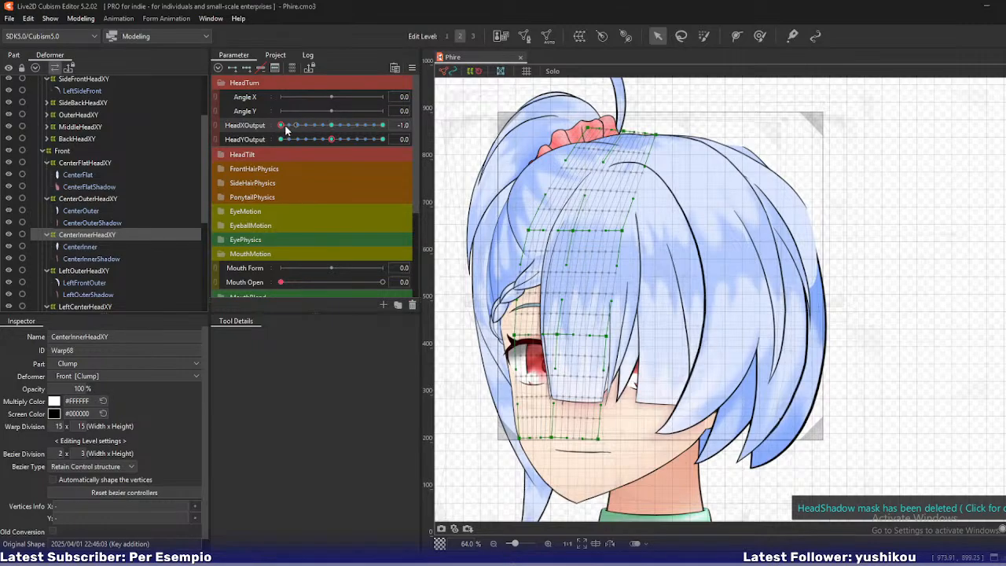
Shift the top and upper control points of the CenterInnerHeadXY warp slightly left at HeadXOutput -1.0.
mouse_move(283, 126)
mouse_down()
mouse_move(294, 128)
mouse_move(279, 129)
mouse_up()
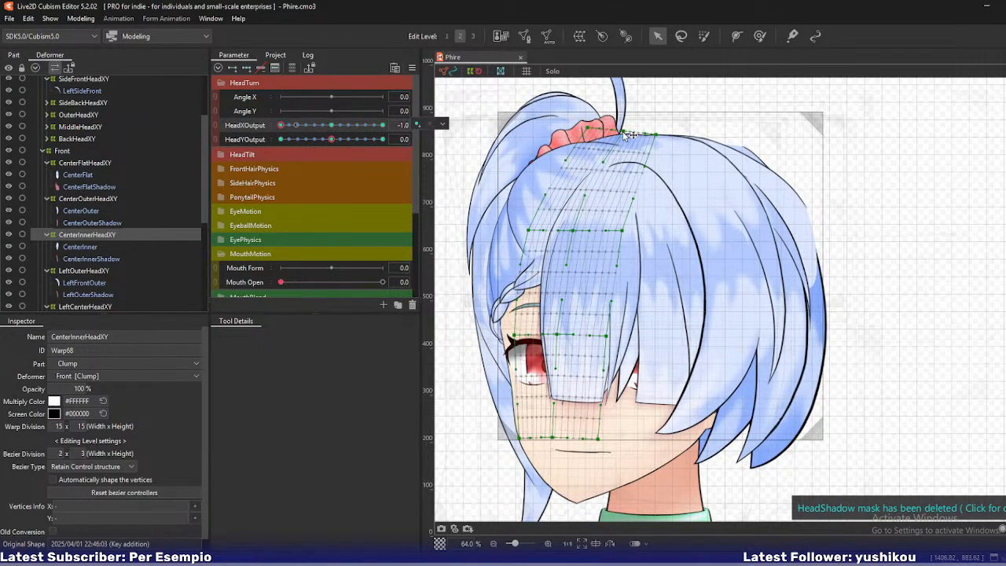
drag(625, 132, 582, 125)
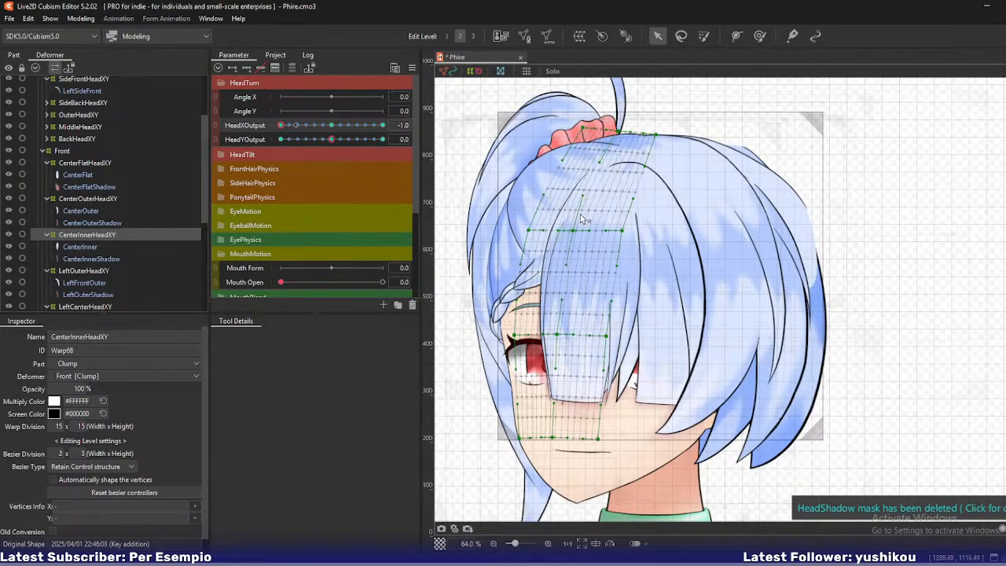
drag(598, 165, 600, 165)
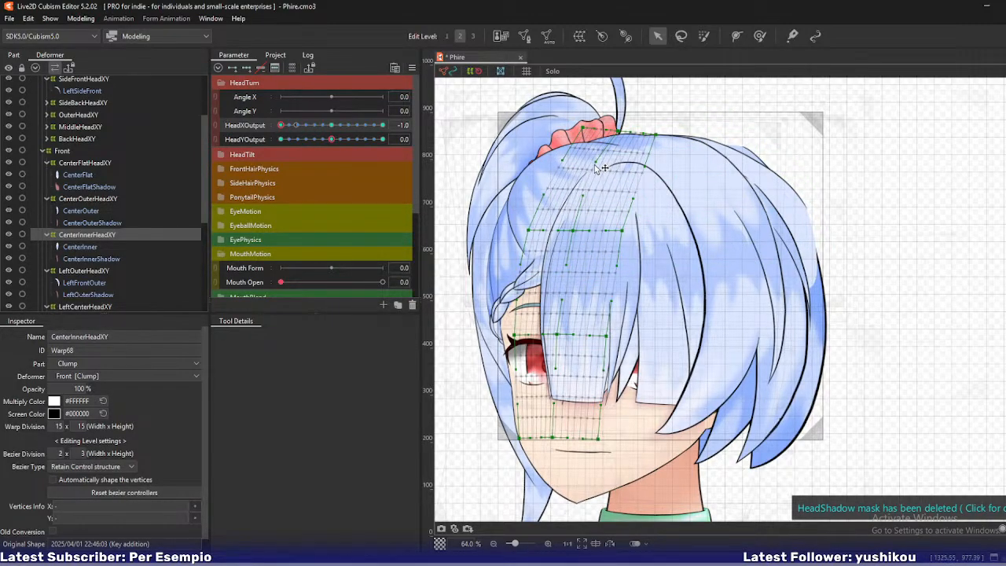
drag(583, 200, 581, 200)
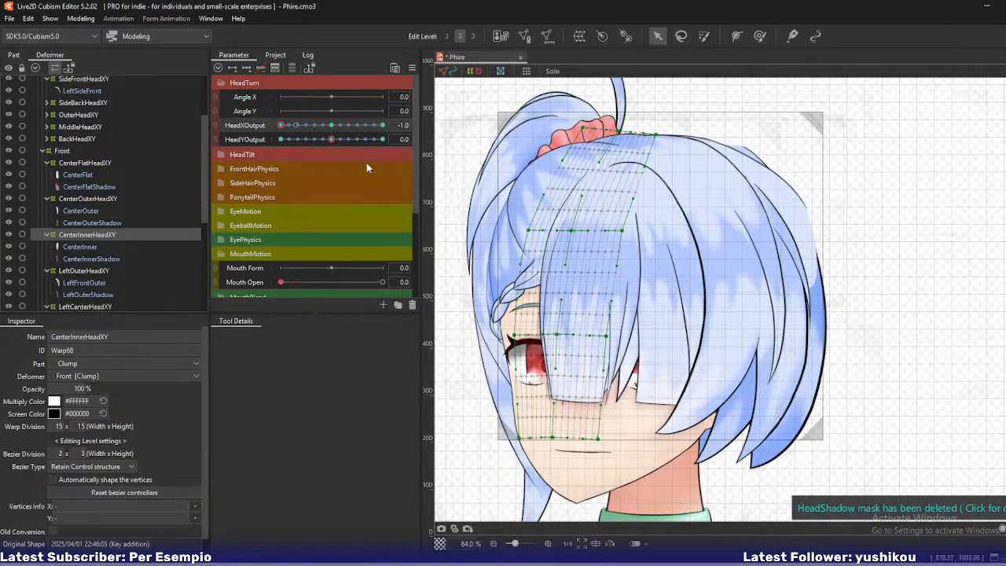
mouse_move(281, 125)
mouse_down()
mouse_move(312, 128)
mouse_move(265, 130)
mouse_up()
Select the CenterOuterHeadXY deformer and isolate its CenterOuter hair strand and shadow in Solo view.
scroll(120, 199, up, 3)
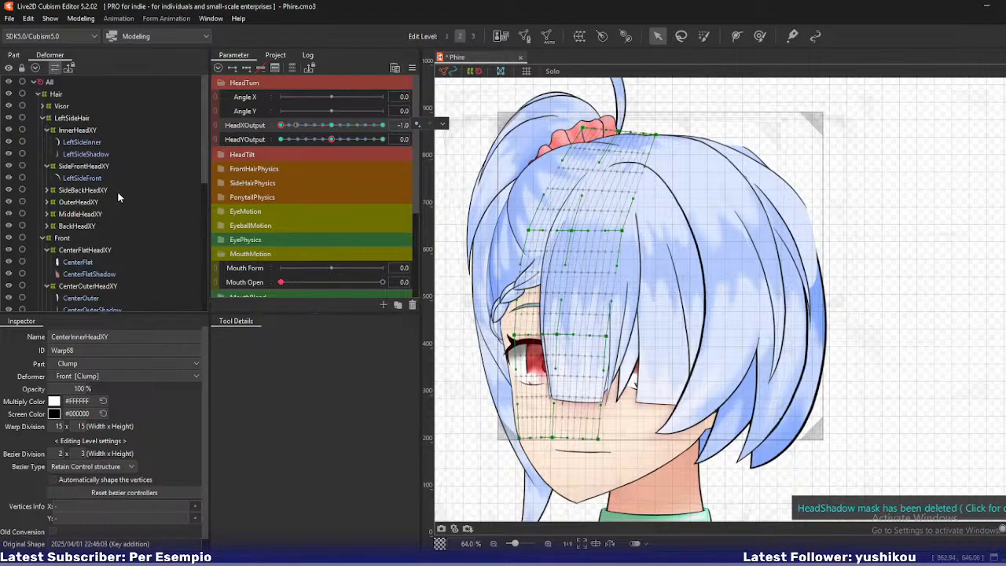
scroll(118, 196, down, 5)
scroll(117, 193, up, 2)
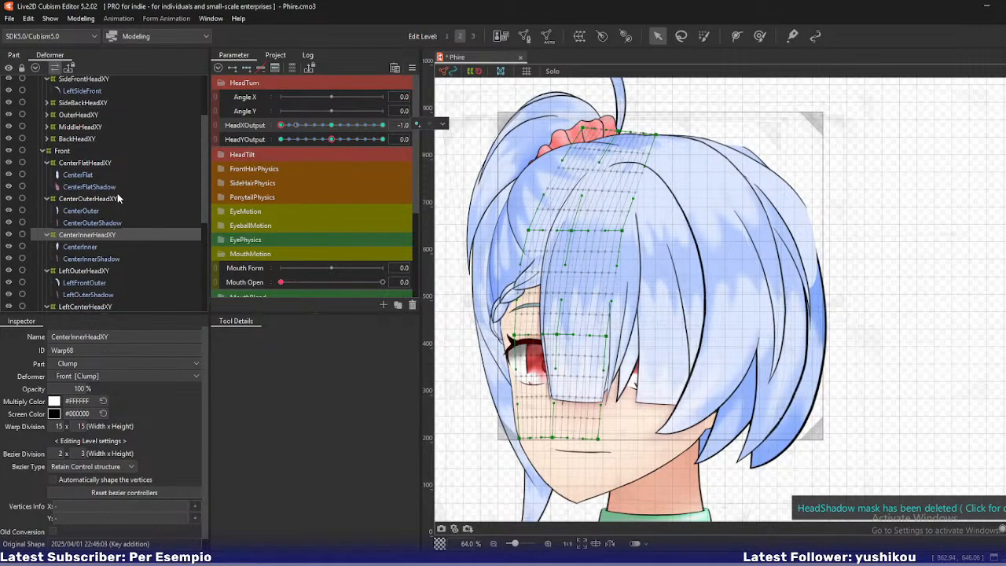
click(86, 200)
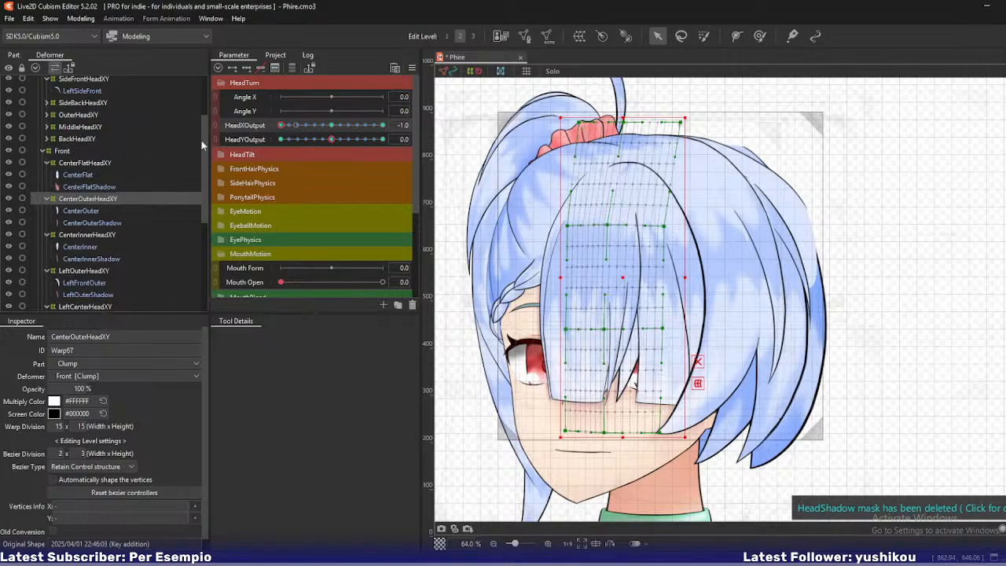
mouse_move(280, 126)
mouse_down()
mouse_move(295, 128)
mouse_move(268, 127)
mouse_move(294, 132)
mouse_move(263, 131)
mouse_up()
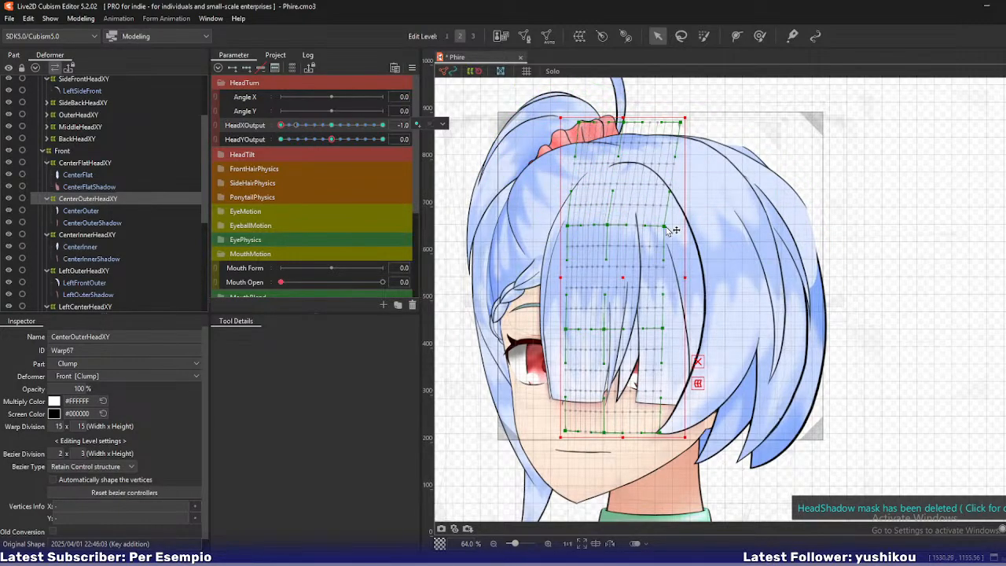
drag(664, 227, 665, 227)
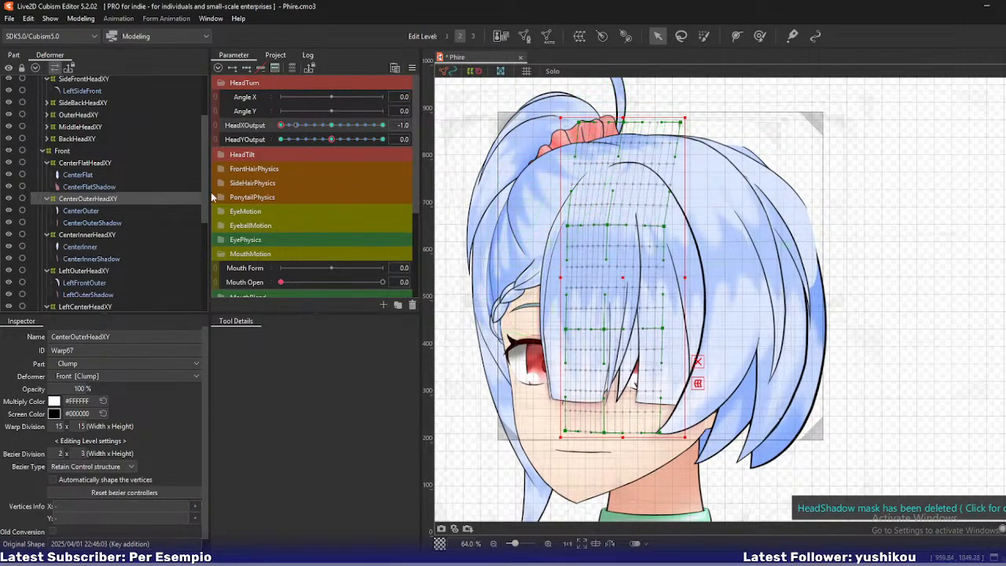
shift+click(96, 225)
key(s)
click(99, 201)
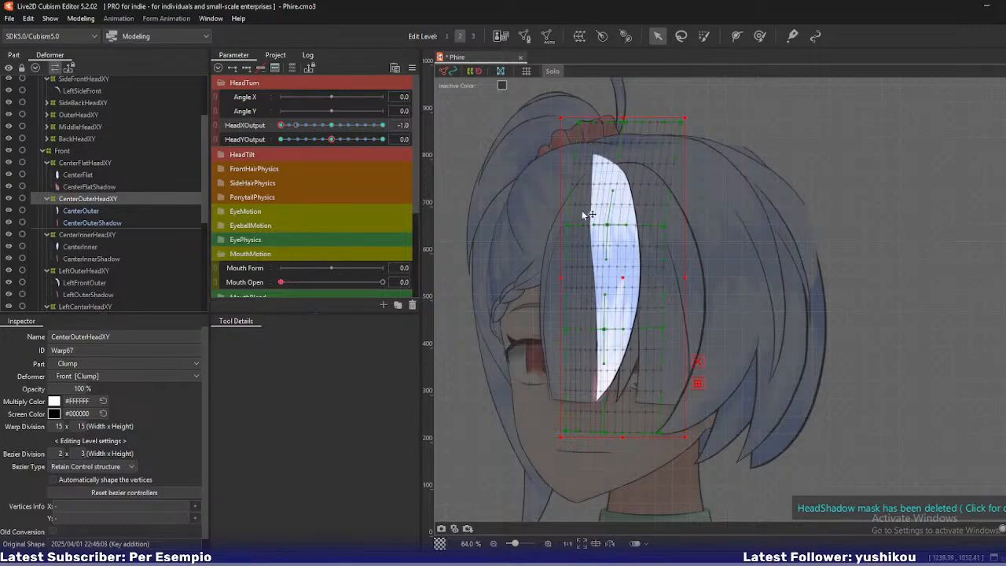
Move the upper centre control point of the CenterOuterHeadXY warp slightly right at HeadXOutput -1.0.
drag(614, 230, 623, 230)
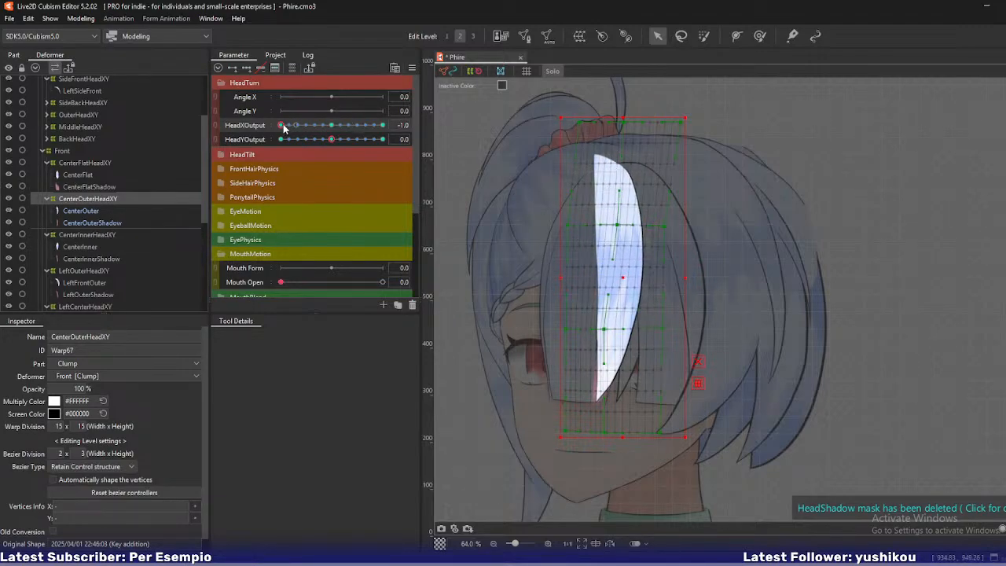
mouse_move(283, 126)
mouse_down()
mouse_move(301, 127)
mouse_move(281, 126)
mouse_up()
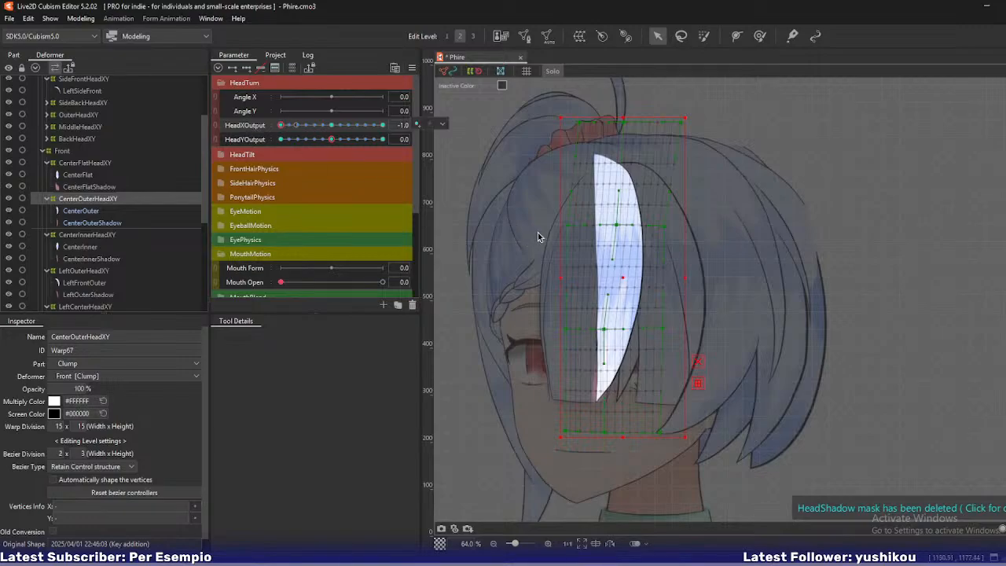
click(565, 225)
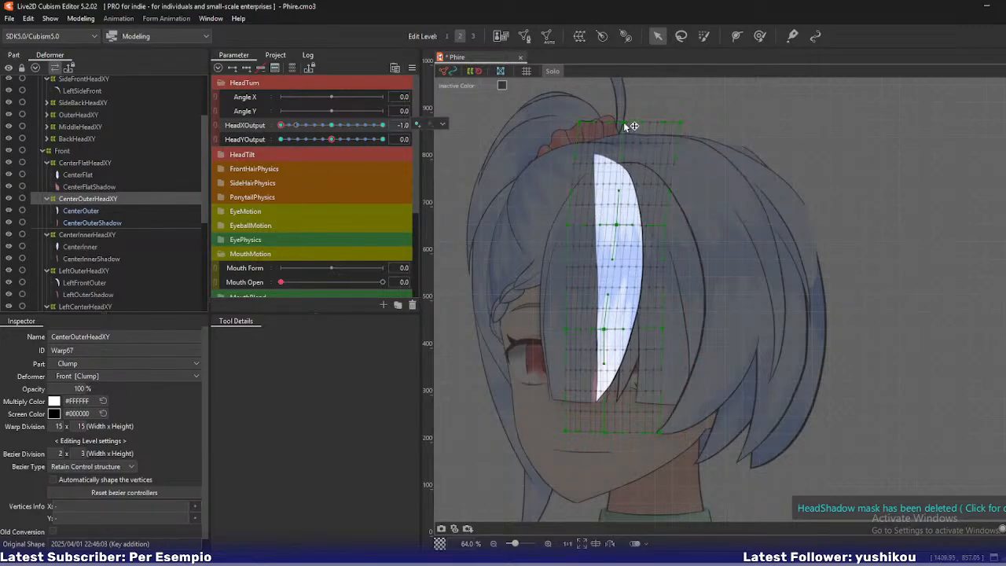
drag(625, 124, 595, 127)
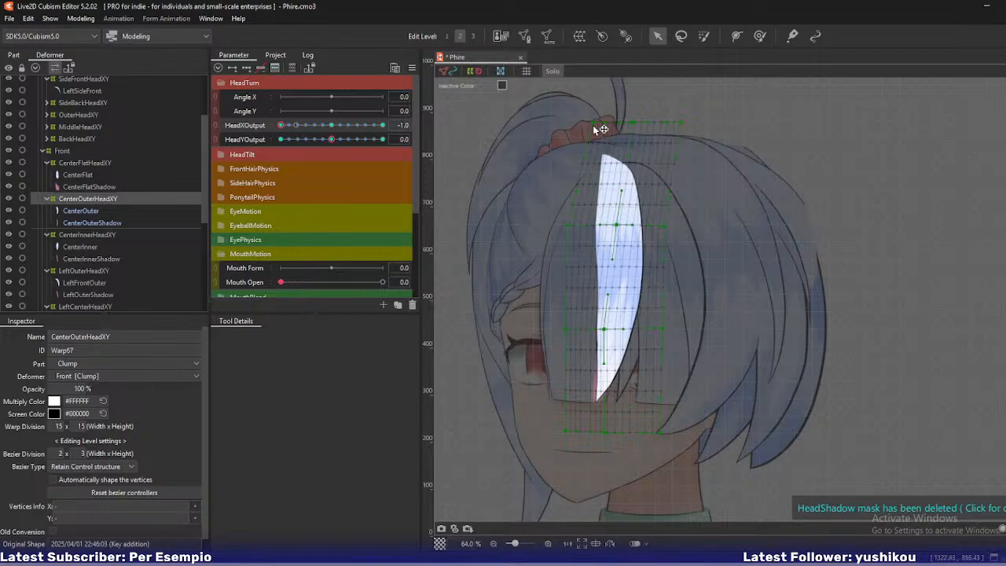
key(ctrl+z)
key(ctrl+z)
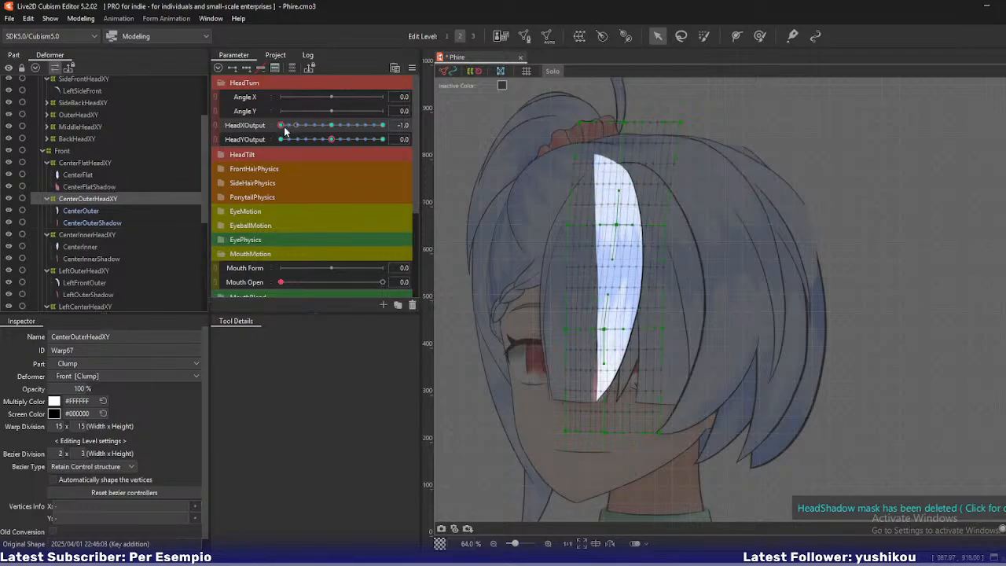
Shift the top-left and upper centre control points of the CenterOuterHeadXY warp to the right at HeadXOutput -1.0.
mouse_move(285, 130)
mouse_down()
mouse_move(318, 135)
mouse_move(280, 128)
mouse_up()
drag(621, 124, 600, 123)
drag(617, 225, 620, 225)
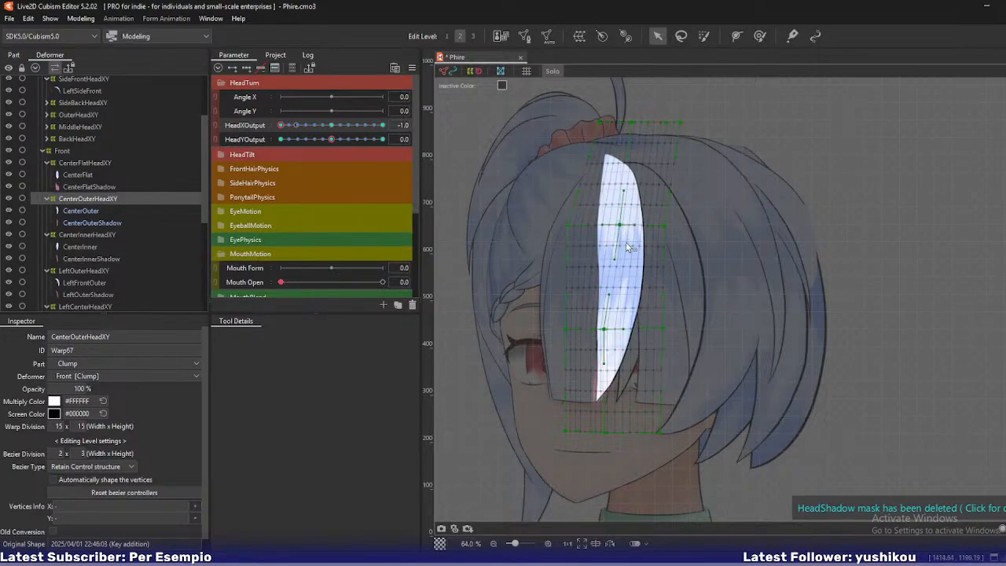
Reshape the lower left and centre control points of the CenterOuterHeadXY warp so the strand's tip curves left.
drag(566, 329, 598, 330)
mouse_move(565, 431)
mouse_down()
mouse_move(548, 430)
mouse_move(591, 429)
mouse_move(577, 430)
mouse_up()
drag(597, 329, 595, 329)
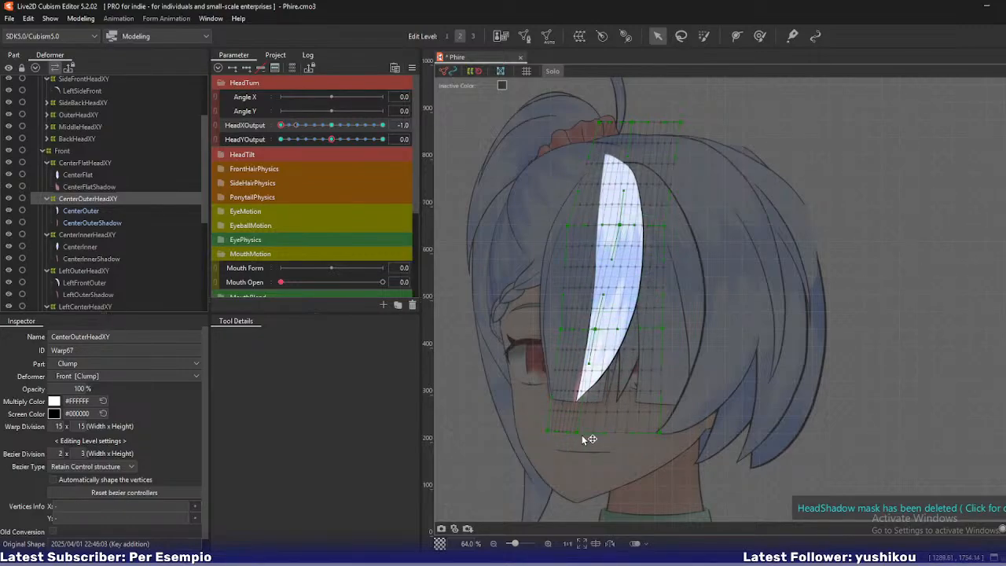
drag(577, 432, 591, 431)
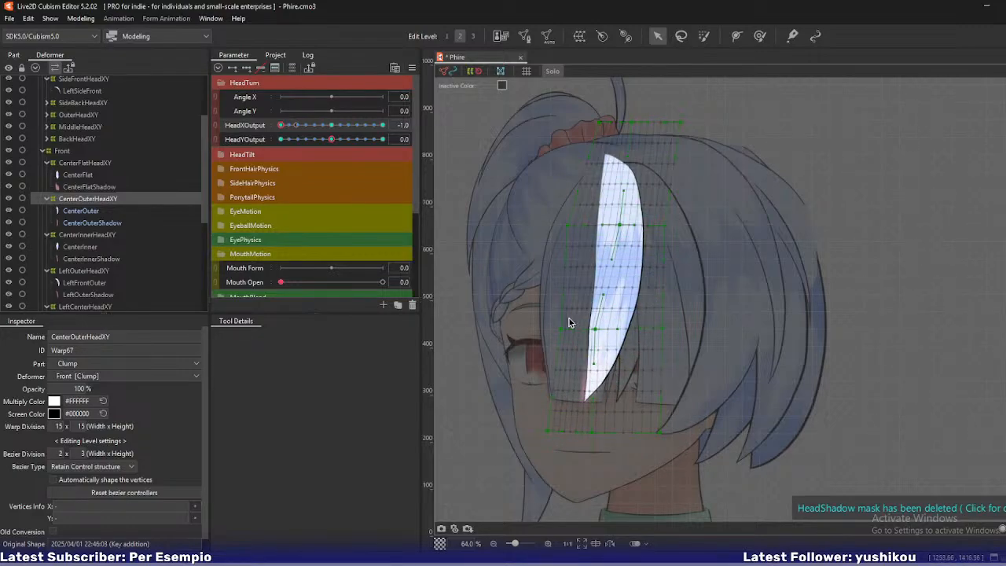
scroll(569, 319, up, 3)
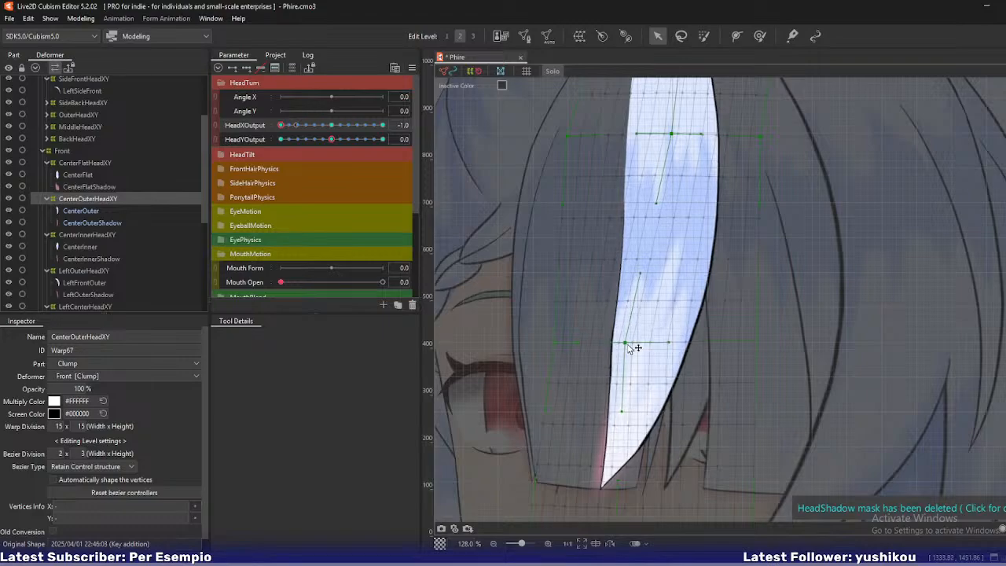
drag(635, 347, 645, 346)
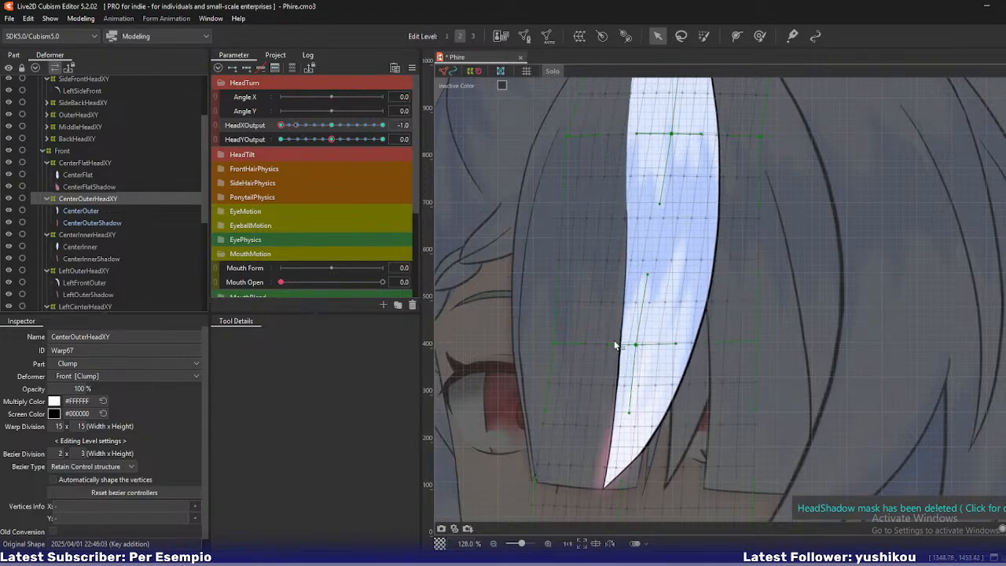
Pull the right-edge control points of the CenterOuterHeadXY warp inward along its lower and upper rows.
scroll(606, 342, down, 3)
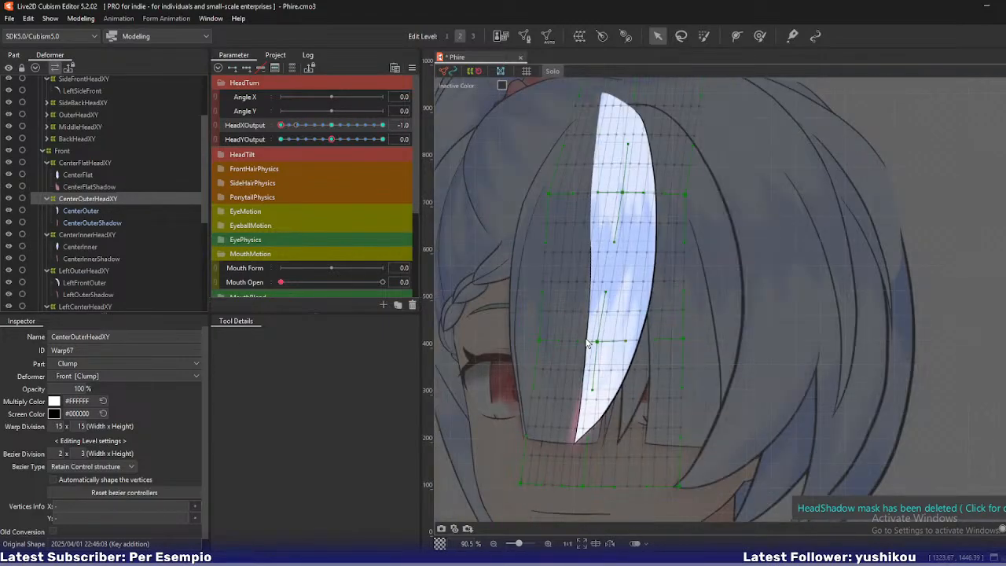
drag(673, 344, 662, 344)
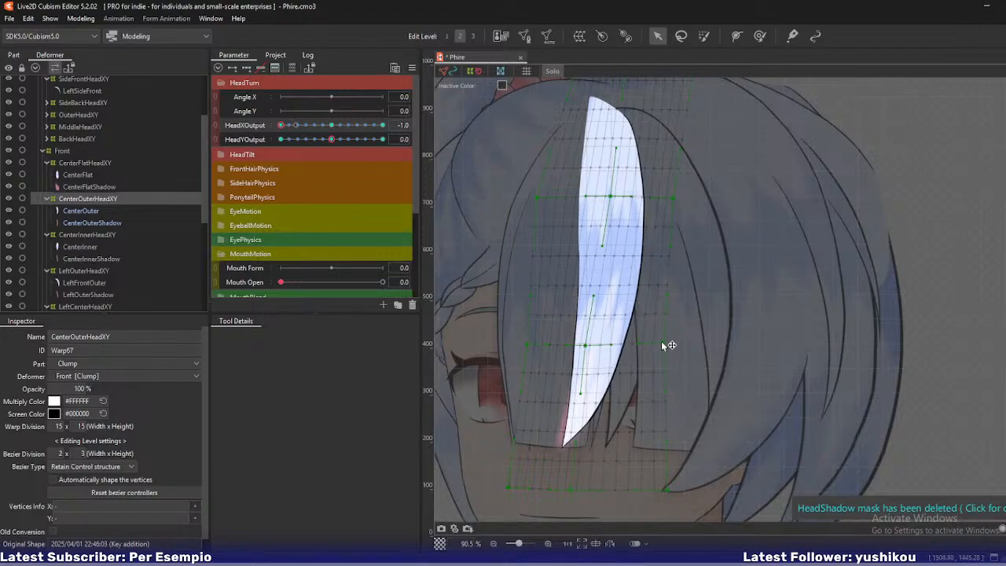
drag(672, 491, 654, 489)
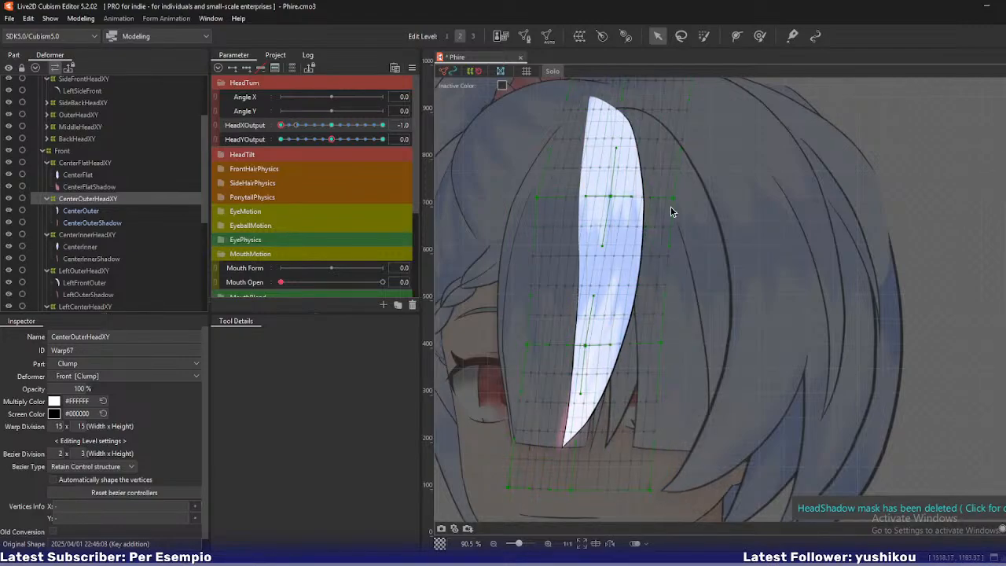
drag(625, 230, 557, 261)
drag(606, 230, 596, 230)
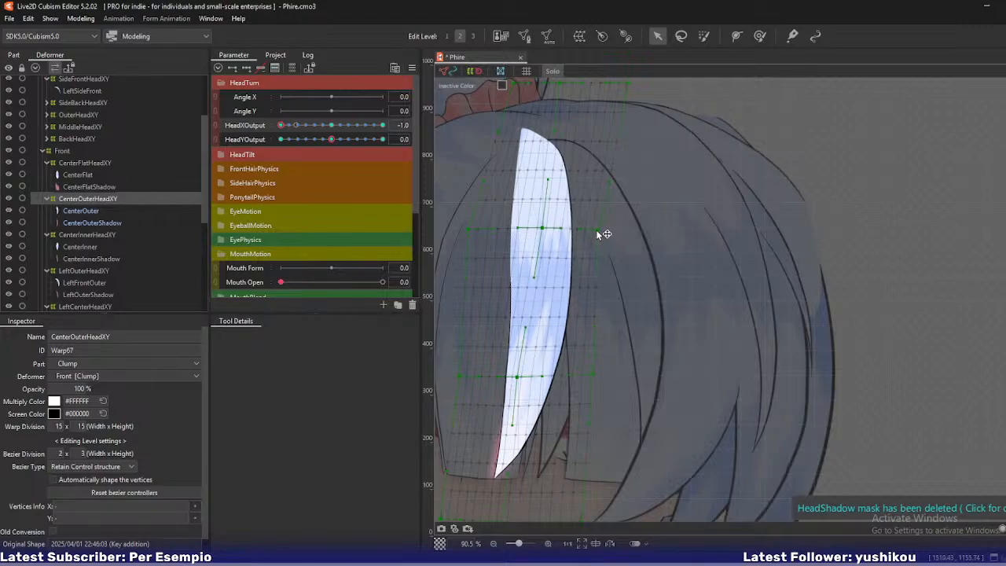
Refine the top-left and upper-row control points of the CenterOuterHeadXY warp to straighten the strand's left edge at HeadXOutput -1.0.
drag(580, 177, 573, 246)
drag(546, 299, 531, 297)
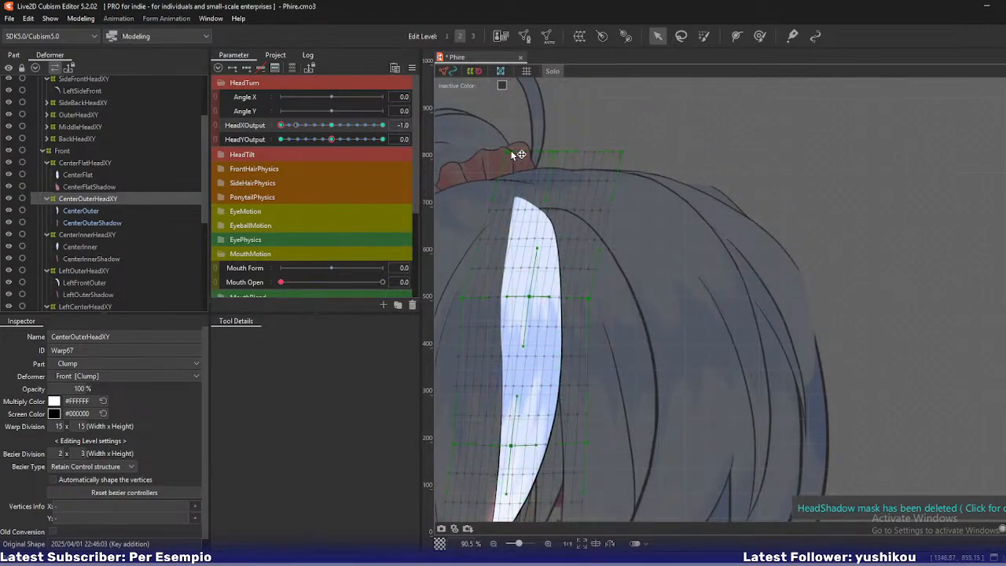
drag(508, 152, 512, 151)
drag(462, 297, 483, 299)
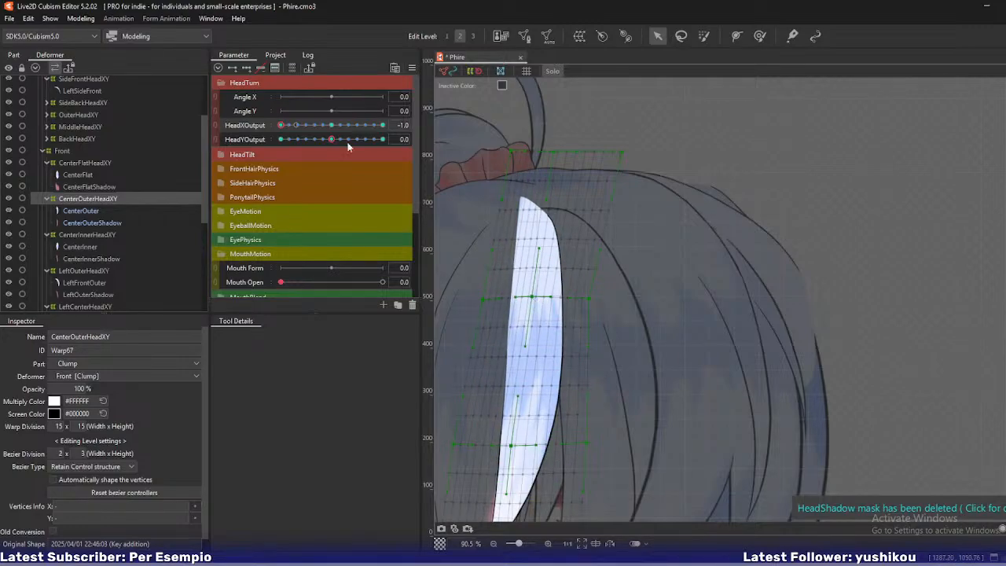
mouse_move(281, 127)
mouse_down()
mouse_move(303, 134)
mouse_move(280, 131)
mouse_up()
drag(483, 296, 478, 297)
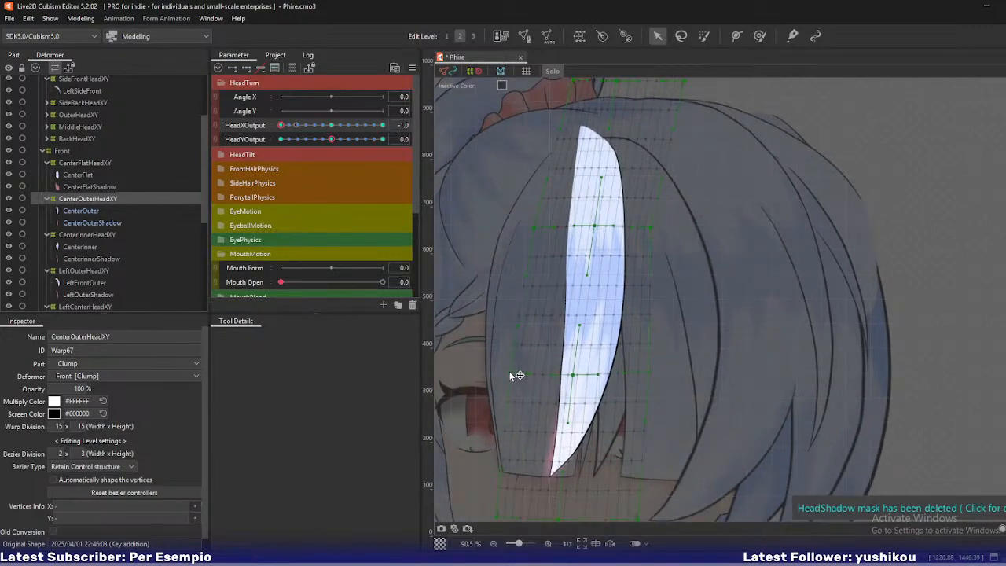
Widen the strand by spreading the upper row's centre and right control points of CenterOuterHeadXY, and turn off Solo view.
drag(608, 191, 603, 238)
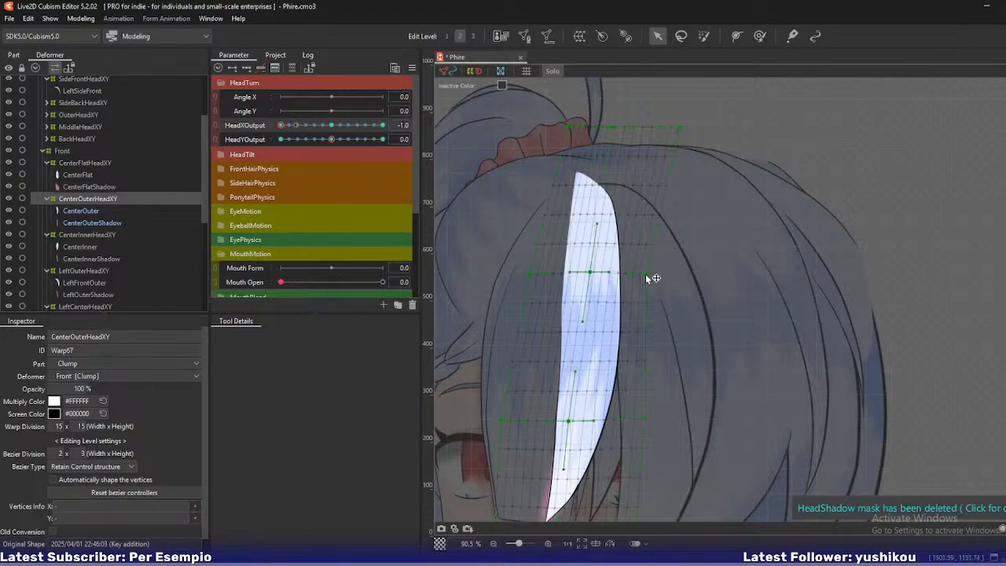
drag(645, 273, 599, 272)
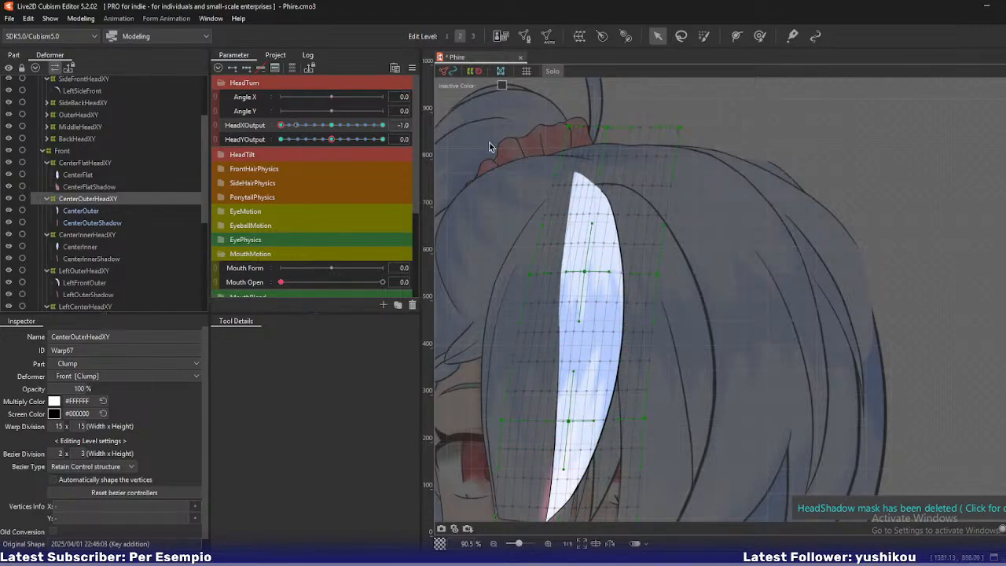
key(s)
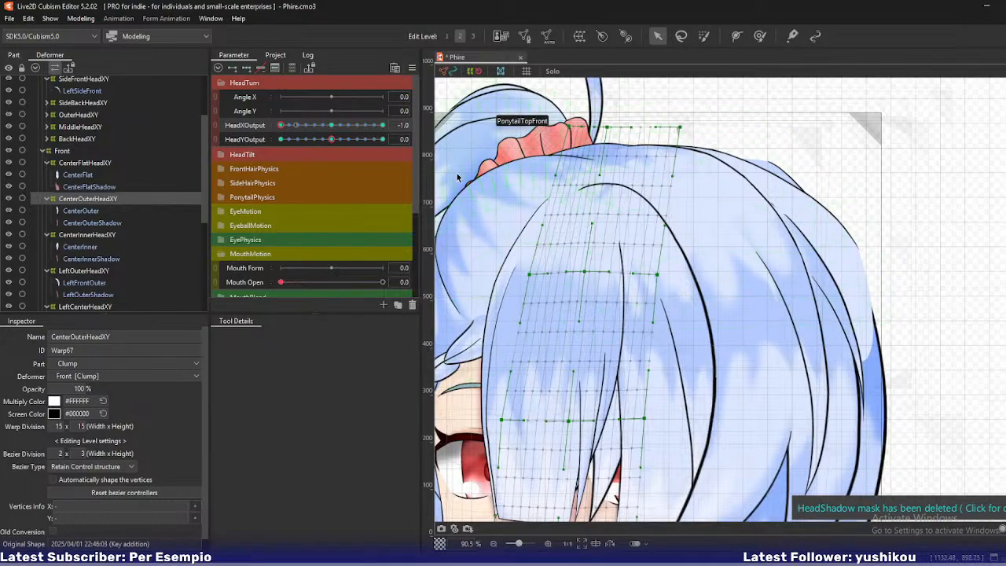
Select the LeftOuterHeadXY deformer and isolate its LeftFrontOuter strand and LeftOuterShadow in Solo view.
scroll(78, 224, down, 3)
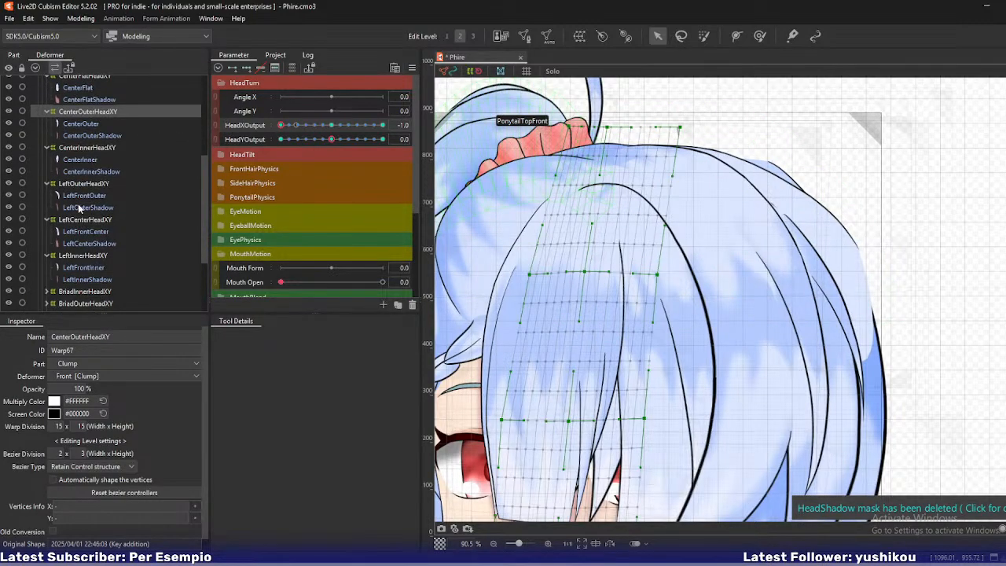
click(77, 185)
shift+click(77, 208)
key(s)
click(81, 185)
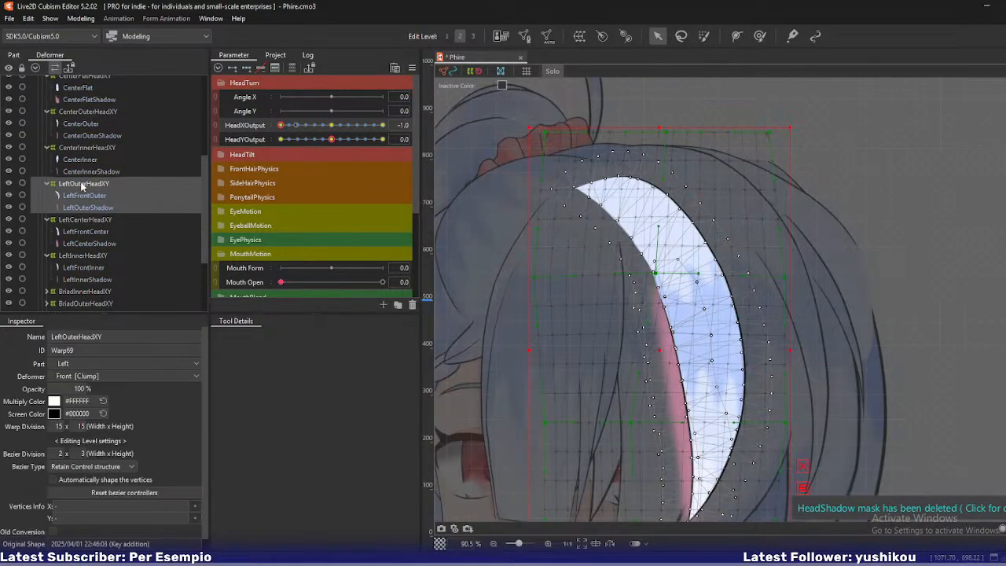
scroll(624, 246, down, 3)
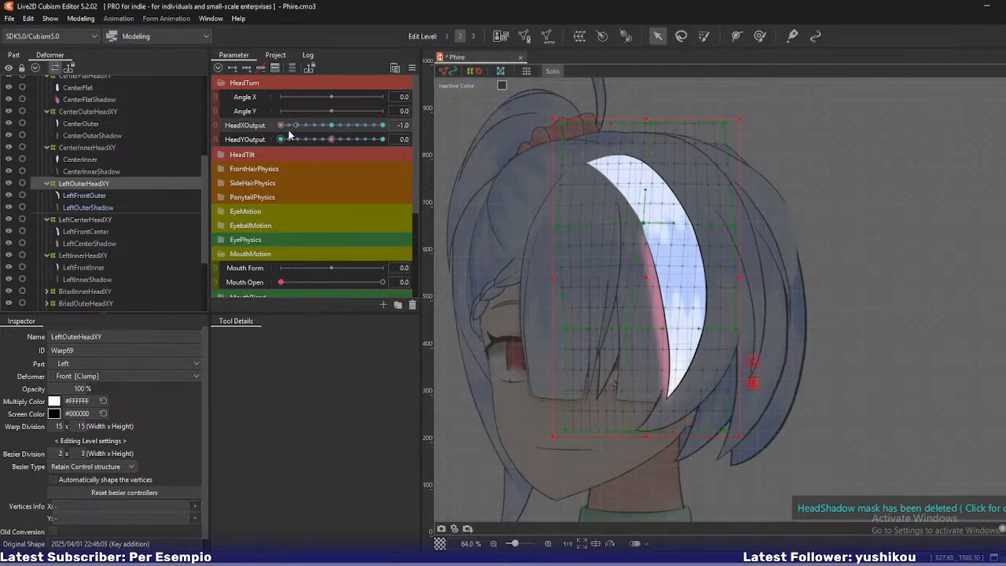
Shift the centre control points of LeftOuterHeadXY's upper and lower rows leftward at HeadXOutput -1.0 and preview the head turn.
drag(282, 126, 242, 129)
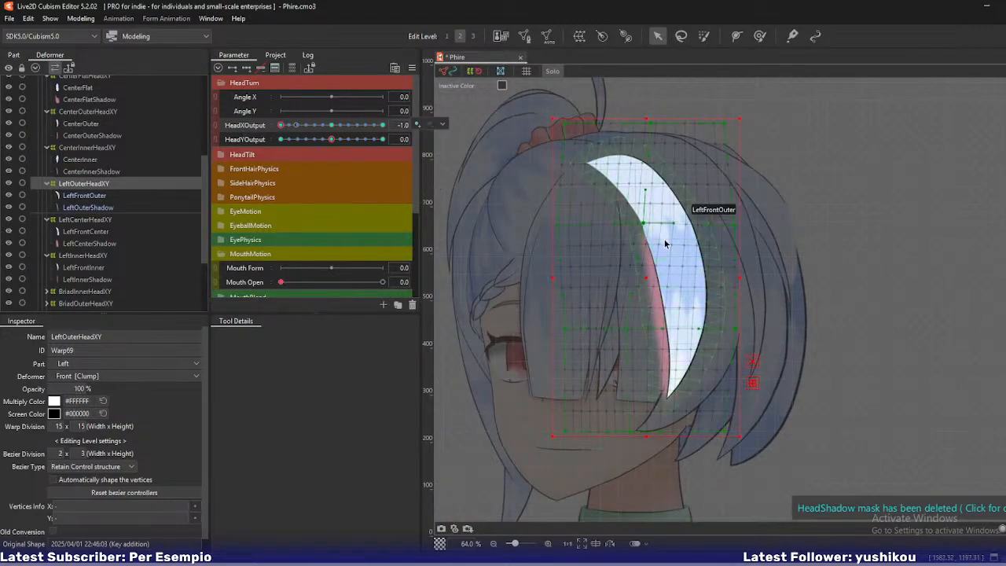
drag(644, 223, 635, 223)
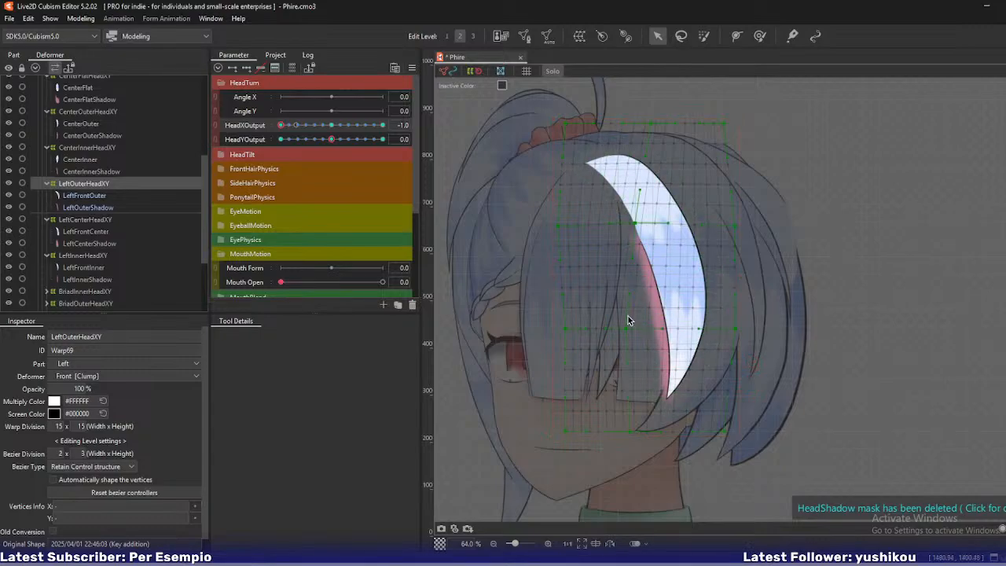
drag(628, 328, 618, 327)
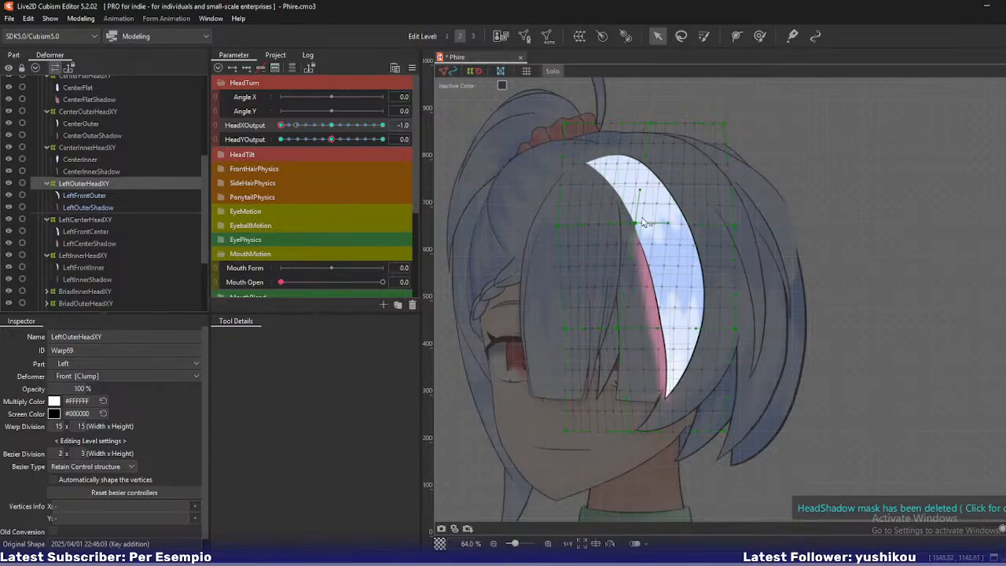
click(297, 125)
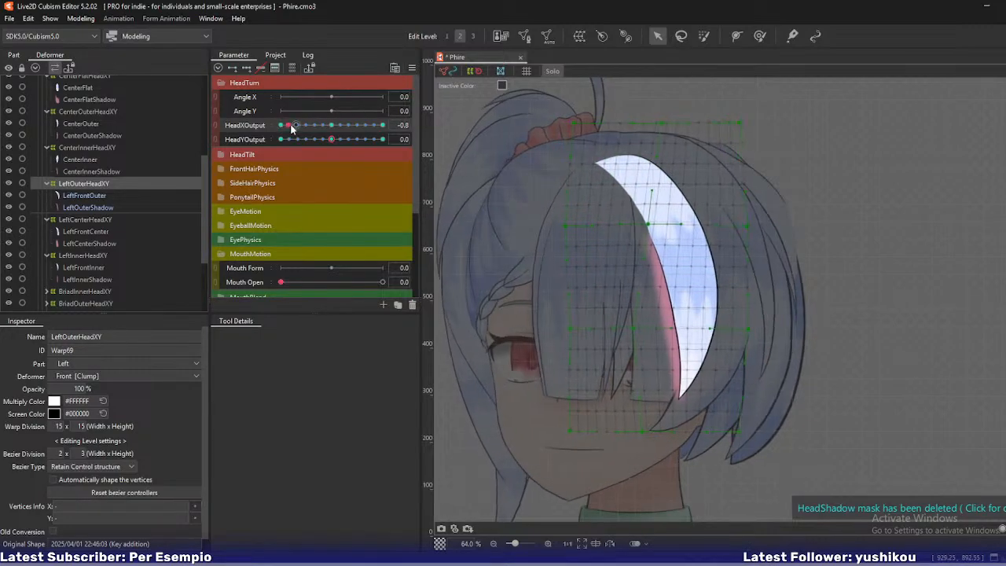
click(281, 125)
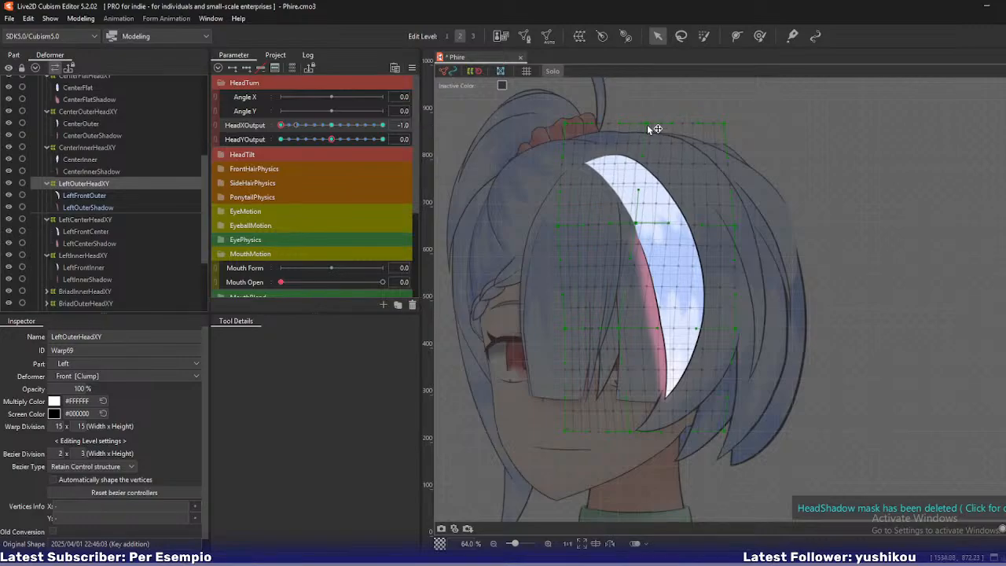
Pull LeftOuterHeadXY's left-edge points and the centre points of its upper, lower and bottom rows further left, checking the head turn.
drag(636, 223, 629, 225)
drag(565, 225, 561, 228)
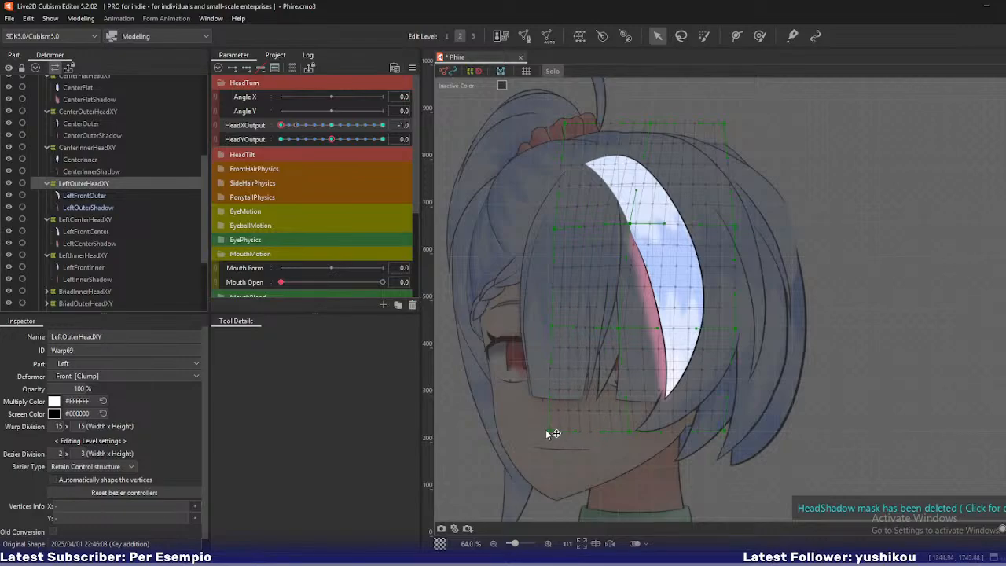
drag(627, 436, 625, 433)
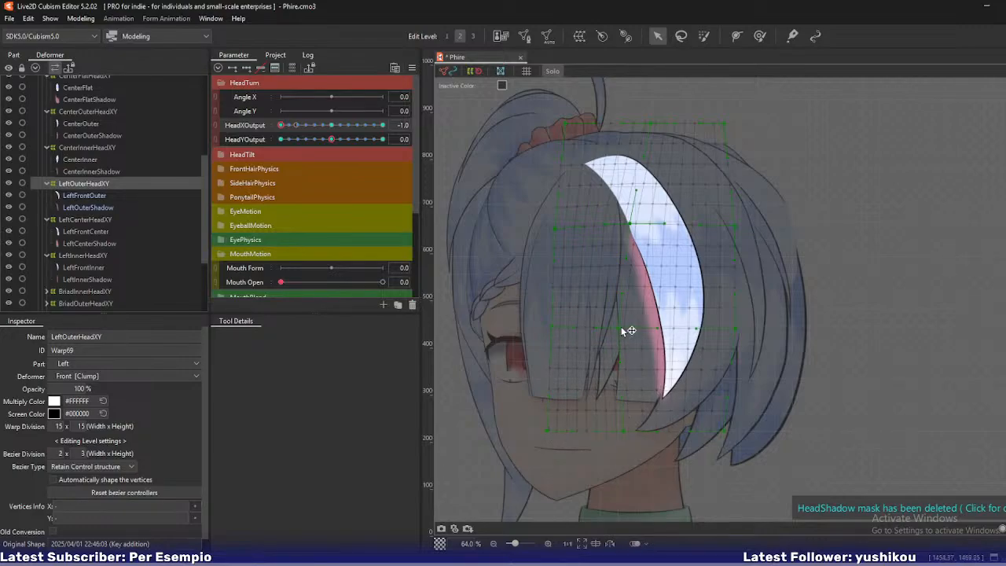
drag(621, 326, 620, 330)
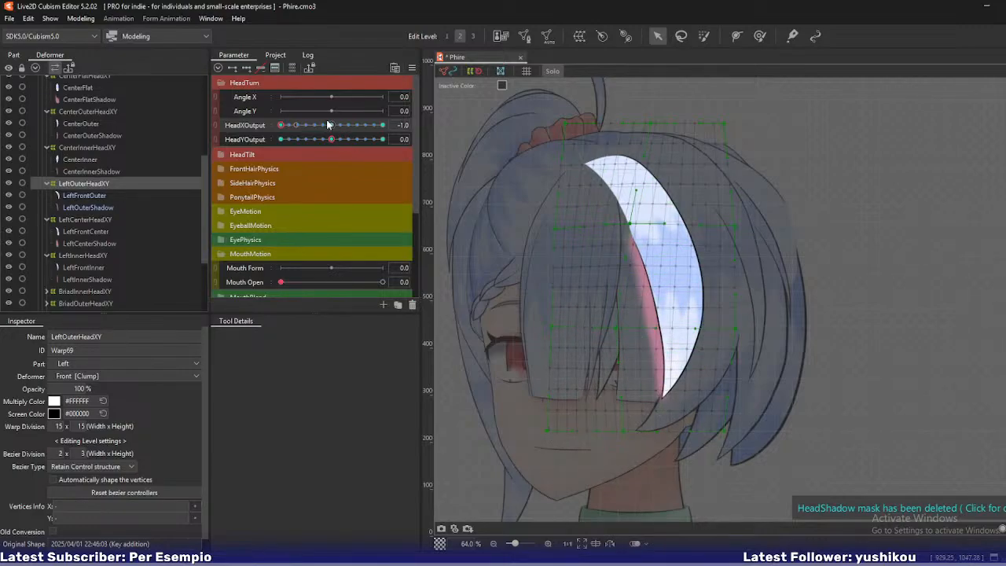
mouse_move(286, 126)
mouse_down()
mouse_move(319, 126)
mouse_move(280, 127)
mouse_up()
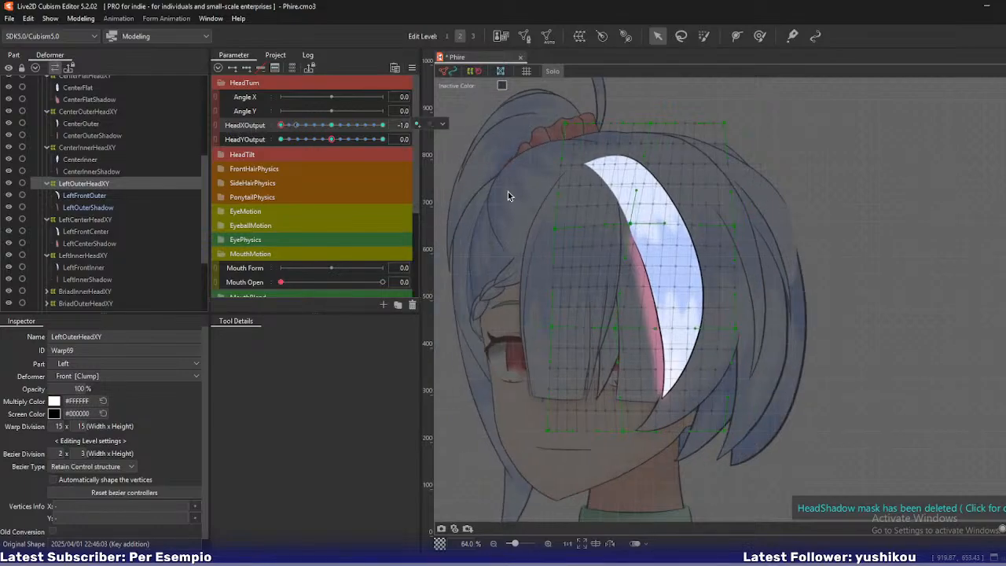
Nudge LeftOuterHeadXY's upper-row centre control point back right and slightly down while previewing the head turn.
drag(626, 227, 633, 224)
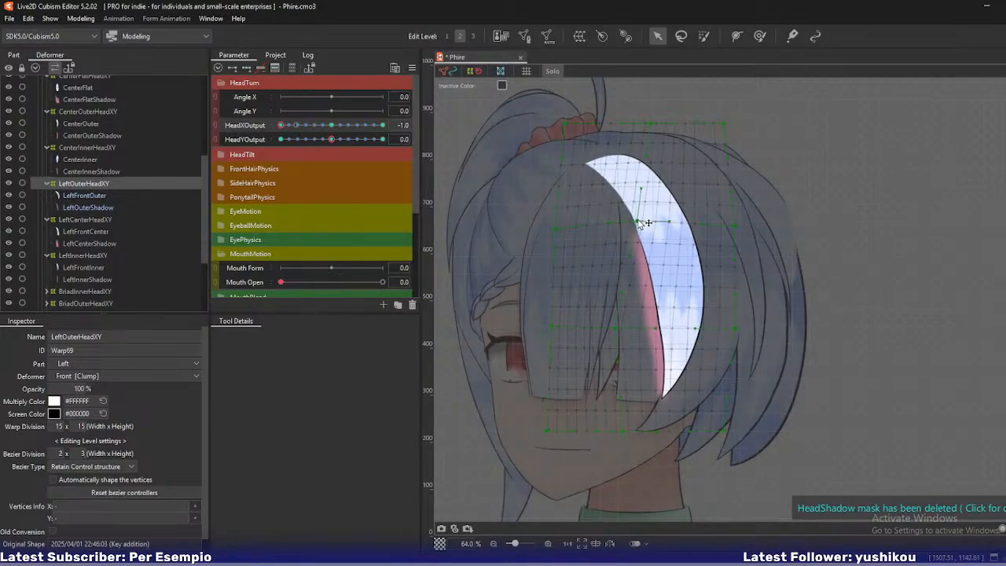
mouse_move(283, 129)
mouse_down()
mouse_move(315, 131)
mouse_move(268, 126)
mouse_up()
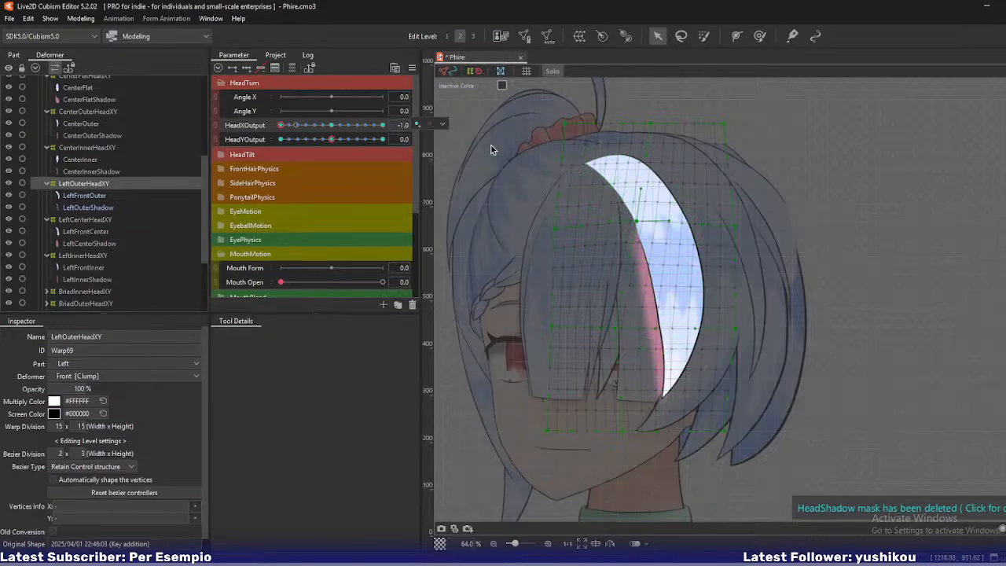
drag(281, 126, 251, 138)
drag(643, 223, 645, 228)
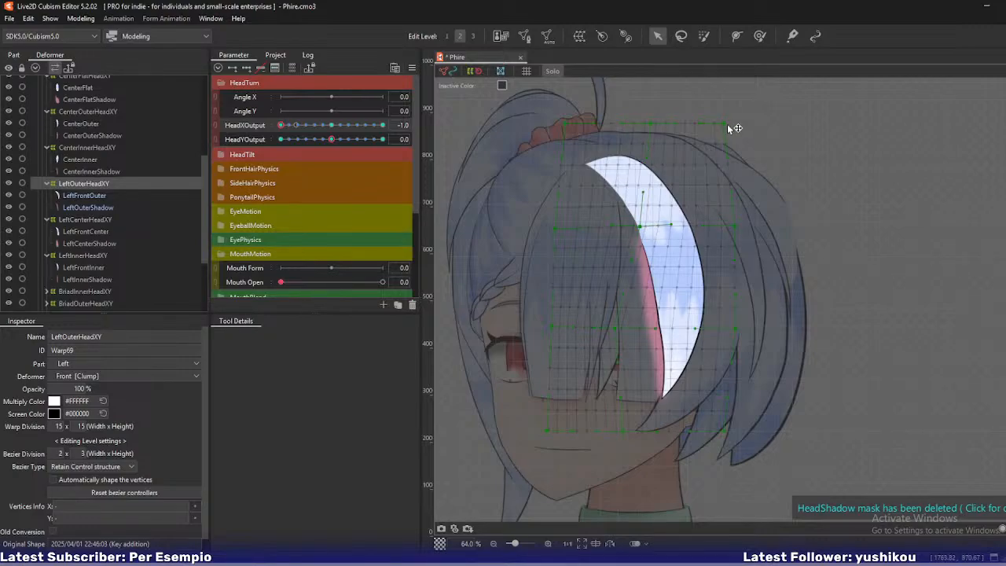
Widen the LeftOuterHeadXY warp by moving its right-edge control points outward on the top, upper and lower rows.
drag(727, 124, 746, 125)
drag(736, 225, 745, 225)
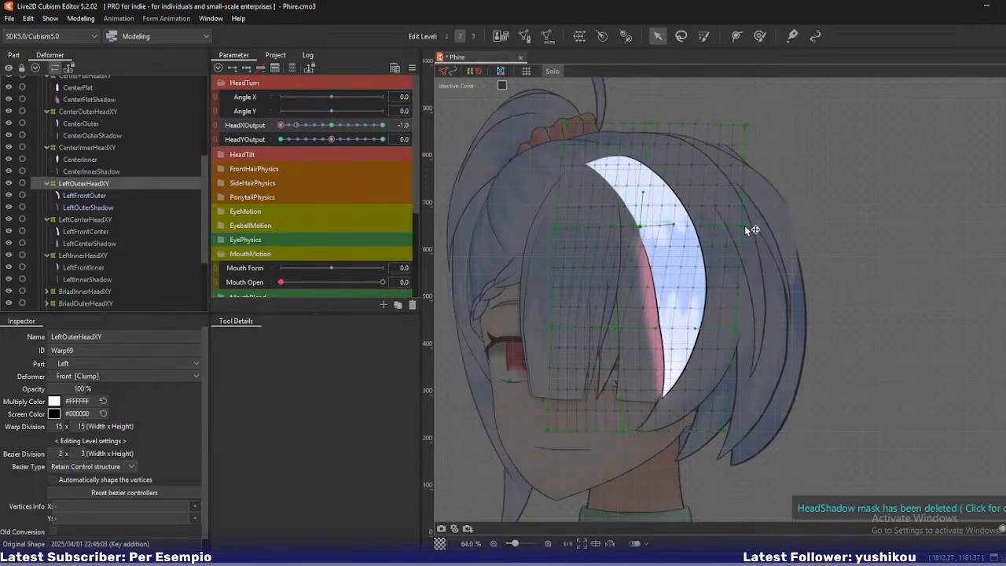
drag(736, 329, 741, 329)
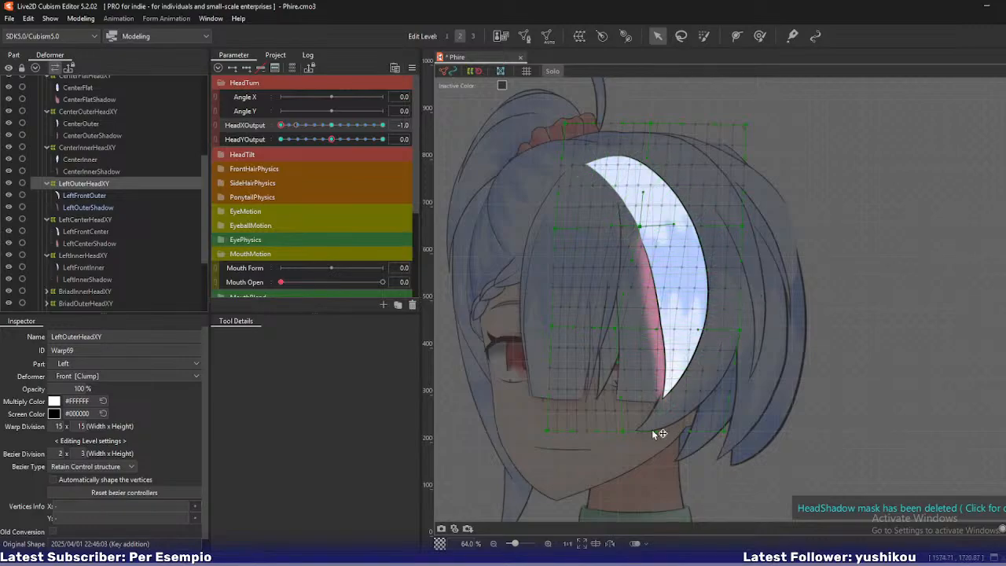
Shift LeftOuterHeadXY's bottom-row centre control point leftward to adjust the strand's lower tip.
click(620, 434)
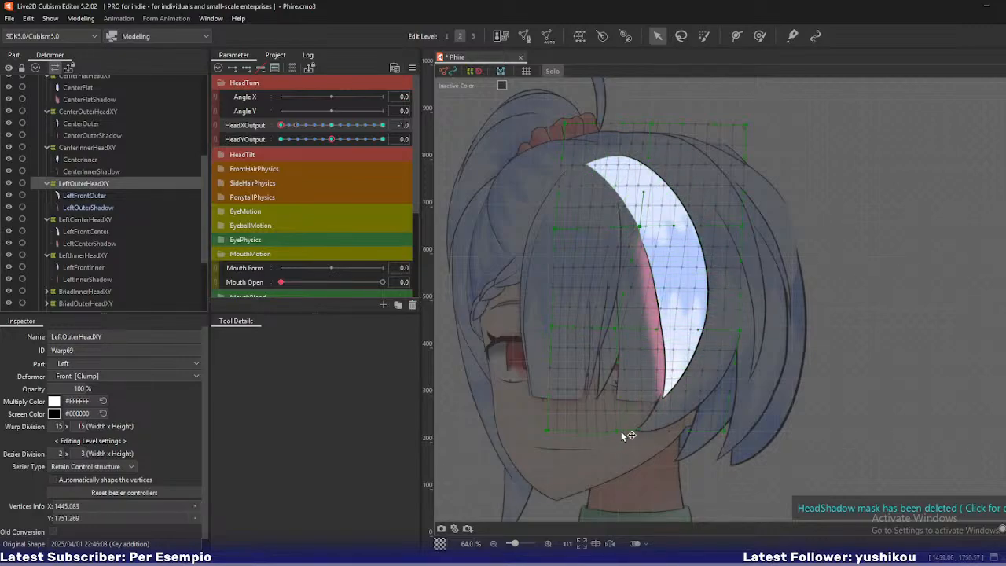
scroll(618, 444, up, 4)
scroll(622, 438, down, 2)
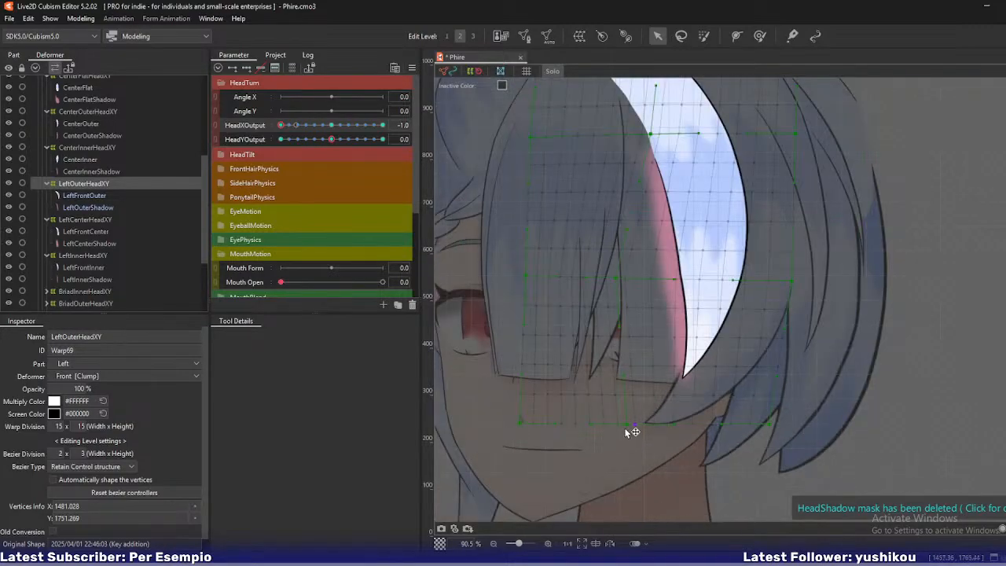
drag(628, 425, 618, 426)
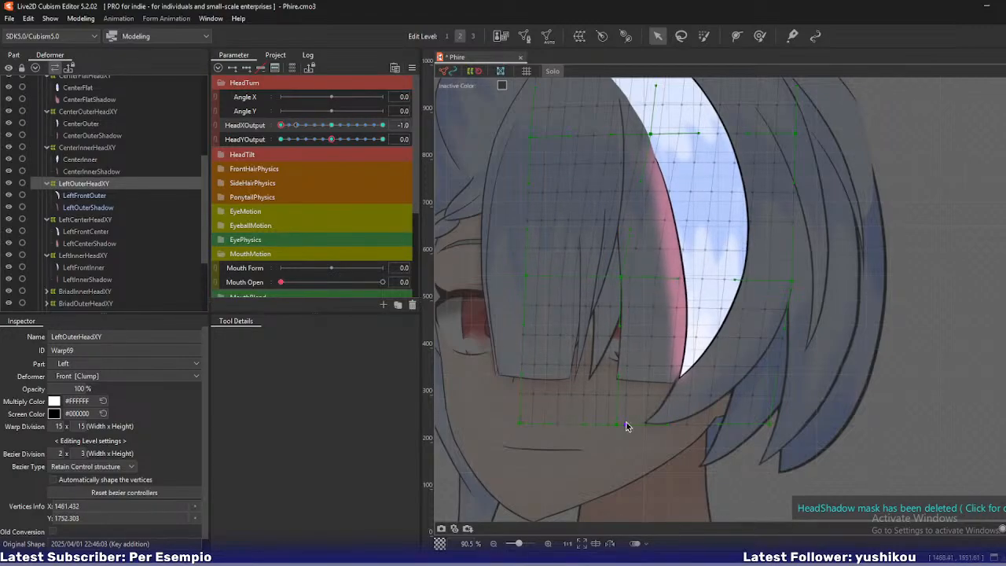
drag(623, 426, 611, 425)
scroll(611, 425, down, 3)
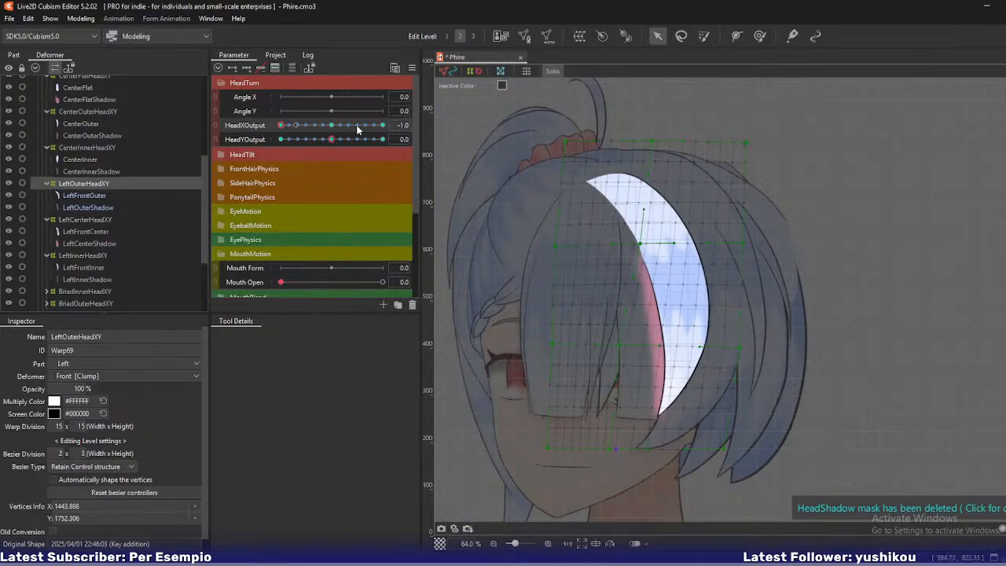
Preview the LeftFrontOuter strand through the head turn and turn off Solo view at HeadXOutput -1.0.
mouse_move(282, 126)
mouse_down()
mouse_move(308, 127)
mouse_move(279, 129)
mouse_up()
scroll(706, 289, up, 3)
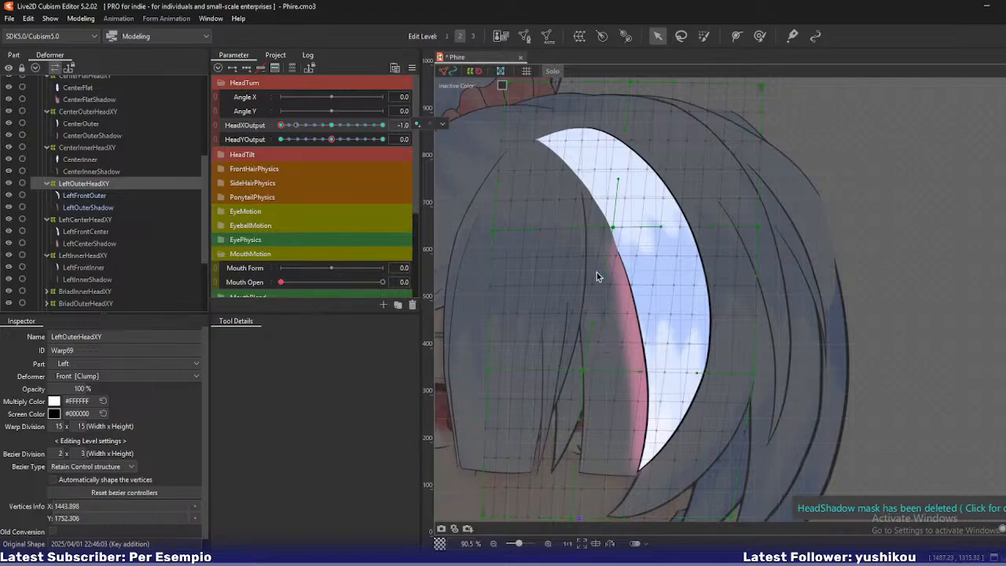
click(582, 370)
scroll(590, 372, down, 3)
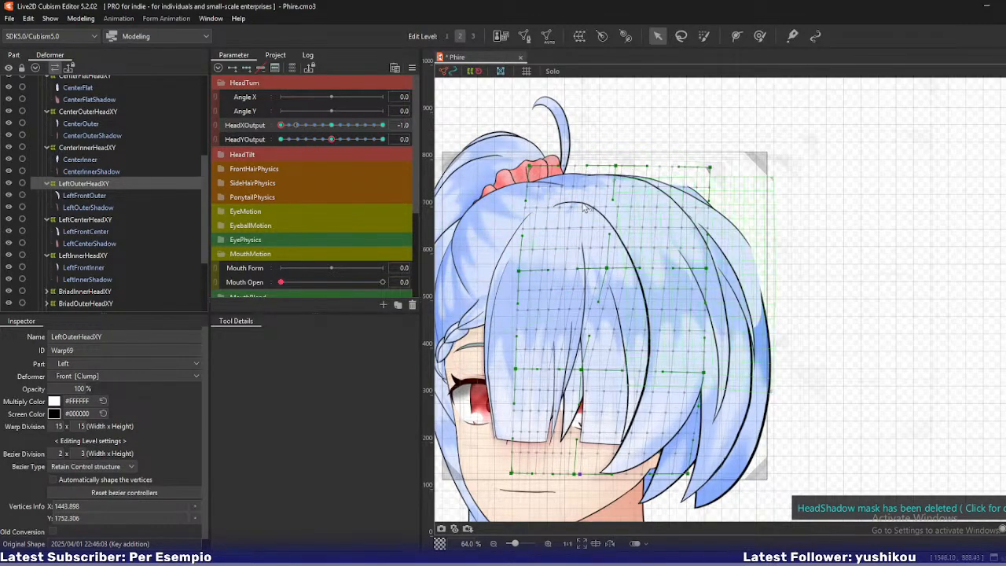
drag(519, 270, 593, 233)
key(ctrl+z)
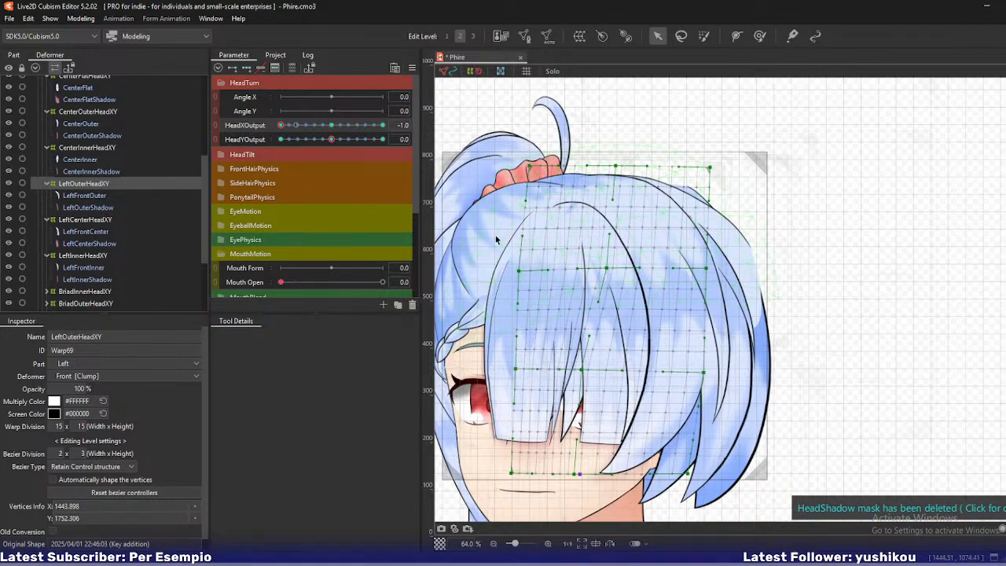
Examine the CenterOuterHeadXY and CenterFlatHeadXY deformers with their CenterOuter and CenterFlat strands in the part and deformer hierarchies.
click(88, 114)
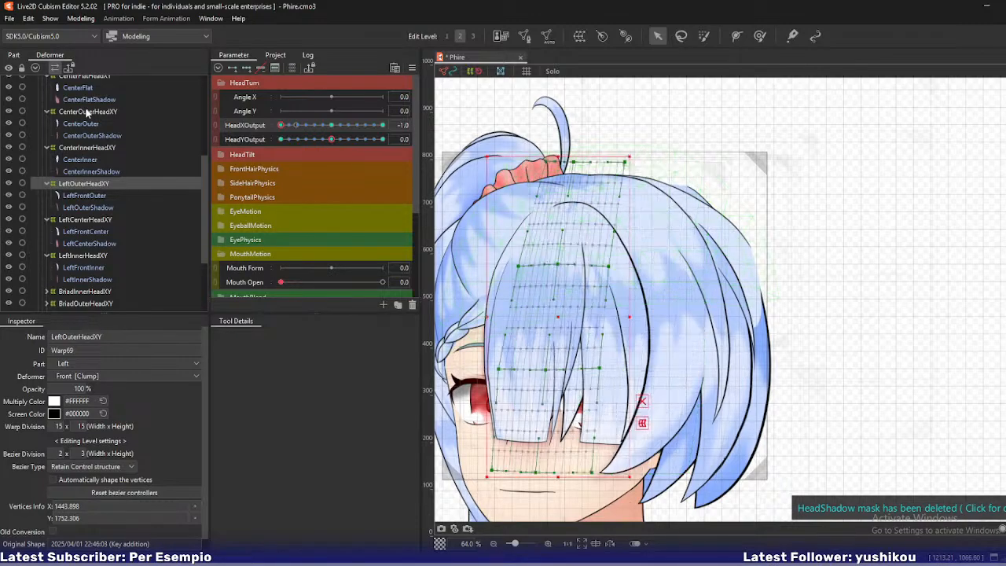
scroll(88, 157, up, 1)
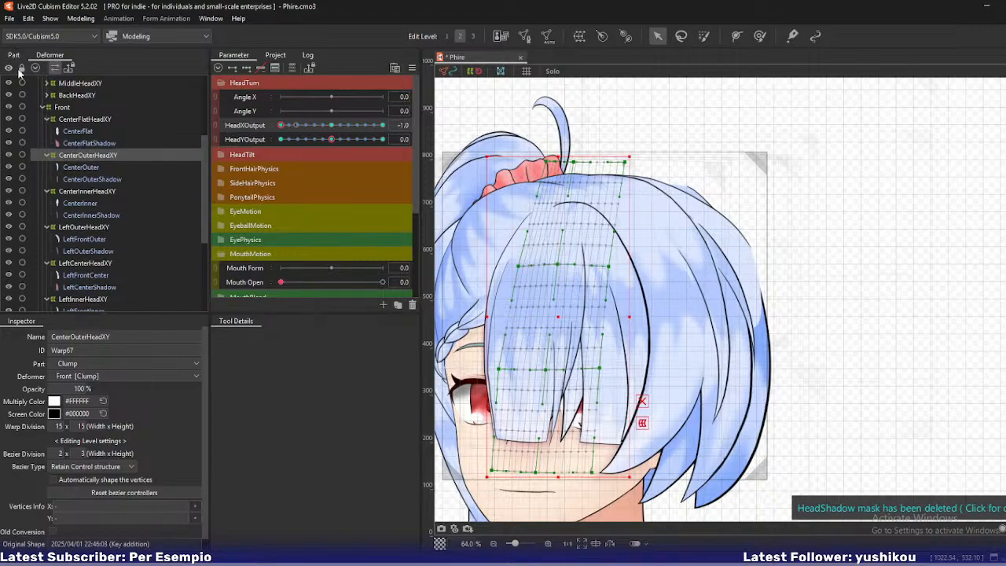
click(82, 172)
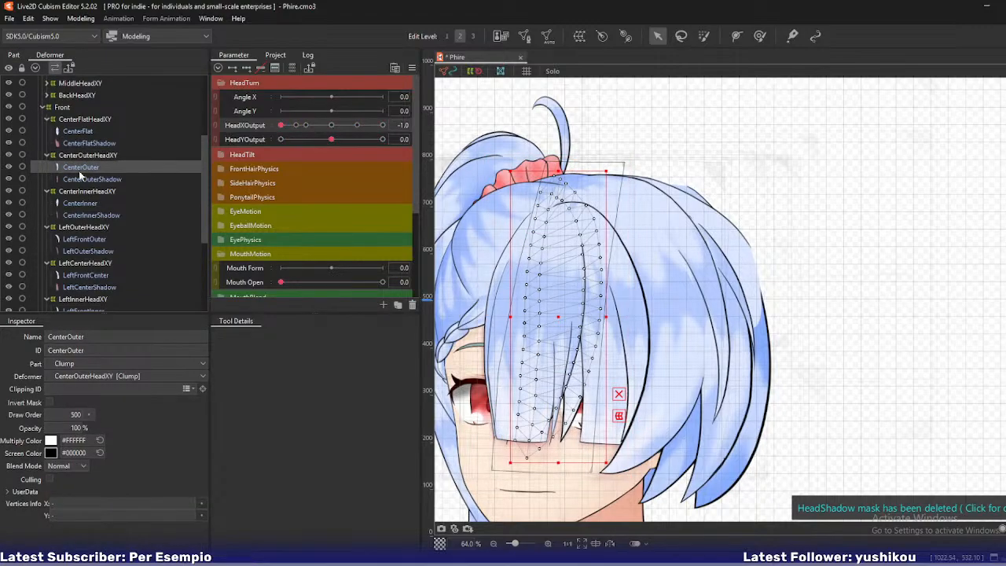
click(14, 55)
scroll(111, 179, up, 3)
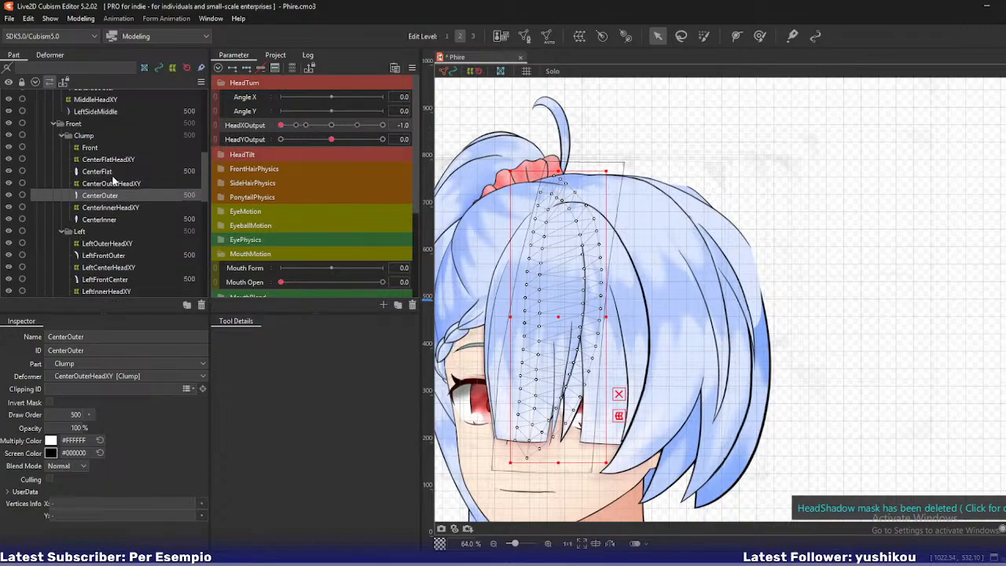
scroll(112, 170, up, 3)
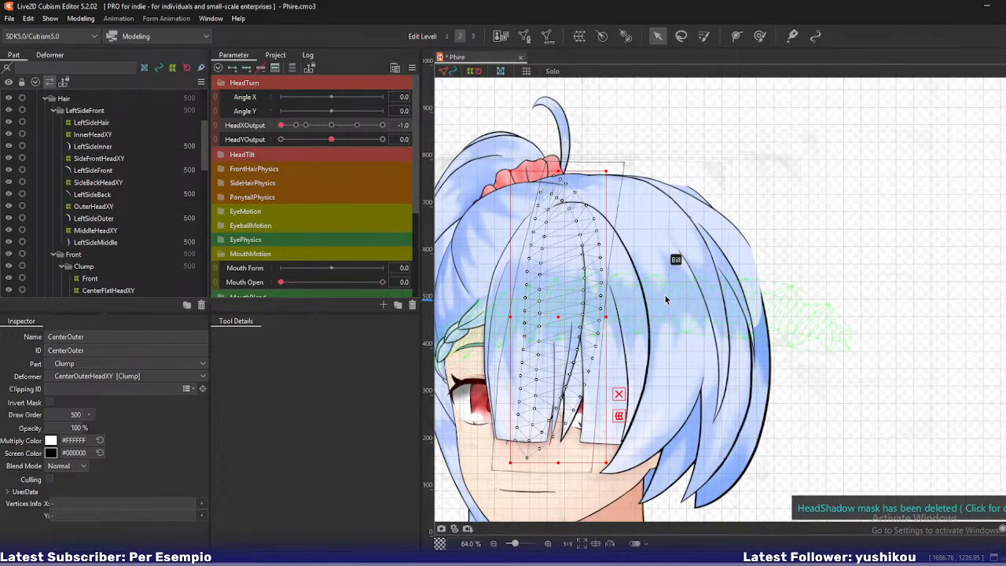
scroll(101, 220, down, 5)
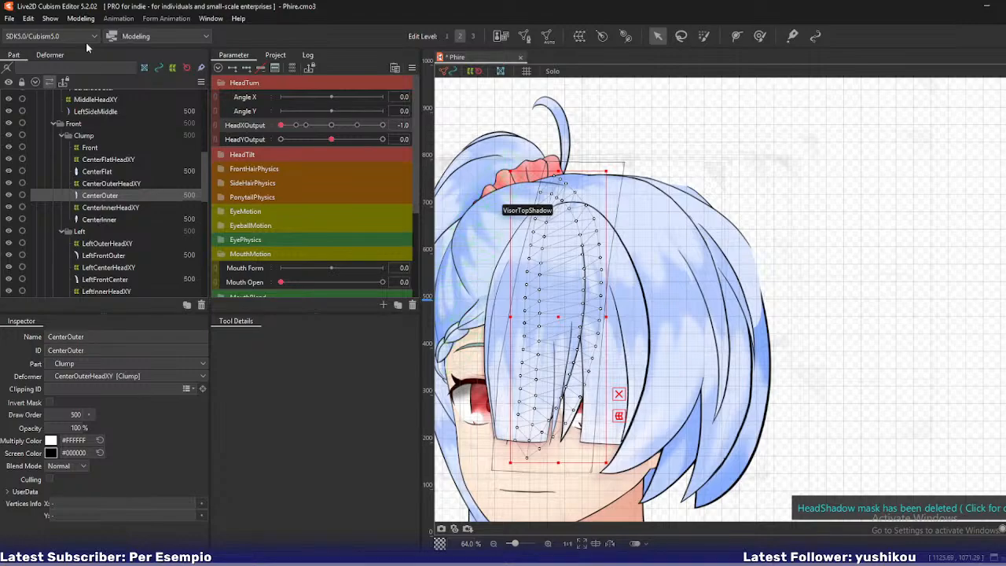
click(47, 55)
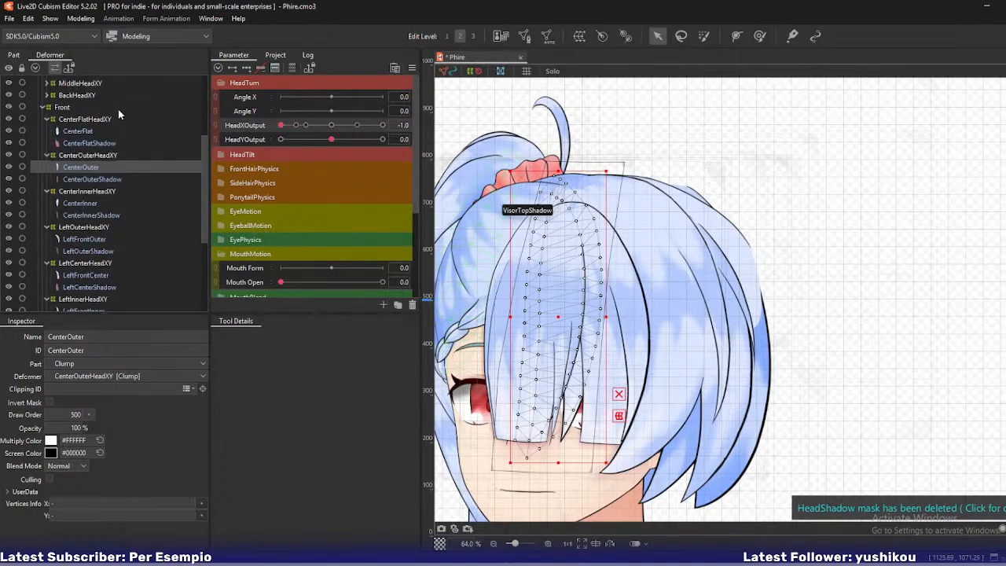
click(84, 120)
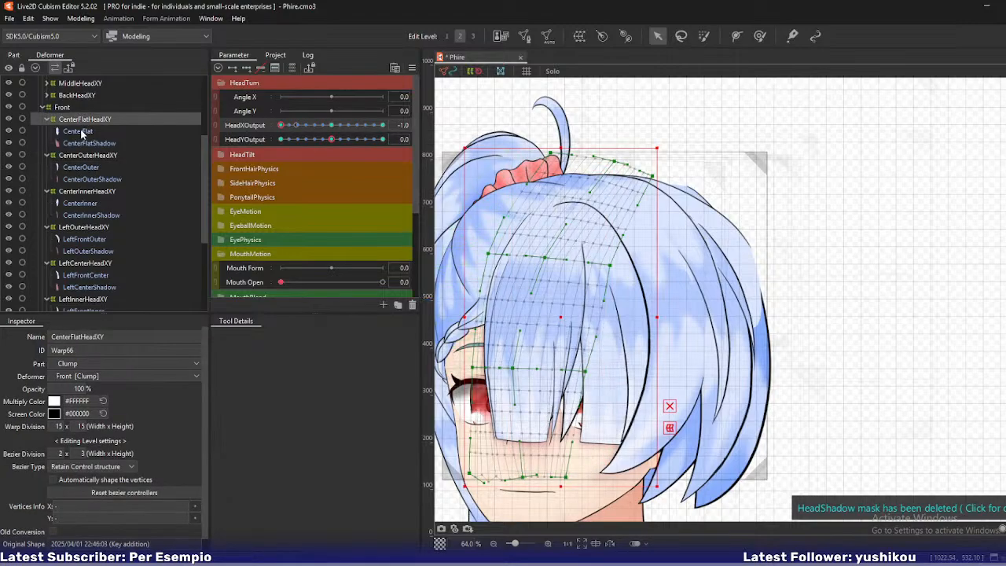
click(81, 132)
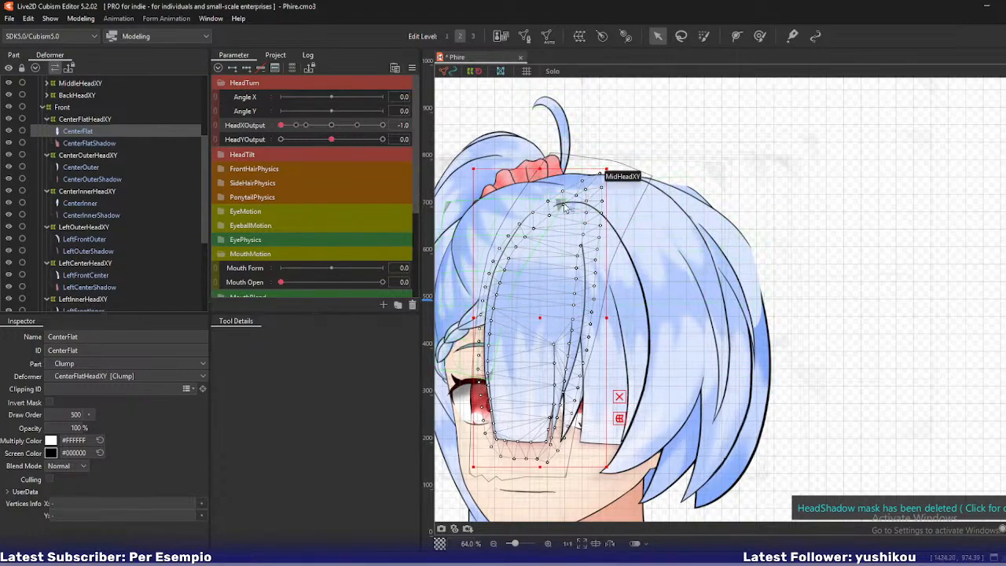
Isolate CenterOuter and CenterOuterShadow in Solo view, select CenterOuterHeadXY and return HeadXOutput to -1.0.
click(80, 156)
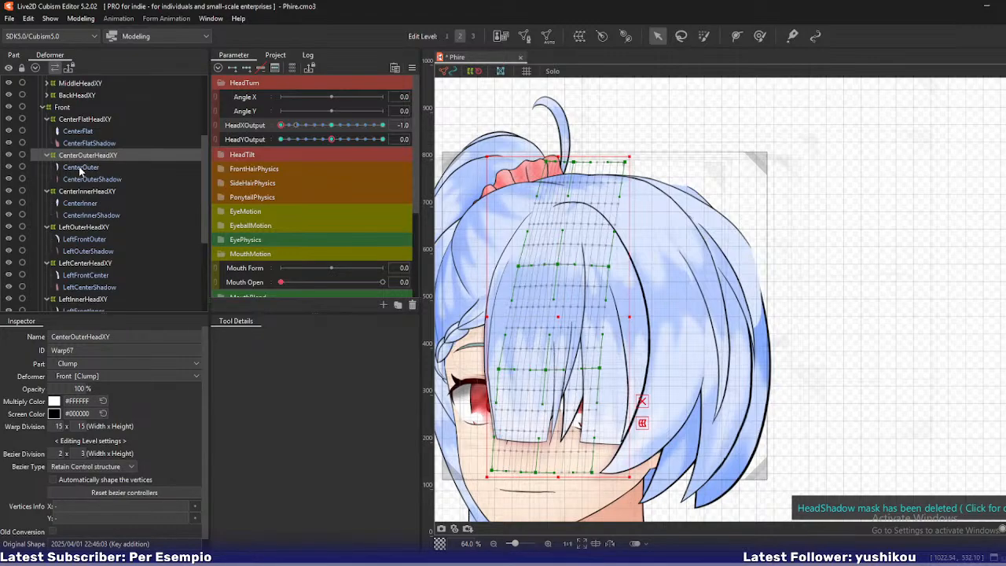
click(79, 167)
shift+click(83, 180)
click(92, 156)
shift+click(87, 181)
key(shift+s)
click(89, 156)
mouse_move(280, 126)
mouse_down()
mouse_move(337, 136)
mouse_move(279, 133)
mouse_up()
scroll(555, 209, up, 2)
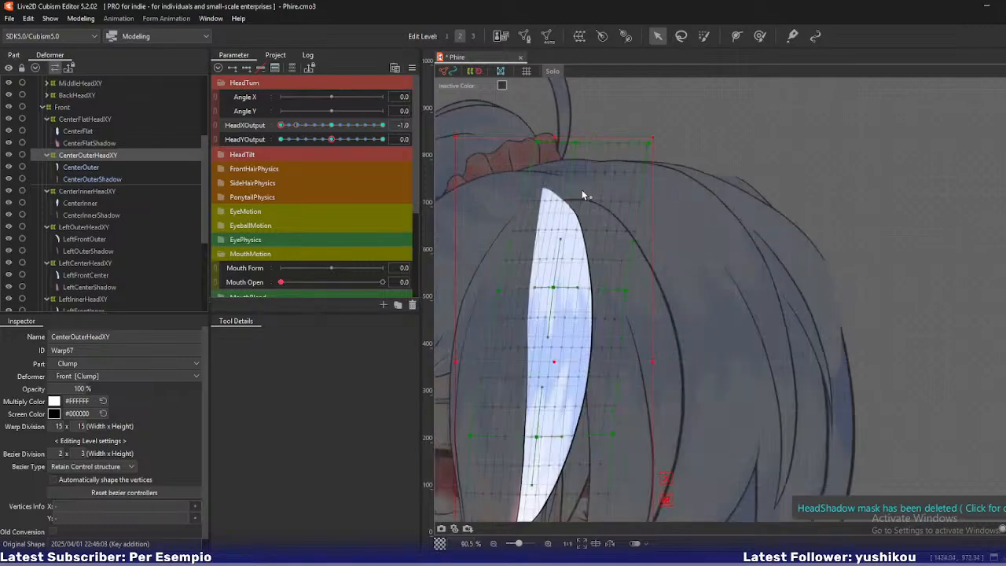
Move CenterOuterHeadXY's top-row left and centre points, and the centre points of its upper and lower rows, to the right.
drag(577, 145, 610, 150)
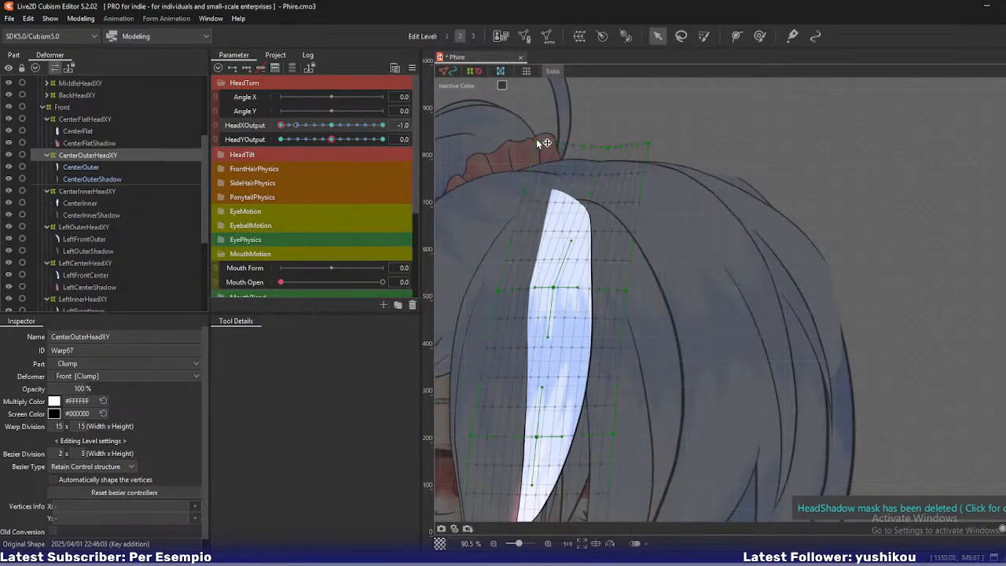
drag(538, 143, 562, 153)
drag(553, 288, 637, 293)
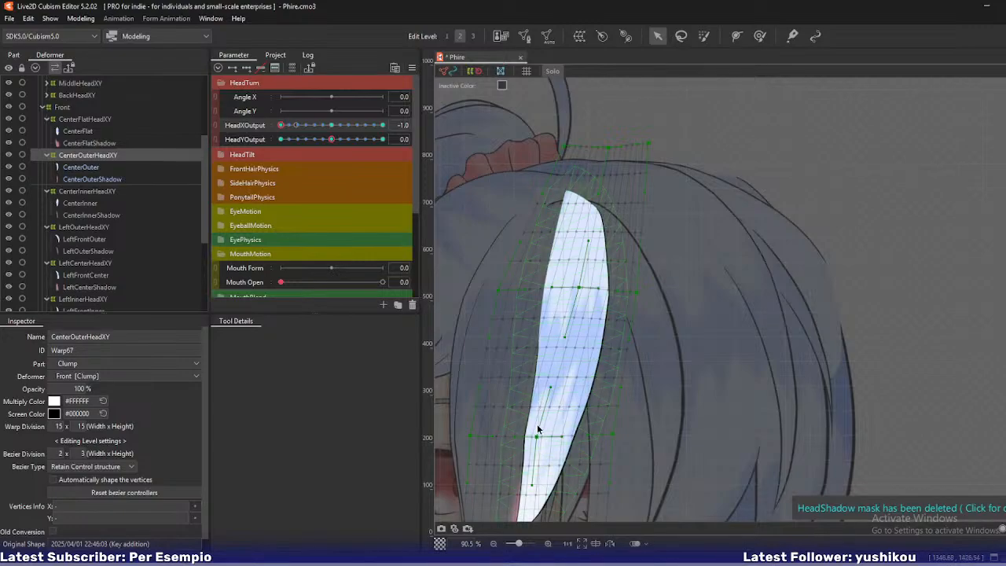
drag(538, 437, 547, 437)
key(ctrl+z)
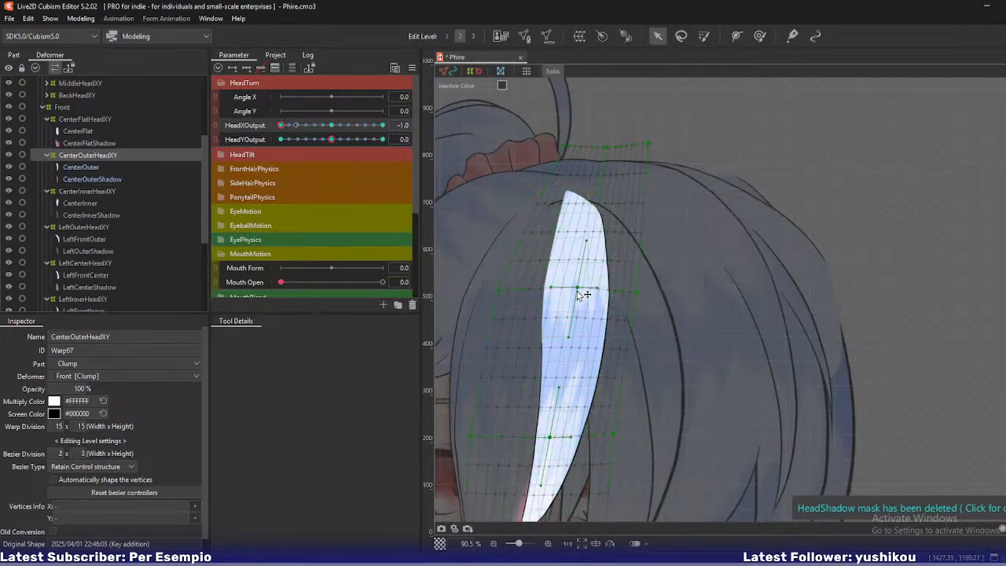
Move CenterOuterHeadXY's top-row right and centre points and the left points of its upper and lower rows to the right.
drag(648, 145, 662, 150)
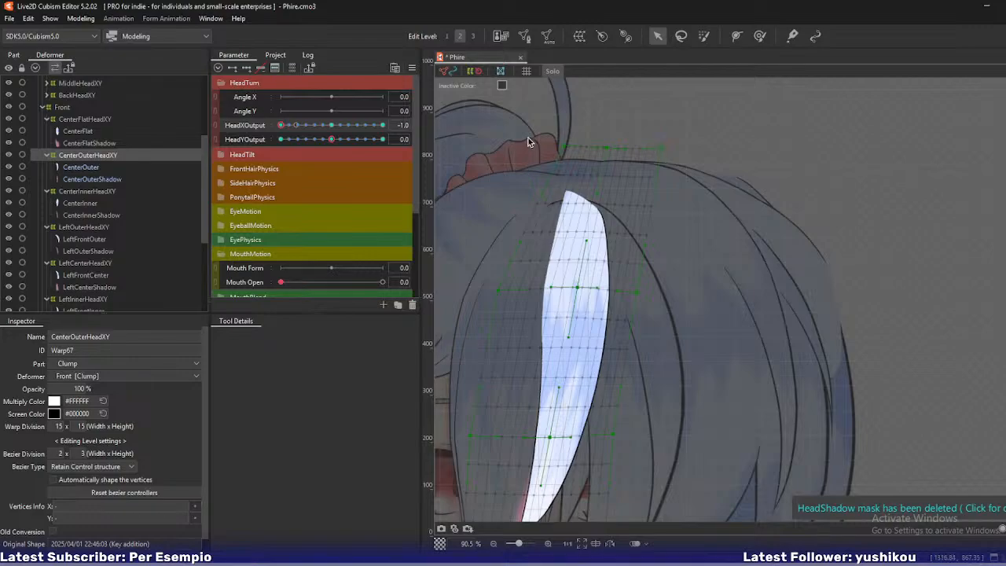
drag(594, 147, 613, 149)
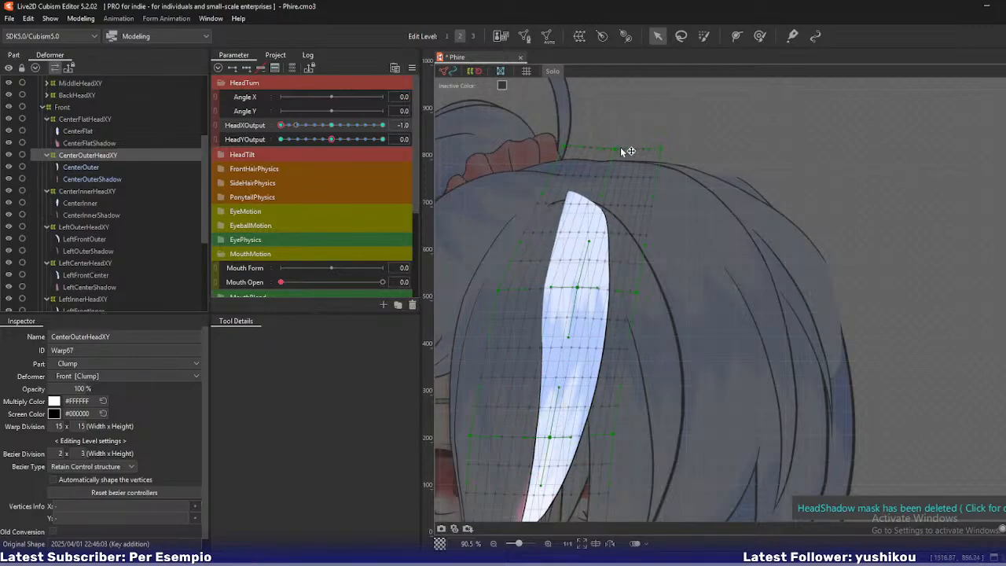
drag(496, 283, 580, 288)
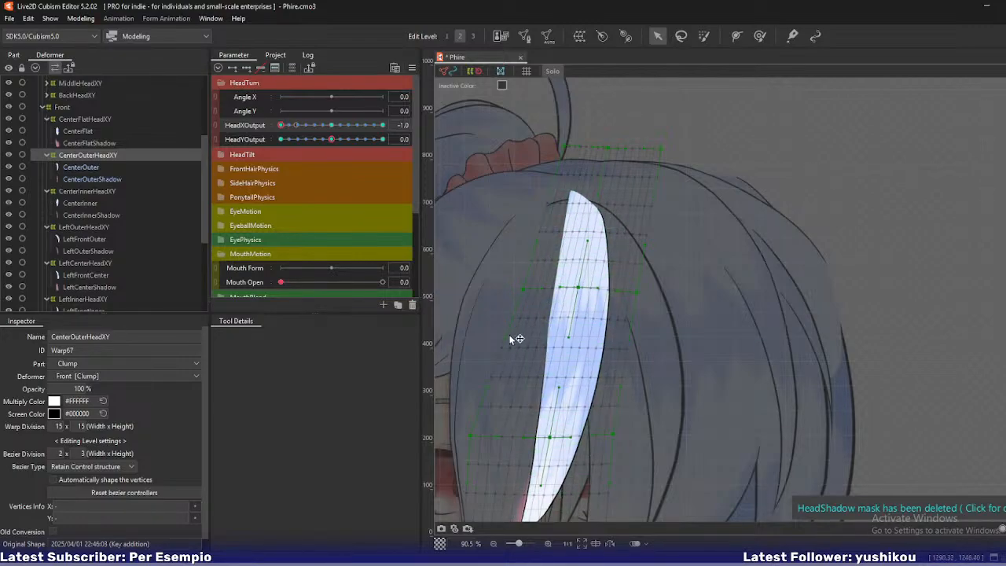
drag(467, 435, 490, 437)
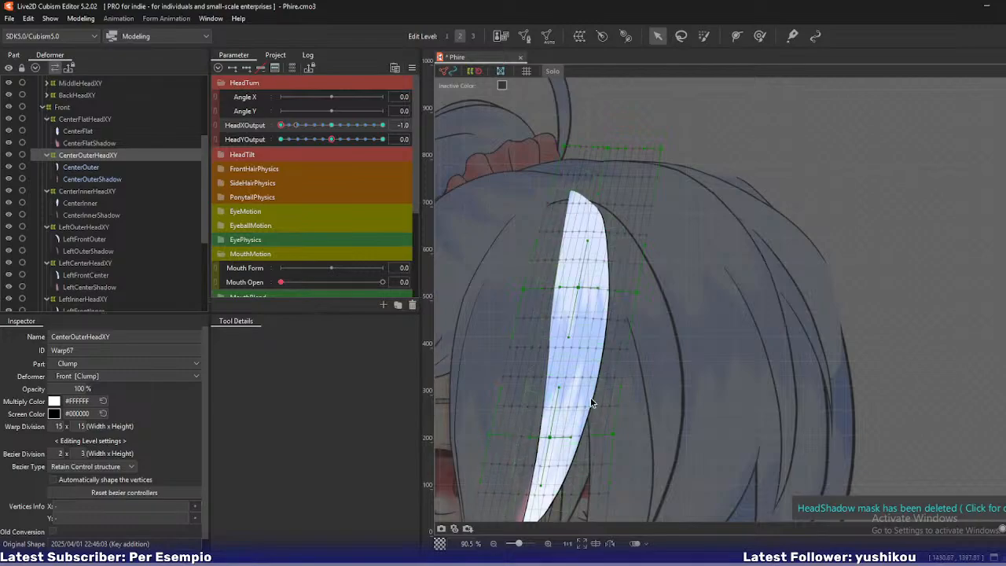
Shift the centre and right points of CenterOuterHeadXY's upper and lower rows slightly left.
drag(579, 289, 570, 289)
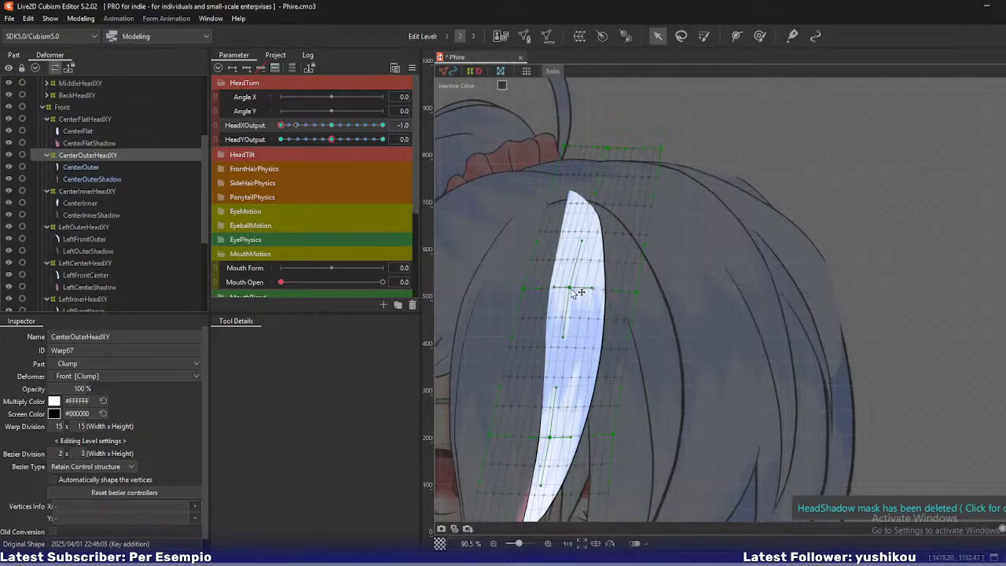
drag(549, 437, 543, 436)
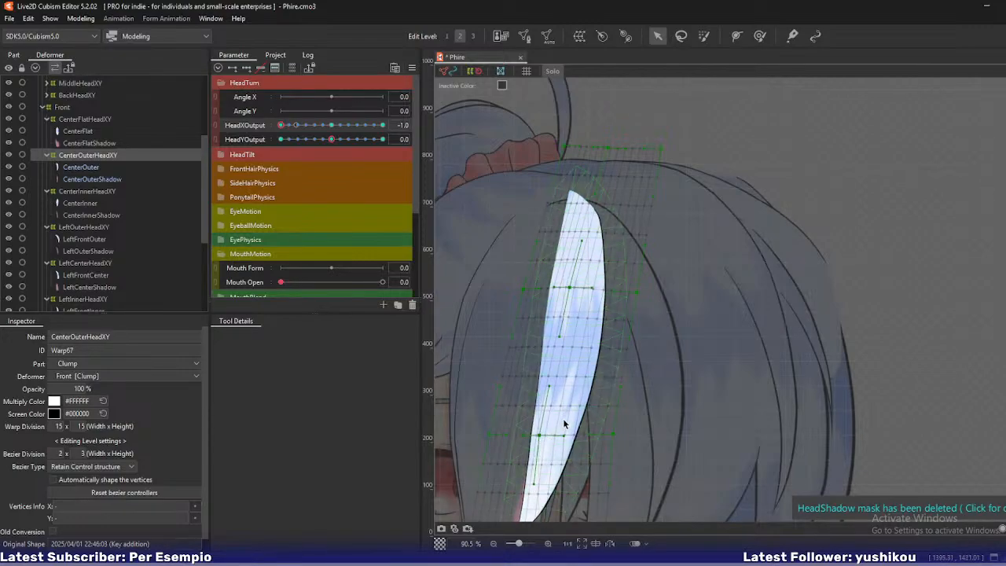
scroll(586, 369, down, 3)
scroll(635, 266, up, 3)
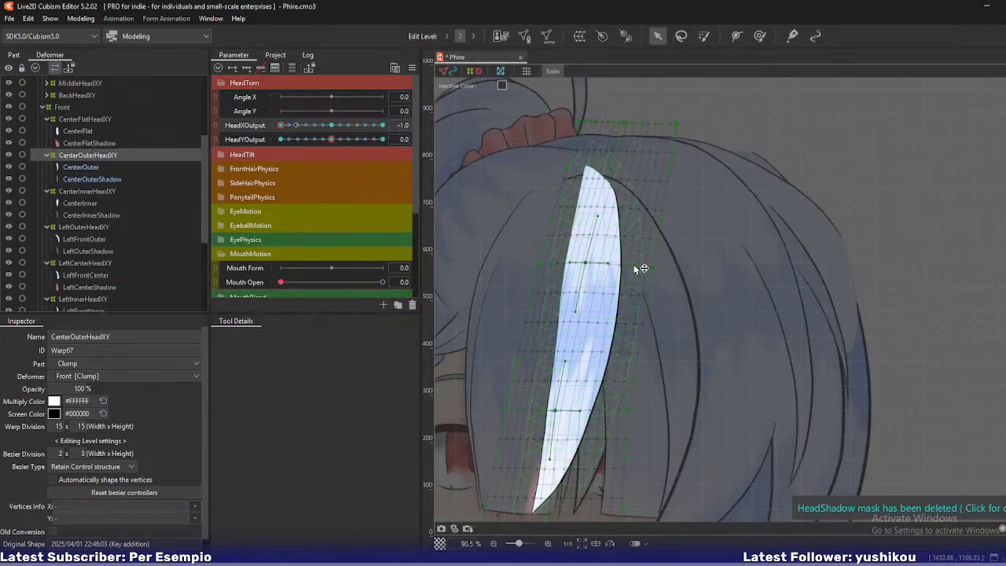
drag(658, 272, 653, 272)
drag(633, 411, 625, 415)
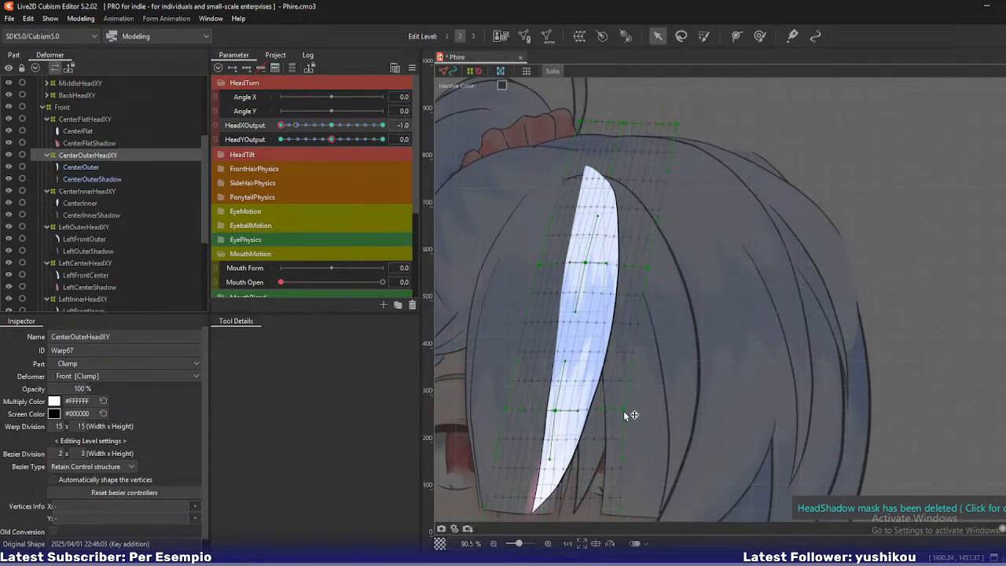
Reshape CenterOuterHeadXY's lower end: move the bottom-right point left, the bottom-centre and lower-left points right, and angle the lower centre handle left.
drag(625, 515, 621, 437)
drag(614, 480, 602, 480)
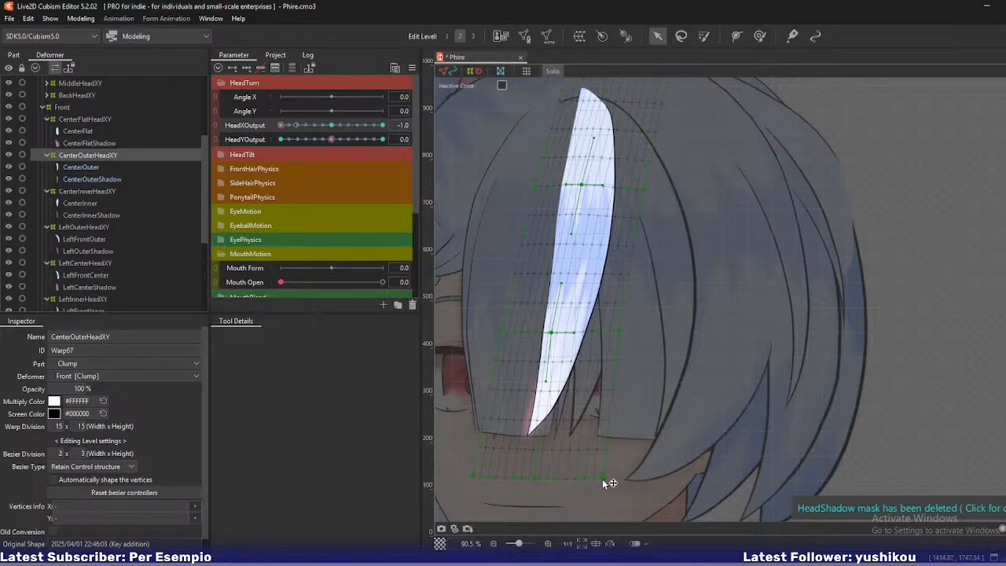
drag(536, 479, 541, 479)
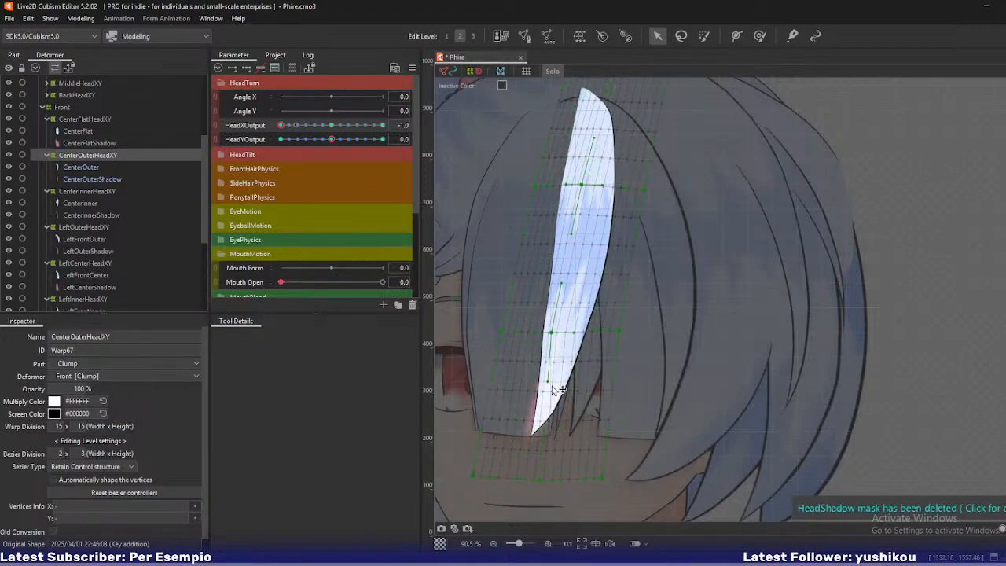
drag(547, 383, 542, 385)
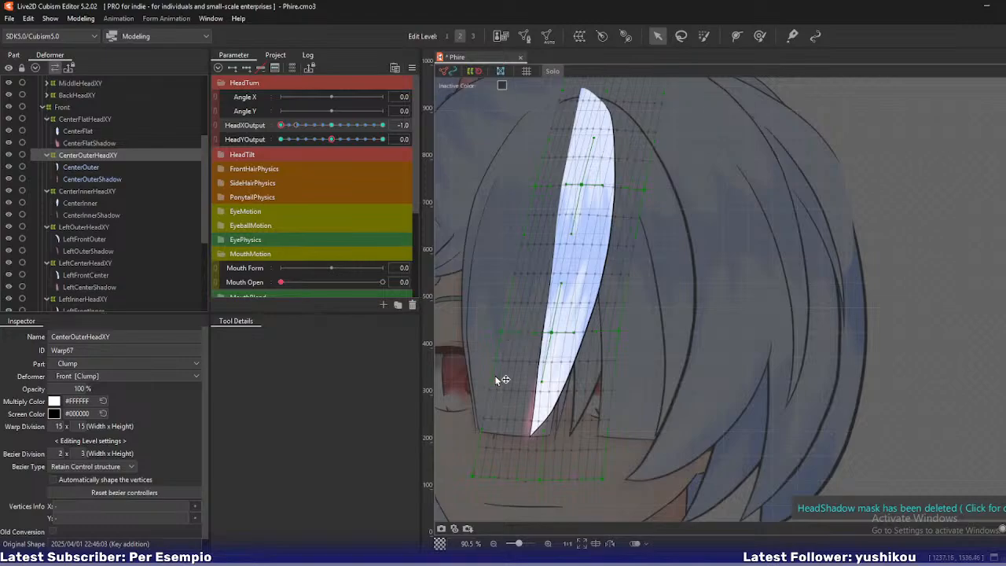
drag(504, 338, 543, 361)
Turn off Solo view and preview the head turn around HeadXOutput -1.0.
key(s)
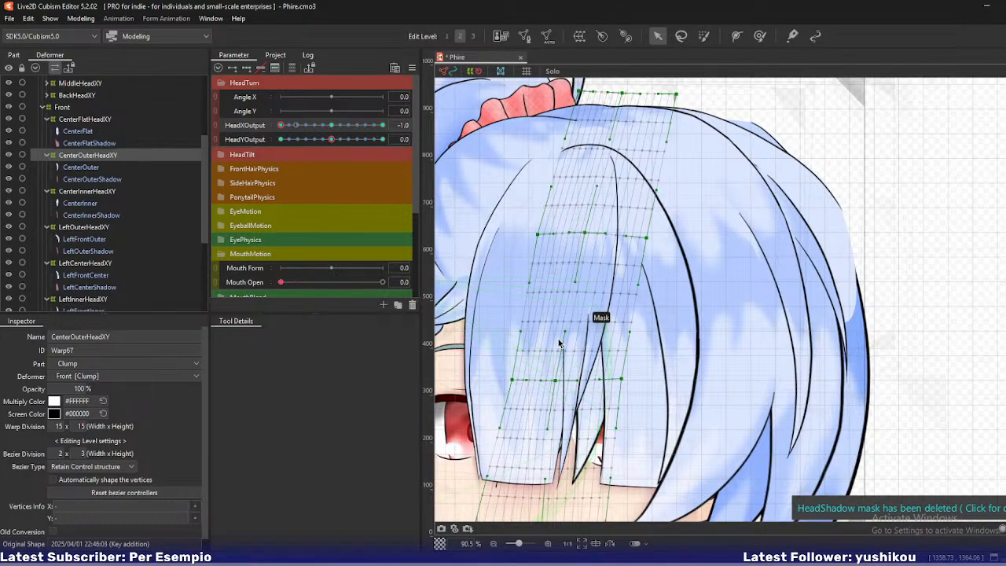
drag(281, 125, 272, 144)
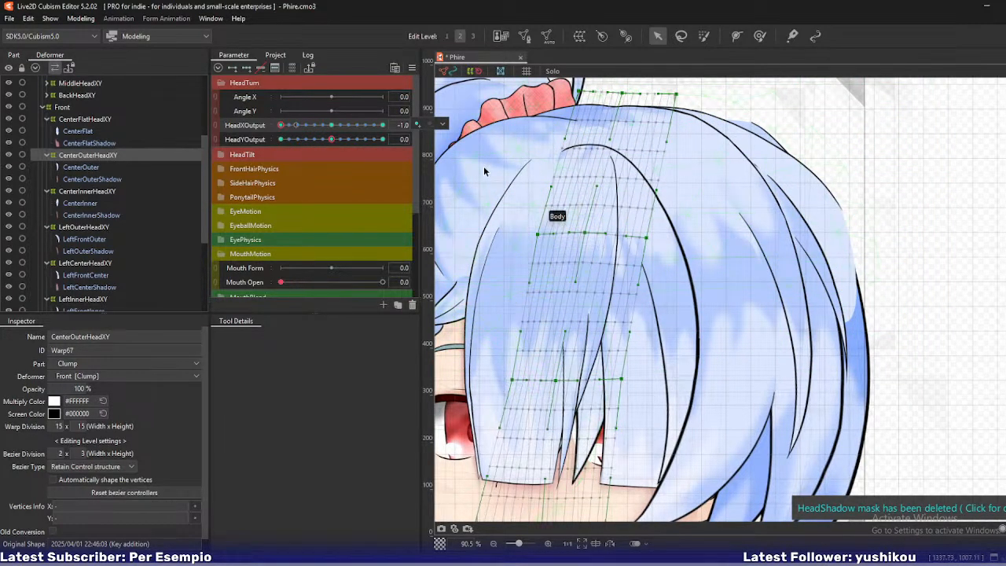
mouse_move(276, 134)
mouse_down()
mouse_move(324, 137)
mouse_move(279, 137)
mouse_up()
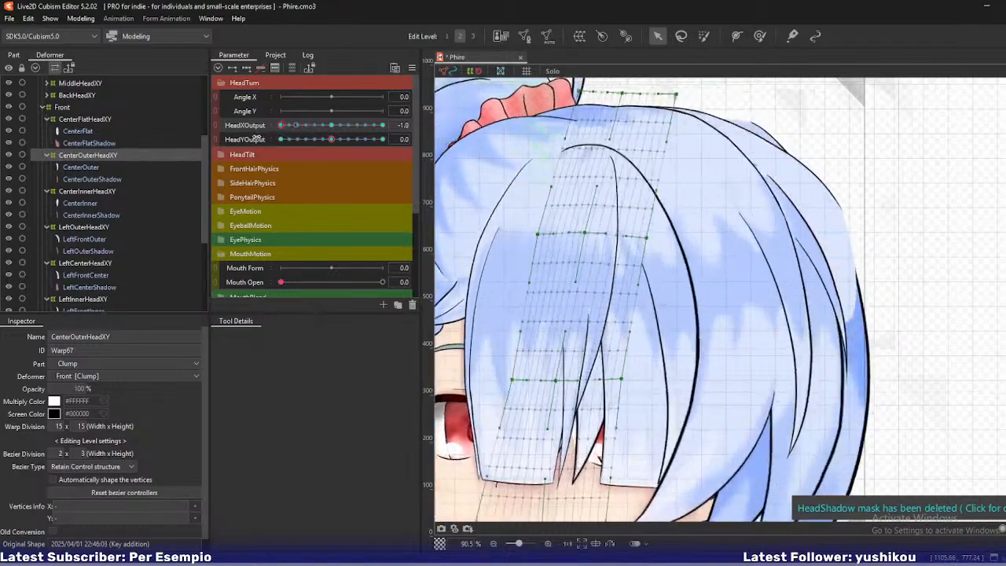
Narrow CenterInnerHeadXY and CenterFlatHeadXY together from their left edge at HeadXOutput -1.0 and check the turn.
click(88, 191)
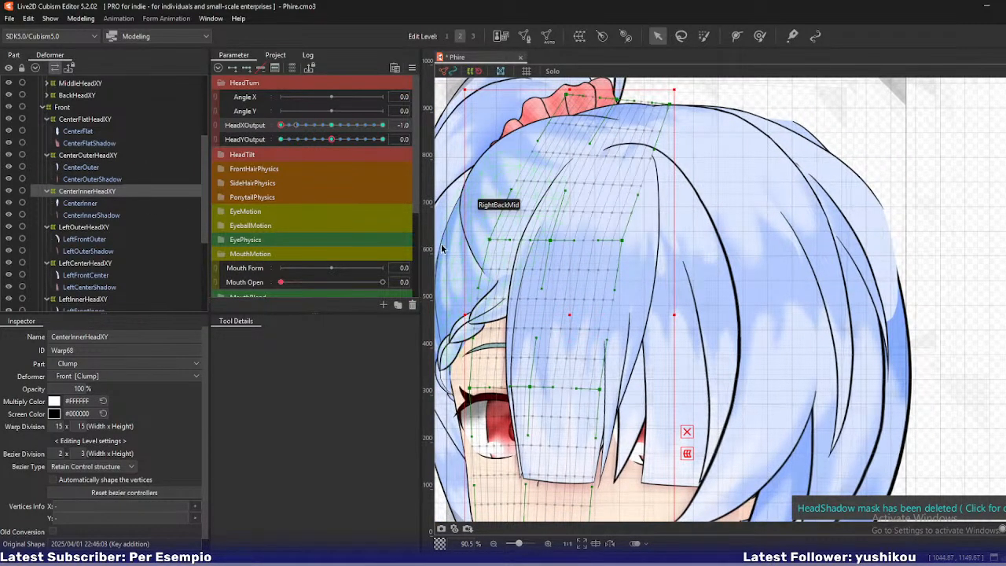
ctrl+click(91, 118)
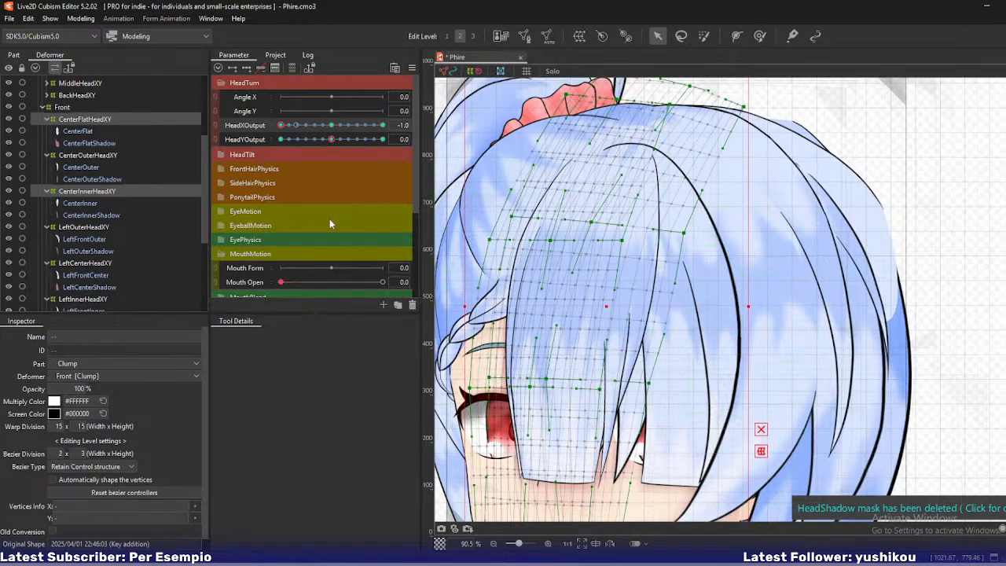
drag(466, 307, 477, 307)
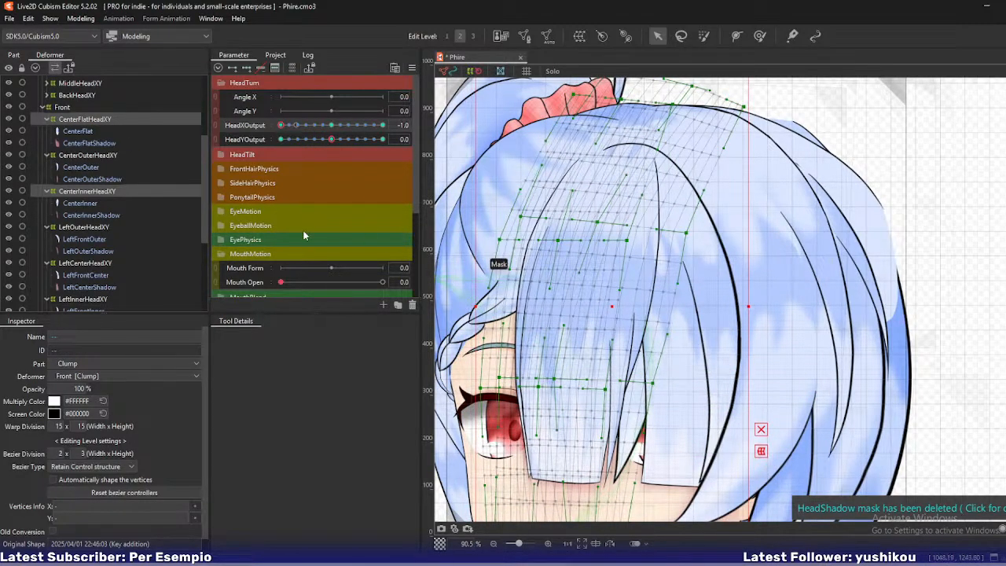
mouse_move(287, 125)
mouse_down()
mouse_move(338, 126)
mouse_move(281, 126)
mouse_up()
Isolate CenterInner and CenterInnerShadow in Solo view, nudge CenterInnerHeadXY's bottom-left point left, and turn Solo off.
click(86, 204)
click(86, 193)
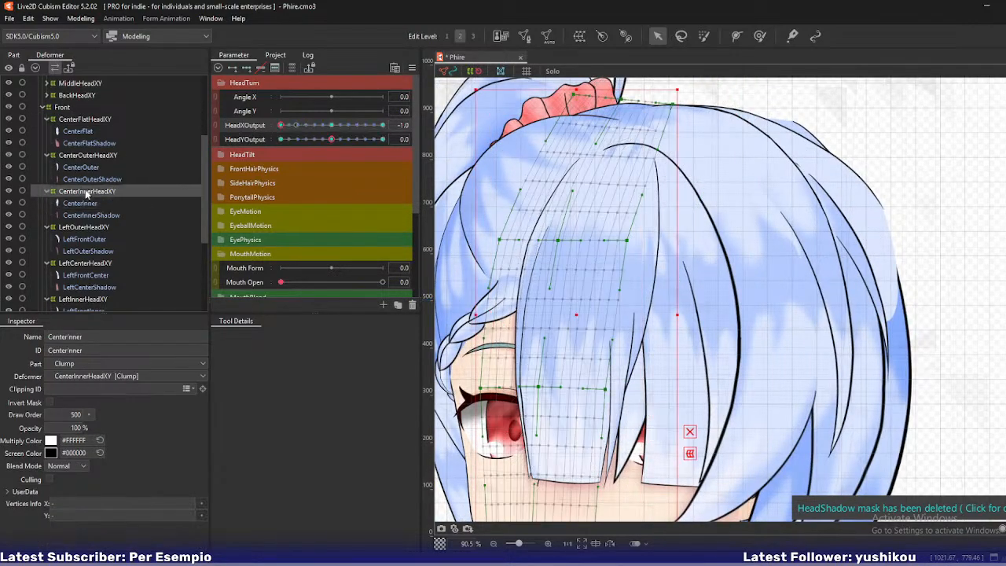
shift+click(86, 214)
click(92, 192)
key(shift+s)
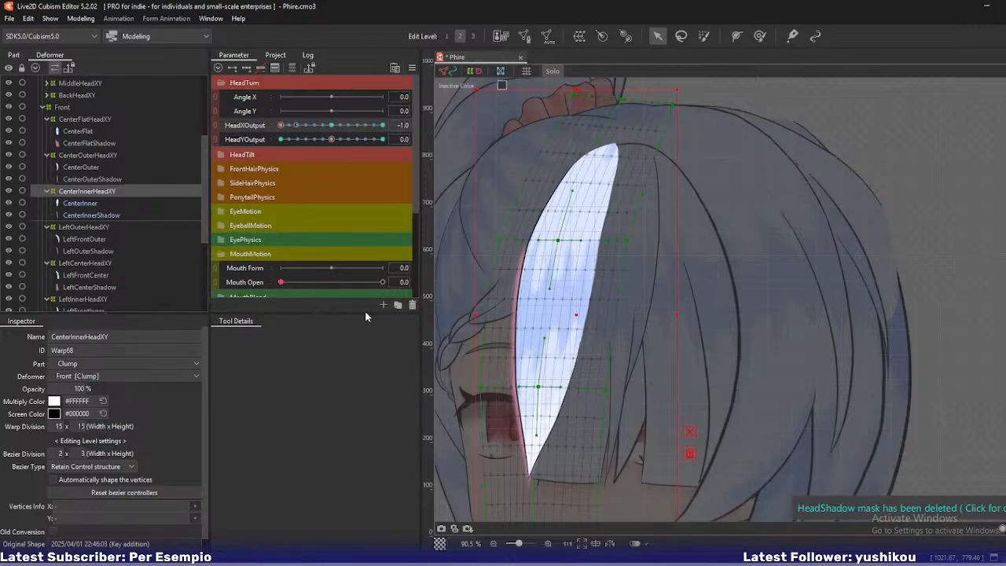
drag(512, 348, 507, 278)
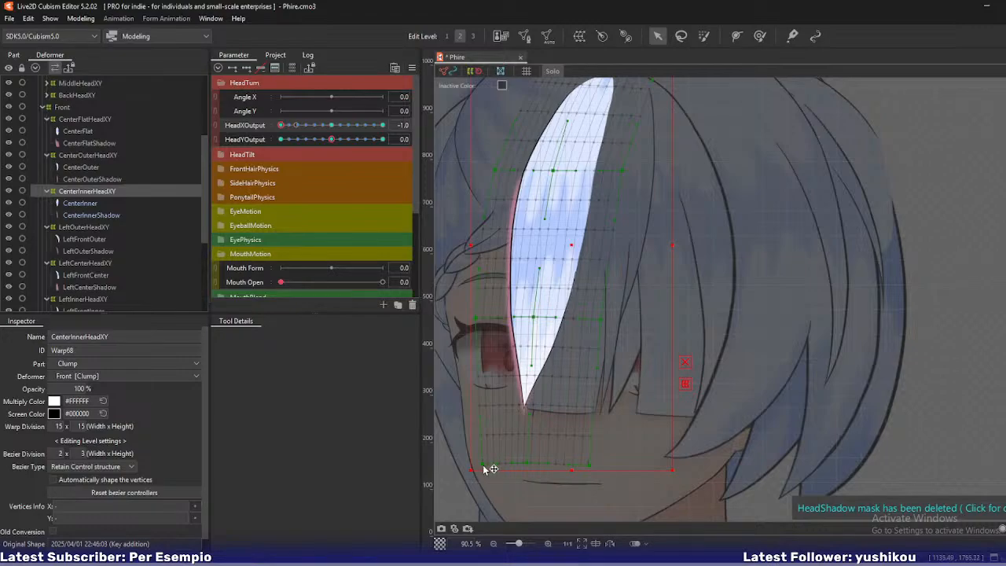
key(s)
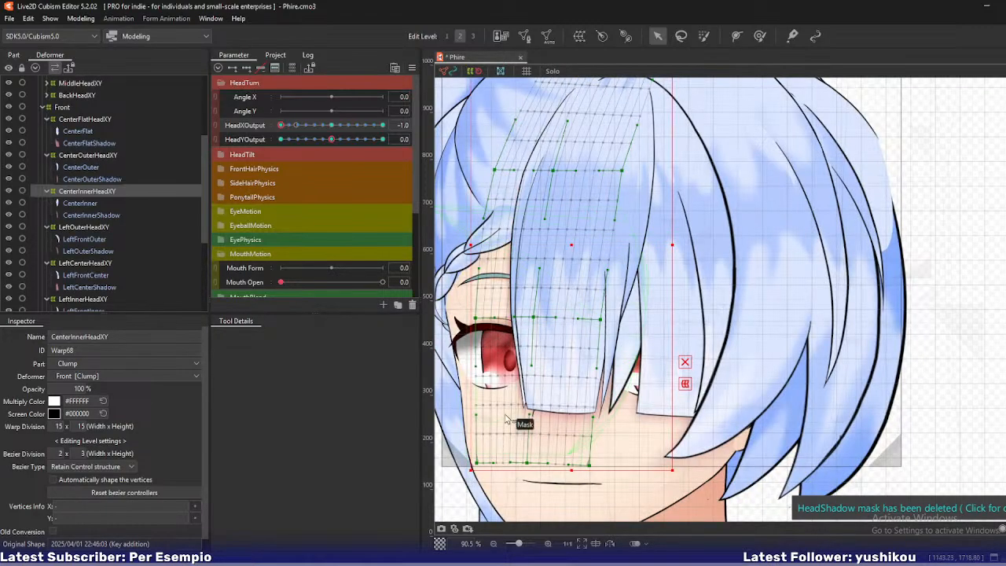
Isolate the CenterFlat strand and its shadow, move CenterFlatHeadXY's top-centre and upper-row centre points slightly left, and turn off Solo view.
drag(550, 306, 547, 366)
click(89, 121)
click(100, 122)
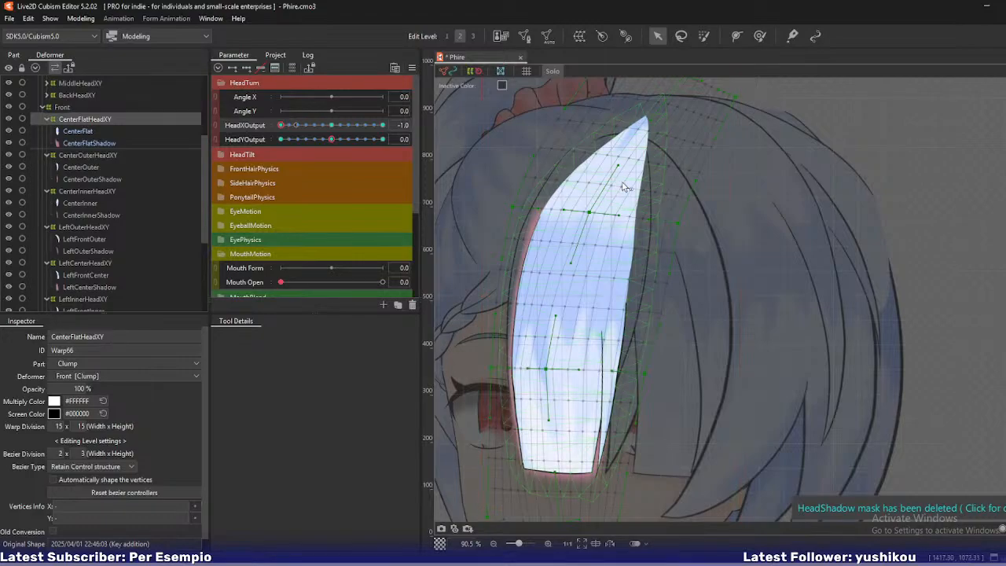
drag(666, 136, 653, 210)
drag(675, 149, 669, 149)
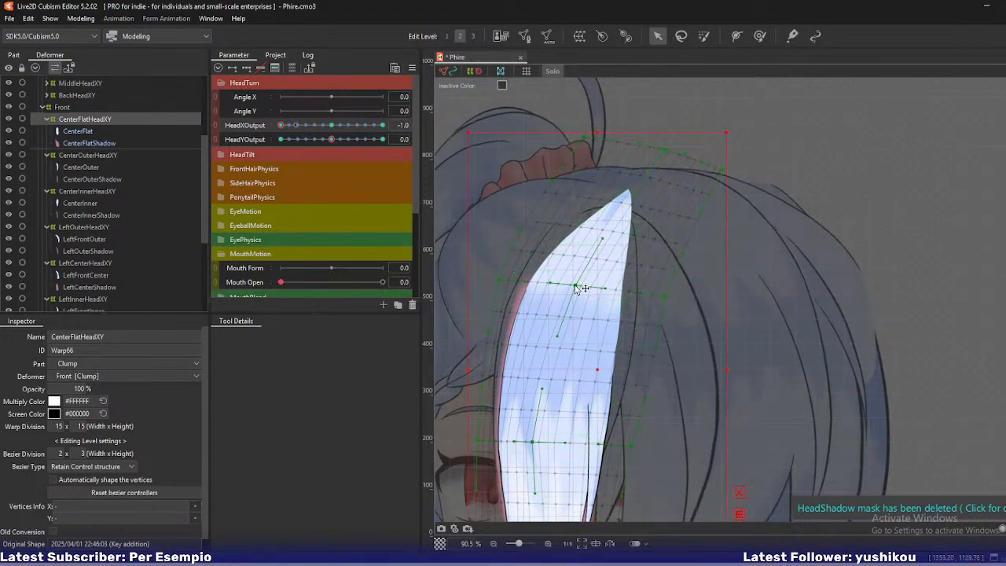
drag(575, 285, 569, 284)
key(s)
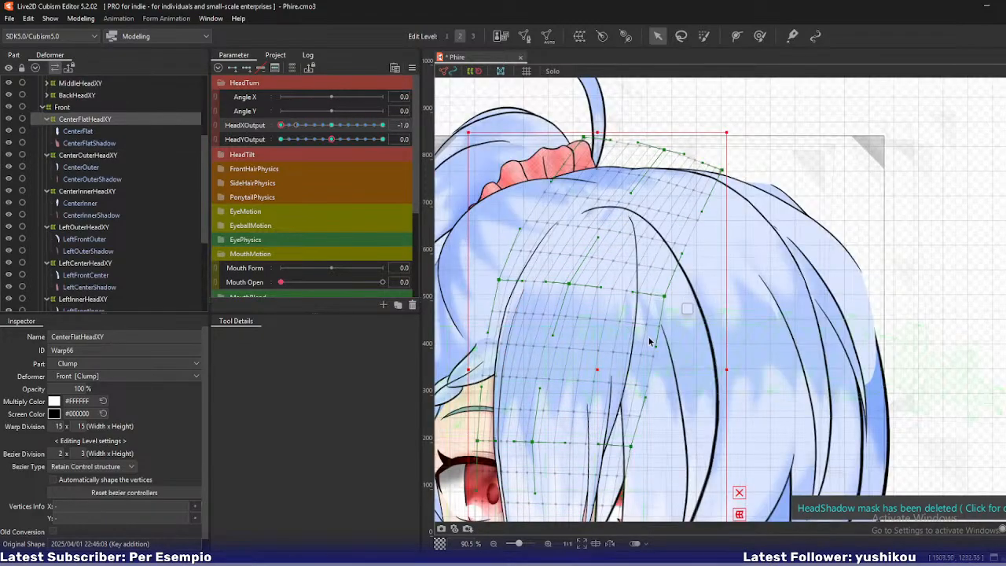
Isolate LeftFrontInner and LeftInnerShadow in Solo view with the LeftInnerHeadXY deformer selected.
drag(651, 342, 661, 228)
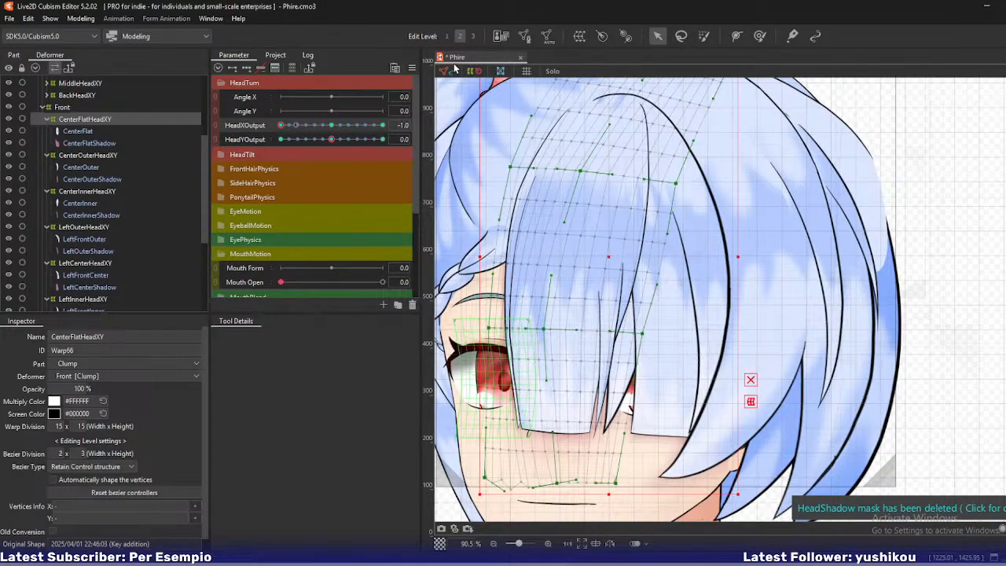
drag(661, 227, 686, 237)
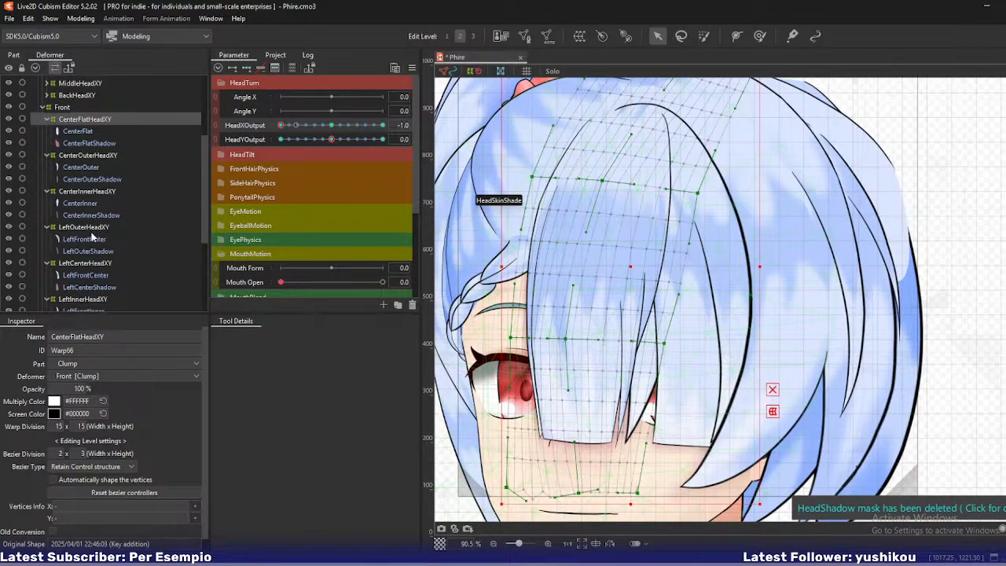
scroll(96, 287, down, 3)
click(83, 255)
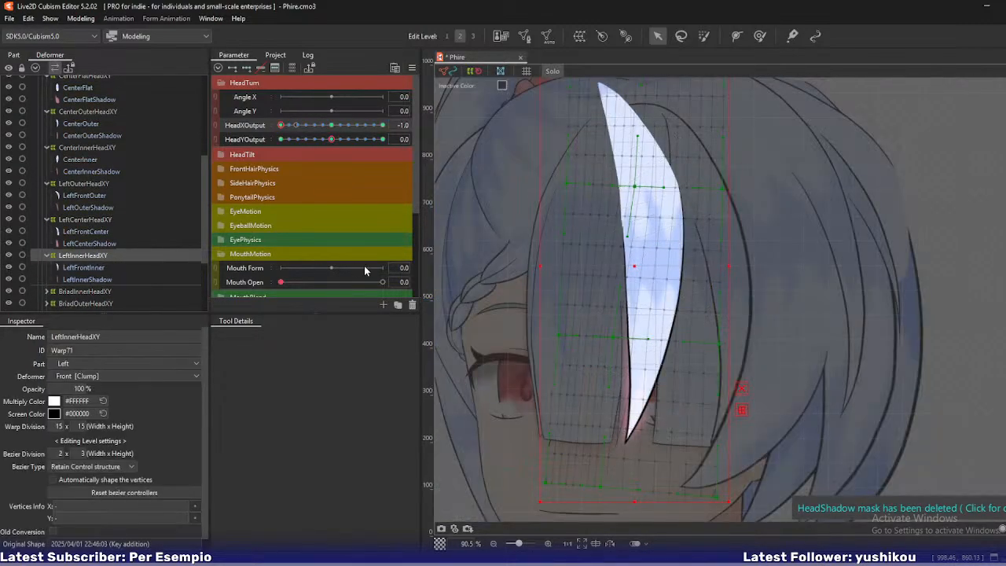
drag(744, 255, 750, 293)
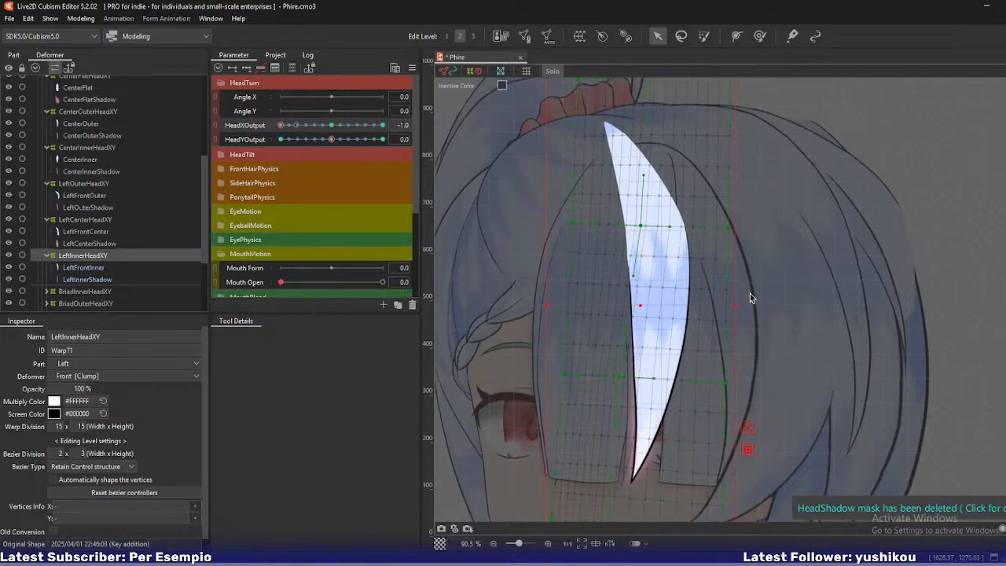
scroll(637, 254, down, 3)
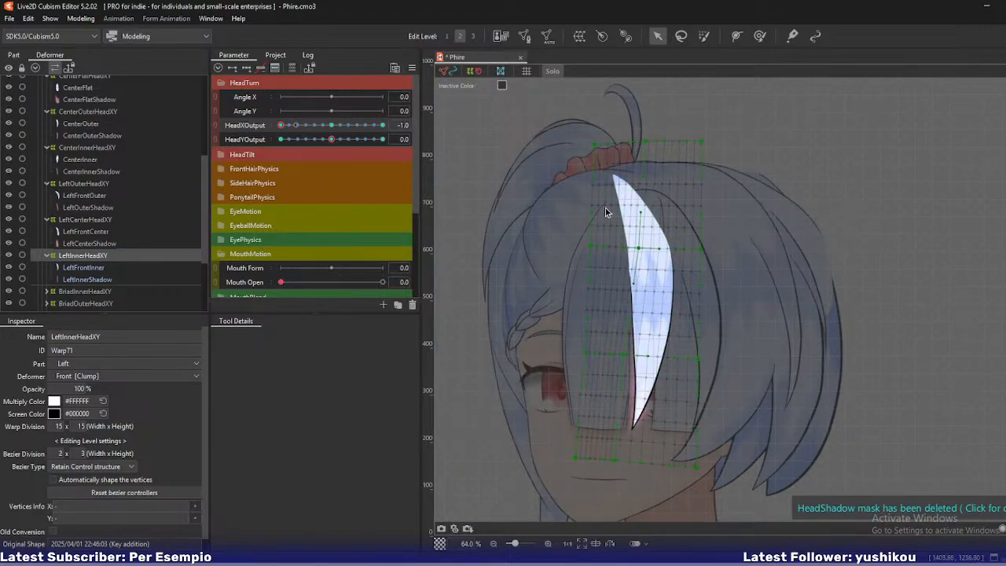
Move LeftInnerHeadXY's top-row left and centre points and its upper and lower centre points to the right, and check the turn.
drag(595, 145, 635, 147)
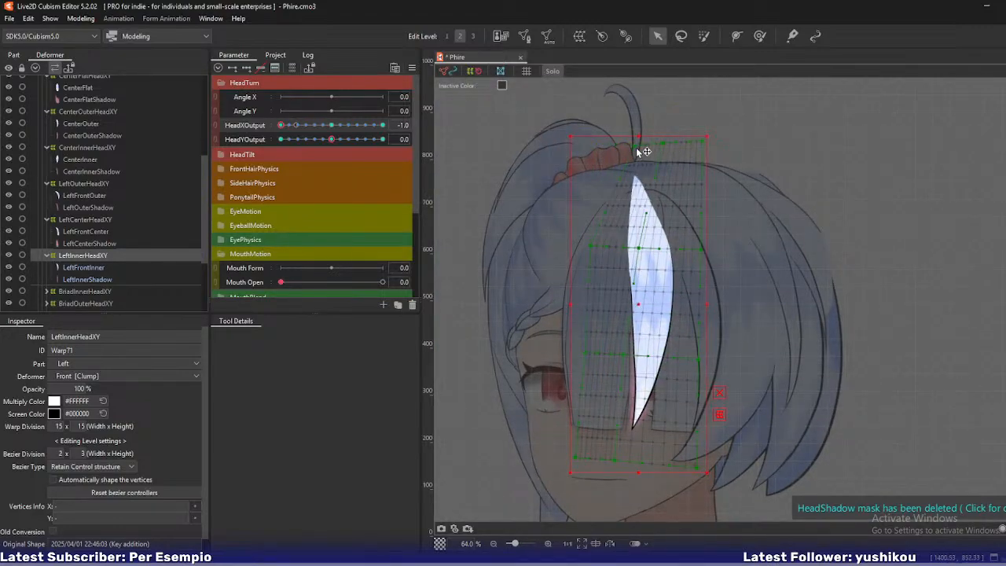
drag(641, 250, 649, 248)
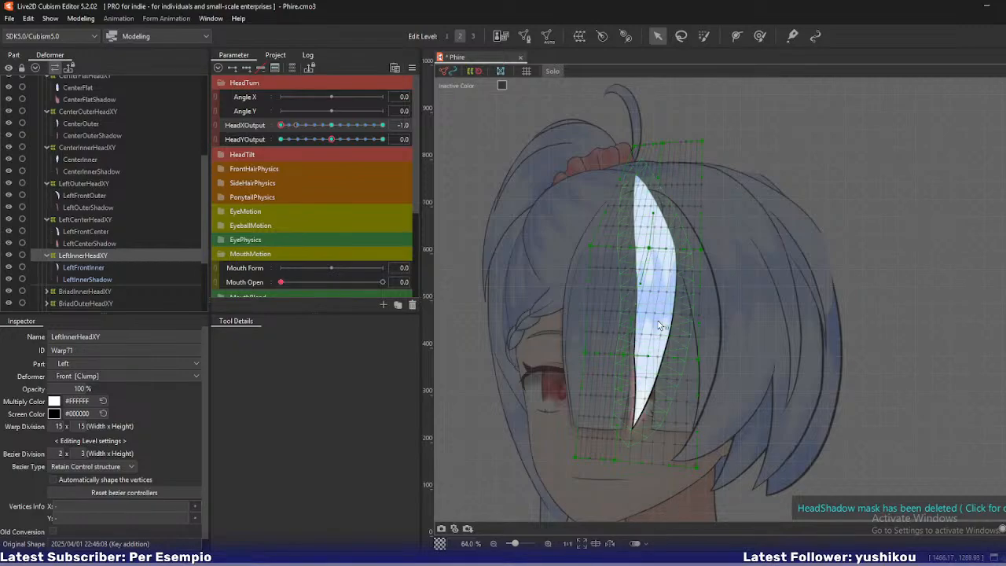
drag(629, 355, 652, 355)
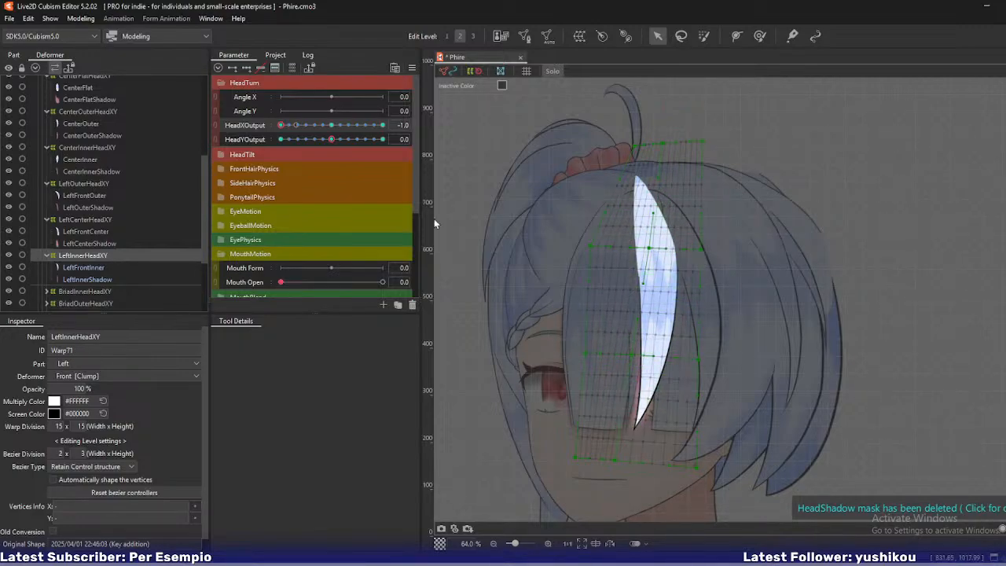
mouse_move(291, 125)
mouse_down()
mouse_move(311, 125)
mouse_move(273, 125)
mouse_up()
Undo the shift of LeftInnerHeadXY's upper-row left point and move its top-row centre and right points to the right.
drag(593, 244, 600, 246)
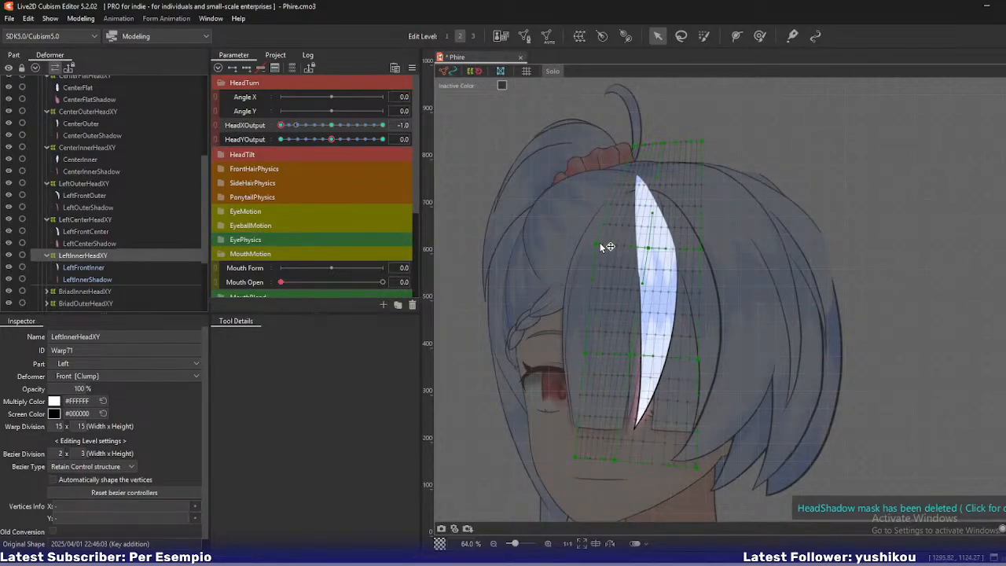
key(ctrl+z)
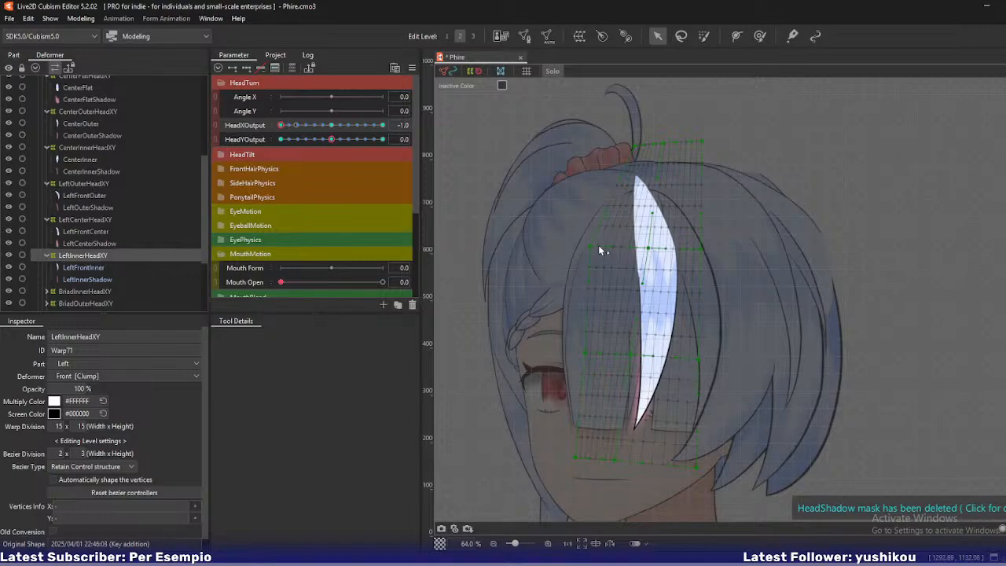
drag(666, 142, 715, 142)
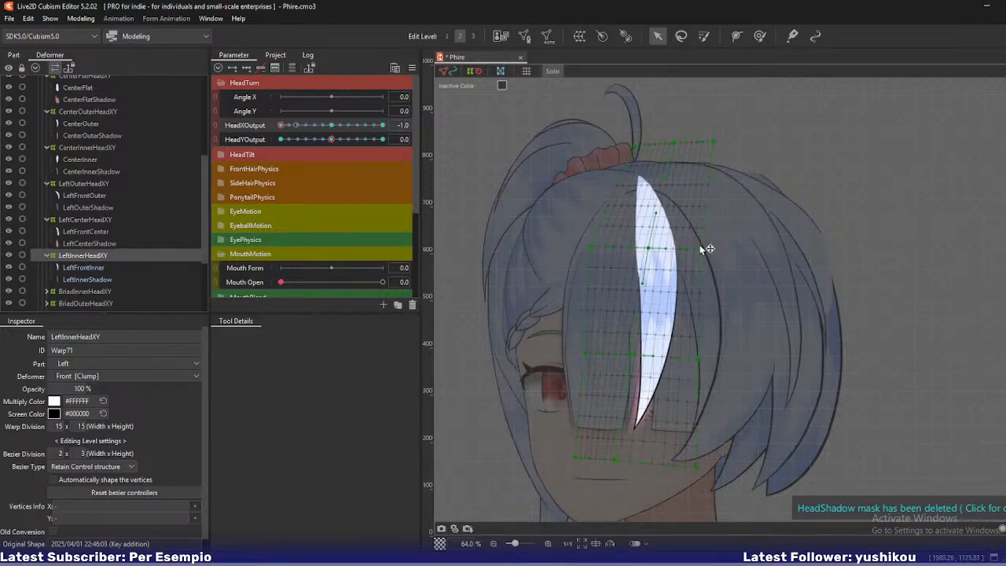
Move LeftInnerHeadXY's upper-row right point and top-row centre point slightly to the right, checking the turn in between.
drag(702, 247, 709, 250)
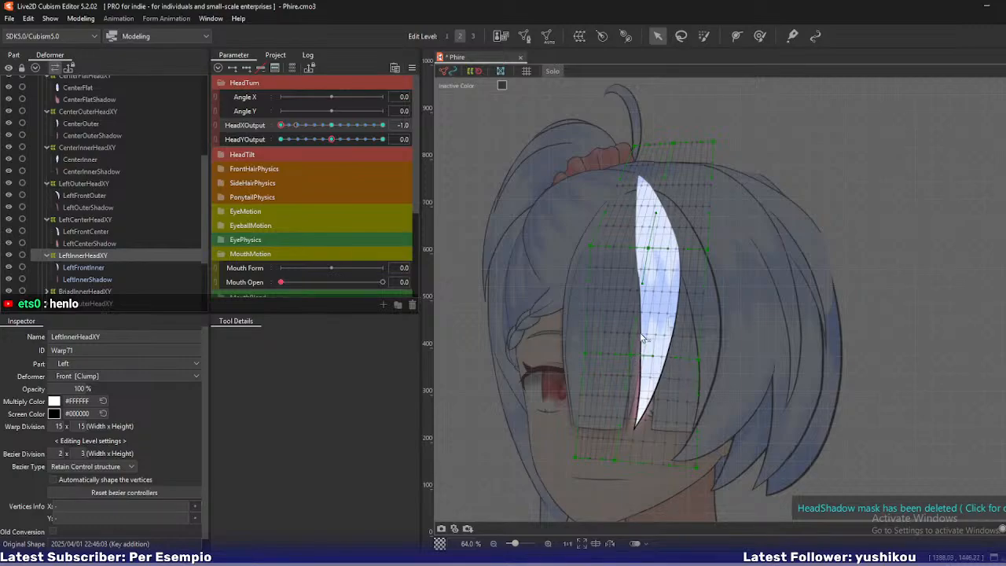
mouse_move(285, 126)
mouse_down()
mouse_move(306, 128)
mouse_move(279, 128)
mouse_up()
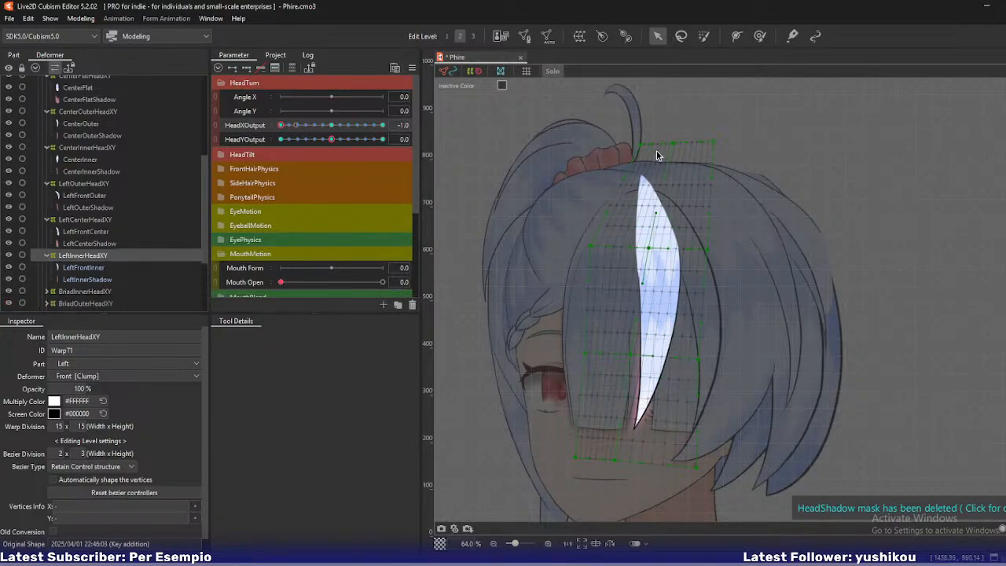
drag(674, 141, 684, 140)
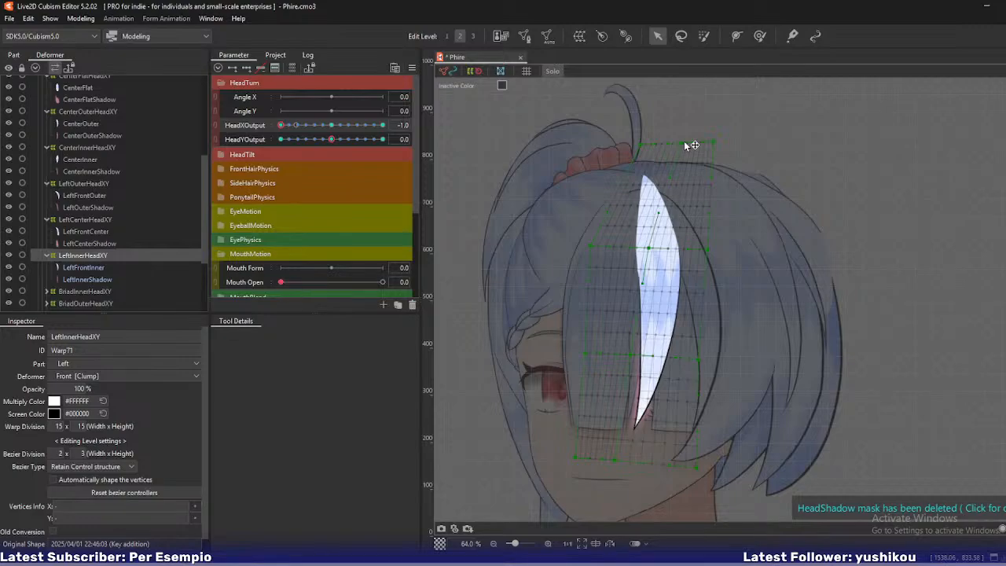
Move LeftInnerHeadXY's upper- and lower-row left points slightly left and its lower-row centre point slightly right, and check the turn.
drag(593, 244, 589, 244)
drag(630, 355, 626, 355)
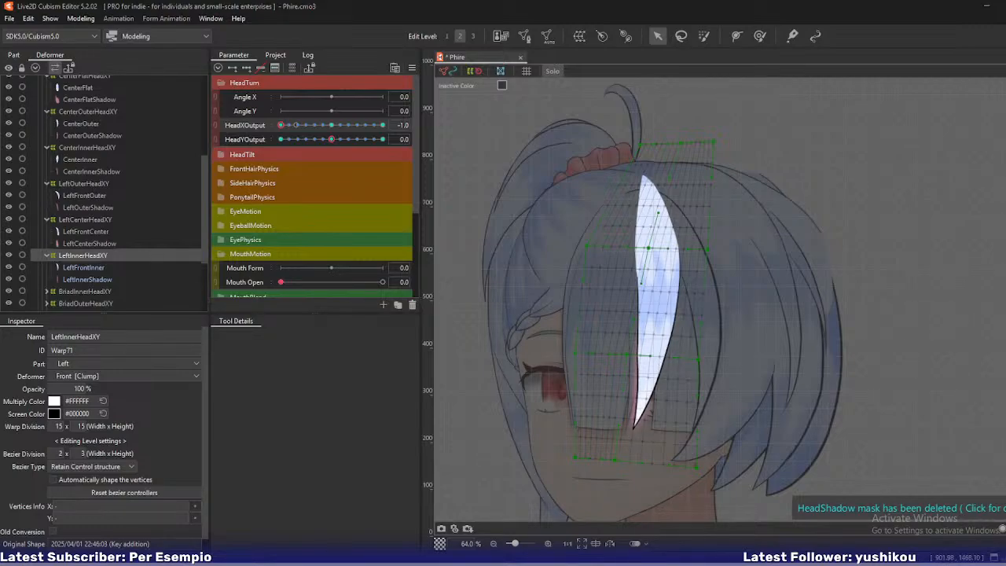
drag(602, 417, 635, 383)
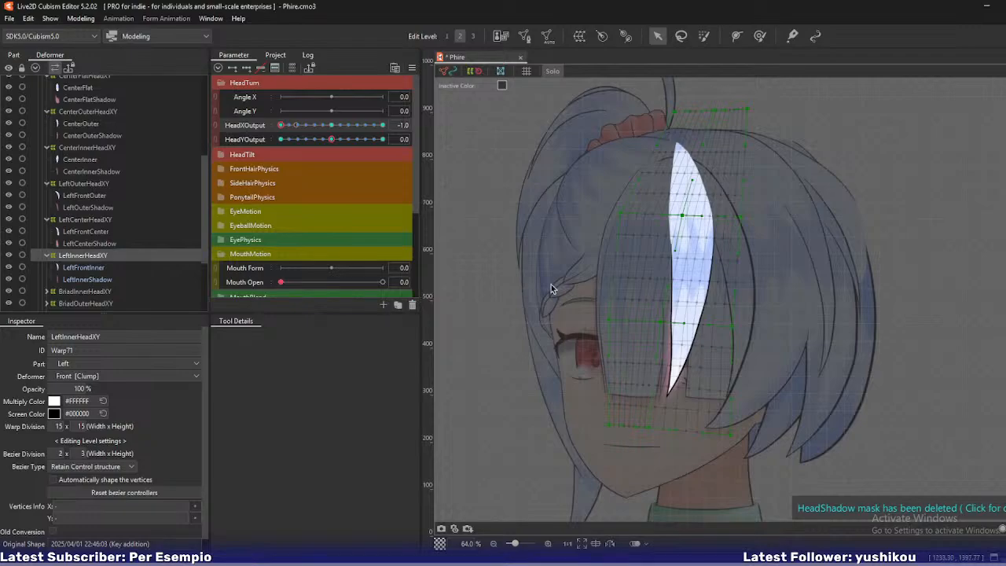
drag(281, 125, 253, 128)
drag(664, 323, 671, 327)
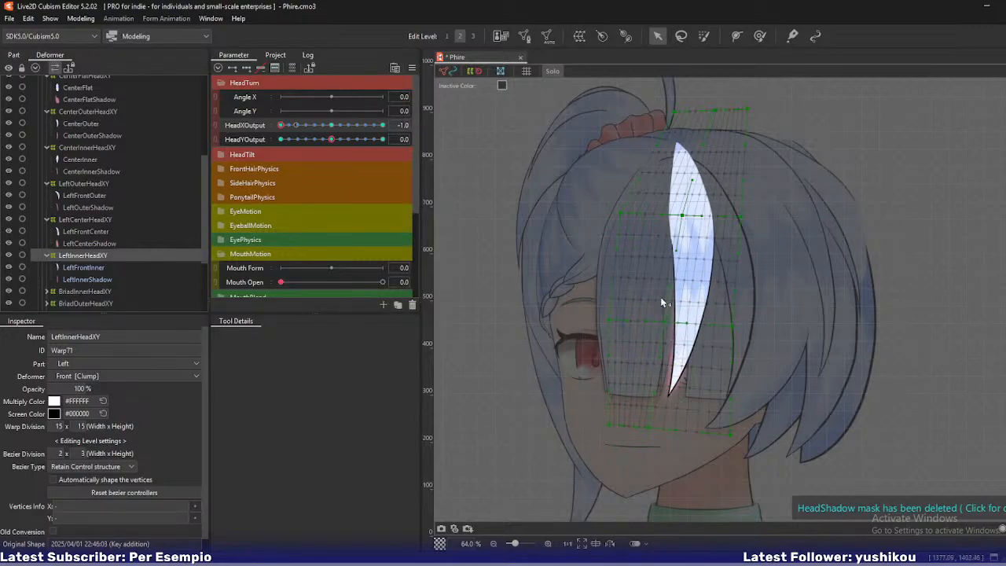
drag(282, 125, 273, 146)
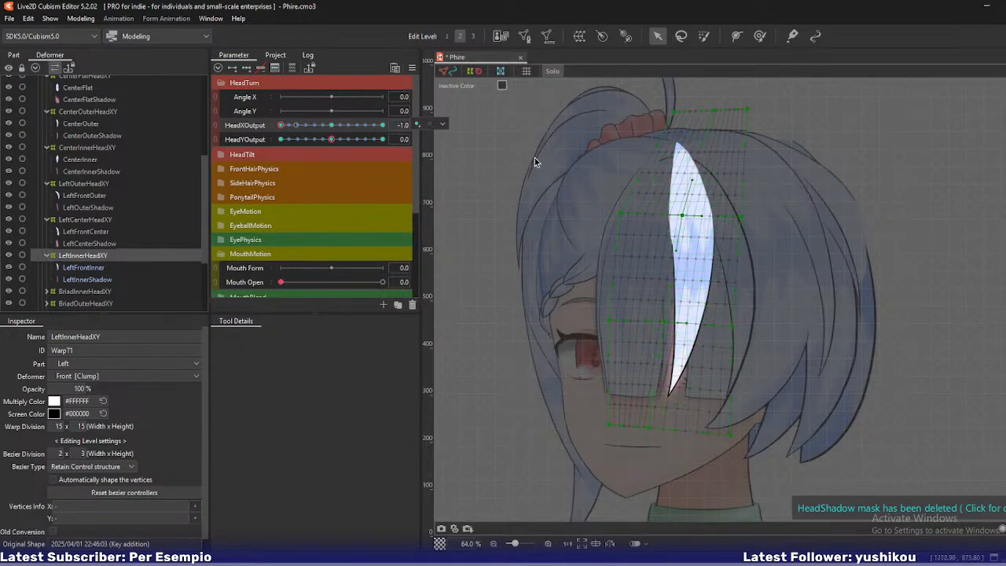
Move LeftInnerHeadXY's top-right and upper-row centre points left, shorten the centre point's right handle, and check the turn.
mouse_move(285, 126)
mouse_down()
mouse_move(317, 127)
mouse_move(278, 126)
mouse_up()
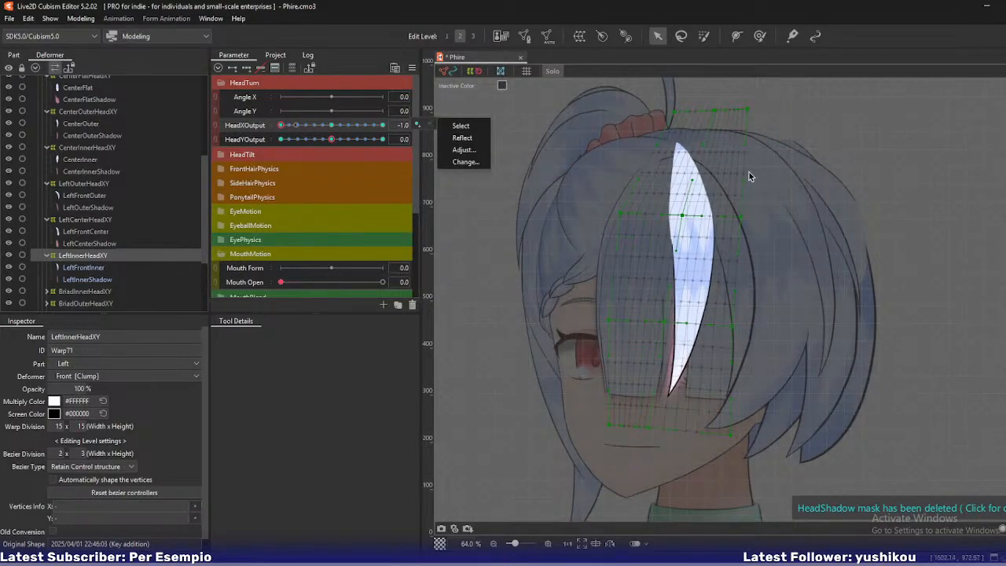
drag(751, 110, 708, 108)
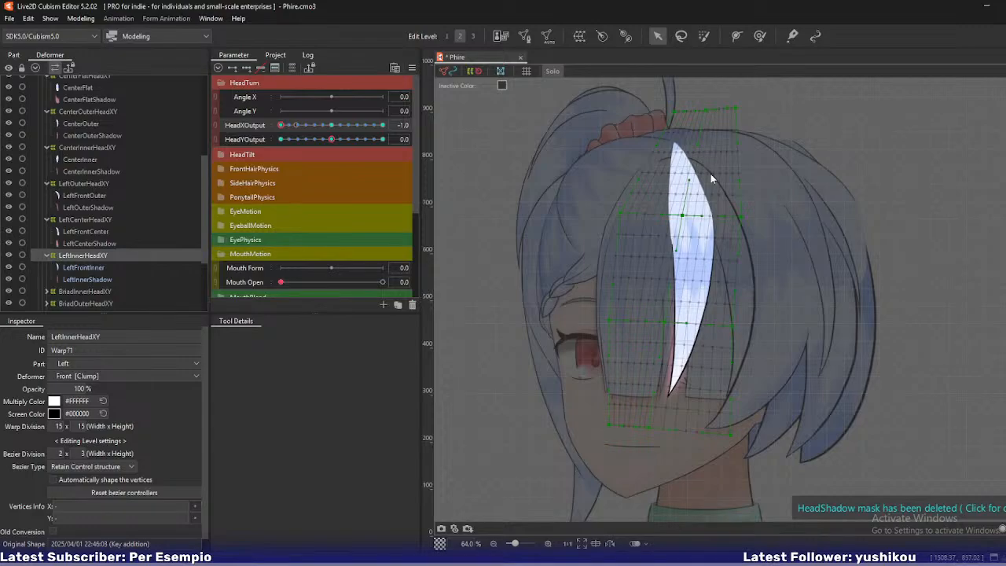
scroll(710, 174, up, 5)
scroll(720, 231, up, 2)
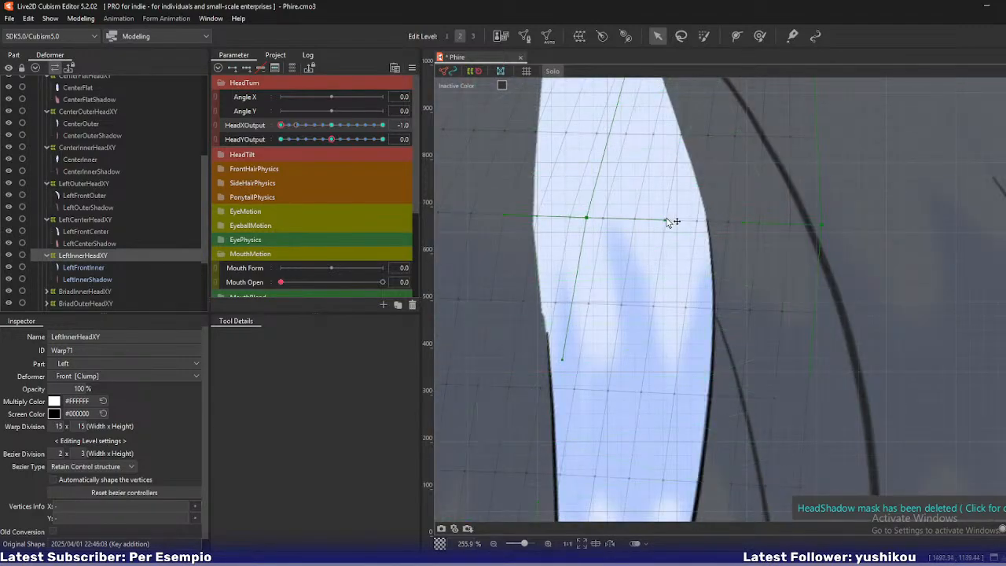
drag(667, 221, 561, 218)
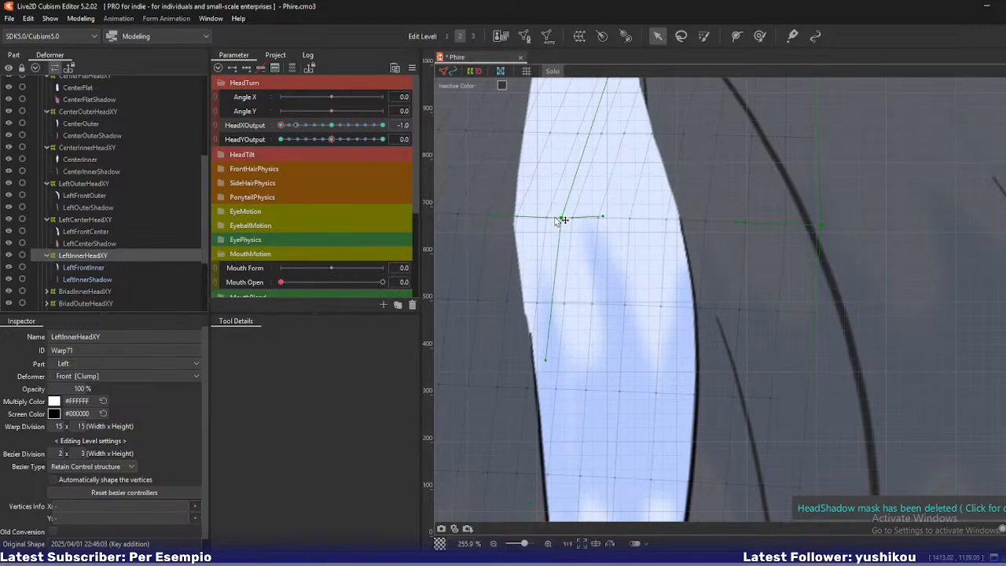
scroll(561, 218, down, 7)
drag(491, 212, 540, 221)
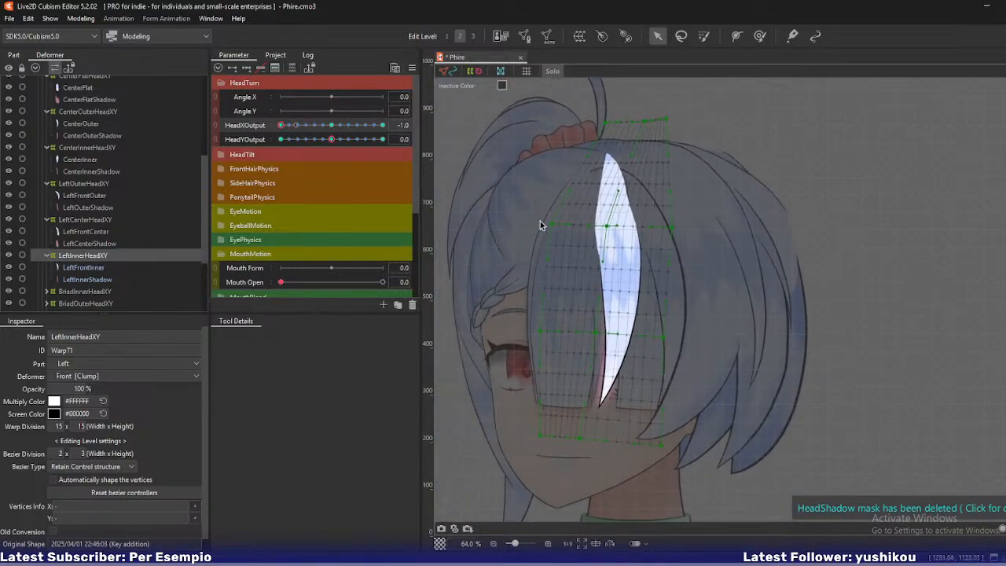
mouse_move(281, 126)
mouse_down()
mouse_move(330, 126)
mouse_move(275, 132)
mouse_up()
Move LeftInnerHeadXY's bottom-right point and the left handle of its lower-row right point slightly right, and save the model.
scroll(595, 353, up, 4)
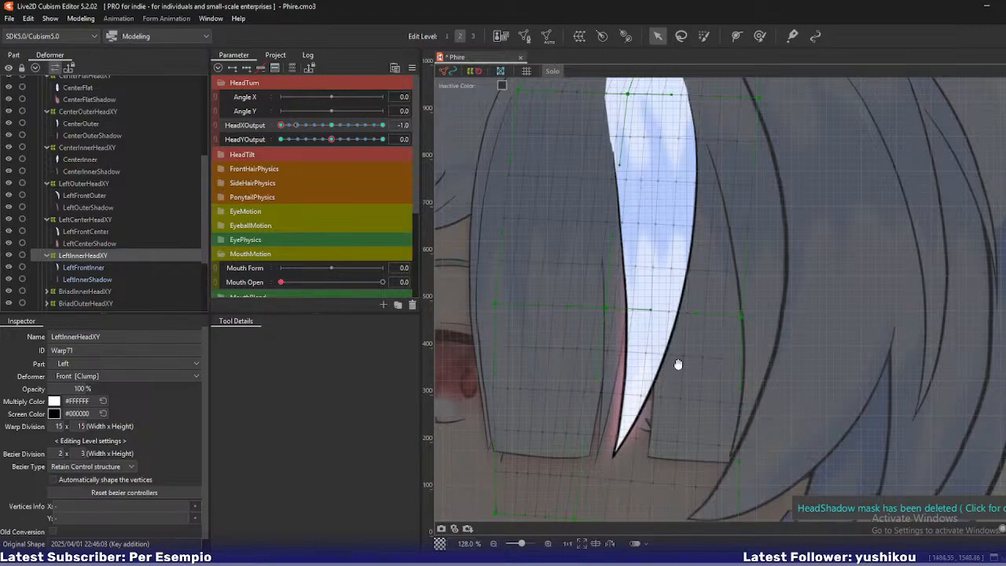
drag(679, 364, 690, 280)
drag(754, 452, 767, 455)
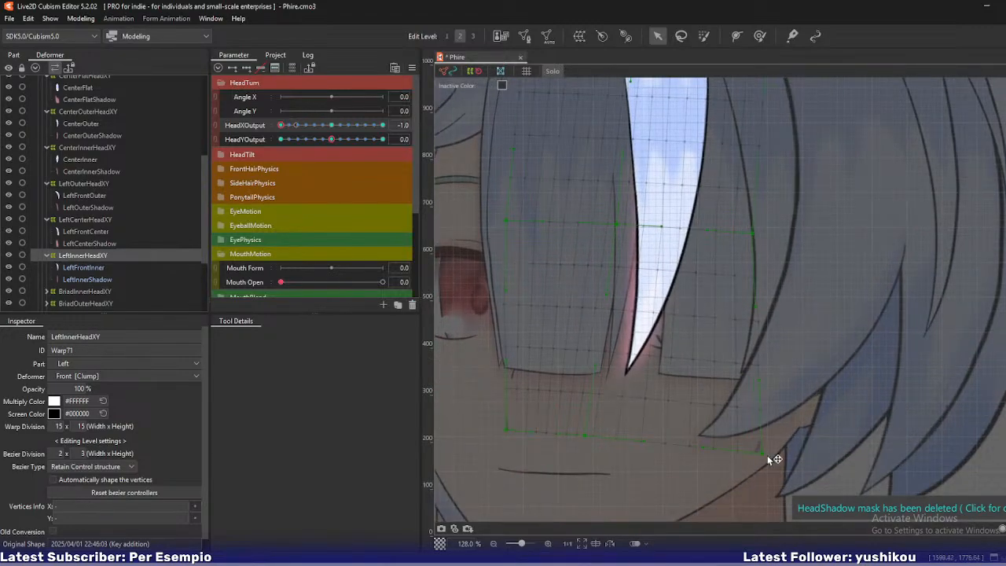
drag(708, 232, 715, 230)
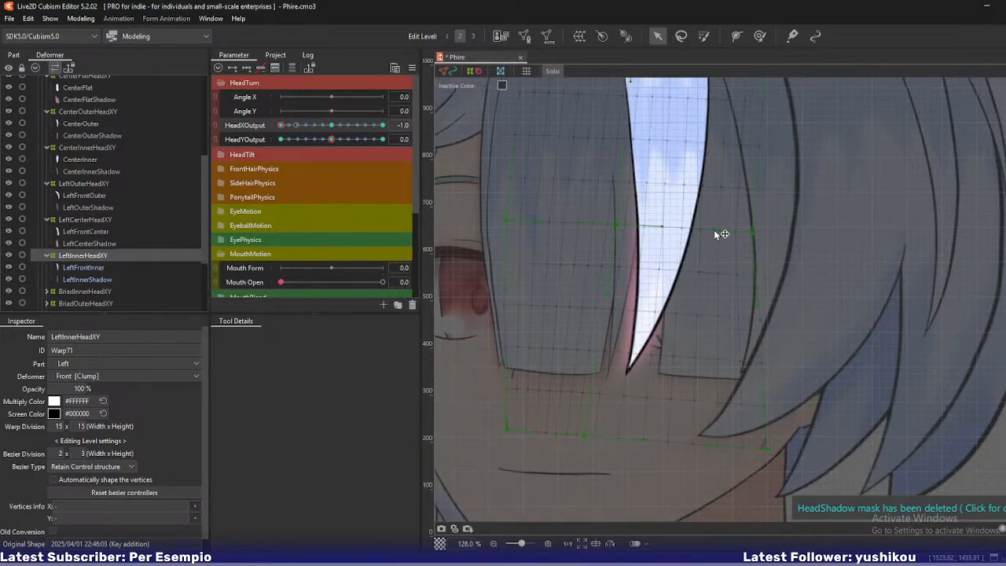
key(ctrl+s)
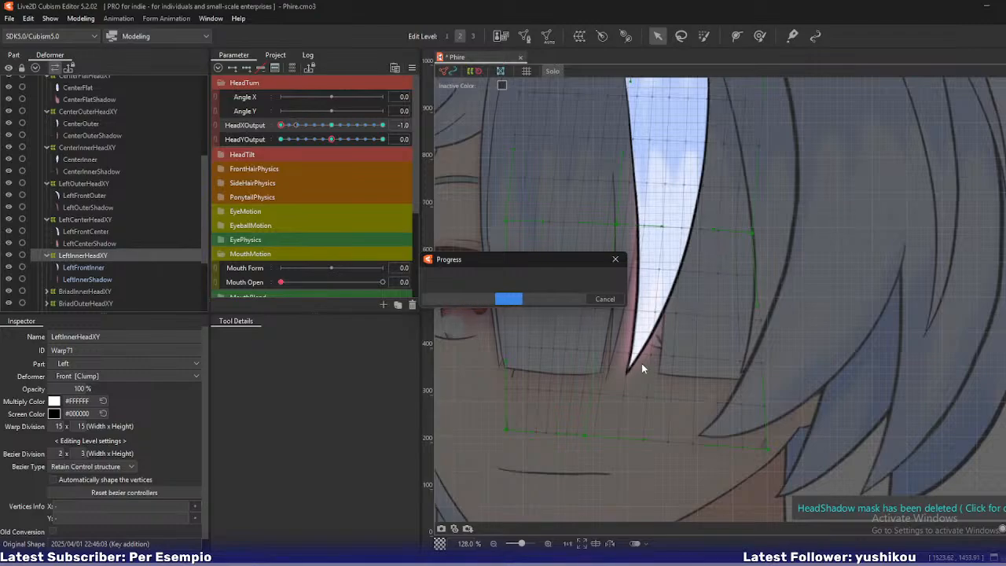
scroll(676, 308, down, 2)
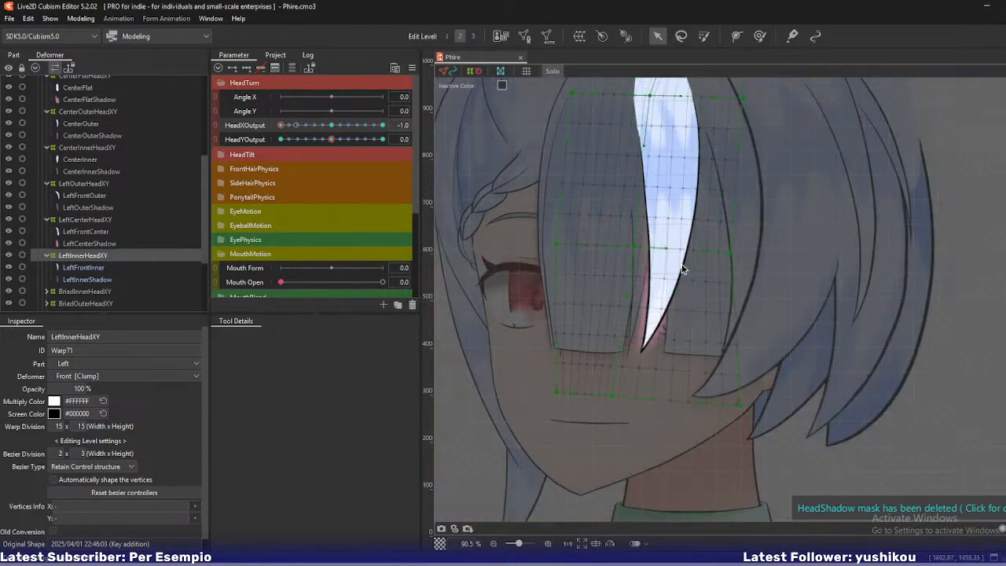
Switch the Solo view from the inner strand to LeftFrontCenter and LeftCenterShadow, with the LeftCenterHeadXY deformer selected.
key(ctrl+s)
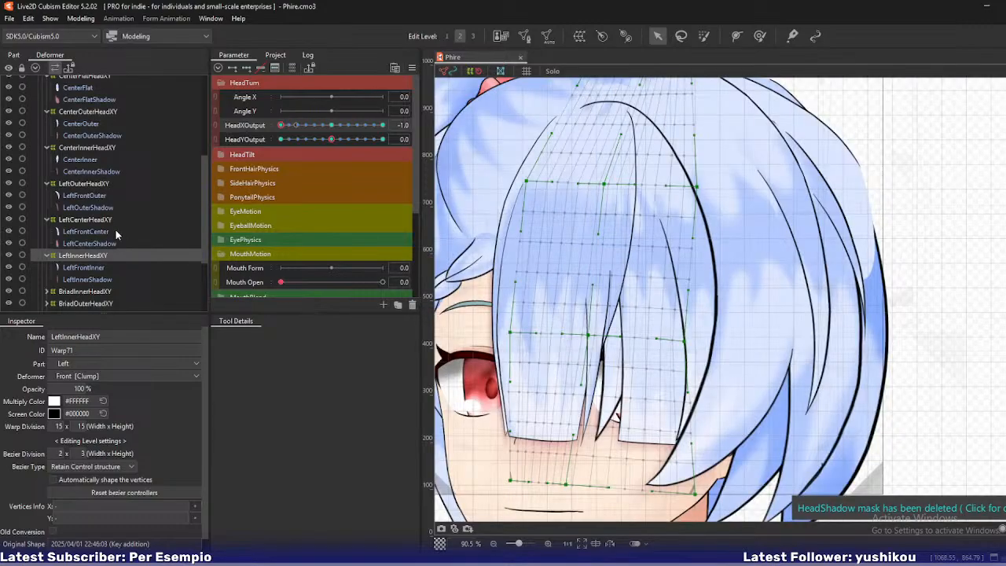
click(102, 220)
shift+click(95, 243)
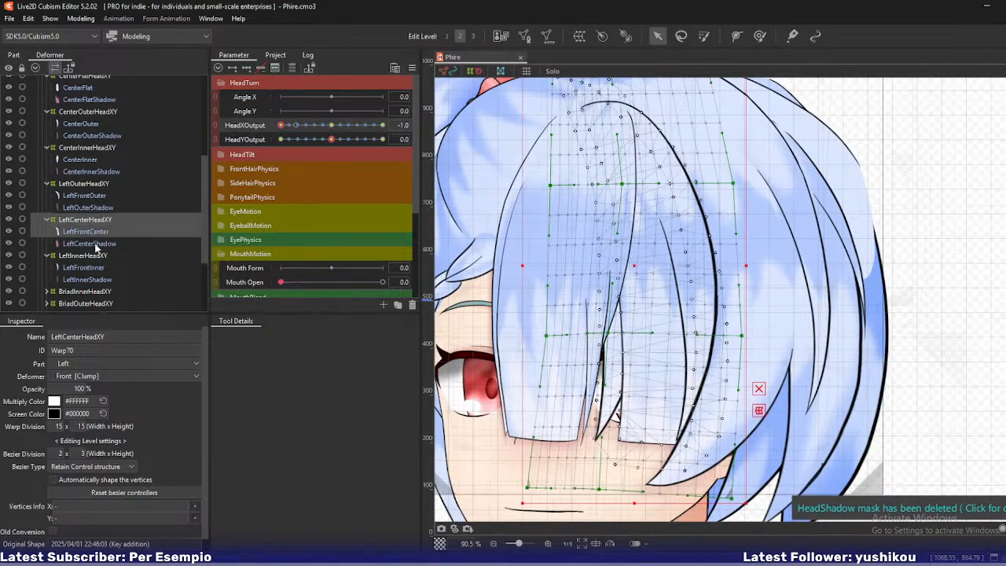
click(98, 222)
shift+click(96, 244)
click(96, 222)
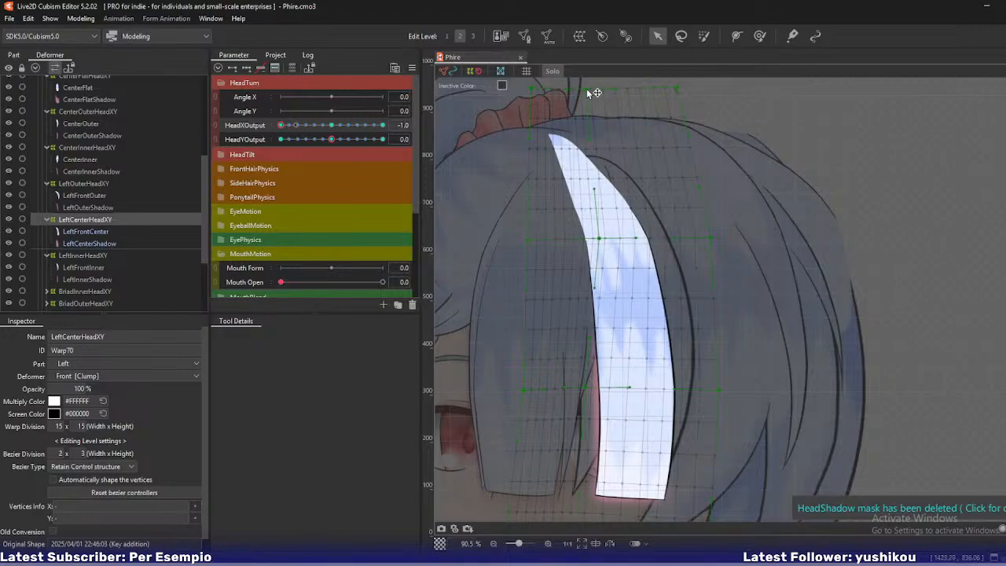
Move LeftCenterHeadXY's top-row and upper-row left and centre points to the right, and check the turn.
drag(587, 90, 630, 91)
drag(533, 90, 580, 91)
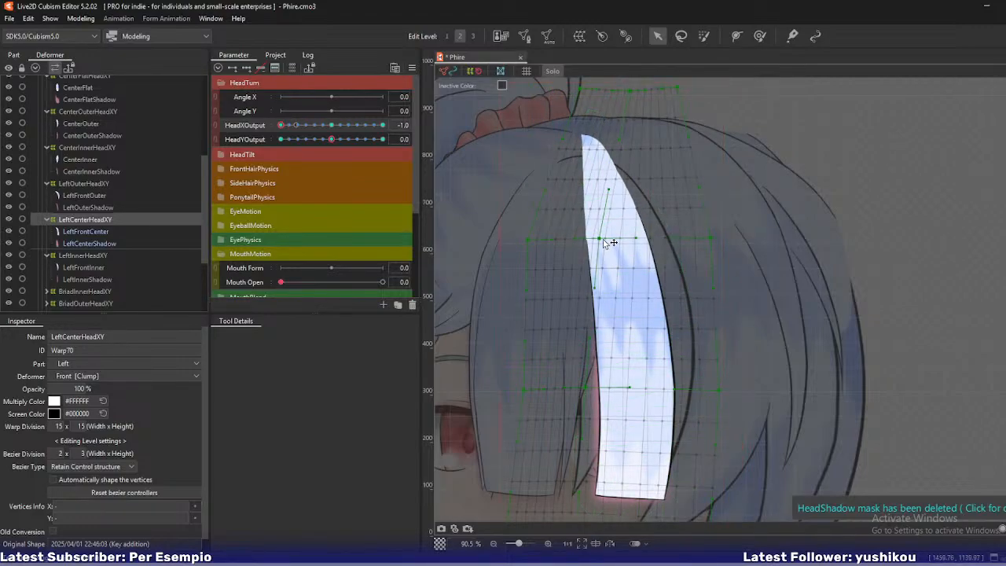
drag(604, 239, 620, 240)
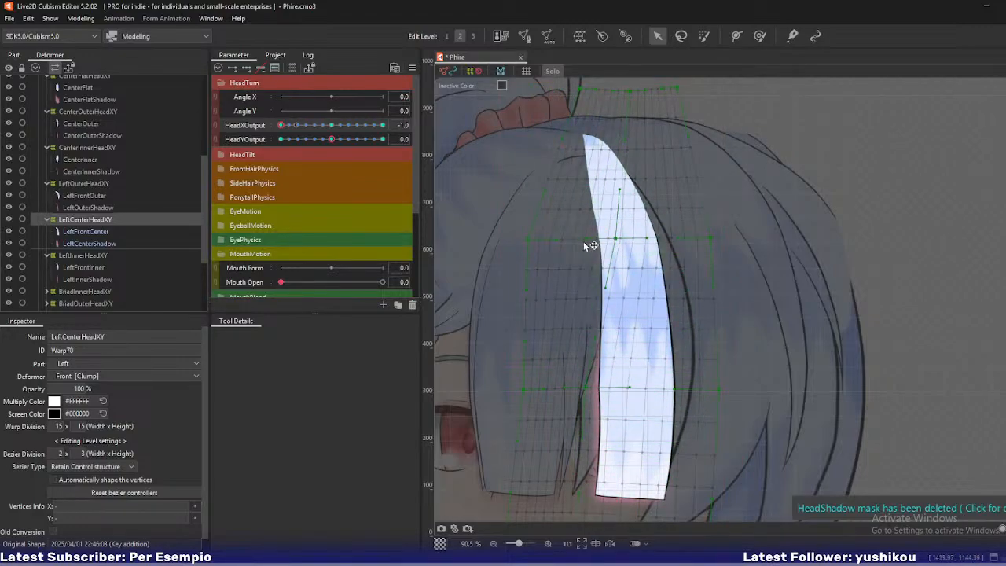
mouse_move(527, 238)
mouse_down()
mouse_move(556, 241)
mouse_move(543, 239)
mouse_up()
drag(629, 92, 642, 93)
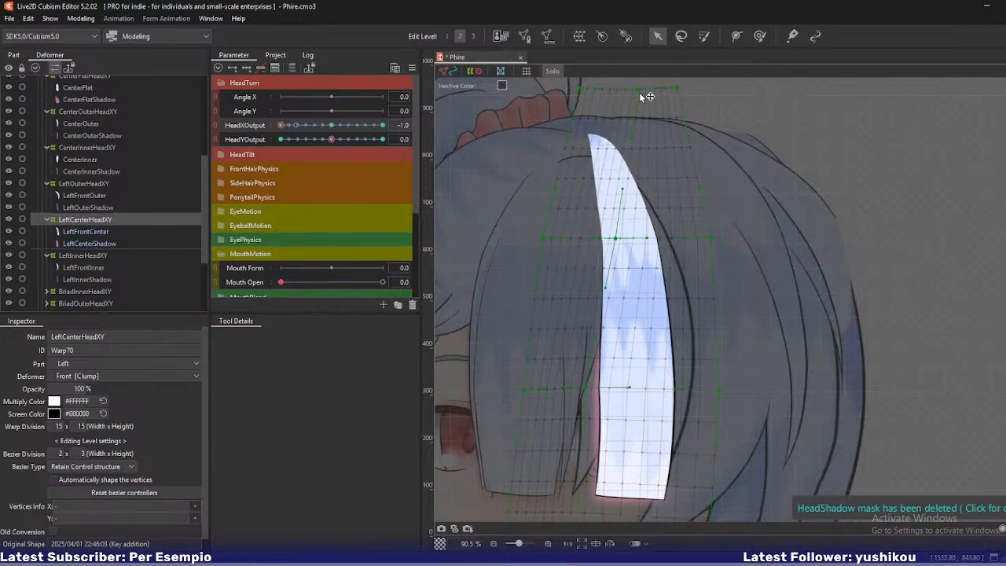
click(297, 126)
mouse_move(296, 127)
mouse_down()
mouse_move(327, 131)
mouse_move(278, 132)
mouse_up()
Move LeftCenterHeadXY's top-row right and centre points and its upper-row right point further right.
drag(678, 88, 707, 91)
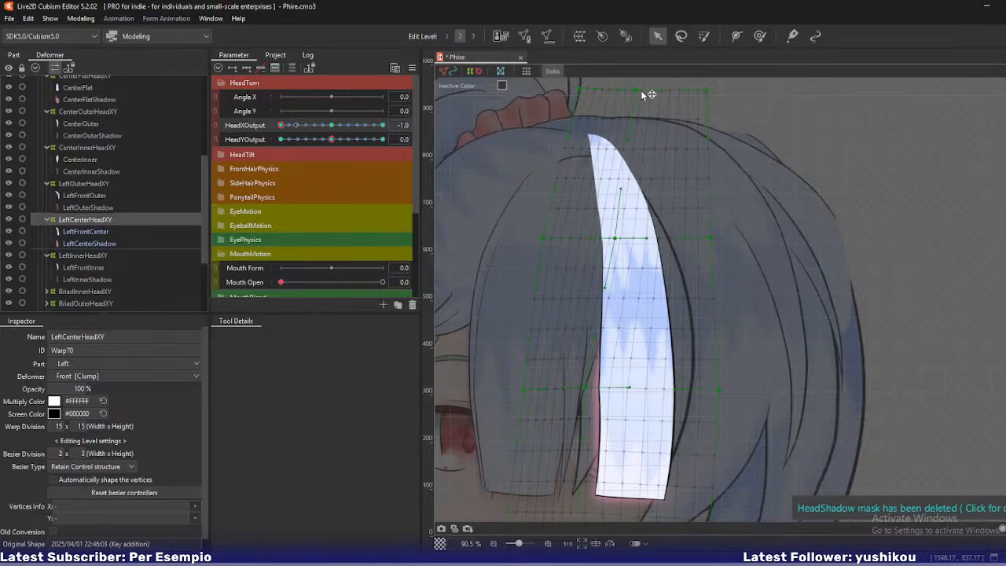
drag(639, 91, 648, 92)
drag(710, 235, 719, 238)
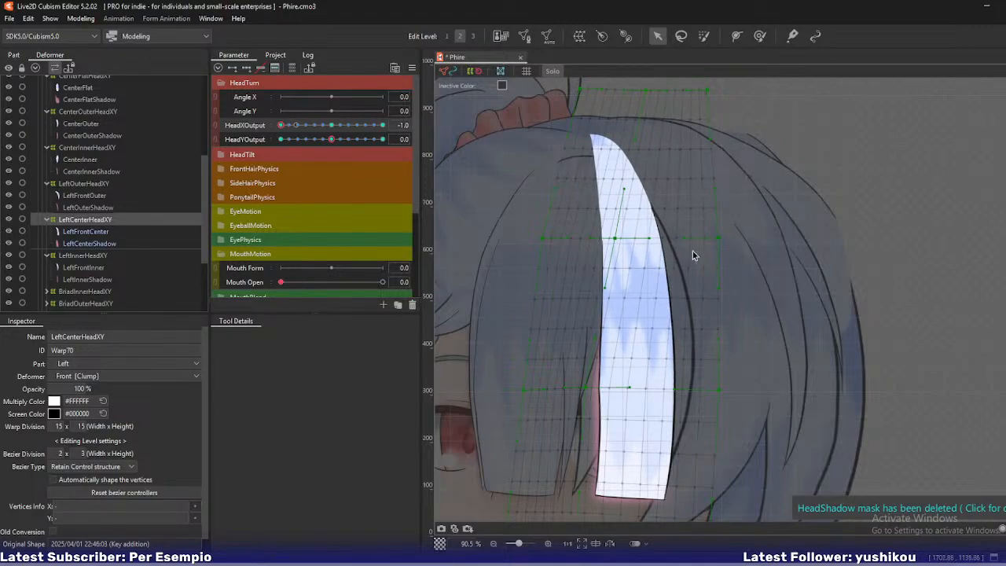
Shift LeftCenterHeadXY's bottom-row centre point slightly left and check the turn.
drag(616, 378, 634, 299)
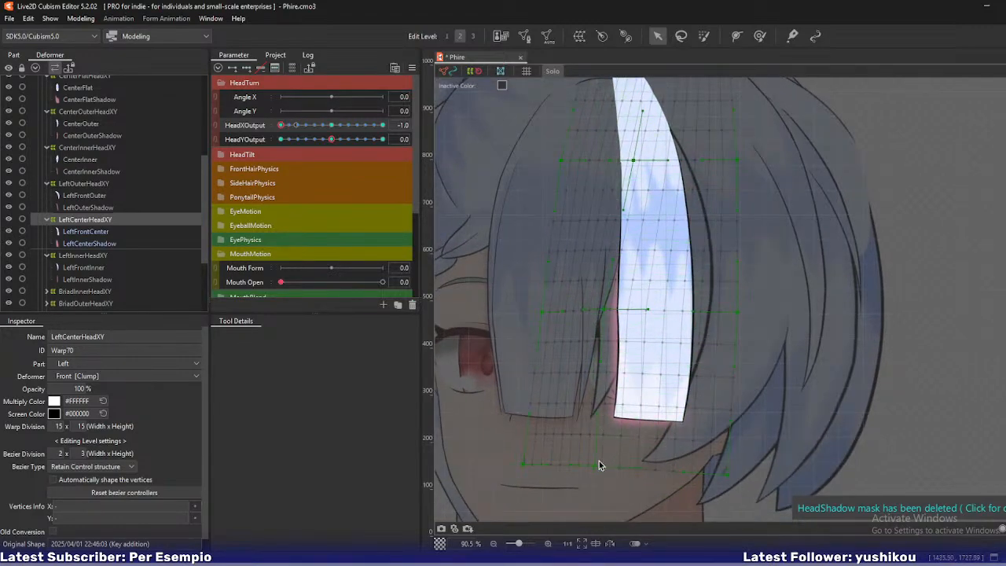
drag(584, 471, 591, 474)
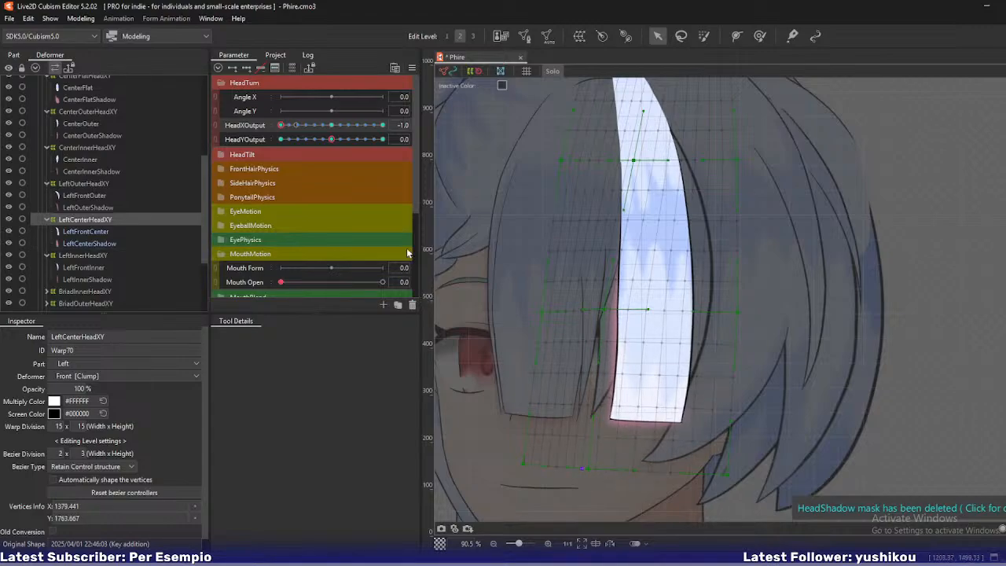
mouse_move(282, 126)
mouse_down()
mouse_move(324, 131)
mouse_move(279, 135)
mouse_up()
scroll(639, 228, up, 2)
scroll(633, 252, down, 4)
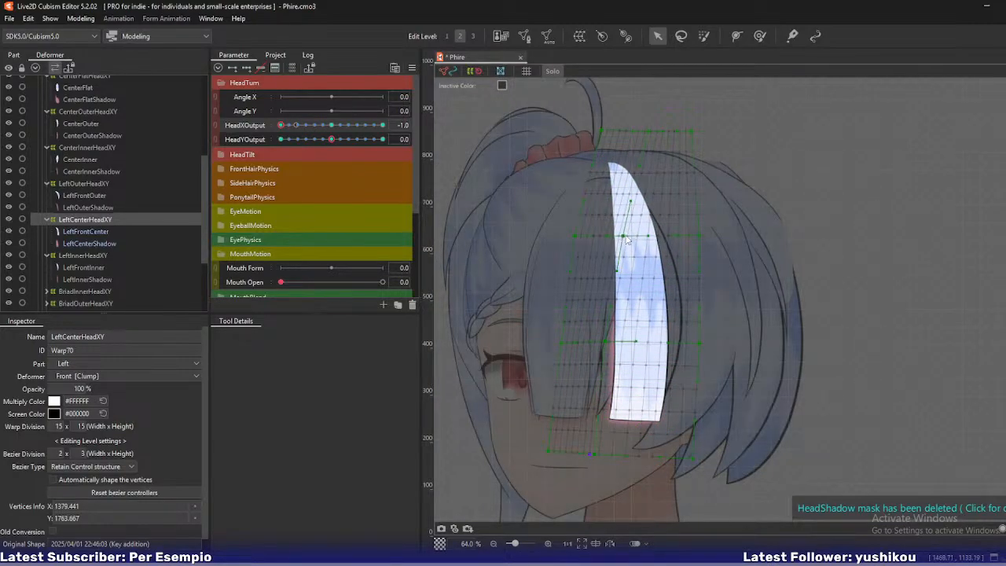
Fine-tune LeftCenterHeadXY's upper-row centre point and move its upper, lower and bottom right-edge points to the right.
drag(626, 237, 624, 237)
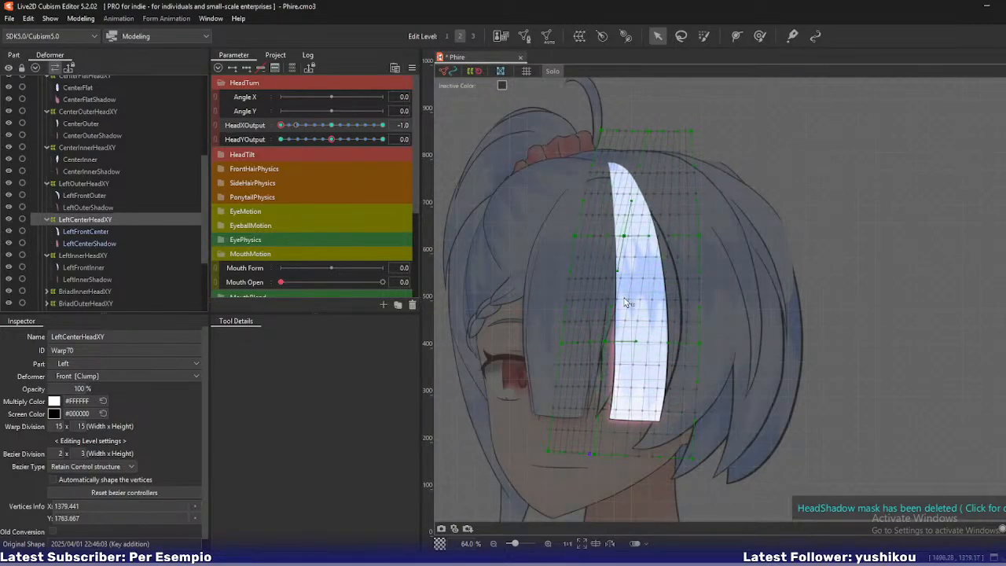
mouse_move(285, 127)
mouse_down()
mouse_move(315, 130)
mouse_move(280, 130)
mouse_up()
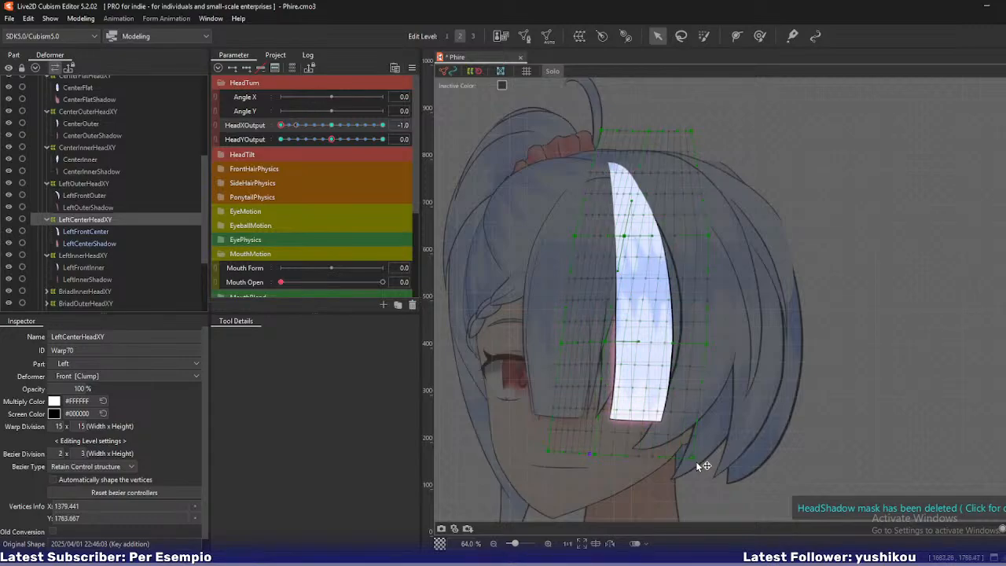
drag(697, 463, 710, 463)
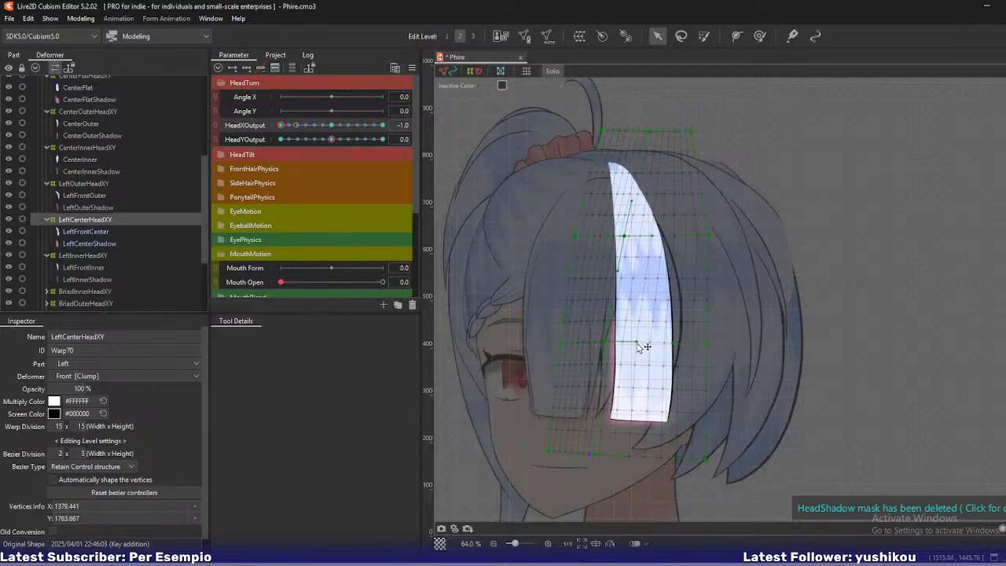
Fine-tune LeftCenterHeadXY's lower-row centre point, nudge its bottom-row centre point left, and check the turn with Solo view off.
drag(637, 342, 608, 341)
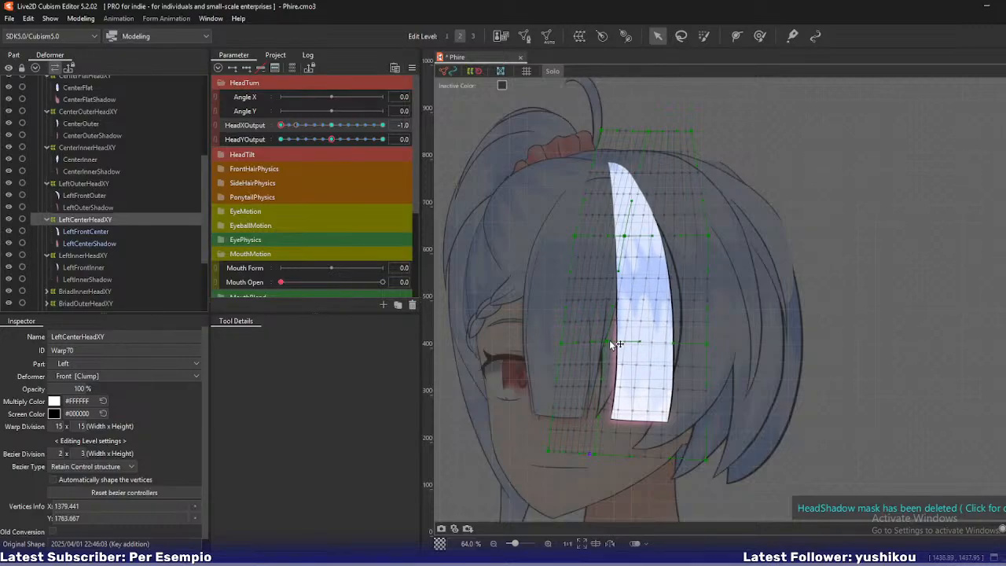
drag(598, 455, 595, 455)
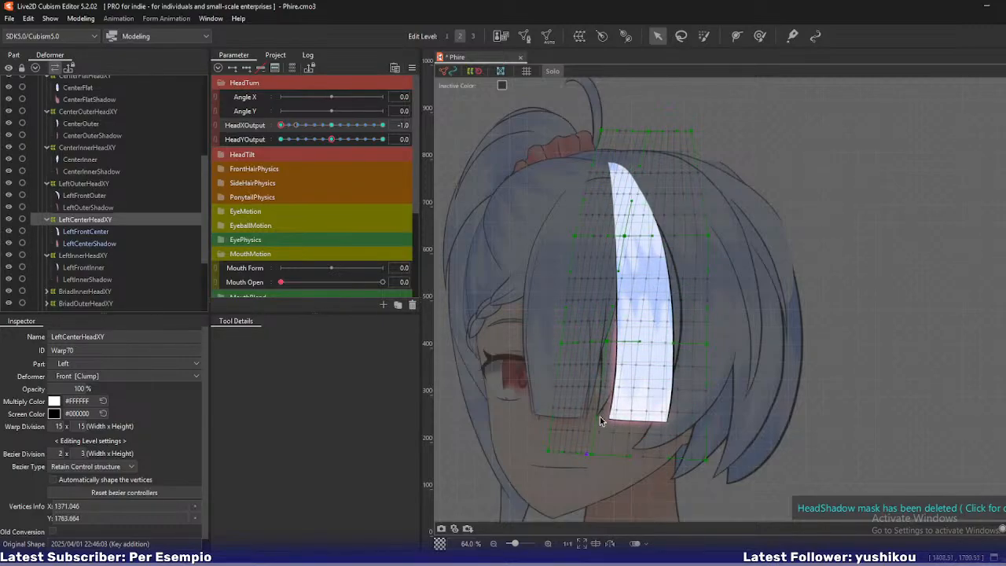
key(s)
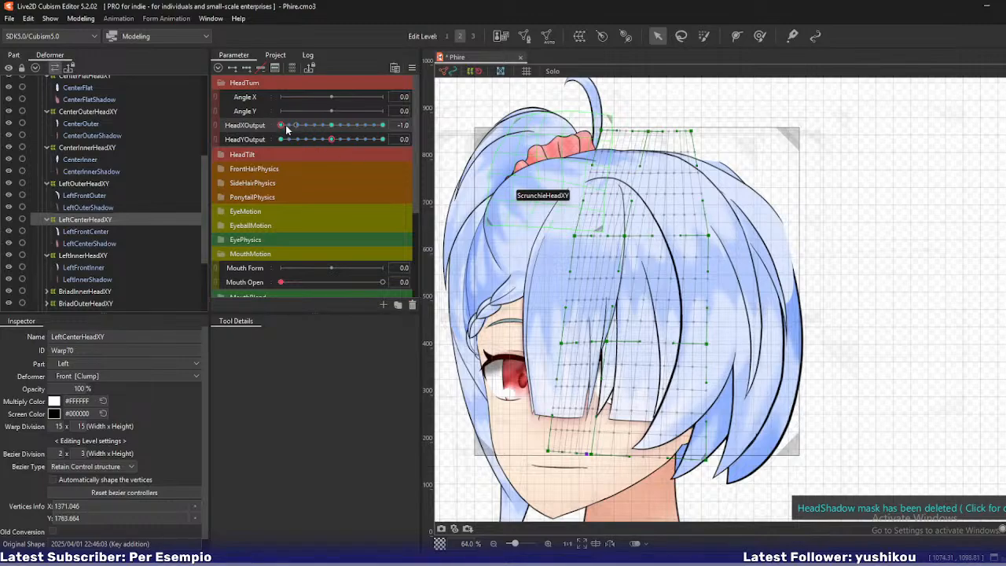
mouse_move(285, 126)
mouse_down()
mouse_move(309, 131)
mouse_move(281, 137)
mouse_up()
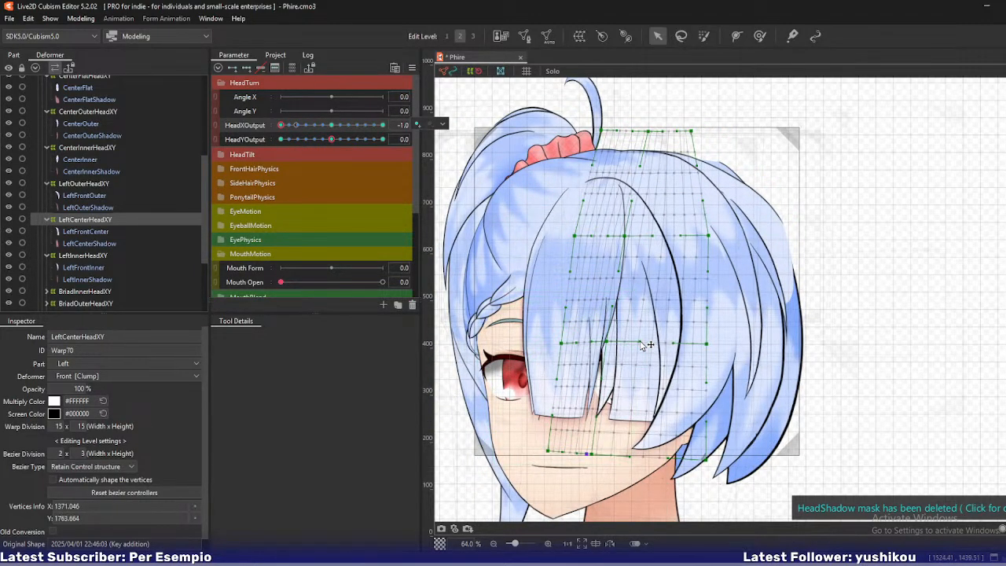
Pull LeftCenterHeadXY's lower-row centre handle and right-edge point left, shift its upper-row centre point slightly left, and check the turn.
drag(640, 342, 633, 342)
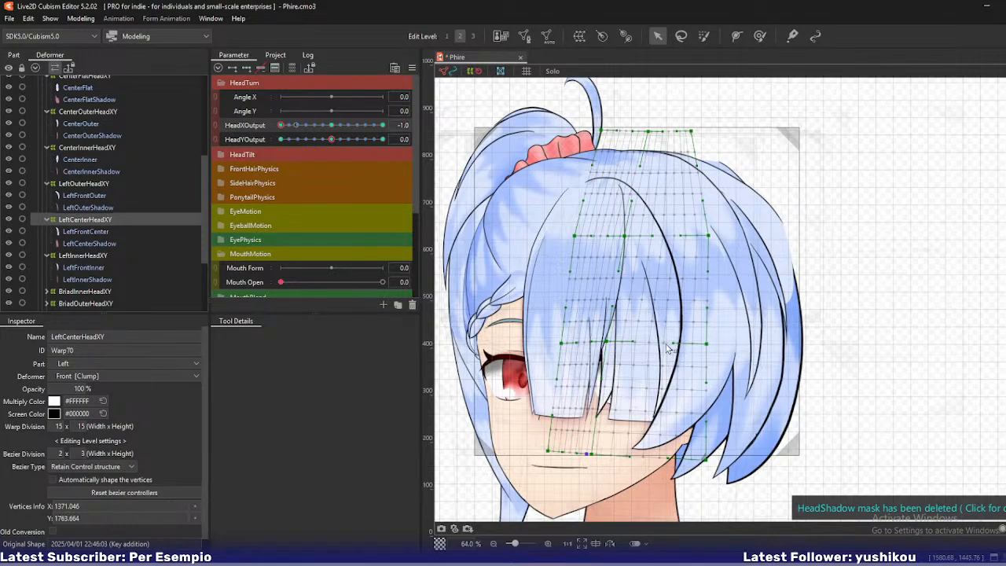
drag(707, 344, 701, 343)
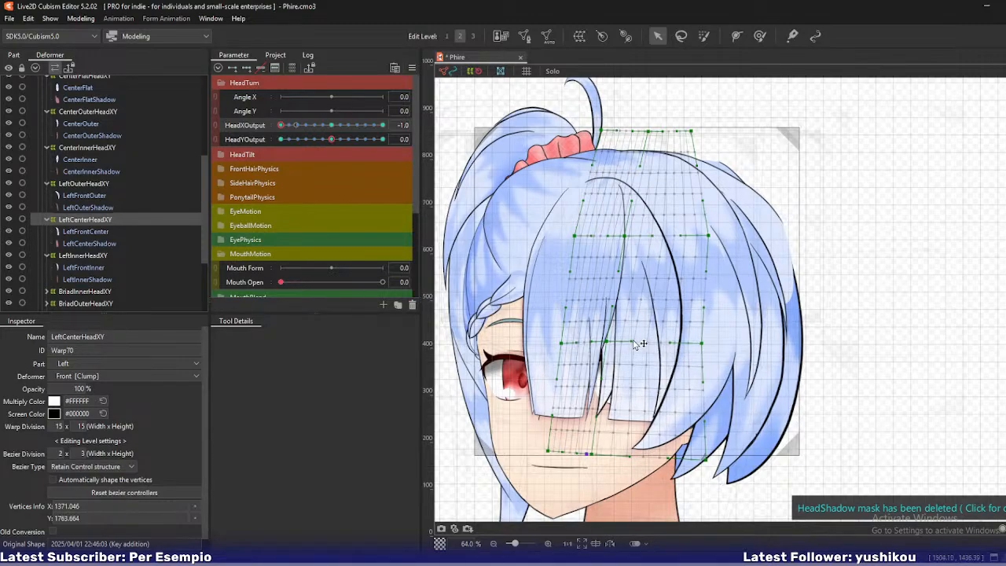
drag(281, 126, 306, 128)
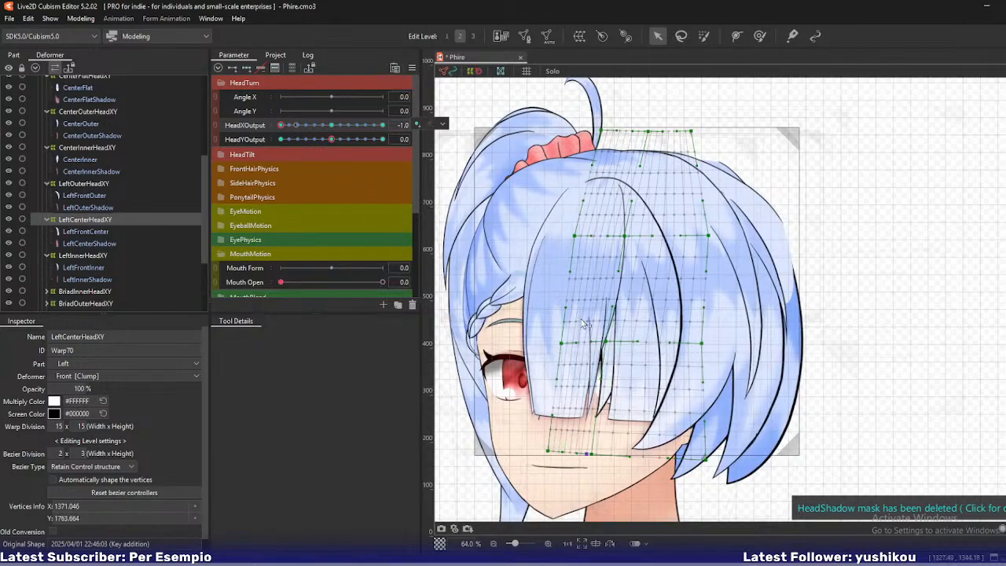
drag(624, 236, 621, 236)
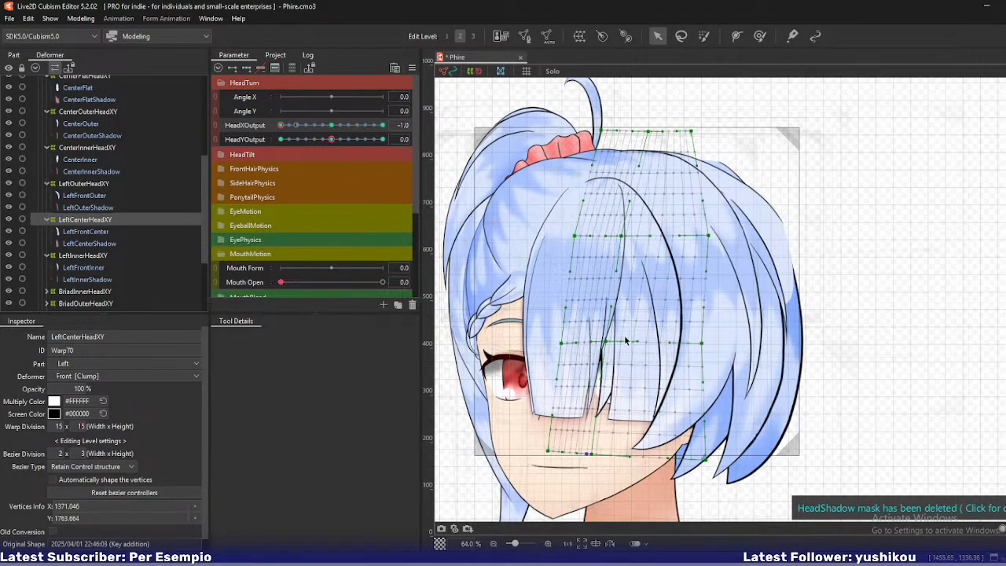
mouse_move(293, 126)
mouse_down()
mouse_move(346, 126)
mouse_move(279, 128)
mouse_up()
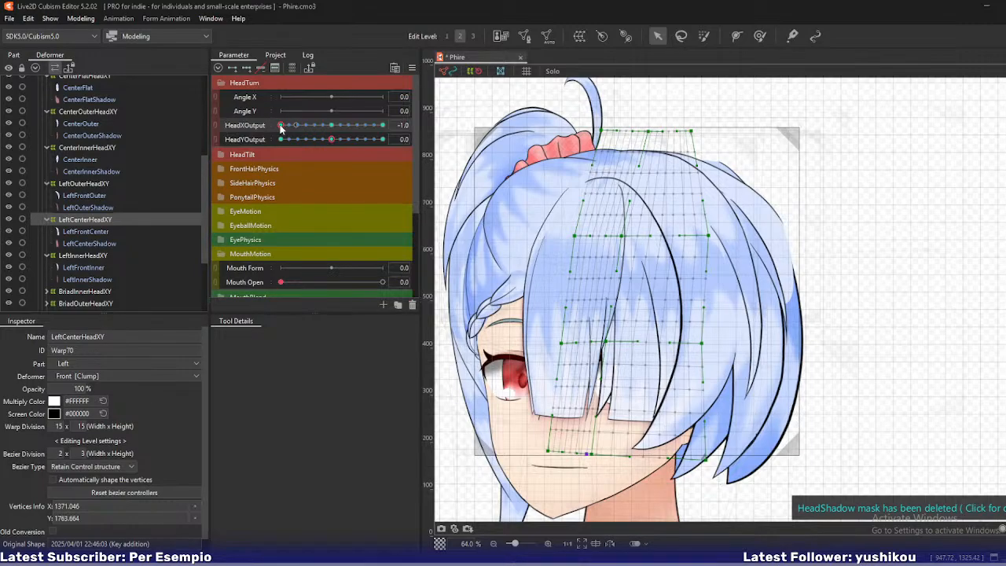
mouse_move(280, 125)
mouse_down()
mouse_move(298, 126)
mouse_move(271, 128)
mouse_move(297, 133)
mouse_move(272, 128)
mouse_up()
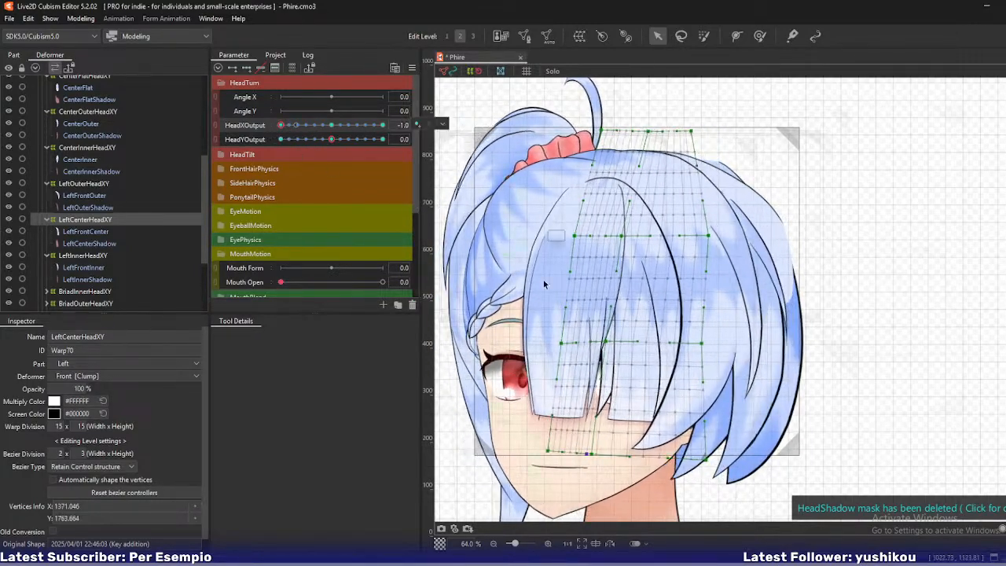
Isolate the left centre strand and its shadow in Solo view, and nudge LeftCenterHeadXY's upper- and lower-row centre points slightly right.
shift+click(71, 244)
key(s)
click(88, 219)
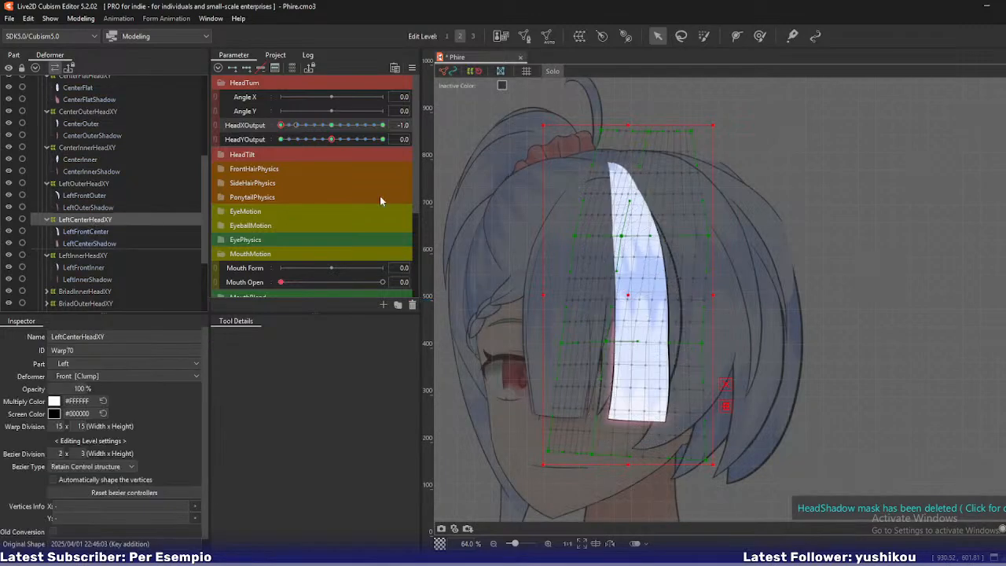
drag(625, 240, 627, 239)
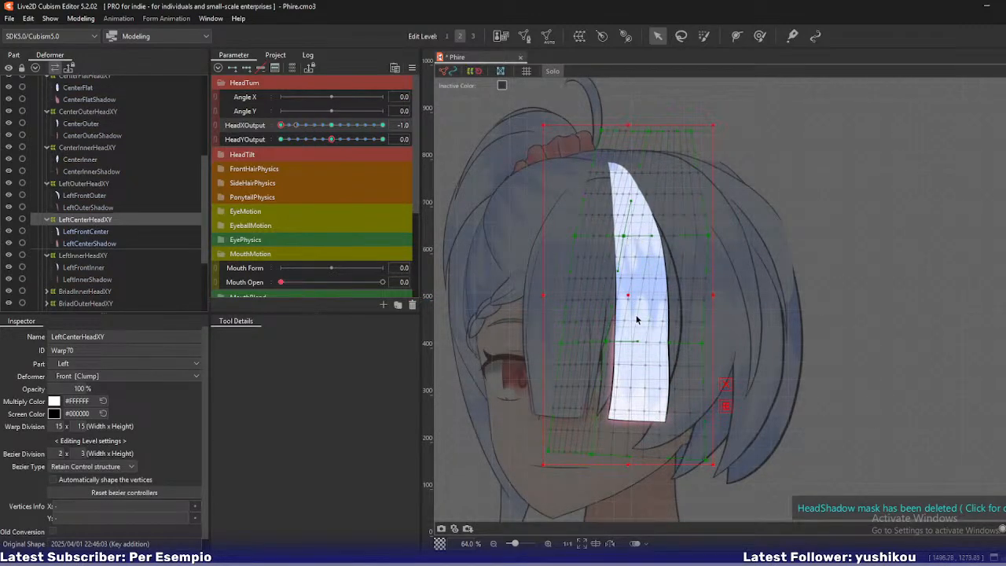
drag(610, 341, 612, 341)
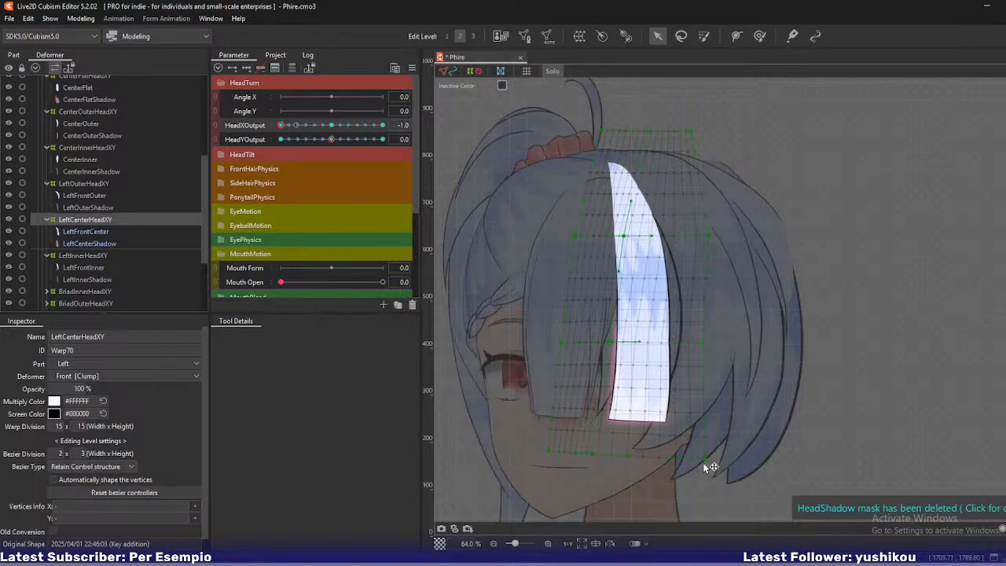
Adjust LeftCenterHeadXY's lower-row right side, move its bottom-right corner left and top-right corner right, and save the model.
drag(676, 345, 682, 344)
drag(704, 458, 689, 459)
drag(698, 344, 702, 349)
key(ctrl+s)
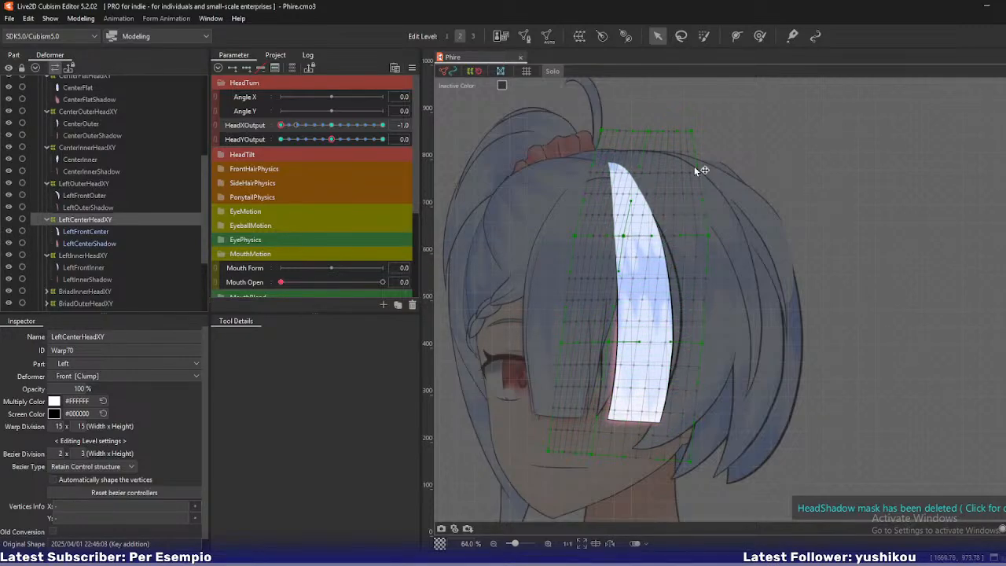
drag(697, 128, 702, 130)
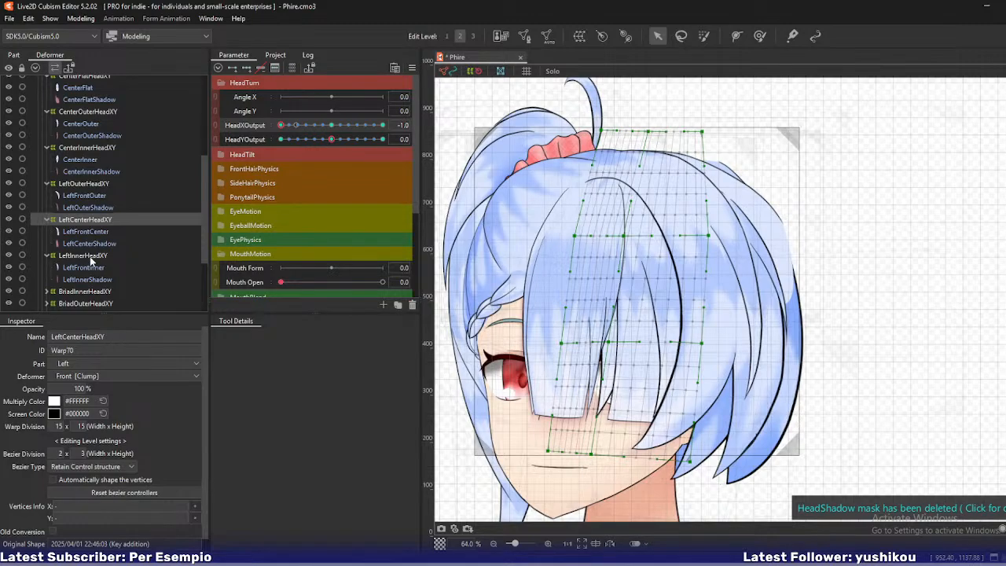
Isolate LeftSideInner and LeftSideShadow in Solo view with InnerHeadXY selected, and check the strand through the HeadXOutput turn.
scroll(91, 233, up, 5)
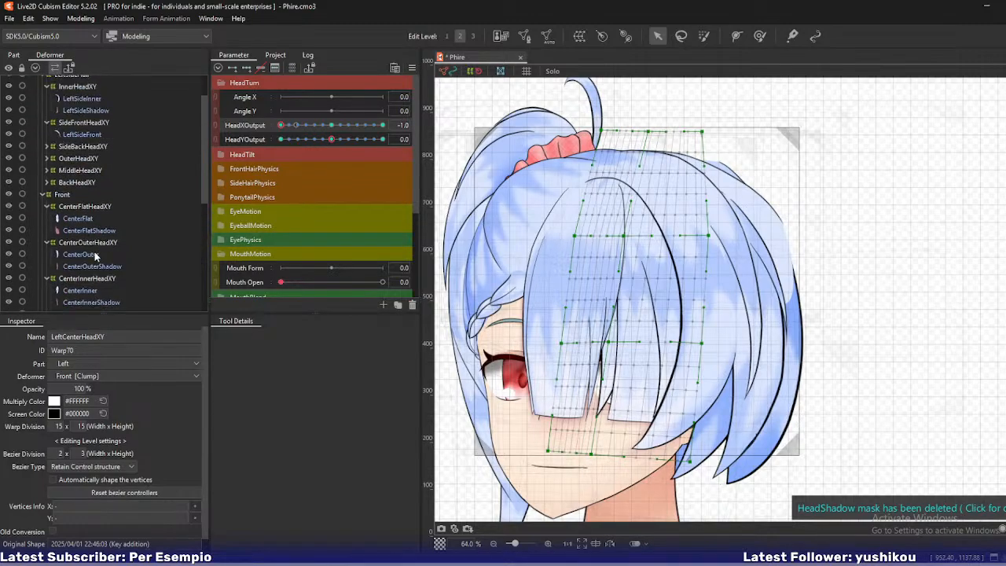
click(78, 131)
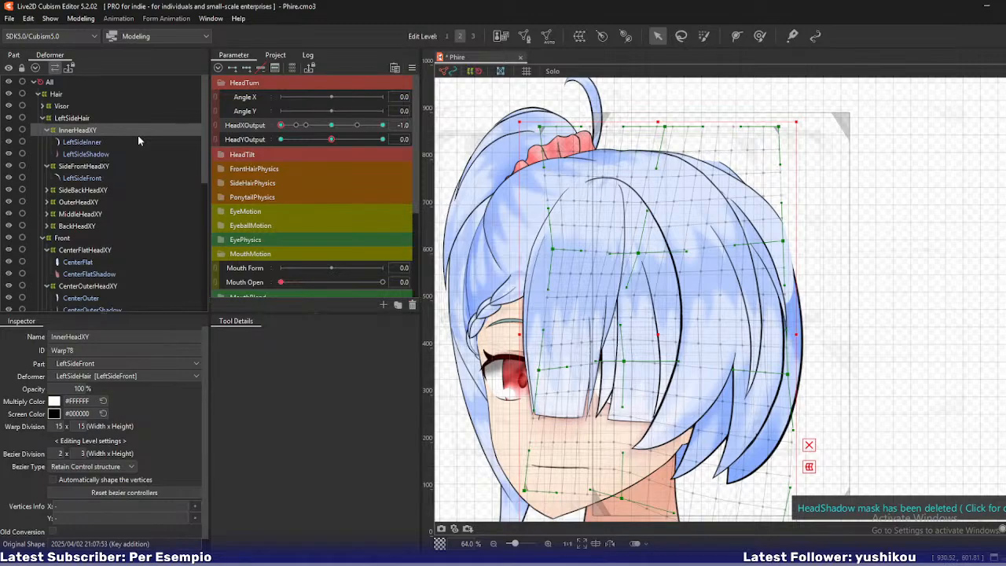
shift+click(103, 155)
key(alt+s)
click(113, 132)
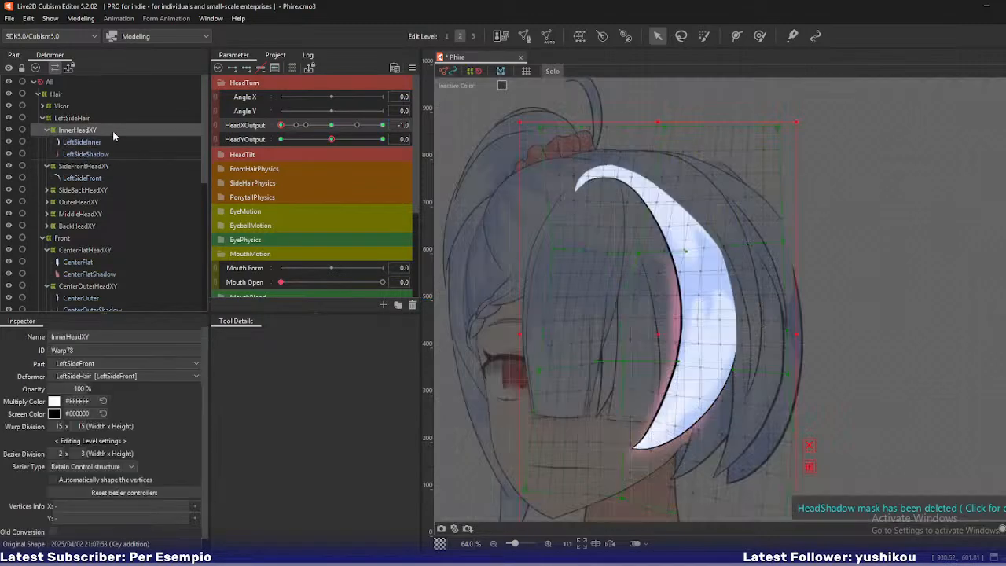
drag(282, 127, 251, 141)
Move InnerHeadXY's top-row left and centre points, upper-row left and centre points, and lower-row centre point to the right.
drag(639, 253, 643, 253)
drag(631, 363, 642, 366)
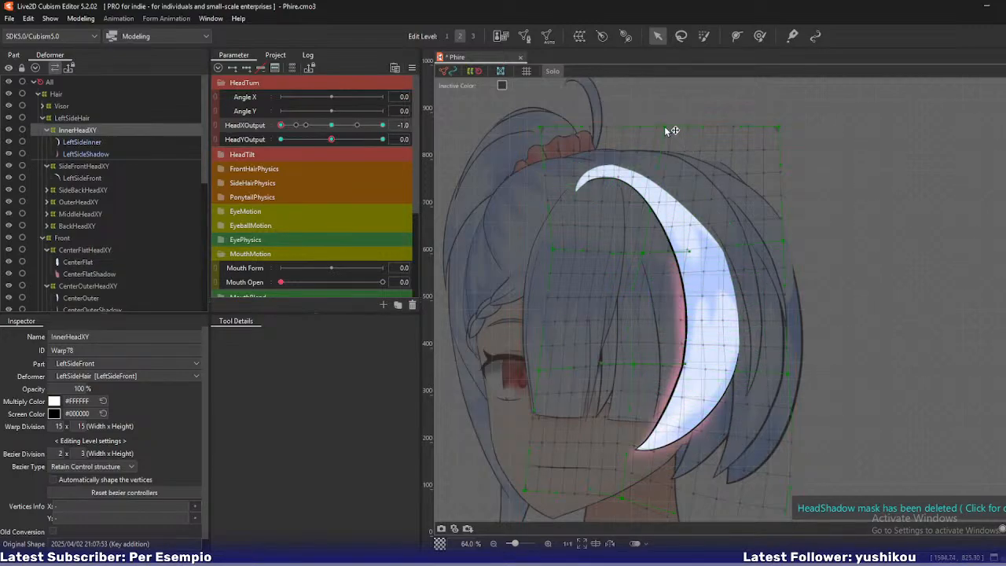
drag(540, 127, 547, 125)
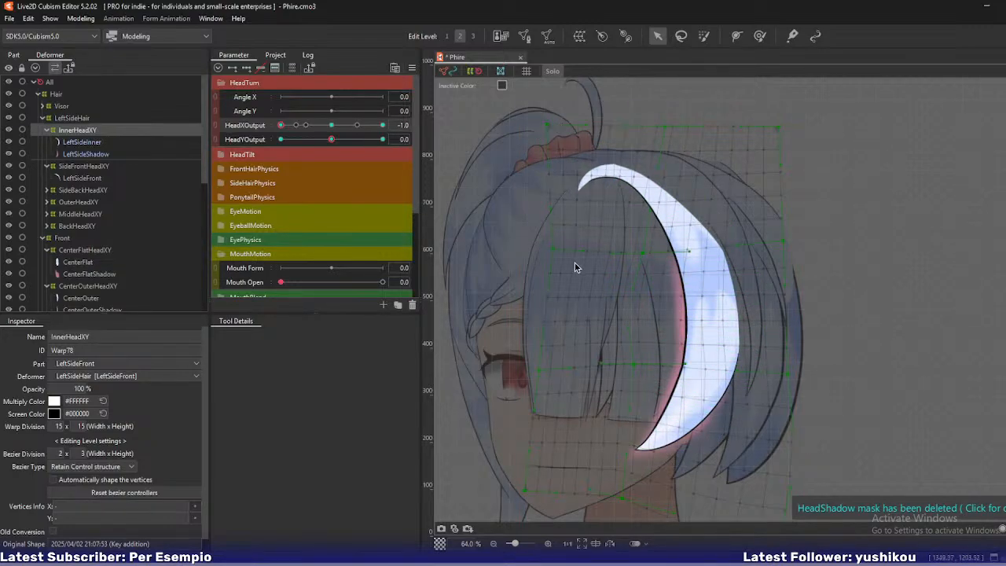
drag(554, 251, 561, 252)
drag(664, 128, 690, 128)
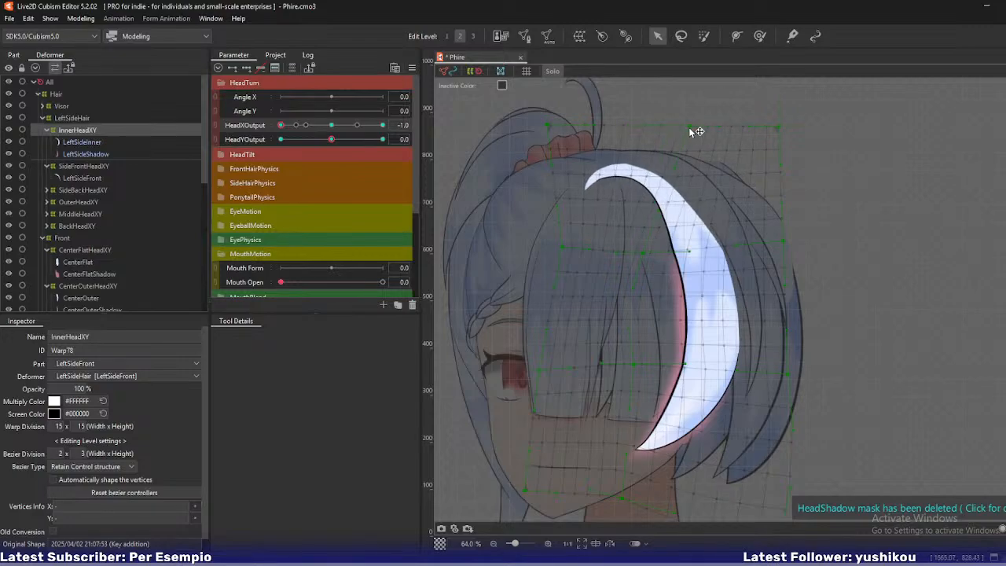
drag(645, 253, 660, 257)
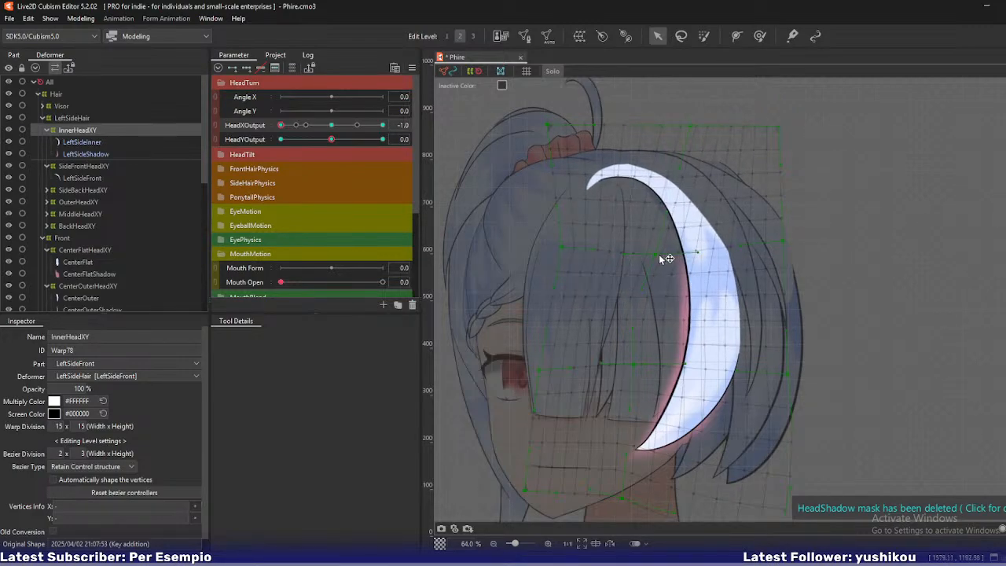
Check the turn, move InnerHeadXY's upper-row centre point back left, and turn Solo view off.
mouse_move(281, 126)
mouse_down()
mouse_move(312, 129)
mouse_move(277, 135)
mouse_up()
drag(657, 255, 652, 259)
key(y)
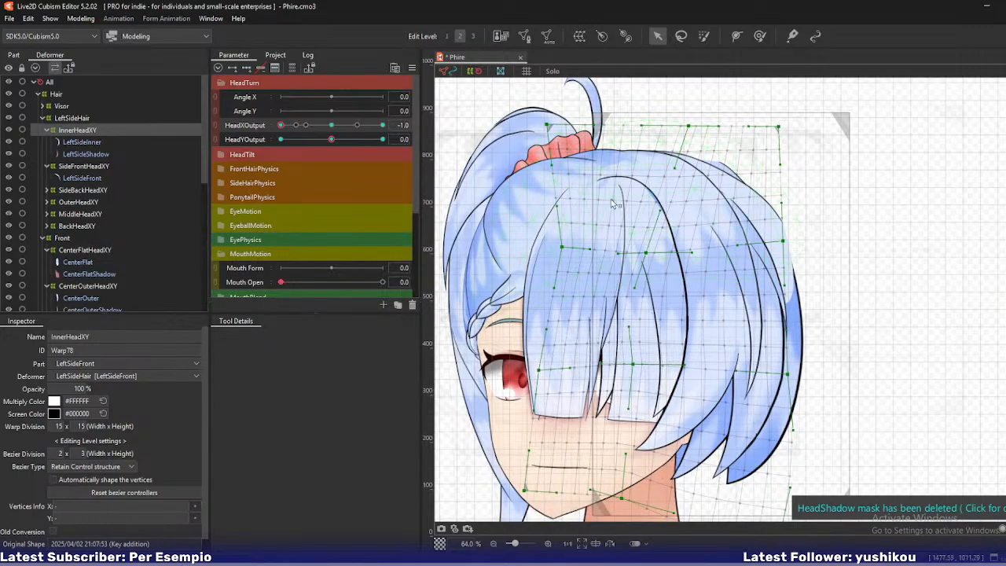
Move InnerHeadXY's top-left corner further right, then try lowering its top-row centre point and undo that change.
mouse_move(281, 127)
mouse_down()
mouse_move(295, 134)
mouse_move(279, 130)
mouse_up()
drag(548, 127, 571, 129)
drag(690, 127, 692, 132)
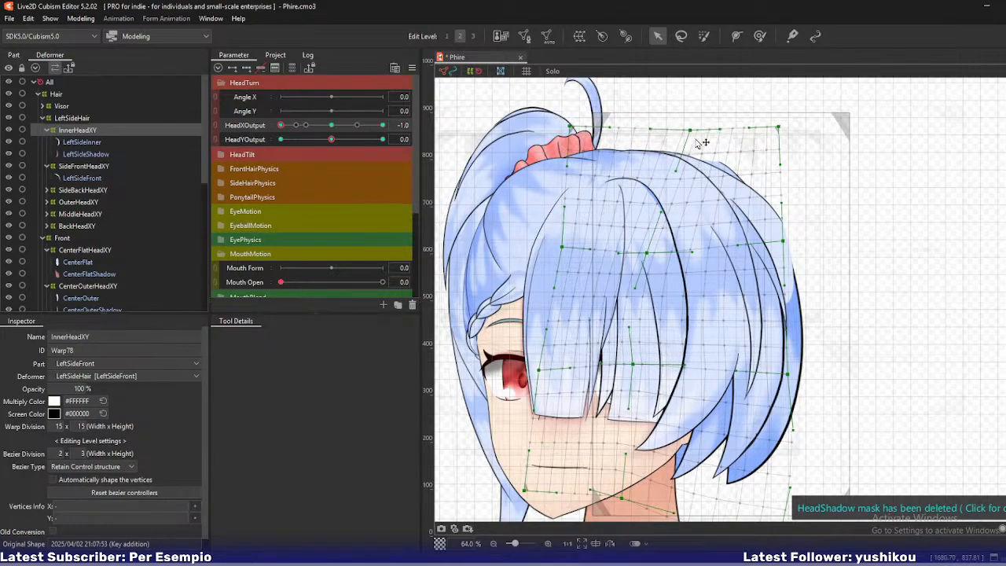
key(ctrl+z)
Move InnerHeadXY's upper- and lower-row centre points right and its top-row centre point left, and check the turn.
drag(647, 253, 662, 255)
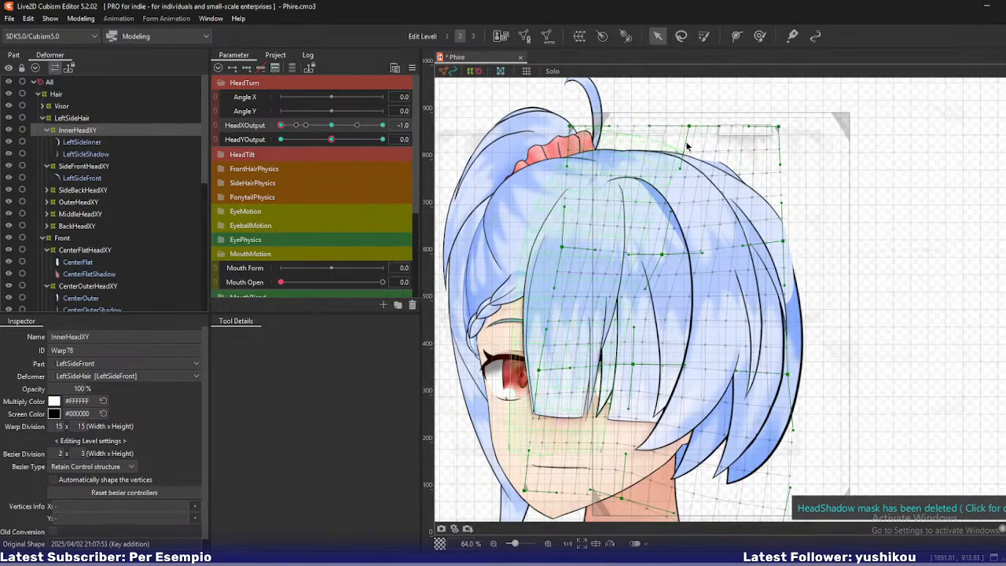
drag(689, 127, 673, 127)
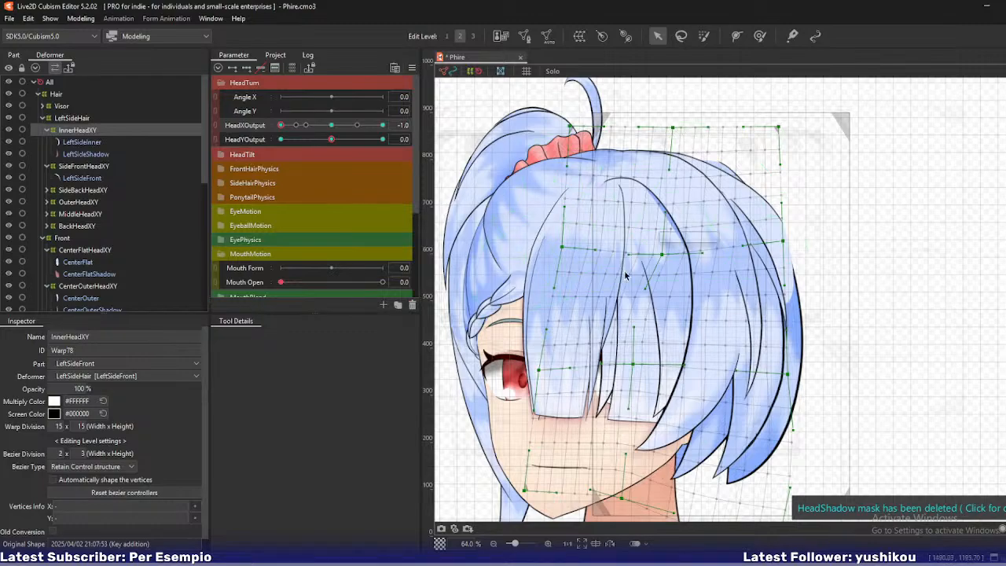
drag(635, 365, 644, 369)
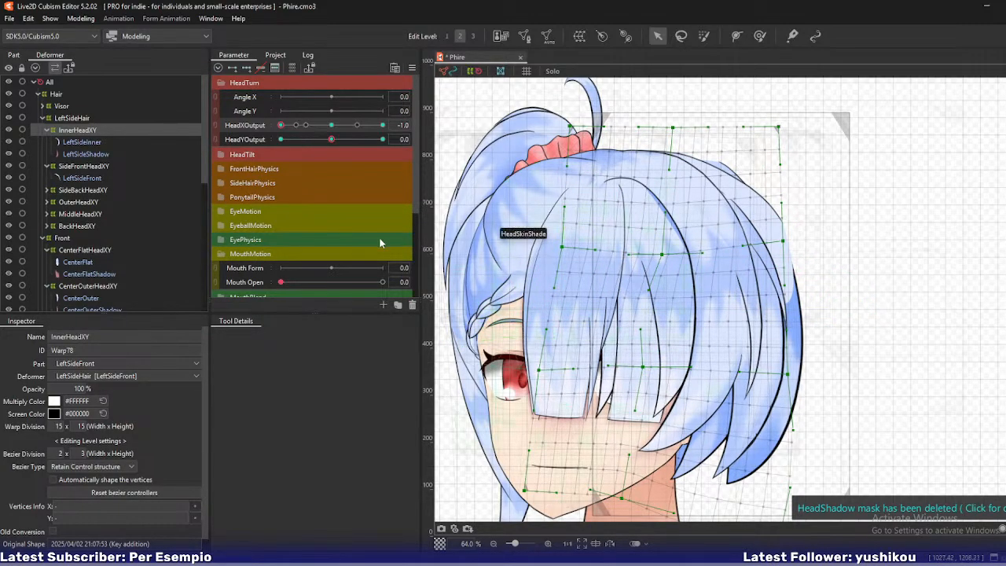
mouse_move(280, 126)
mouse_down()
mouse_move(312, 134)
mouse_move(273, 139)
mouse_move(307, 129)
mouse_move(276, 130)
mouse_up()
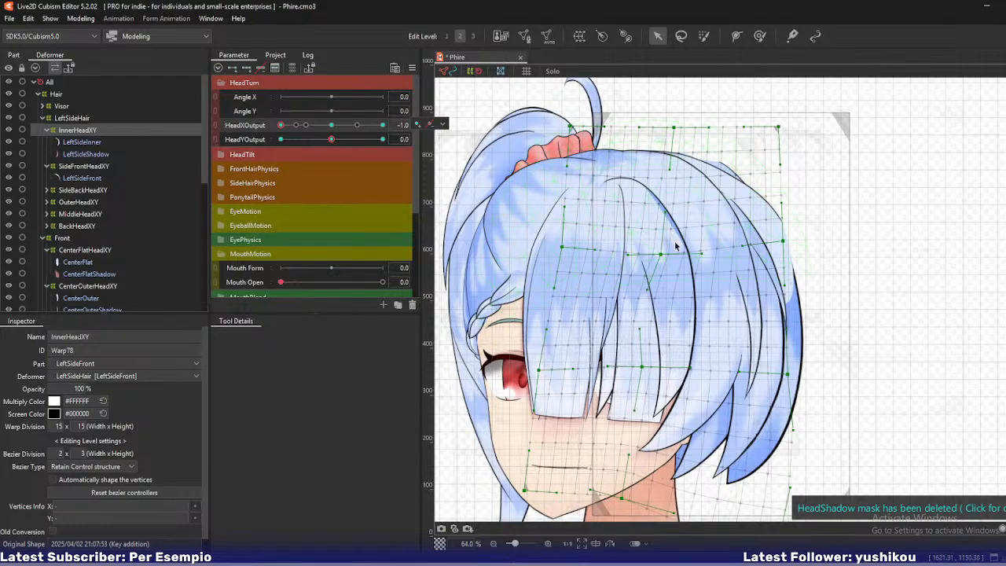
Narrow InnerHeadXY's grid from its right side, shorten the centre points' right handles, and fine-tune the upper-row centre point.
drag(799, 335, 782, 336)
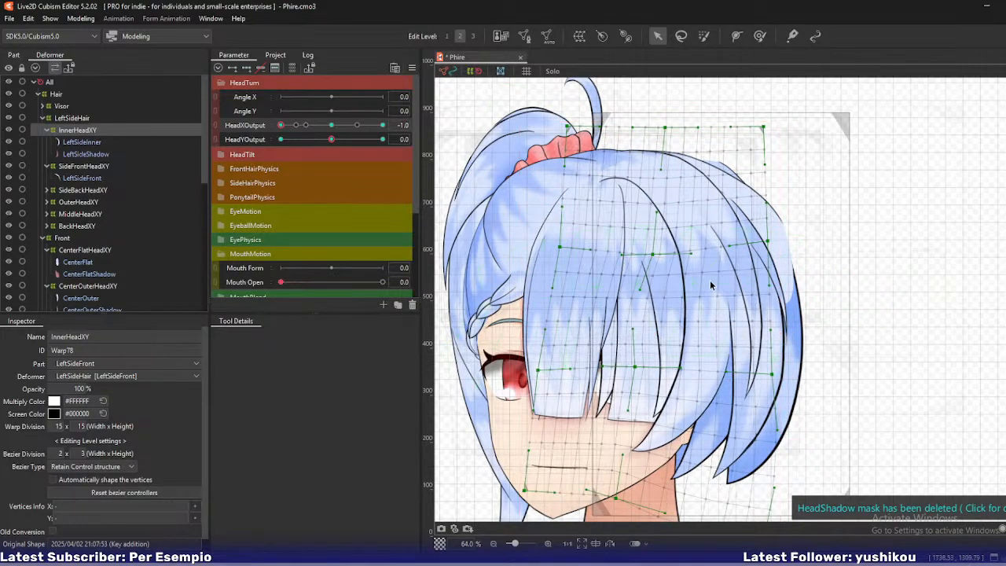
drag(655, 259, 685, 257)
drag(682, 368, 673, 368)
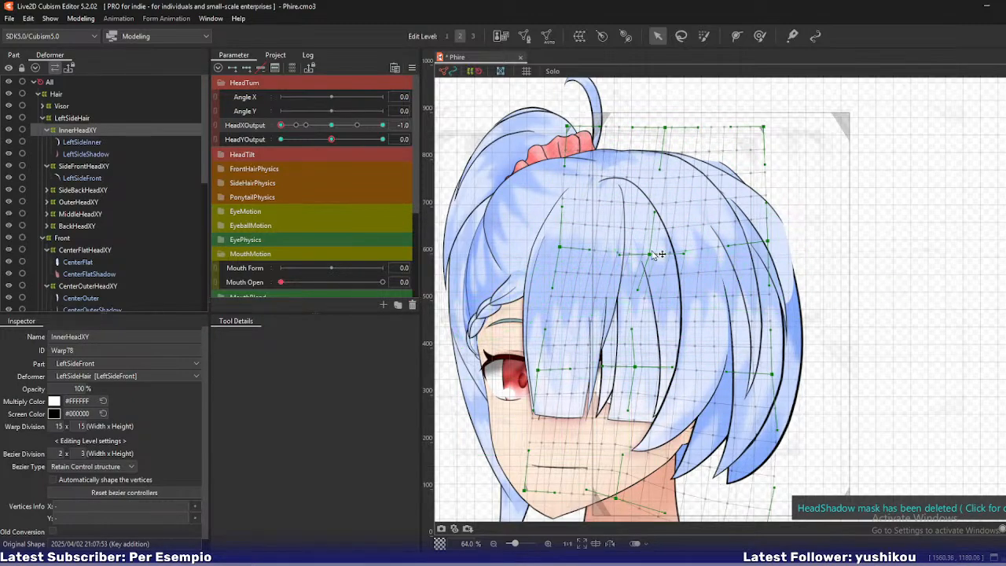
drag(650, 253, 654, 252)
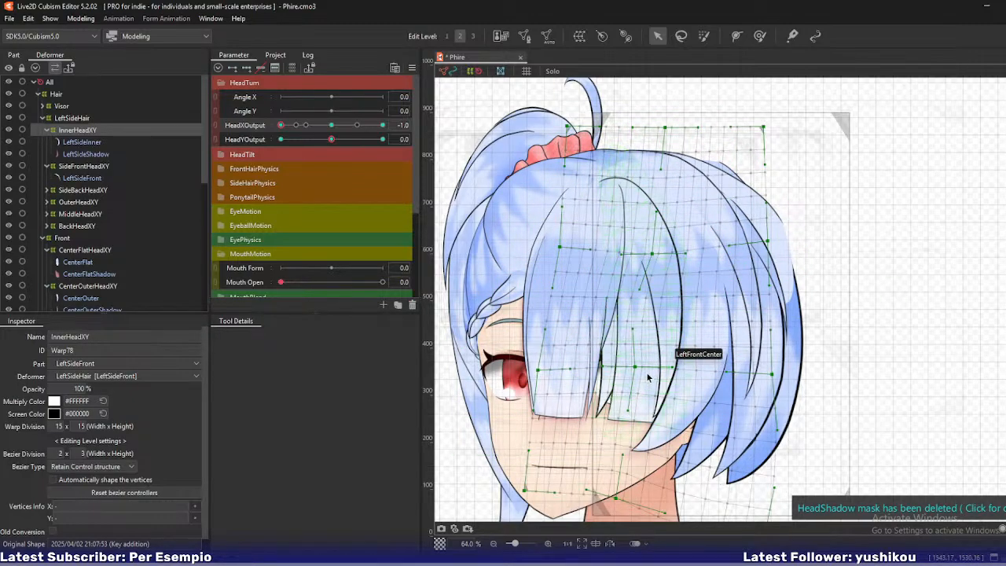
Extend the right handles of InnerHeadXY's upper- and lower-row centre points slightly and check the turn.
drag(659, 413, 650, 333)
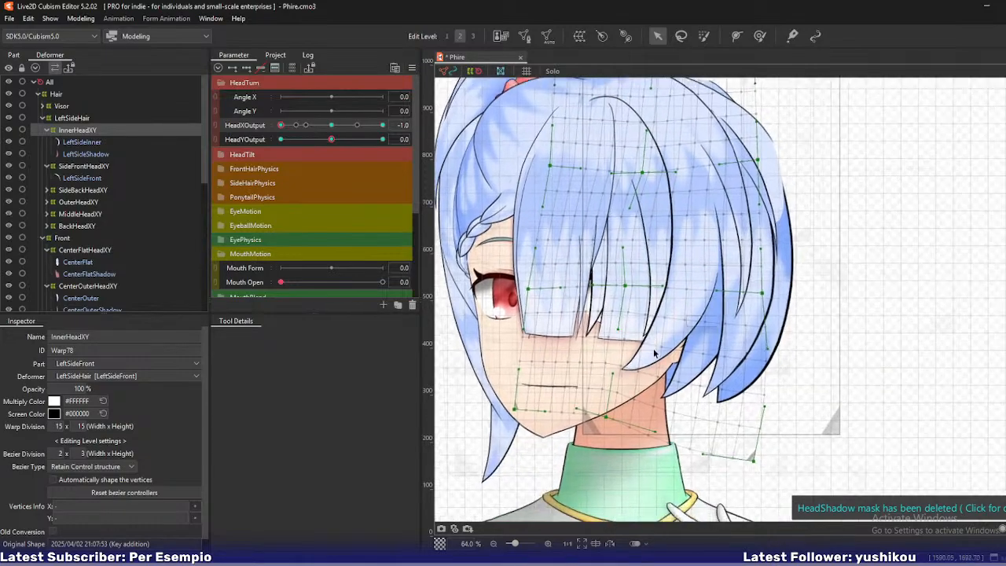
drag(752, 462, 749, 461)
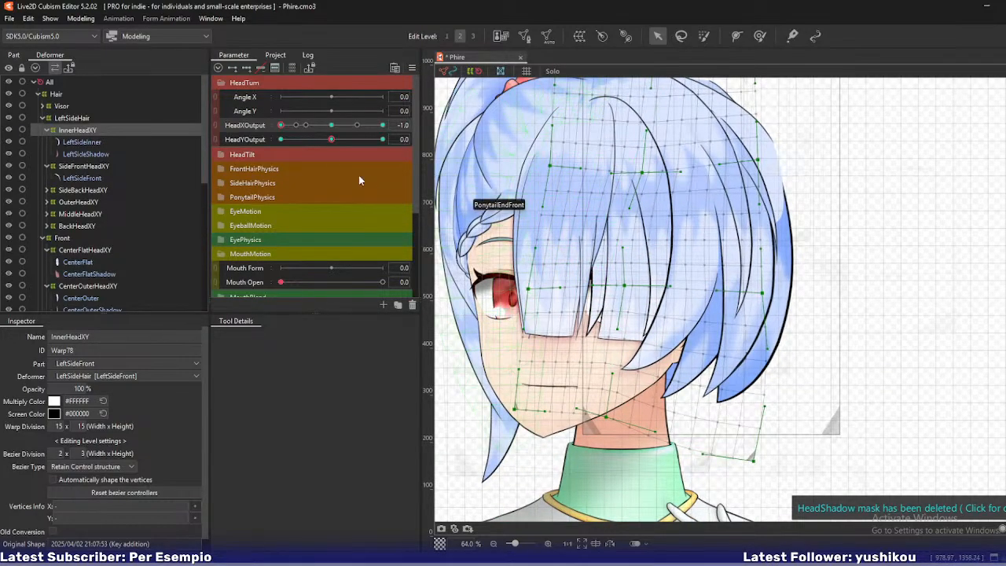
mouse_move(281, 126)
mouse_down()
mouse_move(305, 132)
mouse_move(276, 141)
mouse_move(310, 144)
mouse_move(281, 140)
mouse_up()
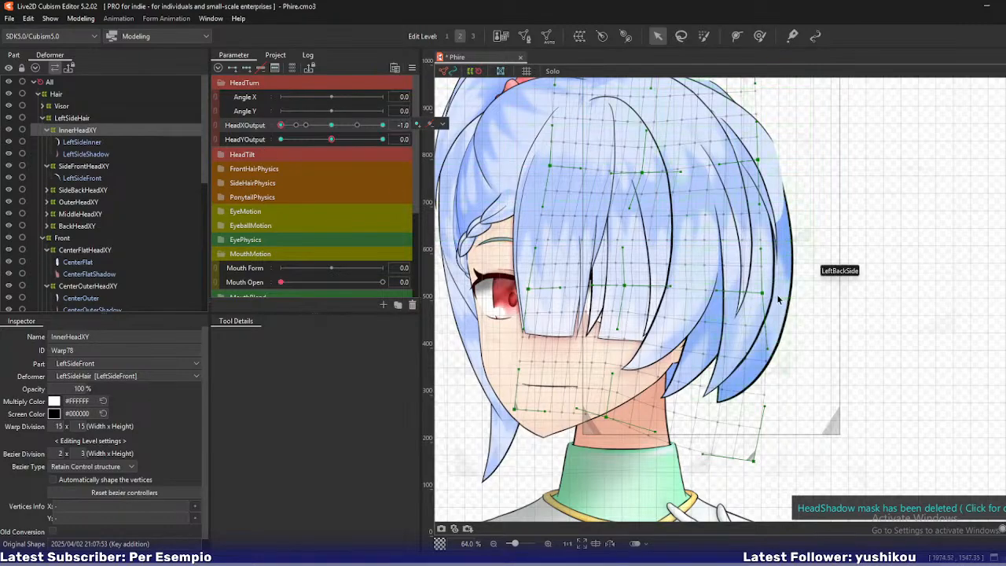
scroll(774, 297, up, 3)
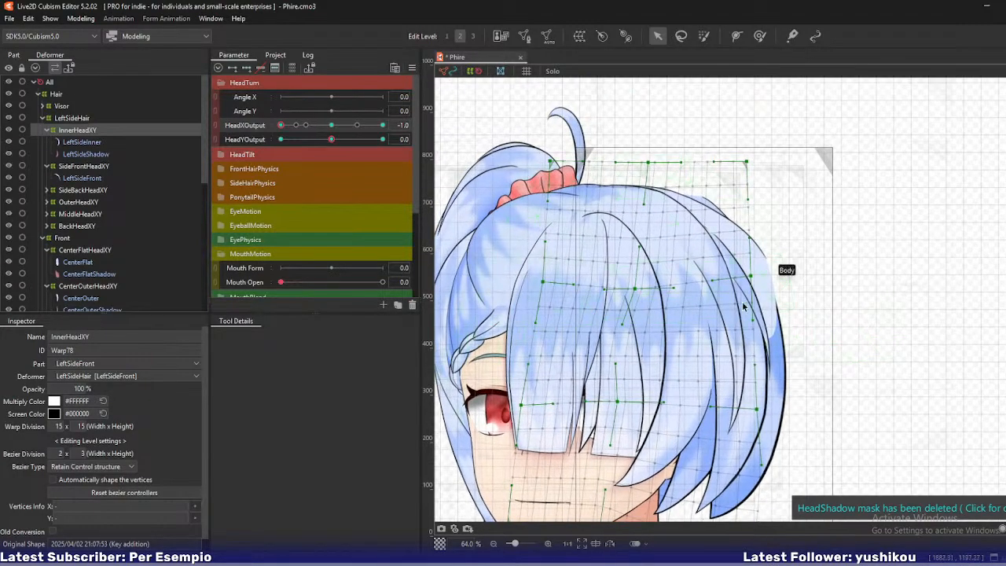
Expand OuterHeadXY and isolate its LeftSideOuter strand in Solo view with the deformer selected.
click(76, 203)
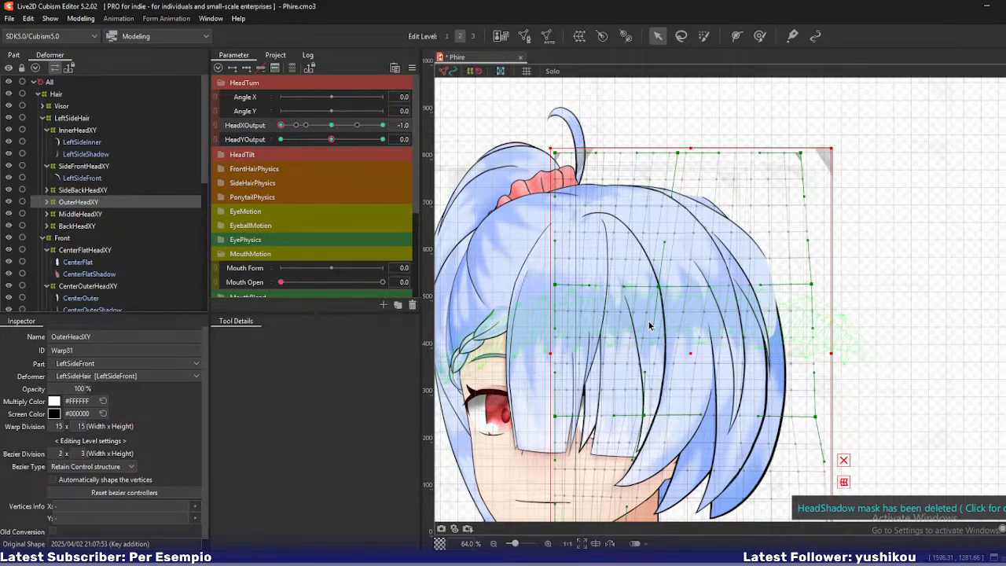
drag(809, 316, 791, 239)
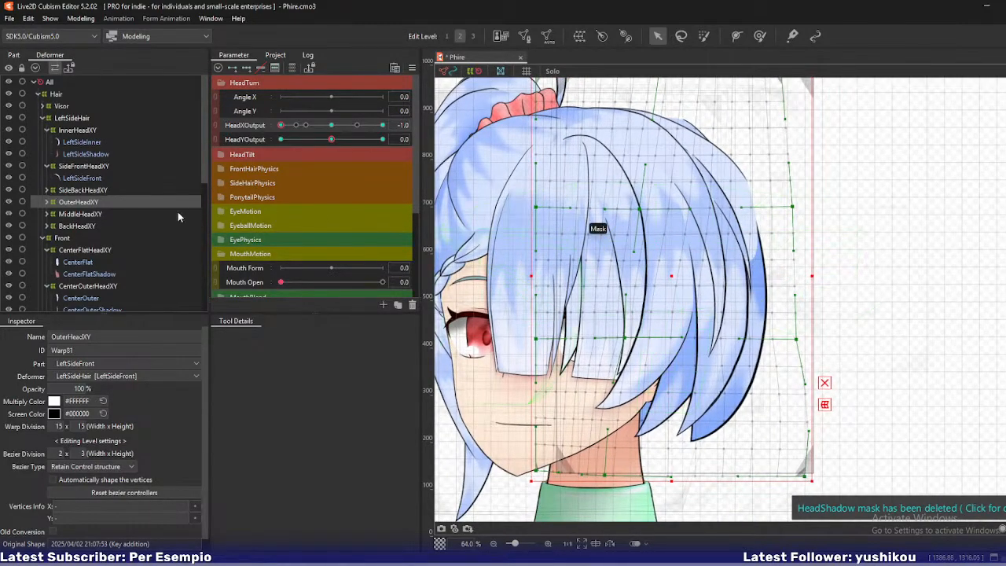
click(48, 202)
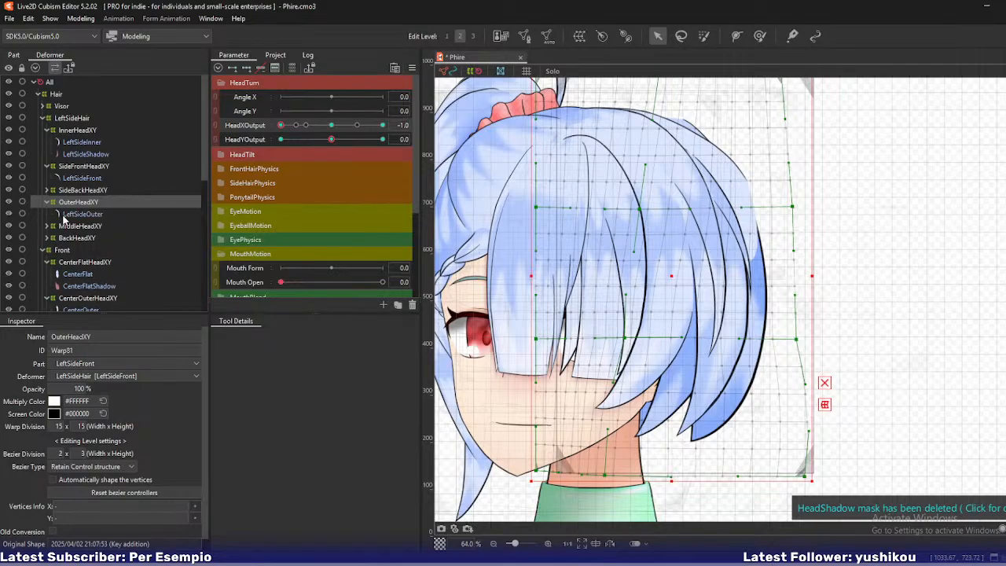
click(73, 203)
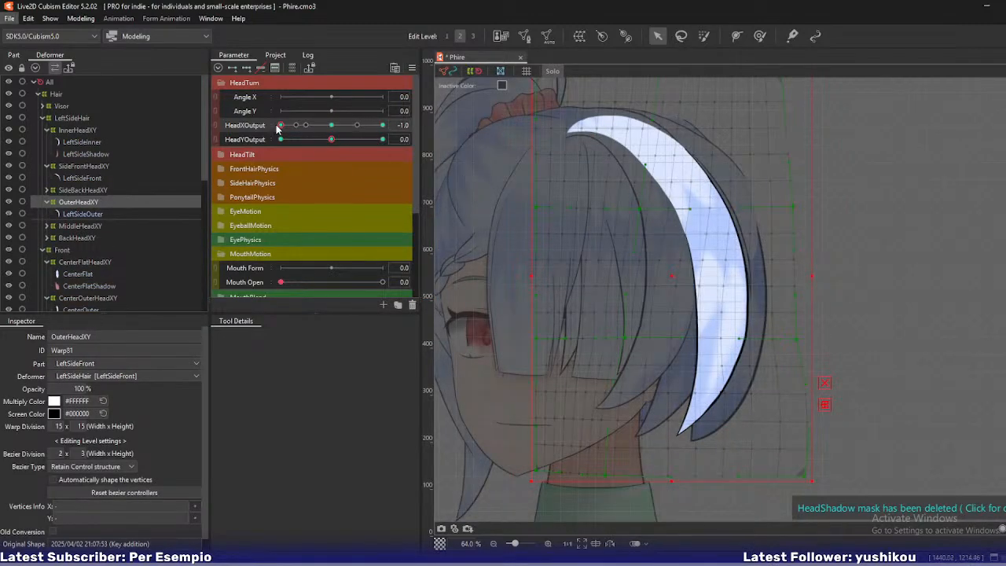
Move OuterHeadXY's lower-row and bottom-row centre points left and shift its bottom-right corner slightly left and down.
mouse_move(281, 126)
mouse_down()
mouse_move(303, 130)
mouse_move(281, 130)
mouse_up()
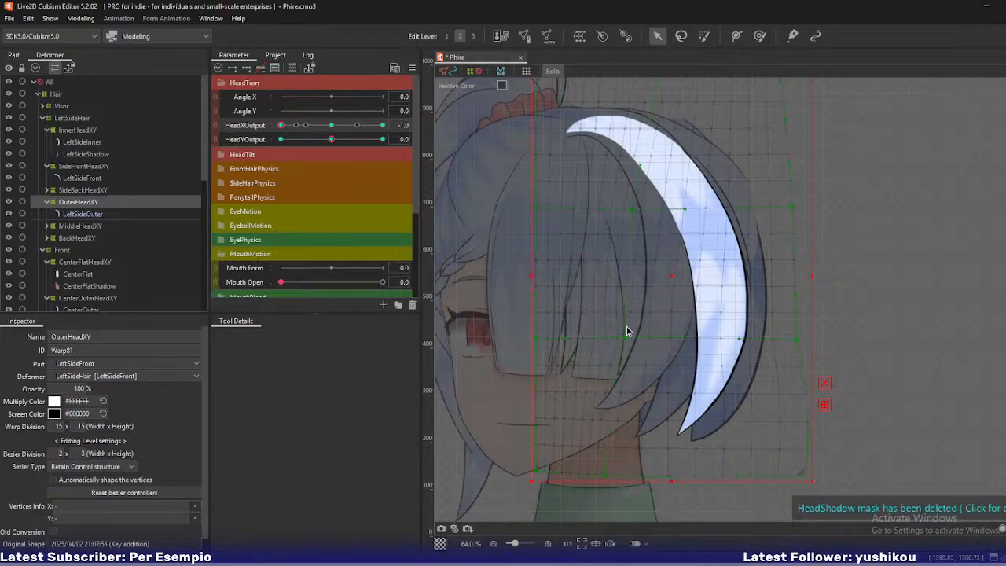
drag(626, 337, 612, 335)
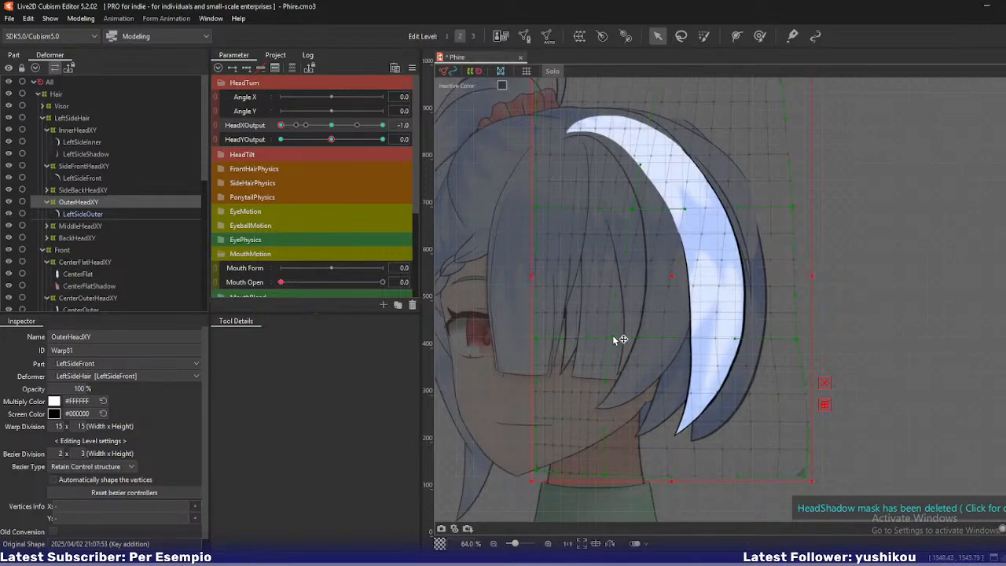
drag(606, 476, 581, 474)
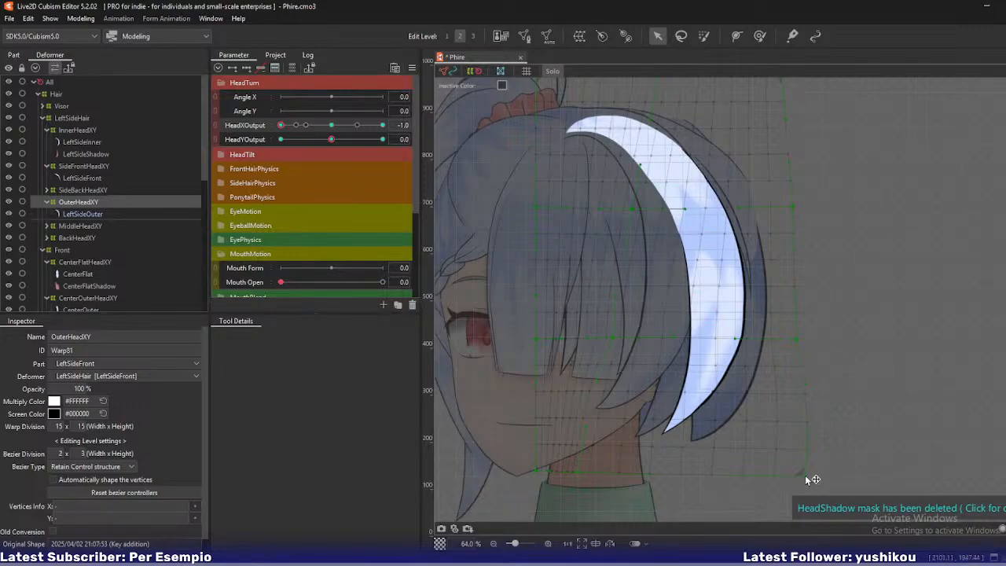
drag(806, 477, 790, 482)
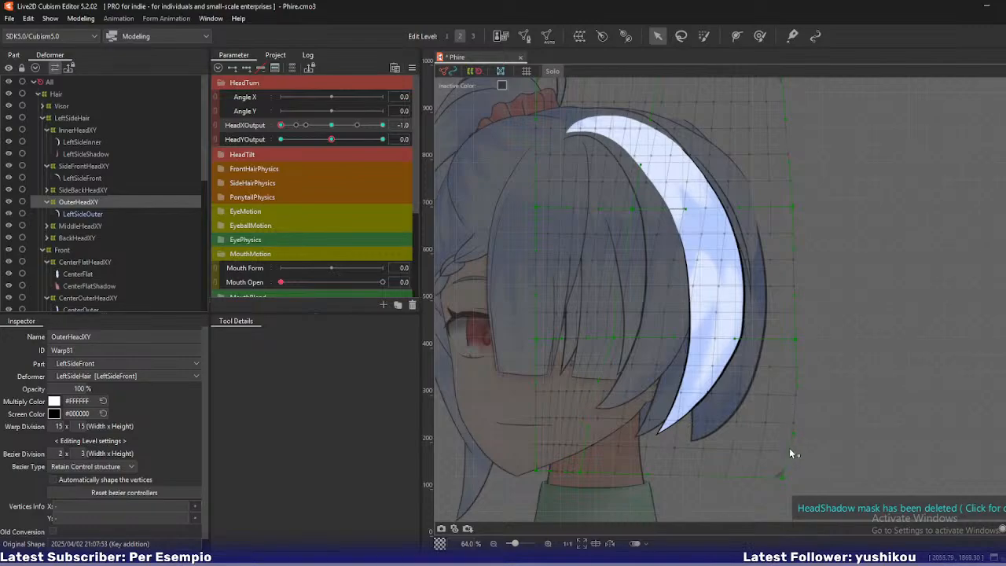
drag(784, 478, 794, 486)
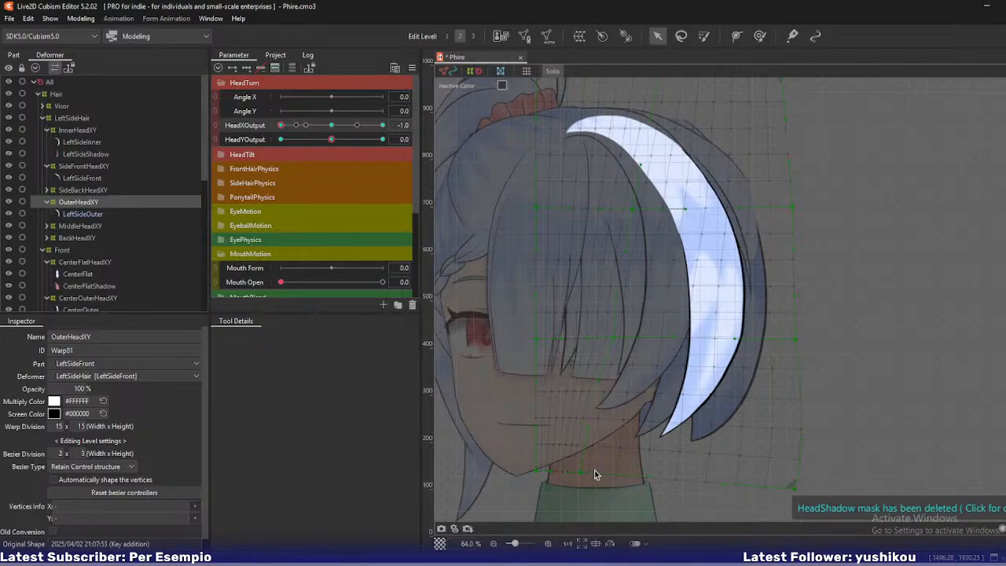
Shorten OuterHeadXY's lower-row handles, pull its top-right corner outward and its bottom-left corner and lower centre points left, and check the turn.
drag(796, 338, 797, 339)
drag(735, 339, 745, 338)
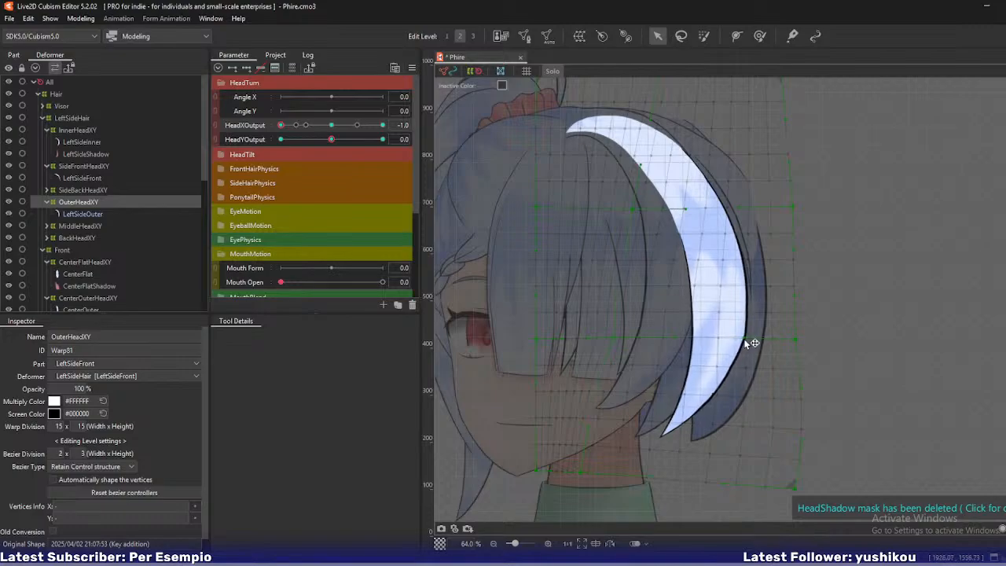
drag(676, 338, 670, 337)
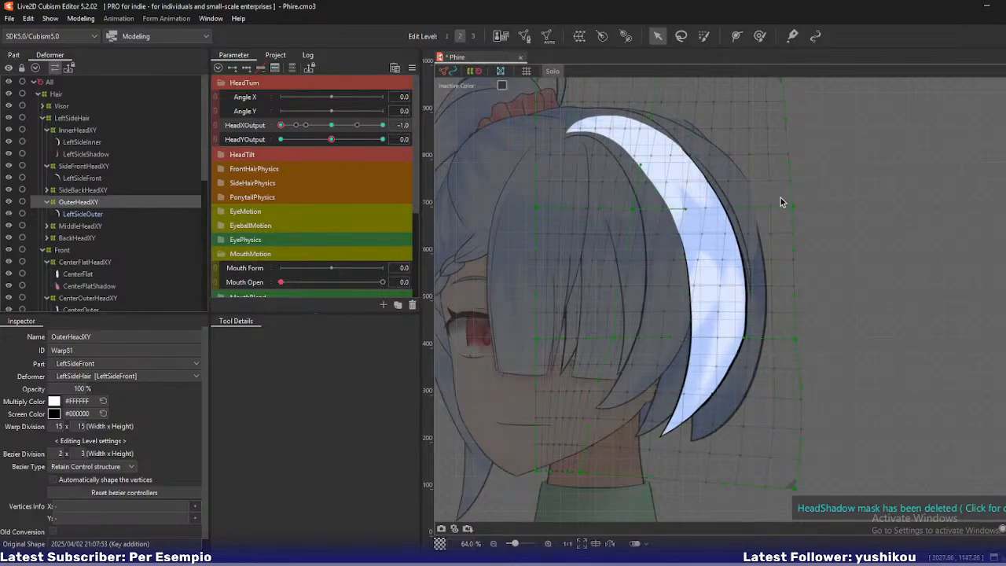
drag(781, 203, 786, 298)
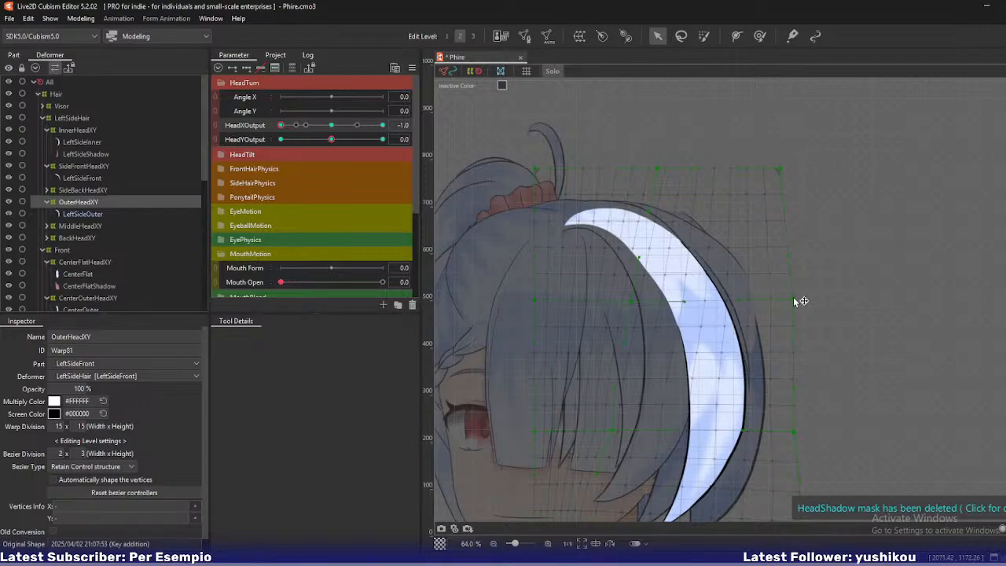
drag(780, 170, 793, 171)
drag(747, 292, 770, 212)
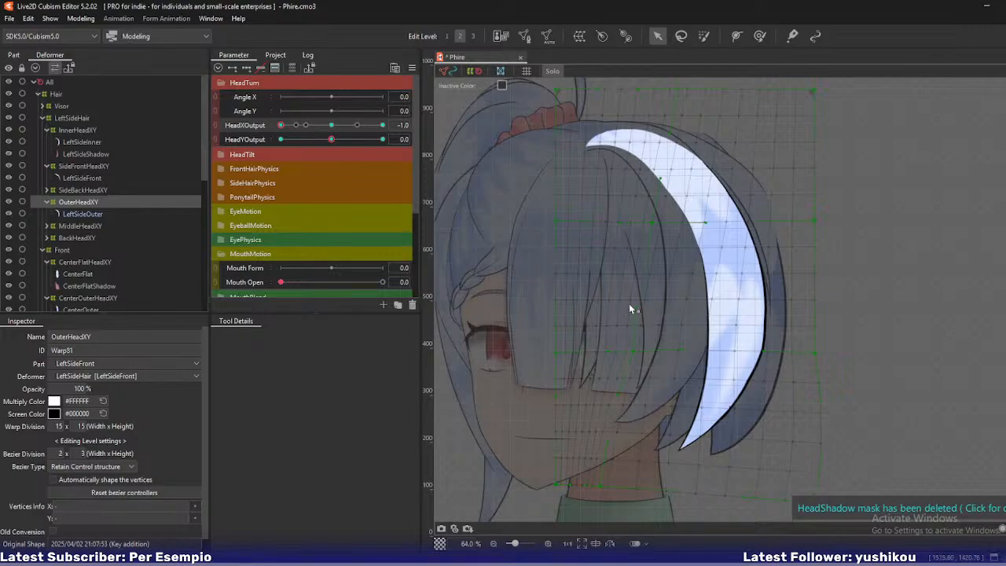
drag(283, 125, 261, 139)
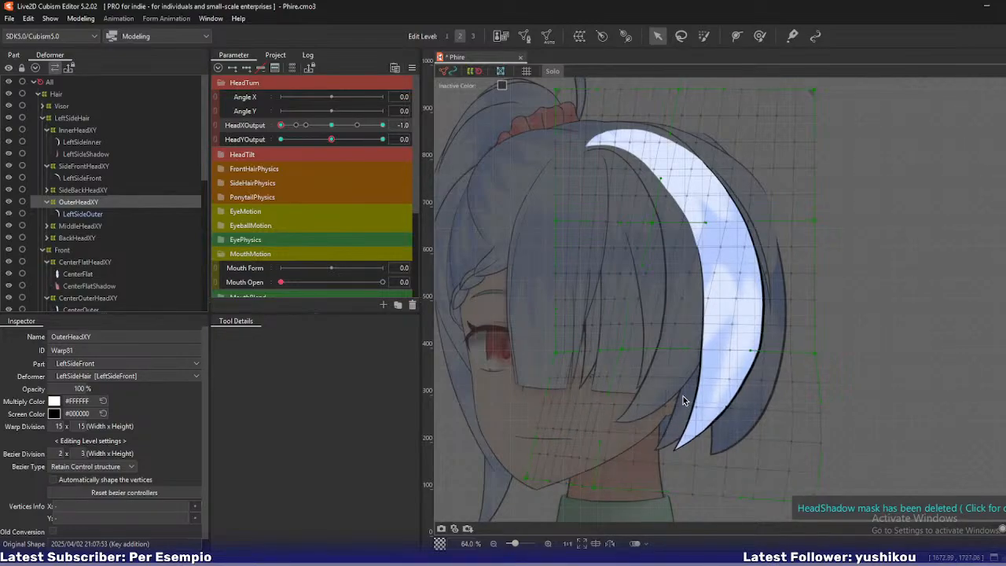
Nudge individual OuterHeadXY grid points around the lower half of the LeftSideOuter strand to smooth its curve.
drag(690, 411, 685, 409)
drag(785, 396, 768, 352)
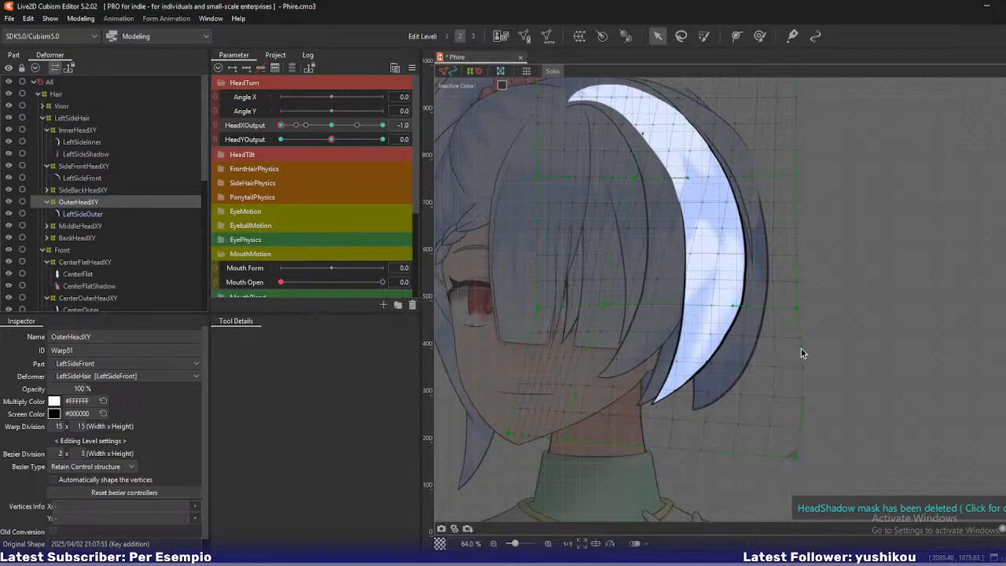
click(713, 335)
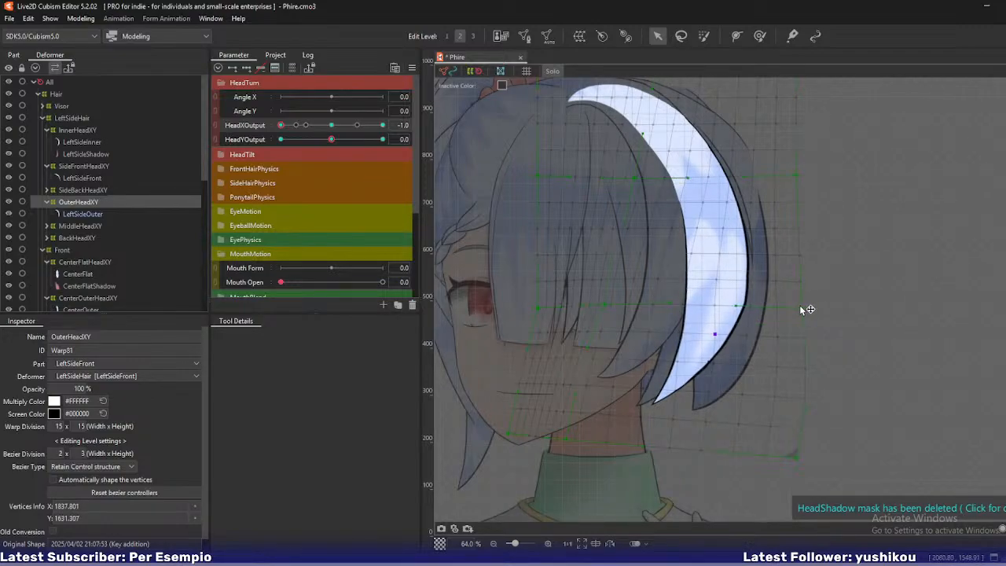
scroll(742, 322, up, 4)
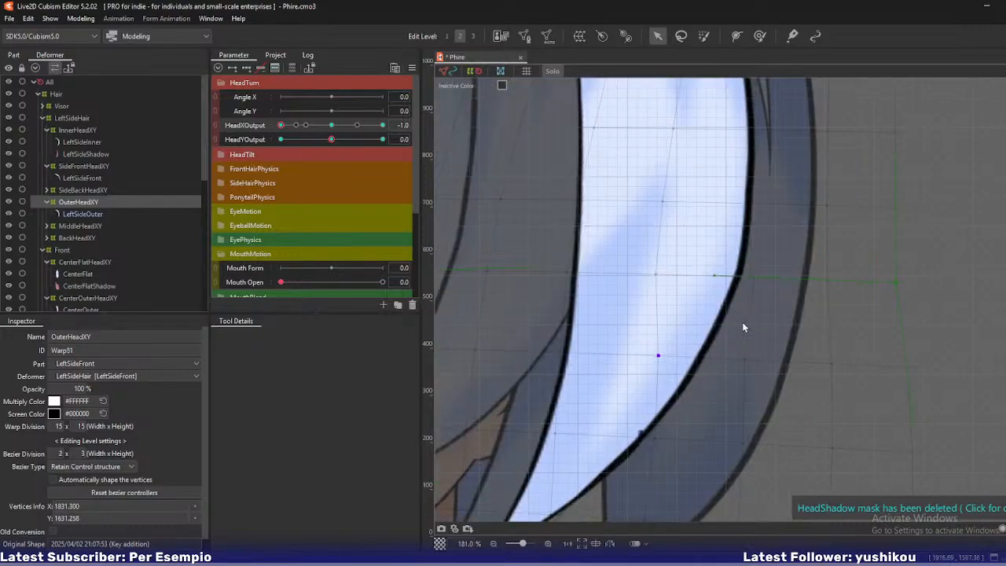
drag(654, 277, 659, 276)
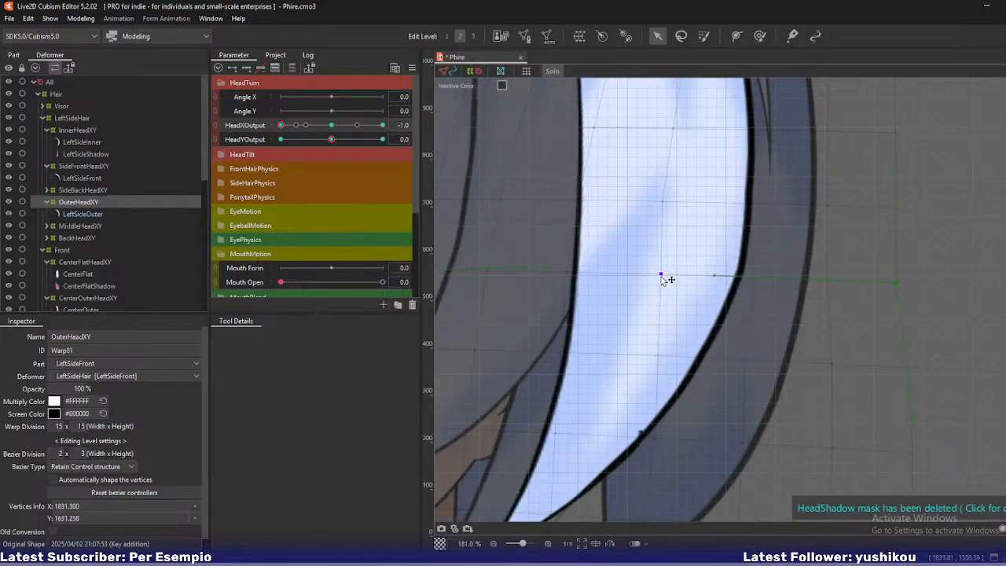
drag(568, 277, 572, 277)
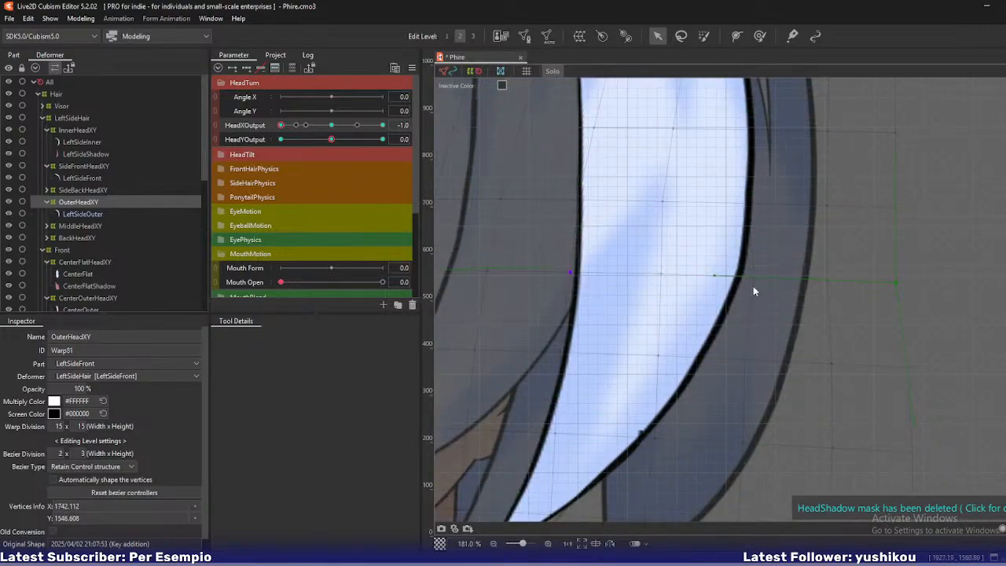
At edit level 1, shift the grid point by the strand's lower outer edge slightly left, return to level 2, and check the turn.
key(1)
drag(753, 280, 749, 279)
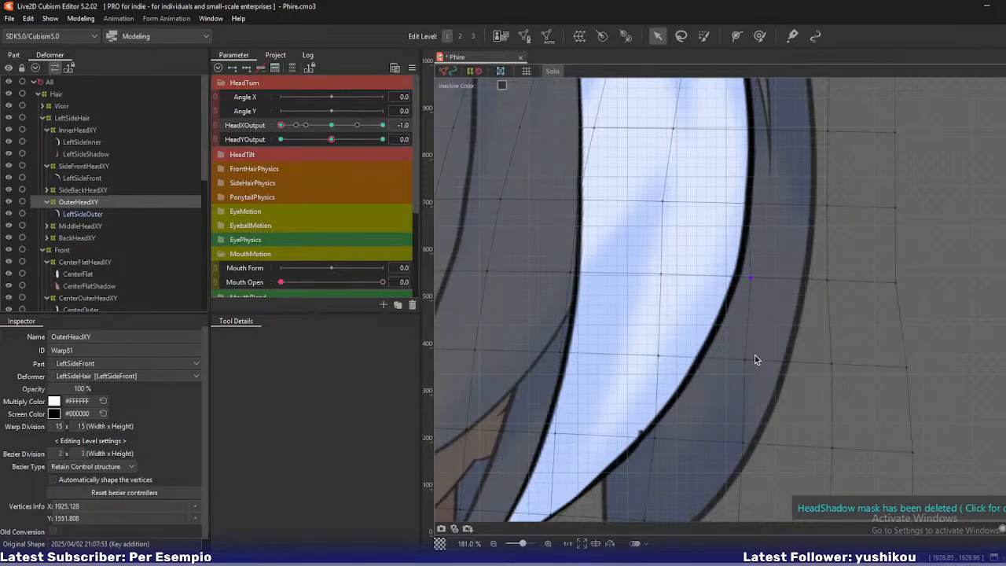
key(2)
scroll(755, 359, down, 3)
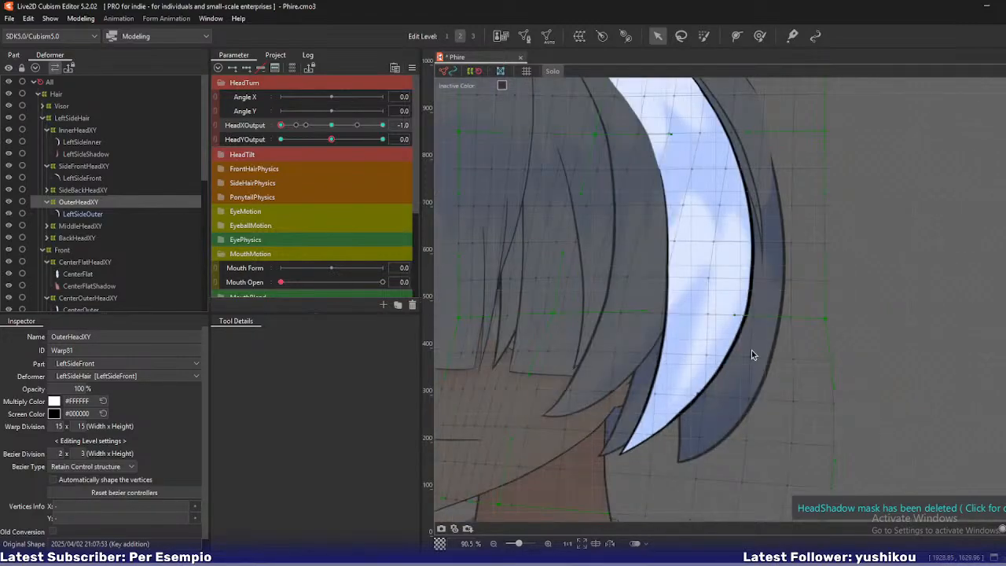
drag(751, 355, 722, 406)
scroll(722, 401, down, 1)
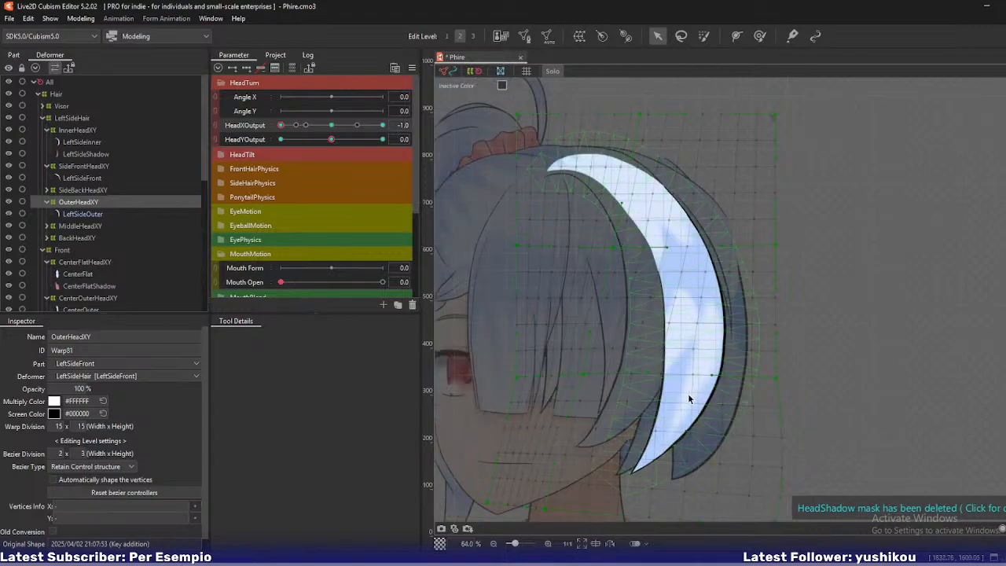
scroll(592, 380, down, 1)
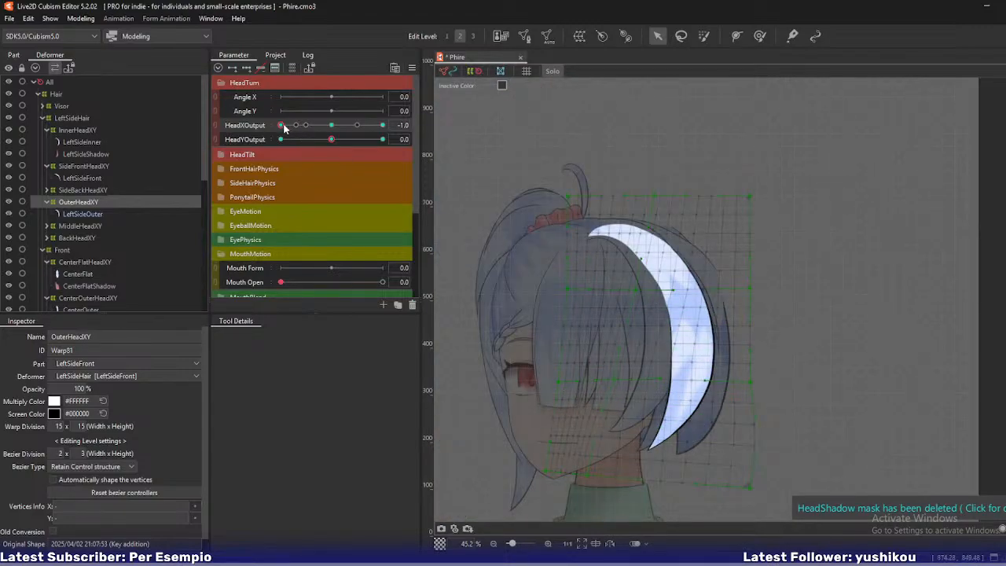
mouse_move(282, 125)
mouse_down()
mouse_move(301, 126)
mouse_move(261, 125)
mouse_move(313, 131)
mouse_move(275, 132)
mouse_up()
Raise OuterHeadXY's upper-row left and centre points, move its top-row centre point slightly left and down, and check the turn.
scroll(566, 252, up, 3)
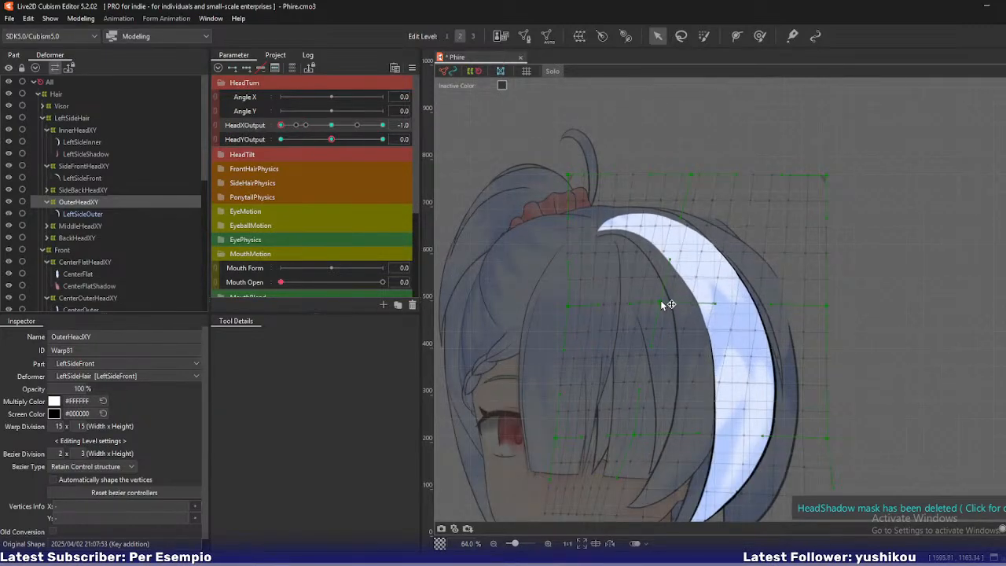
drag(662, 302, 656, 299)
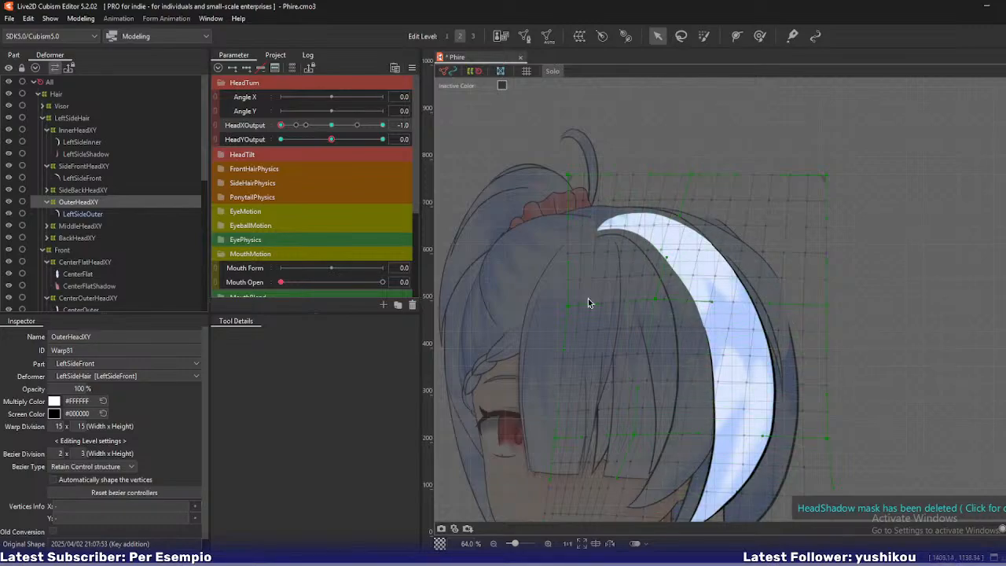
drag(563, 307, 563, 297)
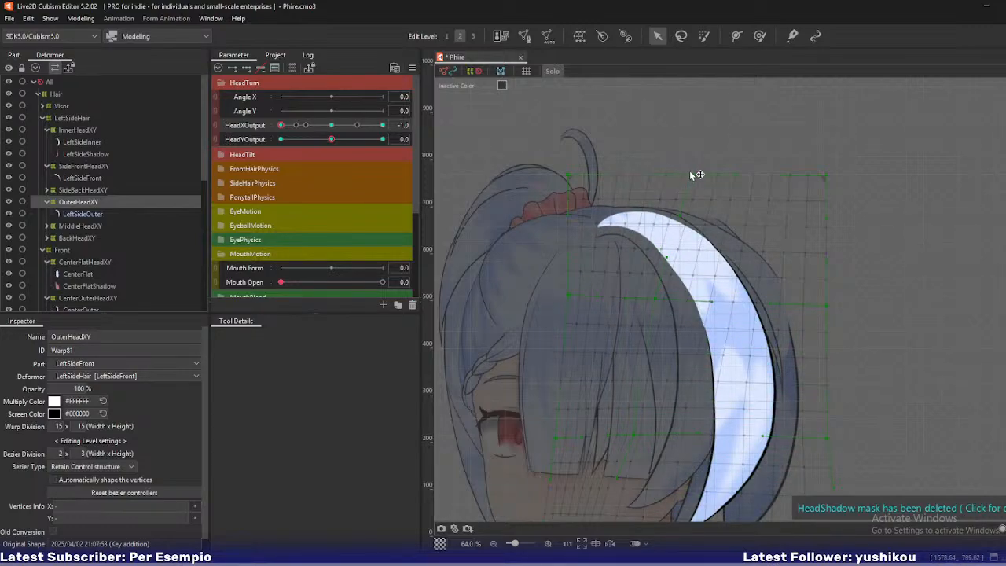
drag(691, 173, 688, 176)
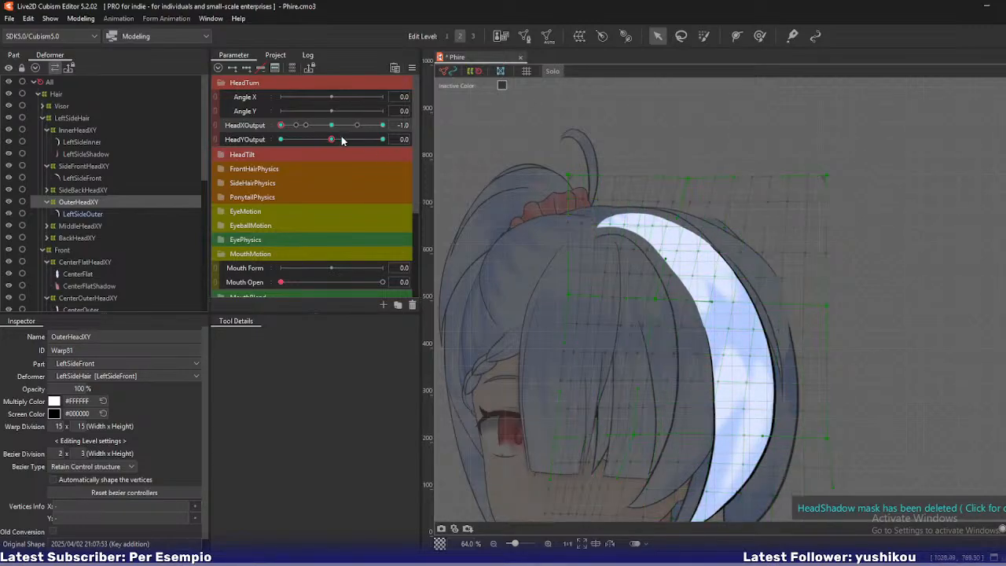
drag(282, 125, 265, 138)
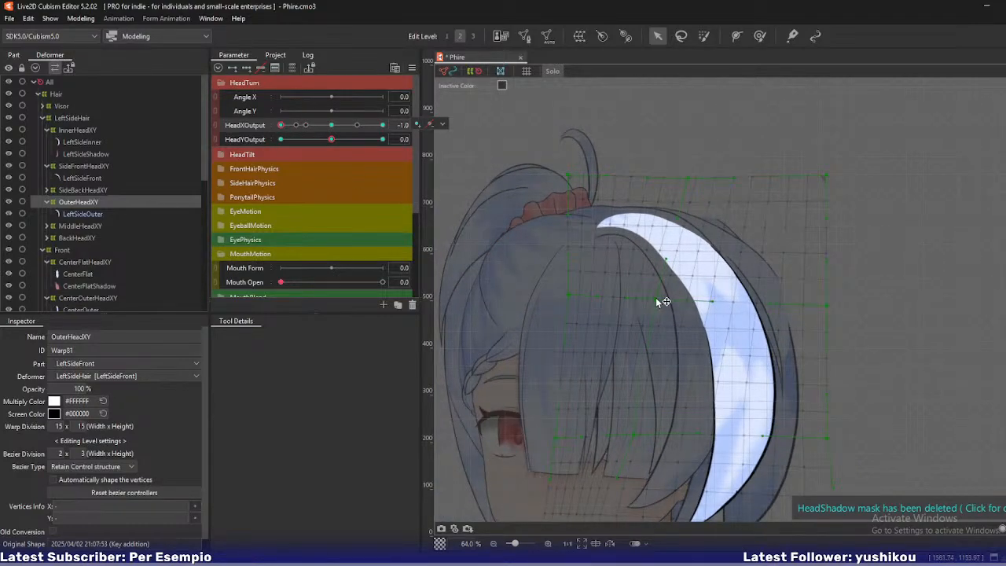
Try moving OuterHeadXY's upper-row centre point further left, undo the move, and check the turn.
drag(656, 298, 649, 300)
key(ctrl+z)
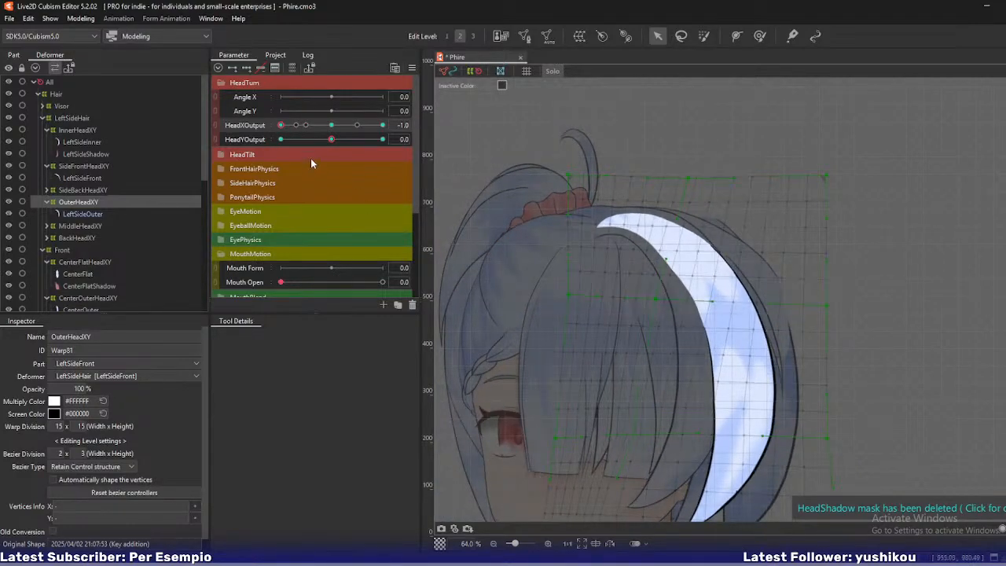
mouse_move(281, 126)
mouse_down()
mouse_move(306, 126)
mouse_move(264, 135)
mouse_up()
drag(282, 128, 268, 150)
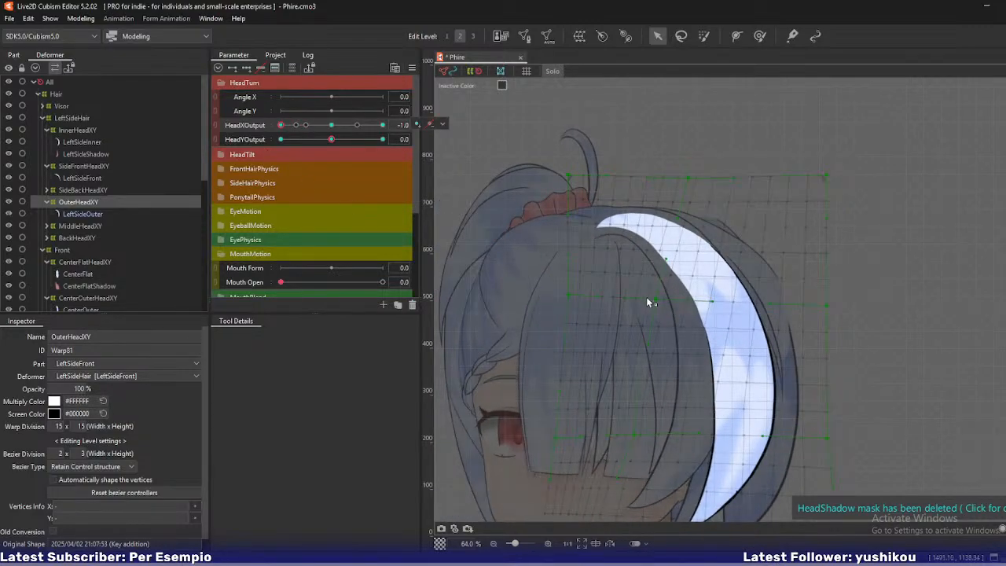
Leave Solo view and check the whole hairstyle through the HeadXOutput turn.
scroll(657, 295, up, 5)
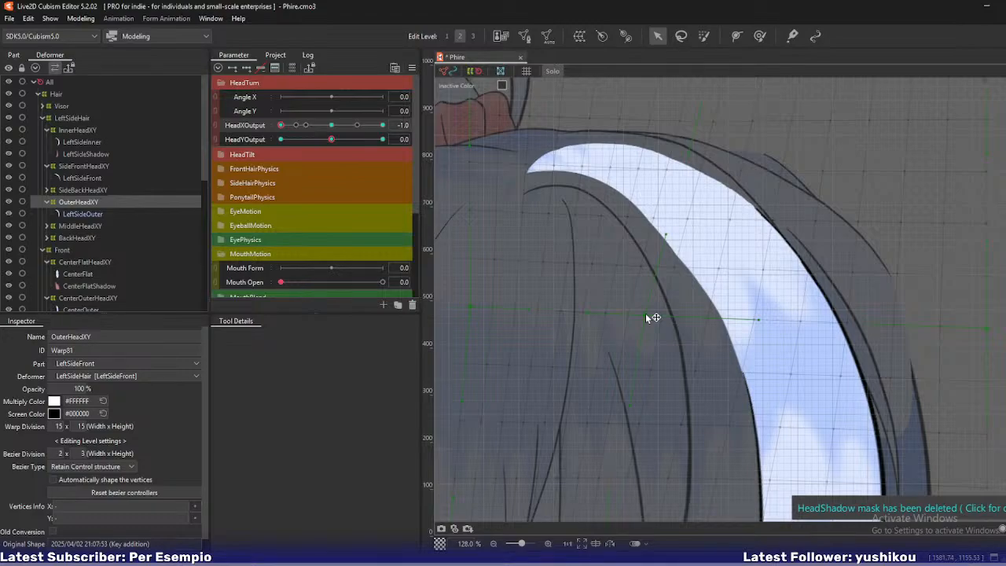
scroll(649, 318, down, 5)
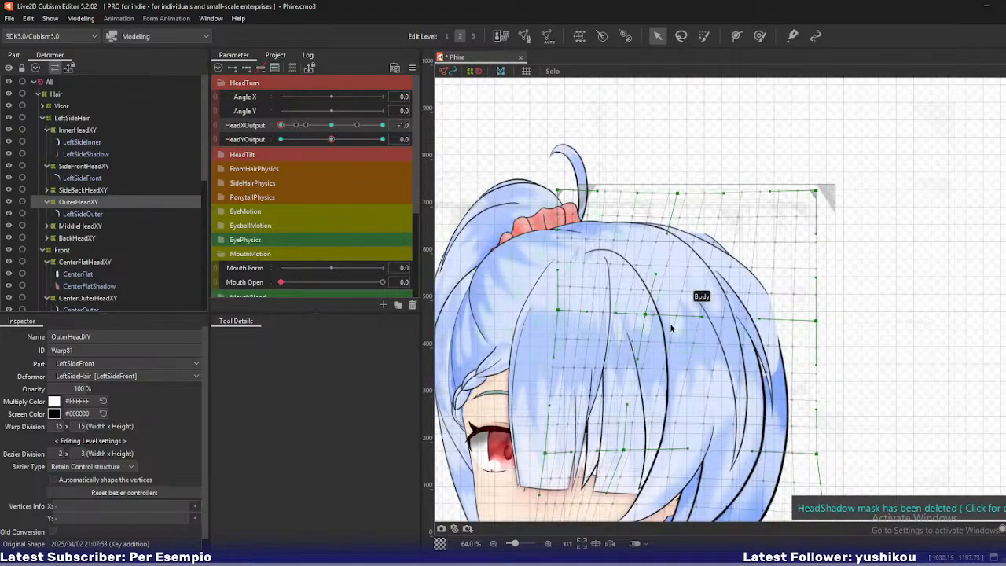
scroll(676, 323, down, 3)
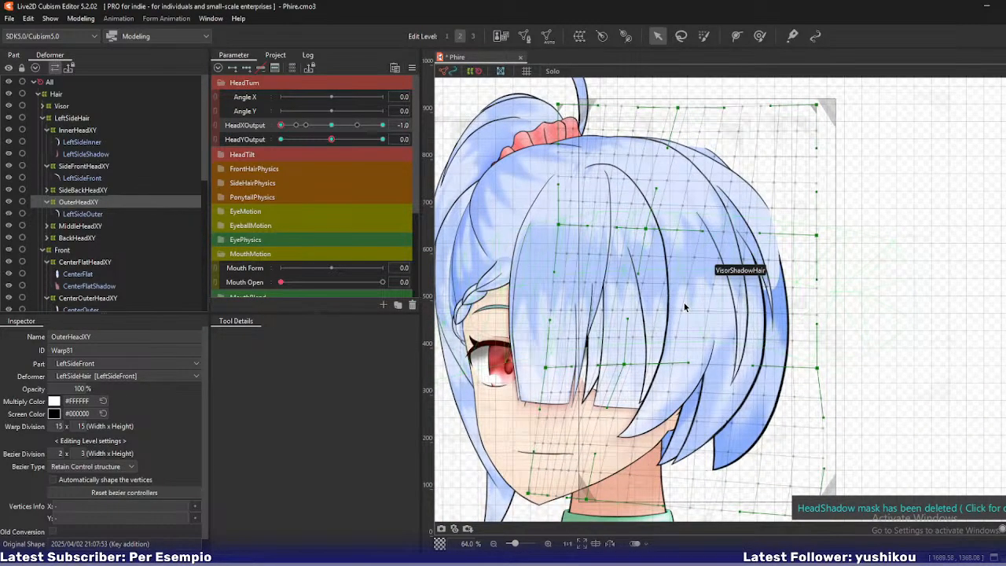
drag(280, 126, 211, 148)
Expand MiddleHeadXY, isolate its LeftSideMiddle strand in Solo view with the deformer selected, and check the turn.
click(73, 226)
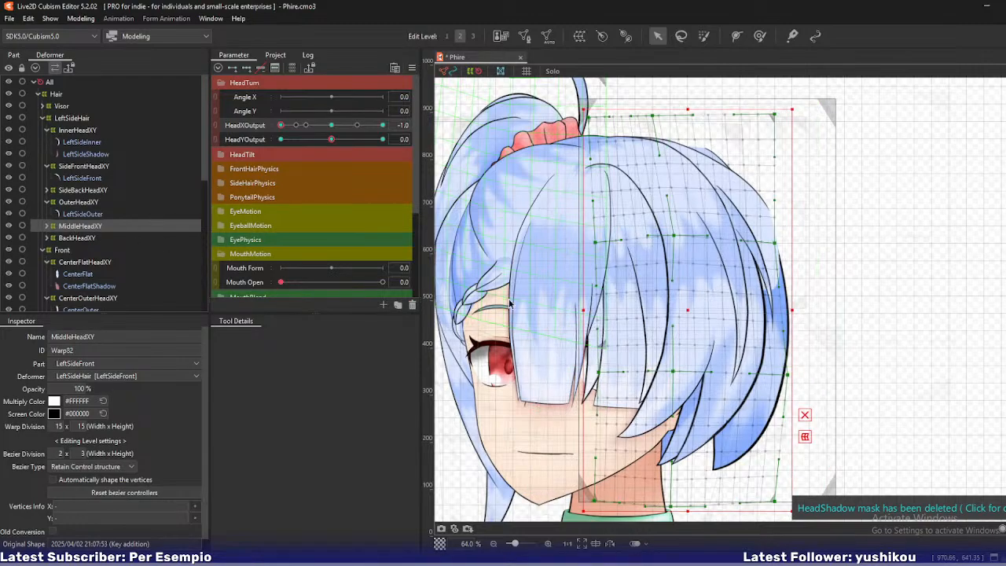
click(47, 226)
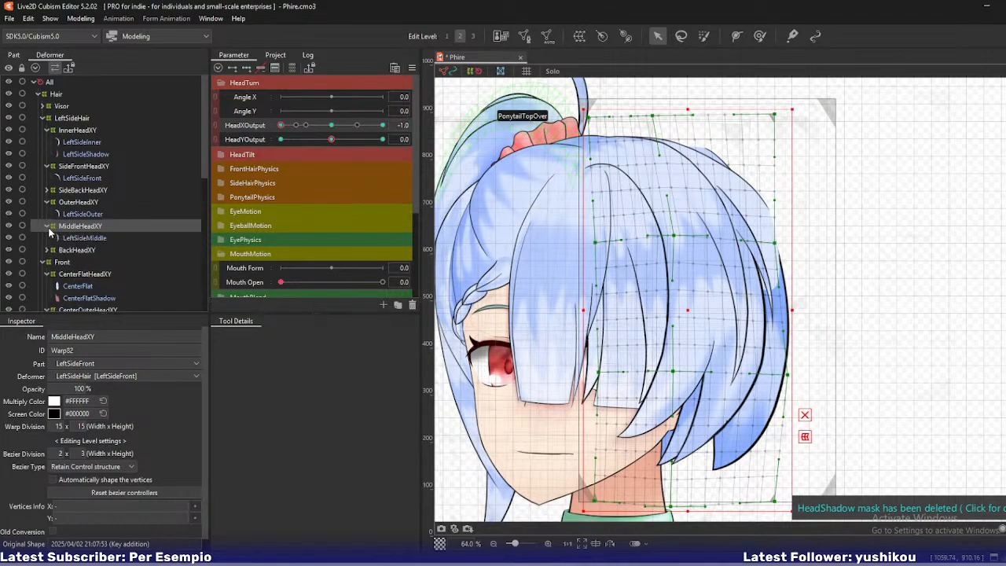
ctrl+click(75, 237)
key(s)
click(73, 227)
mouse_move(280, 127)
mouse_down()
mouse_move(331, 132)
mouse_move(329, 141)
mouse_move(272, 144)
mouse_up()
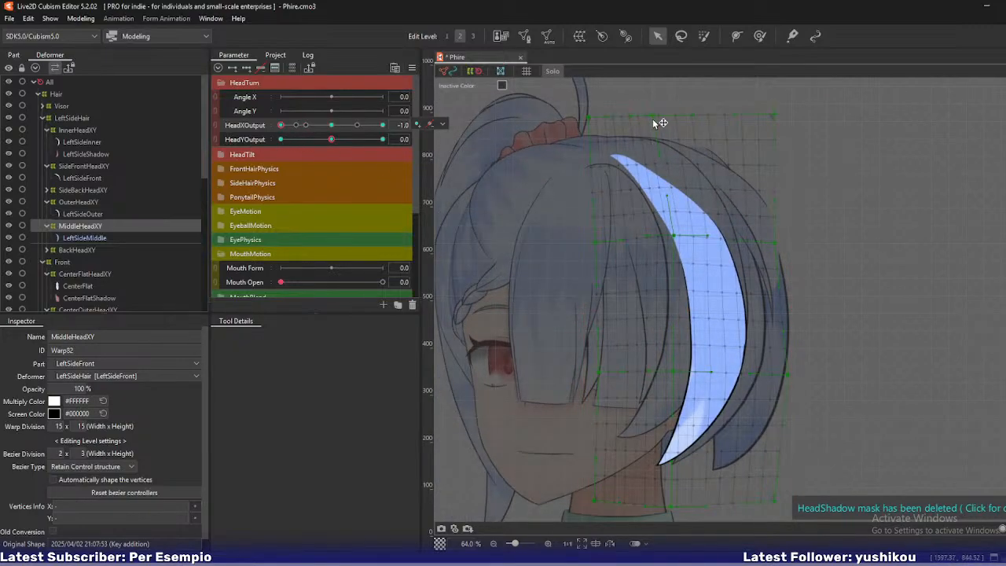
Move MiddleHeadXY's top-row and upper-row centre points right and its lower-row and bottom-row centre points left.
drag(655, 117, 667, 118)
drag(676, 236, 681, 232)
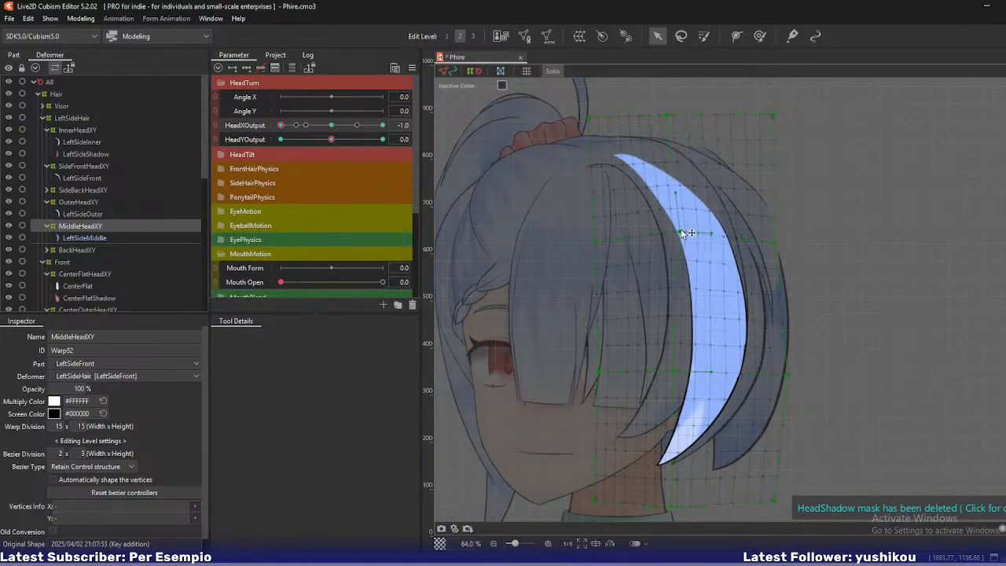
drag(678, 375, 664, 375)
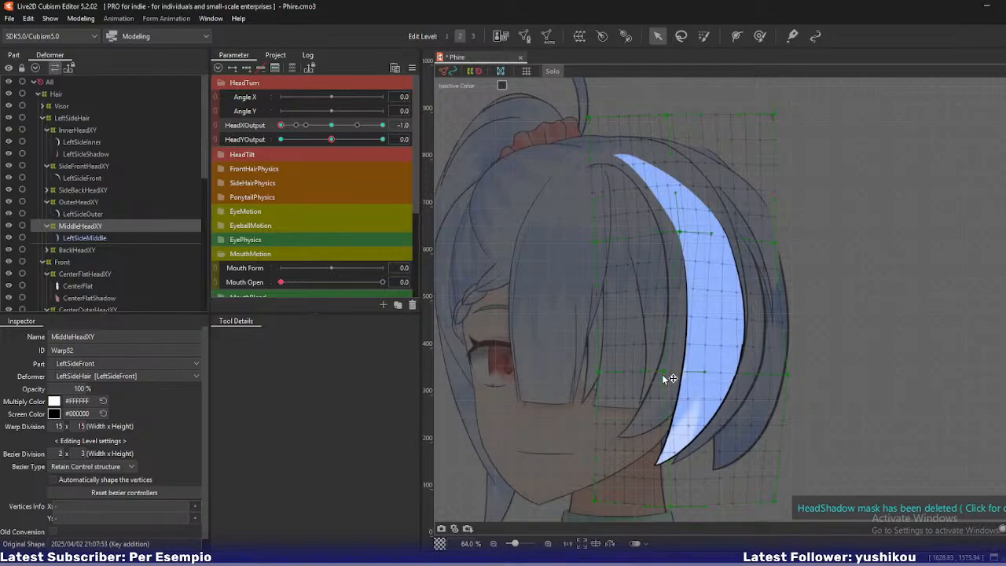
drag(670, 508, 650, 505)
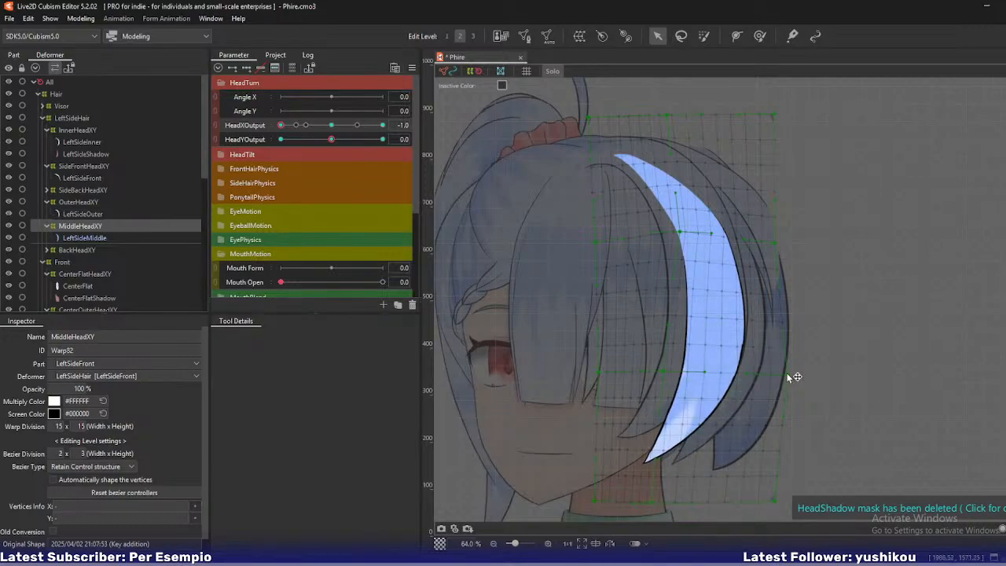
Move MiddleHeadXY's lower-row points and both bottom corners left to narrow and slant the LeftSideMiddle strand's lower part.
drag(786, 373, 776, 373)
drag(775, 499, 756, 500)
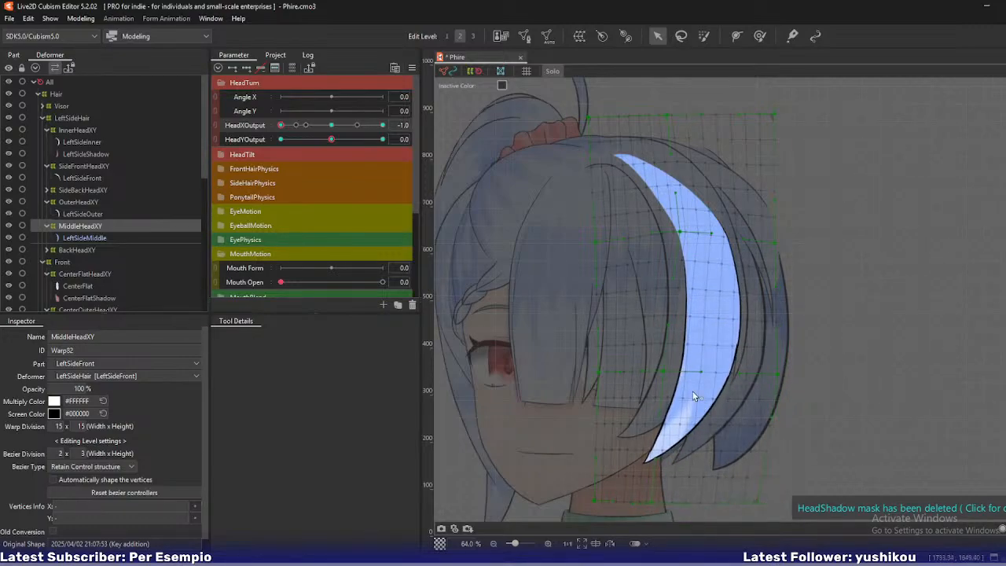
drag(594, 502, 581, 496)
drag(672, 375, 665, 375)
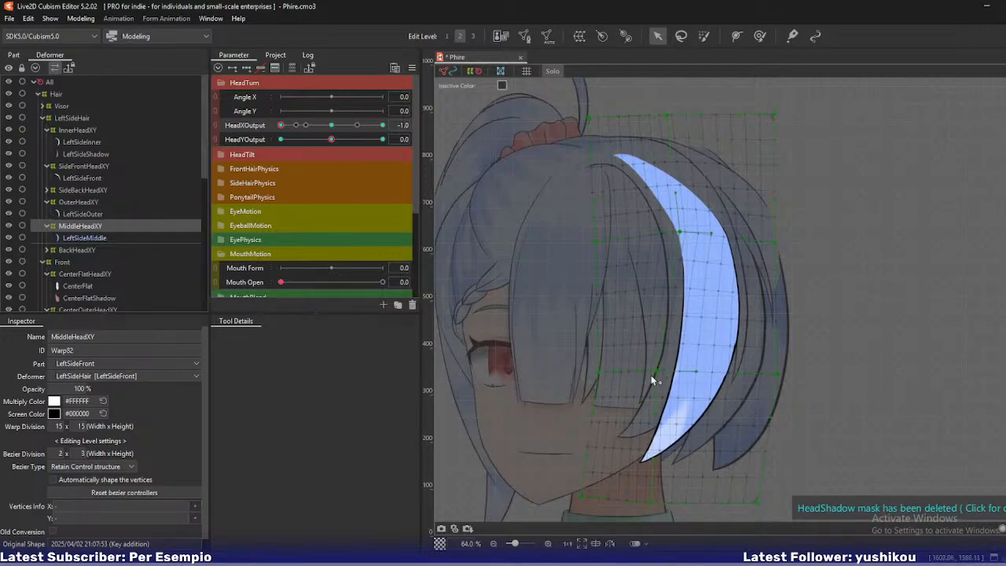
drag(606, 376, 595, 375)
Raise MiddleHeadXY's upper-row right point, shift its lower-row right and upper-row centre points left, and check the HeadXOutput turn.
drag(776, 245, 773, 228)
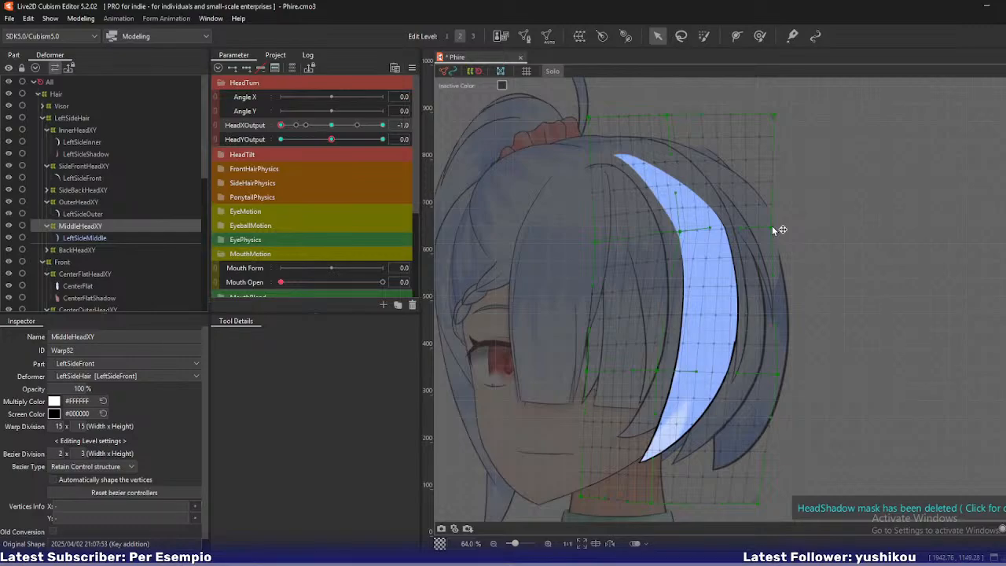
drag(778, 373, 774, 375)
key(ctrl+z)
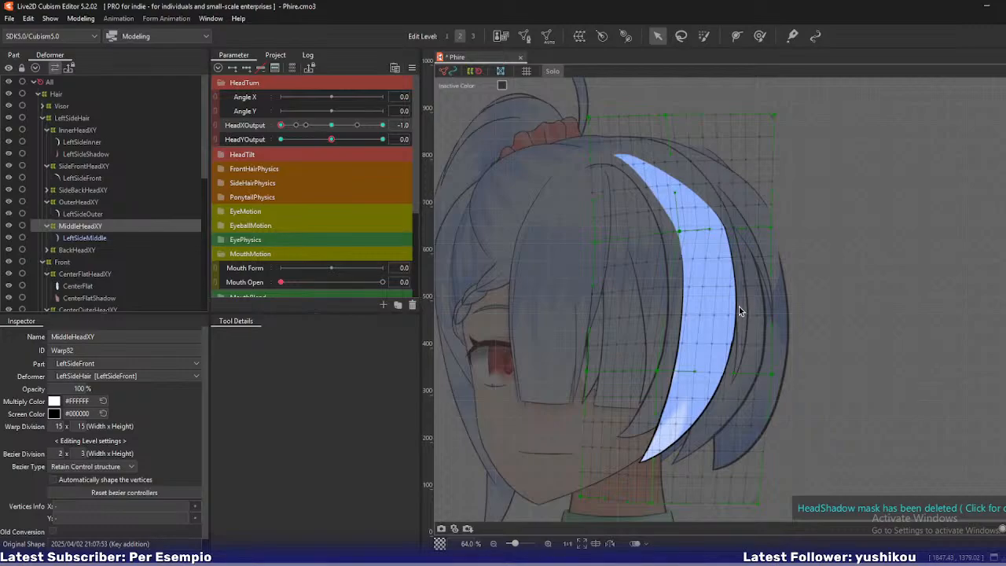
mouse_move(280, 125)
mouse_down()
mouse_move(296, 126)
mouse_move(280, 125)
mouse_up()
drag(689, 231, 673, 236)
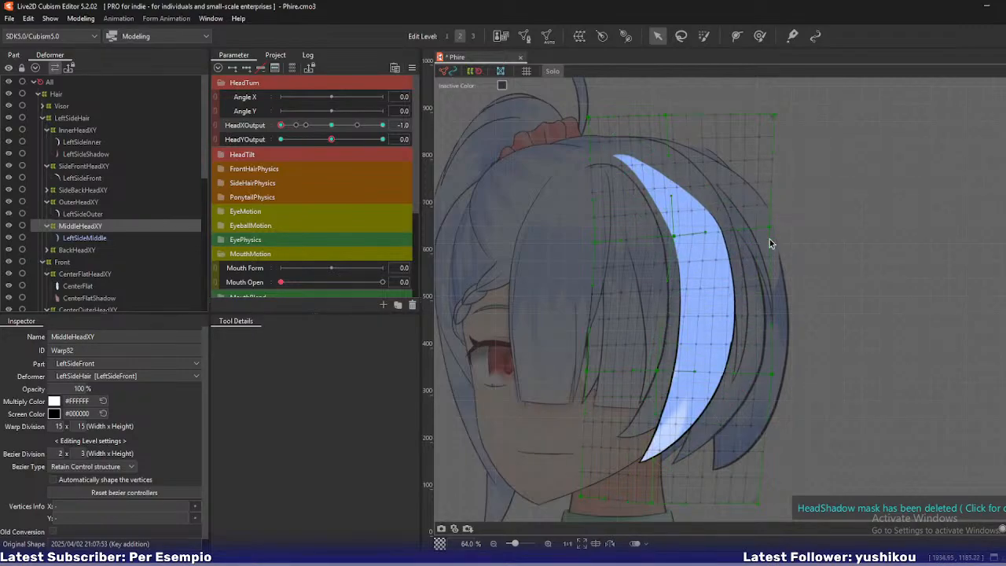
mouse_move(281, 126)
mouse_down()
mouse_move(303, 129)
mouse_move(279, 137)
mouse_up()
Move MiddleHeadXY's bottom-right corner outward and down, readjust its bottom centre point, and check the turn.
drag(643, 362, 626, 277)
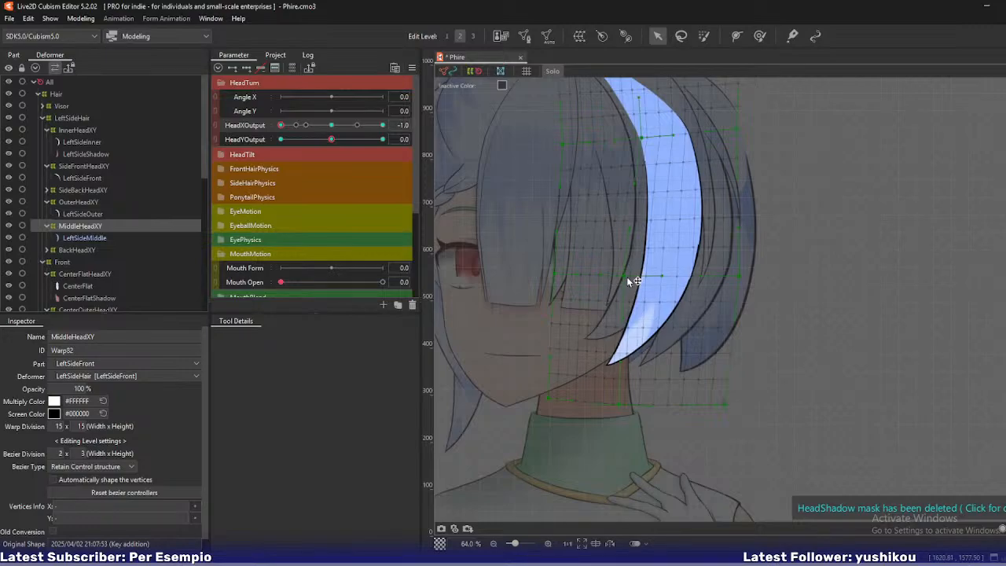
drag(721, 403, 728, 407)
drag(620, 404, 616, 408)
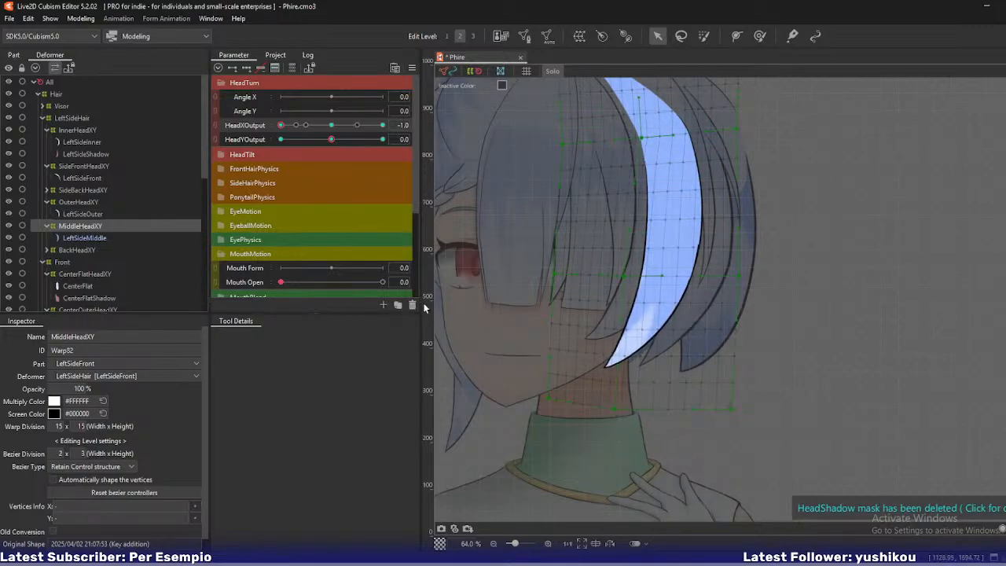
drag(278, 126, 253, 137)
drag(618, 406, 631, 405)
Leave Solo view and check the full hairstyle through the HeadXOutput turn.
key(s)
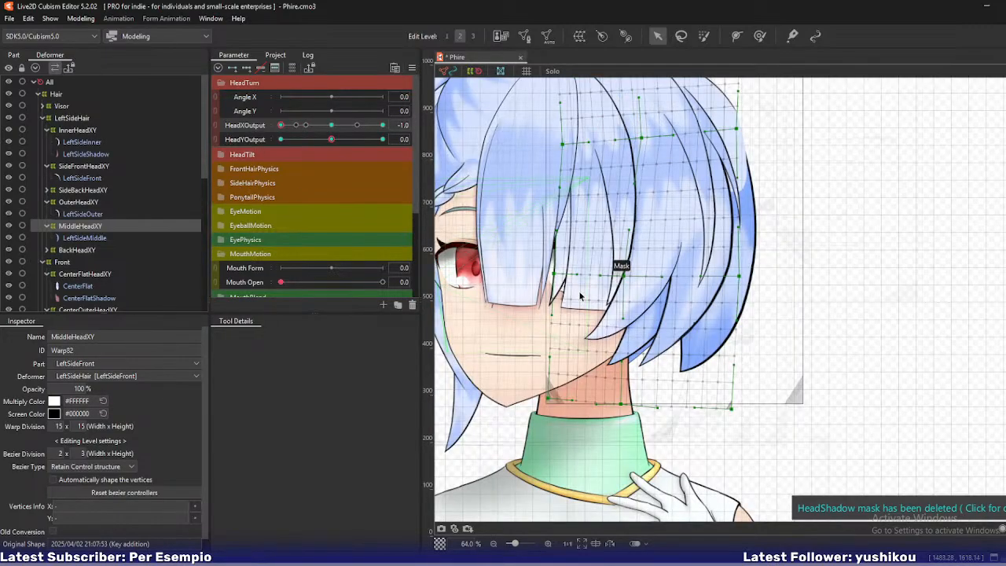
drag(514, 183, 514, 274)
drag(285, 131, 262, 146)
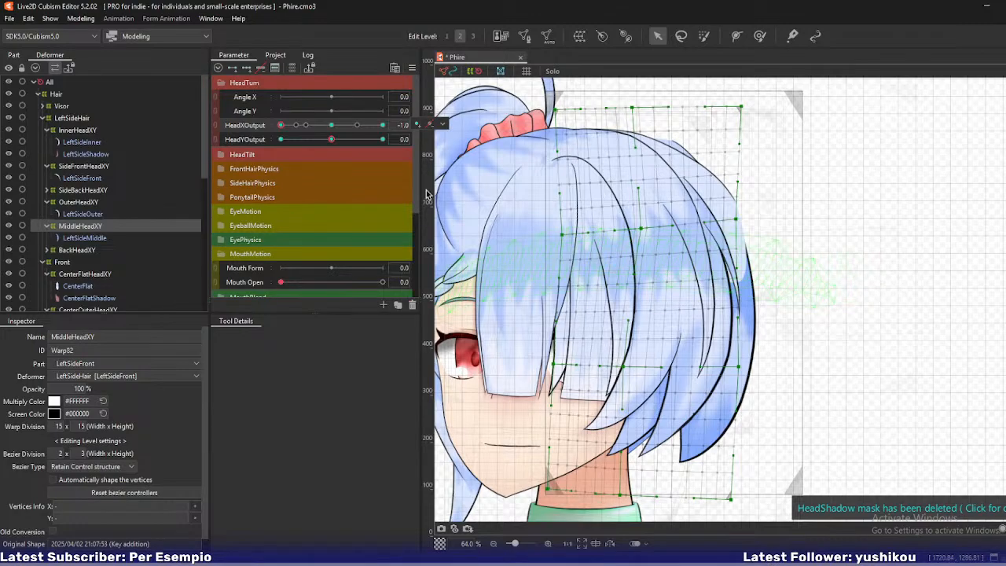
Select SideFrontHeadXY, check its turn, and move its lower-row centre point and bottom-right corner right, readjusting the bottom centre point.
click(78, 166)
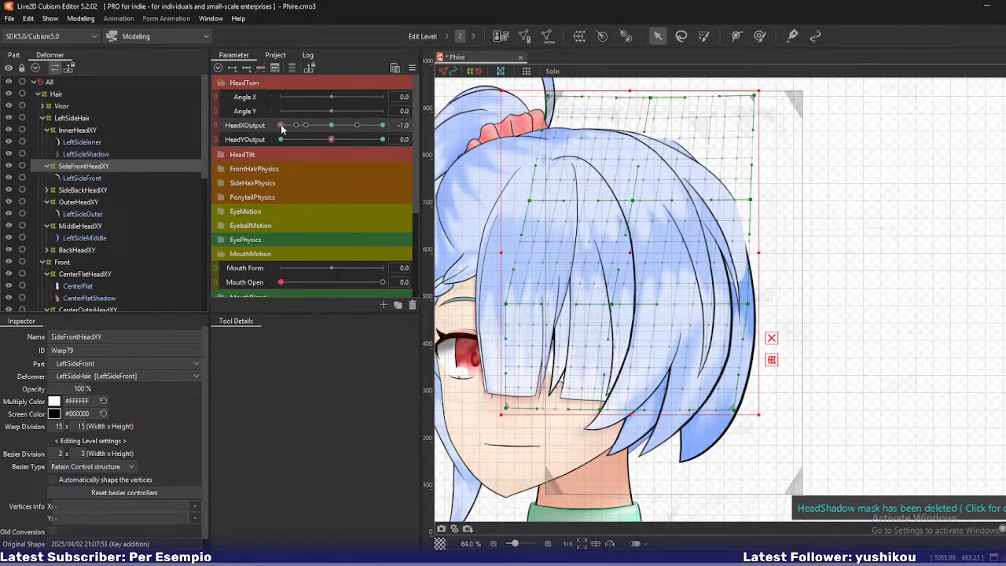
drag(281, 126, 235, 132)
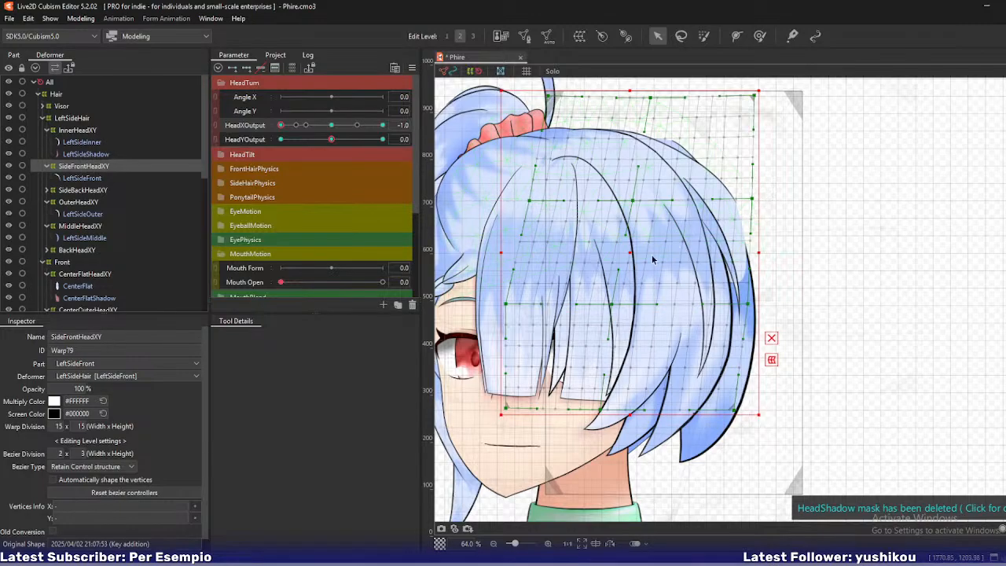
drag(612, 304, 623, 301)
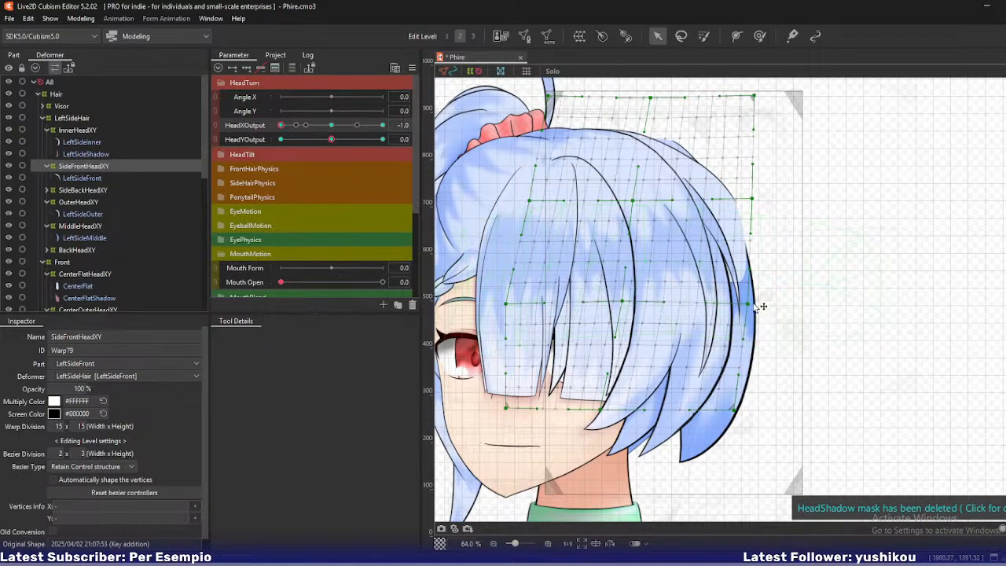
drag(735, 409, 757, 409)
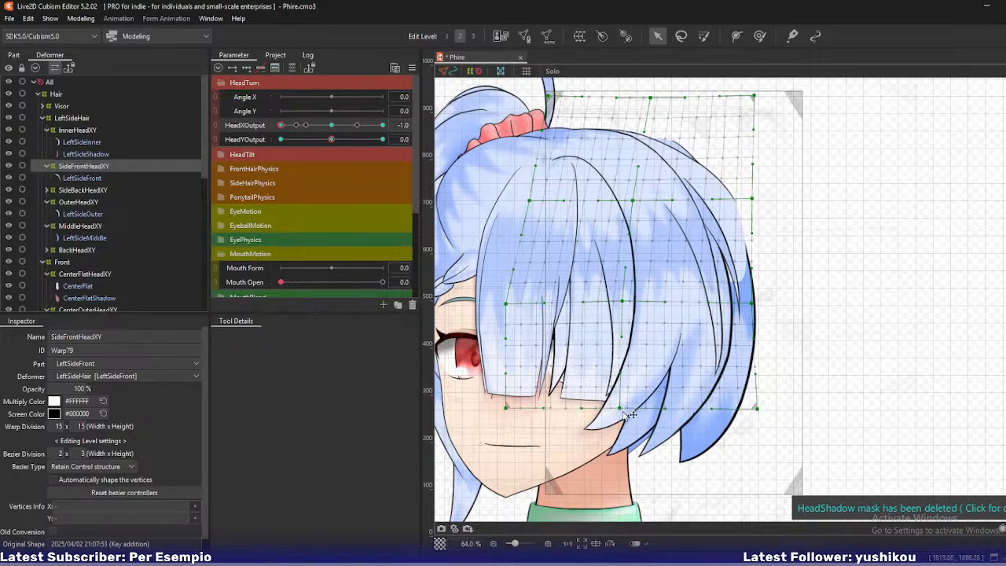
drag(623, 409, 602, 410)
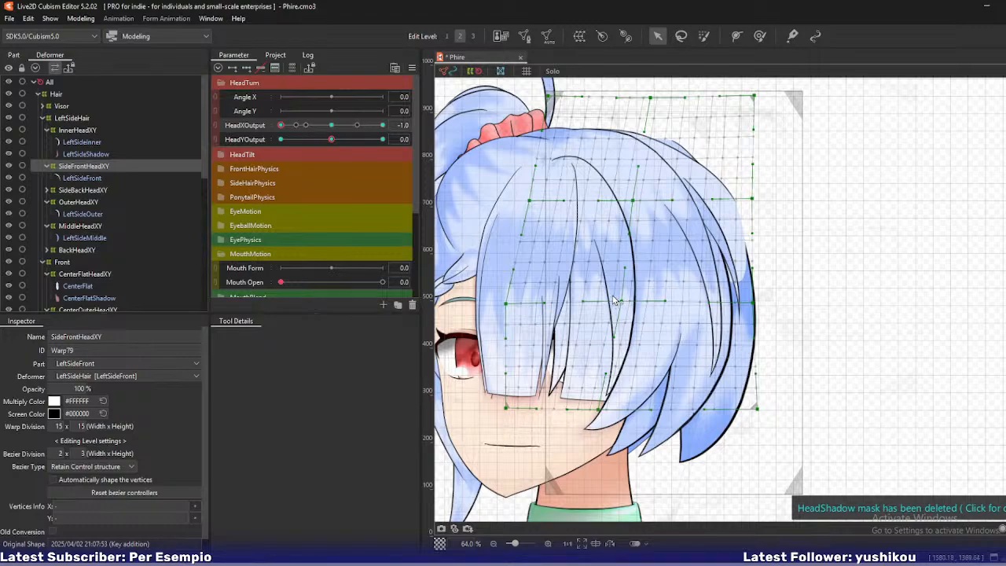
Shift SideFrontHeadXY's top-left corner, top centre, upper-row centre and right, and lower-row right points to the right.
drag(651, 98, 662, 101)
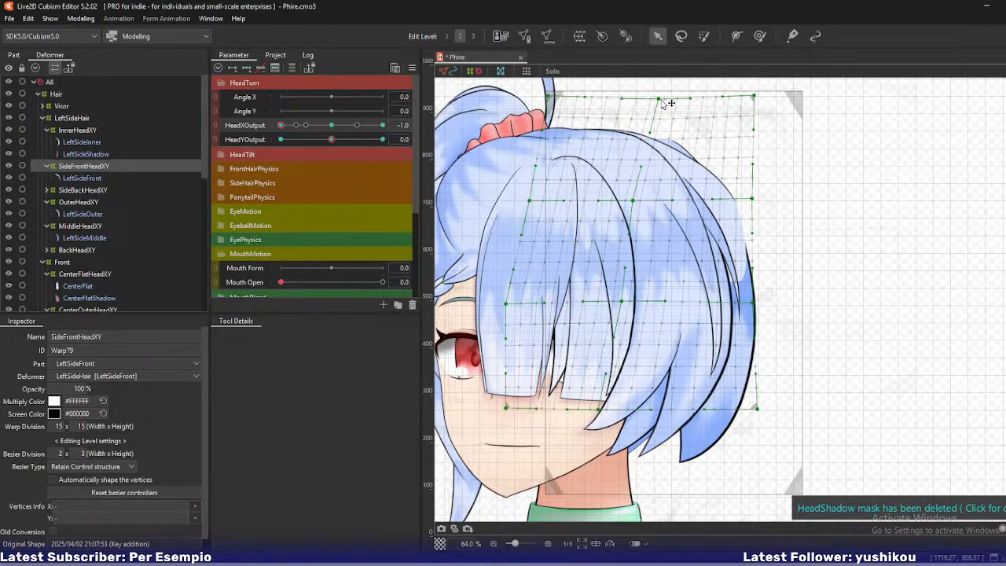
click(552, 158)
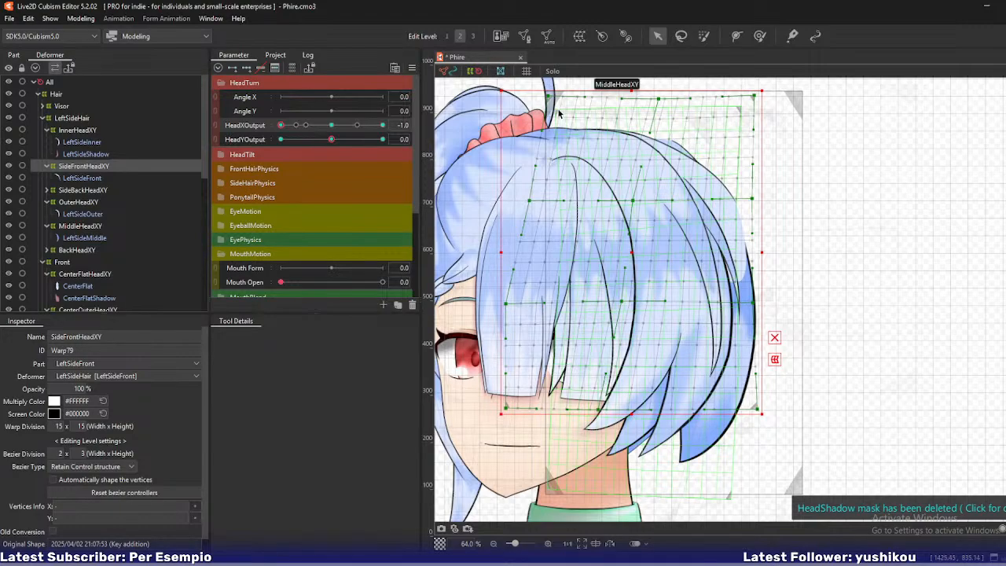
drag(549, 96, 565, 99)
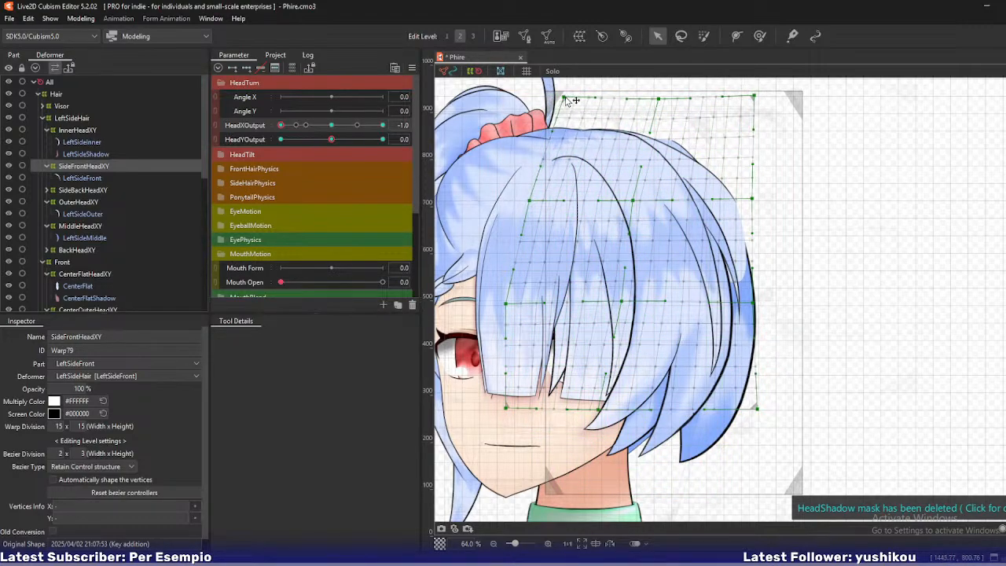
drag(659, 99, 663, 99)
drag(635, 201, 644, 200)
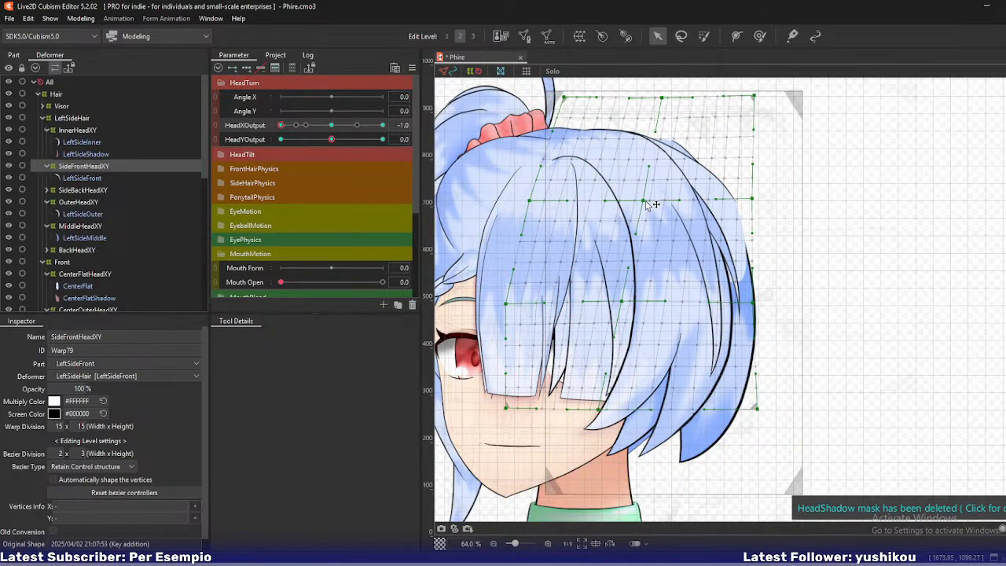
drag(753, 200, 763, 200)
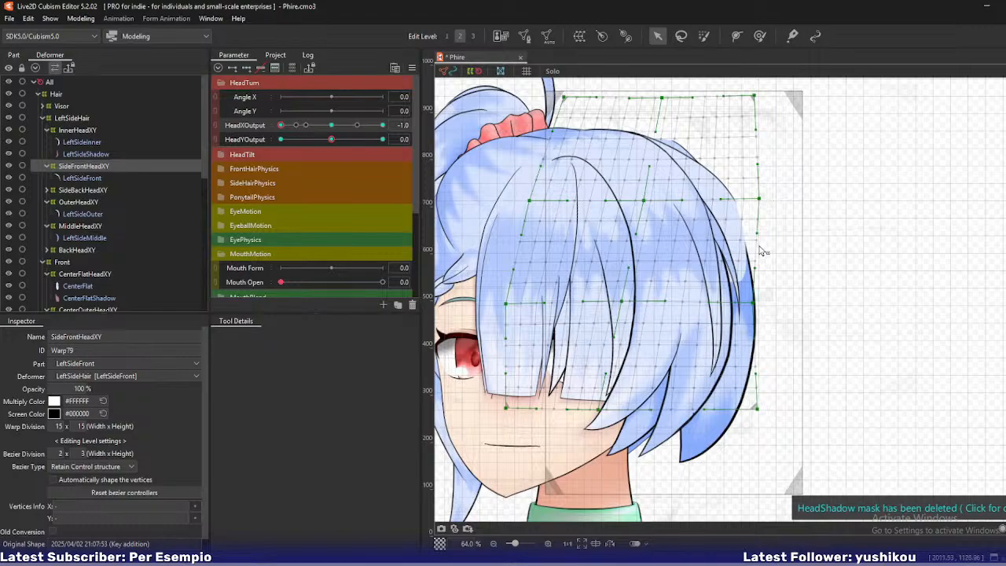
drag(756, 302, 760, 302)
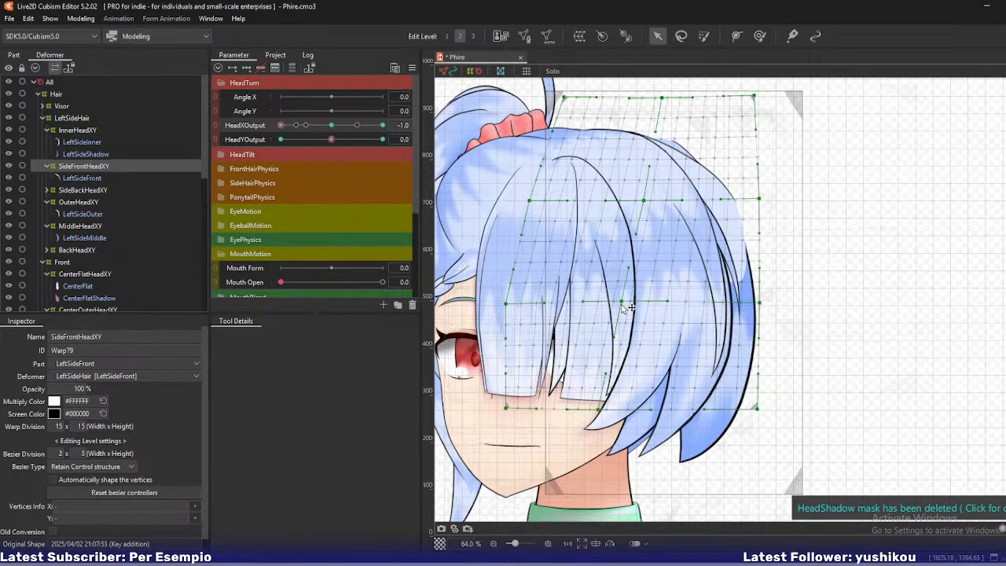
Fine-tune SideFrontHeadXY's lower-row and upper-row centre points and check the HeadXOutput turn.
drag(622, 301, 624, 300)
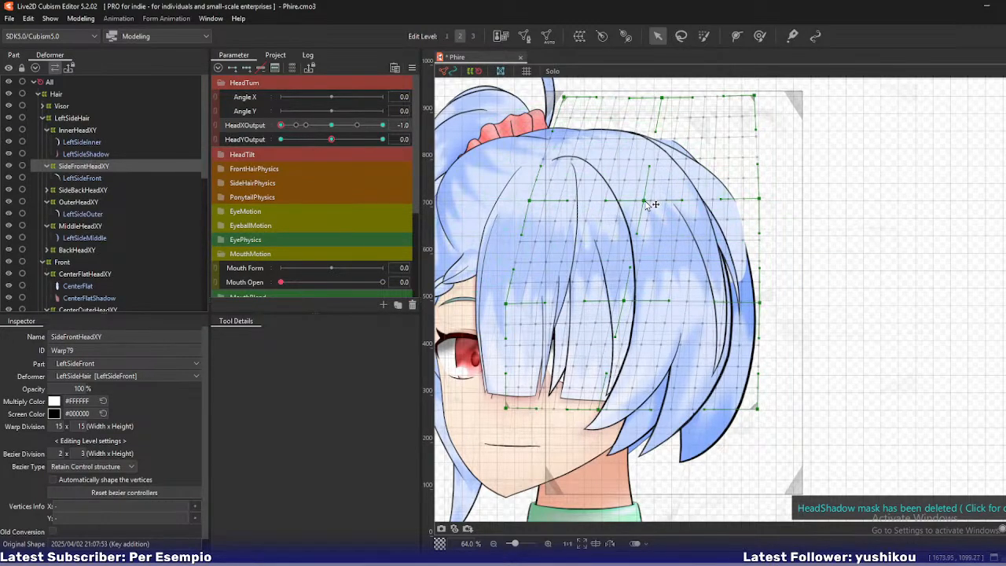
drag(644, 200, 646, 200)
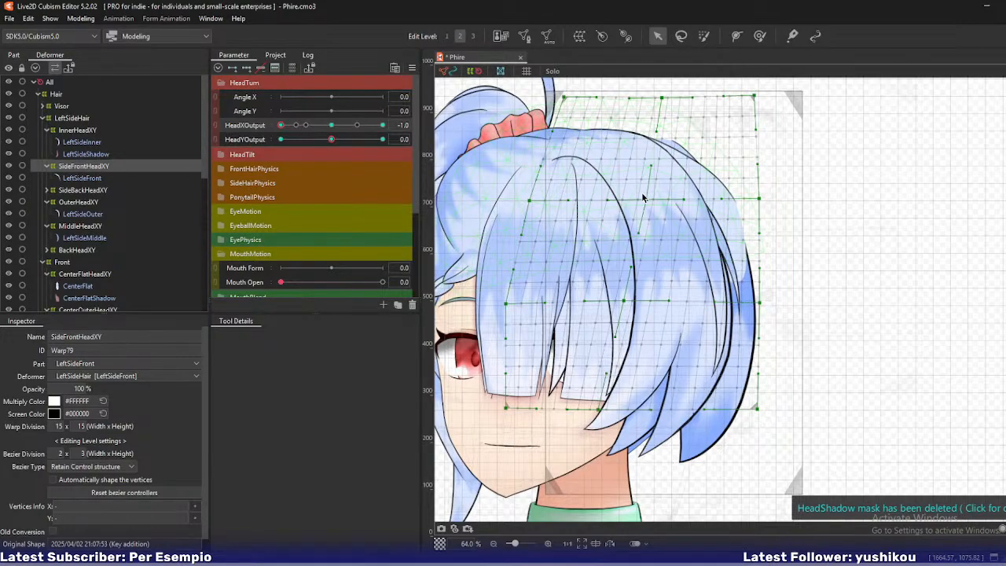
drag(645, 200, 643, 201)
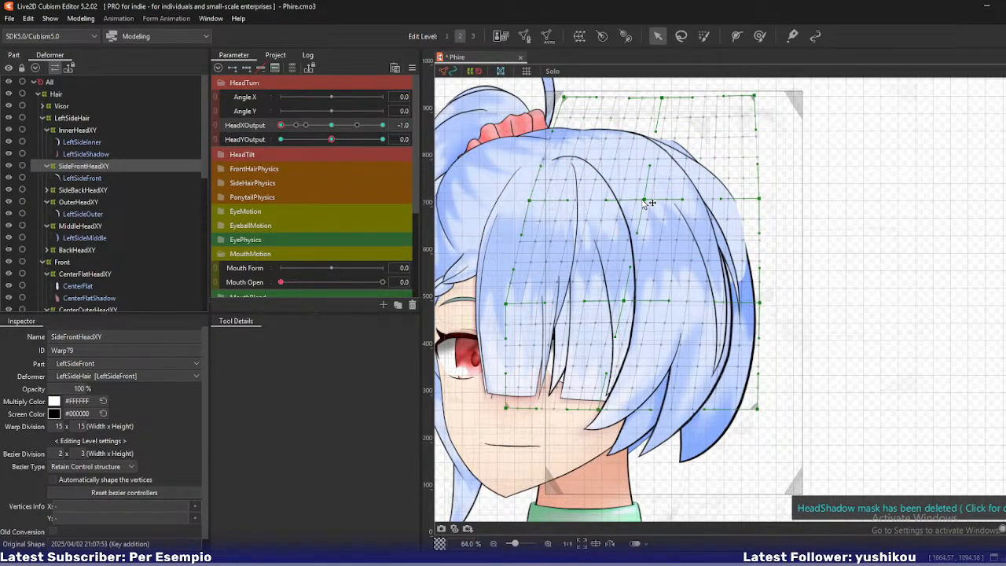
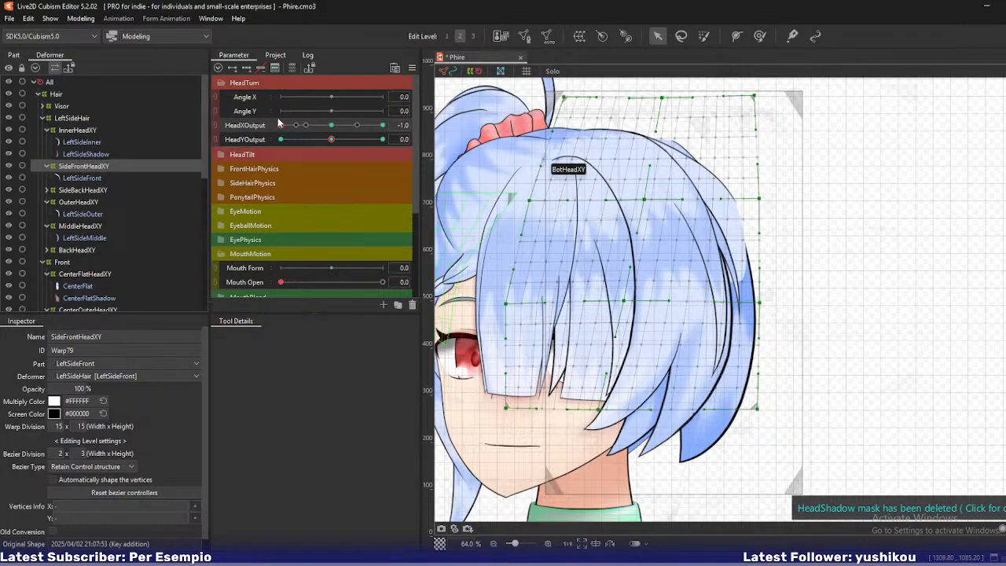
drag(279, 124, 247, 137)
Move SideBackHeadXY's top centre point right, isolate its LeftSideBack strand in Solo view with the deformer selected, and check the turn.
click(82, 190)
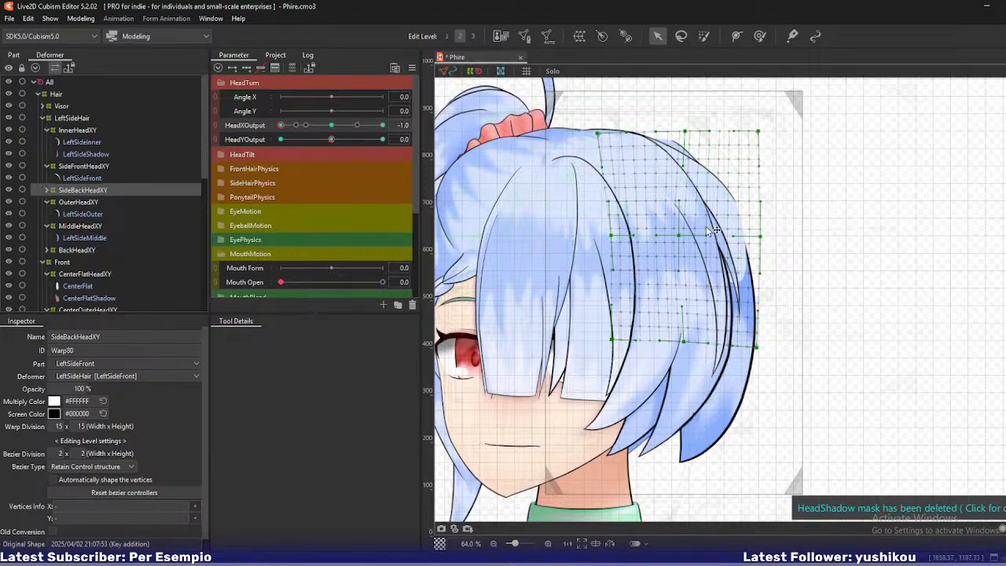
drag(687, 133, 699, 136)
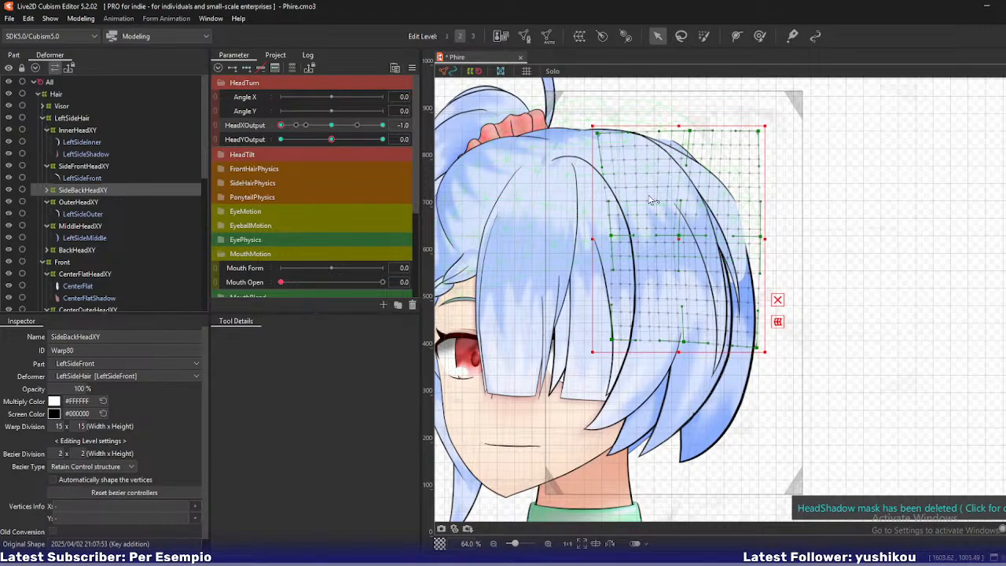
click(46, 191)
ctrl+click(65, 203)
key(s)
click(80, 193)
mouse_move(282, 126)
mouse_down()
mouse_move(316, 129)
mouse_move(279, 129)
mouse_up()
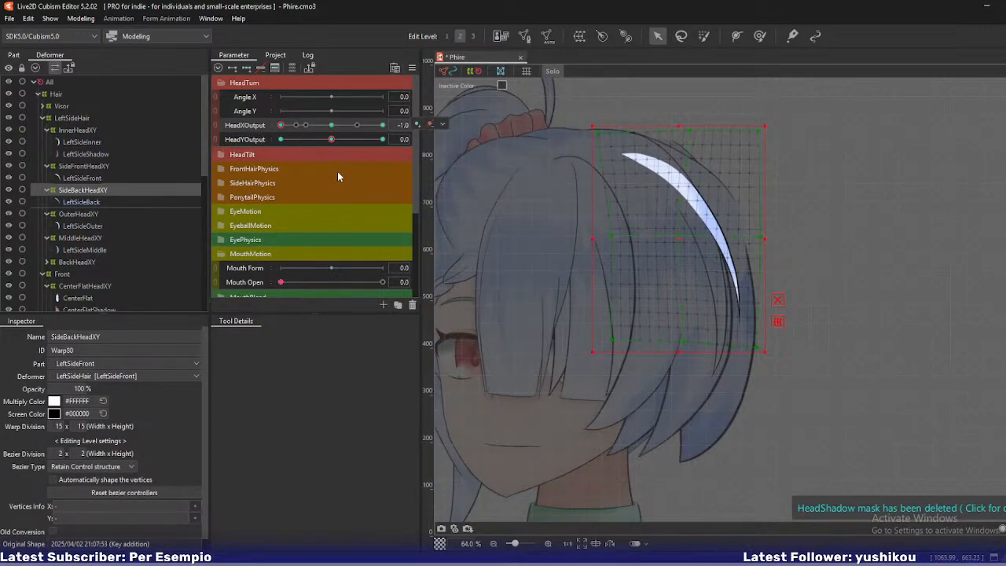
Move SideBackHeadXY's top corners right, fine-tune its top and middle centre points, and check the turn.
drag(688, 132, 692, 129)
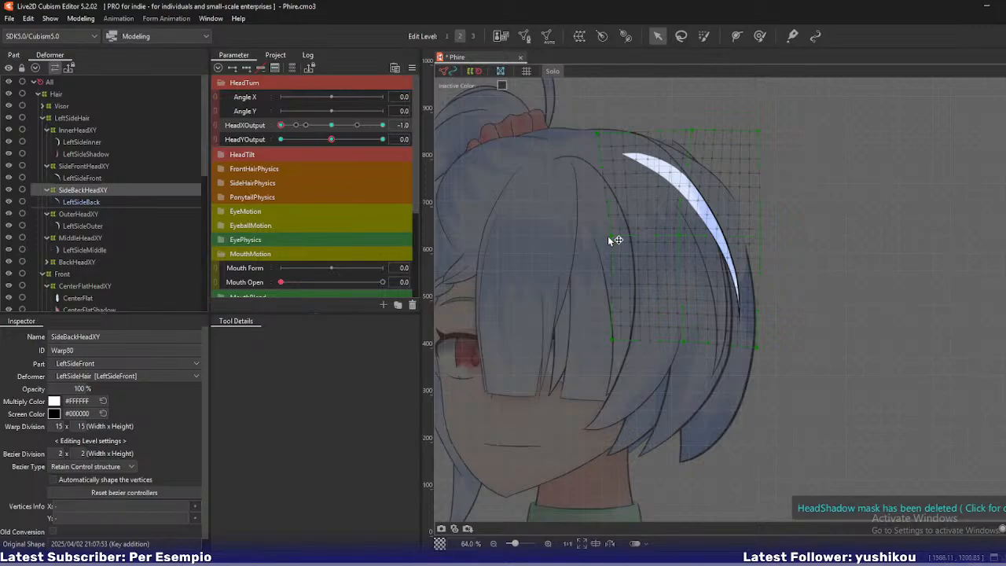
drag(600, 134, 606, 133)
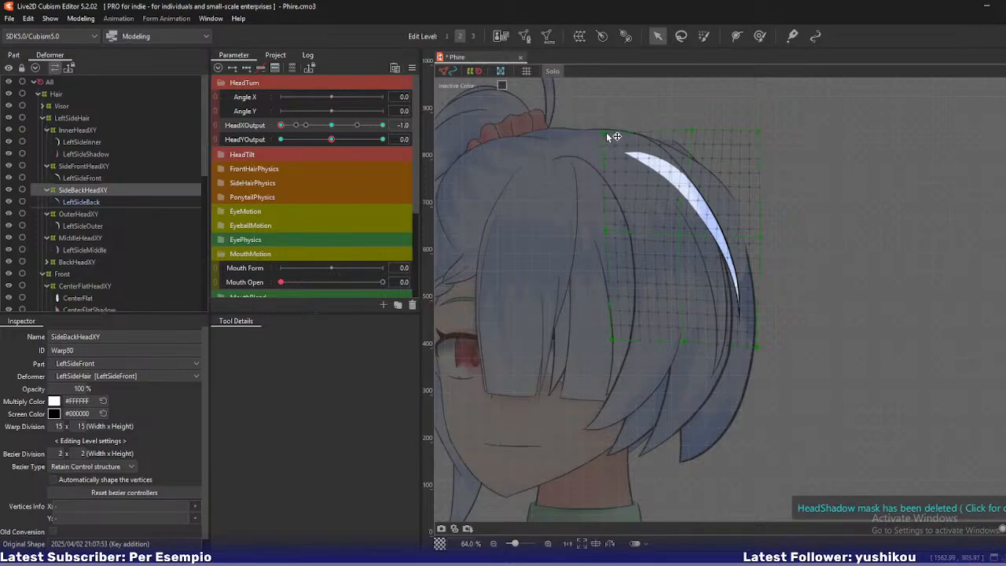
drag(689, 238, 684, 233)
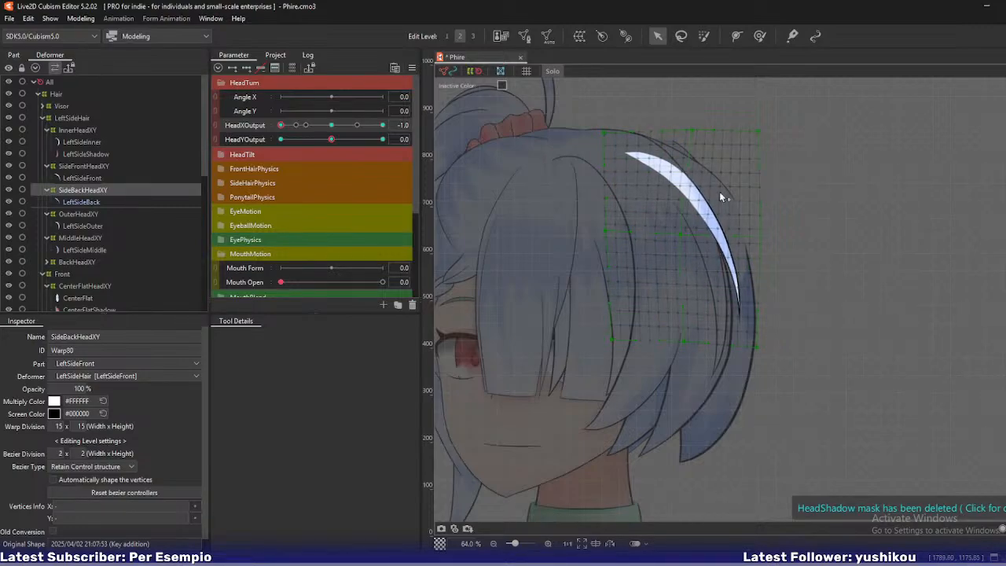
drag(759, 133, 769, 132)
drag(694, 130, 697, 130)
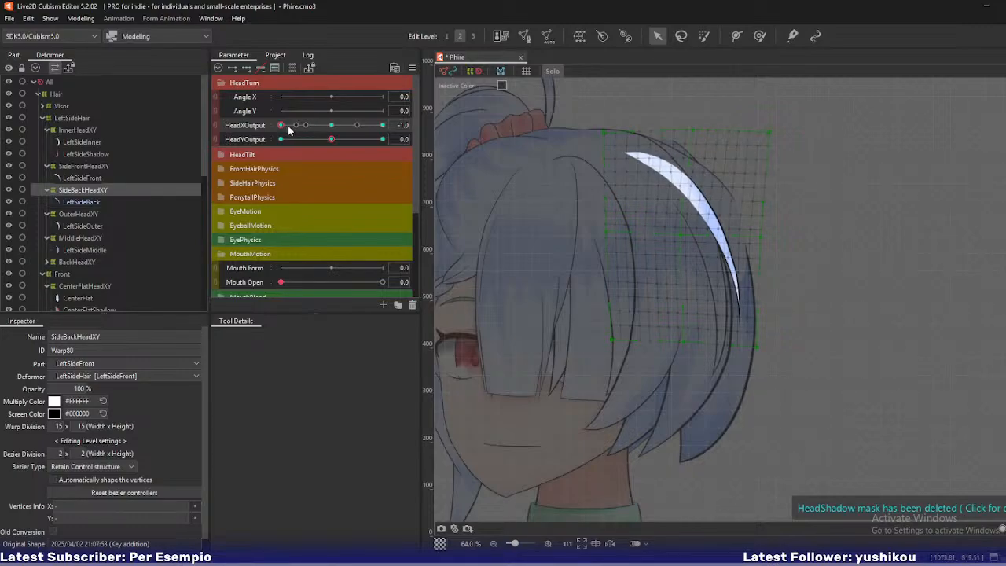
mouse_move(288, 128)
mouse_down()
mouse_move(332, 131)
mouse_move(278, 136)
mouse_up()
Move SideBackHeadXY's bottom centre point left and its middle-row and bottom-row right points right, and check the turn outside Solo view.
drag(684, 341, 670, 340)
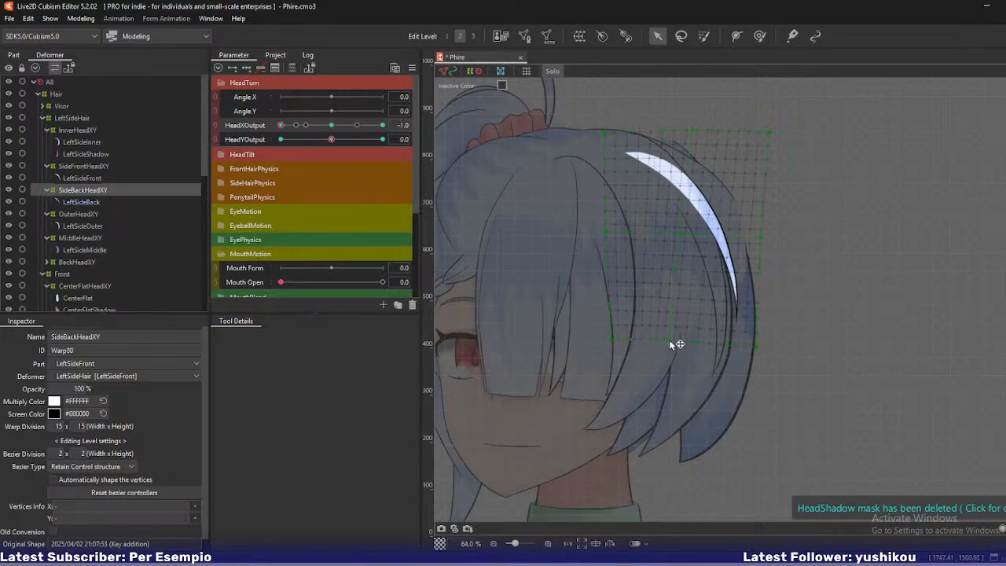
drag(760, 237, 766, 236)
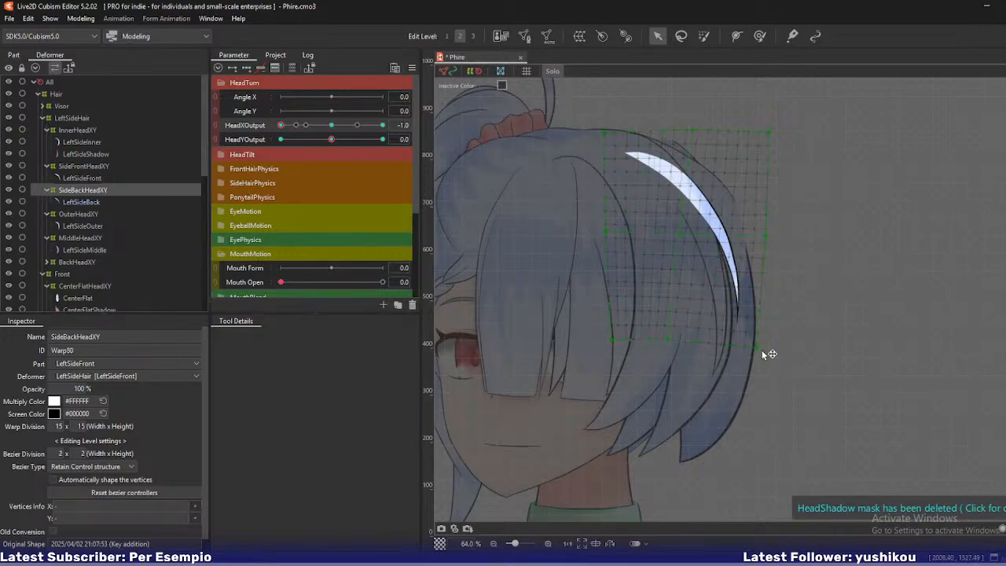
drag(762, 349, 766, 350)
drag(768, 238, 771, 238)
drag(765, 346, 763, 346)
click(553, 70)
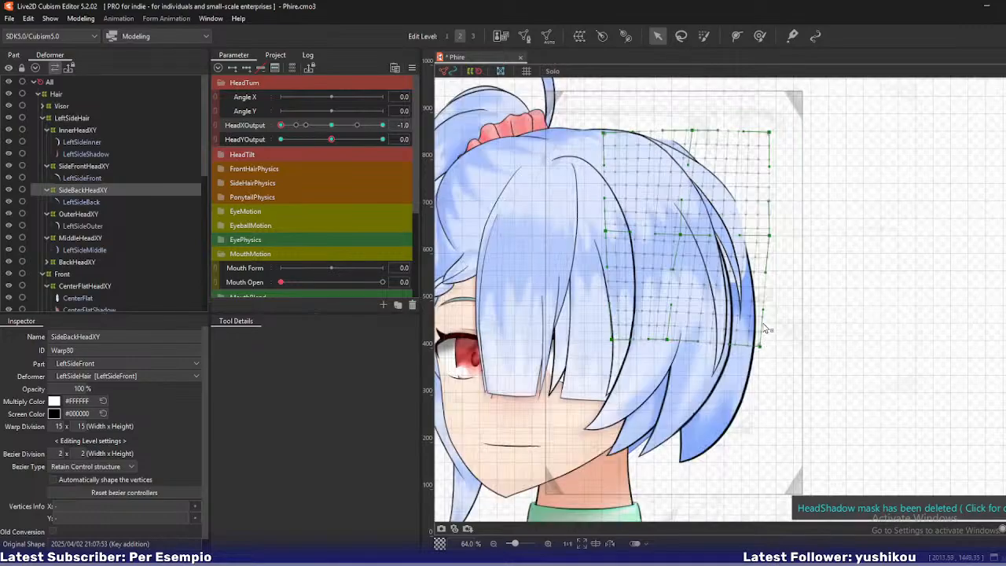
drag(282, 125, 254, 128)
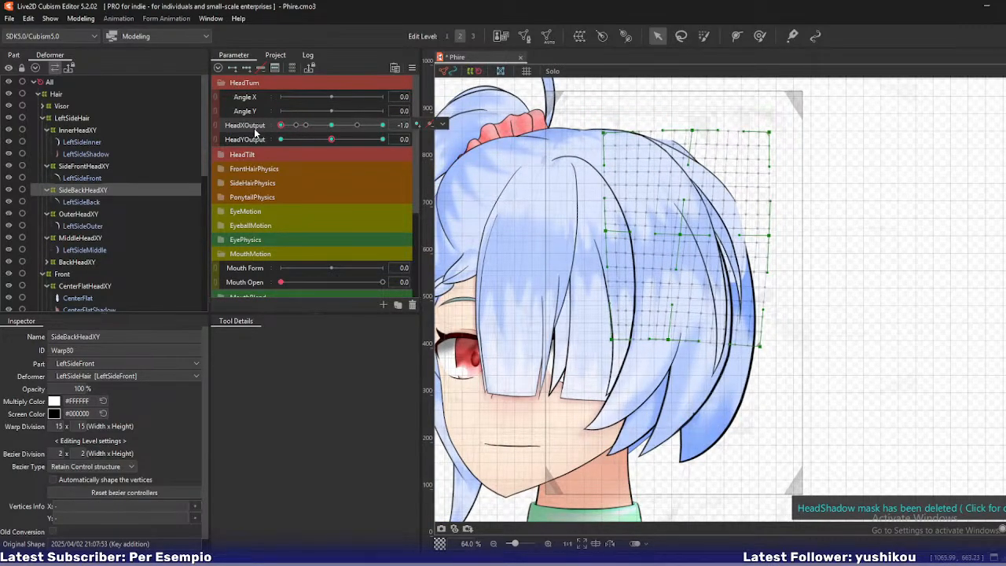
Inspect the OuterHeadXY deformer's LeftSideOuter strand through the HeadXOutput turn, in Solo view and with all the hair shown.
click(78, 217)
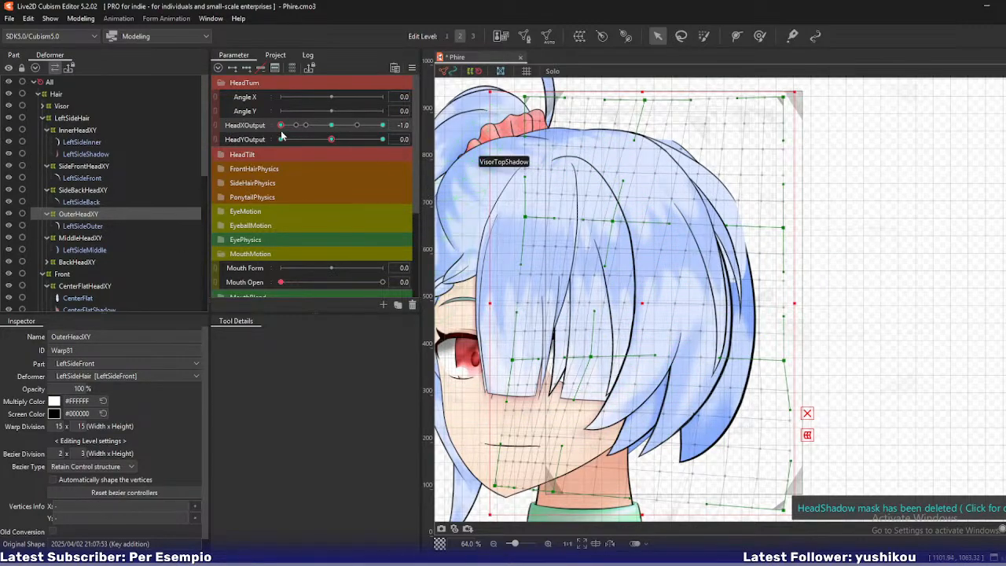
drag(281, 130, 260, 140)
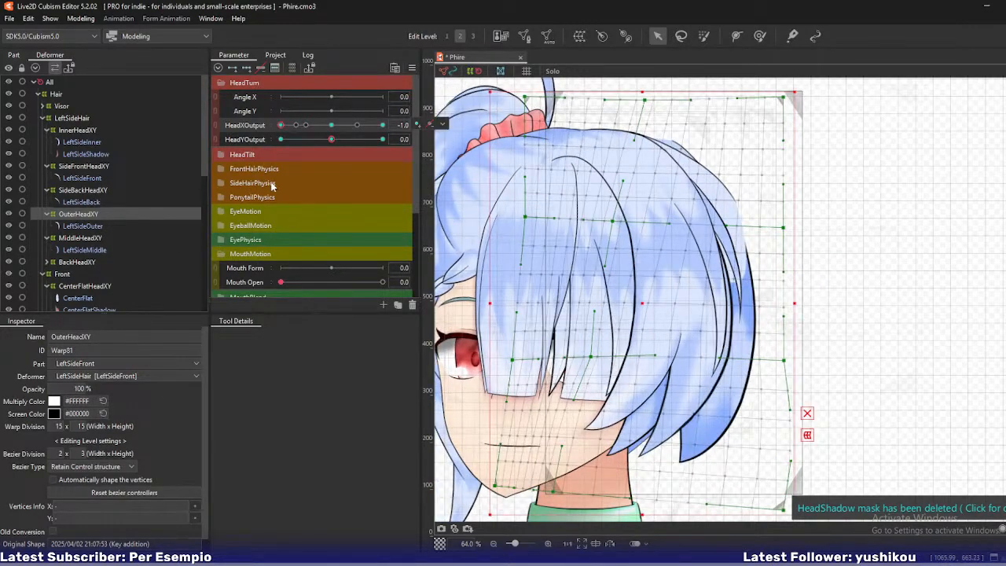
ctrl+click(79, 227)
key(s)
click(82, 216)
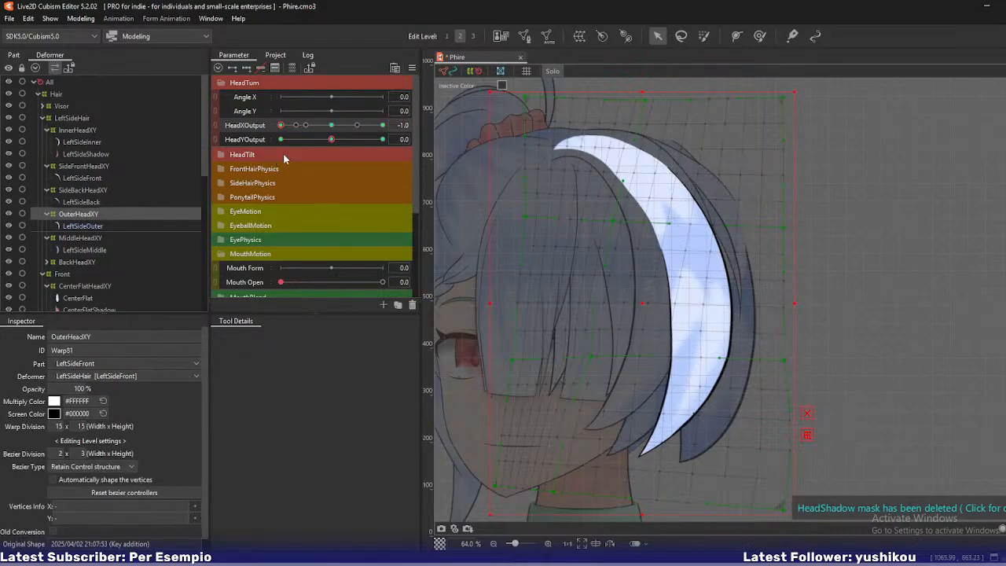
drag(296, 128, 255, 131)
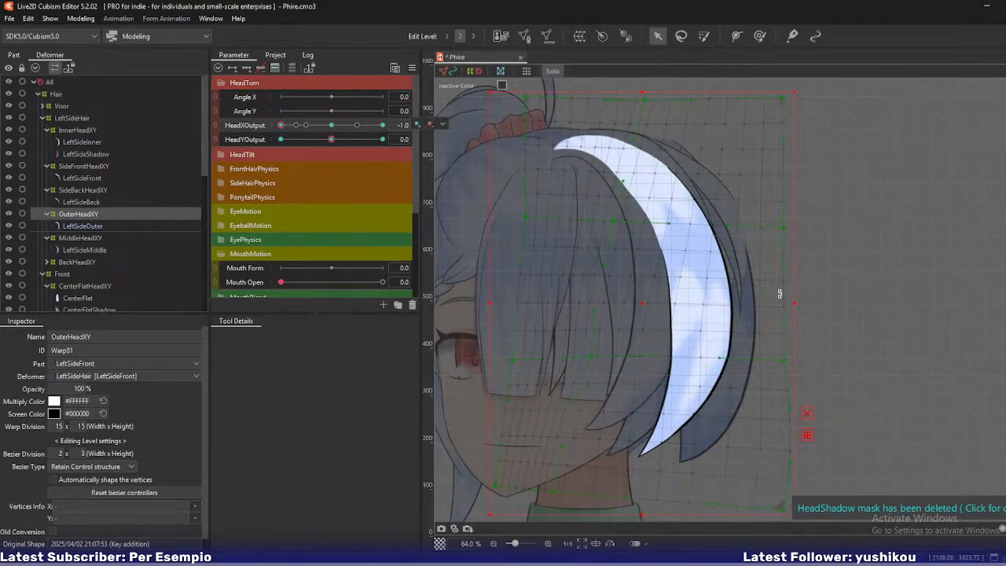
key(s)
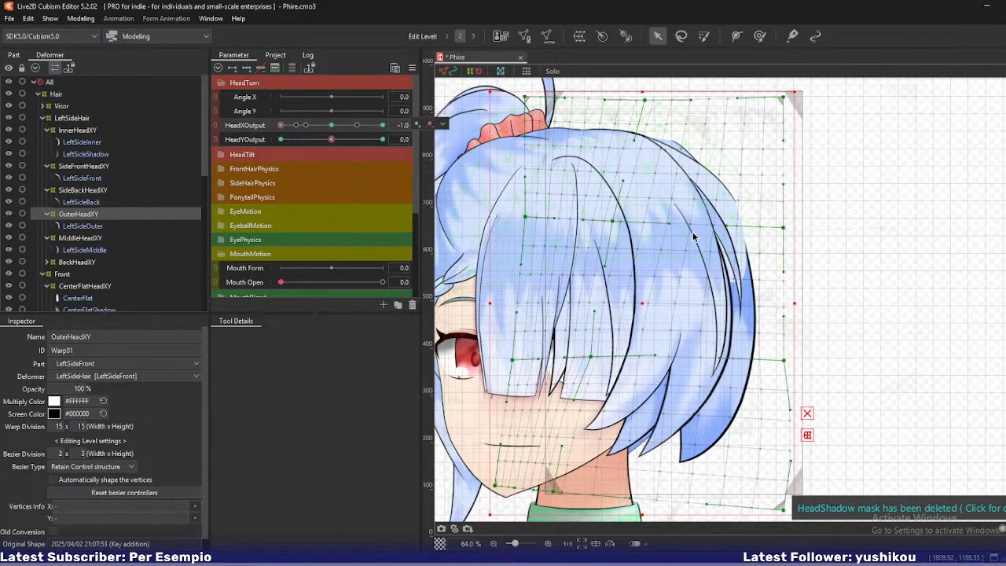
mouse_move(281, 127)
mouse_down()
mouse_move(299, 128)
mouse_move(269, 129)
mouse_up()
mouse_move(281, 125)
mouse_down()
mouse_move(295, 130)
mouse_move(280, 131)
mouse_up()
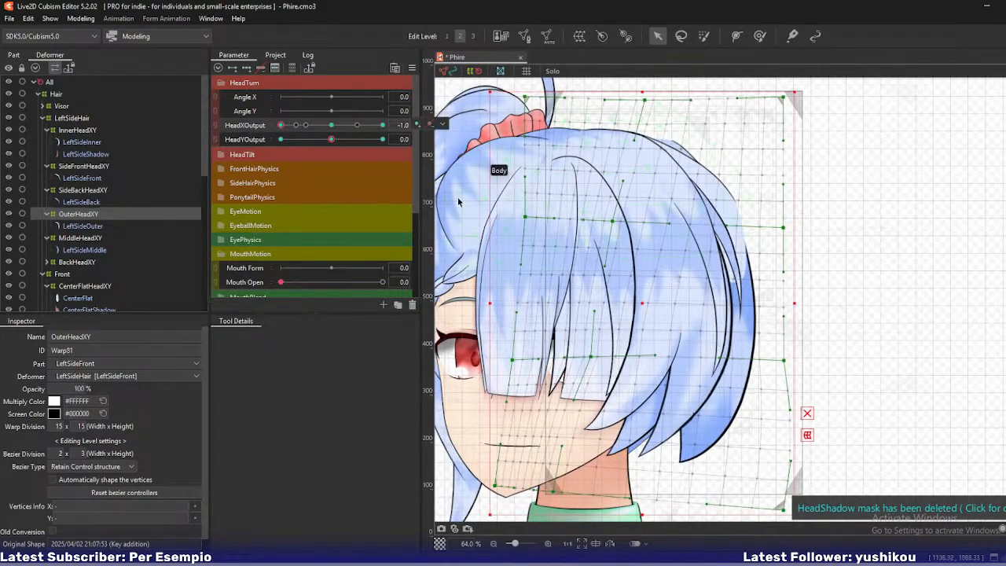
Find the CenterFlat hair piece, select its CenterFlatHeadXY deformer and move the lower-middle row's centre point slightly right.
right_click(480, 284)
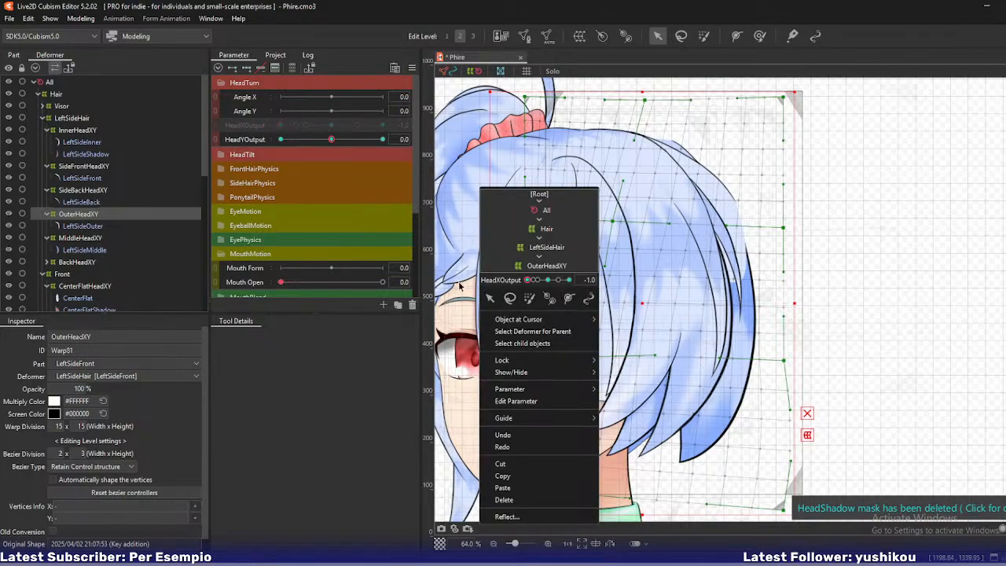
click(468, 236)
right_click(503, 268)
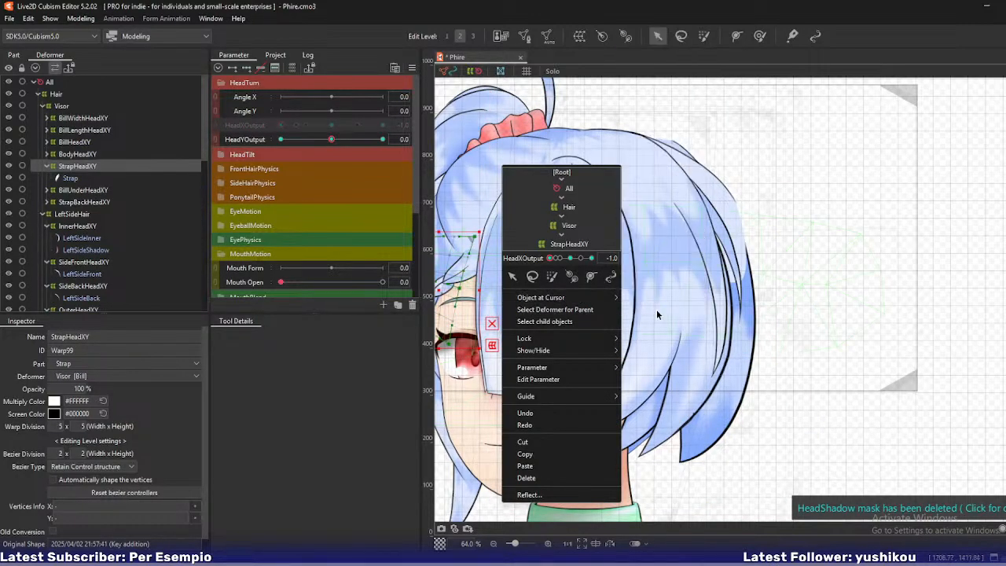
mouse_move(582, 297)
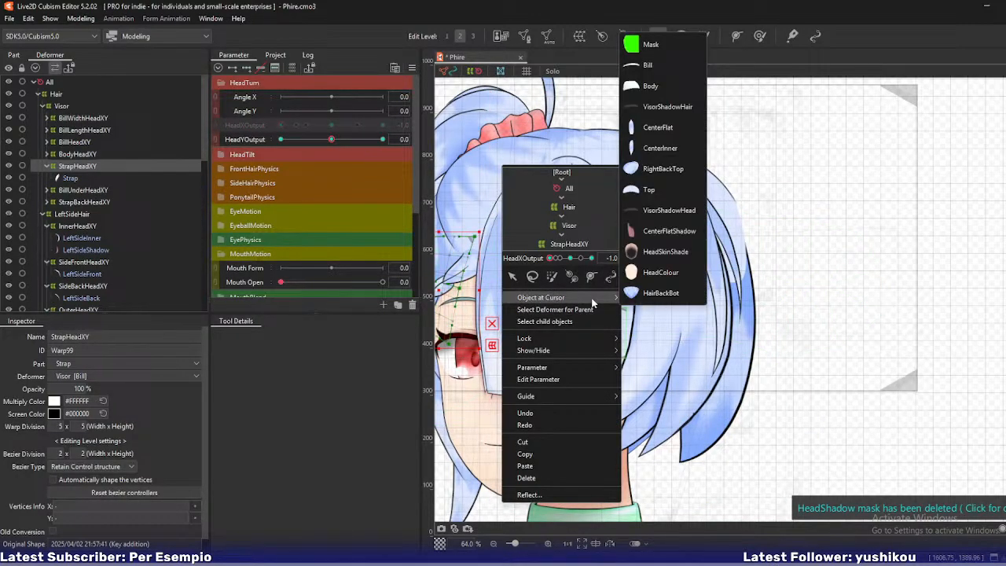
click(658, 127)
click(74, 294)
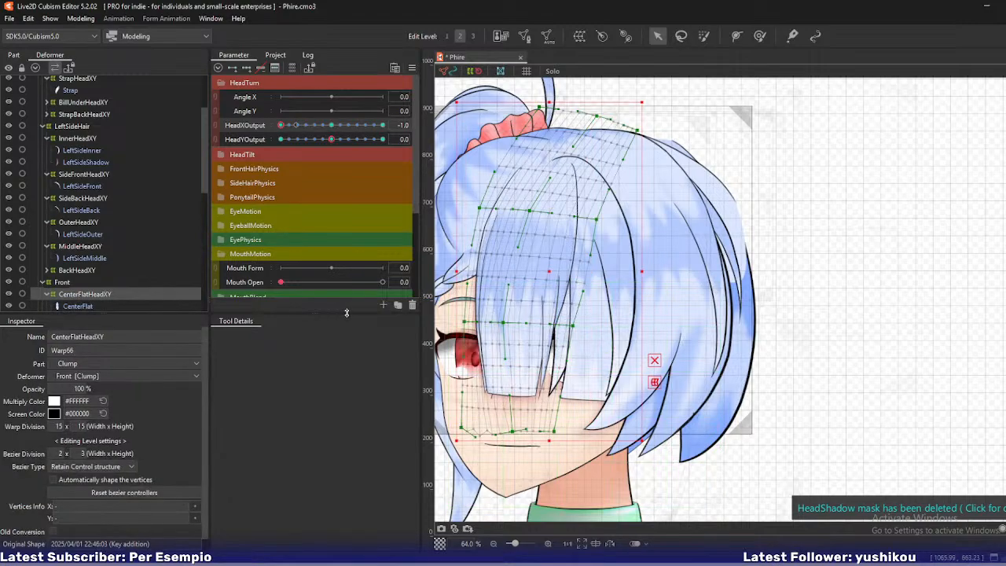
drag(504, 324, 510, 324)
key(ctrl+a)
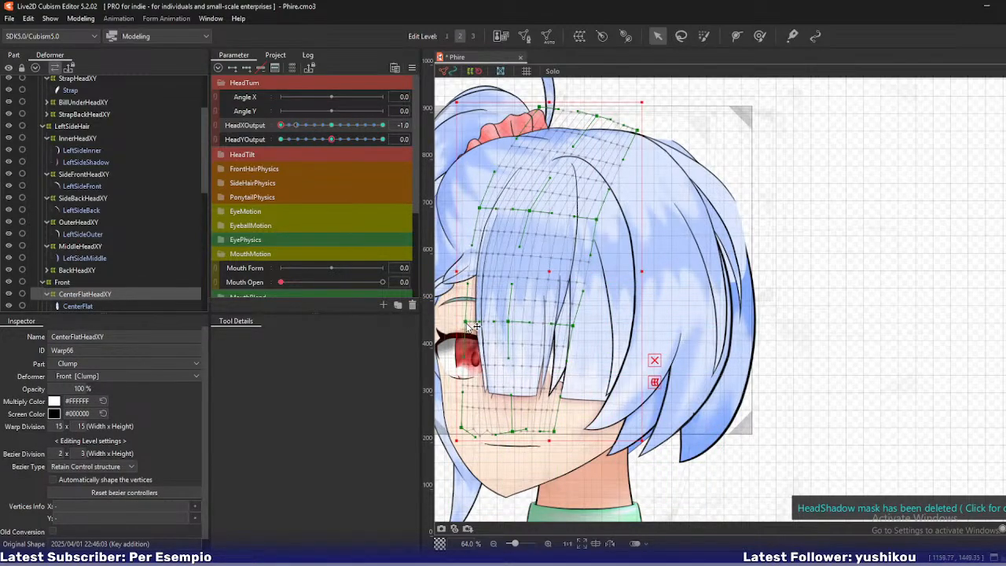
Straighten CenterFlatHeadXY's jagged bottom edge at edit level 1 by aligning its left-hand vertices, and return to edit level 2.
scroll(488, 438, up, 3)
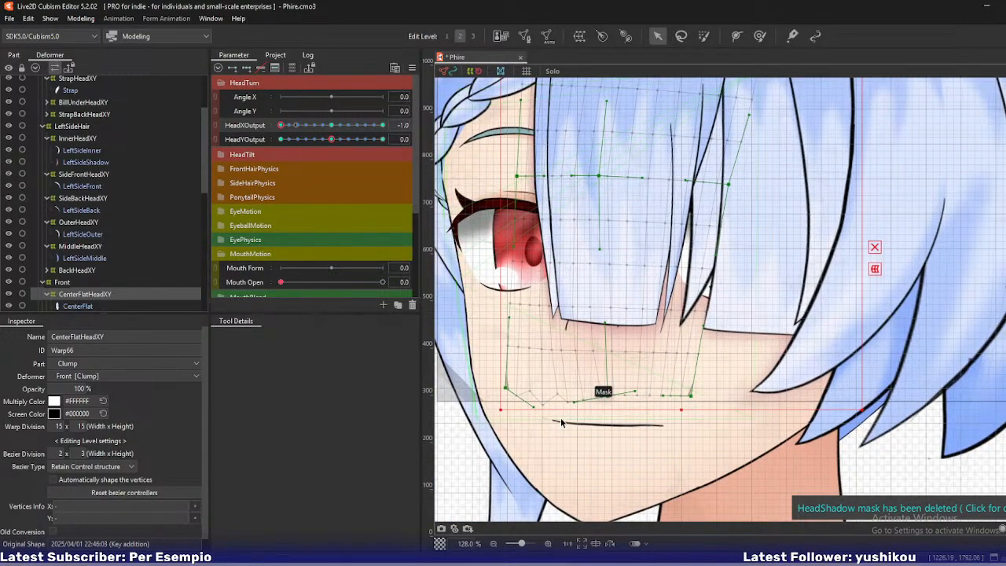
scroll(562, 422, up, 2)
key(1)
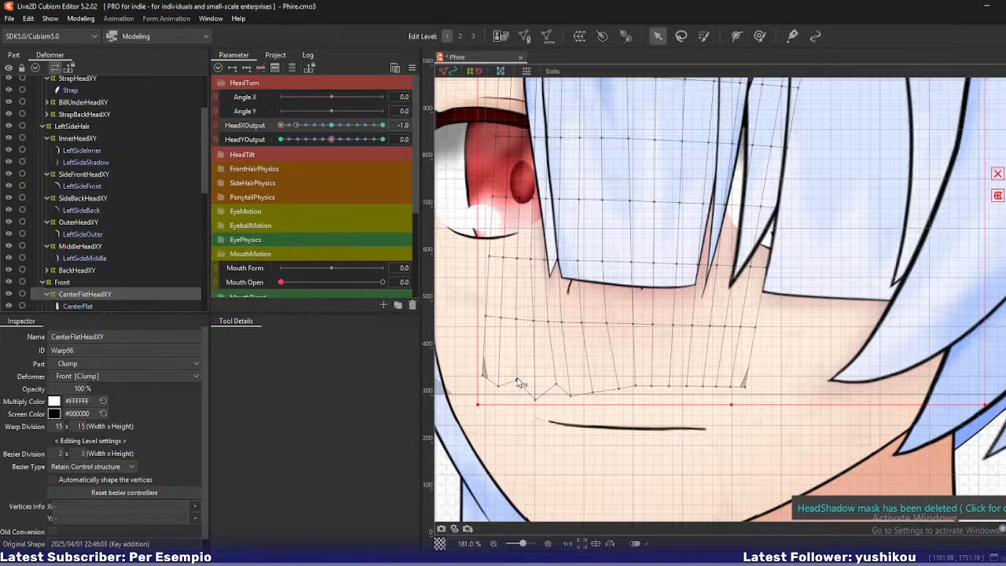
click(535, 398)
drag(535, 398, 557, 386)
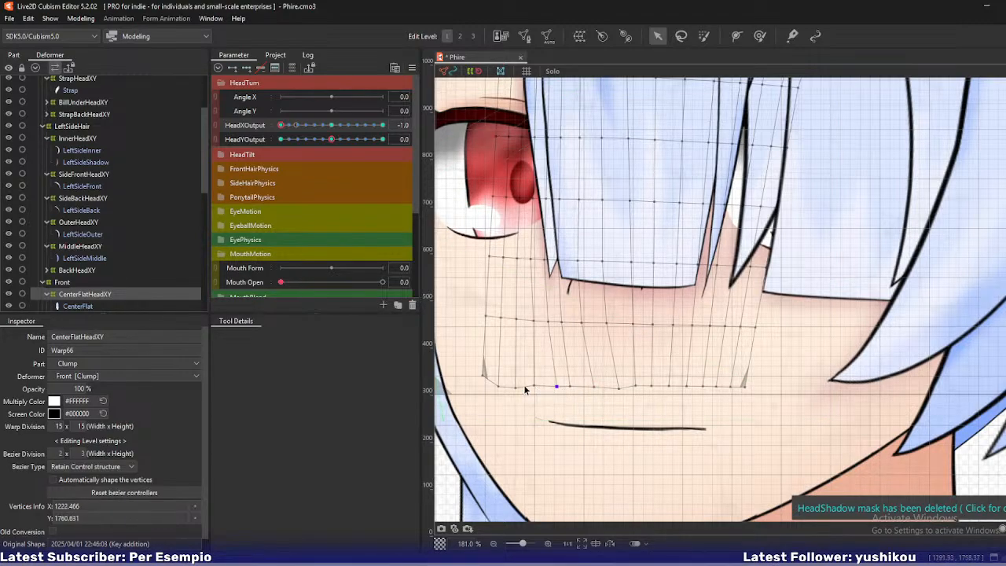
click(484, 379)
drag(484, 379, 483, 382)
key(s)
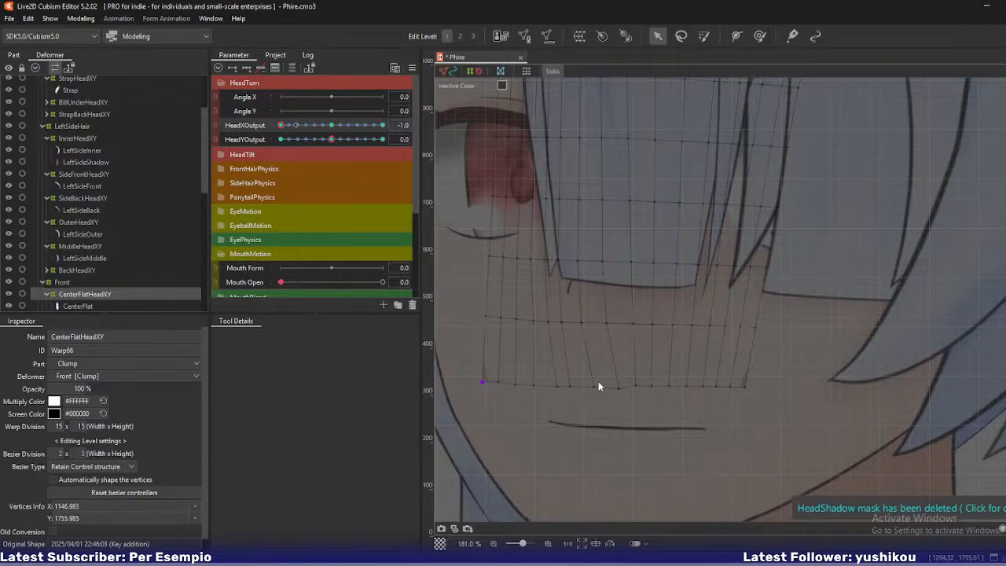
key(s)
click(74, 295)
scroll(571, 338, down, 5)
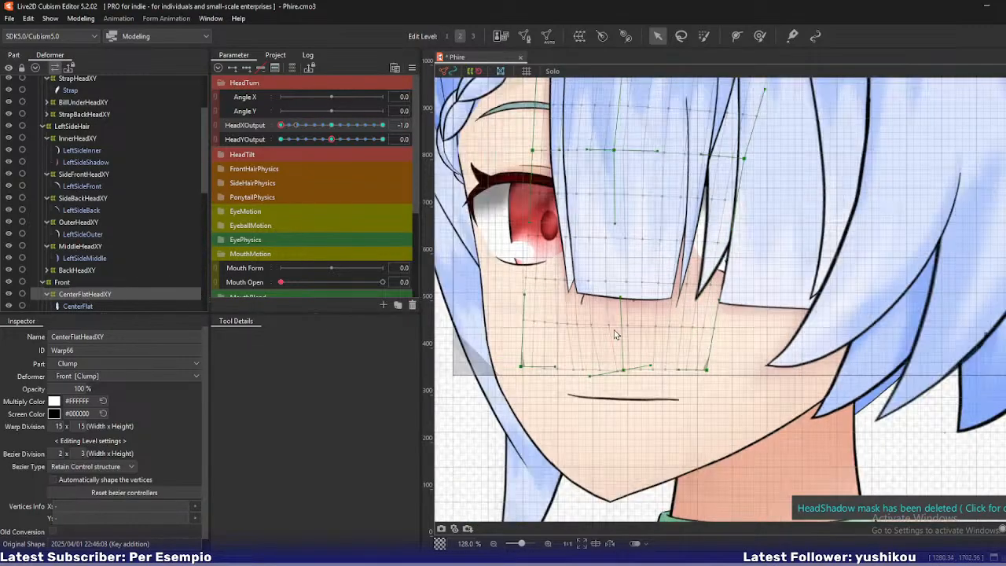
Move CenterFlatHeadXY's bottom centre point slightly left and check the turn between HeadXOutput -0.7 and -1.0.
scroll(572, 338, down, 2)
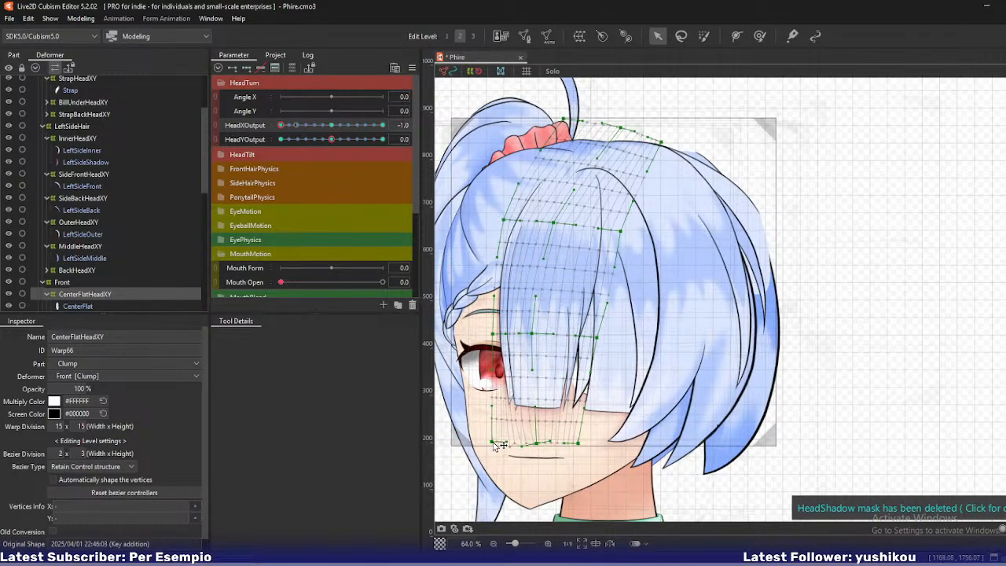
drag(493, 446, 532, 446)
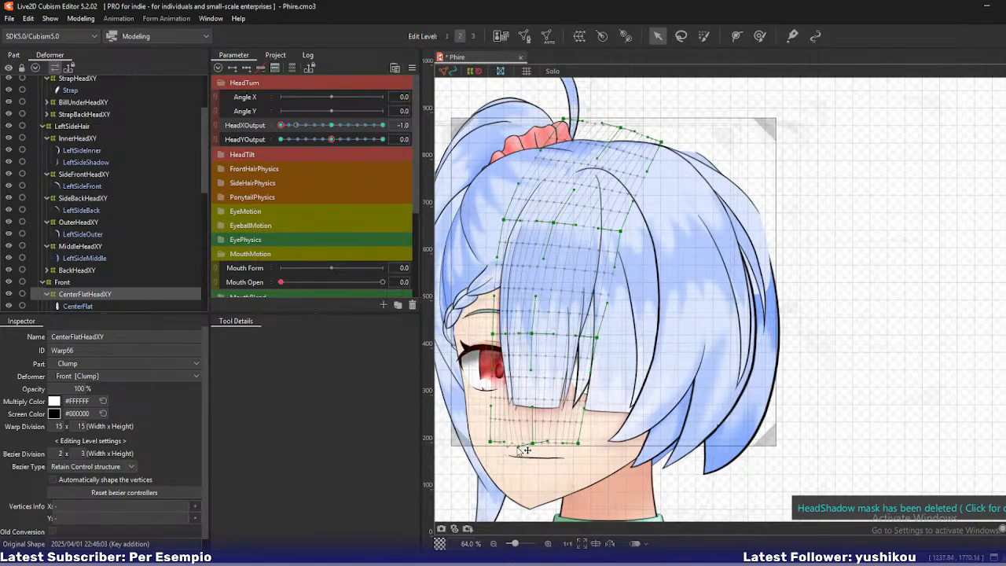
scroll(521, 450, up, 2)
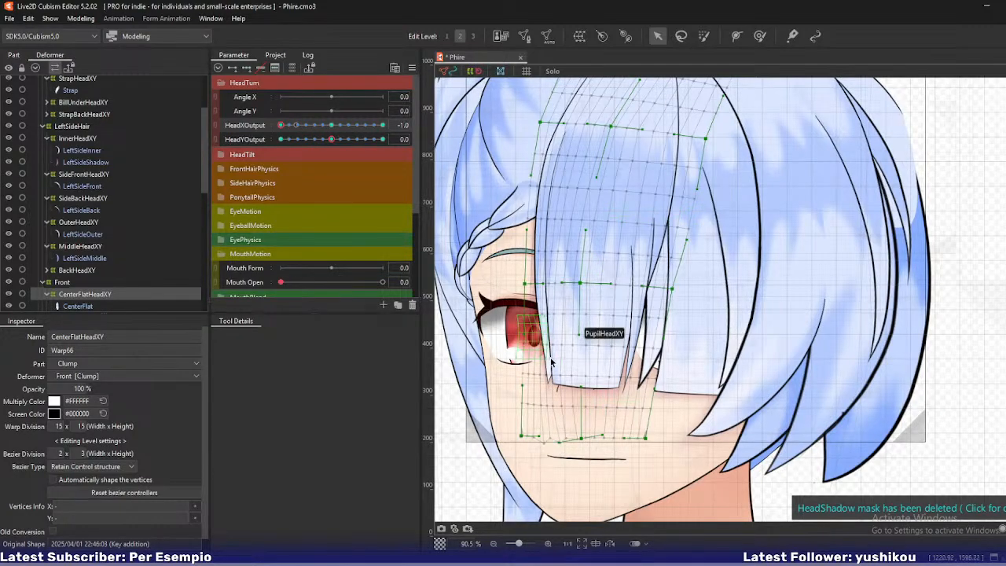
drag(590, 358, 534, 413)
click(296, 127)
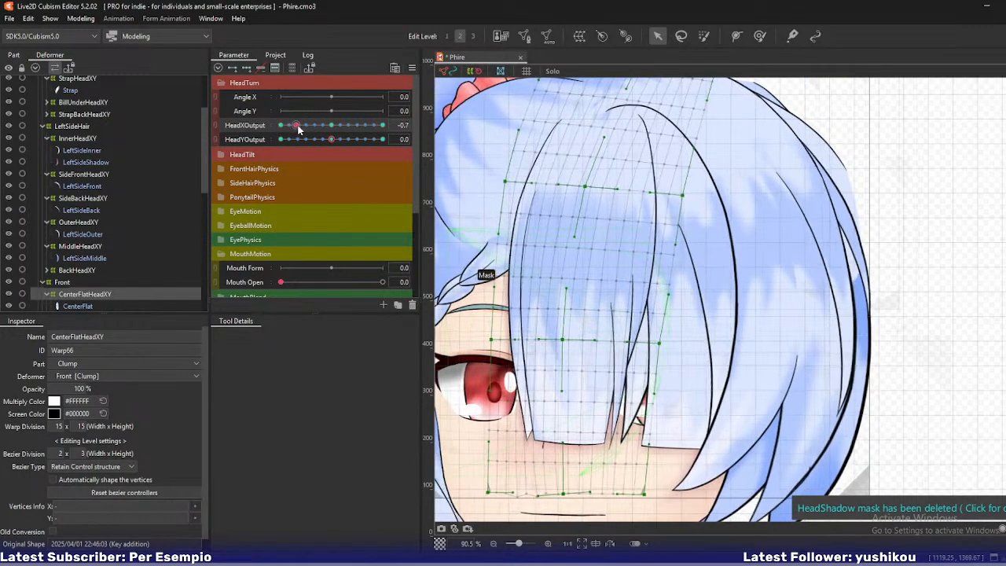
drag(298, 128, 275, 142)
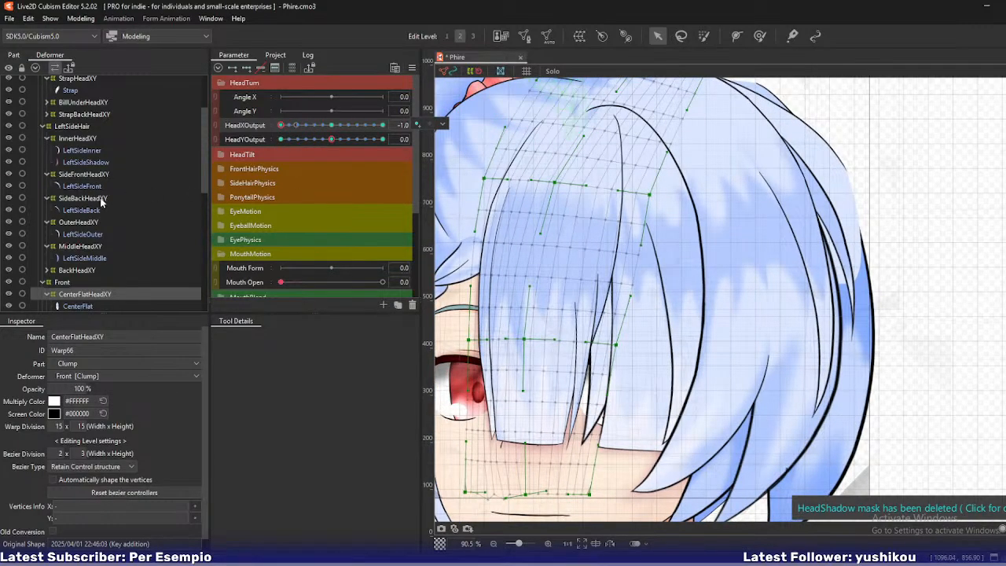
Select CenterOuterHeadXY, move its lower-middle row's right point slightly right, and check the HeadXOutput turn.
scroll(109, 205, down, 3)
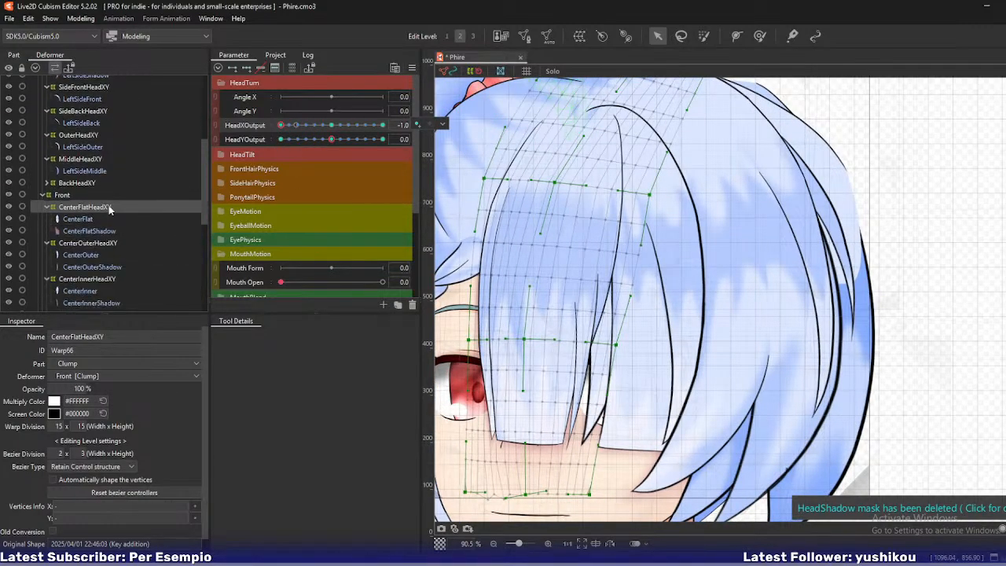
click(111, 245)
scroll(566, 346, down, 3)
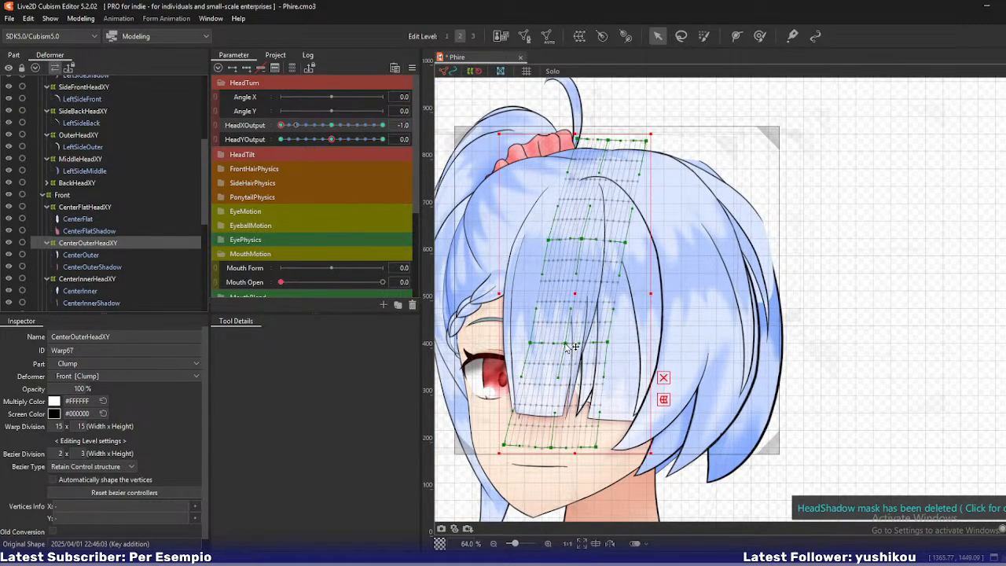
drag(607, 346, 611, 346)
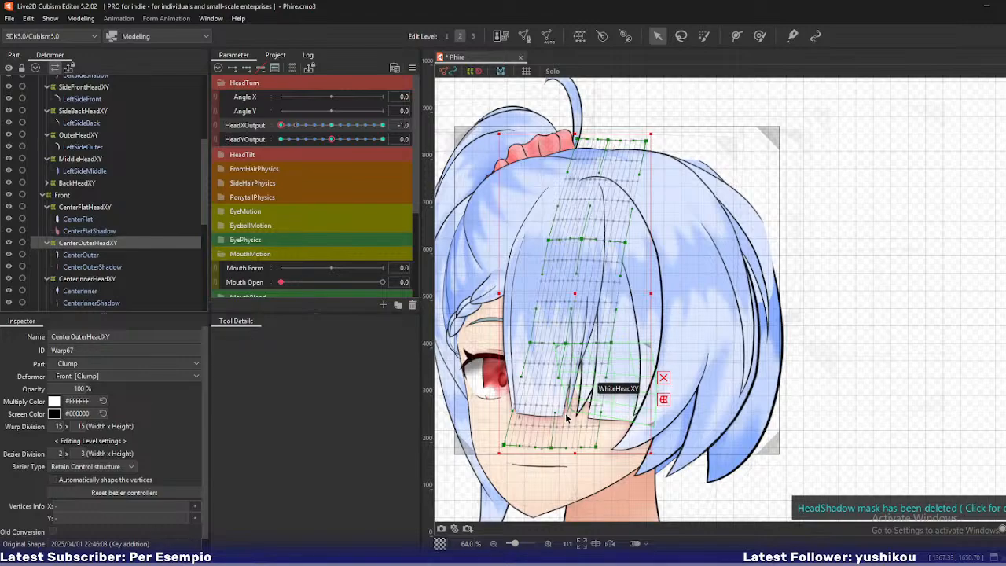
click(573, 346)
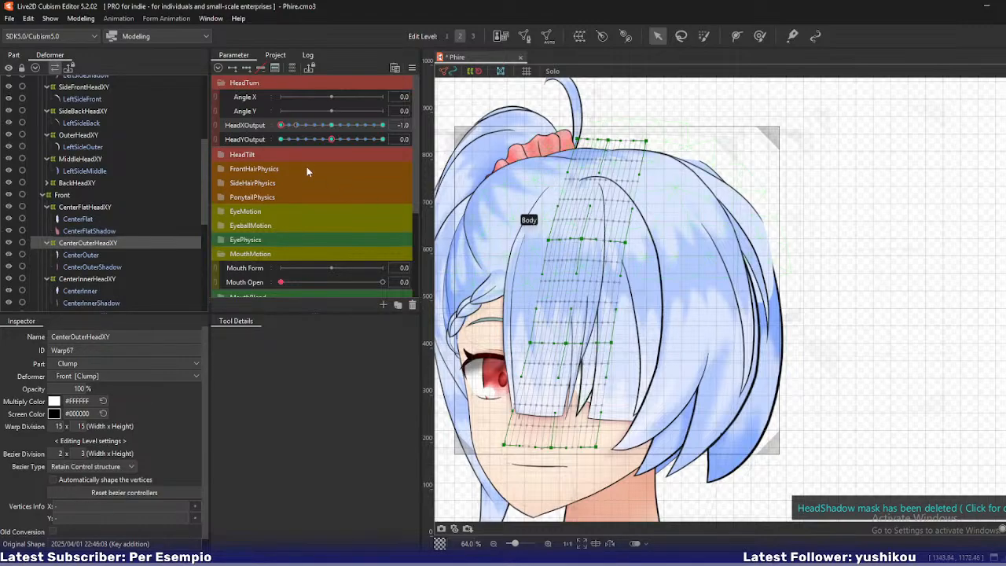
drag(293, 130, 277, 138)
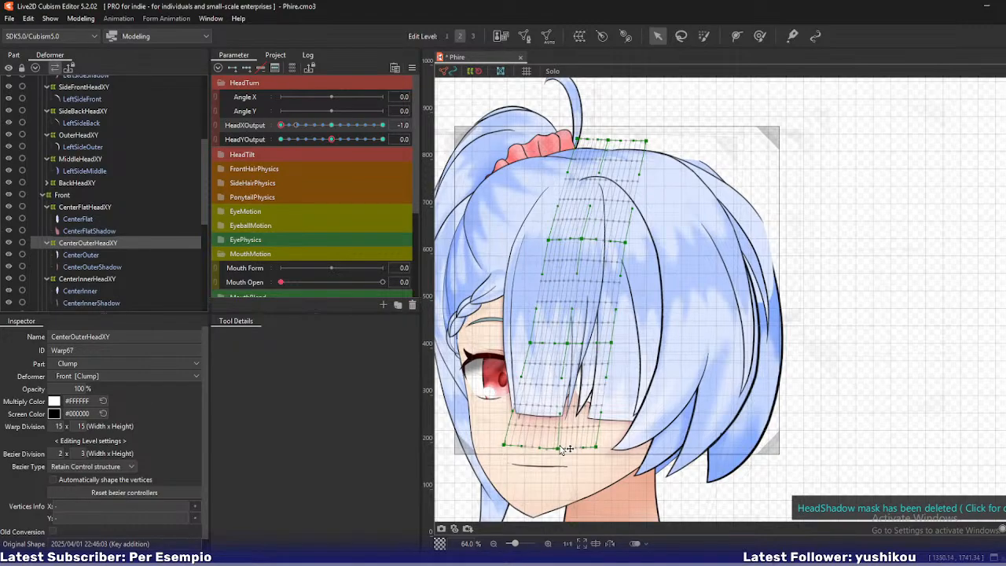
Move CenterOuterHeadXY's bottom corners and right-hand middle points right, fine-tune its upper-middle centre point, and check the turn.
drag(612, 343, 614, 344)
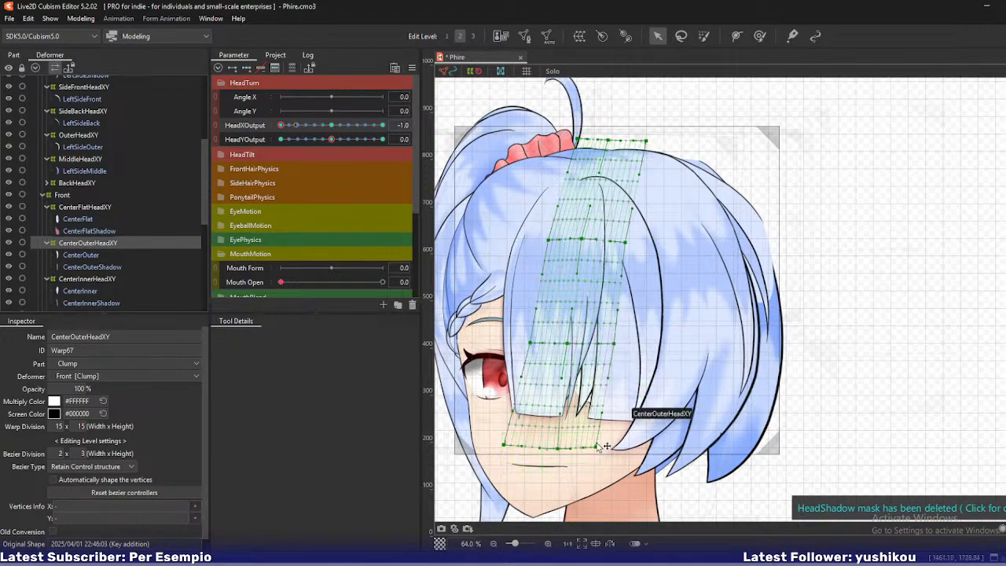
drag(596, 447, 604, 444)
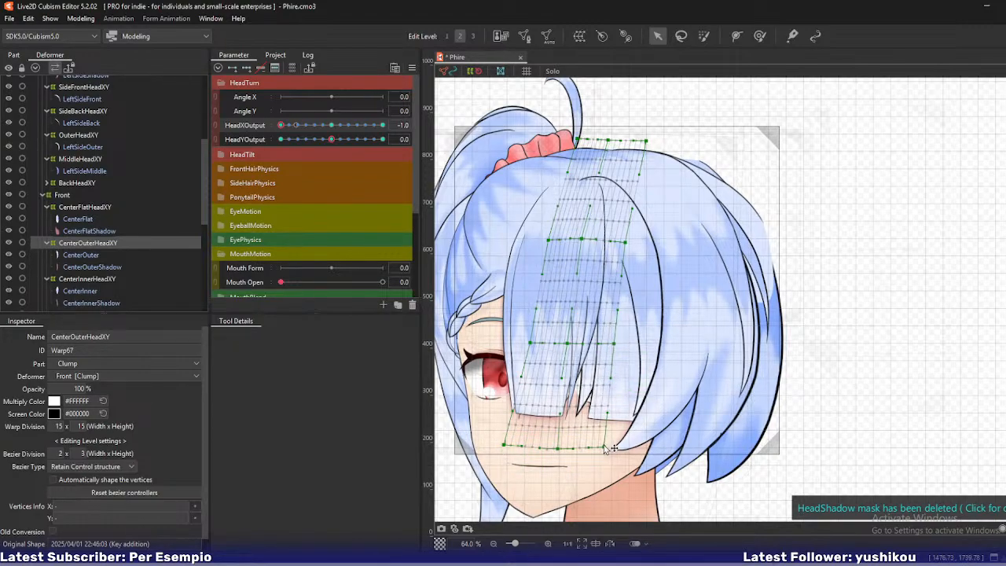
drag(625, 241, 581, 239)
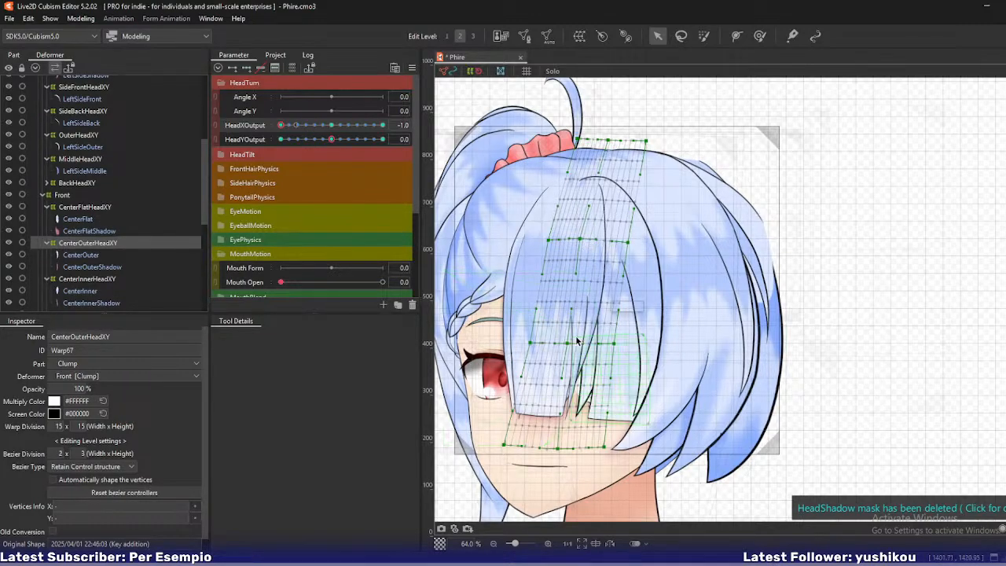
drag(504, 445, 518, 448)
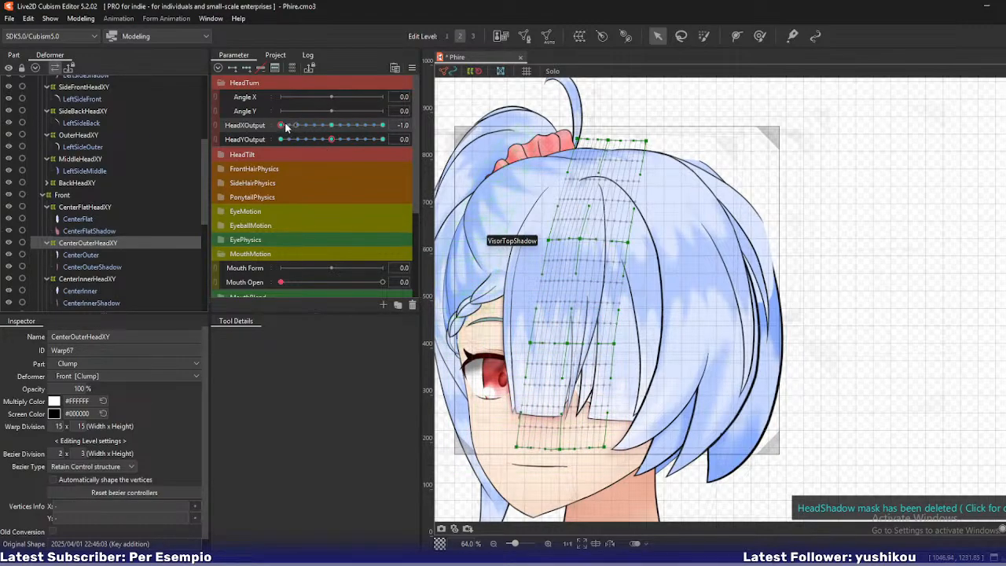
mouse_move(286, 127)
mouse_down()
mouse_move(299, 128)
mouse_move(281, 128)
mouse_up()
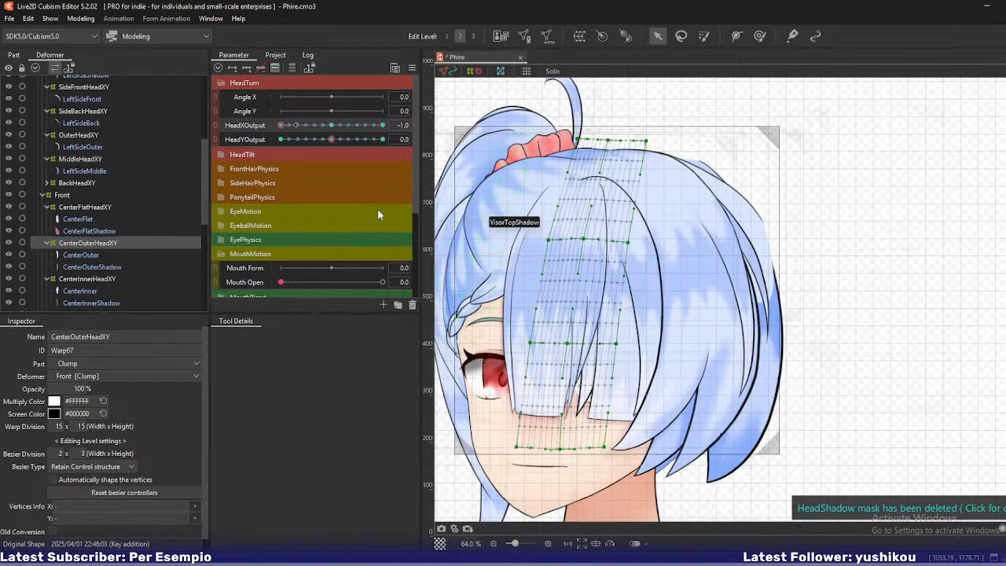
mouse_move(285, 126)
mouse_down()
mouse_move(300, 128)
mouse_move(280, 127)
mouse_up()
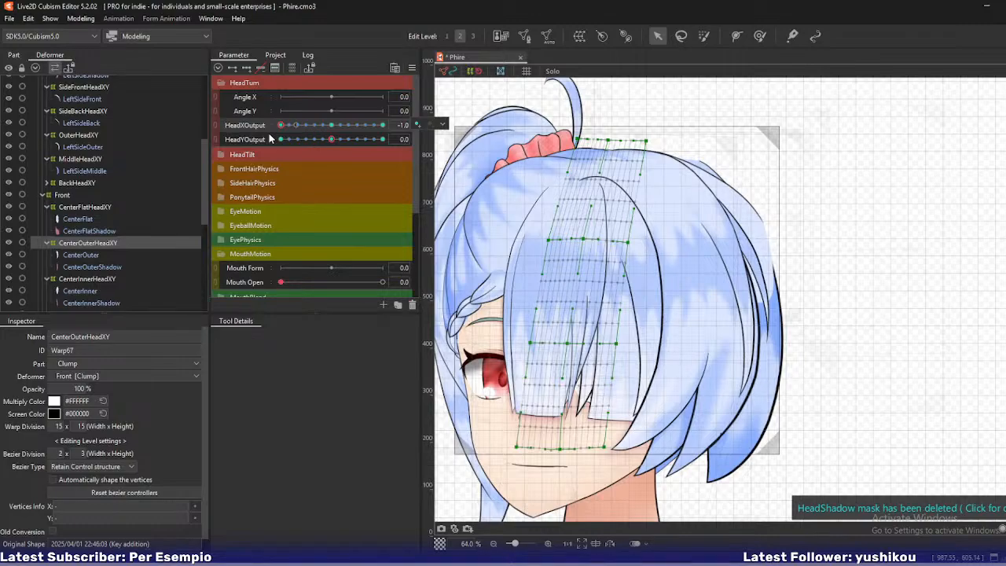
Preview the head turn in Physics Settings by making the model follow the cursor sideways, and close the preview.
click(80, 18)
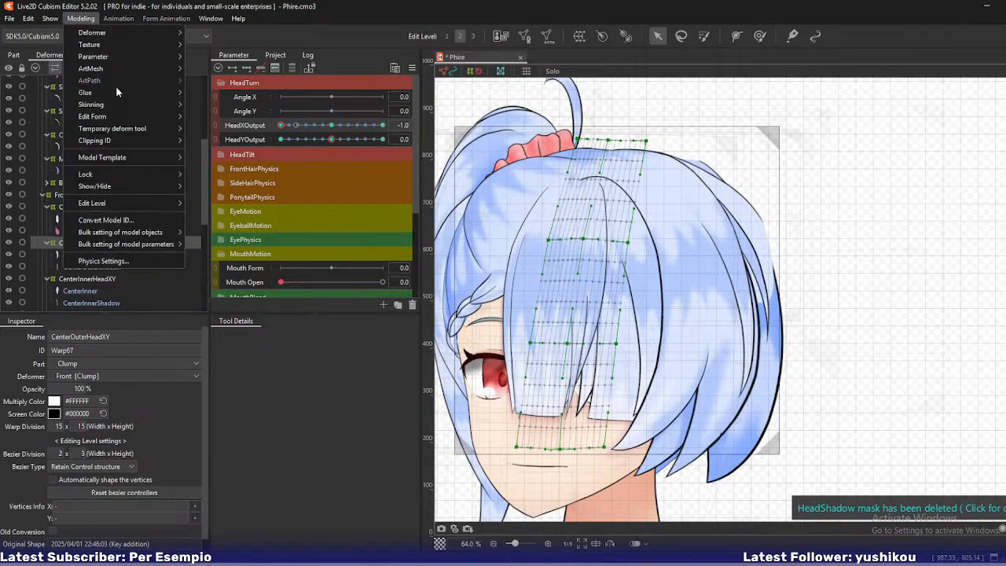
click(131, 259)
scroll(778, 139, up, 5)
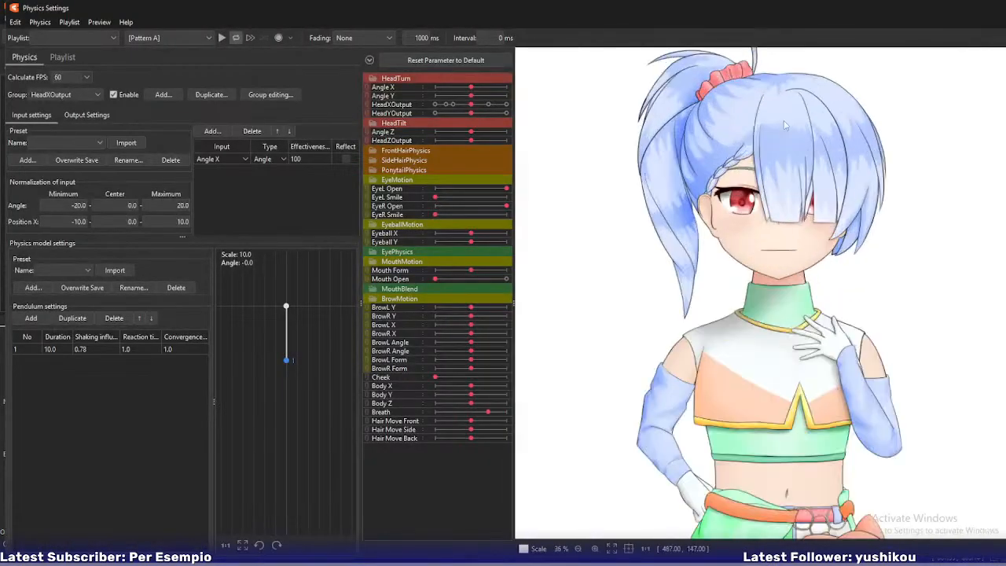
drag(790, 112, 781, 170)
drag(802, 237, 569, 253)
click(1005, 7)
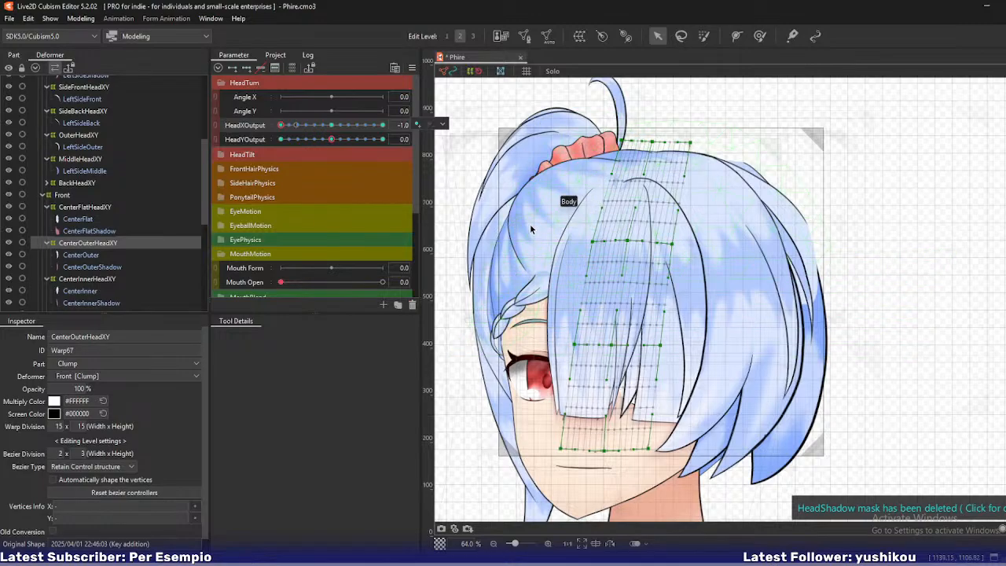
Select the BotHeadXY deformer behind the braid and move its left-hand bottom and top points slightly right, fine-tuning the left-middle point.
right_click(494, 217)
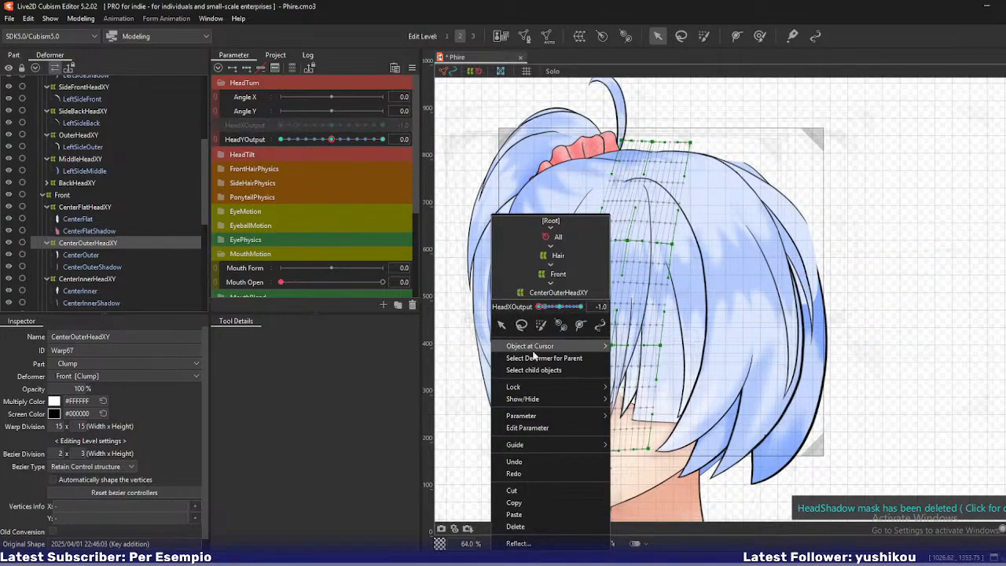
mouse_move(543, 342)
click(653, 221)
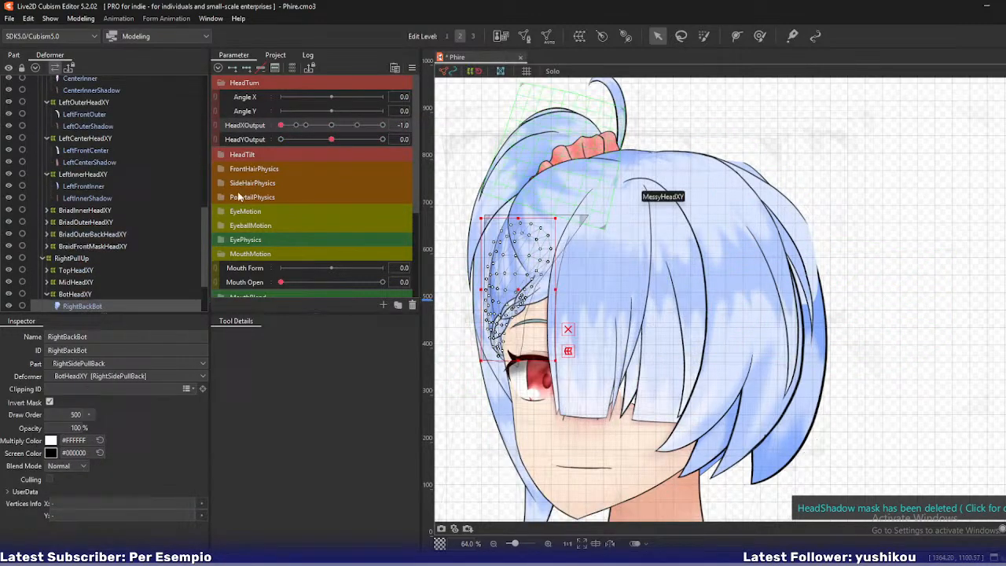
click(79, 294)
scroll(481, 295, up, 2)
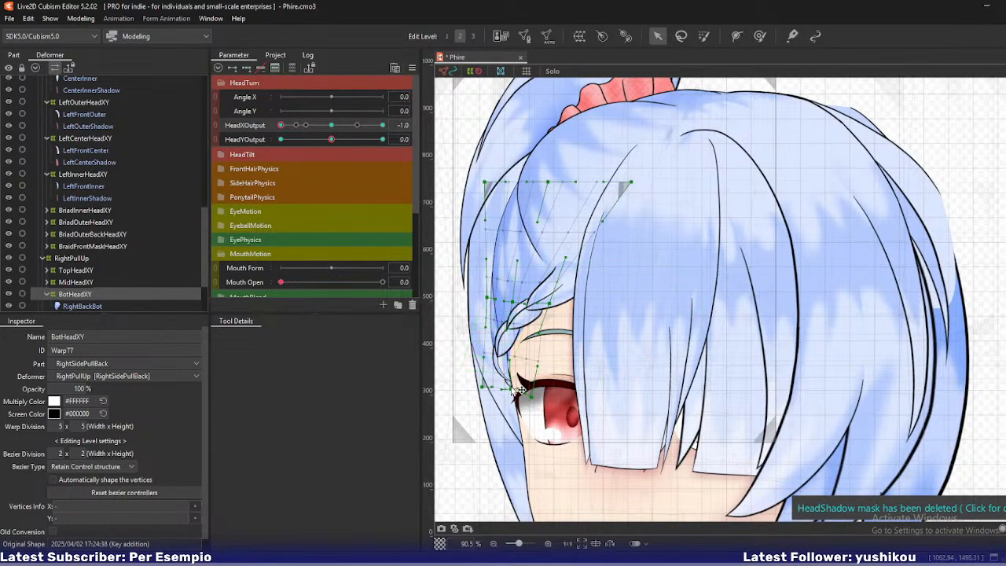
drag(482, 387, 492, 388)
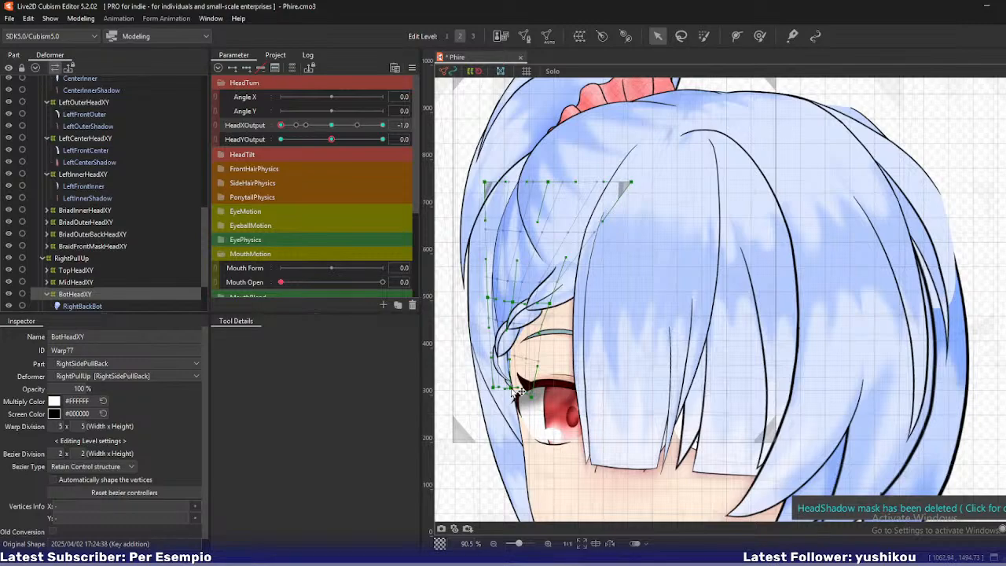
drag(492, 388, 487, 388)
drag(488, 298, 486, 298)
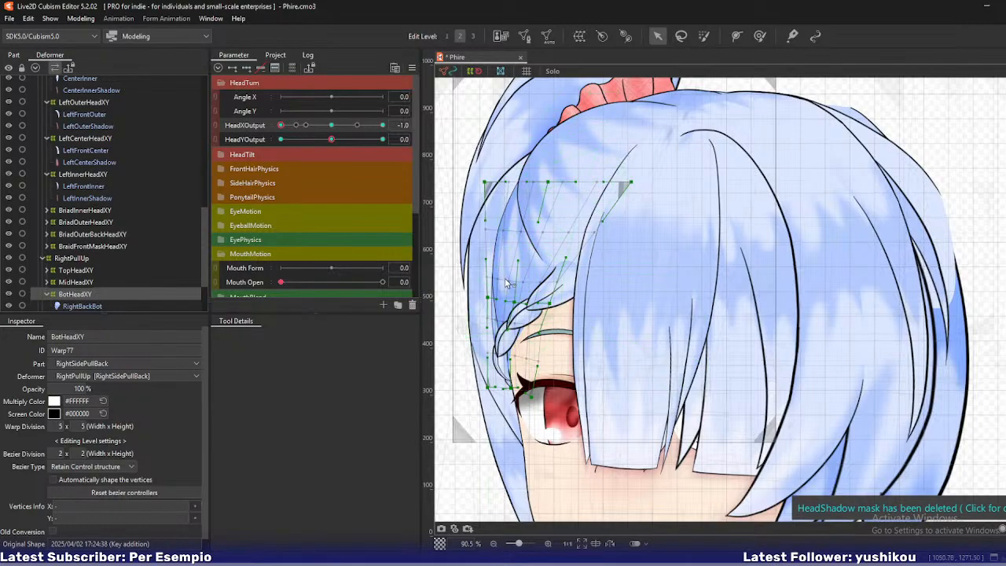
drag(485, 183, 502, 184)
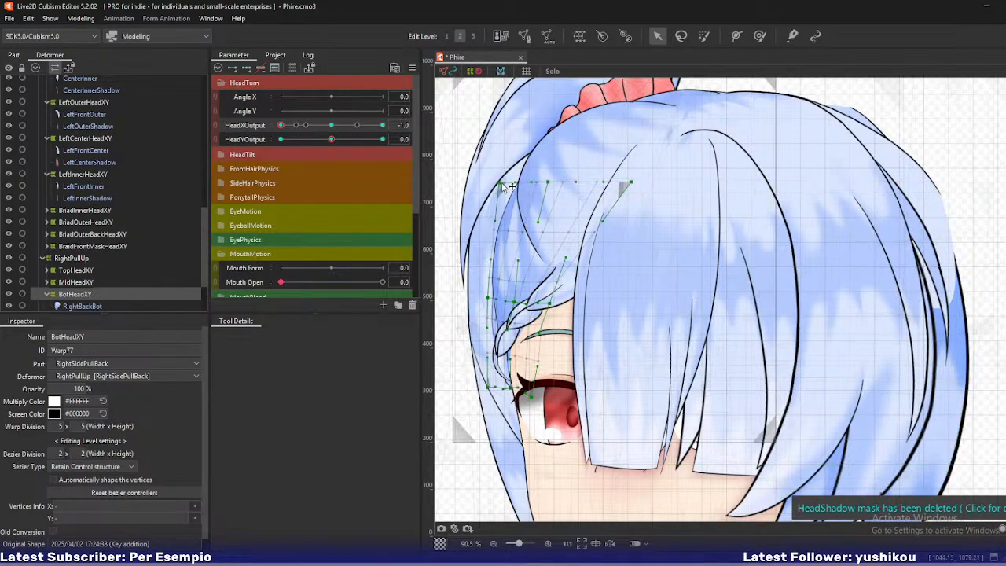
Select TopHeadXY, move its centre point slightly left, and check the HeadXOutput turn near -1.0.
click(78, 282)
drag(524, 265, 560, 286)
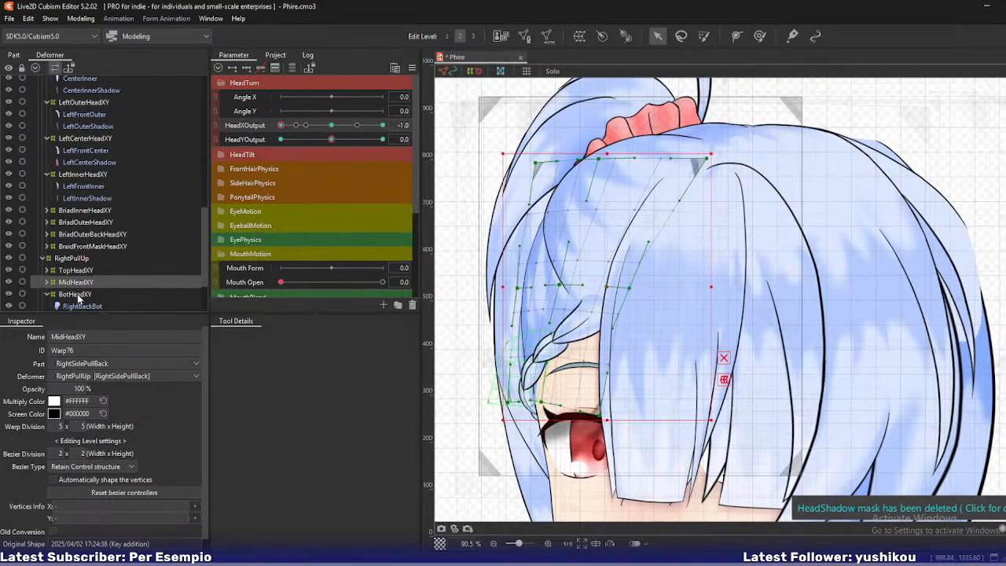
click(79, 294)
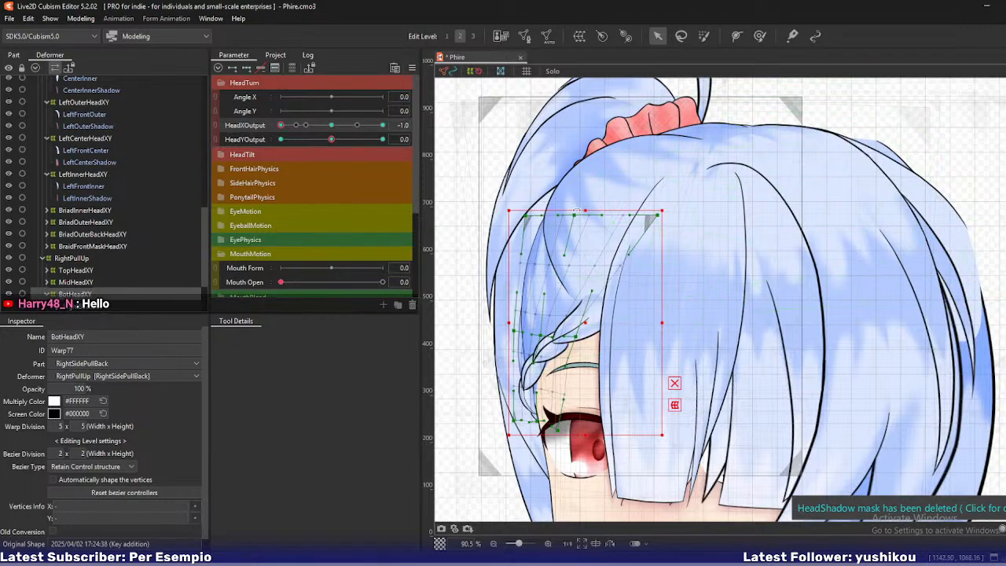
click(71, 270)
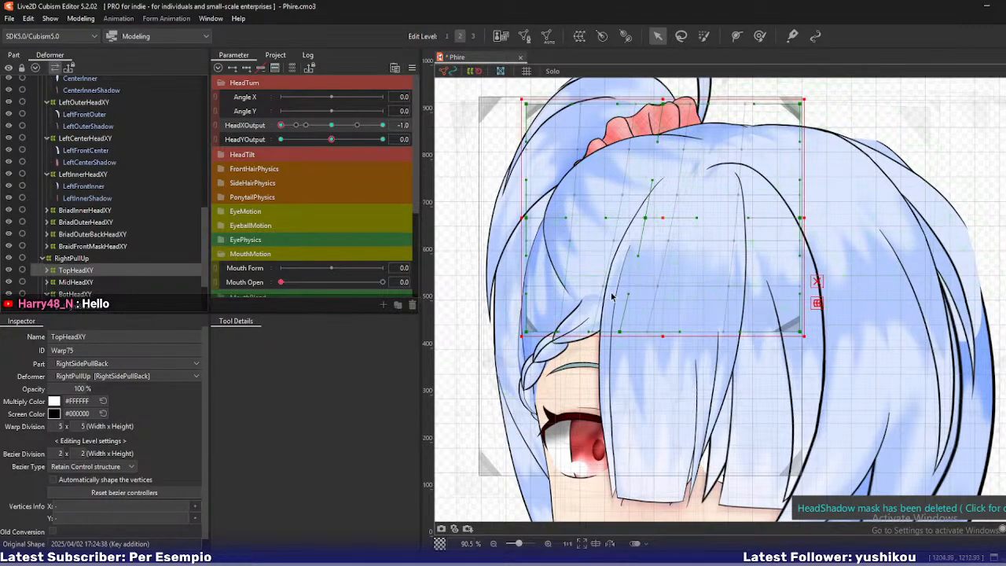
drag(647, 219, 644, 220)
mouse_move(282, 126)
mouse_down()
mouse_move(297, 128)
mouse_move(279, 130)
mouse_up()
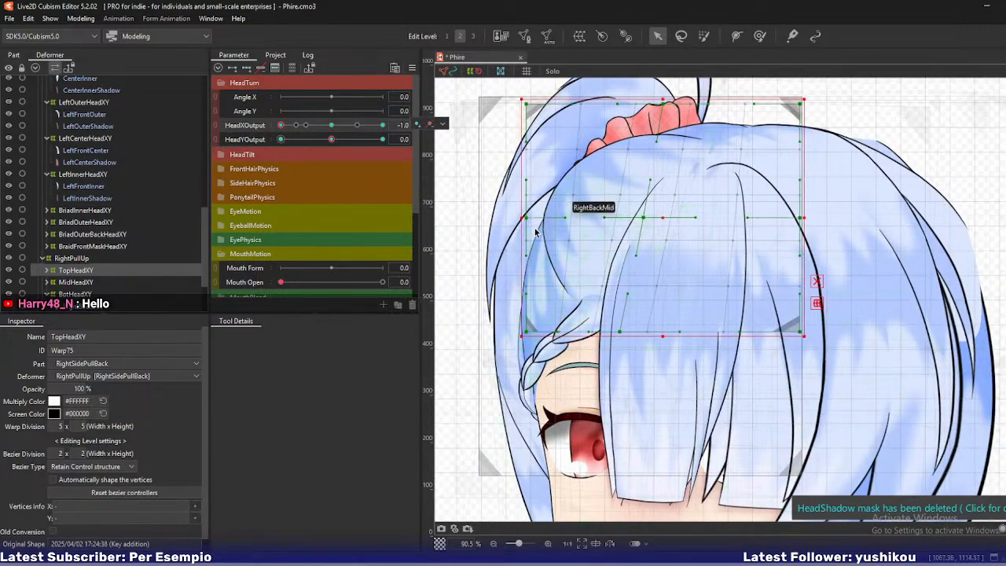
Move TopHeadXY's left-middle and top-left points slightly right, its bottom-centre and bottom-left points left, and check the HeadXOutput turn.
drag(527, 218, 532, 219)
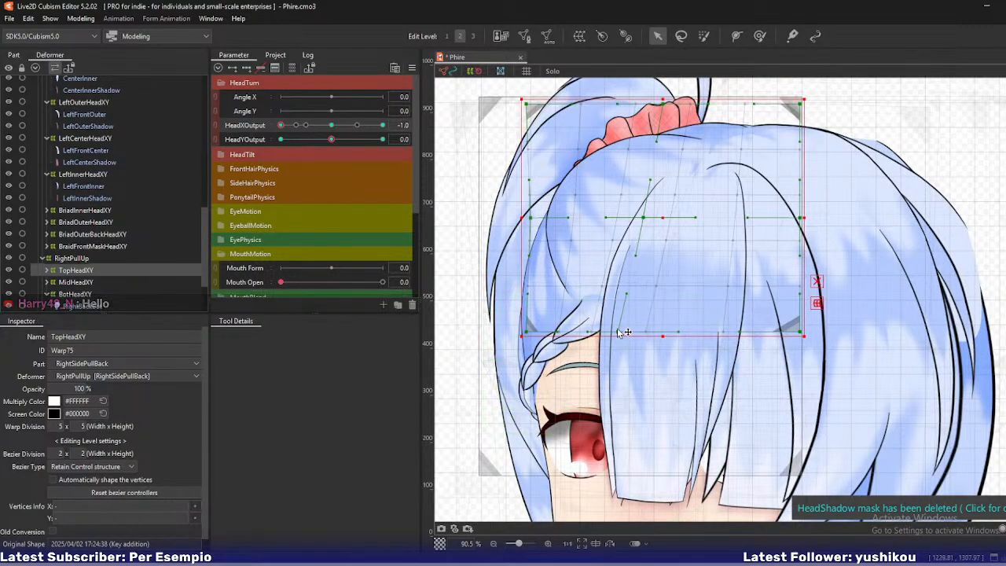
drag(622, 332, 608, 331)
drag(530, 332, 527, 332)
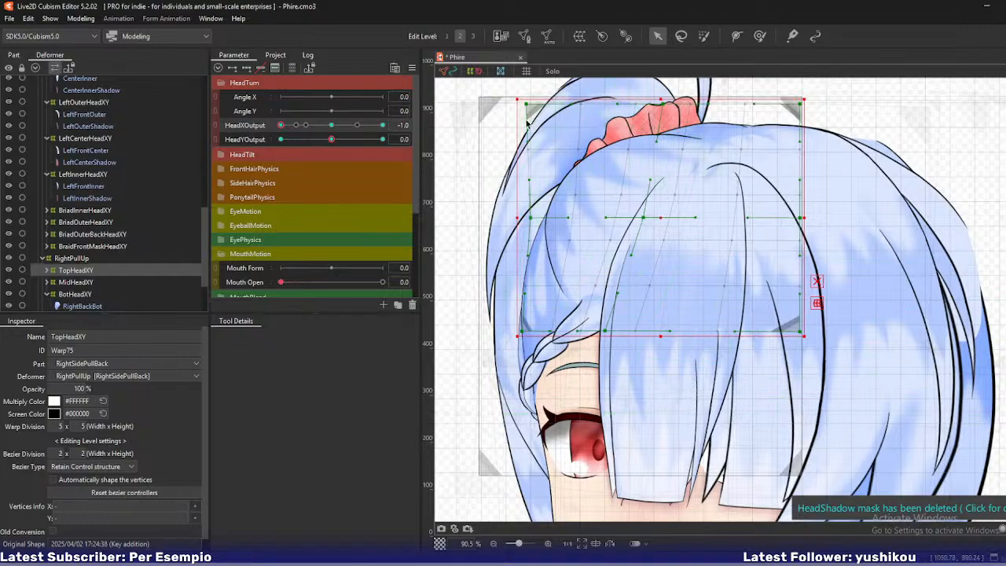
drag(529, 105, 536, 104)
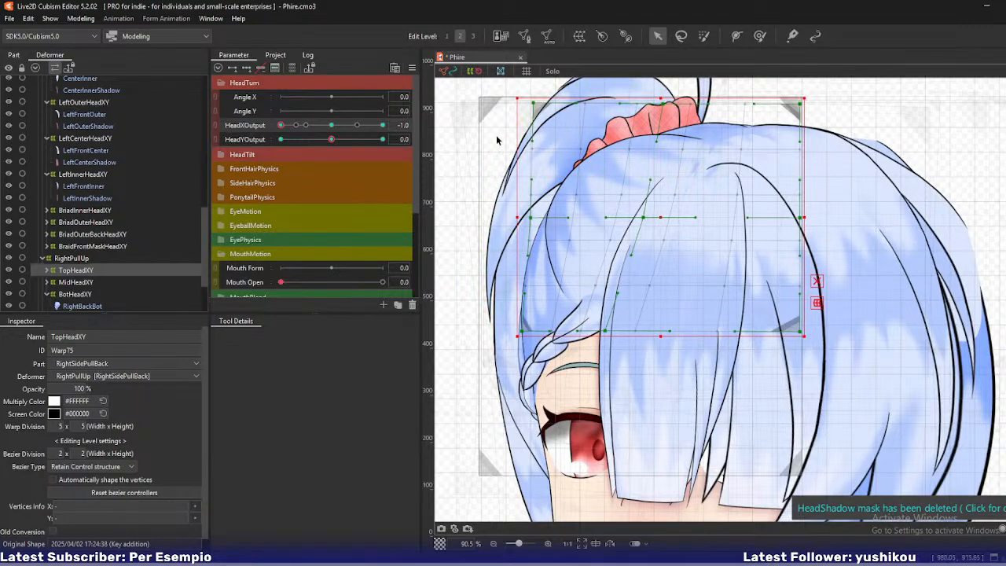
mouse_move(281, 126)
mouse_down()
mouse_move(303, 126)
mouse_move(271, 132)
mouse_move(321, 132)
mouse_move(277, 139)
mouse_up()
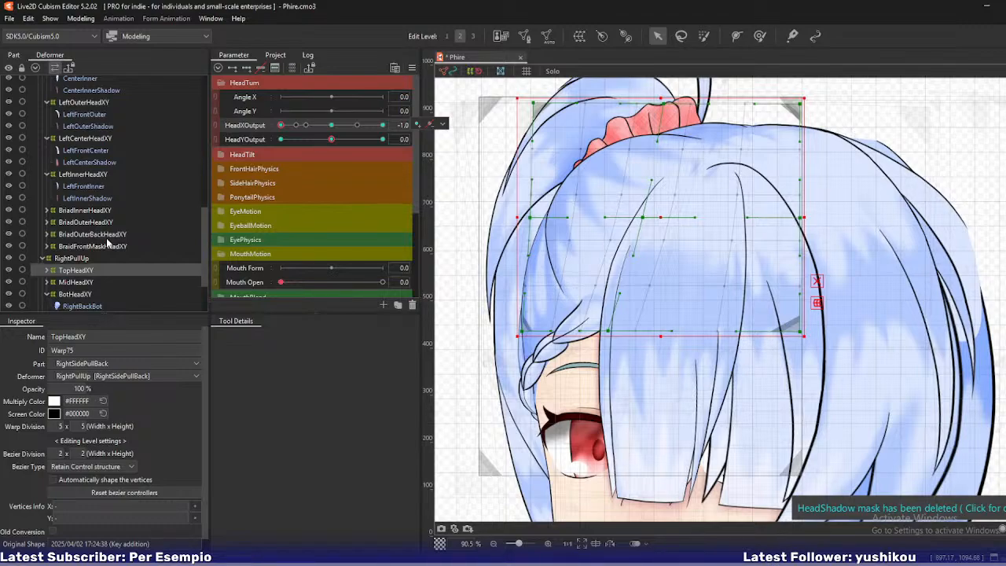
drag(605, 192, 590, 174)
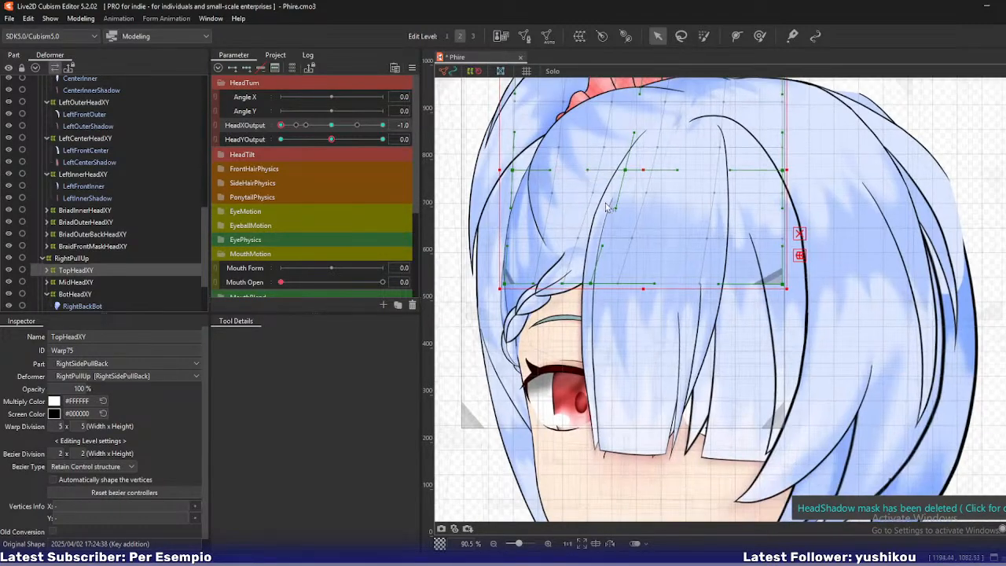
drag(286, 126, 267, 135)
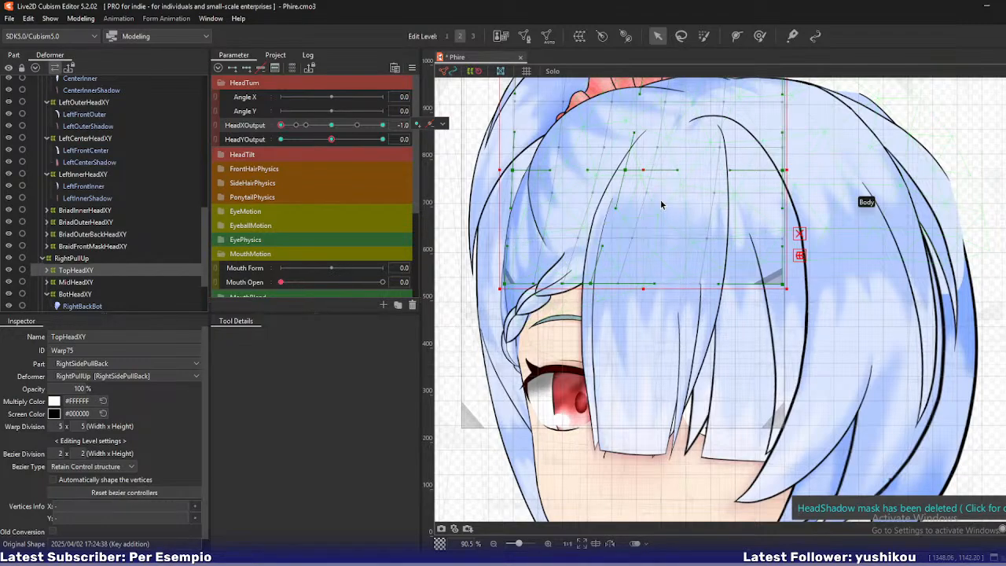
mouse_move(727, 239)
mouse_down()
mouse_move(716, 252)
mouse_move(677, 256)
mouse_move(721, 256)
mouse_up()
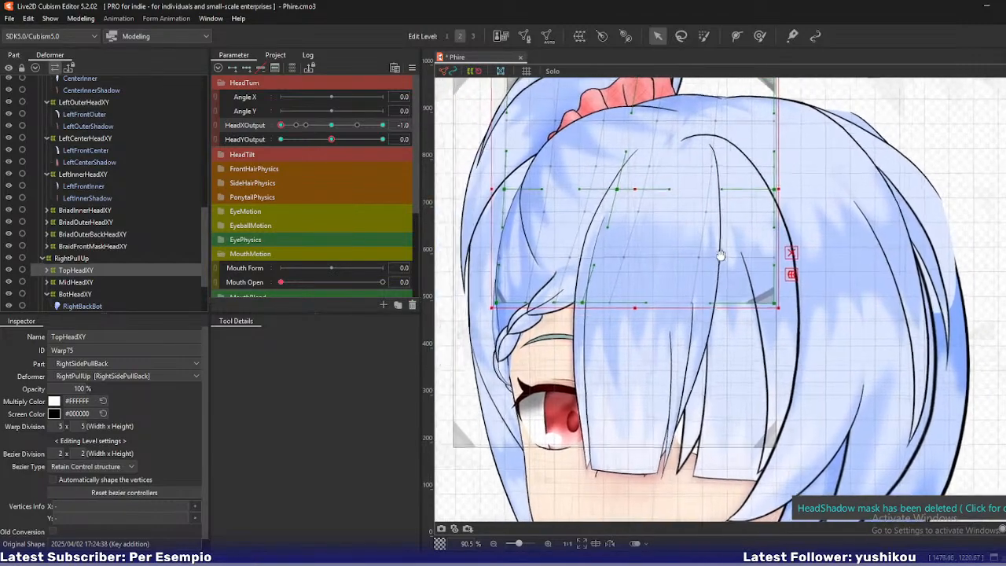
Look through the braid's HeadXY deformers and examine BriadInnerHeadXY at the HeadXOutput -1.0 end of the turn.
click(88, 234)
click(86, 224)
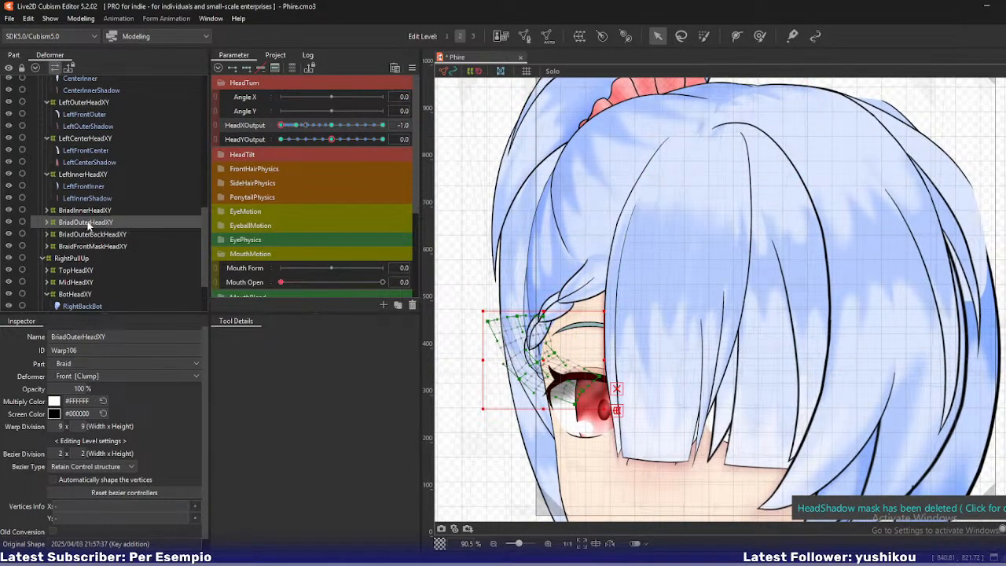
click(87, 211)
scroll(534, 260, up, 2)
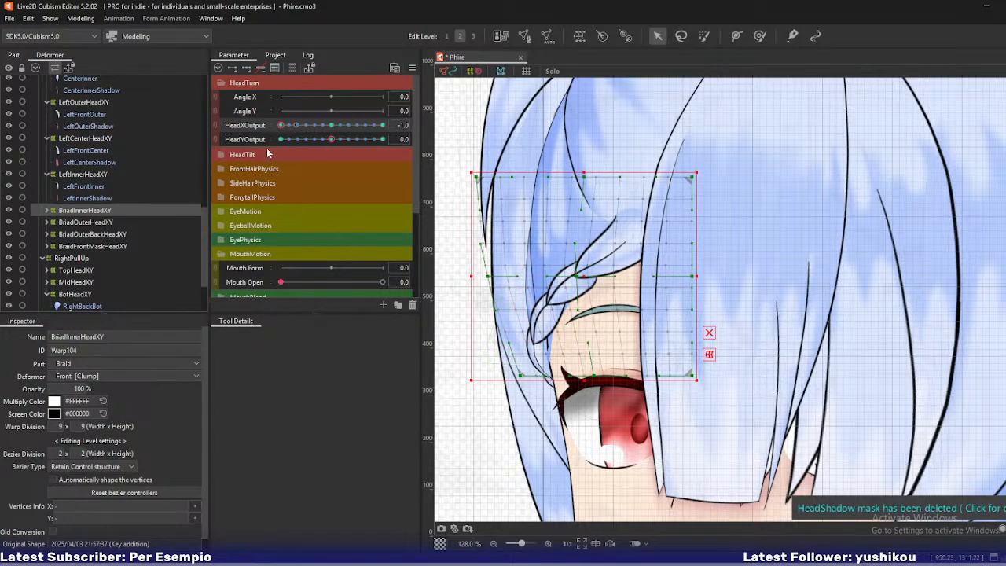
mouse_move(282, 126)
mouse_down()
mouse_move(299, 126)
mouse_move(281, 126)
mouse_up()
drag(529, 252, 504, 312)
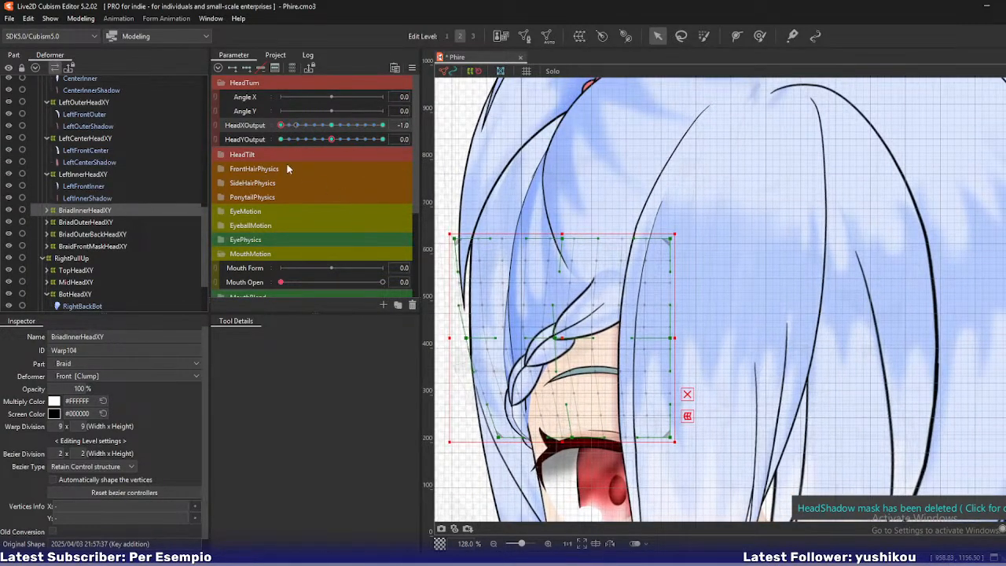
mouse_move(280, 126)
mouse_down()
mouse_move(288, 132)
mouse_move(275, 137)
mouse_up()
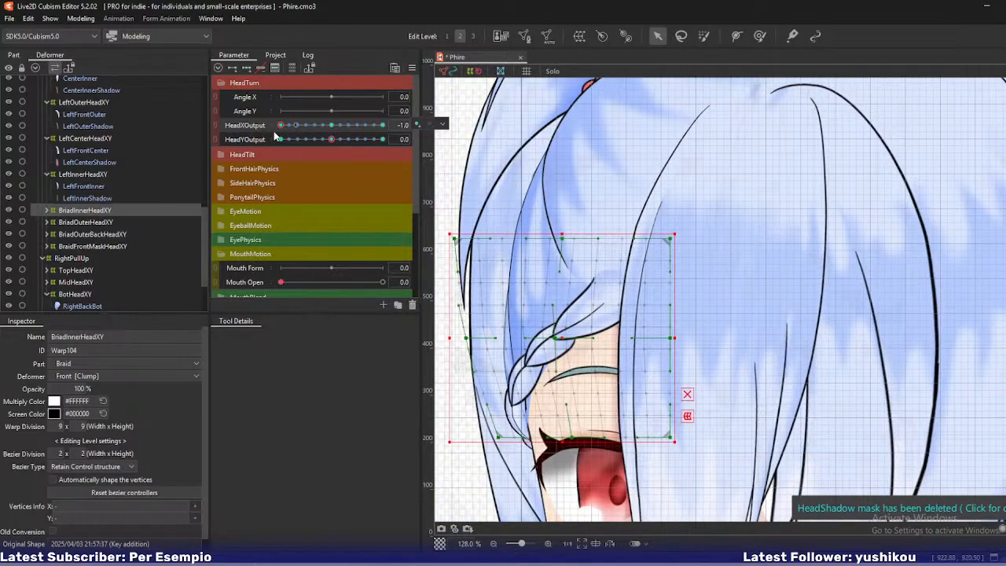
Select TopHeadXY and move its centre, bottom-centre, right-middle and bottom-right points left, fine-tuning the bottom row.
click(79, 270)
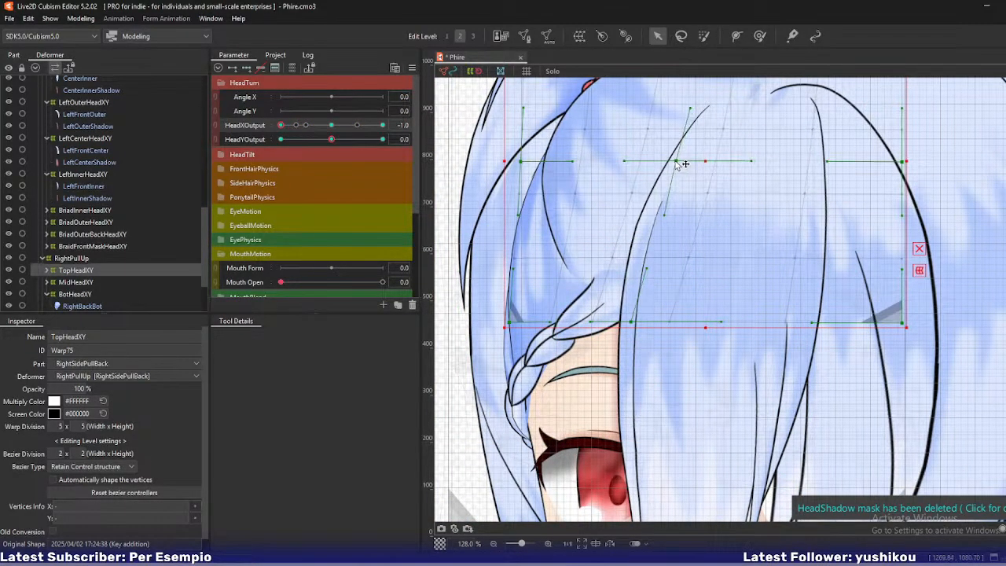
drag(677, 162, 673, 162)
drag(633, 322, 582, 318)
drag(899, 320, 811, 318)
drag(911, 168, 825, 168)
scroll(814, 370, up, 3)
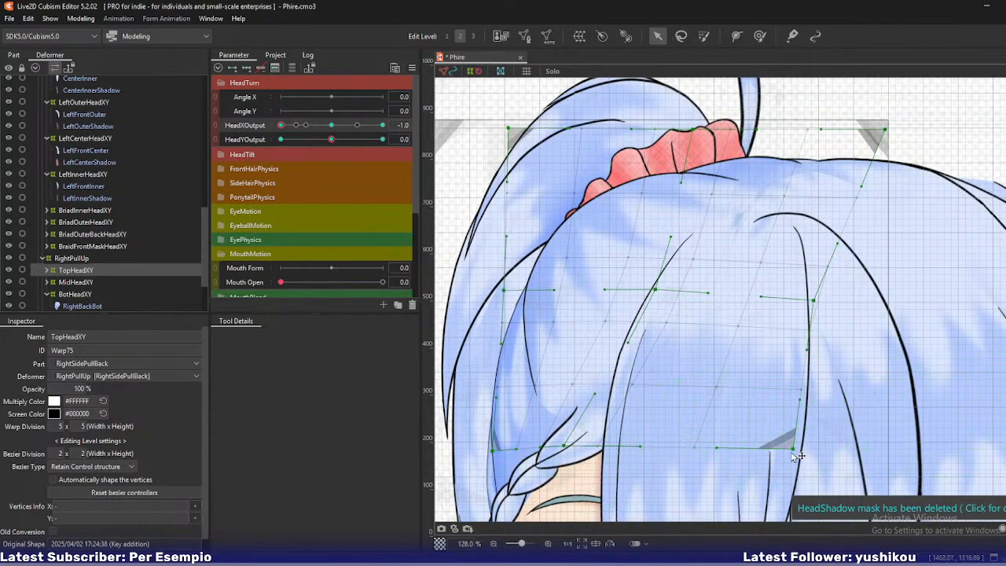
drag(793, 448, 782, 448)
mouse_move(564, 444)
mouse_down()
mouse_move(555, 438)
mouse_move(566, 444)
mouse_up()
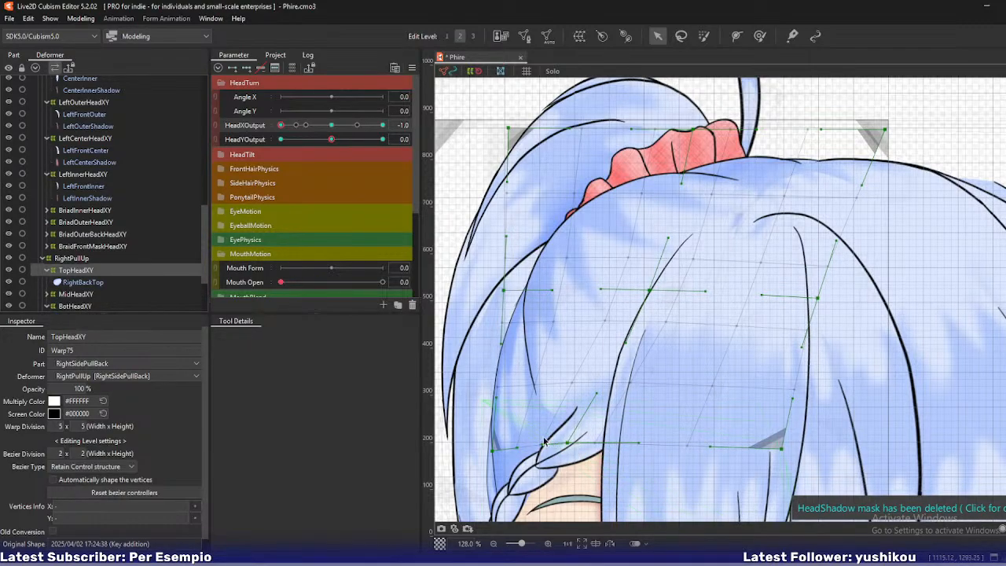
Move TopHeadXY's top-left corner right and bottom-left corner slightly left, and check the HeadXOutput turn.
drag(511, 131, 534, 129)
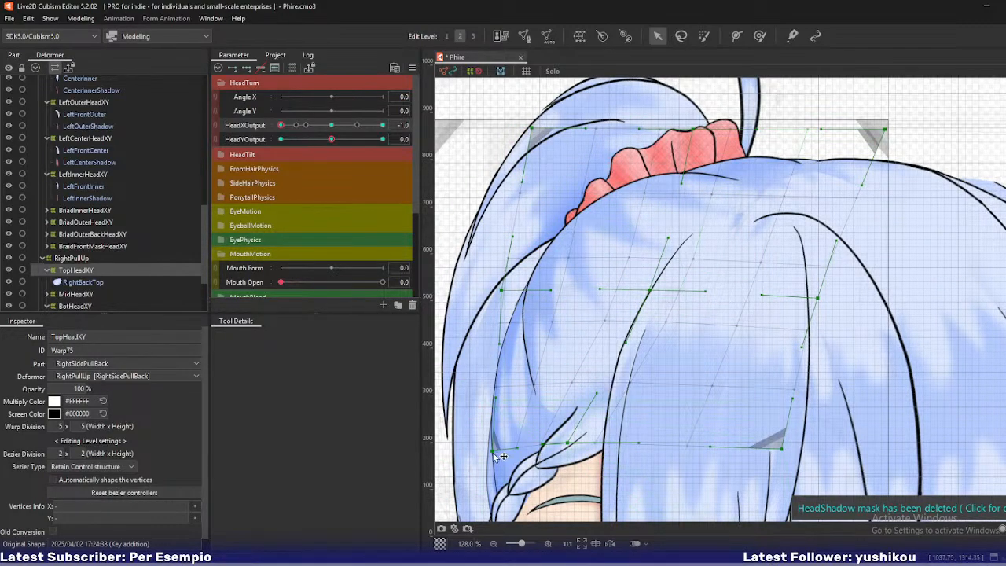
mouse_move(492, 450)
mouse_down()
mouse_move(475, 451)
mouse_move(491, 454)
mouse_up()
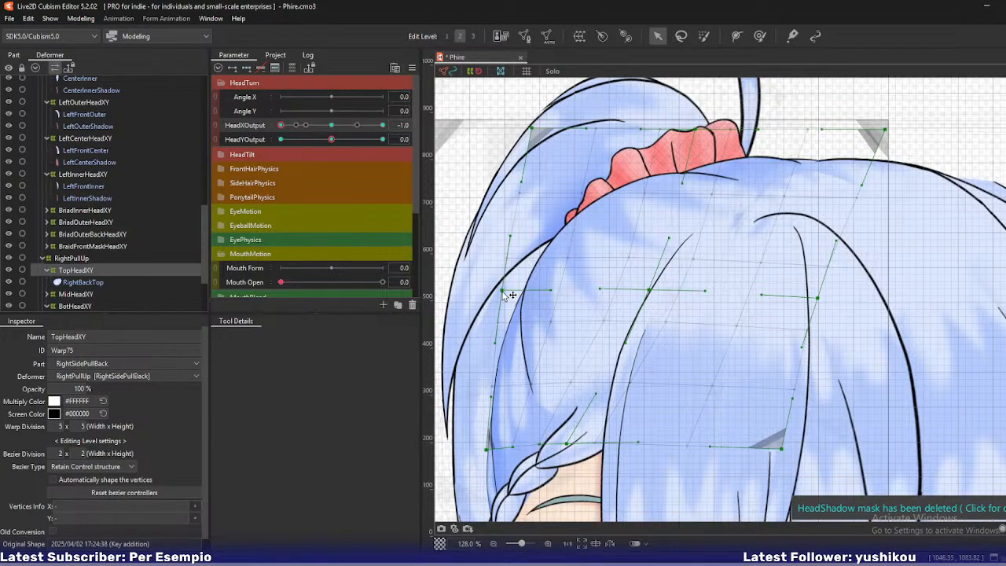
scroll(642, 330, down, 2)
drag(669, 367, 663, 243)
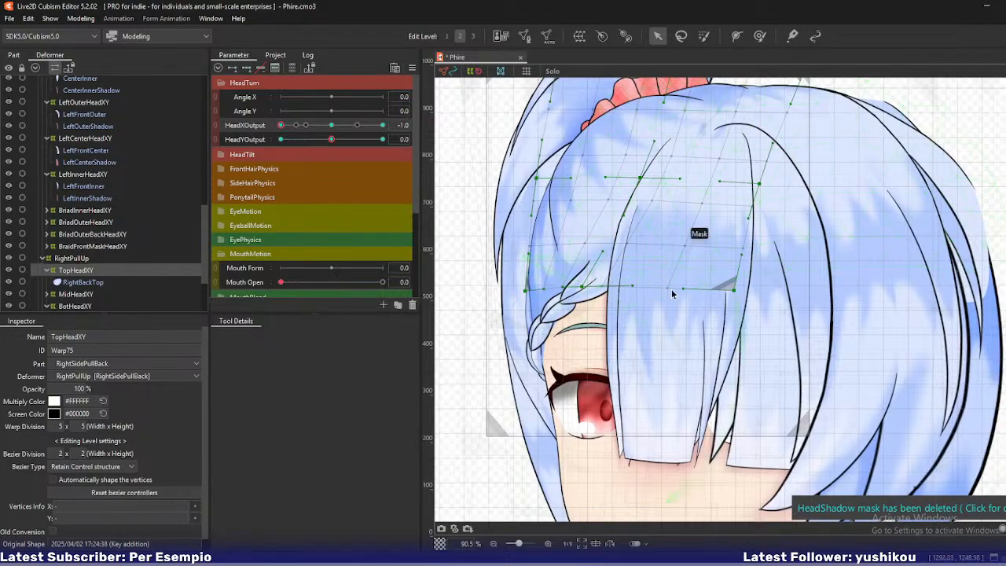
mouse_move(281, 126)
mouse_down()
mouse_move(293, 129)
mouse_move(272, 132)
mouse_up()
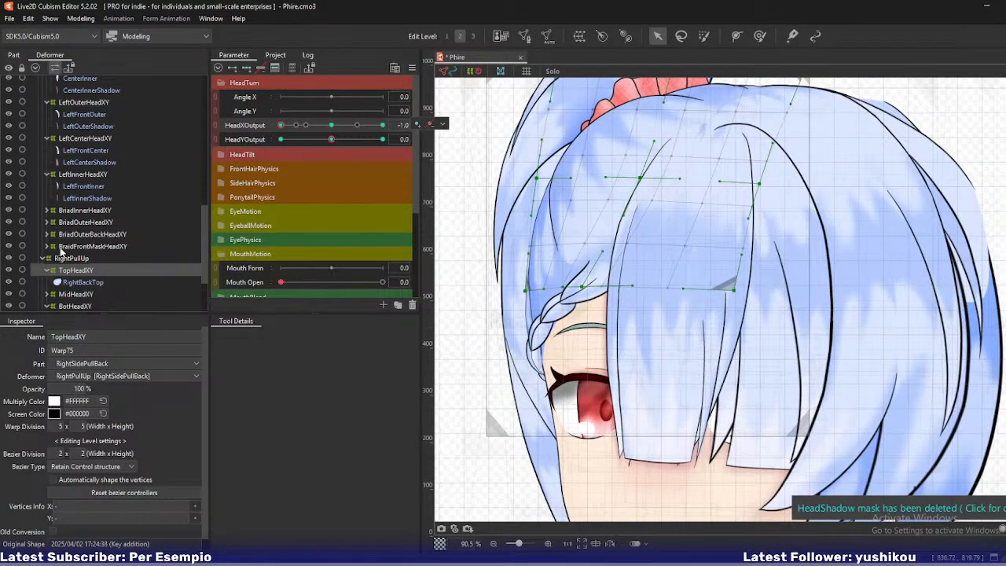
Select BriadInnerHeadXY and move its left-middle and bottom-centre points slightly right and its centre point slightly left at HeadXOutput -1.0.
click(79, 210)
scroll(521, 347, up, 2)
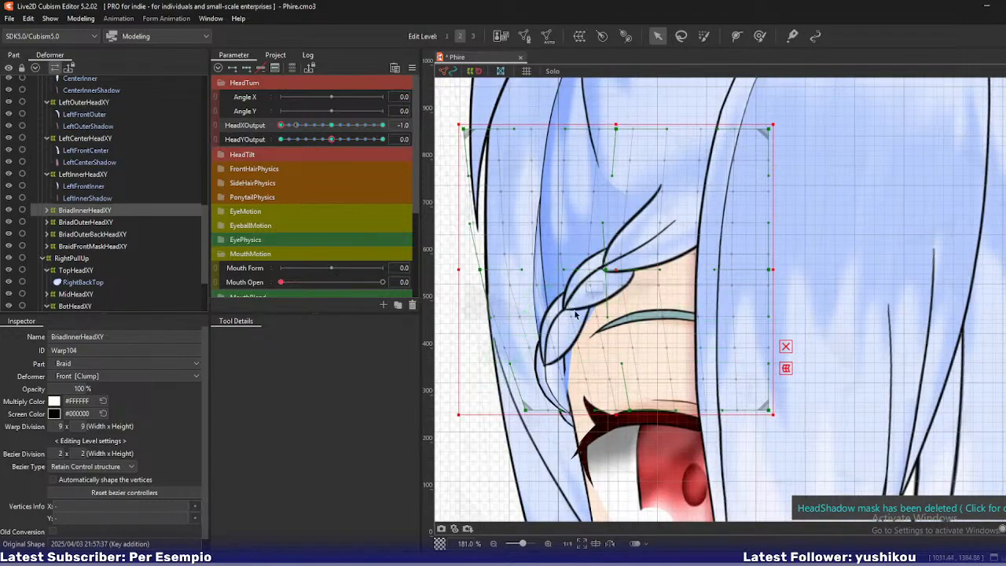
drag(607, 271, 605, 268)
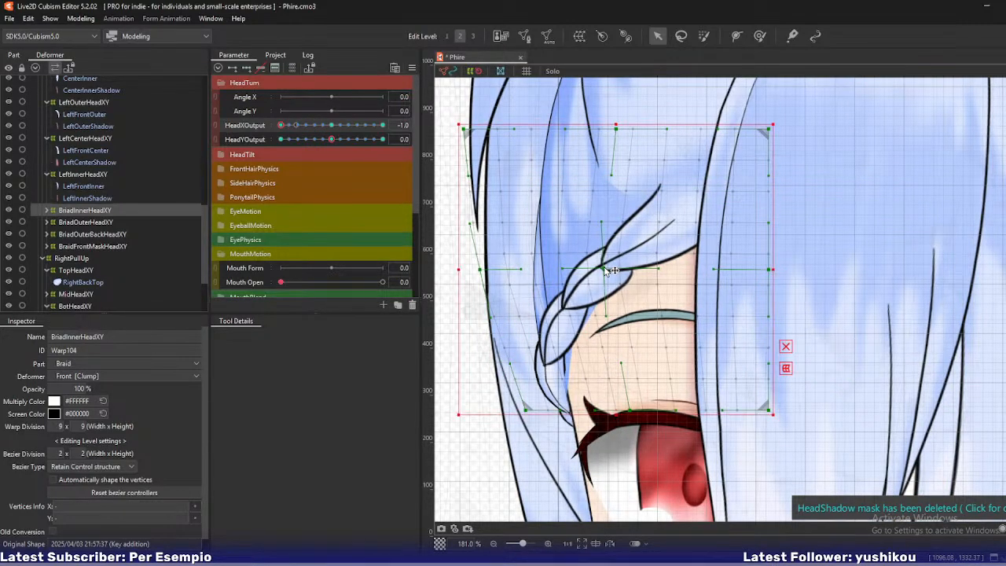
mouse_move(282, 126)
mouse_down()
mouse_move(299, 131)
mouse_move(282, 128)
mouse_up()
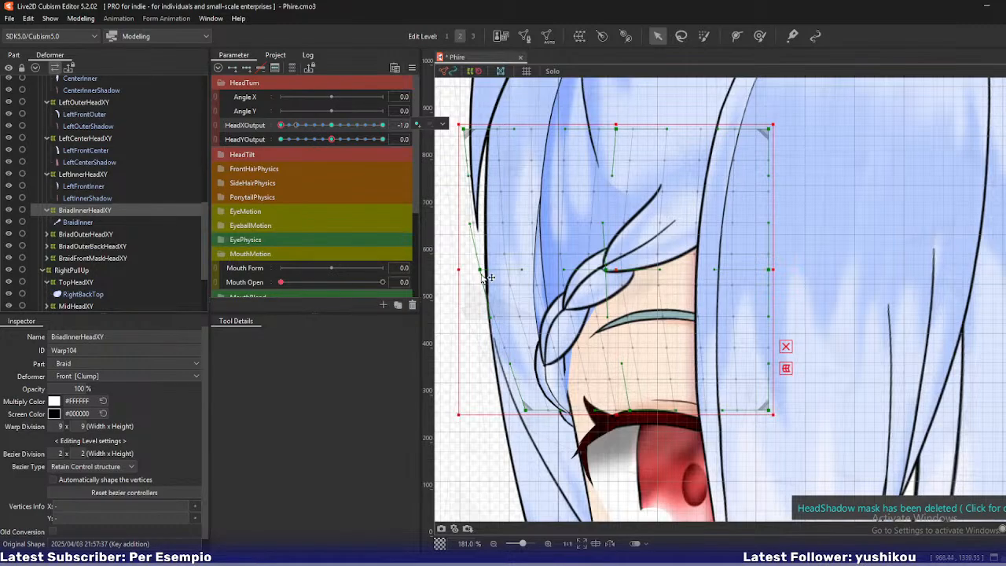
drag(492, 277, 498, 277)
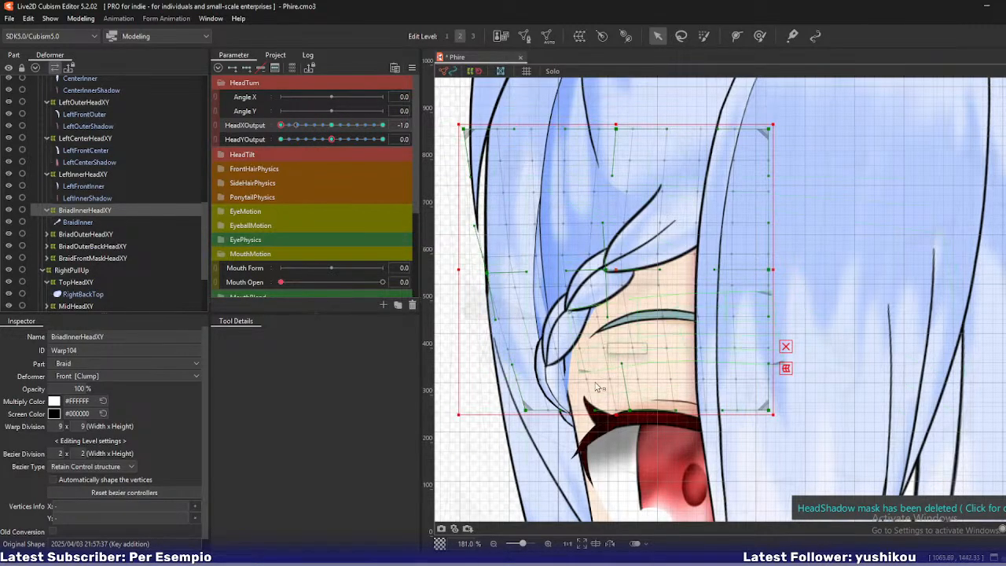
drag(632, 411, 643, 411)
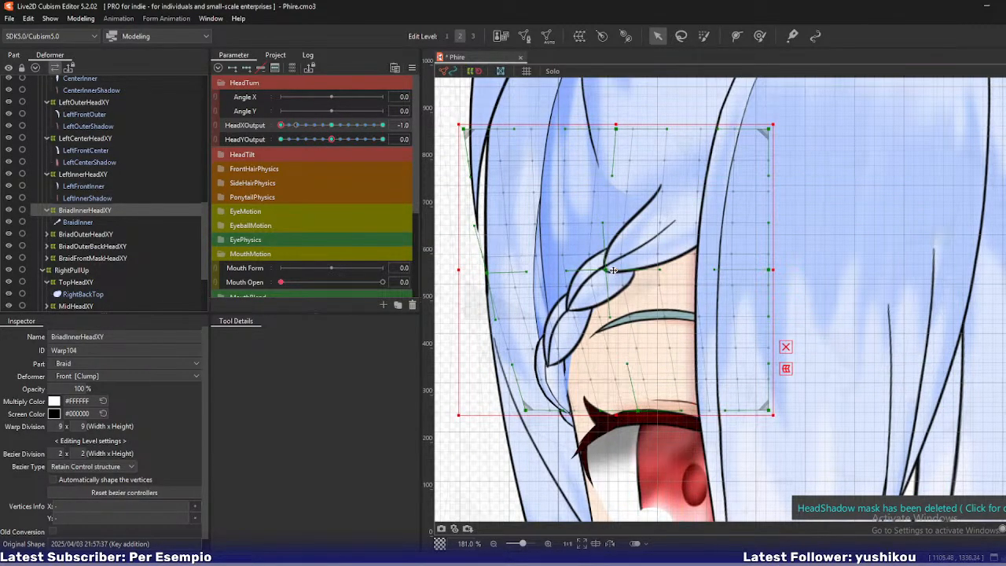
drag(609, 271, 601, 270)
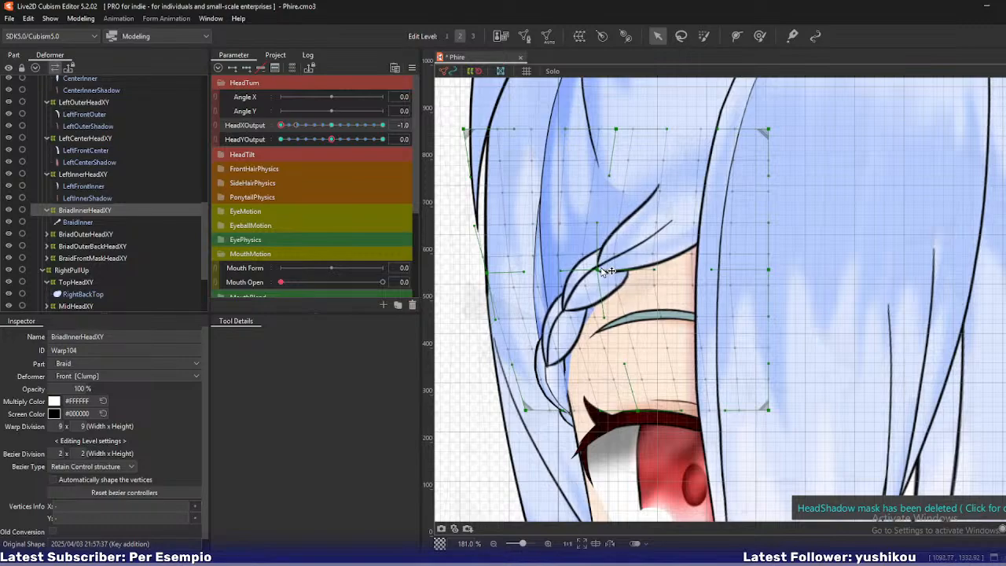
Isolate BriadOuterBackHeadXY and its BraidOuter artwork in solo view and check the -1.0 end of the HeadXOutput turn.
click(81, 237)
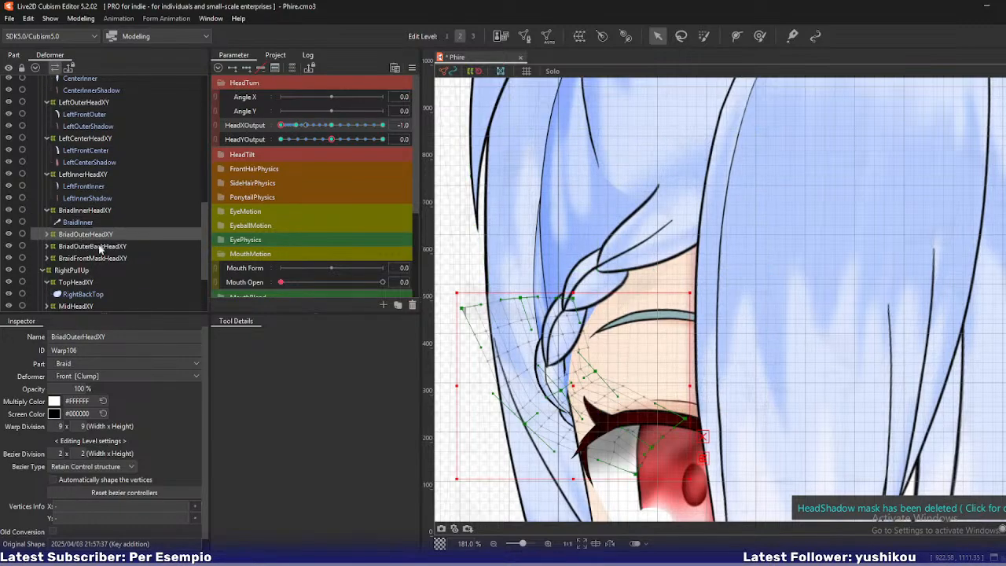
click(110, 247)
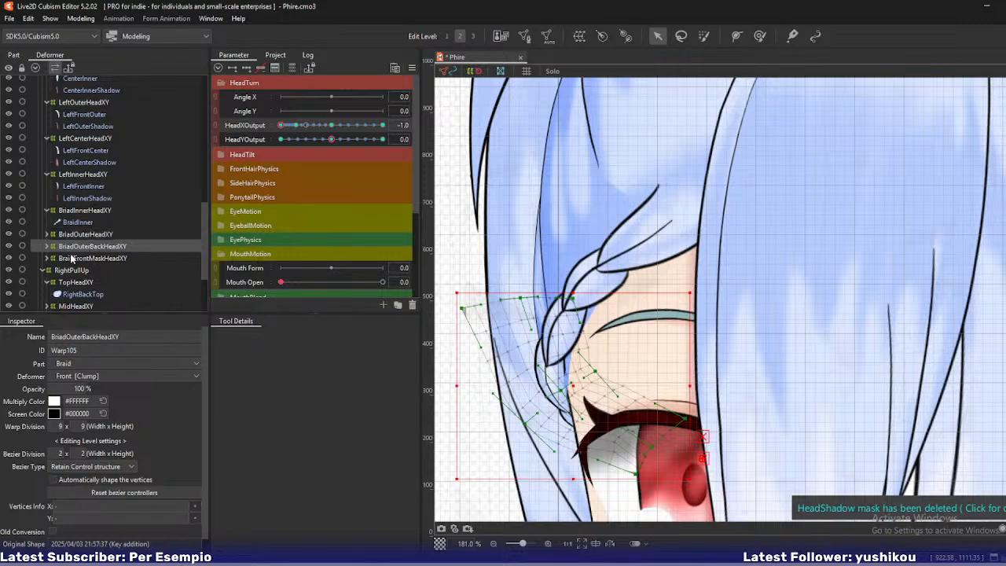
click(44, 246)
shift+click(62, 249)
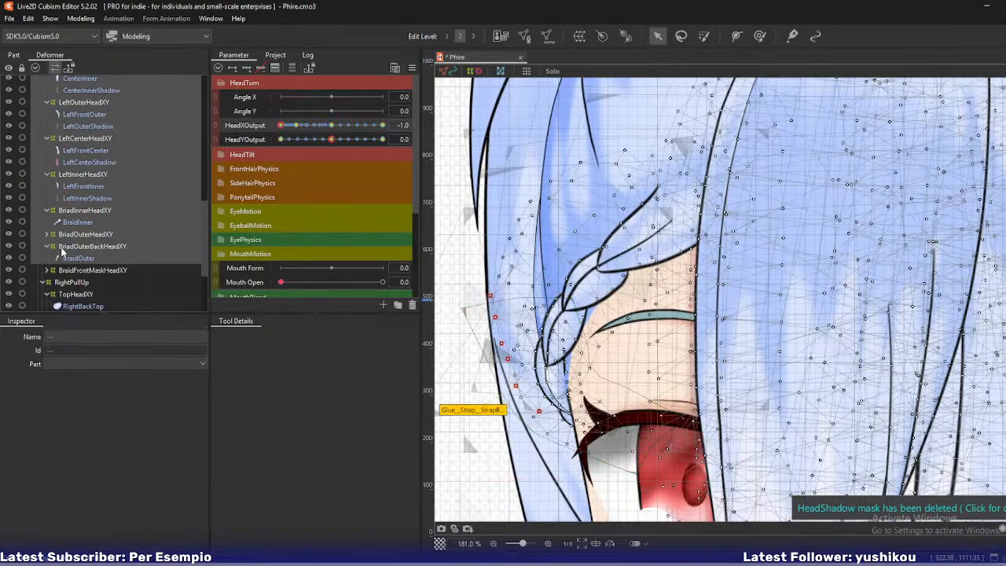
click(62, 249)
shift+click(68, 260)
key(s)
click(71, 249)
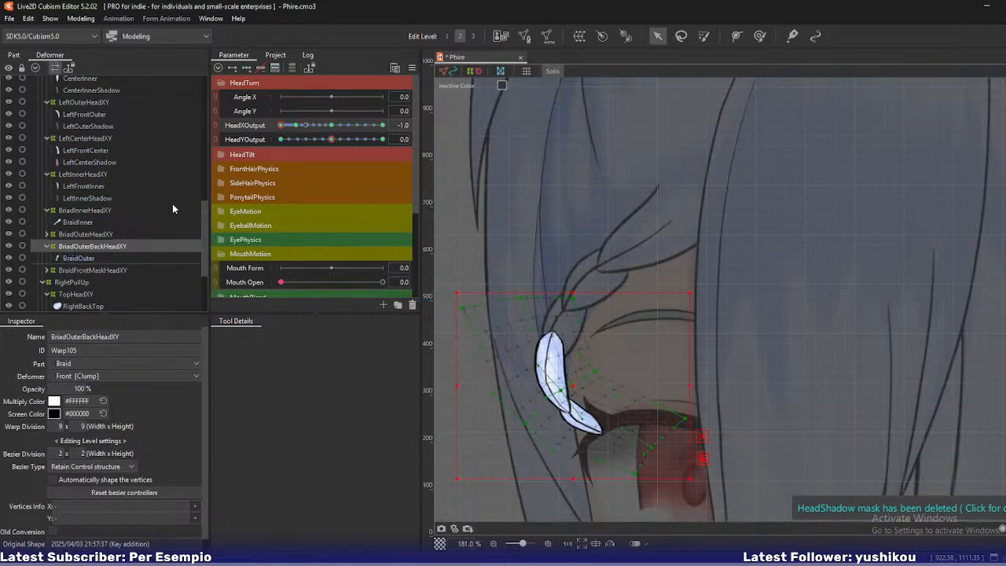
drag(280, 126, 274, 154)
Move BriadOuterBackHeadXY's bottom-left corner down and slightly left at HeadXOutput -1.0, fine-tuning it at edit level 2, and check the turn.
drag(628, 356, 625, 231)
key(ctrl+3)
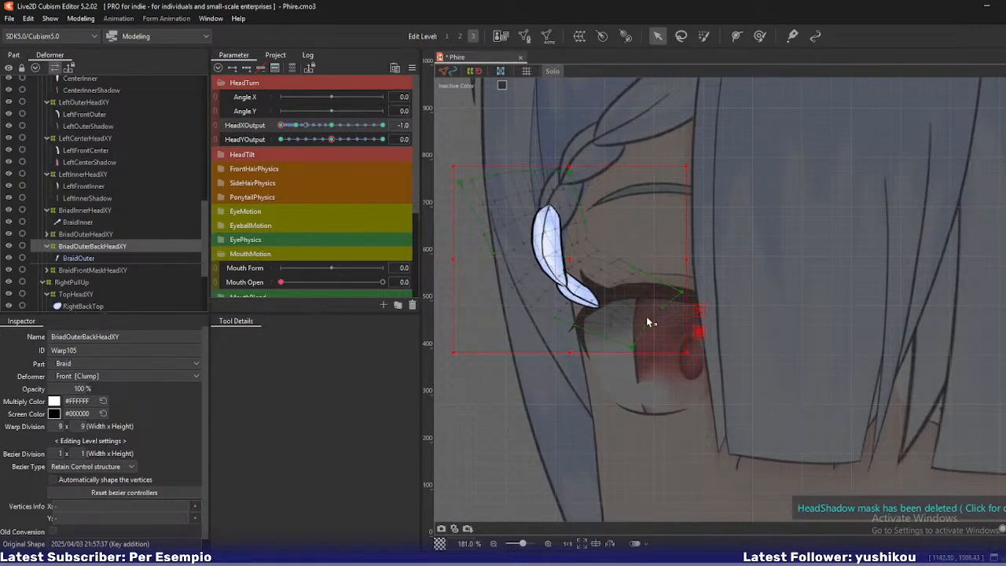
drag(635, 342, 635, 375)
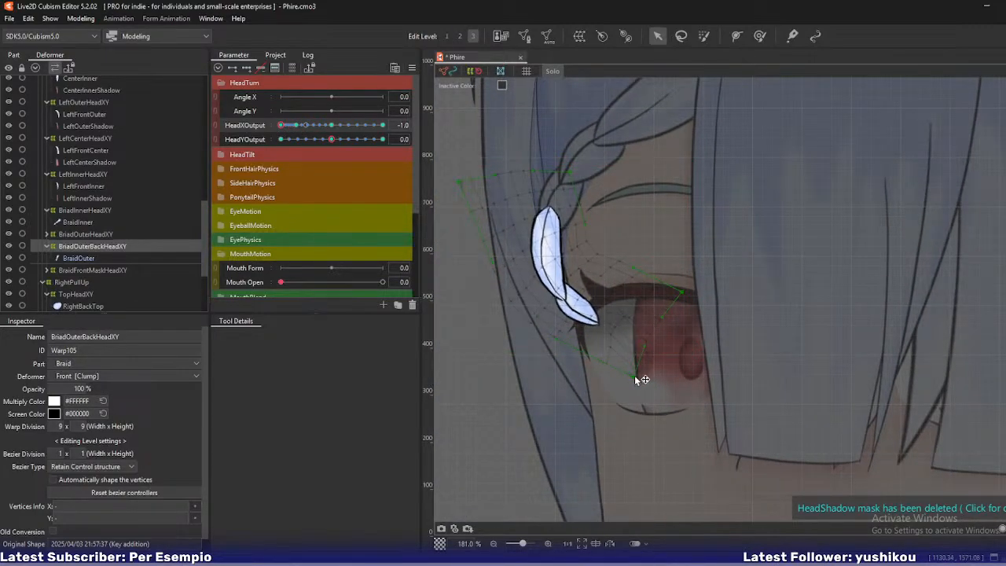
key(ctrl+2)
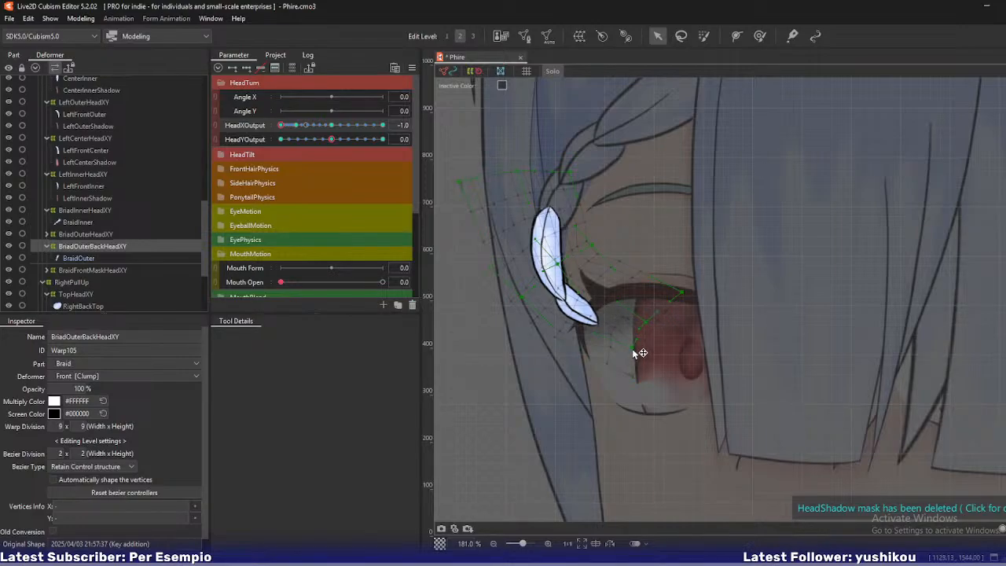
drag(639, 353, 624, 366)
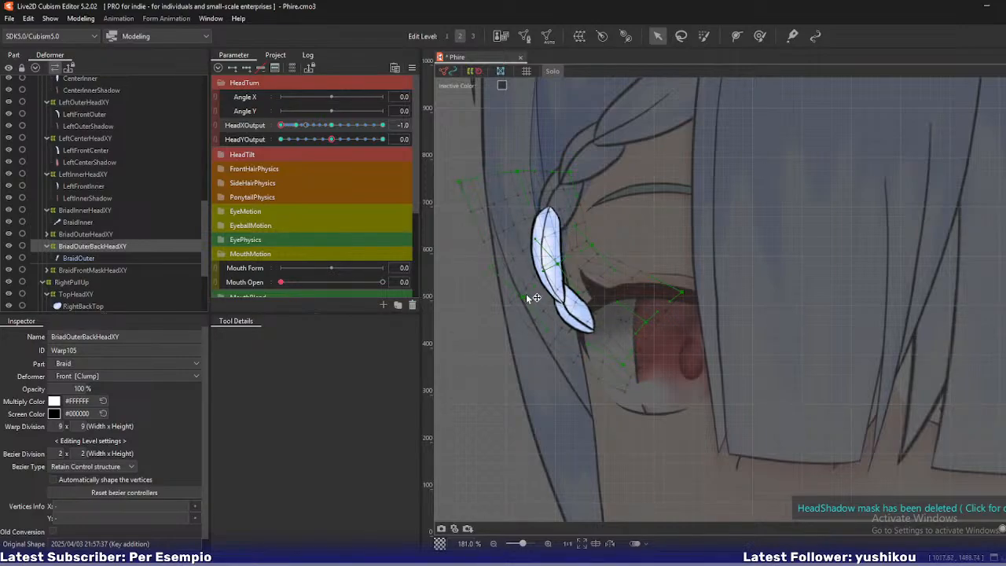
scroll(529, 297, up, 2)
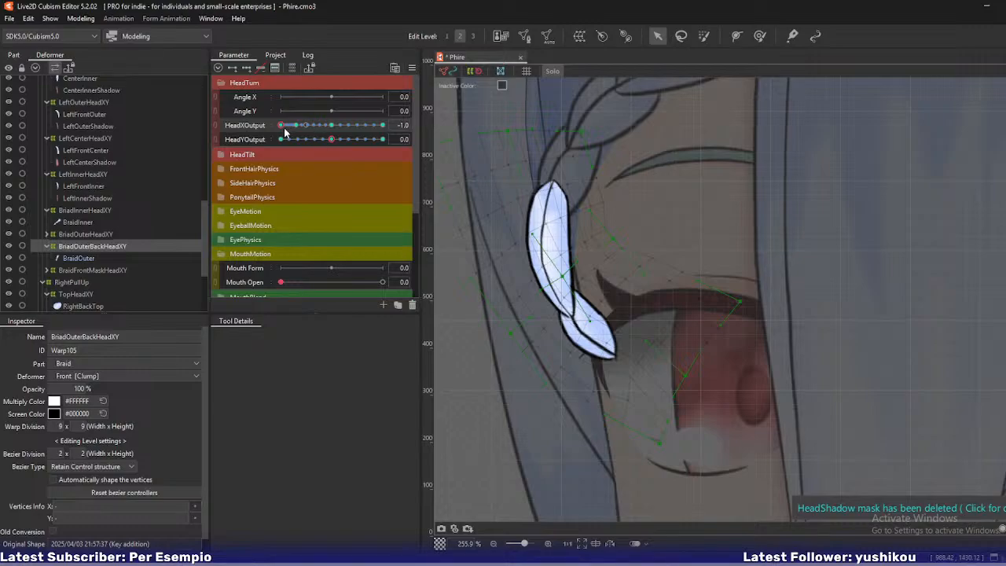
mouse_move(282, 128)
mouse_down()
mouse_move(294, 129)
mouse_move(270, 132)
mouse_up()
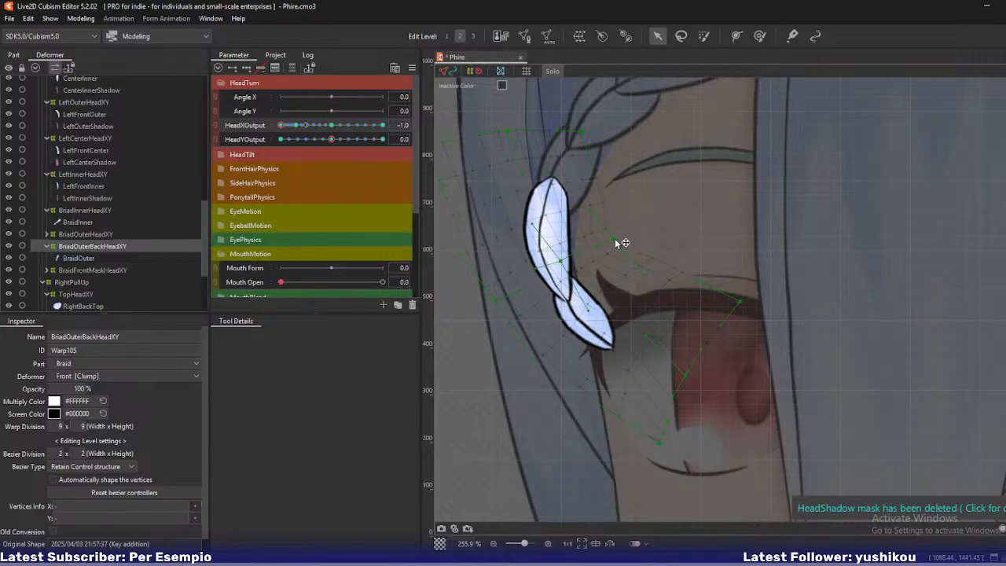
Move BriadOuterBackHeadXY's right-middle point slightly right and up at HeadXOutput -1.0.
scroll(622, 242, up, 3)
click(622, 249)
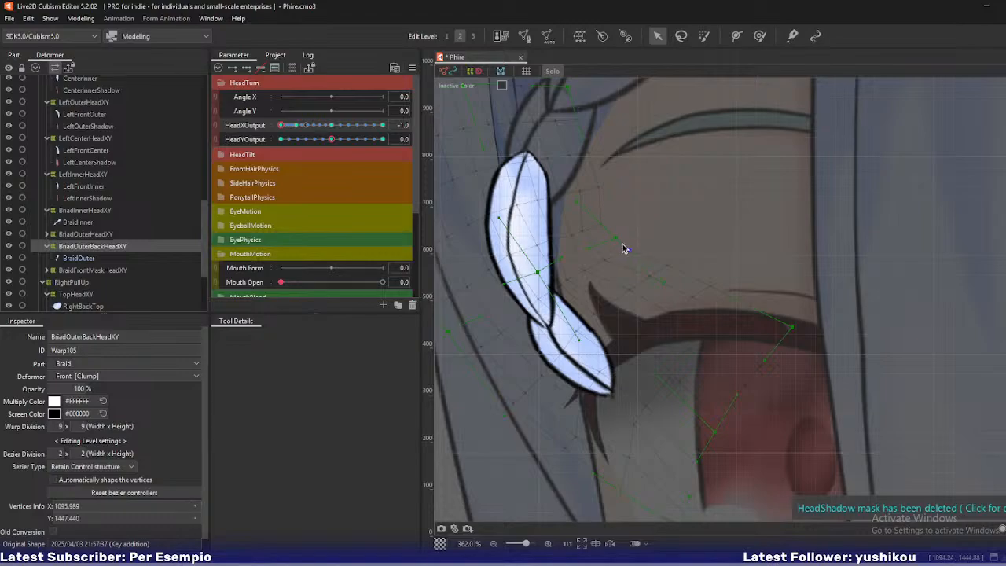
drag(622, 240, 640, 233)
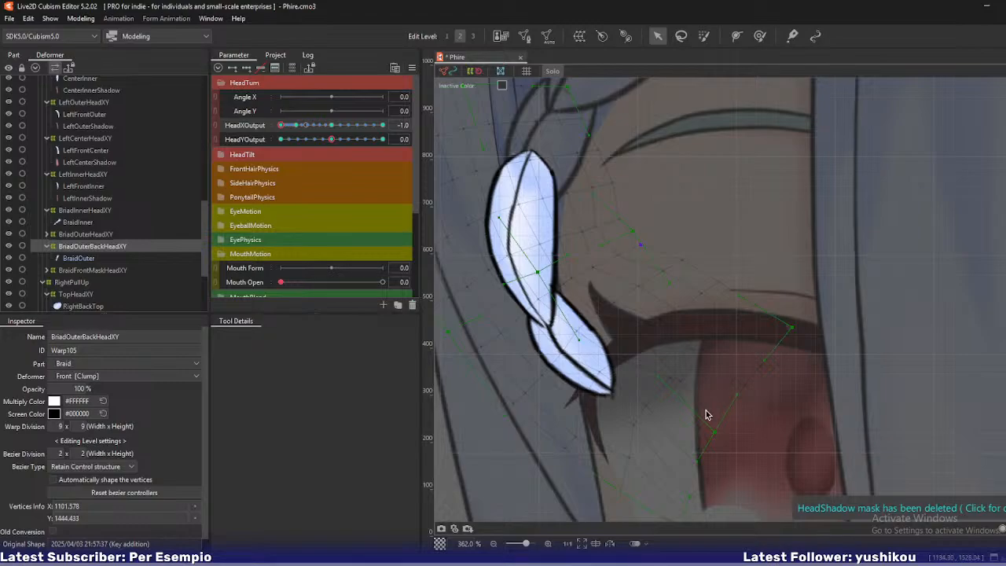
Move BriadOuterBackHeadXY's bottom-centre point and bottom-right corner down and left, and shift the centre point's upper handle slightly right.
scroll(704, 409, down, 3)
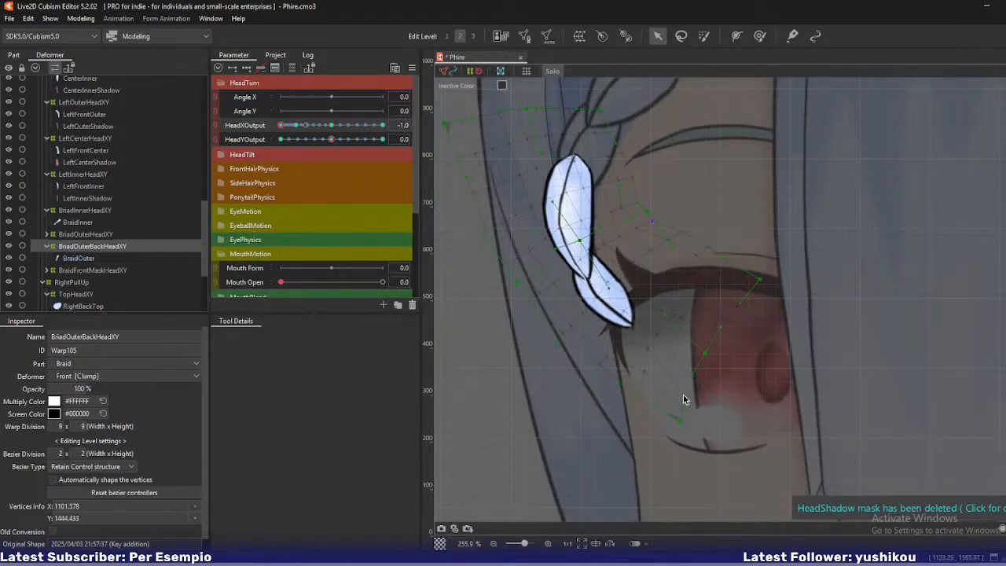
drag(682, 418, 672, 426)
drag(712, 355, 702, 366)
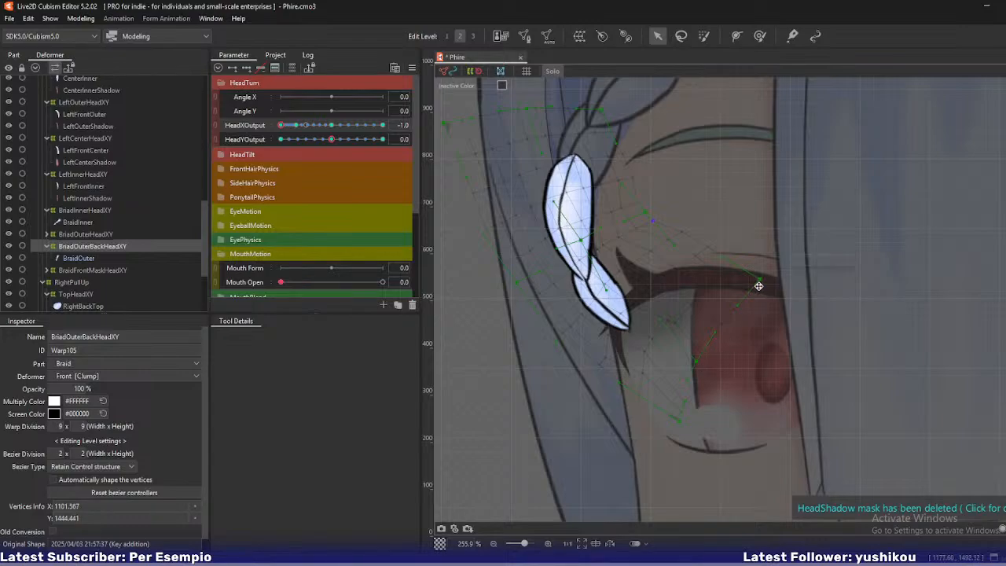
drag(759, 285, 728, 323)
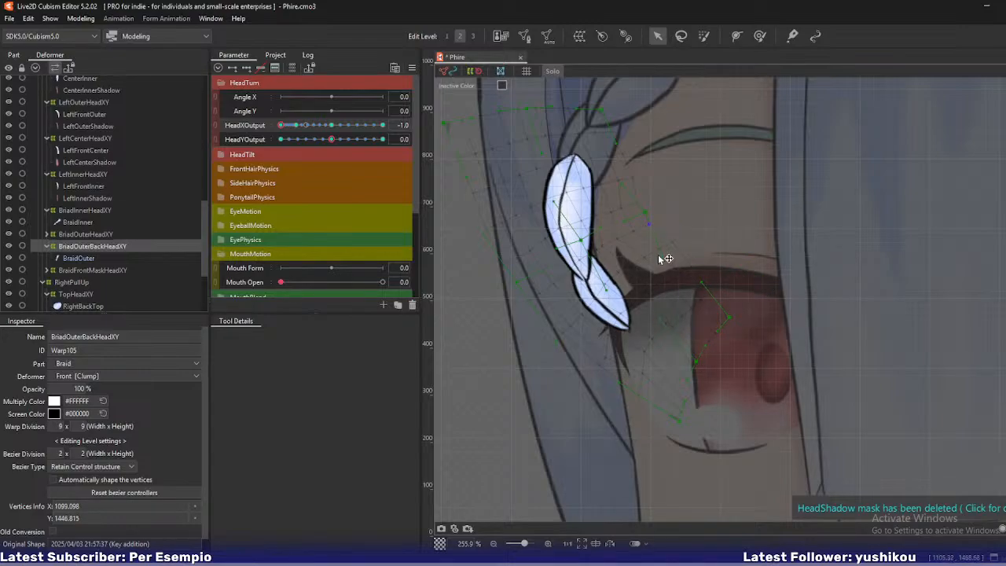
drag(665, 248, 669, 305)
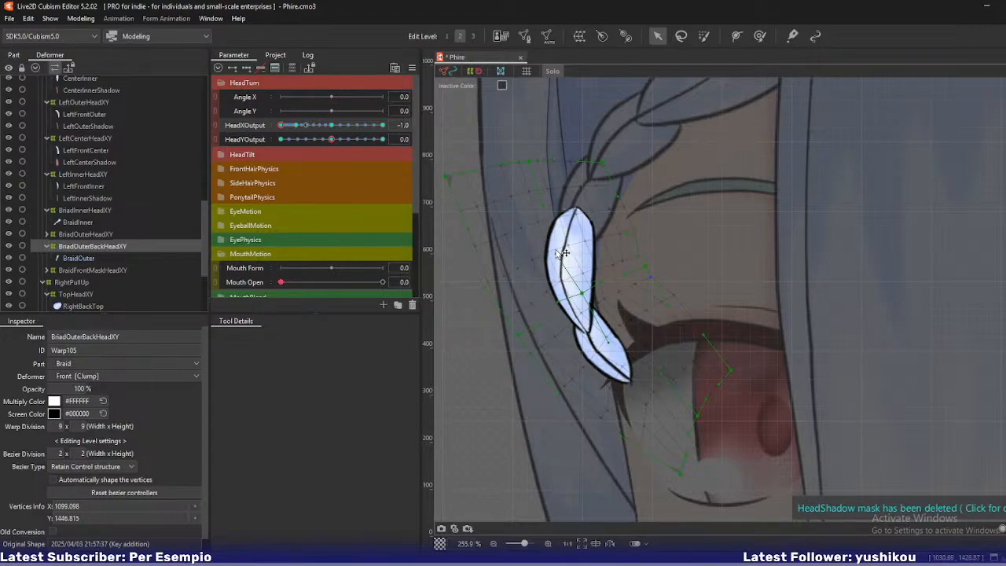
drag(563, 253, 578, 252)
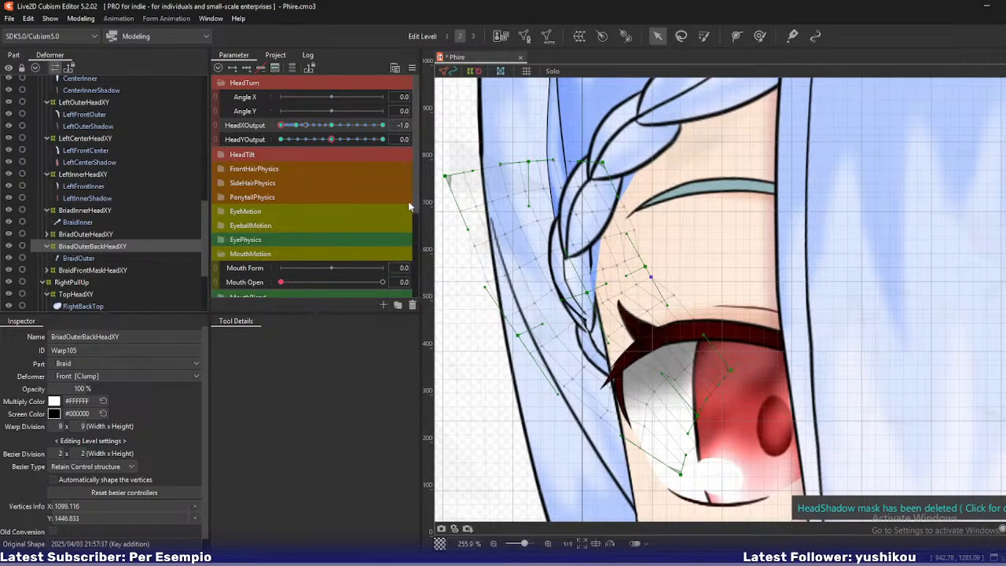
Toggle the visibility of BriadOuterHeadXY's BraidOuter artwork and compare the two outer braid deformers at HeadXOutput -1.0.
click(47, 235)
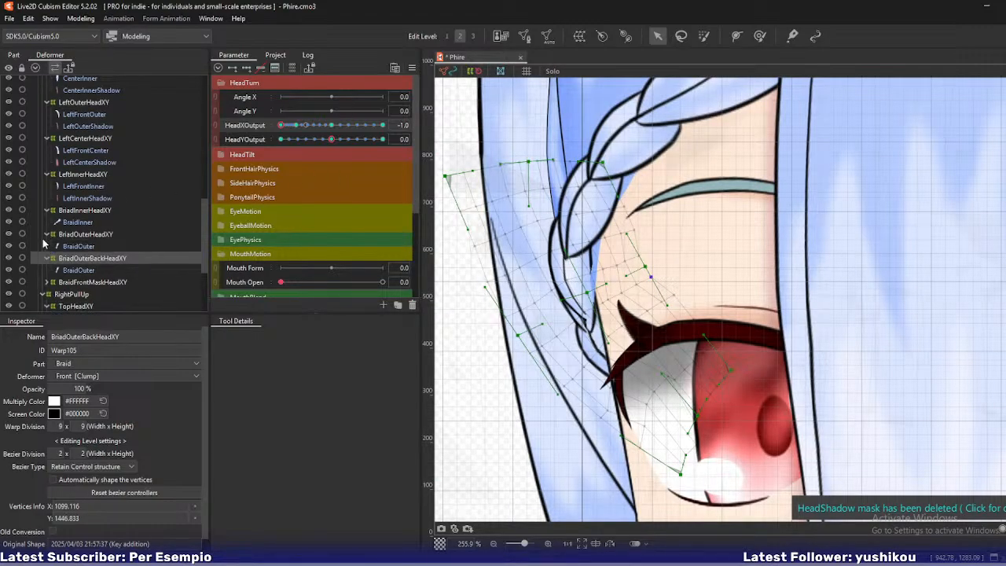
click(11, 247)
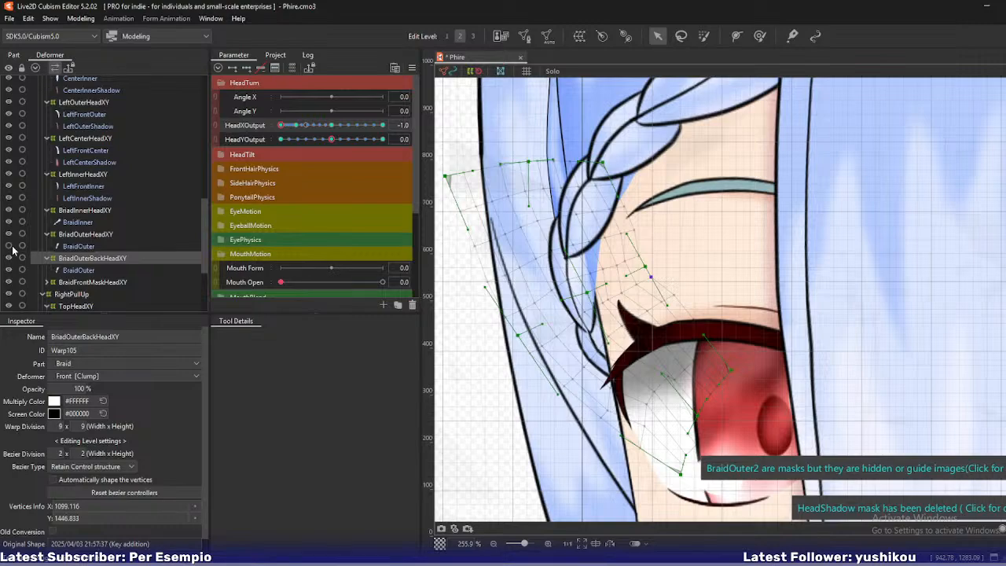
click(11, 247)
click(11, 247)
click(11, 247)
click(76, 259)
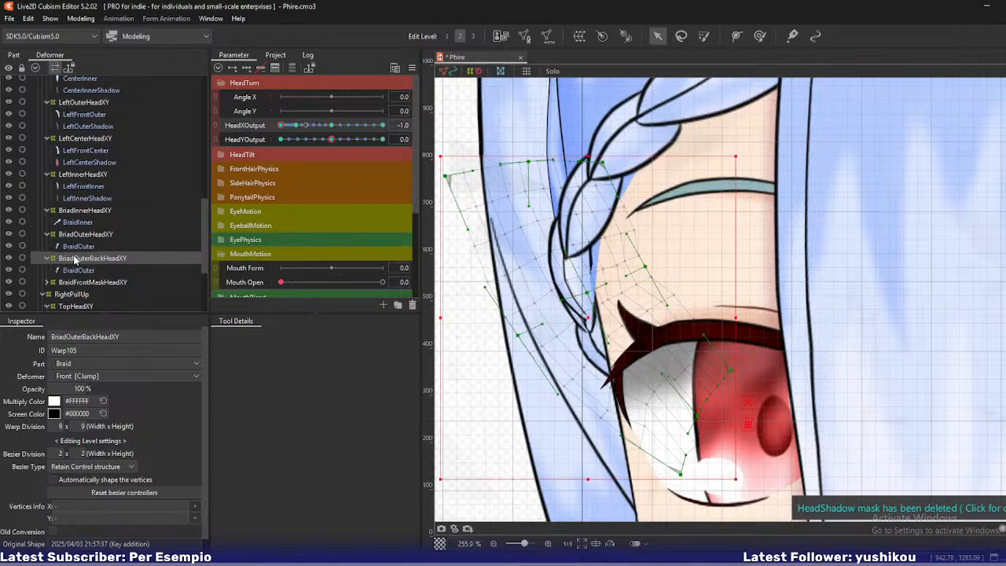
click(81, 235)
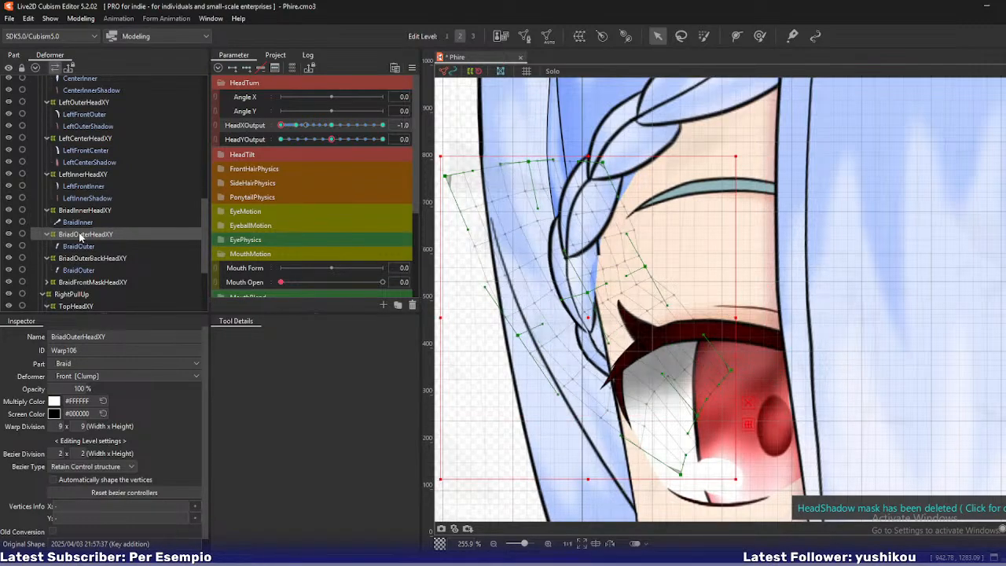
mouse_move(281, 126)
mouse_down()
mouse_move(298, 125)
mouse_move(280, 126)
mouse_up()
Lower BraidFrontMaskHeadXY's top-left corner at HeadXOutput -1.0, and move the same corner down and left at HeadXOutput -0.5.
click(84, 283)
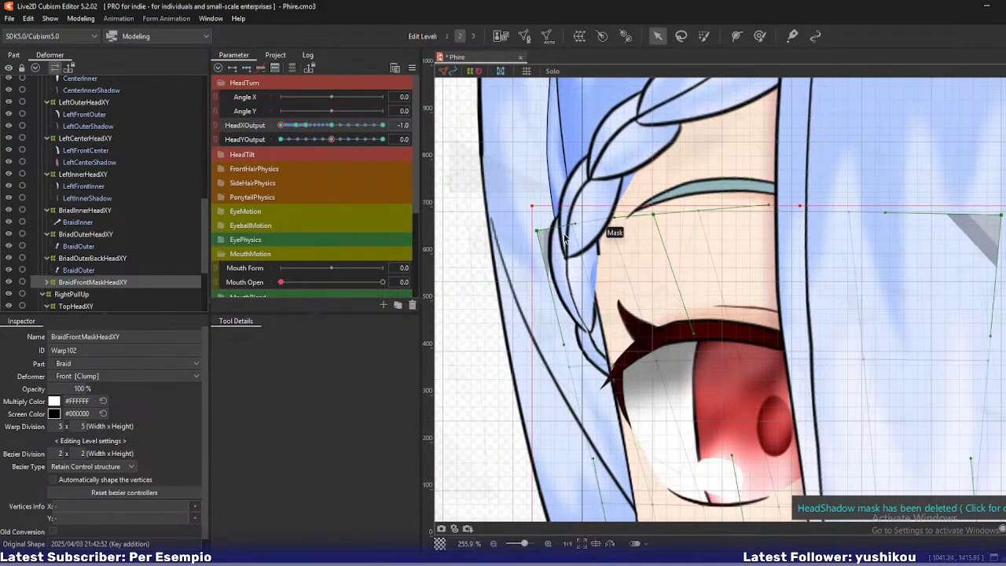
drag(551, 239, 548, 311)
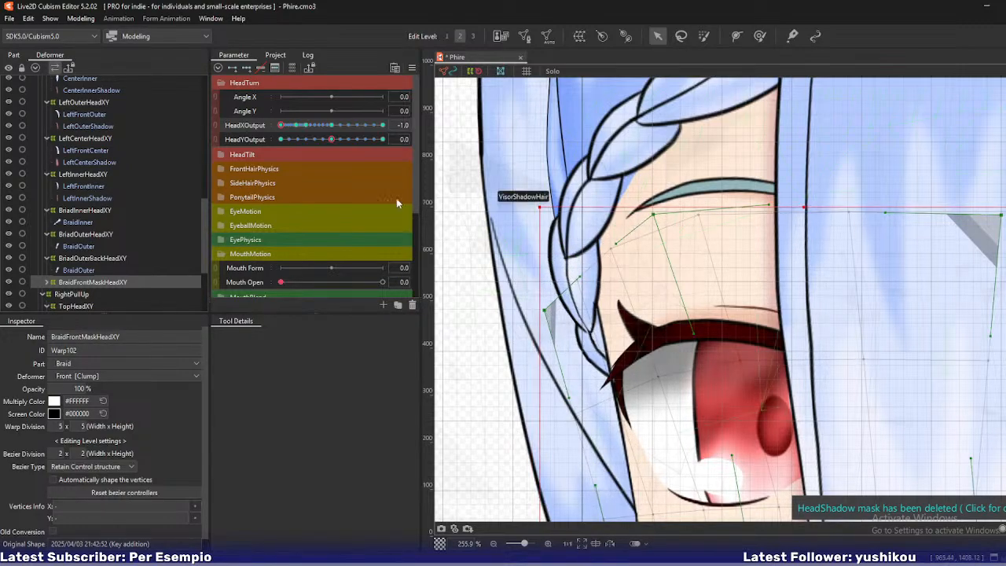
drag(282, 132, 298, 149)
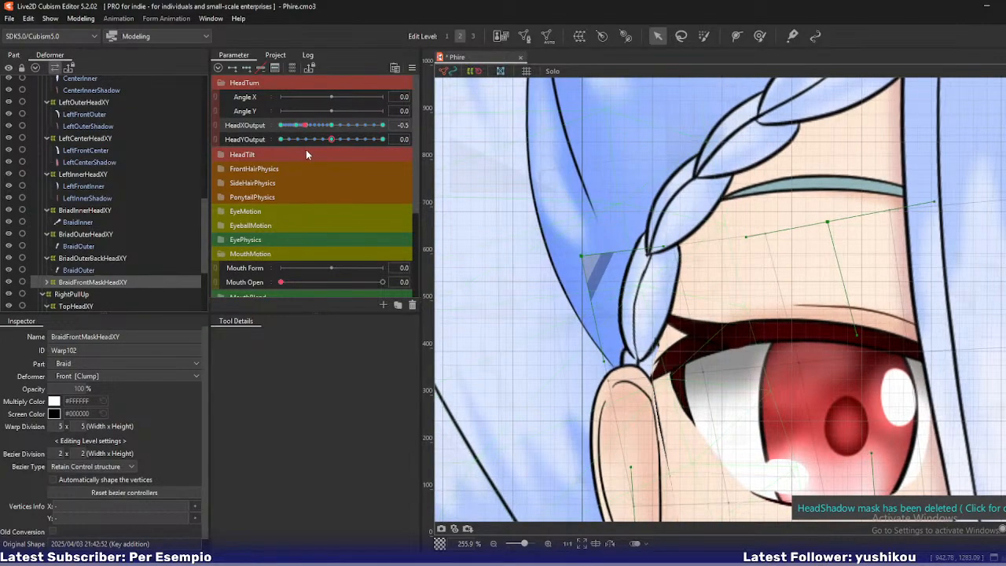
click(589, 253)
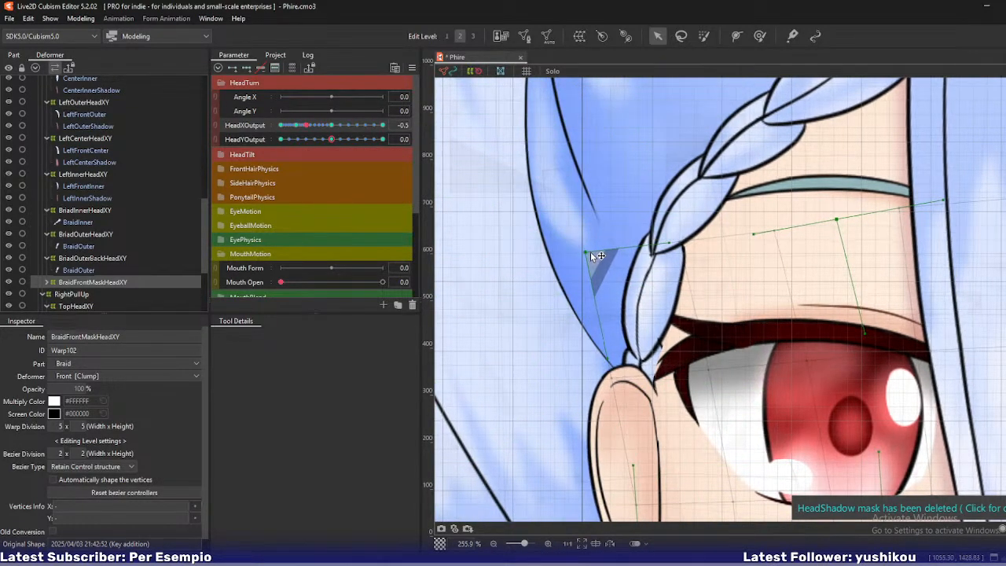
drag(586, 253, 564, 305)
drag(306, 126, 307, 132)
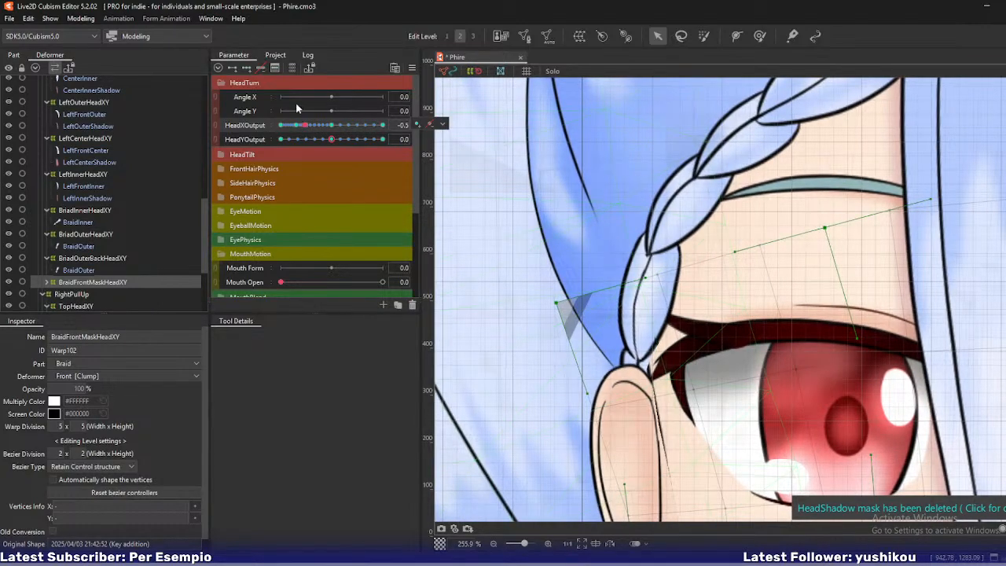
Review the HeadXOutput keyforms of BraidFrontMaskHeadXY and examine the braid at the -1.0 end of the turn.
click(277, 68)
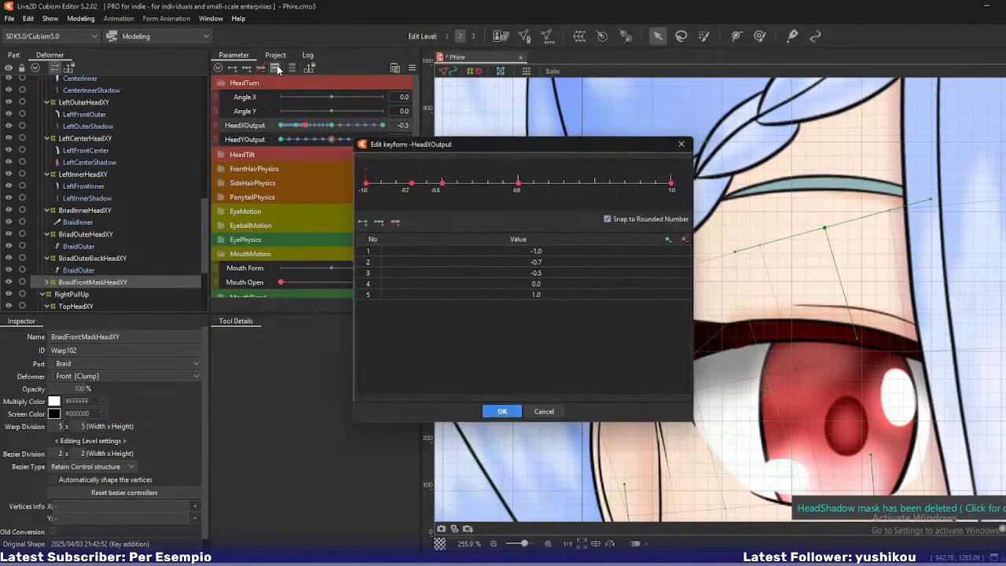
click(680, 143)
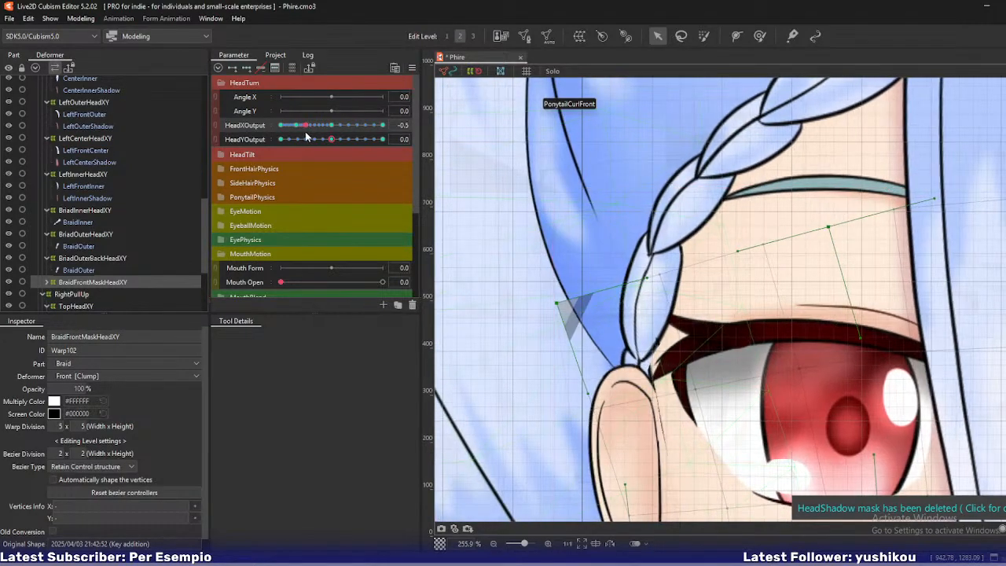
drag(296, 134, 272, 138)
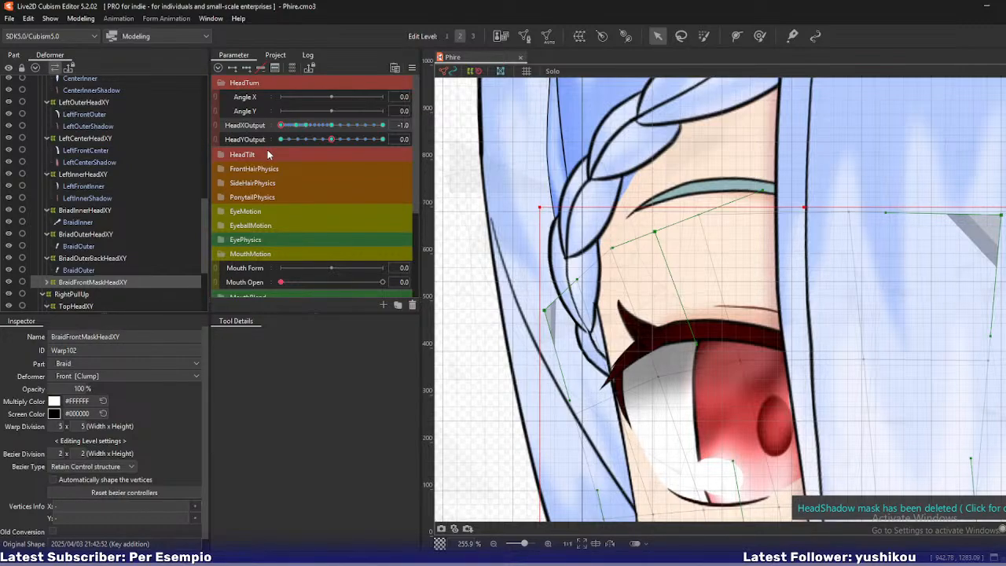
scroll(675, 233, down, 2)
drag(674, 233, 613, 253)
mouse_move(281, 127)
mouse_down()
mouse_move(293, 127)
mouse_move(274, 129)
mouse_up()
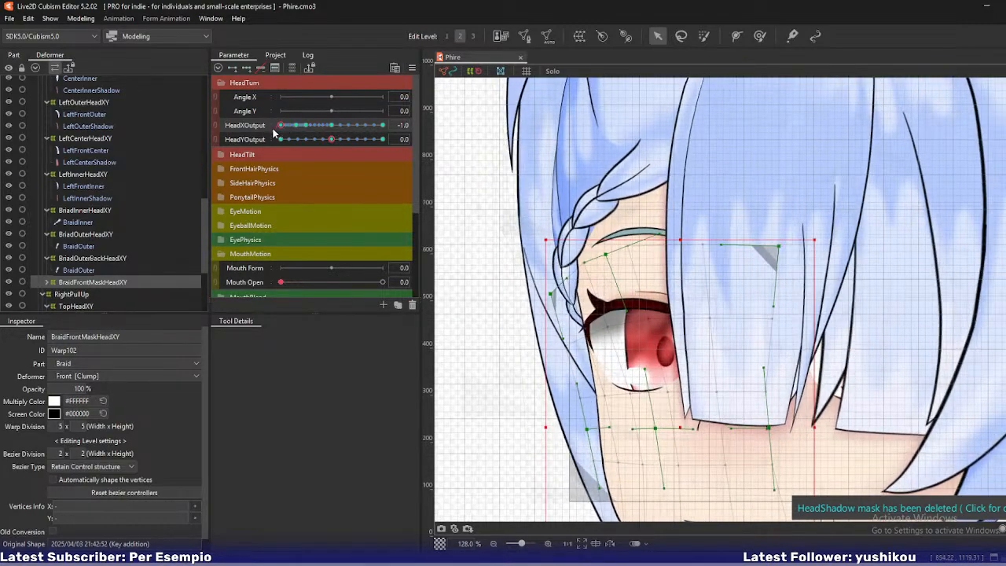
Look through BriadInnerHeadXY, BriadOuterHeadXY and BriadOuterBackHeadXY and check the braid near HeadXOutput -1.0.
click(88, 210)
click(104, 235)
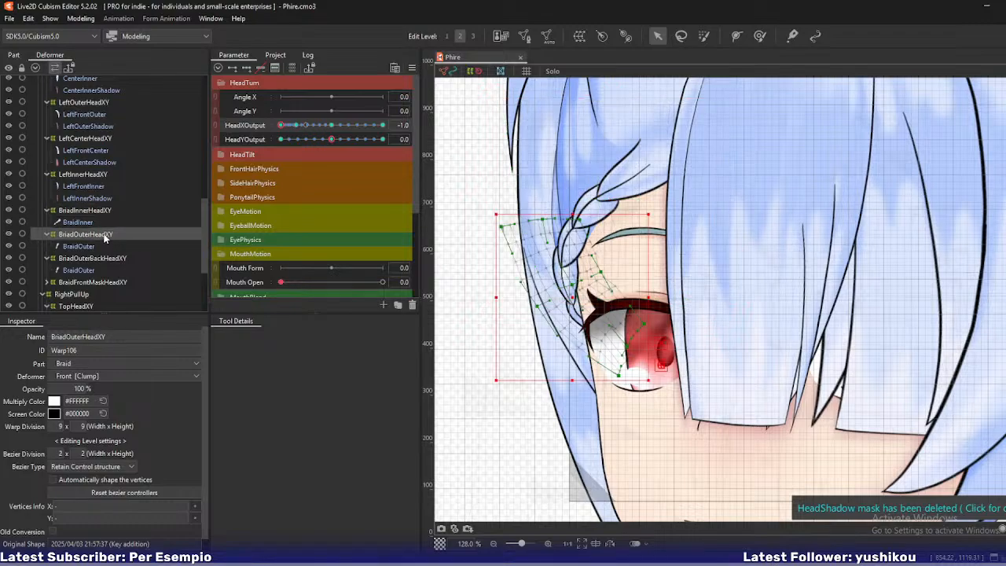
click(96, 261)
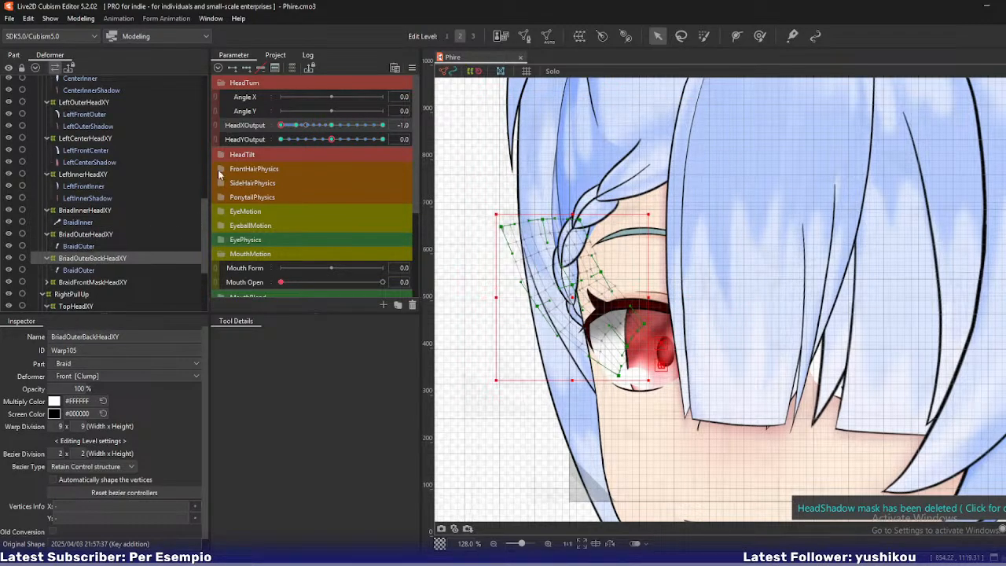
mouse_move(280, 128)
mouse_down()
mouse_move(298, 130)
mouse_move(279, 138)
mouse_up()
Overlay the neutral pose as onion skin over HeadXOutput -1.0 and try repositioning BriadOuterBackHeadXY's central control point.
key(ctrl+r)
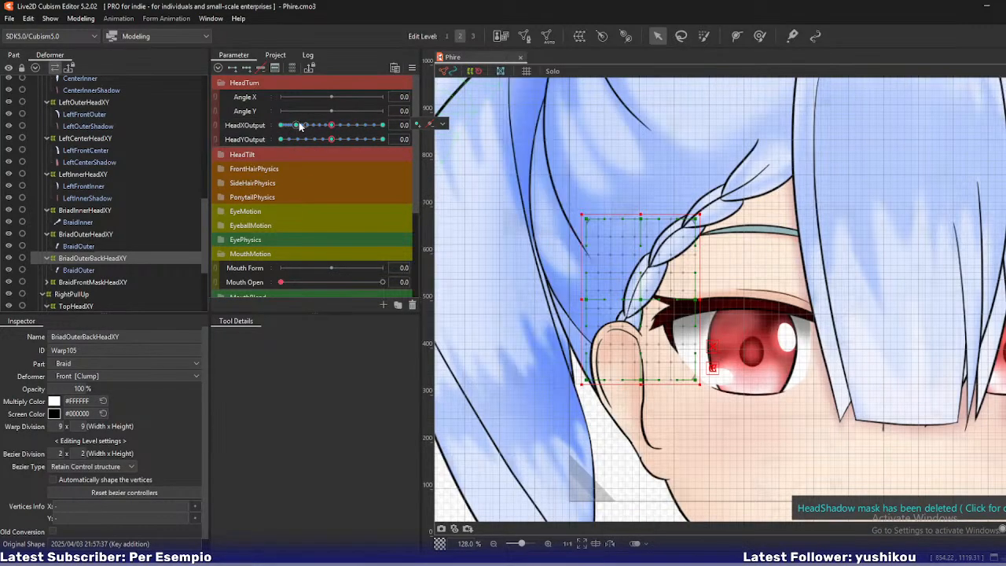
key(1)
drag(330, 127, 280, 136)
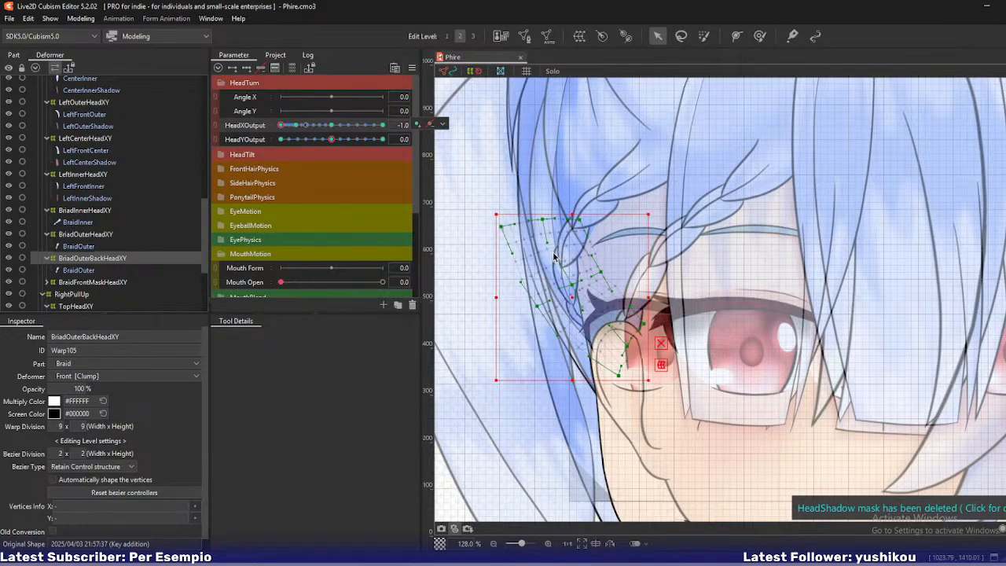
click(575, 288)
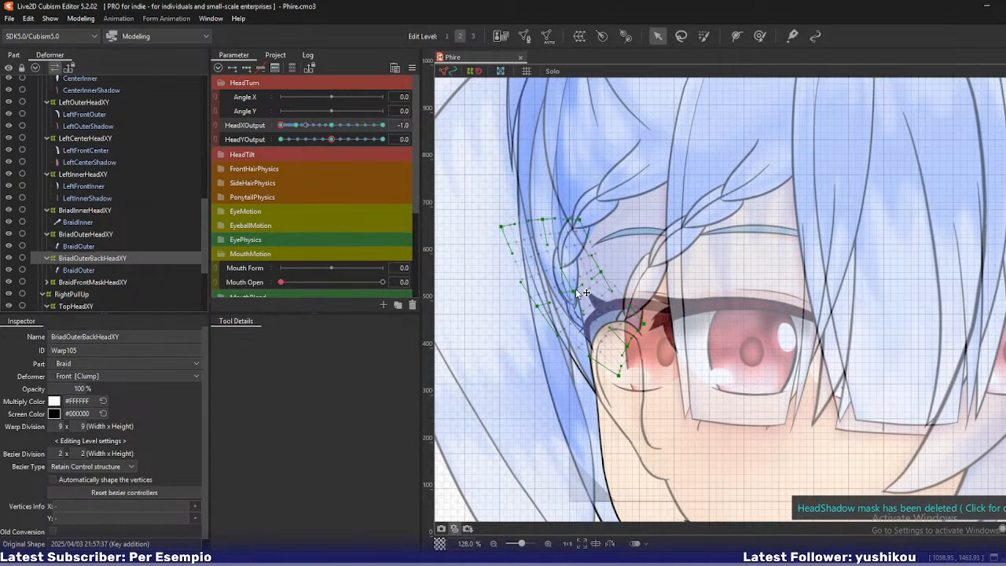
drag(575, 288, 574, 282)
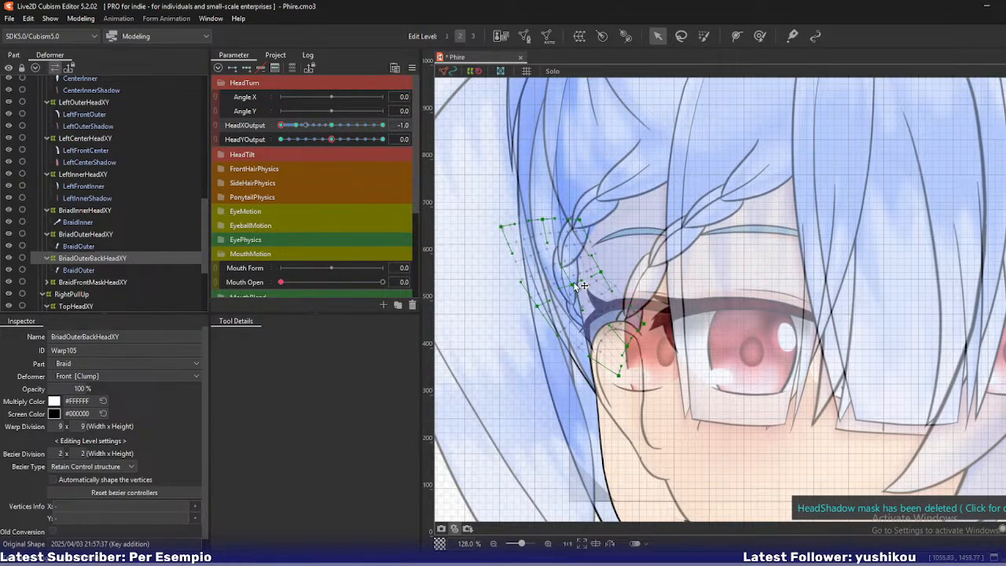
Isolate BriadOuterBackHeadXY's BraidOuter artwork, spread the deformer's lower-edge points and nudge its right-middle point outward at HeadXOutput -1.0, then end the isolation.
ctrl+click(88, 270)
key(s)
click(117, 259)
scroll(583, 253, up, 2)
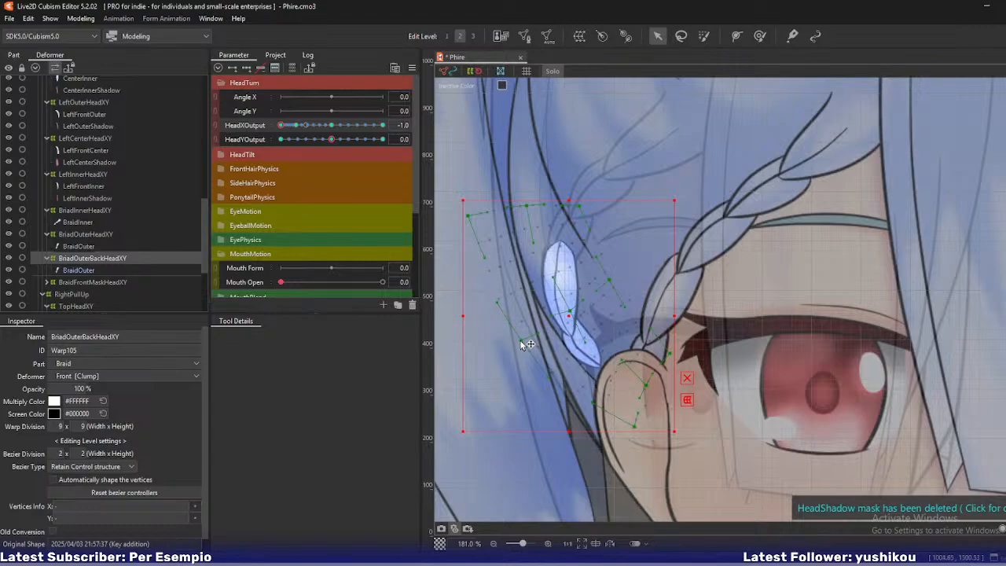
drag(688, 363, 636, 426)
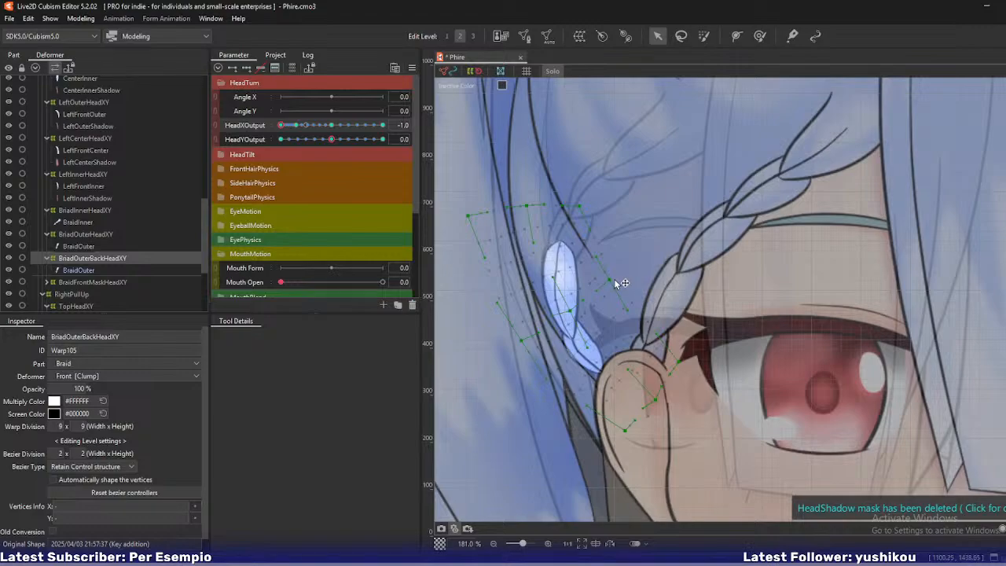
drag(614, 280, 618, 279)
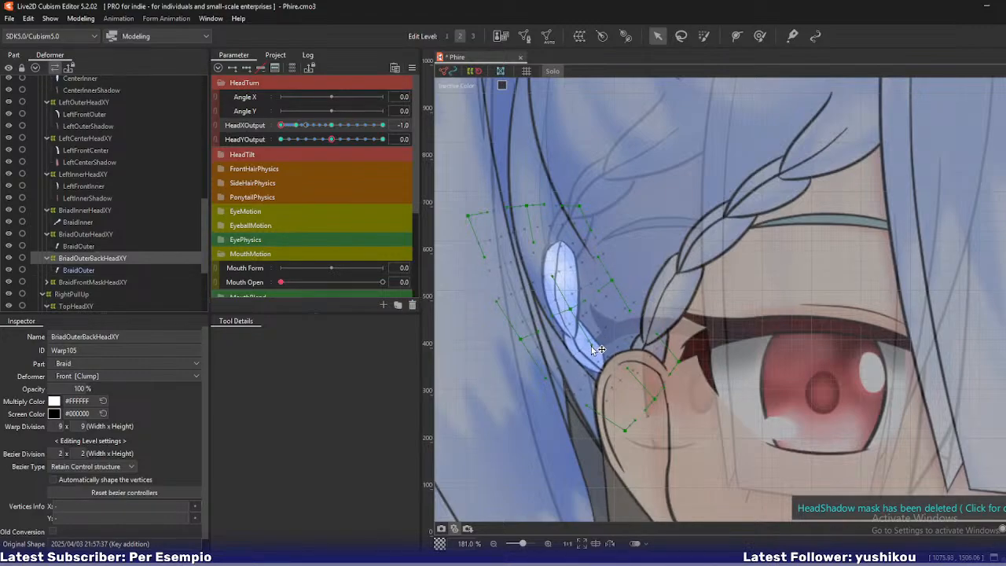
key(s)
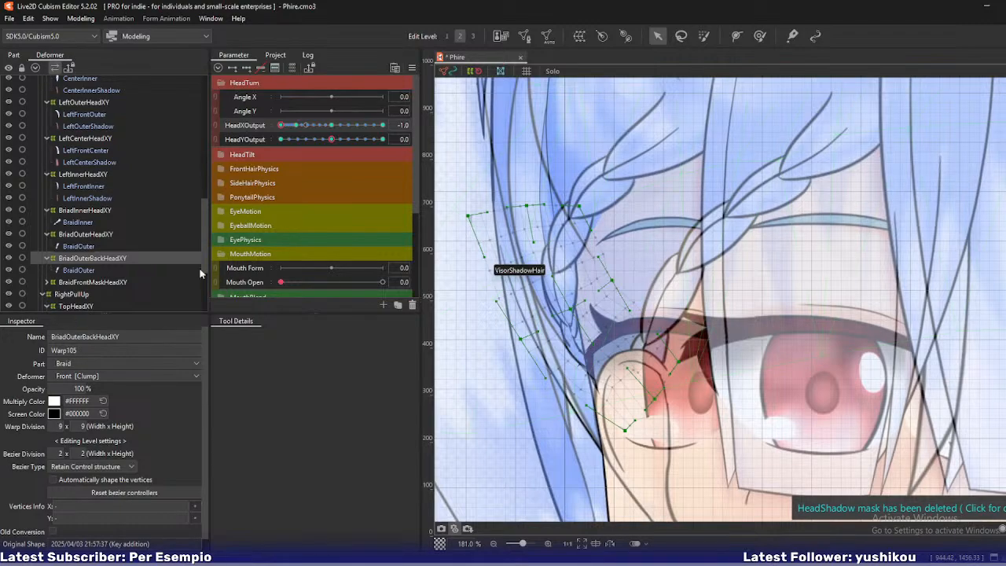
Move BraidFrontMaskHeadXY's upper-middle control point right at HeadXOutput -1.0, turn off the onion skin and check the braid through the turn.
click(91, 234)
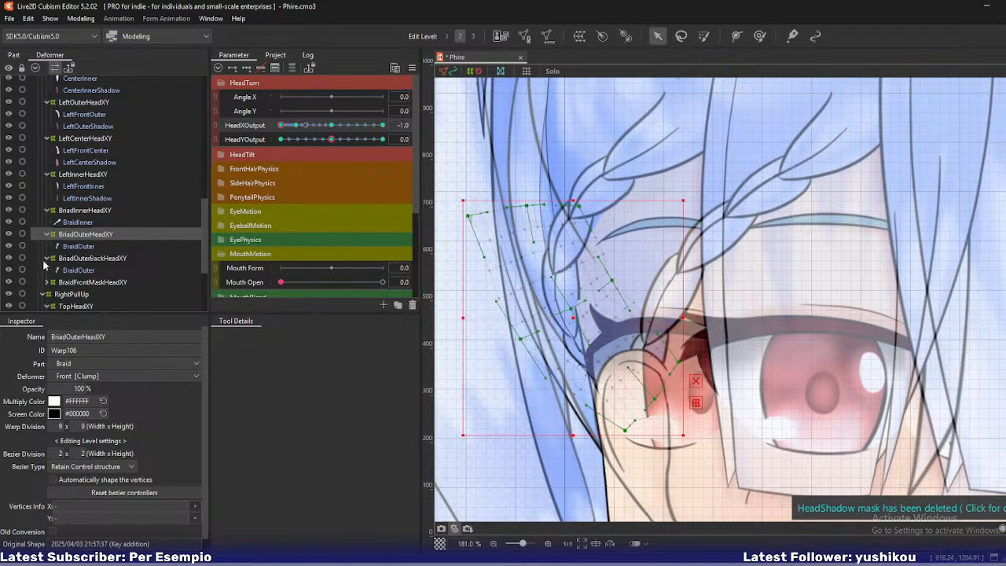
click(68, 283)
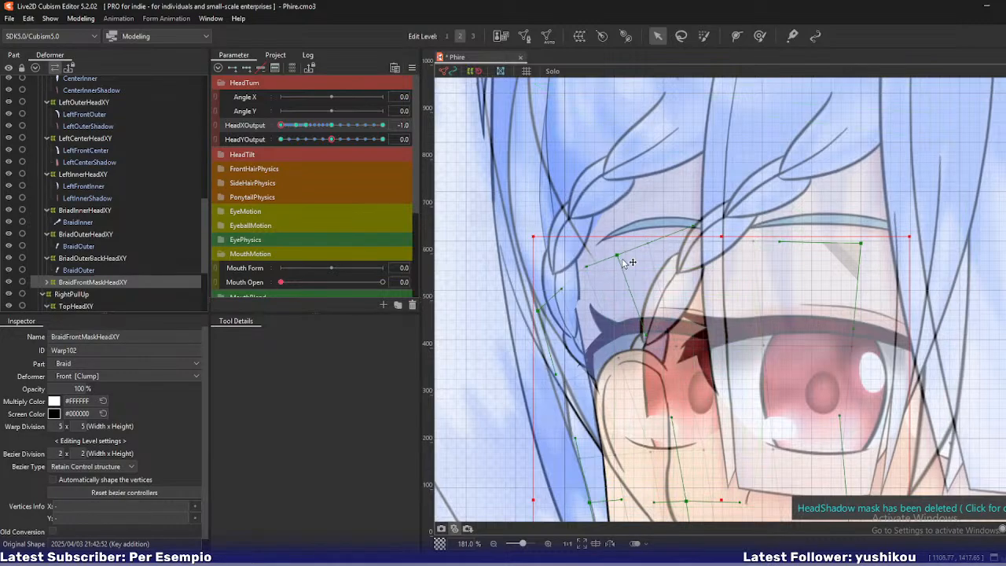
drag(630, 258, 639, 262)
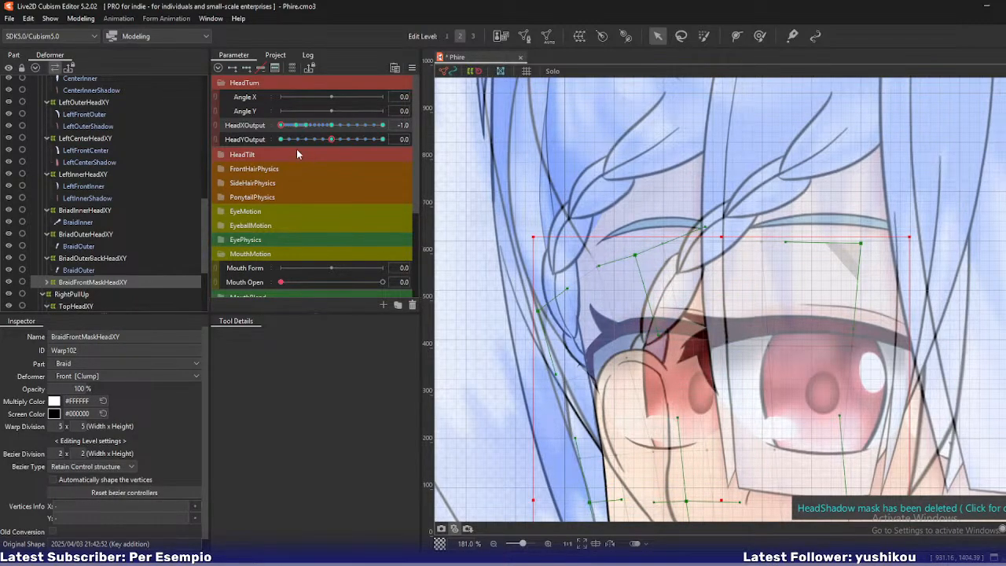
key(f)
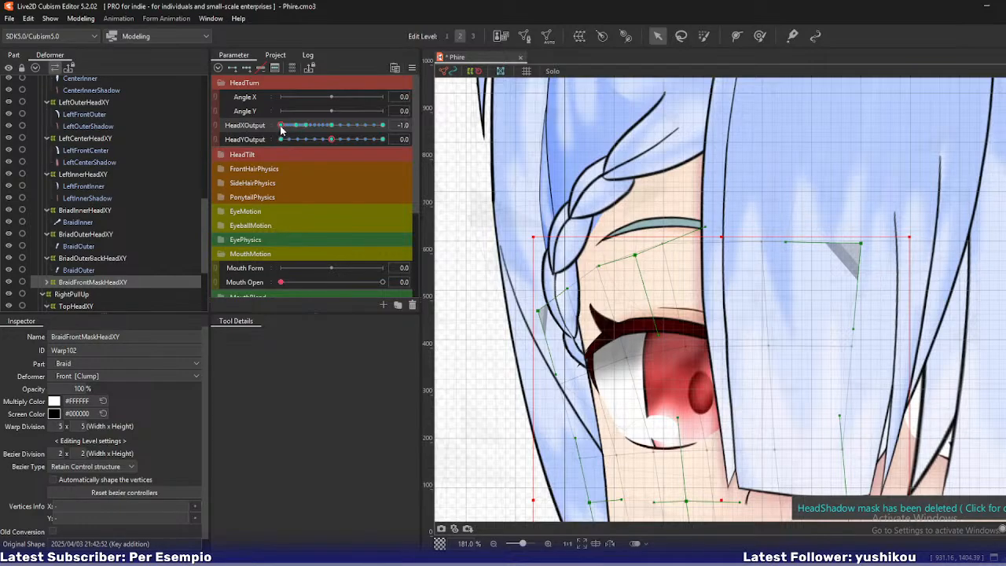
drag(281, 130, 265, 145)
scroll(531, 286, down, 2)
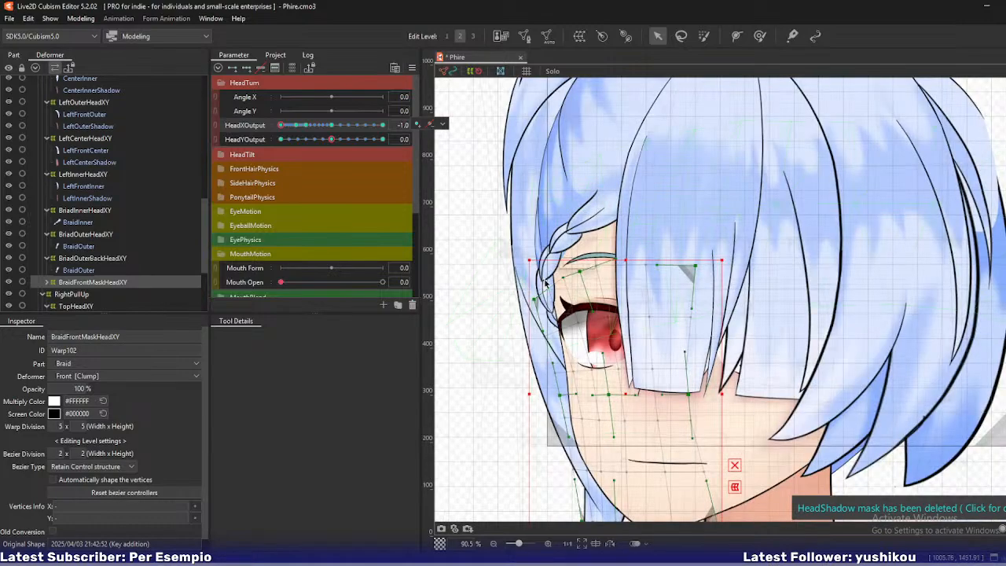
Find RightBackMid's MidHeadXY deformer under the braid and narrow its bottom edge at HeadXOutput -1.0, moving the middle point left and both corners inward.
scroll(561, 258, up, 2)
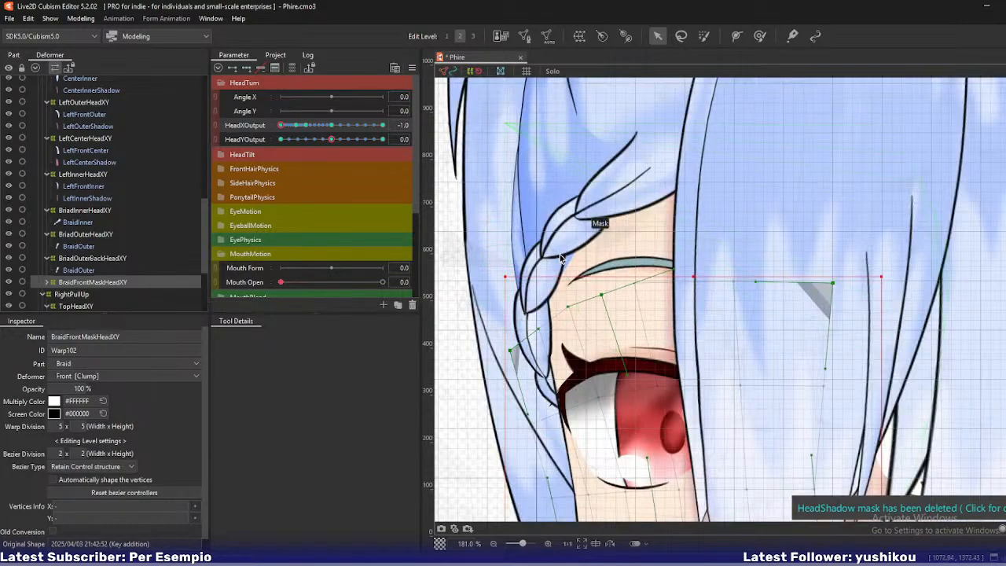
scroll(561, 258, up, 1)
right_click(566, 263)
mouse_move(621, 294)
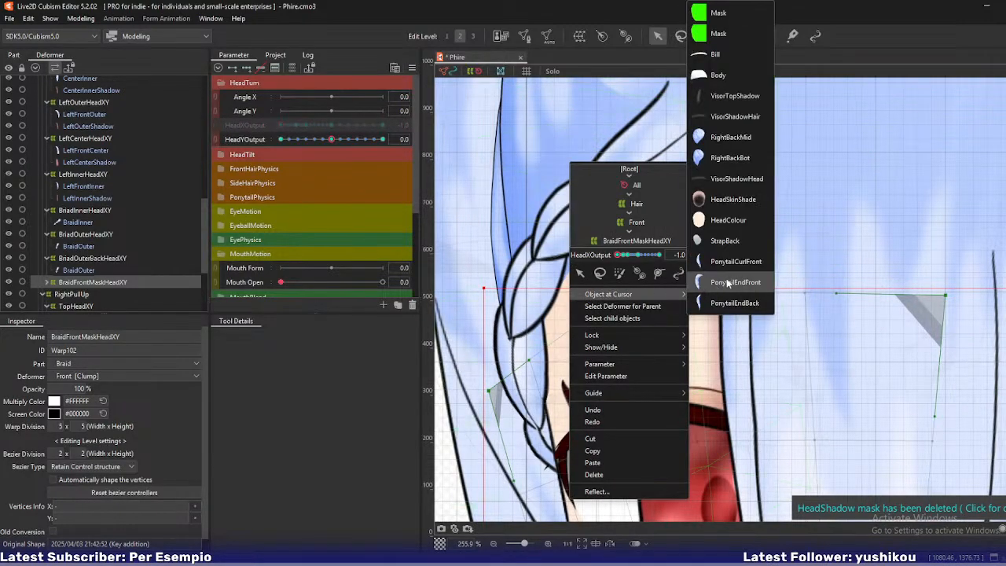
click(732, 137)
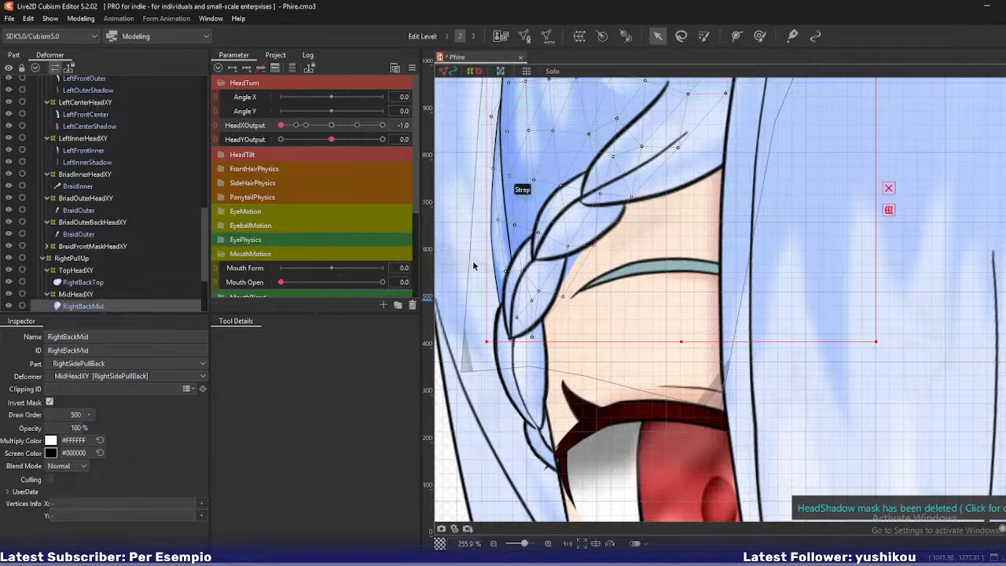
click(83, 294)
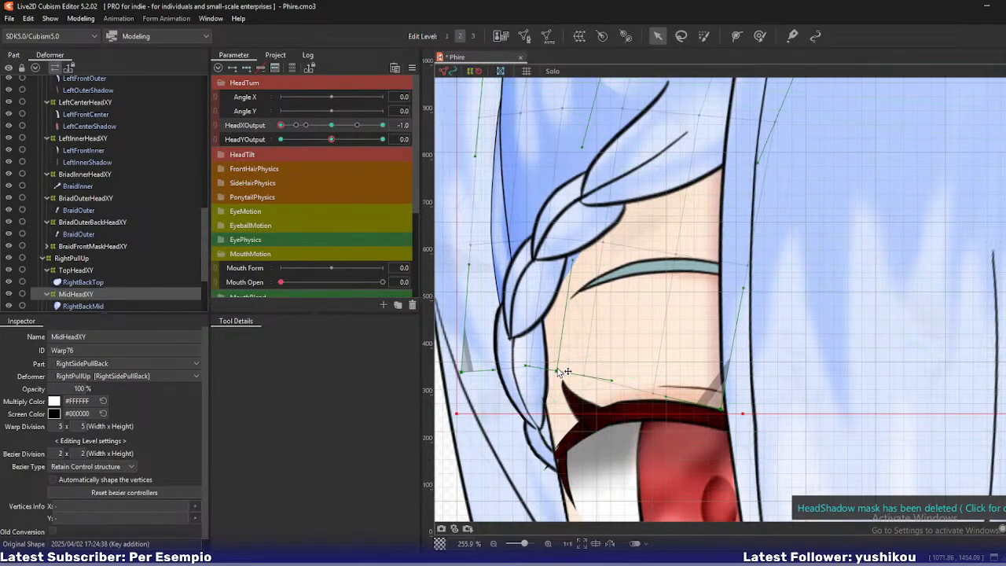
drag(557, 371, 537, 365)
drag(462, 372, 474, 372)
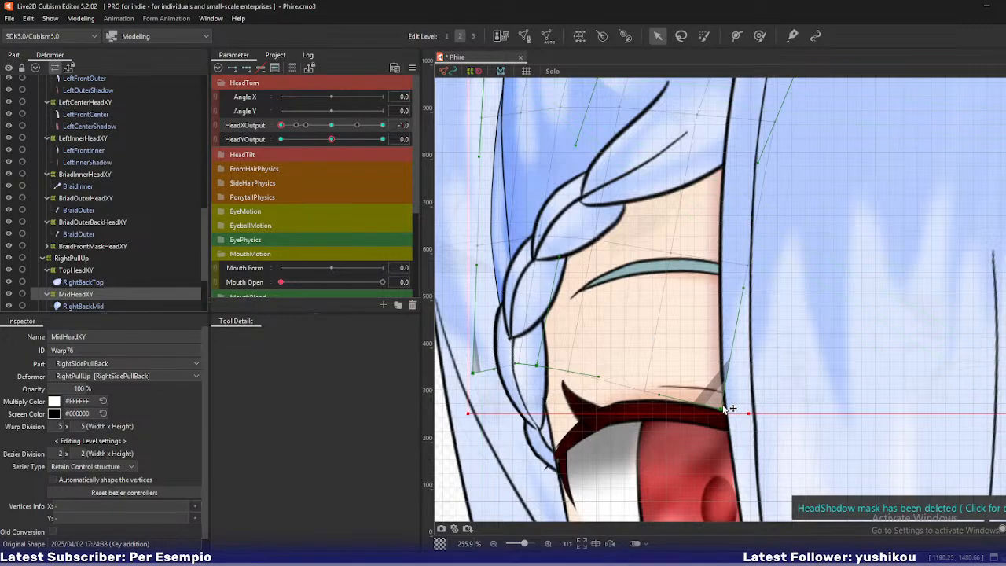
drag(723, 409, 670, 393)
Examine the pulled-back hair and braid around HeadXOutput -1.0 with the whole head in view.
scroll(651, 319, down, 2)
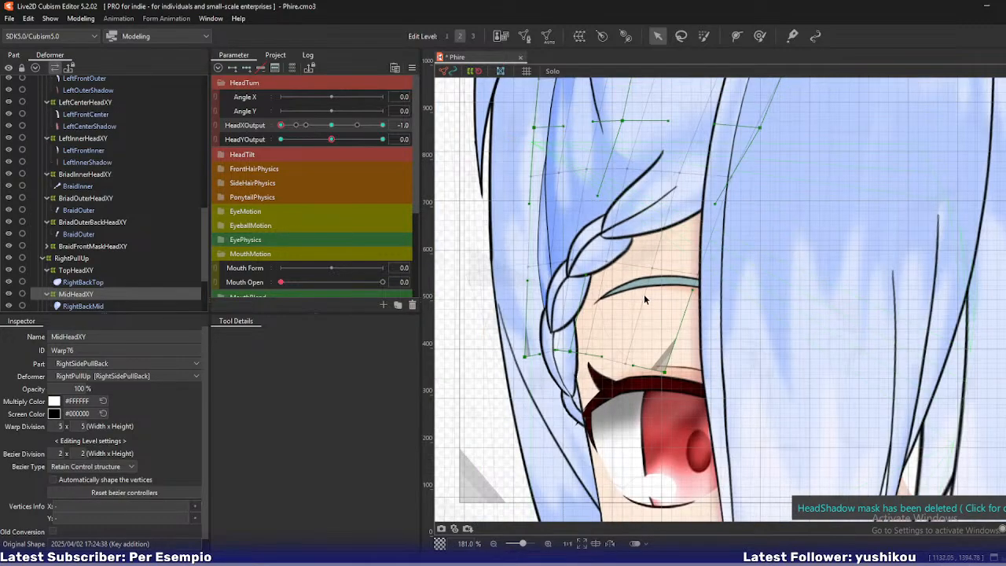
drag(644, 296, 644, 346)
drag(627, 174, 618, 243)
scroll(553, 276, down, 4)
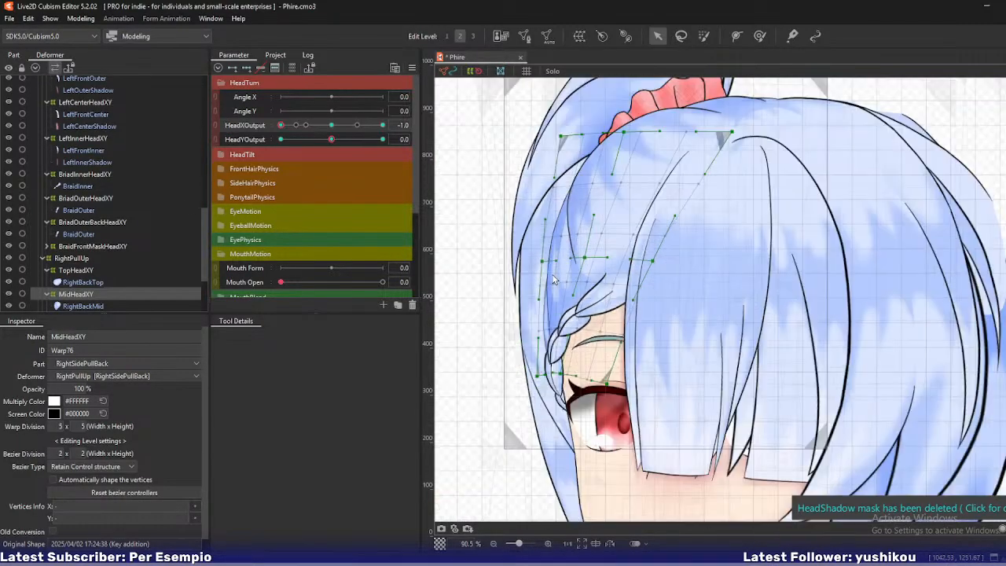
scroll(648, 288, down, 2)
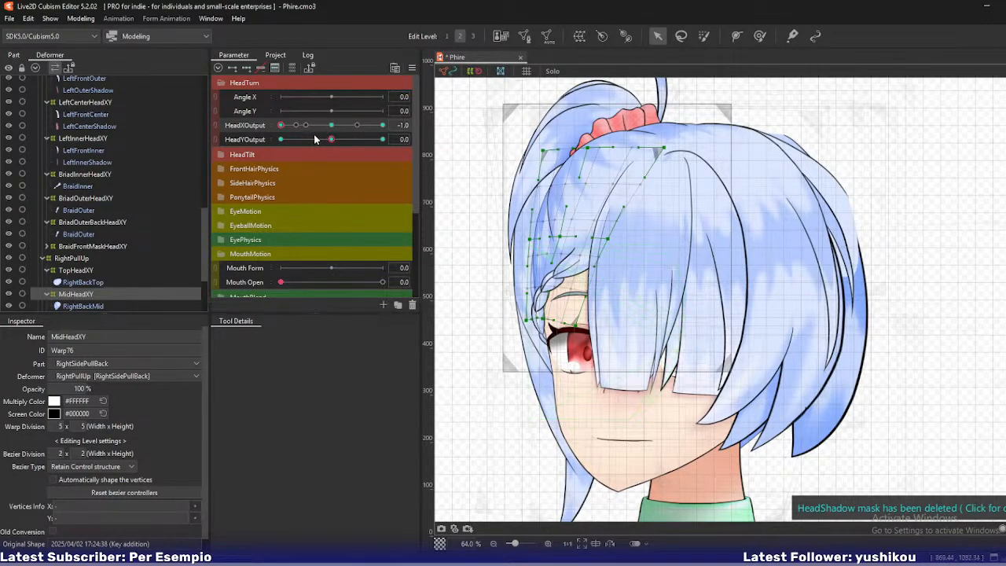
mouse_move(281, 126)
mouse_down()
mouse_move(292, 129)
mouse_move(282, 131)
mouse_up()
Preview the sideways head turn in Physics Settings, return to the model and save it.
click(80, 18)
click(142, 259)
scroll(820, 72, up, 5)
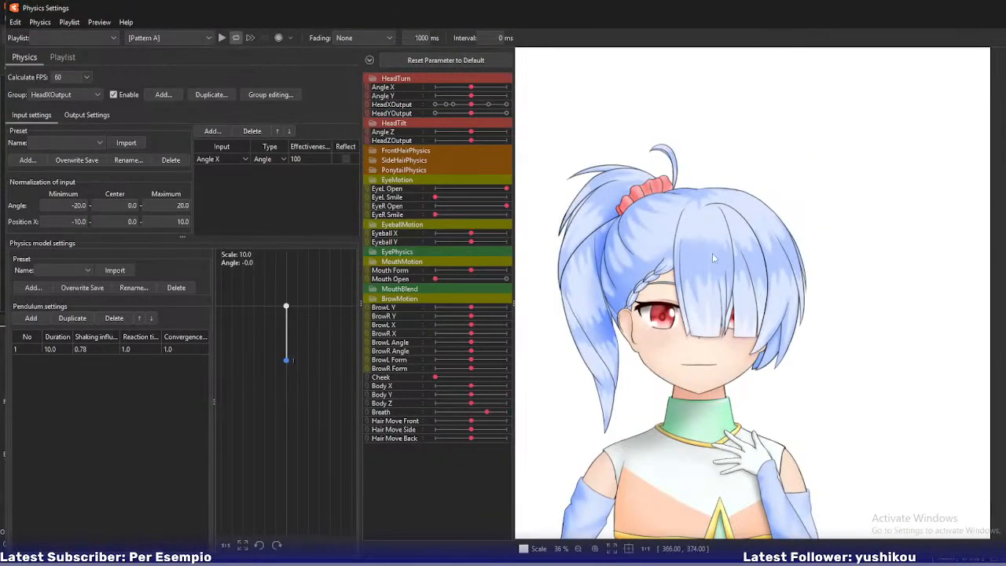
drag(711, 254, 523, 282)
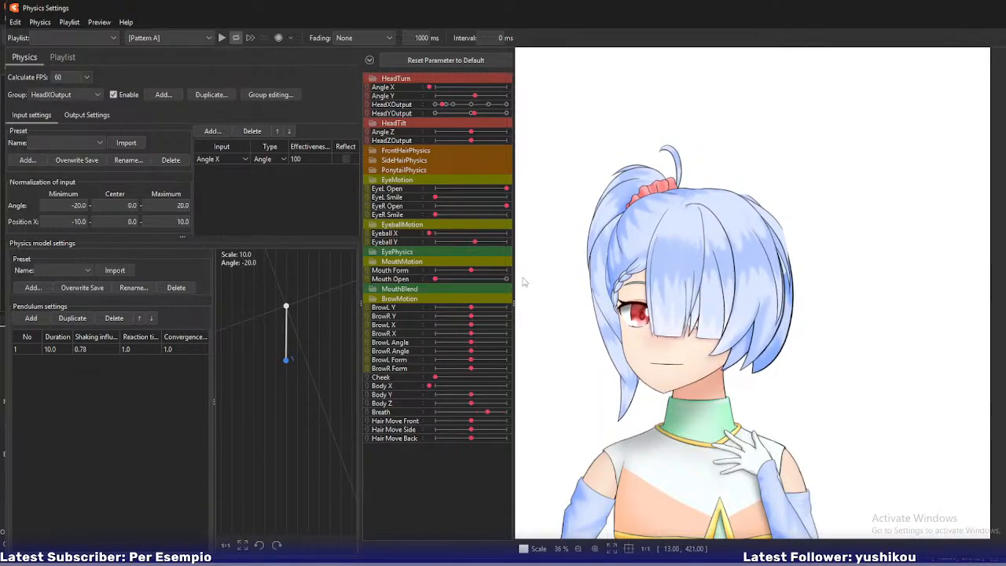
drag(524, 282, 523, 281)
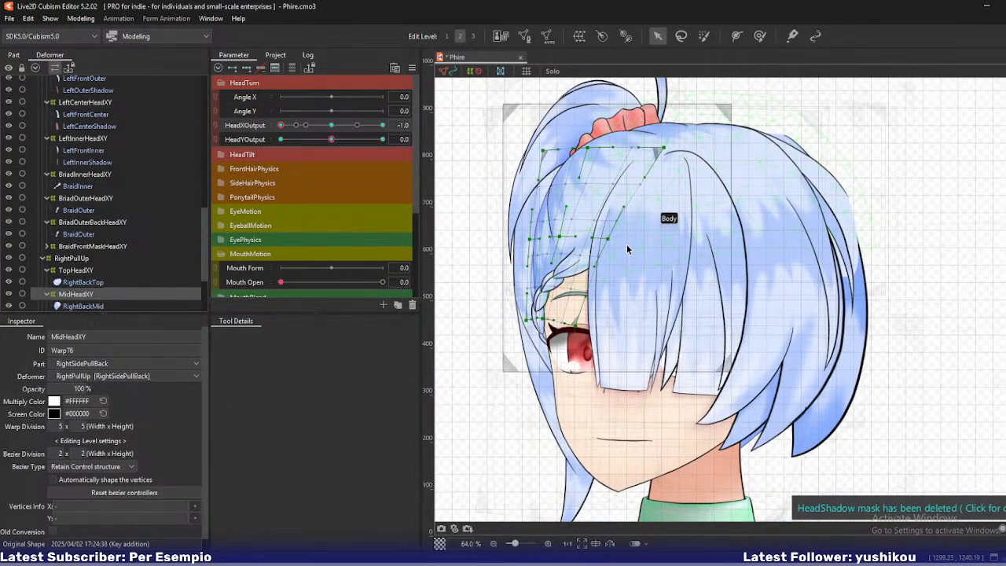
key(ctrl+s)
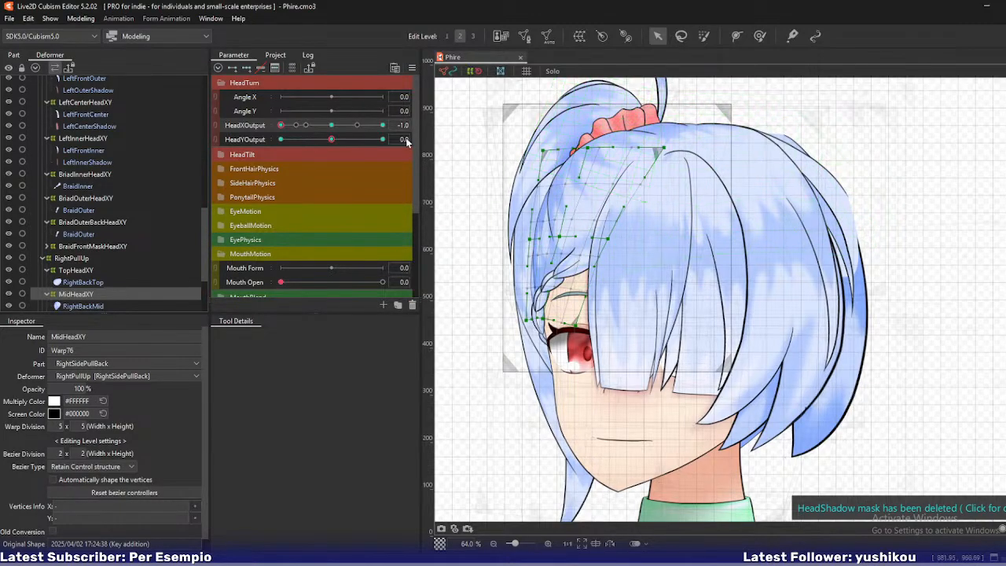
Set HeadXOutput to 1.0 and examine how the hair turns towards the opposite side.
click(297, 125)
click(382, 125)
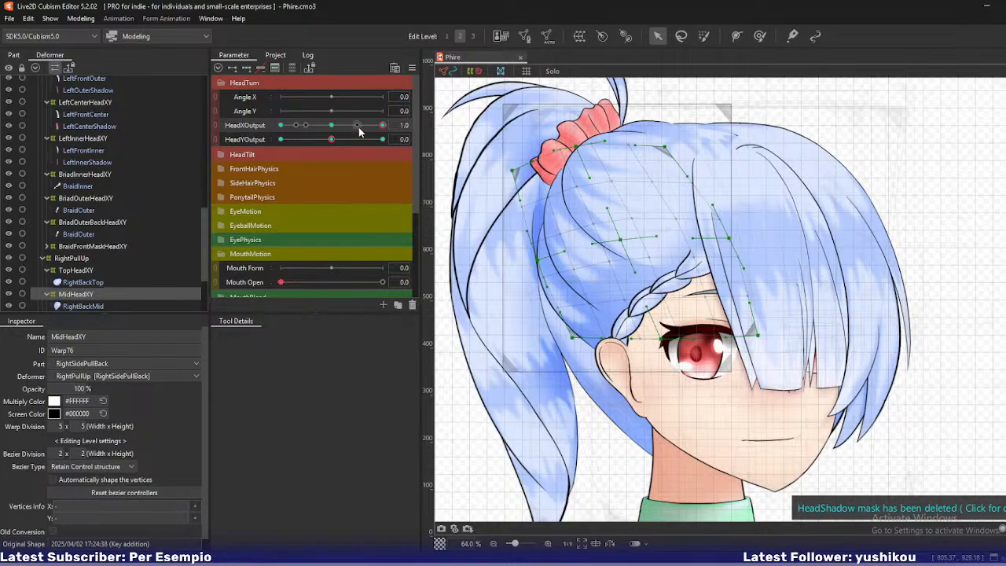
mouse_move(380, 125)
mouse_down()
mouse_move(338, 126)
mouse_move(387, 139)
mouse_up()
mouse_move(384, 143)
mouse_down()
mouse_move(357, 139)
mouse_move(386, 139)
mouse_up()
drag(381, 125, 418, 128)
Nudge CenterInnerHeadXY's lower middle and right control points slightly left at HeadXOutput 1.0.
scroll(118, 230, up, 5)
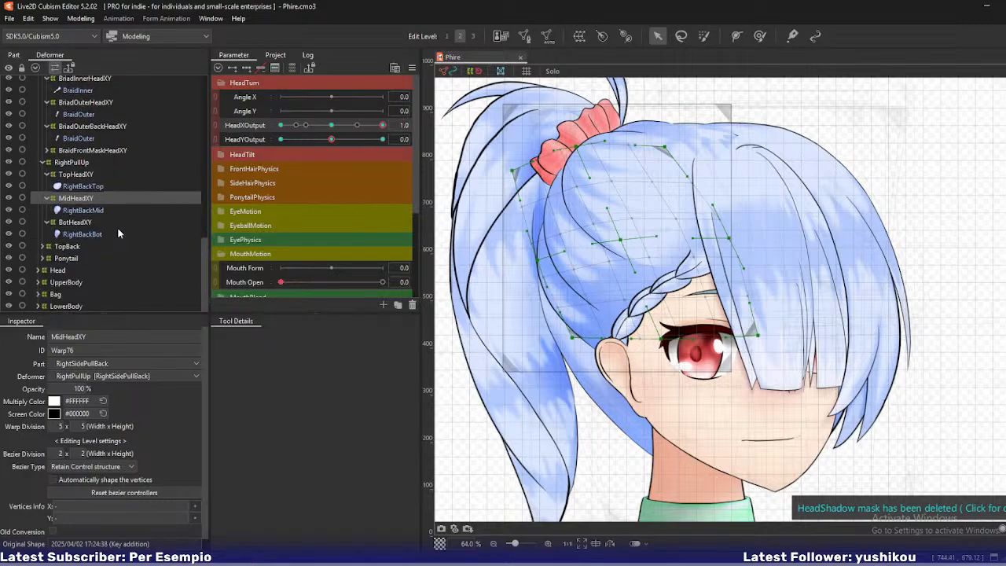
scroll(88, 134, up, 2)
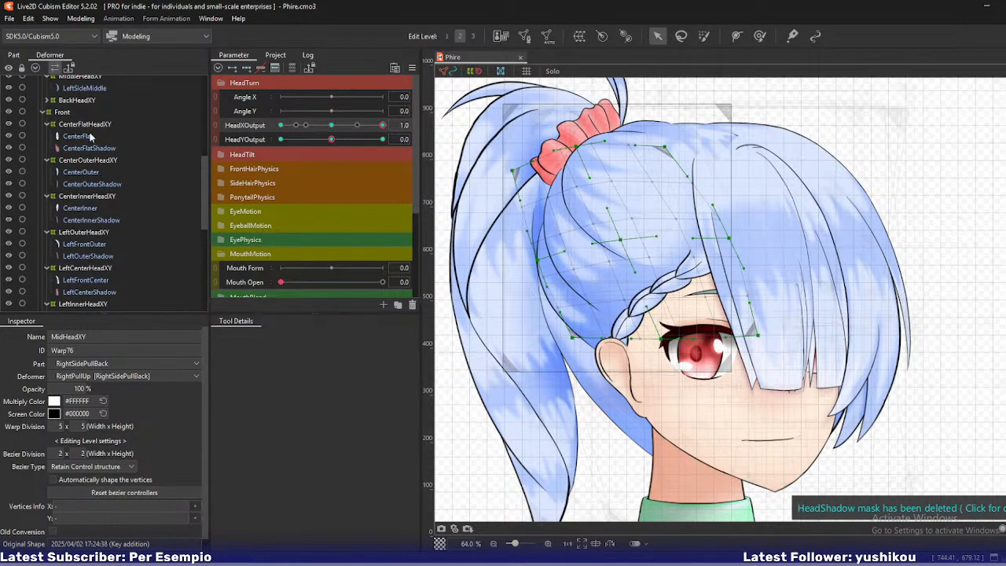
click(96, 198)
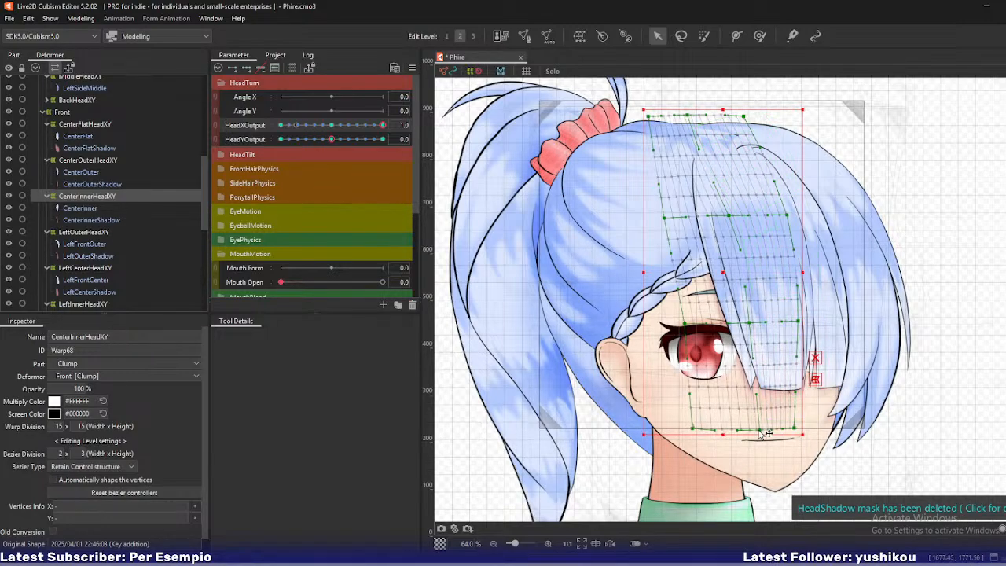
drag(799, 323, 796, 322)
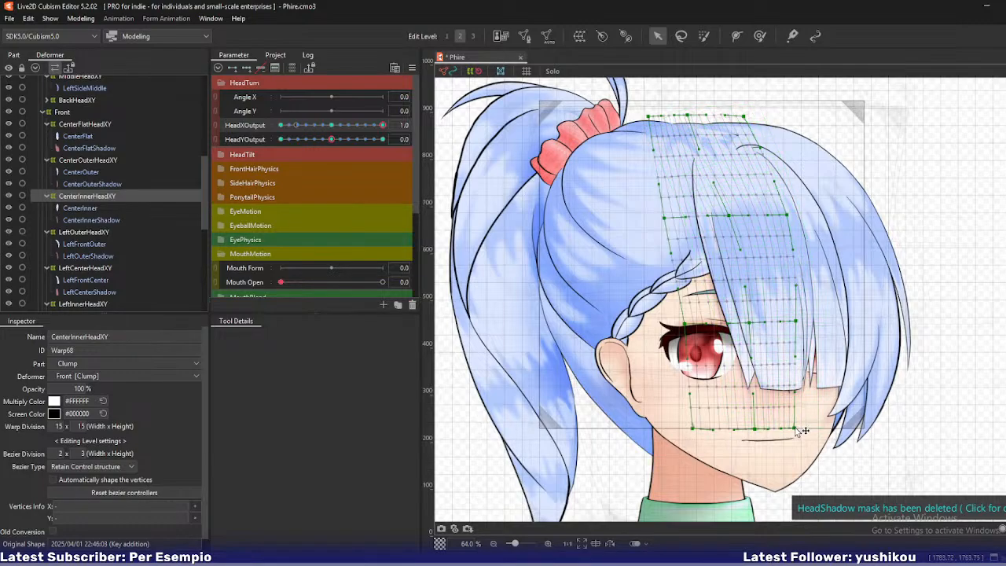
Select CenterFlatHeadXY, save the model and dismiss the Google Drive notice about removed items.
click(93, 127)
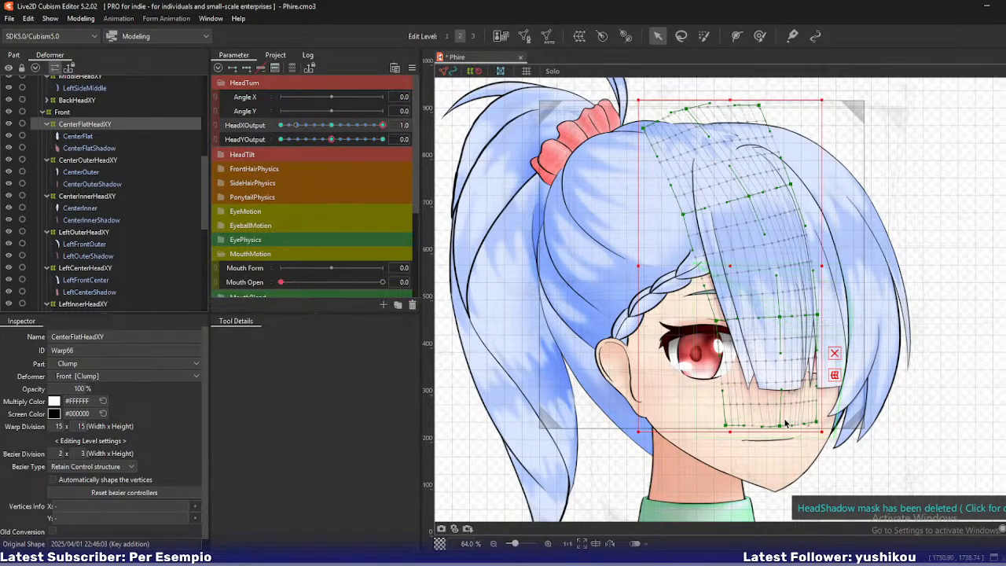
key(ctrl+s)
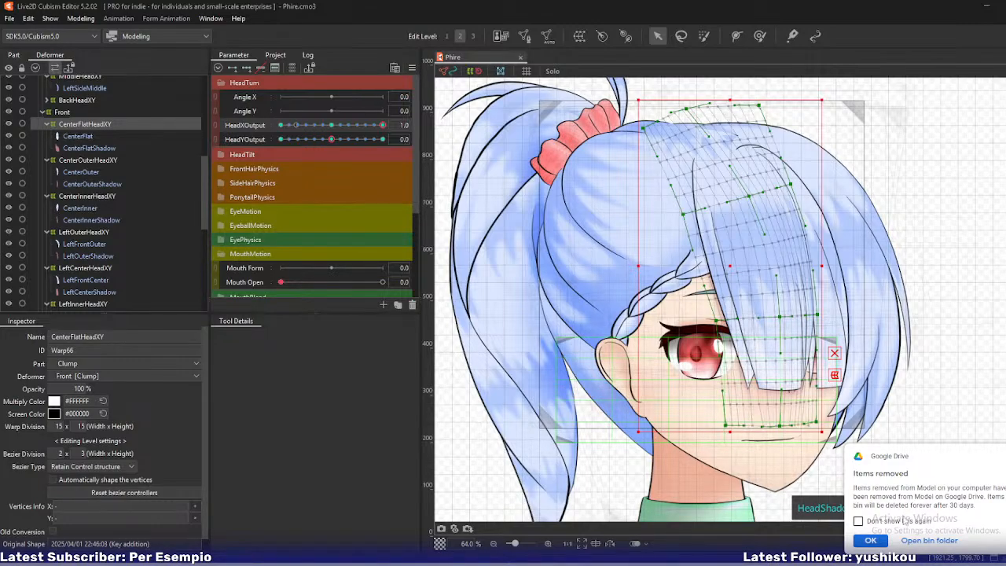
click(870, 540)
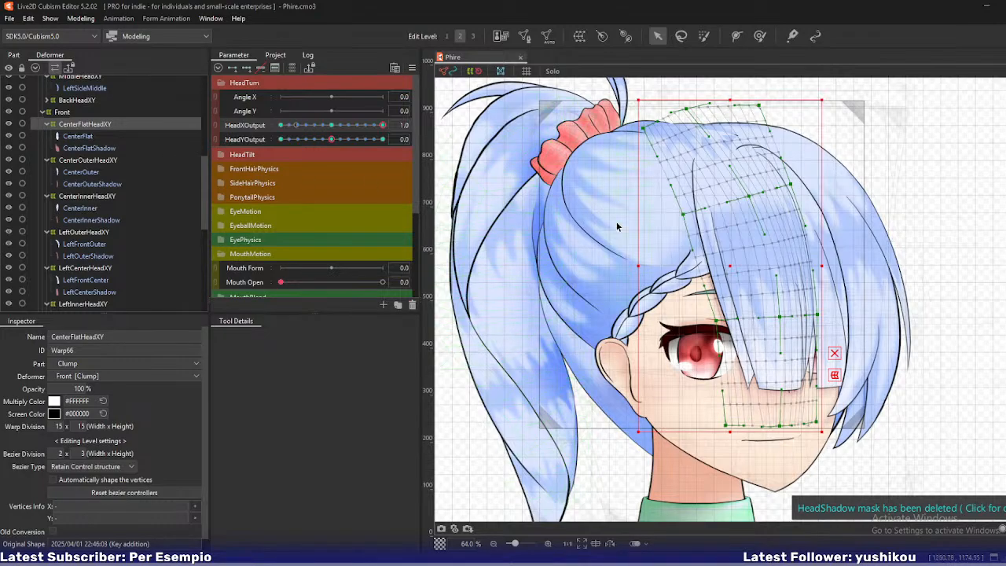
Nudge the upper middle and upper left control points of LeftSideHair's InnerHeadXY warp slightly left at HeadXOutput 1.0.
drag(625, 228, 607, 258)
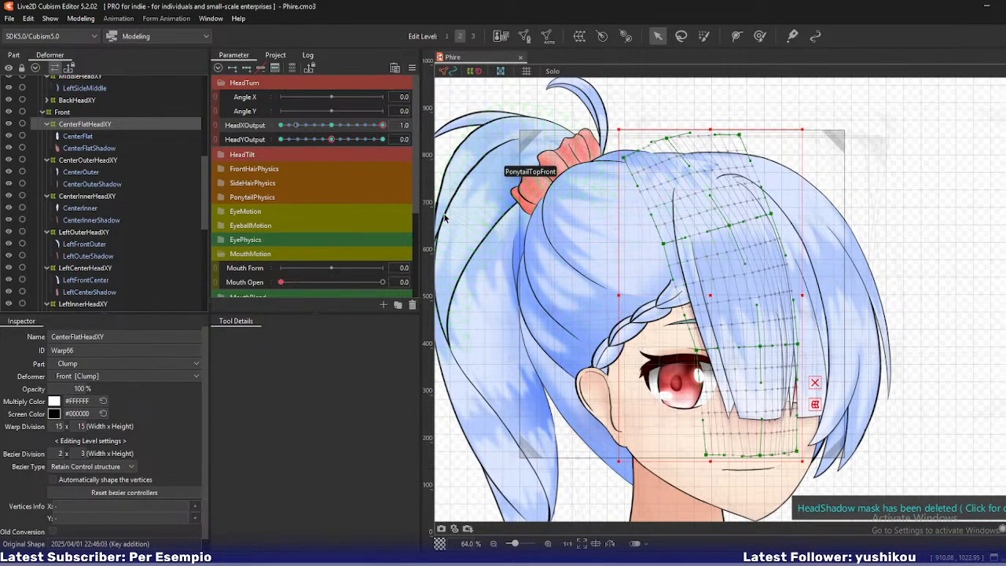
mouse_move(383, 125)
mouse_down()
mouse_move(363, 128)
mouse_move(399, 137)
mouse_move(370, 141)
mouse_move(392, 137)
mouse_up()
scroll(83, 165, up, 6)
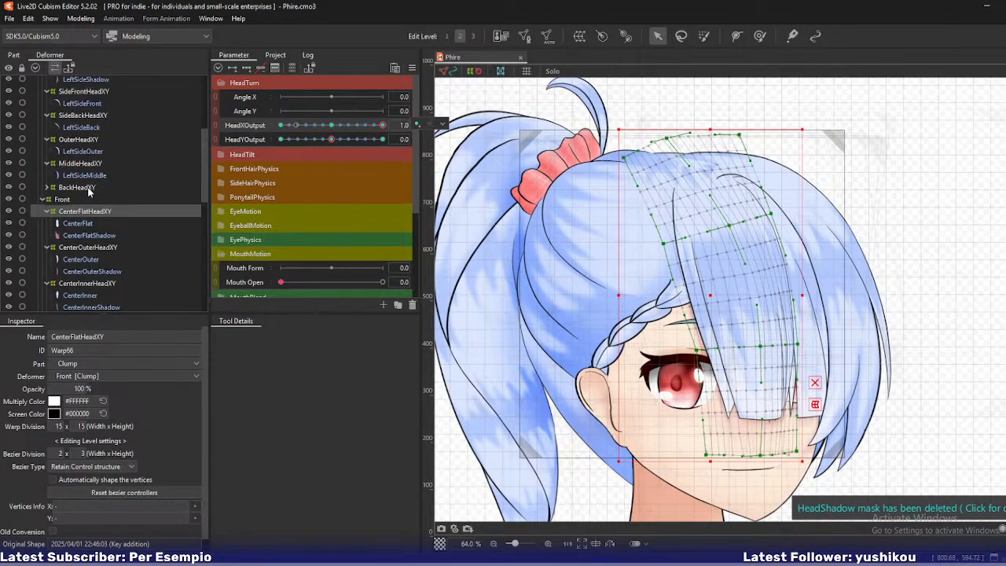
click(82, 186)
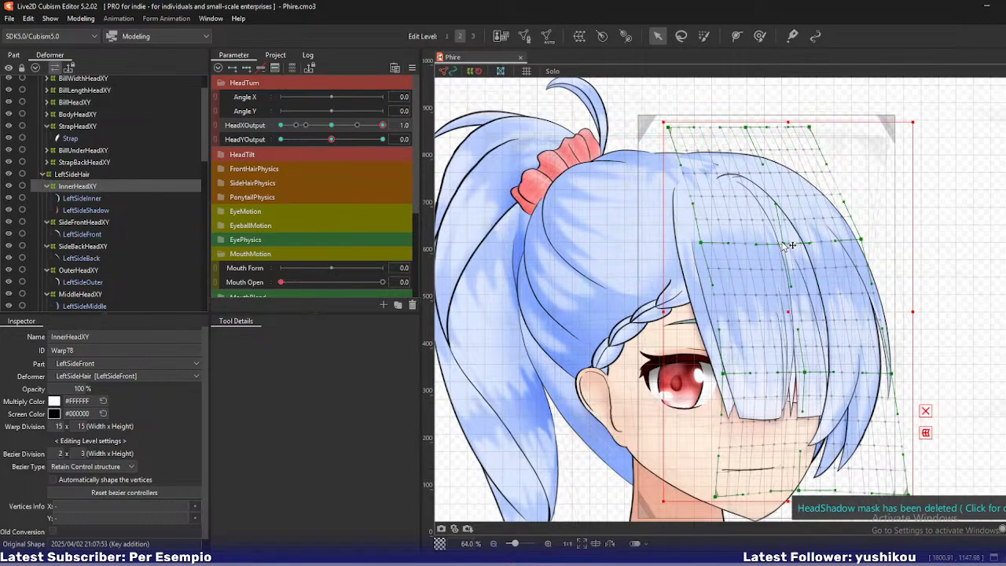
drag(783, 244, 777, 245)
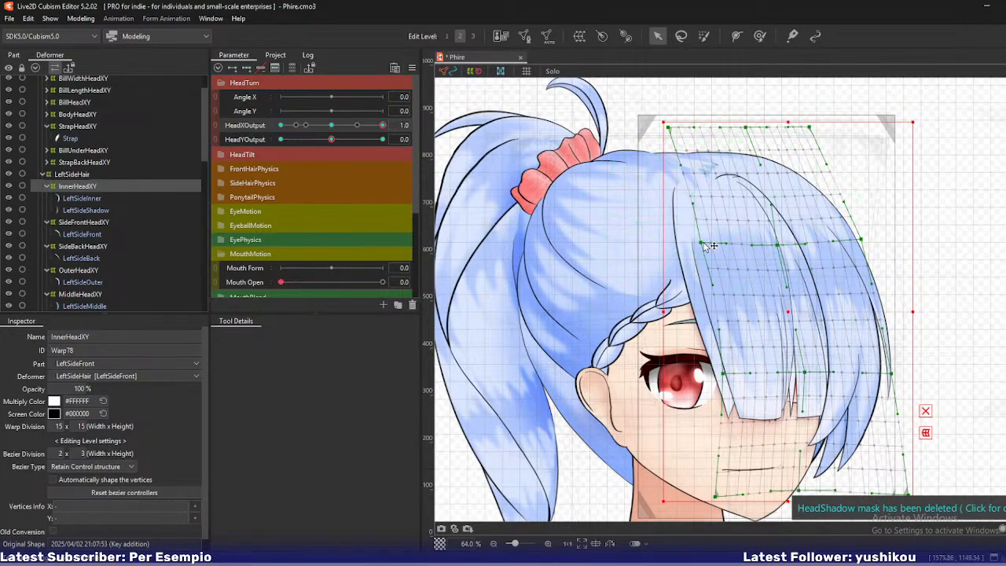
drag(702, 242, 698, 243)
drag(866, 238, 867, 241)
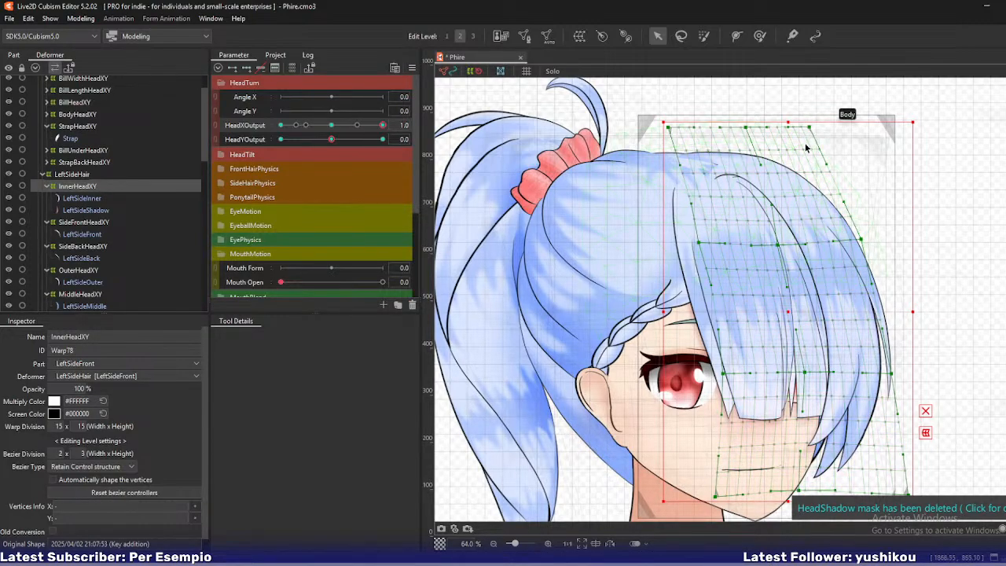
Nudge OuterHeadXY's top middle and upper left control points slightly left at HeadXOutput 1.0 and check the sideways turn.
click(91, 268)
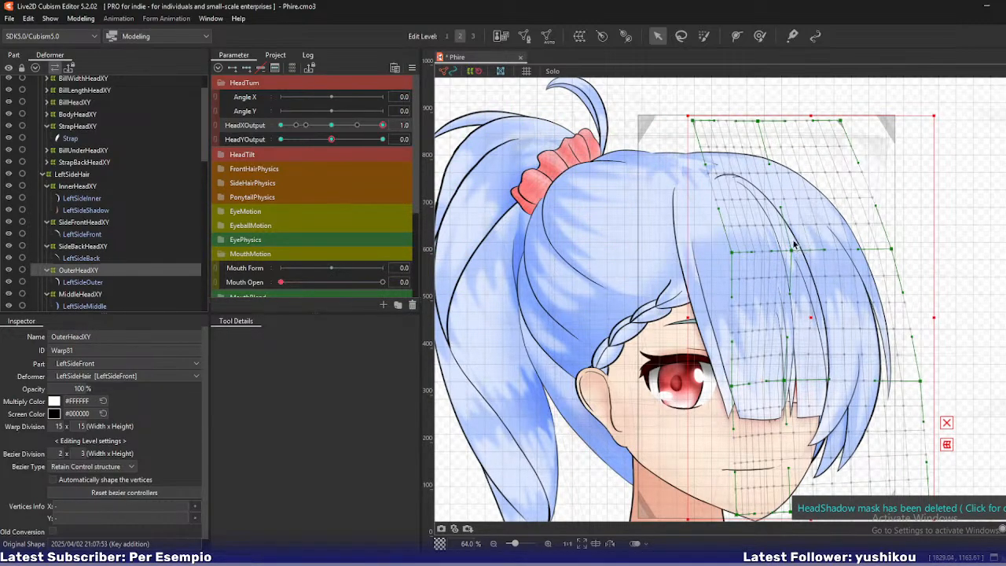
drag(759, 121, 754, 123)
drag(733, 253, 731, 253)
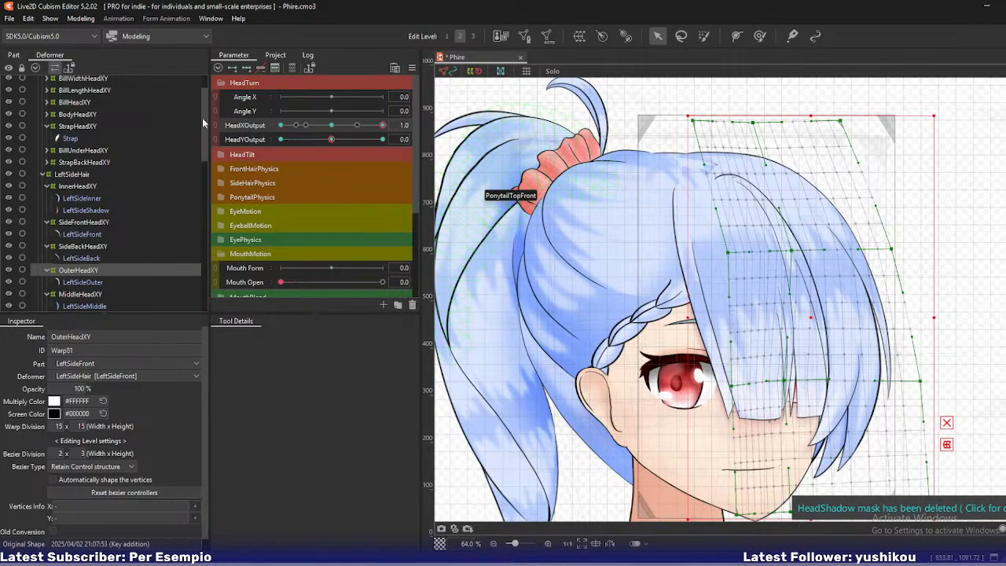
mouse_move(382, 125)
mouse_down()
mouse_move(333, 140)
mouse_move(395, 139)
mouse_up()
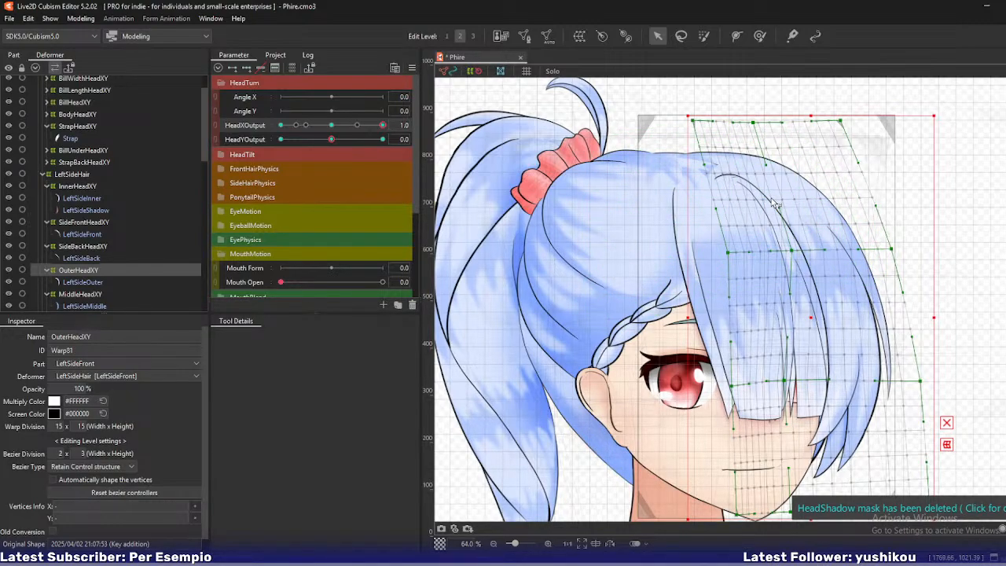
Select the SideFrontHeadXY warp deformer and solo it with the LeftSideFront hair strand at HeadXOutput 1.0.
drag(381, 127, 412, 146)
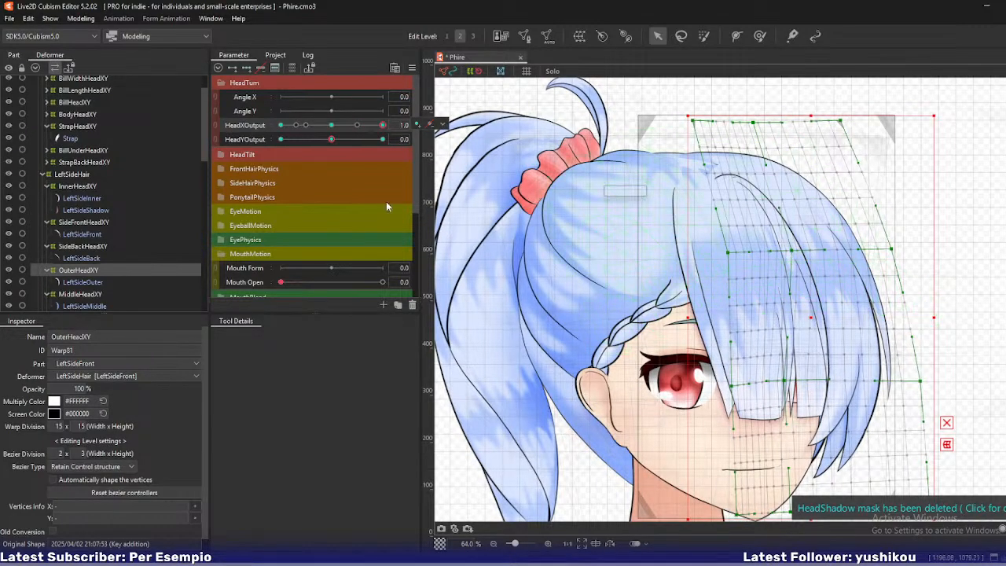
click(80, 222)
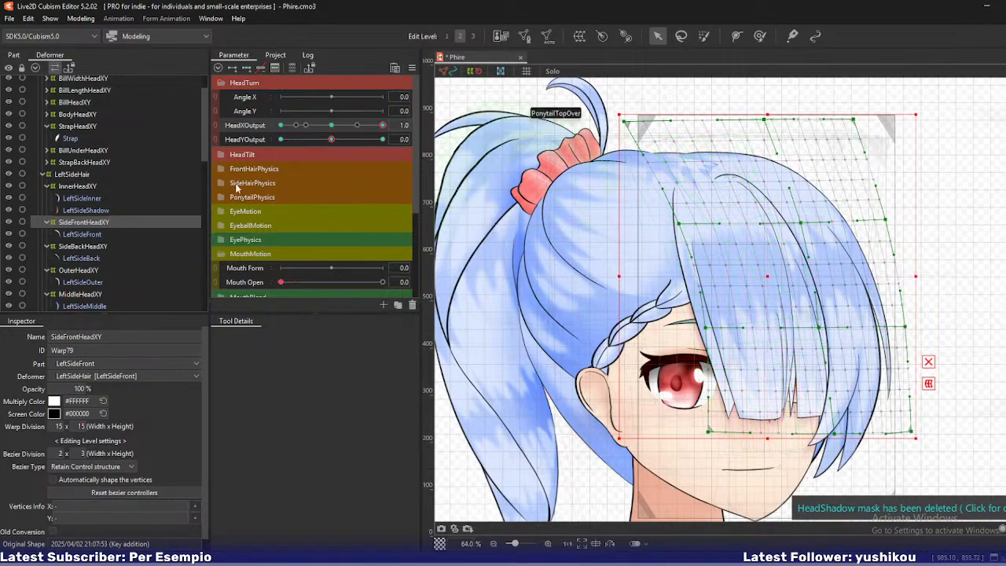
ctrl+click(83, 235)
key(shift+s)
ctrl+click(85, 231)
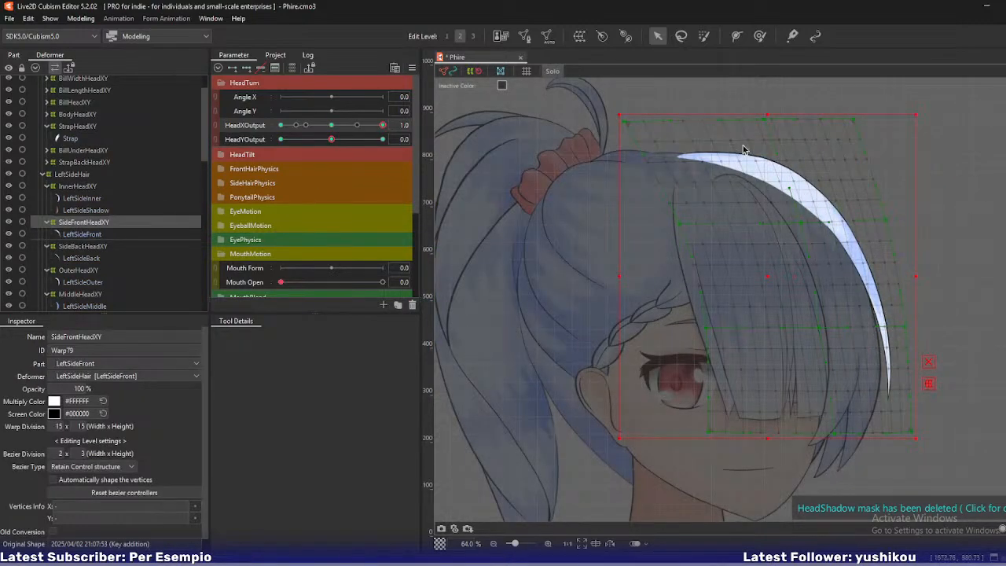
Shift the top-centre, upper-left and upper-centre points of the SideFrontHeadXY warp leftward at HeadXOutput 1.0, then turn solo off.
drag(767, 124, 748, 118)
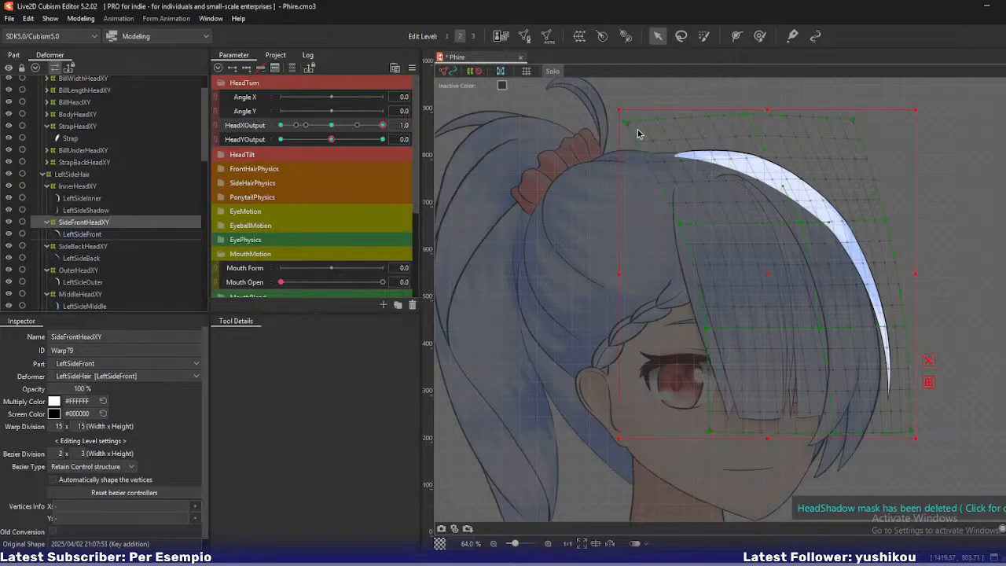
drag(629, 125, 615, 125)
drag(804, 225, 789, 227)
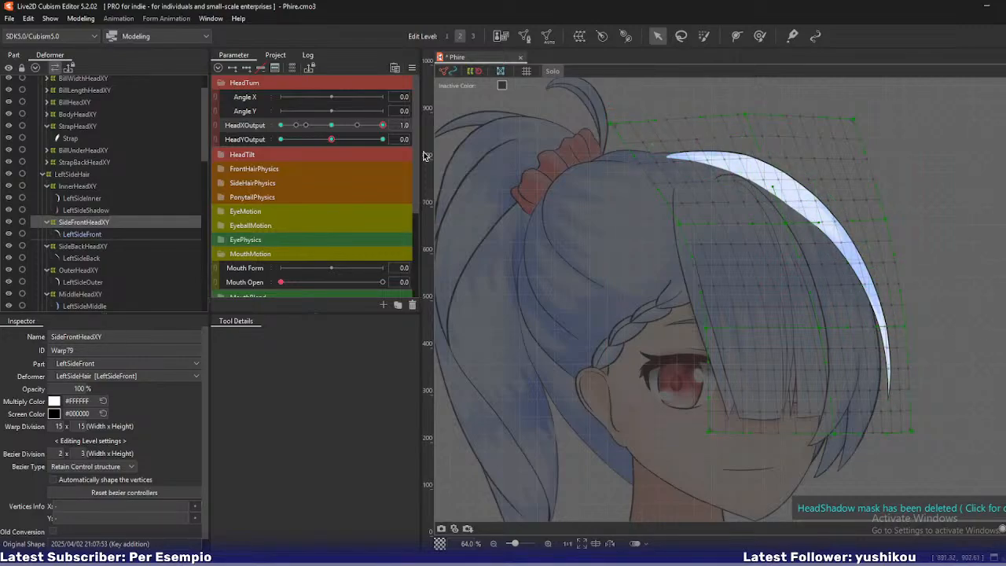
drag(383, 125, 400, 136)
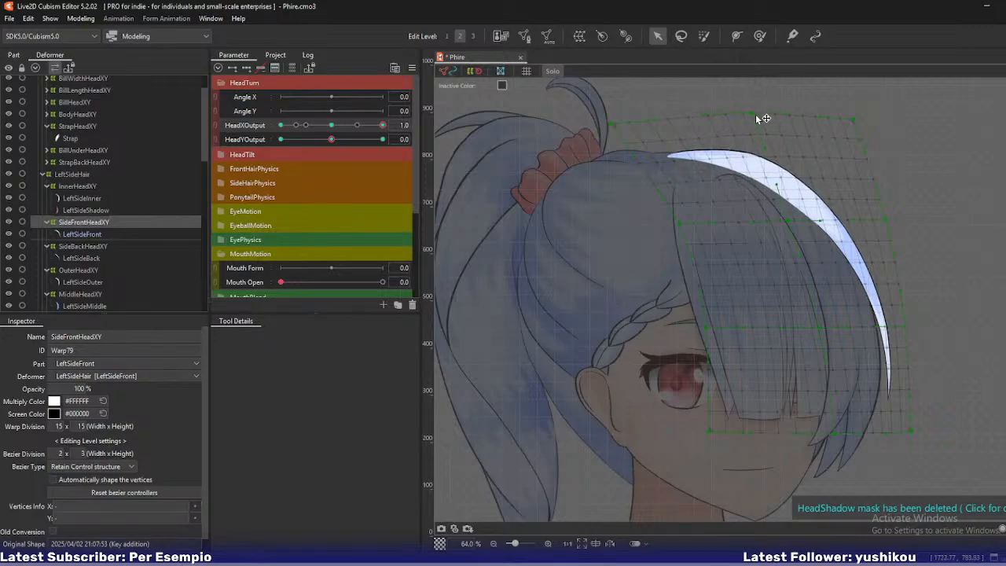
key(alt+s)
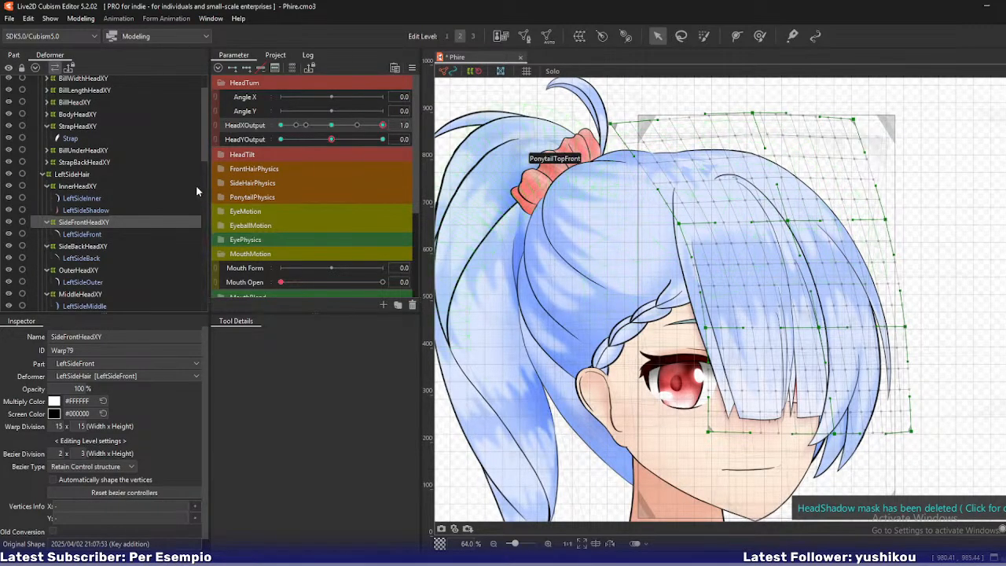
Nudge the upper-centre point of the OuterHeadXY warp rightward and solo the LeftSideOuter strand with its deformer.
click(79, 269)
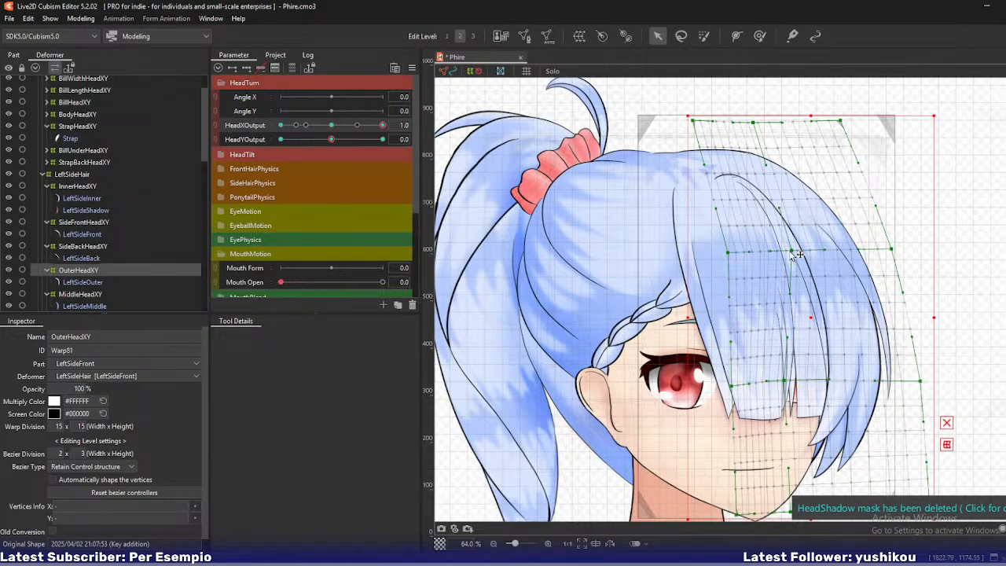
drag(791, 251, 803, 249)
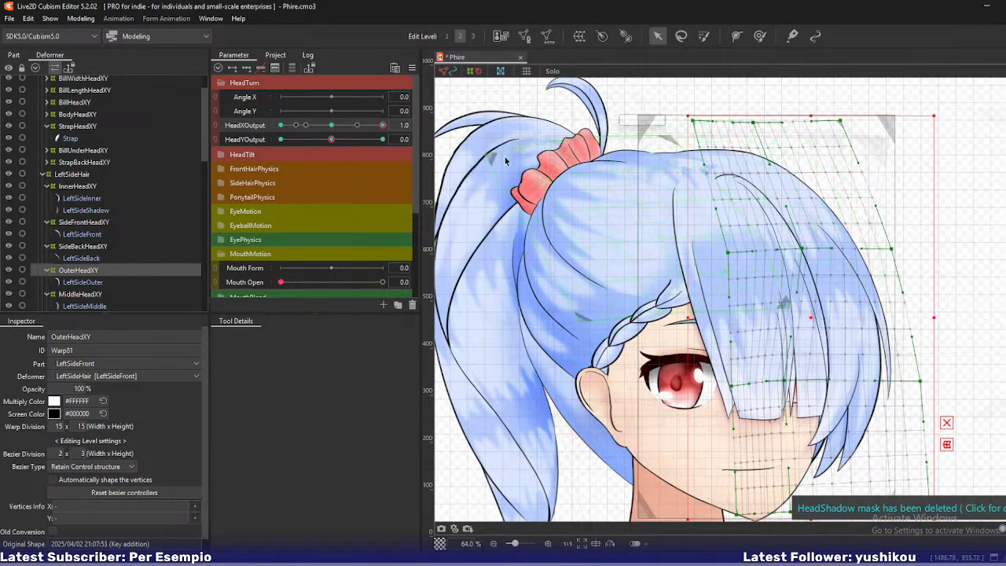
click(88, 282)
click(92, 271)
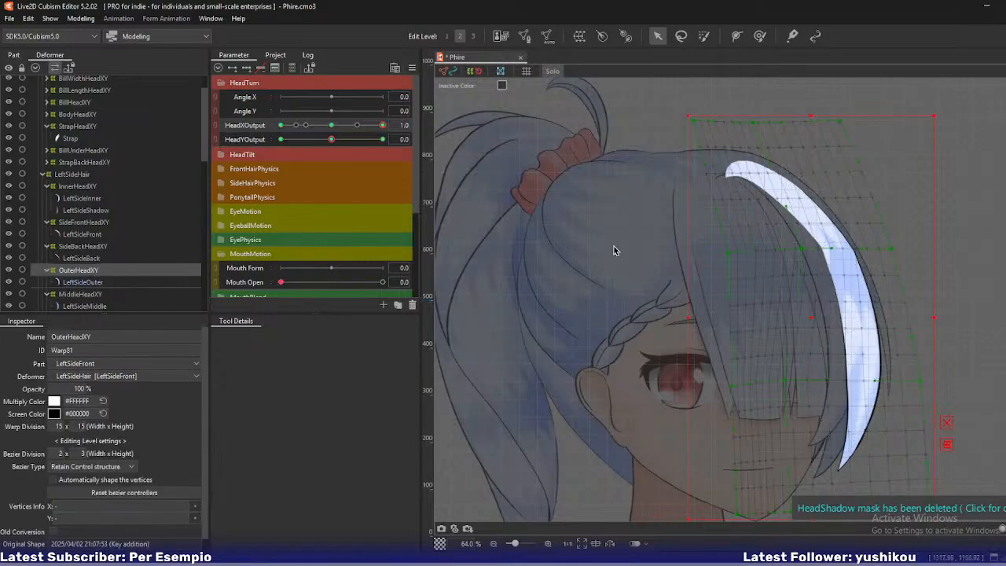
Stretch the left side of the OuterHeadXY warp outward, pull its upper-centre point left, and fine-tune the upper edges.
mouse_move(689, 240)
mouse_down()
mouse_move(674, 237)
mouse_move(683, 238)
mouse_up()
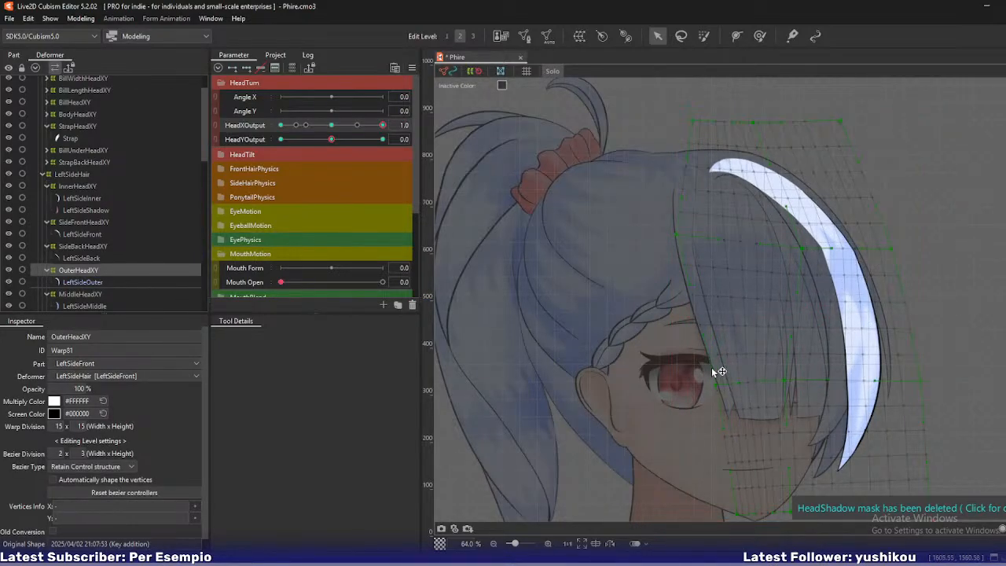
drag(694, 122, 664, 116)
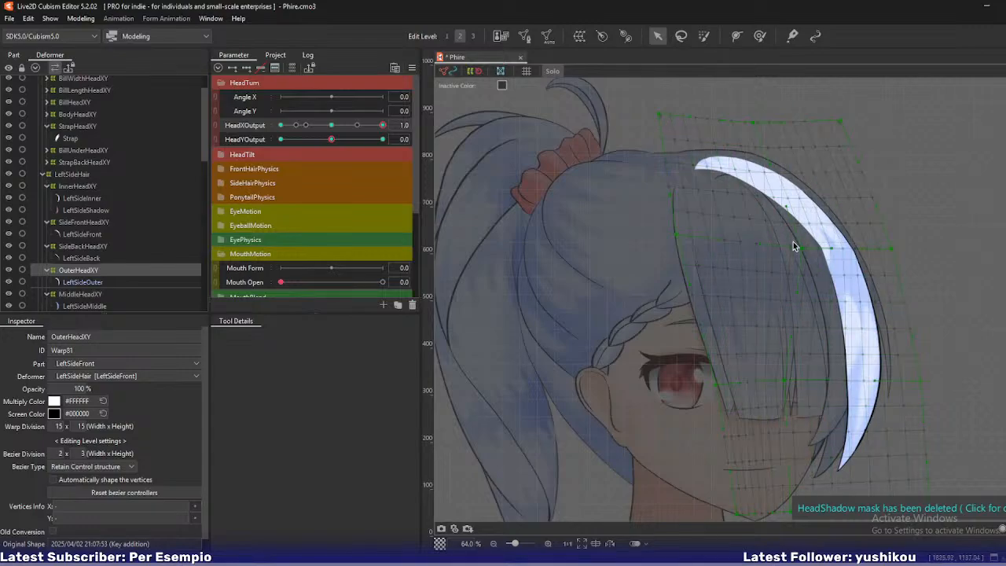
drag(793, 245, 786, 249)
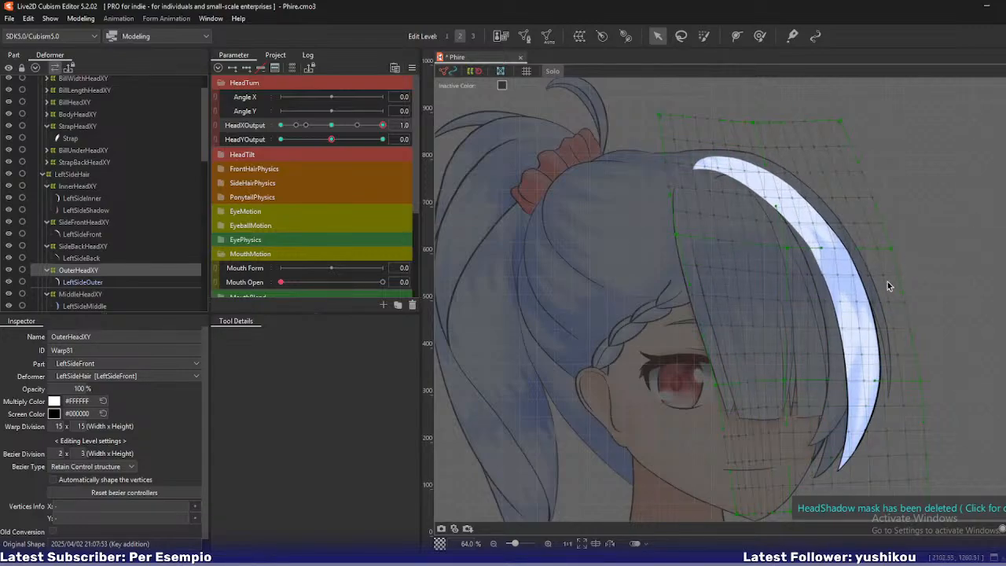
drag(896, 250, 897, 247)
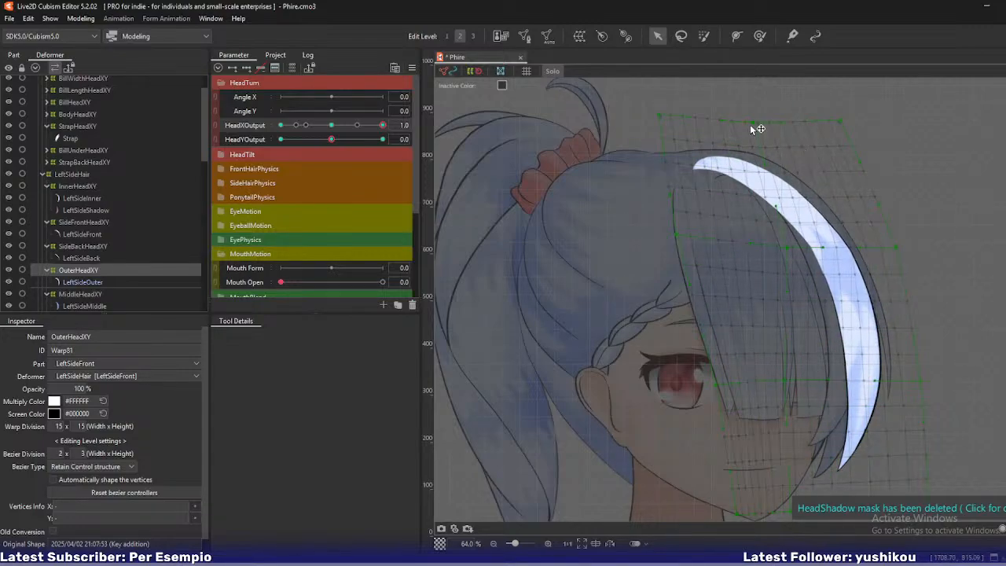
drag(750, 124, 749, 123)
drag(661, 118, 660, 117)
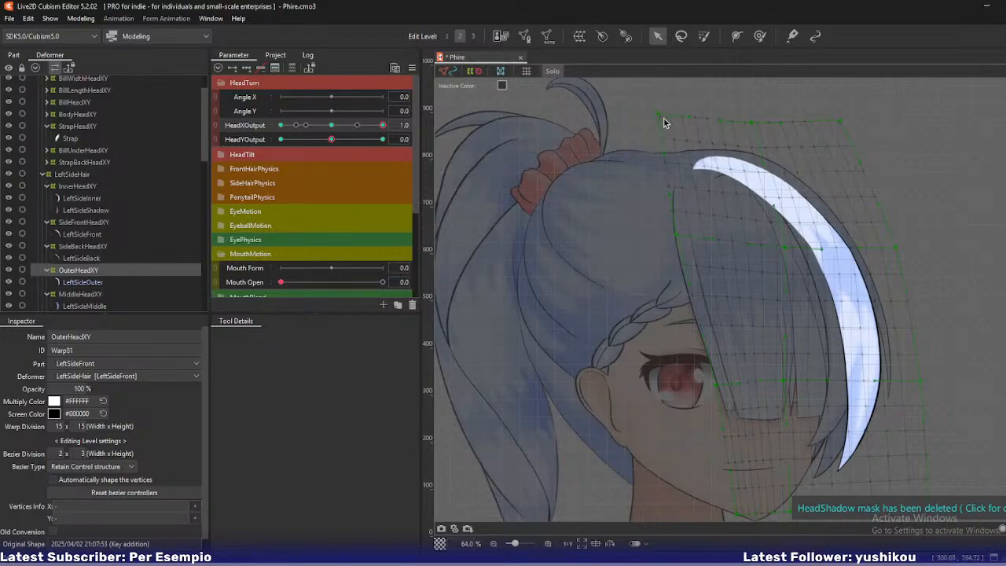
Move the OuterHeadXY warp's top-left corner and upper-left edge point slightly out and down, adjust the upper-centre point, and check the turn with HeadXOutput.
drag(376, 126, 403, 138)
drag(660, 117, 652, 123)
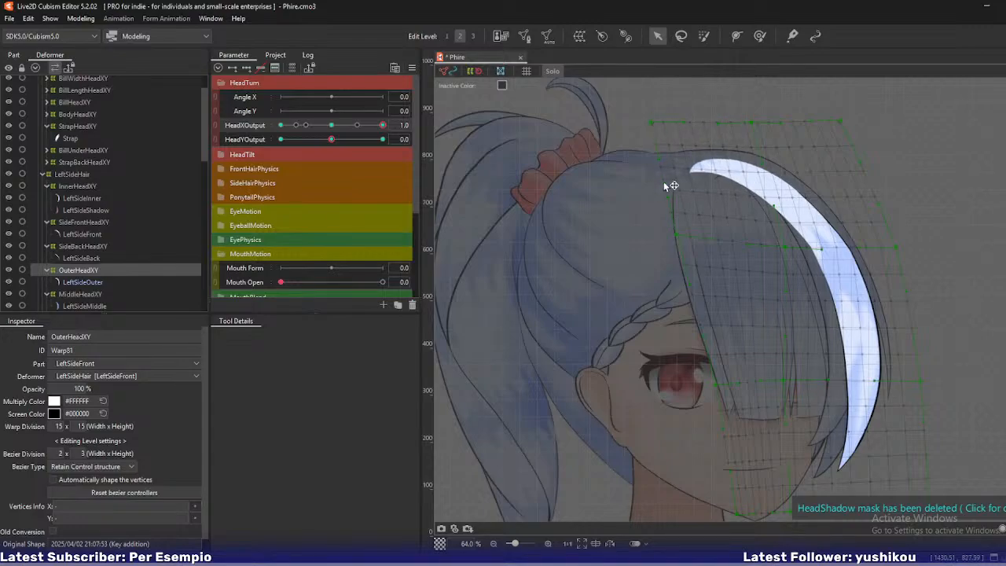
drag(676, 234, 669, 241)
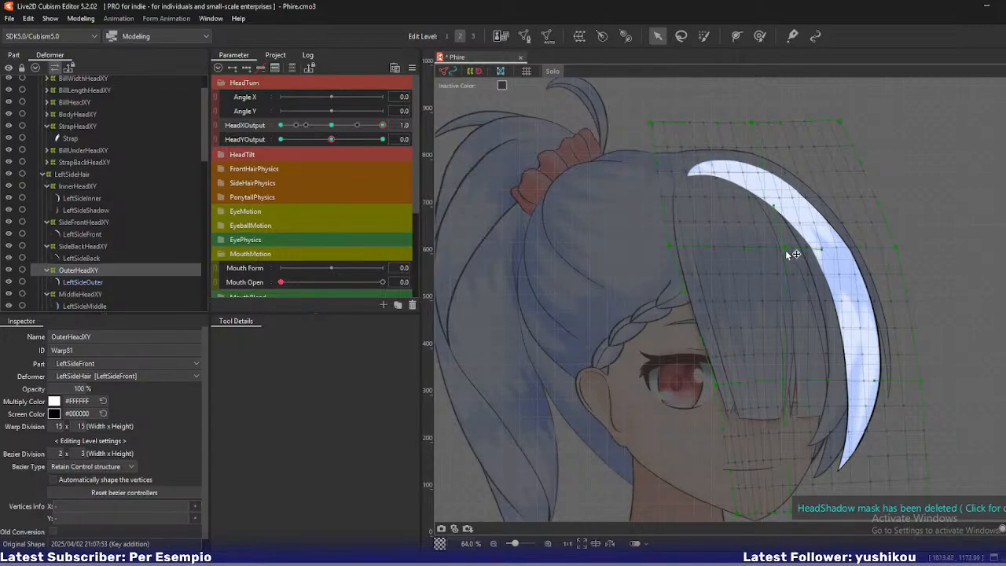
drag(786, 250, 783, 249)
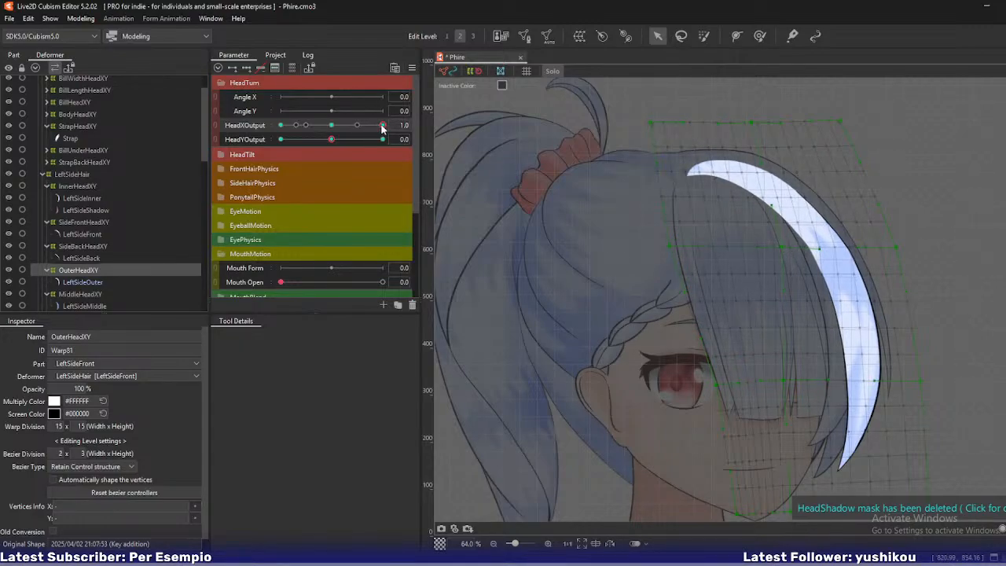
drag(383, 128, 425, 128)
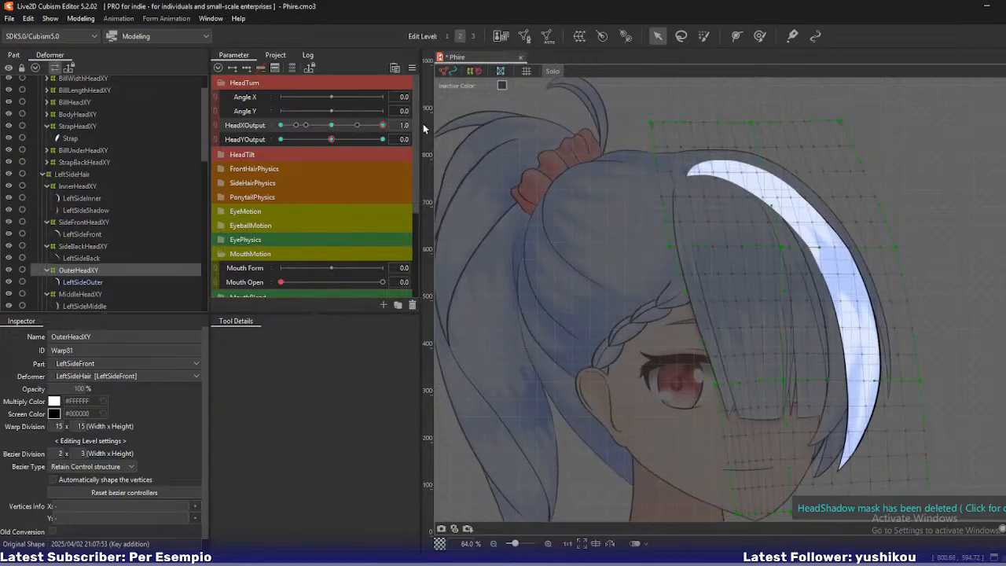
Widen the top of the OuterHeadXY warp by moving its top-right corner and top-centre point rightward, and check the head turn.
drag(836, 122, 854, 120)
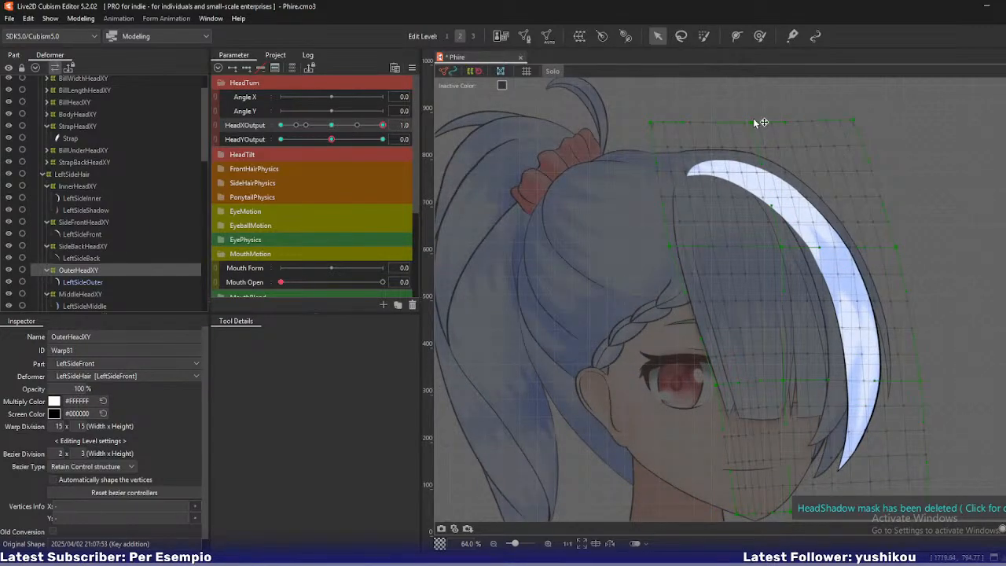
drag(752, 122, 759, 121)
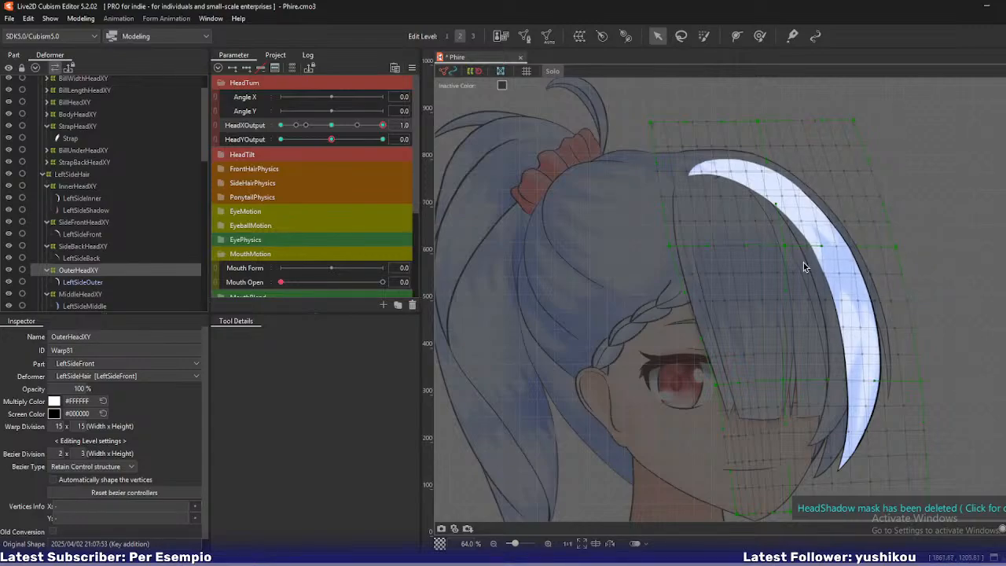
mouse_move(379, 129)
mouse_down()
mouse_move(354, 128)
mouse_move(390, 137)
mouse_up()
Try to move the right-edge control points of the OuterHeadXY warp inward, then undo the changes.
drag(734, 325, 695, 223)
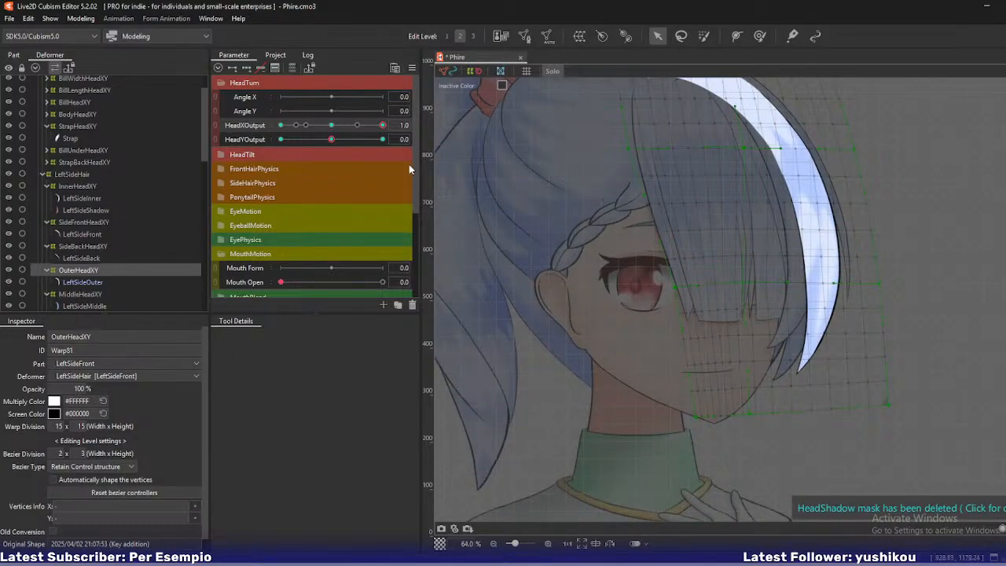
mouse_move(374, 128)
mouse_down()
mouse_move(344, 129)
mouse_move(388, 131)
mouse_up()
drag(859, 214, 872, 251)
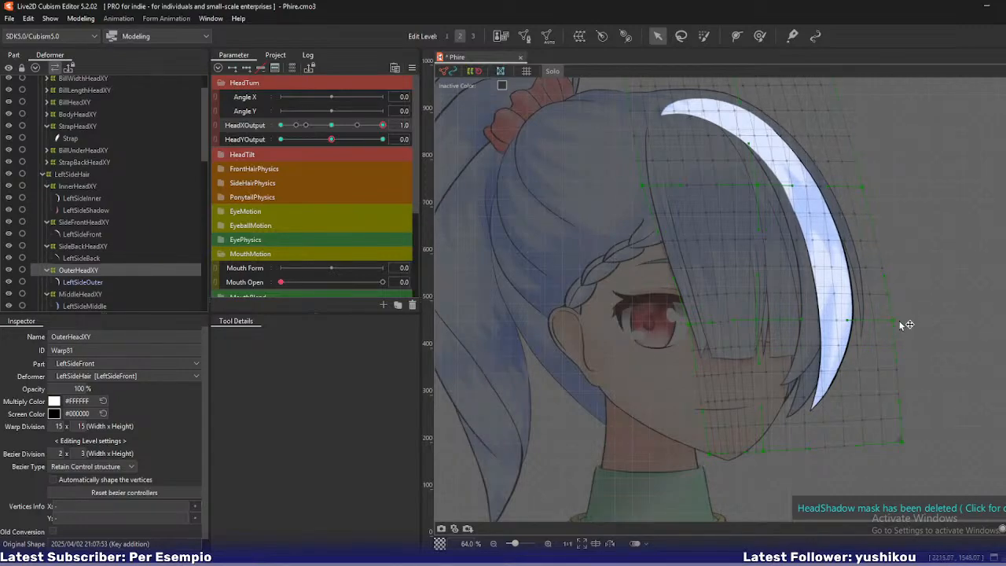
drag(899, 321, 893, 321)
key(ctrl+z)
key(ctrl+z)
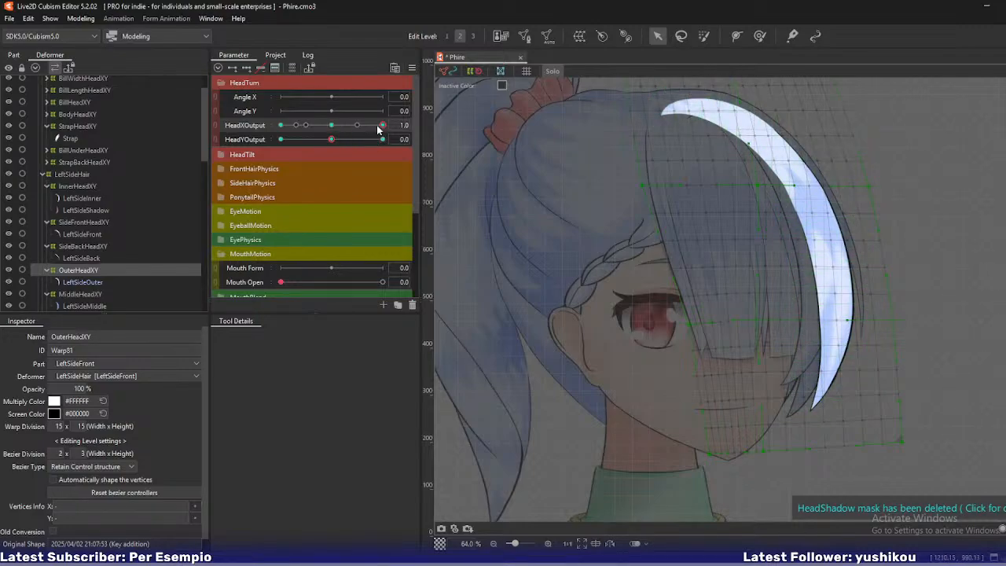
Turn solo off and set HeadYOutput to 1.0 with HeadXOutput at 1.0 to check the hair through the diagonal head turn.
drag(379, 126, 398, 136)
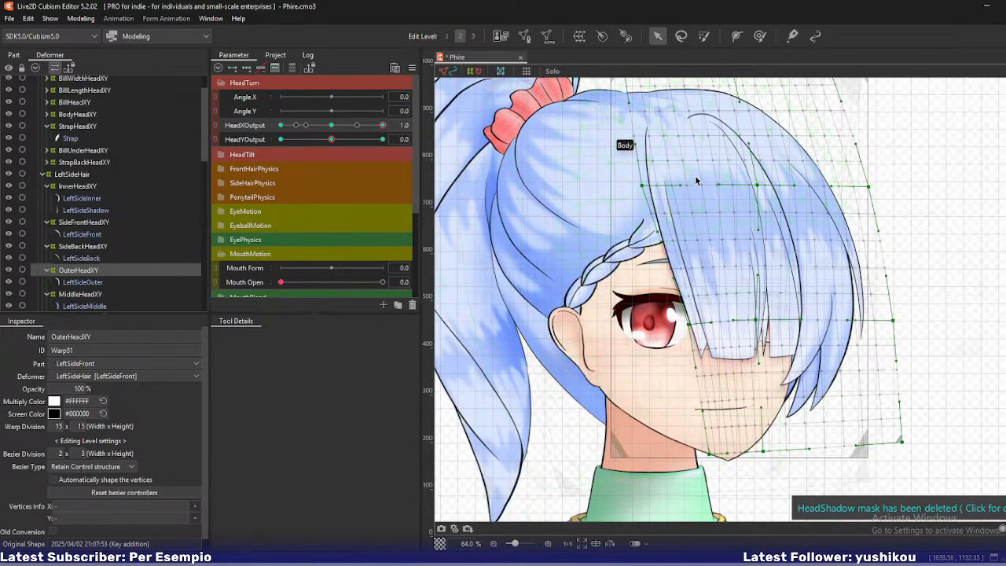
drag(695, 176, 692, 222)
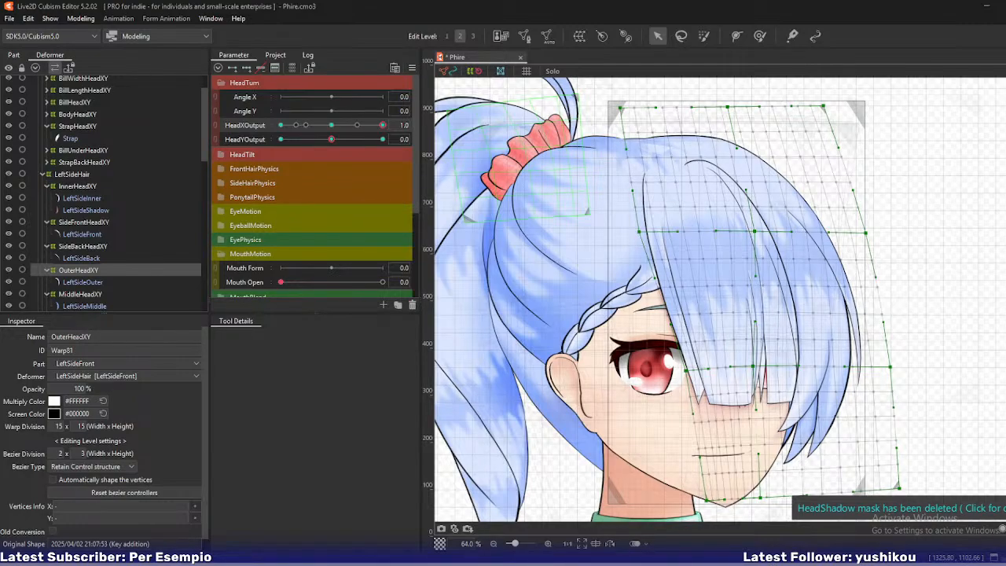
drag(331, 139, 400, 154)
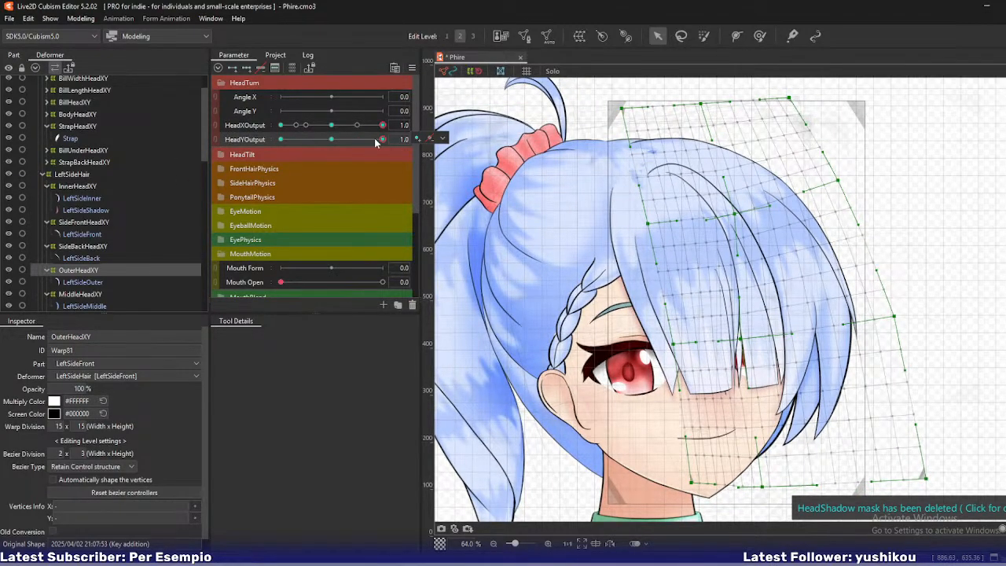
mouse_move(374, 139)
mouse_down()
mouse_move(355, 141)
mouse_move(391, 154)
mouse_move(356, 150)
mouse_move(395, 159)
mouse_move(354, 141)
mouse_move(393, 147)
mouse_move(362, 130)
mouse_move(384, 128)
mouse_up()
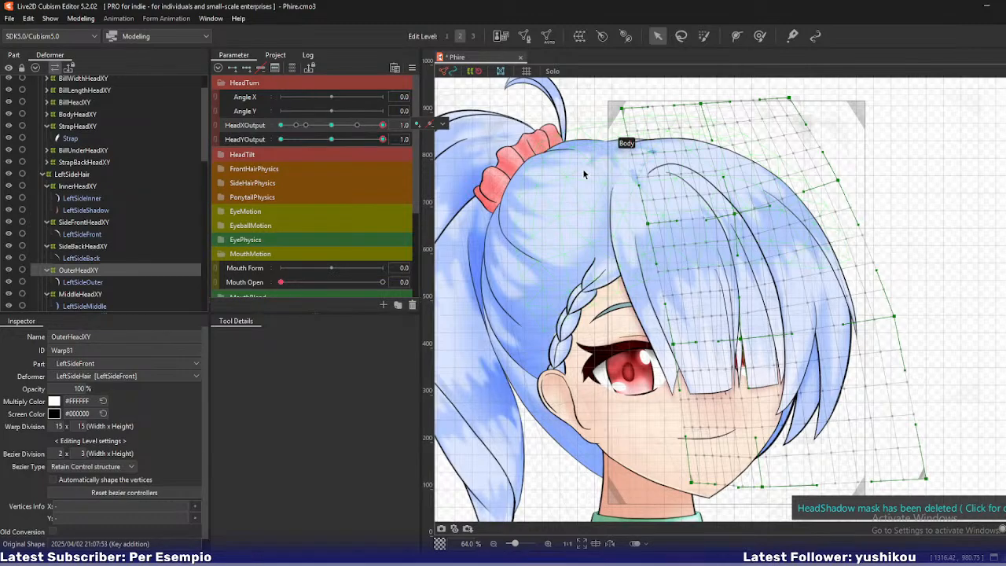
drag(383, 141, 400, 162)
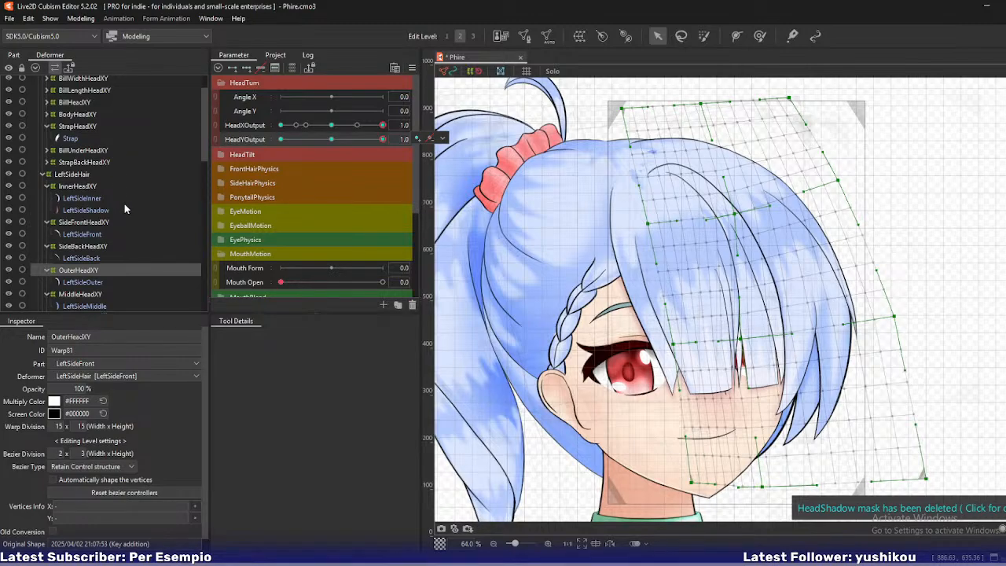
Select the CenterFlatHeadXY warp and solo it with the CenterFlat strand and CenterFlatShadow at HeadXOutput and HeadYOutput 1.0.
scroll(125, 209, down, 5)
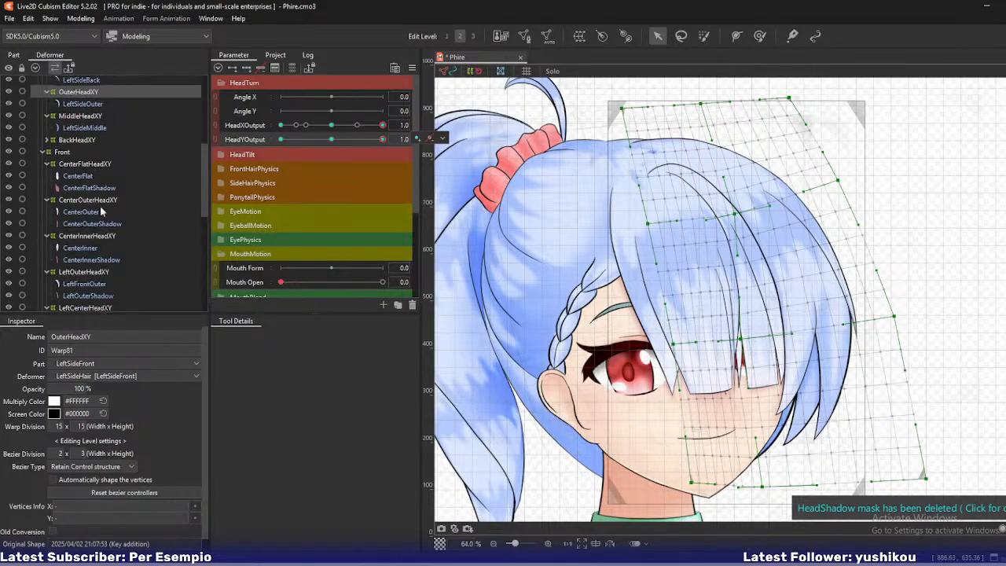
click(90, 164)
ctrl+click(89, 188)
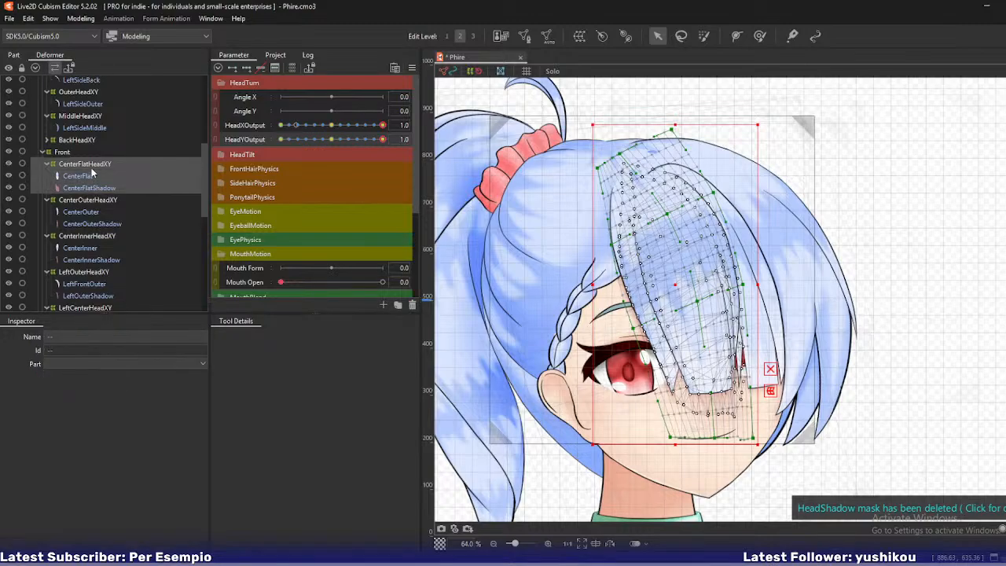
drag(377, 140, 510, 201)
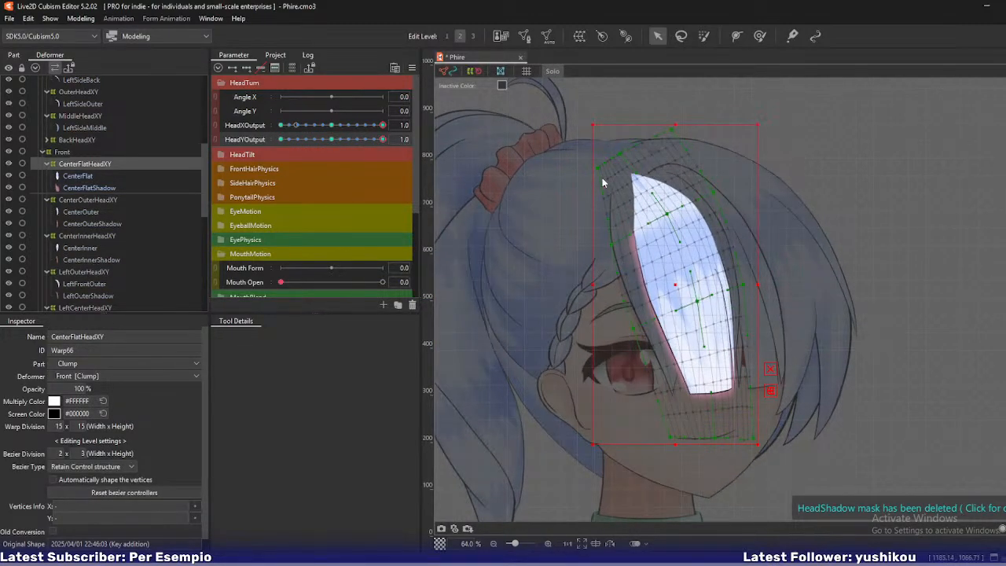
Pull the upper-left edge points of the CenterFlatHeadXY warp outward and shift its two inner control points slightly left, checking the vertical turn.
drag(622, 158, 600, 242)
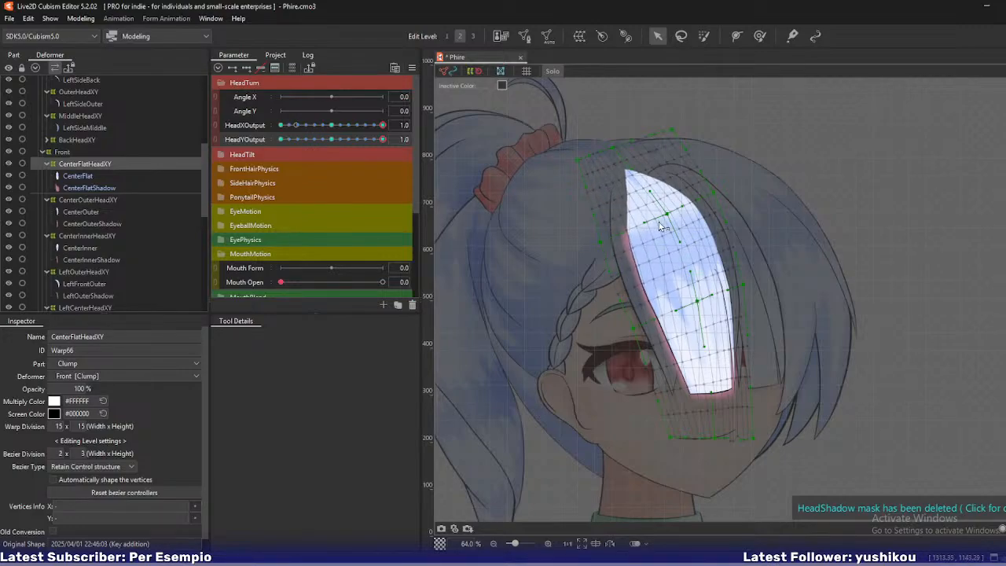
drag(666, 214, 665, 212)
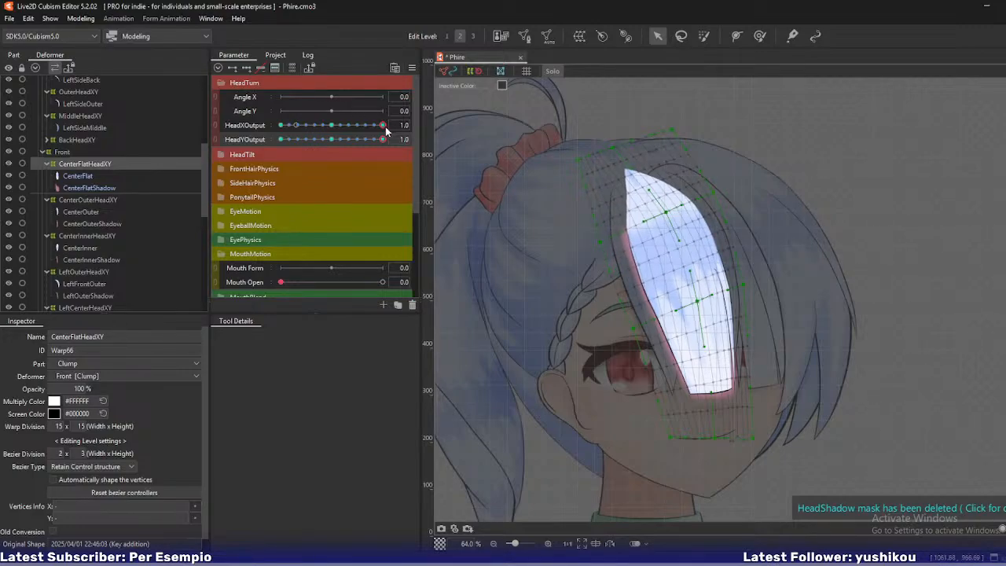
drag(382, 139, 495, 196)
drag(666, 212, 661, 212)
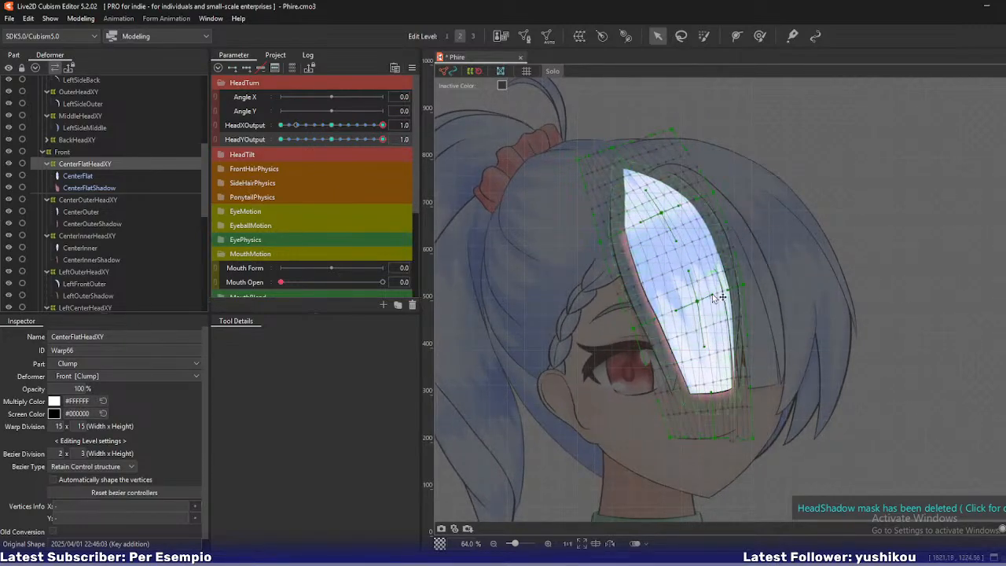
drag(698, 302, 690, 300)
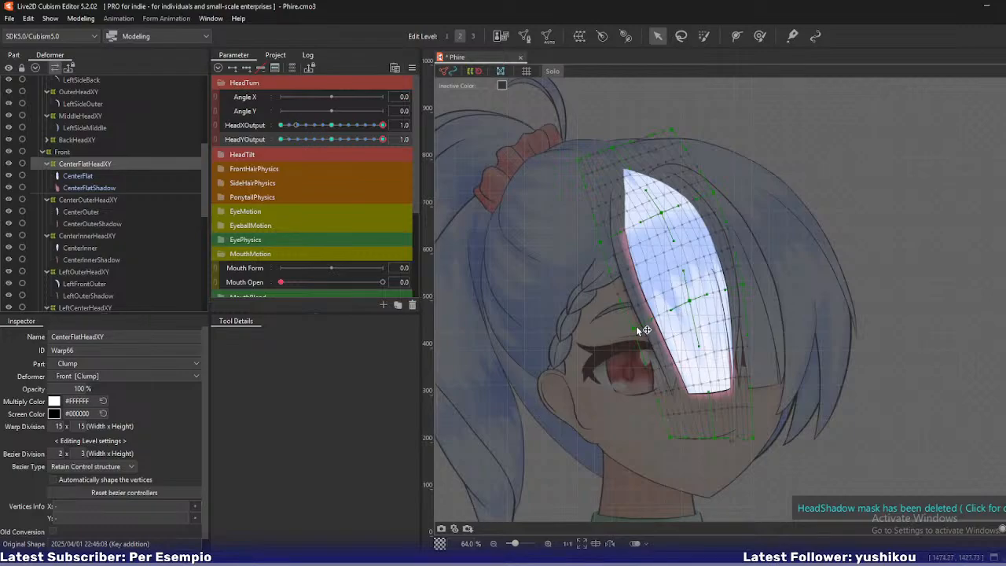
Move the CenterFlatHeadXY warp's lower left-edge point and bottom-left corner outward, nudge its upper inner and top-right points, and check the turn.
drag(636, 327, 632, 328)
drag(670, 437, 656, 438)
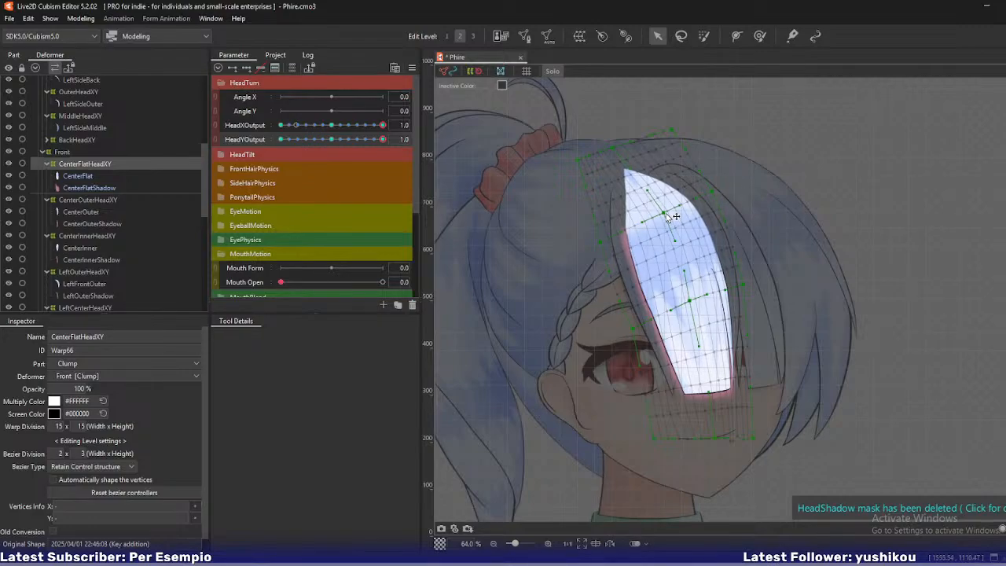
drag(666, 213, 665, 212)
drag(675, 134, 673, 134)
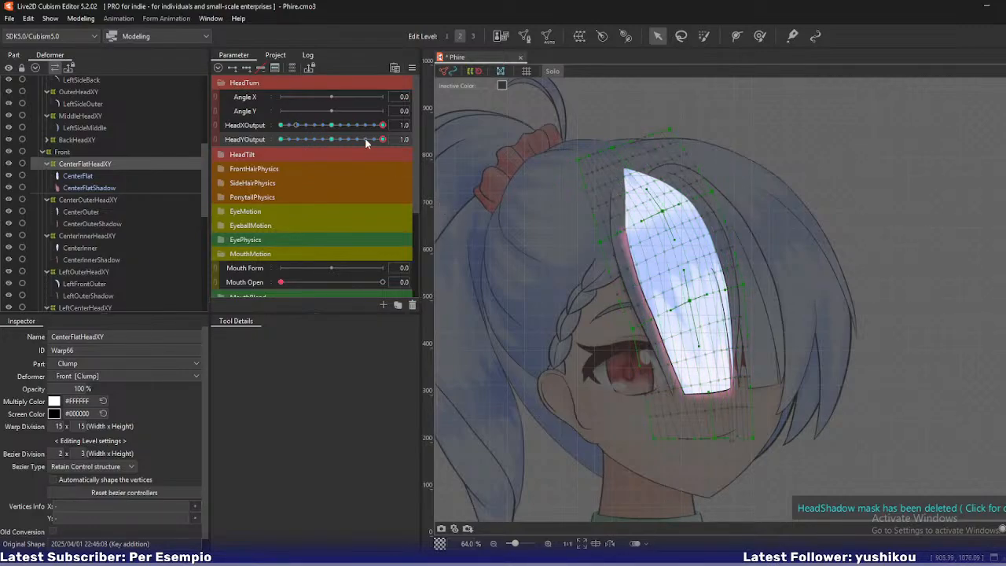
mouse_move(380, 125)
mouse_down()
mouse_move(368, 127)
mouse_move(389, 137)
mouse_up()
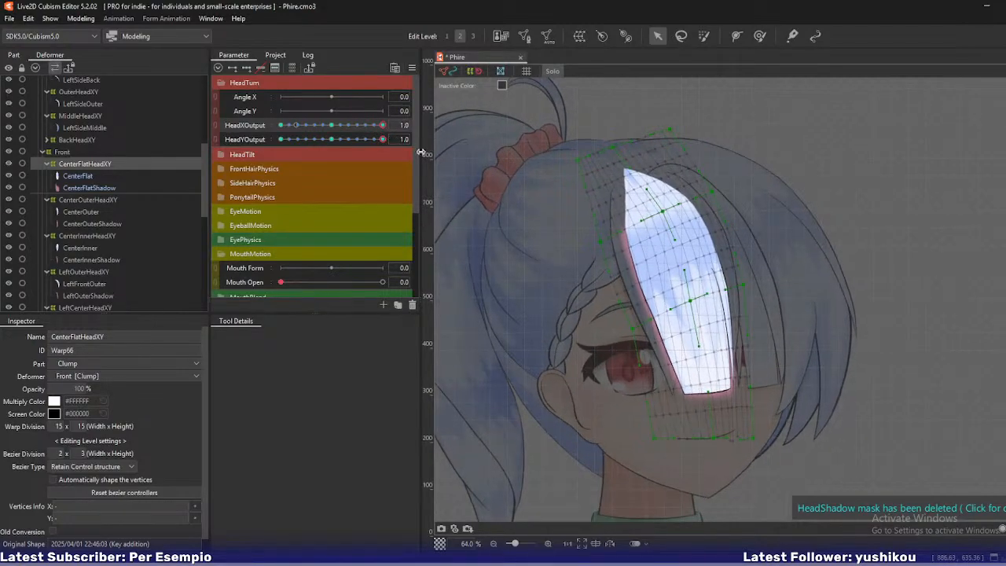
Shift the two inner control points of the CenterFlatHeadXY warp back to the right and move its bottom-centre point slightly left.
drag(663, 212, 668, 212)
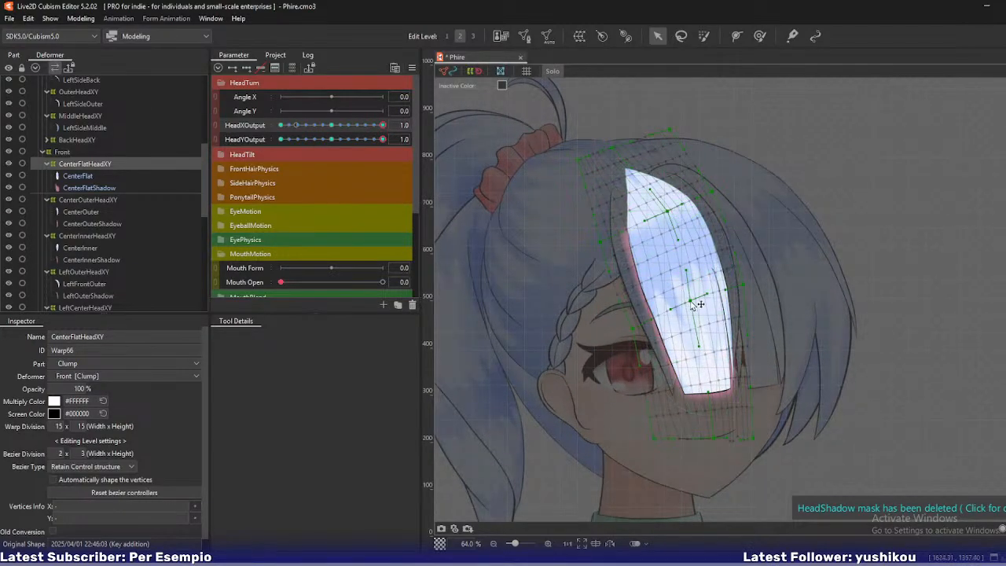
drag(691, 301, 706, 304)
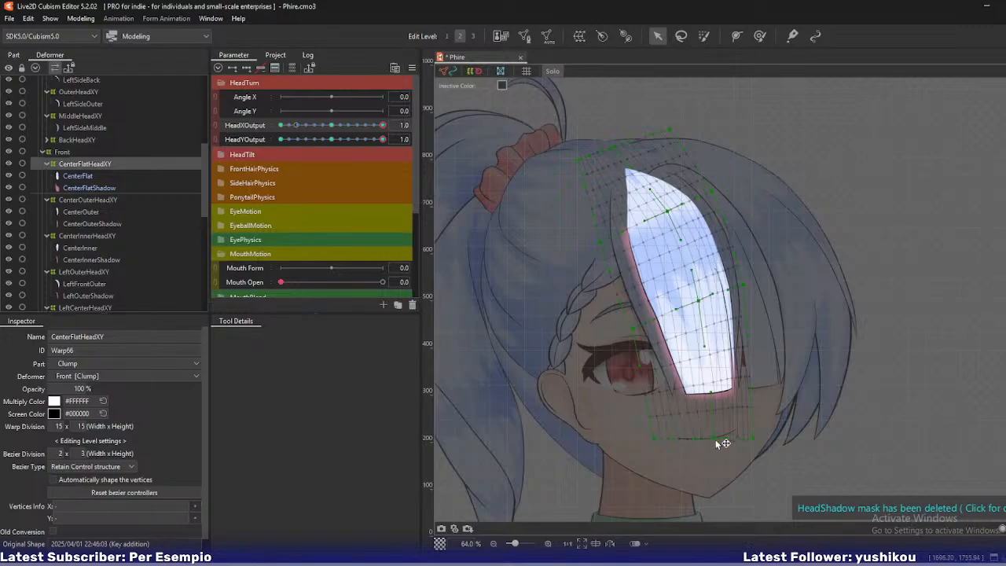
drag(712, 440, 652, 437)
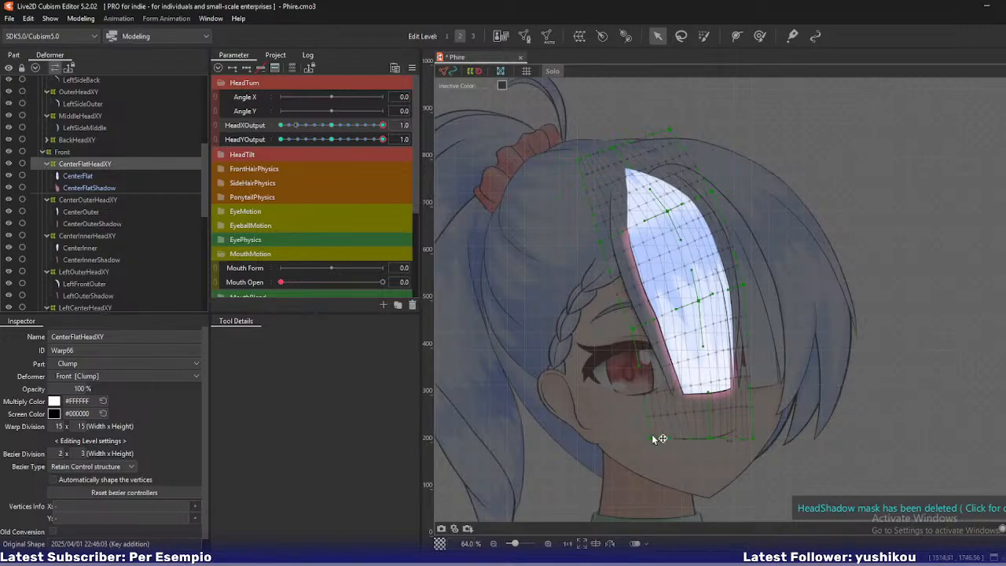
Move the lower left-edge point of the CenterFlatHeadXY warp outward and adjust the bezier handles between it and the lower inner point.
click(638, 325)
scroll(643, 330, up, 3)
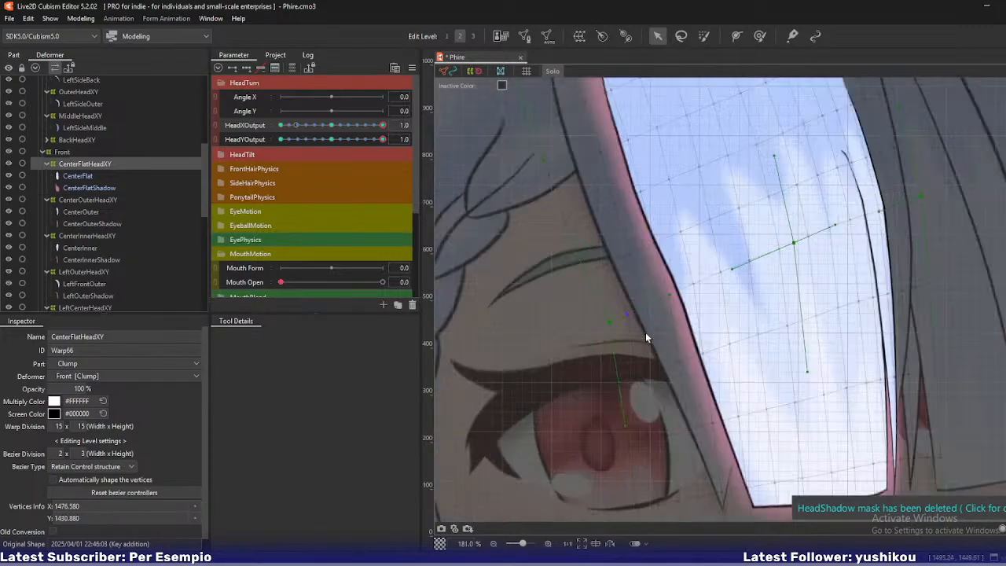
drag(613, 328, 606, 331)
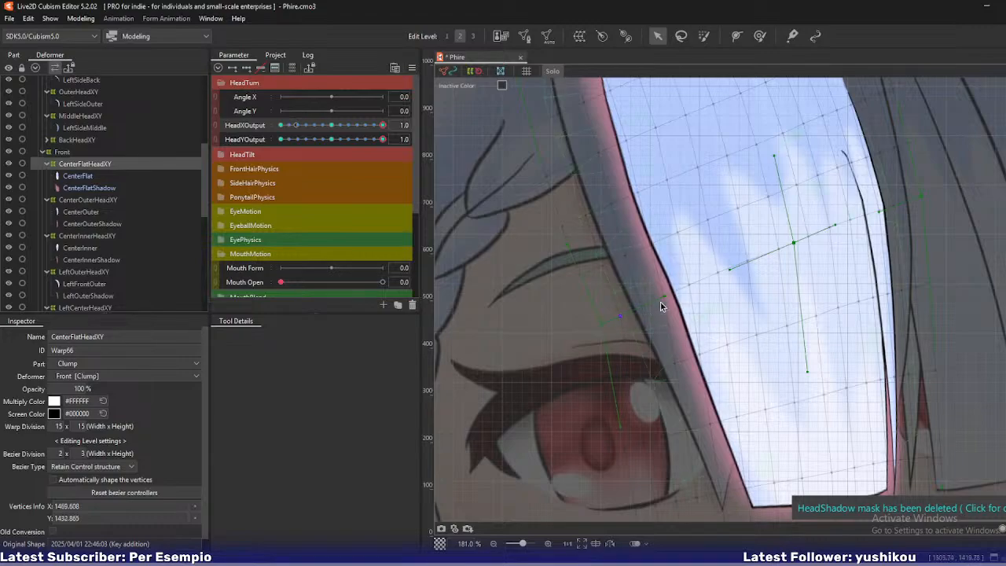
drag(665, 301, 658, 298)
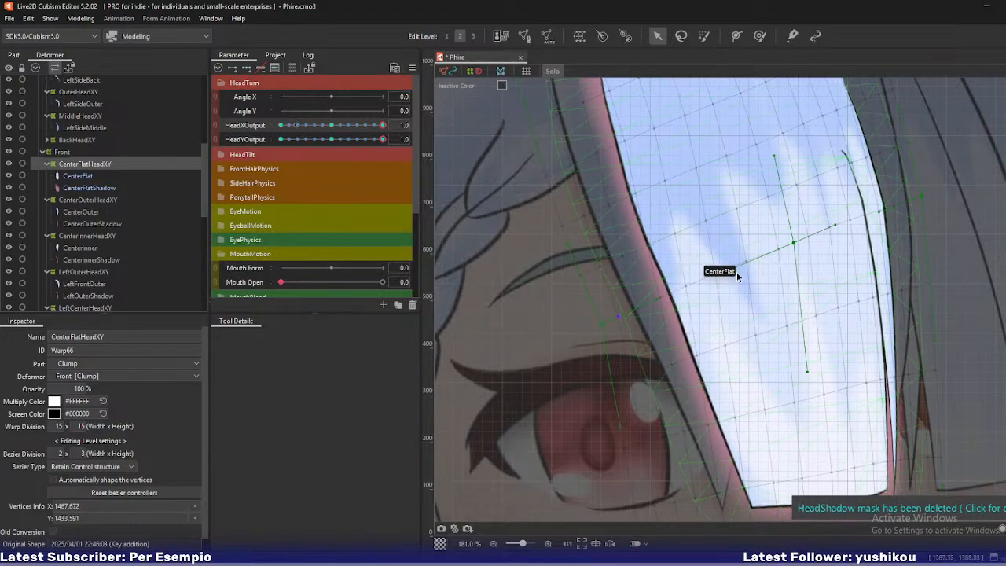
drag(731, 274, 718, 272)
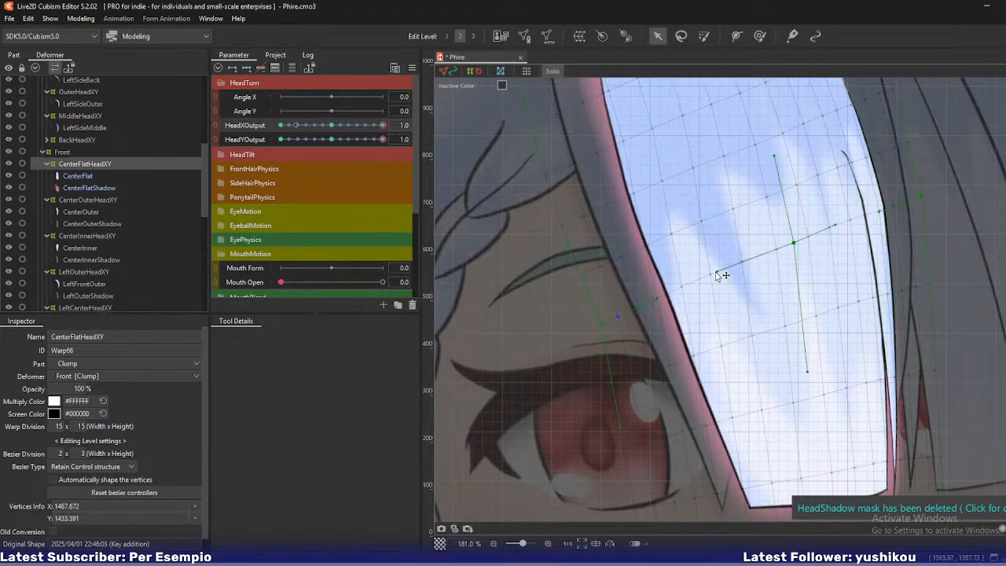
scroll(717, 283, down, 5)
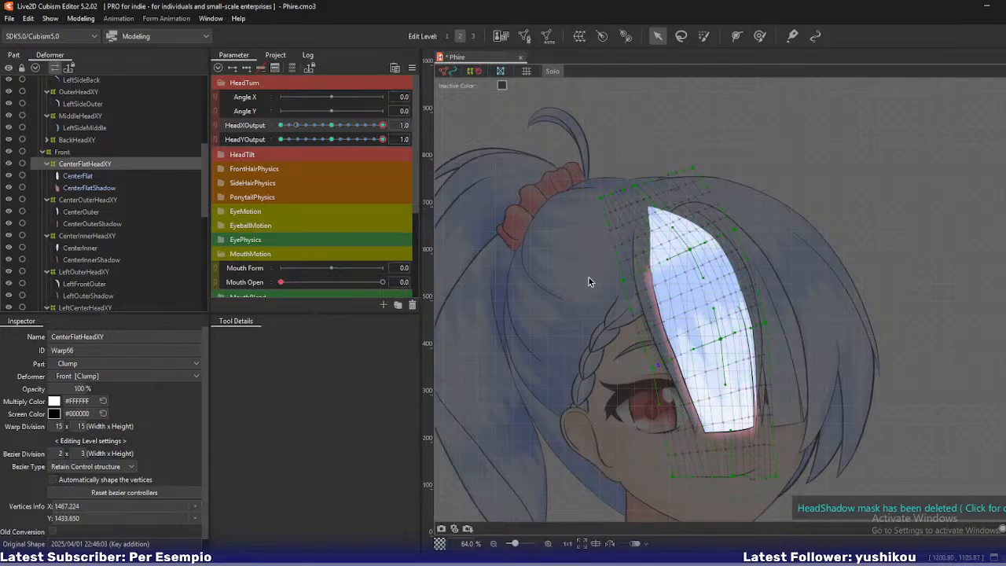
Sweep HeadXOutput and HeadYOutput to check the CenterFlat strand, leaving HeadXOutput at 0 and HeadYOutput at 1.0, with solo off.
drag(382, 138, 395, 173)
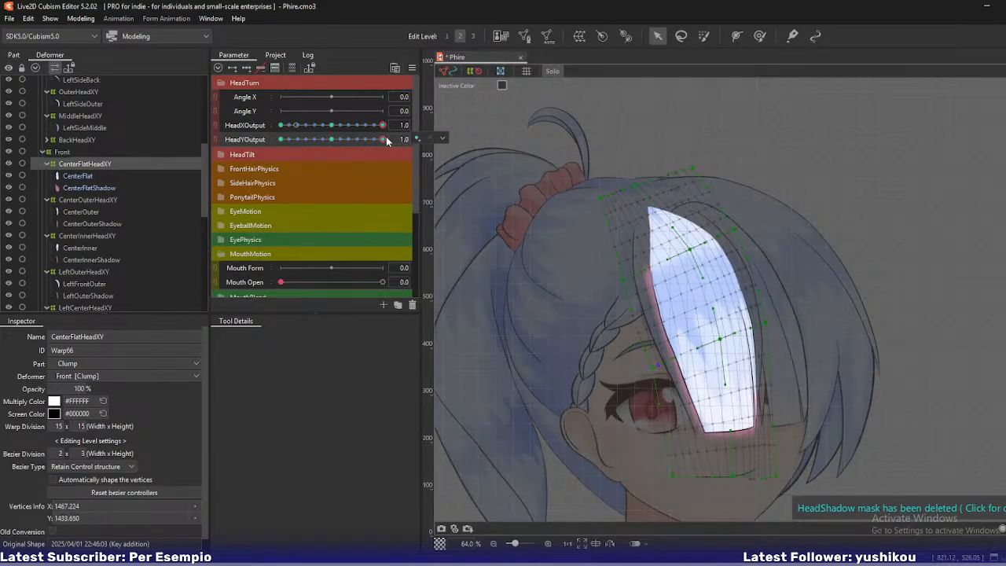
mouse_move(385, 139)
mouse_down()
mouse_move(339, 142)
mouse_move(398, 135)
mouse_up()
drag(335, 139, 398, 156)
mouse_move(383, 127)
mouse_down()
mouse_move(360, 131)
mouse_move(386, 135)
mouse_move(343, 137)
mouse_move(397, 139)
mouse_up()
mouse_move(397, 140)
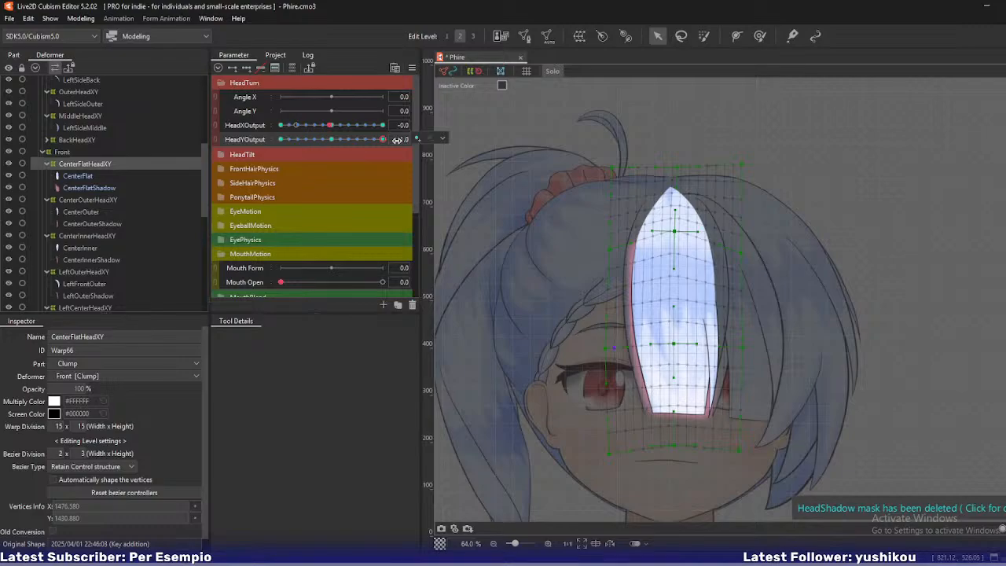
drag(357, 141, 397, 155)
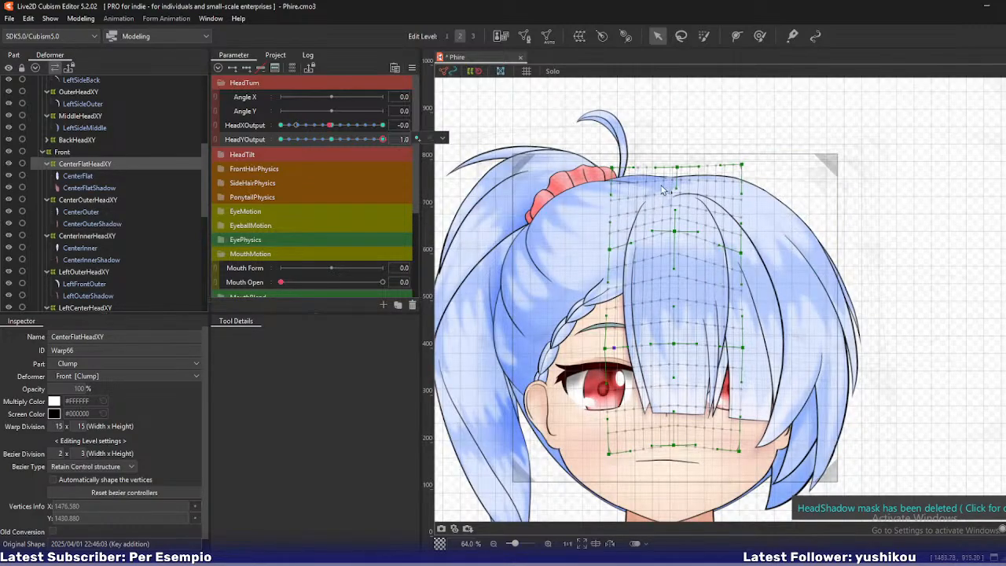
Select the TopHeadXY warp above the Top hair mesh and sweep HeadYOutput to examine the crown of the head.
right_click(624, 179)
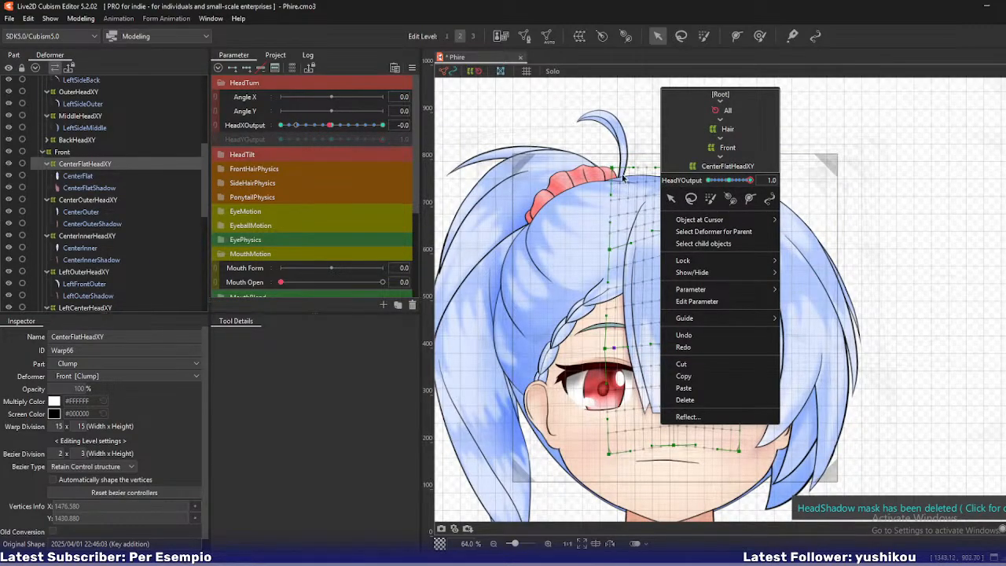
click(592, 202)
click(596, 203)
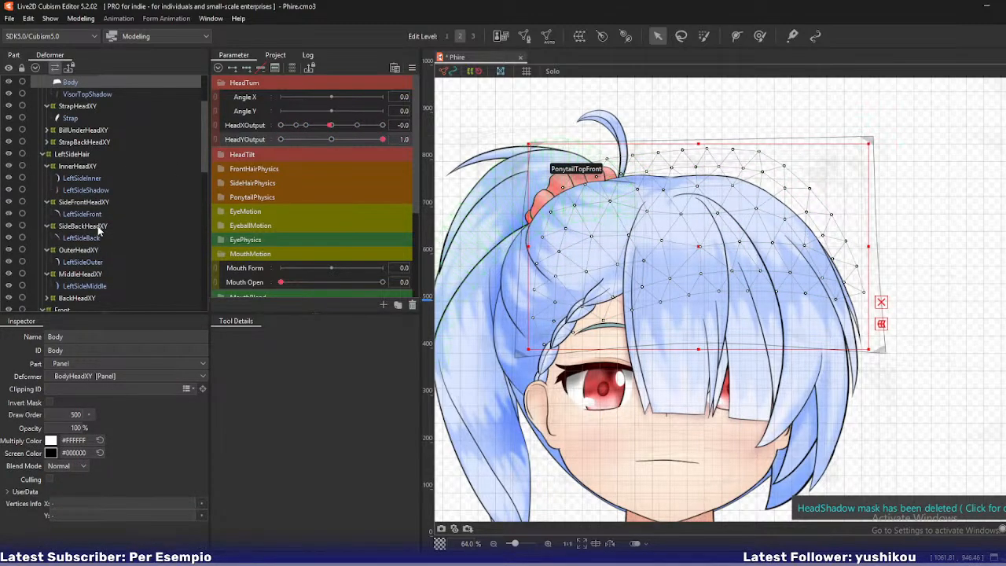
scroll(98, 230, up, 3)
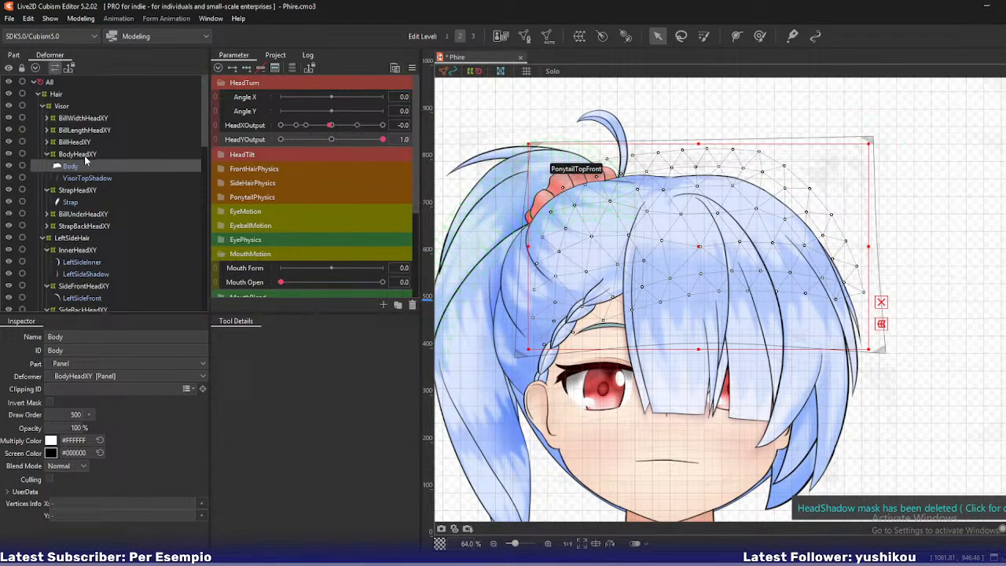
right_click(664, 199)
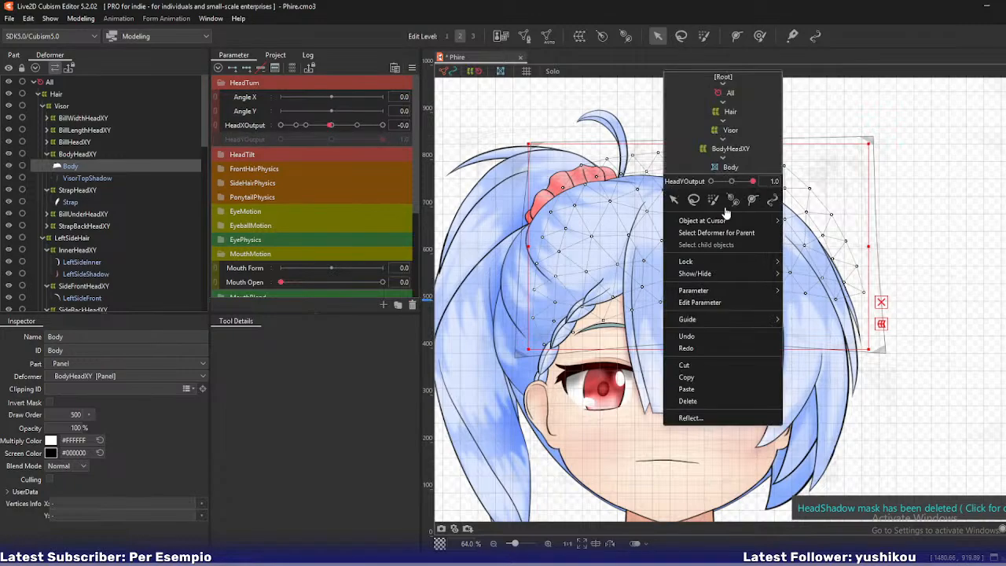
mouse_move(740, 222)
click(809, 266)
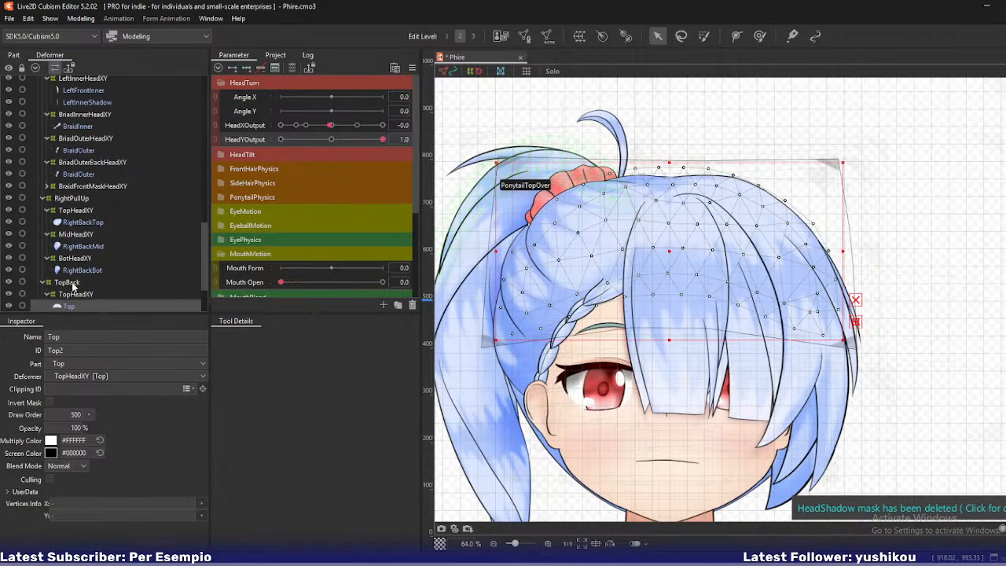
click(125, 293)
drag(382, 142, 430, 157)
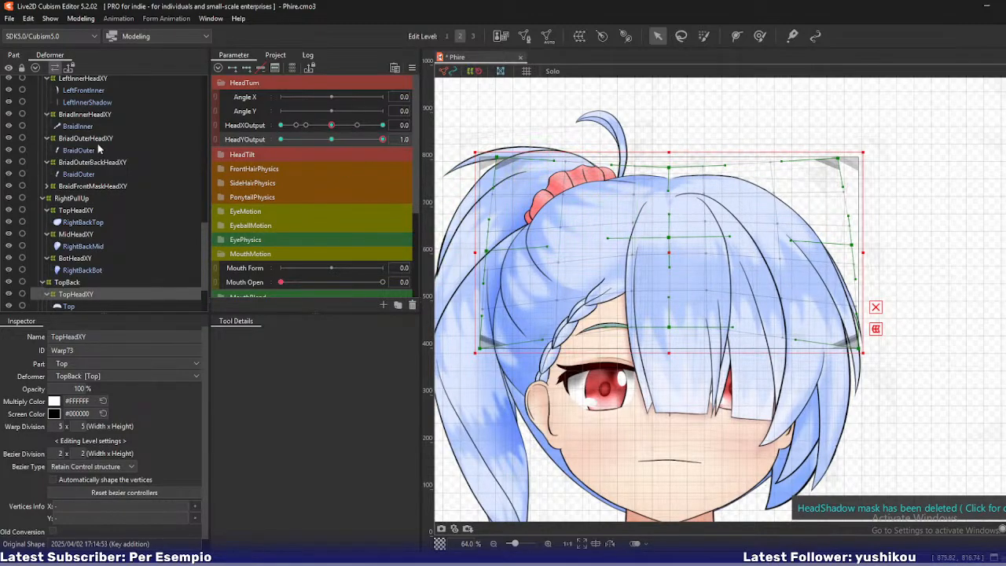
In the SideFrontHeadXY warp, lower the top-left and top-centre points and raise the upper inner and left-edge points, checking the upward turn.
scroll(98, 157, up, 10)
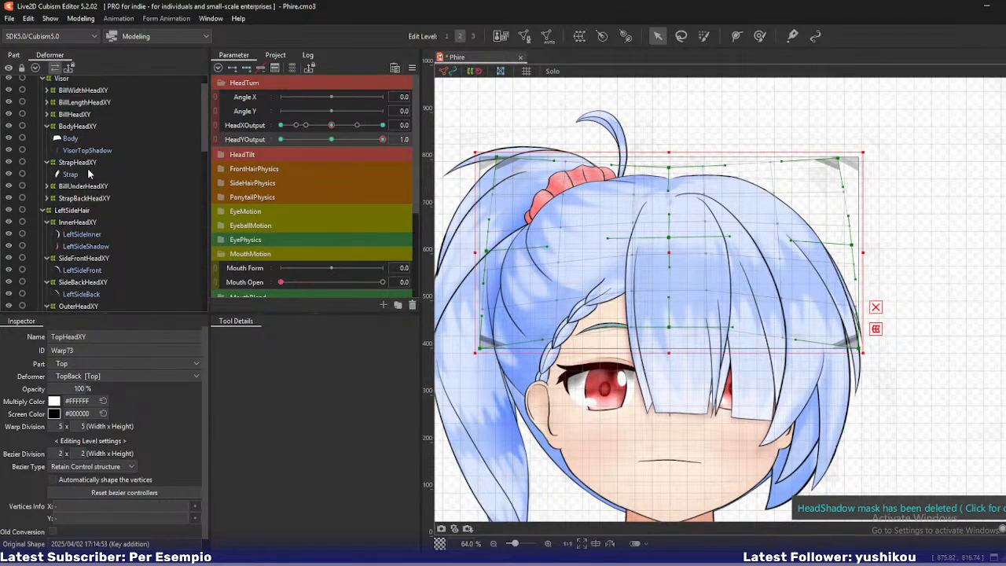
scroll(89, 174, up, 2)
scroll(99, 226, down, 3)
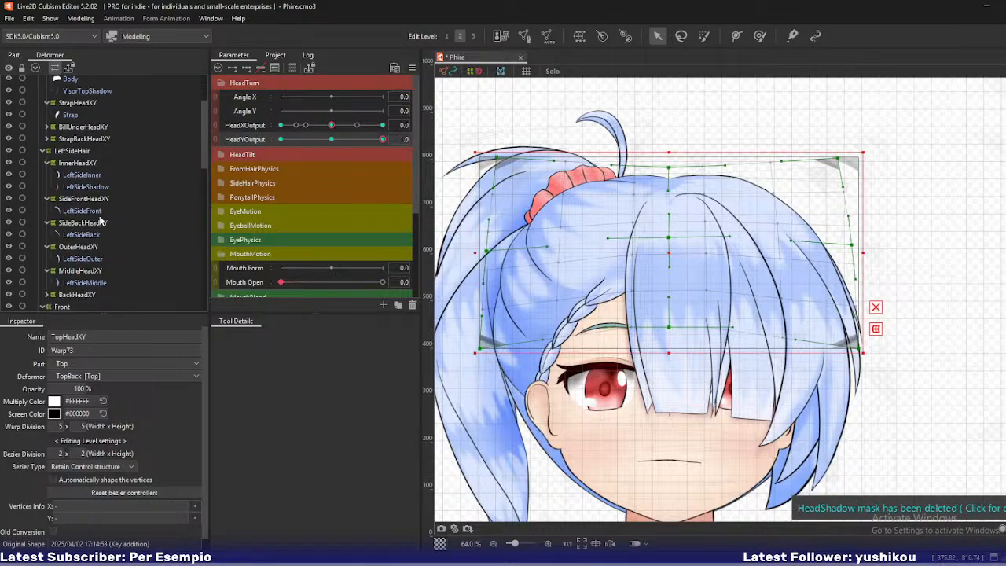
click(81, 200)
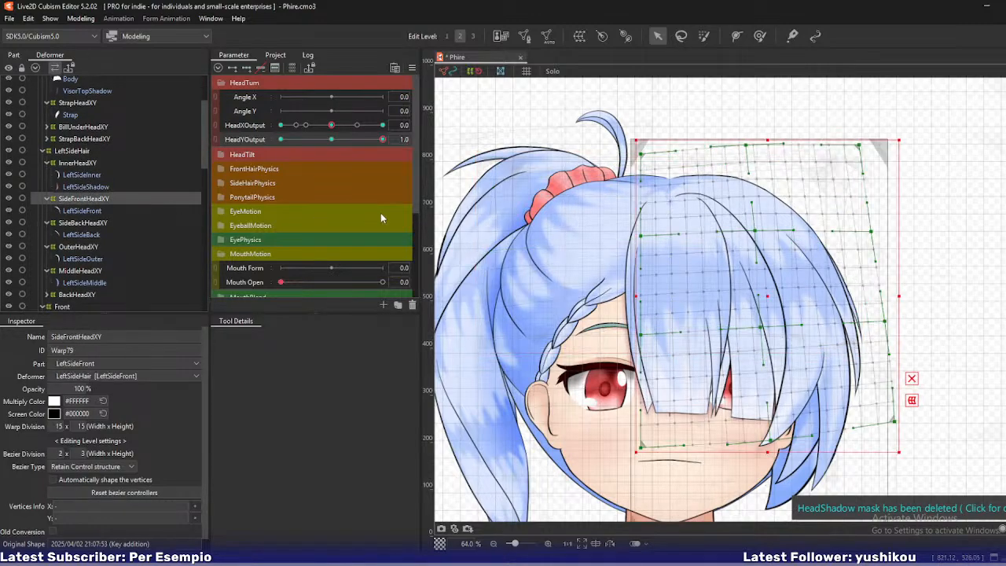
drag(646, 157, 644, 167)
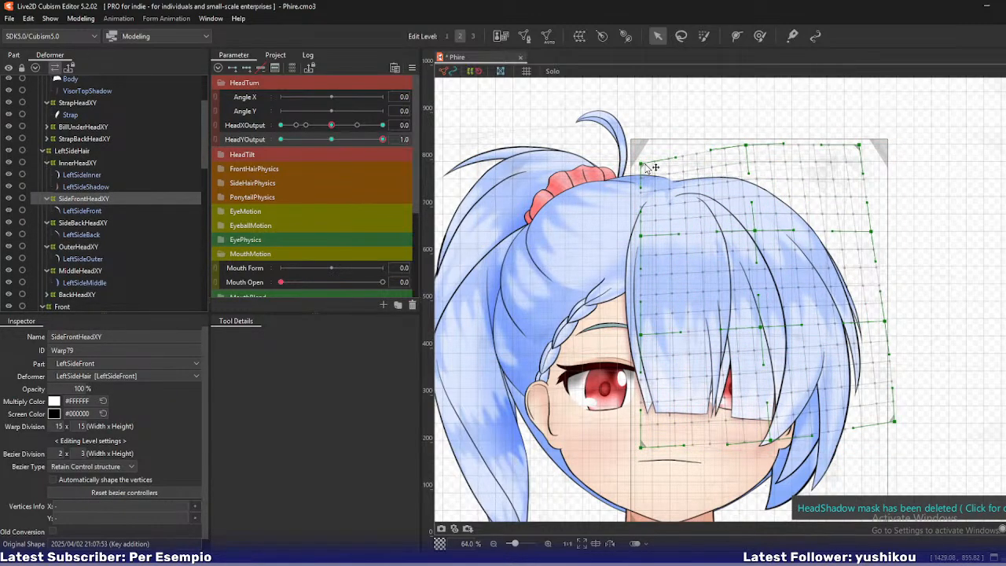
drag(748, 150, 748, 158)
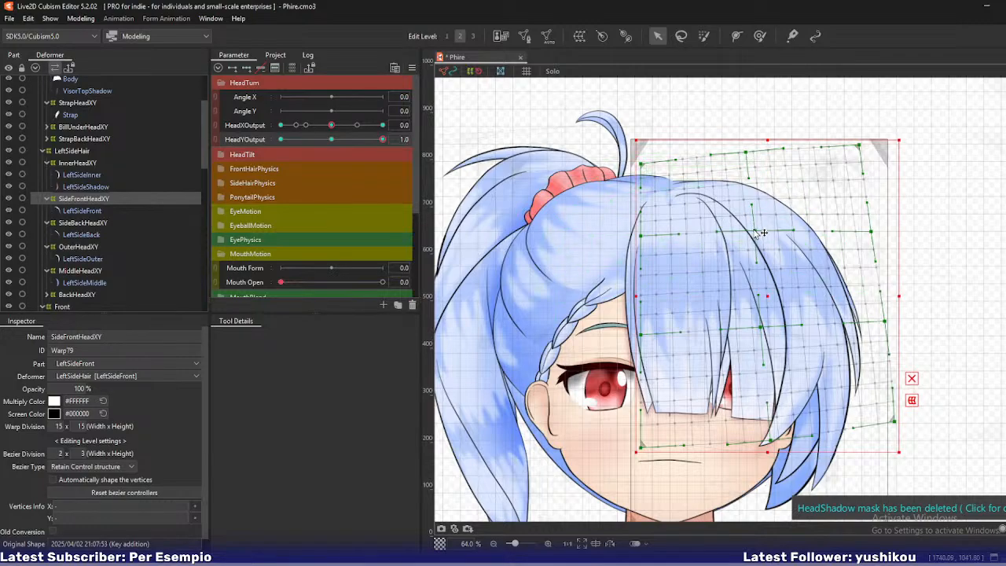
drag(755, 232, 755, 227)
drag(646, 237, 647, 230)
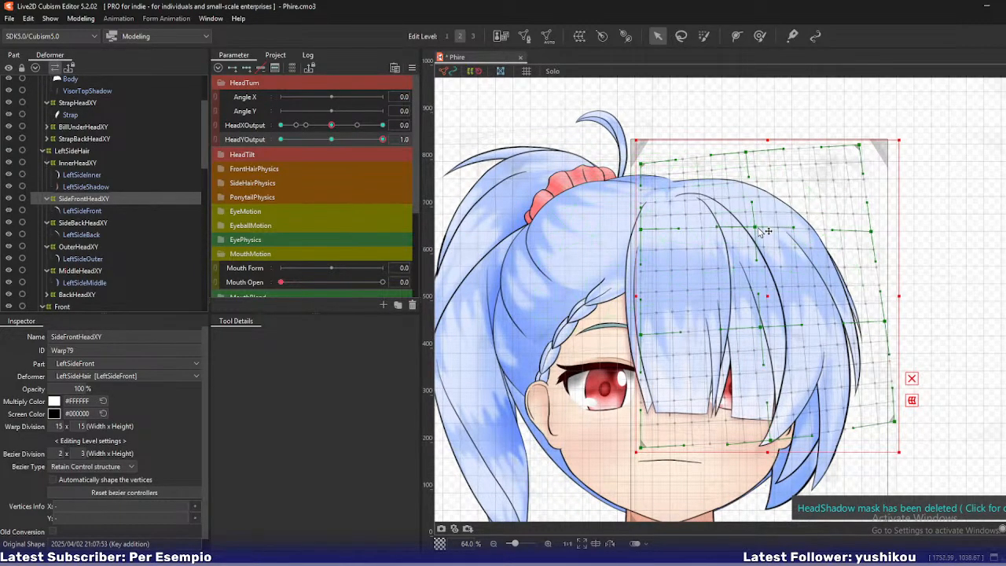
mouse_move(383, 140)
mouse_down()
mouse_move(353, 147)
mouse_move(382, 142)
mouse_up()
drag(757, 228, 753, 228)
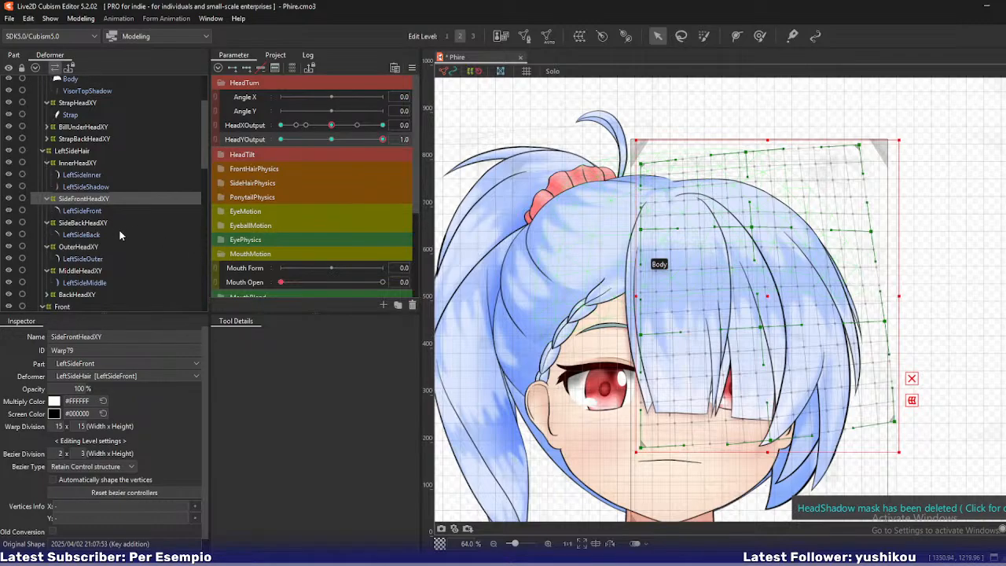
In the TopHeadXY warp above RightBackTop, lower the right-middle point and shift the bottom-right and bottom-centre points inward and down, sweeping HeadYOutput.
scroll(120, 234, down, 3)
right_click(629, 249)
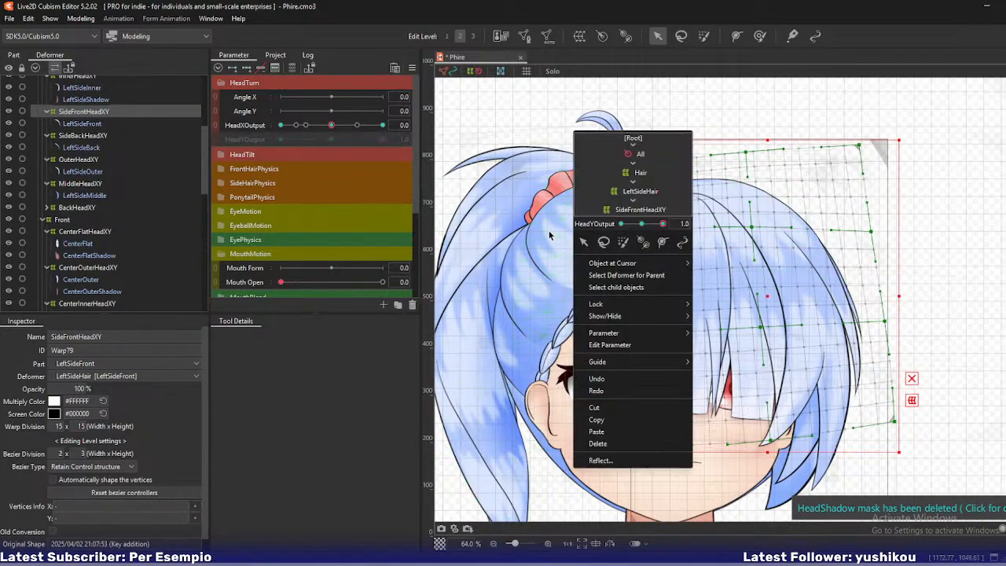
mouse_move(637, 264)
click(735, 309)
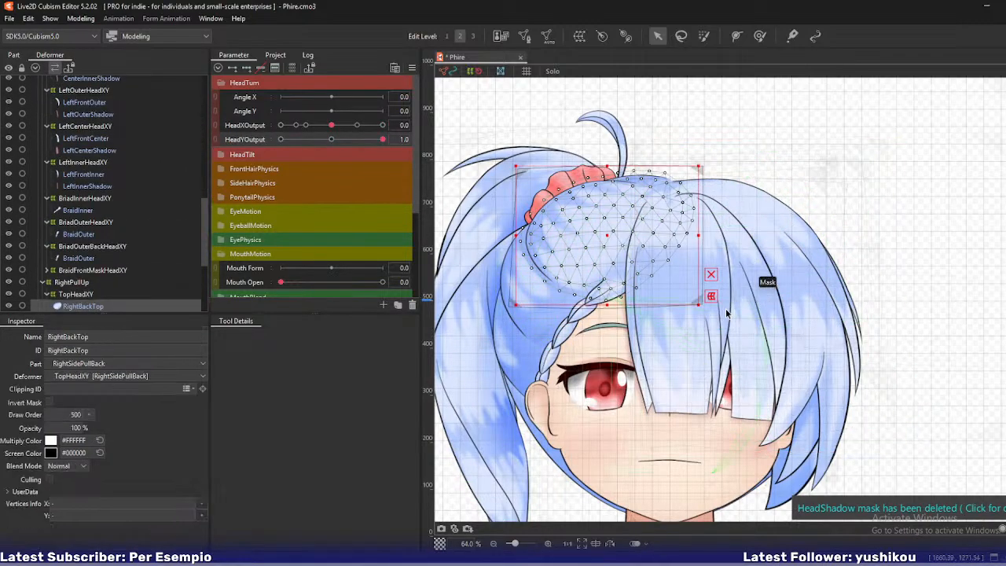
click(79, 294)
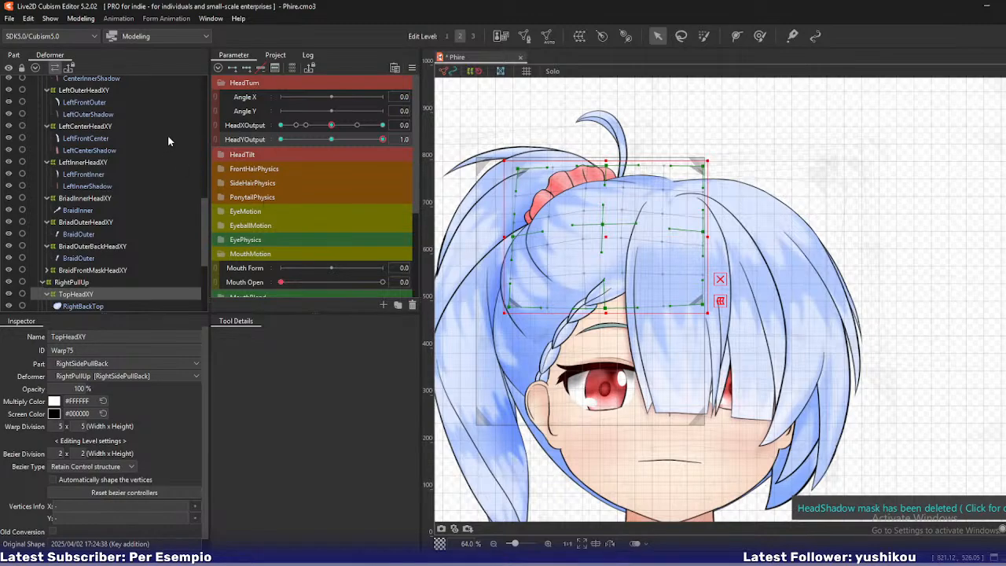
mouse_move(383, 142)
mouse_down()
mouse_move(364, 144)
mouse_move(386, 145)
mouse_up()
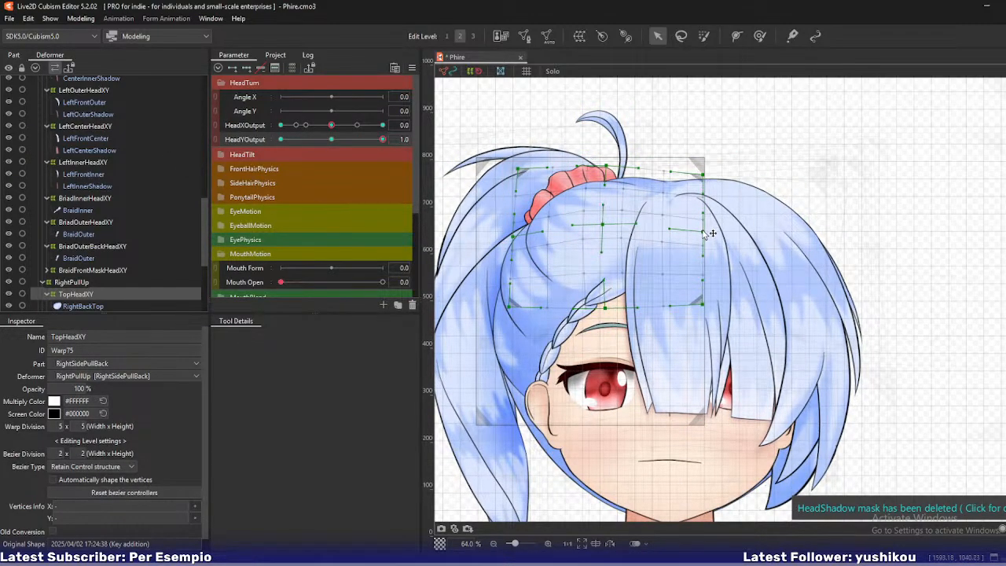
drag(704, 231, 705, 239)
drag(705, 304, 696, 310)
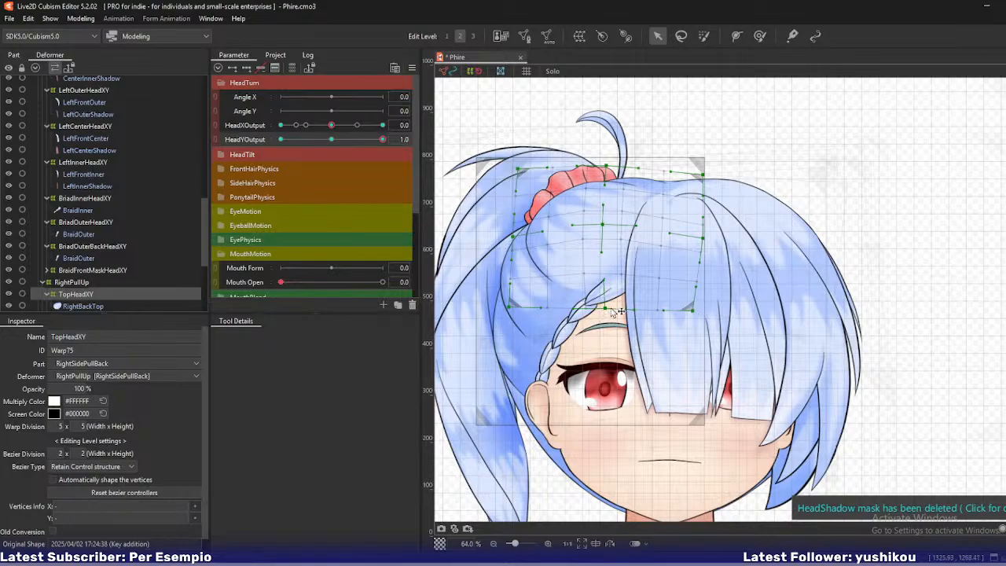
drag(611, 309, 603, 310)
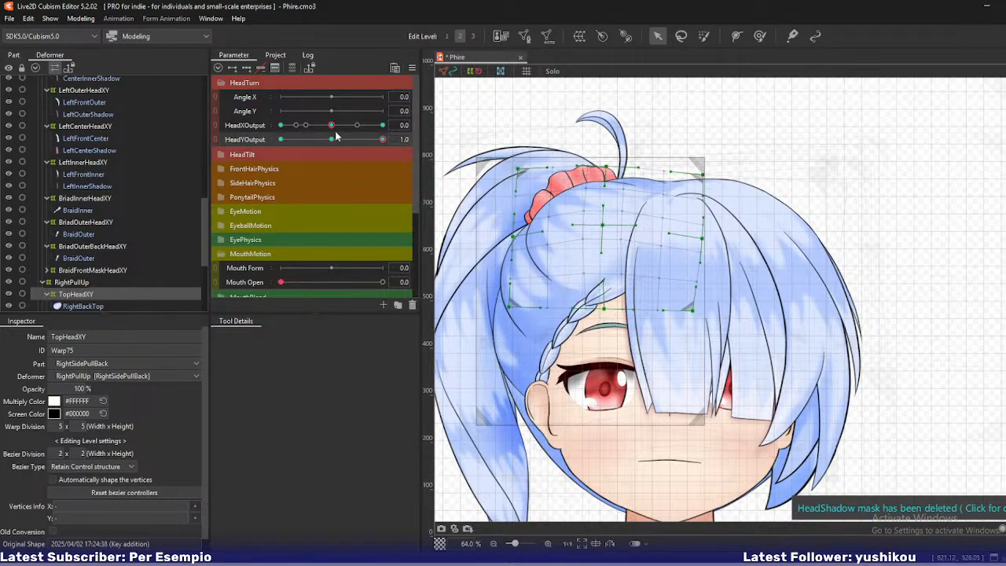
drag(379, 143, 407, 154)
drag(605, 309, 601, 314)
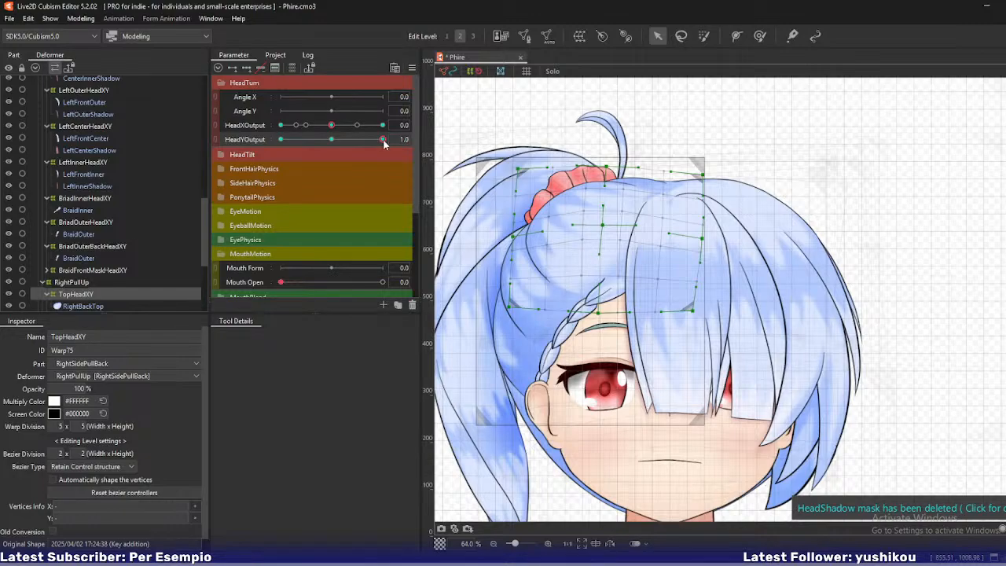
drag(383, 141, 402, 151)
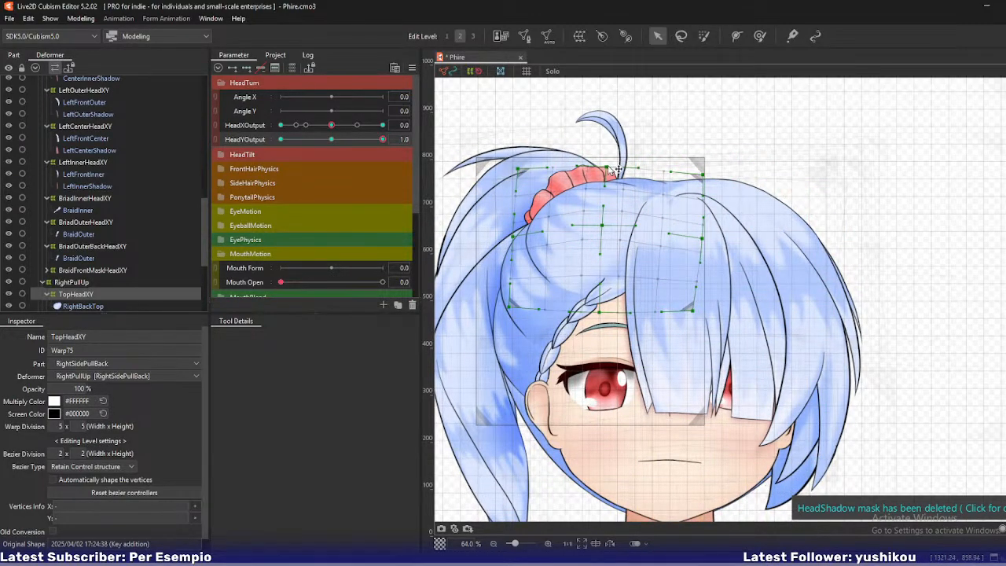
Lower the top-centre and top-left points of RightBackTop's TopHeadXY warp and check the upward turn with HeadYOutput.
drag(609, 167, 608, 170)
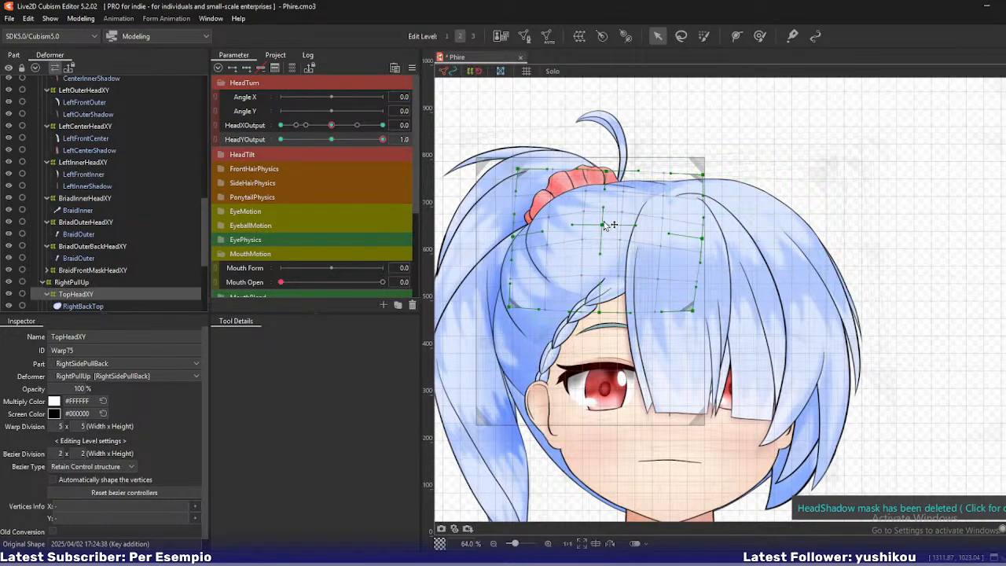
drag(518, 169, 521, 180)
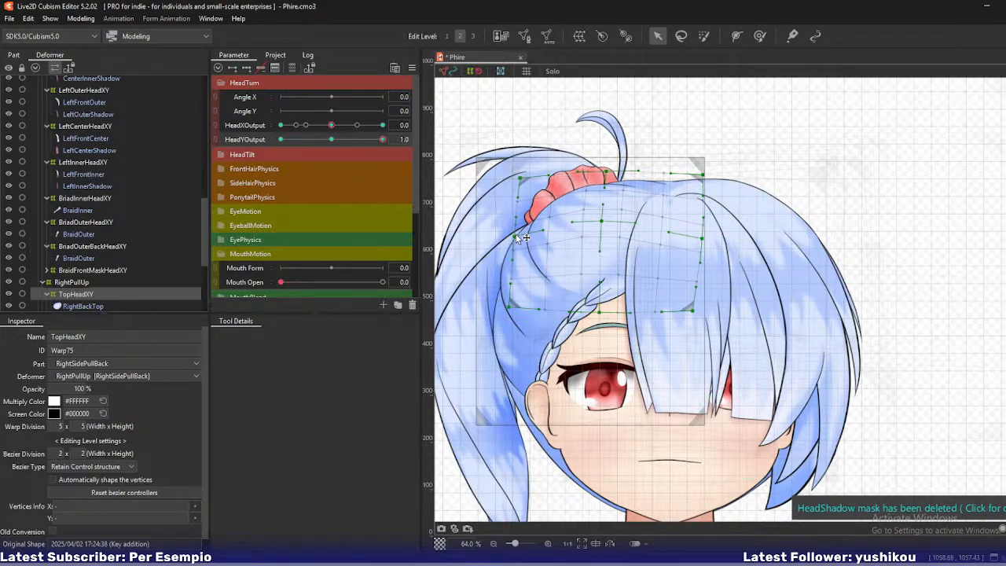
drag(382, 139, 431, 169)
In the MidHeadXY warp above RightBackMid, nudge the left-middle point inward and sweep HeadYOutput to check it.
scroll(103, 231, down, 3)
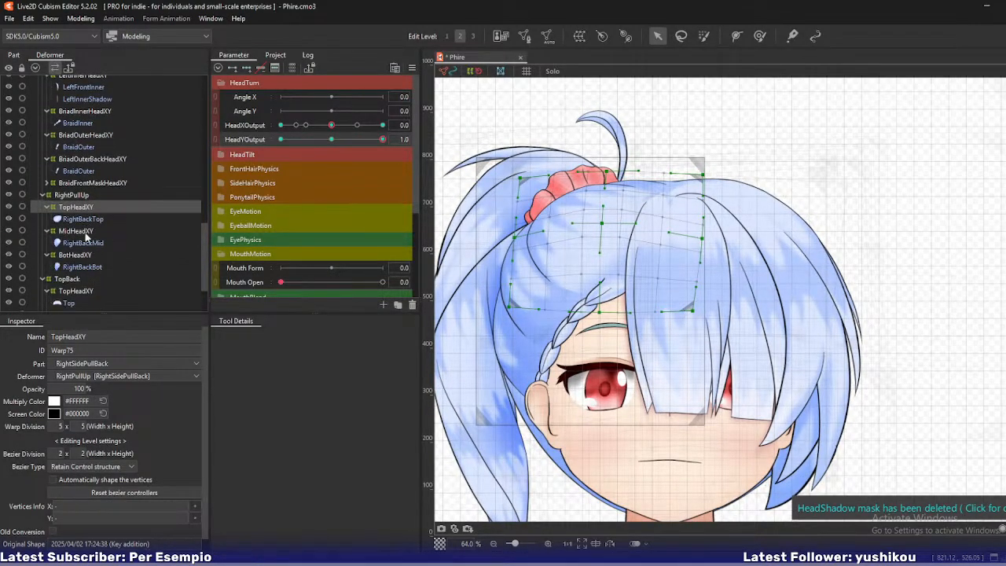
click(79, 232)
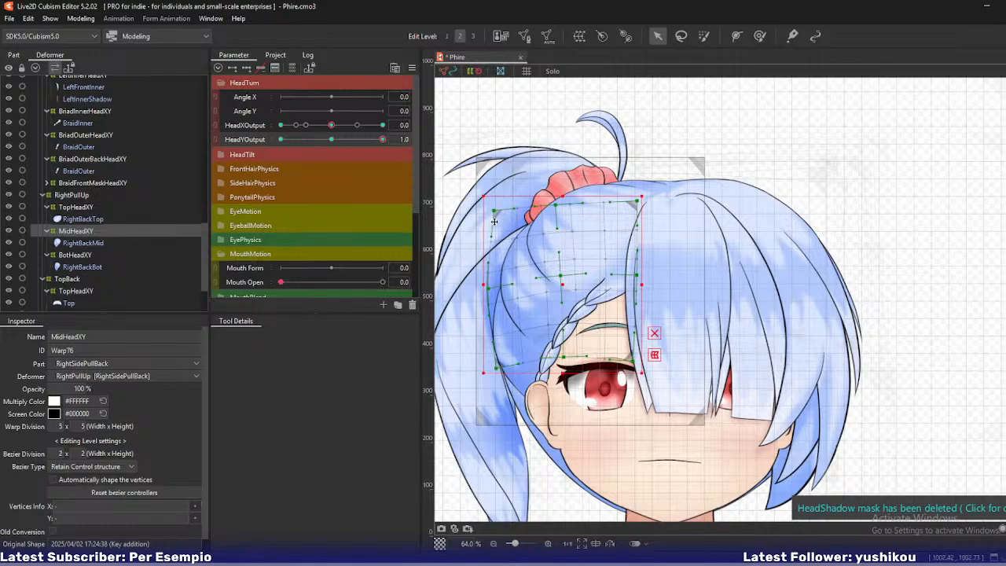
click(492, 289)
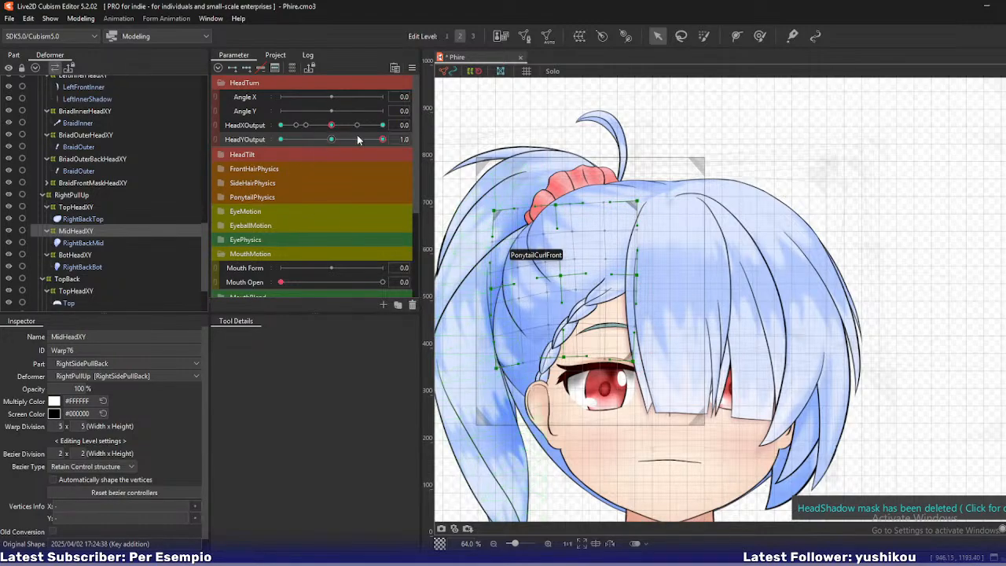
drag(357, 139, 385, 143)
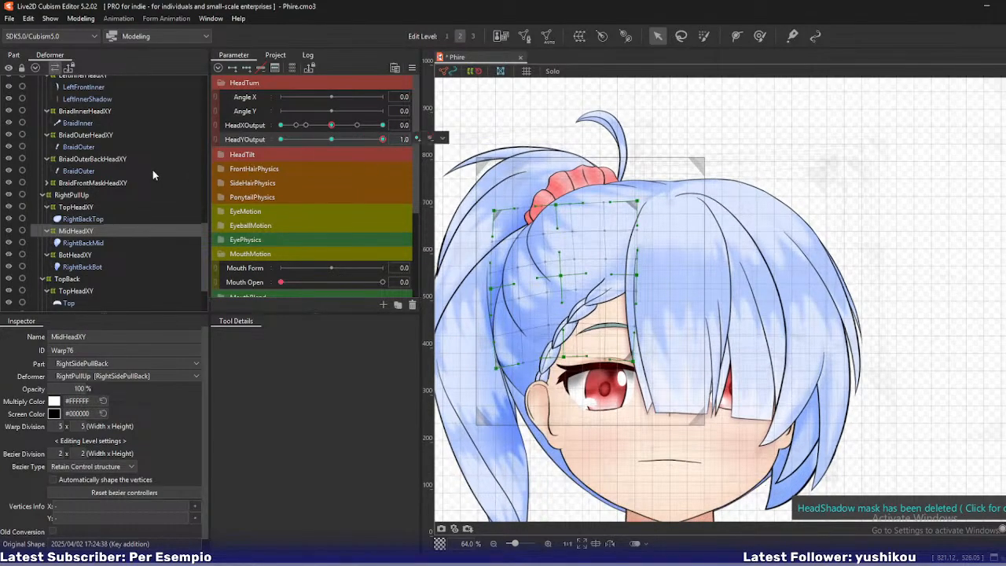
In the BotHeadXY warp above RightBackBot, sweep HeadYOutput and raise the bottom-centre point slightly.
click(83, 253)
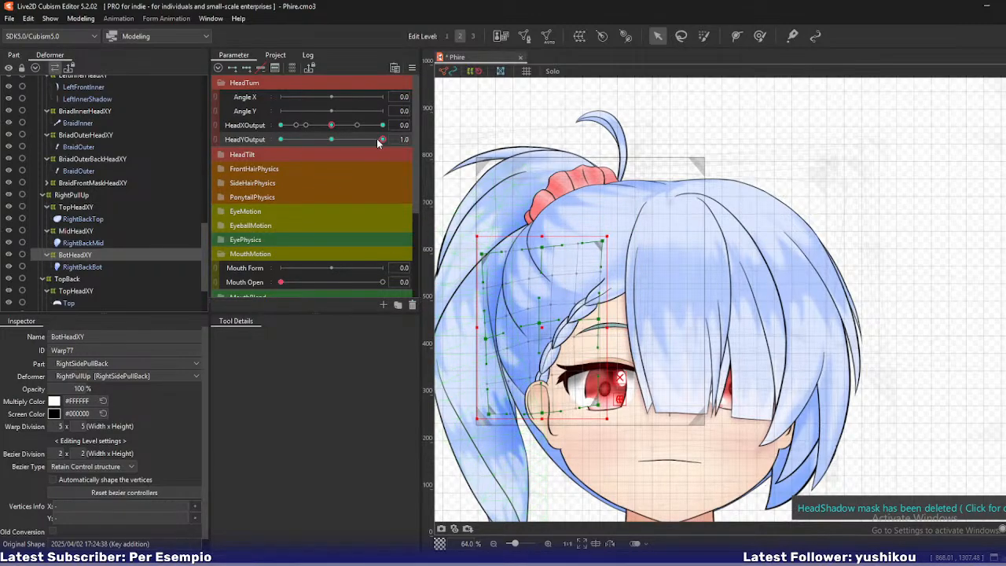
mouse_move(380, 144)
mouse_down()
mouse_move(338, 143)
mouse_move(416, 172)
mouse_move(342, 170)
mouse_move(399, 168)
mouse_move(388, 163)
mouse_up()
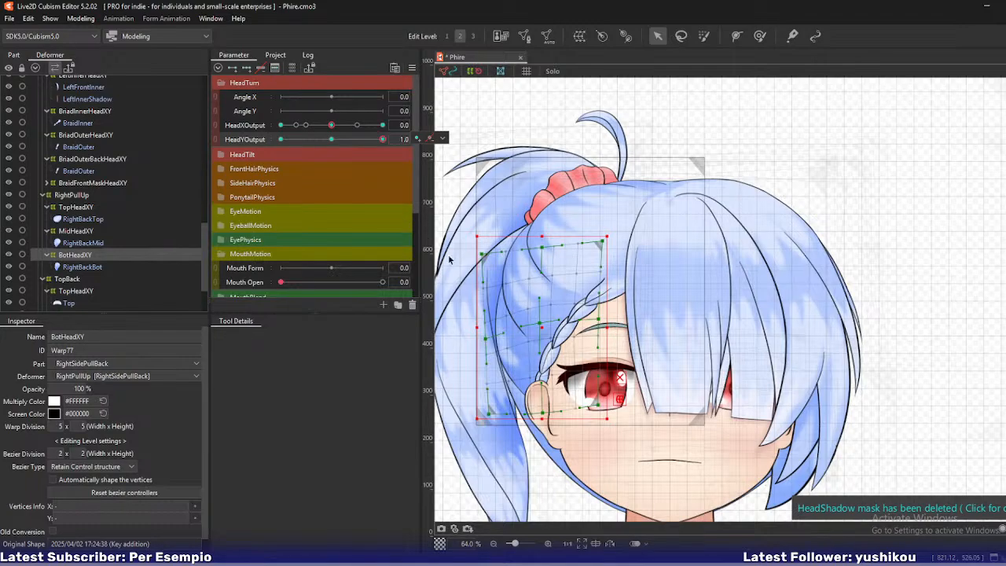
click(548, 415)
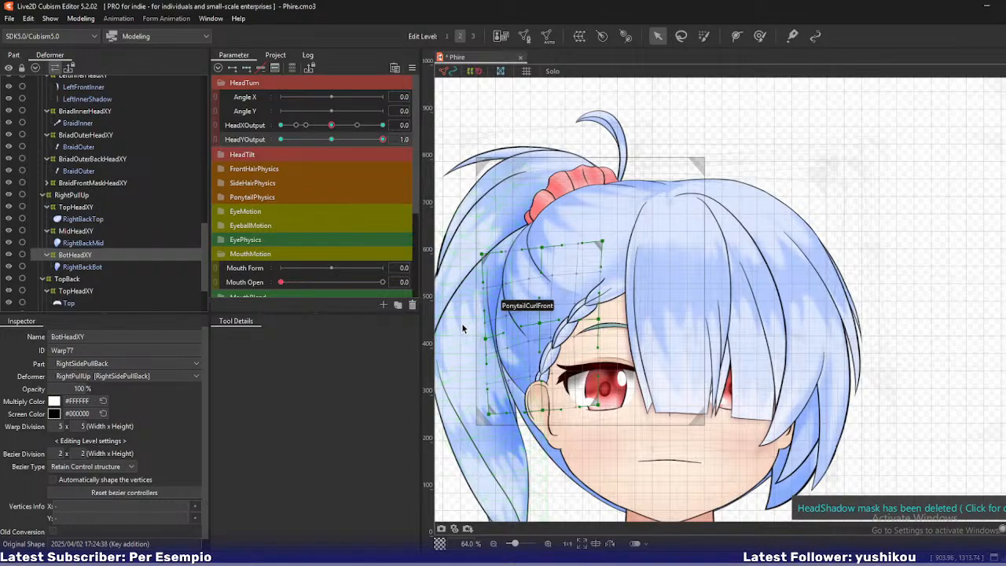
Set HeadXOutput to 1.0 and shift the centre point of RightBackTop's TopHeadXY warp down toward the ponytail.
click(335, 126)
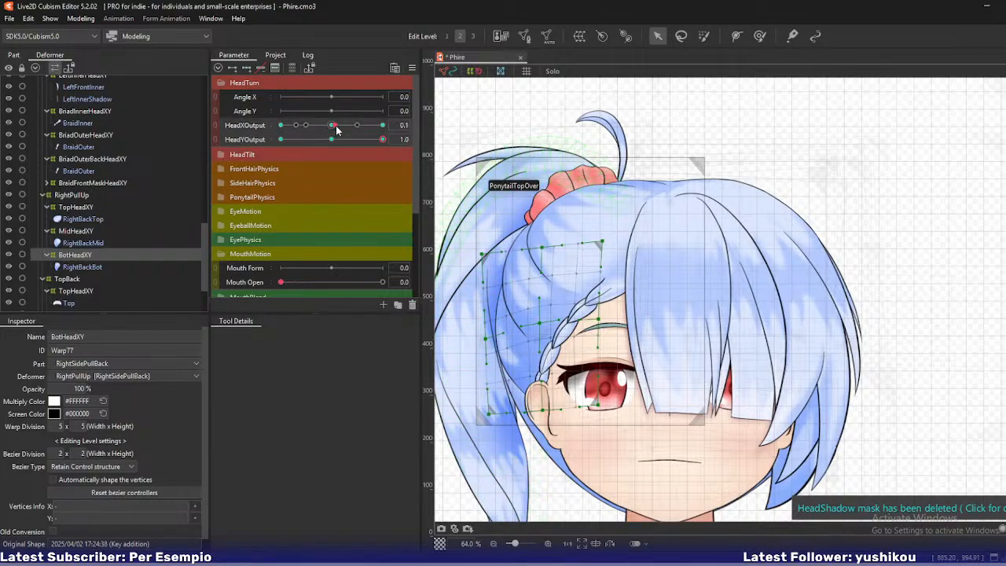
drag(337, 128, 419, 144)
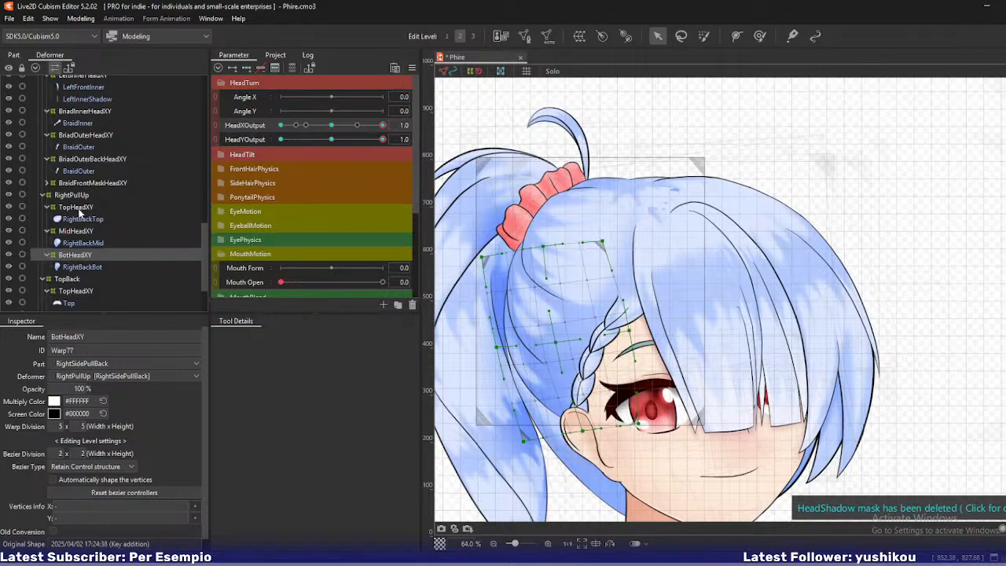
drag(384, 126, 405, 142)
click(80, 208)
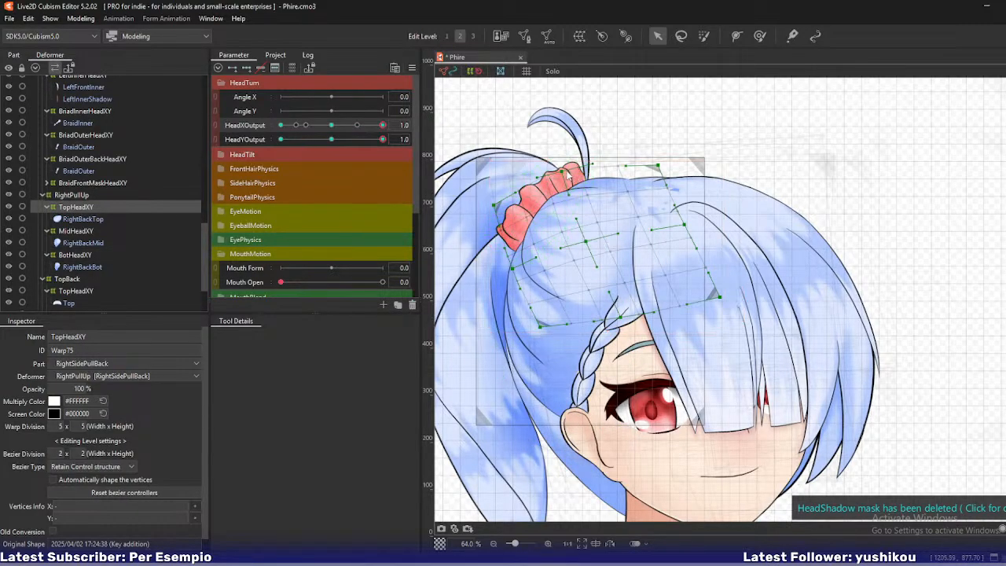
drag(564, 173, 566, 183)
key(ctrl+z)
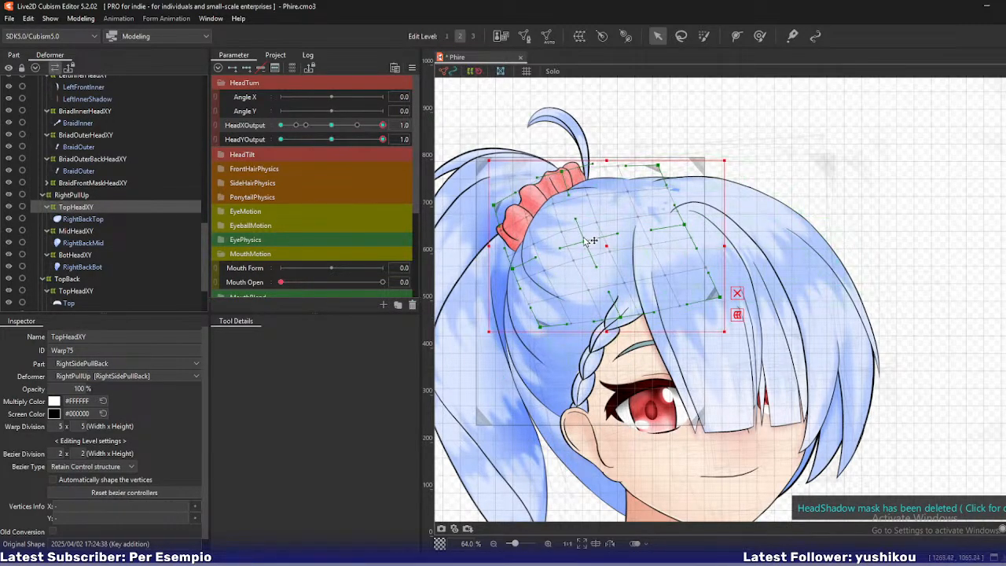
drag(585, 242, 578, 246)
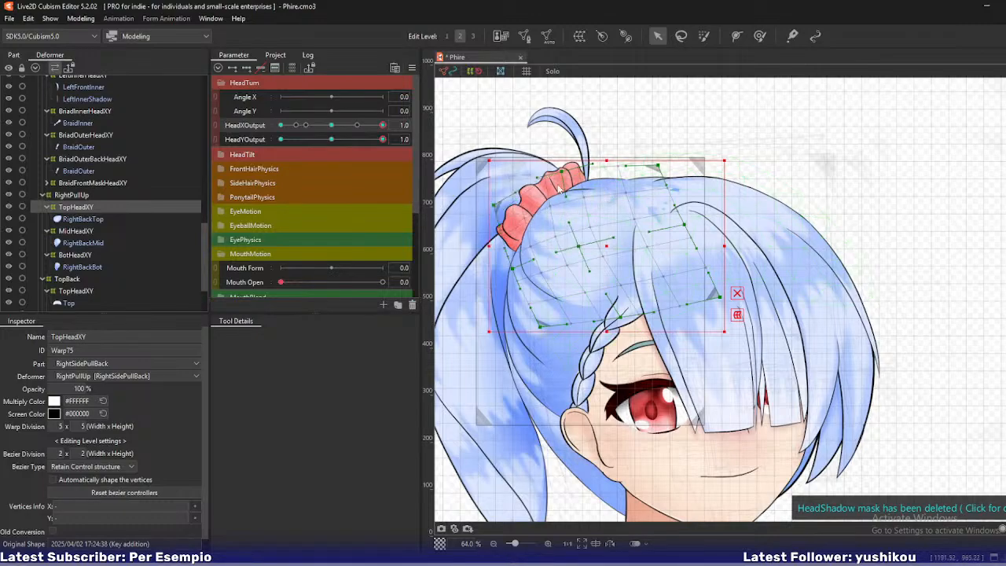
Pull the right-middle and bottom-right points of the TopHeadXY warp inward, lower the top-right point and fine-tune the top-centre point.
click(681, 226)
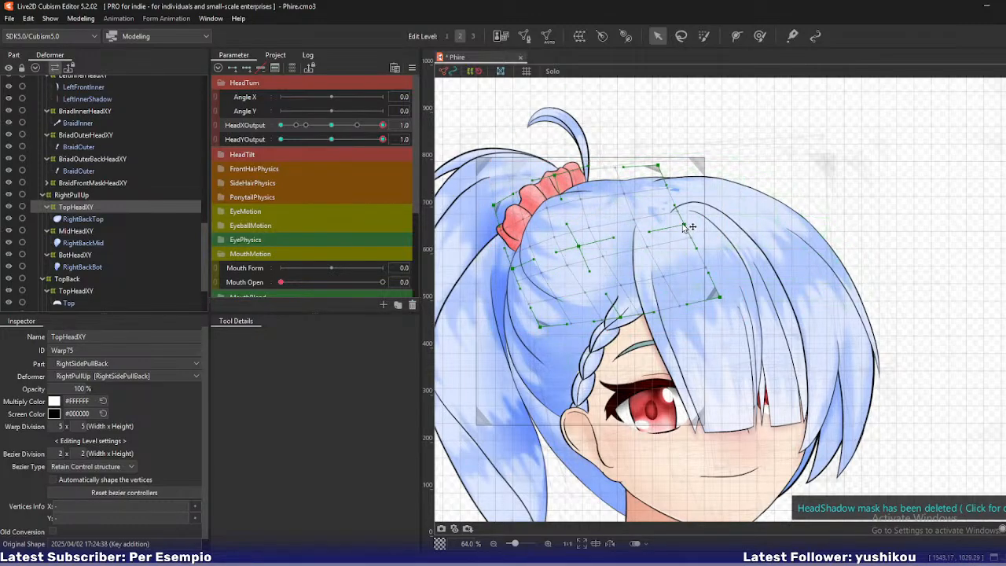
drag(683, 226, 671, 225)
drag(719, 297, 697, 288)
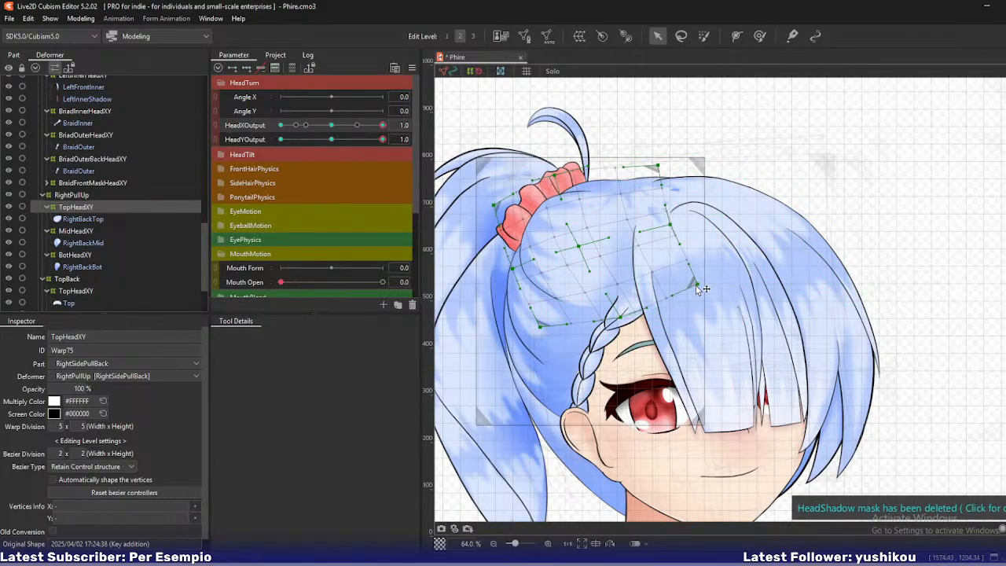
drag(554, 177, 555, 182)
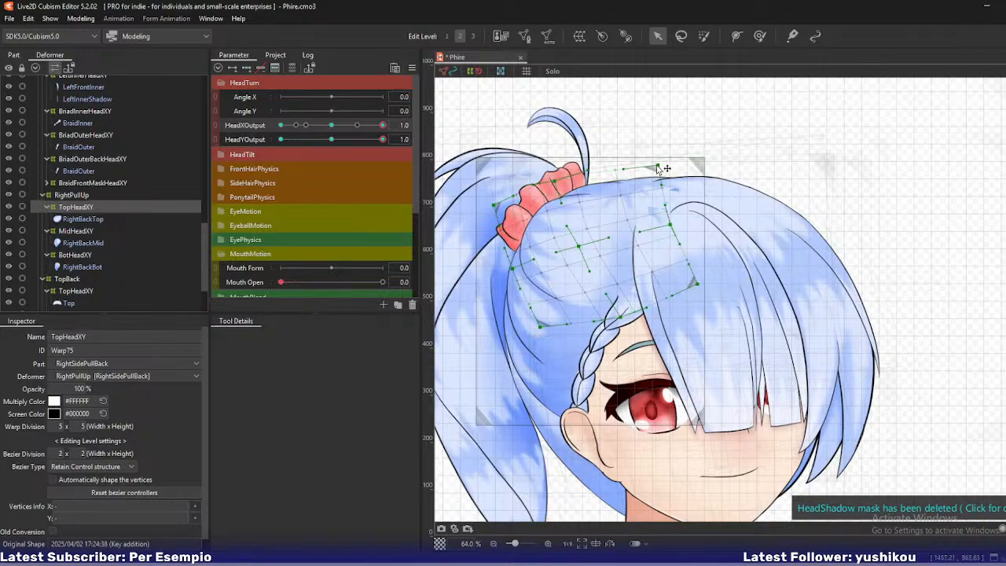
drag(659, 166, 660, 172)
drag(555, 181, 554, 177)
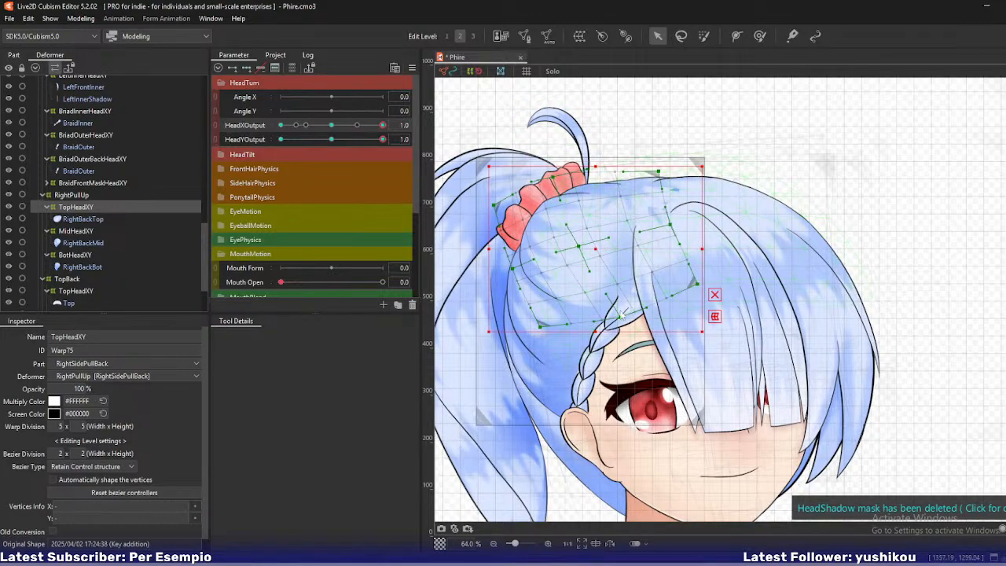
Lower the bottom-centre and bottom-right points of the TopHeadXY warp, nudge the right-middle point outward and sweep HeadYOutput.
drag(624, 322, 616, 323)
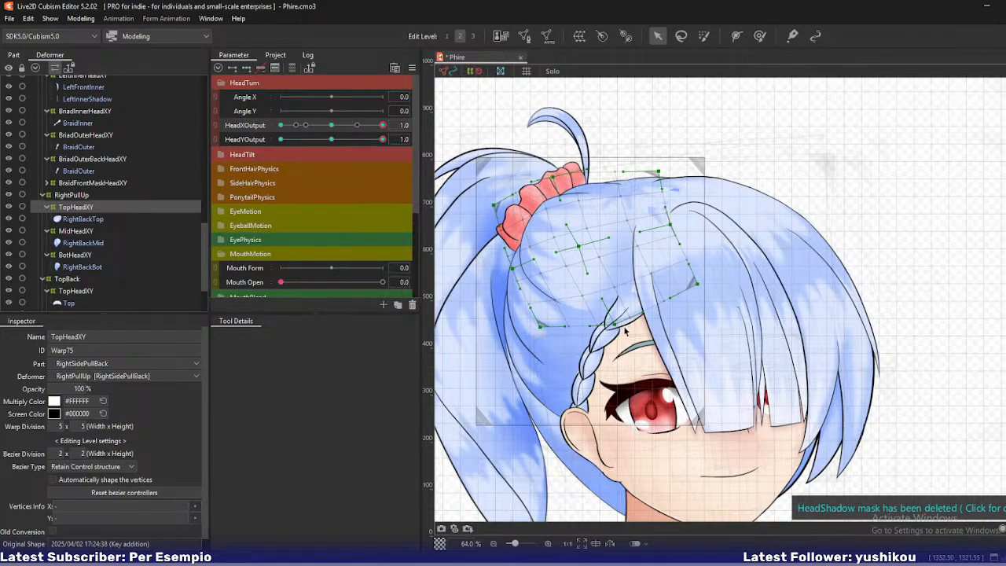
drag(697, 284, 702, 303)
drag(620, 317, 620, 325)
drag(672, 225, 675, 228)
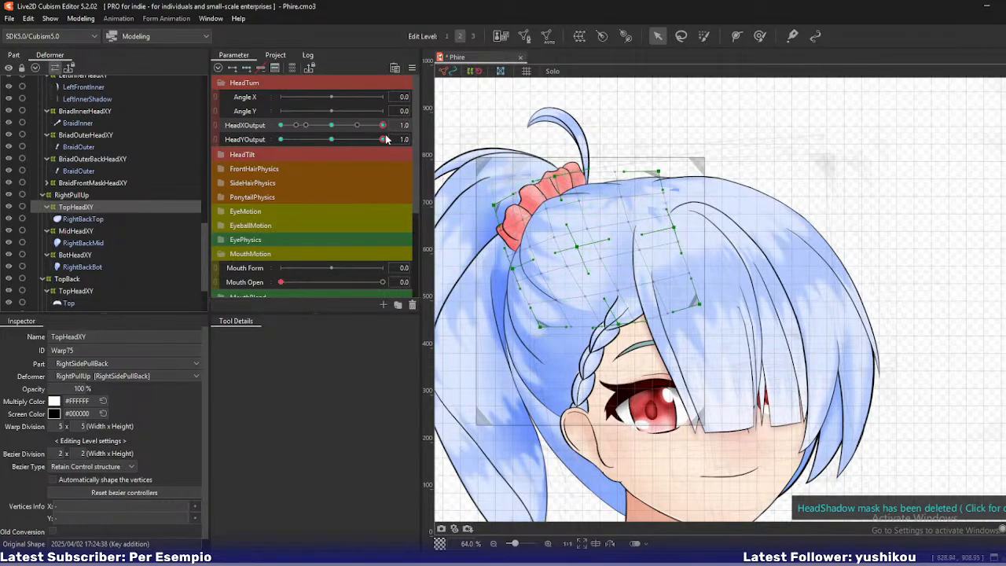
drag(382, 139, 401, 167)
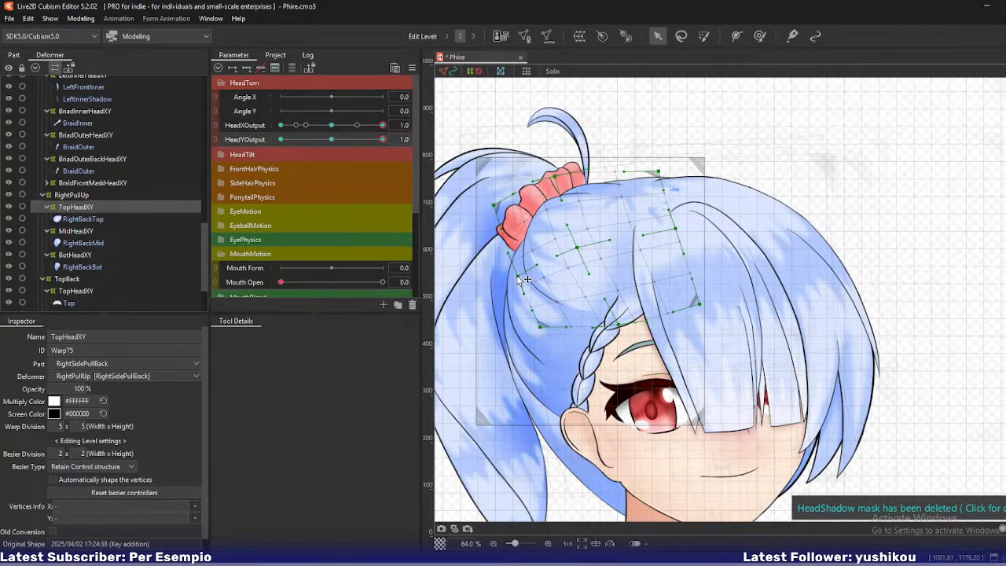
Move the left-middle and bottom-left points of the TopHeadXY warp outward and lower the bottom-centre point slightly.
mouse_move(381, 139)
mouse_down()
mouse_move(361, 140)
mouse_move(390, 149)
mouse_up()
drag(518, 274, 513, 275)
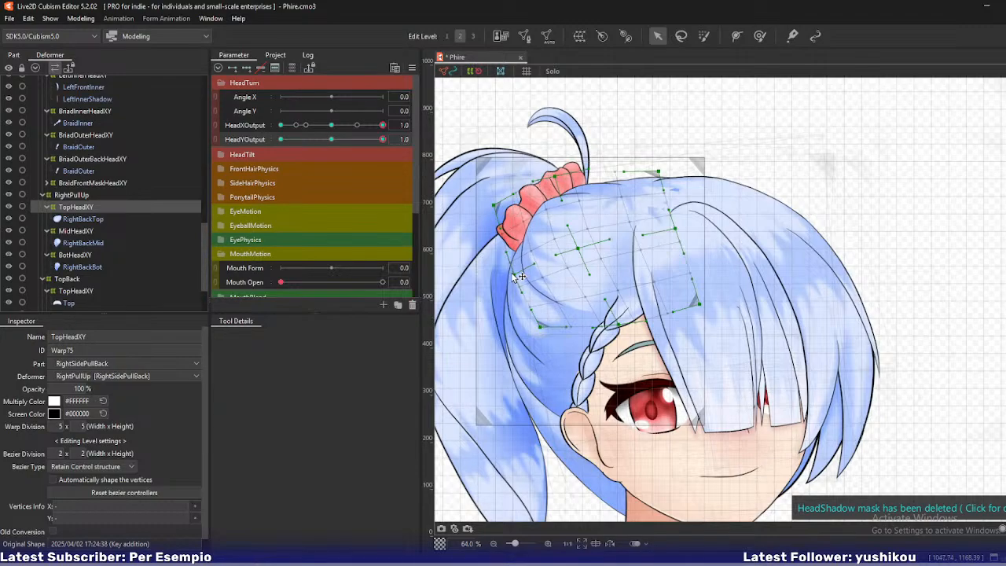
drag(541, 326, 535, 332)
drag(619, 323, 618, 325)
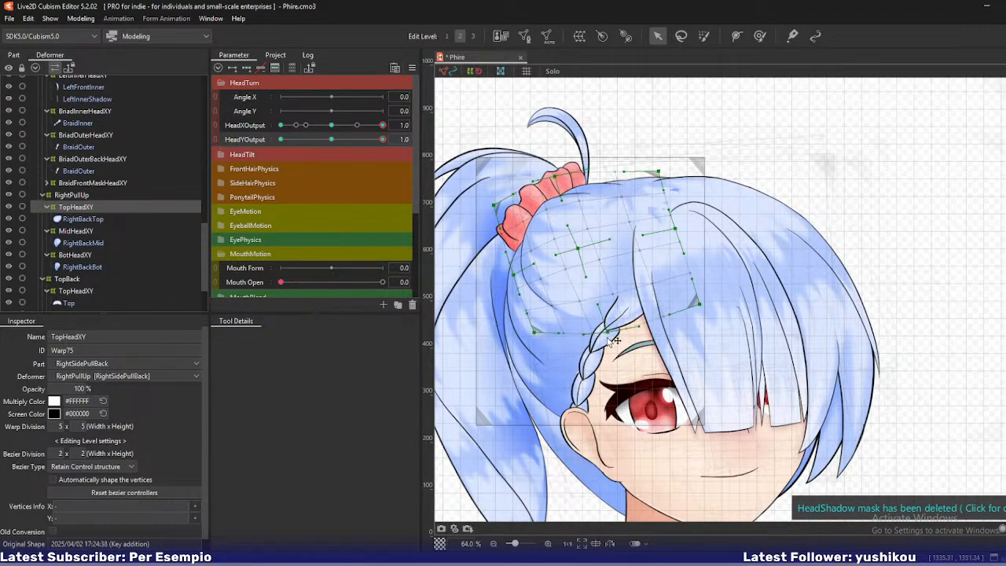
Lower the right-middle point and bottom row of the TopHeadXY warp further, check HeadYOutput and nudge the centre point.
drag(675, 229, 676, 236)
drag(699, 304, 698, 318)
drag(618, 325, 608, 332)
drag(535, 333, 531, 338)
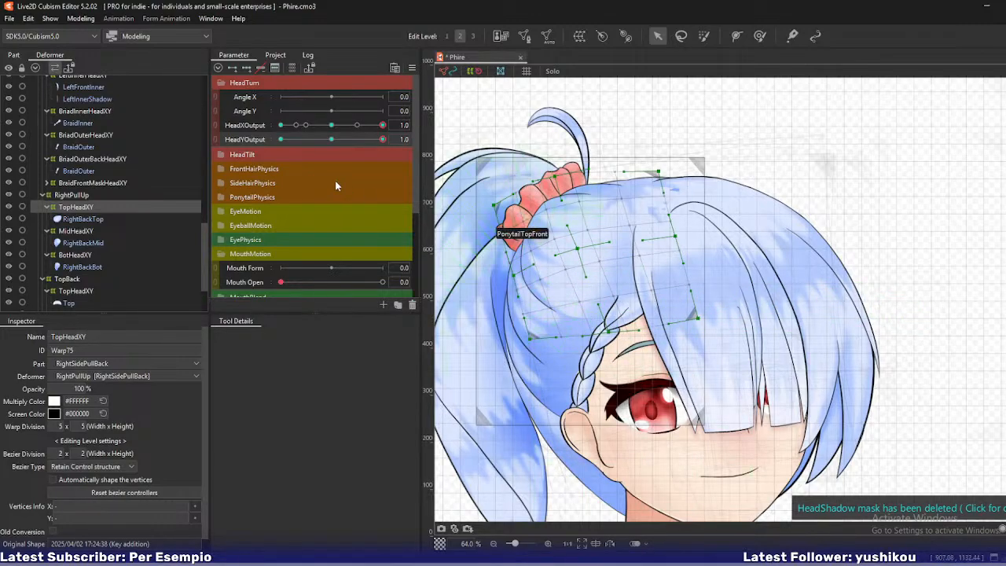
drag(383, 140, 402, 158)
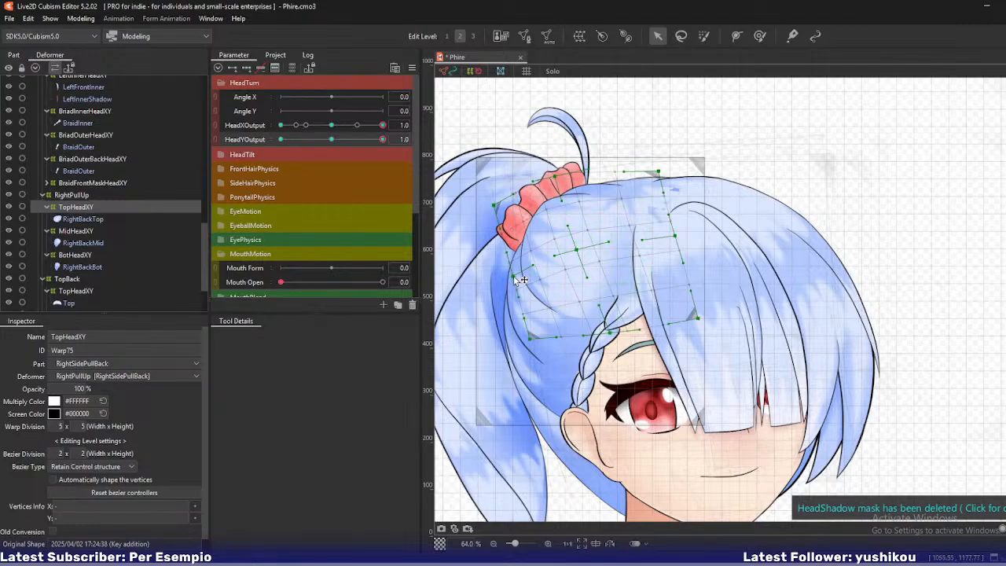
drag(576, 251, 576, 249)
Nudge the upper-left inner grid points of the TopHeadXY warp slightly outward at edit level 1.
scroll(494, 207, up, 1)
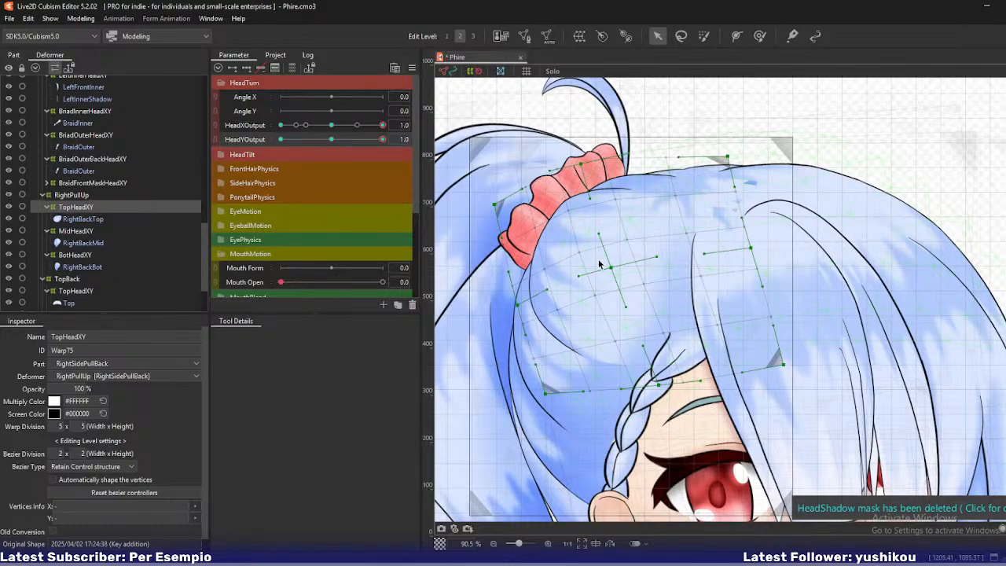
mouse_move(386, 139)
mouse_down()
mouse_move(352, 140)
mouse_move(381, 140)
mouse_up()
scroll(565, 252, up, 1)
key(ctrl+1)
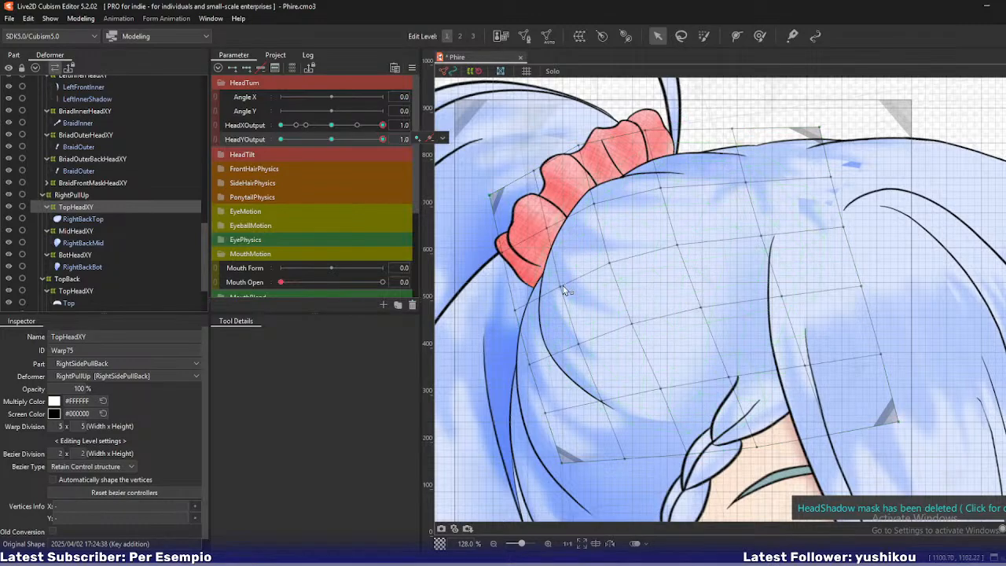
drag(562, 287, 558, 286)
drag(610, 264, 608, 263)
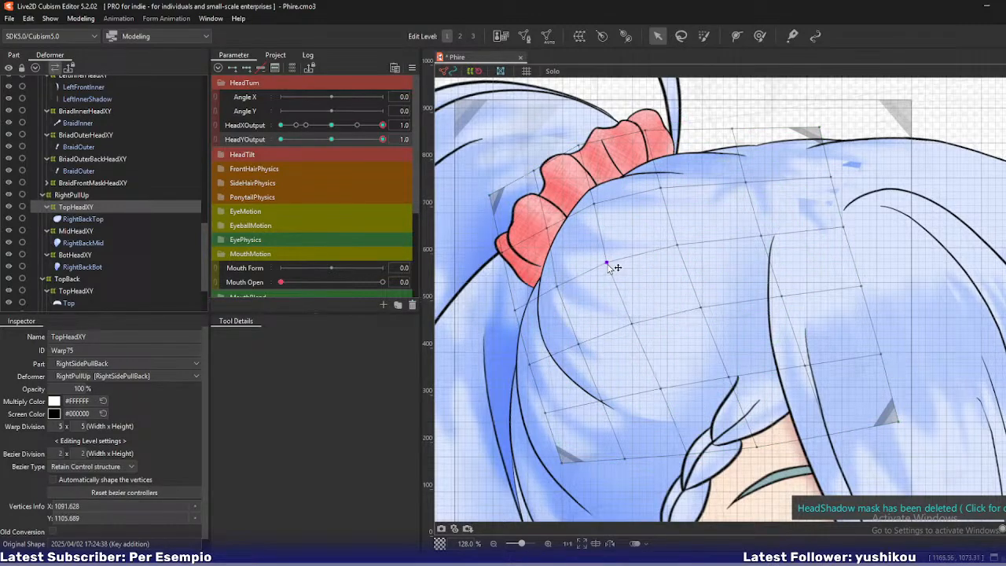
click(542, 228)
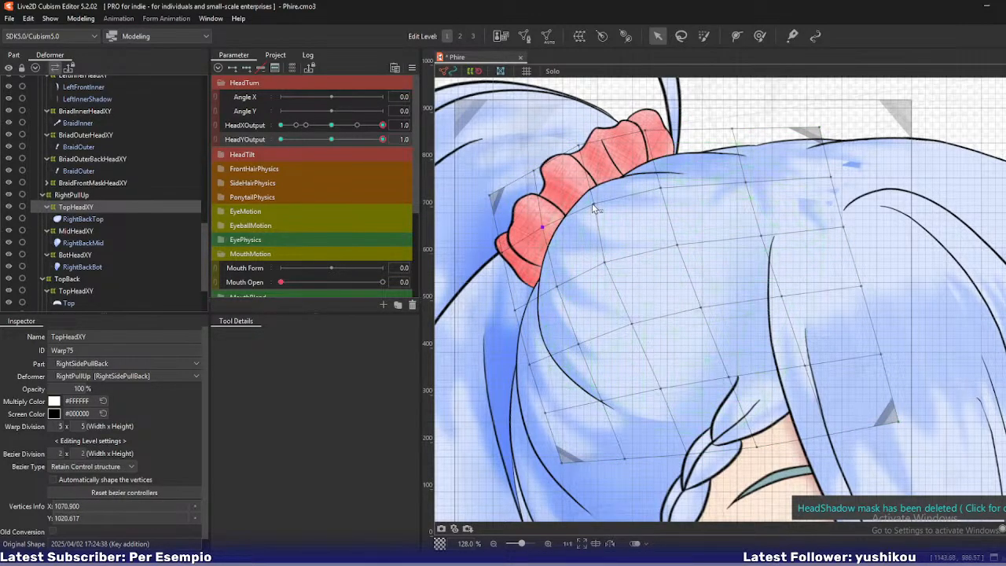
drag(595, 203, 590, 204)
key(s)
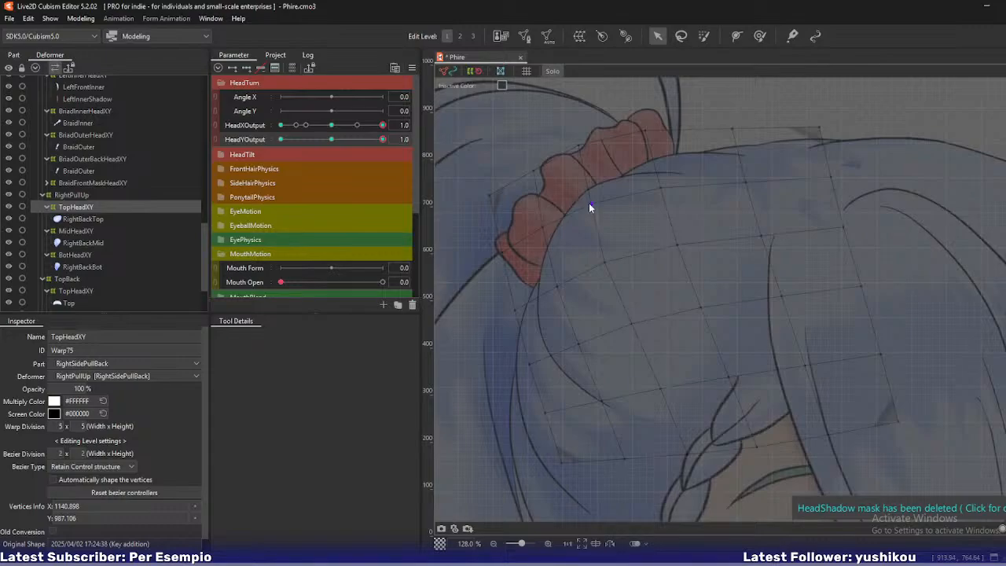
Return to edit level 2 and sweep HeadYOutput to check the reshaped TopHeadXY warp.
key(ctrl+2)
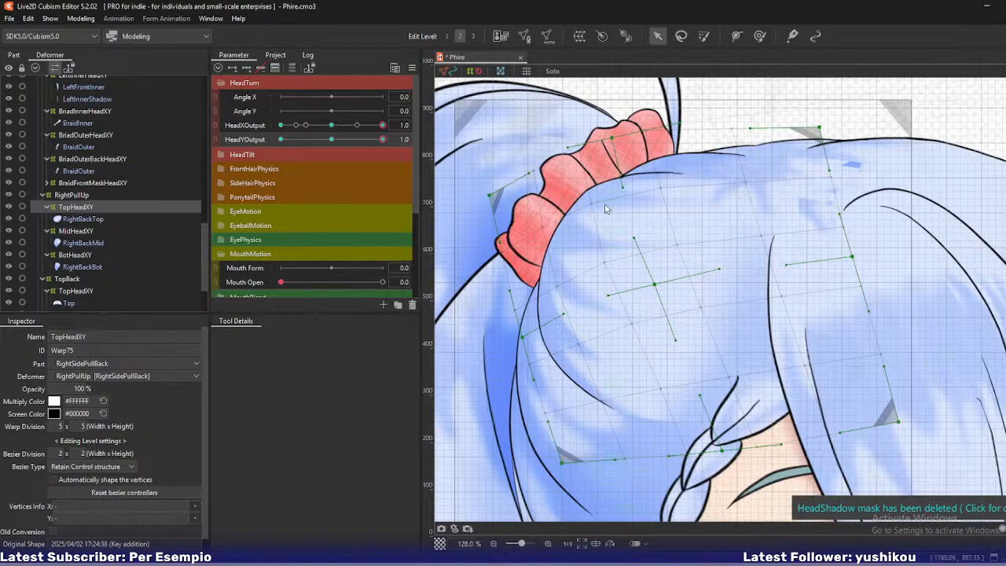
scroll(589, 208, down, 4)
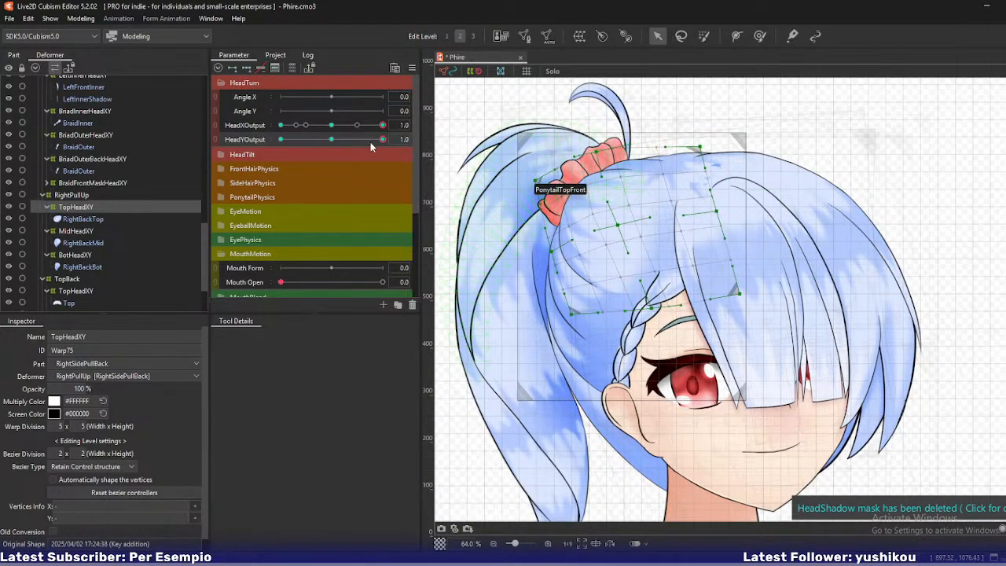
drag(371, 139, 410, 182)
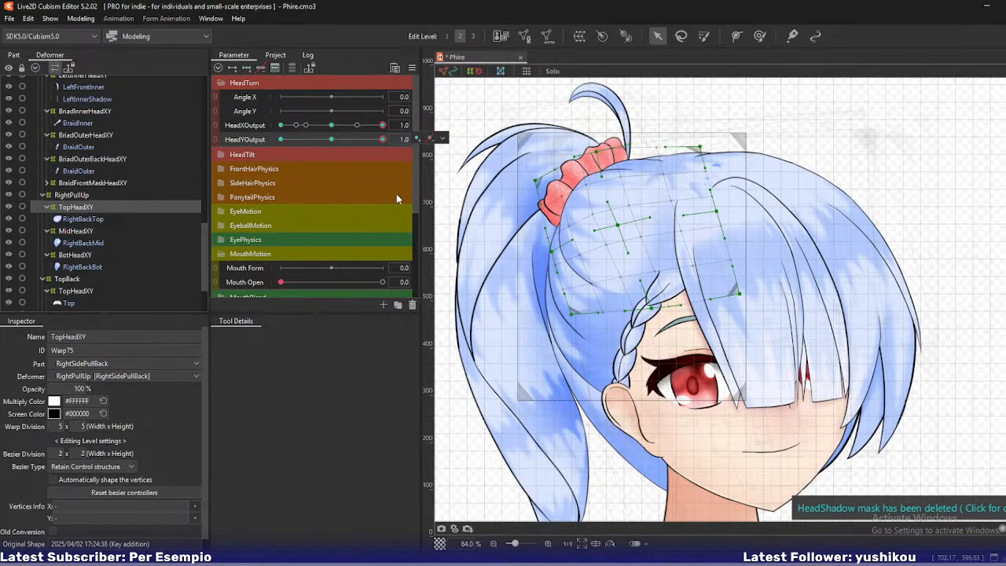
drag(382, 139, 385, 161)
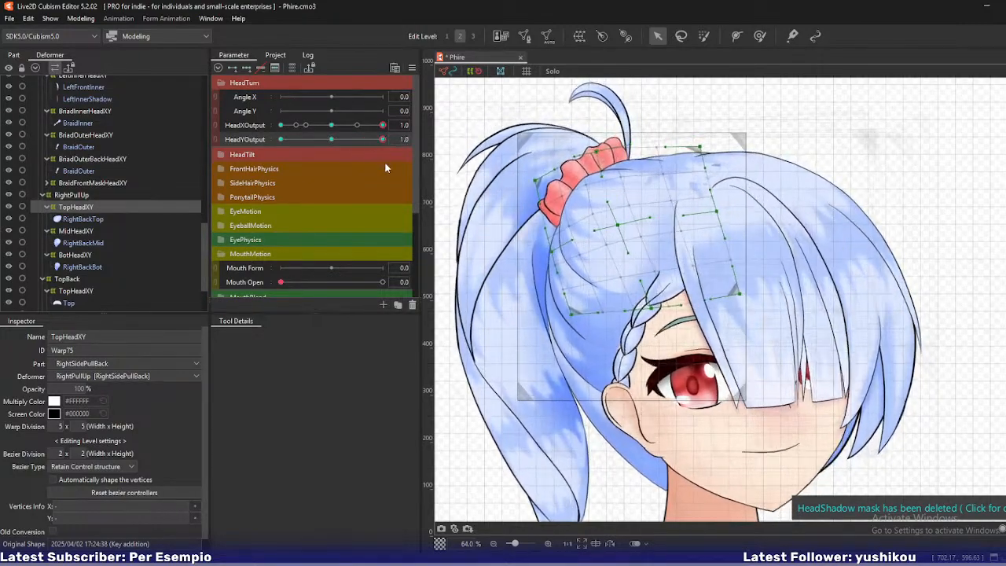
Isolate RightBackMid with its MidHeadXY warp and sweep HeadXOutput and HeadYOutput, ending both at 1.0.
click(78, 229)
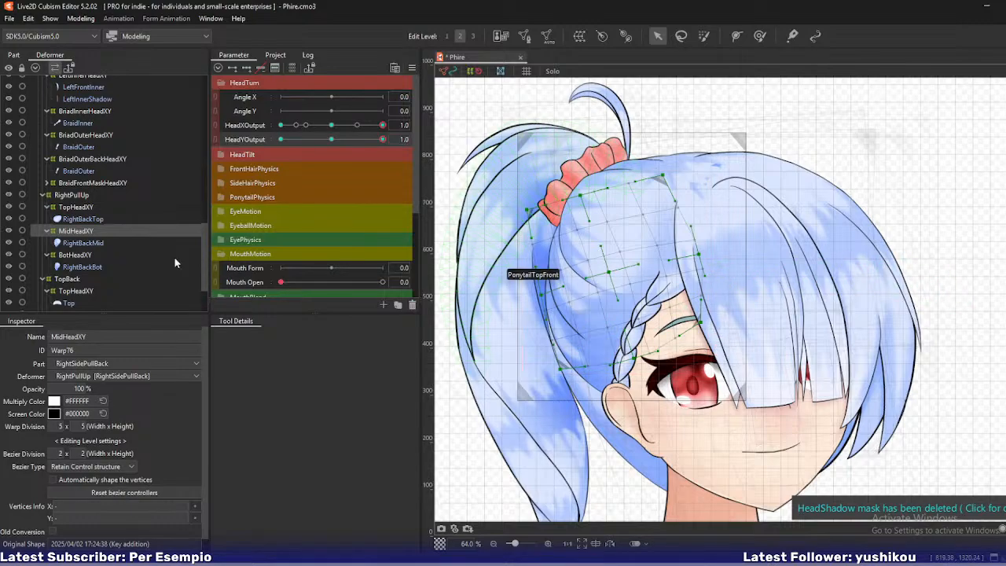
ctrl+click(83, 243)
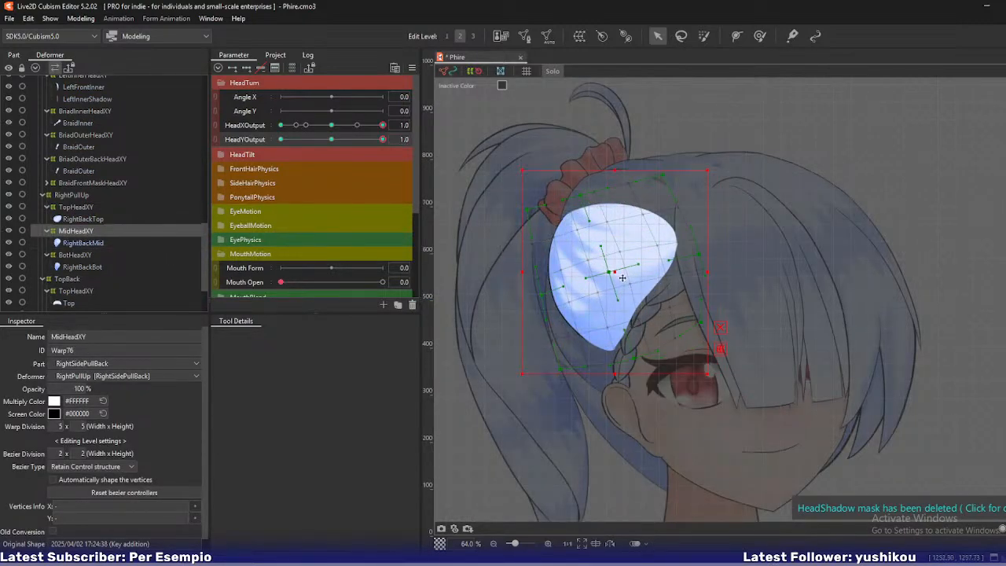
drag(382, 140, 467, 189)
key(ctrl+shift+d)
drag(332, 127, 404, 130)
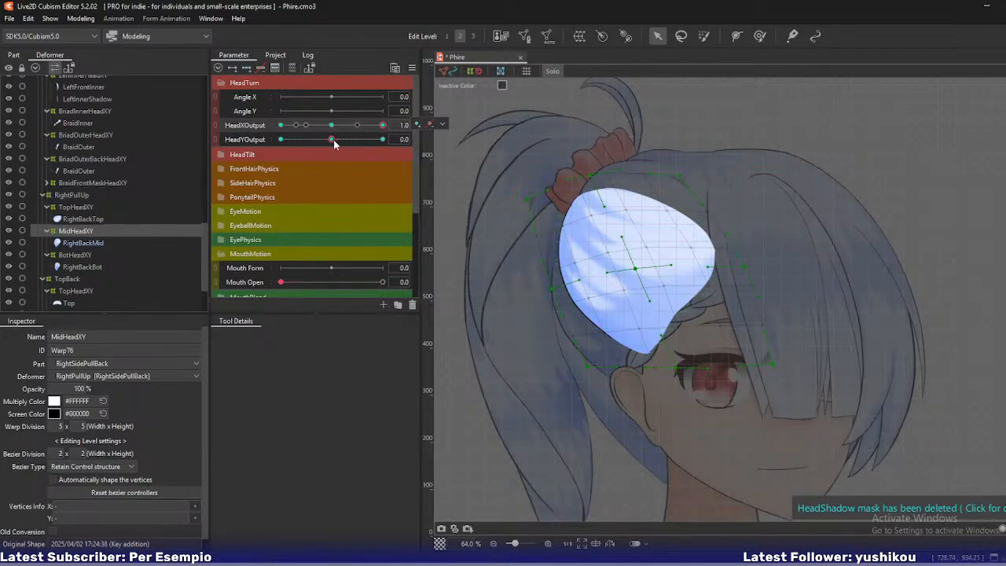
drag(333, 140, 468, 201)
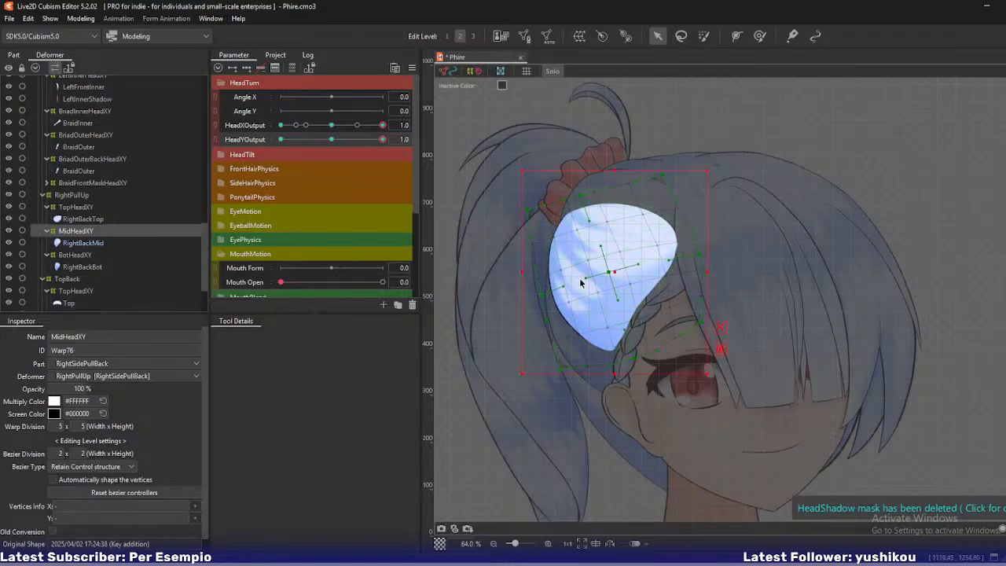
Shift the bottom row and right-middle point of the MidHeadXY warp toward the face, undoing the trial move of its centre point.
drag(562, 373, 584, 387)
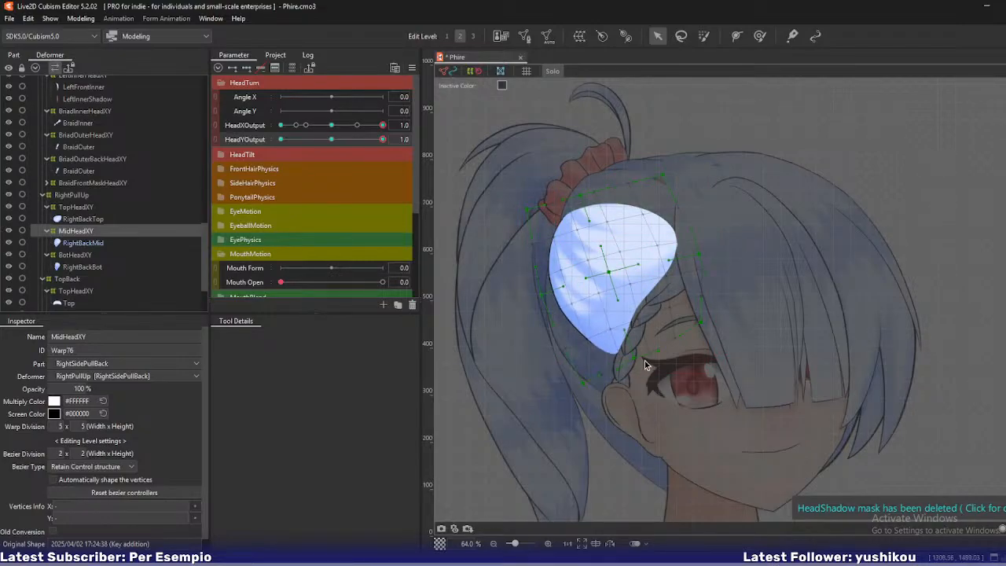
drag(644, 360, 666, 360)
drag(703, 323, 715, 308)
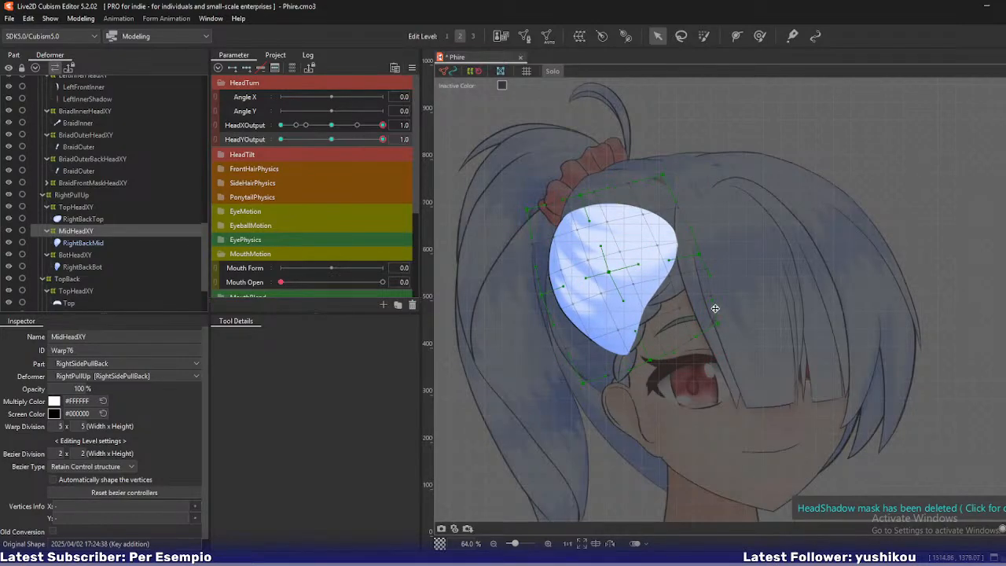
drag(700, 254, 708, 255)
drag(610, 273, 617, 276)
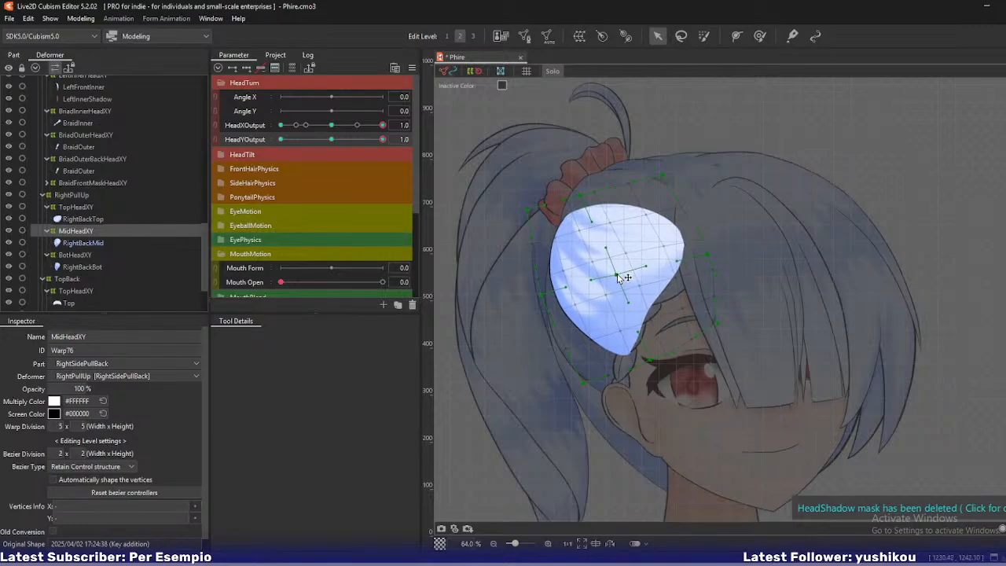
key(ctrl+z)
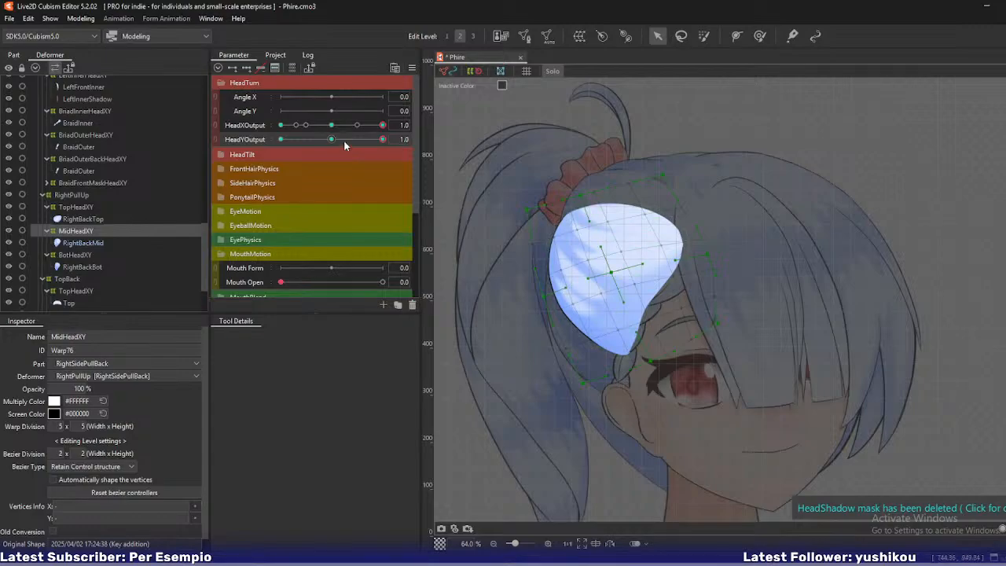
Lower the top-left and left-middle points of the MidHeadXY warp, nudge its centre and right-middle points and check HeadYOutput.
mouse_move(383, 139)
mouse_down()
mouse_move(353, 142)
mouse_move(384, 143)
mouse_up()
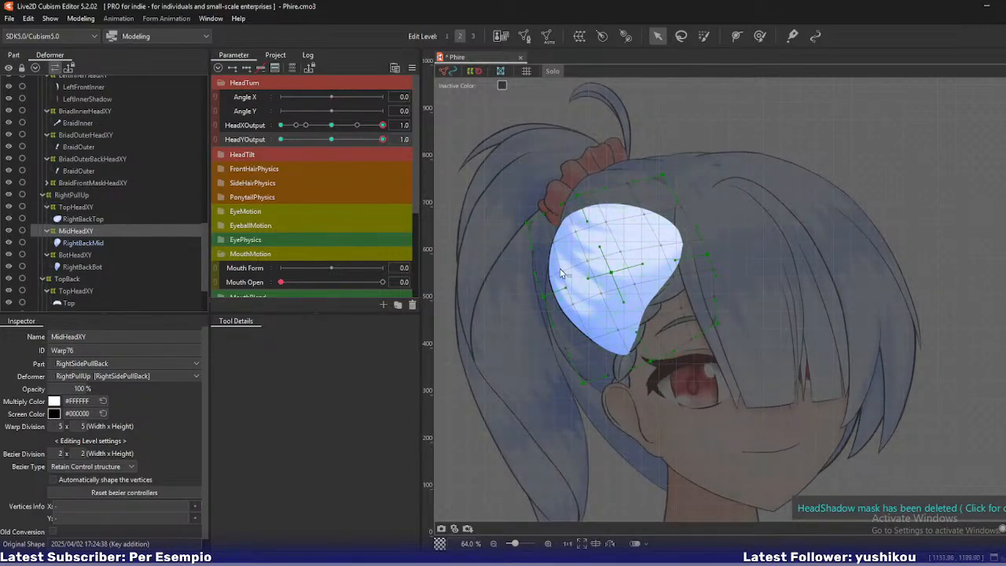
drag(540, 298, 542, 301)
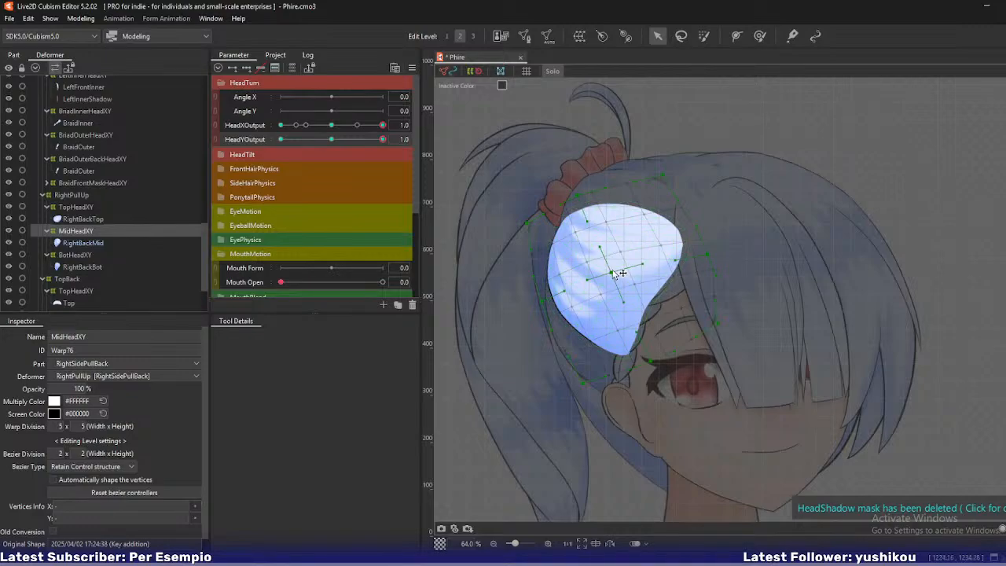
drag(612, 273, 615, 276)
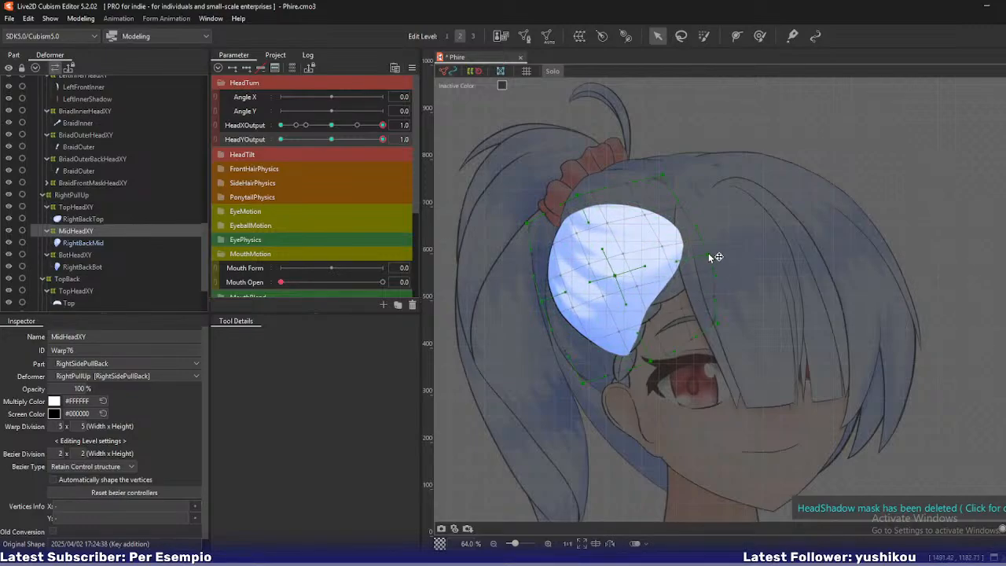
drag(707, 254, 710, 255)
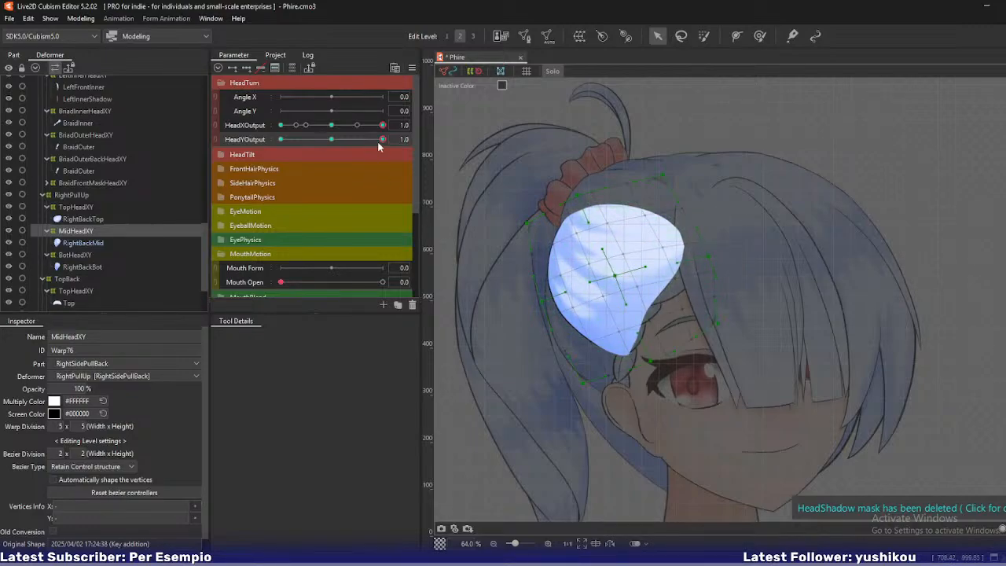
drag(378, 142, 393, 158)
Pull the top-right and right-middle points of the MidHeadXY warp inward and move its top-centre, top-left and left-middle points outward.
drag(669, 178, 657, 175)
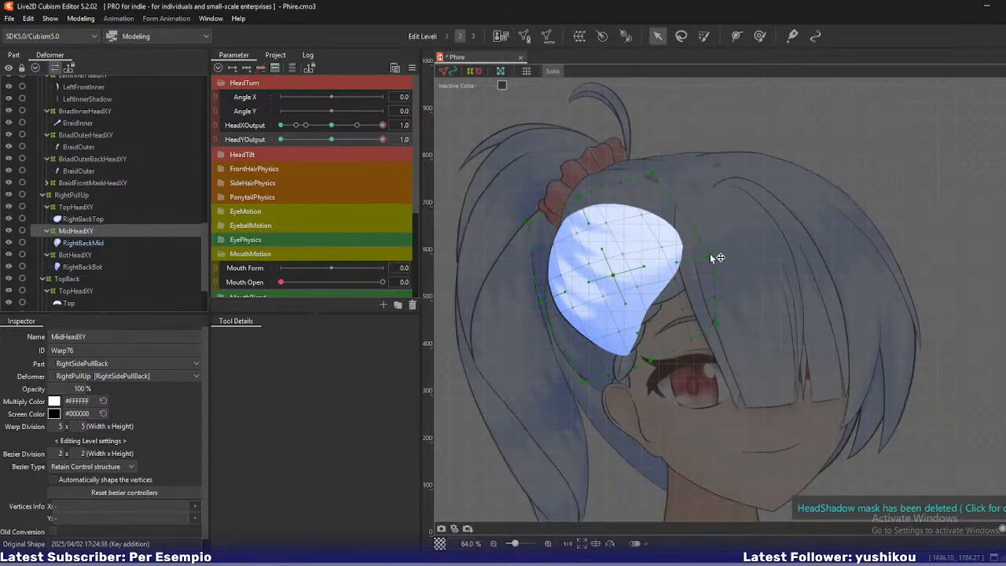
drag(710, 255, 704, 257)
drag(576, 197, 570, 197)
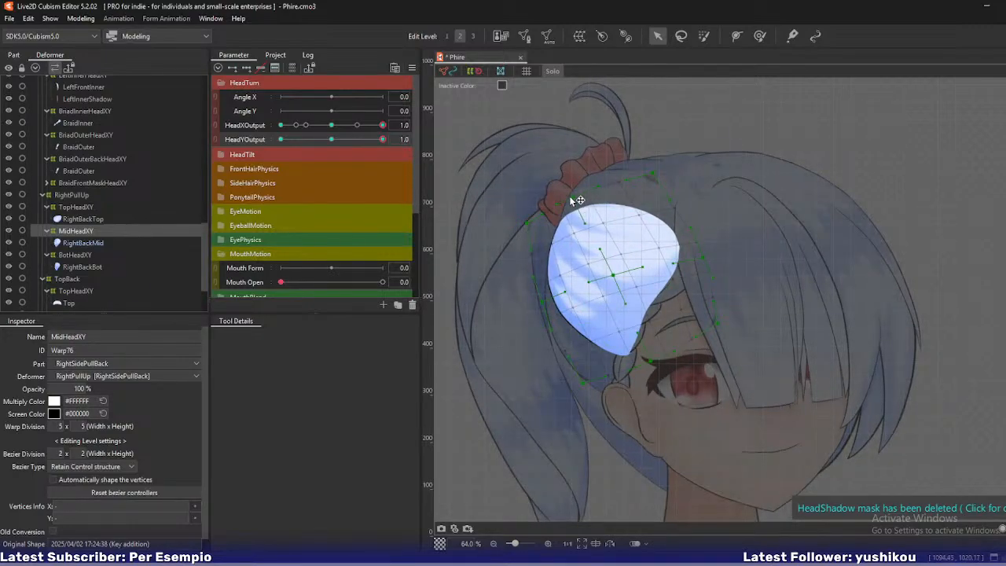
drag(530, 224, 527, 236)
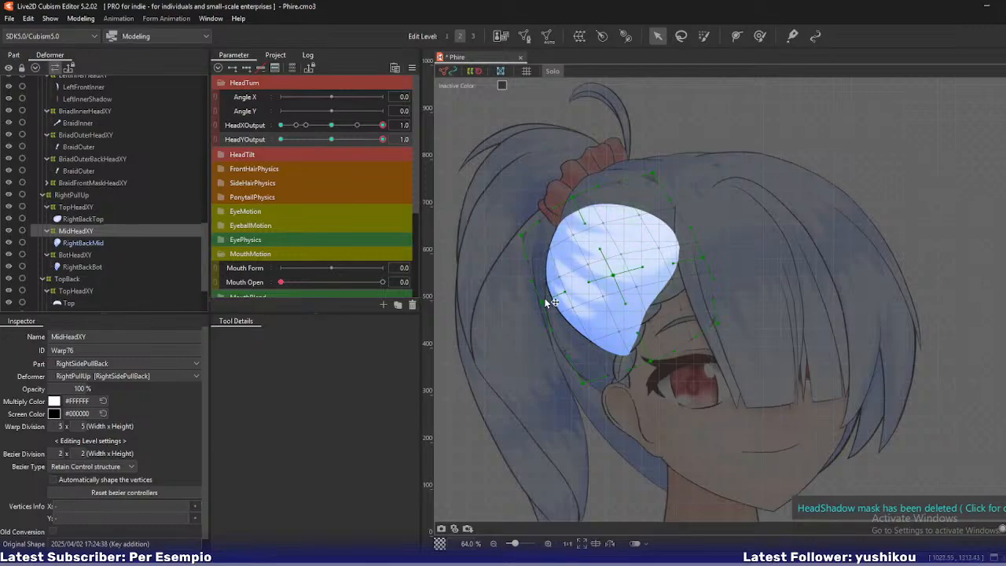
drag(548, 302, 544, 306)
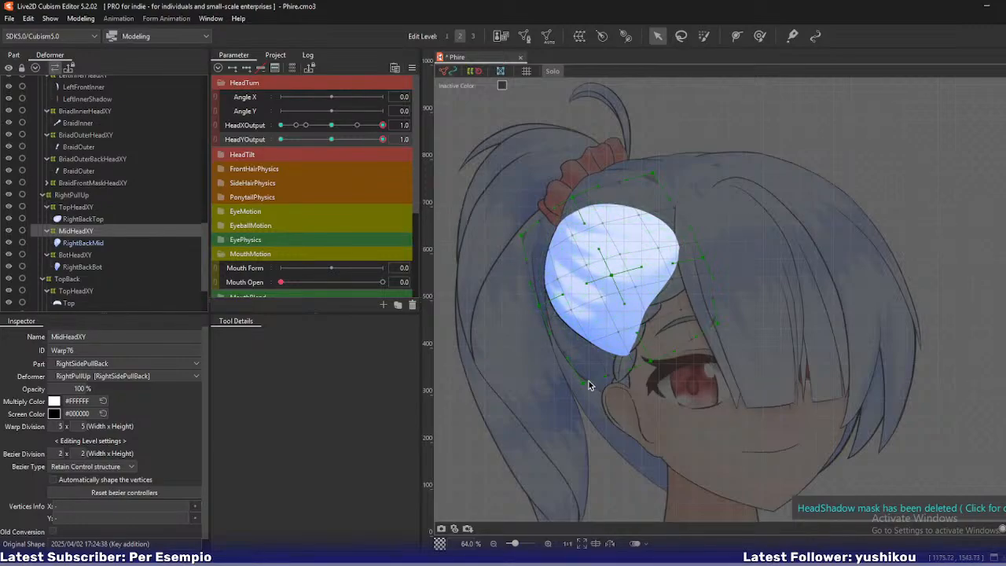
Raise the bottom-left and bottom-centre points of the MidHeadXY warp slightly, then leave Solo view and sweep HeadYOutput.
drag(589, 385, 588, 381)
drag(651, 361, 652, 355)
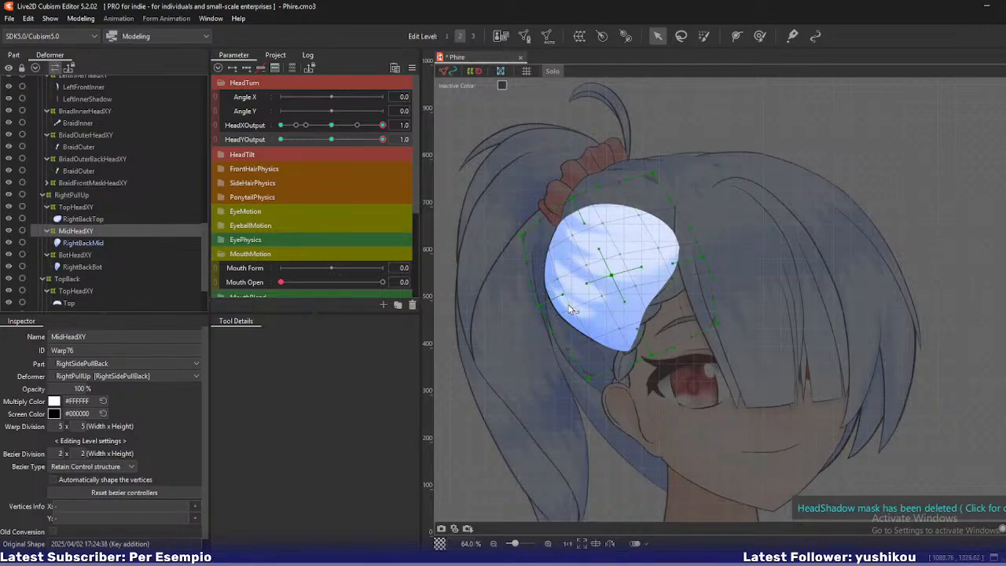
drag(379, 140, 389, 168)
key(s)
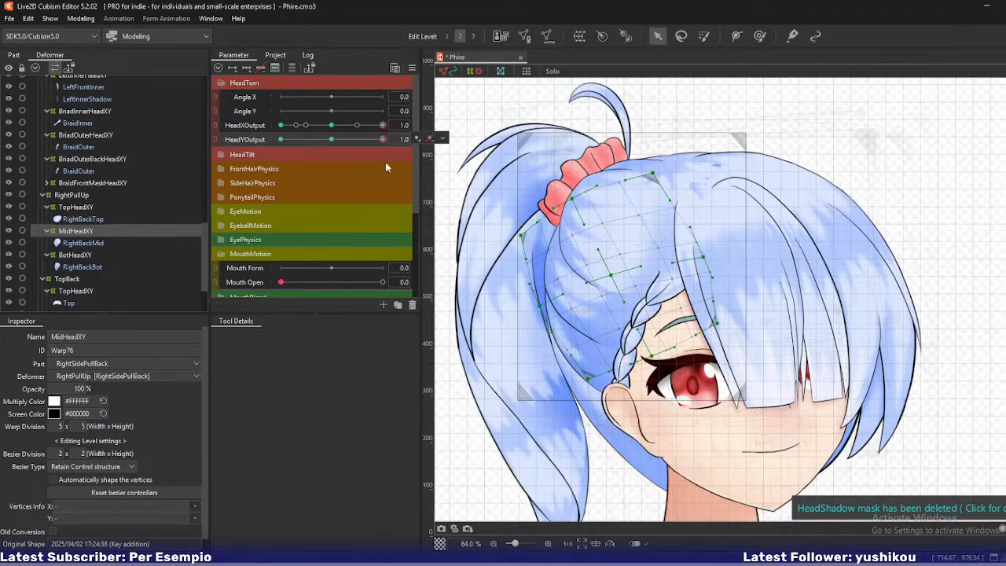
drag(382, 139, 405, 184)
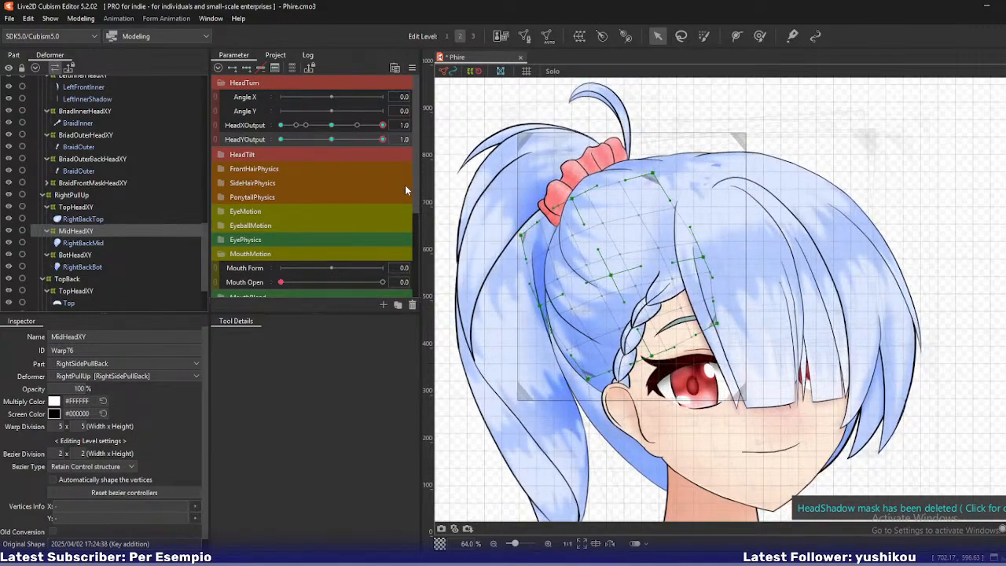
Isolate RightBackMid and move the individual grid points along the right side of the MidHeadXY warp outward to smooth the hair edge.
click(84, 243)
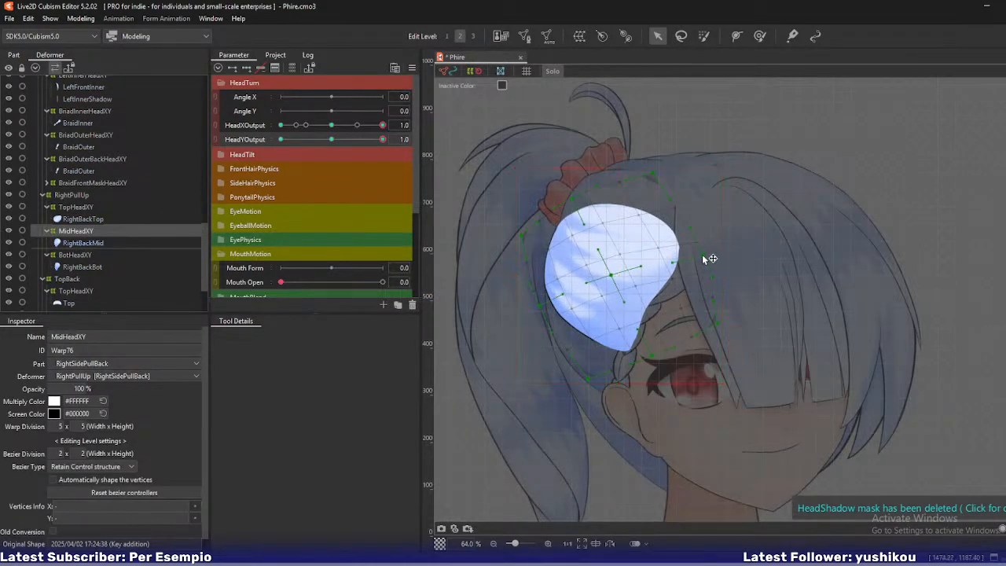
click(633, 303)
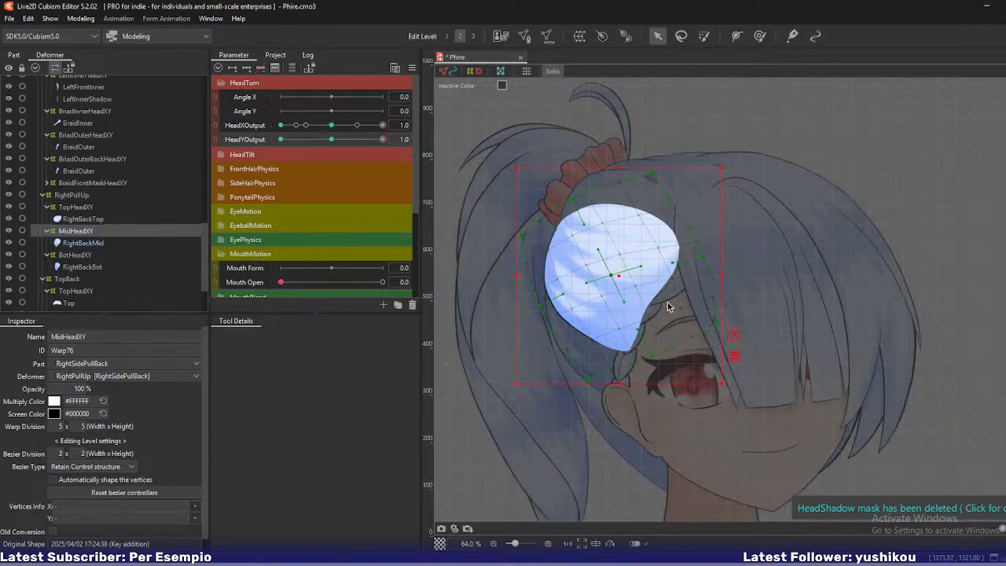
scroll(667, 302, up, 5)
drag(577, 261, 590, 266)
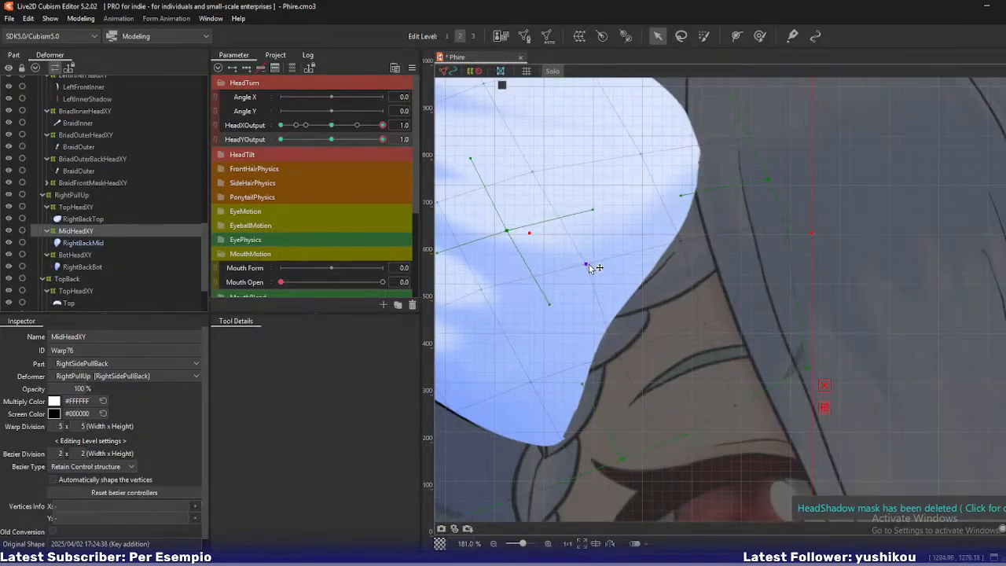
drag(615, 351, 621, 354)
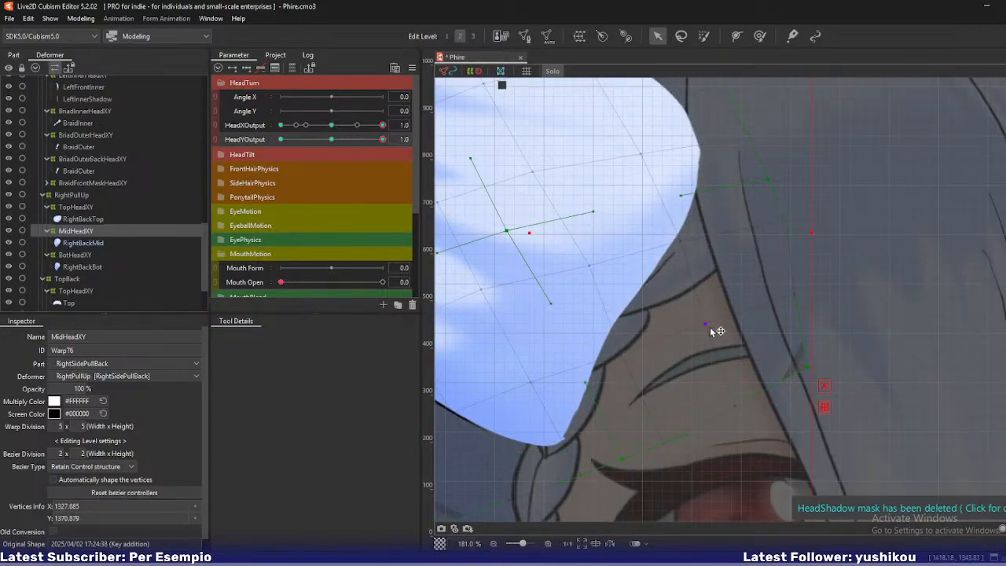
drag(709, 326, 729, 327)
drag(682, 241, 695, 243)
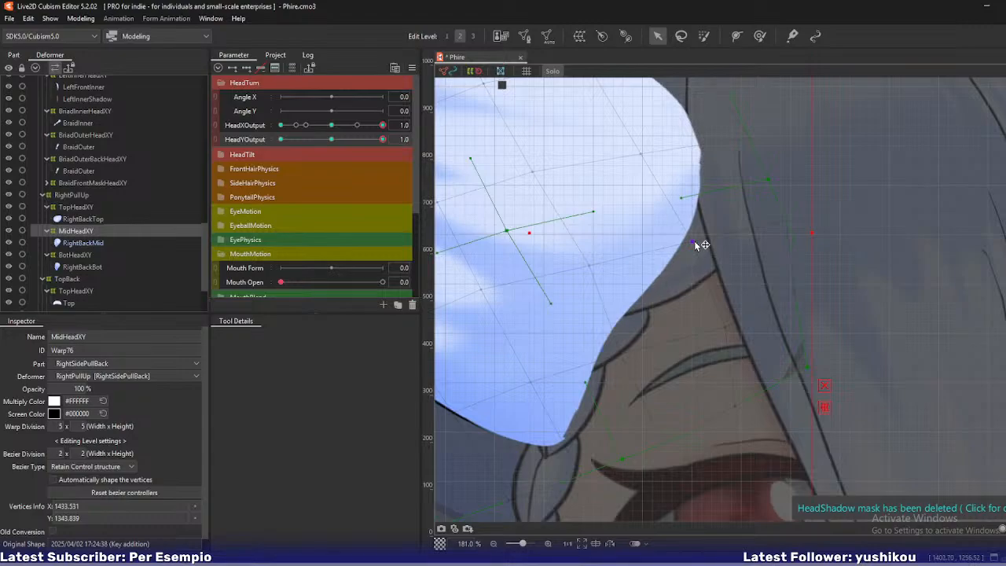
drag(640, 155, 656, 154)
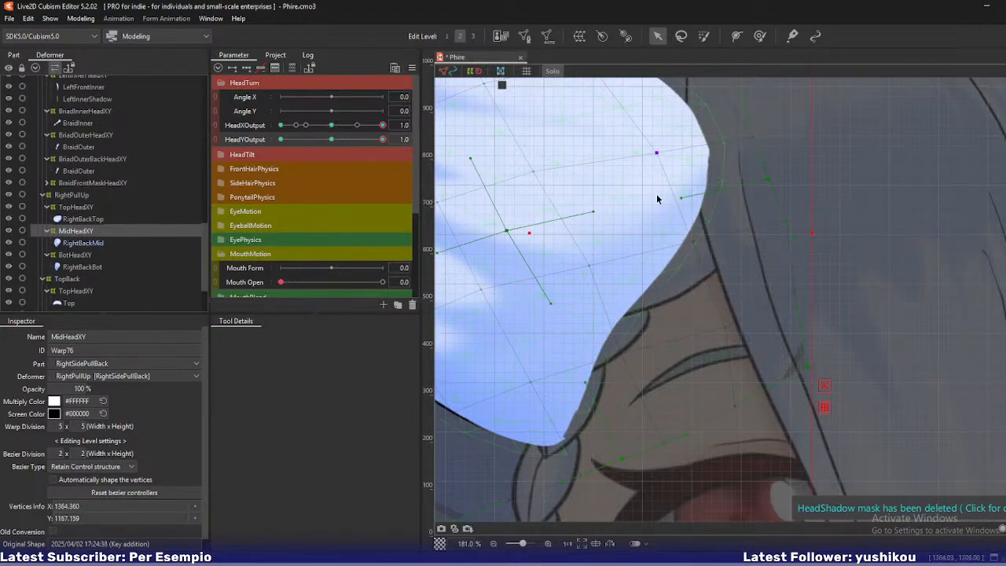
scroll(700, 226, down, 3)
drag(686, 236, 718, 288)
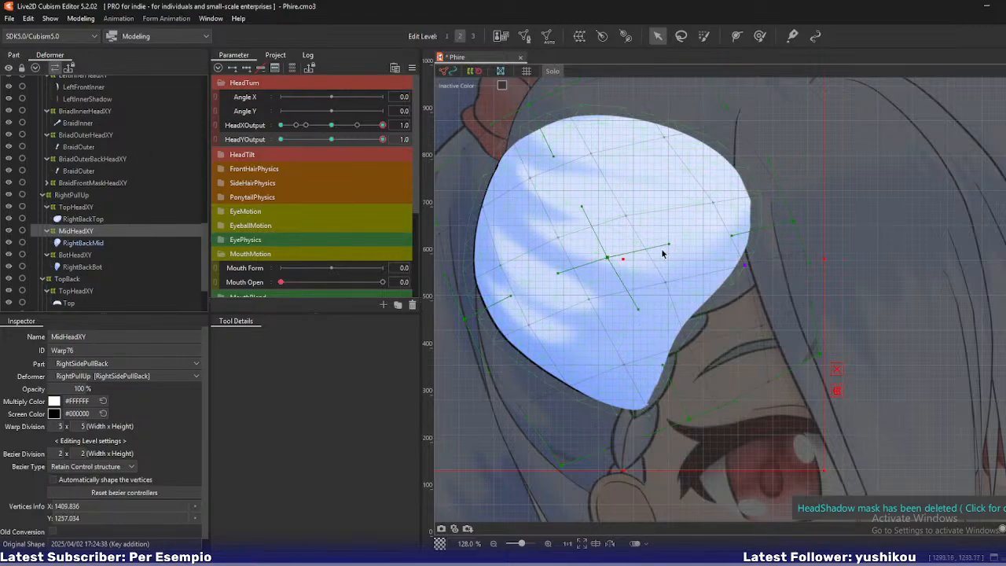
Leave Solo view and sweep HeadYOutput to check the edited MidHeadXY warp against the full head.
key(s)
scroll(663, 249, down, 2)
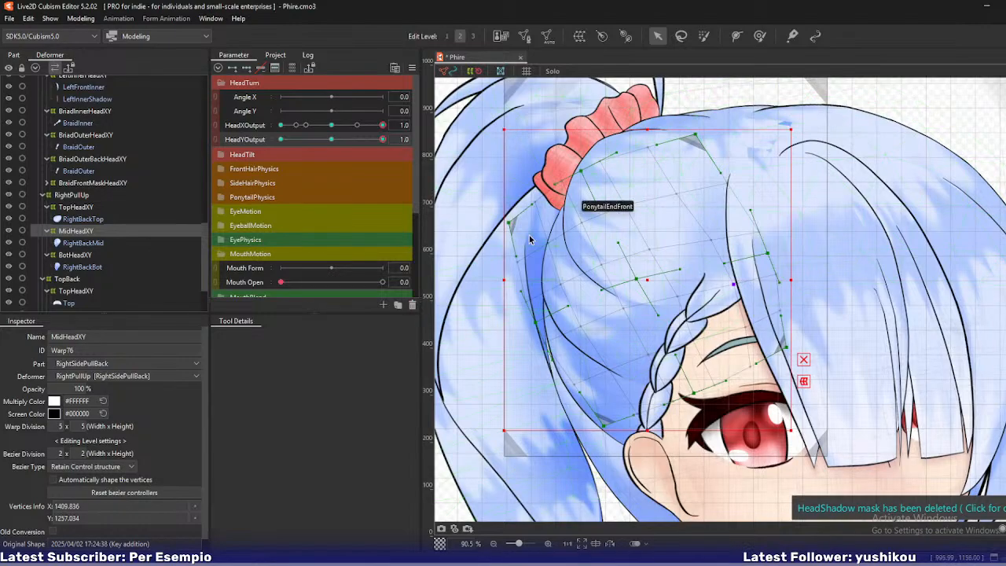
drag(383, 140, 394, 173)
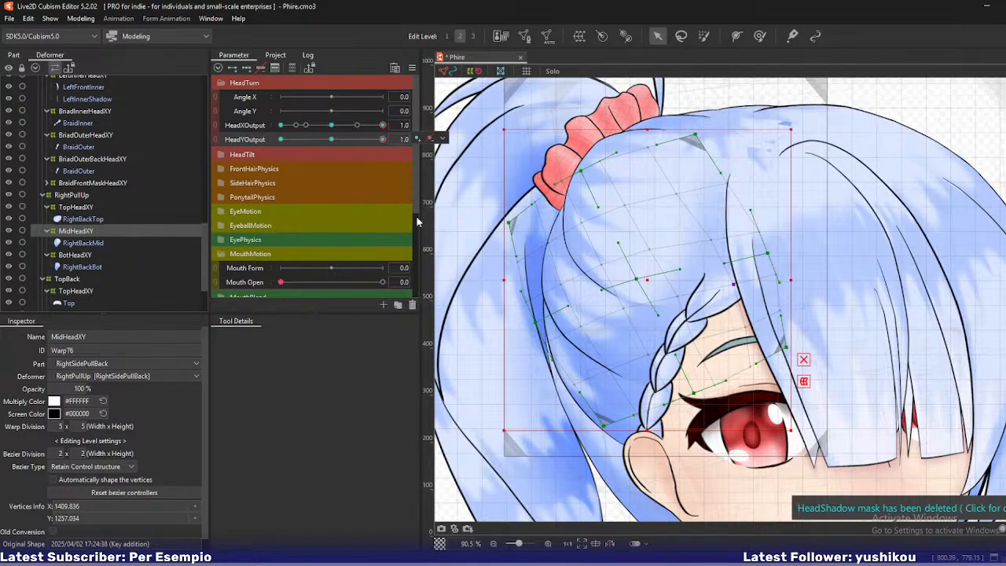
scroll(545, 254, down, 2)
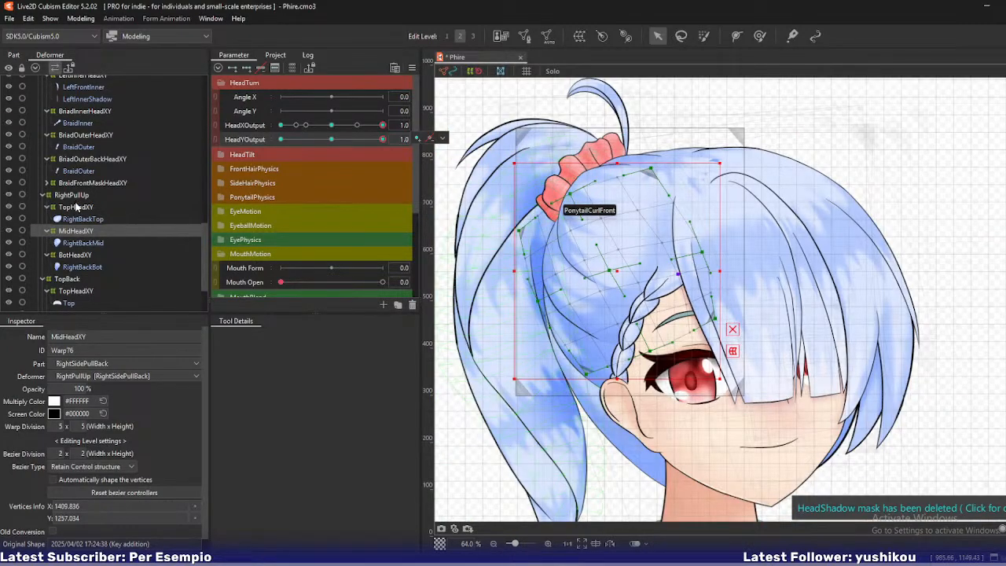
Collapse the TopHeadXY, MidHeadXY and BotHeadXY warps under RightPullUp and select all three together.
click(76, 208)
click(47, 207)
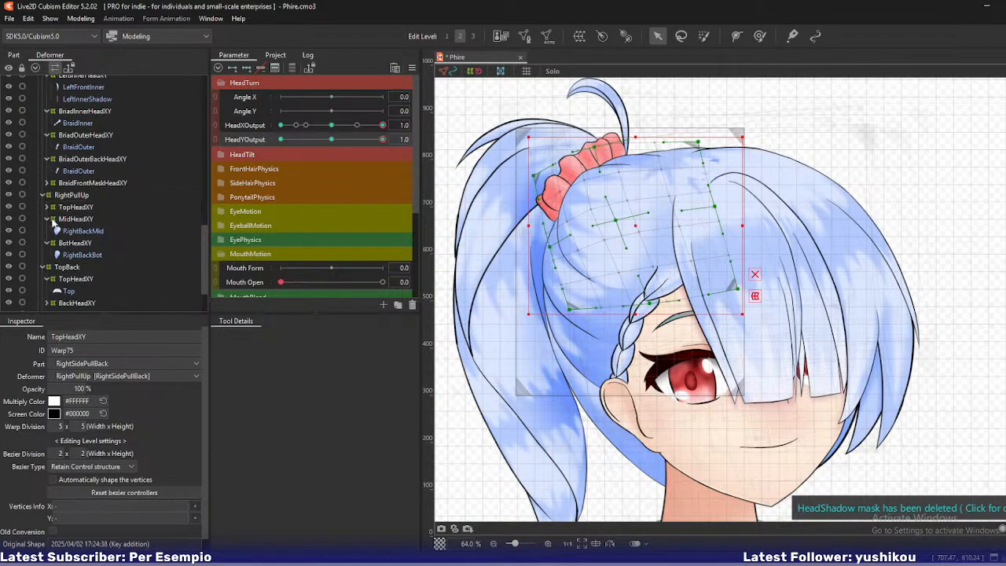
click(49, 221)
click(47, 220)
click(47, 231)
ctrl+click(71, 208)
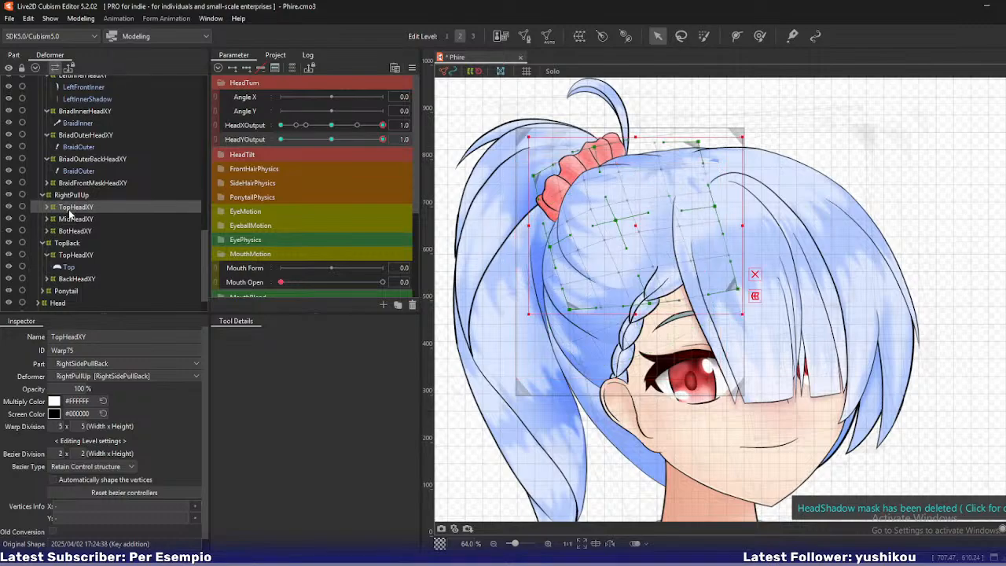
ctrl+click(69, 231)
scroll(69, 232, down, 1)
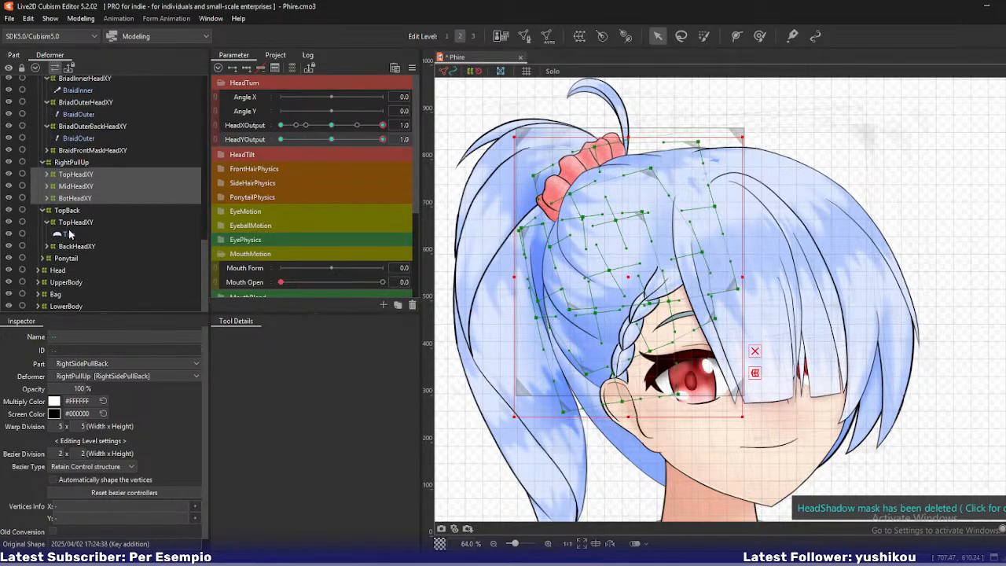
Check which parameter interpolation the BriadOuterBackHeadXY warp uses, and reselect the three RightPullUp warps.
scroll(69, 233, up, 4)
click(76, 263)
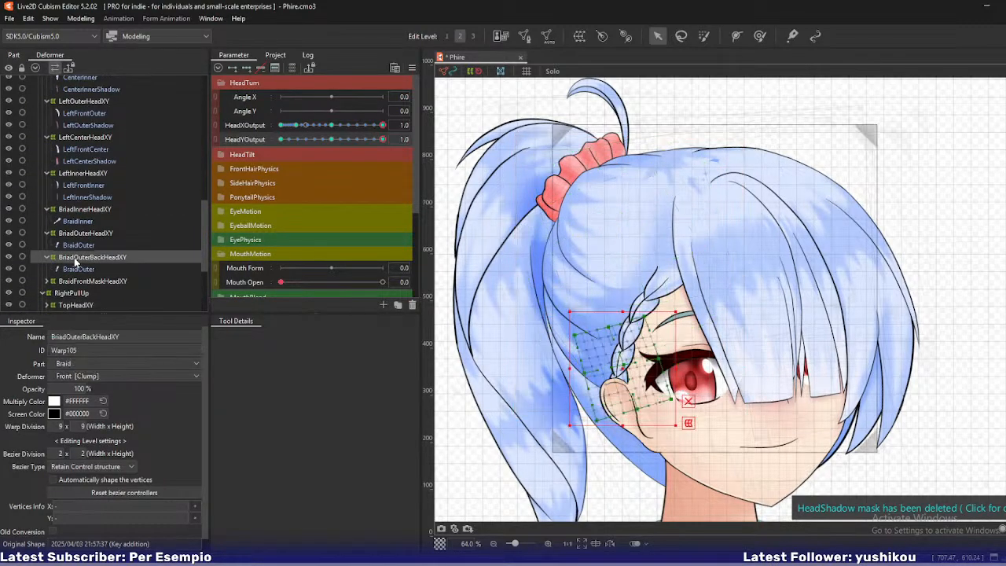
scroll(76, 262, down, 3)
click(76, 218)
shift+click(76, 241)
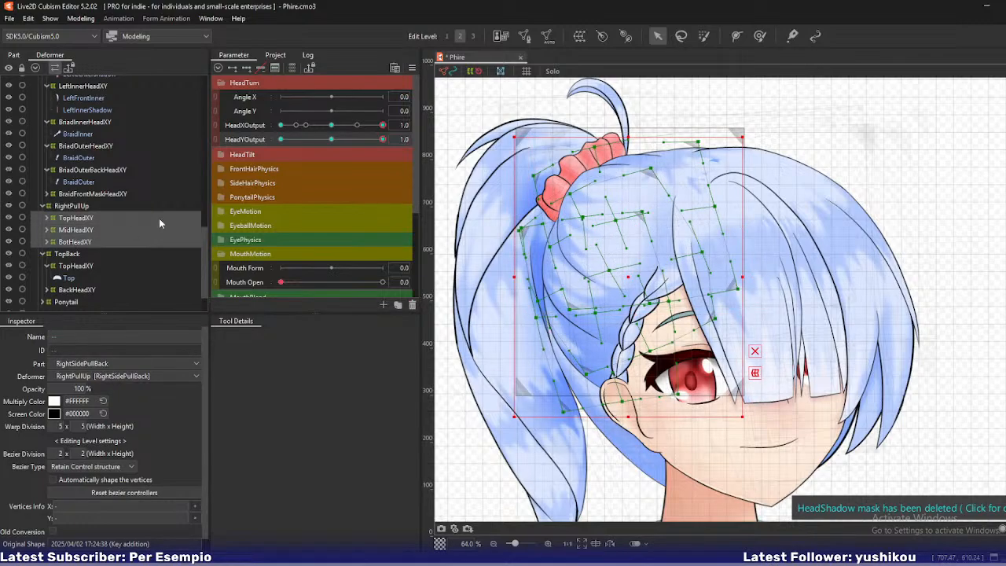
Apply Ellipse Interpolation to the three RightPullUp warps on HeadYOutput and HeadXOutput, and sweep HeadXOutput to check the motion.
click(412, 68)
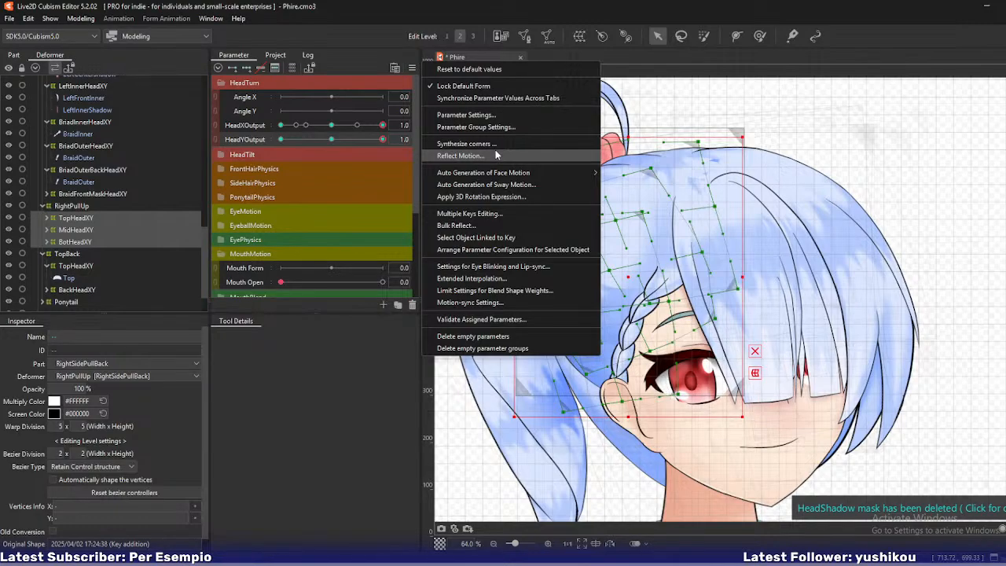
click(492, 278)
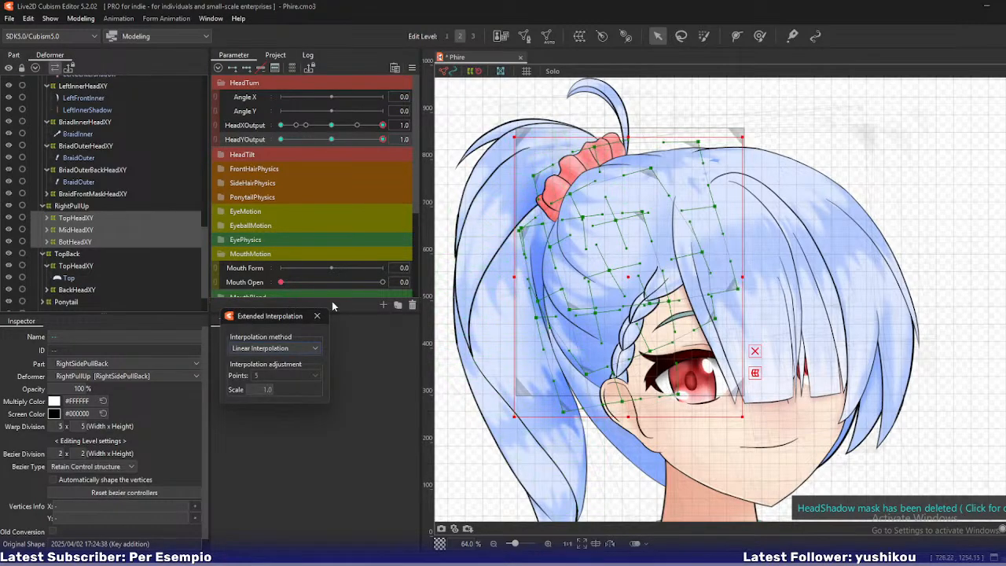
click(267, 351)
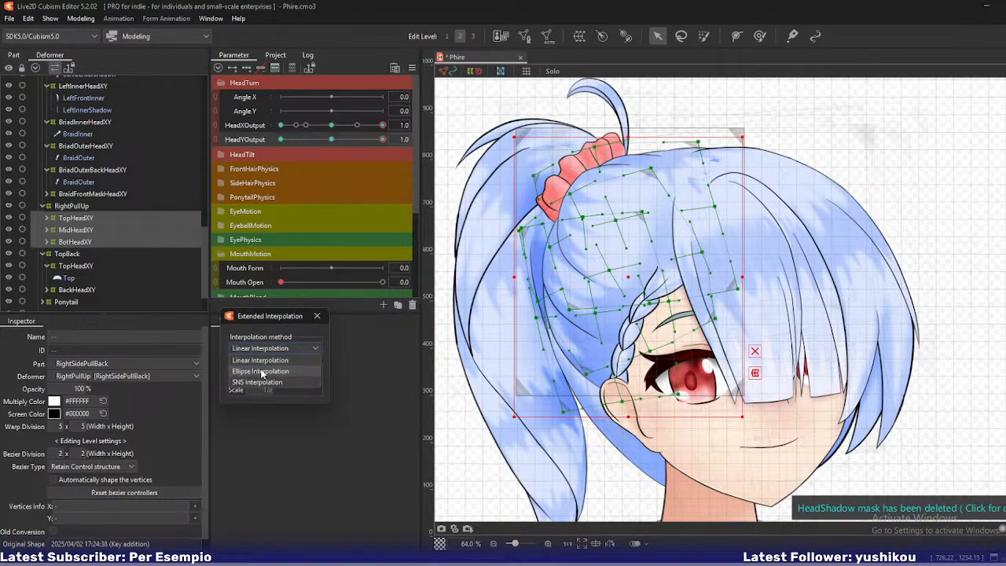
click(262, 371)
click(243, 124)
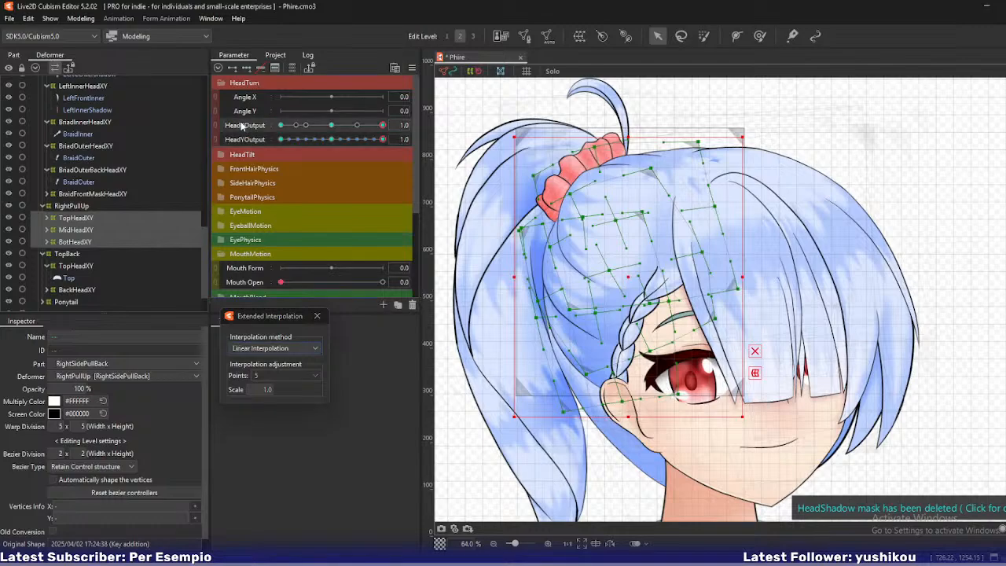
click(258, 348)
click(260, 350)
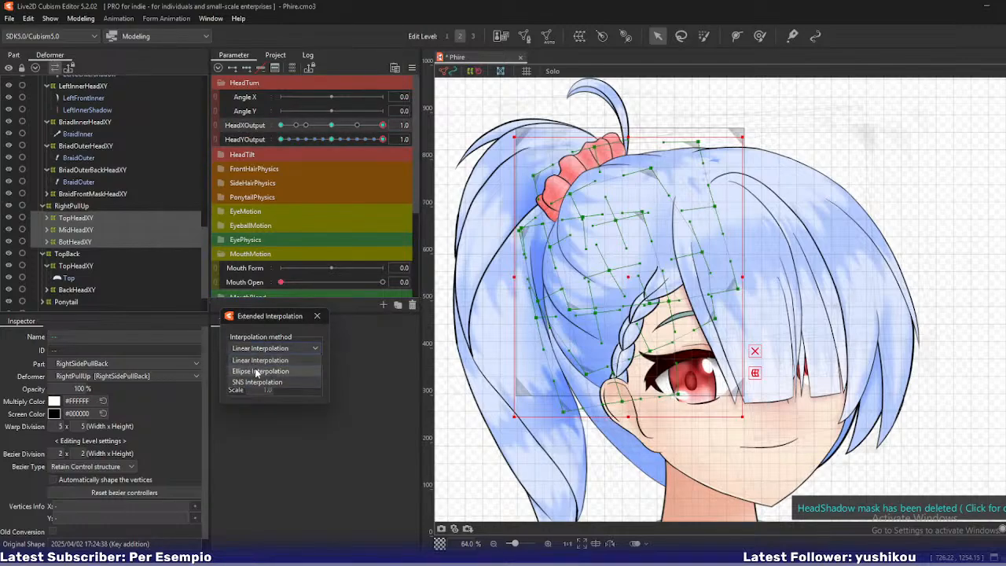
click(262, 370)
drag(382, 127, 386, 174)
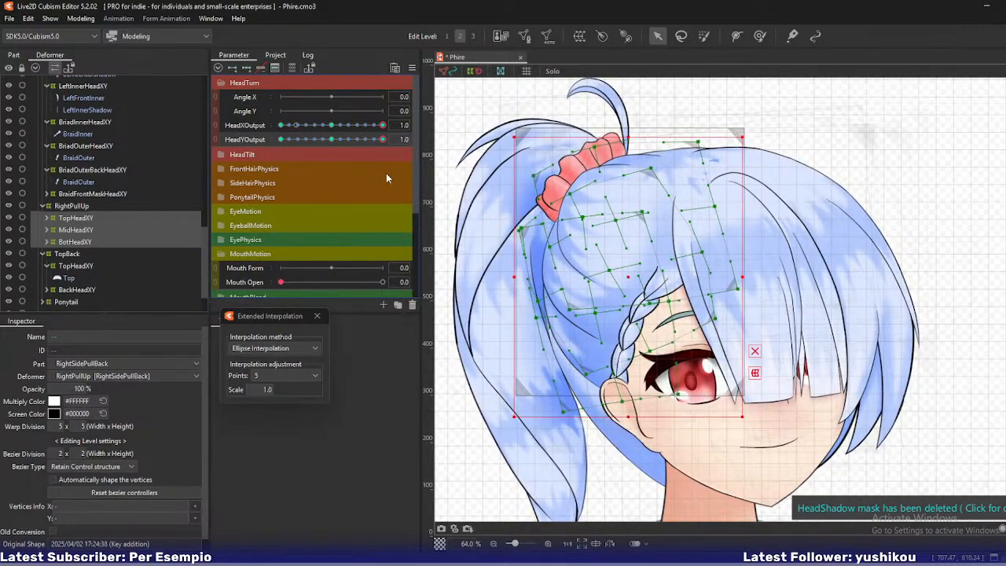
drag(382, 127, 393, 154)
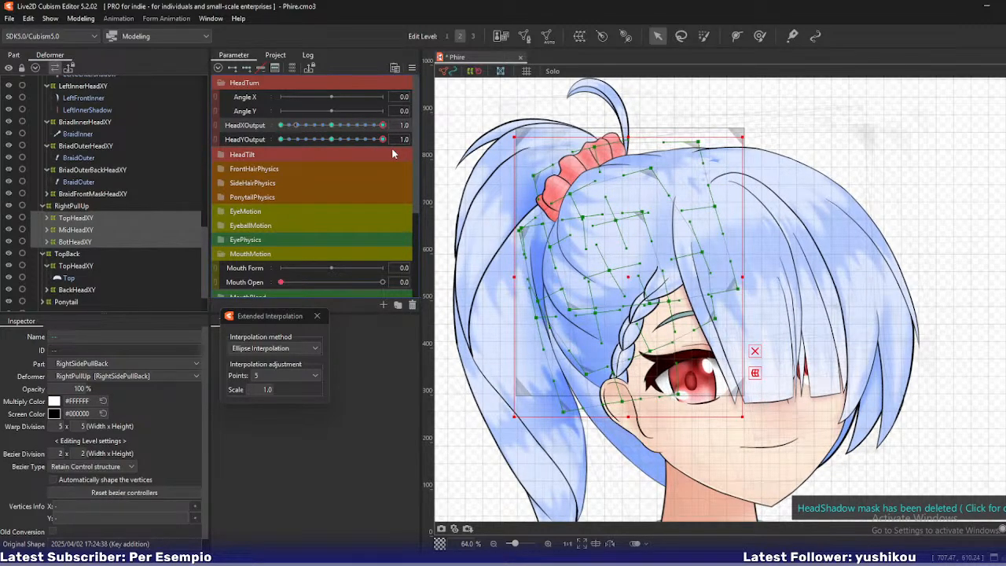
Try nudging the top-centre, centre, right-middle and top-right points of RightPullUp's TopHeadXY warp, and undo the top-right move.
click(126, 218)
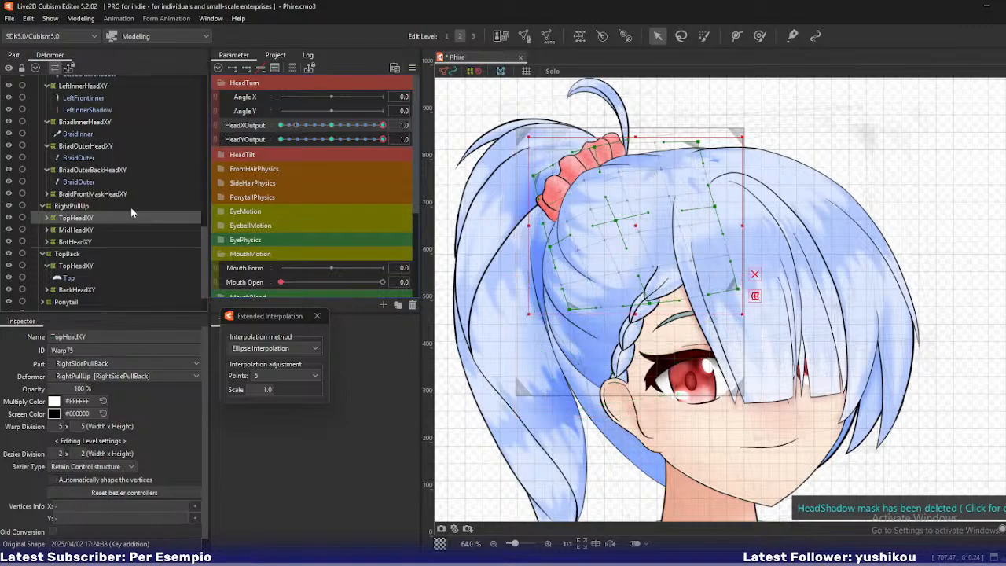
click(698, 143)
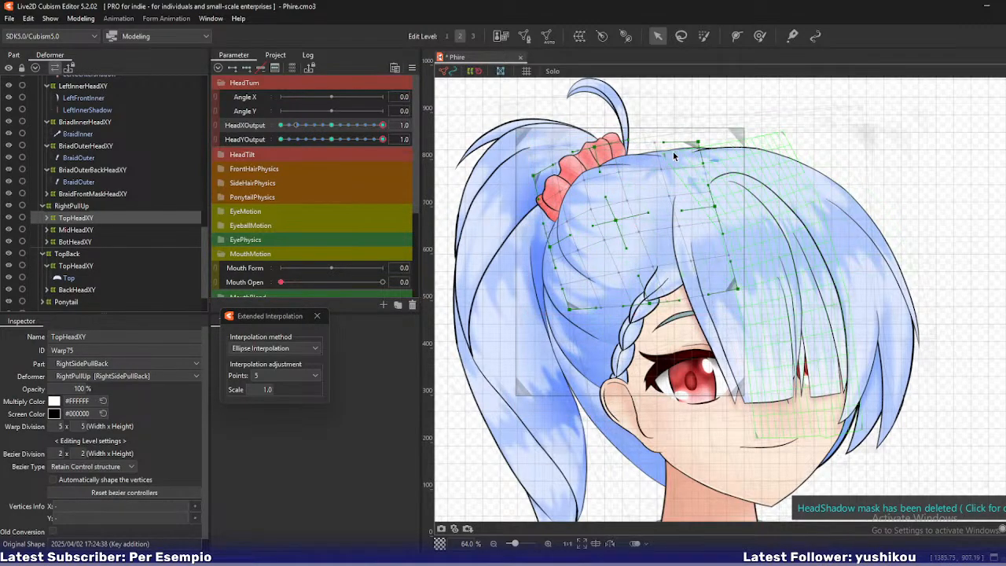
drag(595, 148, 596, 151)
drag(616, 221, 618, 218)
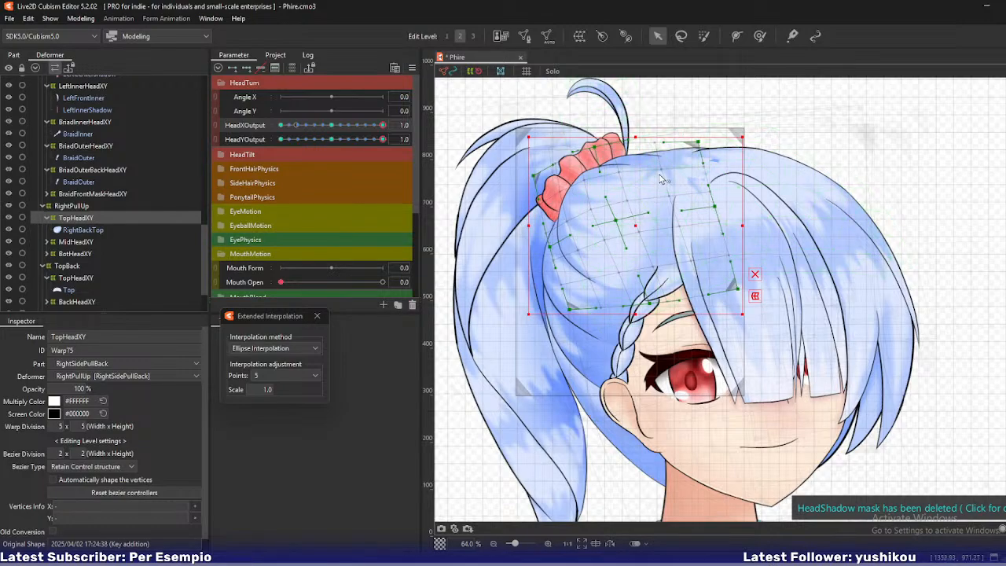
drag(715, 207, 715, 206)
drag(698, 142, 699, 149)
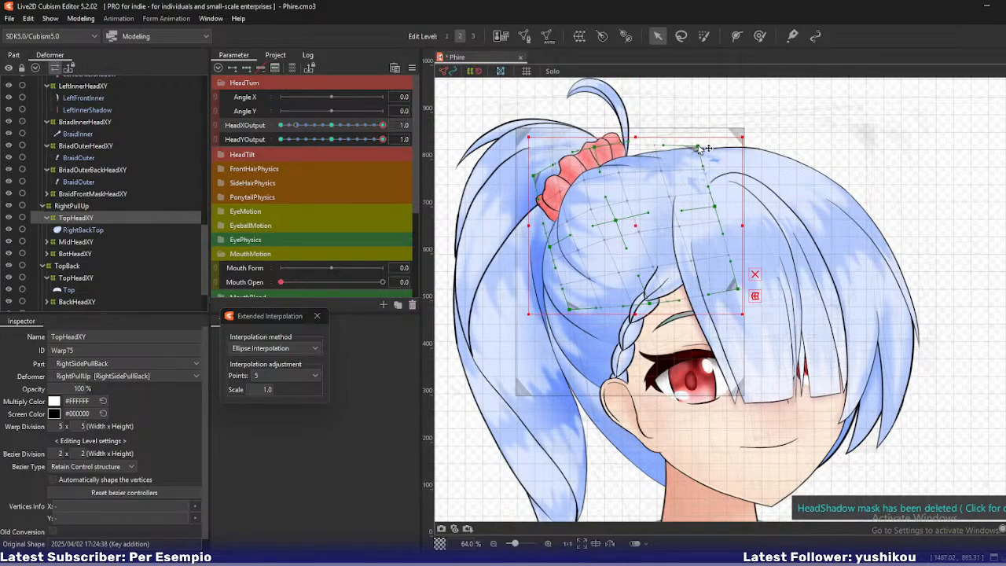
key(ctrl+z)
Lower the top-centre point of the TopHeadXY warp slightly and raise the inner grid point just below it.
click(635, 147)
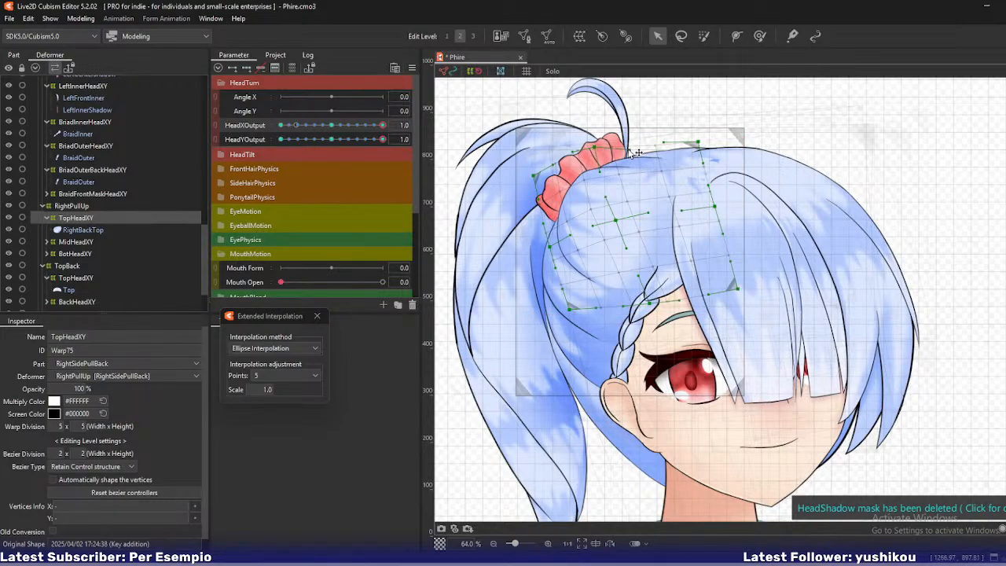
drag(579, 157, 571, 152)
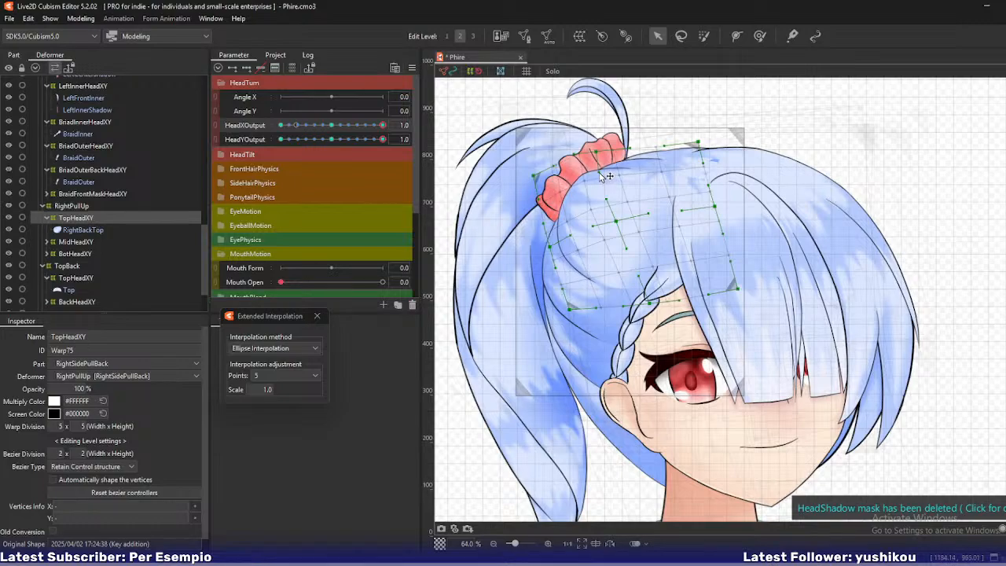
scroll(626, 160, up, 3)
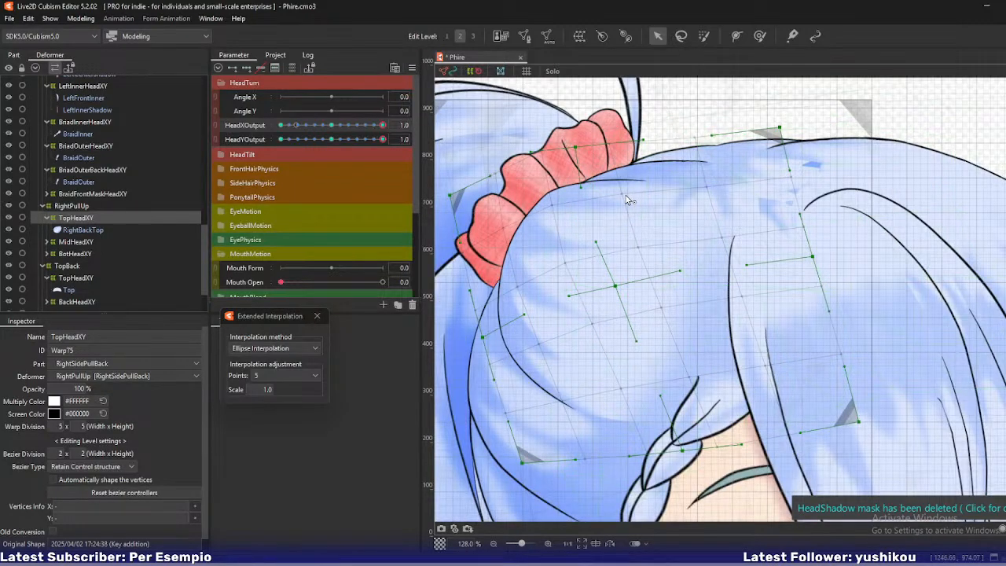
drag(624, 195, 624, 188)
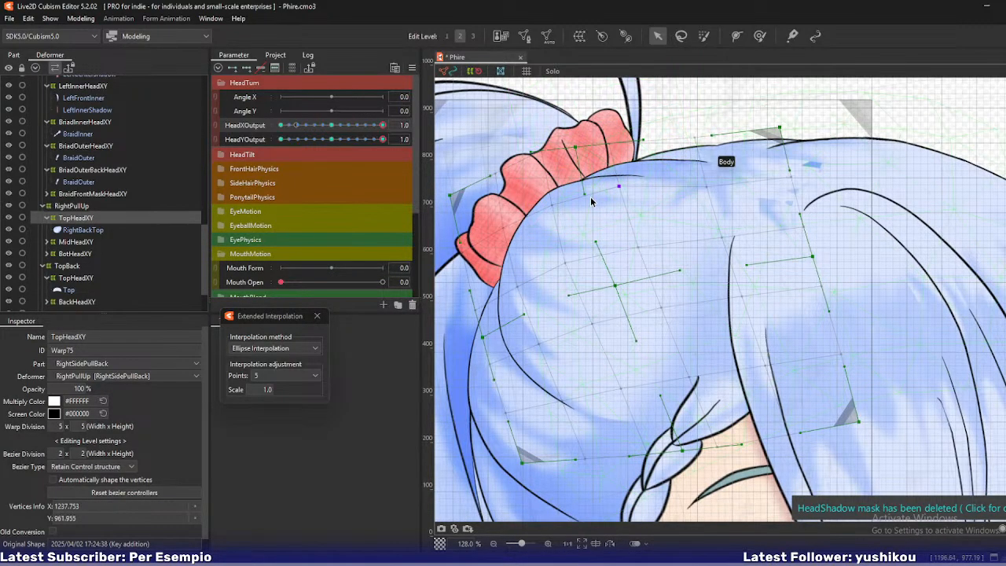
Switch to edit level 1 and adjust the individual grid points along the upper-left edge of the TopHeadXY warp.
key(1)
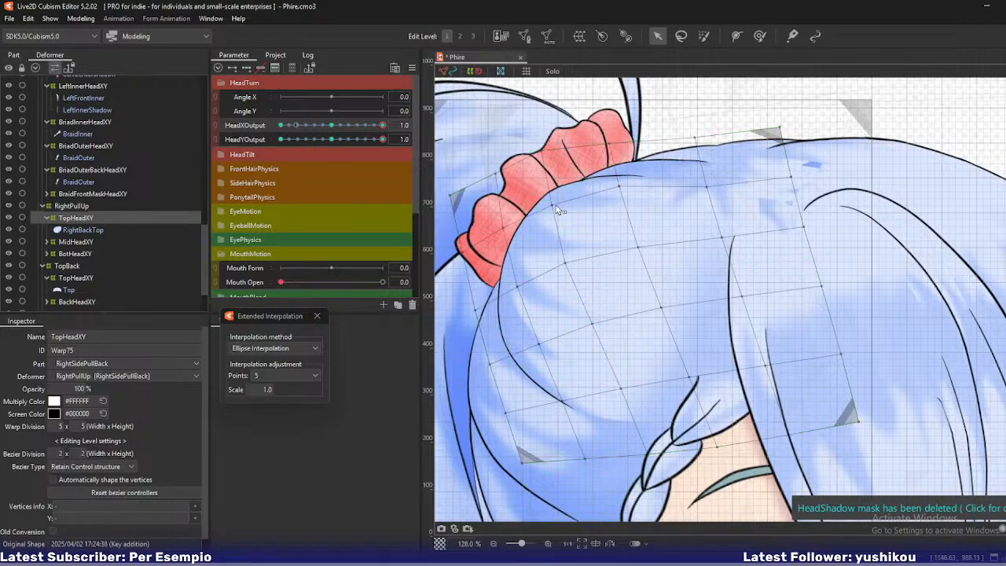
click(551, 205)
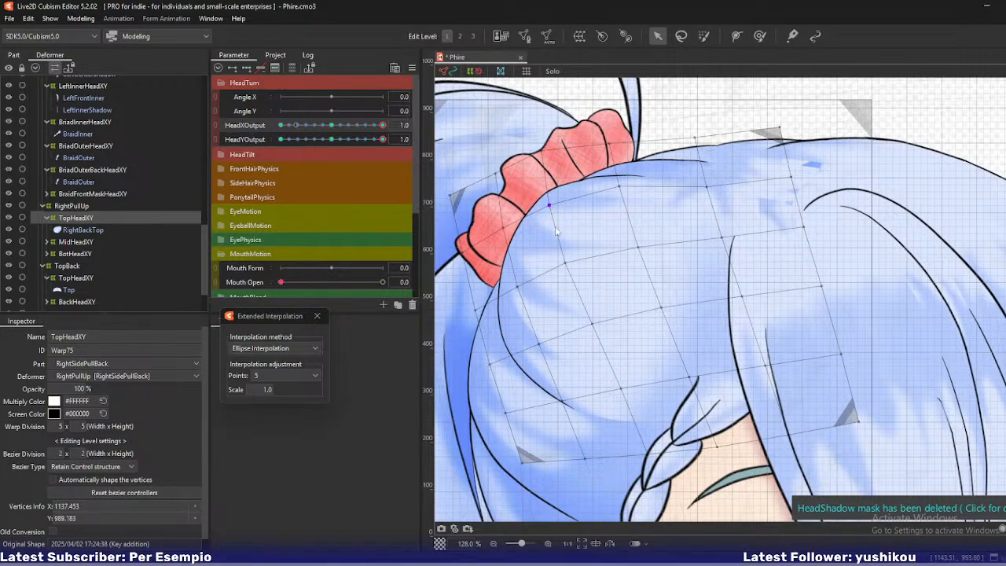
click(501, 227)
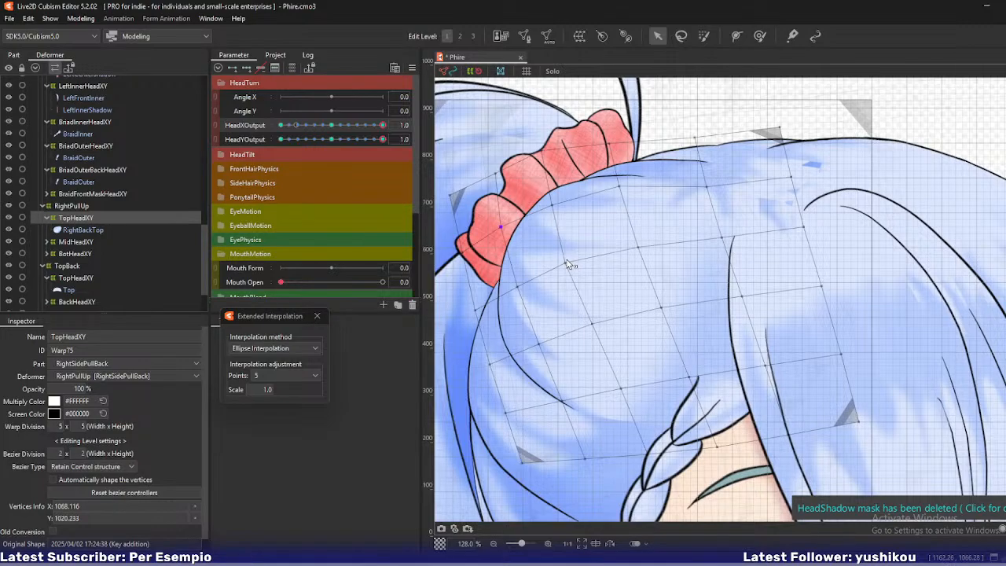
scroll(566, 259, down, 2)
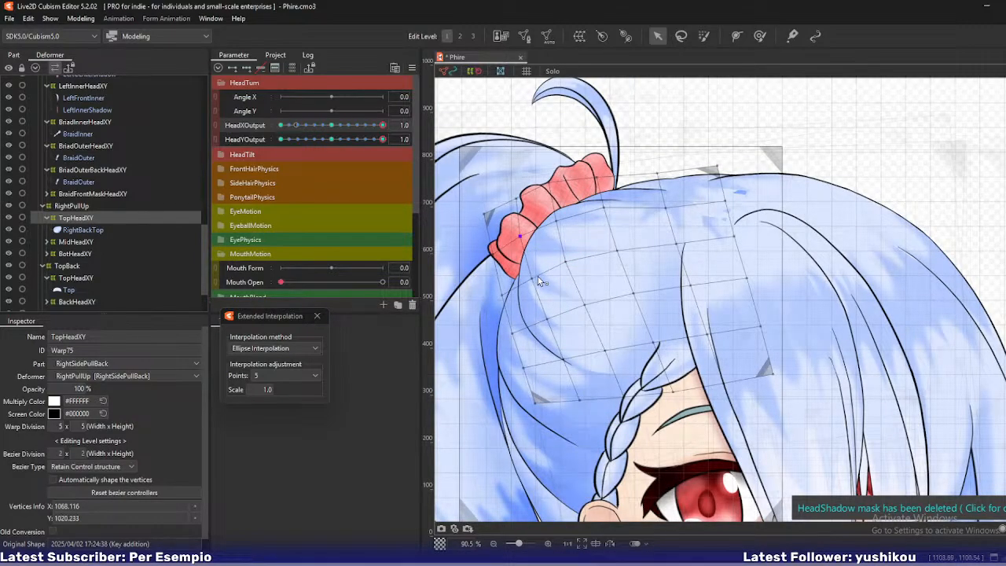
click(501, 296)
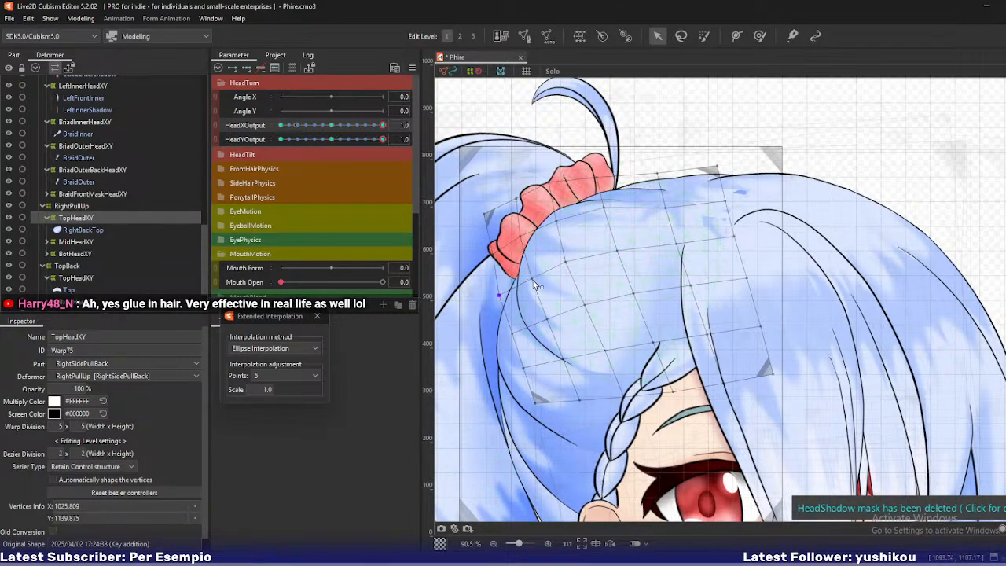
scroll(541, 309, up, 2)
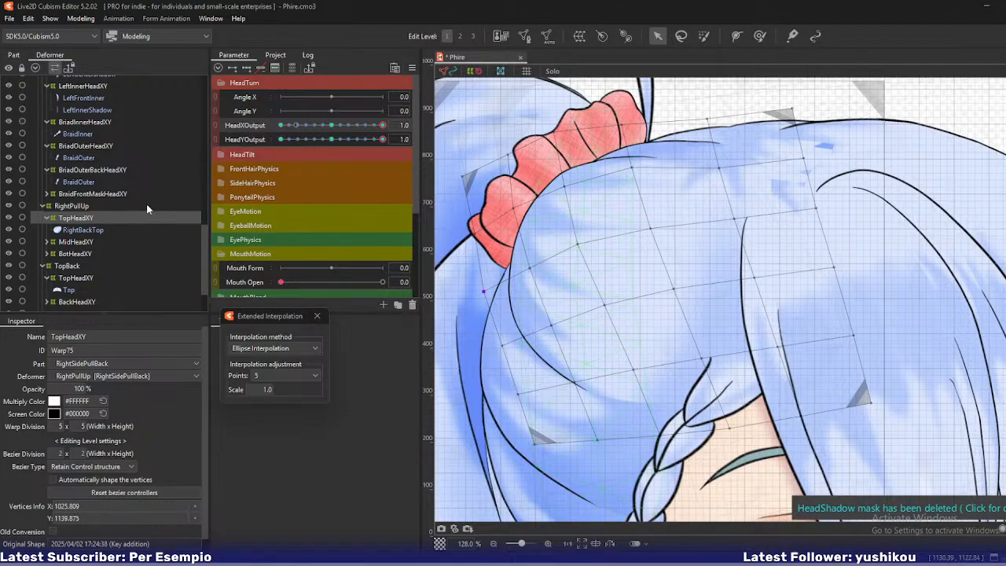
Return to edit level 2, nudge the TopHeadXY warp's centre point, and check the HeadYOutput and HeadXOutput motion.
click(94, 220)
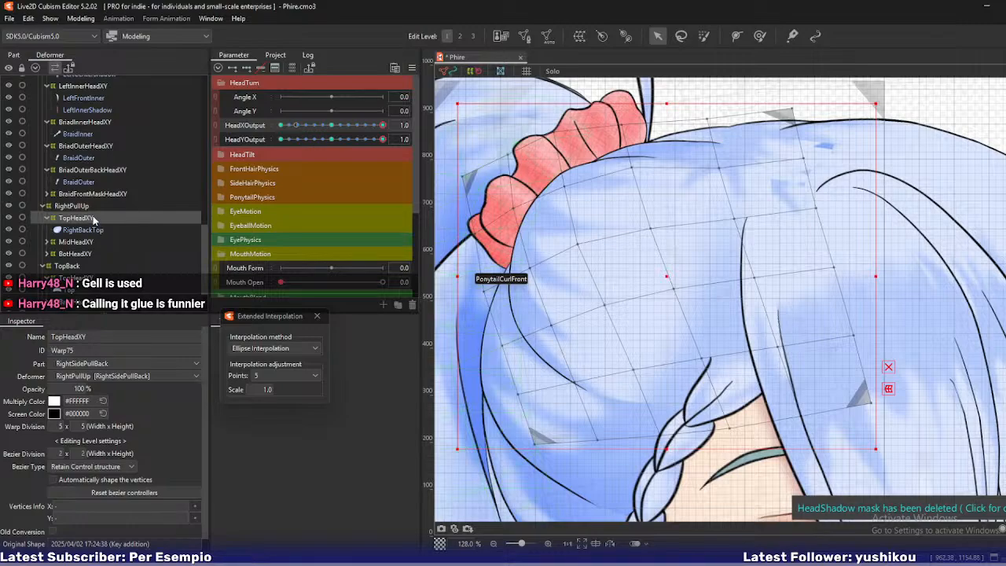
key(2)
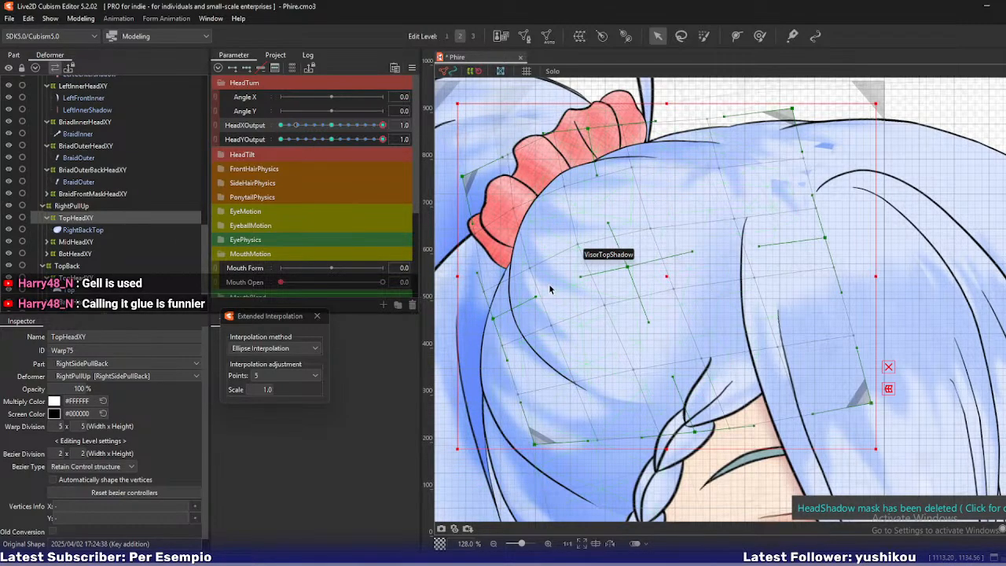
scroll(597, 292, down, 4)
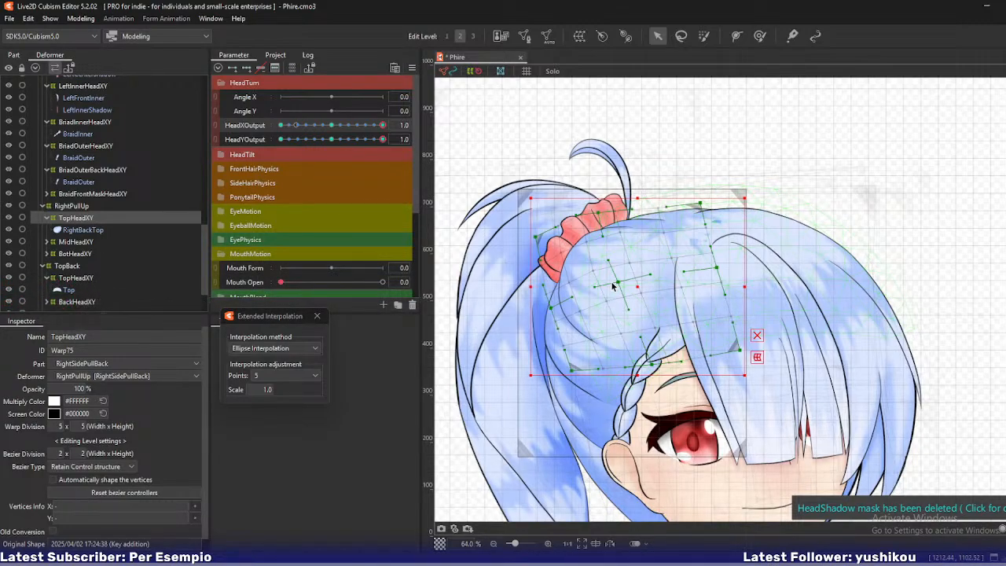
scroll(612, 283, up, 2)
drag(618, 282, 628, 286)
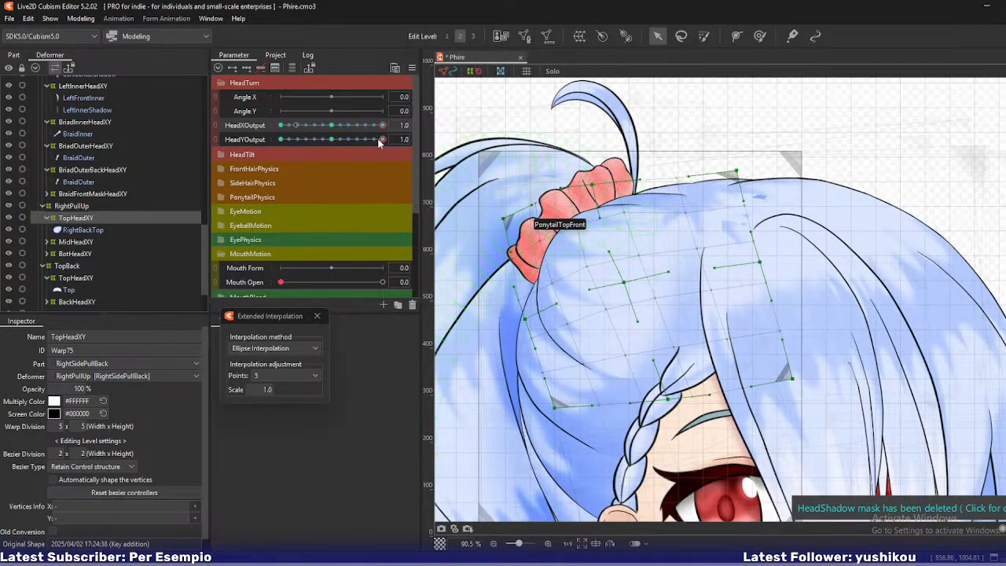
drag(379, 139, 389, 168)
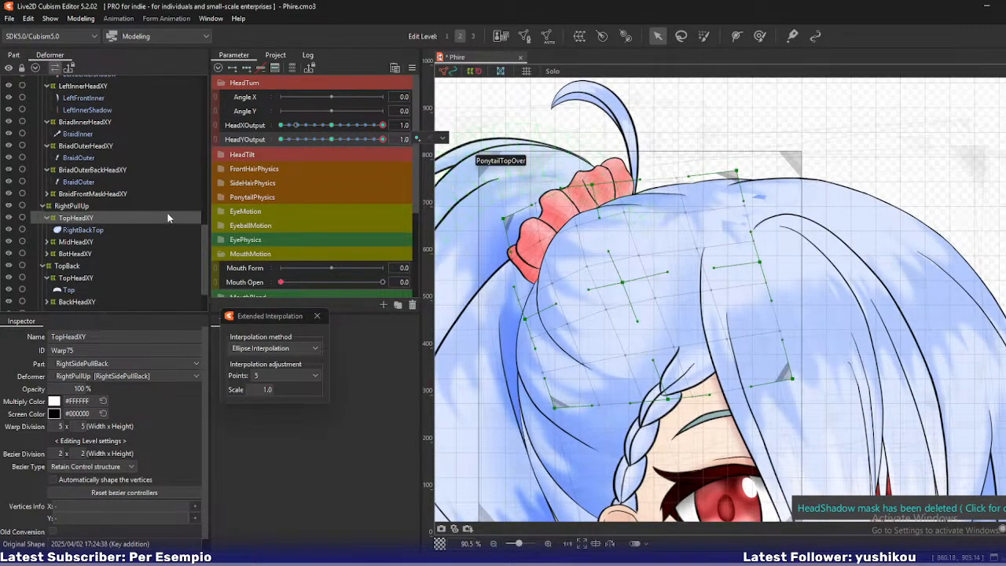
mouse_move(377, 125)
mouse_down()
mouse_move(373, 135)
mouse_move(383, 126)
mouse_up()
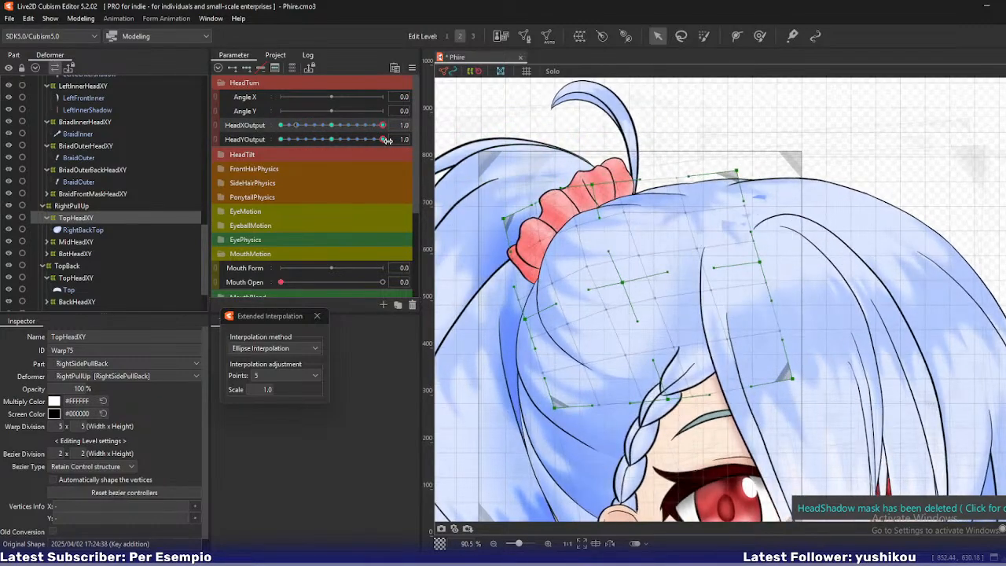
Select the TopHeadXY warp under TopBack, lower its top-left corner, and nudge its top-centre point slightly down and toward the ponytail.
click(73, 279)
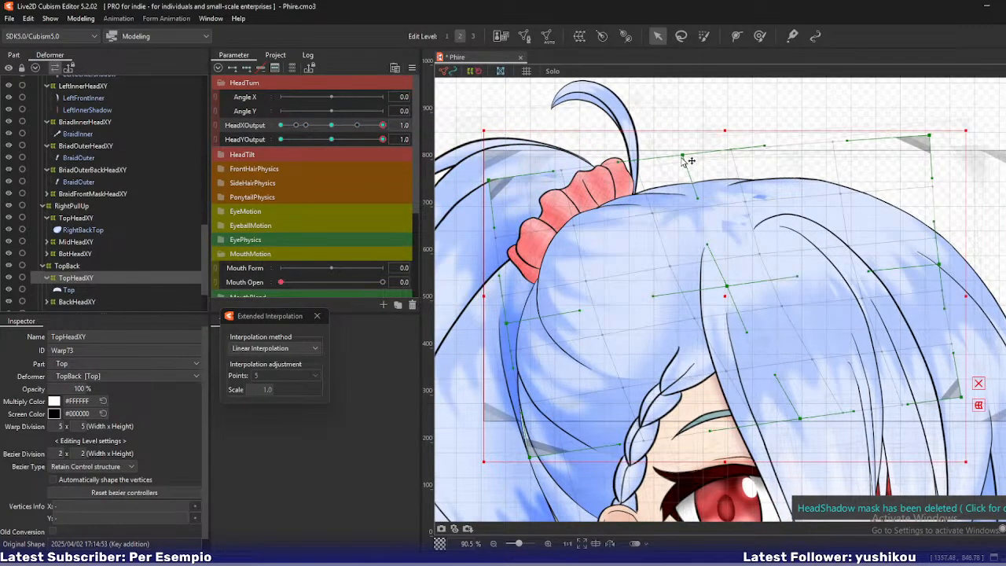
drag(683, 155, 681, 162)
drag(489, 181, 493, 206)
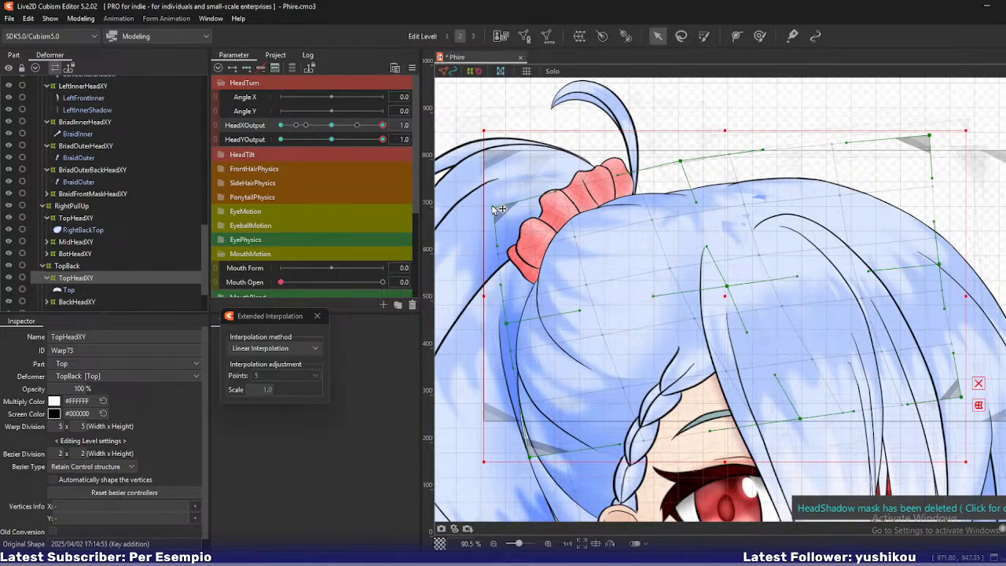
drag(680, 161, 680, 157)
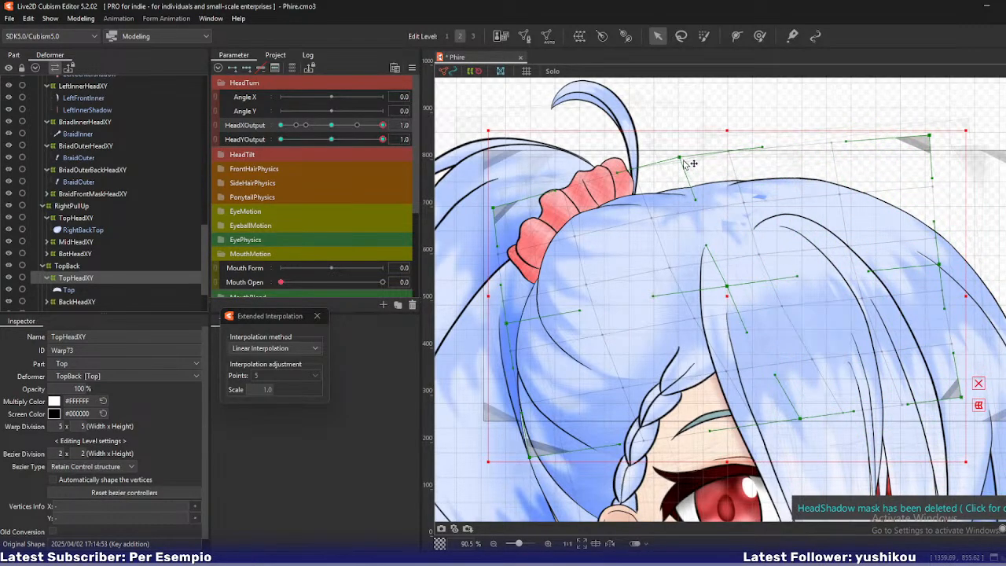
drag(727, 286, 727, 286)
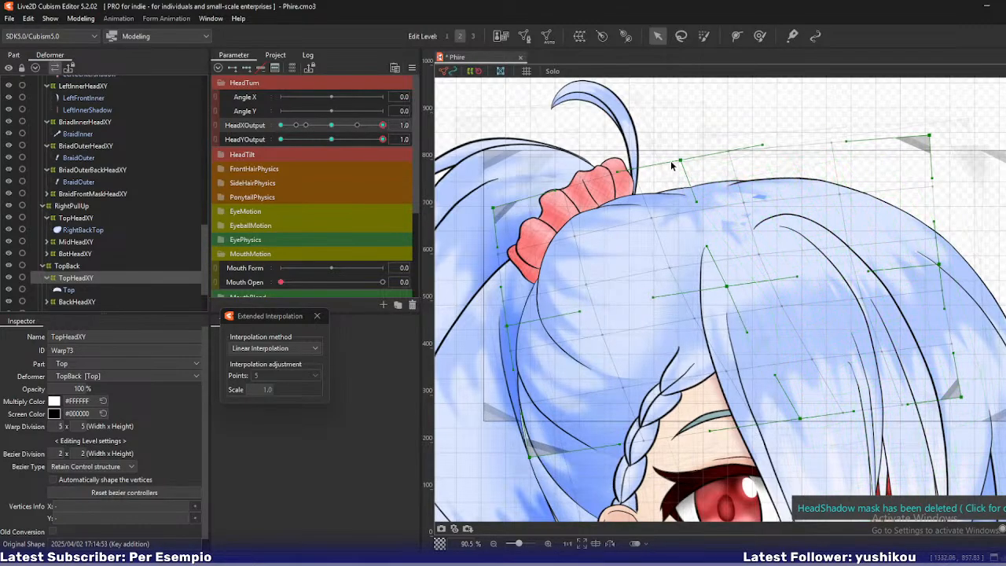
drag(680, 161, 672, 163)
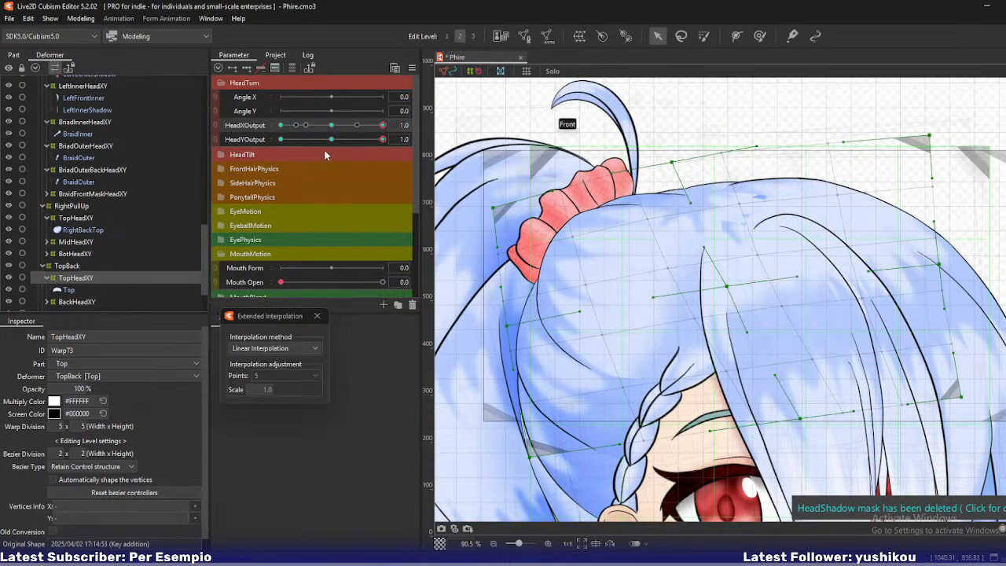
Check the TopBack warp across HeadYOutput and HeadXOutput, and lower the top-right corner of its TopHeadXY warp slightly.
drag(381, 144, 404, 162)
drag(383, 125, 401, 154)
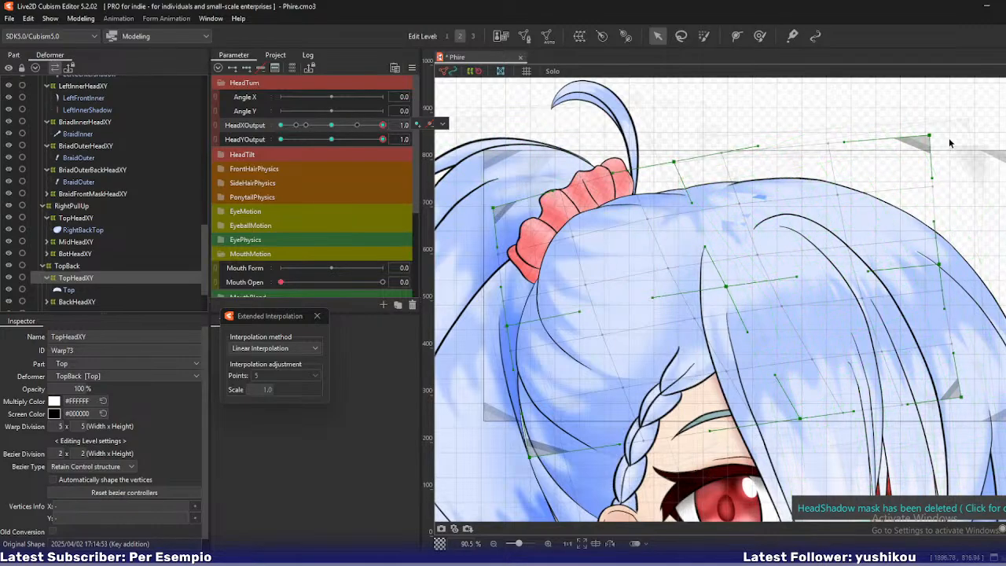
drag(931, 136, 929, 148)
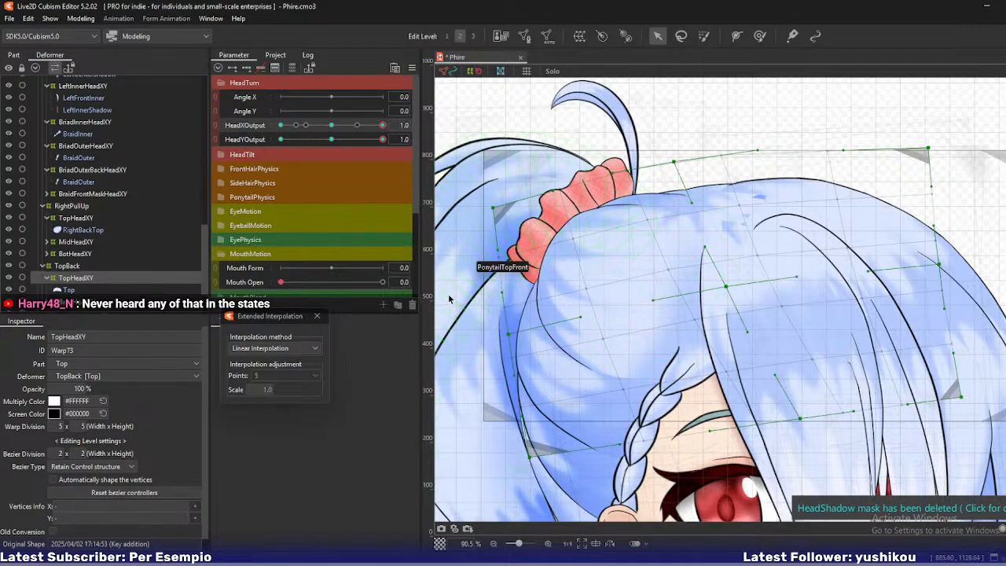
Find the CenterFlatHeadXY warp under Front and isolate it in Solo view with its CenterFlat and CenterFlatShadow meshes.
scroll(554, 322, down, 3)
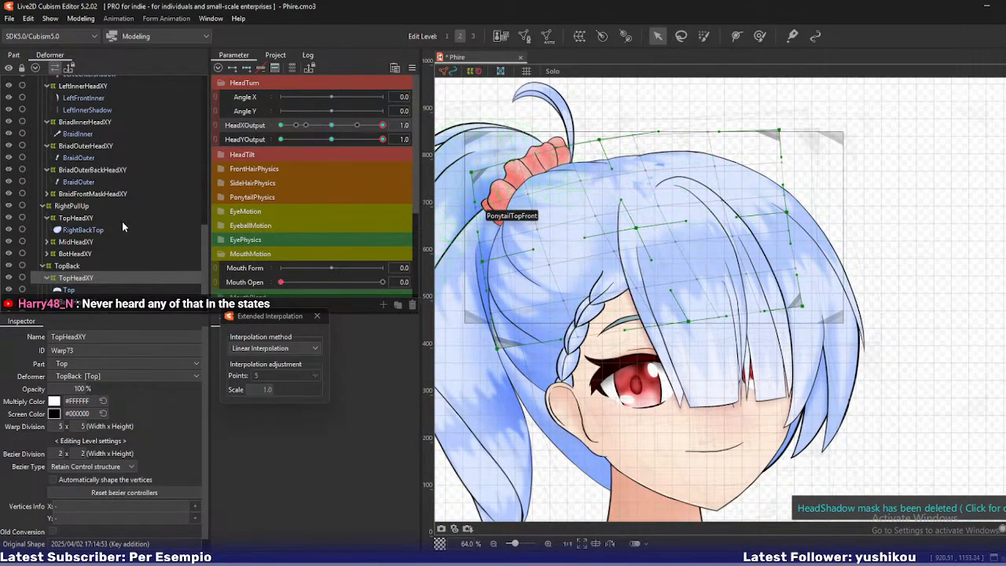
scroll(122, 221, up, 3)
scroll(98, 181, up, 6)
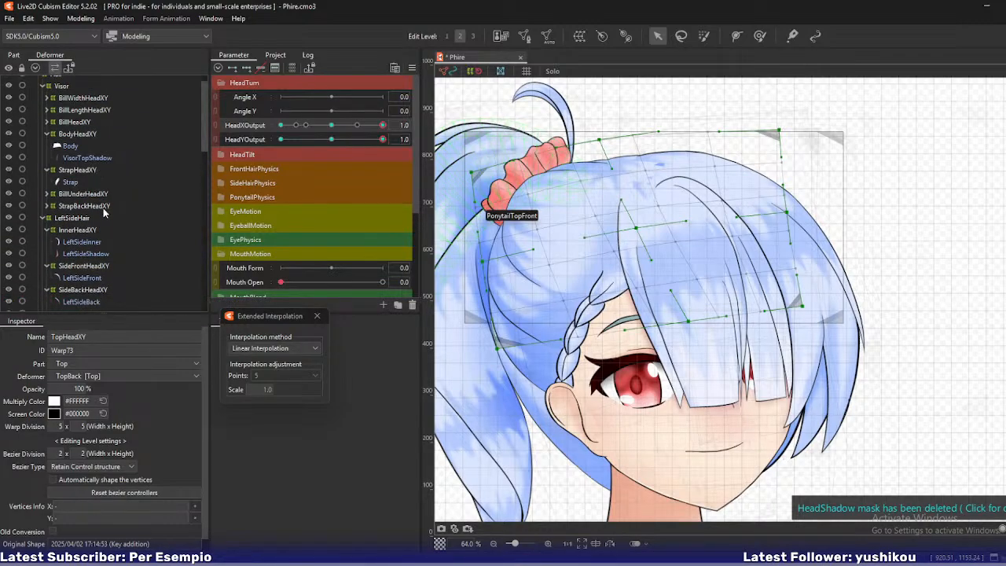
scroll(103, 209, down, 5)
scroll(100, 206, up, 2)
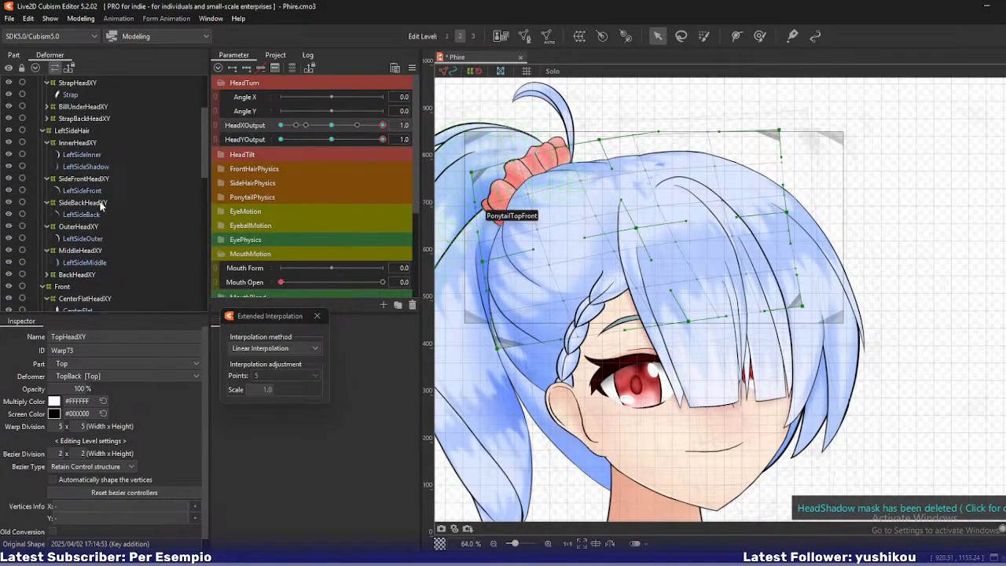
scroll(100, 206, down, 2)
click(97, 213)
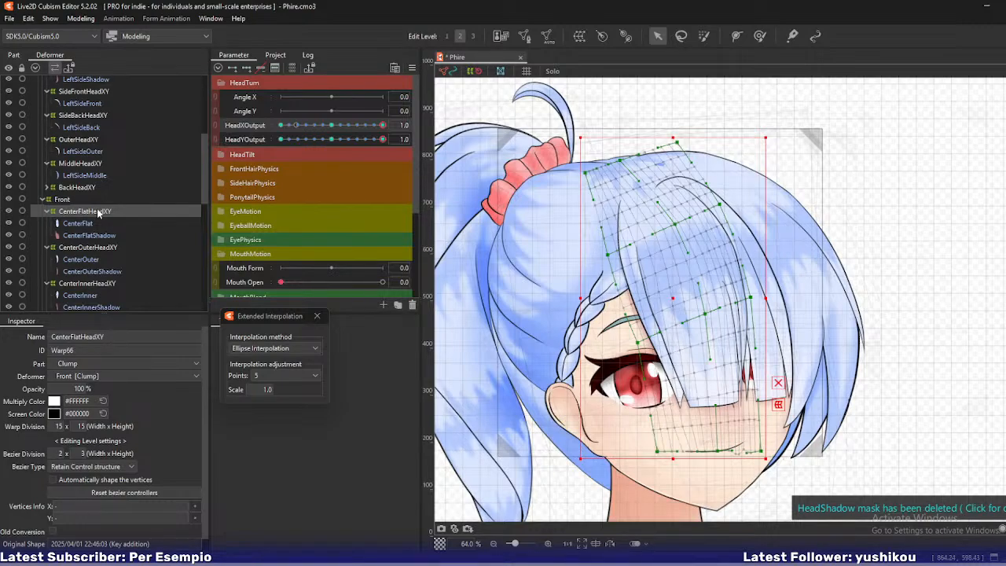
scroll(642, 257, up, 2)
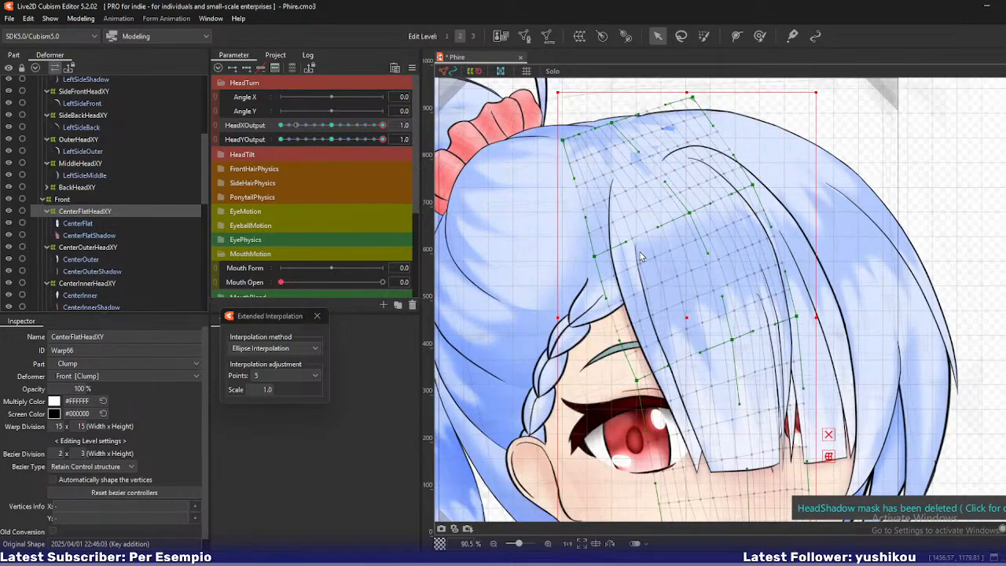
drag(666, 246, 639, 235)
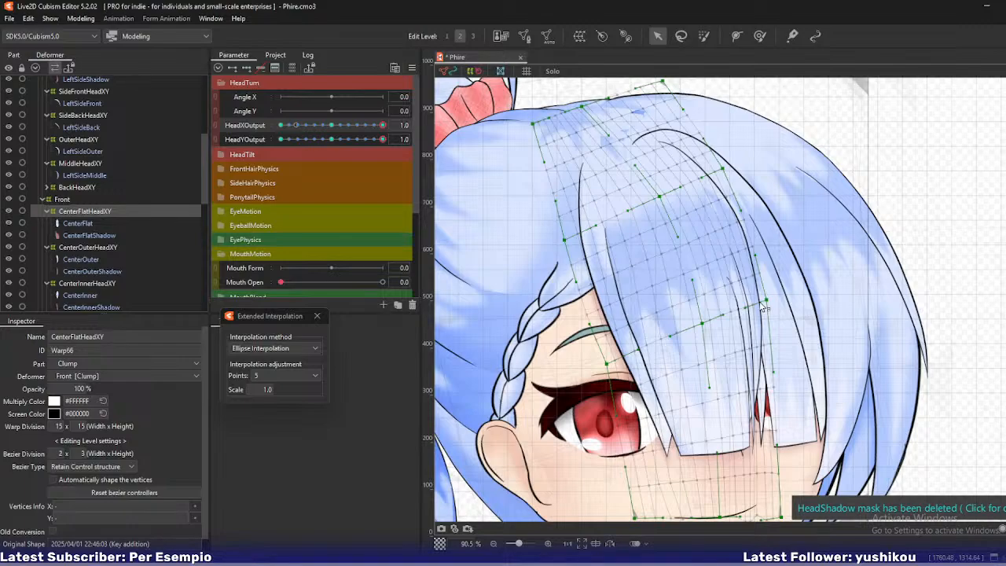
shift+click(110, 236)
click(96, 213)
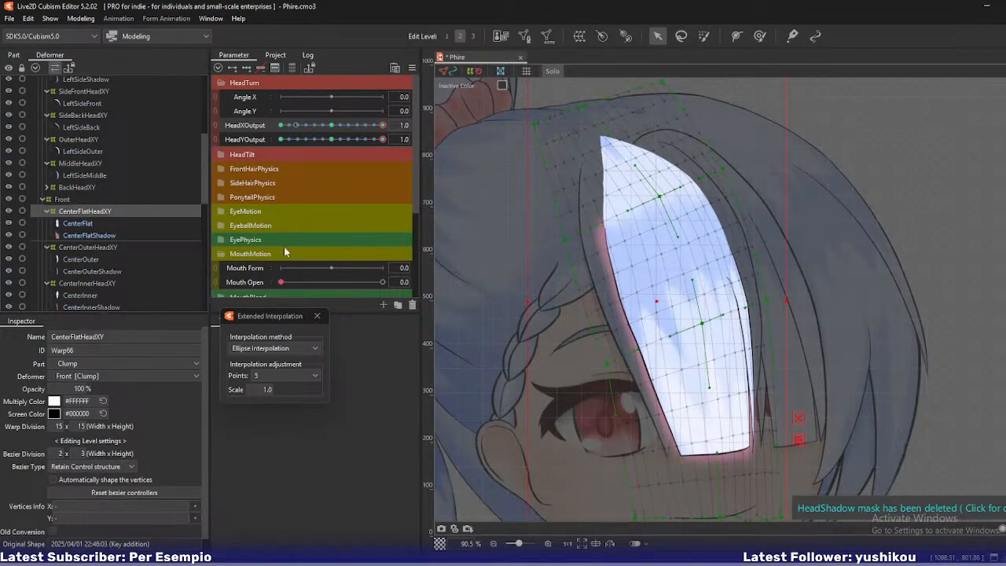
drag(583, 207, 588, 237)
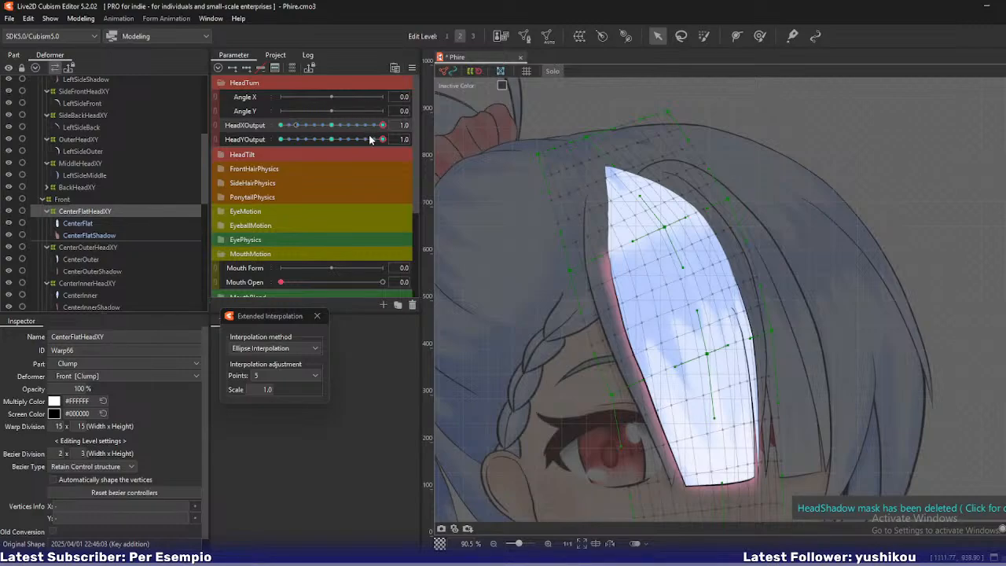
Pull CenterFlatHeadXY's top-left corner outward, nudge its upper-centre point up and left, and check the HeadYOutput motion.
drag(383, 139, 396, 166)
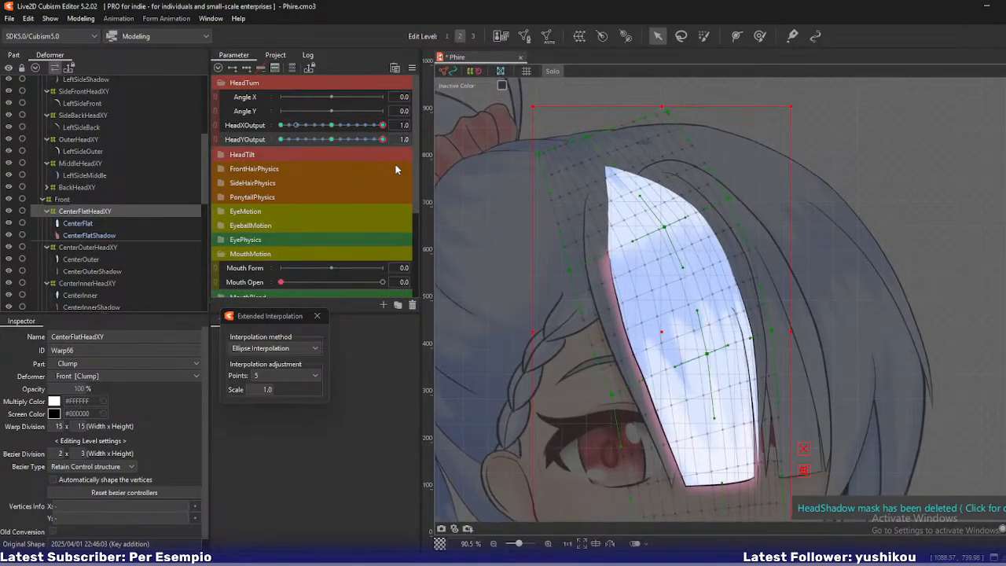
drag(583, 139, 525, 154)
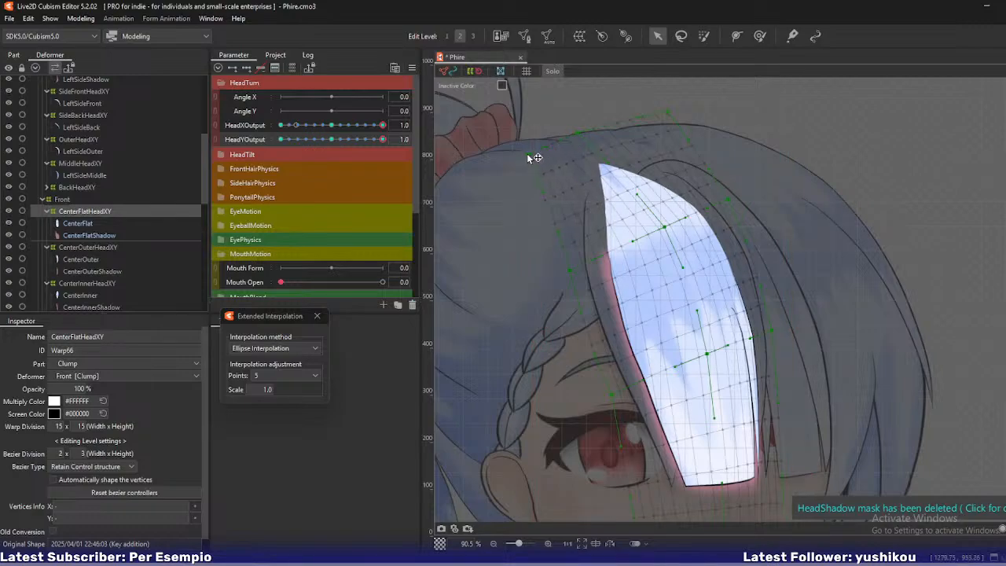
drag(667, 228, 662, 224)
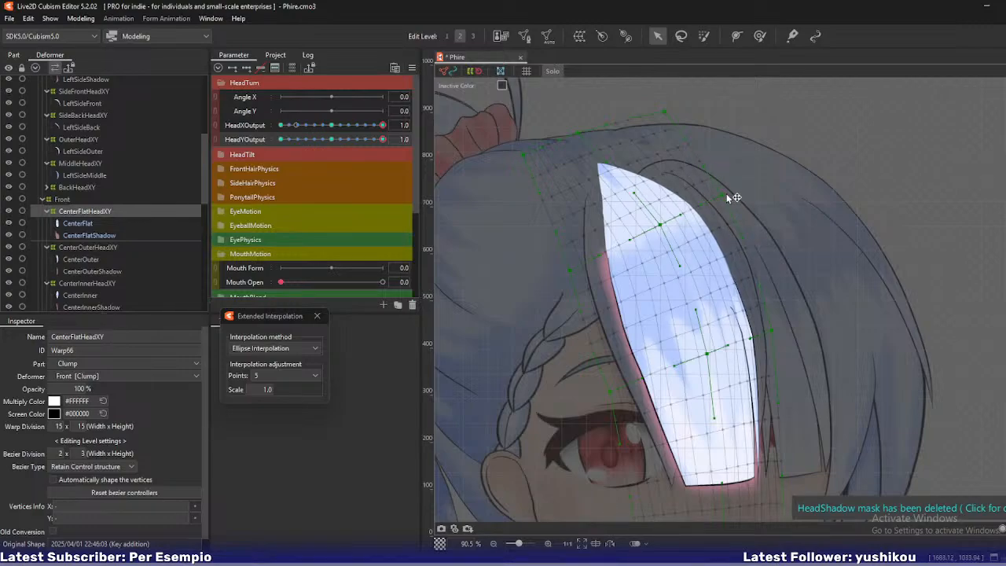
drag(772, 309, 767, 280)
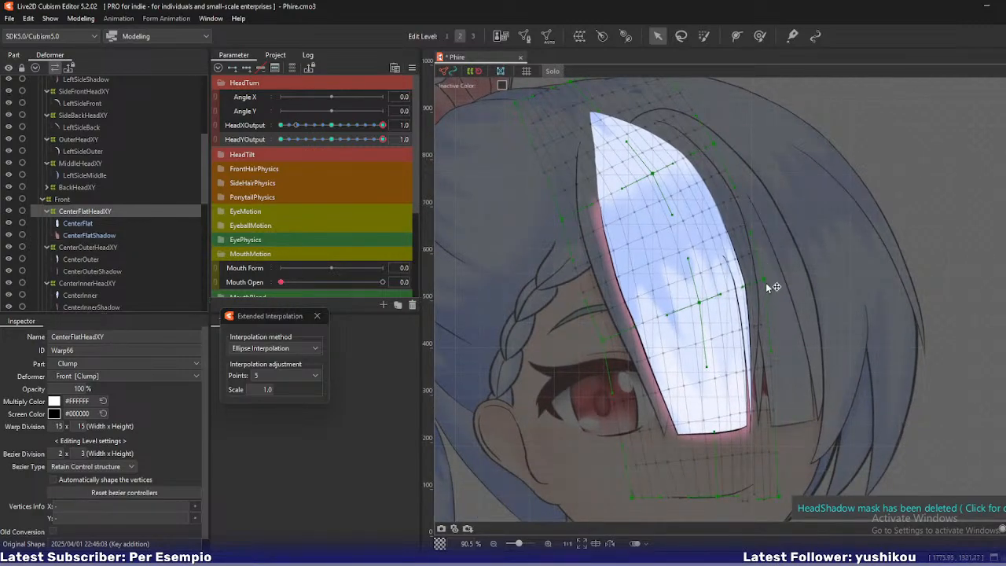
mouse_move(382, 139)
mouse_down()
mouse_move(368, 140)
mouse_move(382, 139)
mouse_up()
mouse_move(384, 139)
mouse_down()
mouse_move(368, 140)
mouse_move(382, 139)
mouse_up()
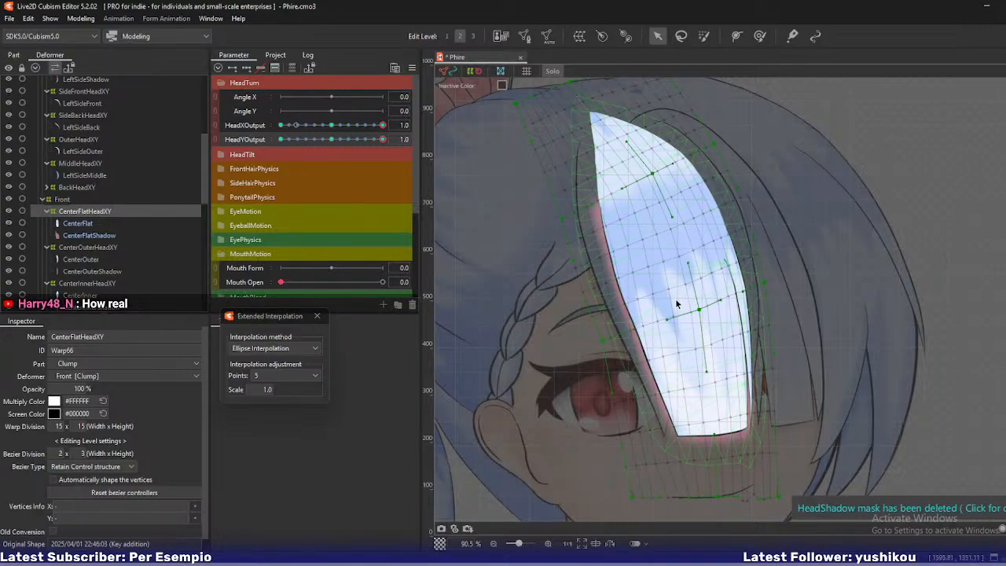
Pick out the CenterFlatHeadXY grid point on the lower-left edge of the hair strand.
scroll(643, 330, up, 5)
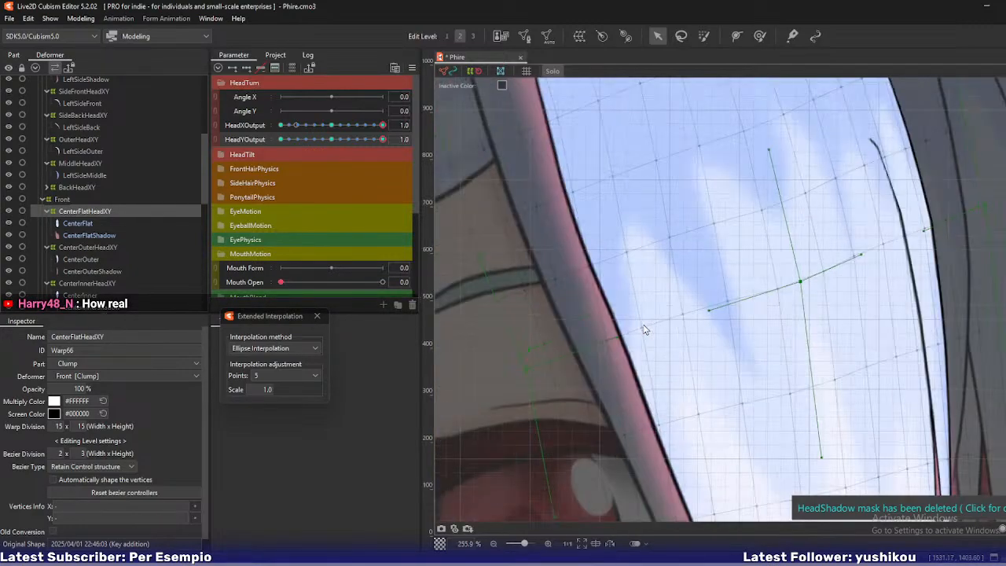
click(603, 340)
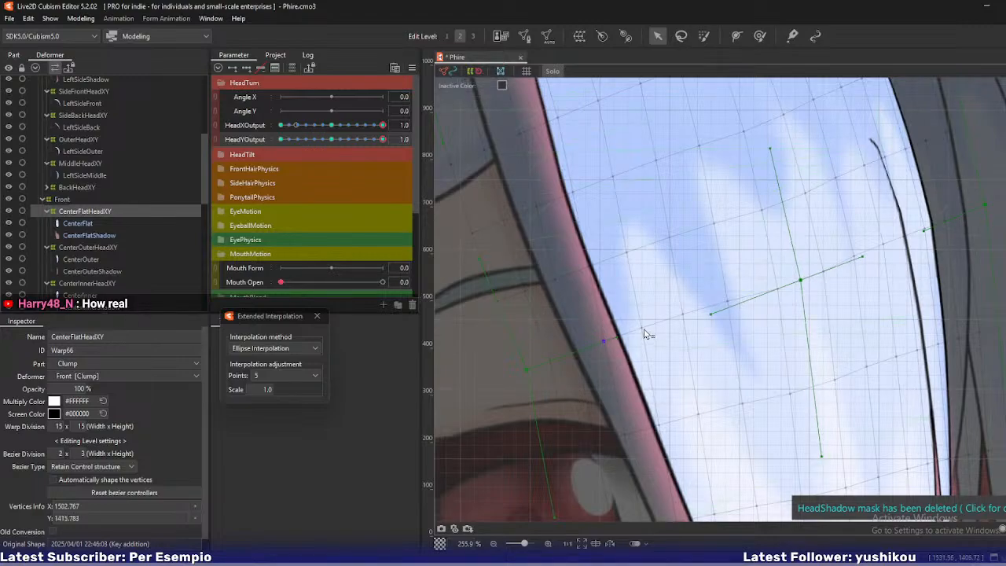
click(640, 330)
scroll(642, 330, down, 3)
scroll(641, 333, down, 1)
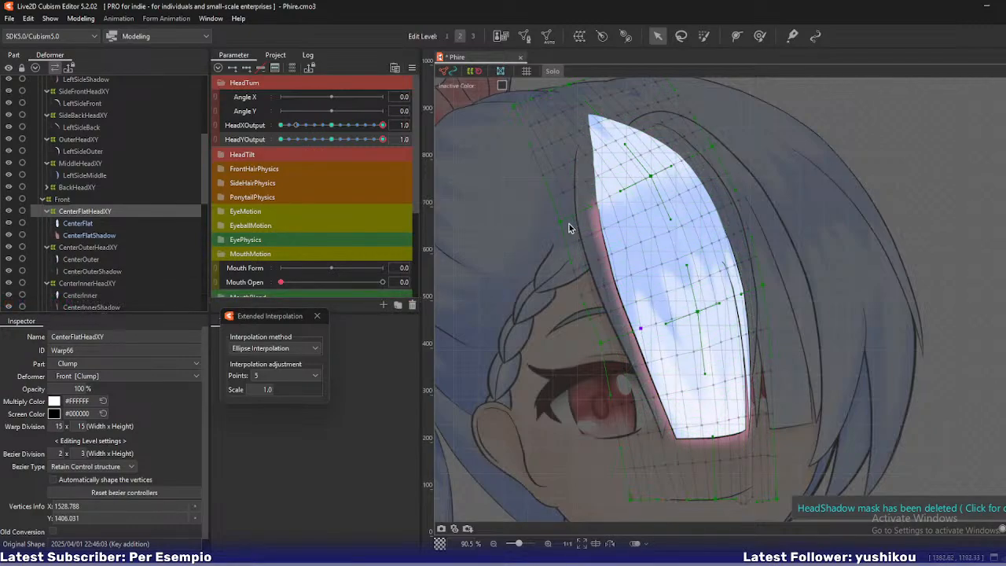
Nudge CenterFlatHeadXY's upper-centre point further up and left while comparing the strand's motion across HeadYOutput.
drag(631, 233, 644, 280)
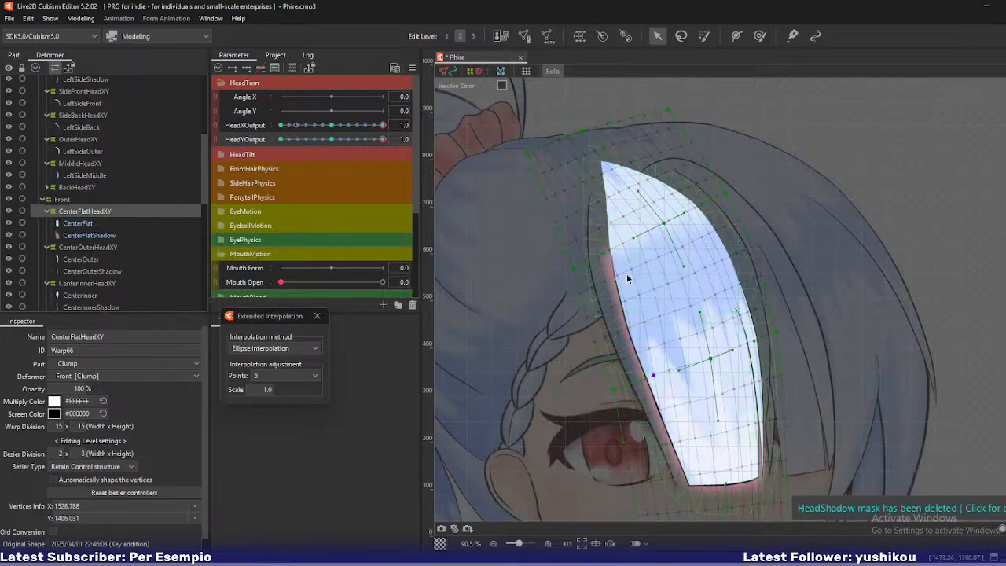
drag(633, 260, 627, 264)
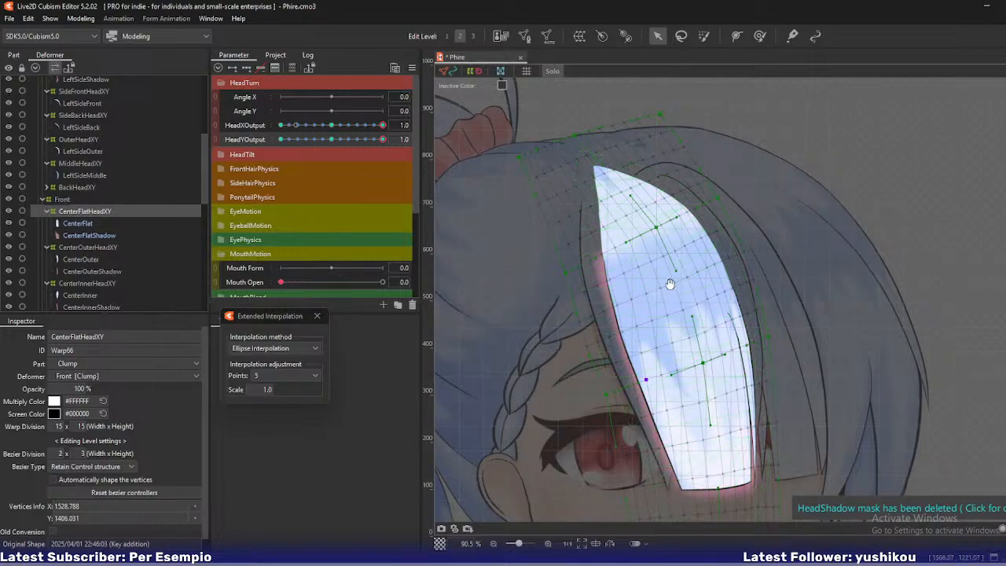
drag(657, 298, 677, 253)
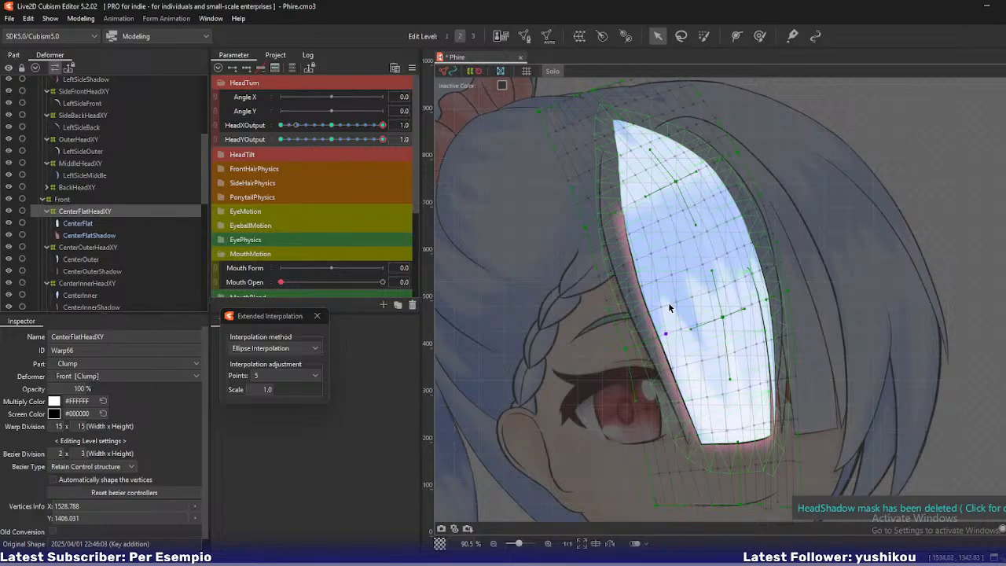
drag(663, 276, 670, 309)
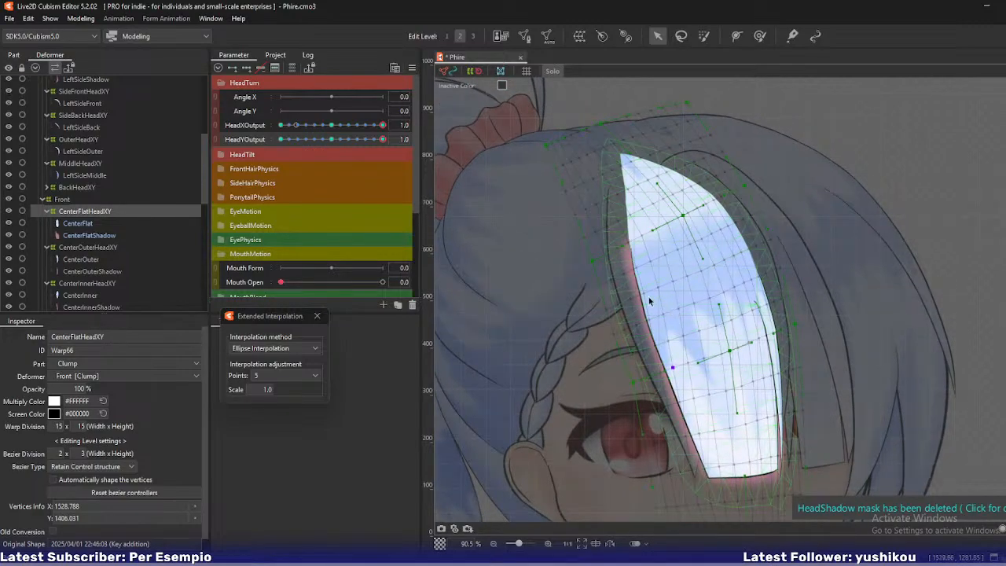
drag(382, 139, 398, 161)
drag(686, 217, 681, 212)
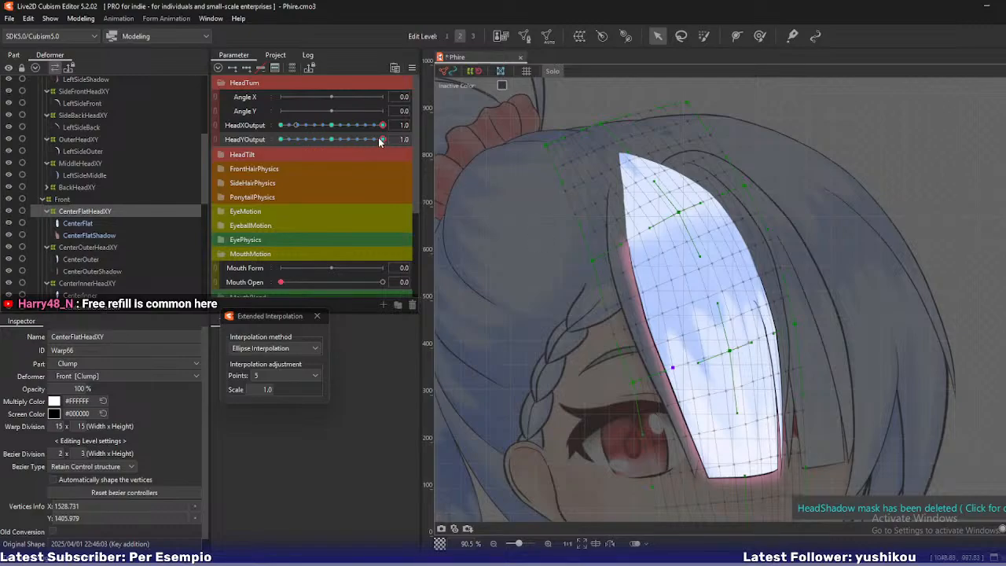
mouse_move(382, 139)
mouse_down()
mouse_move(364, 139)
mouse_move(387, 140)
mouse_up()
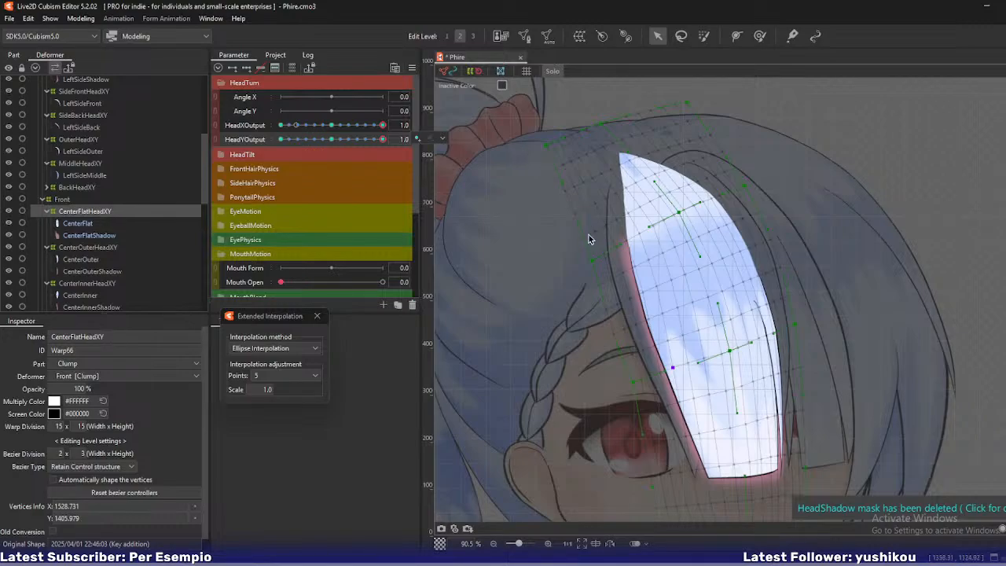
Raise the upper point on CenterFlatHeadXY's left edge slightly, and undo a trial nudge of the upper-centre point.
drag(593, 261, 593, 256)
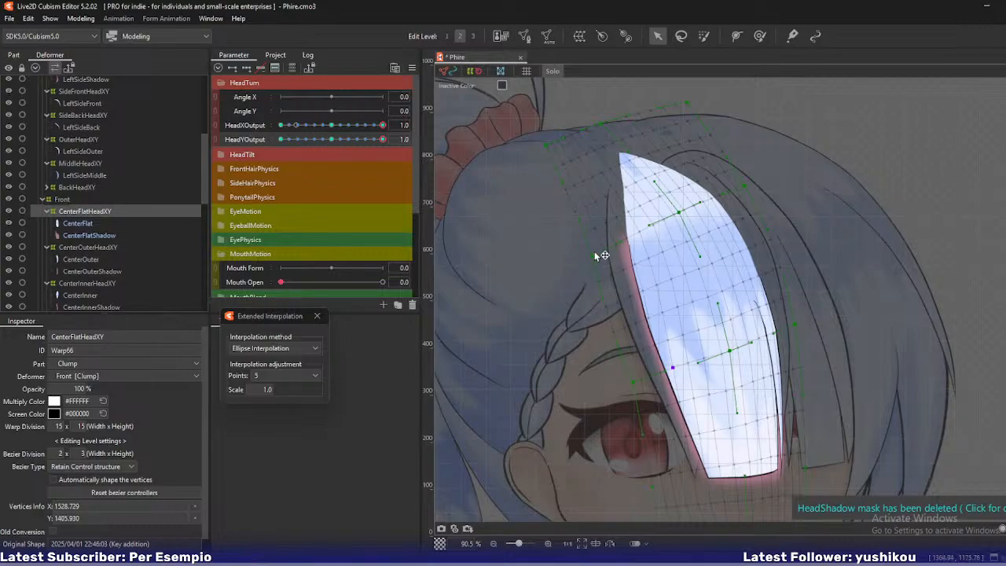
drag(679, 213, 683, 215)
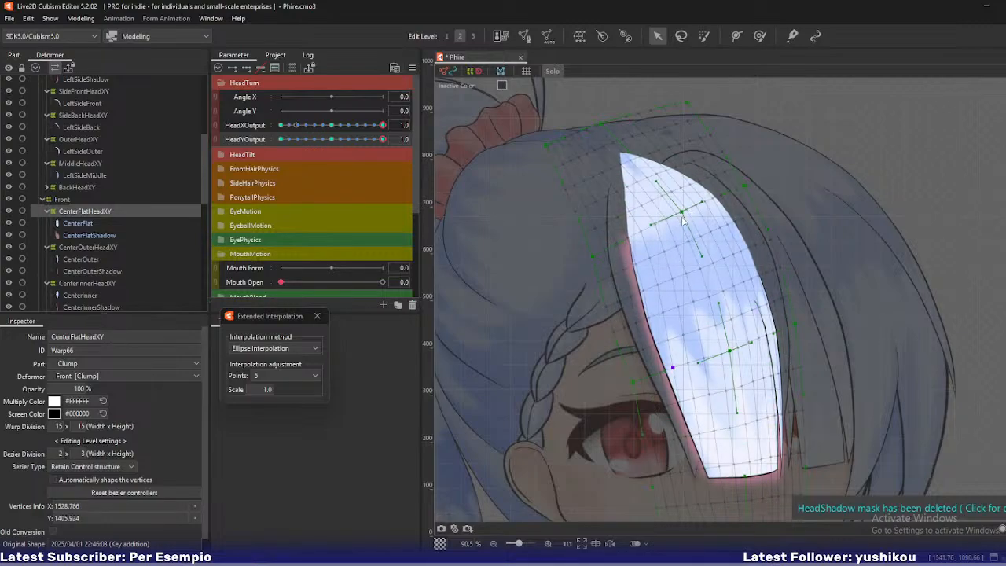
key(ctrl+z)
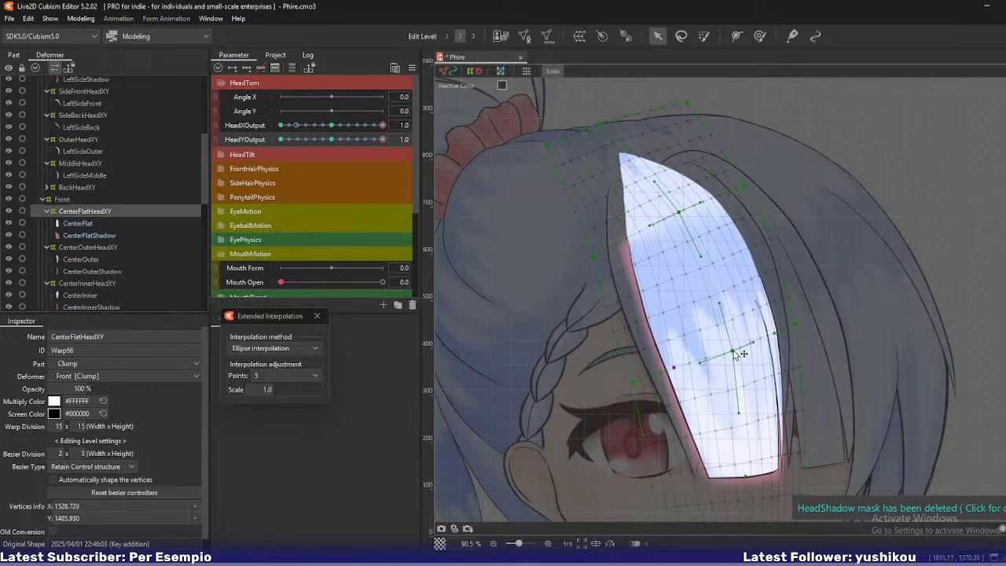
Shift CenterFlatHeadXY's lower-centre point slightly to the right and check the strand's motion across HeadXOutput.
drag(739, 353, 753, 334)
scroll(753, 334, down, 2)
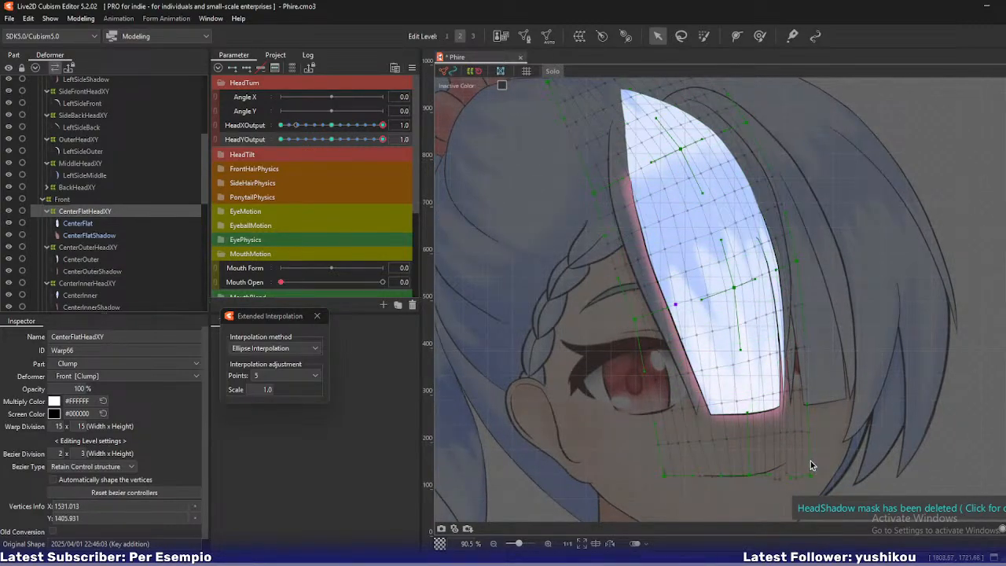
drag(787, 259, 778, 335)
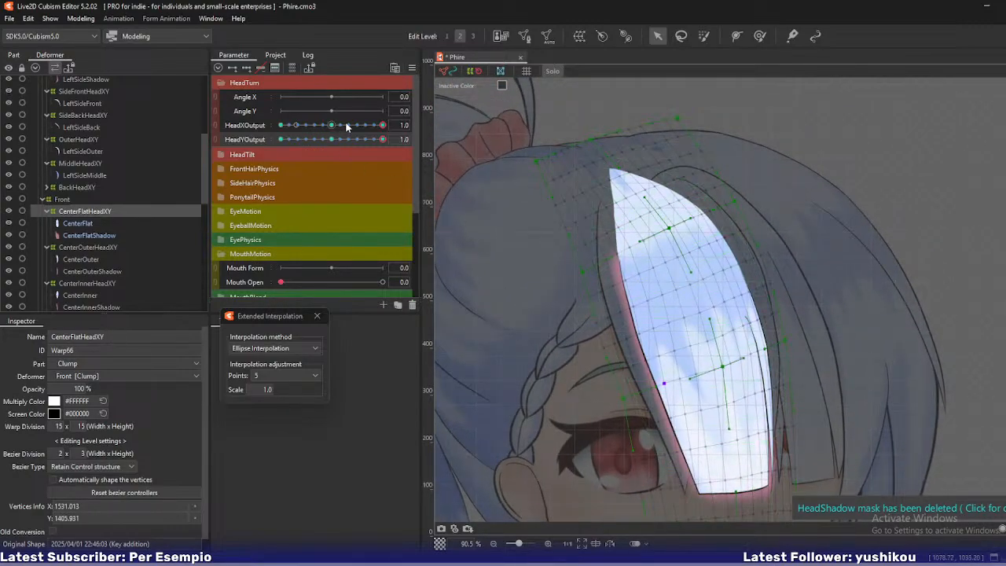
mouse_move(381, 127)
mouse_down()
mouse_move(364, 128)
mouse_move(393, 140)
mouse_up()
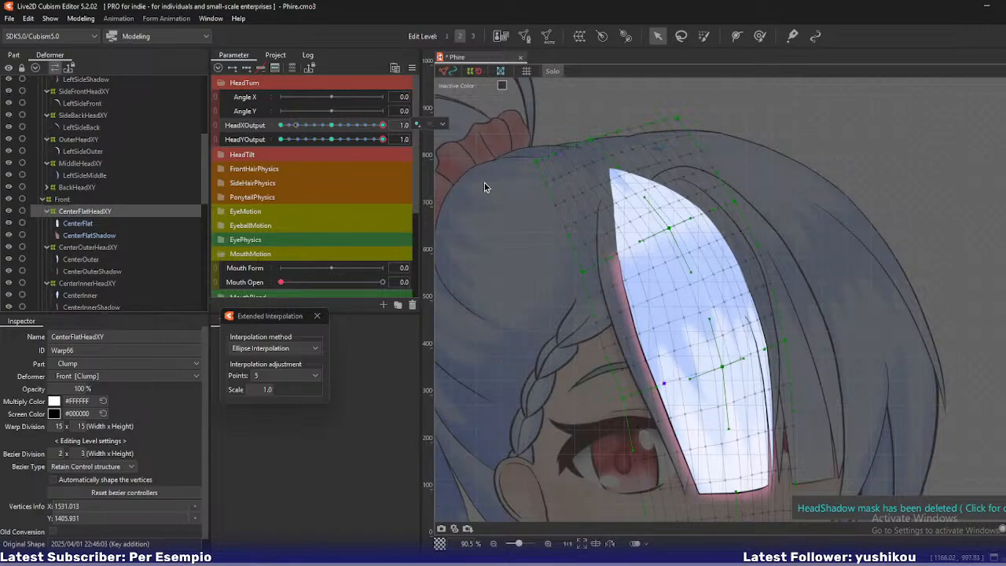
Nudge CenterFlatHeadXY's upper-centre point slightly left, turn off solo display, and check the strand against the surrounding hair across HeadYOutput.
drag(383, 139, 404, 141)
drag(669, 230, 665, 229)
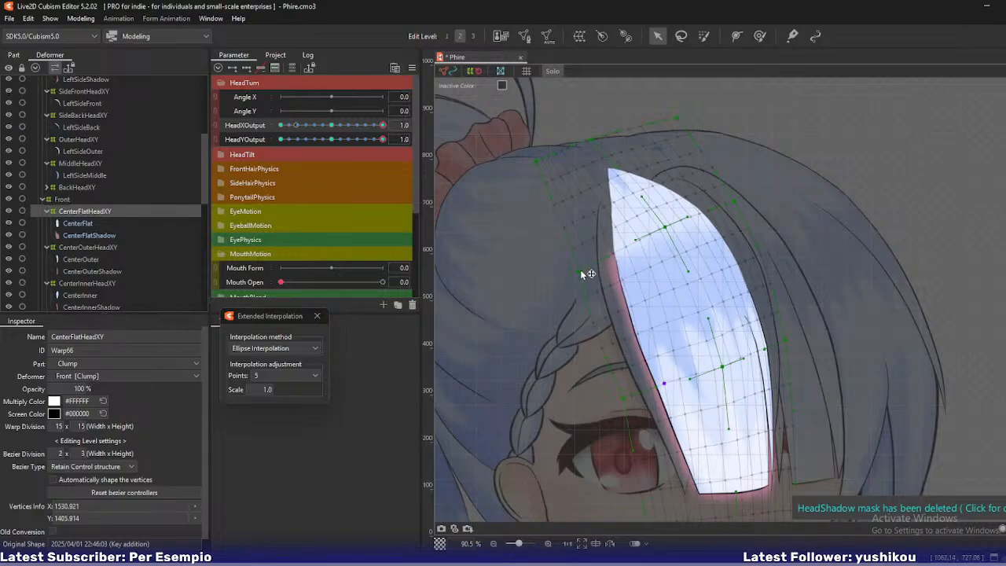
click(553, 72)
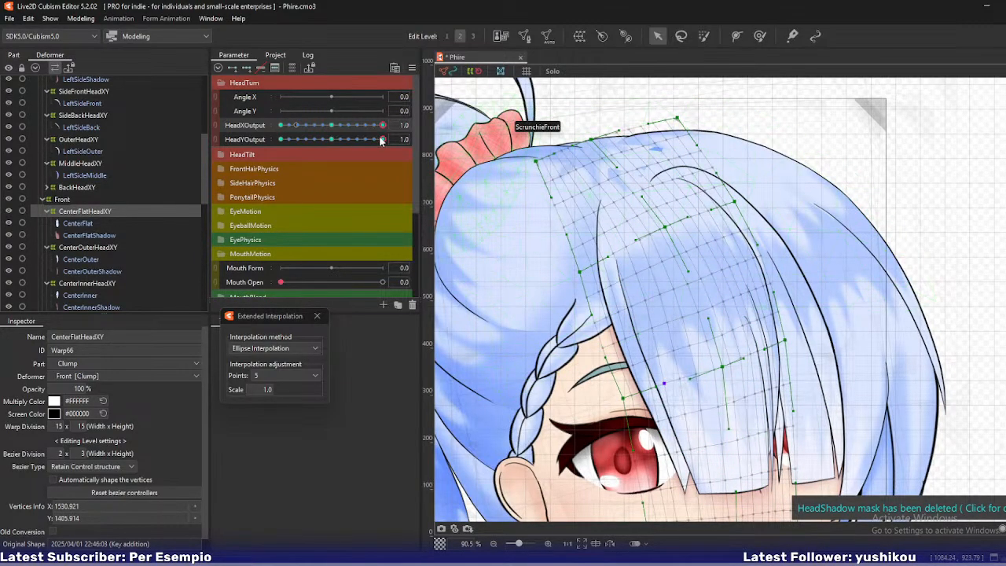
mouse_move(383, 127)
mouse_down()
mouse_move(375, 132)
mouse_move(383, 128)
mouse_up()
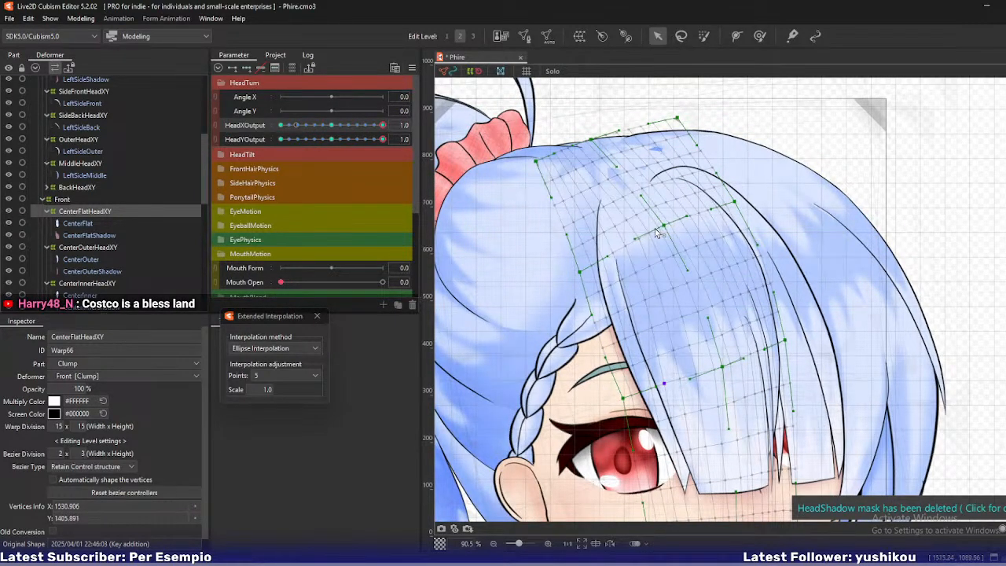
click(375, 140)
mouse_move(374, 140)
mouse_down()
mouse_move(350, 143)
mouse_move(383, 157)
mouse_up()
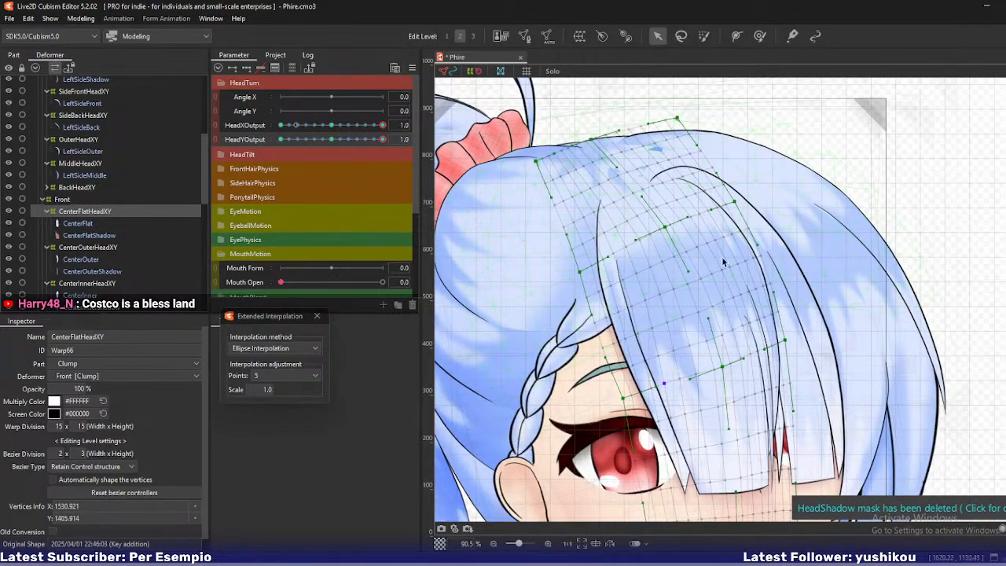
drag(778, 286, 766, 233)
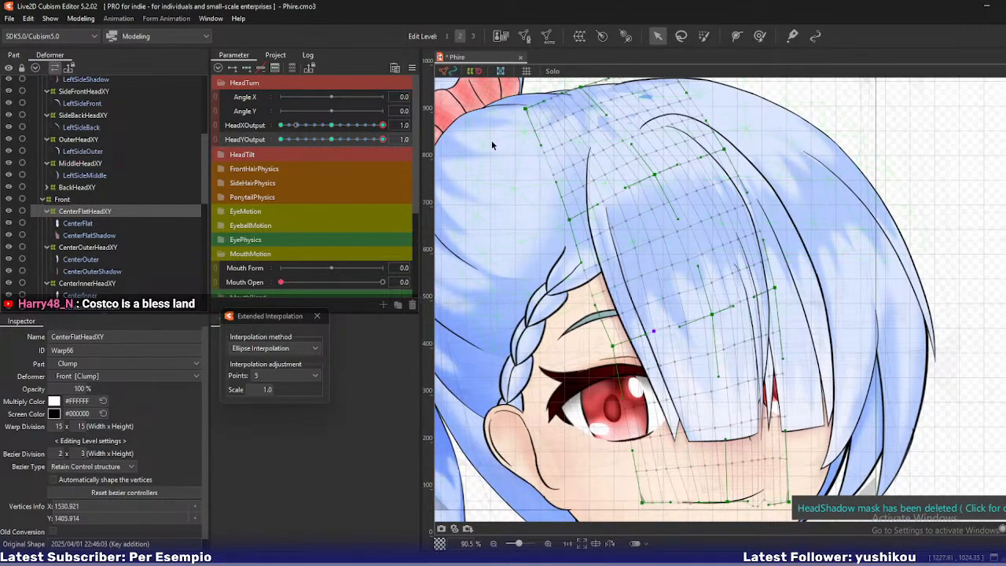
mouse_move(375, 140)
mouse_down()
mouse_move(365, 144)
mouse_move(381, 146)
mouse_up()
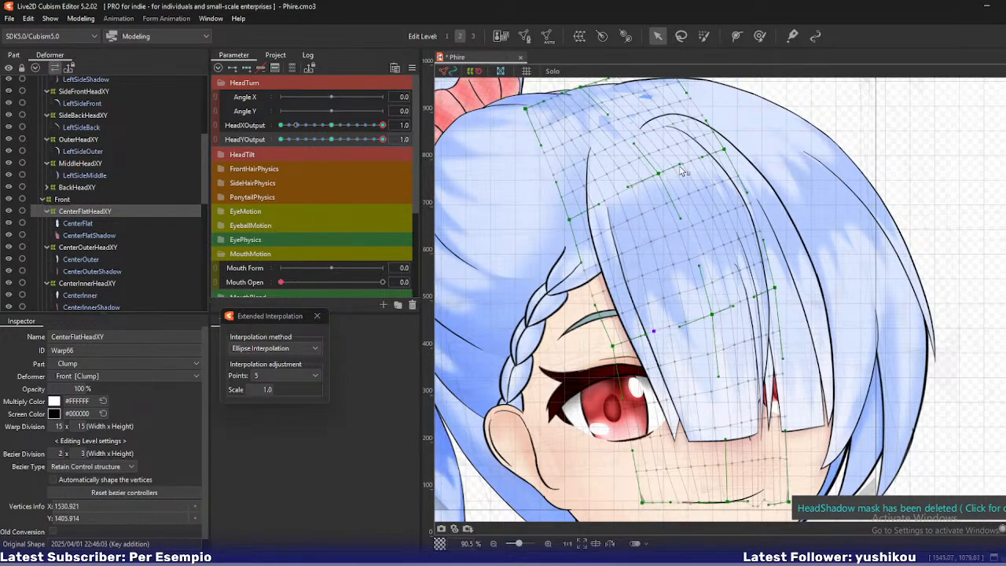
Adjust CenterOuterHeadXY's upper-centre point and move its upper-right edge point slightly down and left, undoing a trial nudge of the lower-centre point.
click(85, 248)
drag(694, 186, 697, 185)
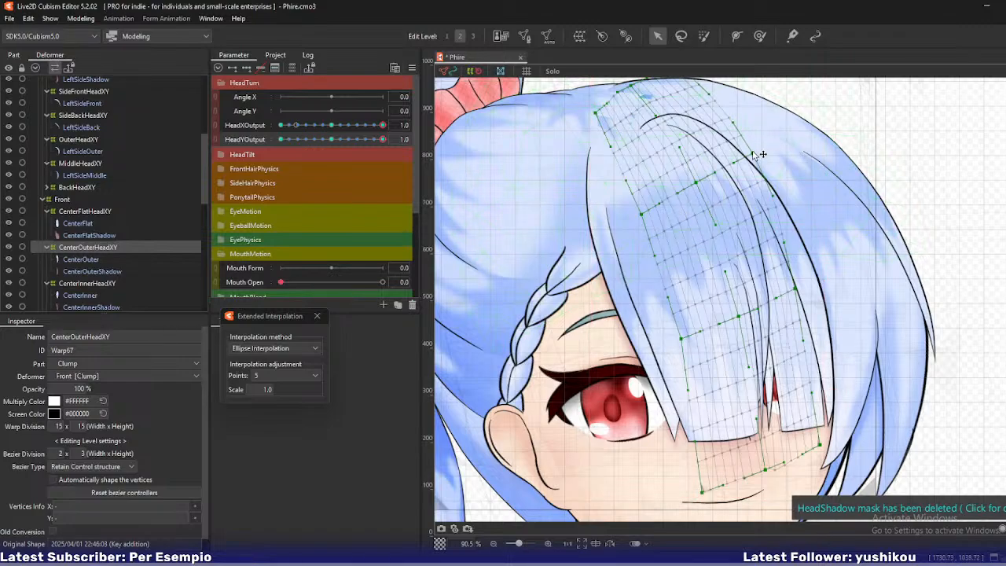
drag(753, 153, 753, 157)
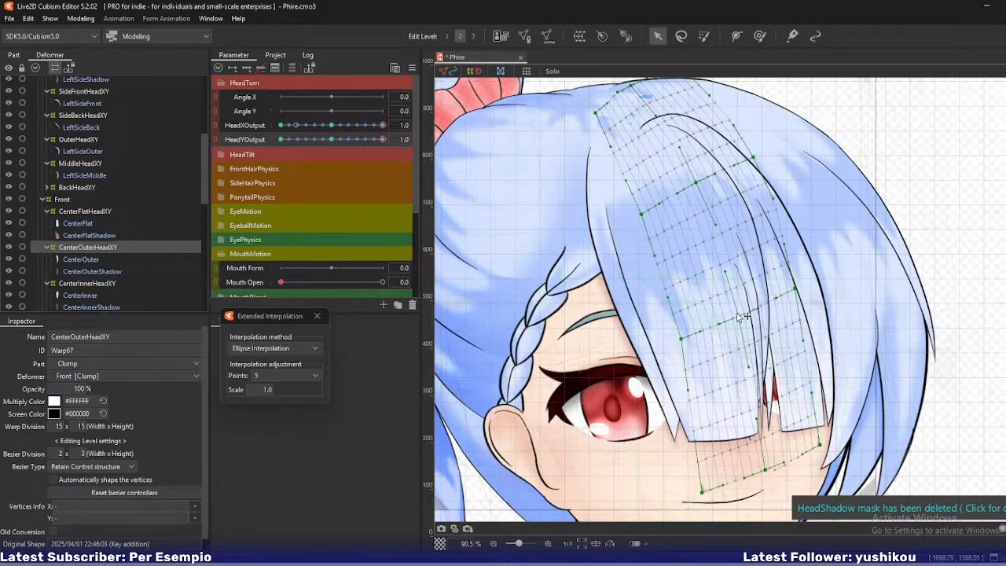
drag(738, 316, 736, 316)
key(ctrl+z)
drag(753, 158, 751, 157)
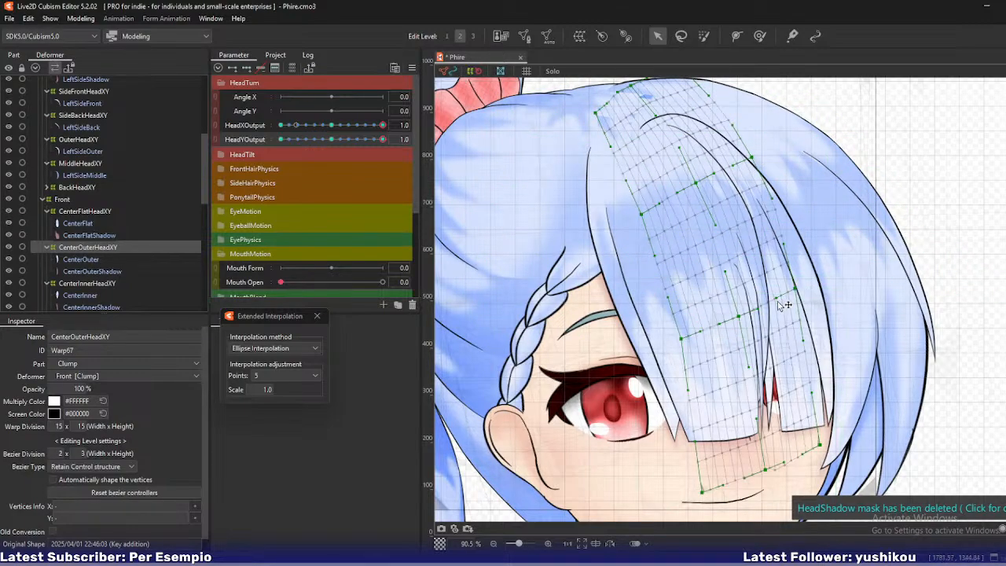
Open the CenterFlat mesh for editing and add vertices along the inner strand line.
scroll(777, 305, up, 3)
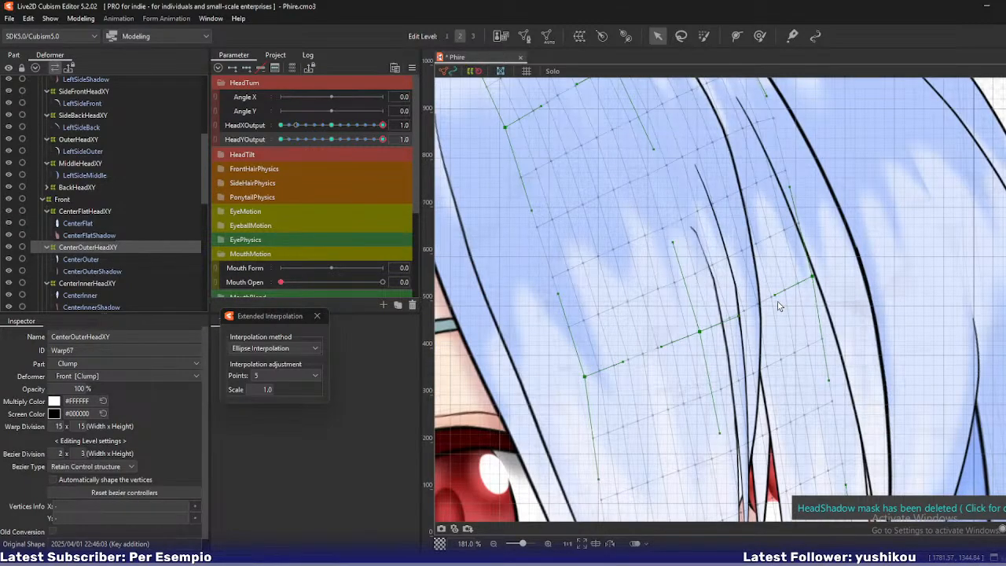
click(115, 211)
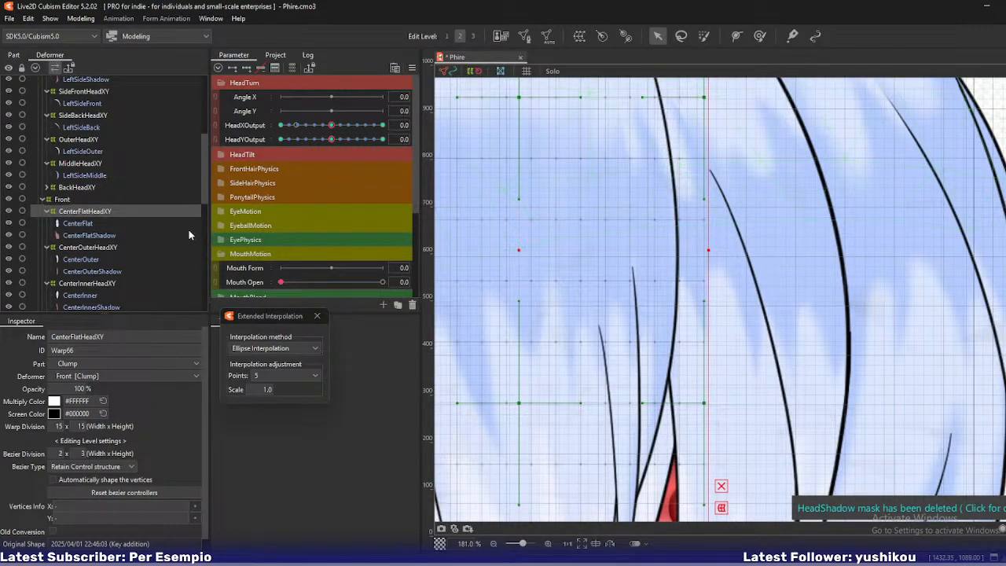
key(ctrl+e)
click(599, 301)
click(92, 224)
key(ctrl+e)
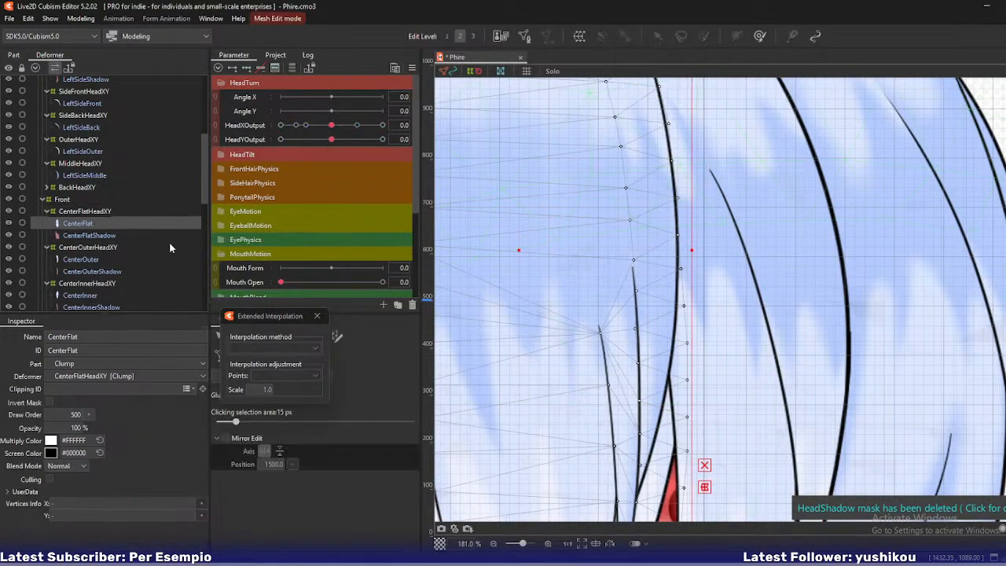
scroll(613, 338, down, 2)
drag(617, 338, 619, 262)
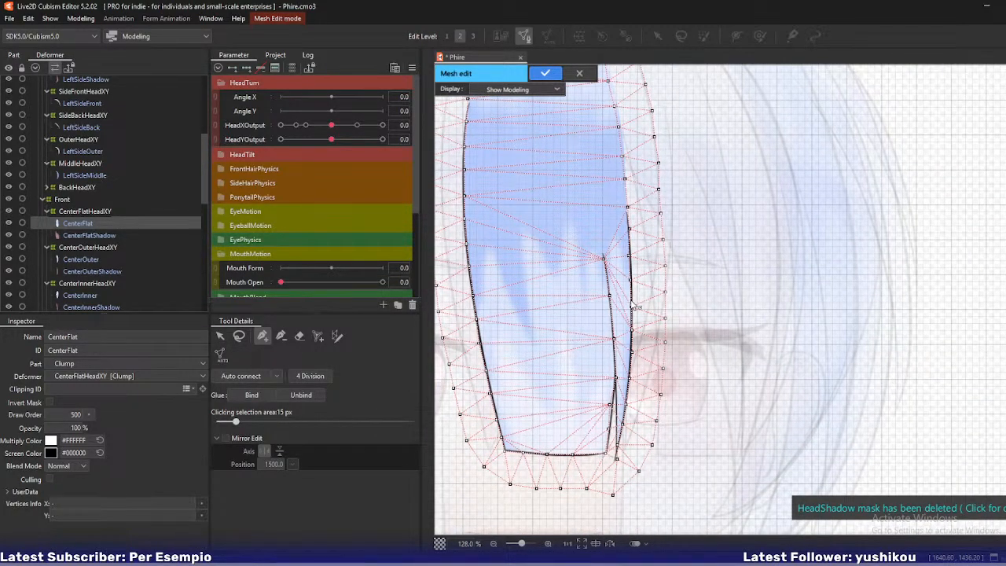
scroll(632, 305, up, 2)
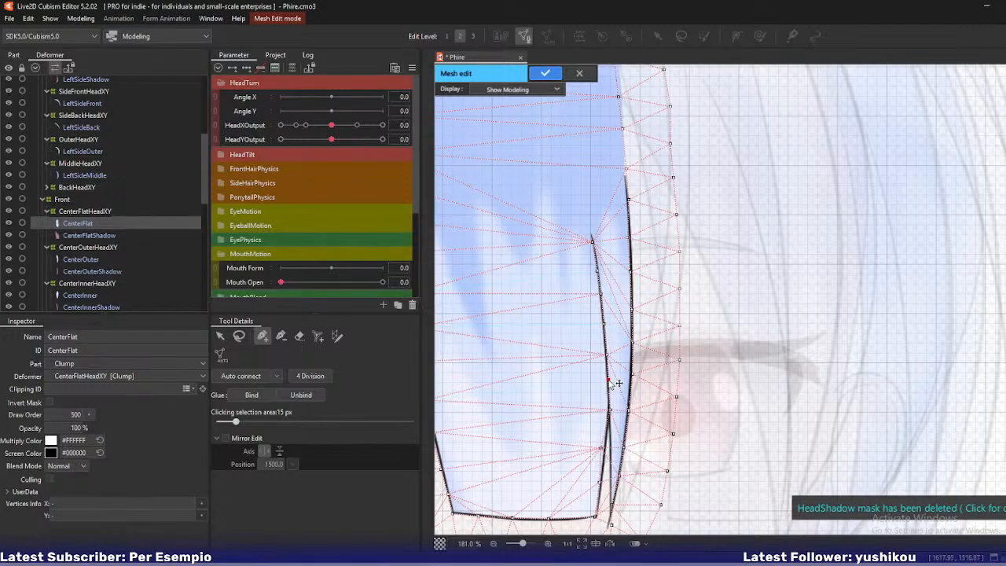
scroll(620, 383, up, 2)
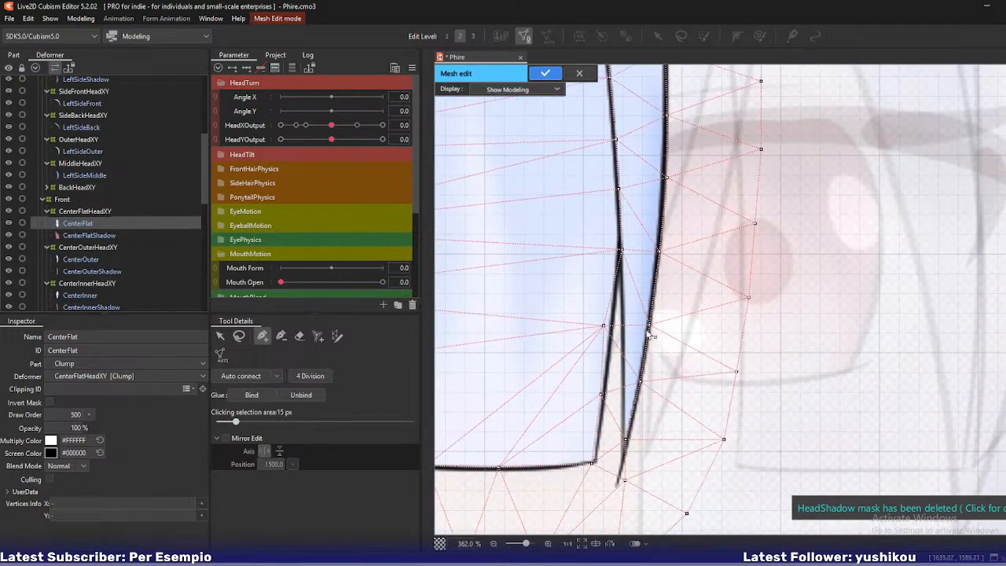
Add and reposition CenterFlat mesh vertices along the split at the strand's lower tip to follow the line art.
click(626, 360)
drag(626, 359, 603, 381)
click(626, 443)
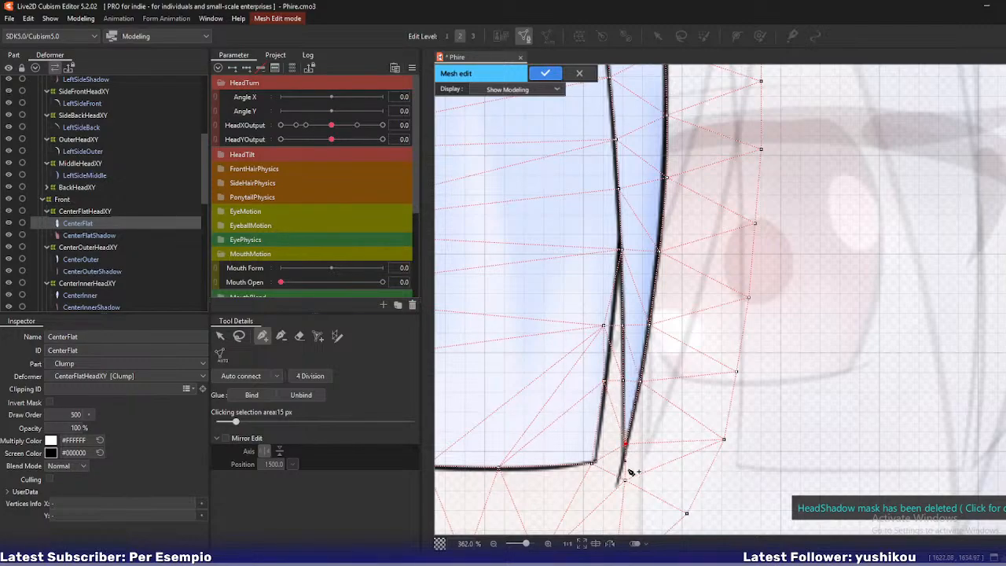
drag(628, 475, 618, 485)
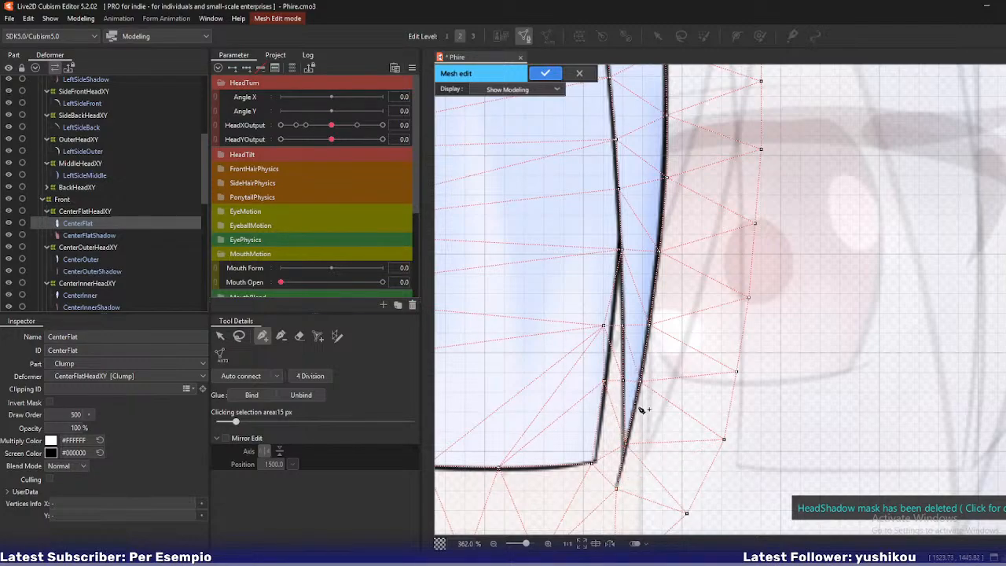
click(594, 463)
Add interior vertices continuing upward from CenterFlat's inner strand line and apply the mesh edit.
scroll(673, 403, up, 1)
drag(683, 354, 709, 427)
drag(695, 322, 738, 395)
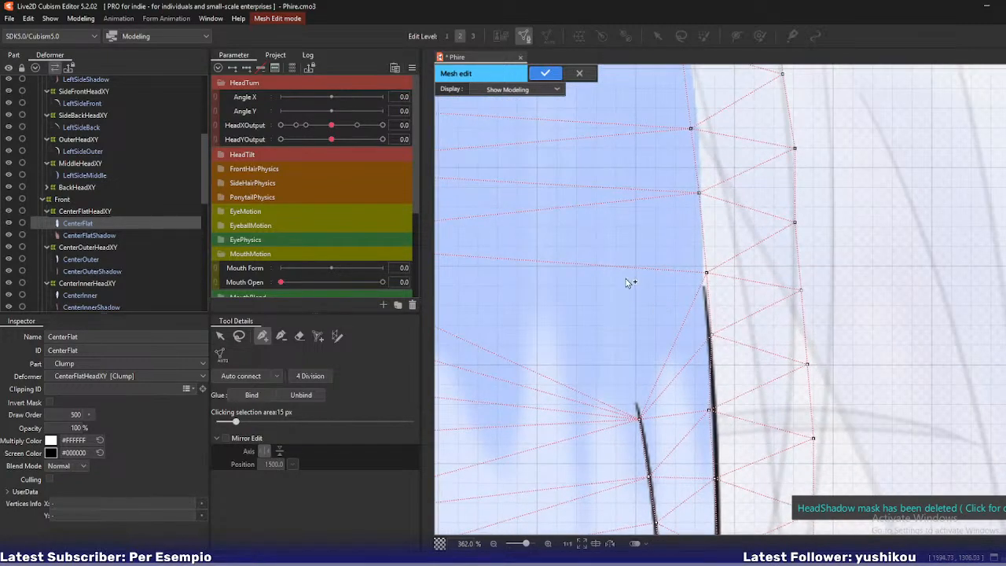
click(622, 285)
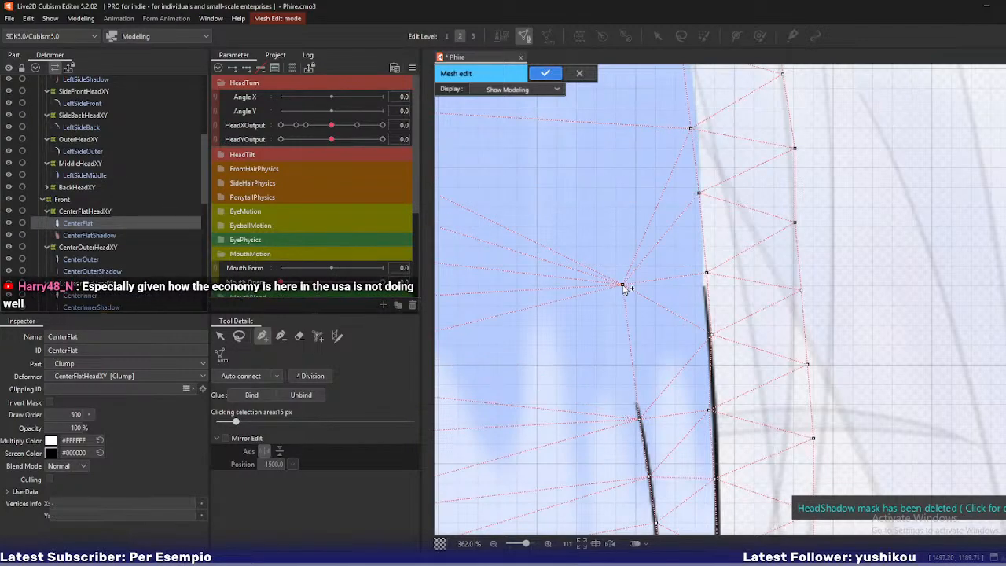
scroll(621, 295, down, 8)
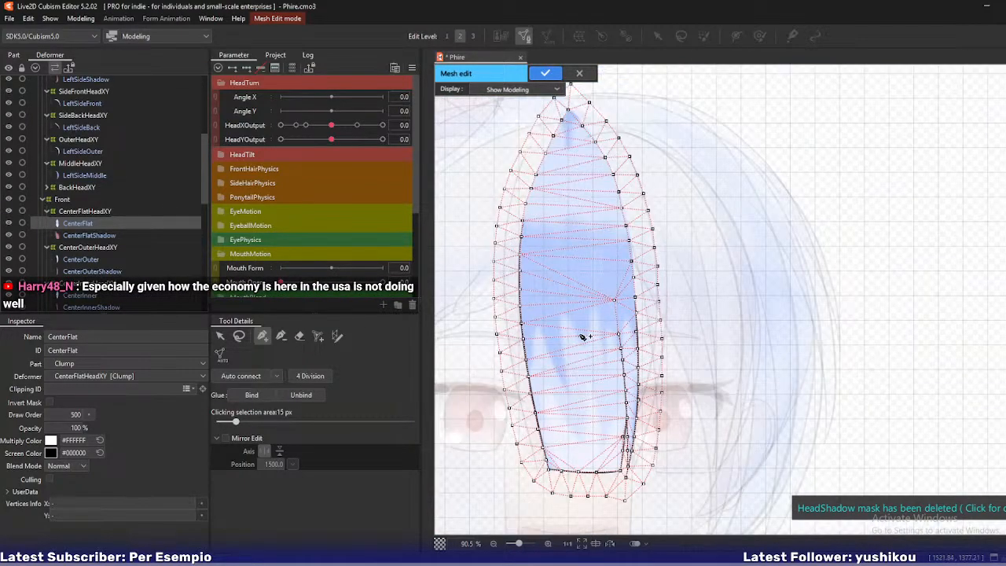
scroll(612, 301, up, 6)
drag(653, 283, 661, 308)
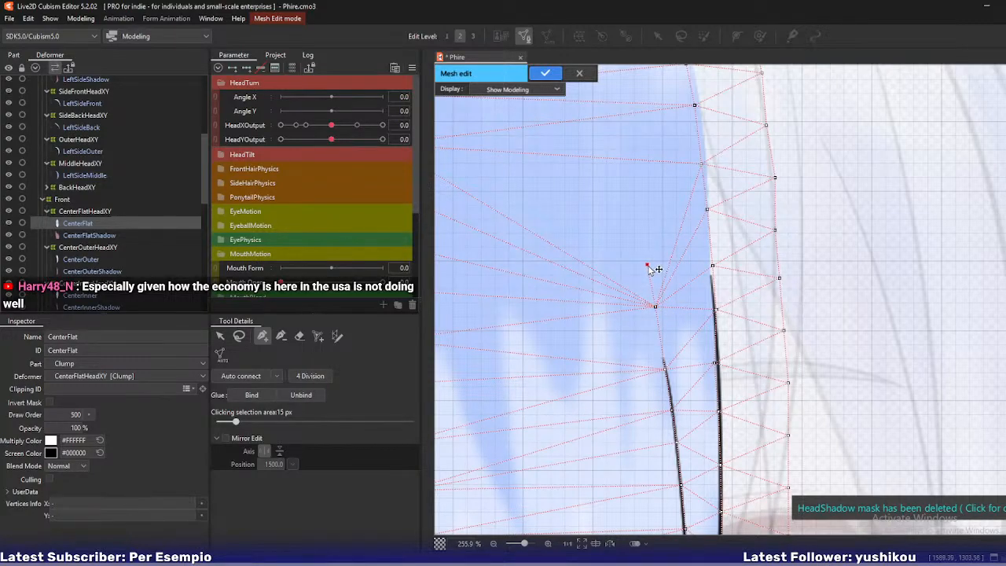
click(649, 266)
key(ctrl+e)
Set HeadXOutput and HeadYOutput to 1.0, then select CenterFlatHeadXY and check the strand's motion across HeadYOutput.
scroll(612, 279, down, 2)
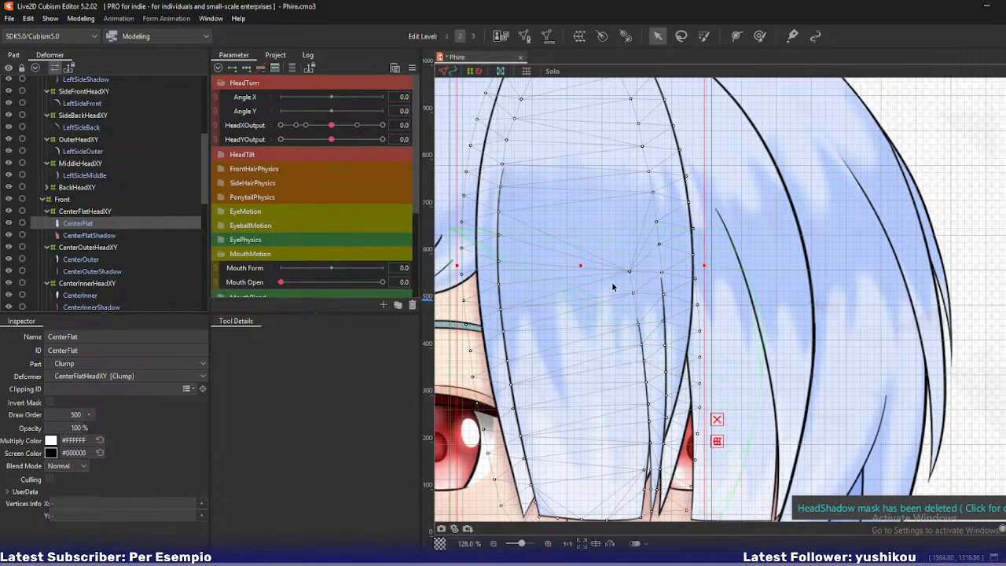
scroll(606, 294, down, 5)
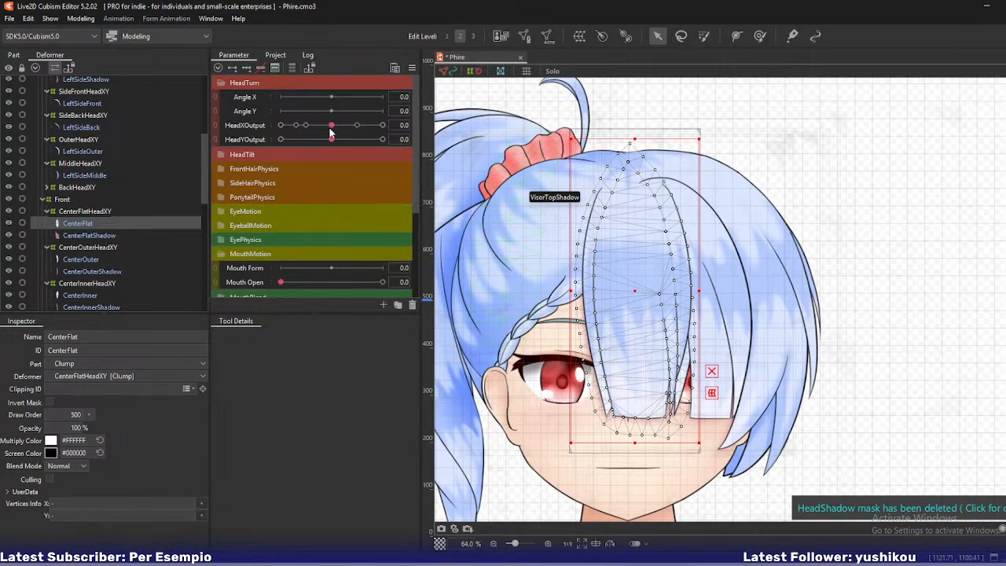
drag(330, 132, 393, 148)
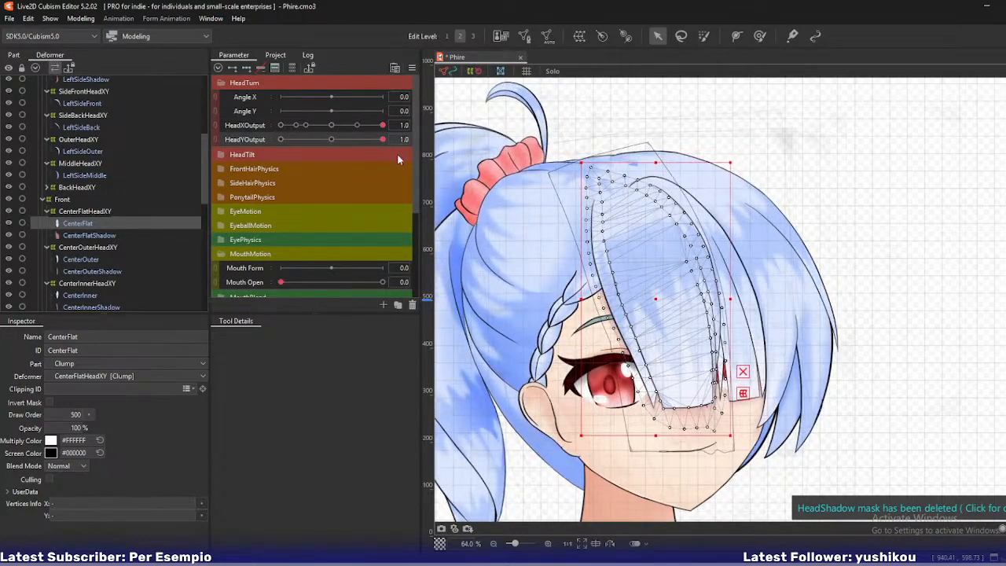
click(107, 212)
scroll(727, 301, up, 2)
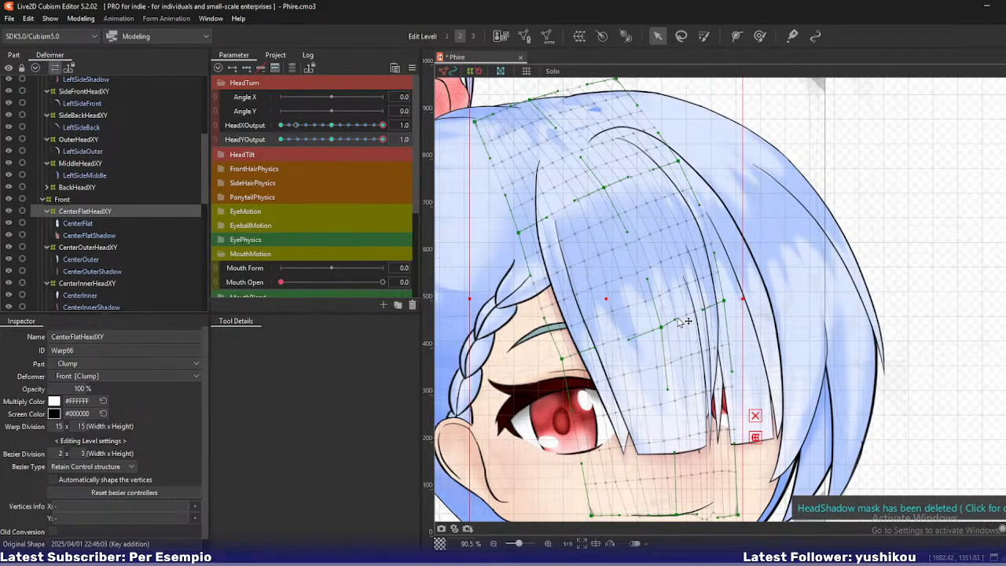
mouse_move(383, 140)
mouse_down()
mouse_move(362, 139)
mouse_move(393, 152)
mouse_up()
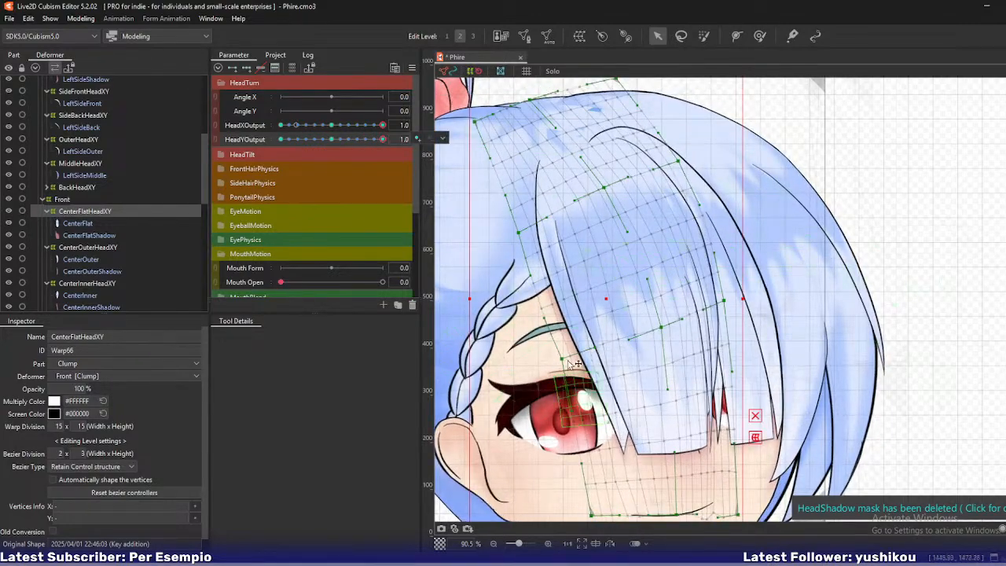
Undo a trial move of CenterFlatHeadXY's lower-right corner, nudge its lower-centre point slightly left, and check the strand across HeadYOutput.
drag(580, 388, 586, 312)
drag(743, 437, 750, 434)
key(ctrl+z)
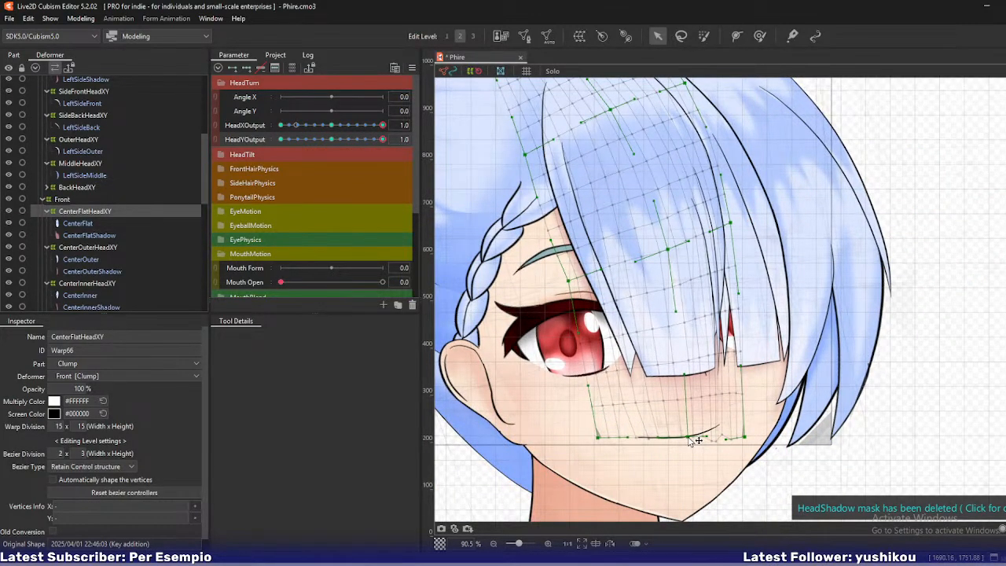
drag(669, 250, 667, 249)
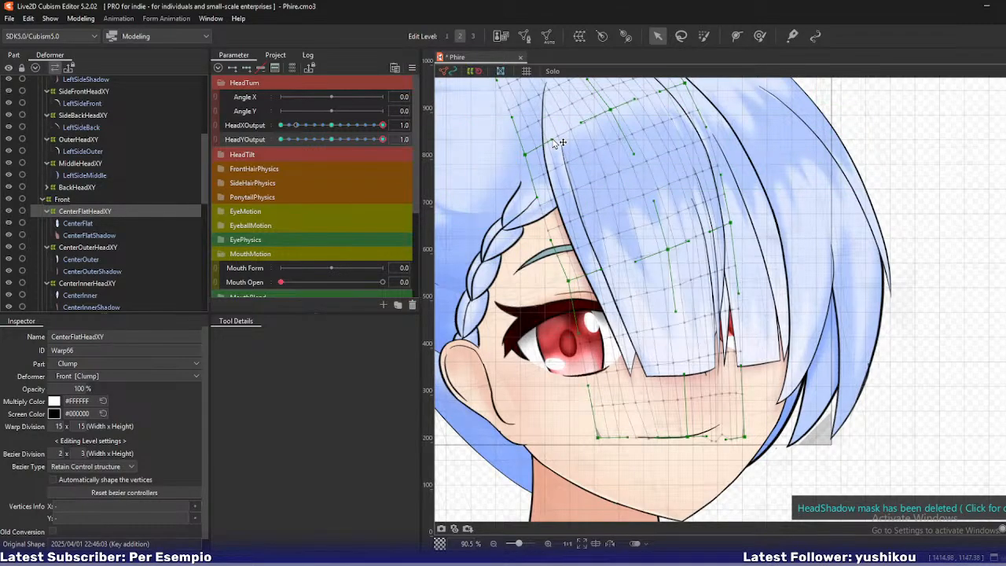
drag(609, 152, 620, 224)
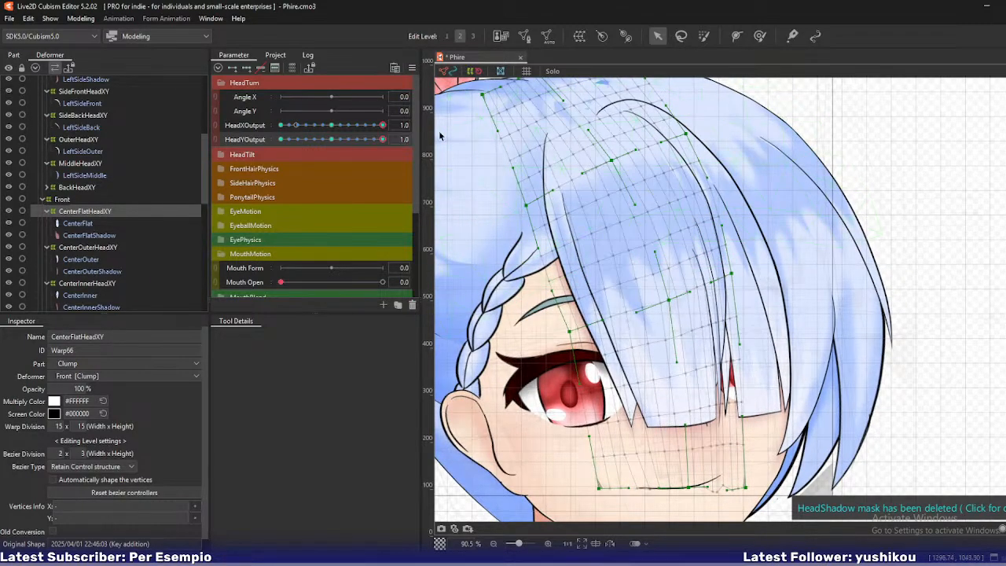
drag(379, 144, 425, 158)
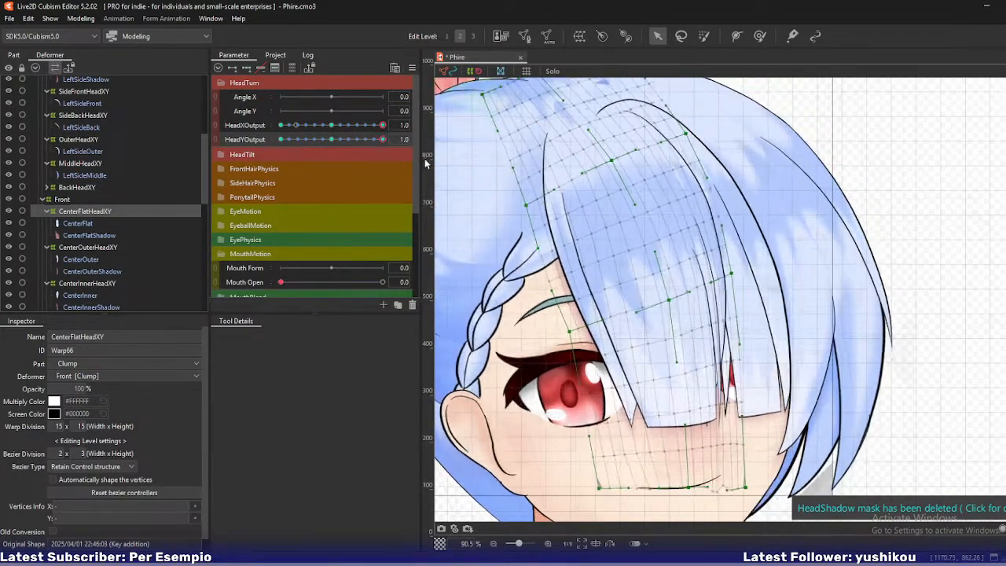
Shorten the right-hand handle of CenterFlatHeadXY's lower-centre point and select the CenterOuterHeadXY deformer.
scroll(711, 279, up, 2)
drag(667, 305, 654, 312)
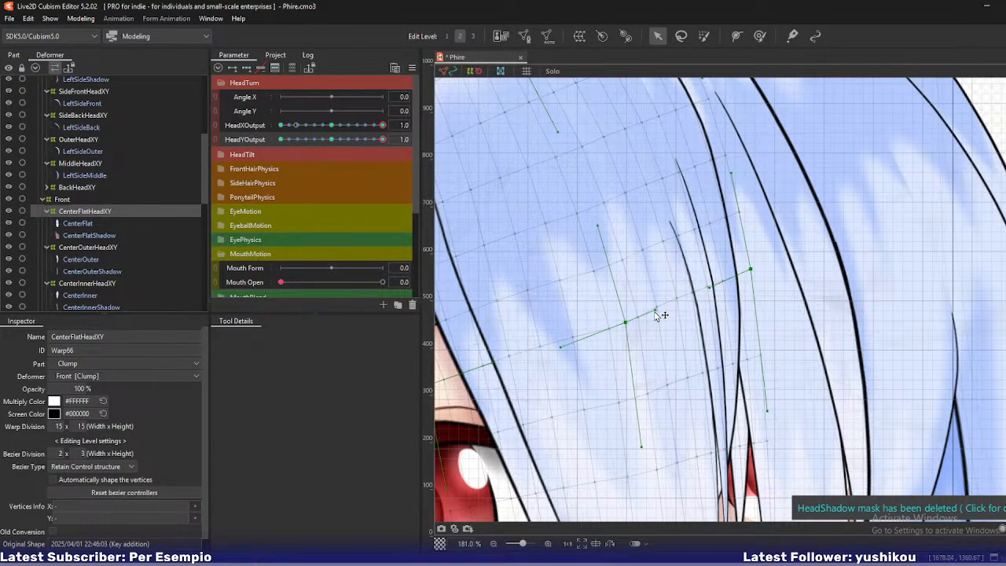
scroll(654, 312, down, 1)
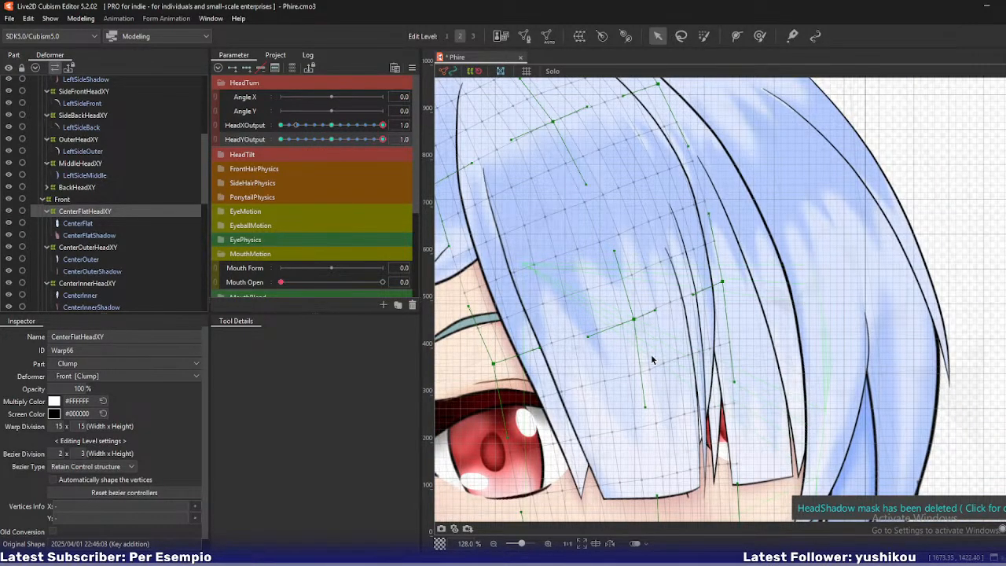
scroll(651, 335, down, 2)
scroll(651, 314, up, 1)
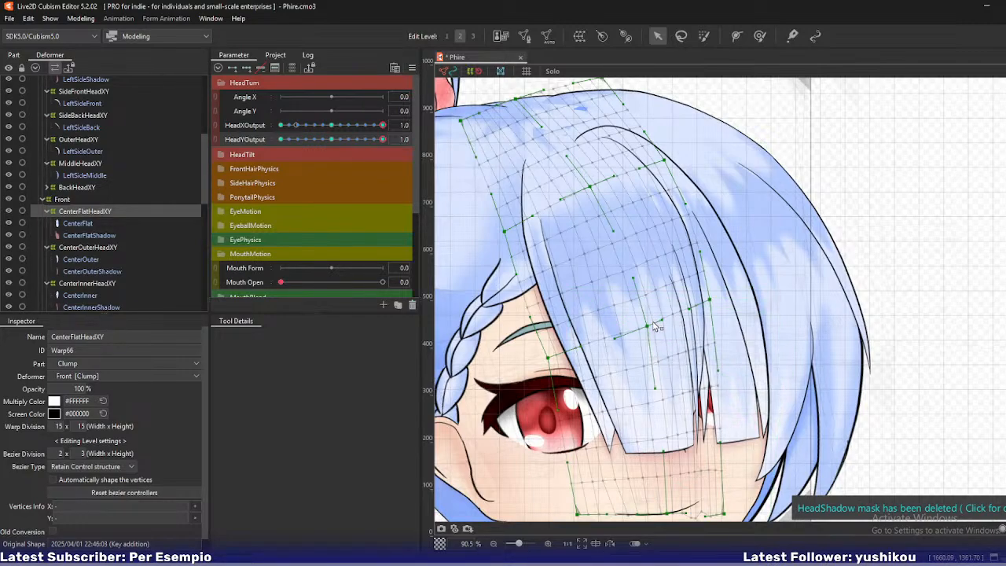
drag(607, 238, 636, 286)
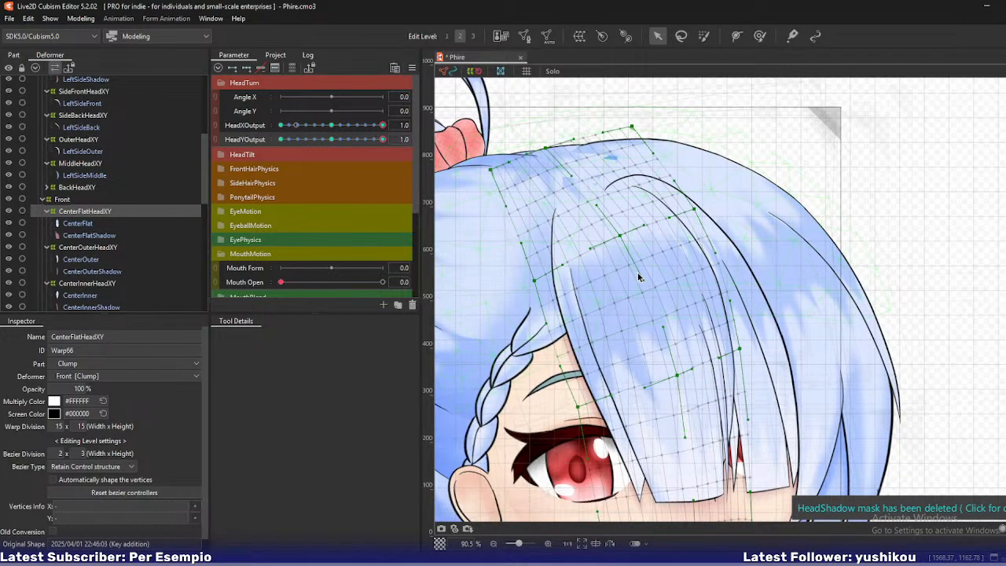
click(122, 251)
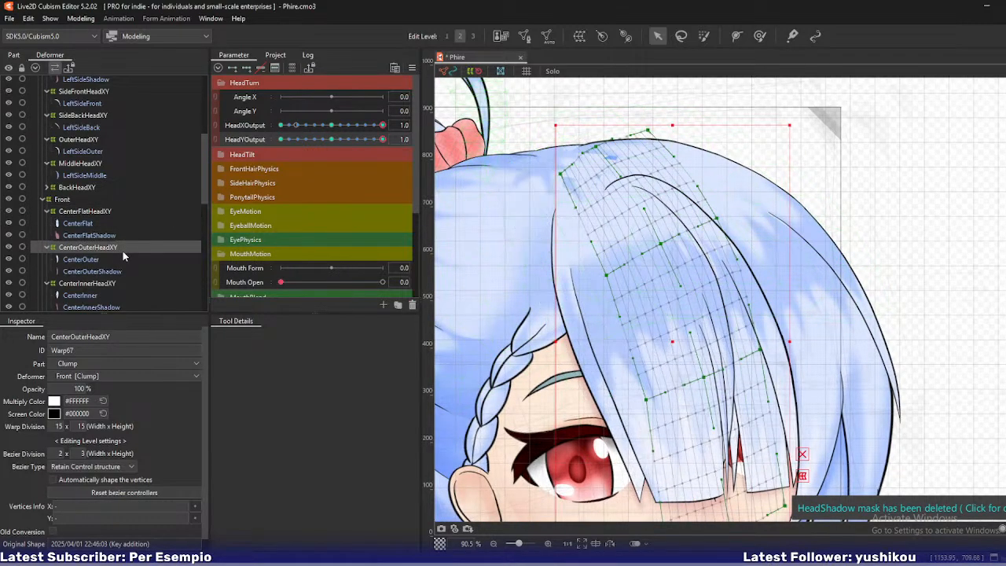
Nudge CenterInnerHeadXY's upper-row centre point and move that row's left point slightly right, then check the strand across HeadYOutput.
click(101, 283)
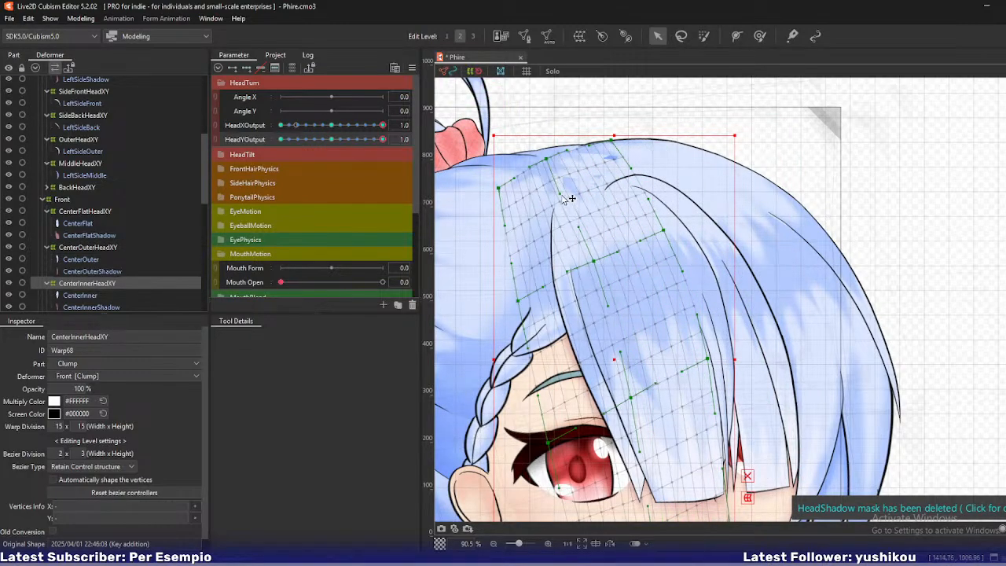
drag(594, 262, 594, 263)
drag(520, 302, 527, 303)
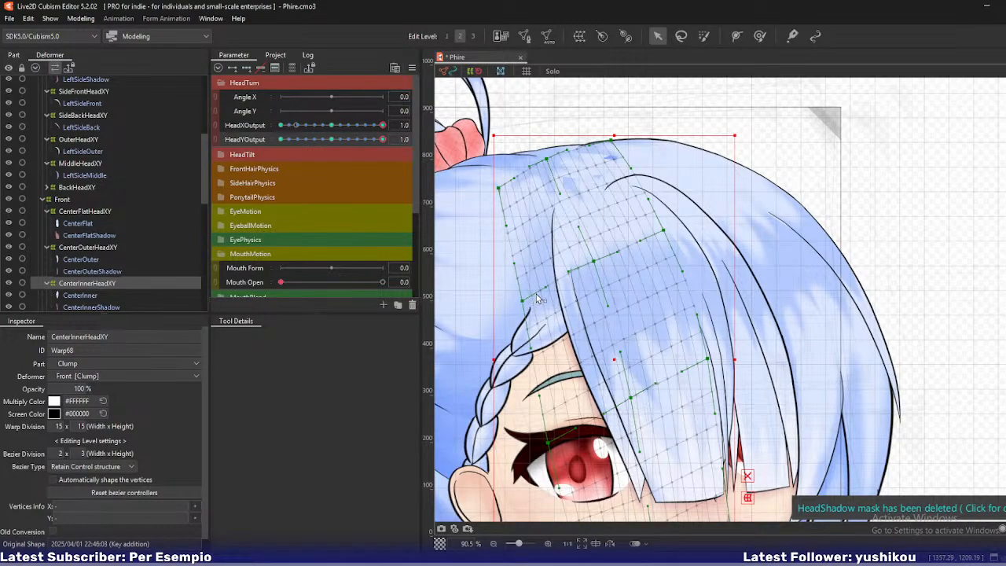
click(382, 141)
drag(380, 141, 395, 167)
Widen RightPullUp's TopHeadXY by moving its right-middle point and lower-right corner outward, and raise its upper-right corner slightly.
scroll(175, 209, down, 6)
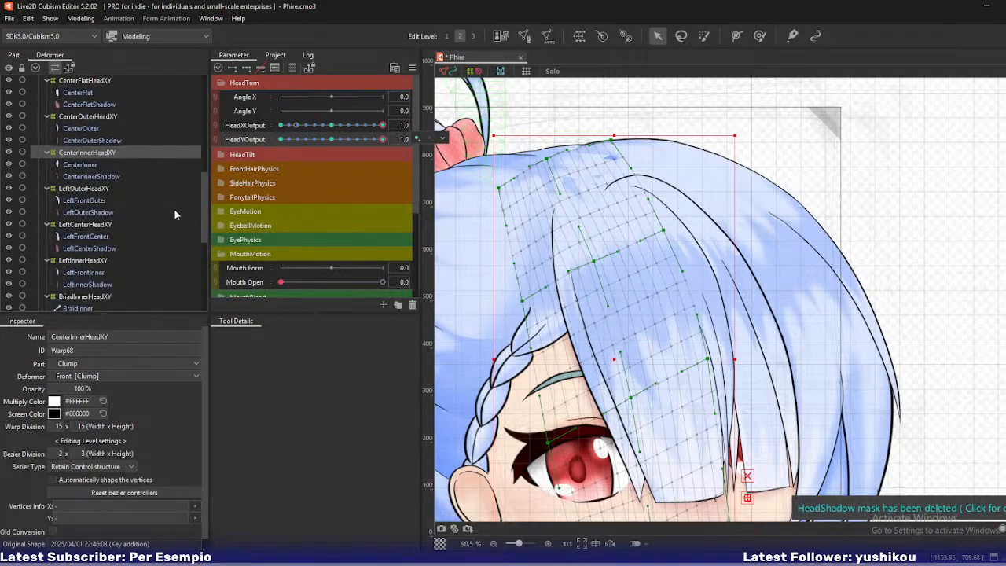
scroll(173, 213, down, 3)
click(187, 218)
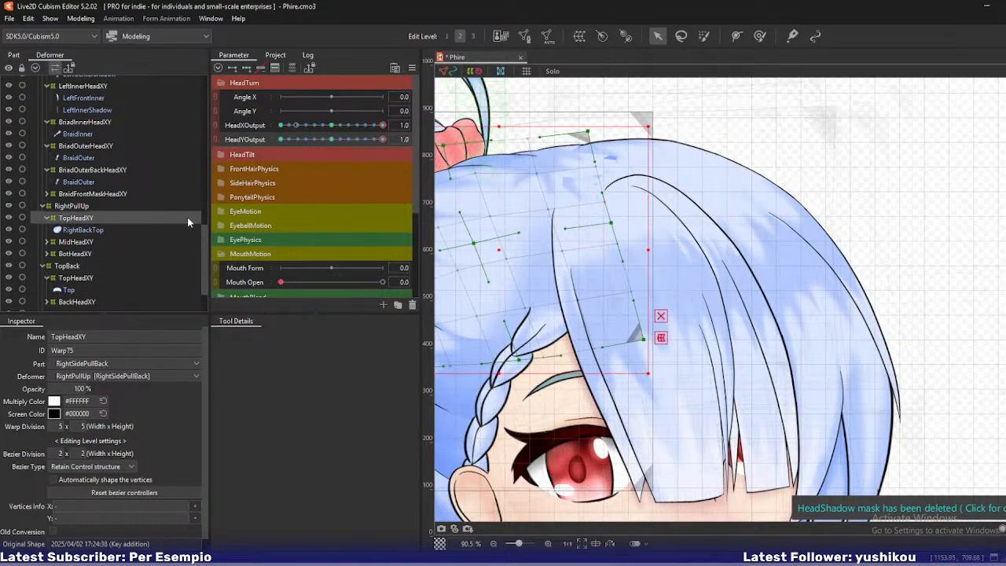
drag(611, 224, 638, 213)
drag(643, 339, 682, 335)
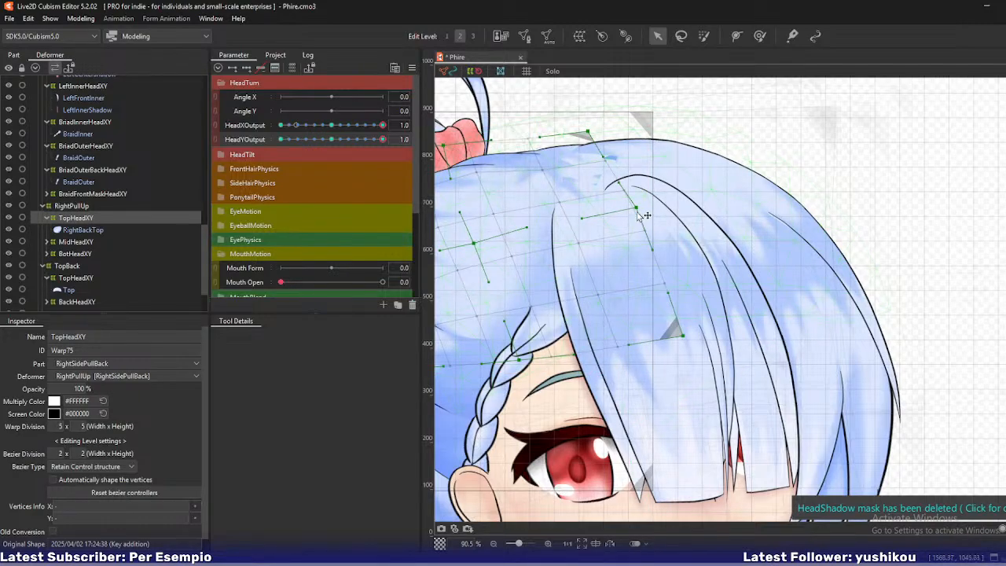
drag(636, 209, 655, 244)
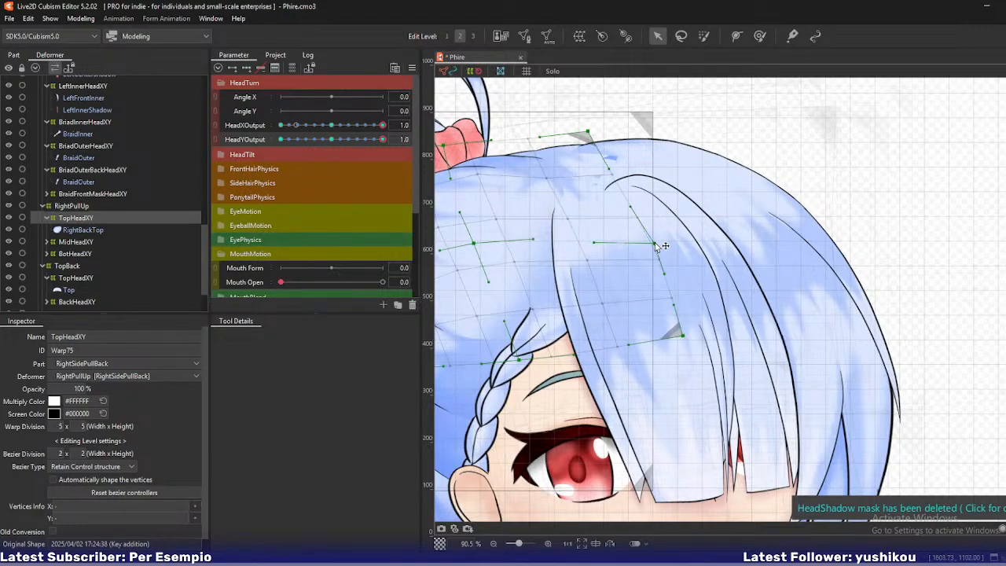
drag(591, 133, 590, 129)
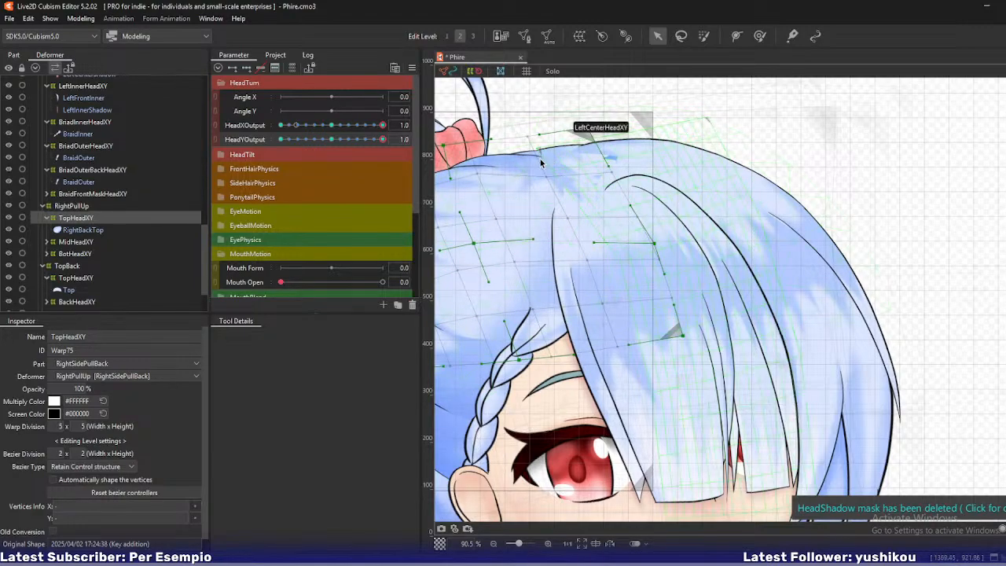
Fine-tune TopHeadXY's grid vertices around the scrunchie, using edit level 1 to lower an upper-edge vertex slightly.
click(479, 176)
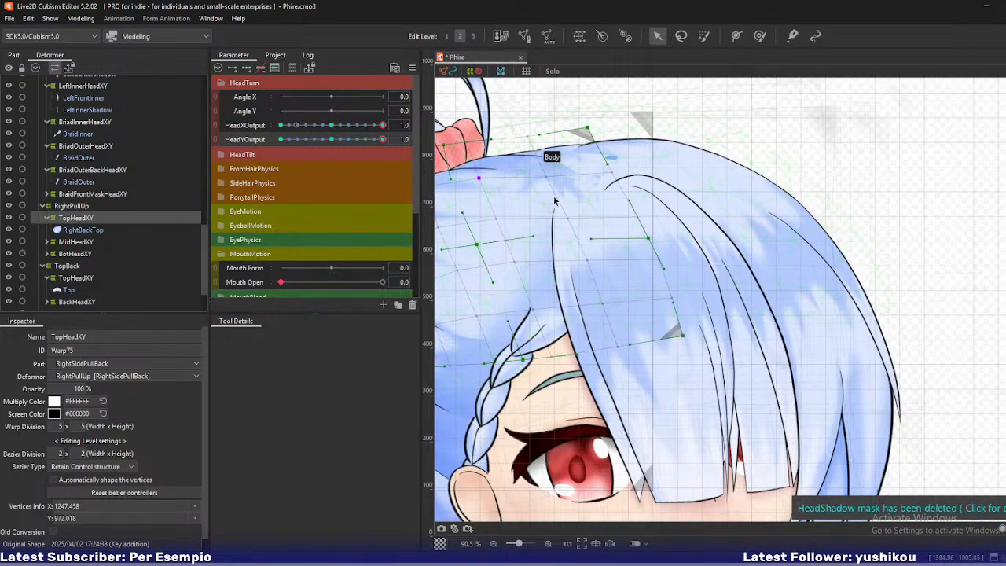
drag(565, 191, 613, 180)
drag(574, 153, 632, 162)
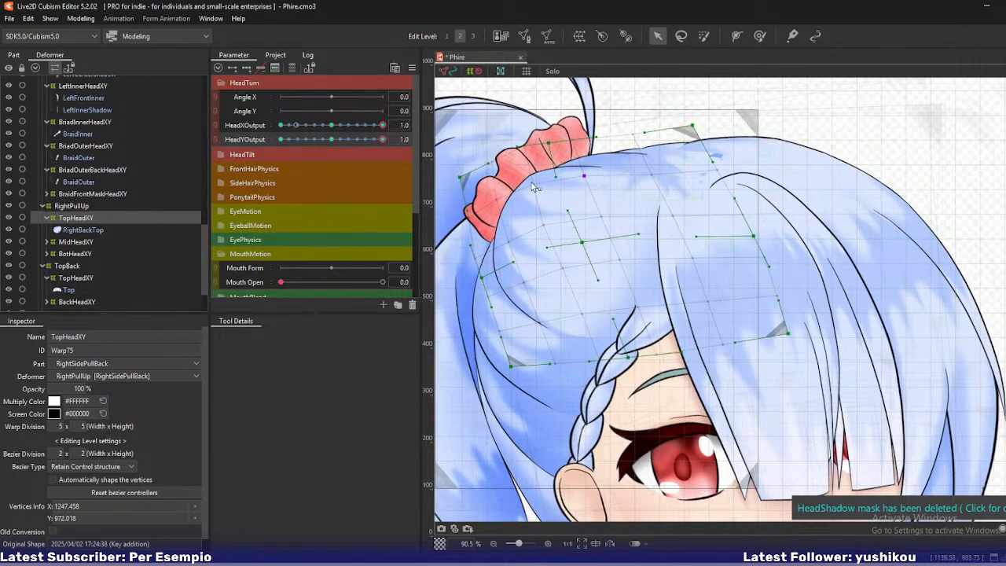
drag(534, 185, 535, 189)
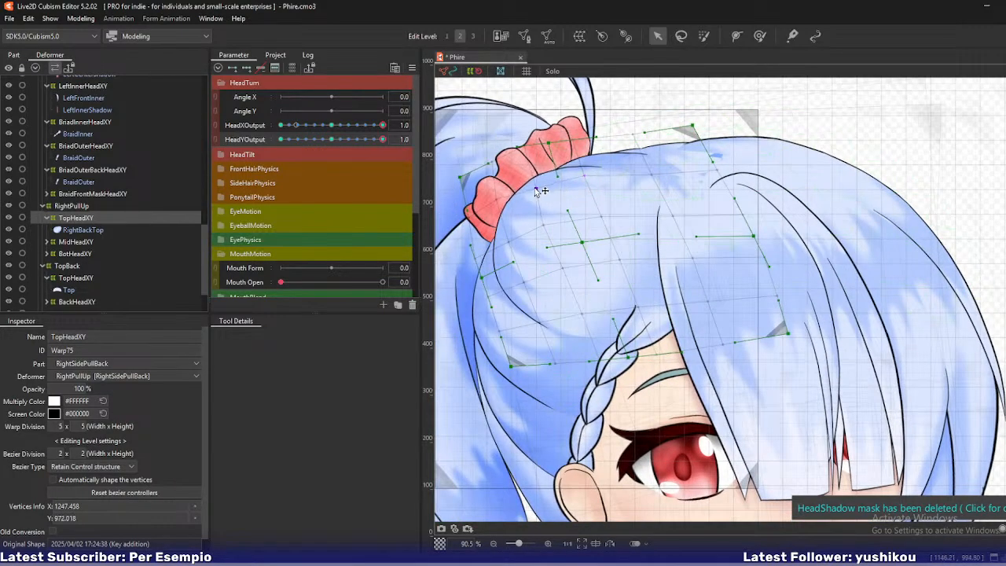
click(496, 202)
click(545, 226)
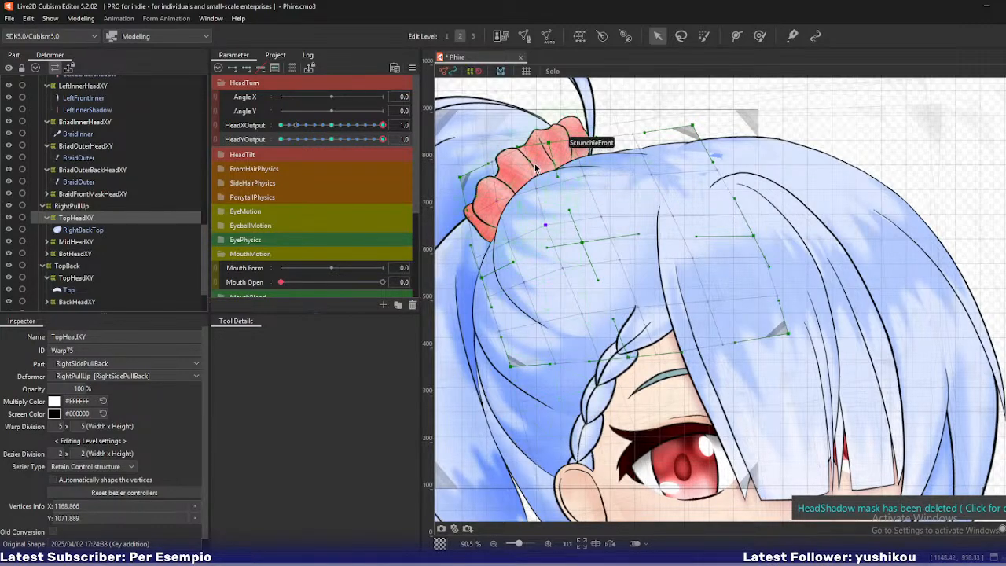
key(1)
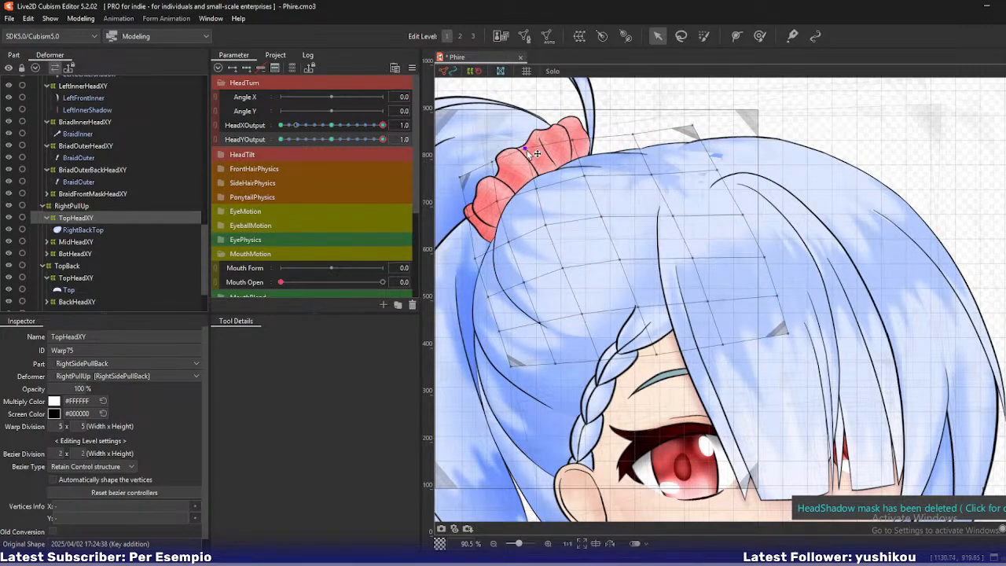
click(527, 153)
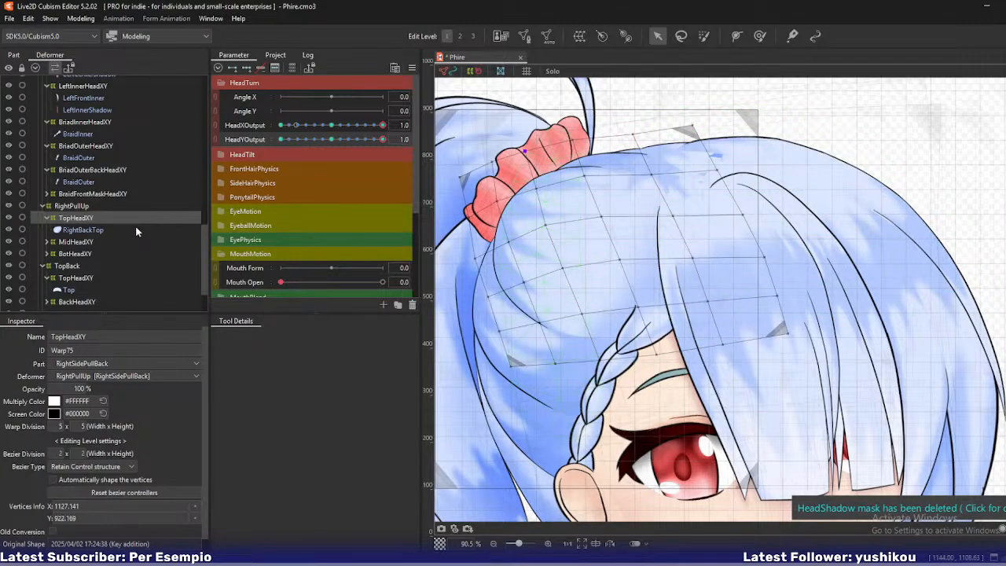
Isolate CenterOuter and CenterOuterShadow in solo view and select CenterOuterHeadXY for editing at level 2.
scroll(146, 240, up, 2)
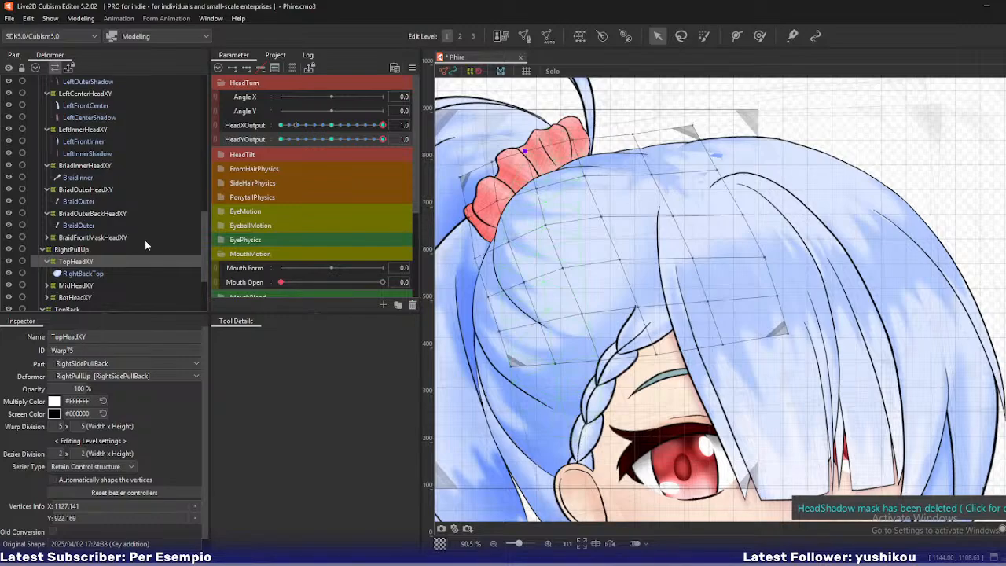
scroll(144, 246, up, 2)
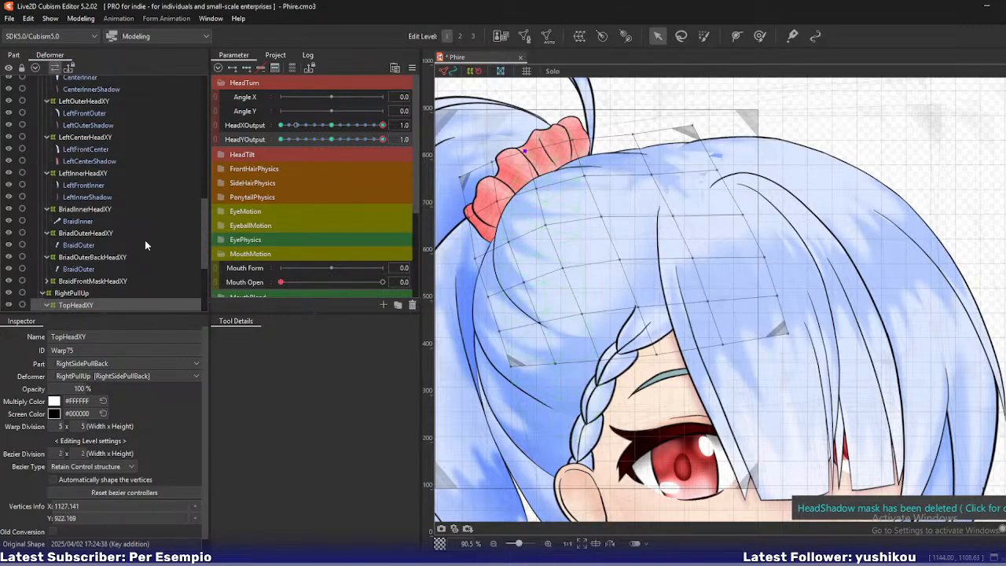
scroll(140, 245, down, 4)
scroll(140, 245, up, 10)
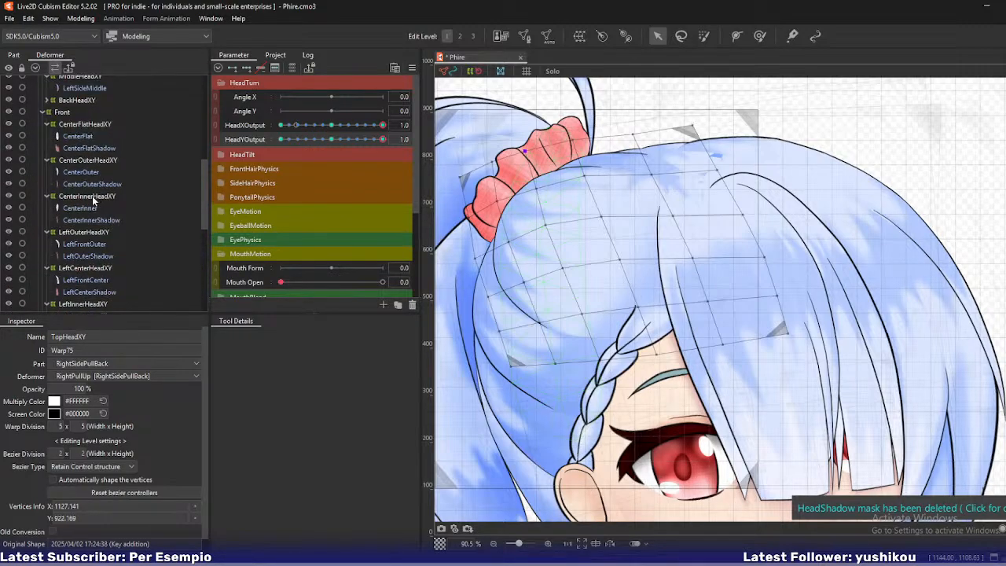
click(92, 196)
click(84, 163)
key(2)
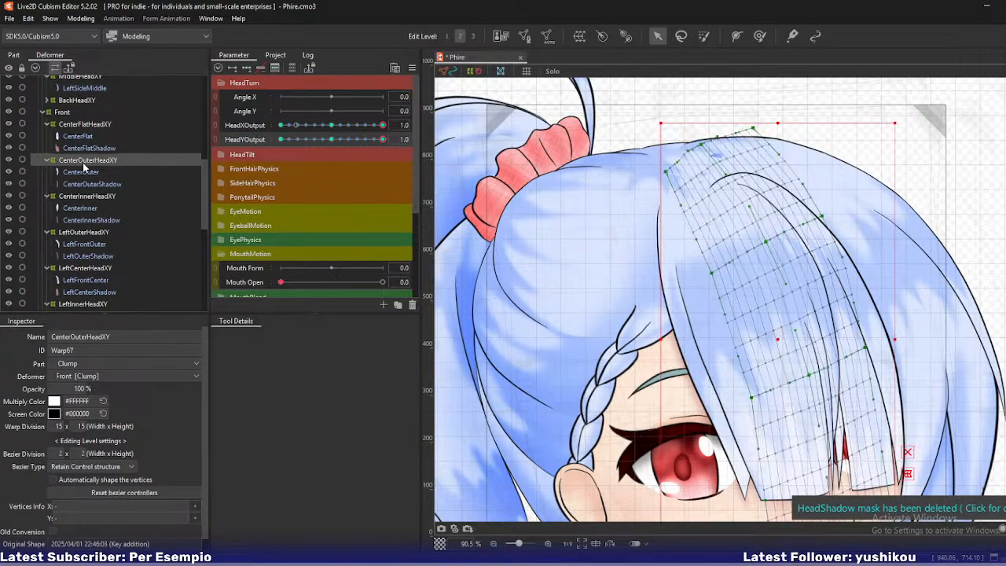
drag(696, 212, 596, 196)
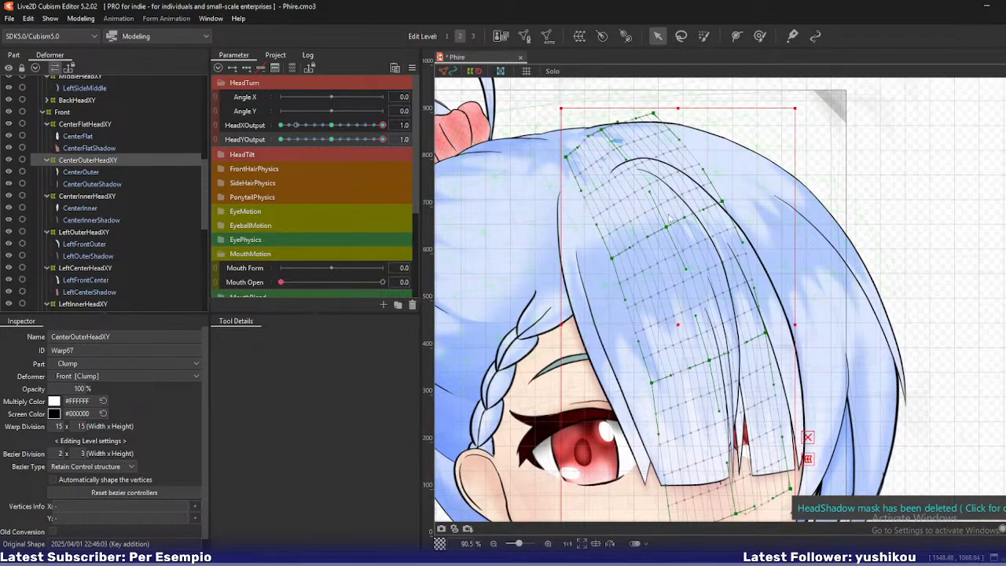
shift+click(96, 182)
key(s)
click(100, 162)
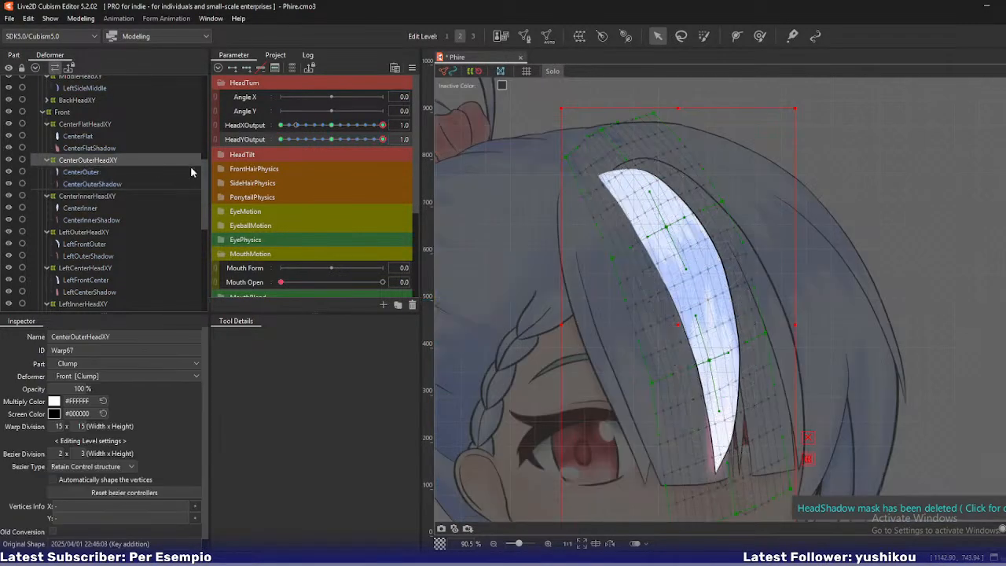
Nudge CenterOuterHeadXY's upper-row right and centre points and lower-row centre point slightly left, and leave solo view.
drag(724, 203, 720, 202)
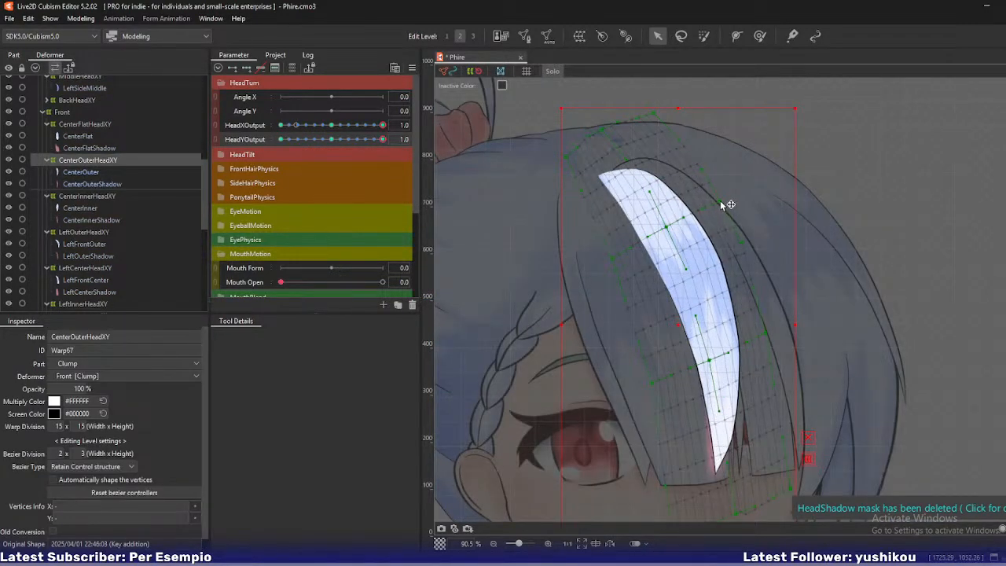
drag(667, 227, 662, 227)
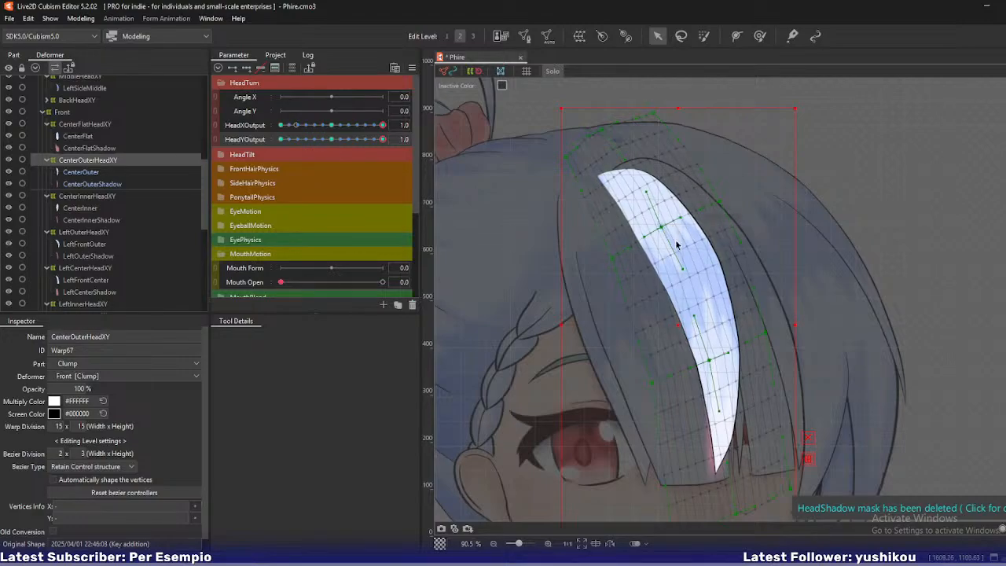
drag(710, 361, 709, 361)
key(s)
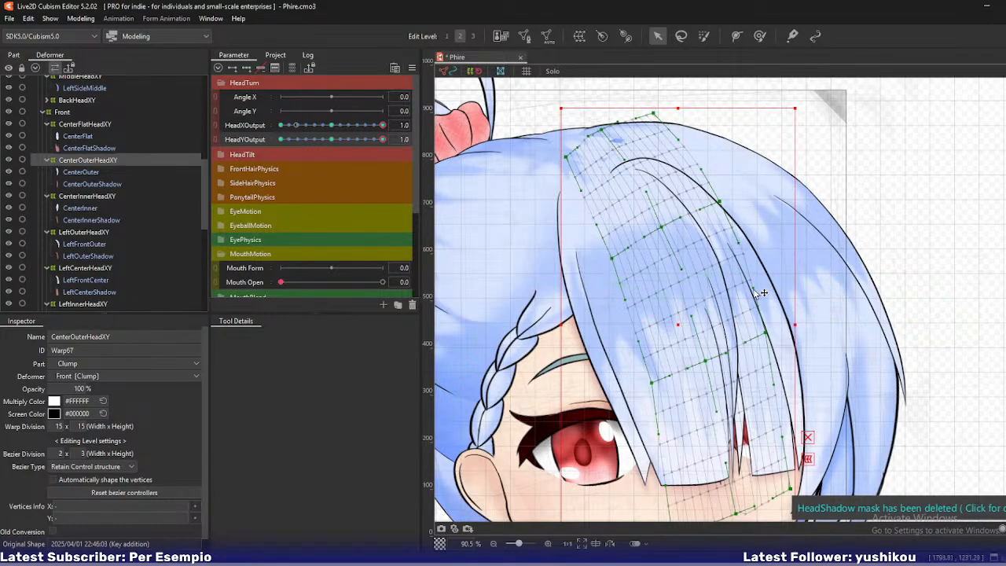
Check the CenterOuter strand across HeadYOutput and undo a trial shift of CenterOuterHeadXY's bottom centre point.
scroll(747, 338, up, 3)
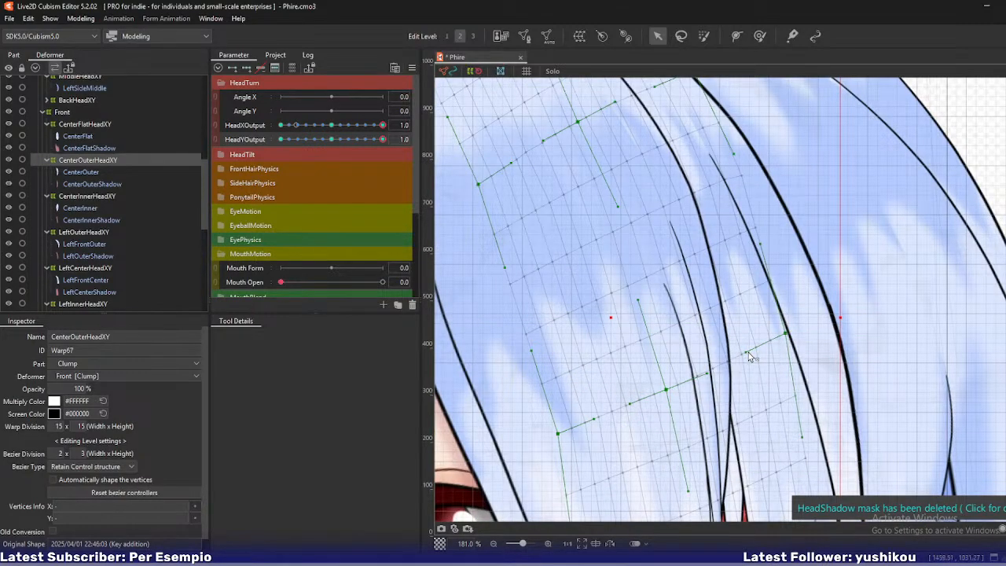
scroll(751, 355, down, 3)
drag(744, 268, 736, 303)
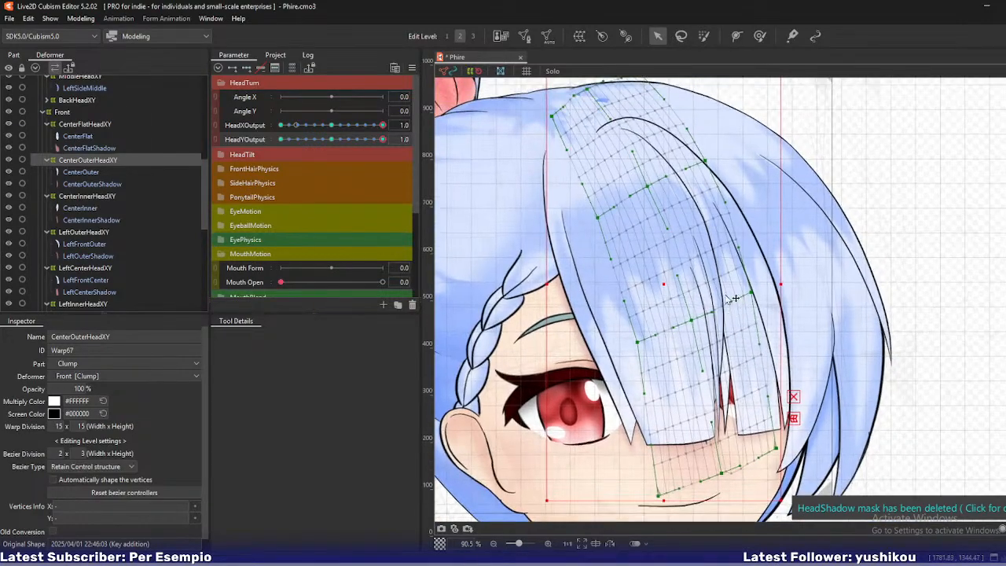
mouse_move(382, 140)
mouse_down()
mouse_move(363, 144)
mouse_move(384, 149)
mouse_up()
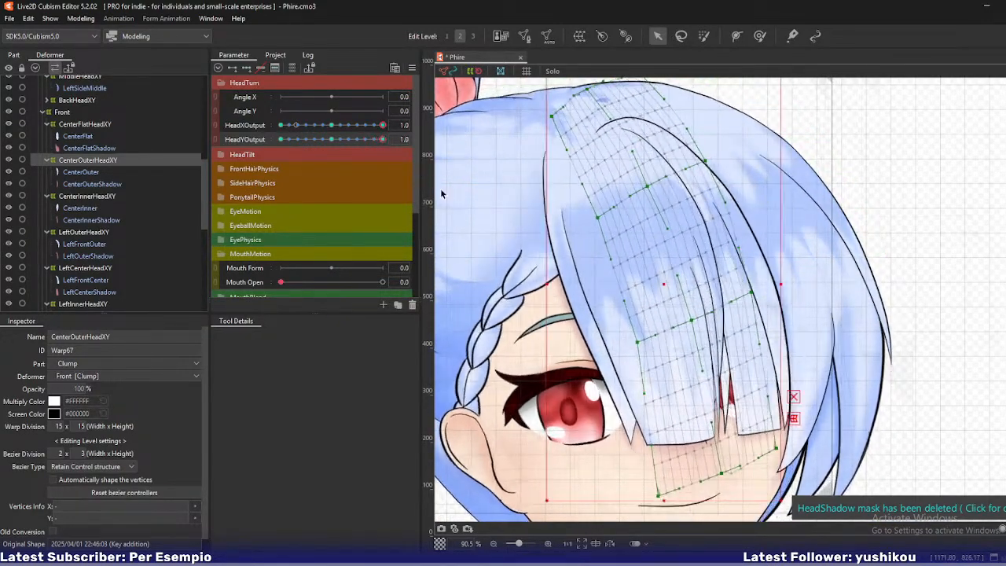
drag(724, 477, 730, 477)
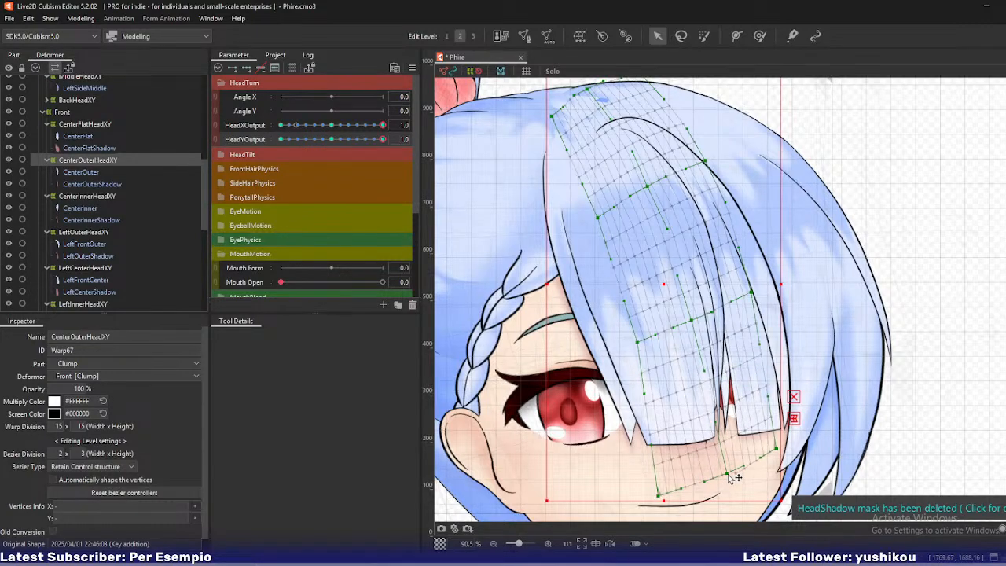
key(ctrl+z)
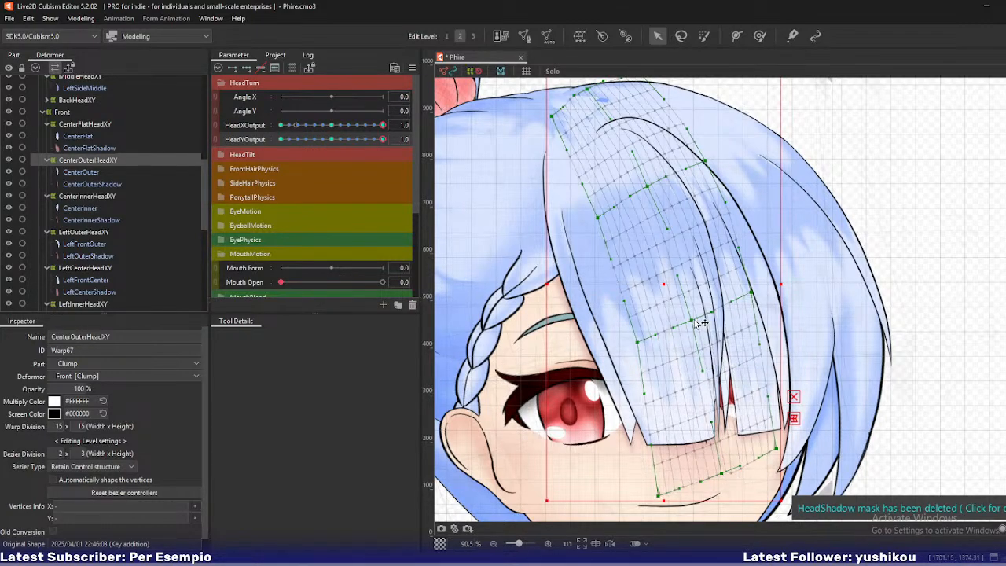
Shift CenterOuterHeadXY's bottom-edge points right, moving the lower-left corner most, and check the strand across HeadYOutput.
drag(659, 495, 727, 476)
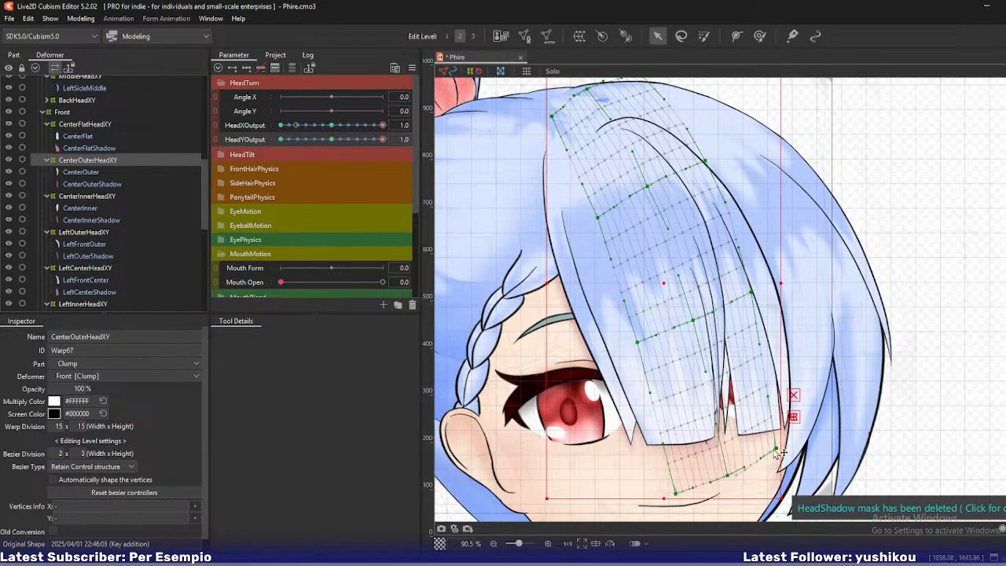
drag(776, 449, 778, 449)
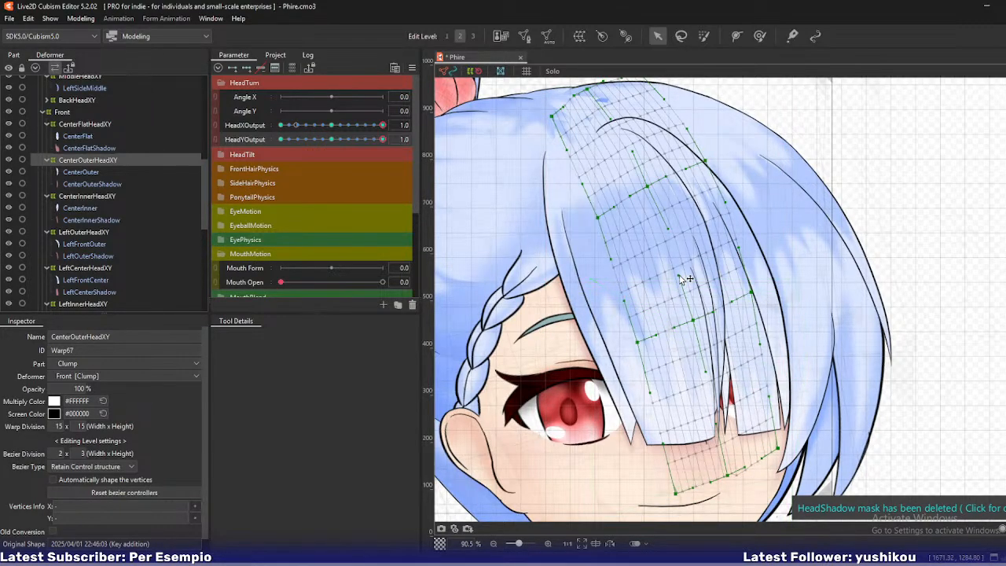
drag(689, 267, 688, 292)
drag(647, 213, 653, 227)
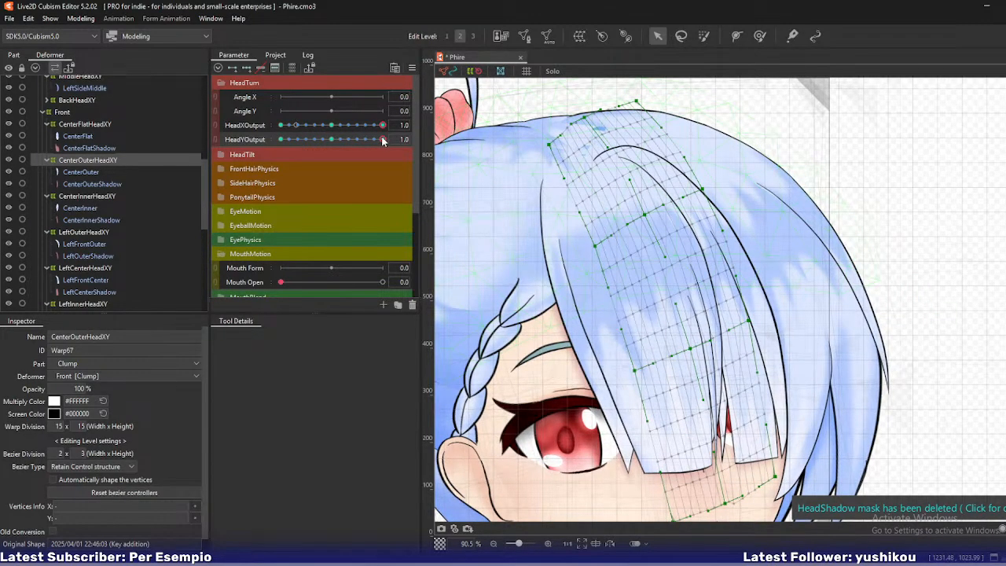
mouse_move(382, 139)
mouse_down()
mouse_move(366, 142)
mouse_move(384, 152)
mouse_up()
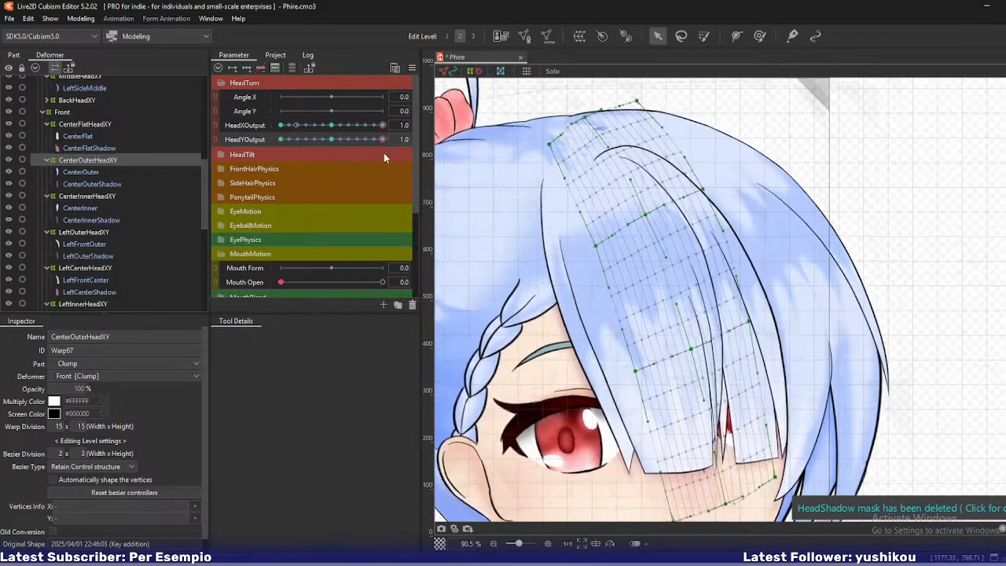
Reshape CenterOuterHeadXY's top by moving its upper-left points outward and down, lowering the centre points, and pulling the right-side points slightly inward.
drag(549, 145, 542, 150)
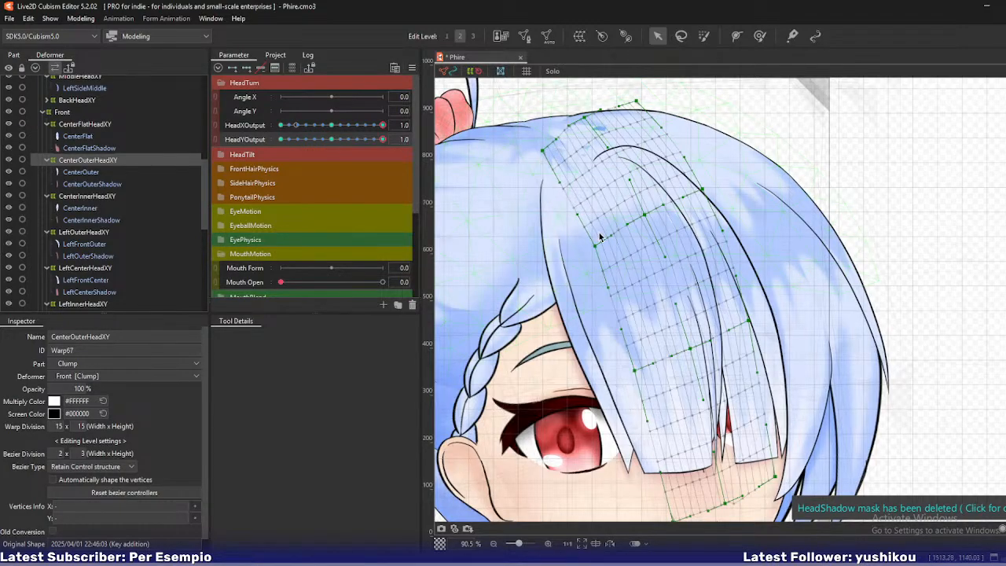
drag(595, 246, 596, 252)
drag(584, 118, 582, 122)
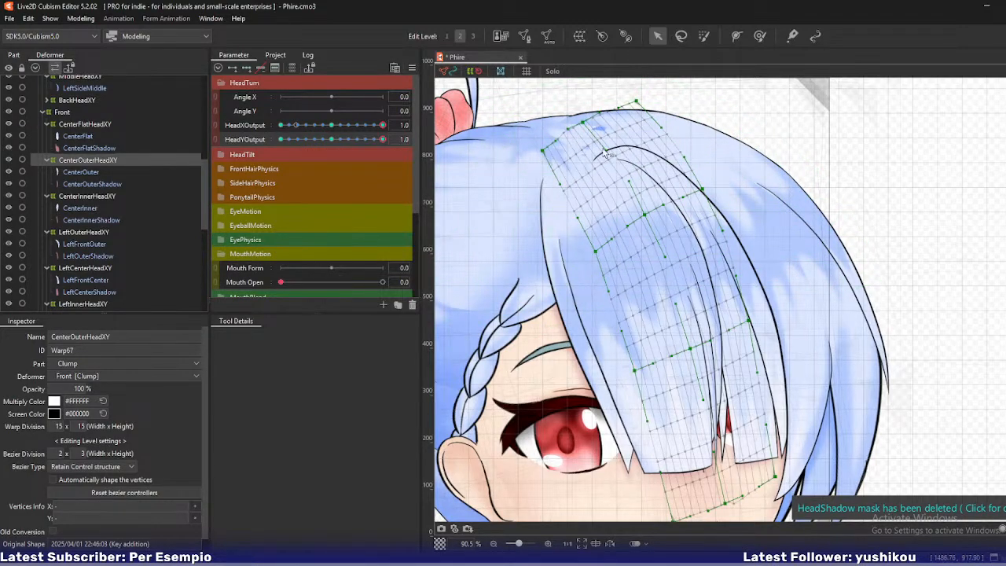
drag(645, 214, 646, 218)
drag(636, 101, 631, 102)
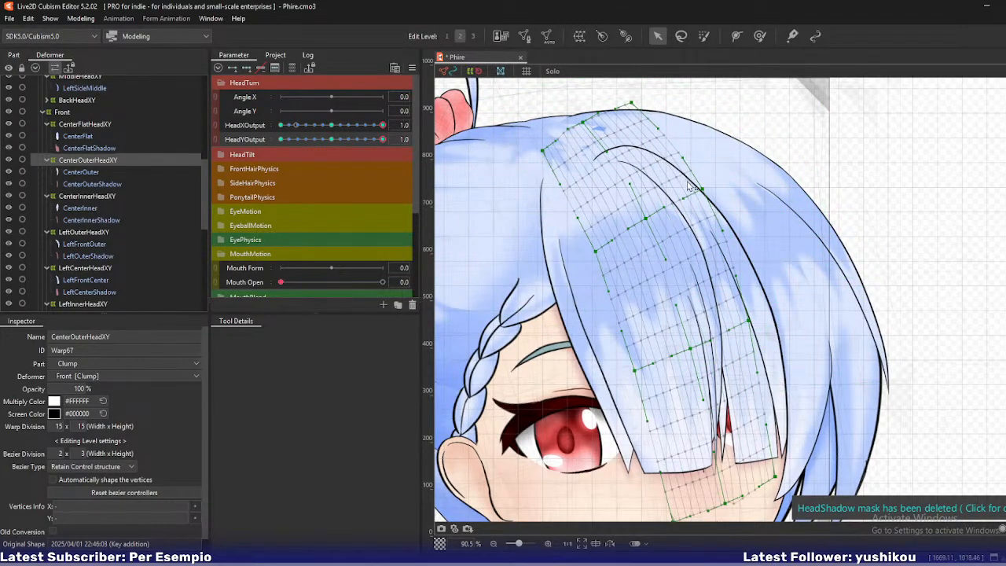
drag(702, 189, 699, 189)
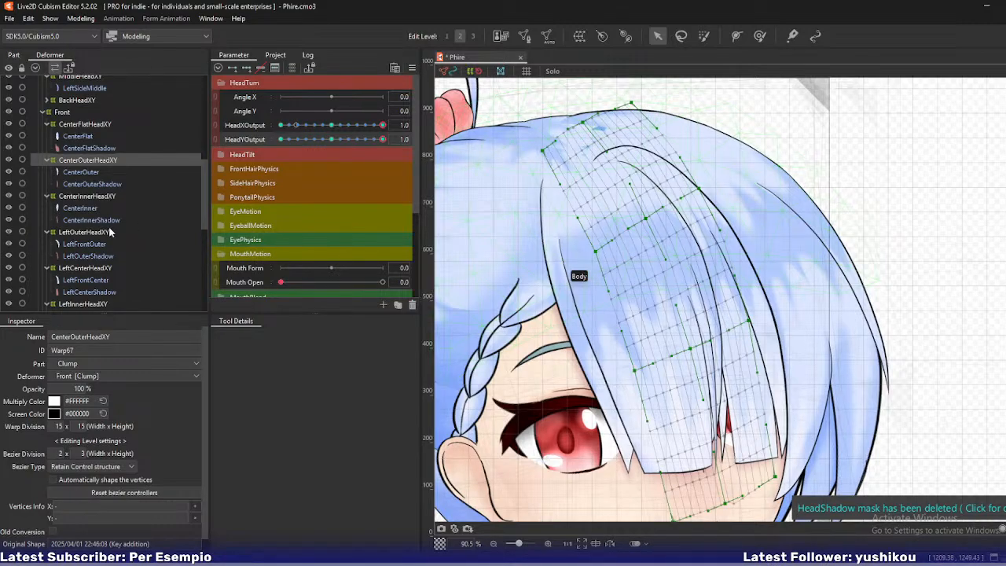
Show the LeftFrontInner strand and its shadow in solo view and select the LeftInnerHeadXY deformer.
scroll(110, 224, down, 2)
click(101, 146)
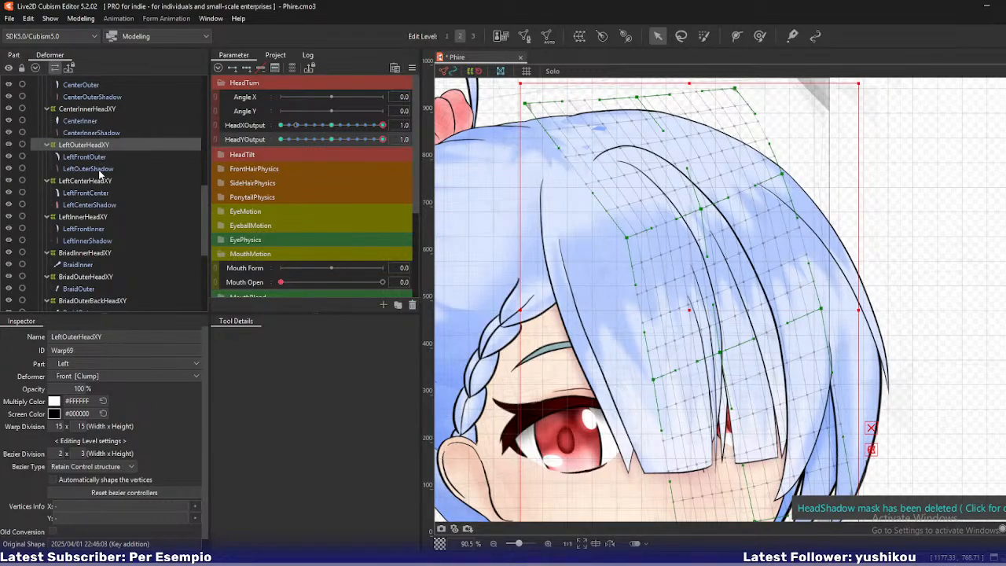
click(110, 218)
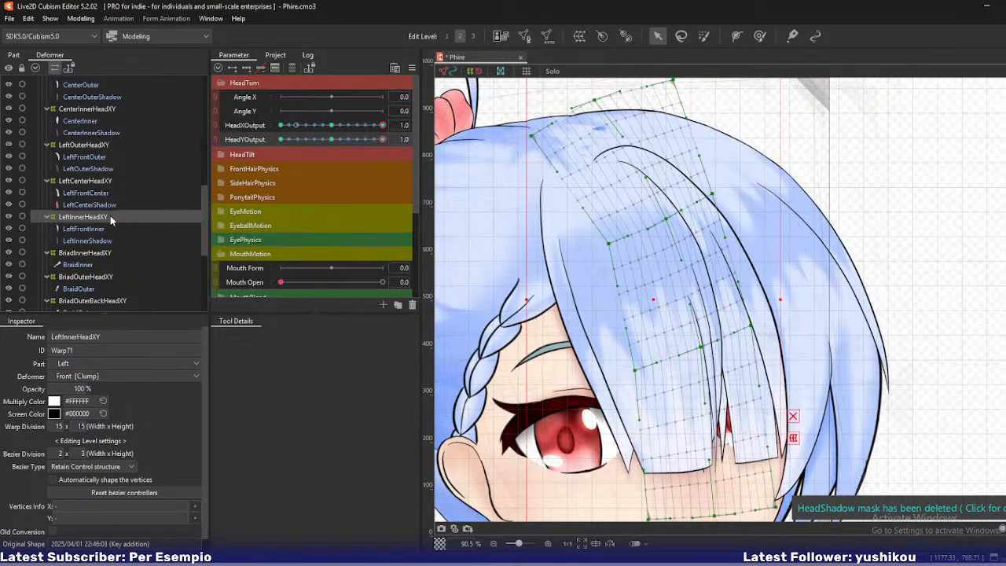
shift+click(103, 239)
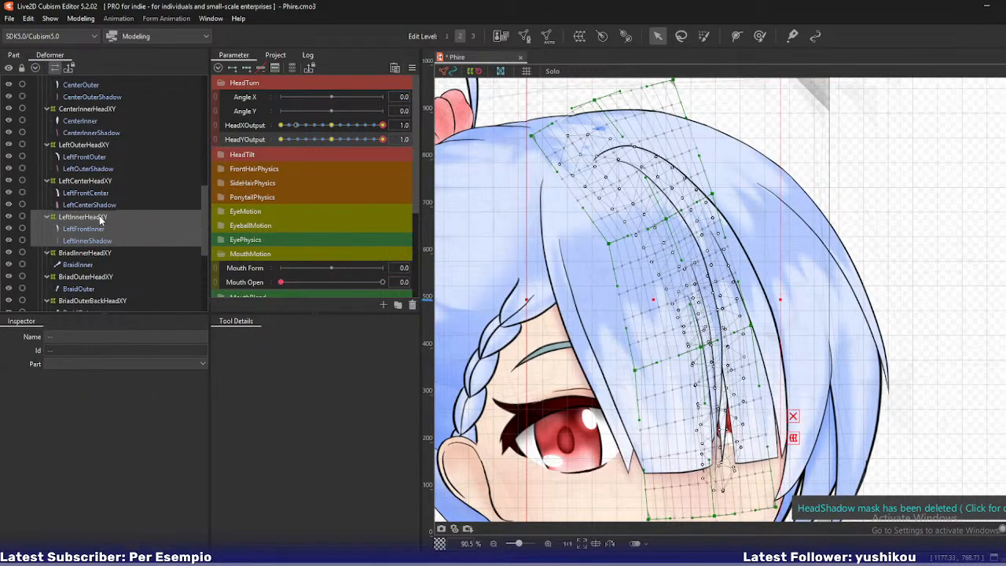
key(s)
click(100, 219)
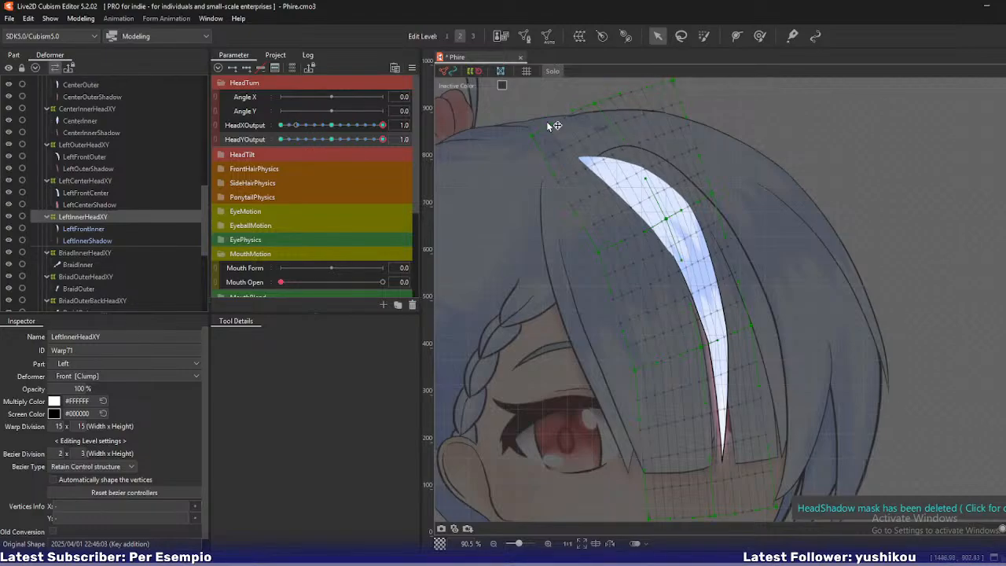
Reshape LeftInnerHeadXY by pulling its top corners slightly down, the top-right one inward, shifting both inner centre points left, and moving the bottom-right corner outward.
drag(534, 136, 536, 143)
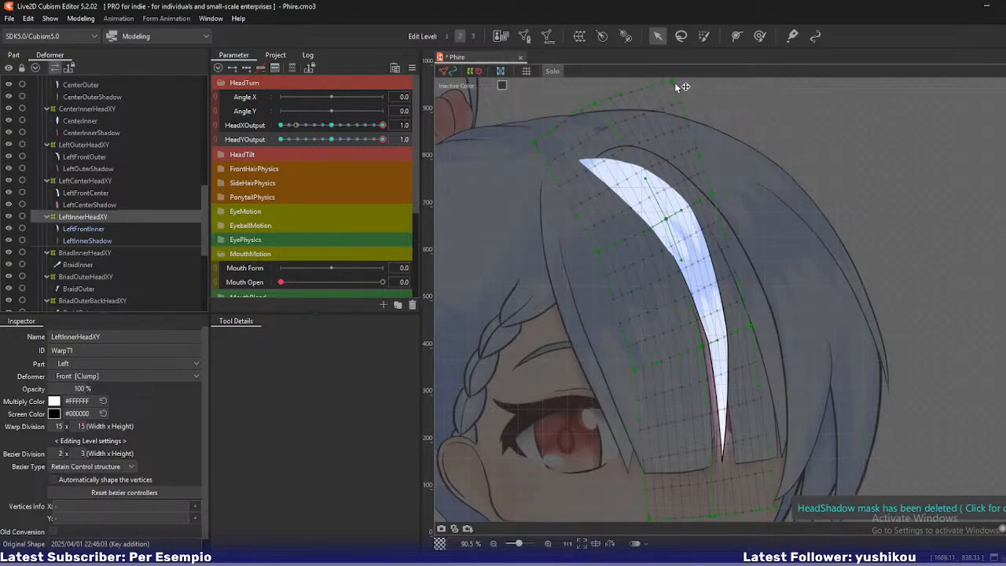
drag(674, 81, 653, 87)
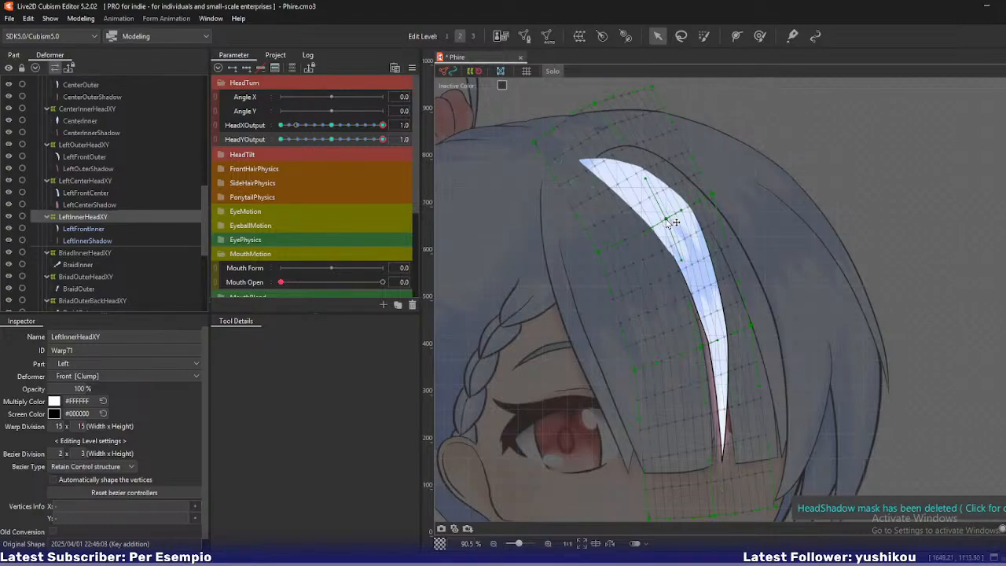
drag(666, 219, 658, 221)
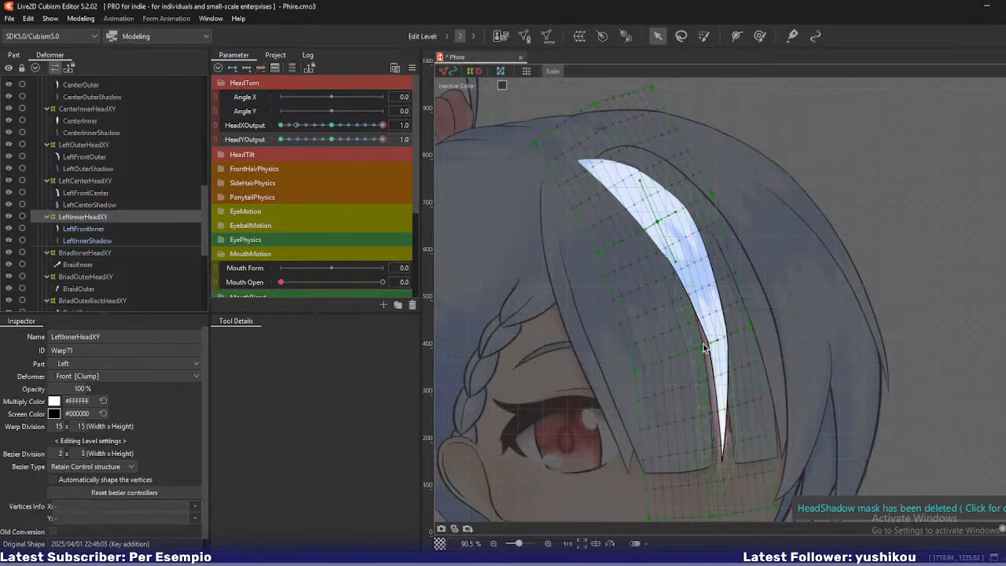
drag(709, 345, 697, 351)
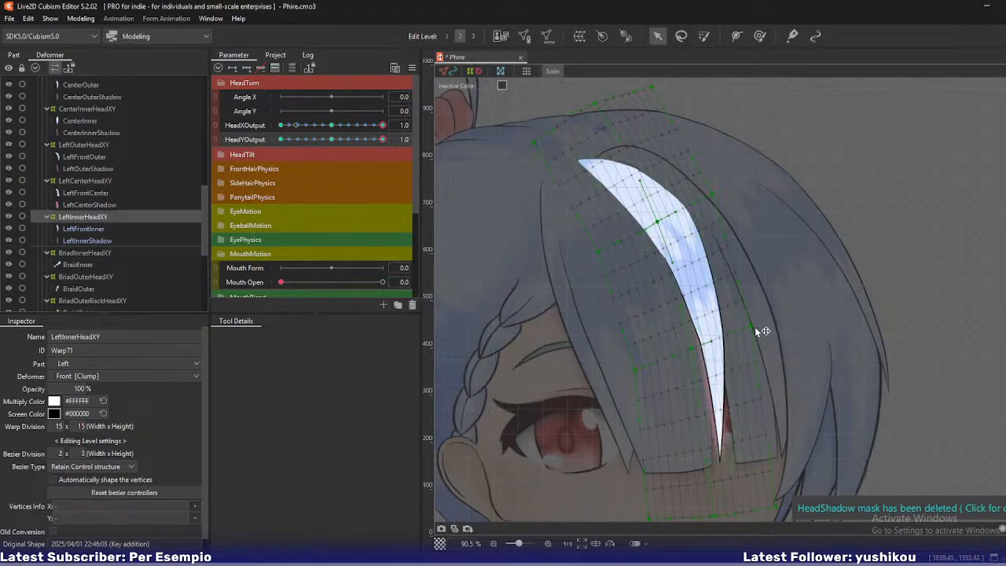
scroll(752, 427, down, 2)
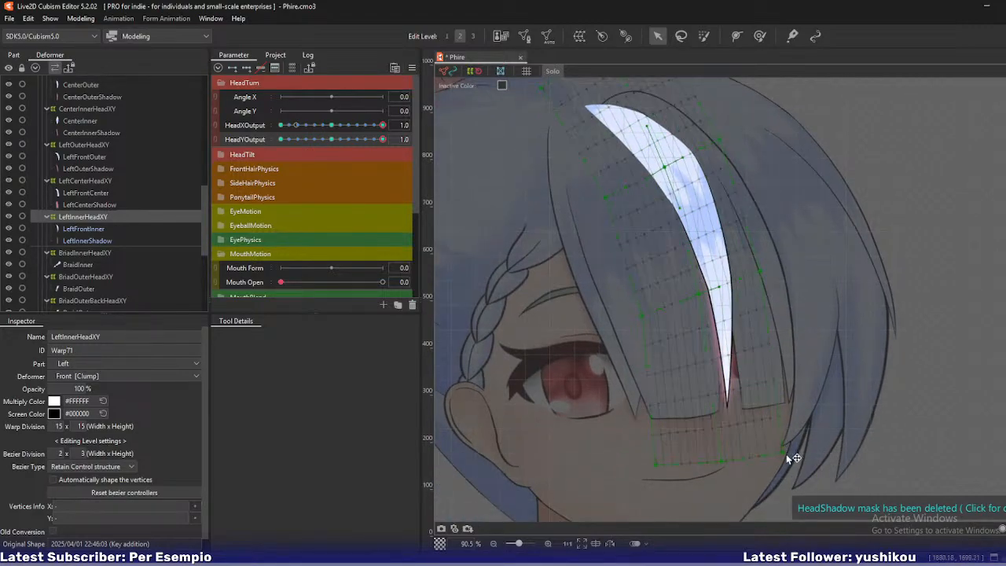
drag(787, 454, 810, 459)
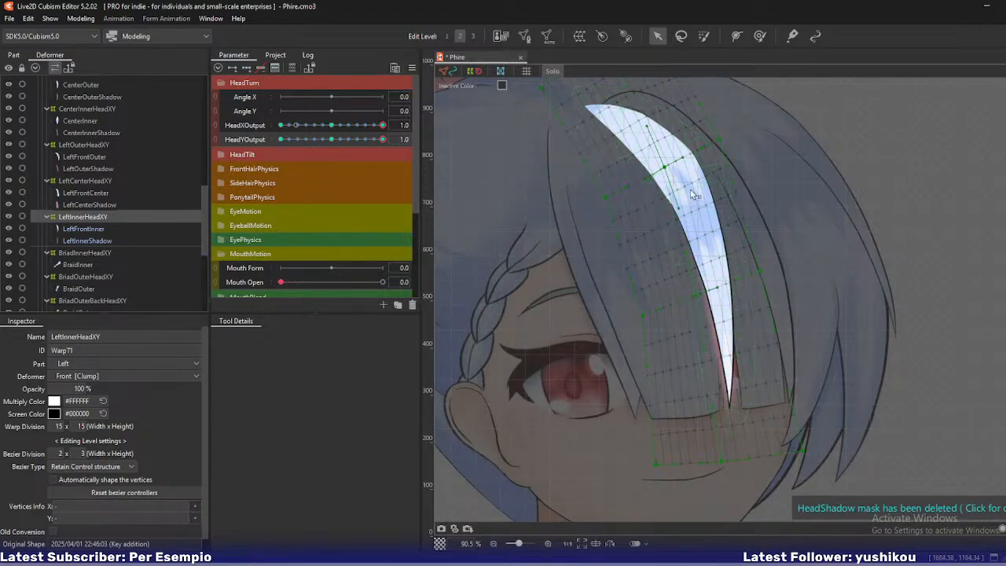
Nudge LeftInnerHeadXY's upper-row right and centre points slightly left, undoing a downward trial shift of the centre point.
drag(688, 185, 708, 238)
drag(711, 199, 708, 201)
drag(656, 229, 654, 234)
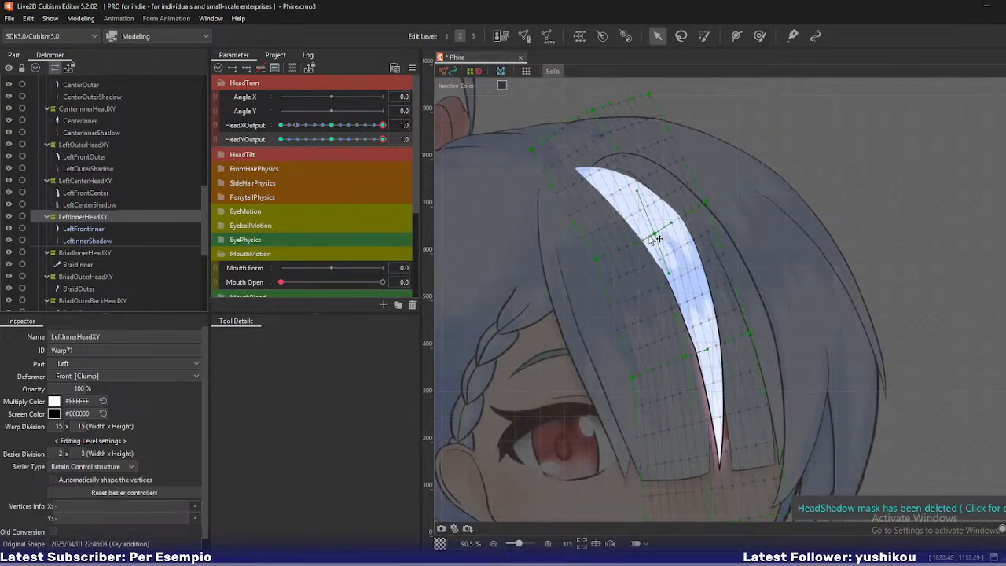
key(ctrl+z)
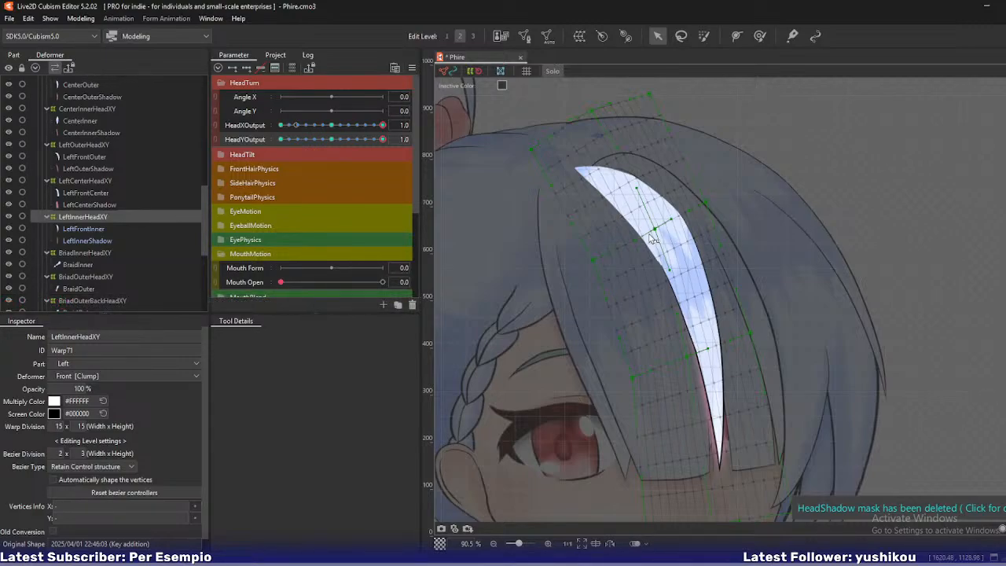
drag(644, 247, 634, 260)
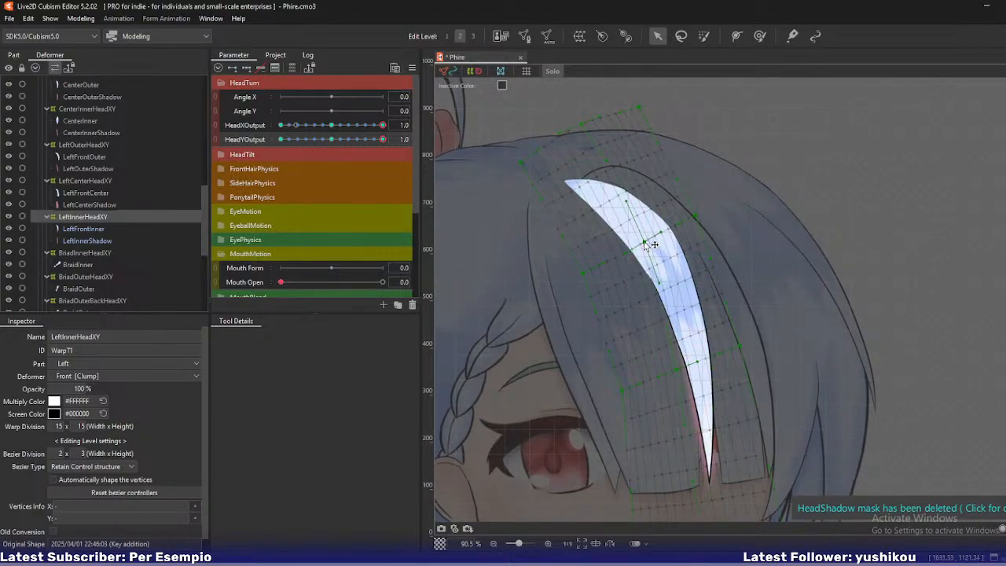
drag(646, 243, 641, 240)
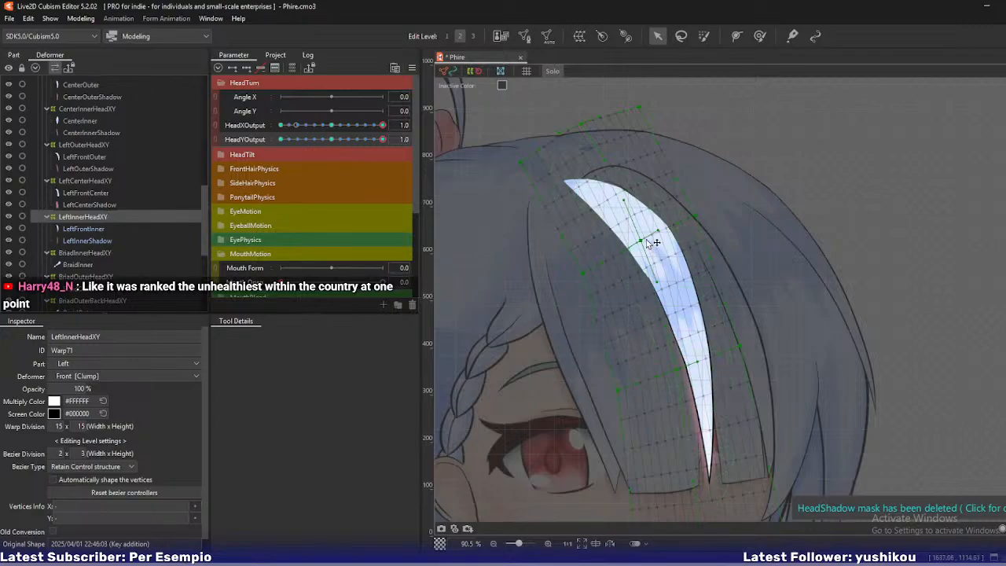
drag(647, 243, 643, 243)
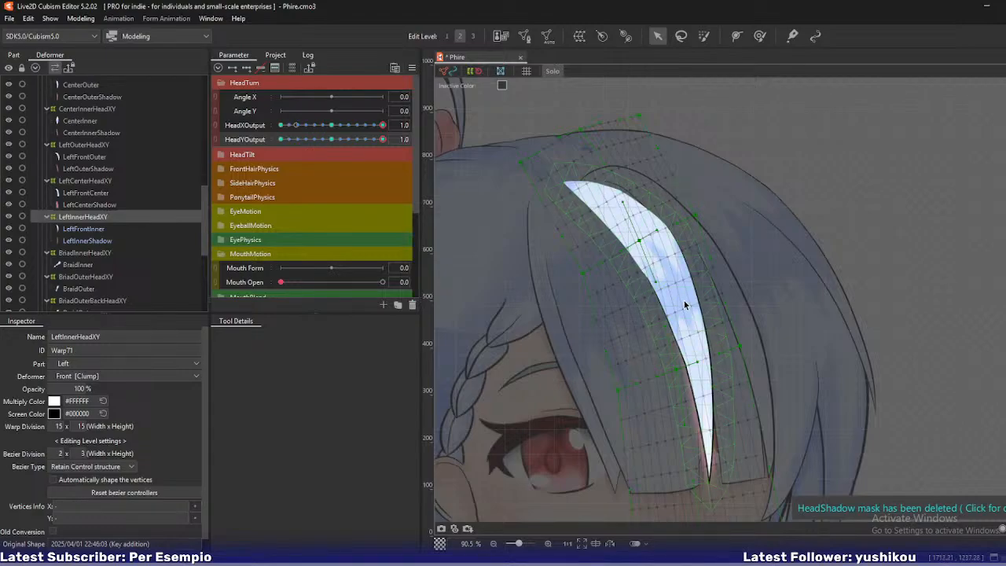
Nudge LeftInnerHeadXY's lower-row centre point slightly left and leave solo view.
drag(682, 304, 679, 270)
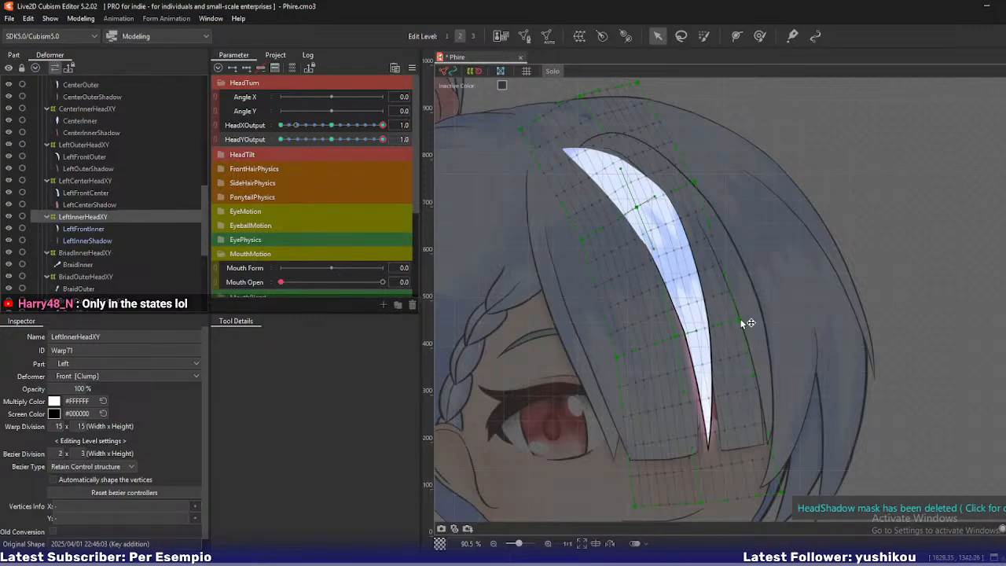
scroll(755, 393, down, 2)
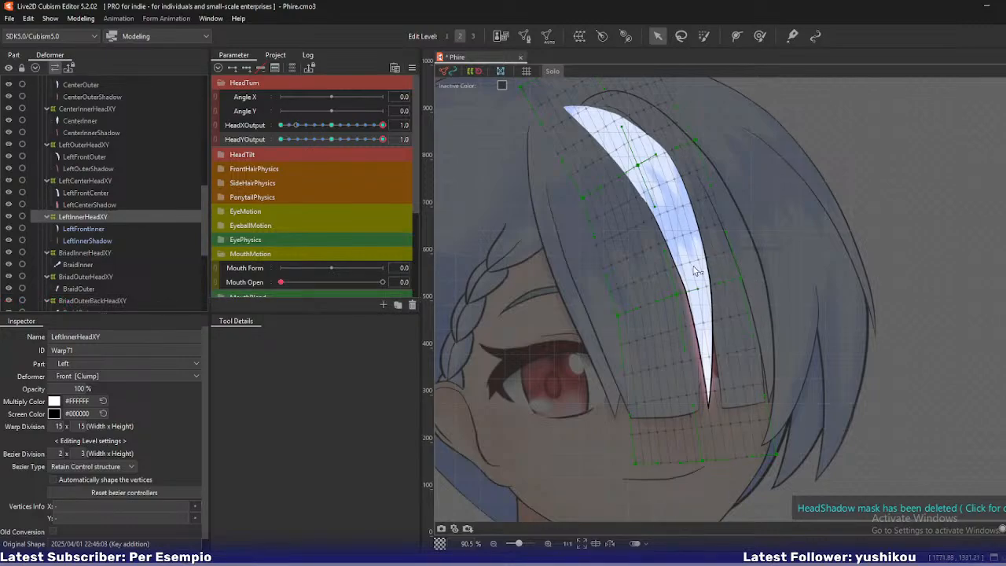
drag(677, 292, 672, 290)
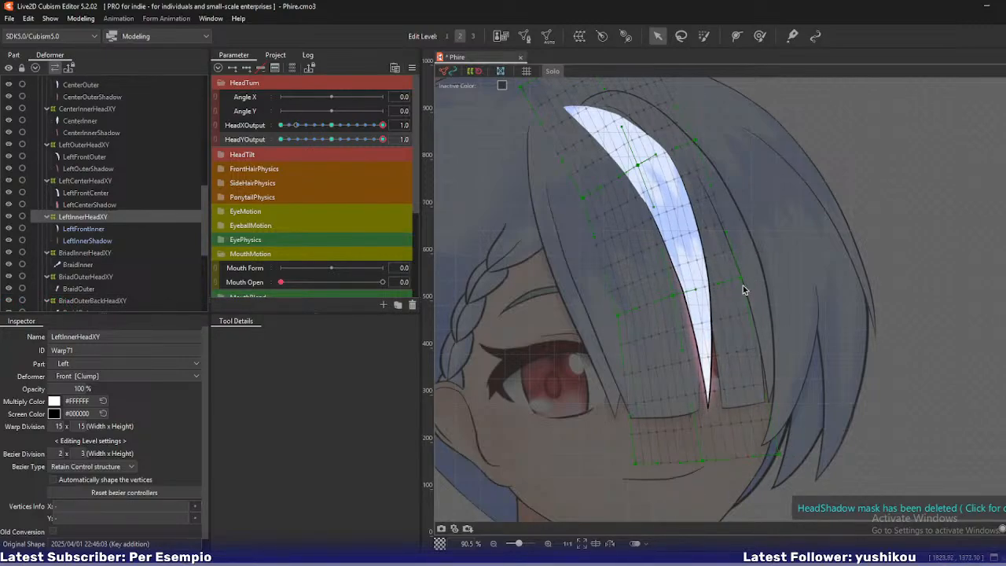
key(s)
drag(681, 220, 690, 272)
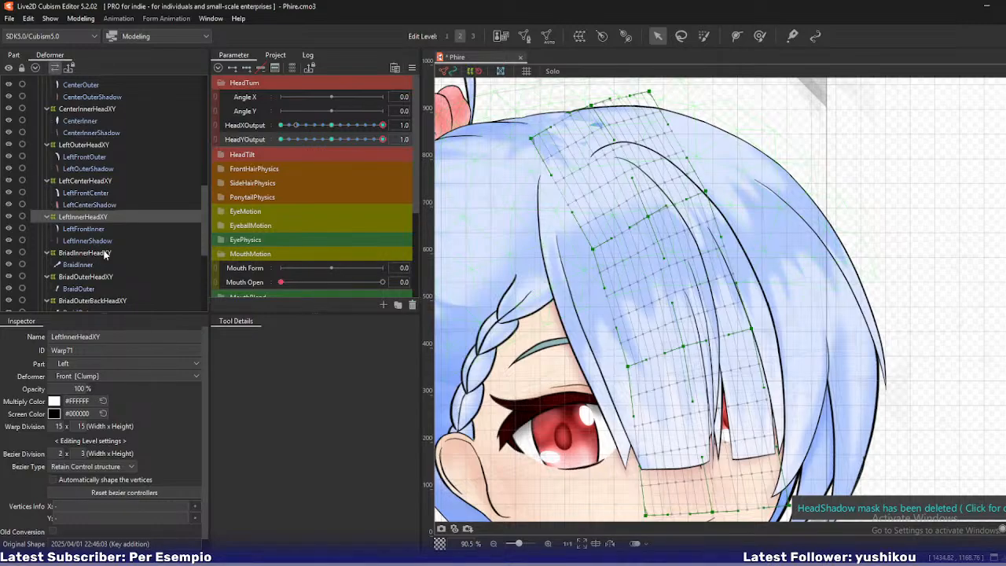
Show the LeftFrontCenter strand and its shadow in solo view and select the LeftCenterHeadXY deformer.
scroll(104, 256, up, 2)
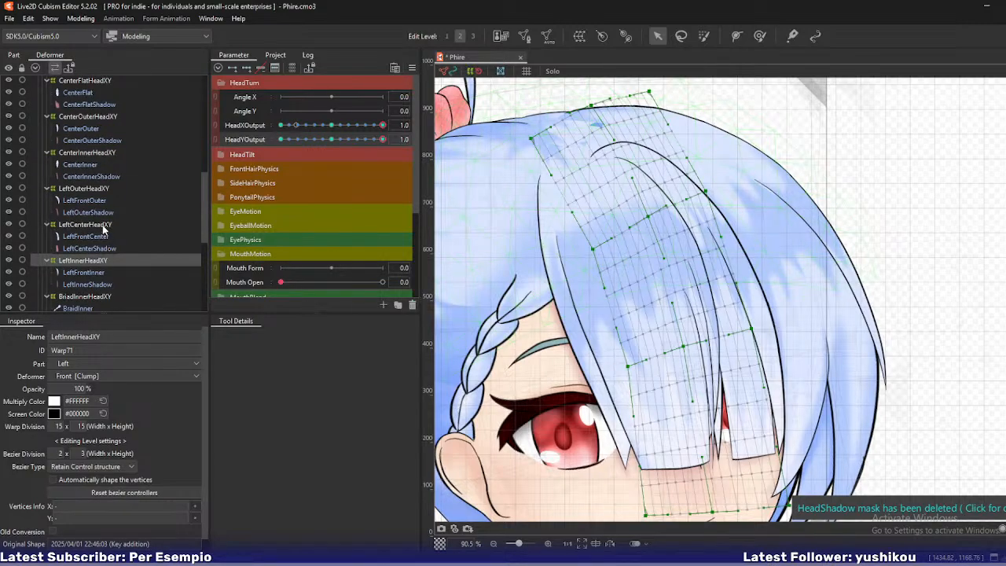
click(103, 226)
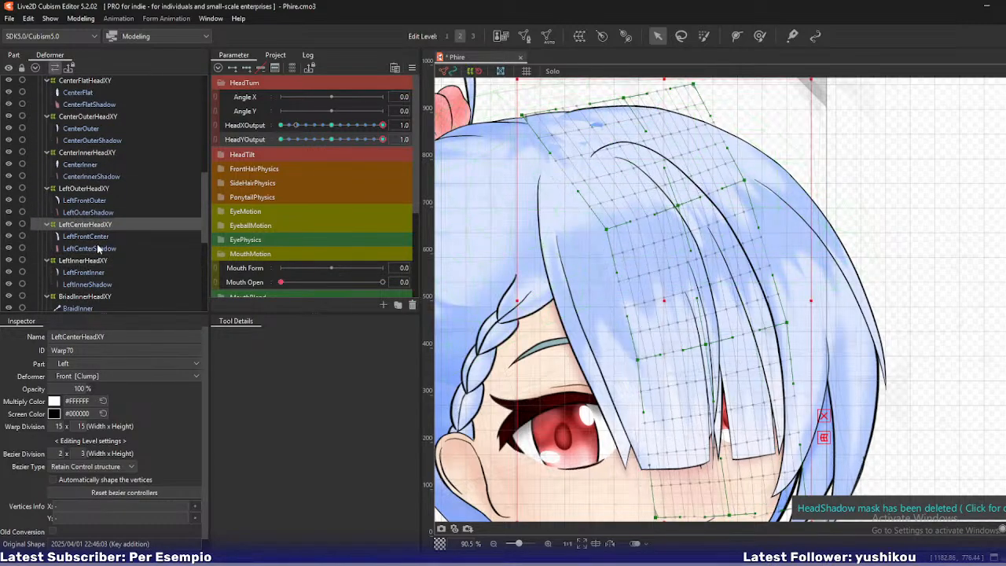
shift+click(99, 248)
click(98, 226)
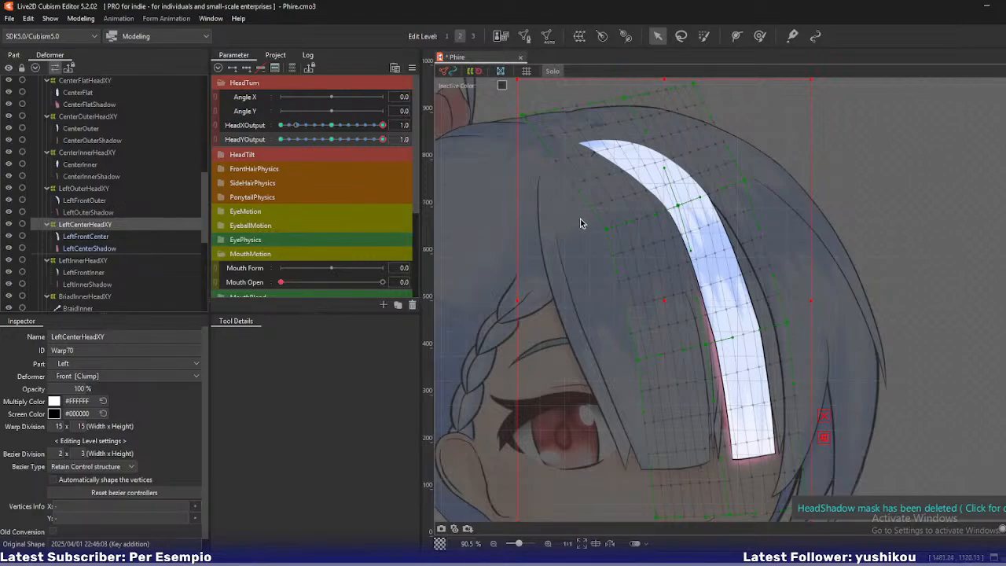
Shift LeftCenterHeadXY's upper-row left and centre points and lower-row centre point left, lower its top-left corner slightly, and check the strand across HeadYOutput.
drag(582, 218, 587, 232)
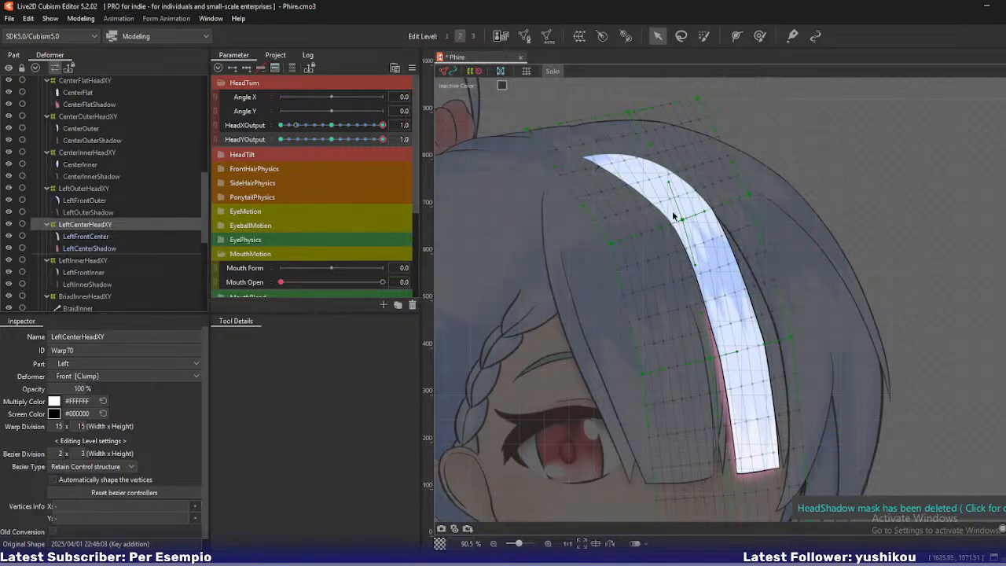
drag(683, 220, 677, 225)
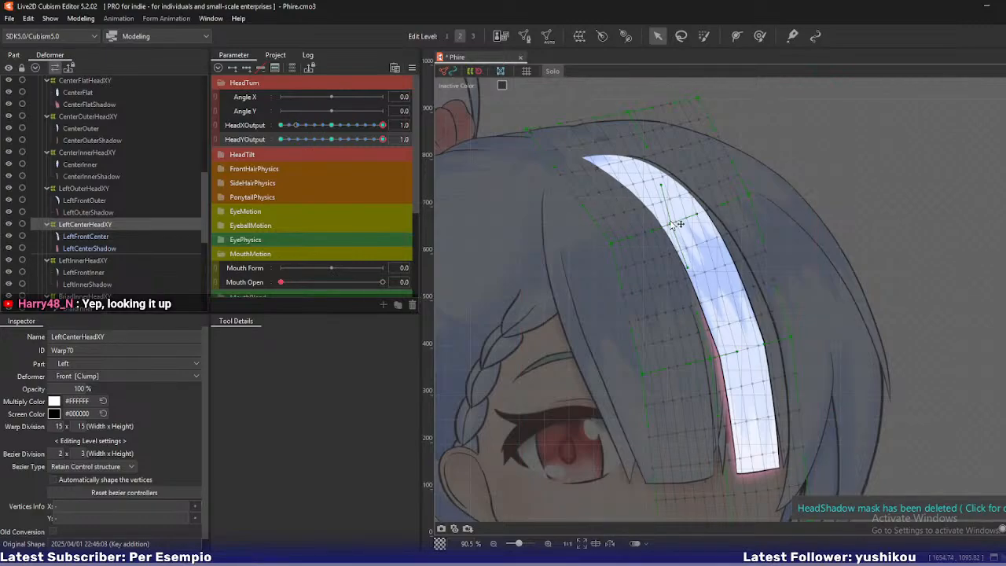
drag(611, 242, 611, 242)
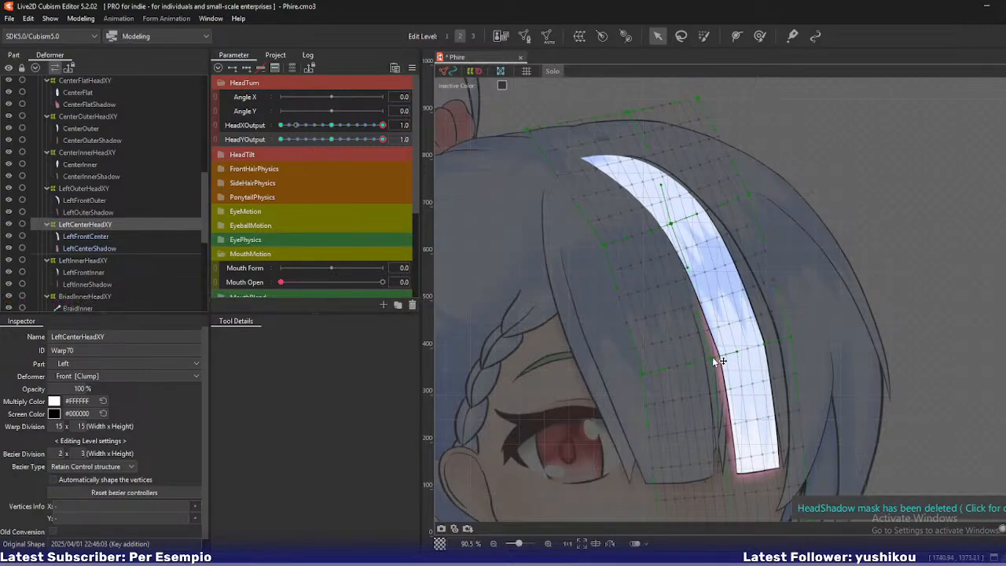
drag(711, 359, 705, 358)
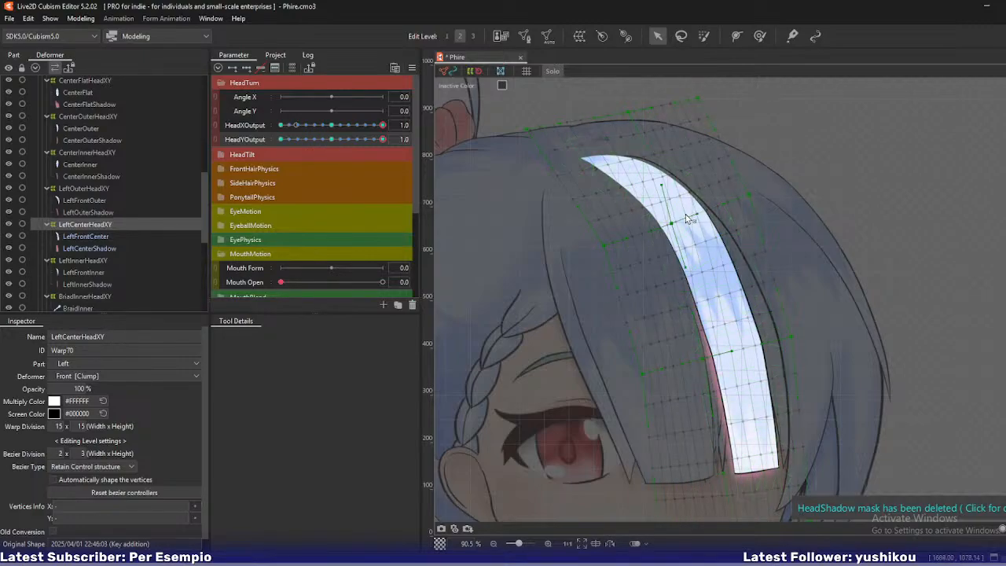
drag(604, 245, 597, 245)
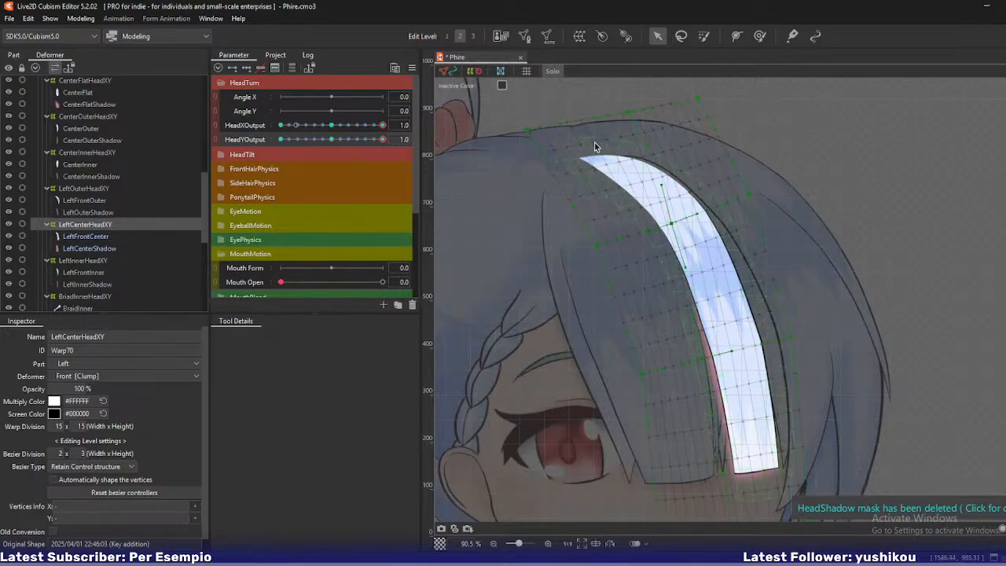
drag(526, 129, 528, 133)
drag(382, 139, 419, 162)
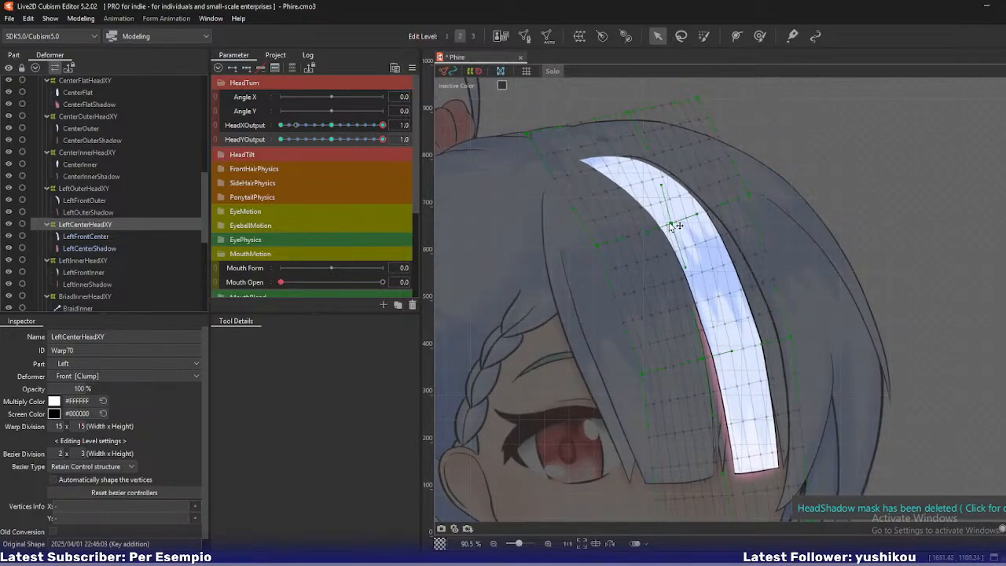
Move LeftCenterHeadXY's upper-row centre point, top centre point and top-left corner slightly left and up.
drag(671, 227, 664, 223)
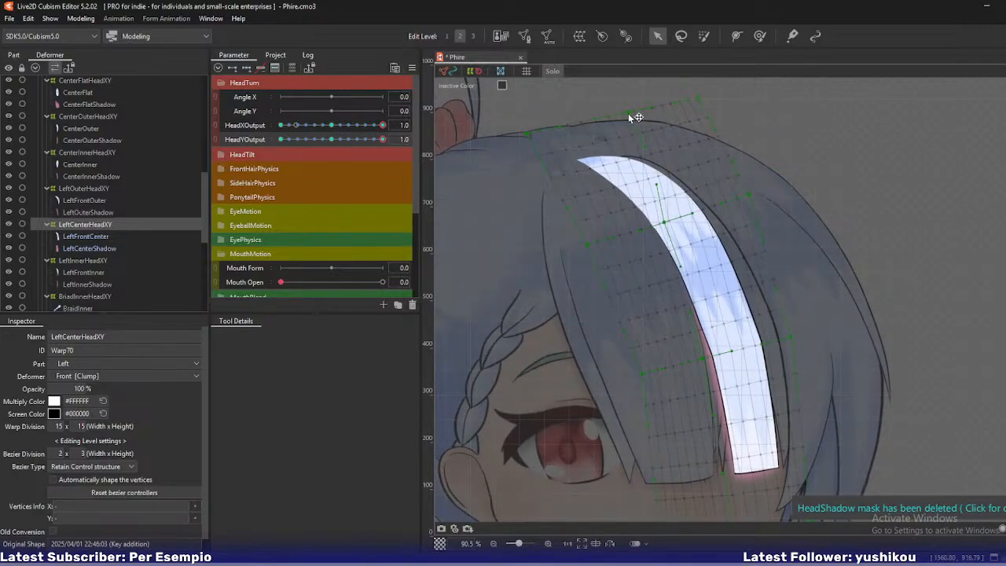
drag(629, 113, 618, 109)
drag(528, 135, 520, 131)
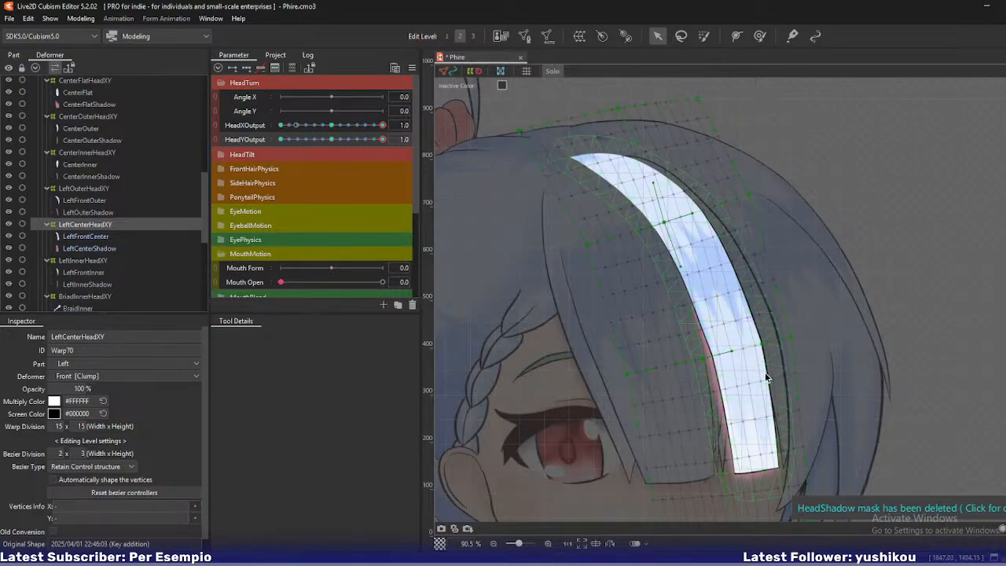
Lower LeftCenterHeadXY's upper-row right point, nudge the lower-row and bottom centre points left, and move the bottom-right corner outward.
drag(765, 383, 762, 348)
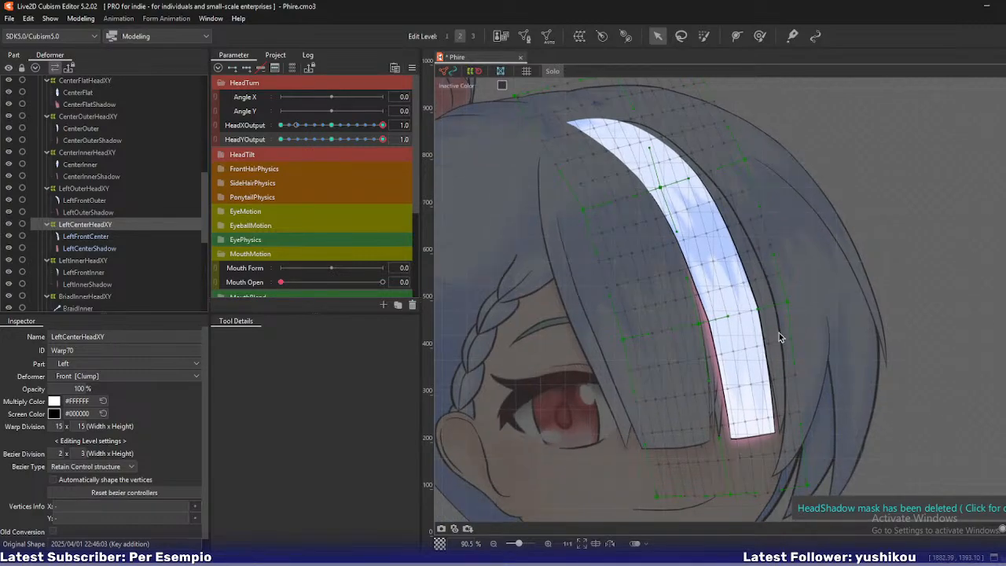
drag(745, 160, 748, 167)
drag(705, 324, 700, 327)
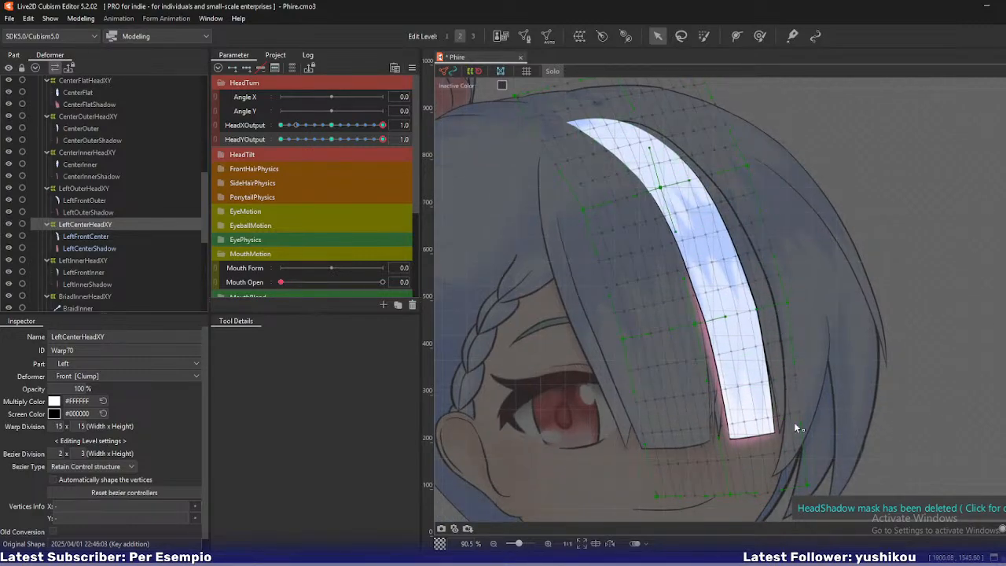
drag(808, 484, 815, 484)
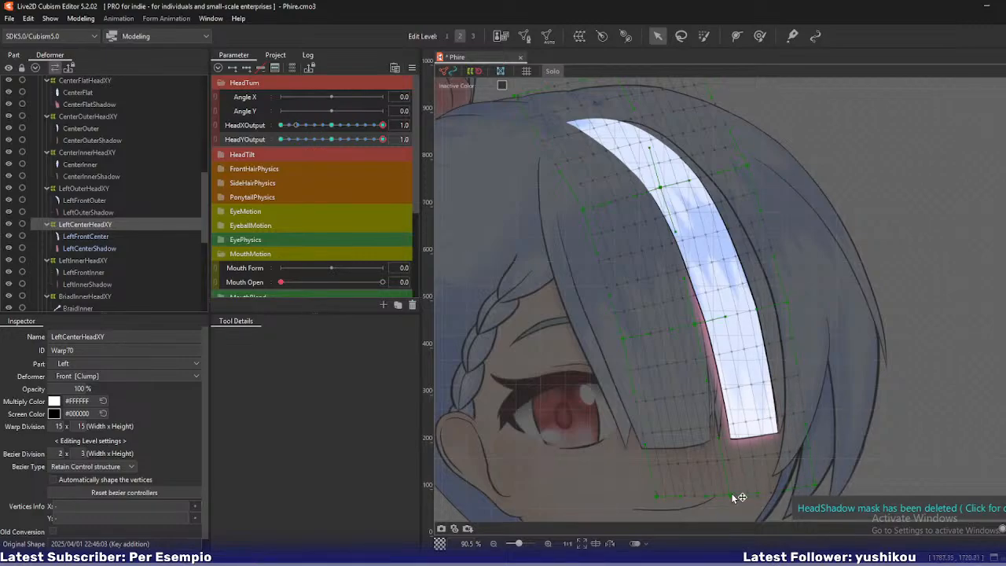
drag(732, 494, 730, 495)
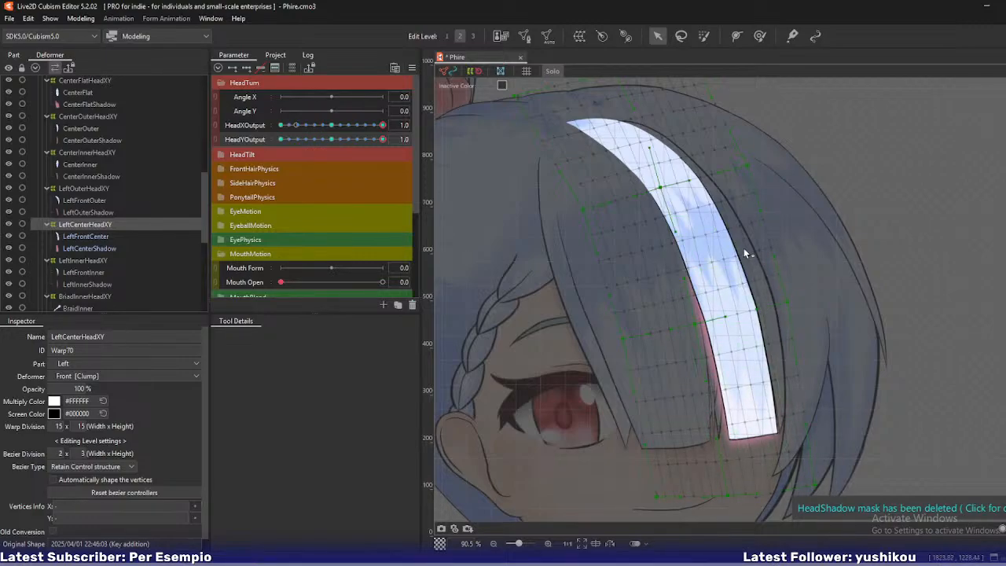
drag(743, 260, 747, 284)
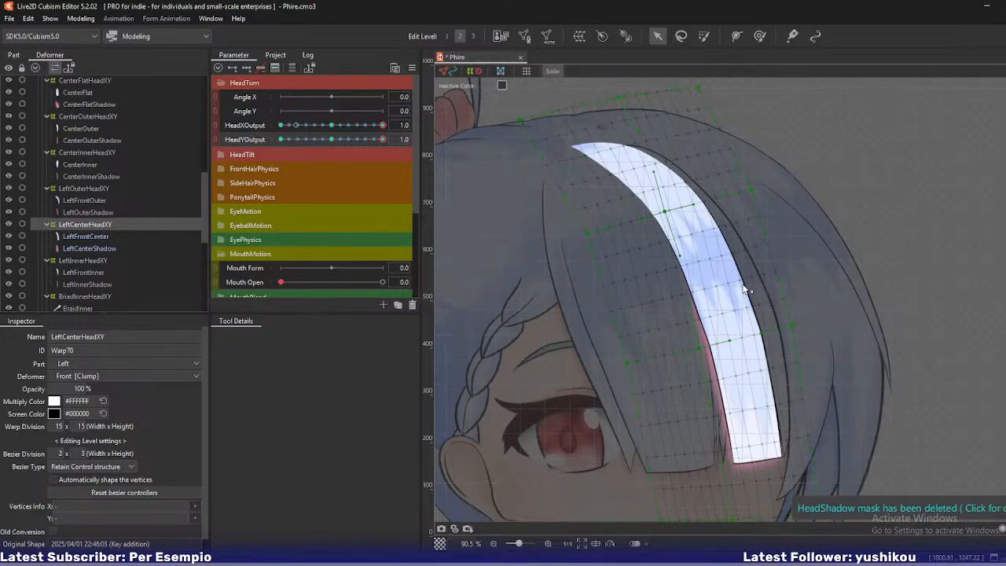
Switch the solo view from the LeftFrontCenter strand to the LeftFrontOuter strand and its shadow, and select the LeftOuterHeadXY deformer.
key(s)
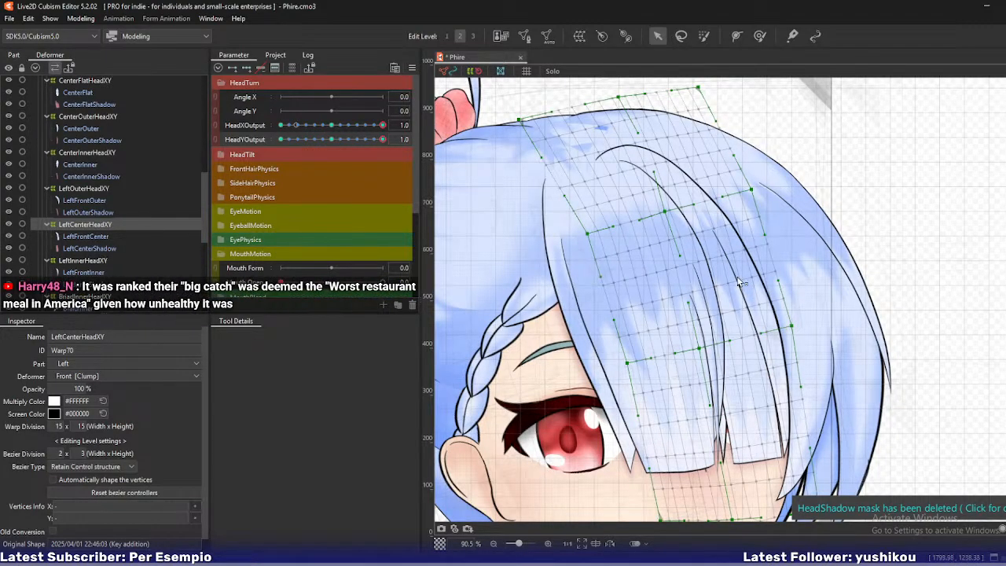
drag(743, 289, 750, 294)
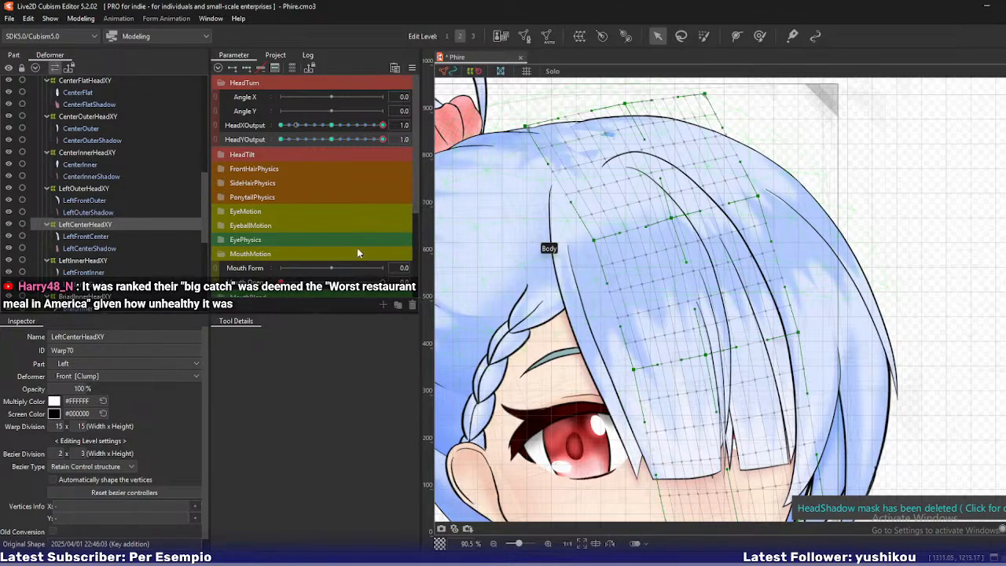
click(93, 190)
shift+click(89, 212)
key(s)
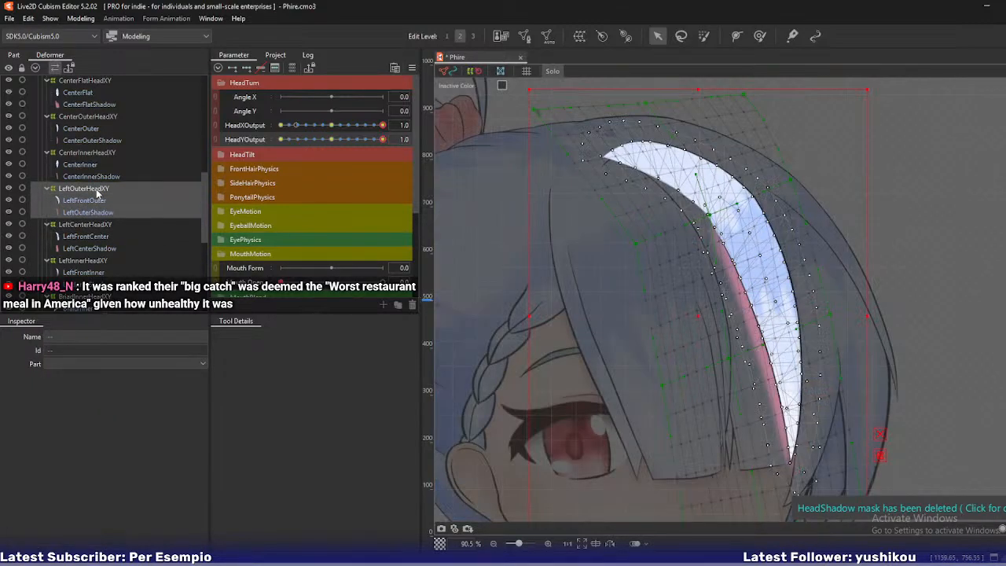
click(97, 190)
Shift LeftOuterHeadXY's upper-row left, upper-row centre and top centre points left, and bring the upper-row right point slightly inward.
drag(710, 216, 699, 221)
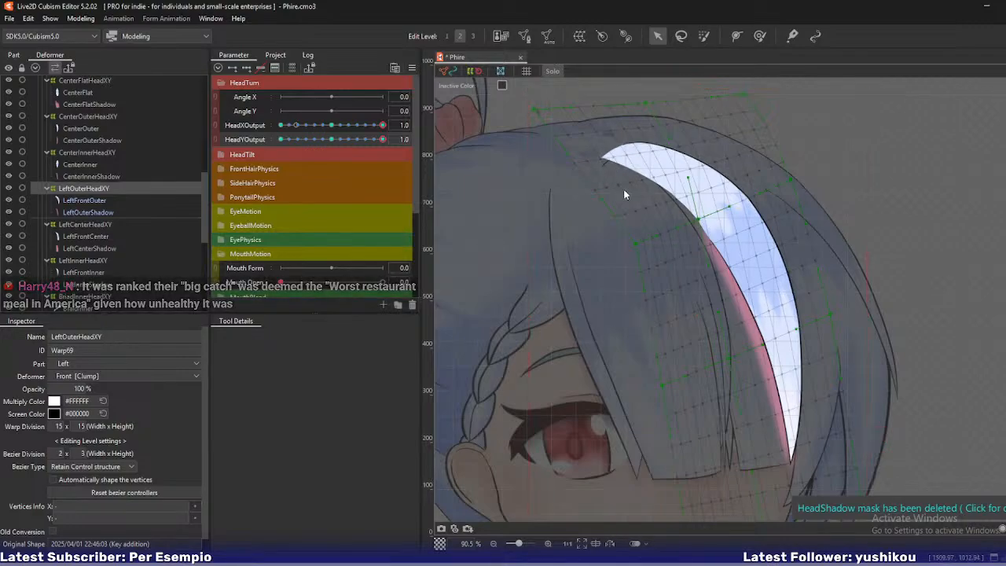
drag(635, 244, 616, 243)
drag(646, 103, 636, 106)
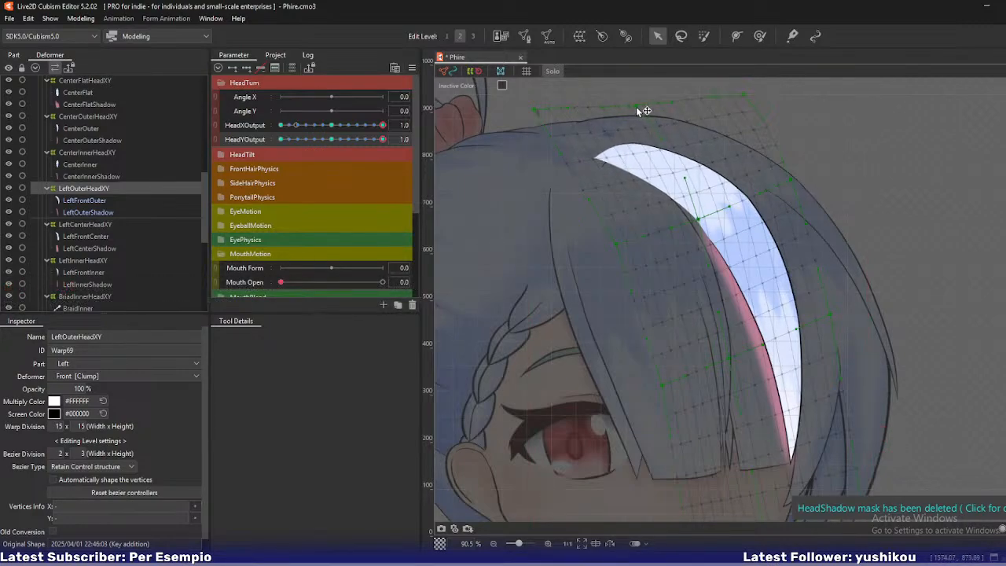
drag(694, 224, 688, 221)
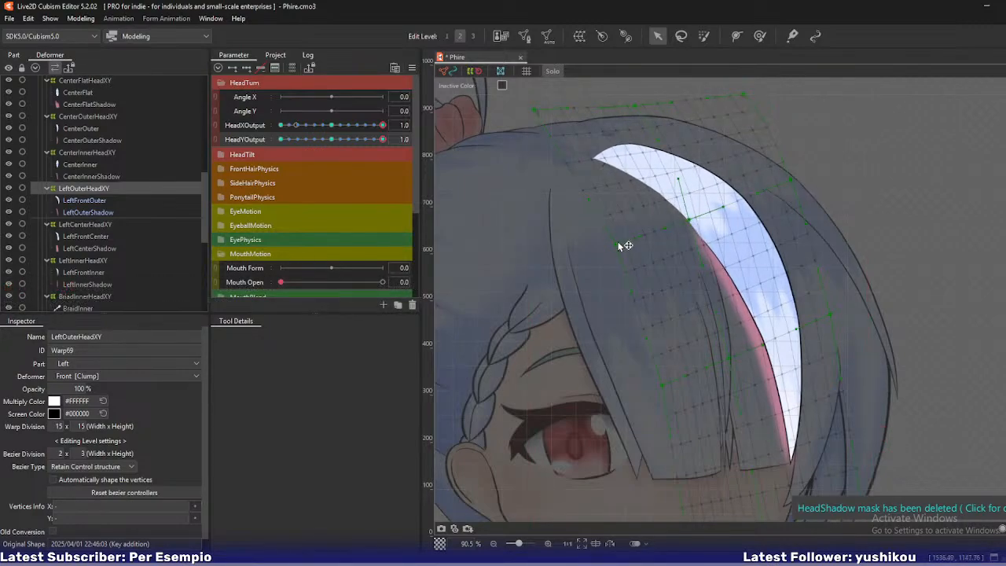
drag(617, 241, 610, 231)
drag(793, 182, 784, 188)
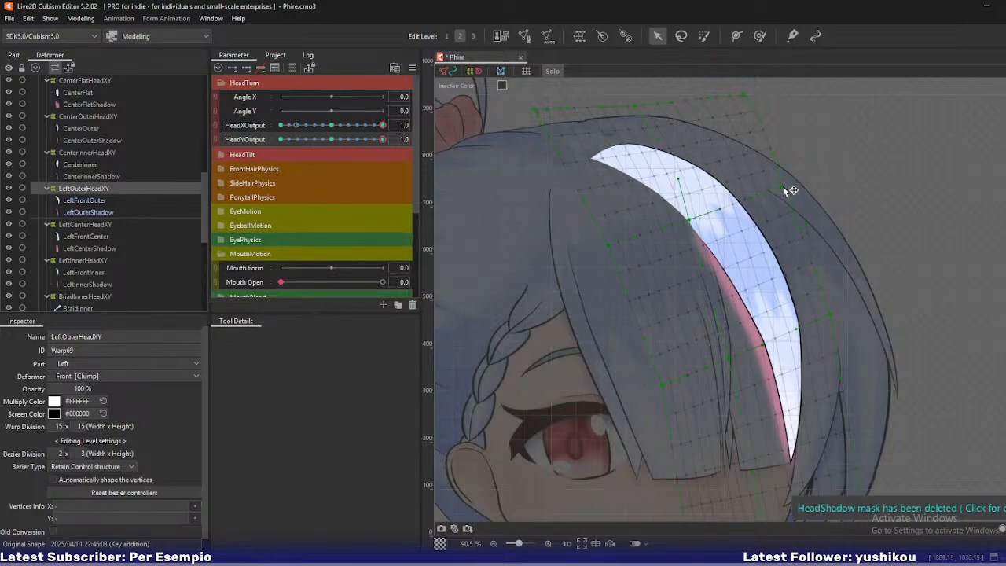
drag(794, 307, 794, 274)
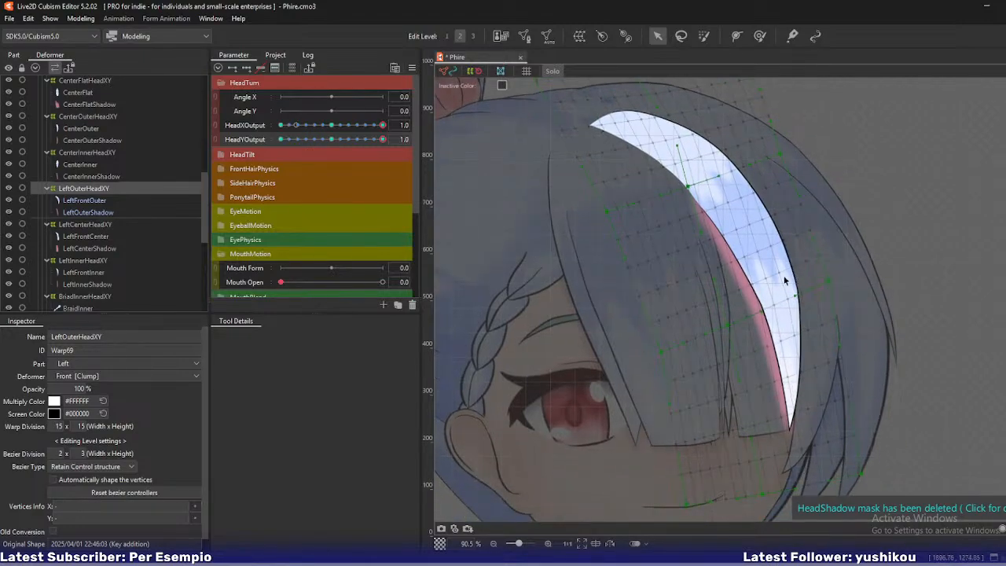
Move LeftOuterHeadXY's upper-row left point further left, nudge the top centre point left, and move the upper-row right point slightly outward.
drag(728, 326, 727, 330)
mouse_move(653, 226)
mouse_down()
mouse_move(695, 291)
mouse_move(638, 278)
mouse_up()
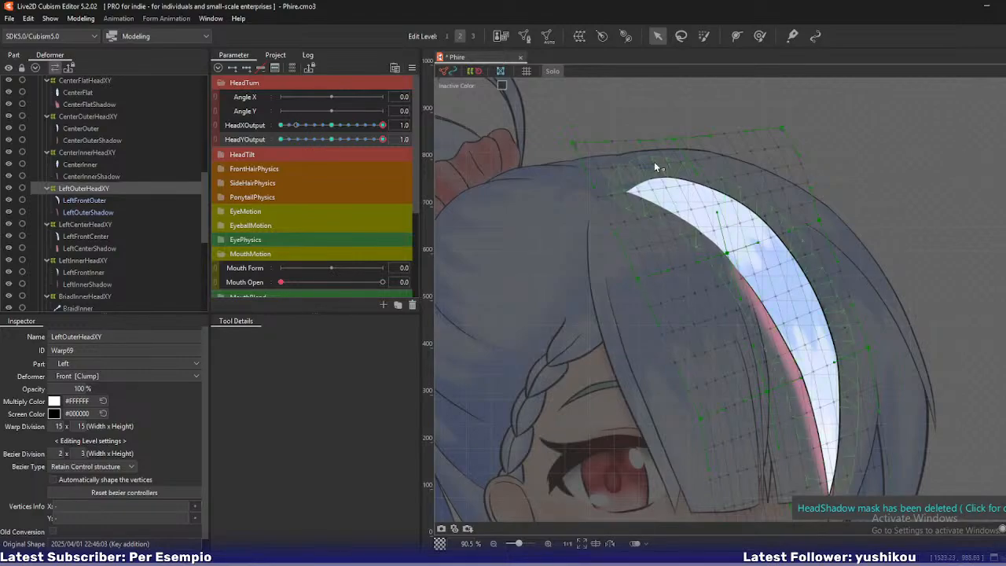
drag(677, 140, 674, 141)
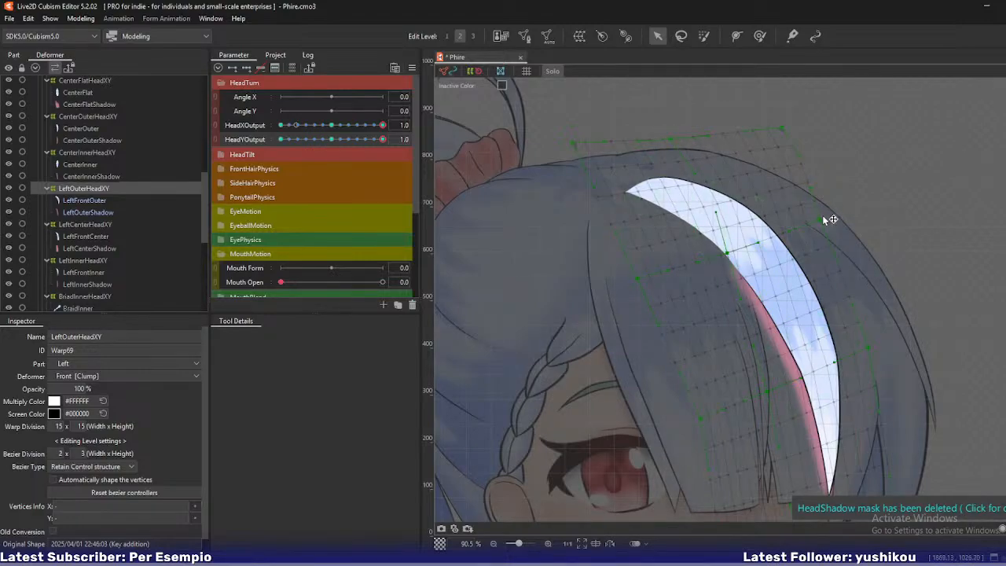
drag(820, 222, 825, 221)
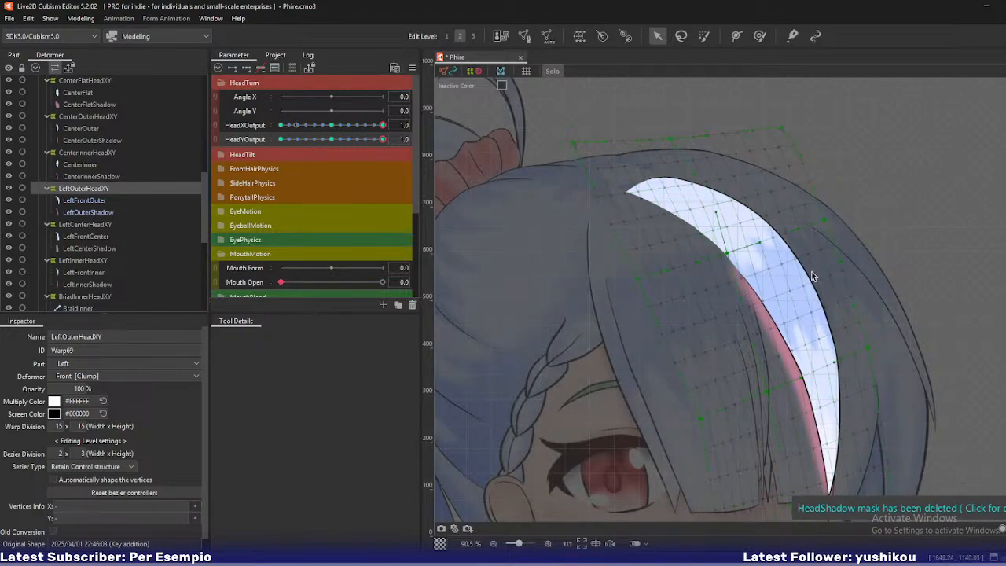
drag(823, 319, 823, 230)
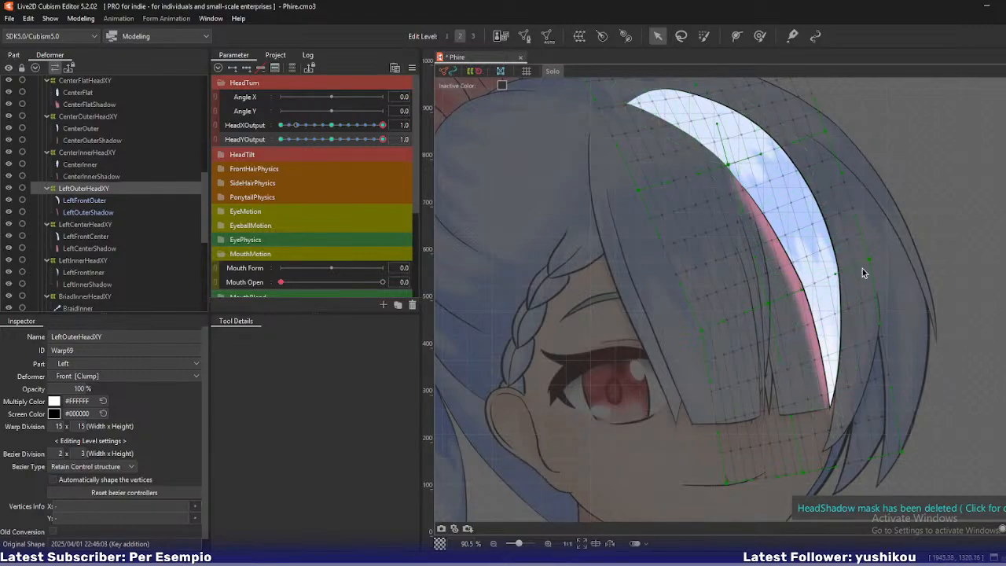
Undo a trial outward pull on LeftOuterHeadXY's lower row, shift its lower-row left point left, and nudge the top centre point right.
drag(836, 273, 878, 271)
key(ctrl+z)
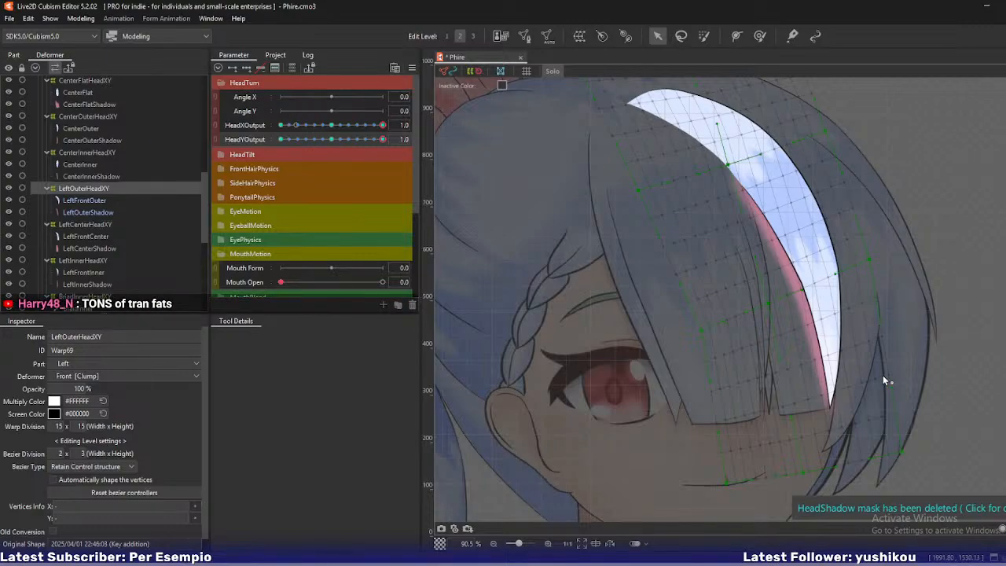
scroll(820, 287, up, 2)
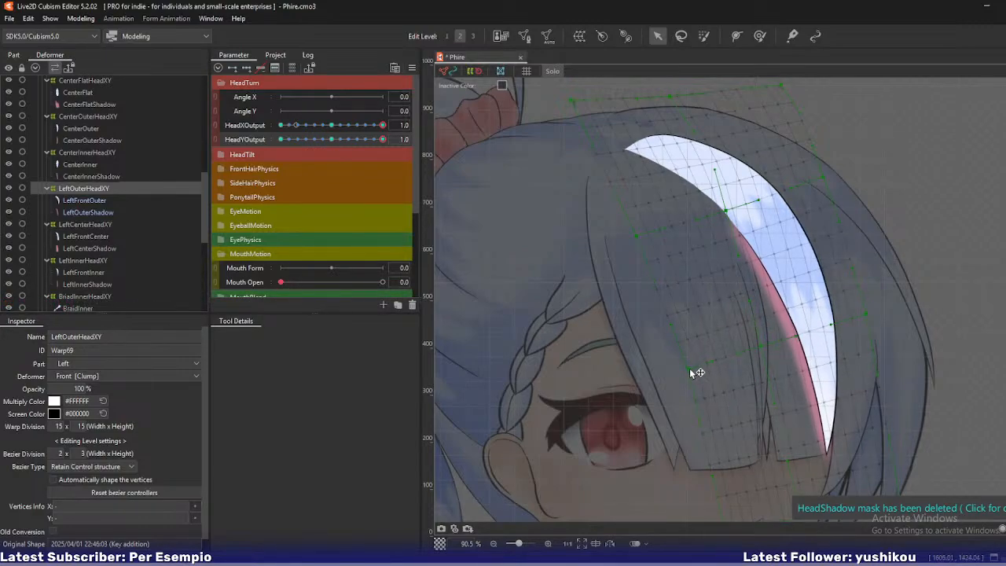
drag(723, 338, 729, 377)
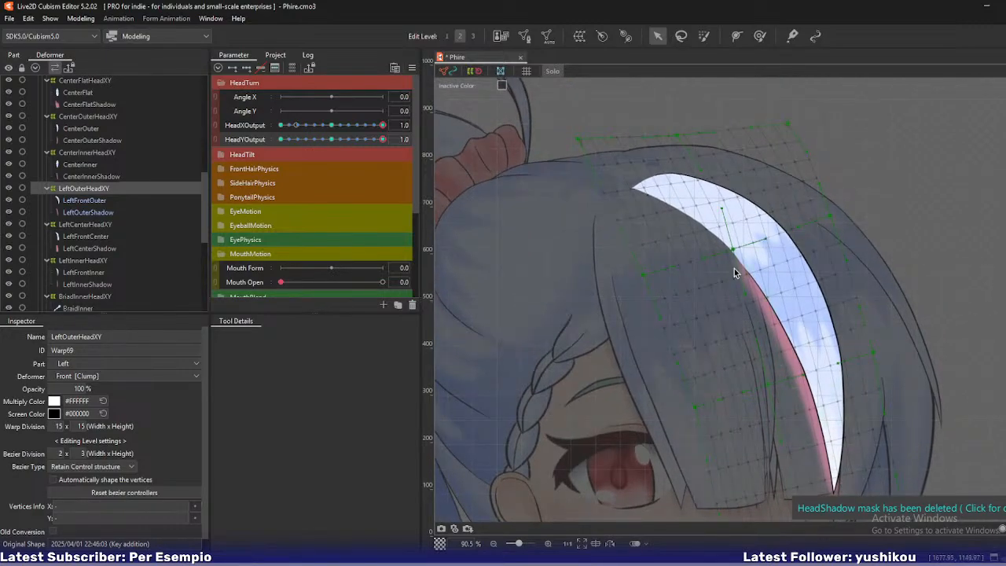
mouse_move(692, 136)
mouse_down()
mouse_move(685, 141)
mouse_move(691, 132)
mouse_up()
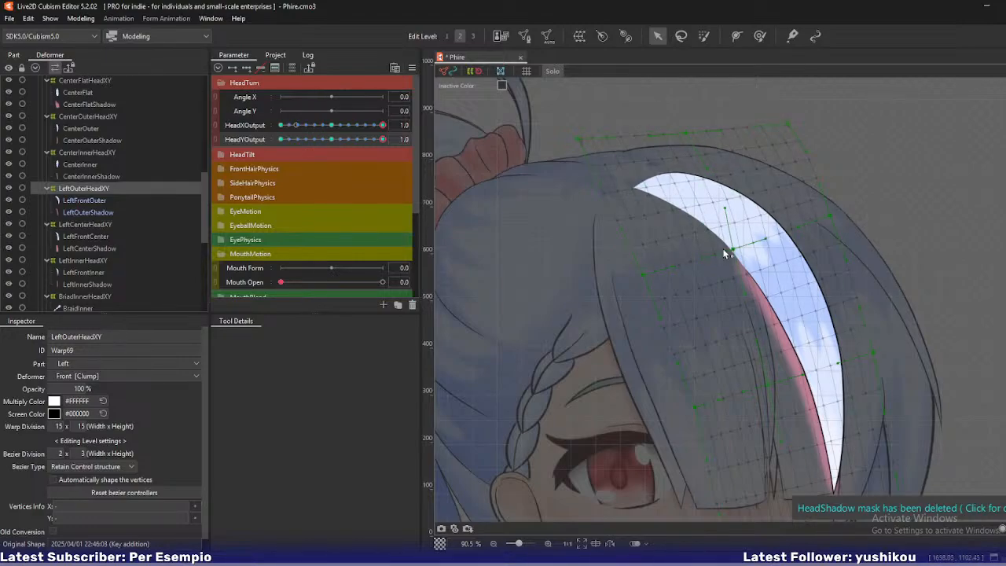
drag(746, 320, 722, 260)
Check the full hair across HeadYOutput, then nudge LeftOuterHeadXY's upper-row centre point right and its upper handle and the top-right corner left.
key(s)
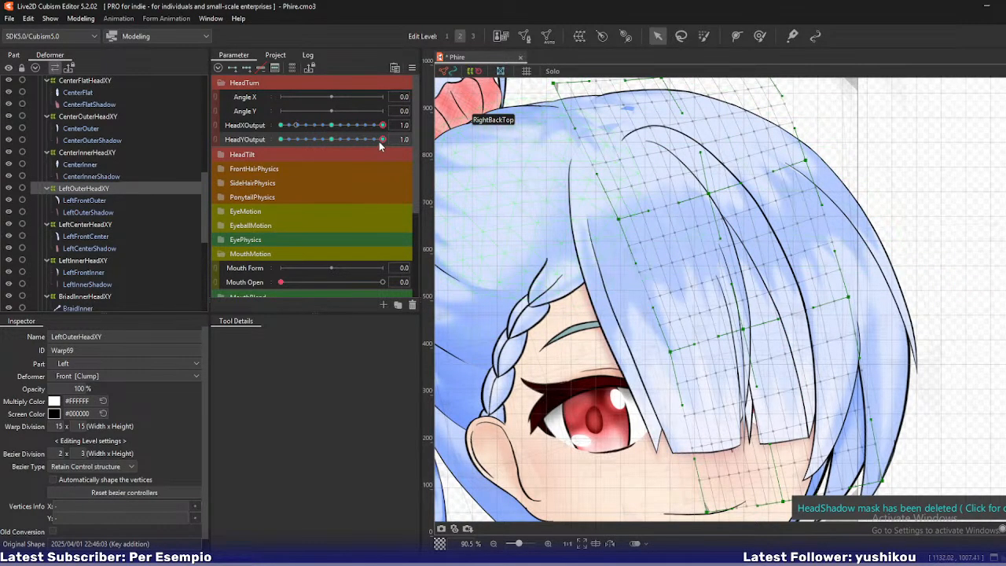
mouse_move(378, 141)
mouse_down()
mouse_move(364, 141)
mouse_move(382, 141)
mouse_up()
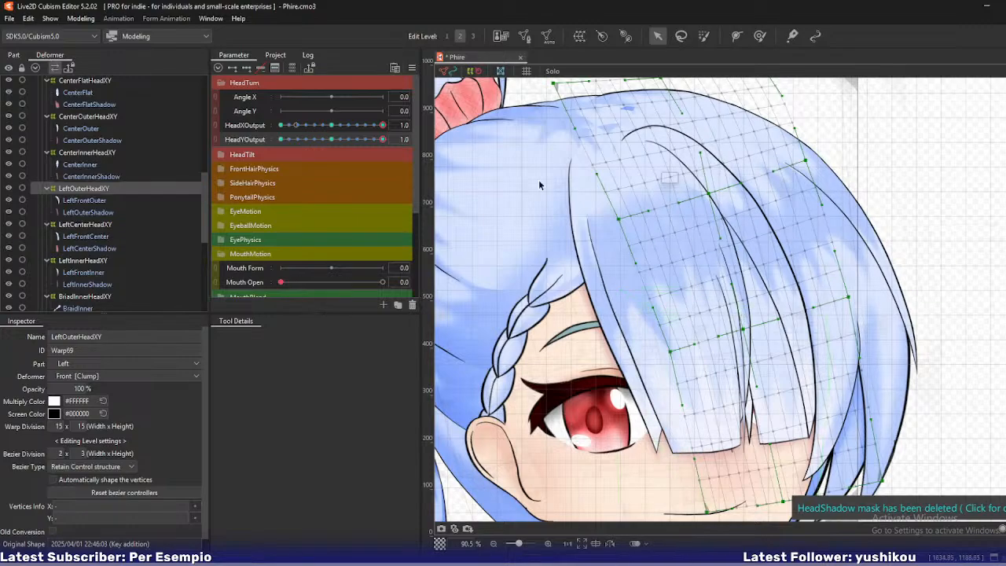
click(376, 138)
click(382, 139)
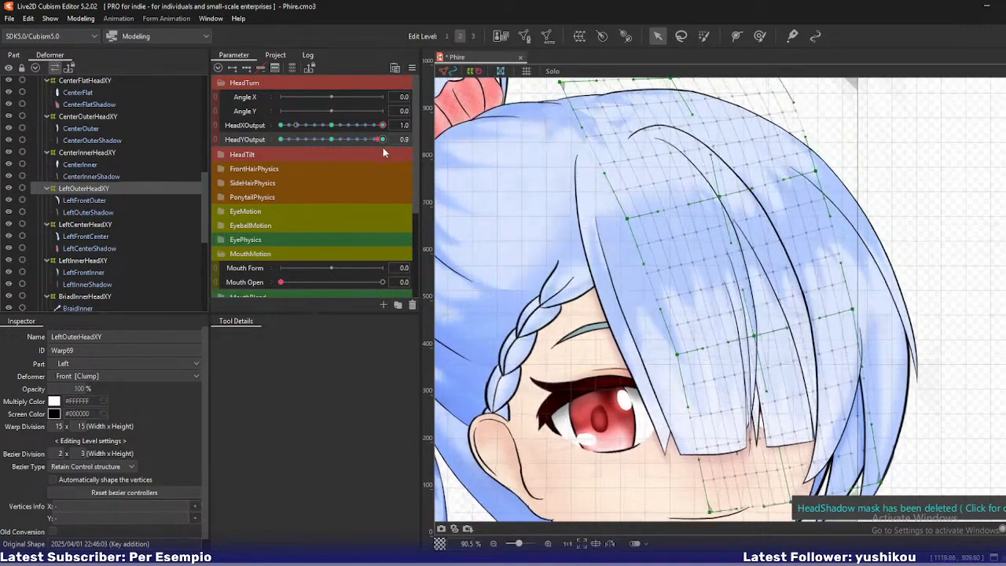
drag(708, 193, 713, 192)
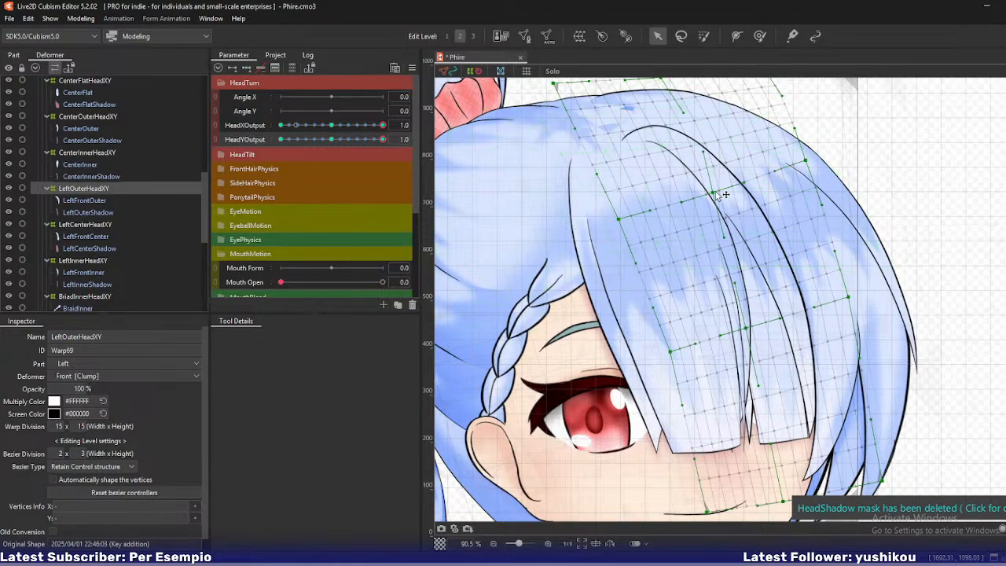
drag(714, 193, 715, 192)
drag(668, 113, 674, 181)
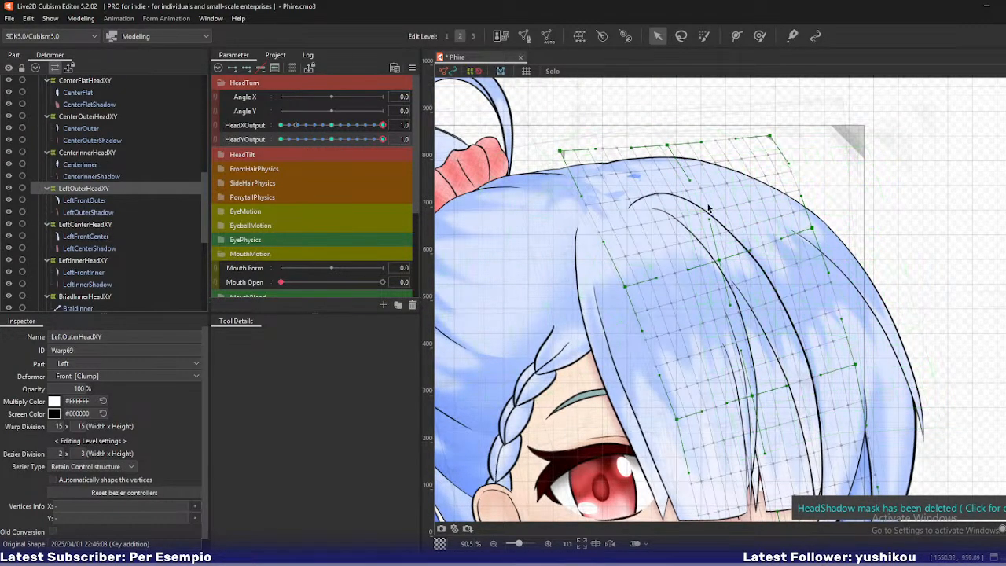
drag(711, 222, 706, 221)
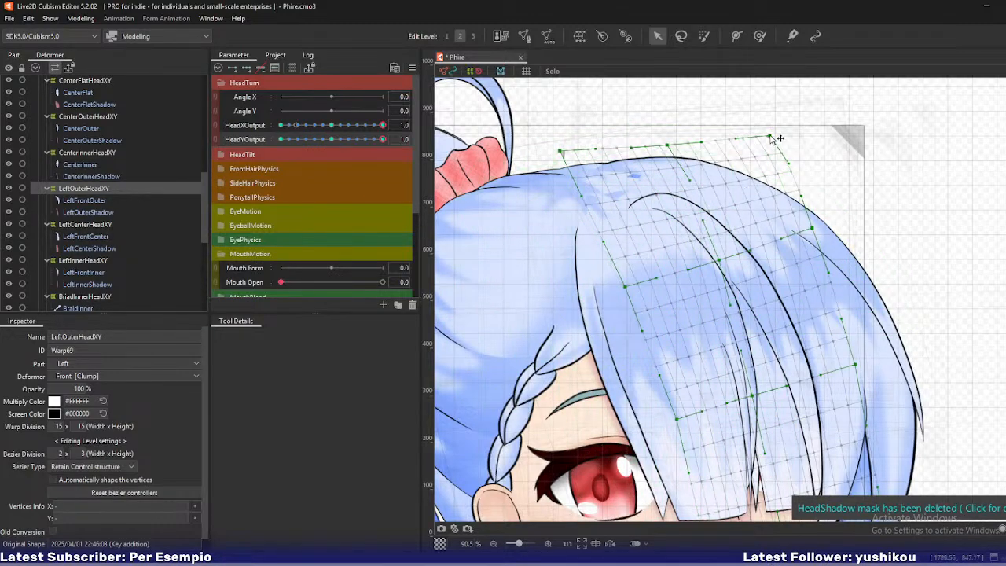
scroll(719, 238, down, 3)
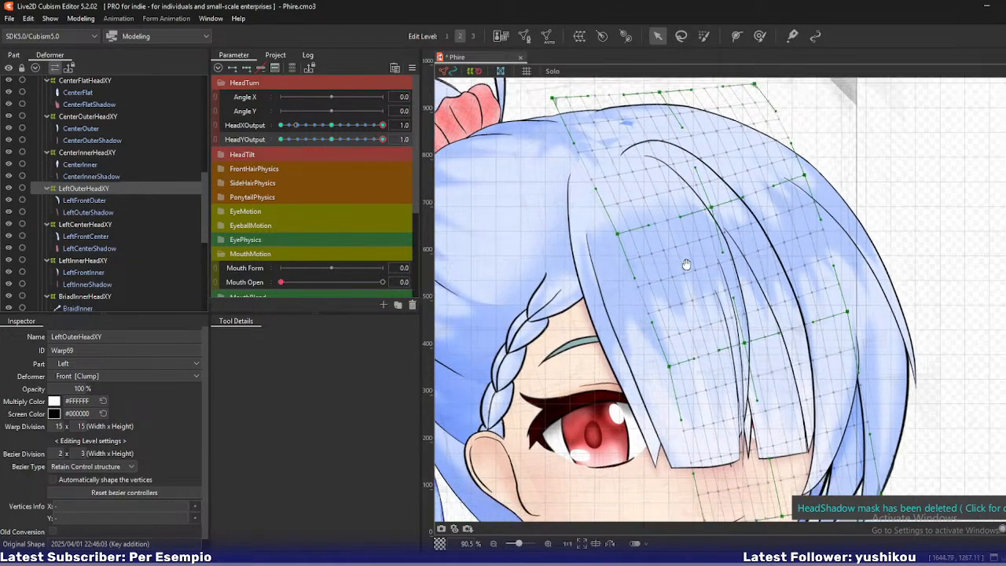
Solo the LeftFrontOuter strand and shadow again, and nudge LeftOuterHeadXY's upper-row left, upper-row centre and lower-row centre points left and top-left corner inward.
shift+click(93, 211)
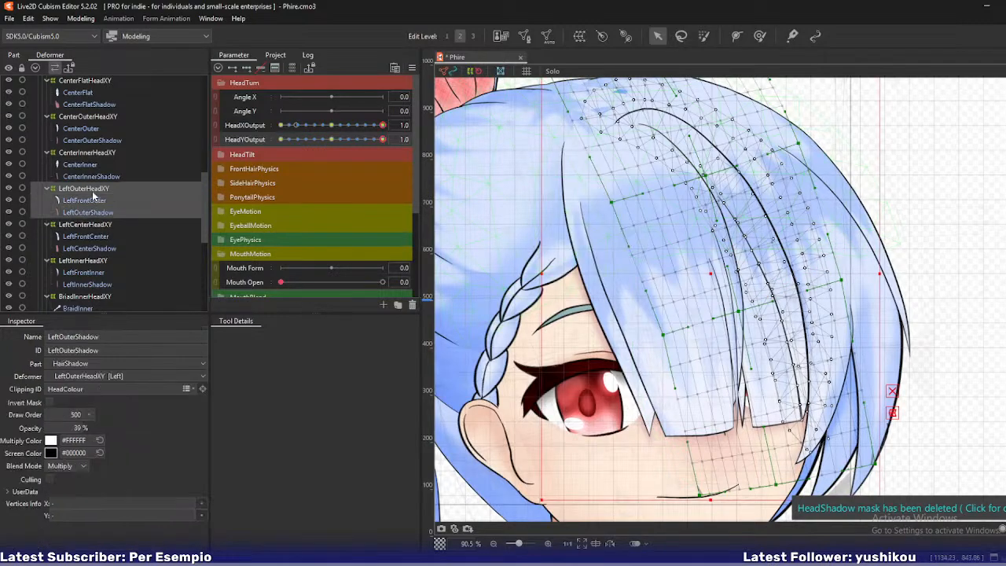
key(s)
click(92, 189)
drag(712, 180, 700, 225)
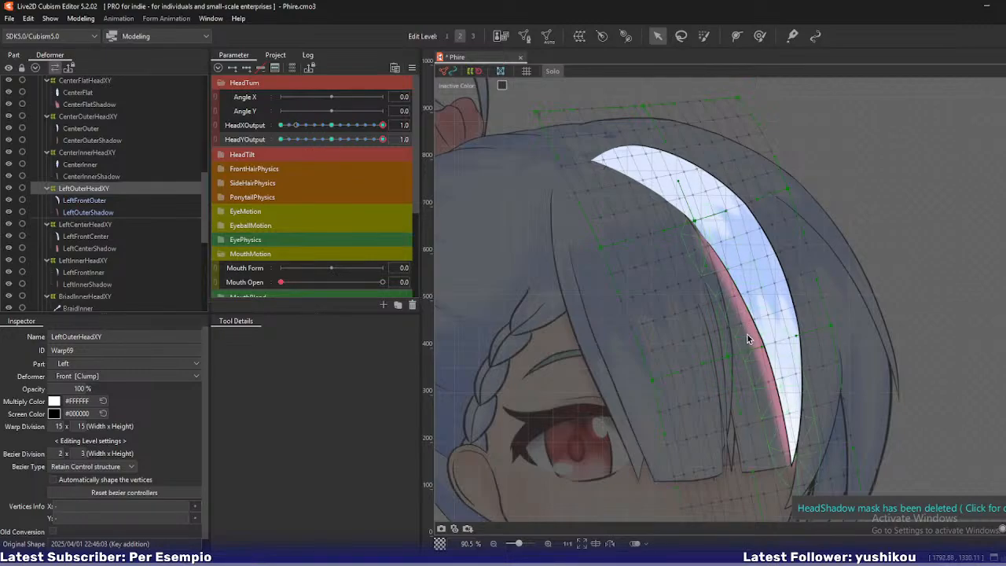
drag(747, 334, 732, 350)
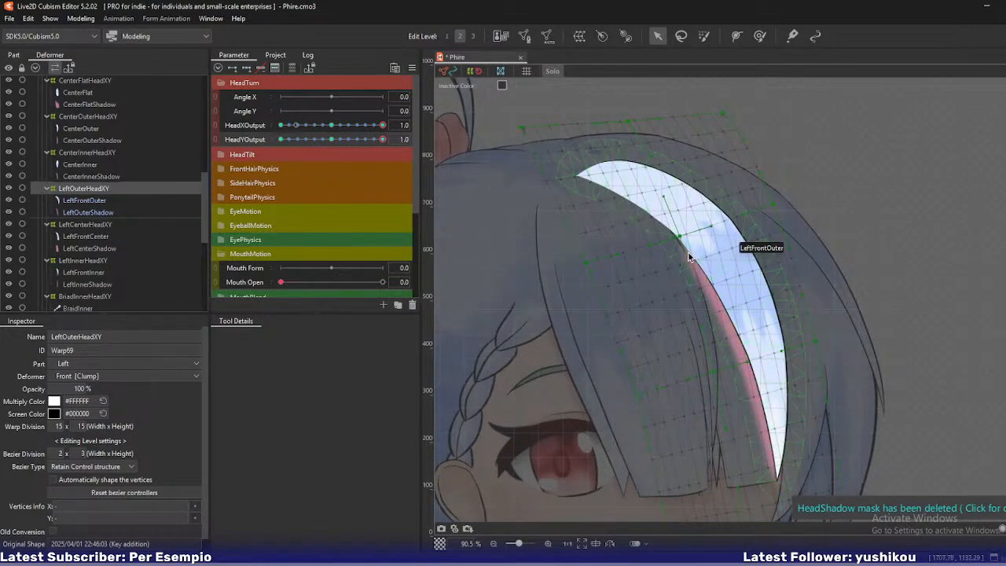
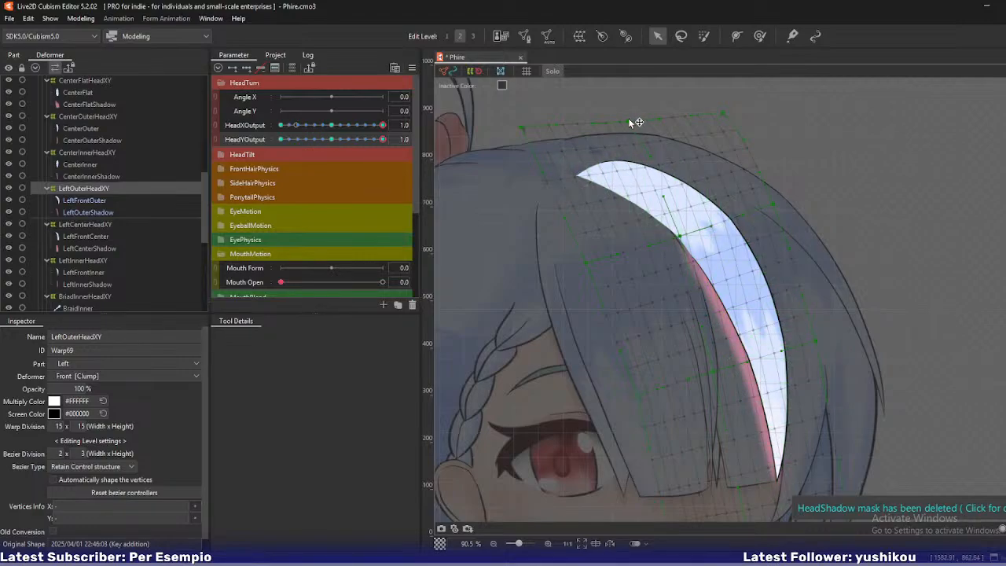
click(645, 206)
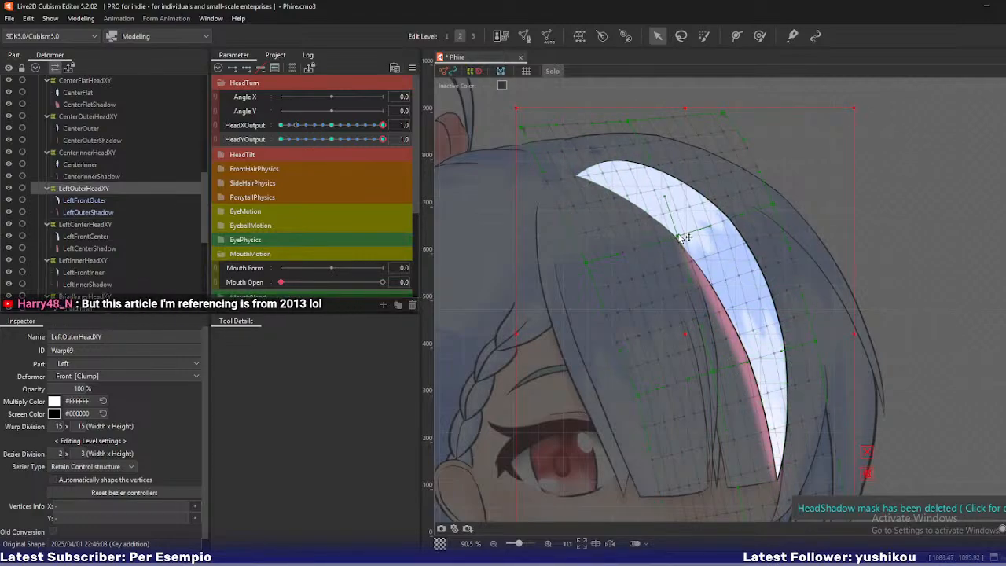
drag(522, 127, 525, 132)
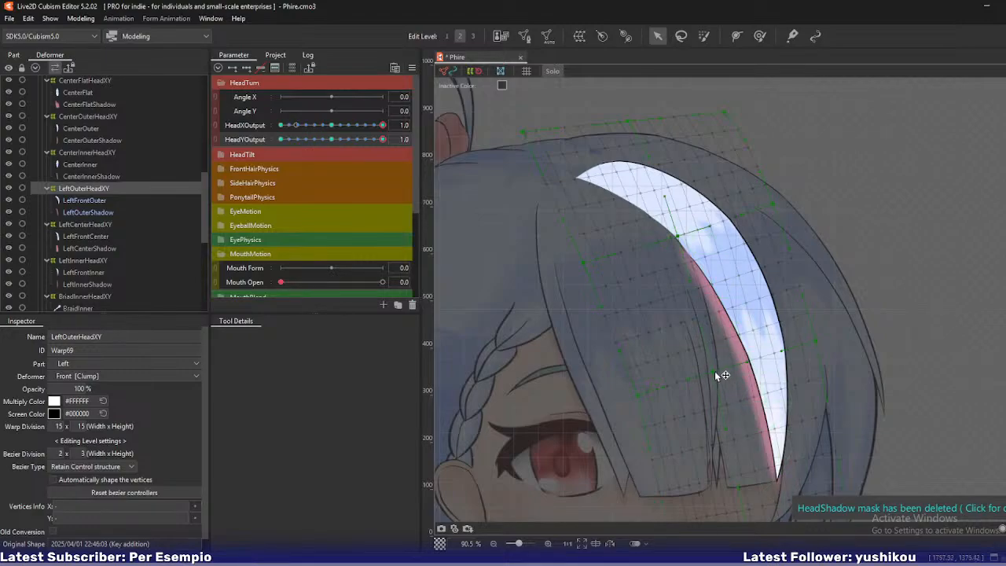
drag(715, 372, 713, 371)
With the full hair shown, nudge LeftOuterHeadXY's upper- and lower-row centre points slightly right and check the strand across HeadXOutput and HeadYOutput.
key(s)
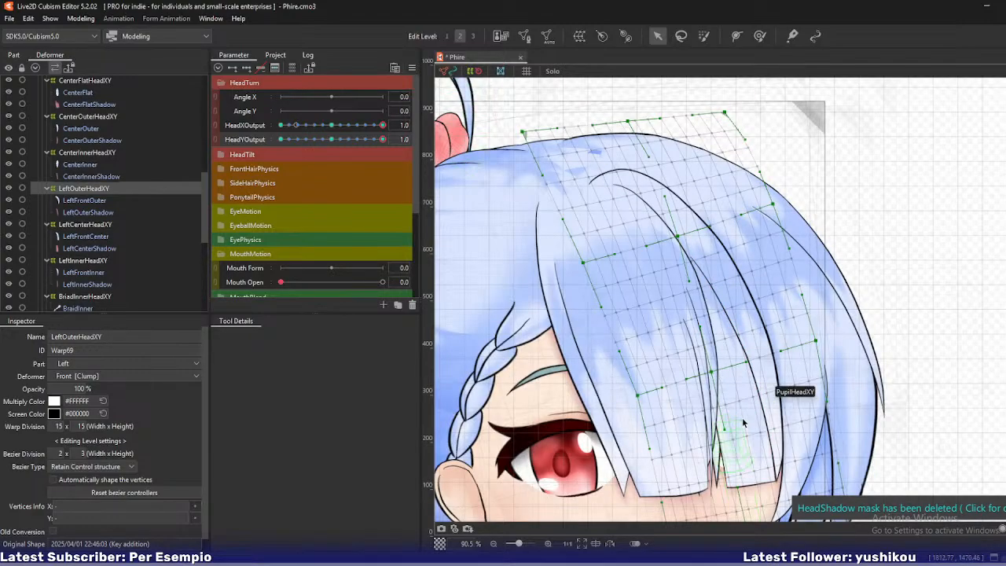
drag(752, 427, 743, 357)
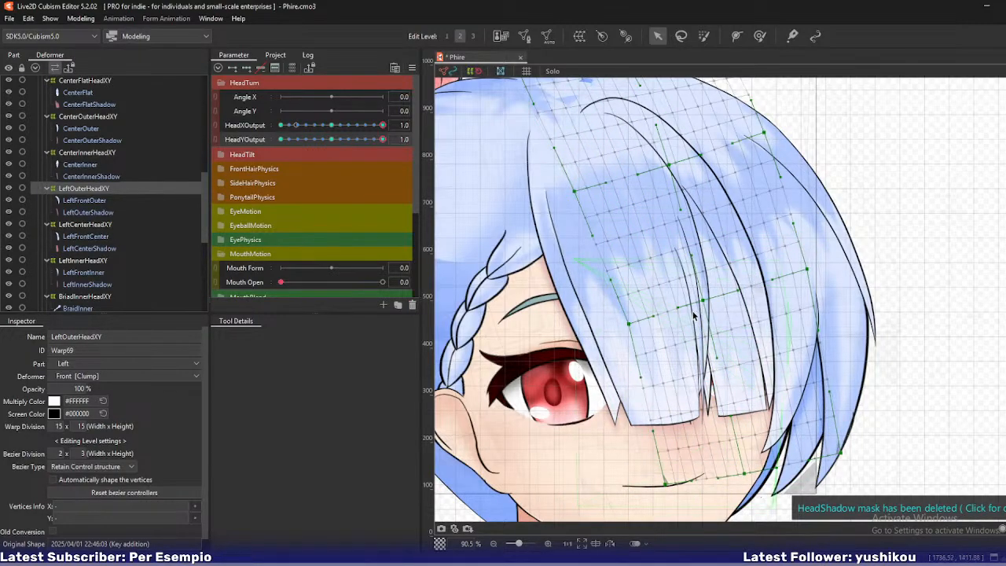
drag(383, 126, 414, 144)
click(576, 189)
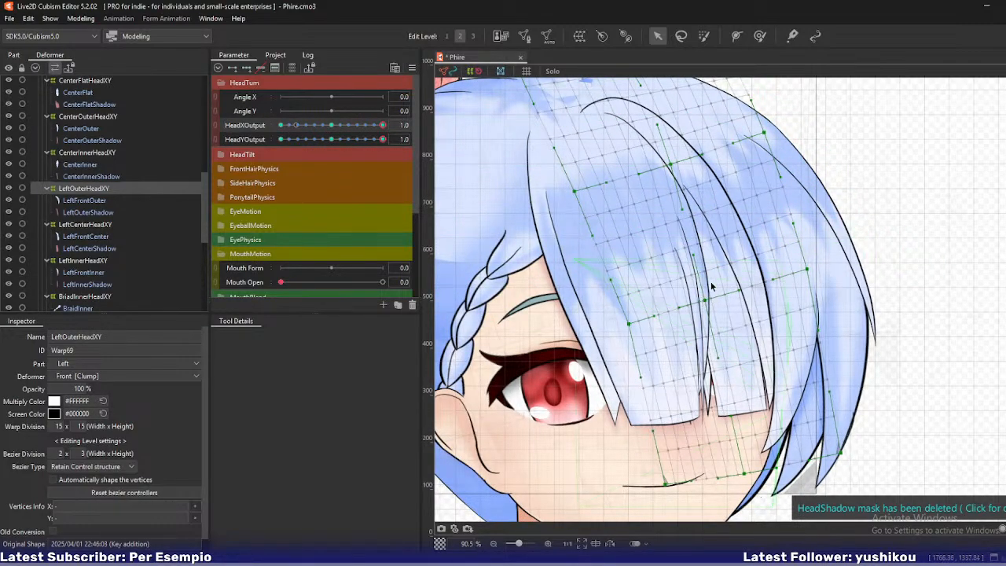
drag(746, 257, 749, 331)
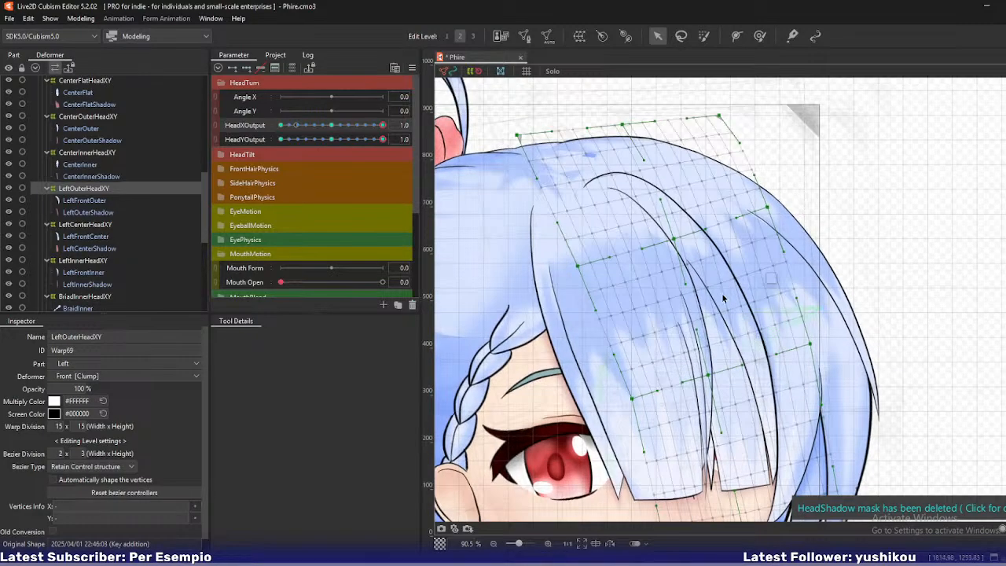
drag(670, 300, 684, 230)
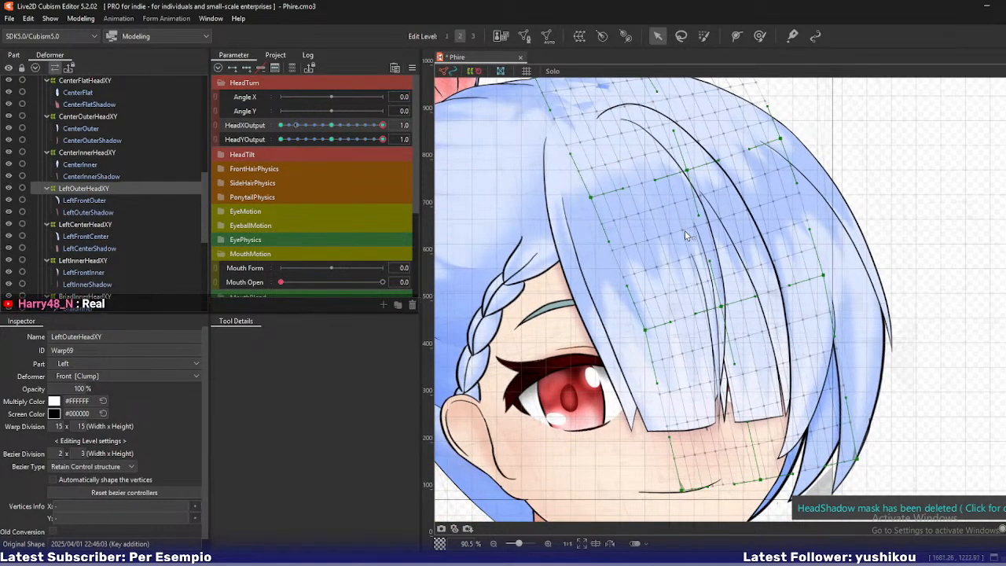
drag(383, 140, 393, 159)
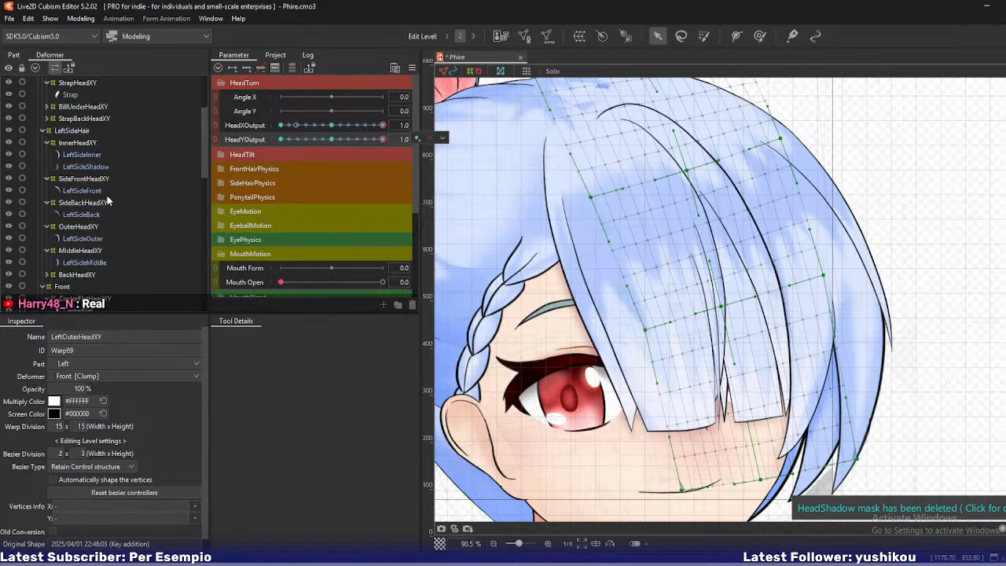
Select the left side hair's InnerHeadXY deformer, lower its bottom-right corner, and nudge its bottom centre and lower-row centre points slightly left.
scroll(87, 212, up, 5)
click(82, 207)
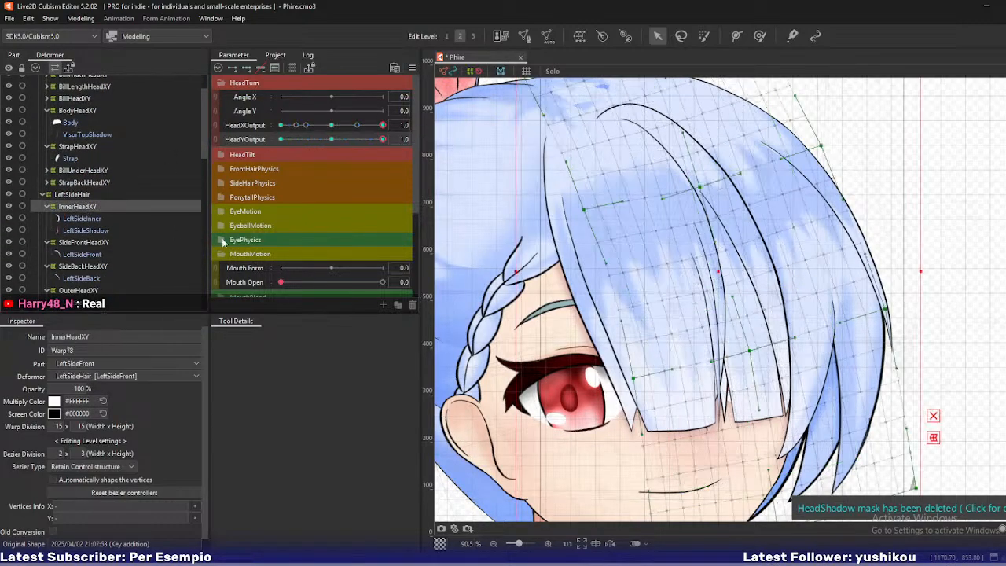
scroll(739, 310, down, 2)
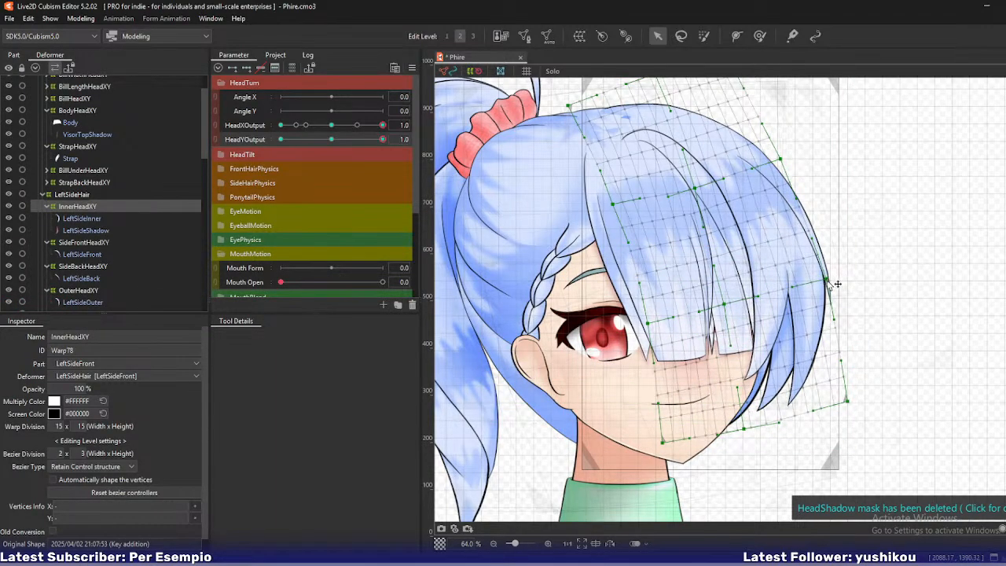
drag(847, 401, 844, 415)
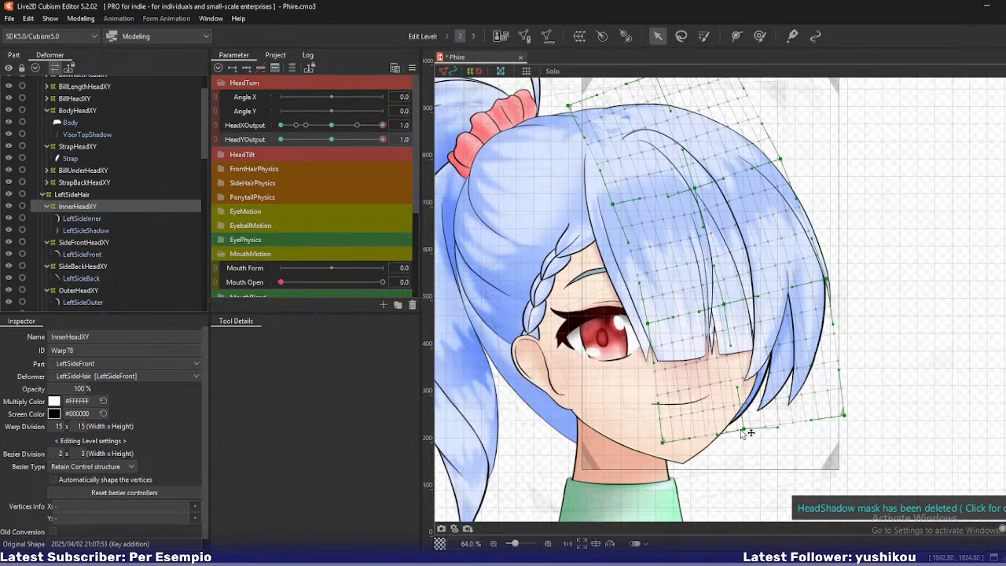
drag(742, 429, 740, 427)
drag(724, 304, 722, 303)
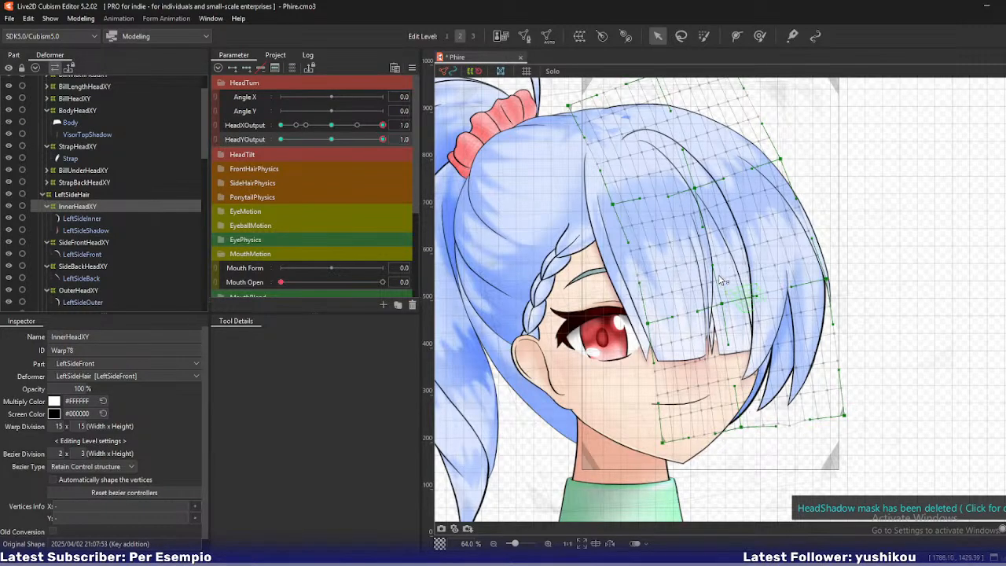
Raise InnerHeadXY's upper-row left point and top-left corner, and shift its top centre point right and top-right corner down and right.
drag(695, 190, 731, 305)
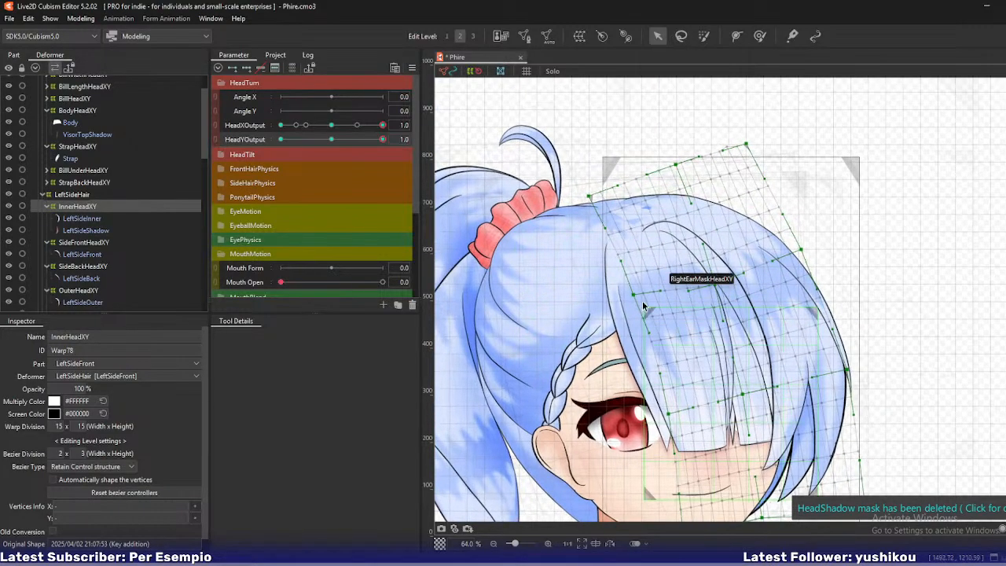
drag(636, 295, 630, 277)
drag(588, 195, 588, 187)
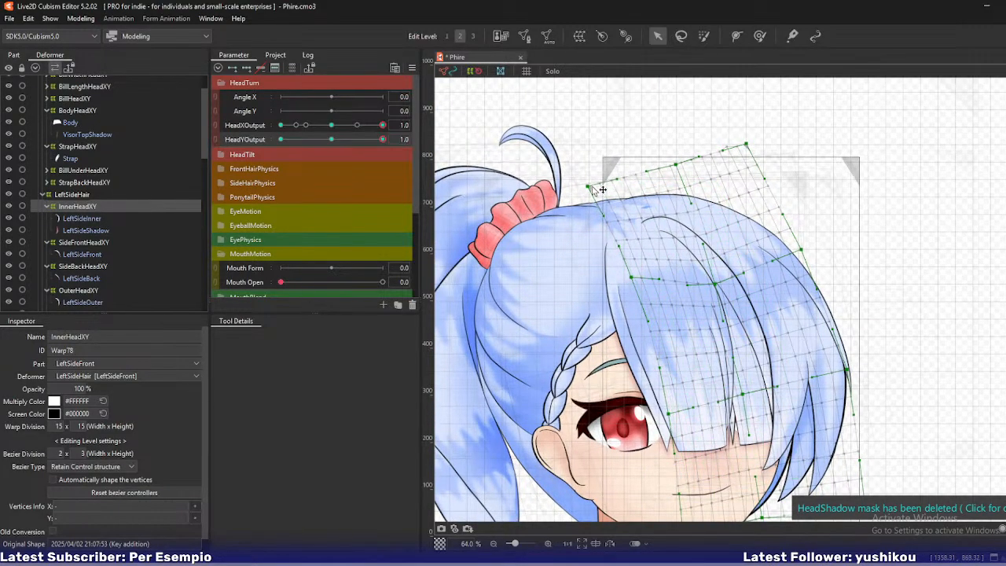
drag(676, 165, 681, 163)
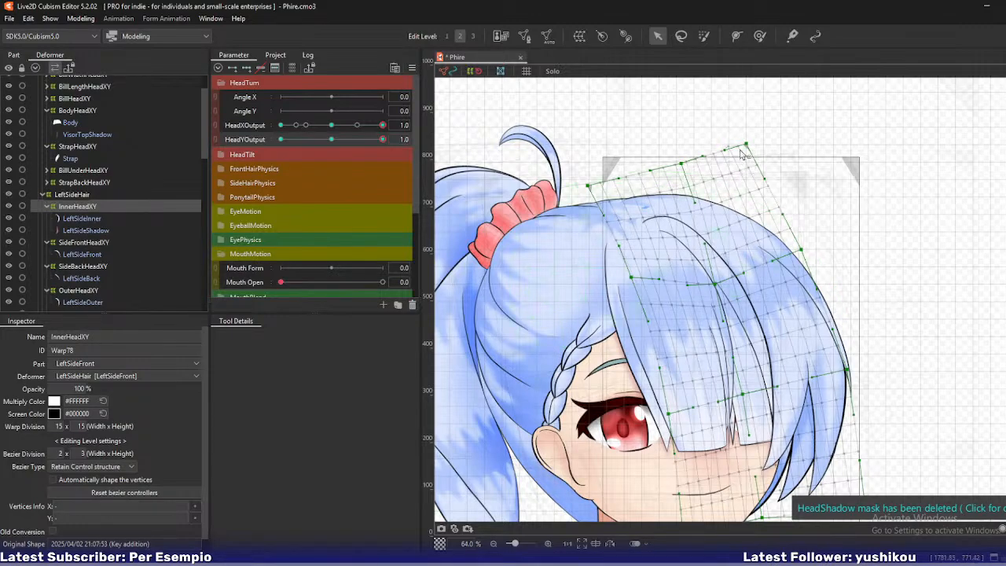
drag(746, 145, 758, 162)
Nudge InnerHeadXY's upper-row centre point up and left and the row's outer points down, and check the hair across HeadYOutput.
drag(717, 286, 713, 283)
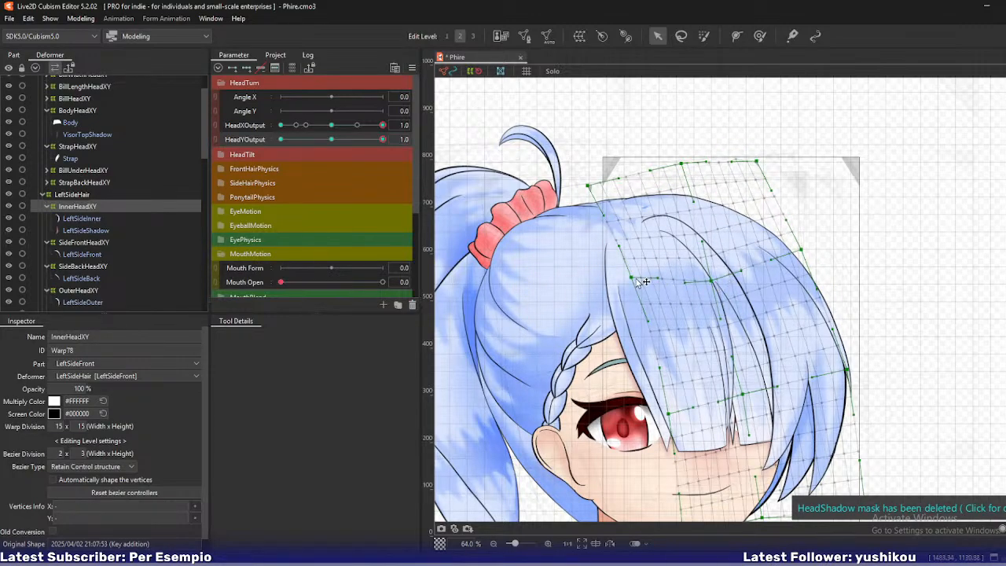
drag(634, 279, 635, 282)
drag(803, 250, 805, 258)
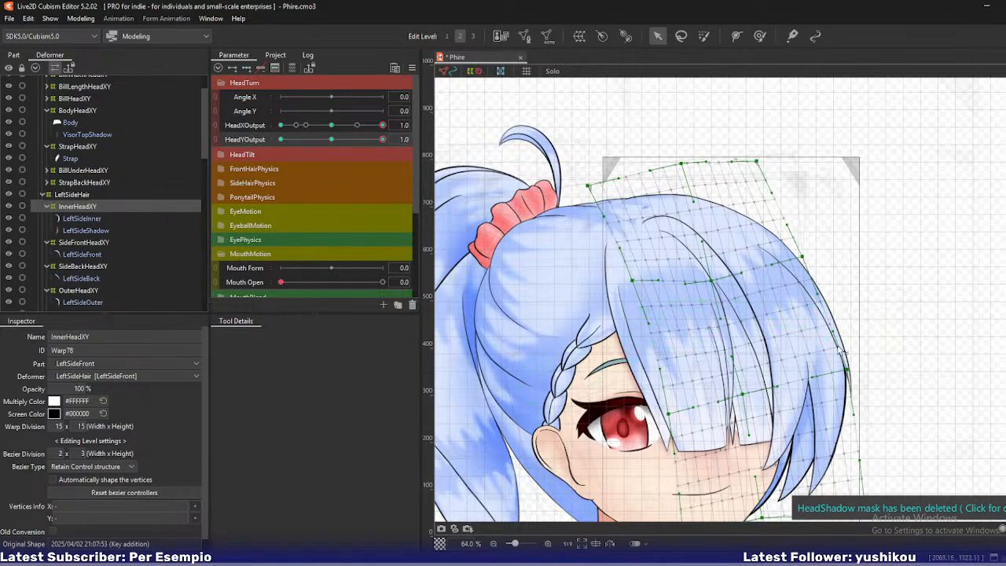
drag(853, 370, 841, 308)
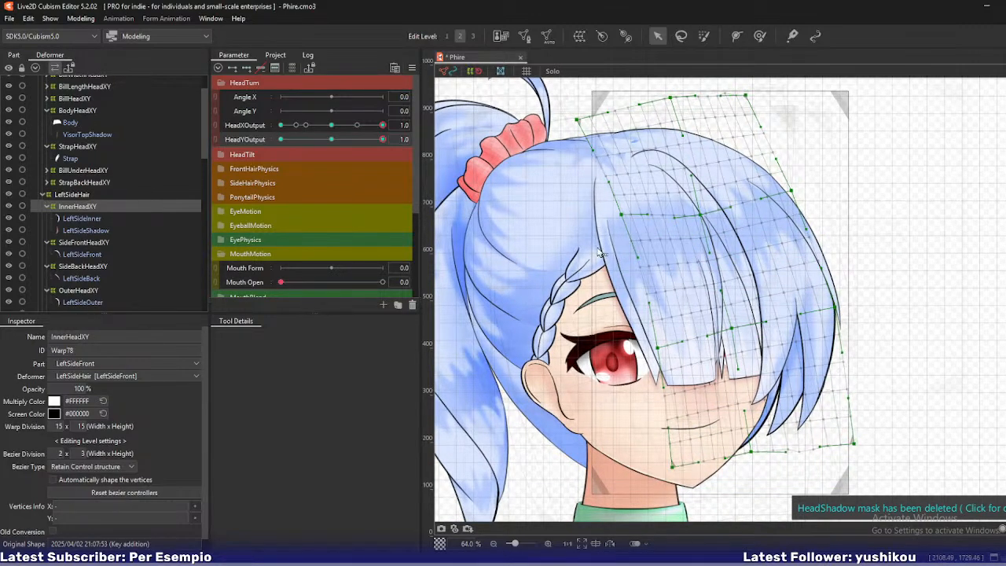
mouse_move(382, 139)
mouse_down()
mouse_move(366, 141)
mouse_move(385, 145)
mouse_up()
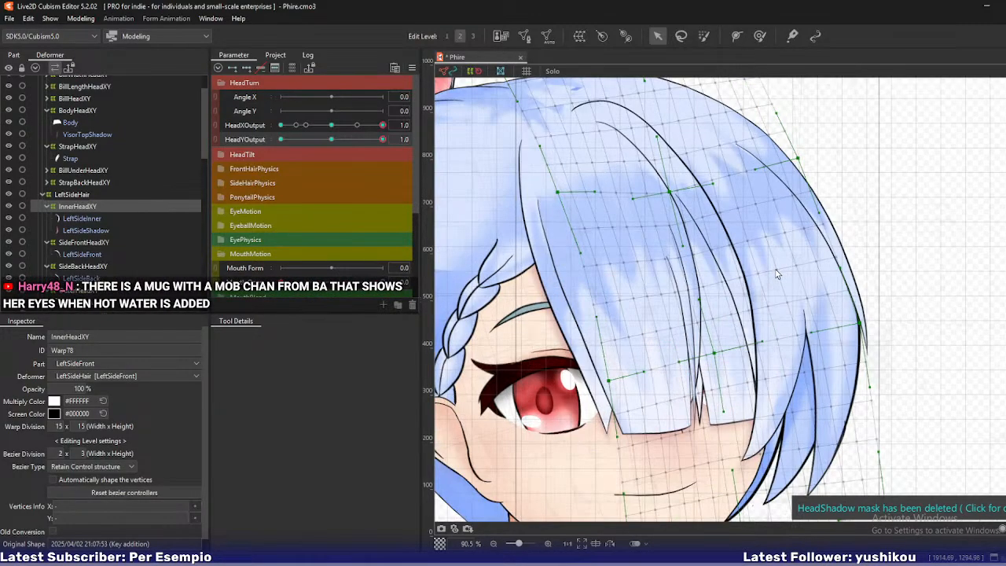
Save the model and shift InnerHeadXY's top centre point, top-right corner and upper-row right point down and right.
scroll(777, 274, up, 1)
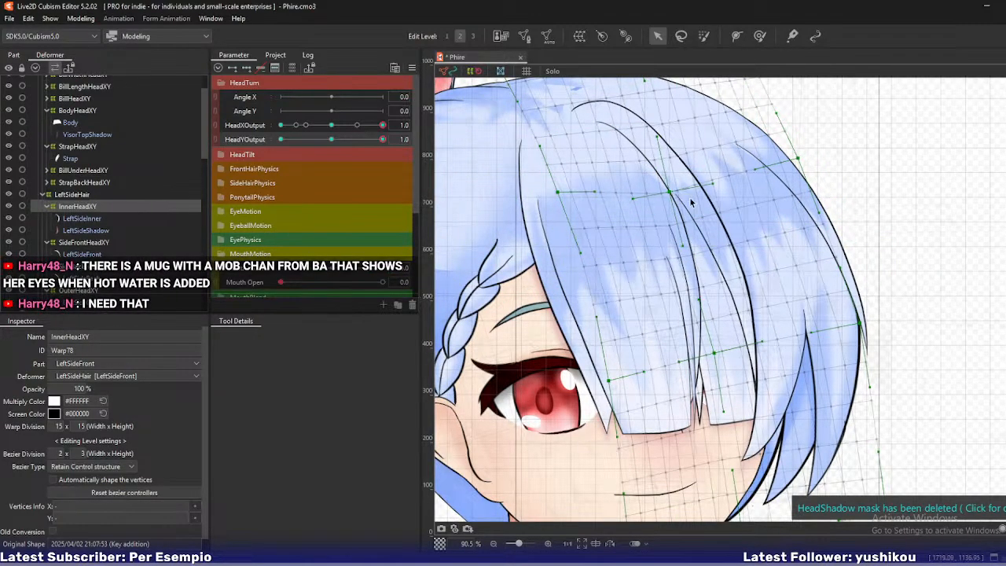
key(ctrl+s)
drag(716, 220, 708, 308)
drag(552, 281, 550, 283)
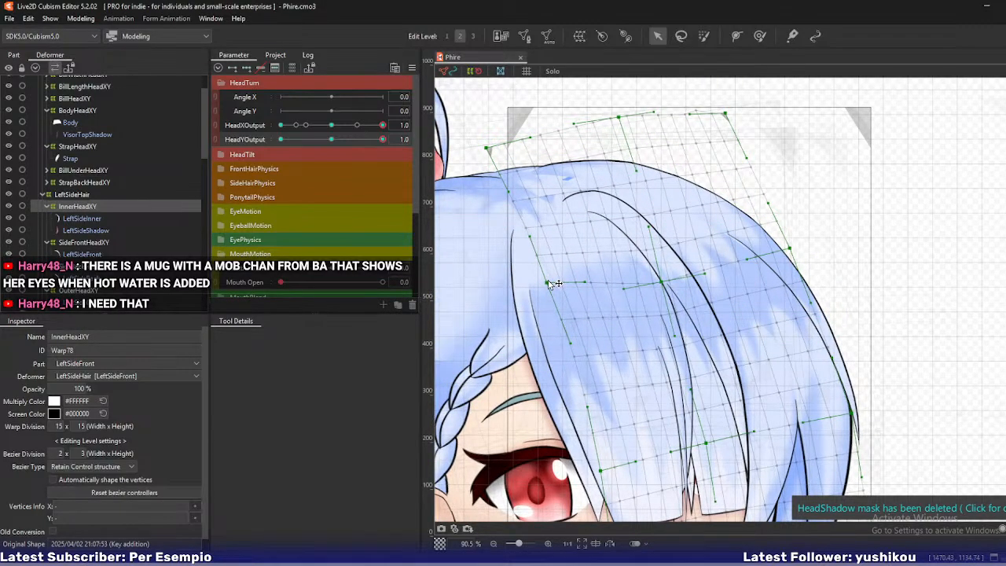
drag(625, 118, 635, 129)
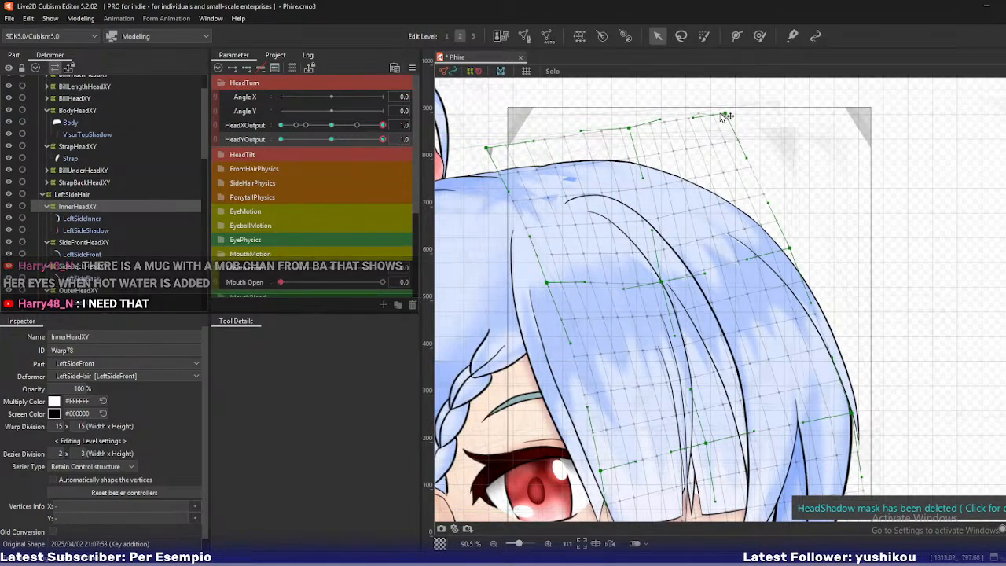
drag(726, 117, 741, 136)
drag(789, 250, 792, 263)
Raise InnerHeadXY's lower-row left point, lower its right point, and nudge the row's centre point slightly up and left.
drag(686, 298, 631, 219)
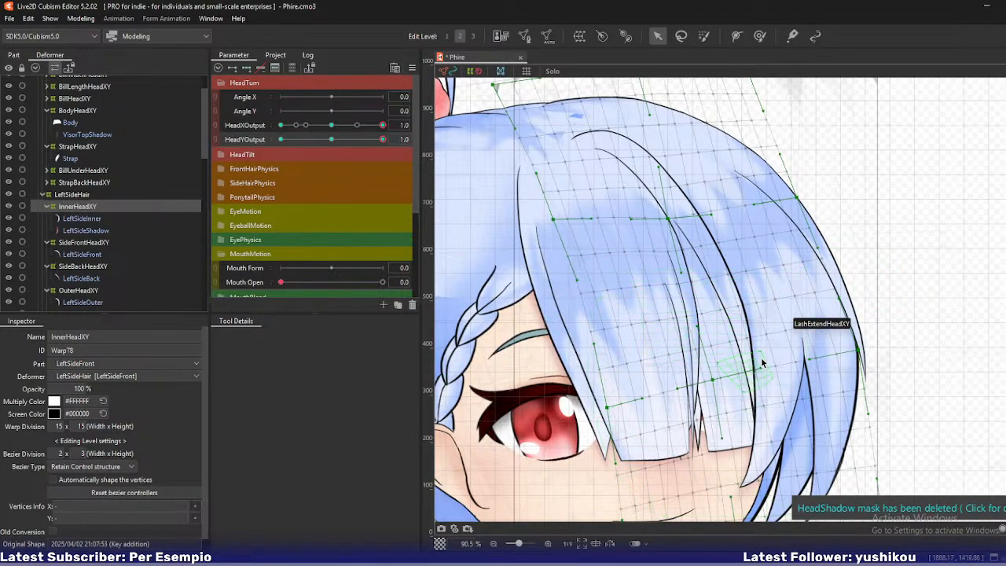
scroll(760, 298, down, 3)
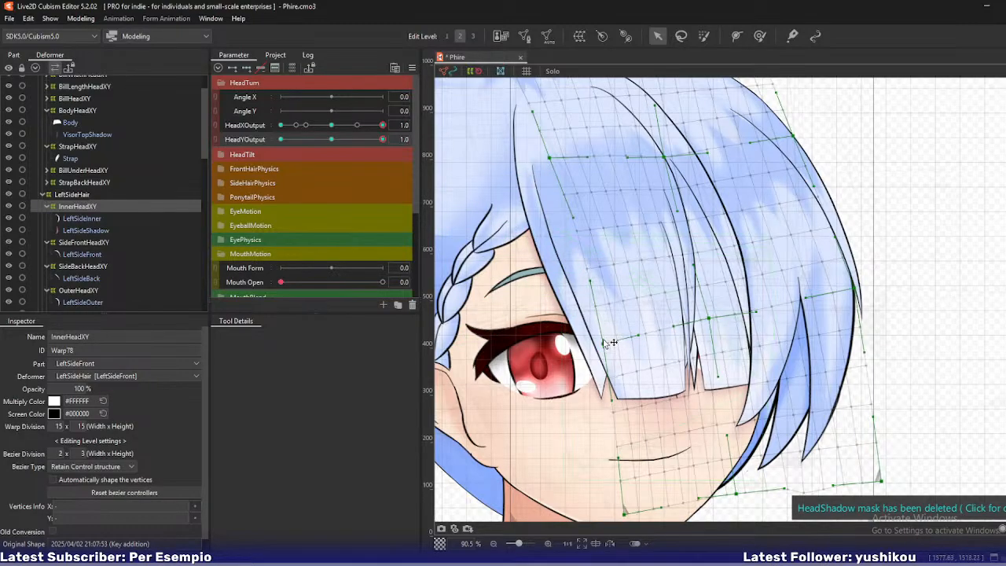
drag(604, 344, 603, 326)
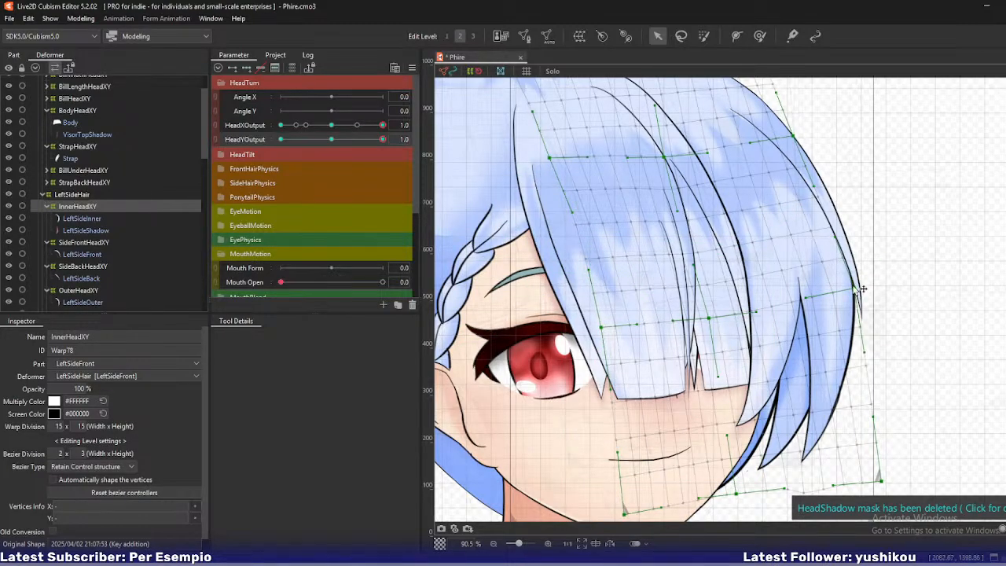
drag(855, 291, 859, 301)
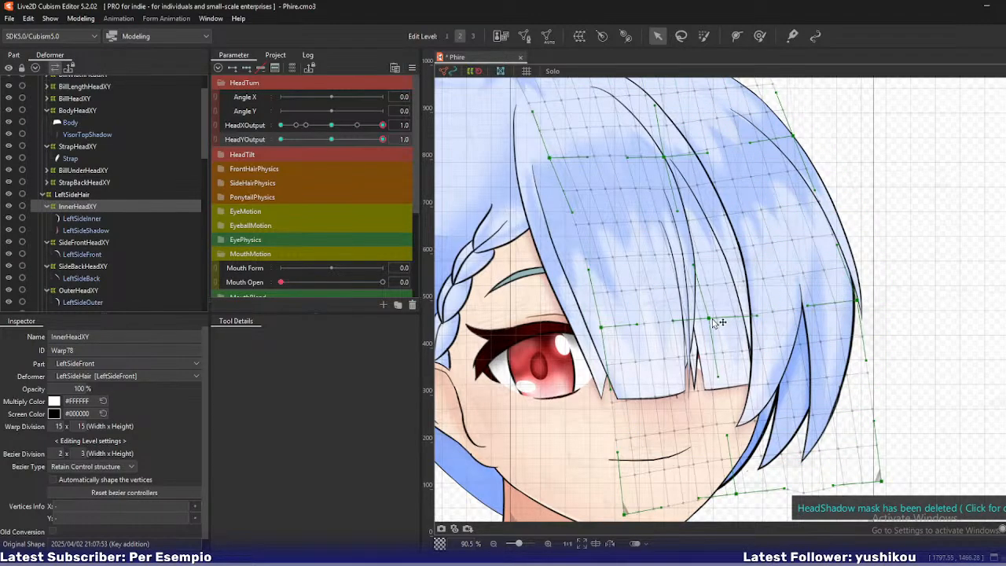
mouse_move(713, 319)
mouse_down()
mouse_move(706, 308)
mouse_move(710, 317)
mouse_up()
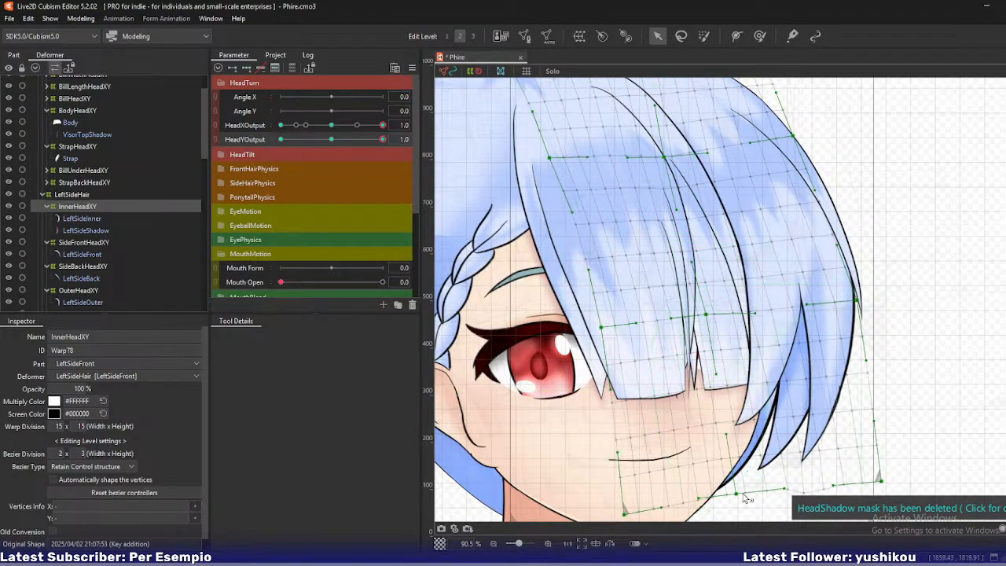
Reshape InnerHeadXY's bottom edge by nudging its centre point left, lowering the right corner and raising the left corner.
scroll(760, 401, down, 2)
drag(760, 401, 753, 345)
drag(734, 413, 729, 411)
drag(838, 405, 842, 413)
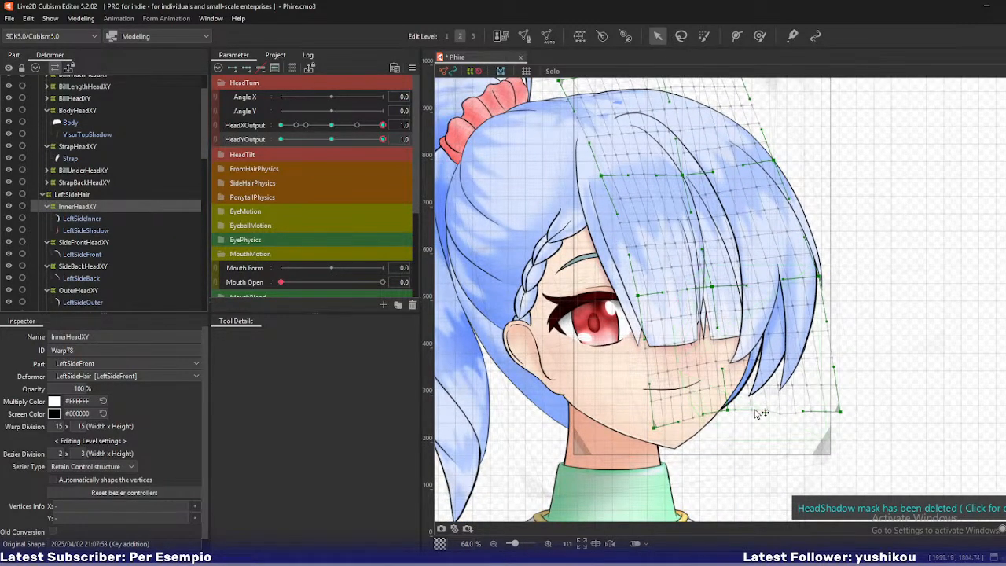
drag(655, 428, 654, 411)
drag(729, 409, 730, 411)
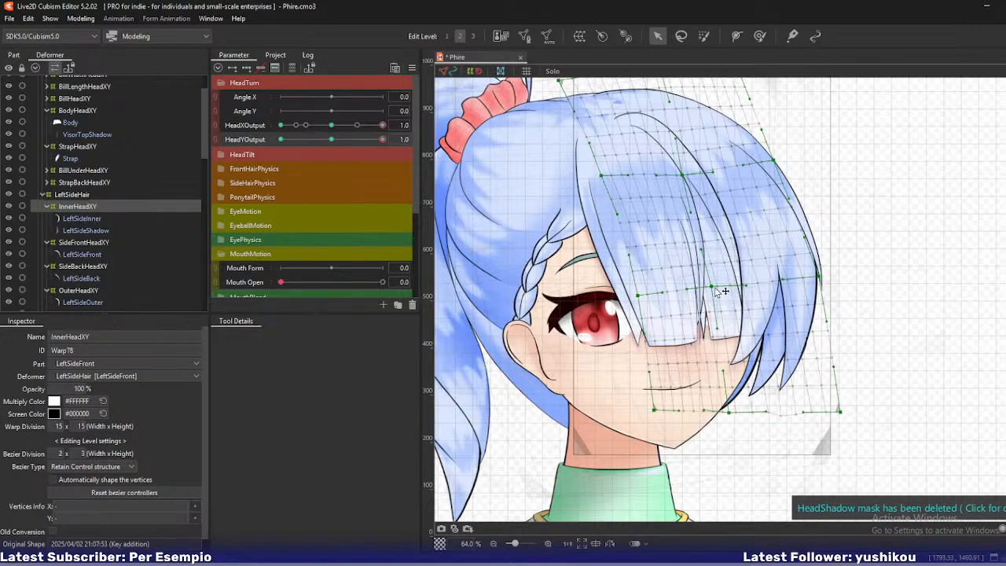
Select a grid vertex on the dark strand line, try nudging InnerHeadXY's upper-row centre point right, and undo it.
scroll(731, 283, up, 1)
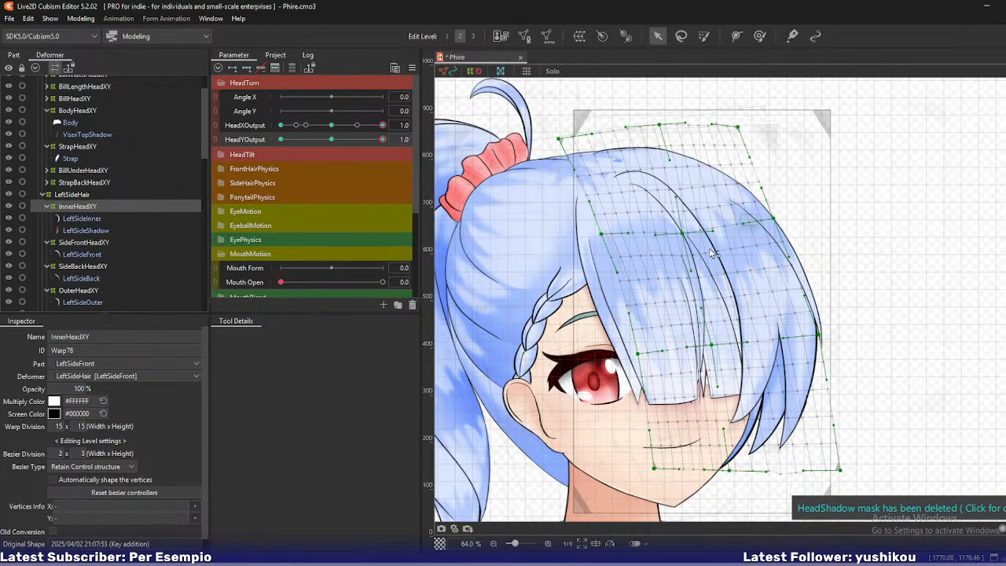
scroll(710, 252, up, 4)
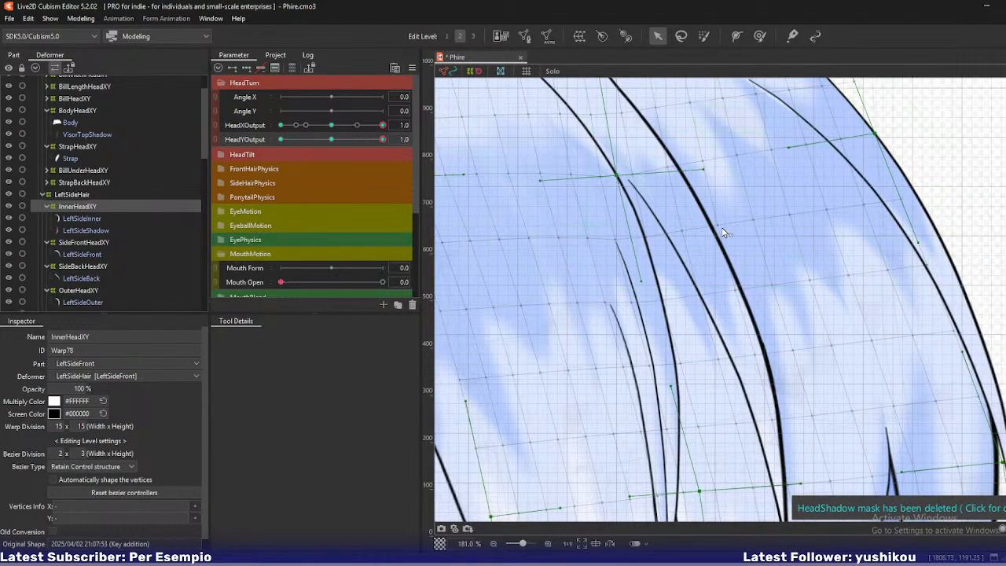
click(720, 226)
drag(722, 224, 720, 227)
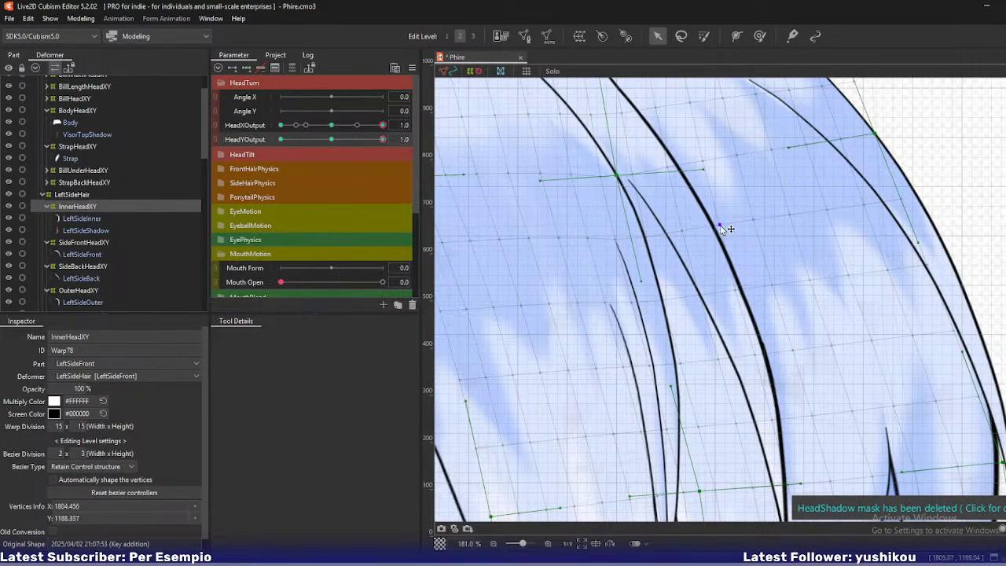
scroll(775, 251, down, 2)
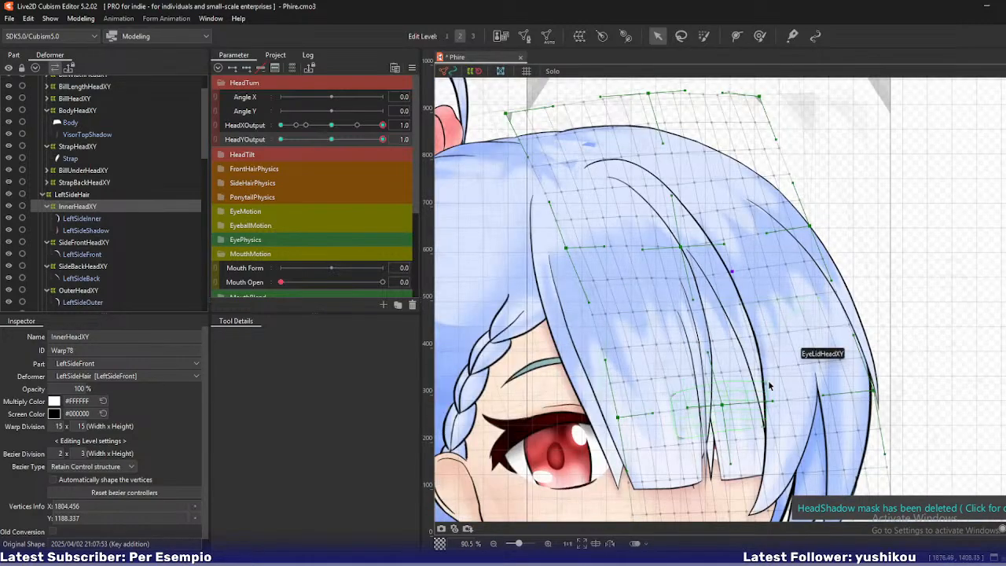
drag(768, 382, 767, 342)
drag(680, 206, 682, 207)
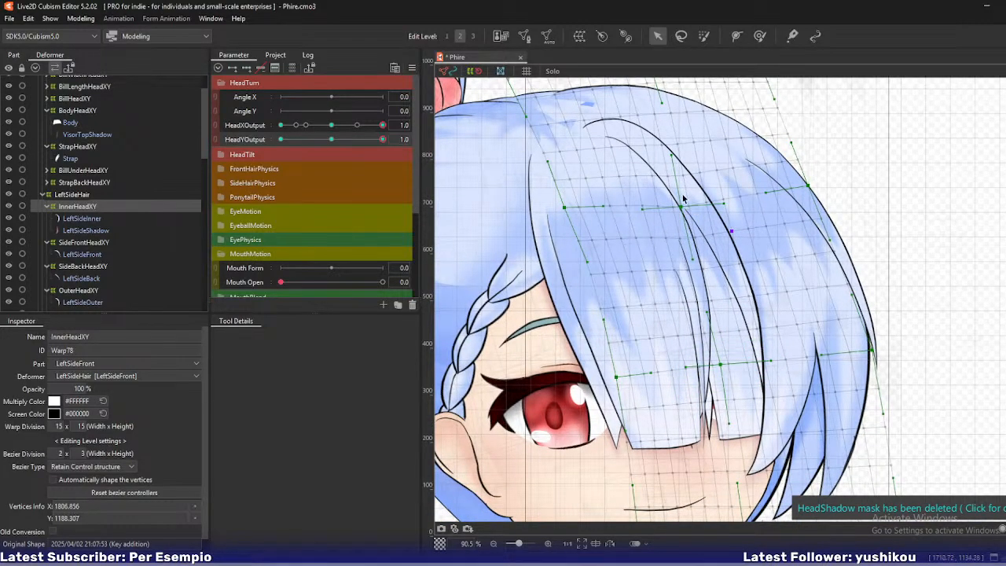
key(ctrl+z)
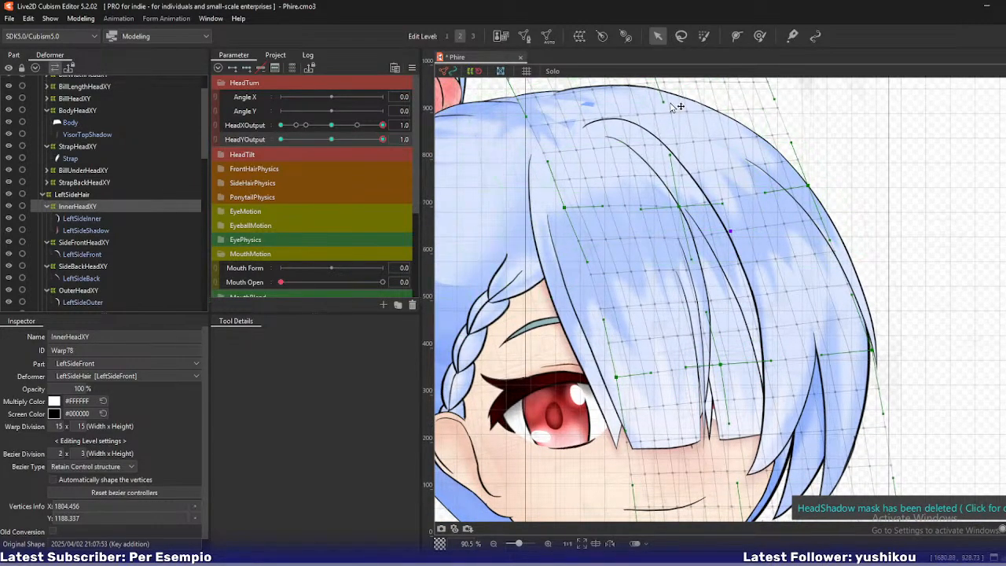
At edit level 1, nudge individual InnerHeadXY grid vertices beside the strand lines slightly right, and return to edit level 2.
scroll(689, 207, up, 3)
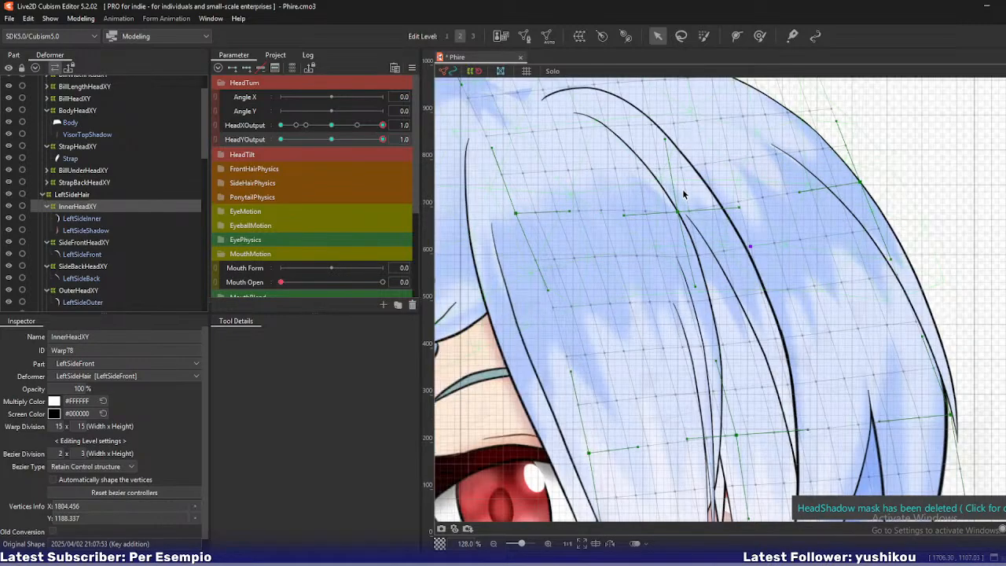
click(665, 242)
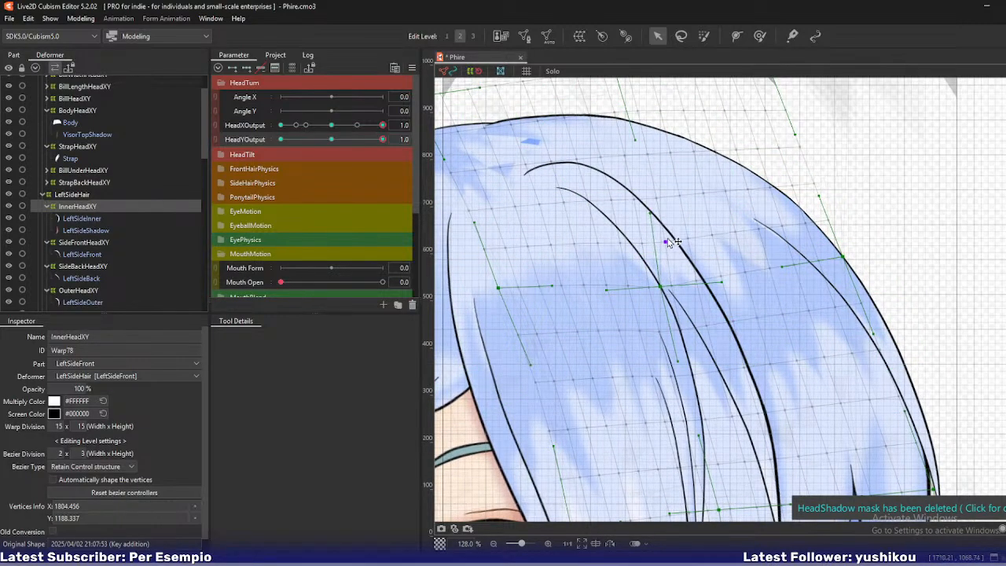
key(1)
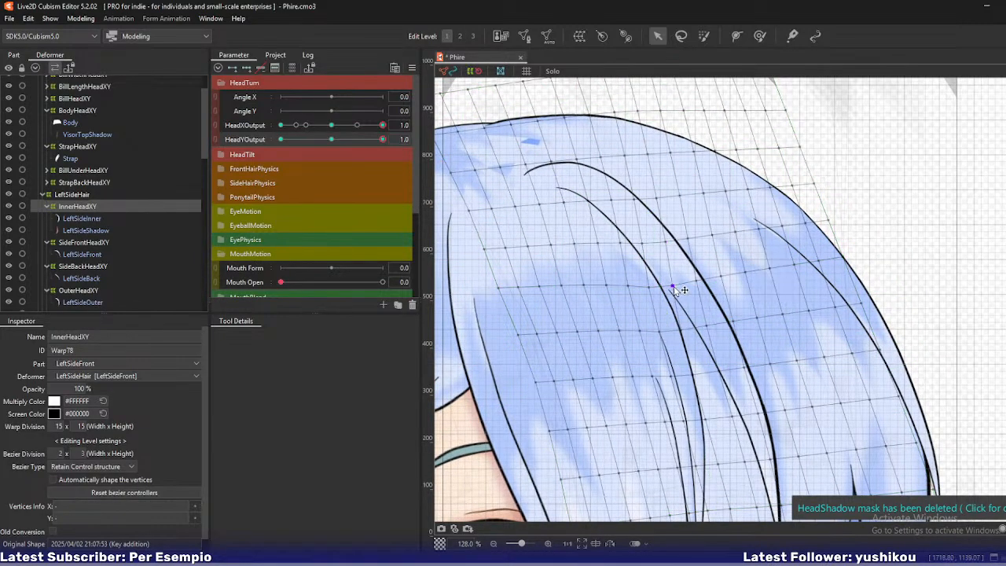
drag(679, 285, 698, 280)
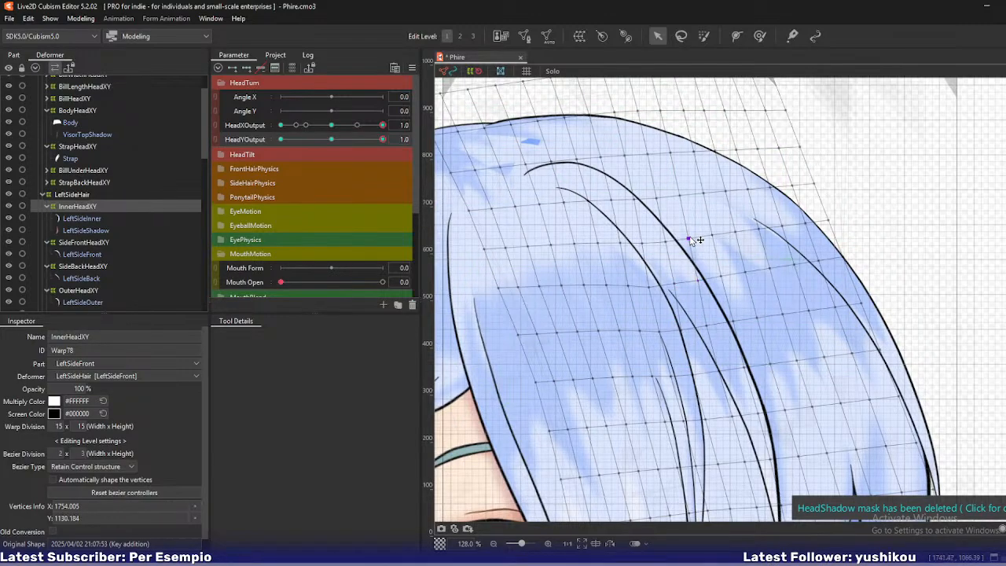
click(690, 238)
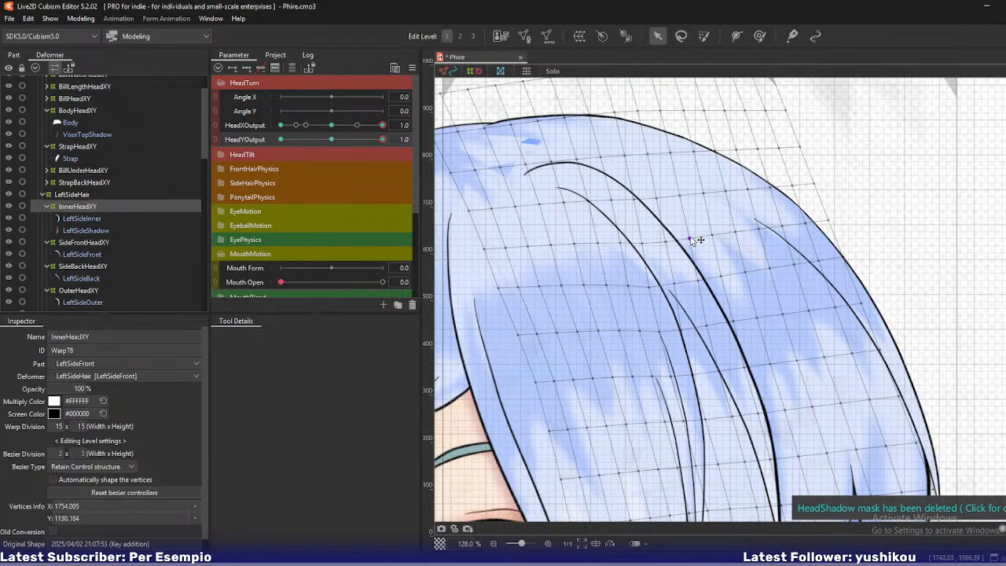
click(645, 242)
scroll(651, 229, up, 5)
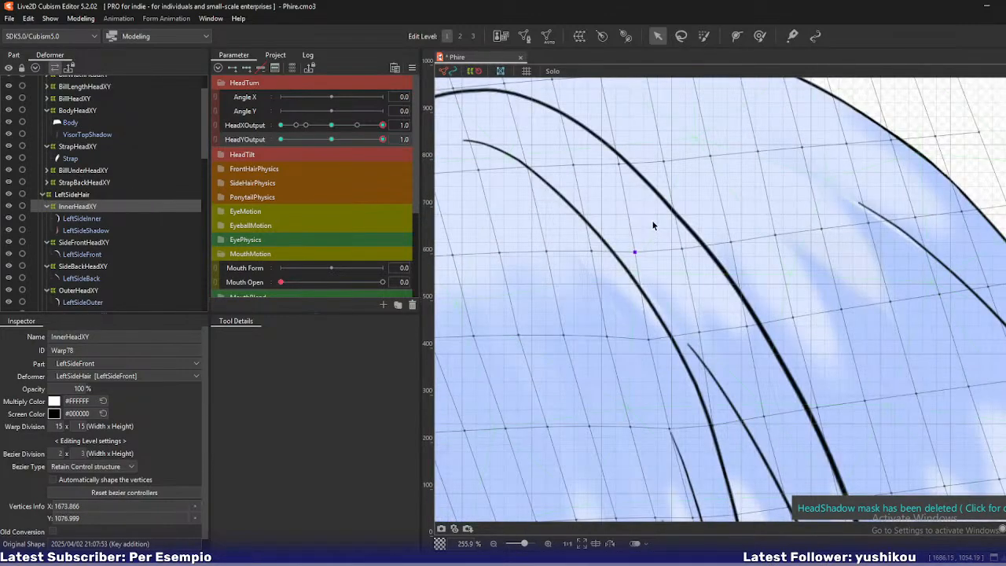
drag(635, 253, 642, 252)
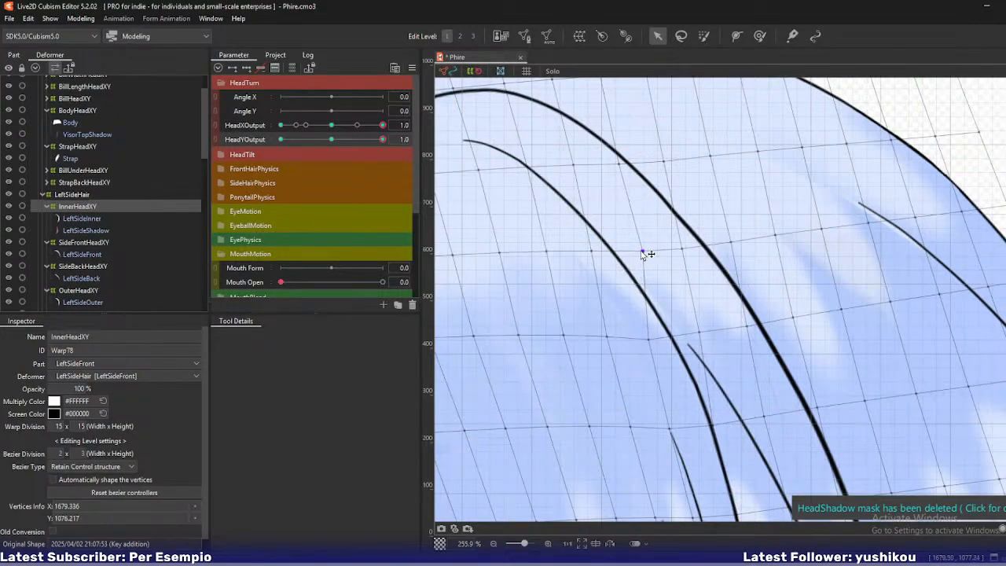
click(637, 251)
scroll(633, 252, down, 3)
key(ctrl+2)
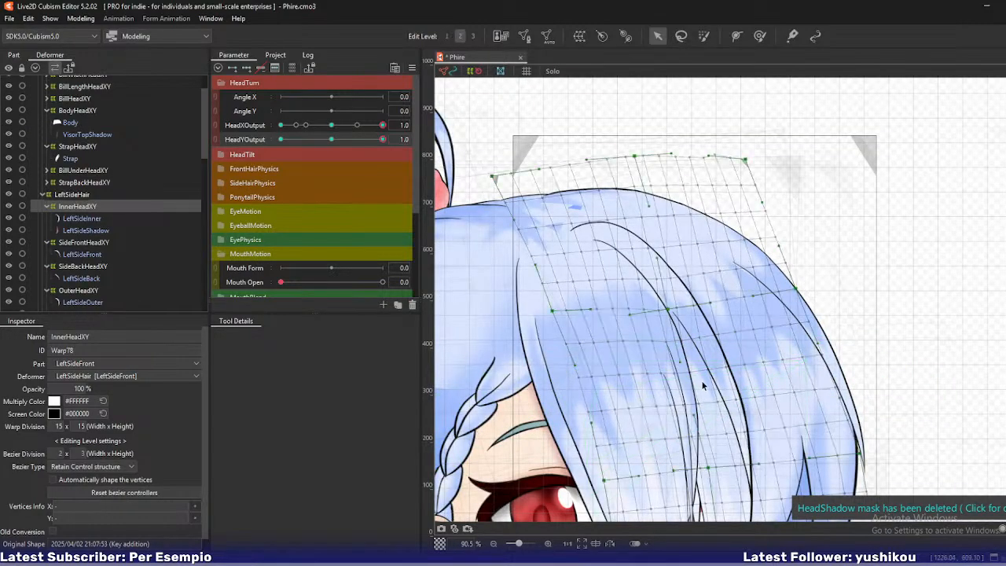
Preview InnerHeadXY's deformation by sweeping HeadXOutput and HeadYOutput, and return both parameters to 0.0.
scroll(708, 394, down, 2)
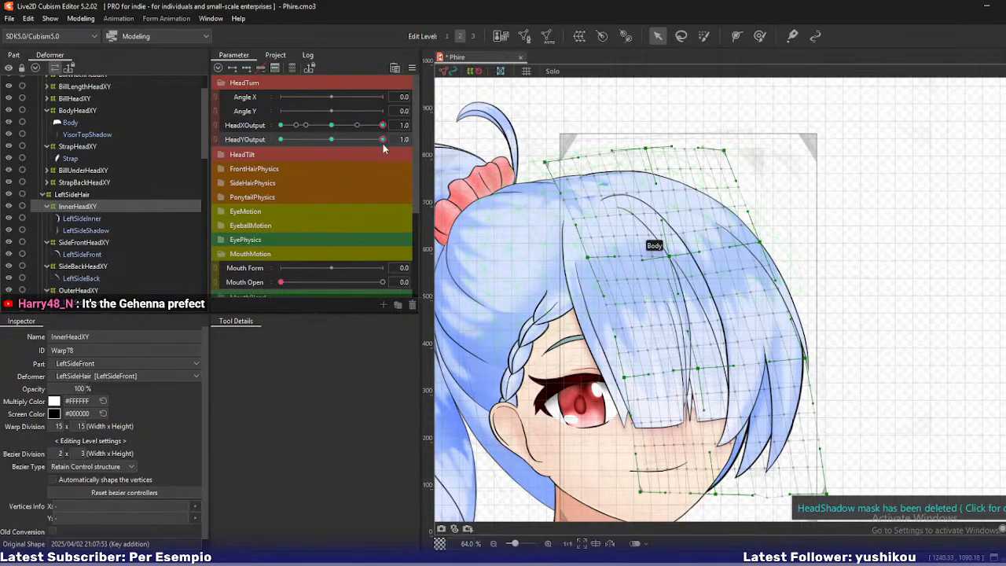
drag(383, 147, 398, 172)
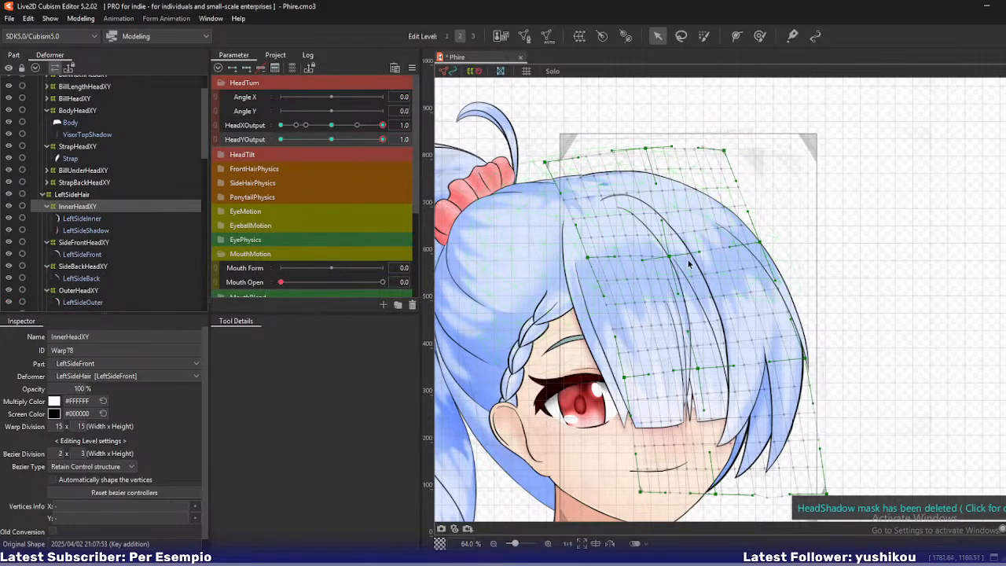
mouse_move(361, 131)
mouse_down()
mouse_move(391, 134)
mouse_move(348, 142)
mouse_up()
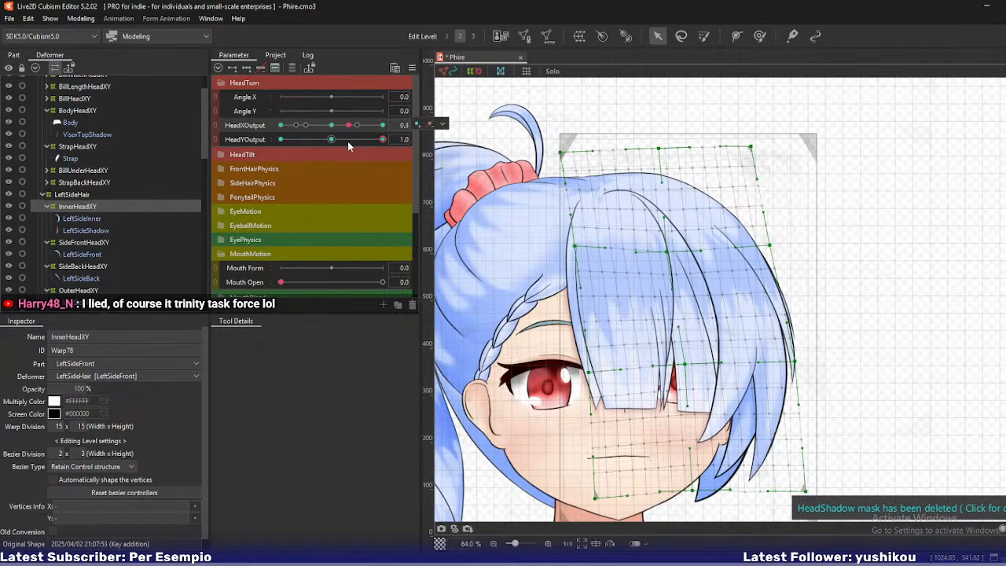
key(ctrl+r)
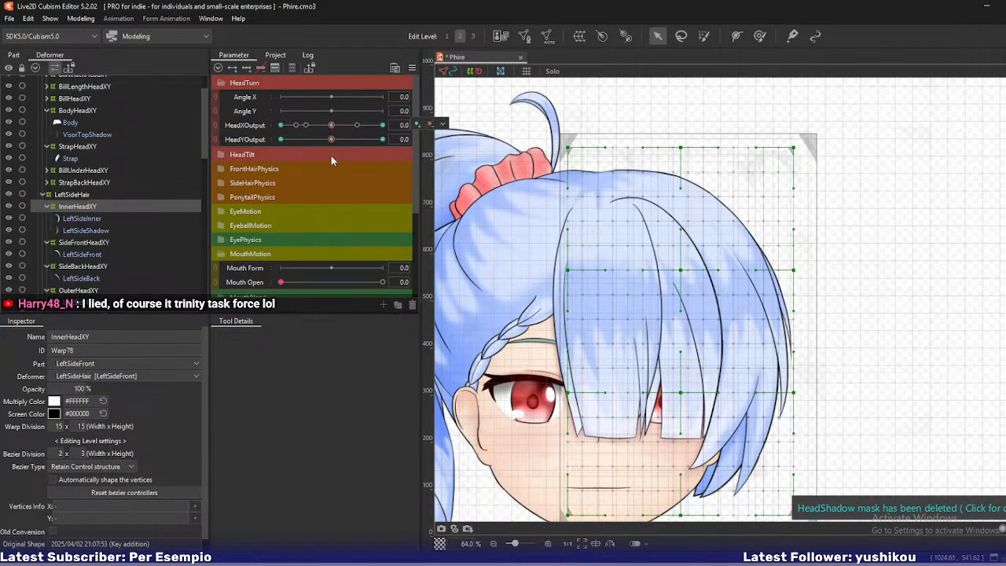
At HeadXOutput 0.0 and HeadYOutput 1.0, shift InnerHeadXY's top-left corner and upper-row left point right and slightly up.
drag(331, 143, 397, 144)
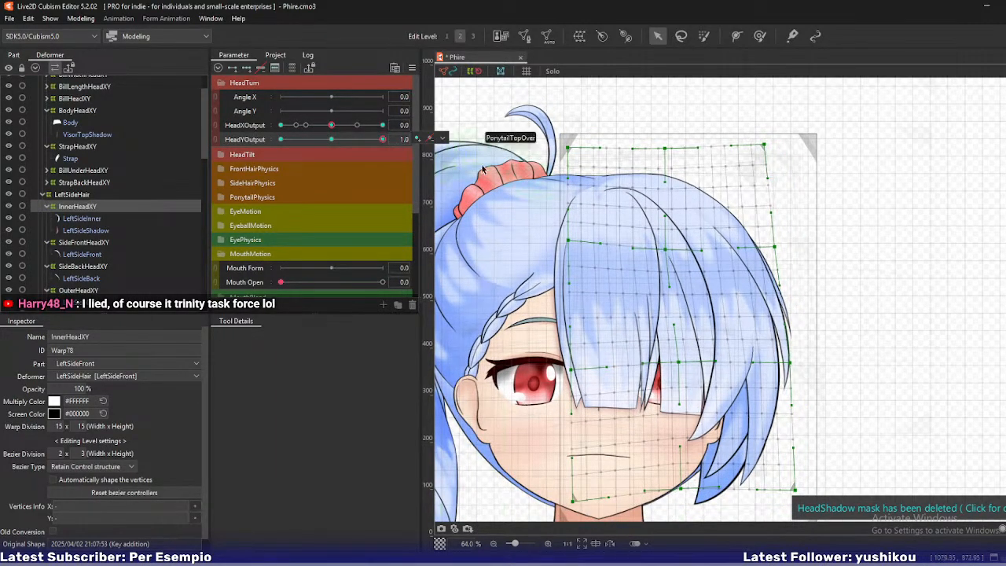
drag(569, 147, 578, 145)
drag(568, 240, 576, 233)
Fine-tune InnerHeadXY's top-edge centre point and the curve just below it, and nudge the upper-row centre point slightly up and right.
drag(664, 148, 668, 148)
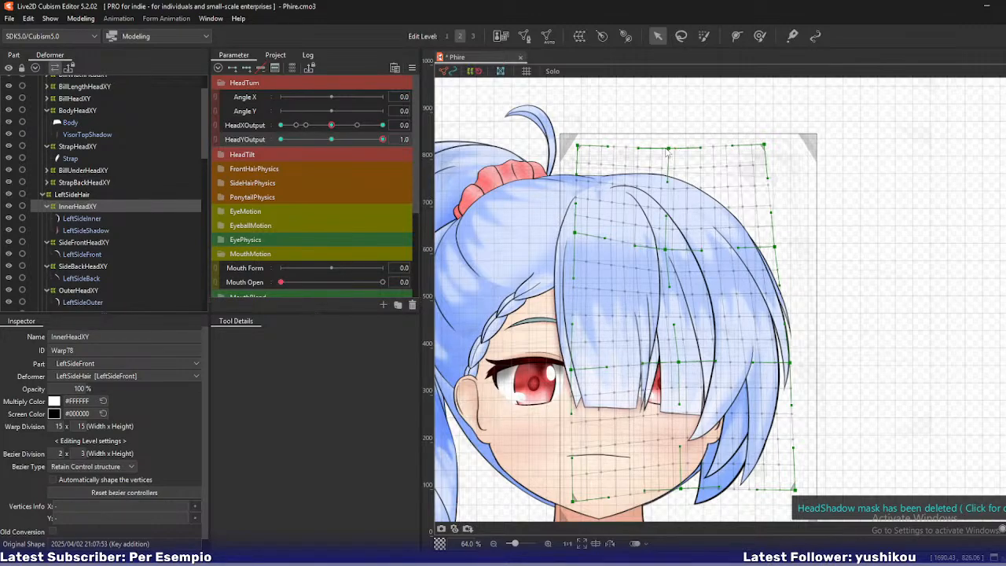
drag(668, 149, 665, 148)
drag(665, 249, 667, 246)
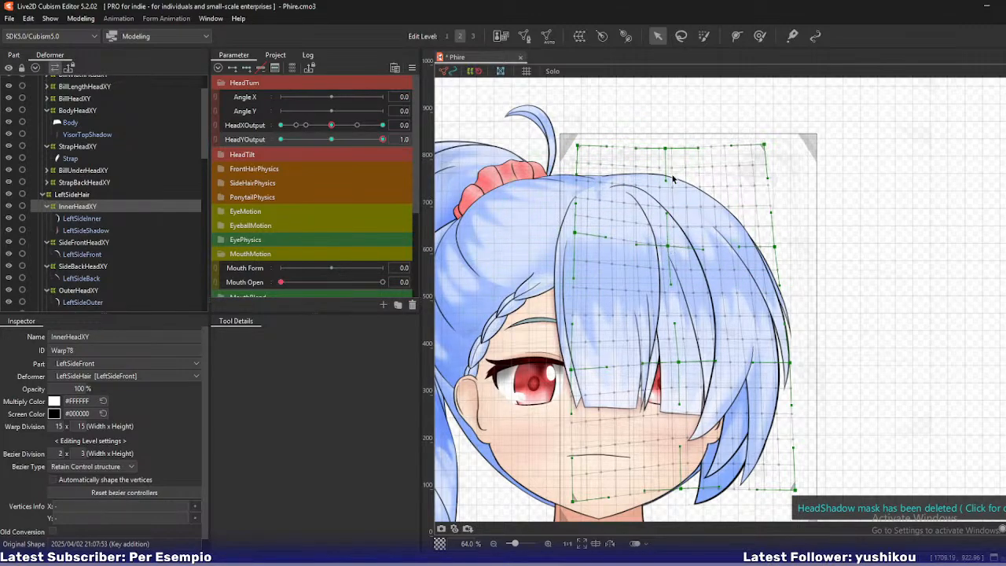
drag(673, 178, 674, 181)
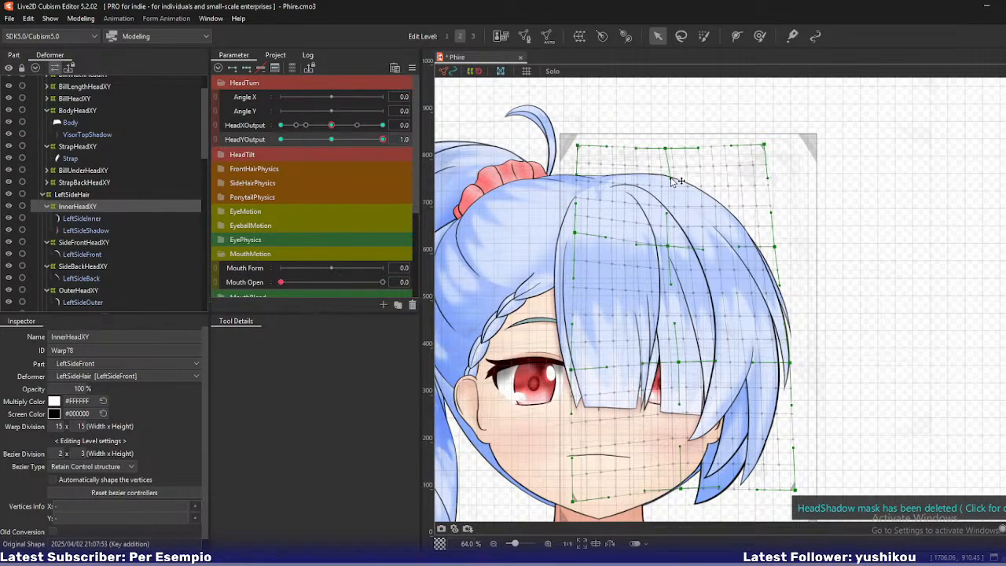
drag(675, 182, 672, 181)
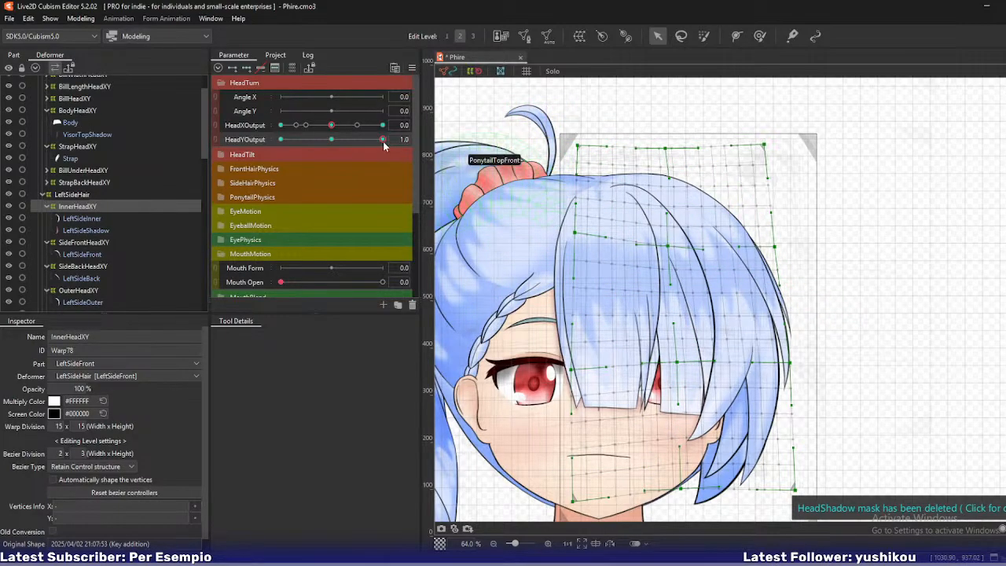
With HeadYOutput at 1.0, nudge the middle control point in the lower inner row of the OuterHeadXY warp slightly left.
drag(382, 141, 422, 177)
drag(674, 408, 668, 330)
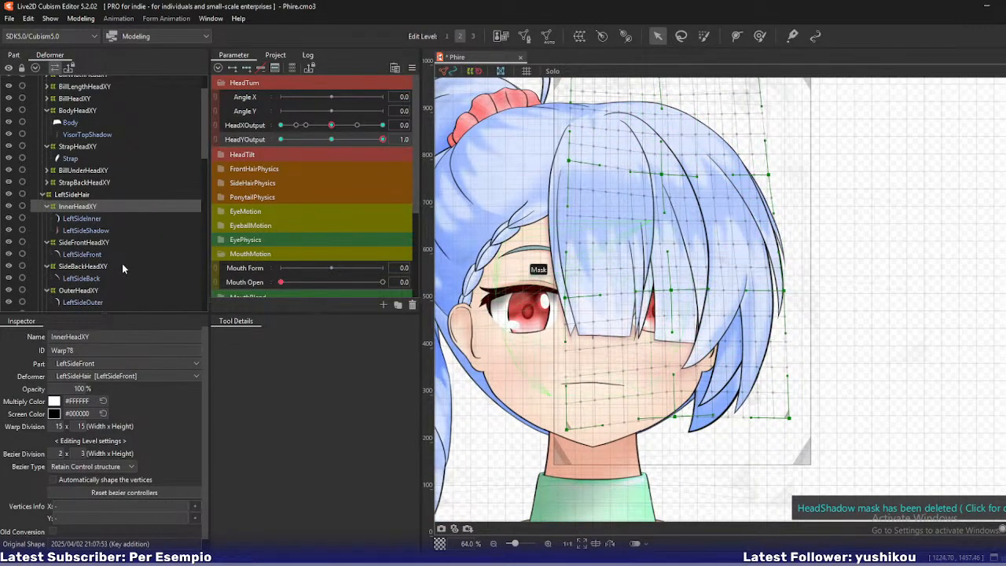
click(82, 291)
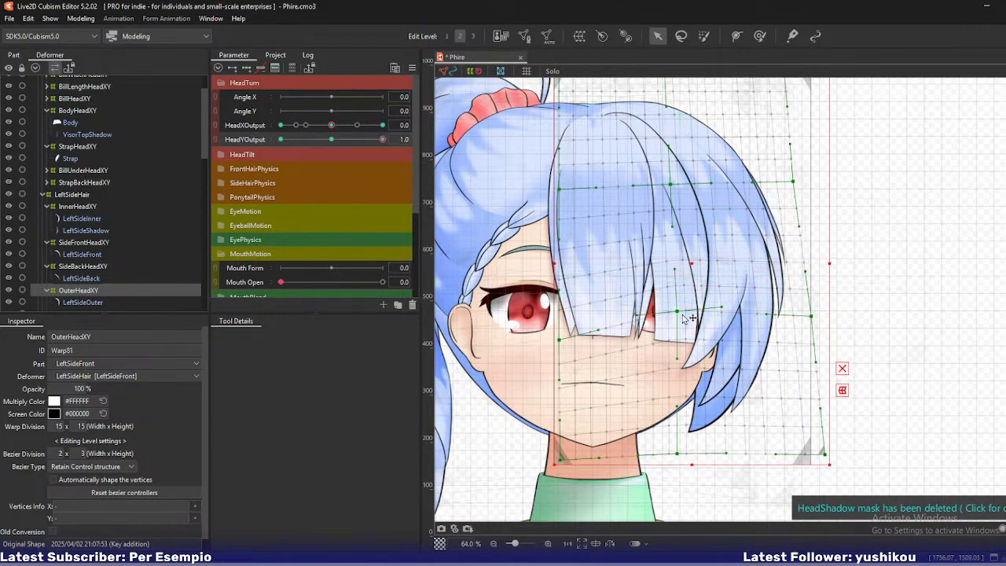
drag(684, 314, 678, 314)
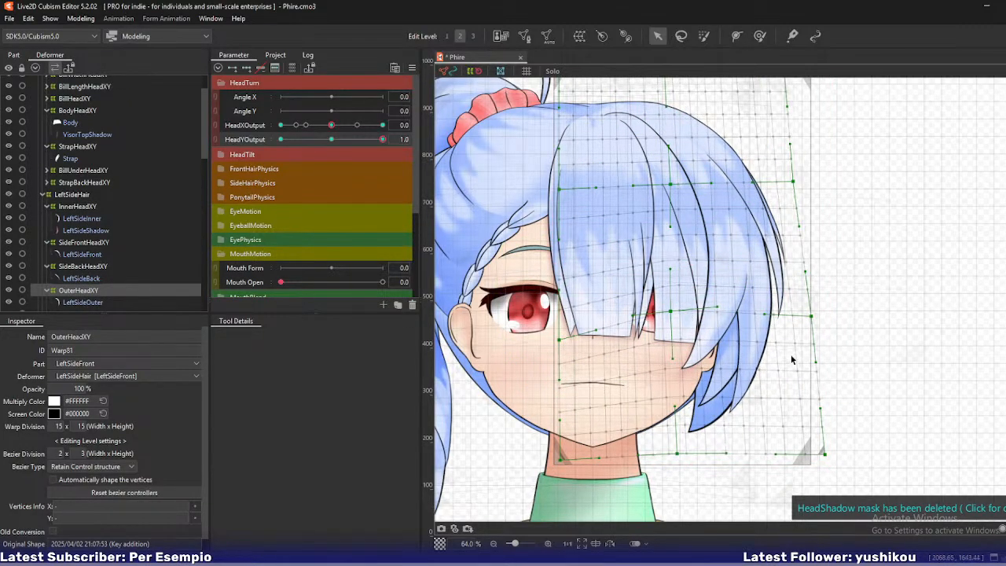
Nudge the bottom-middle control point of the MiddleHeadXY warp slightly left.
scroll(81, 278, down, 2)
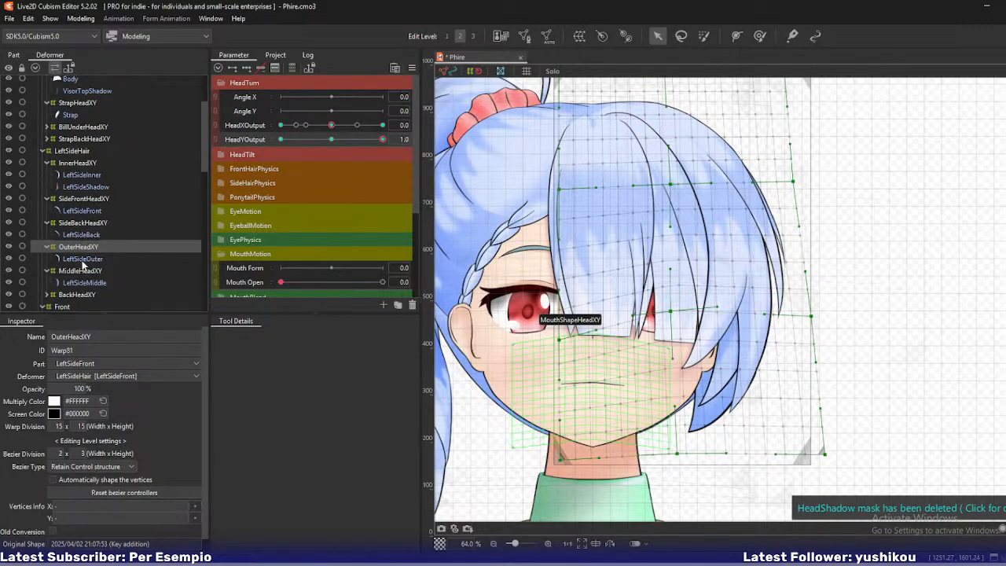
click(82, 270)
drag(716, 444, 710, 445)
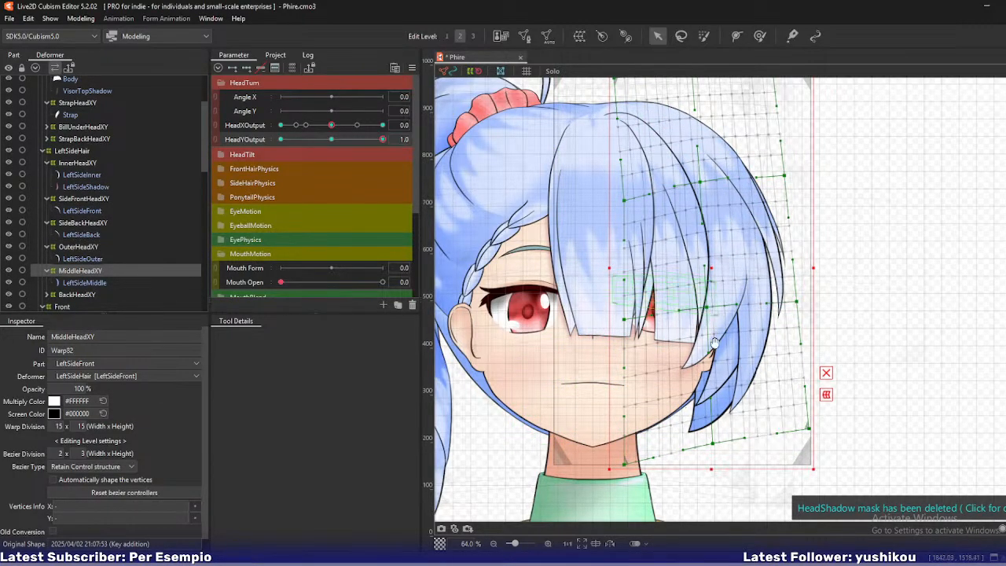
At HeadXOutput 1.0 and HeadYOutput 1.0, isolate the LeftOuterHeadXY strand and nudge its two central inner control points slightly right and up.
scroll(713, 345, up, 2)
drag(332, 126, 382, 143)
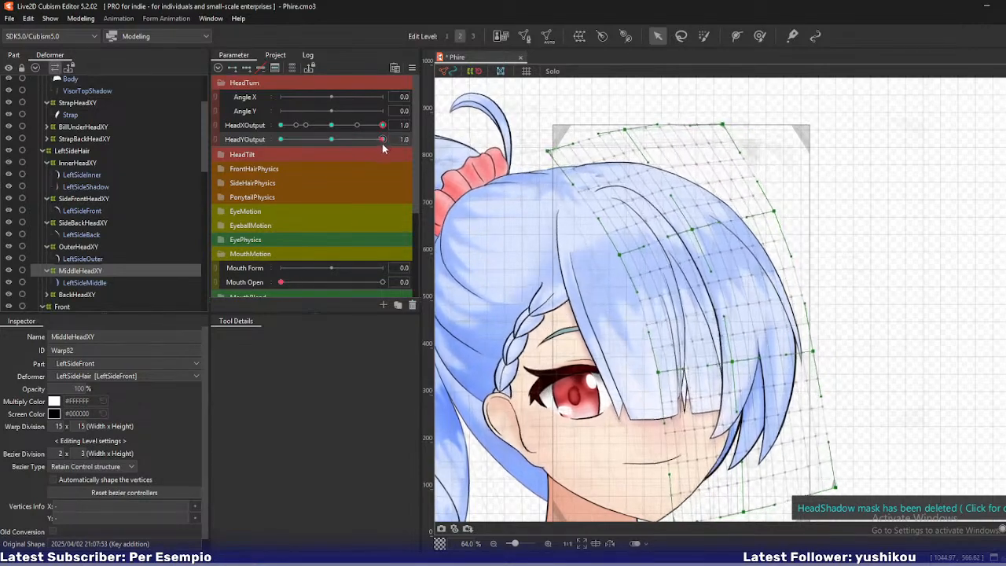
scroll(85, 275, down, 6)
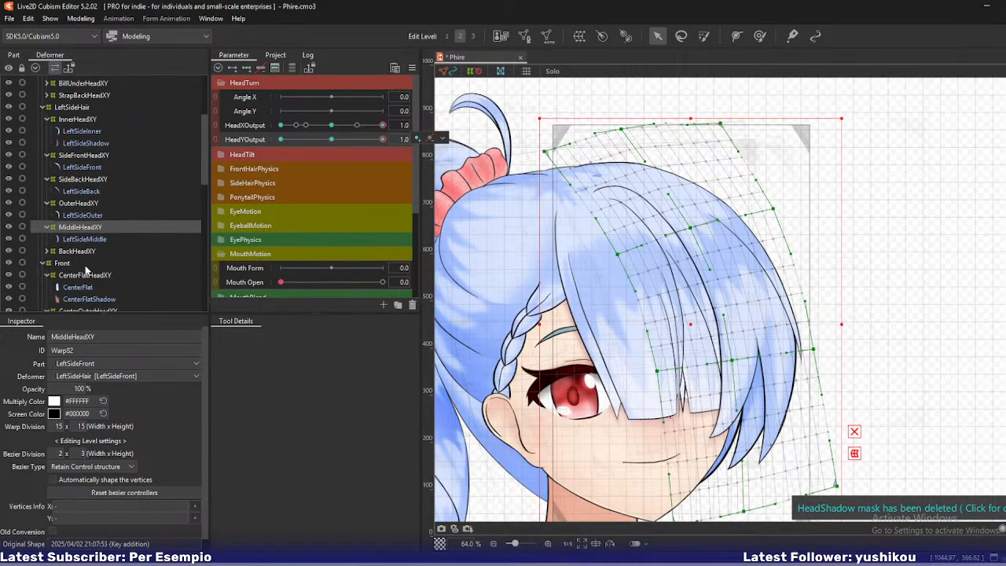
scroll(87, 270, down, 1)
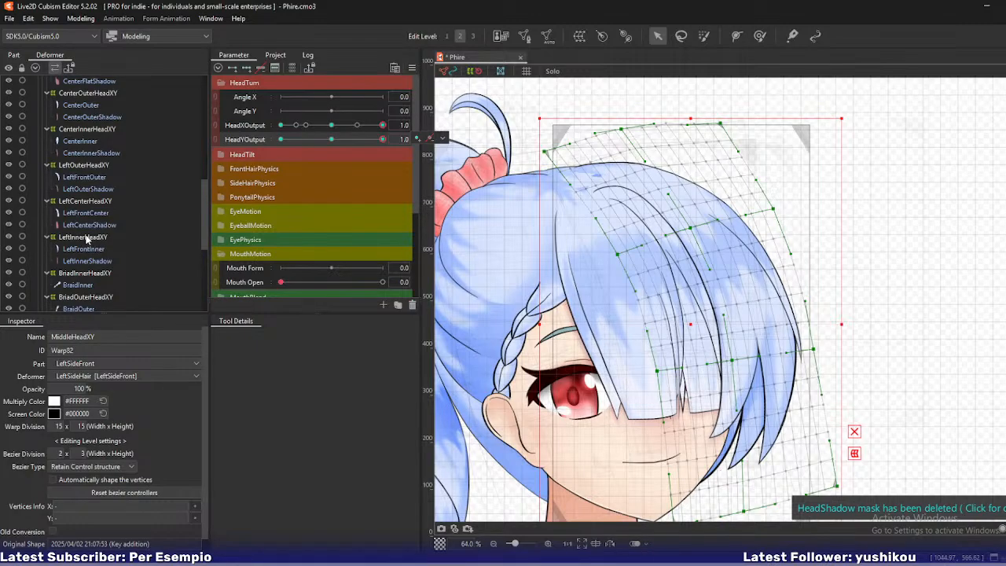
click(92, 165)
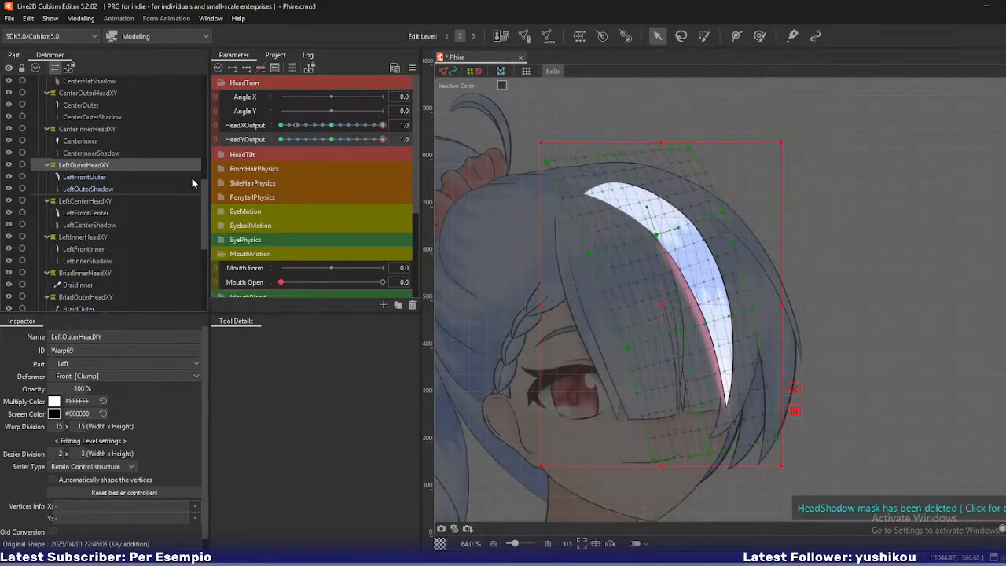
click(357, 139)
drag(356, 139, 396, 157)
scroll(655, 240, up, 2)
drag(654, 235, 657, 232)
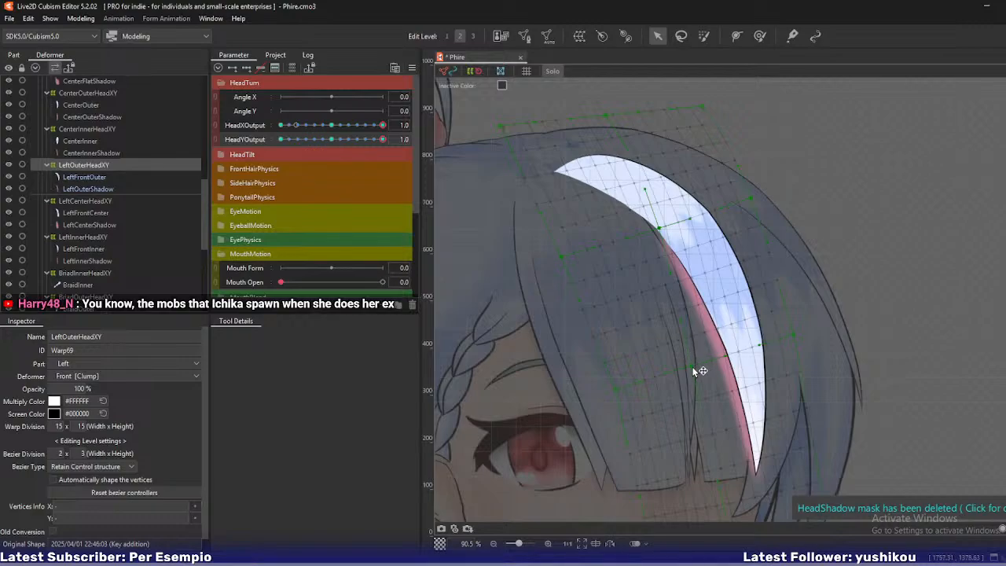
drag(693, 367, 696, 364)
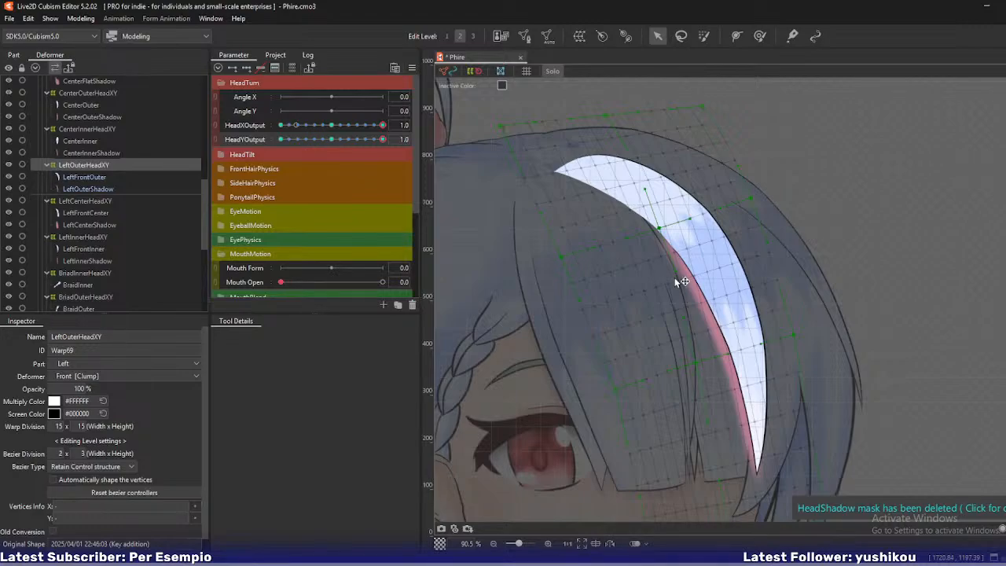
Nudge the bottom-middle control point of the LeftOuterHeadXY warp up and left, and turn off the solo view.
scroll(675, 278, down, 2)
drag(730, 347, 732, 293)
scroll(732, 353, up, 2)
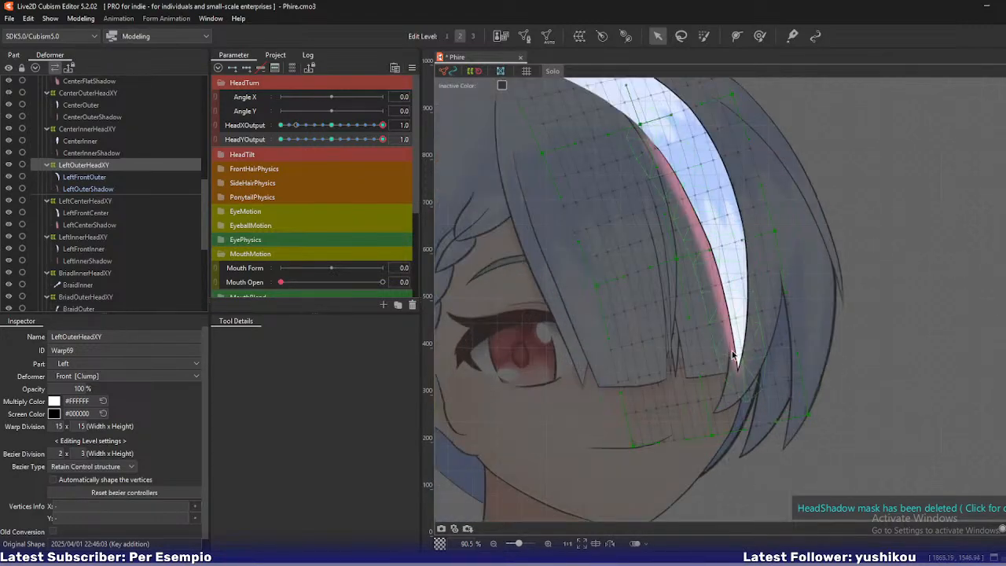
drag(715, 436, 712, 434)
key(s)
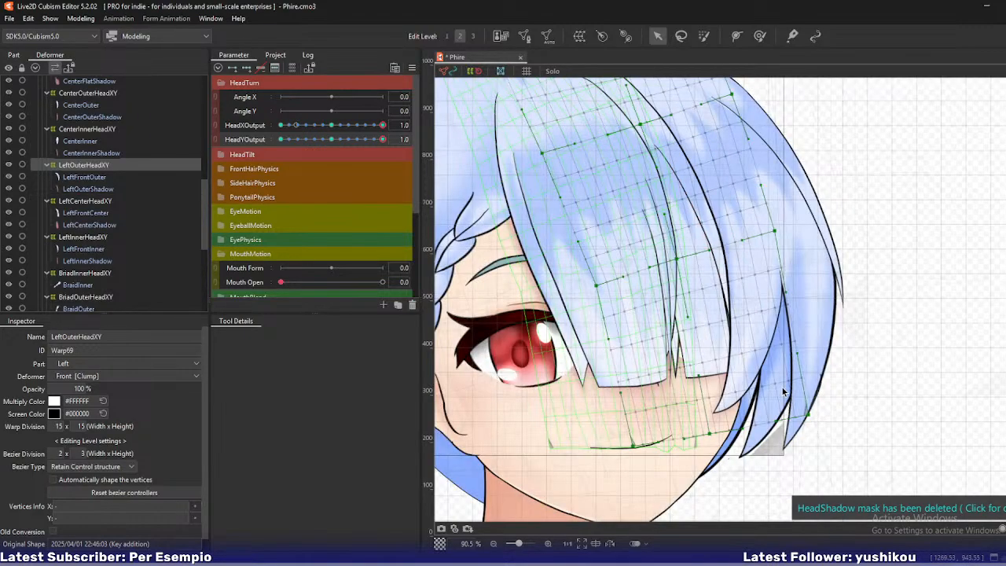
Nudge the left control point in the upper inner row of LeftOuterHeadXY slightly right and test the strand by sweeping HeadYOutput.
drag(770, 366, 785, 415)
drag(680, 269, 719, 359)
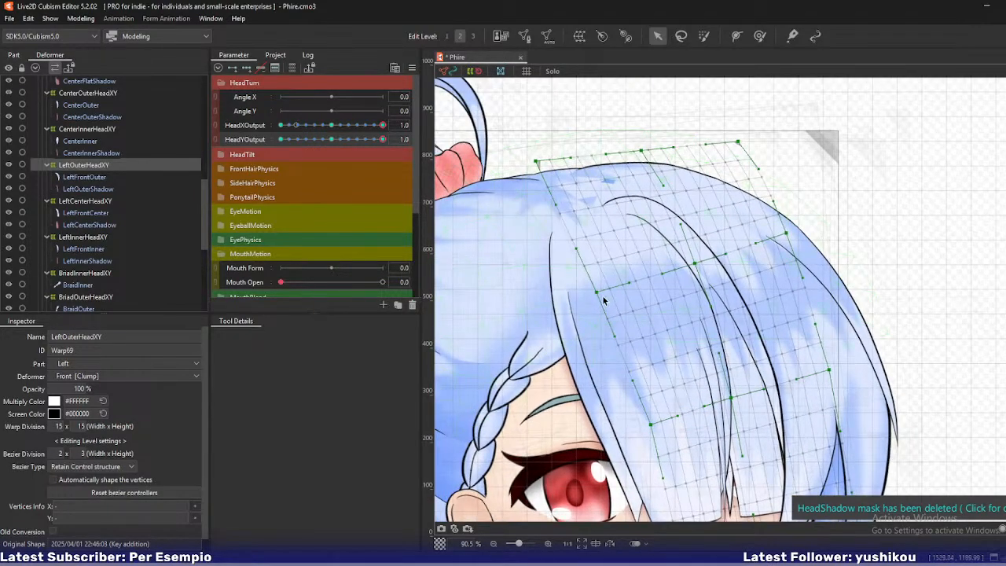
drag(597, 292, 600, 290)
shift+click(101, 188)
key(s)
click(105, 166)
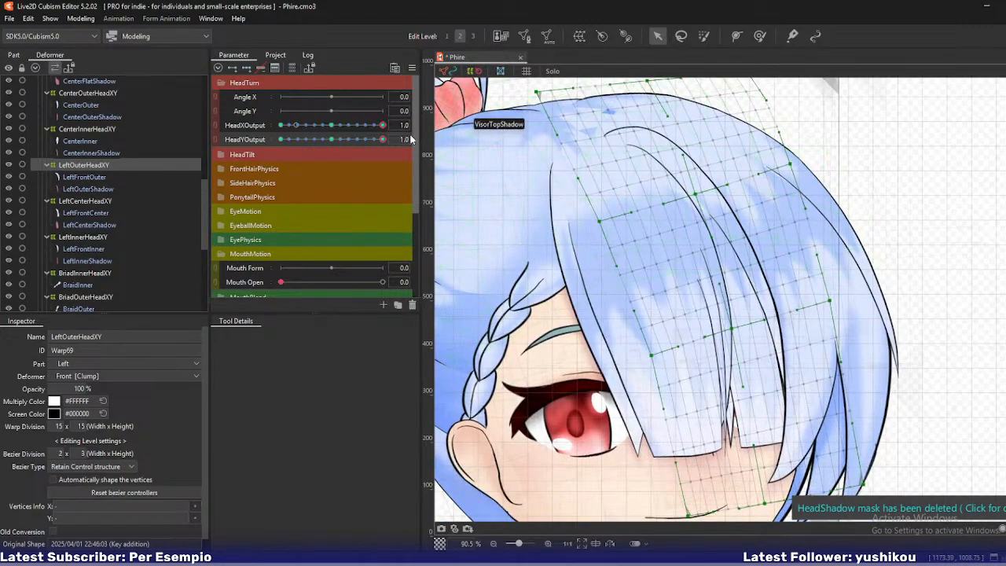
drag(382, 139, 395, 160)
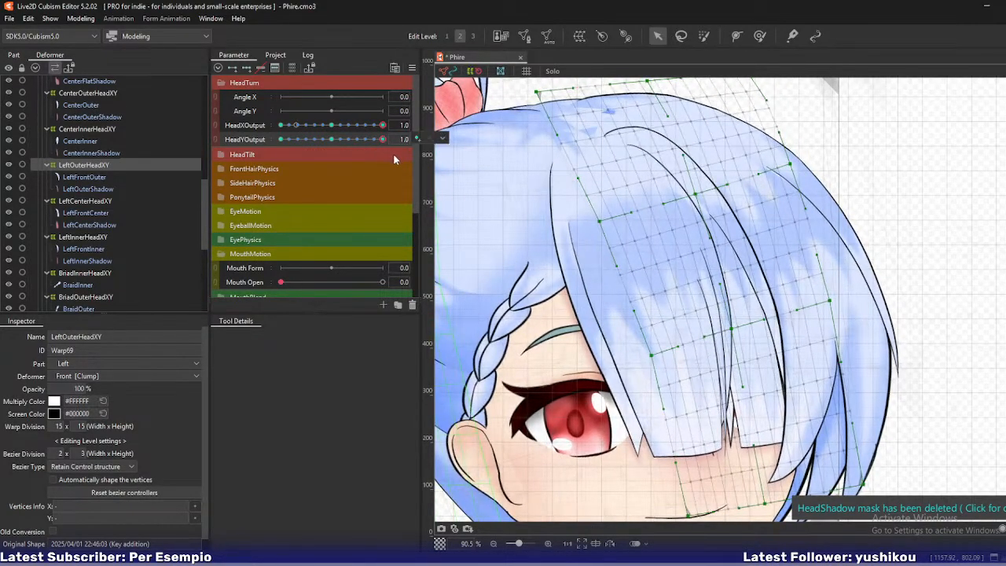
Select the CenterFlatHeadXY and CenterOuterHeadXY warps together and start a temporary 2 by 2 warp deformation on them.
scroll(86, 157, up, 1)
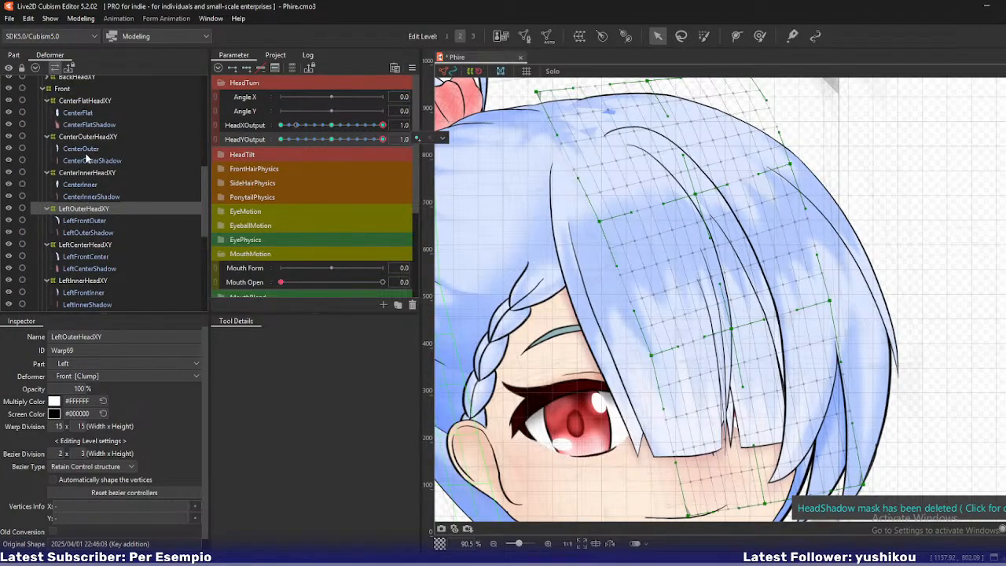
click(95, 138)
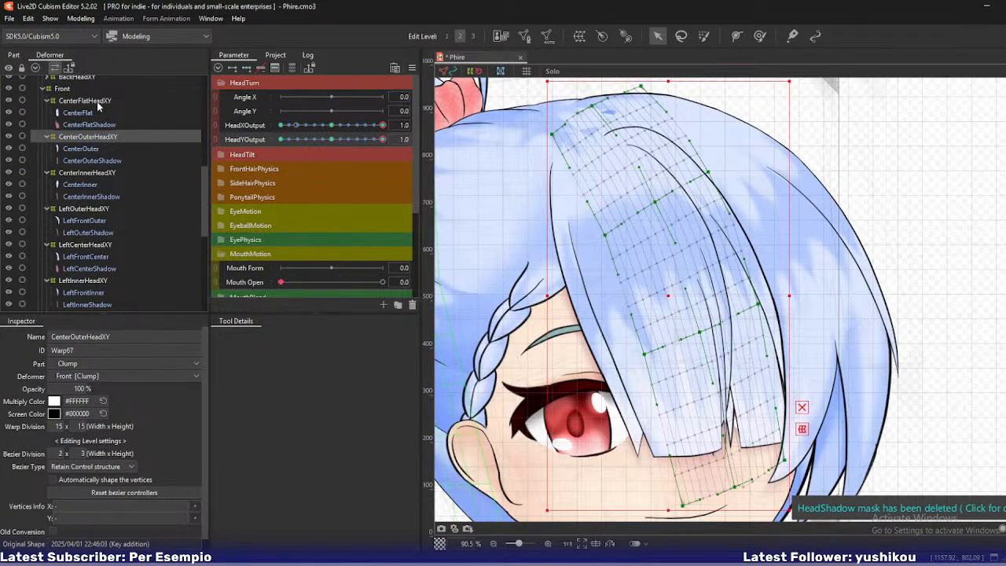
ctrl+click(98, 102)
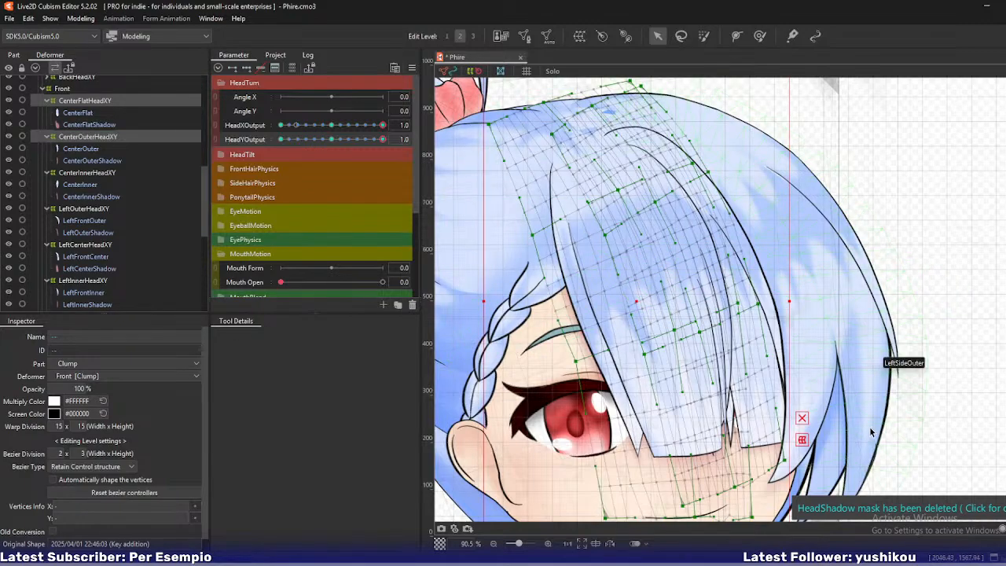
click(801, 440)
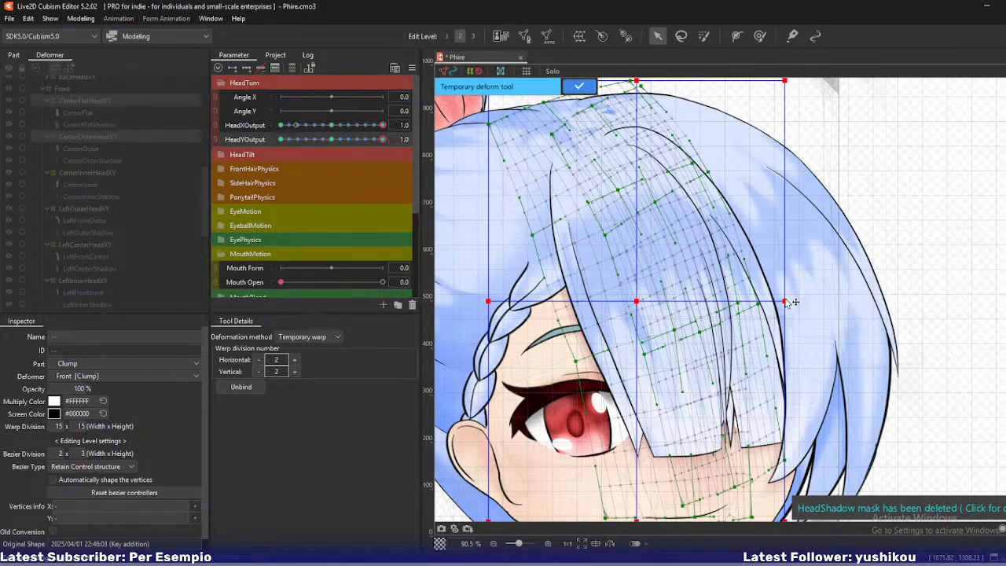
drag(637, 302, 631, 302)
key(ctrl+z)
key(ctrl+z)
Pull the temporary warp's right-middle and top-right points inward, shift its top-middle point up and left, and apply the deformation.
drag(785, 302, 778, 302)
key(ctrl+z)
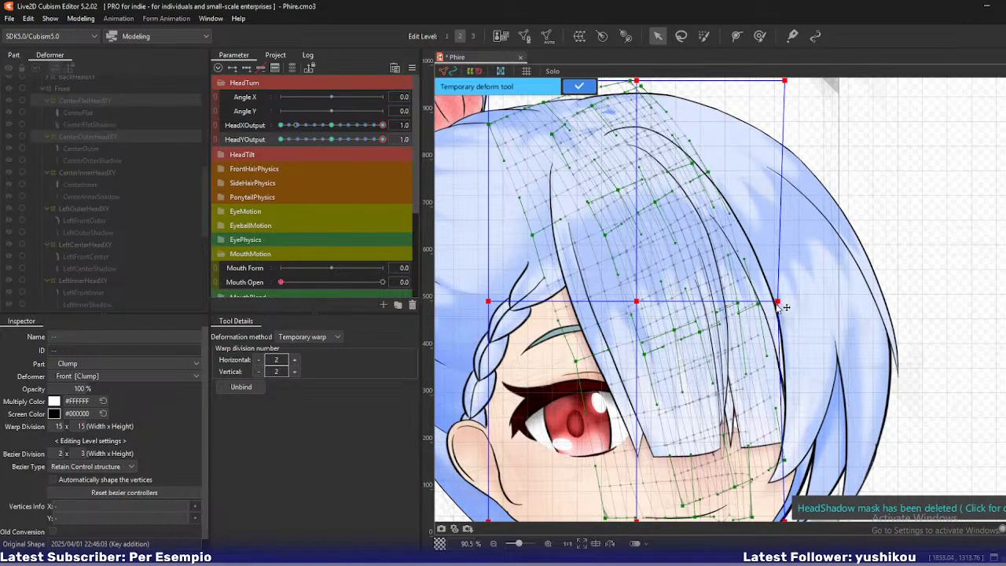
mouse_move(381, 141)
mouse_down()
mouse_move(365, 141)
mouse_move(384, 144)
mouse_up()
drag(673, 135, 649, 191)
drag(759, 136, 751, 143)
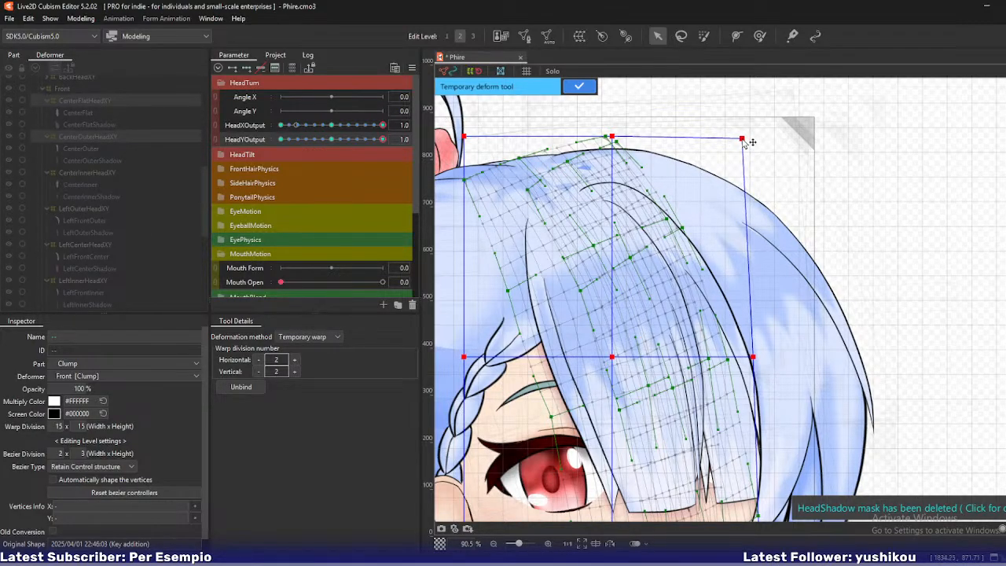
drag(620, 137, 616, 138)
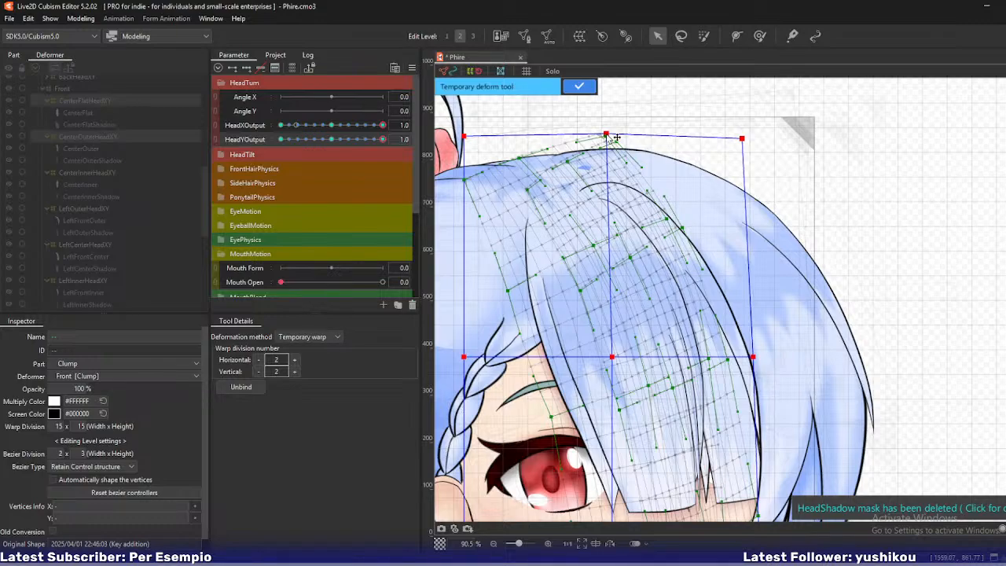
drag(761, 360, 762, 360)
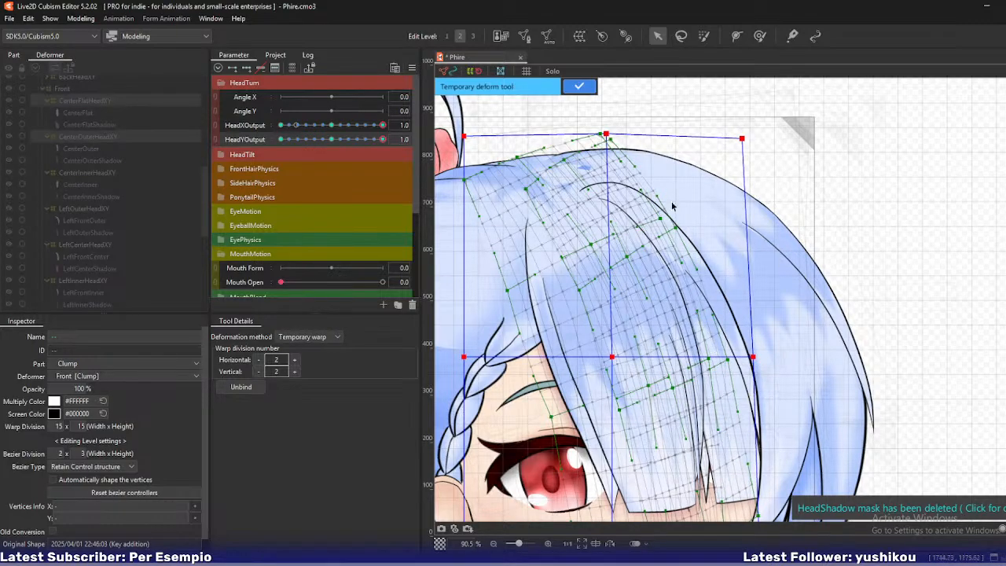
click(582, 89)
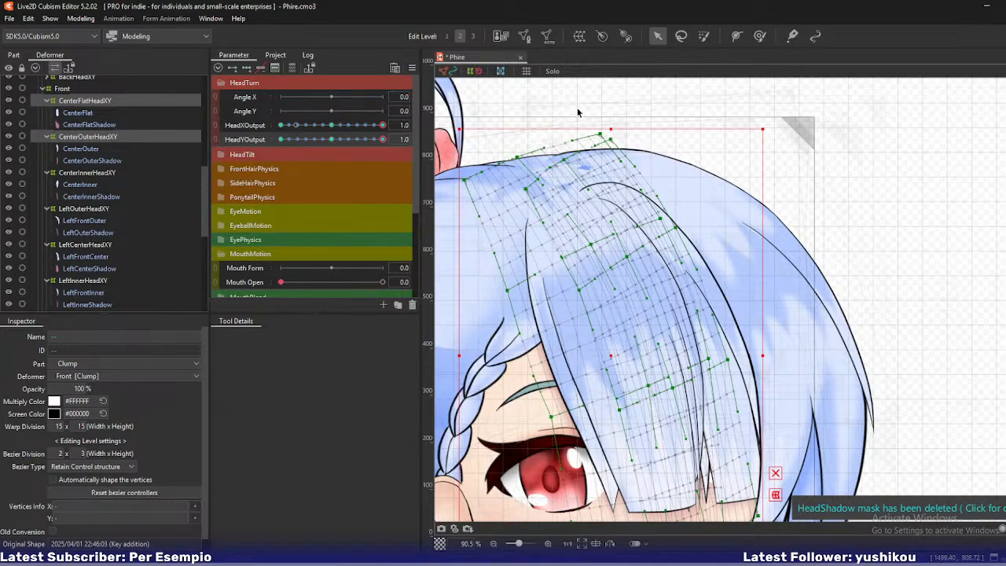
Sweep HeadXOutput and inspect how the CenterInnerHeadXY and LeftCenterHeadXY strands follow the turn, ending at 1.0.
mouse_move(383, 126)
mouse_down()
mouse_move(355, 127)
mouse_move(384, 127)
mouse_move(356, 142)
mouse_move(382, 140)
mouse_up()
scroll(123, 157, down, 2)
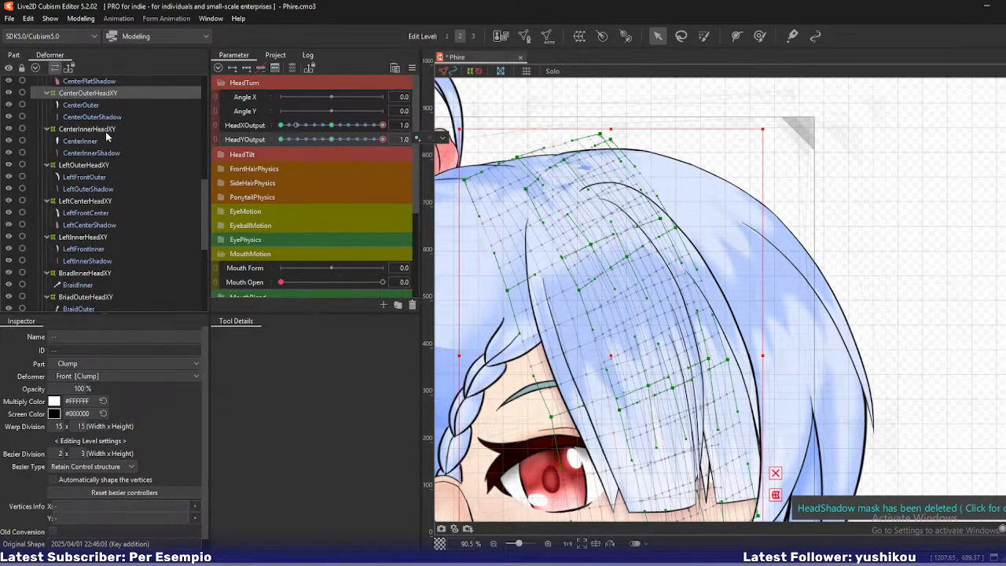
click(105, 130)
click(89, 200)
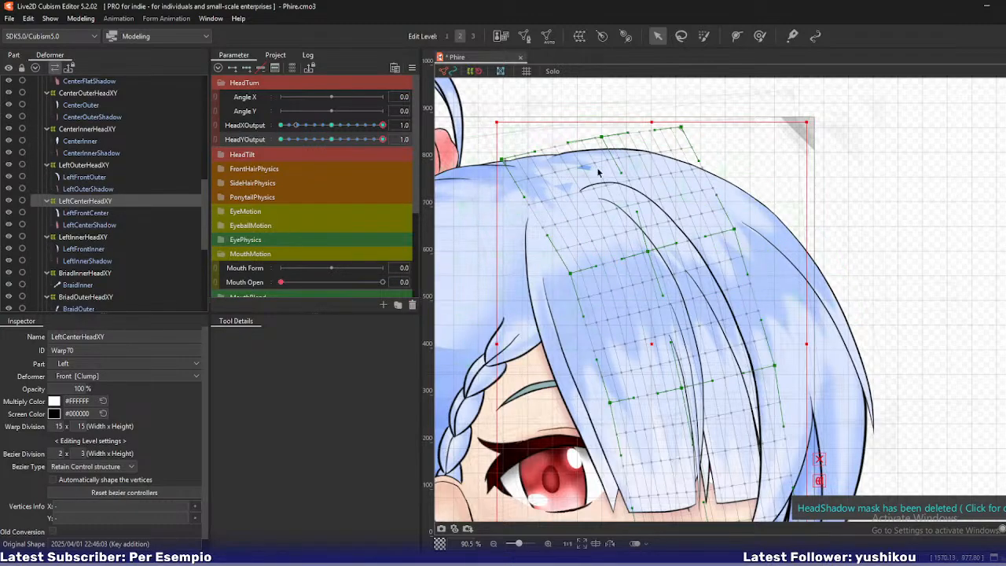
scroll(146, 224, up, 2)
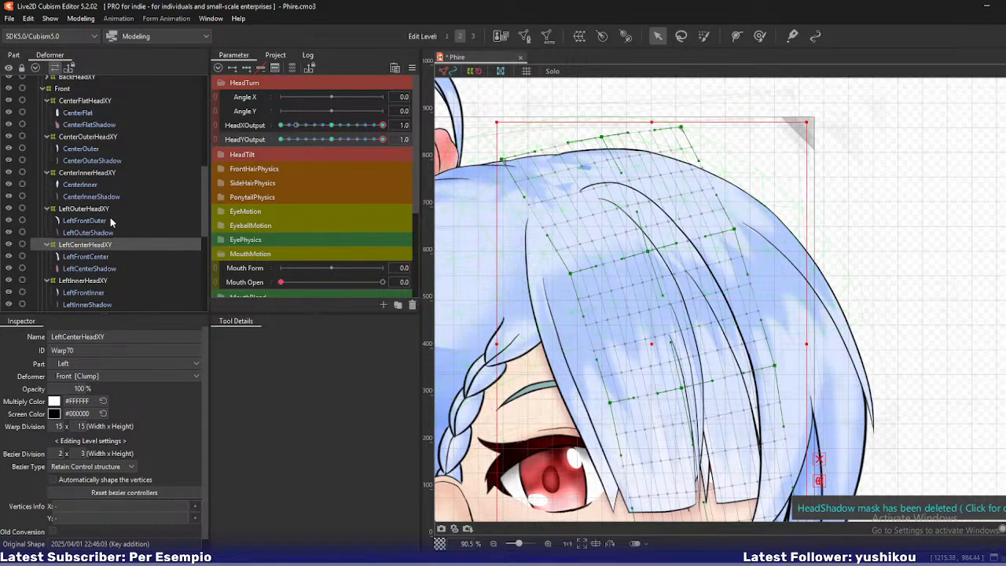
click(360, 126)
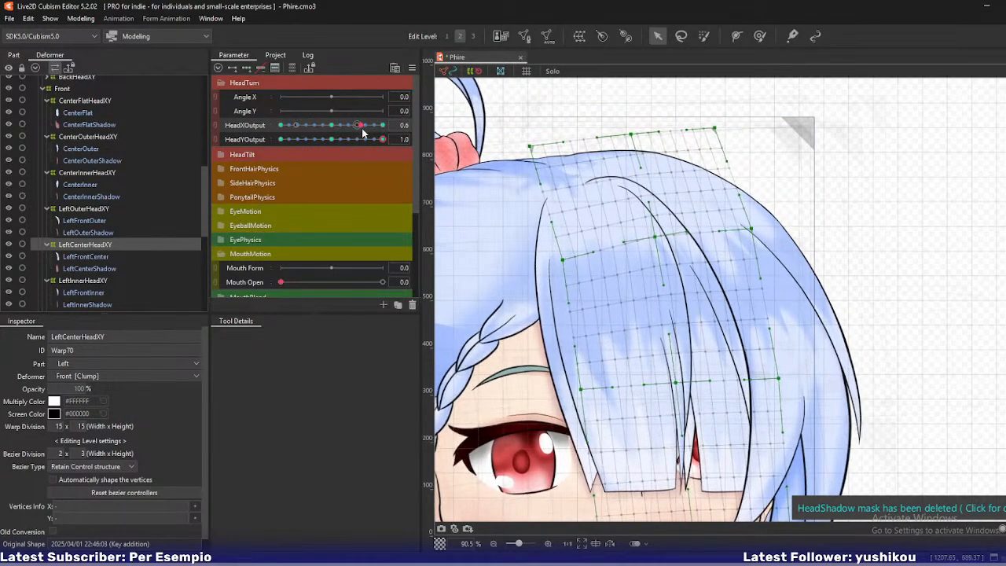
drag(363, 132, 384, 135)
With both head outputs at 1.0, move the top-middle control point of the InnerHeadXY warp down and left.
scroll(144, 213, up, 10)
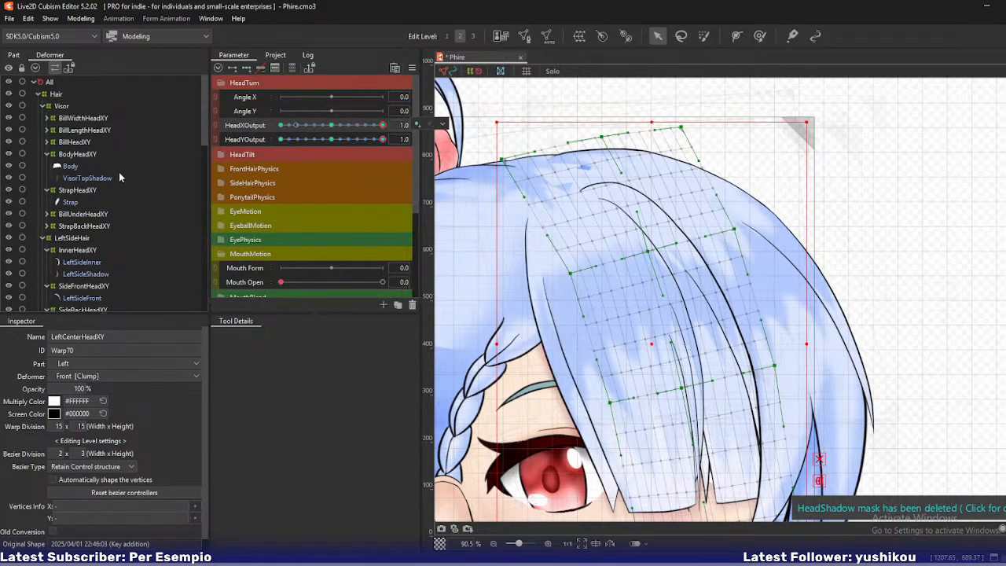
scroll(116, 185, down, 2)
click(85, 207)
click(374, 140)
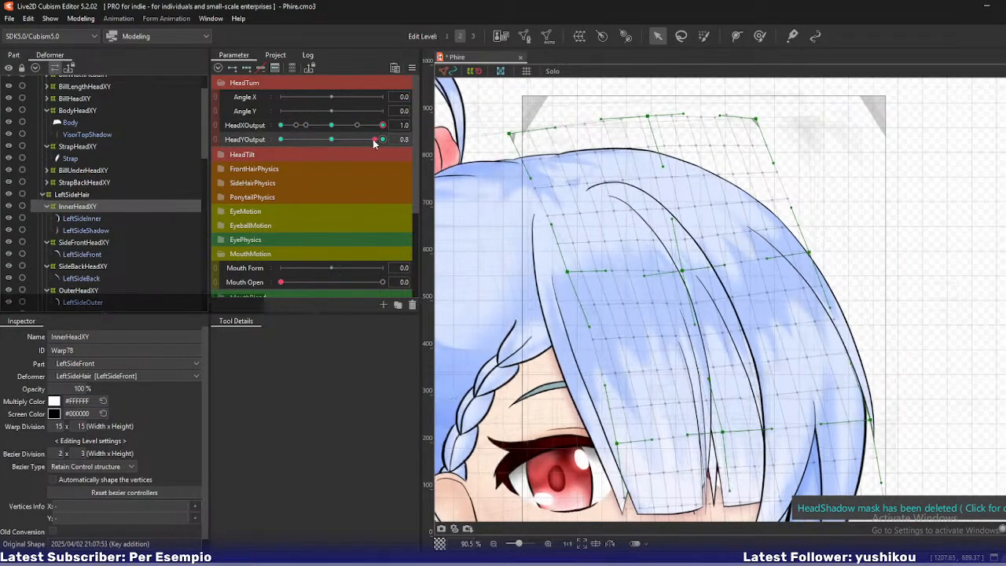
mouse_move(374, 143)
mouse_down()
mouse_move(375, 131)
mouse_move(385, 138)
mouse_up()
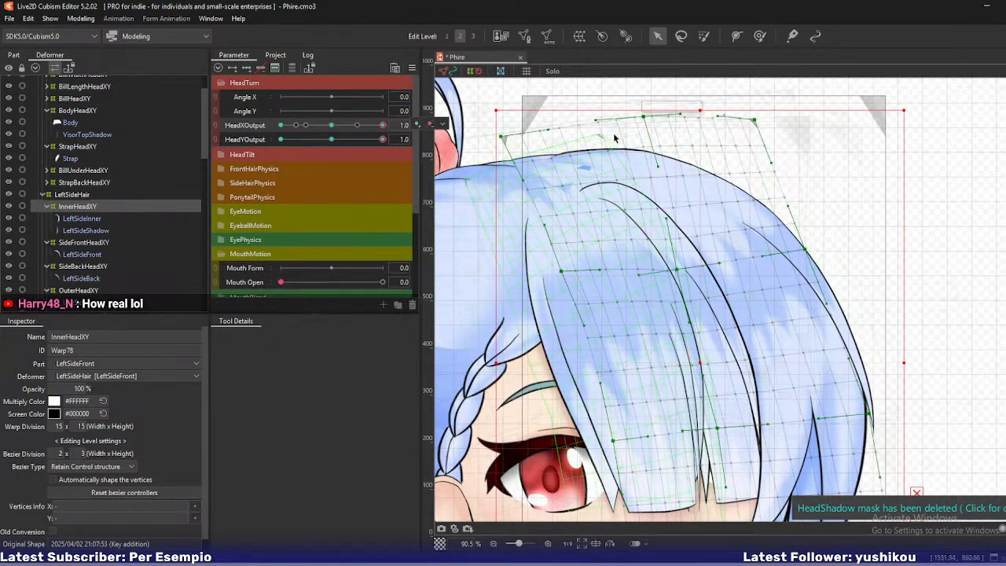
drag(644, 118, 629, 127)
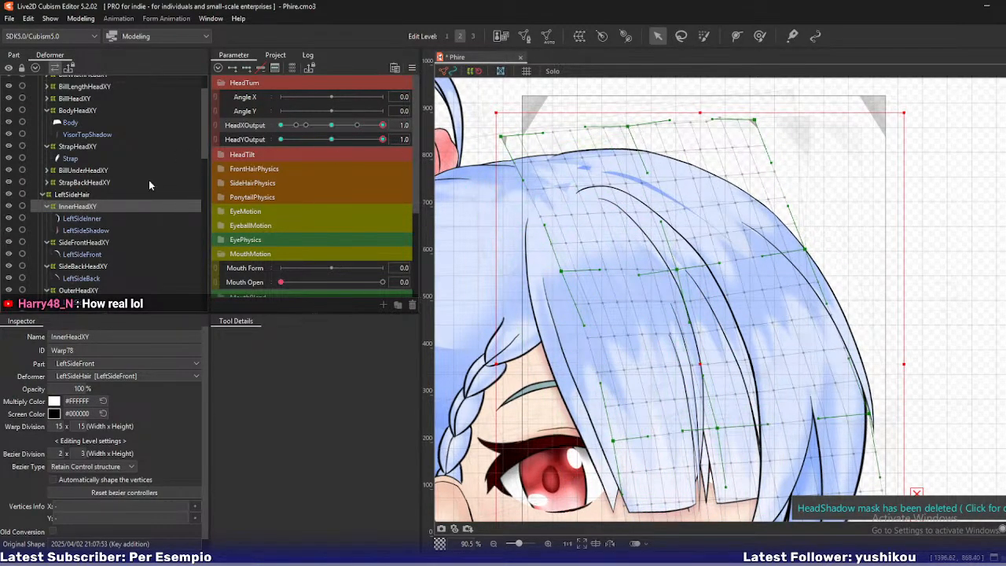
Isolate the left side inner strand with its shadow and nudge the middle control point in InnerHeadXY's upper inner row slightly right.
shift+click(99, 231)
key(s)
click(100, 208)
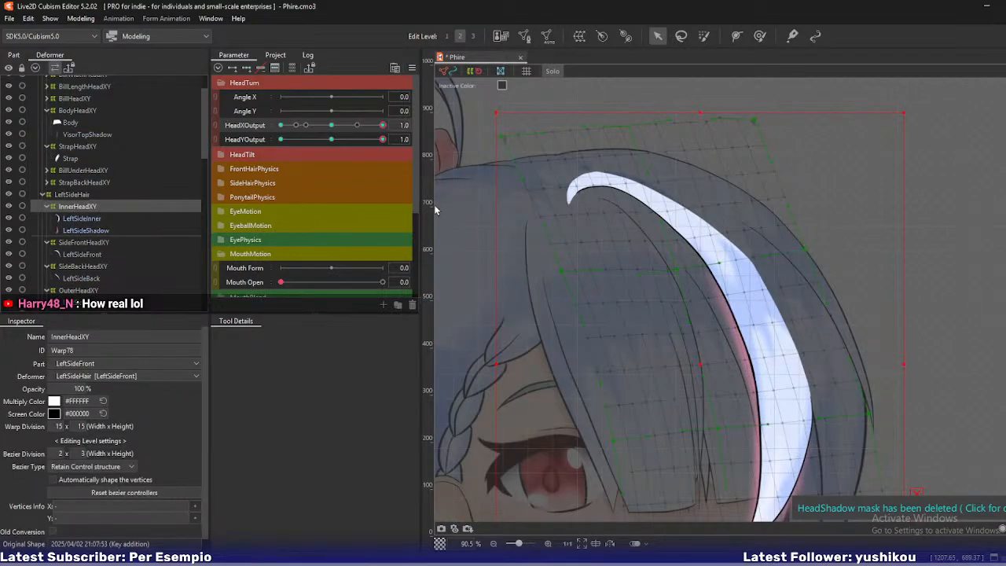
drag(676, 270, 679, 268)
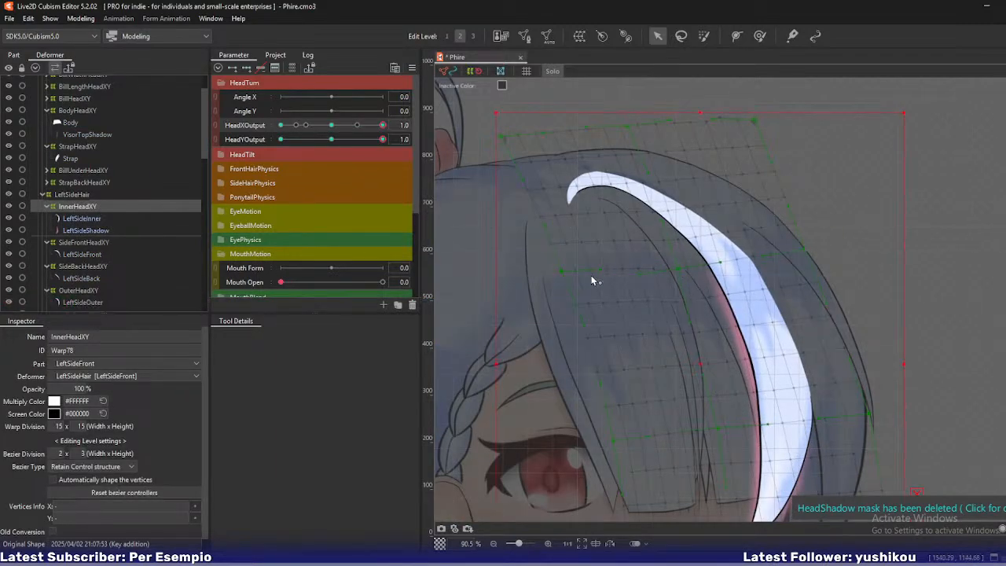
In InnerHeadXY, lower the upper inner row's left point, shift its middle point left, raise its right point, and move the top-middle point up-left.
drag(561, 271, 573, 301)
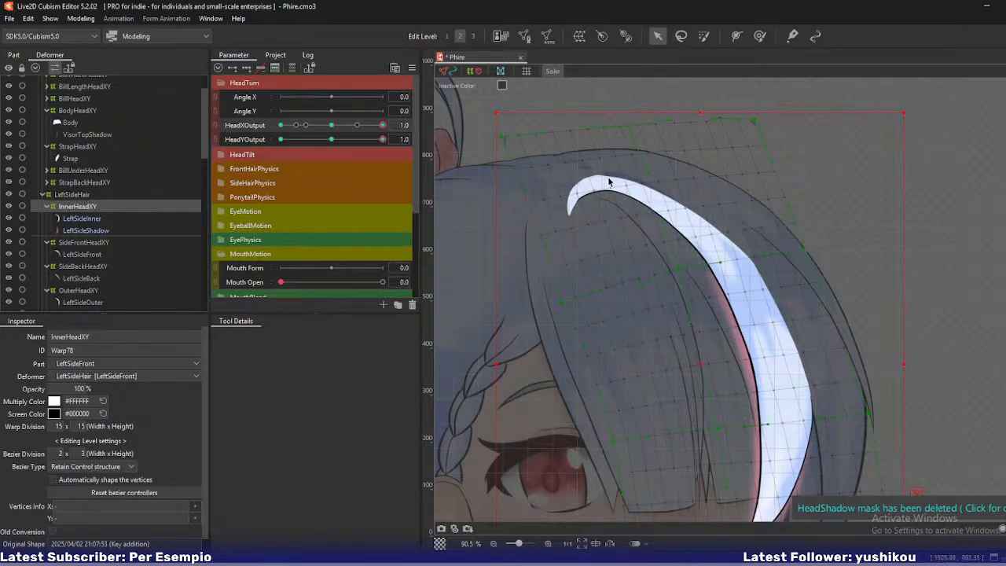
drag(634, 134, 623, 124)
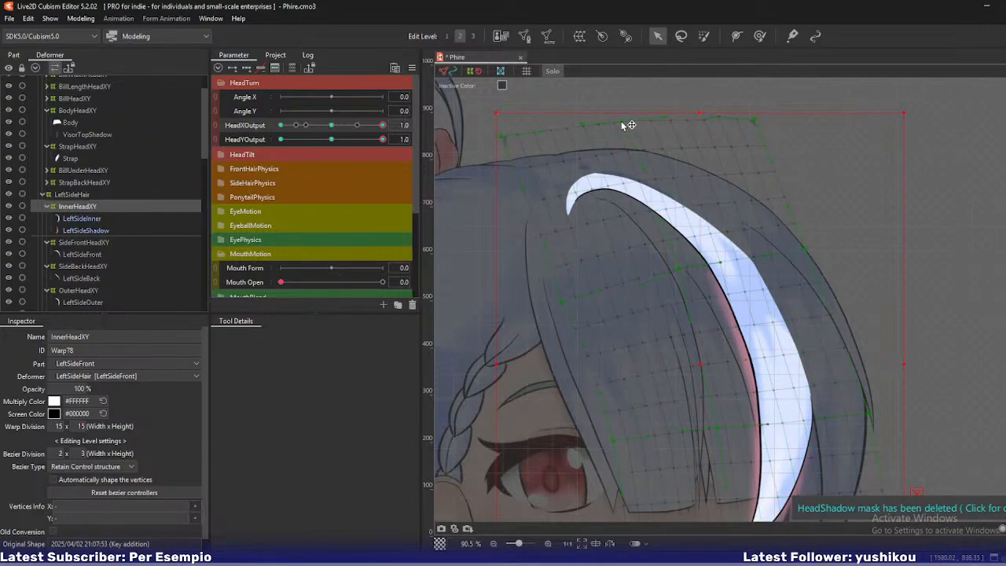
drag(682, 269, 674, 266)
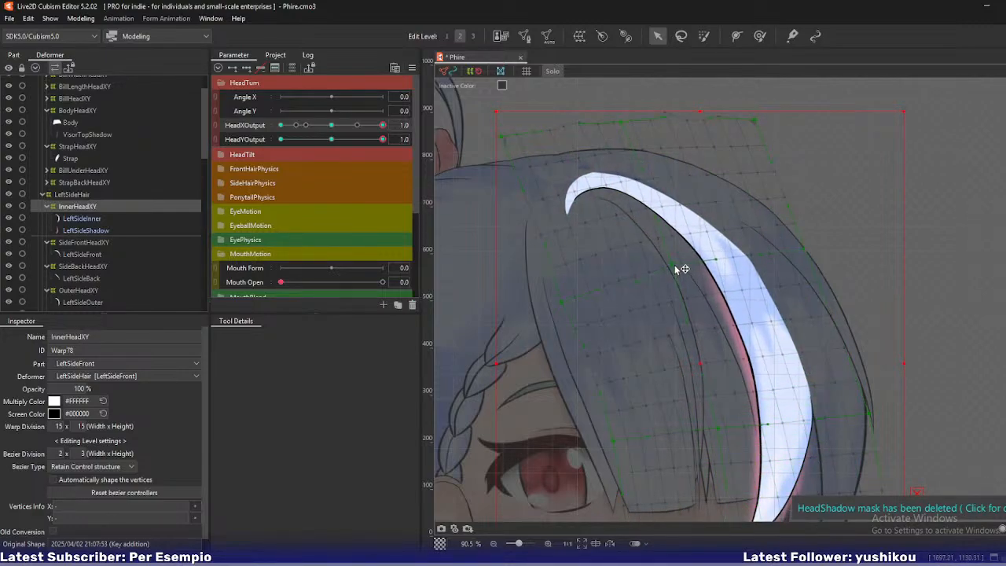
drag(806, 250, 805, 238)
Nudge the middle control points of InnerHeadXY's lower and upper inner rows slightly left, checking the shape against HeadYOutput.
drag(783, 337, 774, 221)
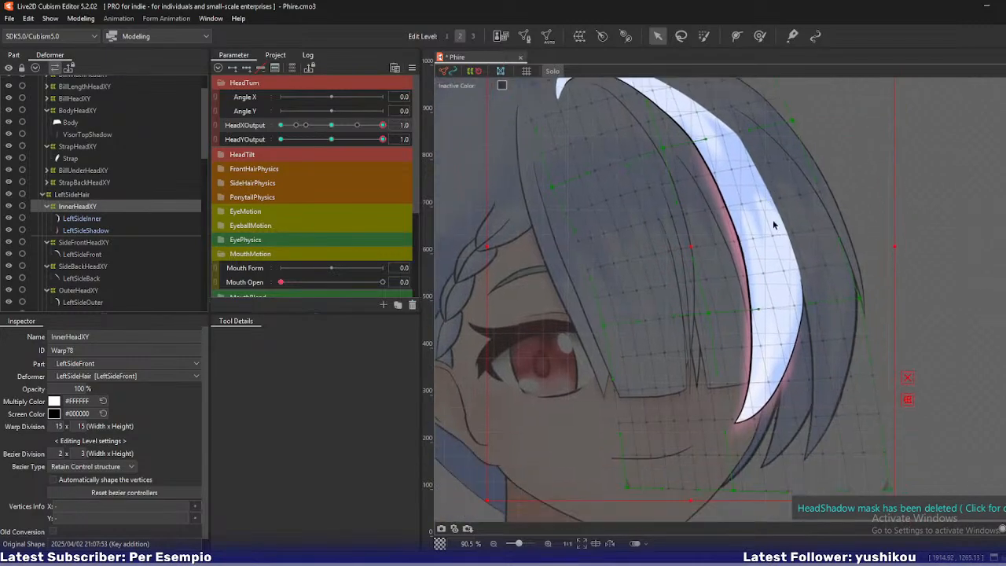
drag(709, 314, 706, 314)
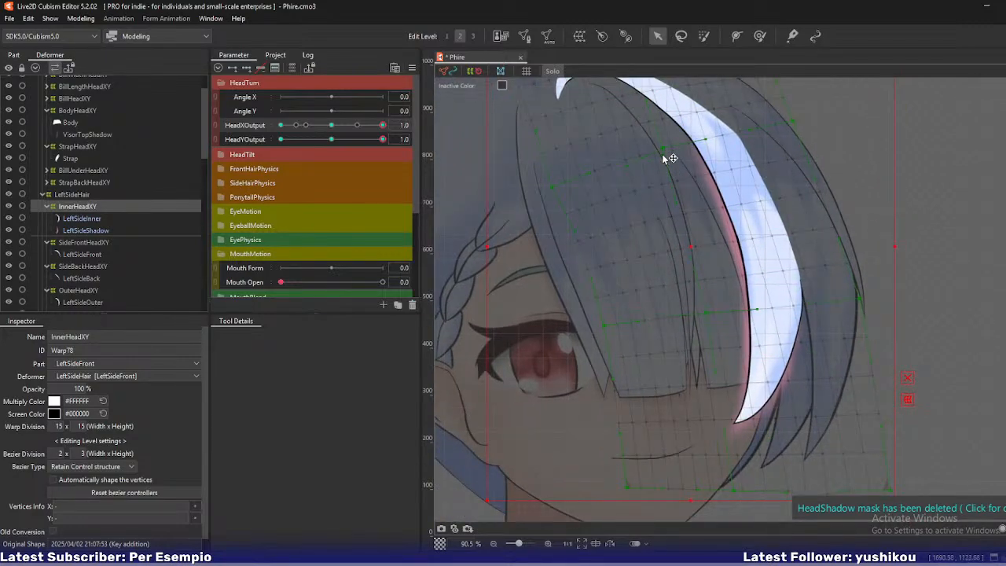
drag(664, 155, 647, 268)
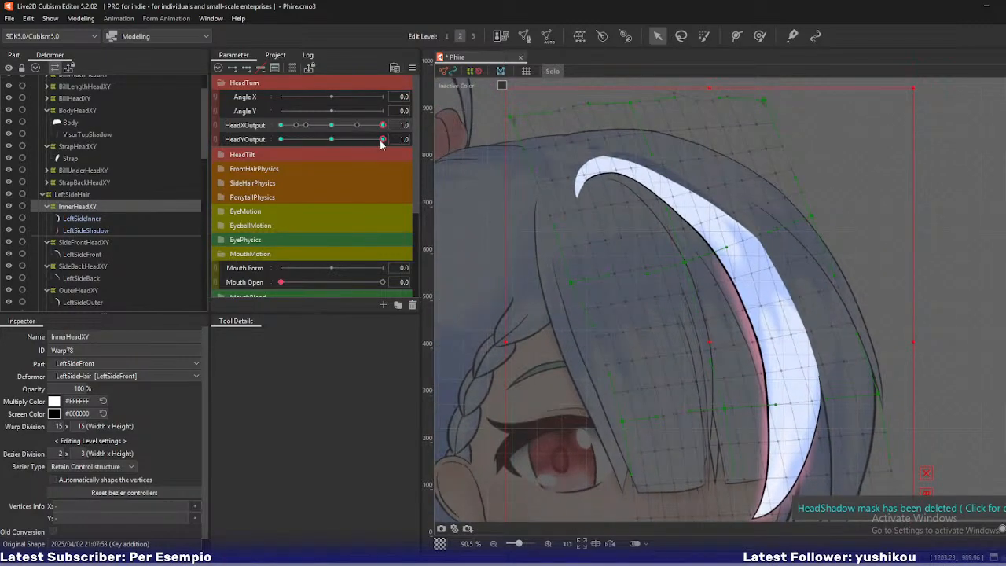
drag(381, 141, 411, 166)
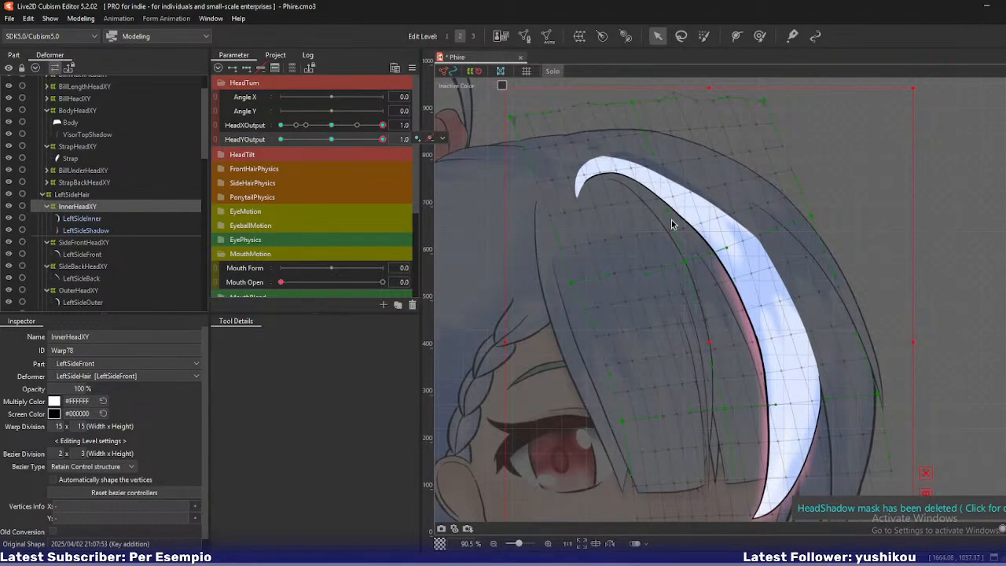
drag(686, 261, 677, 264)
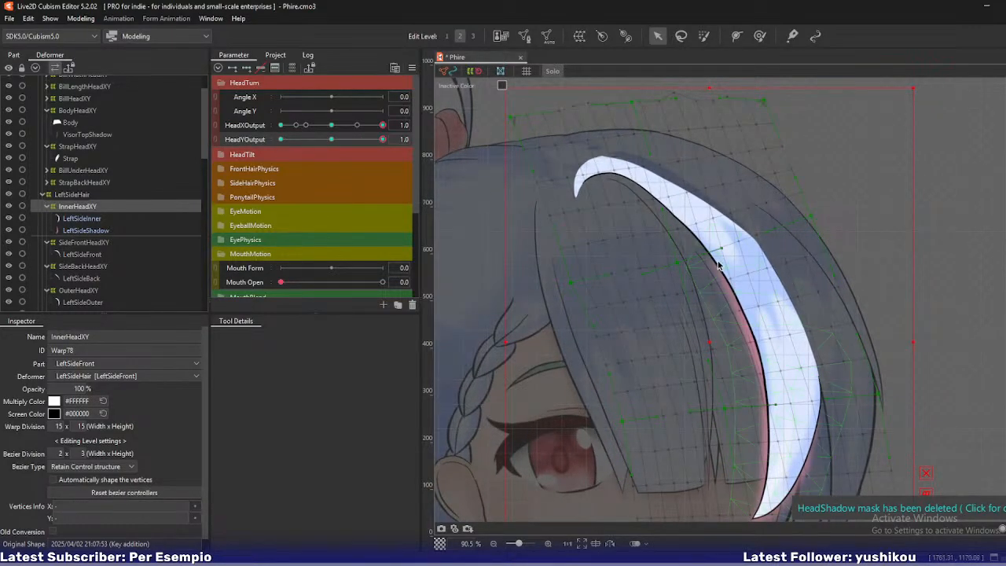
Fine-tune individual grid points of InnerHeadXY along the upper inner edge of the left side inner strand.
scroll(718, 265, up, 5)
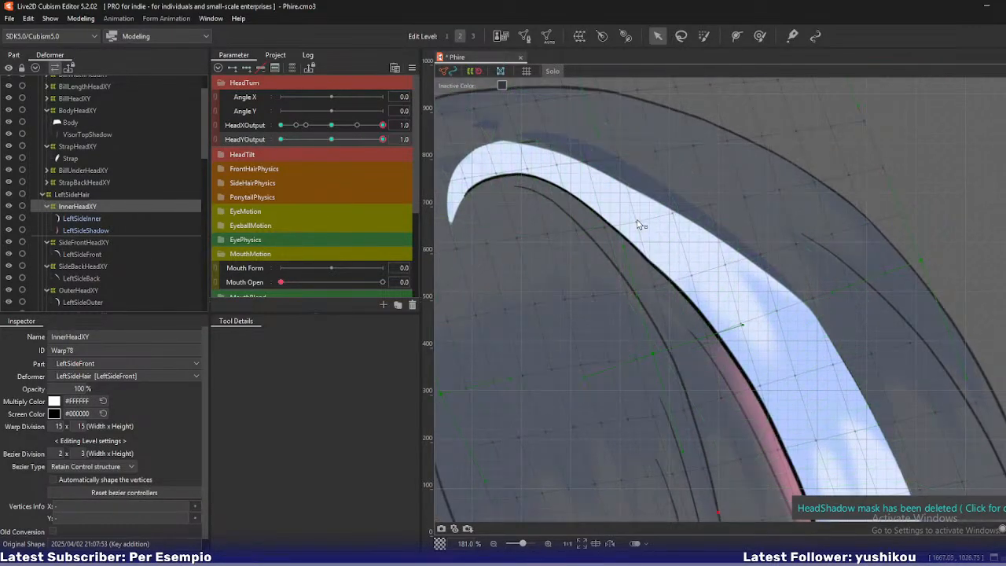
drag(637, 220, 611, 228)
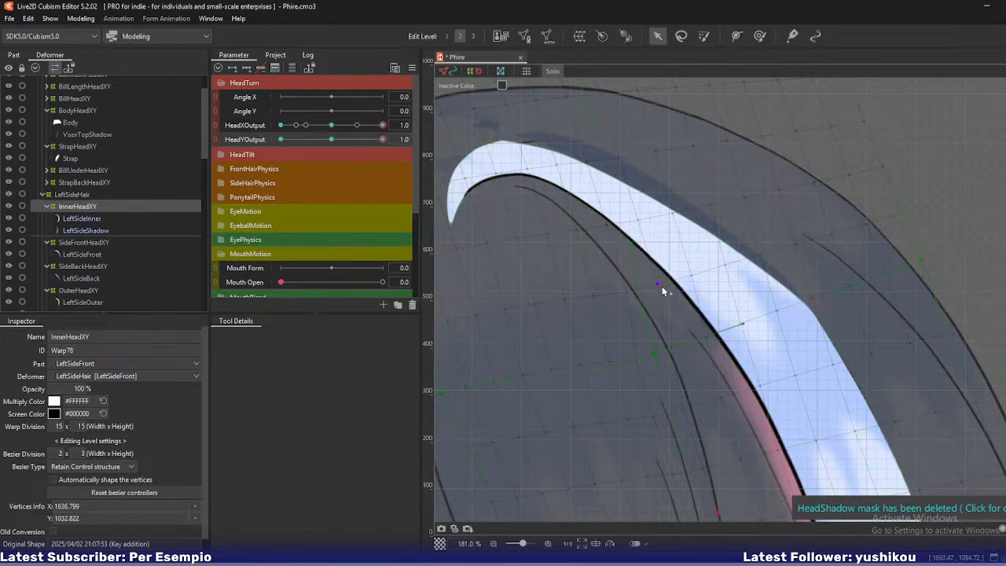
drag(662, 287, 694, 275)
scroll(695, 275, up, 3)
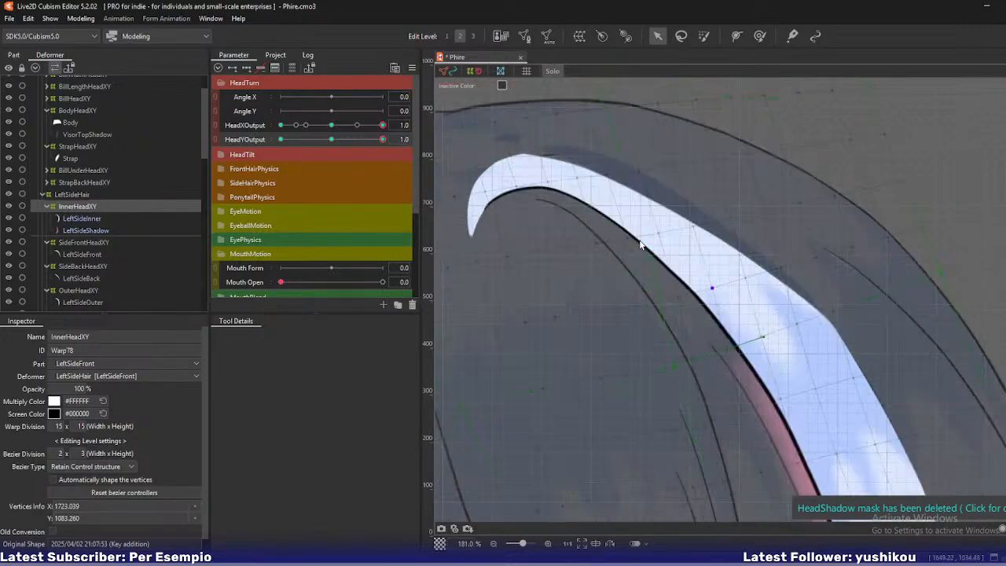
drag(623, 235, 654, 266)
click(655, 267)
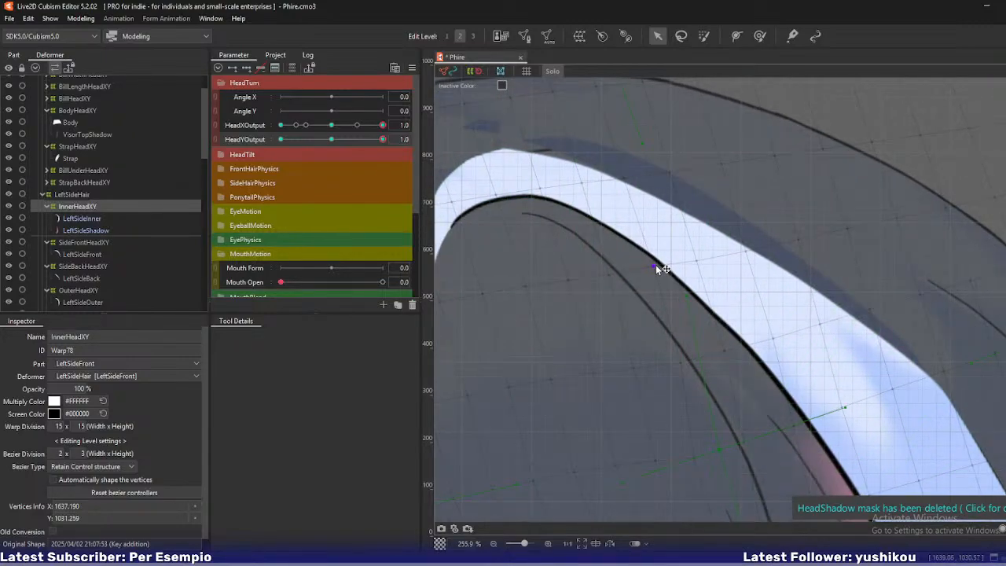
scroll(671, 309, down, 6)
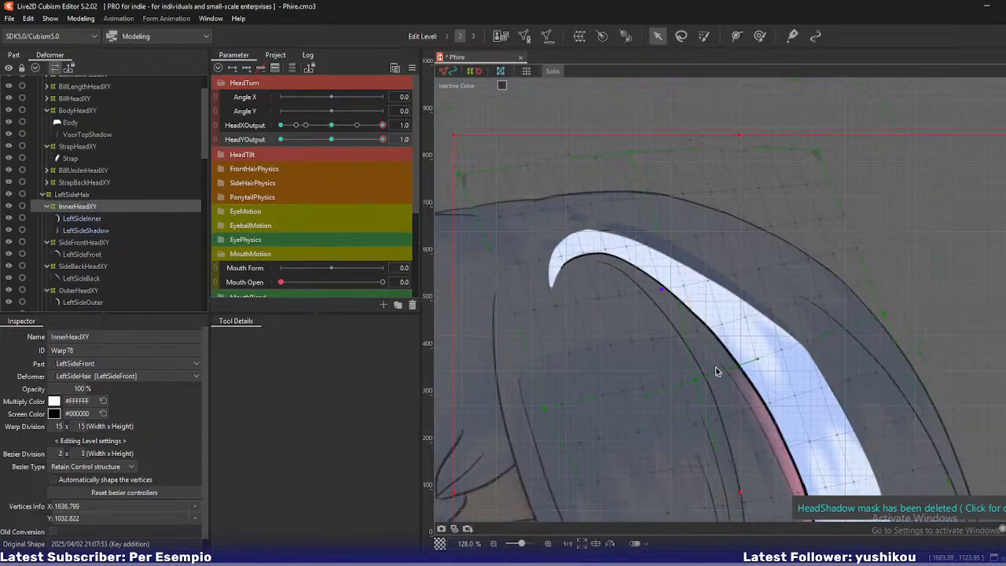
Shift InnerHeadXY's lower inner right and bottom-right points outward, lower the bottom-left point, and adjust the bottom-middle point.
drag(731, 310, 710, 212)
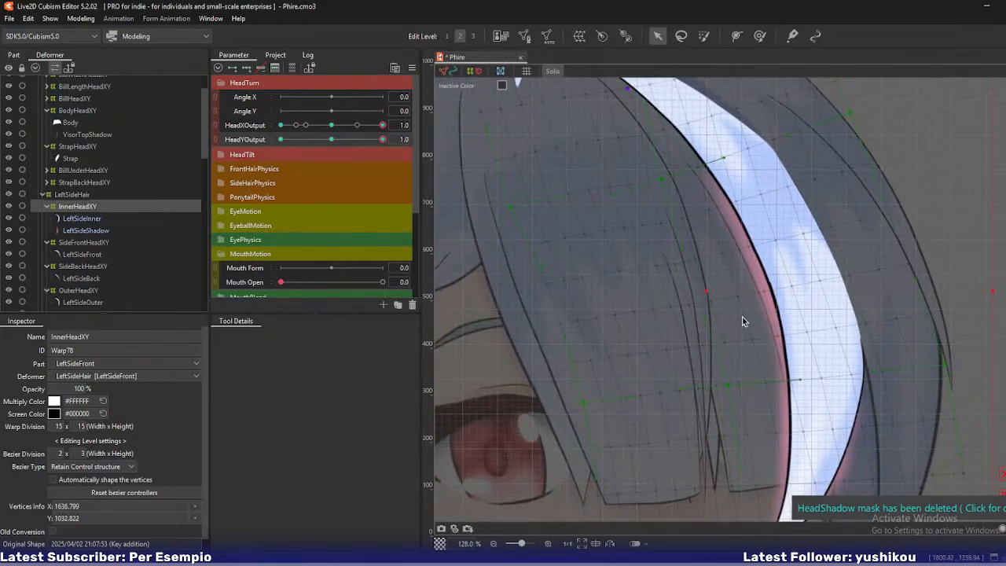
scroll(757, 356, down, 3)
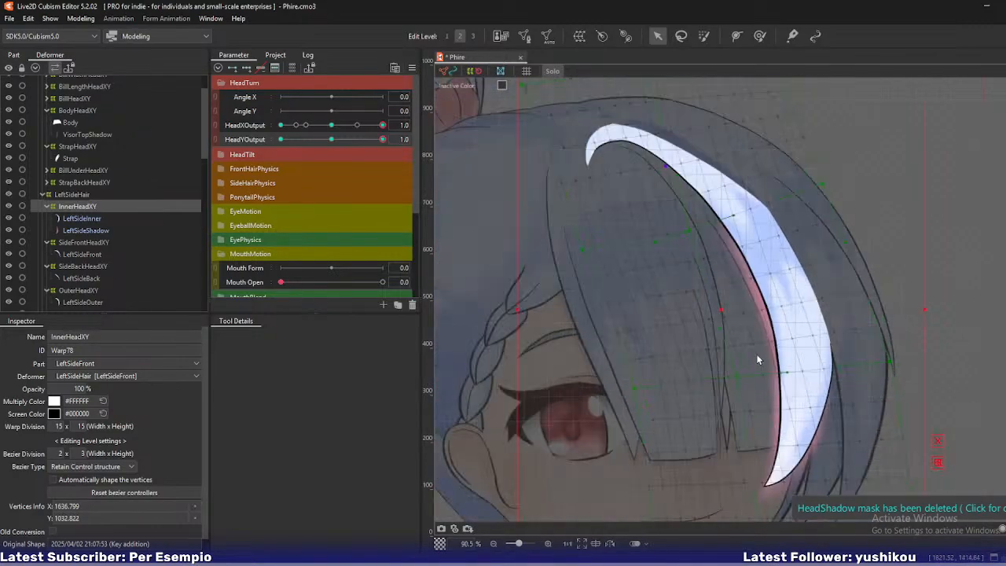
drag(756, 353, 768, 327)
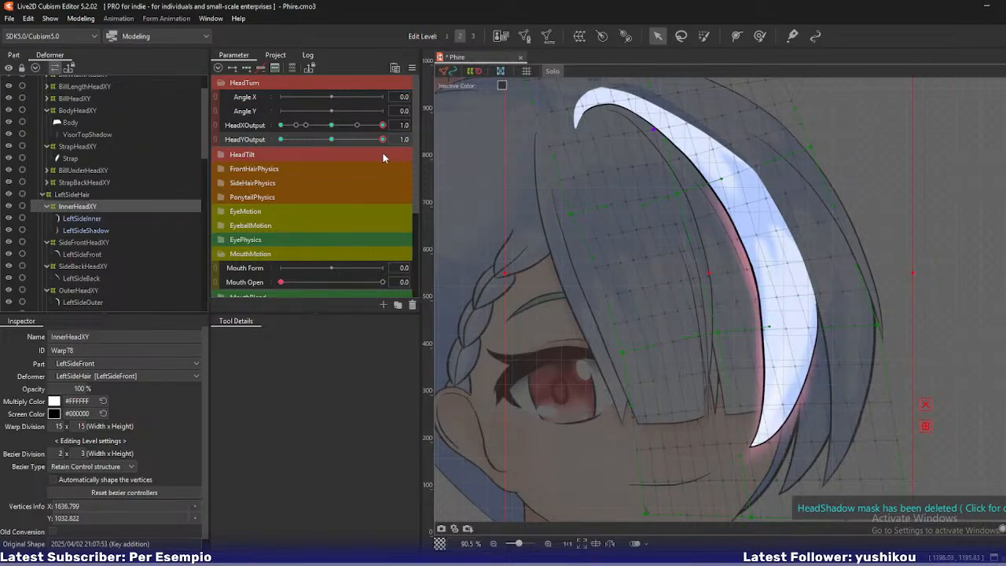
mouse_move(382, 140)
mouse_down()
mouse_move(360, 140)
mouse_move(385, 153)
mouse_up()
drag(536, 363, 545, 240)
drag(726, 397, 728, 399)
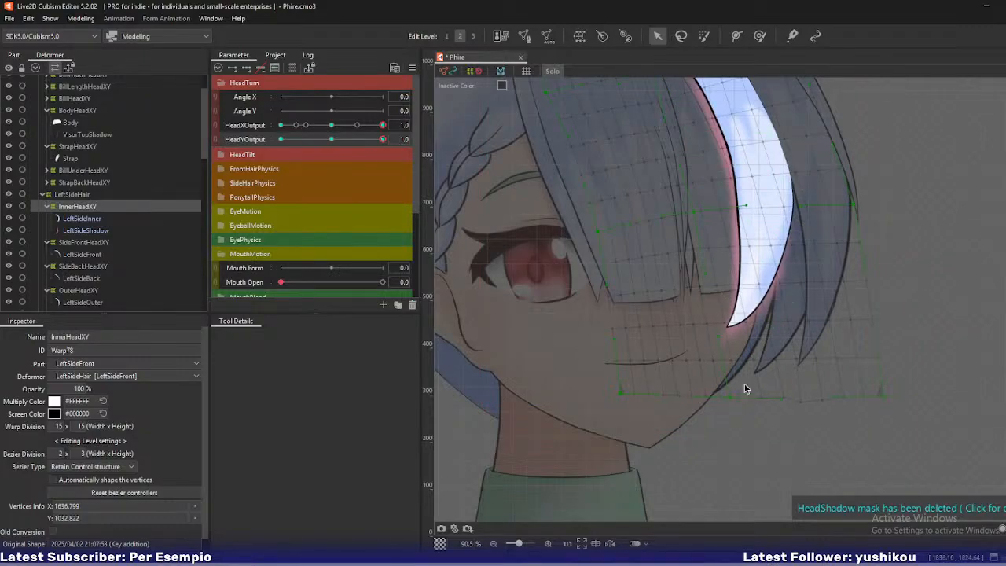
drag(851, 207, 859, 207)
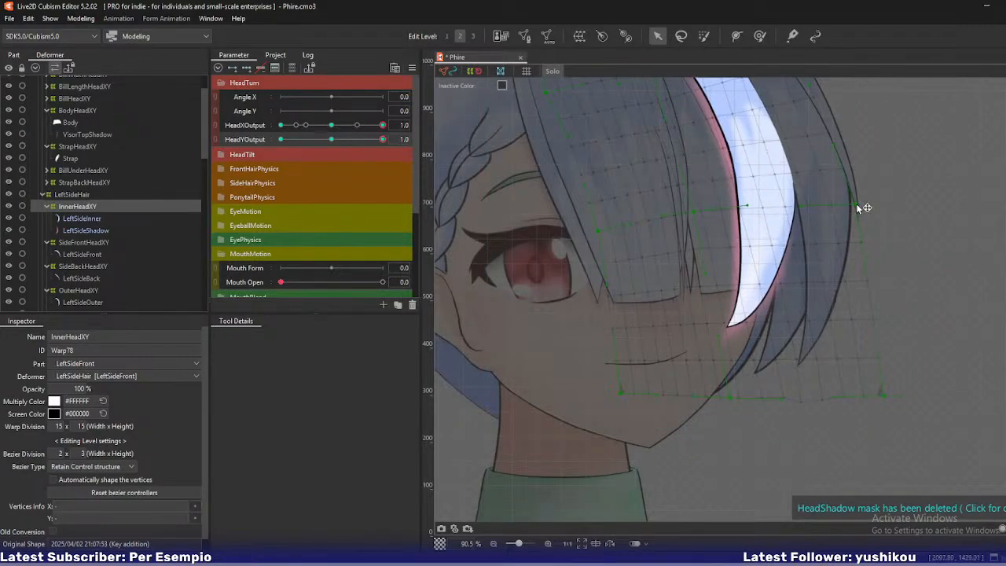
drag(876, 393, 885, 395)
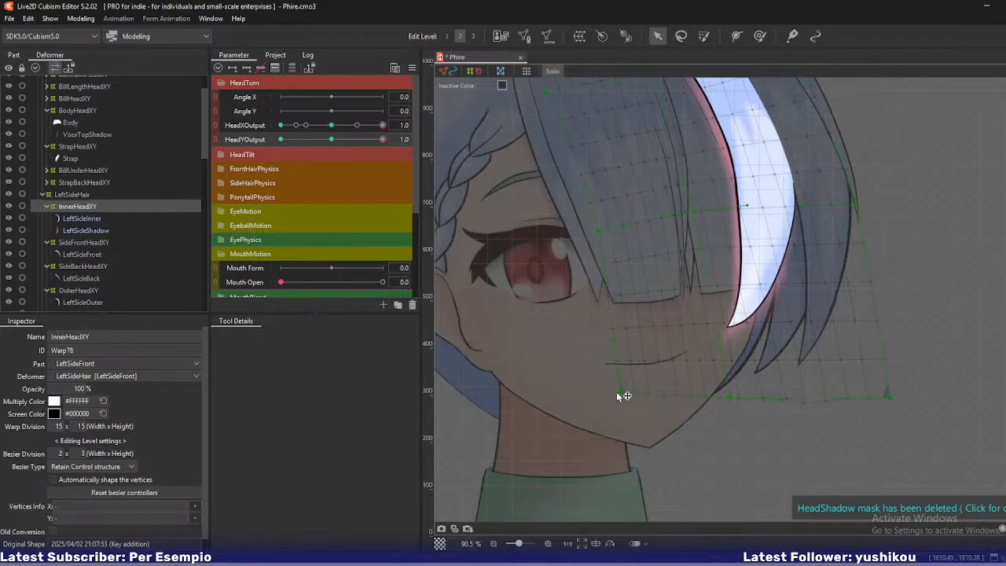
drag(618, 395, 623, 404)
drag(738, 406, 732, 403)
Move the left control point of InnerHeadXY's upper inner row up and left, and end the strand's isolation.
drag(671, 301, 681, 351)
drag(722, 237, 768, 281)
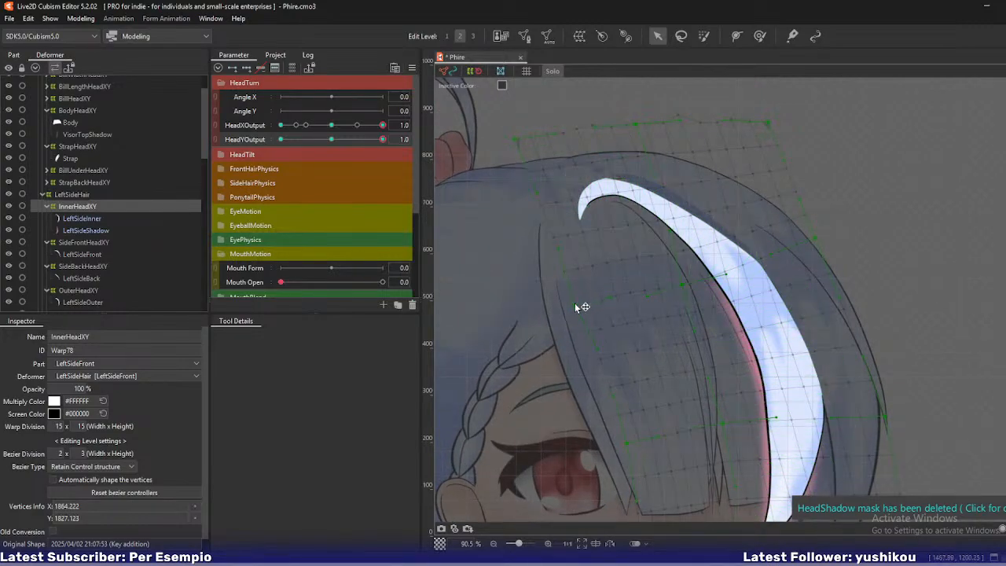
drag(574, 306, 566, 296)
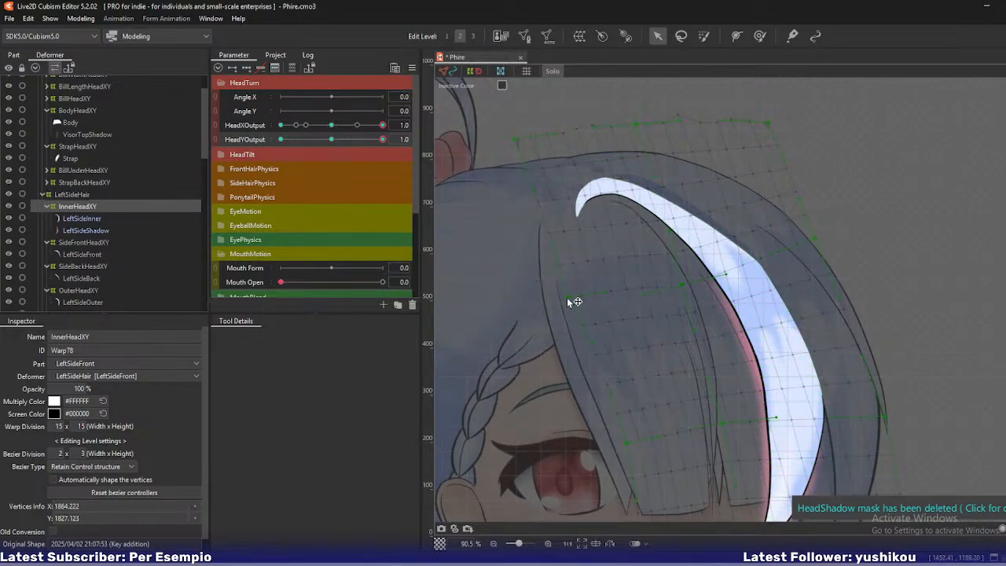
key(s)
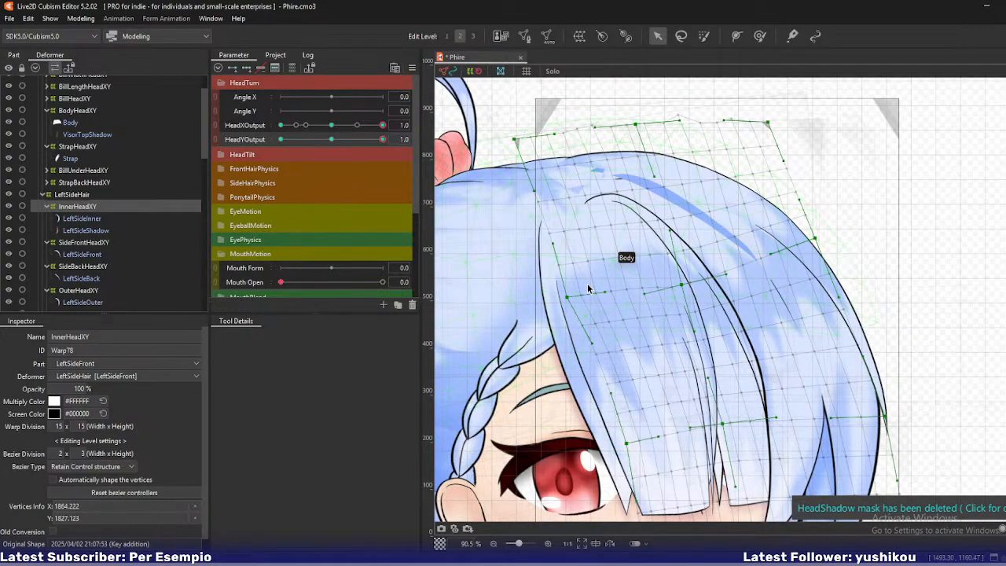
Isolate the LeftSideOuter strand and select its OuterHeadXY warp deformer for editing.
scroll(92, 261, down, 1)
click(95, 247)
ctrl+click(96, 259)
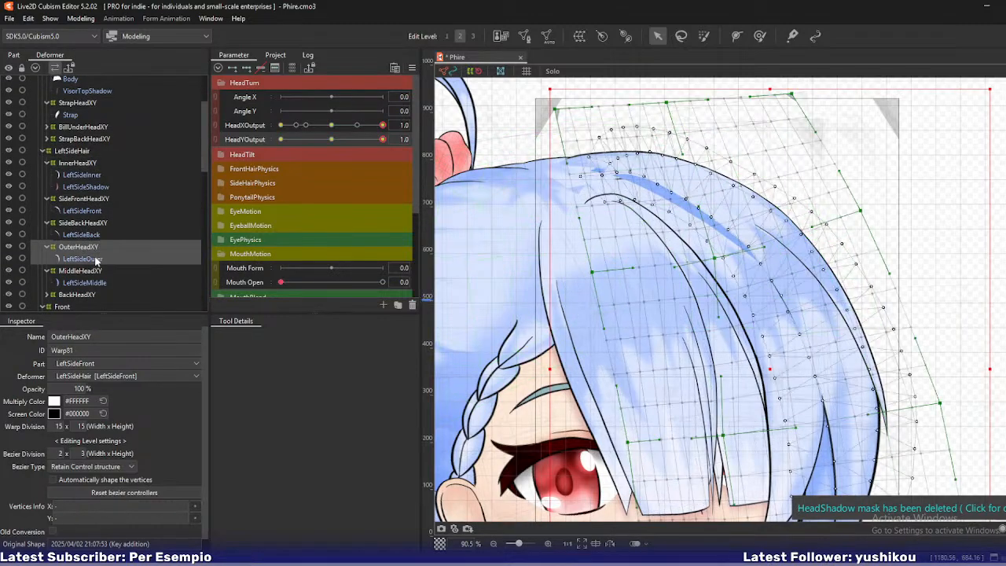
key(s)
click(92, 247)
key(ctrl)
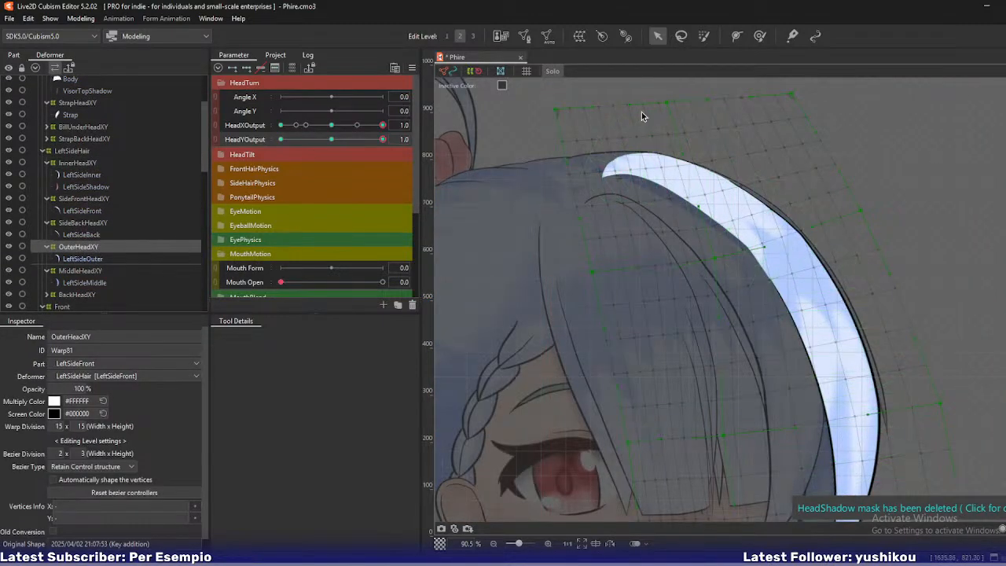
Shift OuterHeadXY's top-left and top-middle points and all three upper inner row points left.
drag(557, 109, 473, 119)
drag(668, 102, 628, 107)
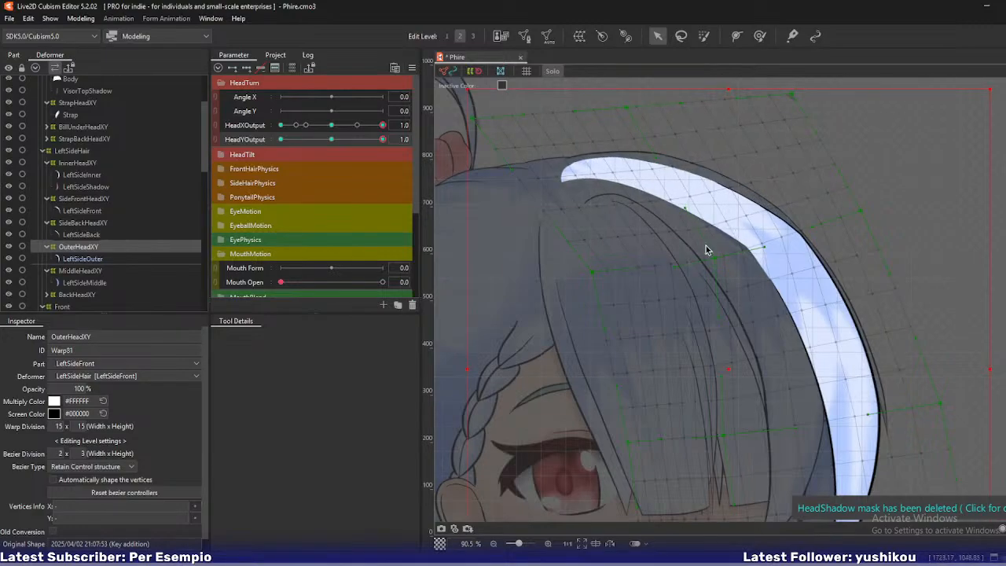
drag(716, 258, 670, 254)
drag(596, 271, 574, 275)
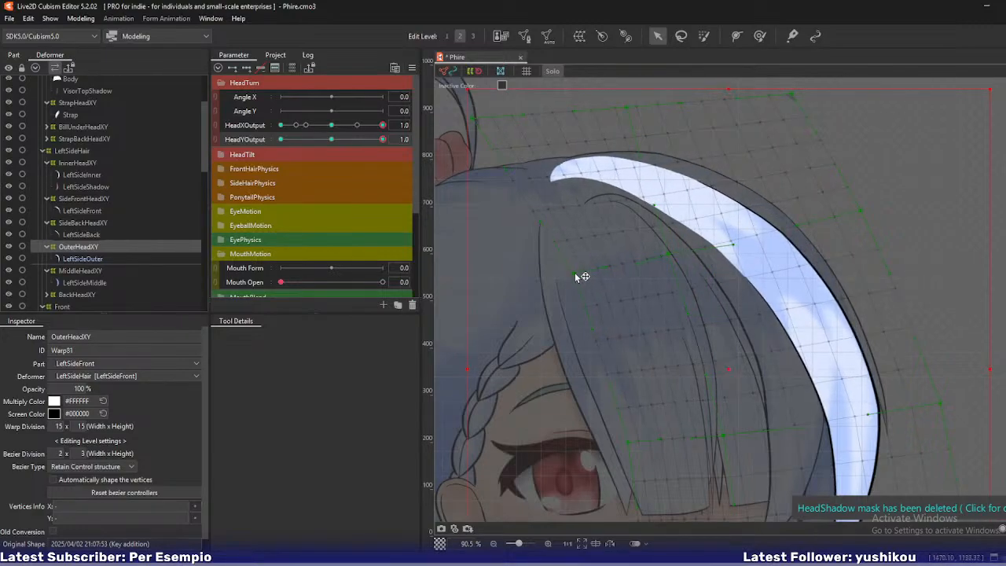
drag(864, 212, 843, 210)
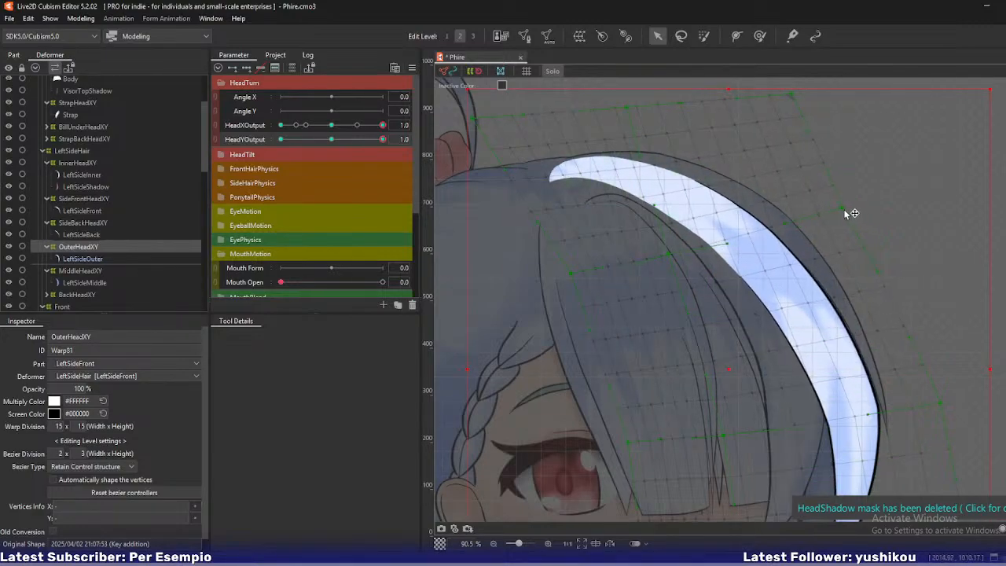
Pull the right control point of OuterHeadXY's lower inner row inward and nudge that row's middle point slightly left.
drag(693, 263, 690, 189)
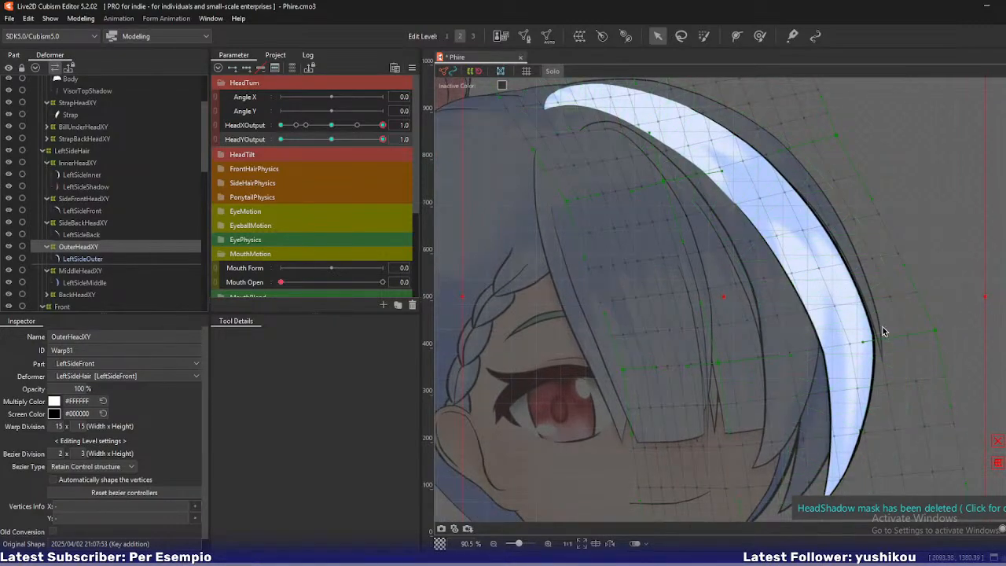
drag(935, 331, 912, 328)
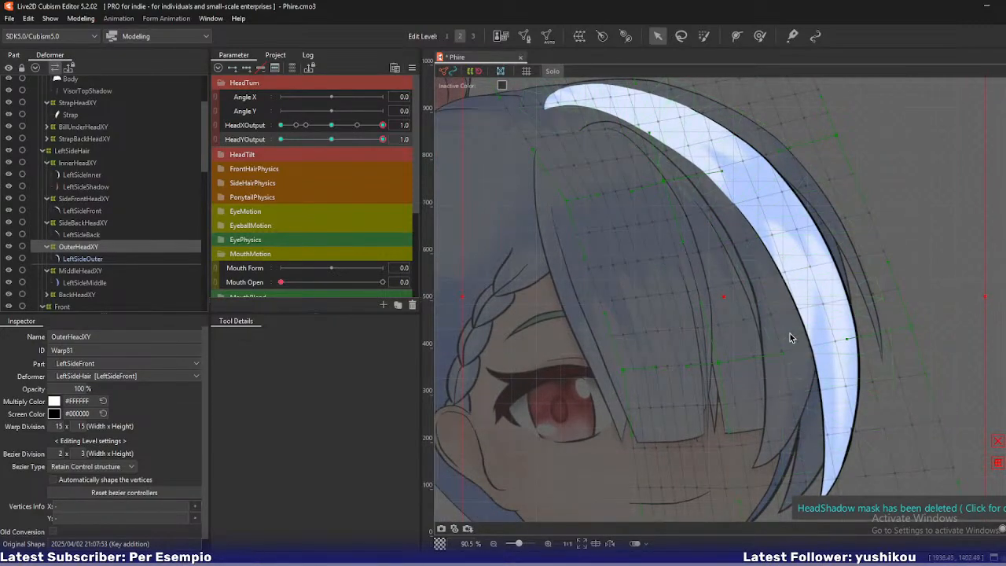
drag(718, 363, 713, 362)
Check the outer strand against HeadYOutput, raise OuterHeadXY's lower inner right point slightly, and pull its bottom-right corner up and left.
drag(789, 358, 764, 348)
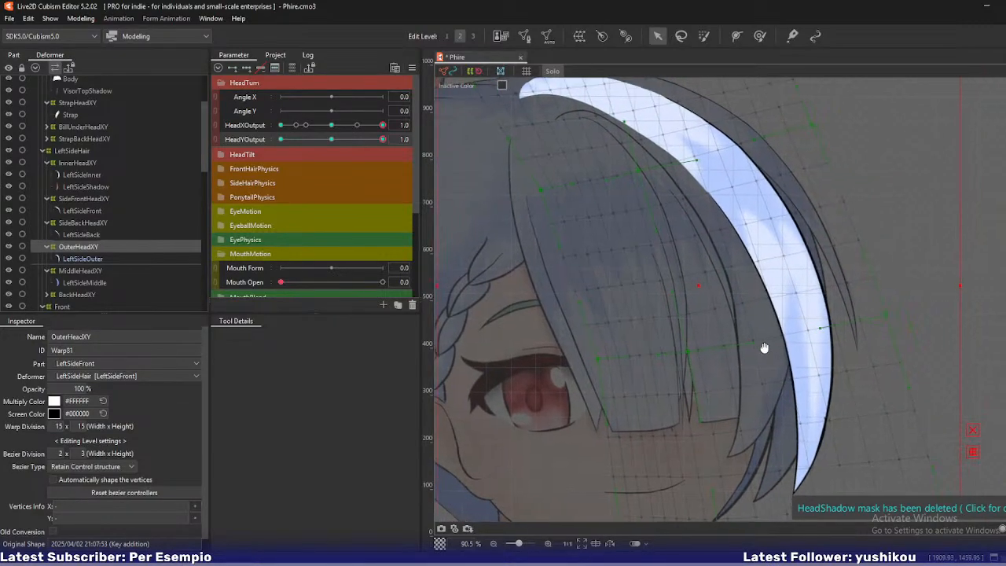
mouse_move(382, 139)
mouse_down()
mouse_move(357, 158)
mouse_move(383, 146)
mouse_up()
scroll(774, 327, down, 4)
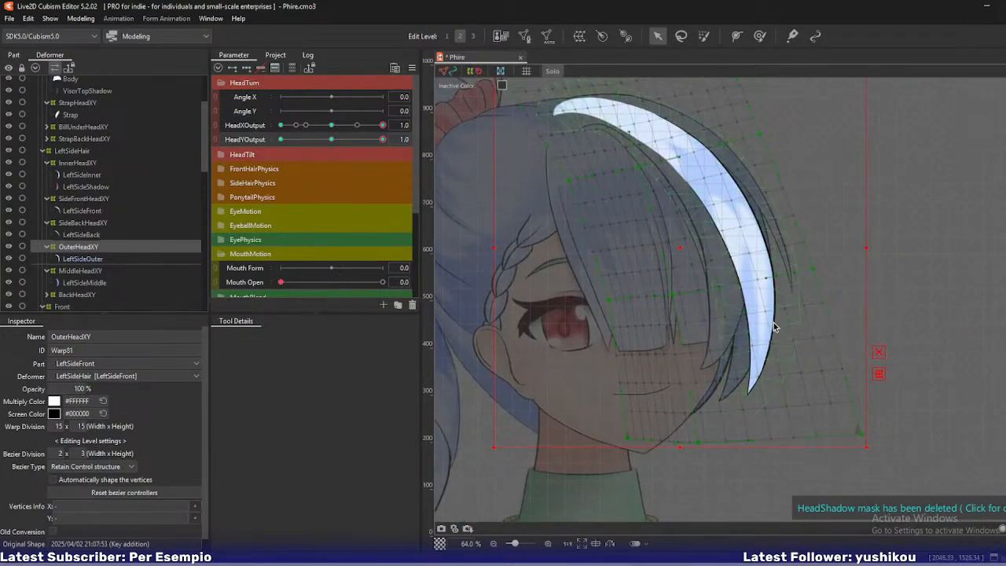
click(829, 281)
drag(816, 270, 816, 266)
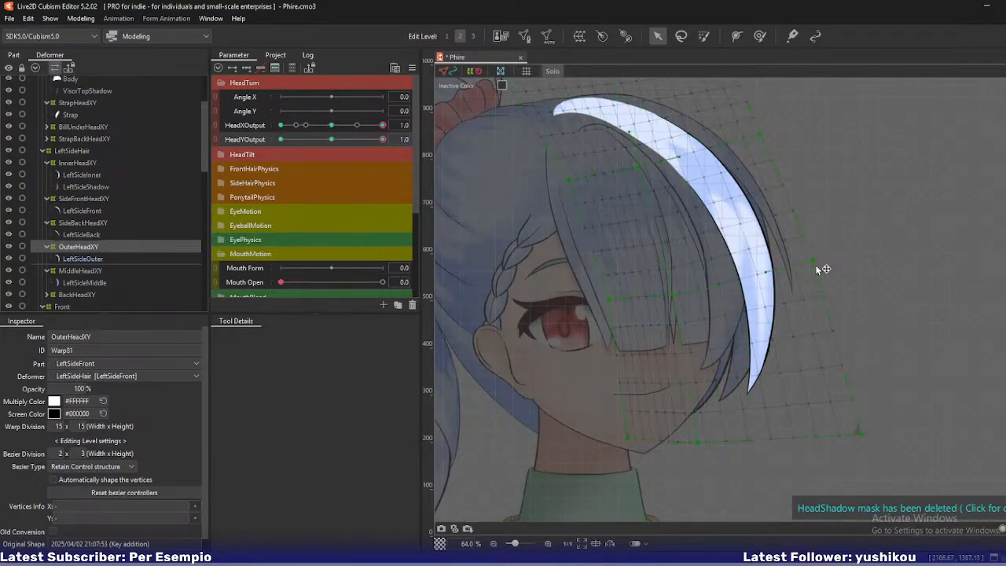
drag(863, 433, 858, 426)
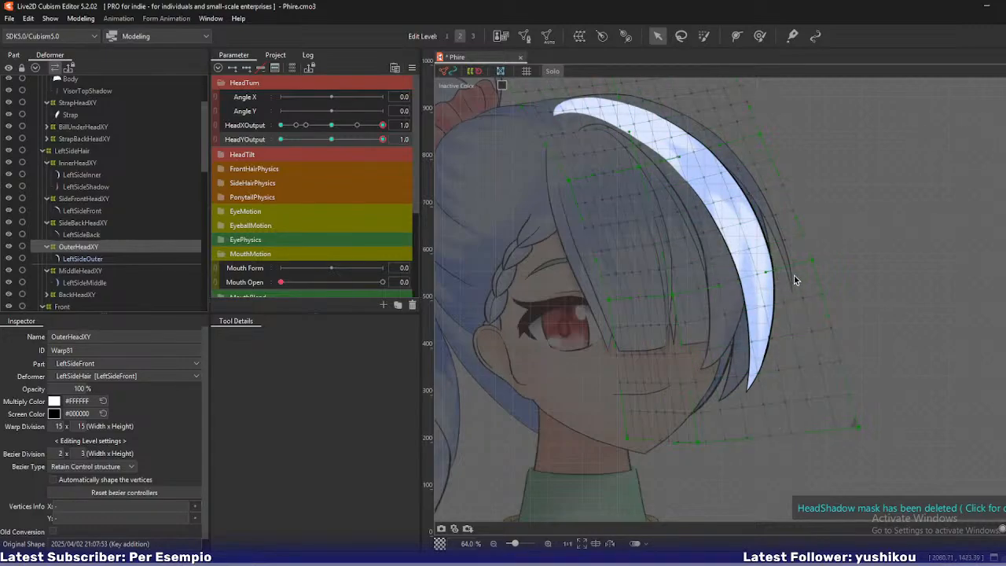
drag(813, 262, 814, 262)
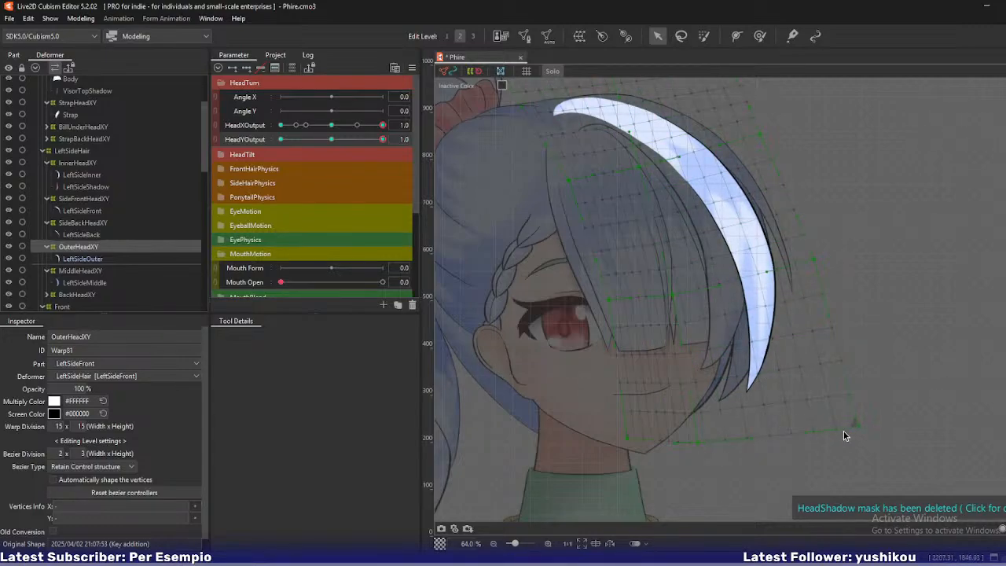
drag(860, 425, 849, 408)
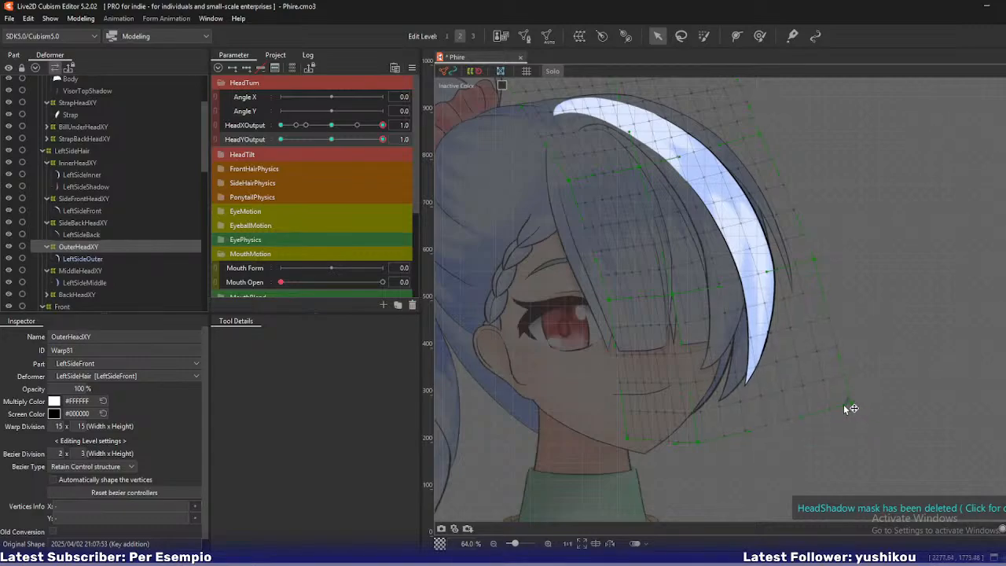
Move OuterHeadXY's bottom-middle point right and shift the upper inner row's right and middle points slightly down and right.
drag(695, 443, 703, 438)
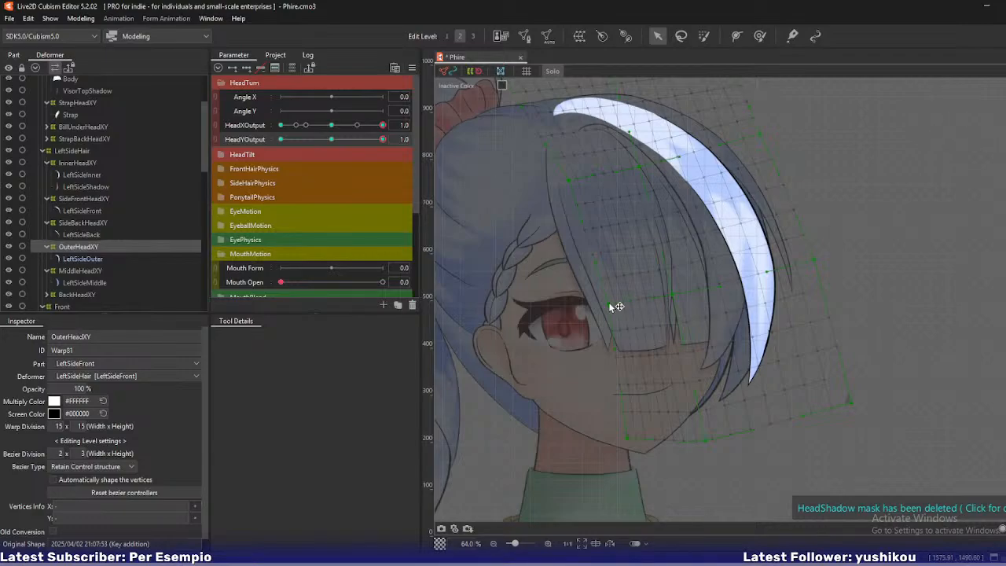
drag(696, 209, 730, 282)
scroll(731, 282, up, 2)
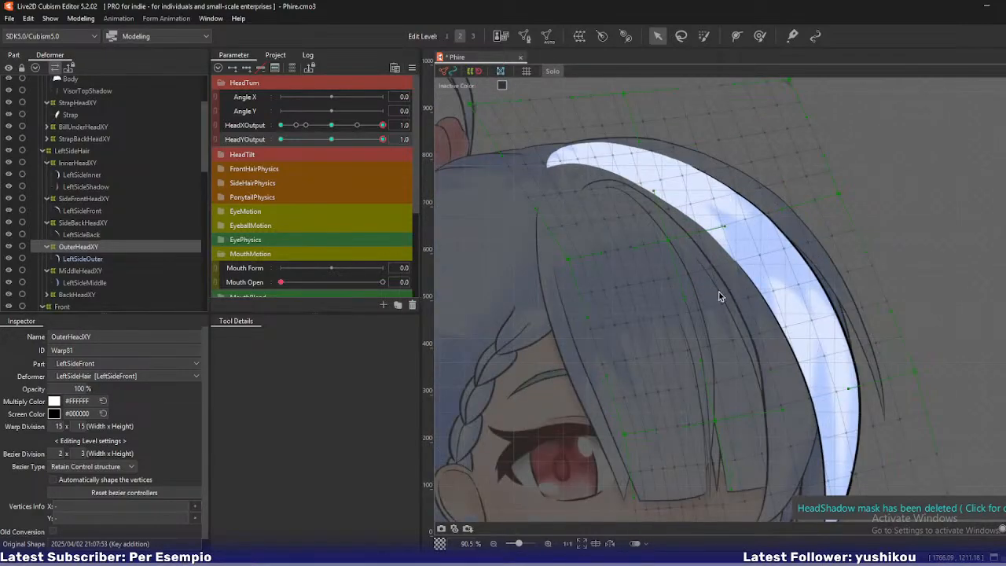
drag(675, 218, 697, 274)
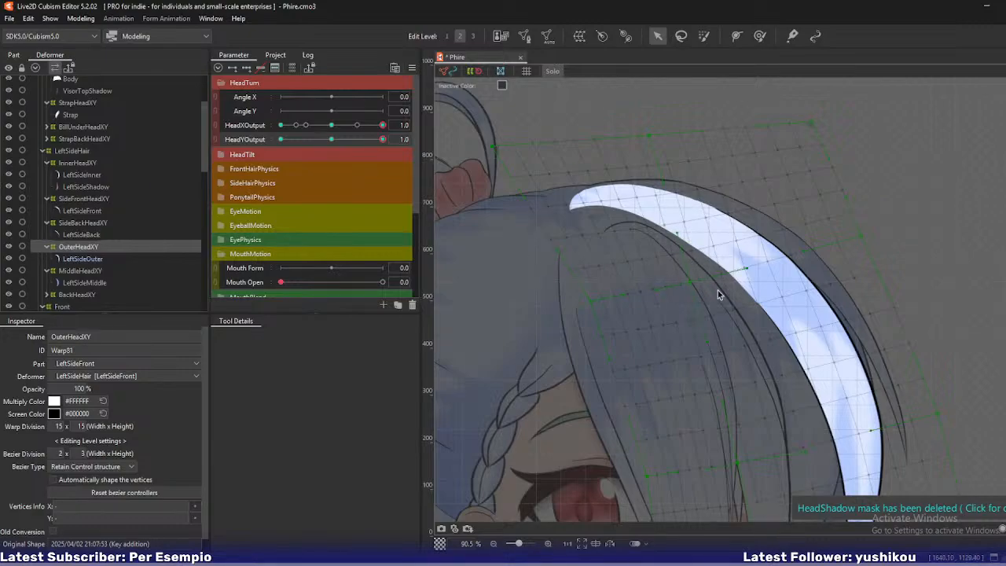
drag(865, 235, 875, 246)
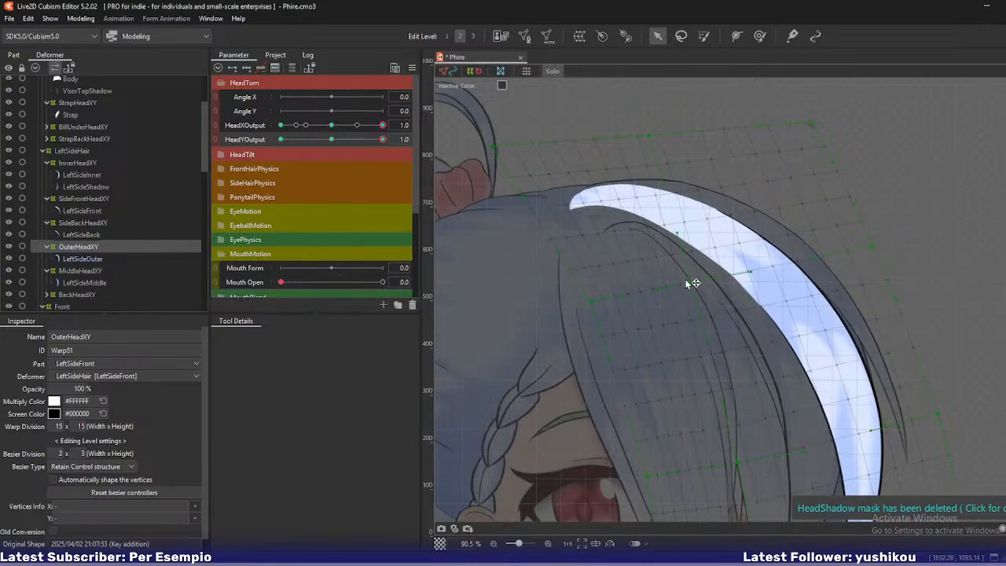
drag(687, 280, 697, 287)
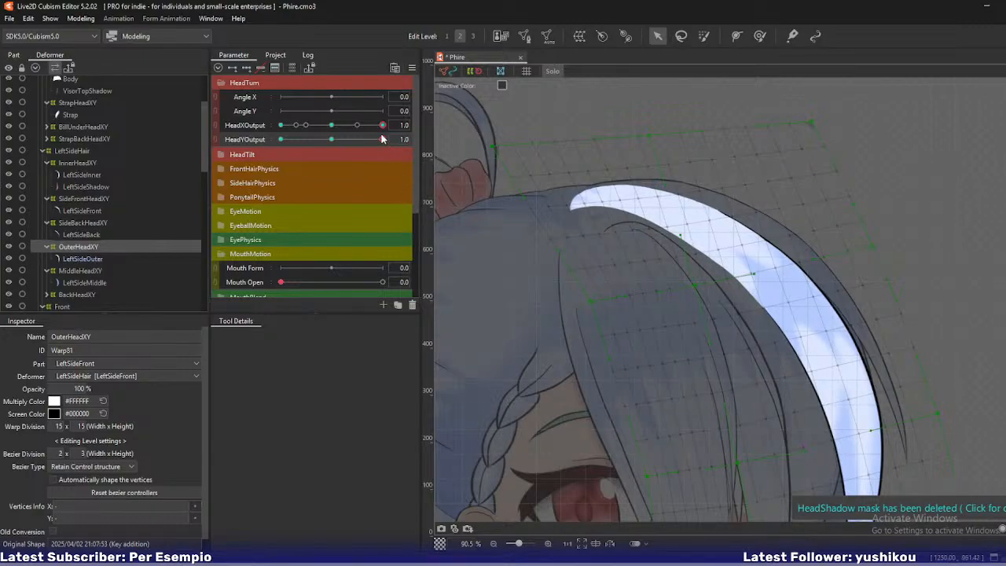
Check the outer strand against HeadYOutput and pull the left point of OuterHeadXY's upper inner row down.
mouse_move(382, 139)
mouse_down()
mouse_move(332, 139)
mouse_move(382, 139)
mouse_up()
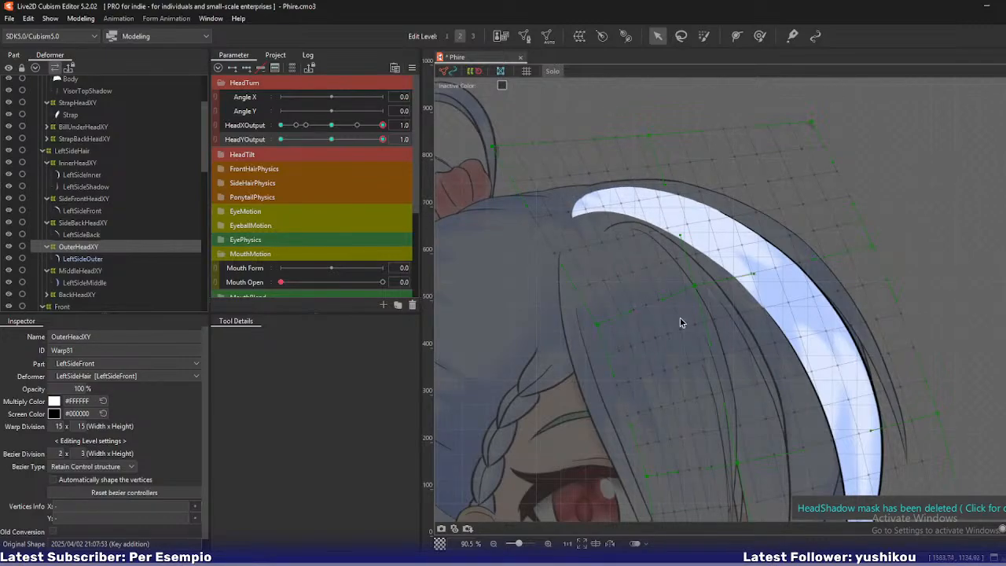
drag(722, 327, 684, 225)
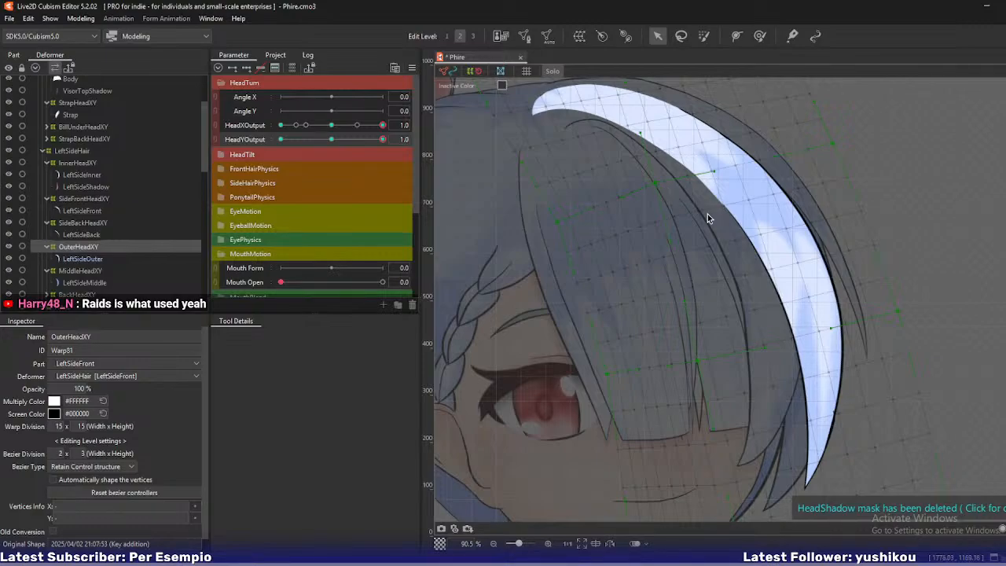
drag(708, 214, 675, 293)
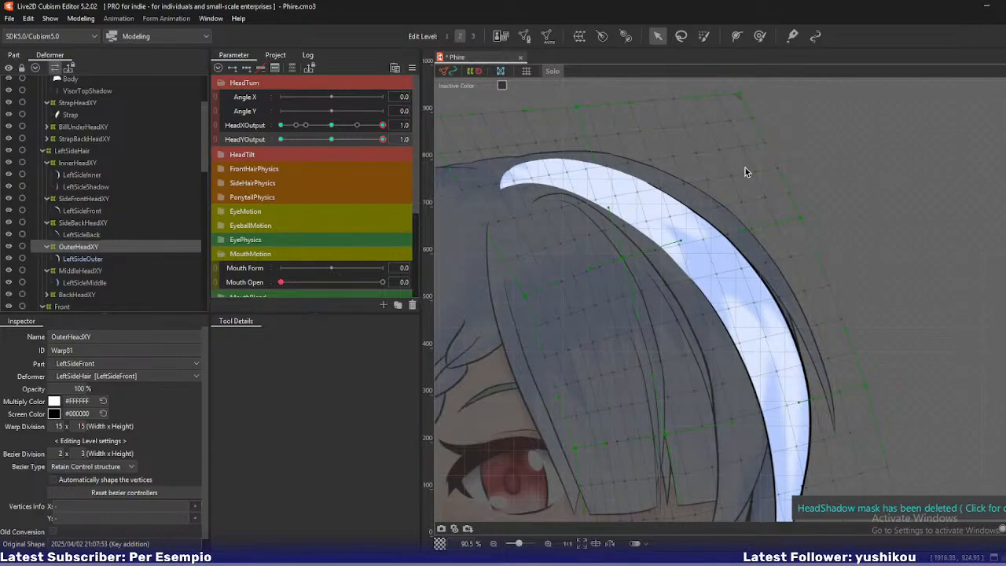
scroll(763, 228, down, 3)
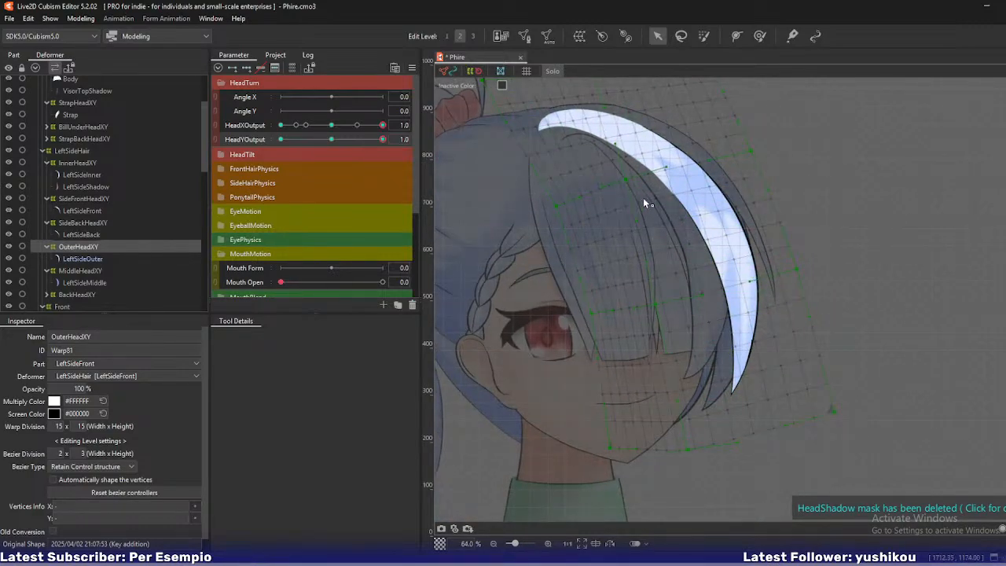
drag(724, 175, 723, 227)
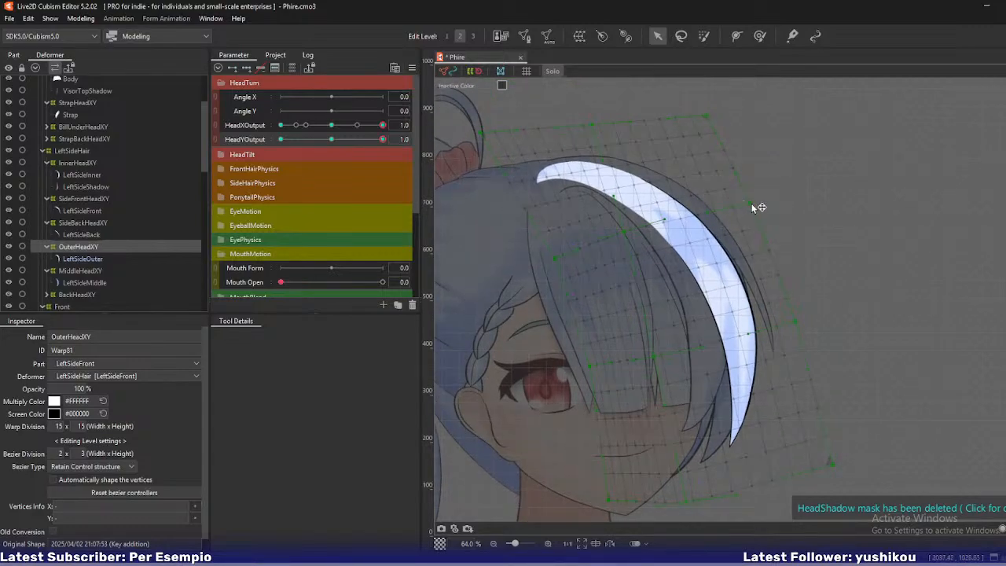
Nudge OuterHeadXY's upper and lower inner right points slightly left and adjust its bottom-middle point, comparing against HeadYOutput.
drag(751, 203, 749, 203)
drag(797, 323, 797, 324)
mouse_move(383, 140)
mouse_down()
mouse_move(373, 143)
mouse_move(382, 140)
mouse_up()
drag(685, 505, 697, 482)
drag(794, 325, 793, 317)
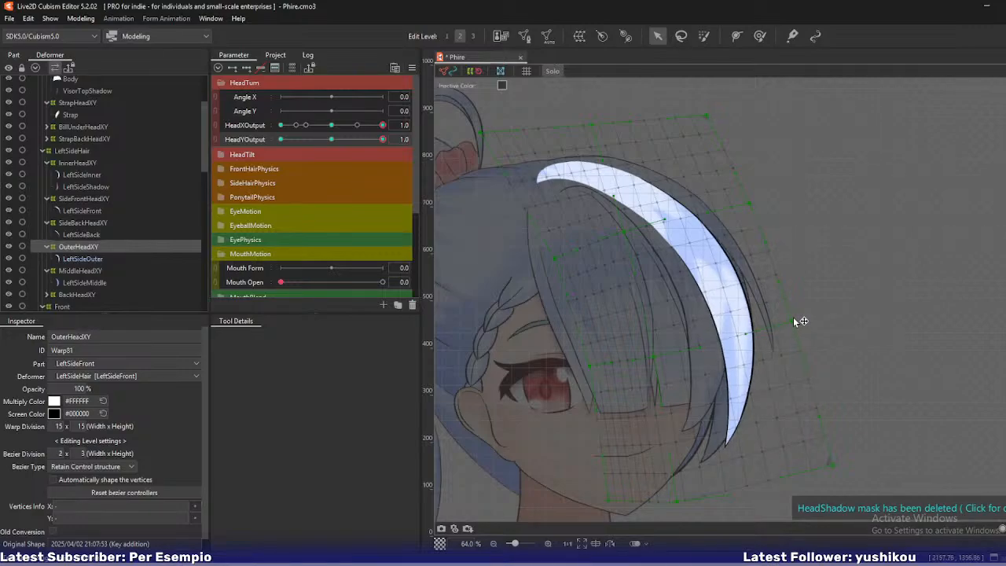
Nudge OuterHeadXY's lower inner middle point left, both inner right points slightly outward, and the top-right corner left.
click(646, 355)
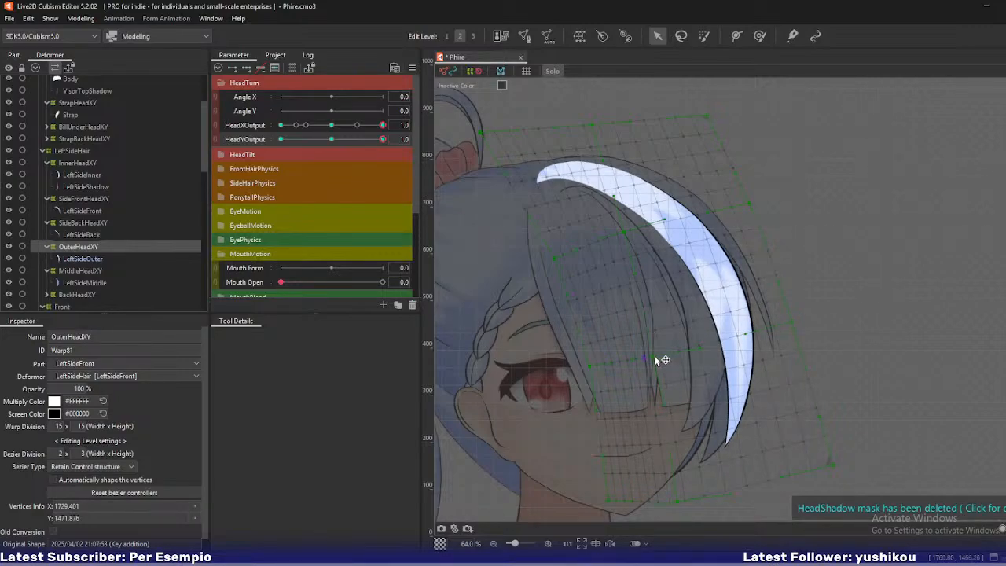
drag(653, 359, 651, 358)
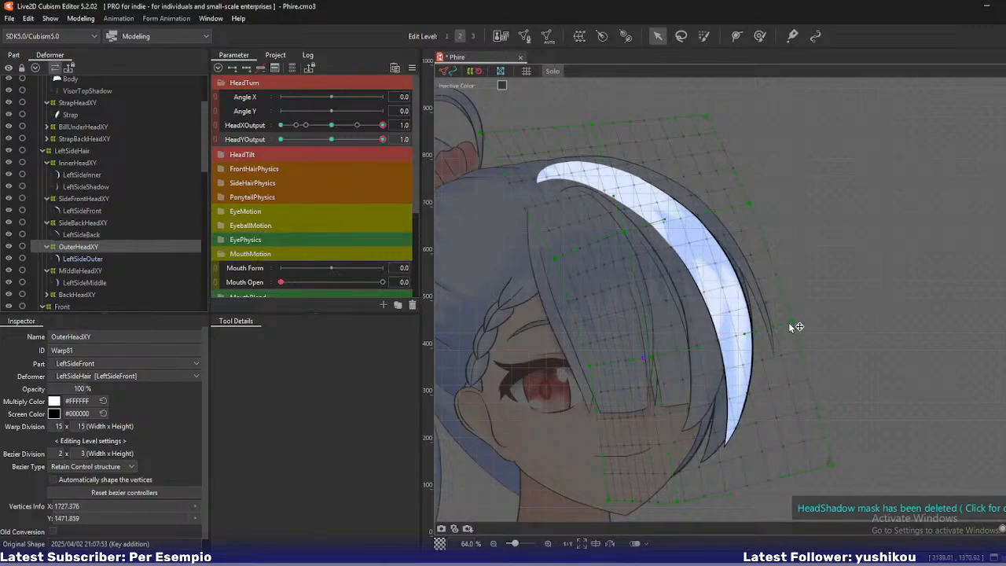
drag(790, 323, 794, 322)
drag(751, 206, 753, 199)
drag(707, 117, 703, 120)
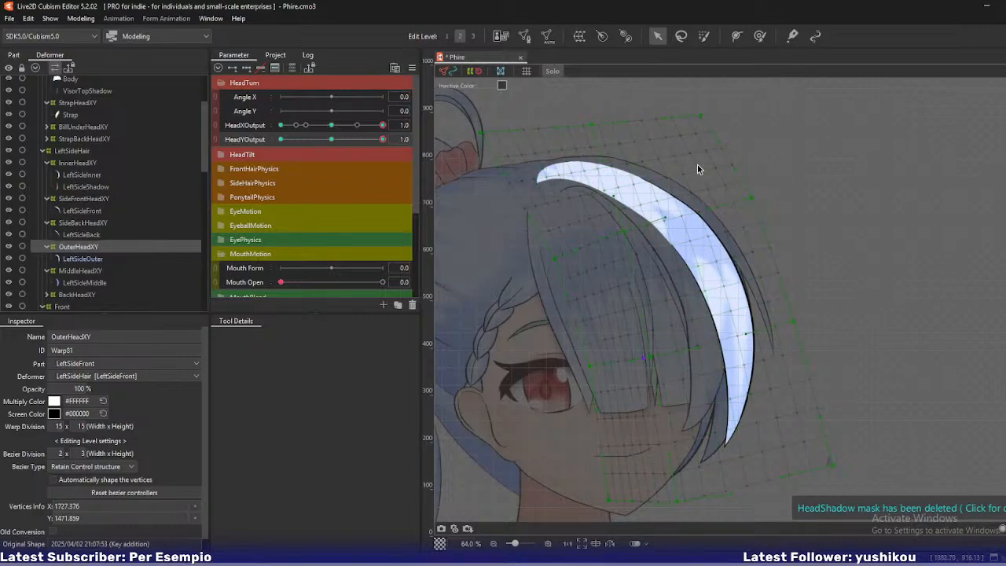
Shift OuterHeadXY's bottom-middle and lower inner right points slightly right, undoing an outward move of the bottom-right corner.
drag(761, 419, 729, 322)
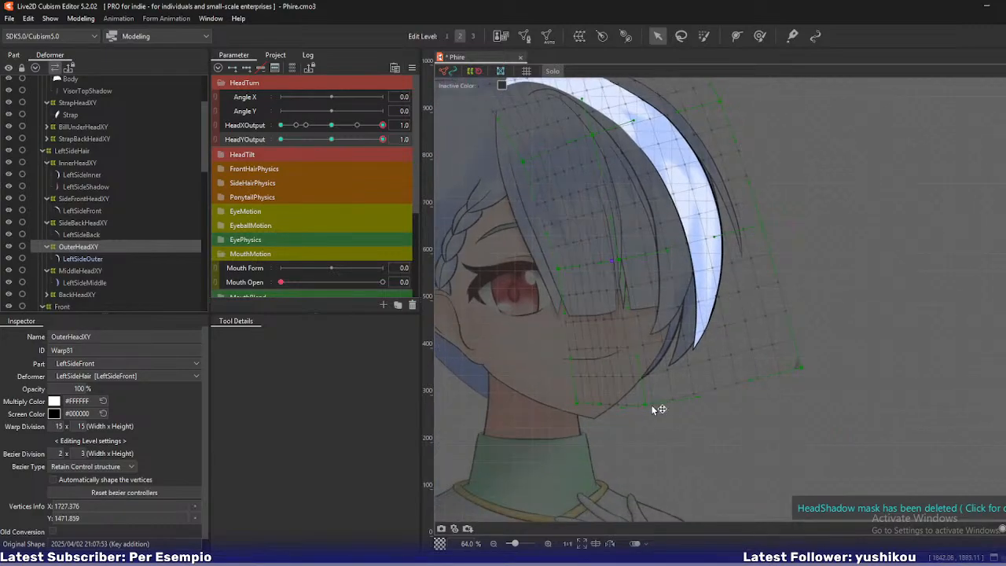
drag(652, 405, 658, 404)
drag(803, 369, 811, 369)
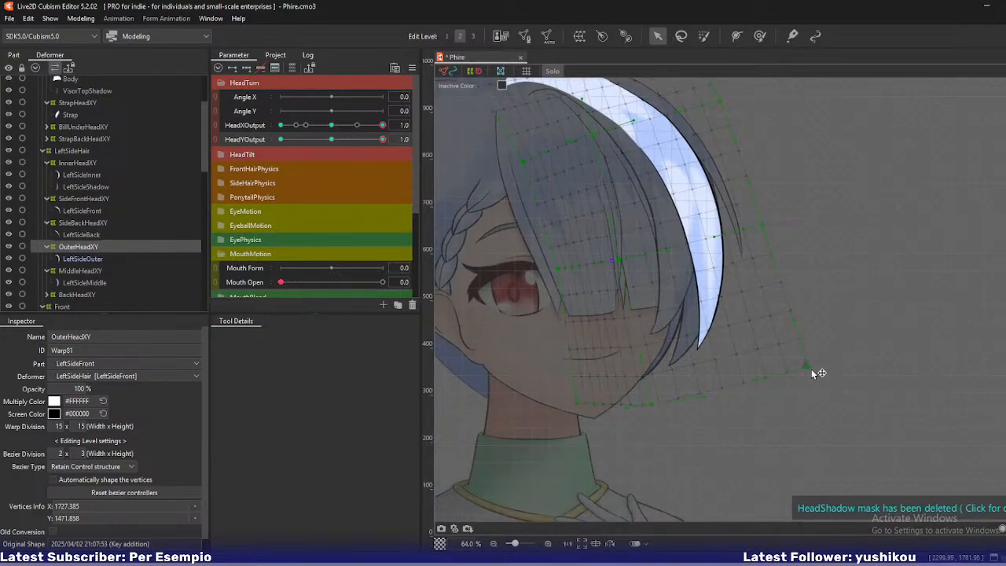
key(ctrl+z)
drag(765, 225, 768, 224)
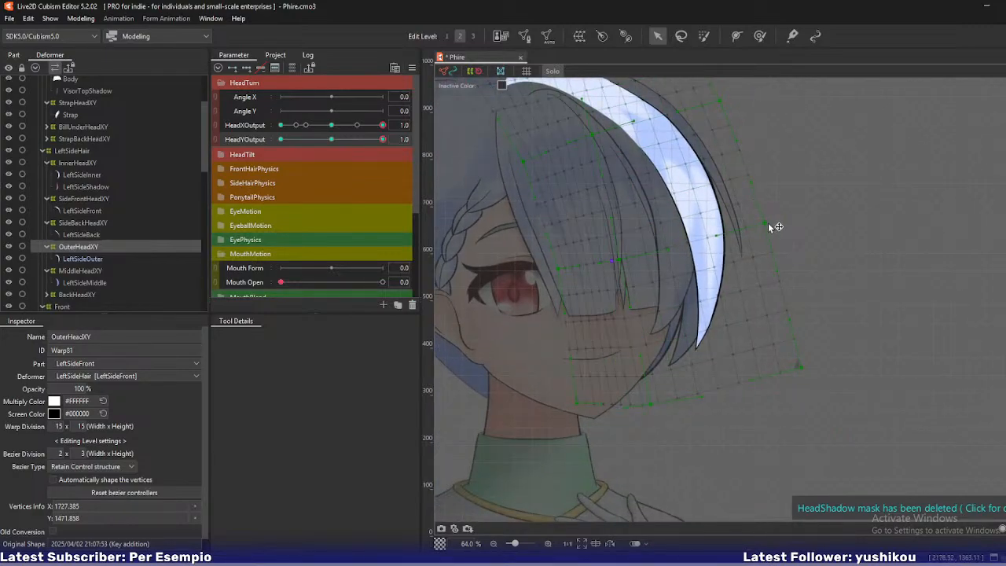
Check the outer strand against HeadYOutput, and isolate the LeftSideMiddle strand with its MiddleHeadXY warp deformer selected.
drag(738, 268, 741, 350)
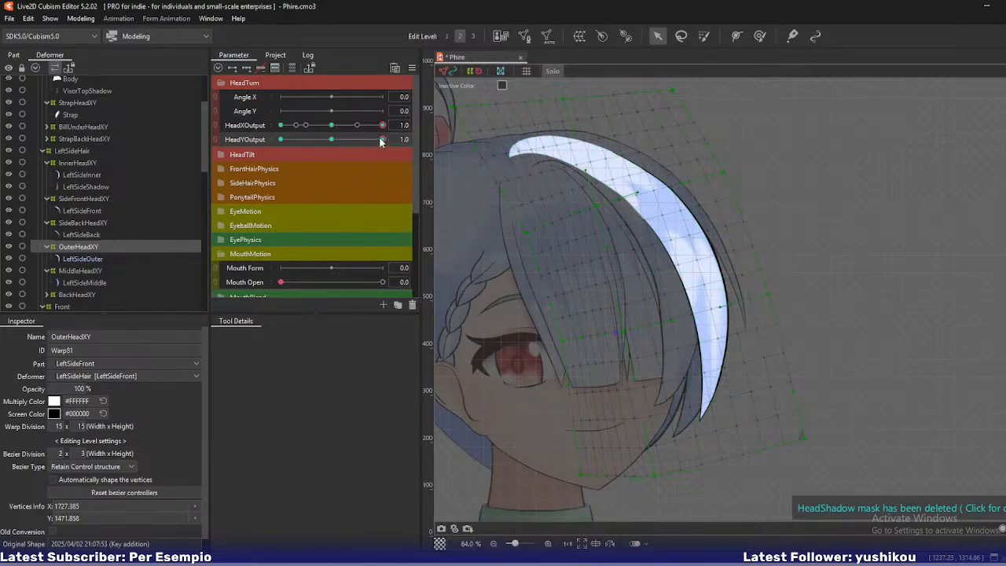
drag(381, 139, 400, 173)
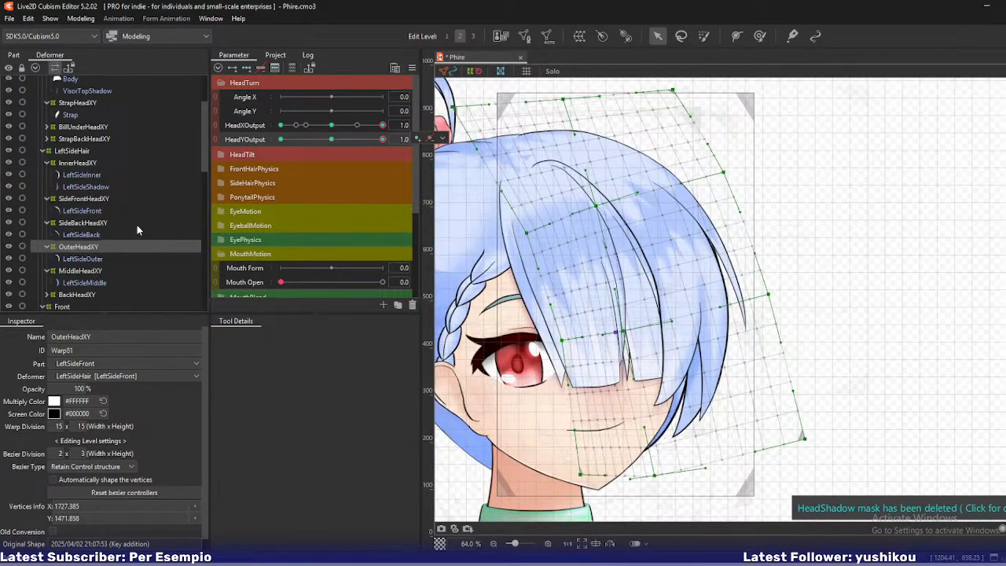
click(85, 271)
click(374, 139)
drag(375, 142, 382, 139)
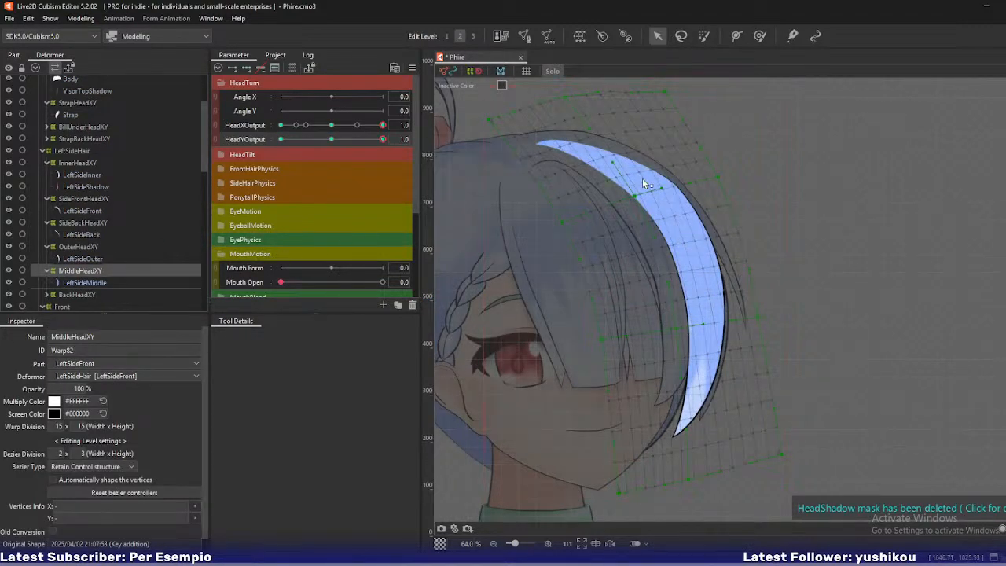
Shift MiddleHeadXY's top-left and top-right corners and all three upper inner row points left.
drag(643, 196, 628, 199)
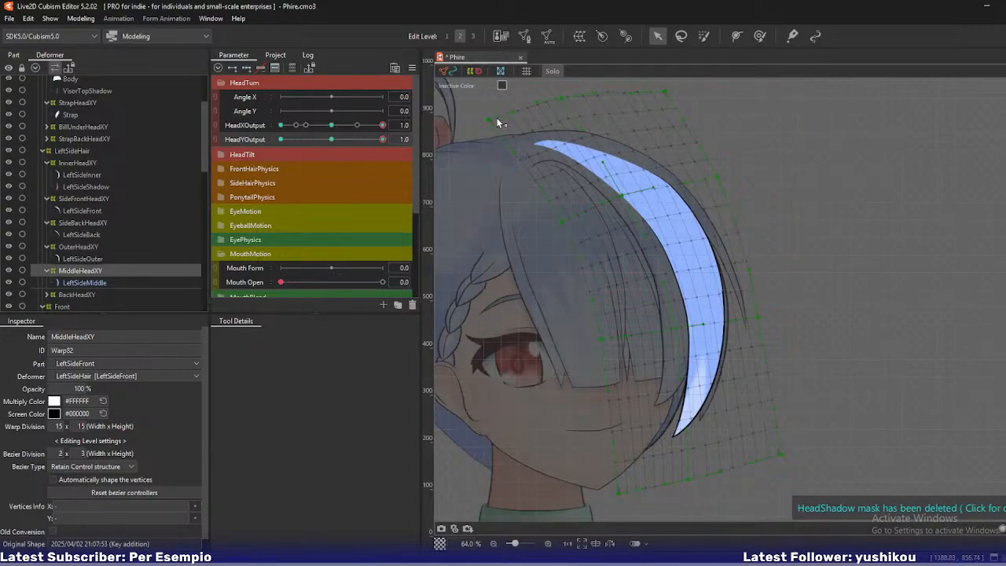
drag(497, 121, 482, 124)
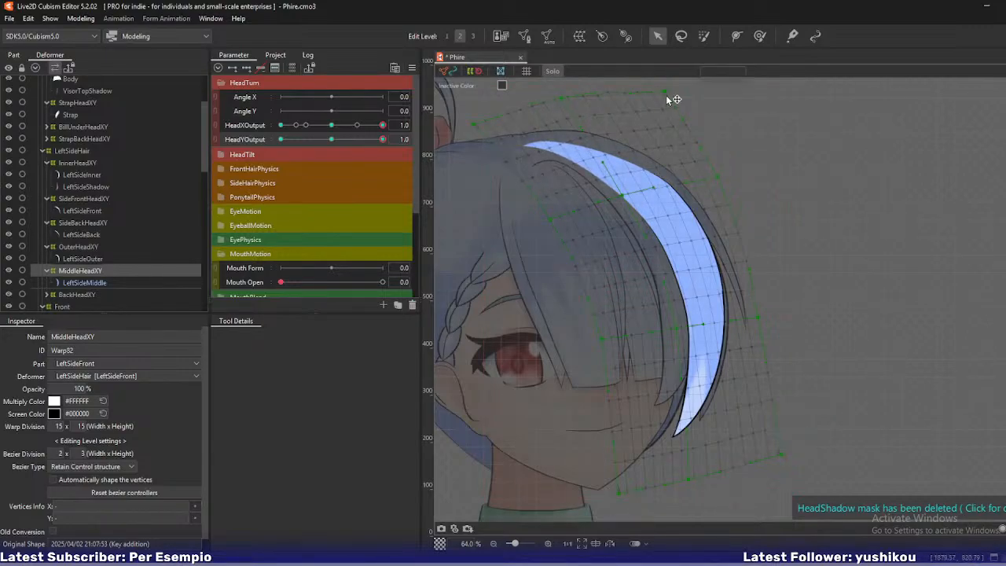
drag(718, 172, 694, 161)
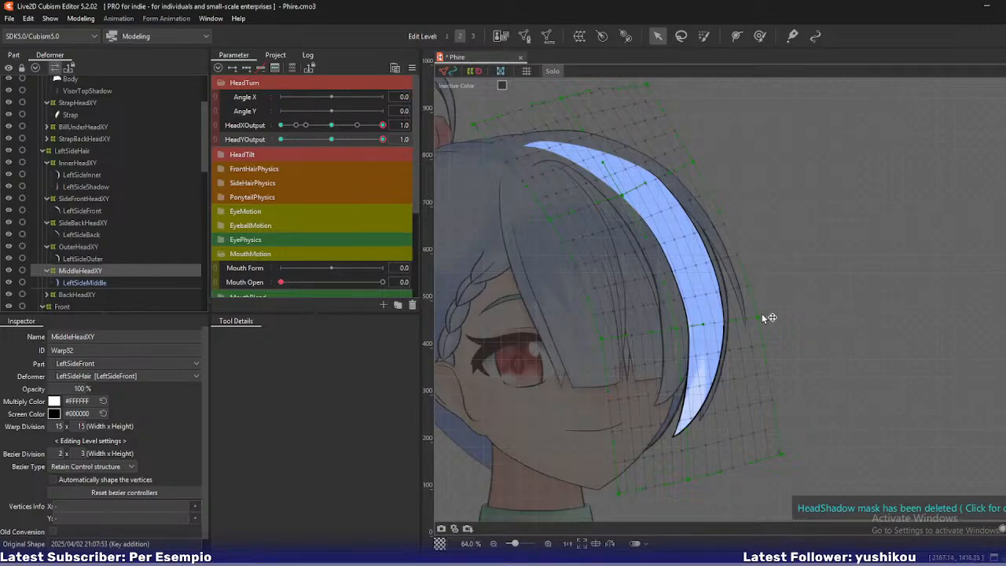
Pull MiddleHeadXY's lower inner row left, nudge its bottom-middle and upper inner middle points, and compare with HeadYOutput and the full hair.
drag(763, 317, 670, 323)
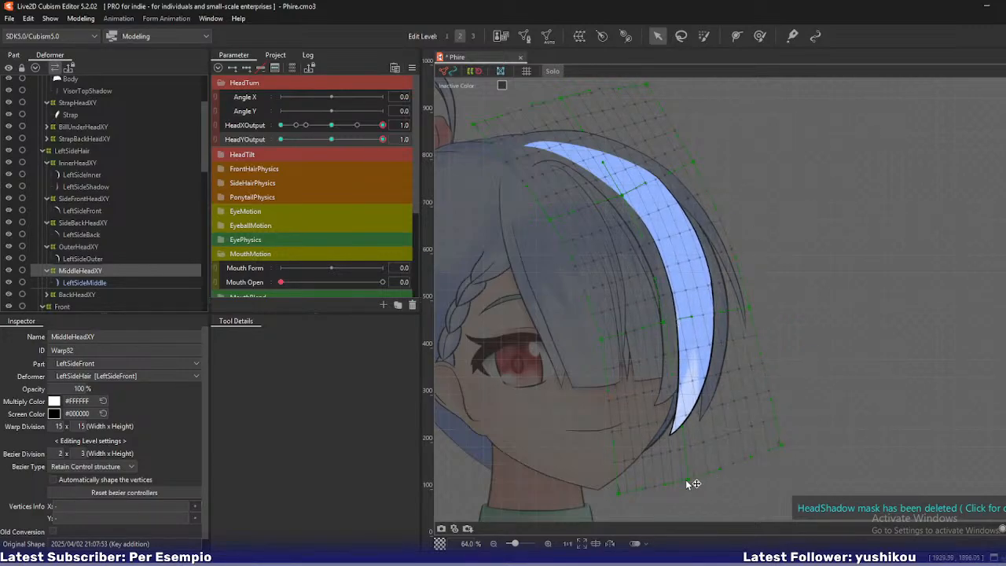
drag(686, 480, 688, 477)
drag(383, 139, 599, 287)
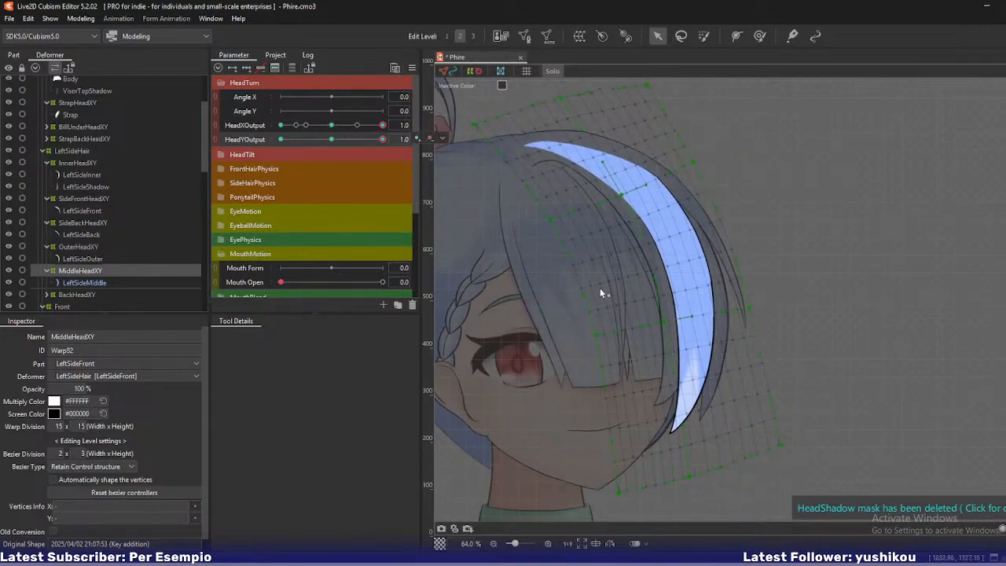
drag(662, 319, 659, 319)
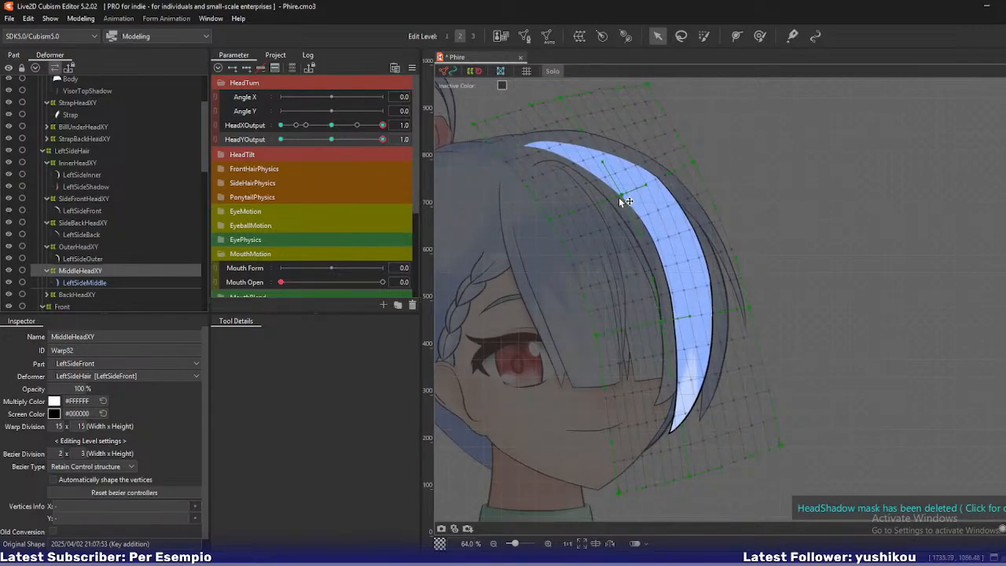
drag(619, 199, 618, 197)
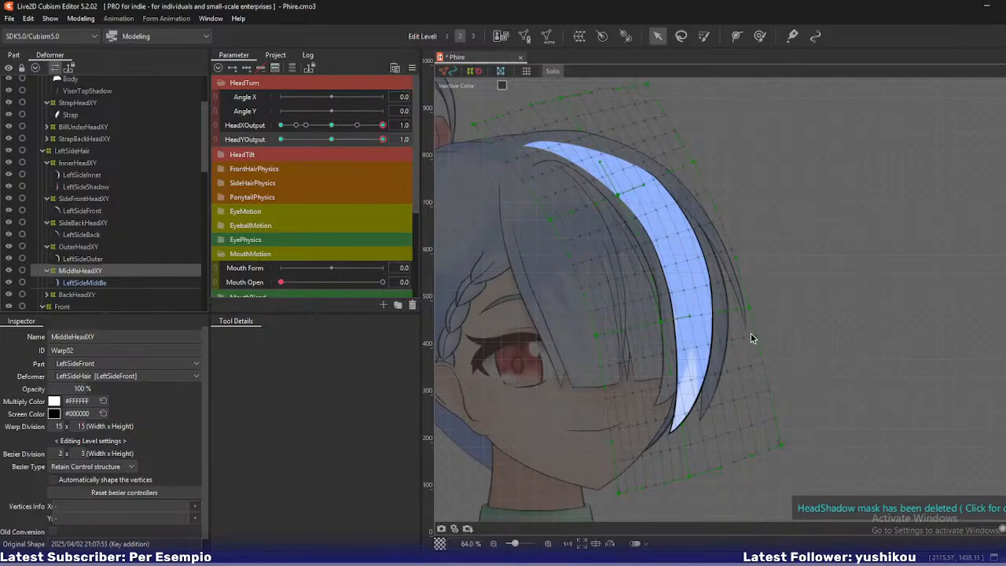
key(s)
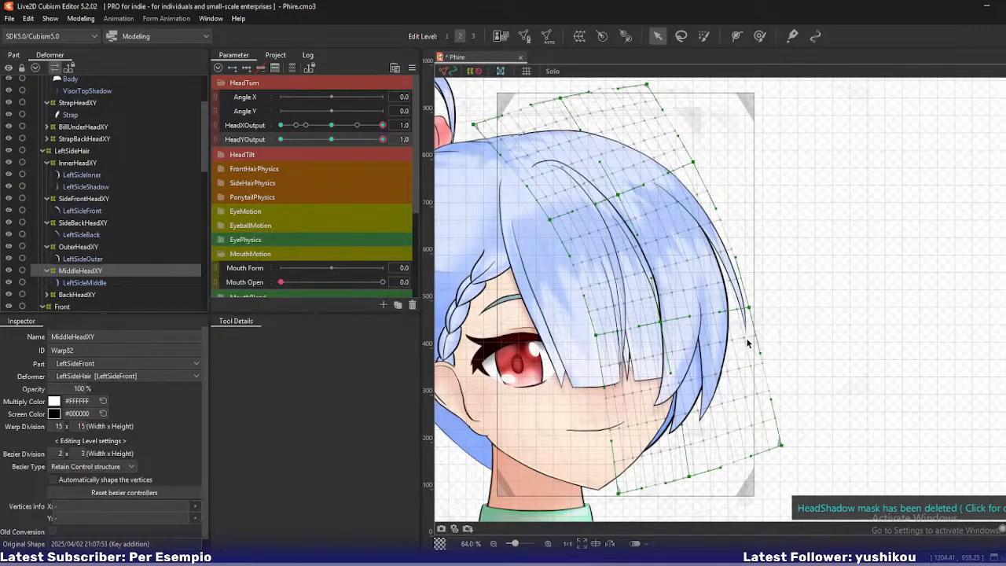
Isolate the LeftSideFront strand and select its SideFrontHeadXY warp deformer for editing.
drag(659, 258, 700, 314)
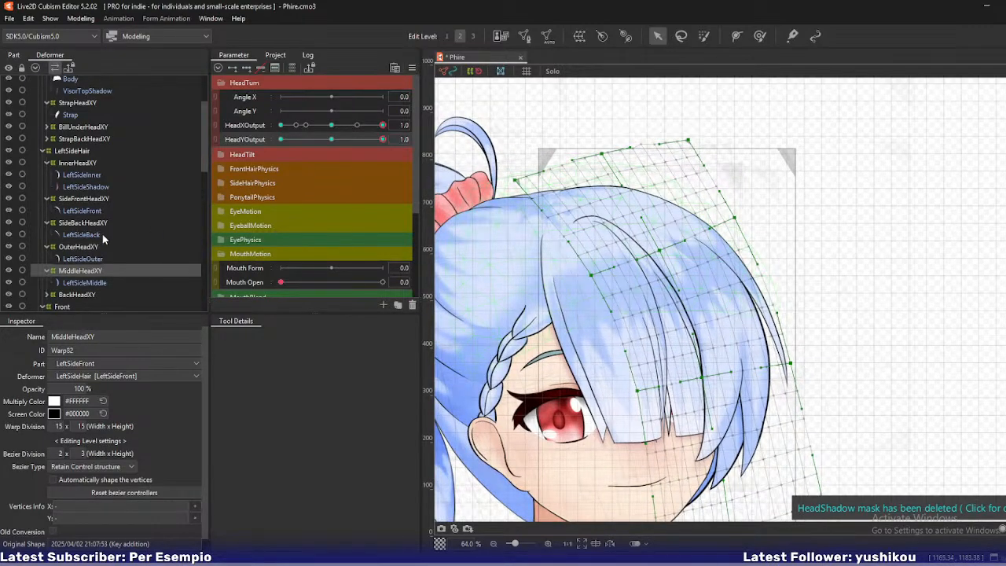
click(82, 200)
ctrl+click(84, 212)
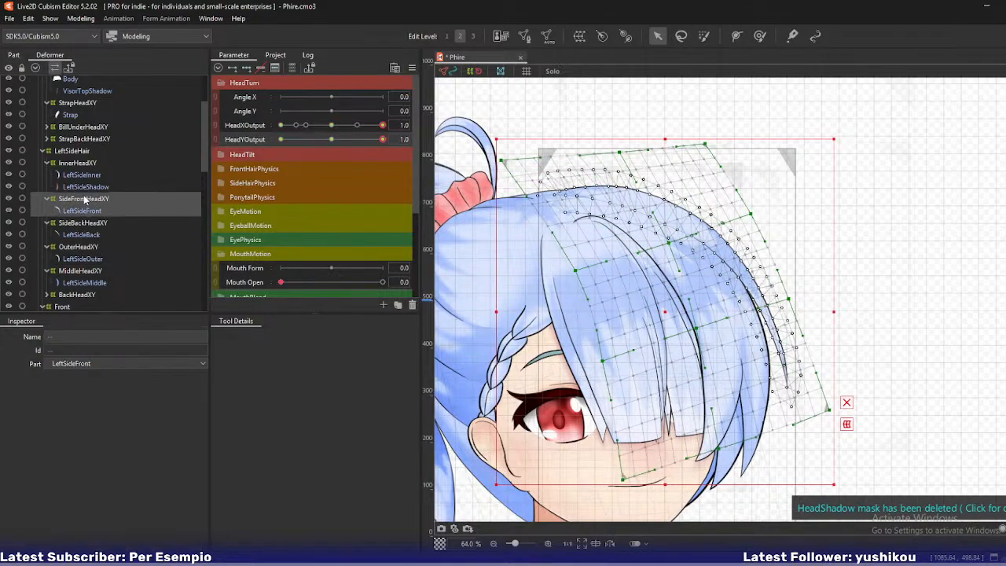
key(s)
ctrl+click(84, 210)
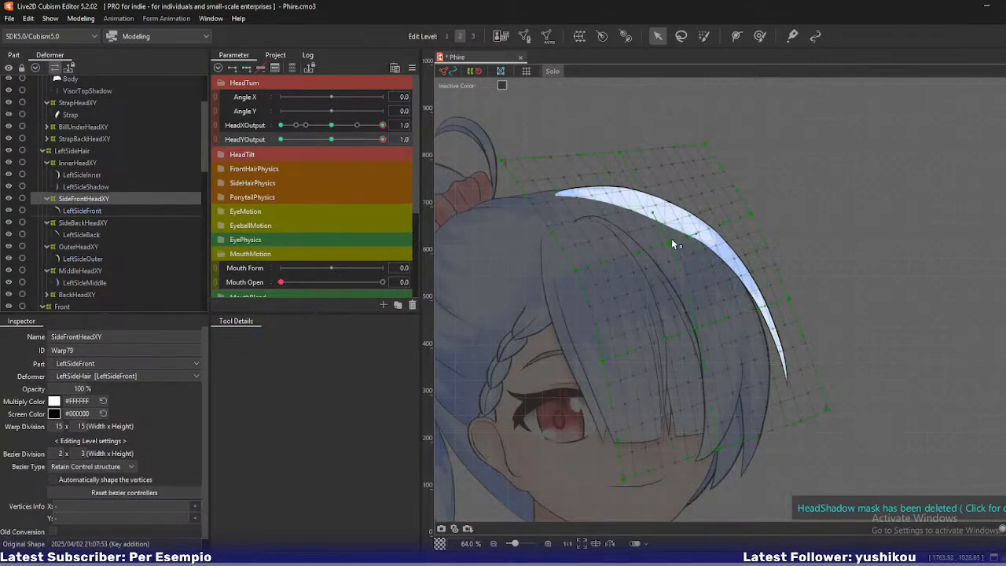
Shift the middle points of SideFrontHeadXY's upper inner, lower inner and bottom rows left.
drag(677, 244, 664, 241)
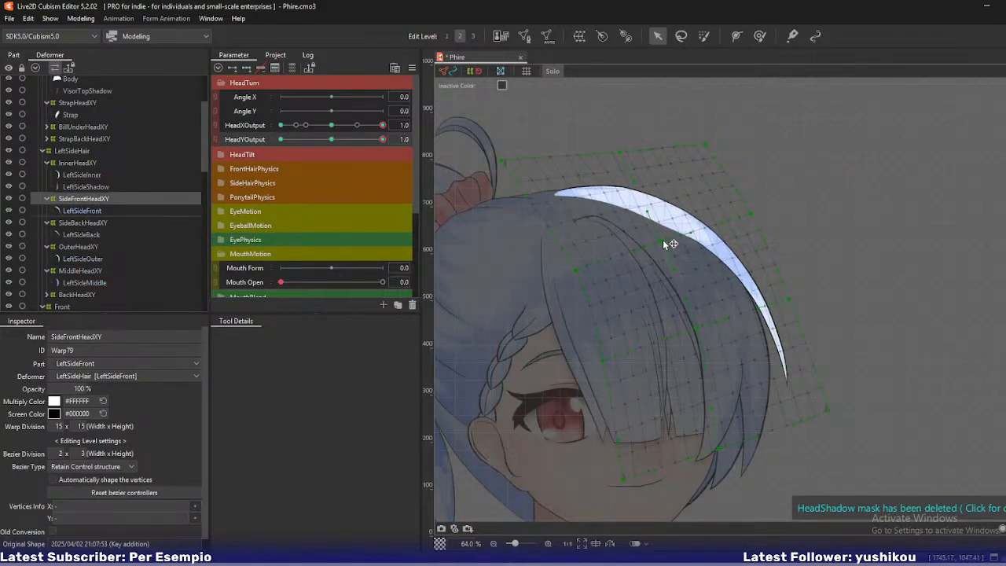
drag(696, 326, 678, 329)
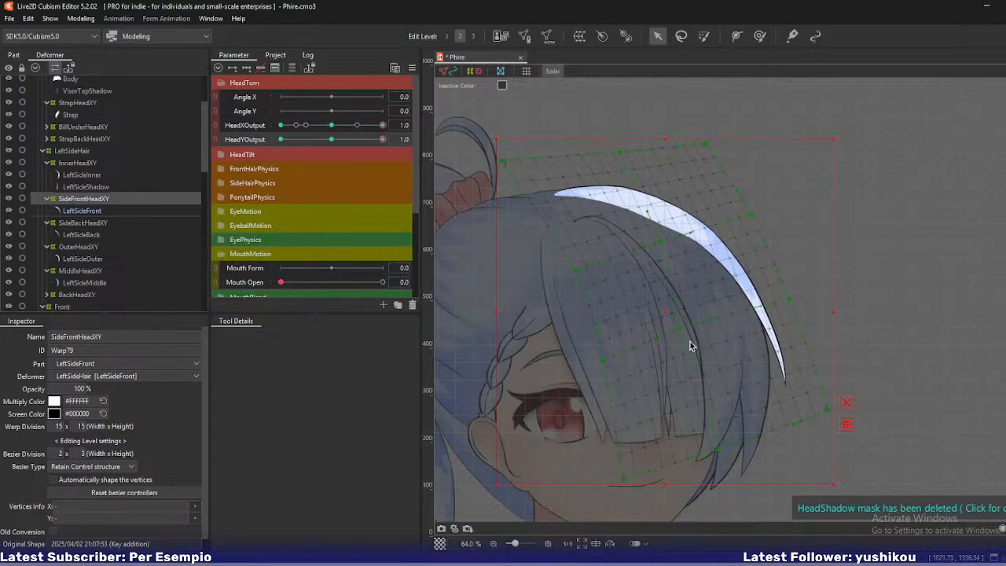
drag(719, 448, 706, 449)
Pull SideFrontHeadXY's upper inner right, top-middle and top-right points slightly up and left.
drag(752, 213, 747, 208)
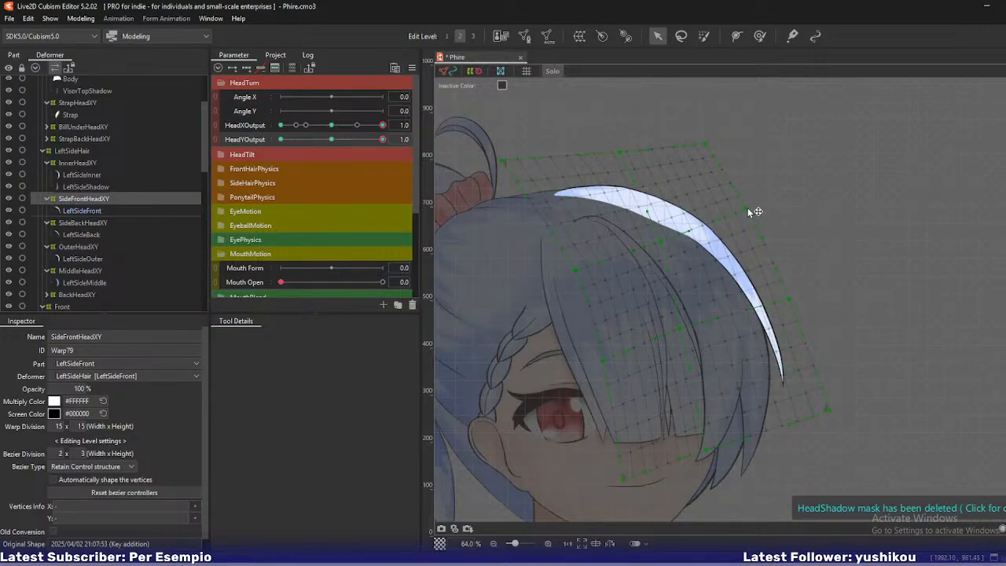
drag(632, 158, 615, 149)
drag(697, 144, 683, 142)
drag(684, 140, 710, 160)
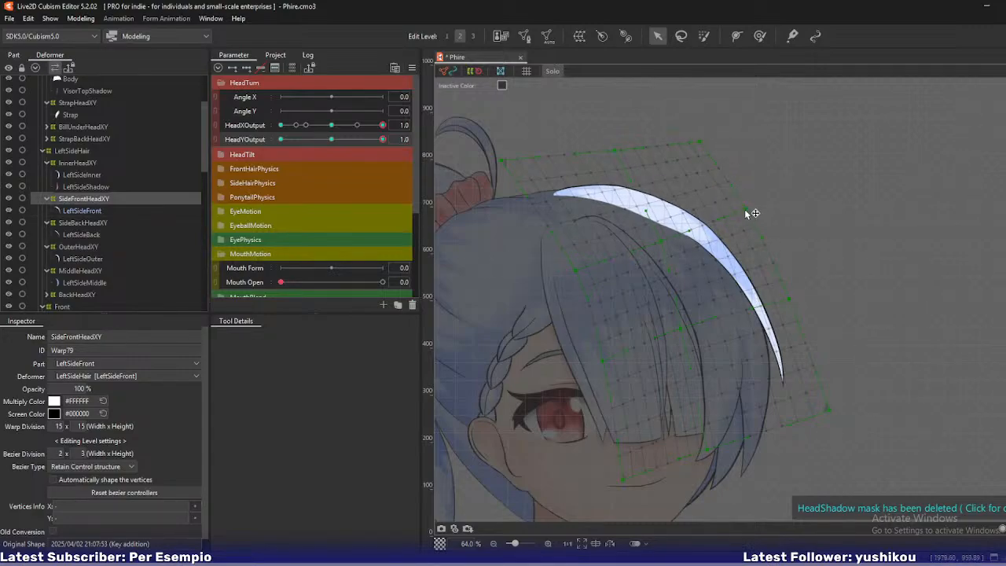
Nudge SideFrontHeadXY's upper inner right point and move its top-middle point slightly up and left.
drag(745, 210, 746, 210)
scroll(662, 234, up, 1)
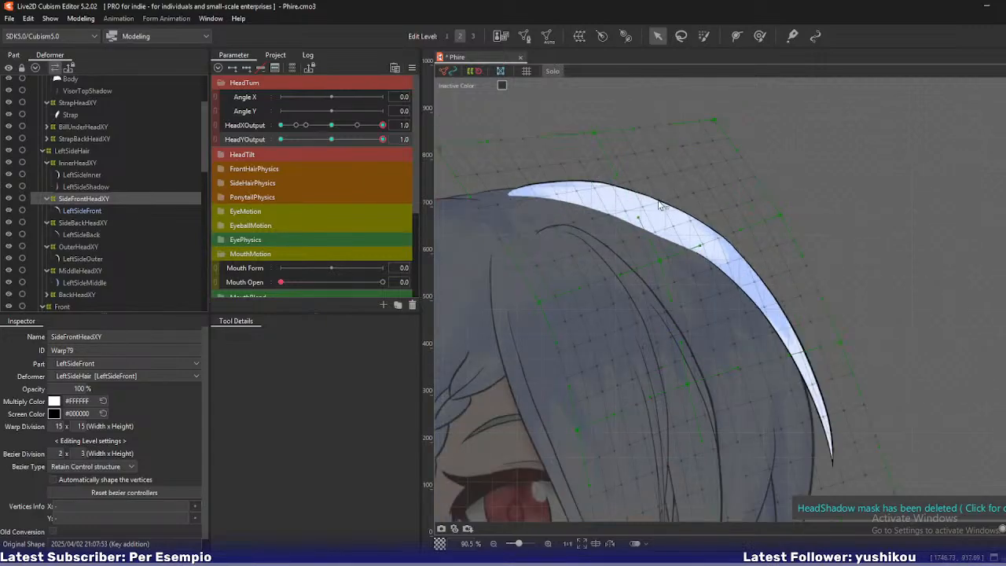
drag(571, 201, 605, 239)
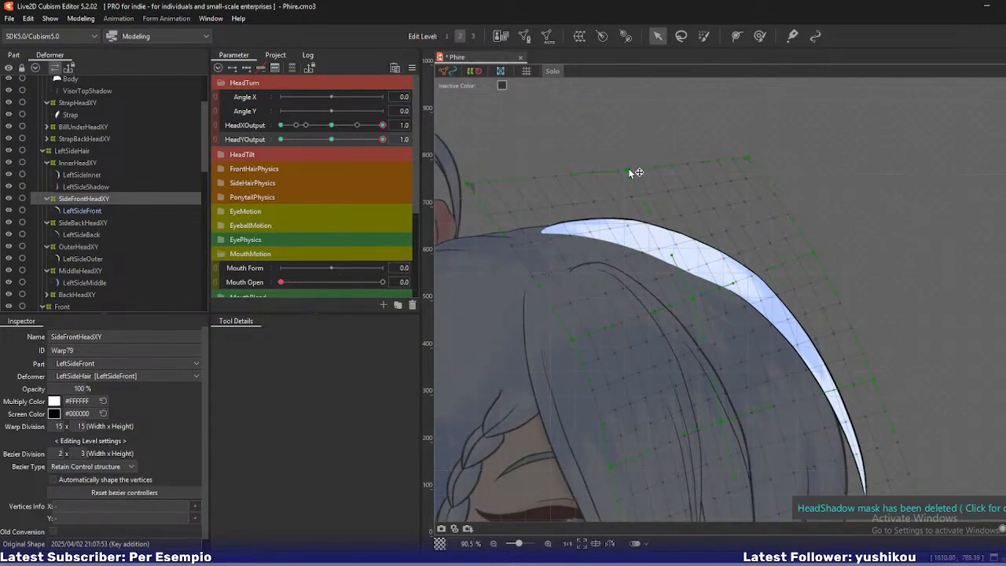
drag(629, 170, 624, 166)
Try shifting SideFrontHeadXY's bottom-middle point left and undo it, and pull the lower inner right point slightly up and left.
drag(817, 362, 715, 264)
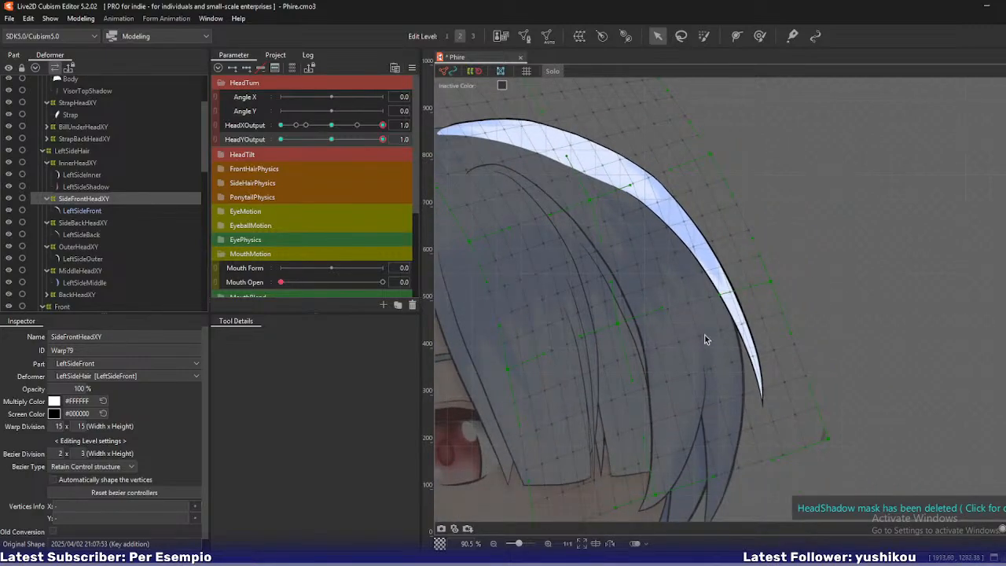
drag(727, 349, 708, 281)
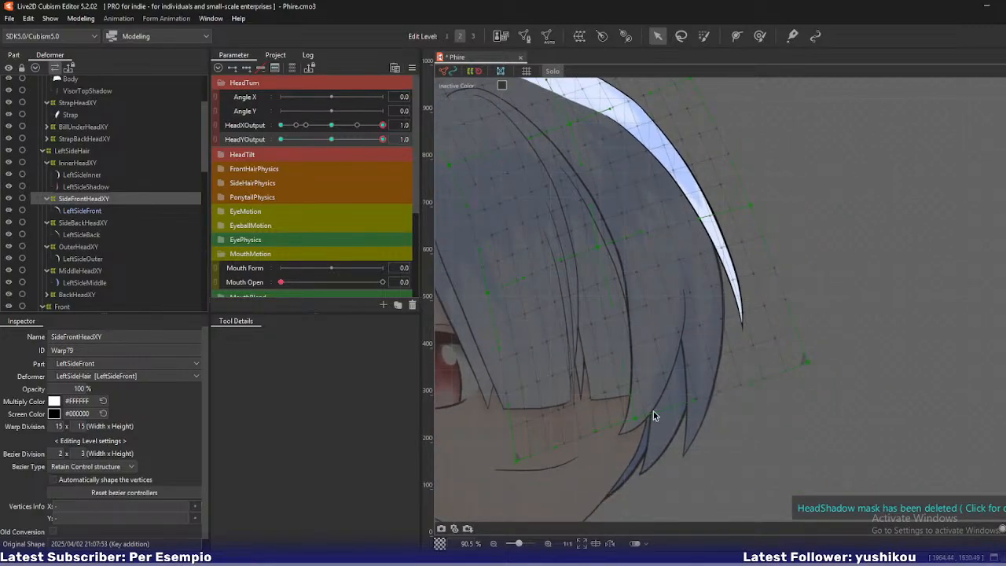
drag(635, 419, 627, 418)
key(ctrl+z)
drag(752, 206, 746, 196)
drag(745, 222, 721, 243)
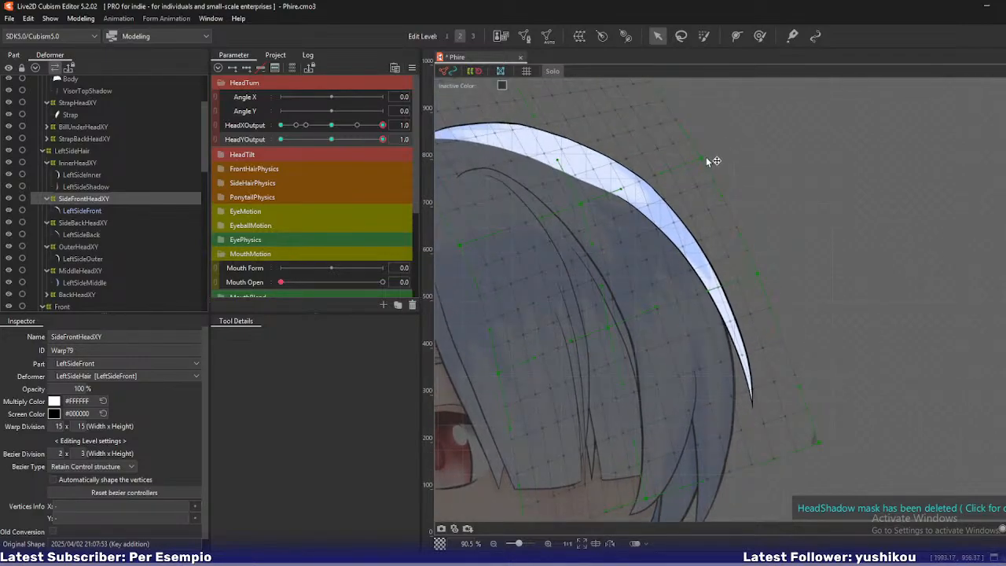
Lower SideFrontHeadXY's upper inner right and lower inner right points slightly, and save the model.
drag(707, 157, 710, 165)
drag(757, 274, 762, 285)
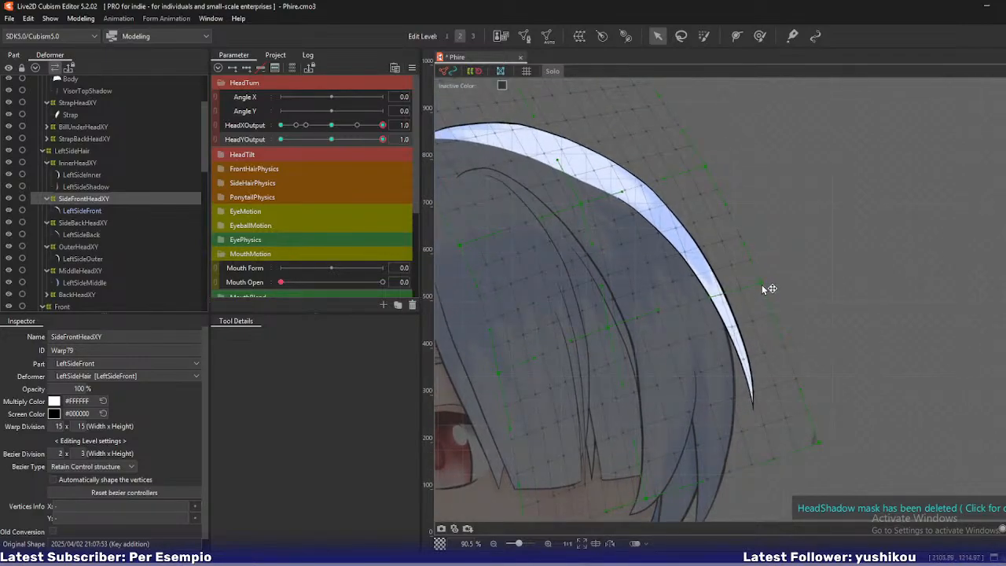
scroll(818, 397, down, 3)
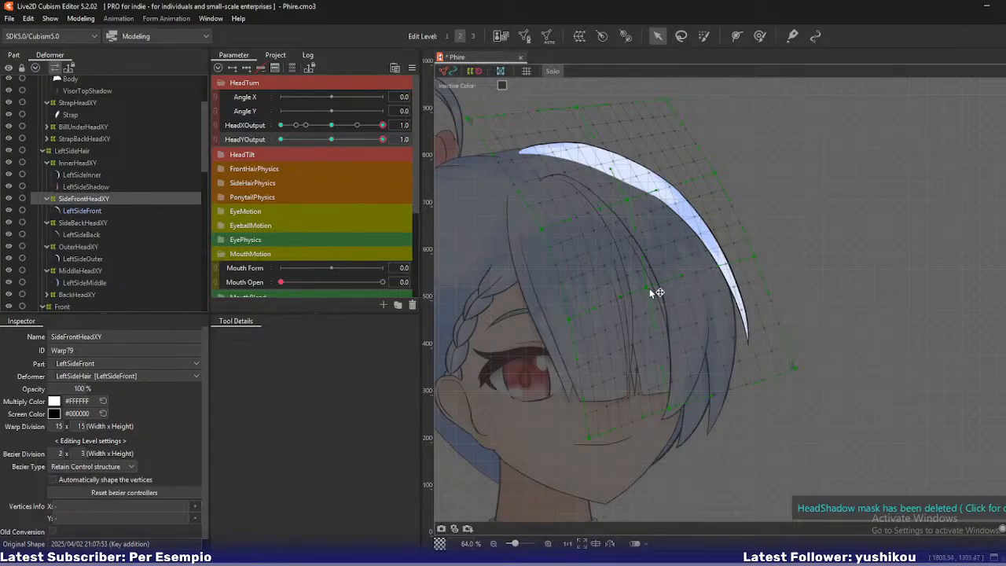
key(ctrl+s)
Try a small left shift of SideFrontHeadXY's upper inner middle point and compare the full hair at different HeadYOutput values.
drag(658, 249, 656, 302)
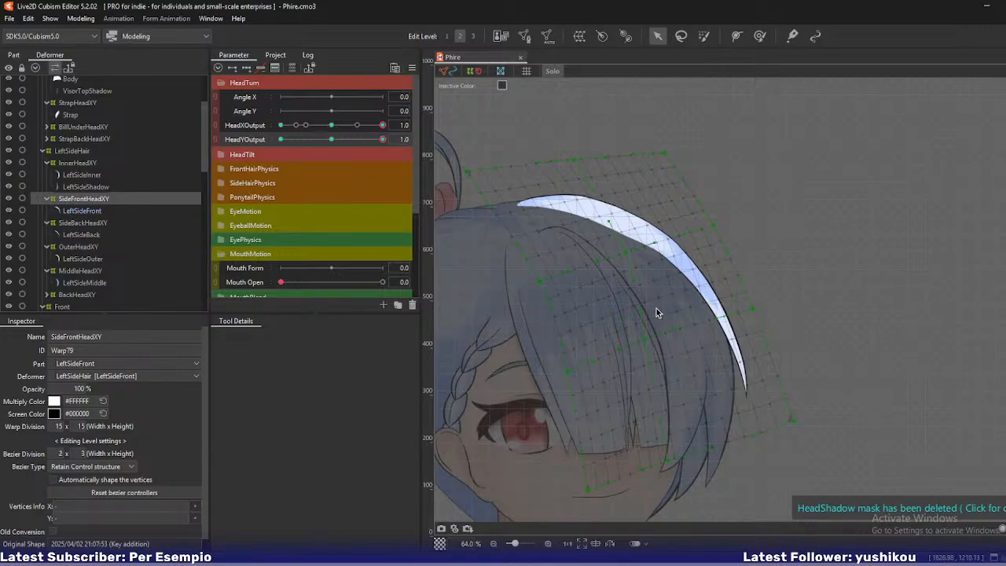
drag(656, 309, 673, 338)
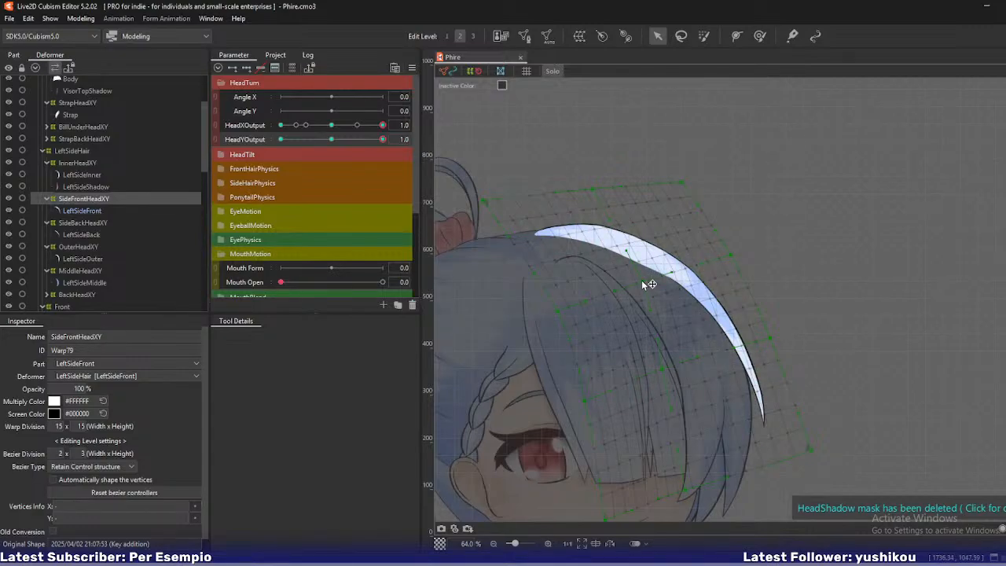
drag(641, 280, 639, 280)
key(ctrl+z)
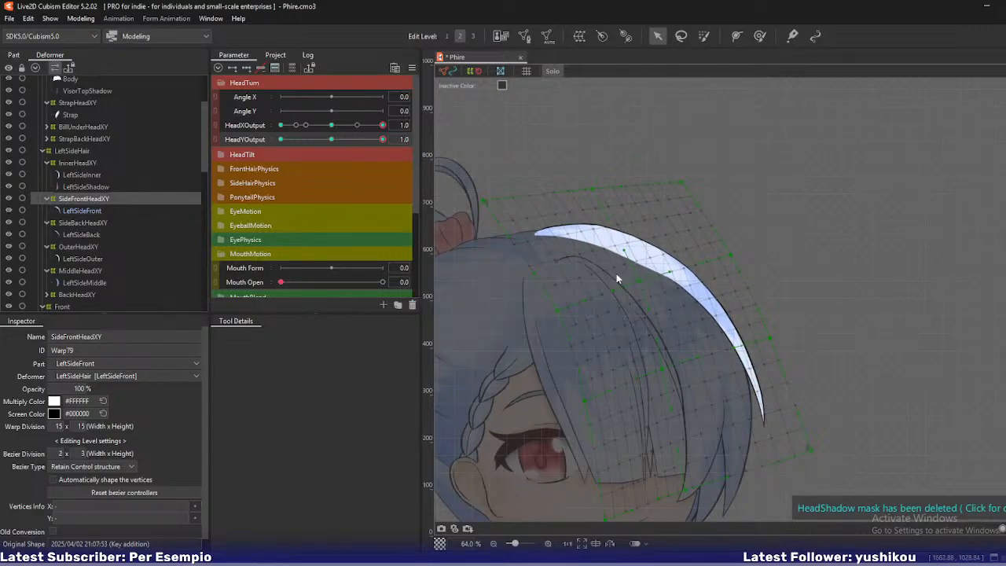
key(s)
drag(383, 140, 392, 171)
drag(377, 134, 409, 154)
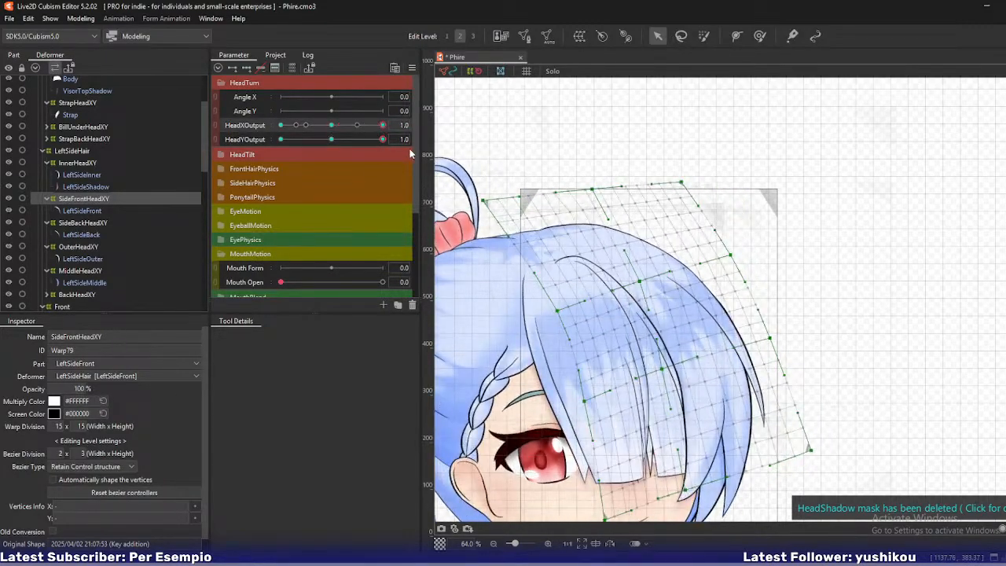
Isolate the LeftSideBack strand and select its SideBackHeadXY warp deformer for editing.
click(89, 224)
ctrl+click(89, 235)
key(alt+s)
click(95, 225)
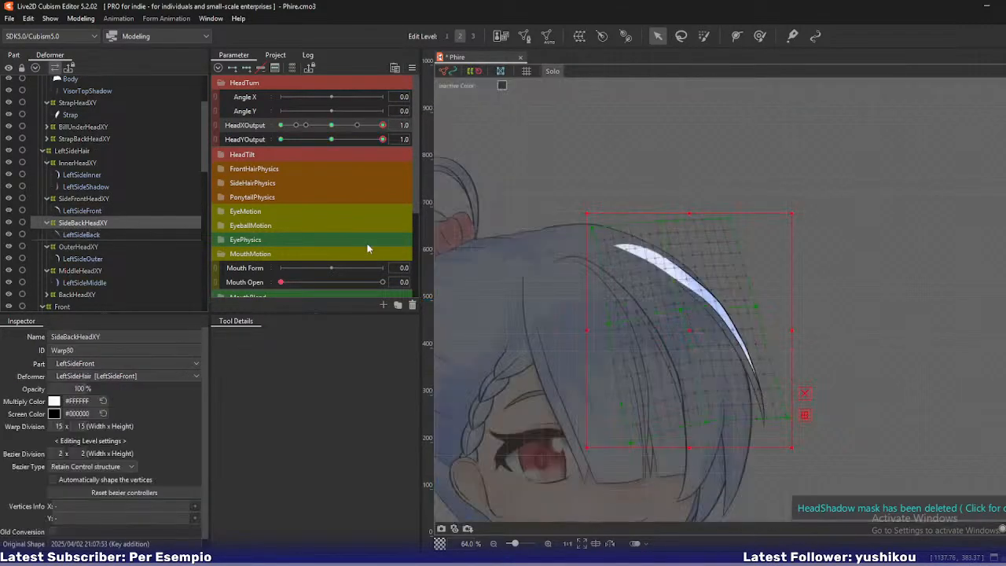
drag(775, 366, 743, 311)
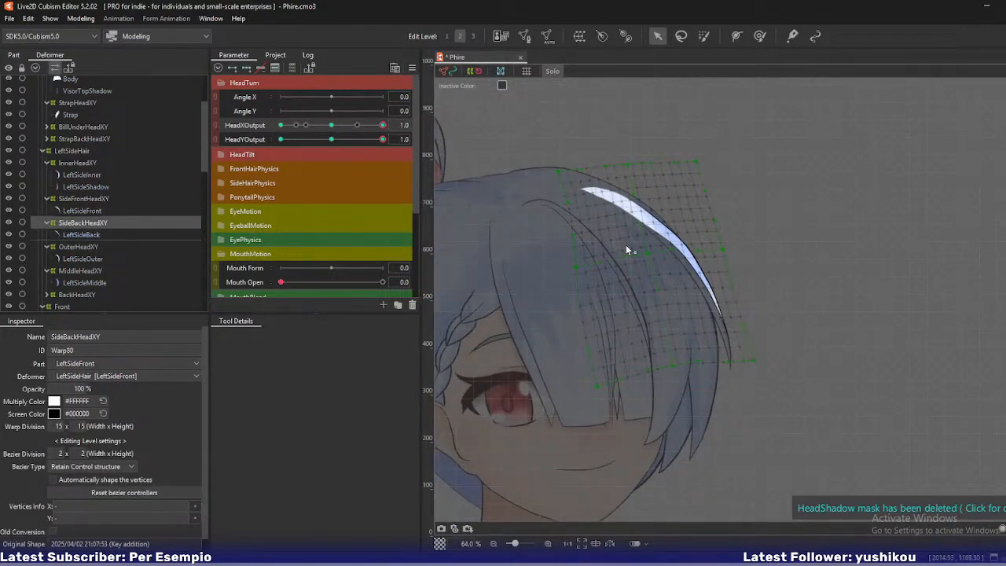
Pull SideBackHeadXY's right-hand points left and its bottom-right corner up, and raise the centre, bottom-middle and right-middle points.
mouse_move(382, 140)
mouse_down()
mouse_move(357, 142)
mouse_move(386, 143)
mouse_up()
drag(755, 361, 746, 327)
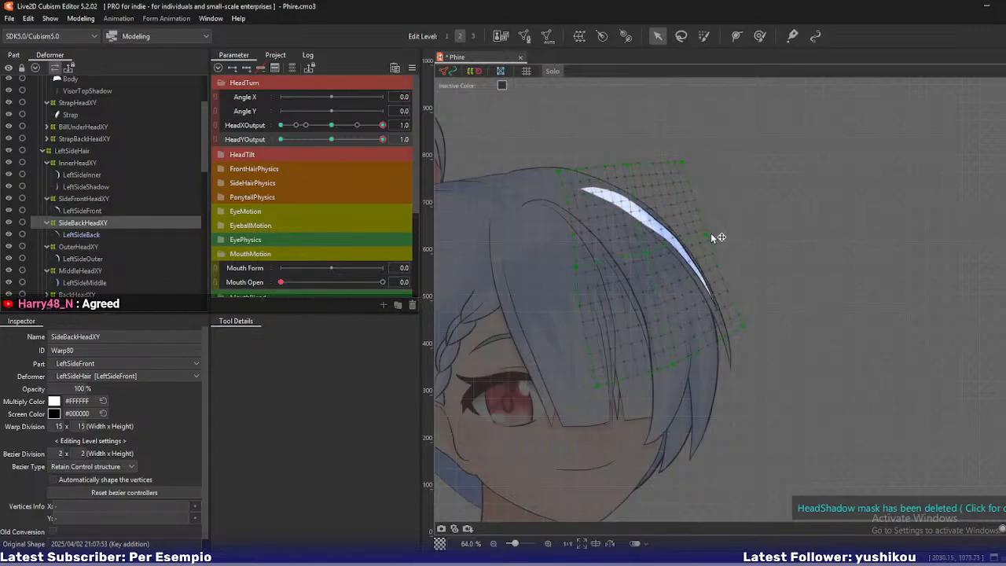
scroll(682, 197, up, 3)
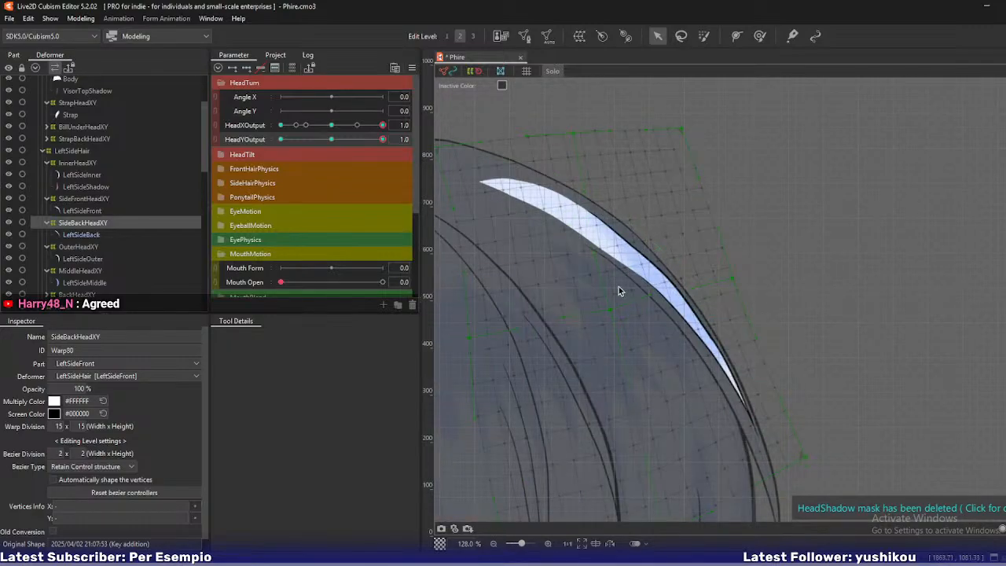
drag(619, 310, 625, 303)
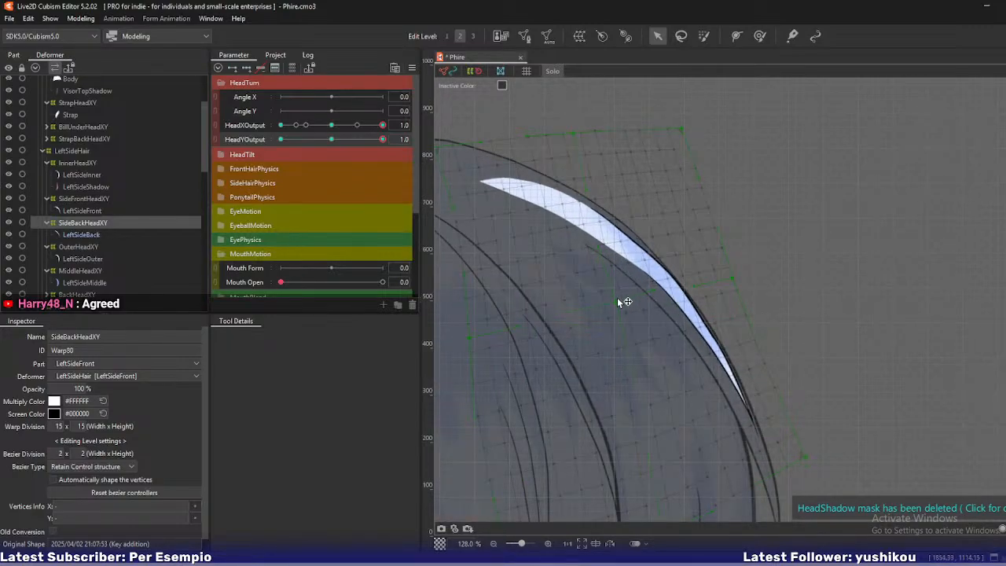
scroll(620, 302, down, 2)
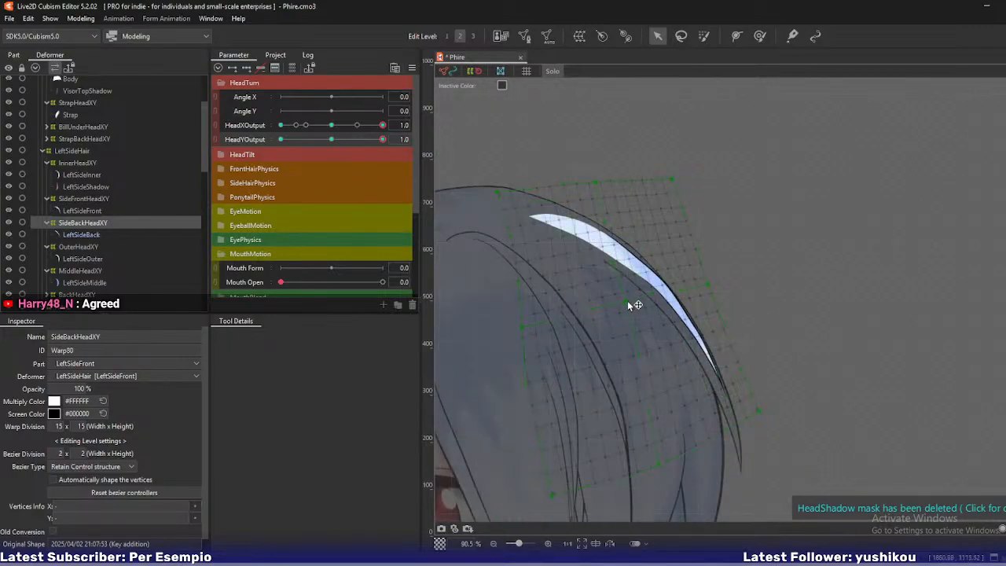
drag(625, 304, 625, 300)
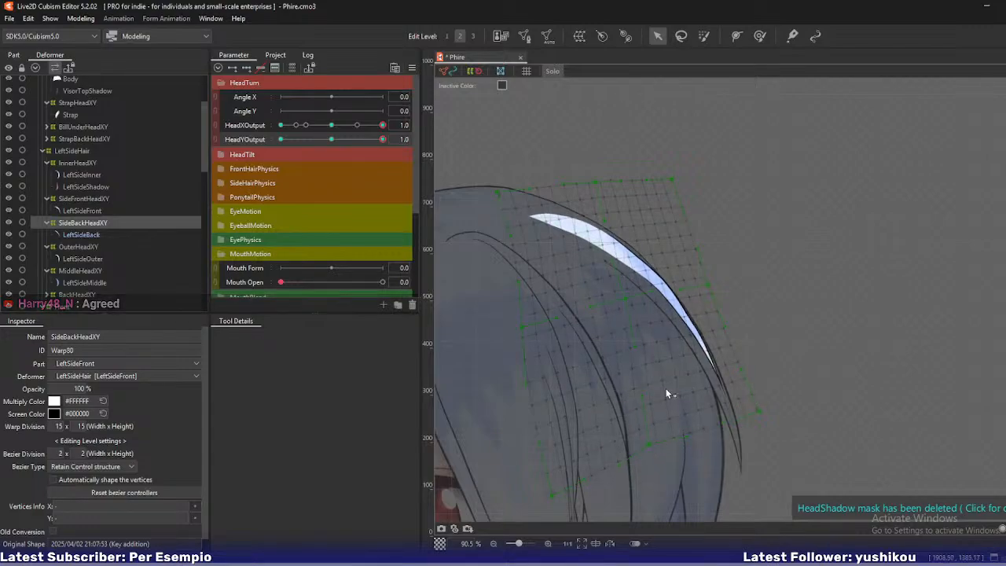
drag(709, 285, 705, 279)
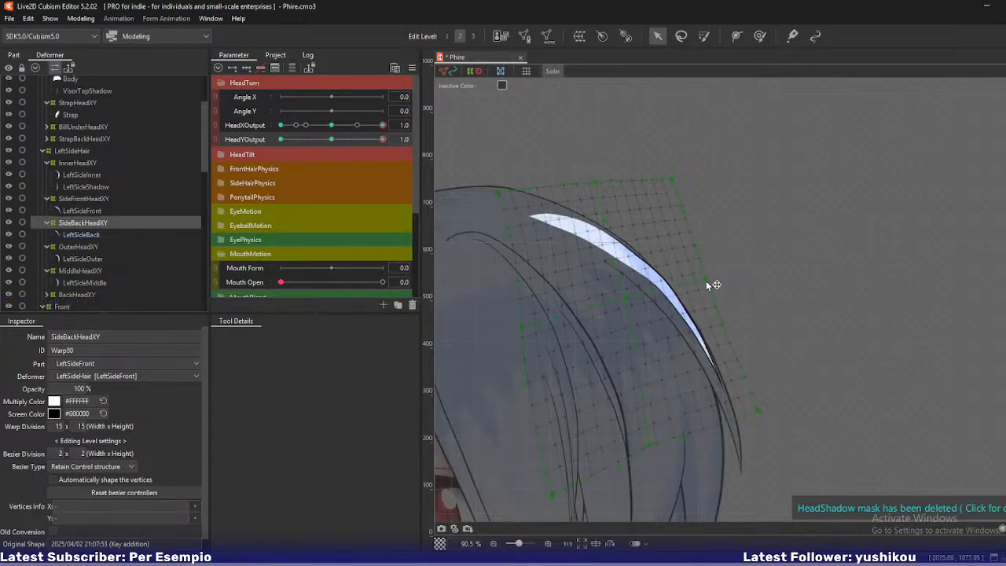
Shift SideBackHeadXY's top row left, and pull its right-middle and centre points slightly left.
drag(497, 193, 493, 192)
drag(595, 184, 590, 183)
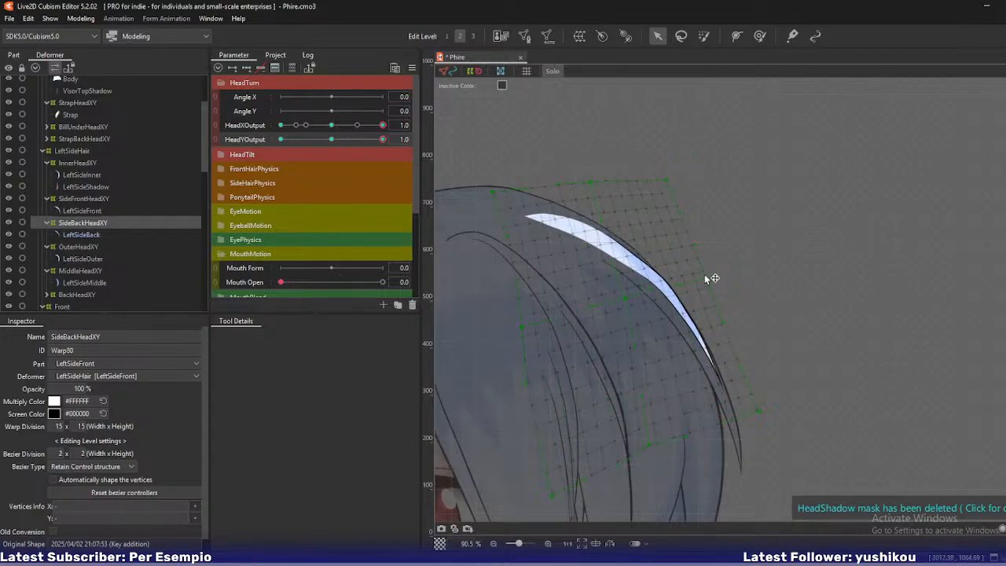
drag(711, 278, 702, 283)
drag(639, 299, 620, 295)
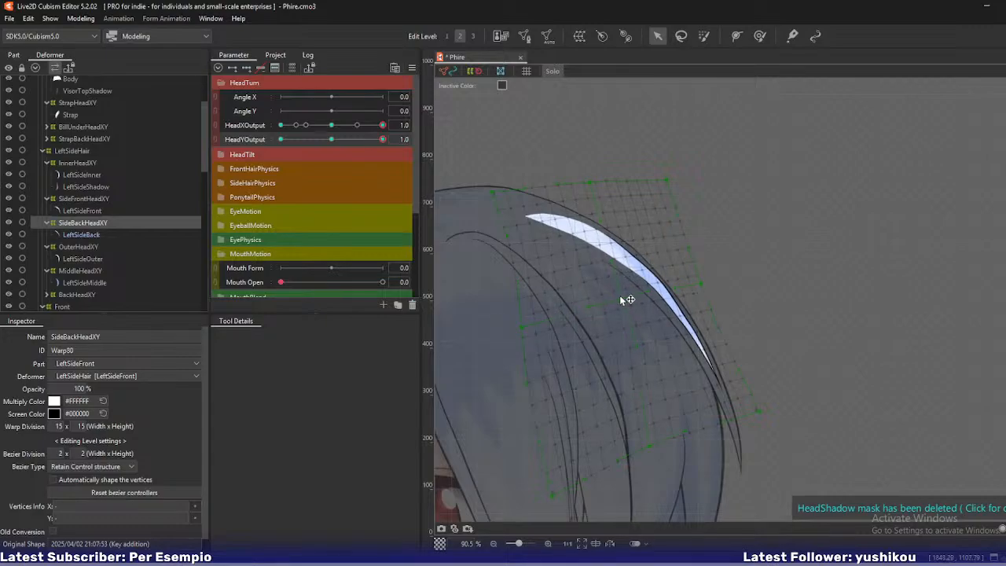
scroll(614, 225, up, 2)
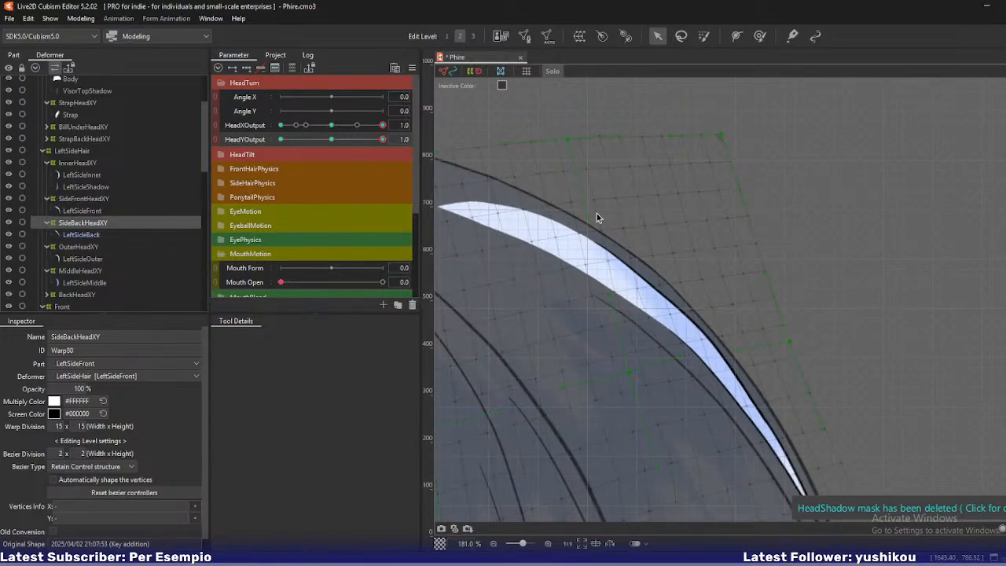
scroll(672, 256, down, 2)
drag(741, 322, 708, 286)
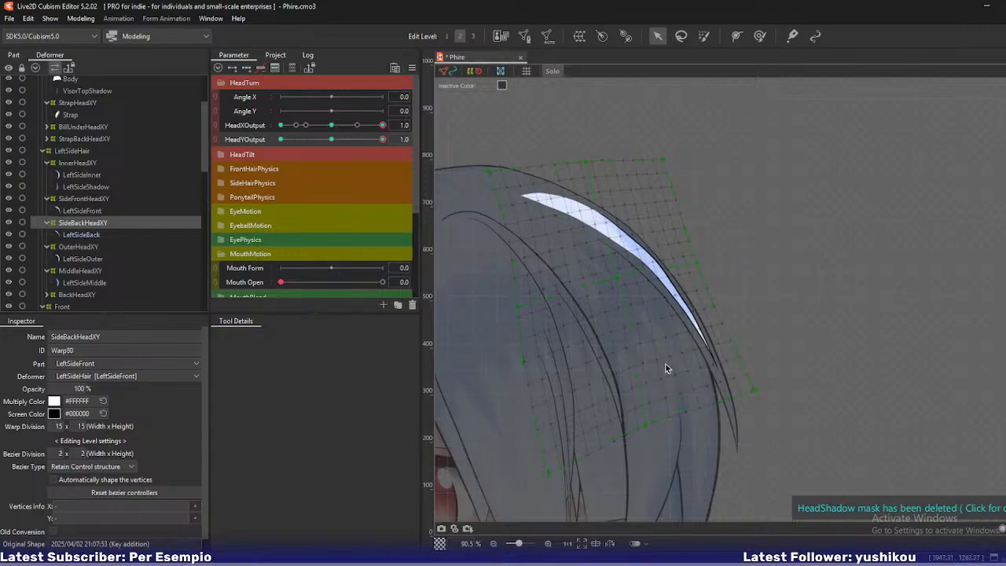
Check the strand's movement near the HeadXOutput and HeadYOutput maximum, and compare it with the full hair.
click(377, 140)
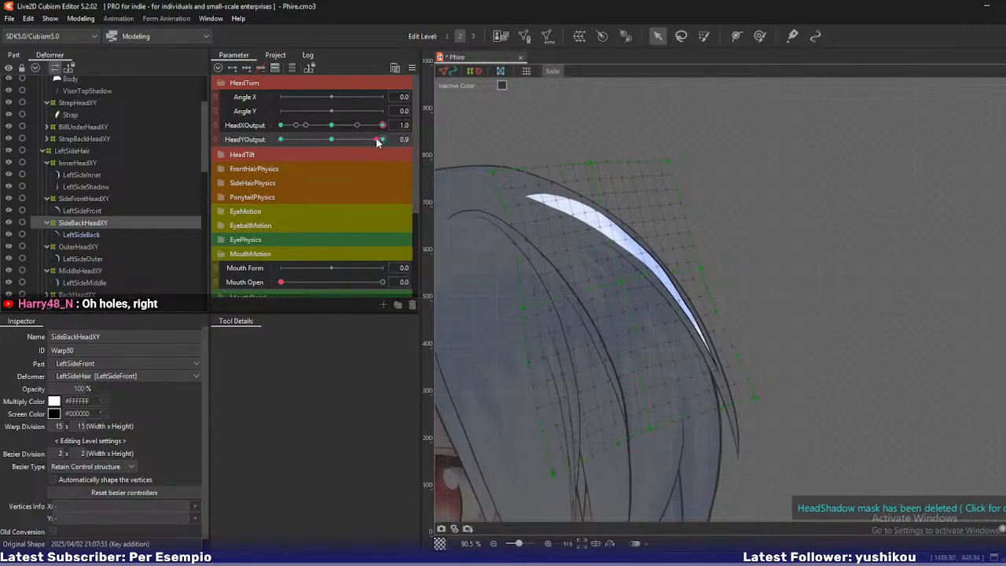
drag(377, 141, 384, 139)
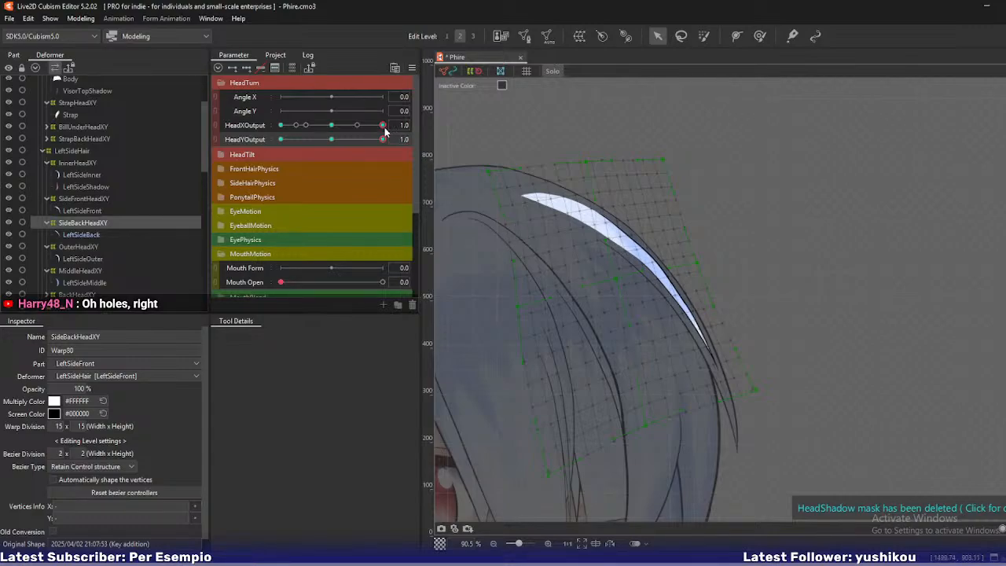
mouse_move(383, 127)
mouse_down()
mouse_move(358, 137)
mouse_move(386, 142)
mouse_move(364, 130)
mouse_move(384, 127)
mouse_up()
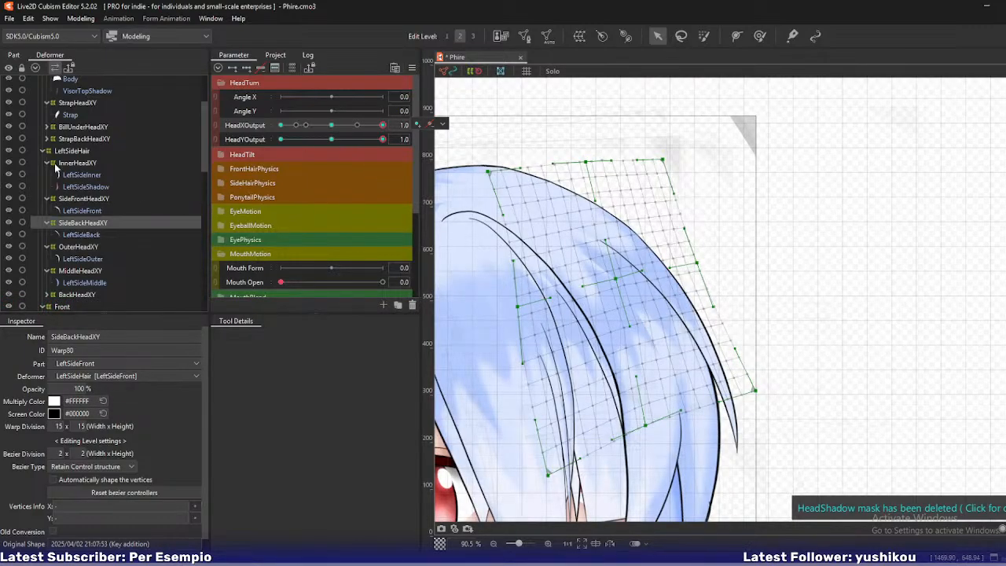
drag(555, 264, 596, 219)
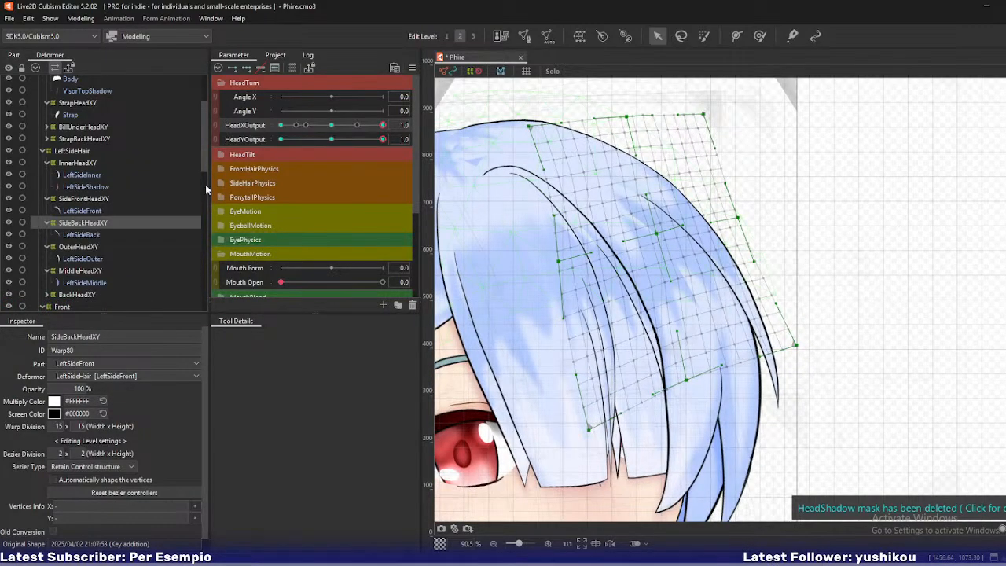
Collapse the LeftSideHair child deformers and select all six from InnerHeadXY to BackHeadXY.
click(47, 163)
click(48, 174)
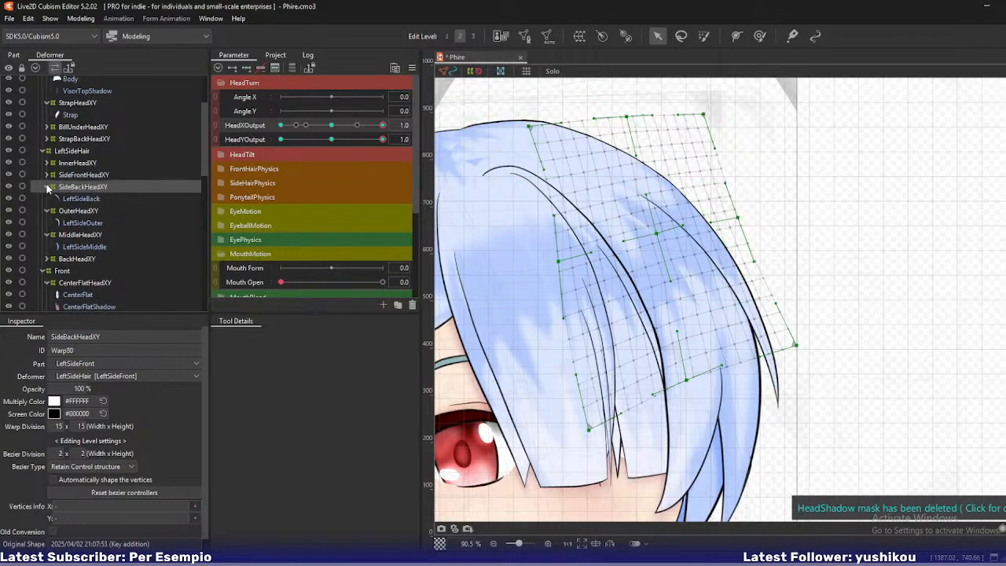
click(47, 186)
click(47, 198)
click(47, 211)
click(76, 163)
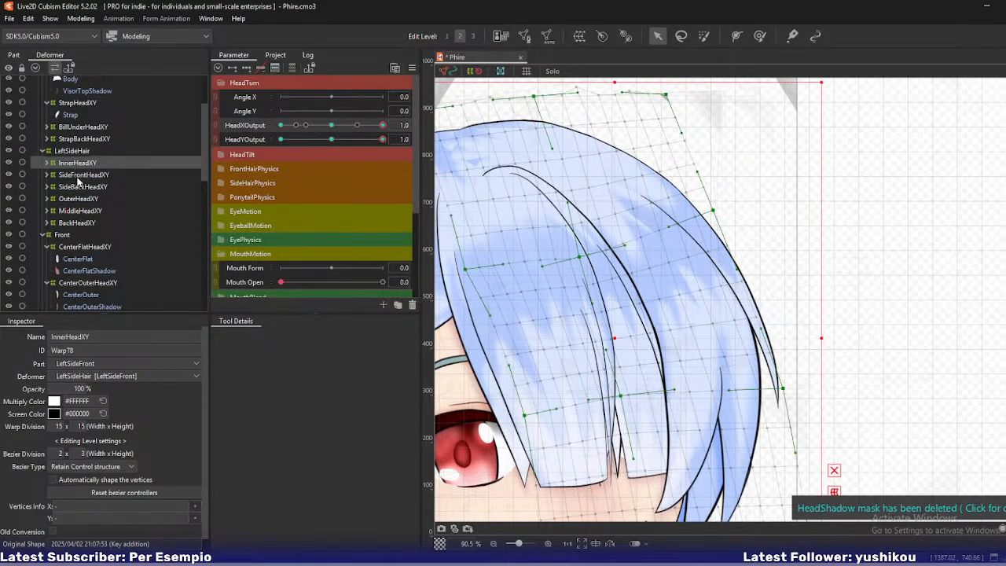
shift+click(76, 223)
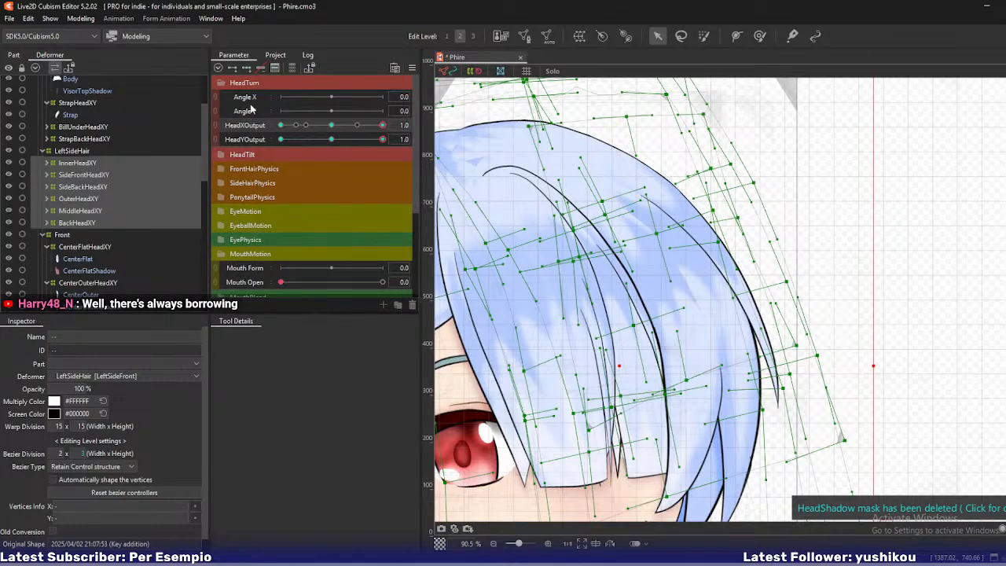
Link HeadXOutput with HeadYOutput to apply extended interpolation to the selected deformers, and unlink the pair with only InnerHeadXY selected.
click(217, 128)
click(412, 68)
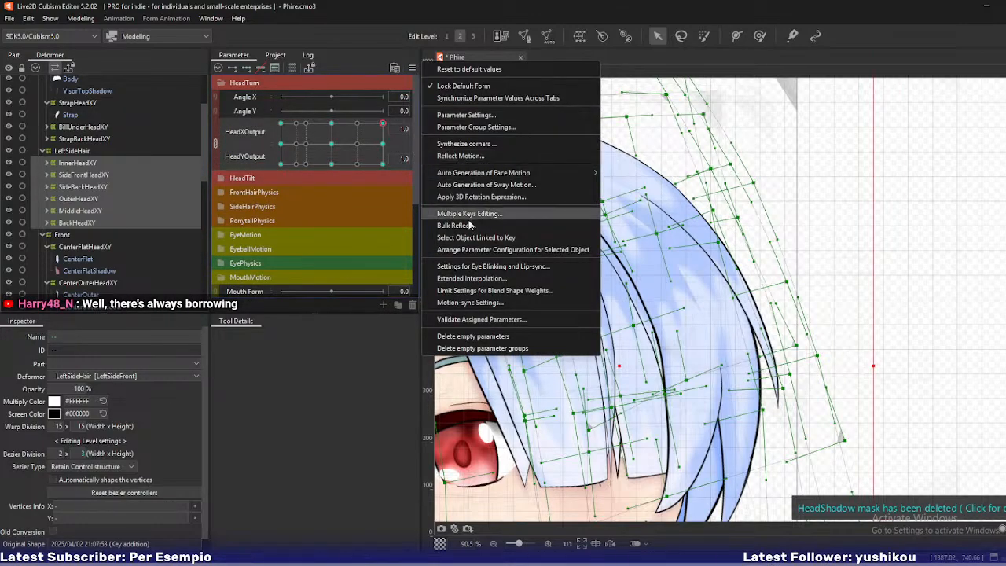
click(469, 279)
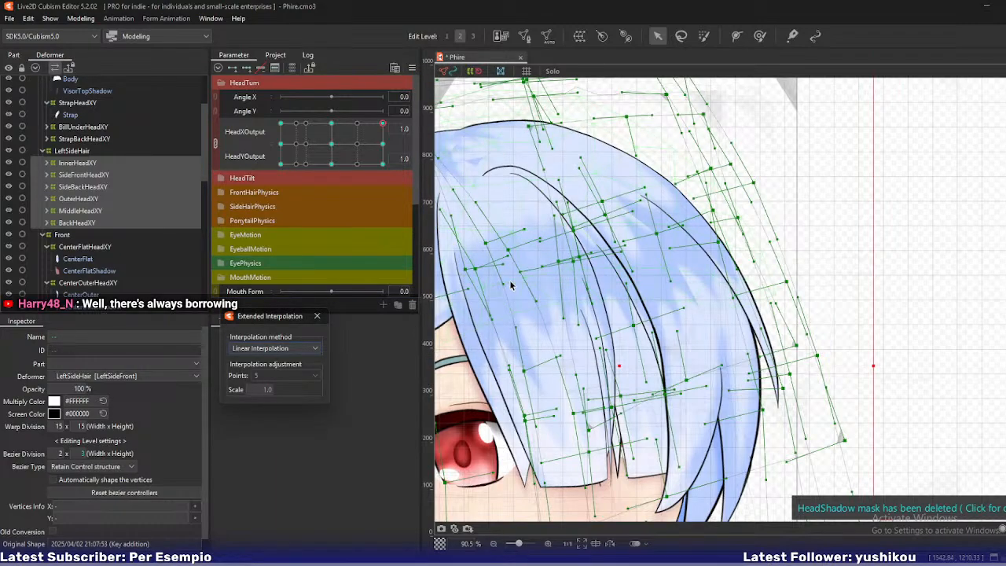
click(272, 348)
click(256, 371)
click(316, 316)
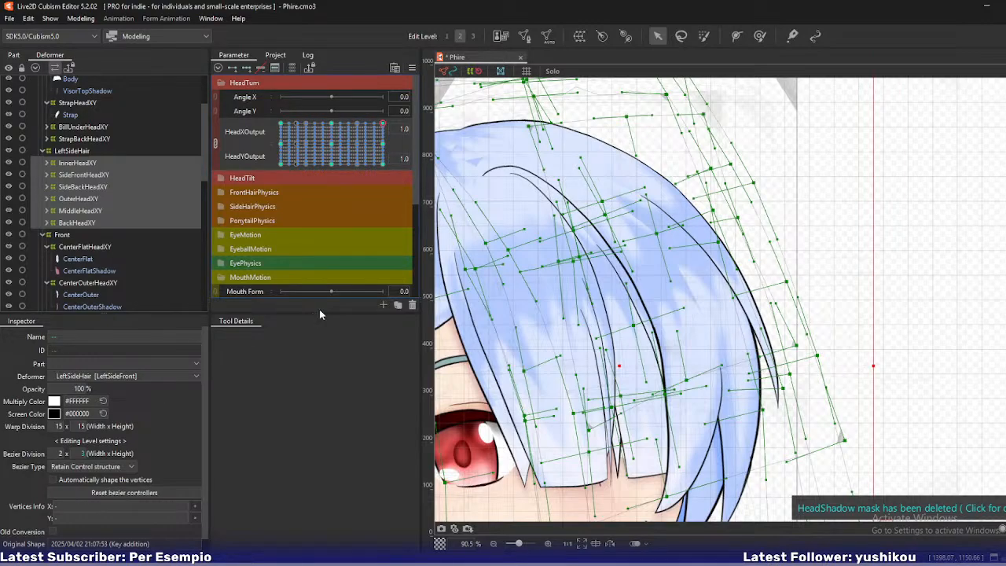
click(93, 165)
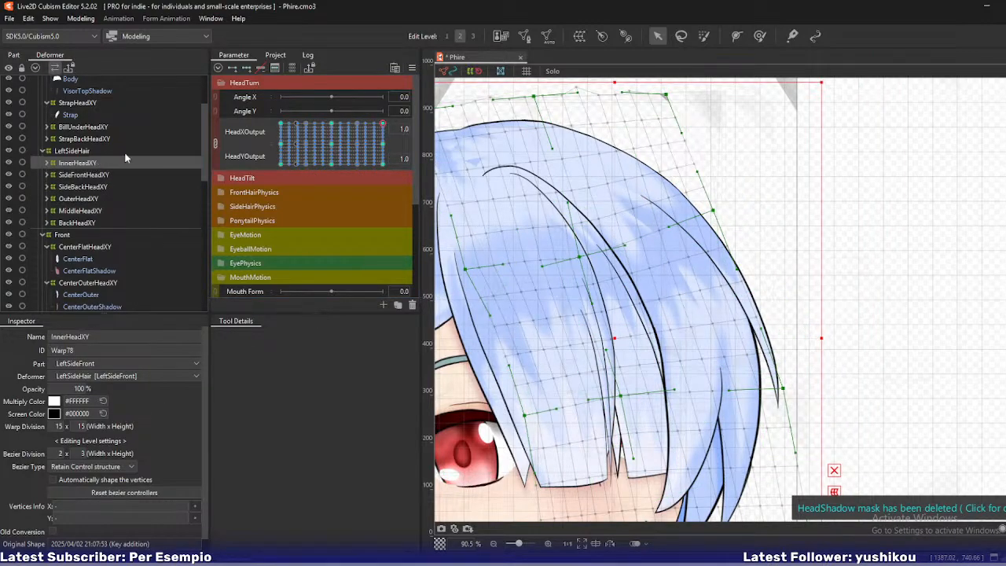
click(215, 143)
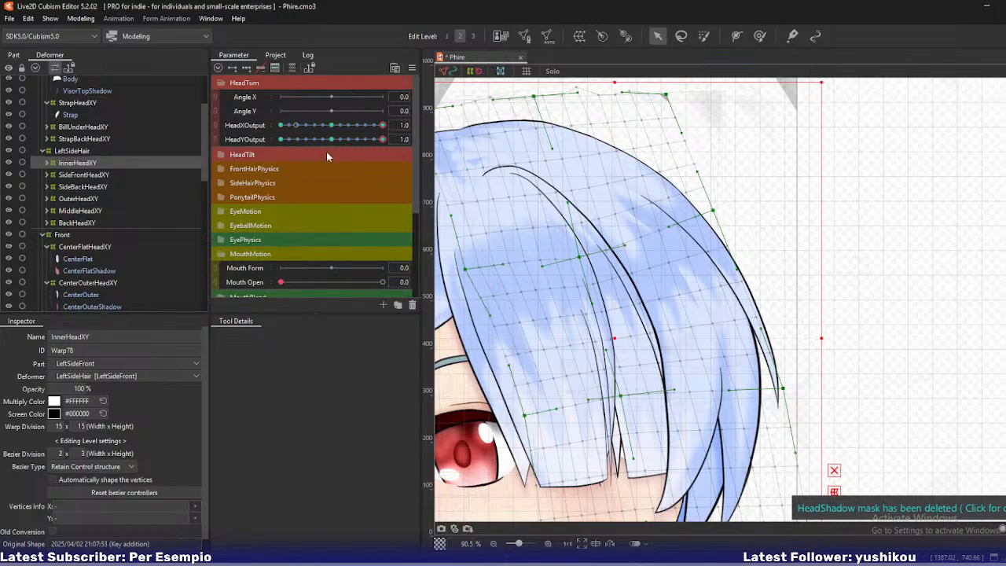
Reset HeadXOutput to 0.0 with HeadYOutput kept at 1.0, expand InnerHeadXY in the deformer tree and select it alone.
drag(383, 126, 332, 128)
drag(332, 140, 390, 146)
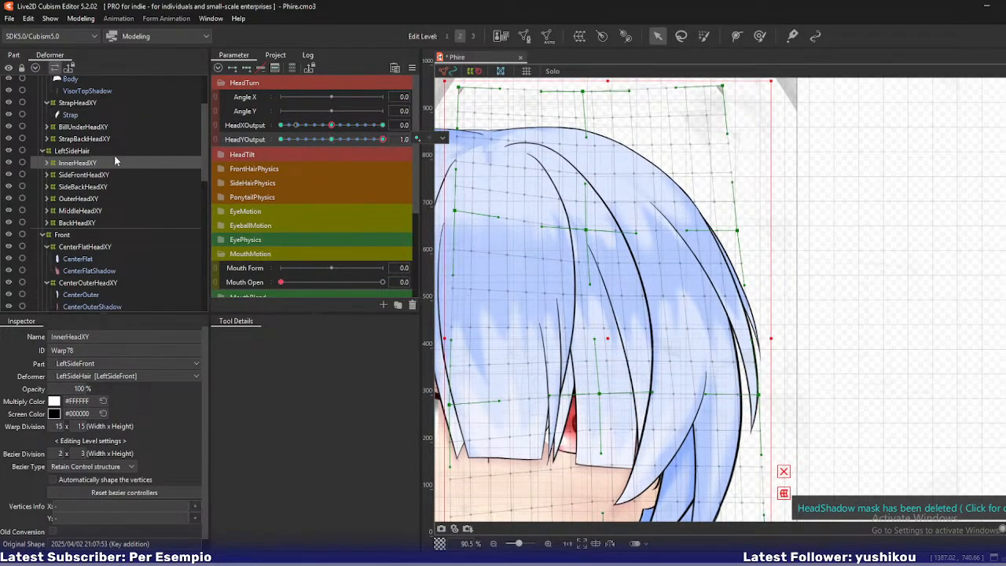
scroll(111, 216, up, 3)
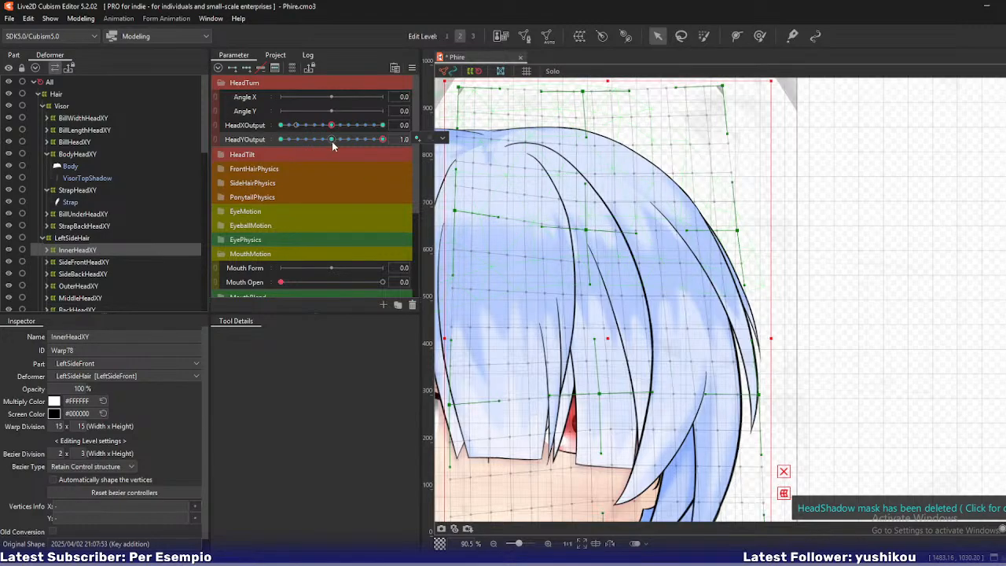
mouse_move(383, 139)
mouse_down()
mouse_move(361, 141)
mouse_move(385, 144)
mouse_up()
click(47, 251)
shift+click(71, 265)
click(84, 252)
shift+click(82, 274)
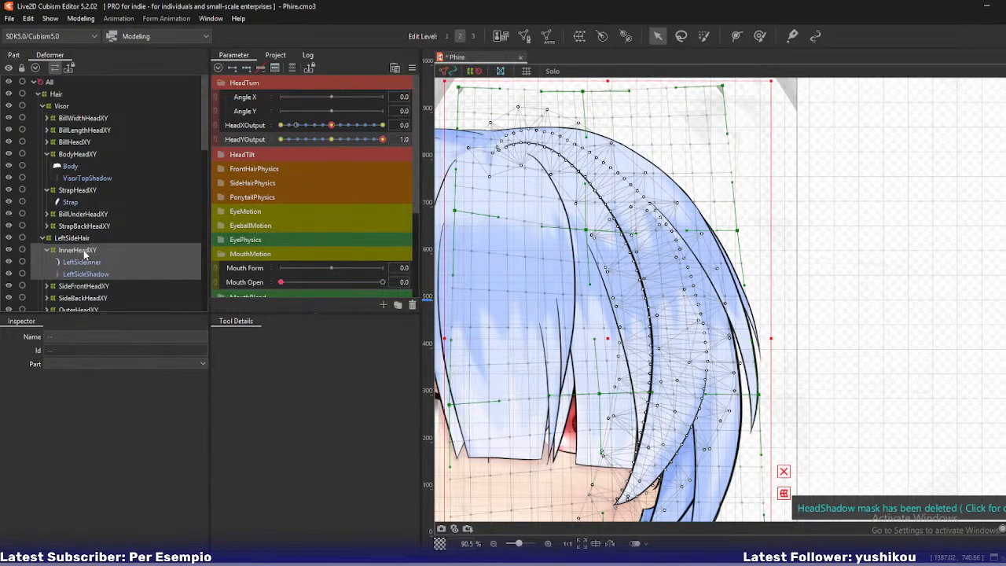
click(82, 251)
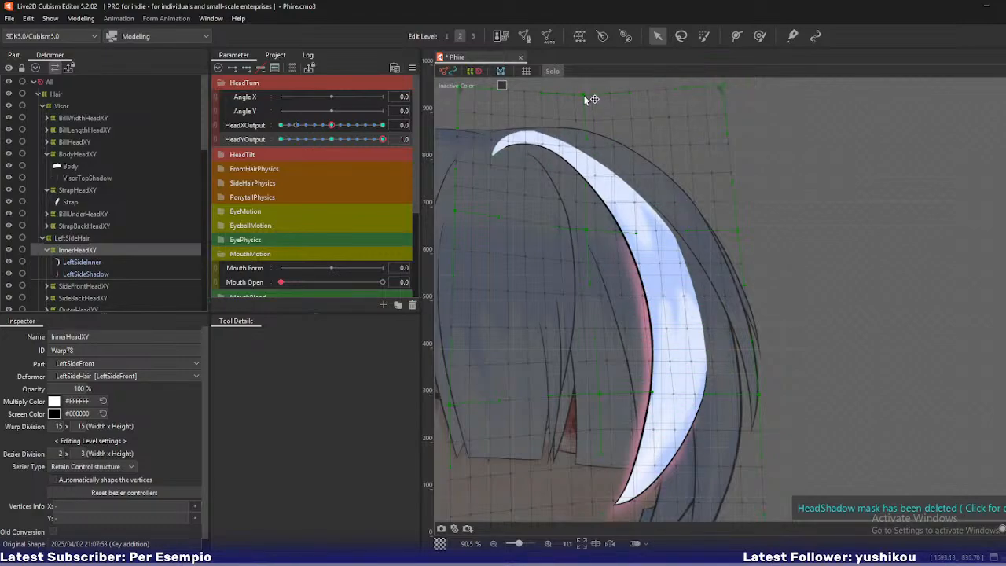
Isolate the InnerHeadXY strand, lower the deformer's top-right corner and raise its upper-centre point for HeadYOutput 1.0.
drag(724, 88, 724, 110)
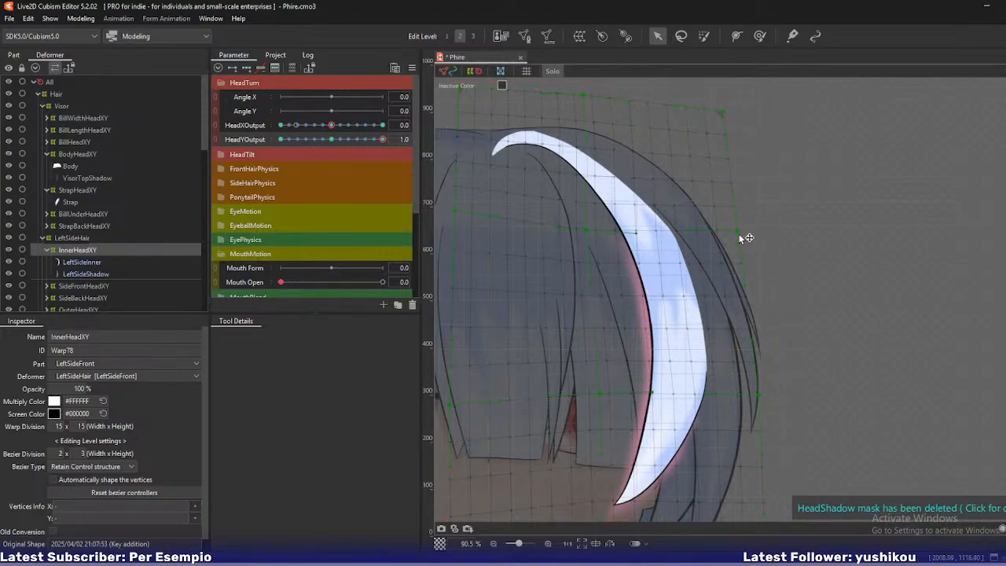
drag(739, 234, 582, 239)
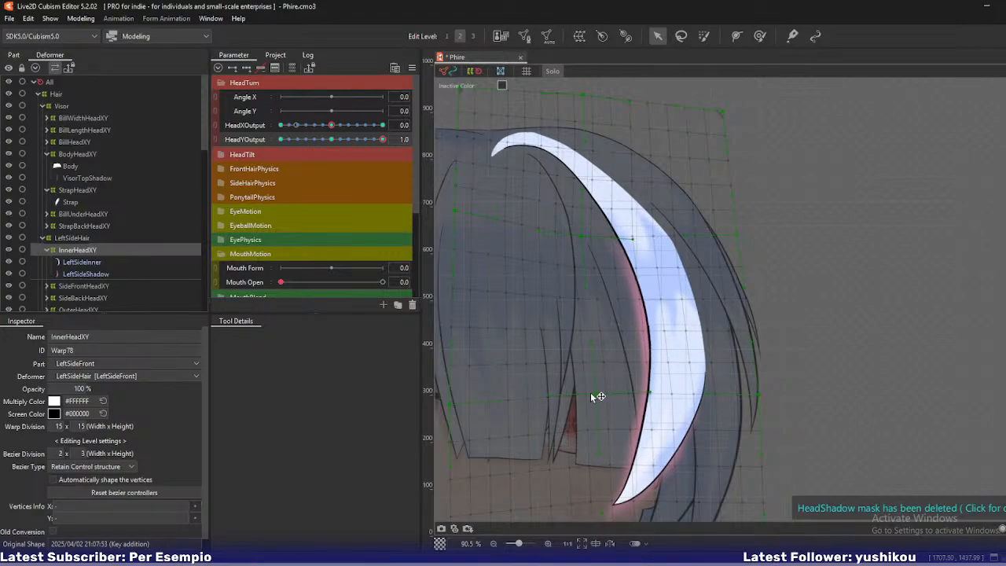
drag(381, 140, 381, 143)
drag(587, 236, 587, 210)
Lower InnerHeadXY's top-left and top-middle points, raise its left-middle point slightly, and check the strand's motion along HeadYOutput.
drag(501, 151, 518, 181)
drag(478, 121, 479, 137)
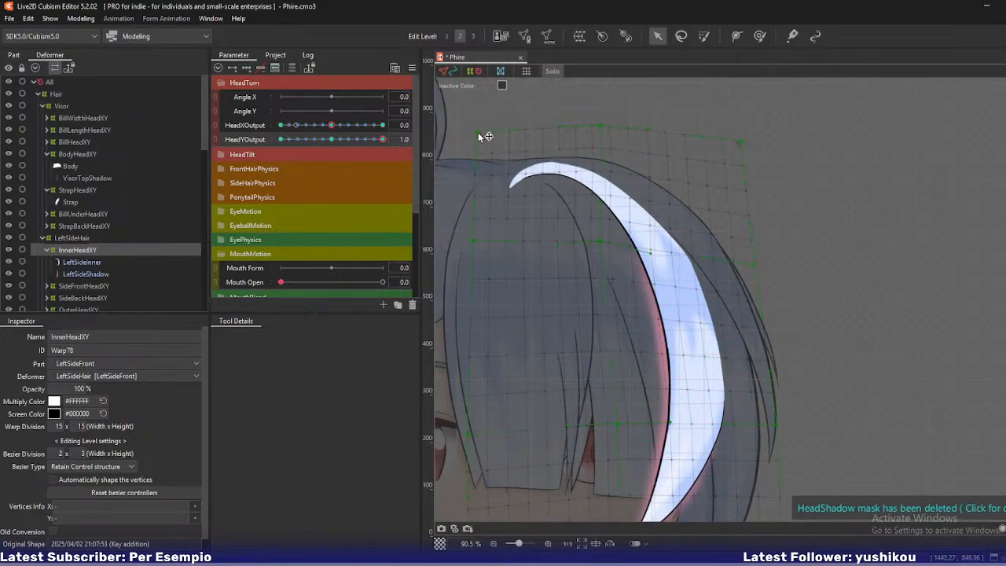
drag(604, 124, 602, 128)
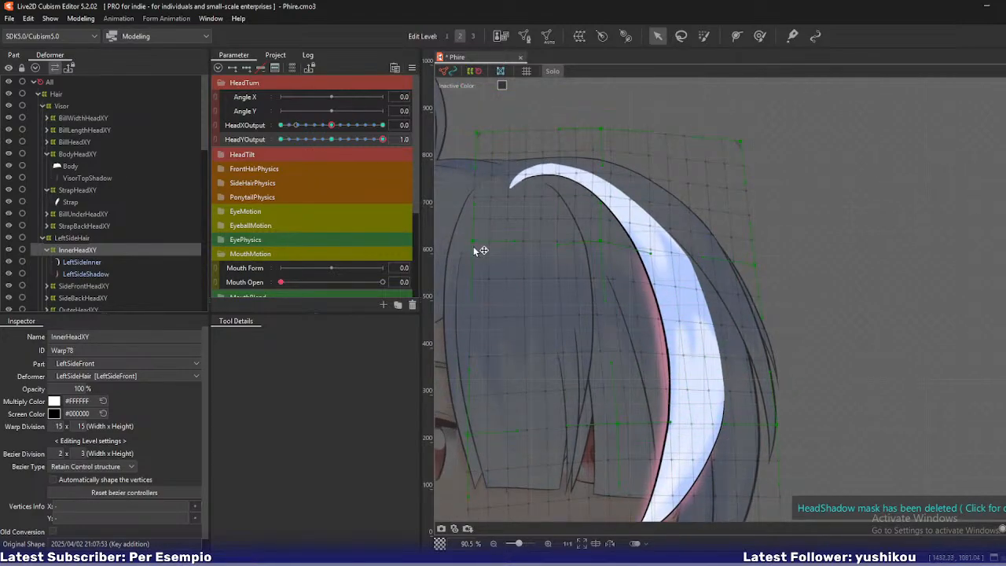
drag(474, 246, 474, 242)
drag(380, 140, 392, 157)
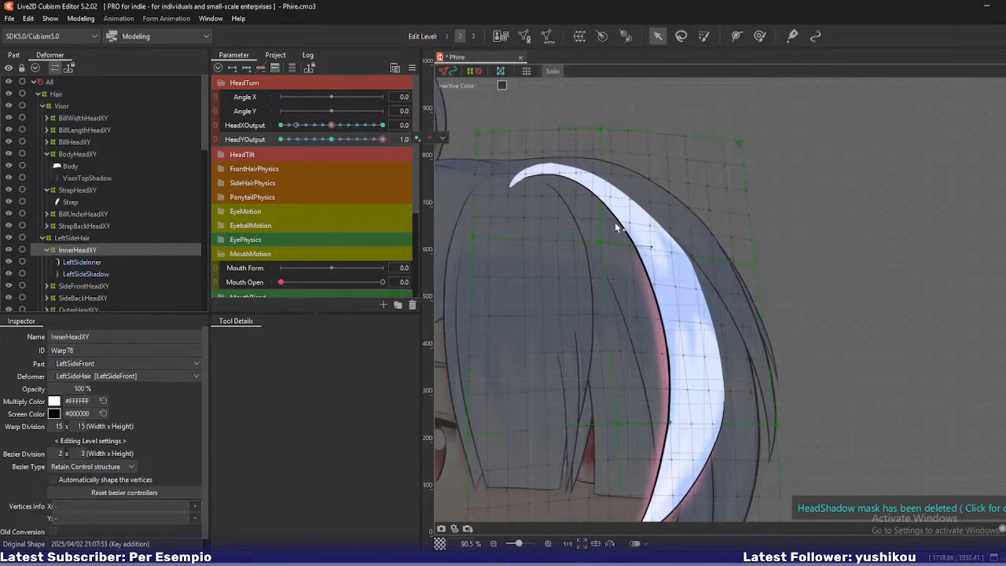
drag(689, 275, 692, 226)
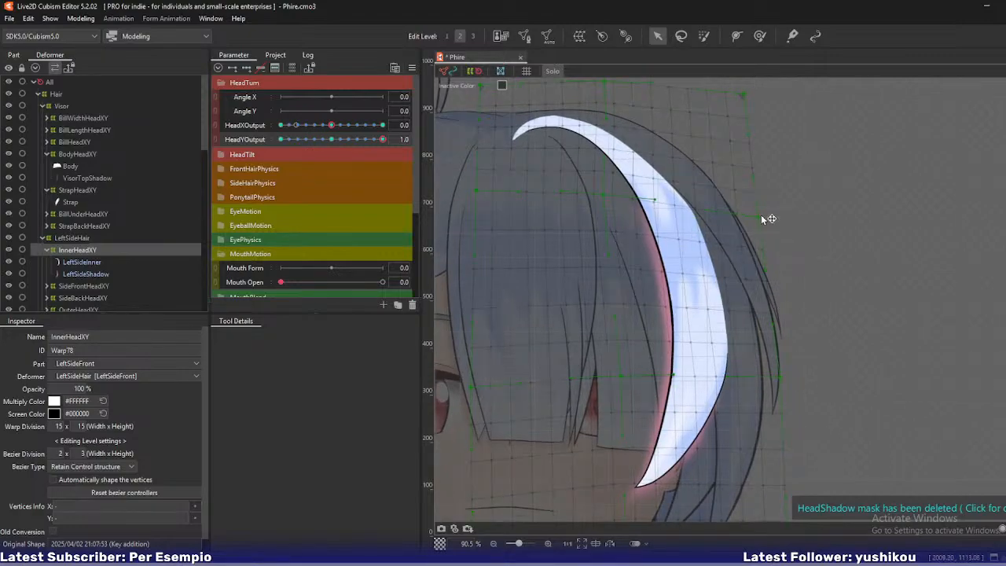
drag(739, 312, 732, 239)
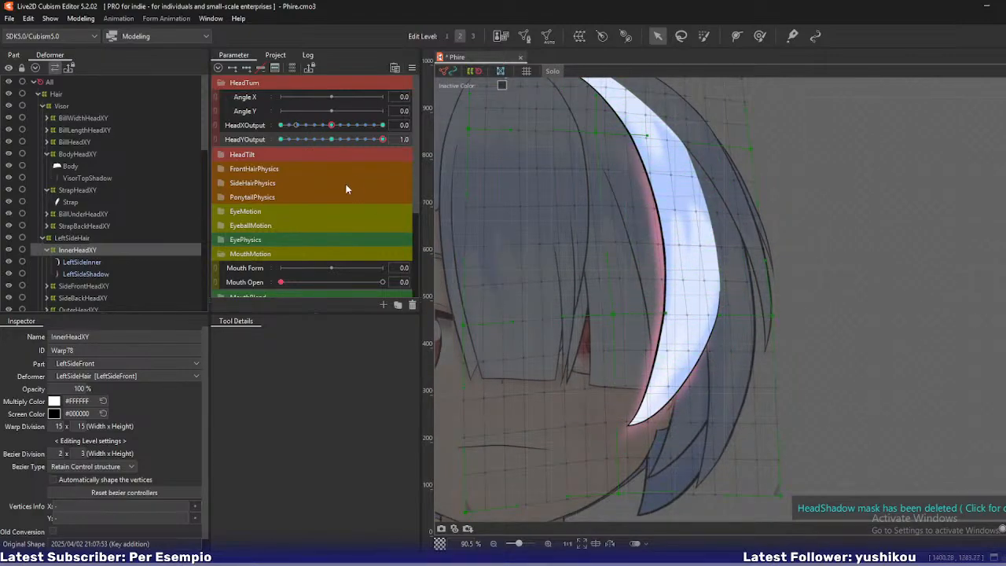
drag(385, 143, 395, 198)
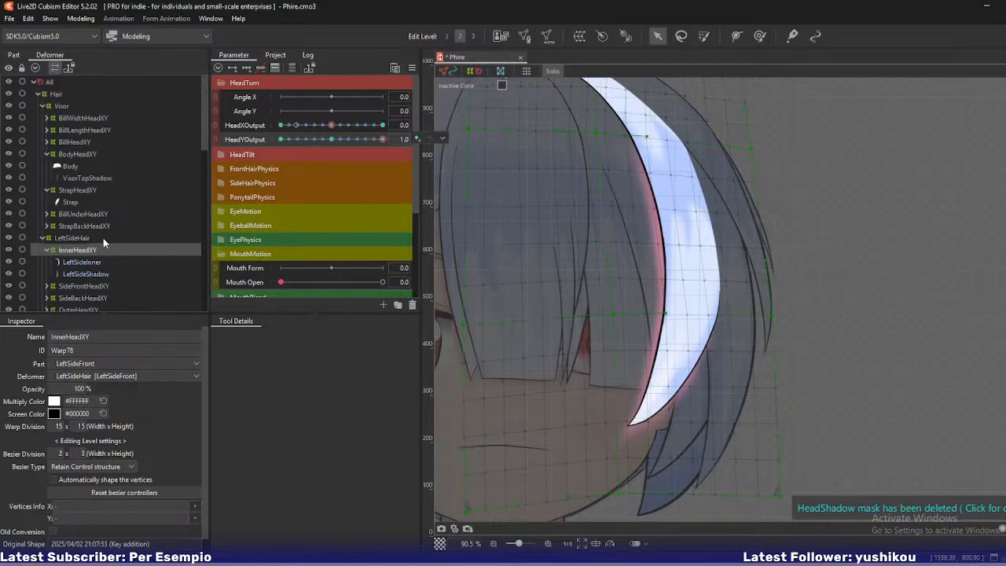
Select SideFrontHeadXY and raise its lower-centre, lower-right, bottom-middle and bottom-right points for HeadYOutput 1.0 with all the hair shown.
scroll(102, 238, down, 1)
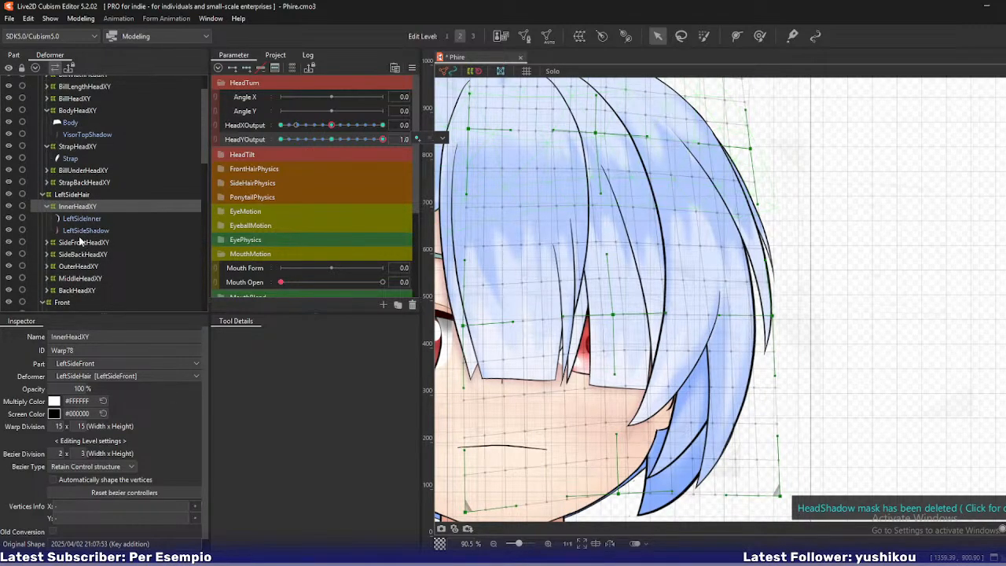
click(81, 242)
drag(615, 209, 636, 249)
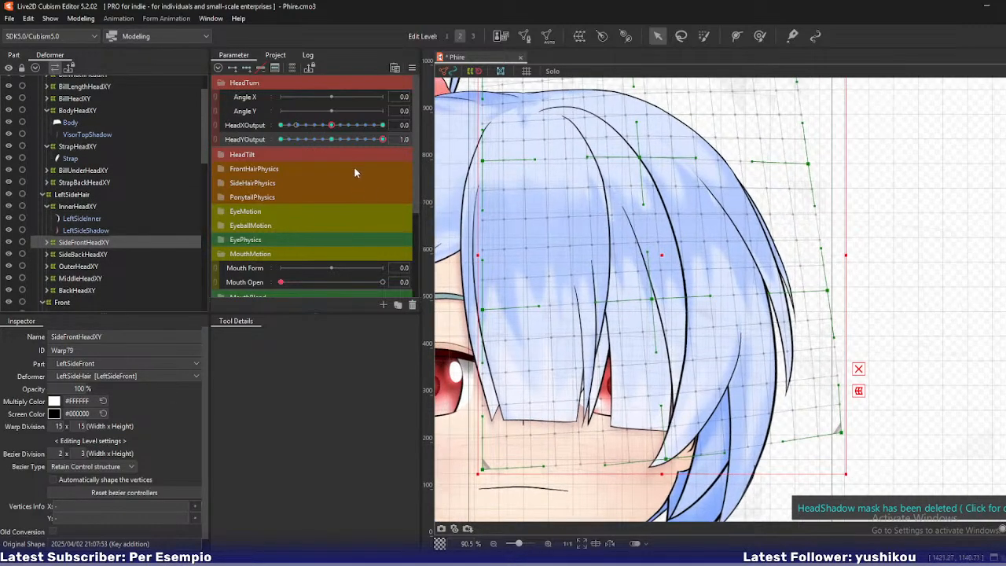
mouse_move(381, 140)
mouse_down()
mouse_move(357, 143)
mouse_move(389, 145)
mouse_up()
drag(652, 302, 653, 294)
drag(827, 291, 824, 281)
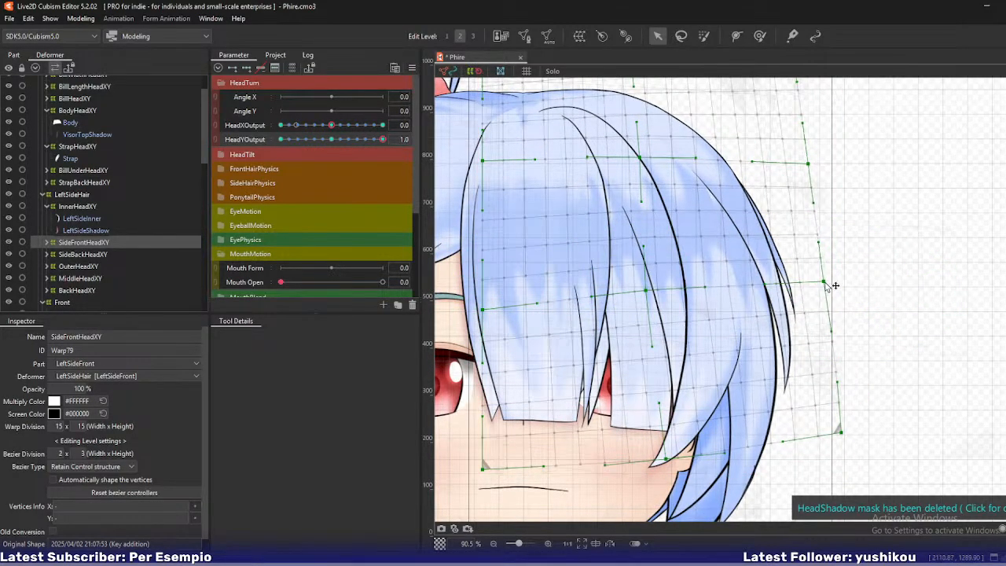
drag(665, 459, 659, 446)
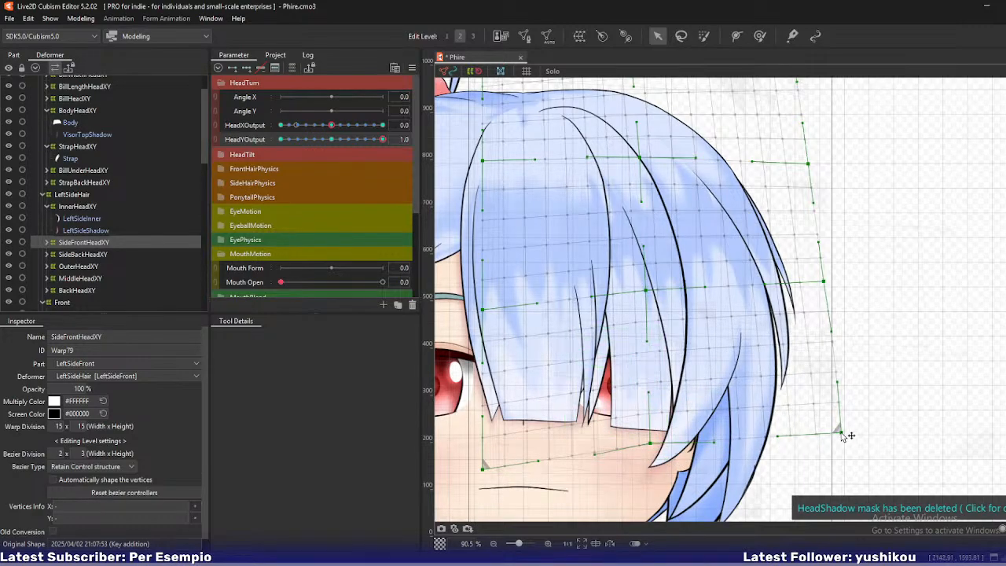
drag(843, 435, 845, 412)
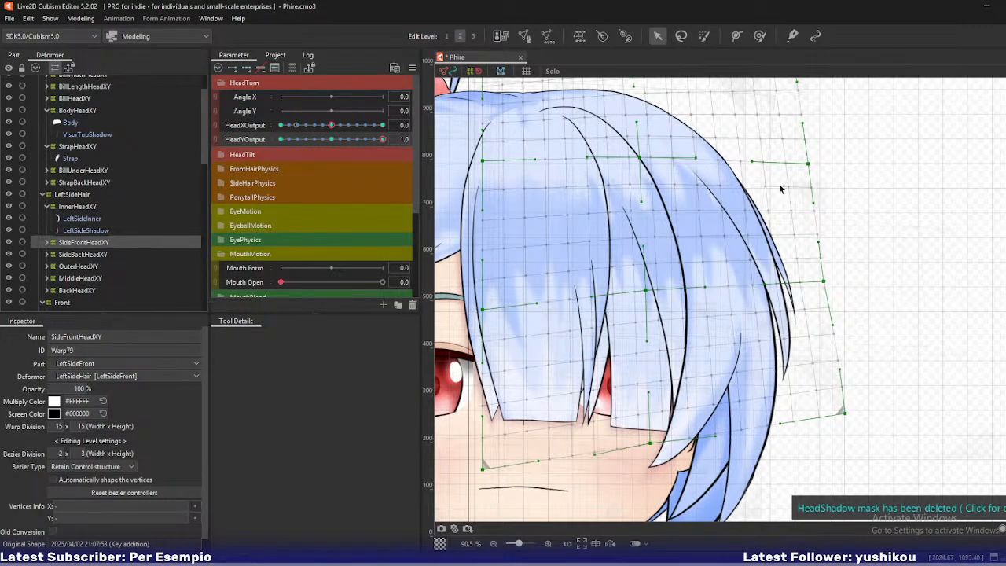
drag(793, 220, 819, 208)
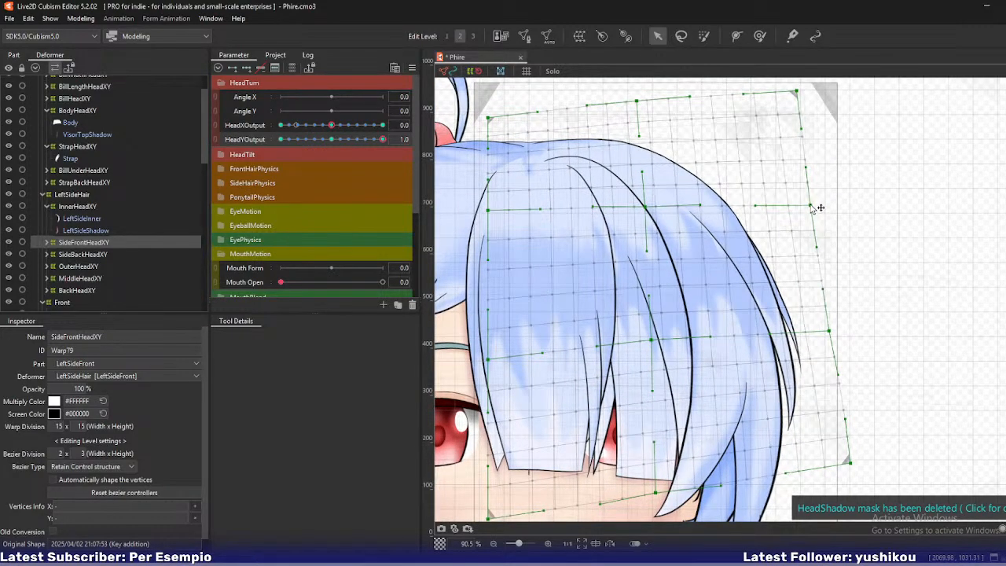
key(ctrl+z)
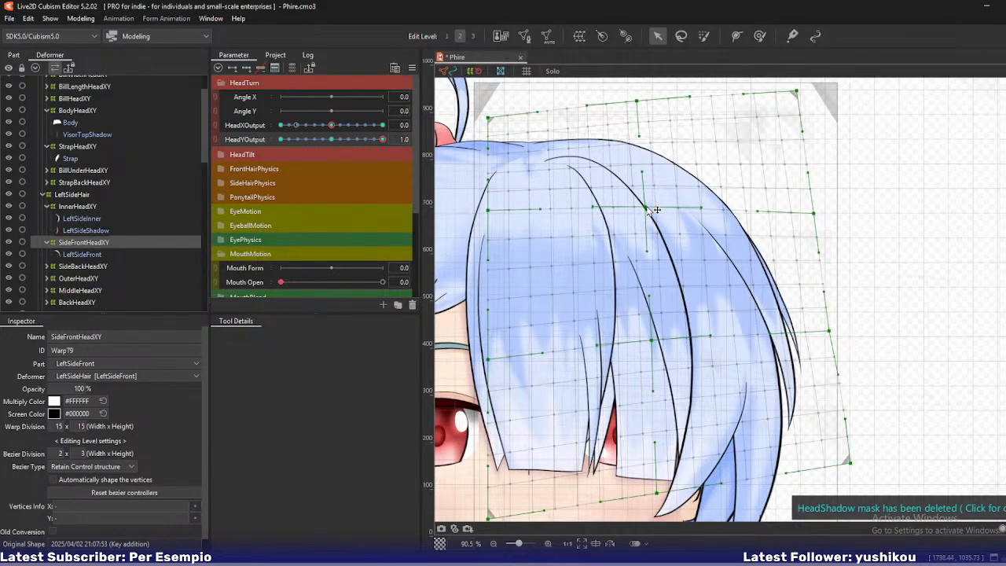
drag(646, 208, 648, 209)
key(ctrl+z)
Shift SideFrontHeadXY's top-right and bottom-right corners slightly left, undoing a trial move of its upper-right point in between.
drag(797, 92, 791, 93)
drag(815, 214, 819, 216)
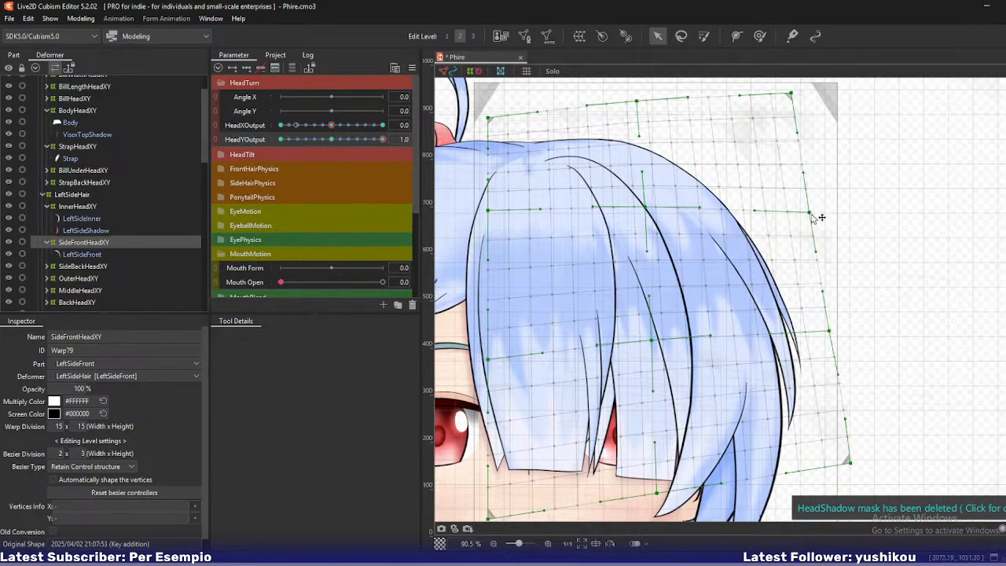
key(ctrl+z)
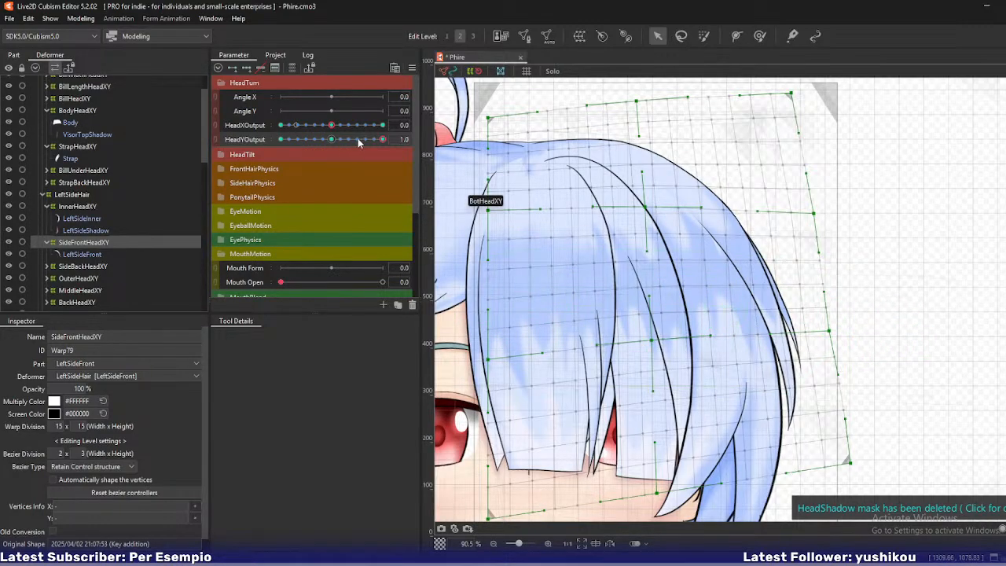
drag(358, 139, 382, 139)
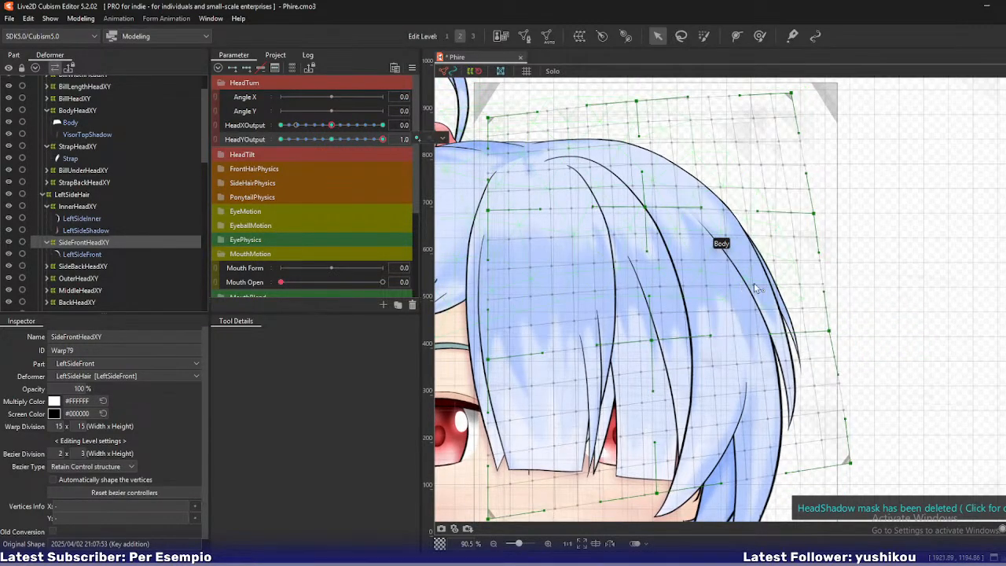
drag(853, 458, 846, 463)
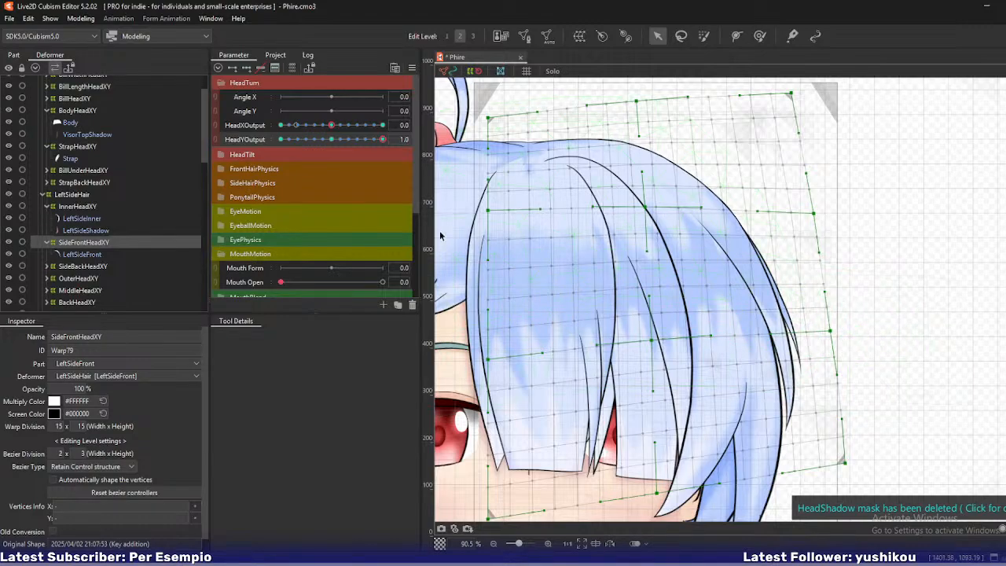
Nudge SideBackHeadXY's bottom, centre and right-middle points to follow HeadYOutput, and shift SideFrontHeadXY's upper-centre point slightly left.
click(79, 268)
drag(728, 397, 723, 397)
drag(830, 399, 829, 403)
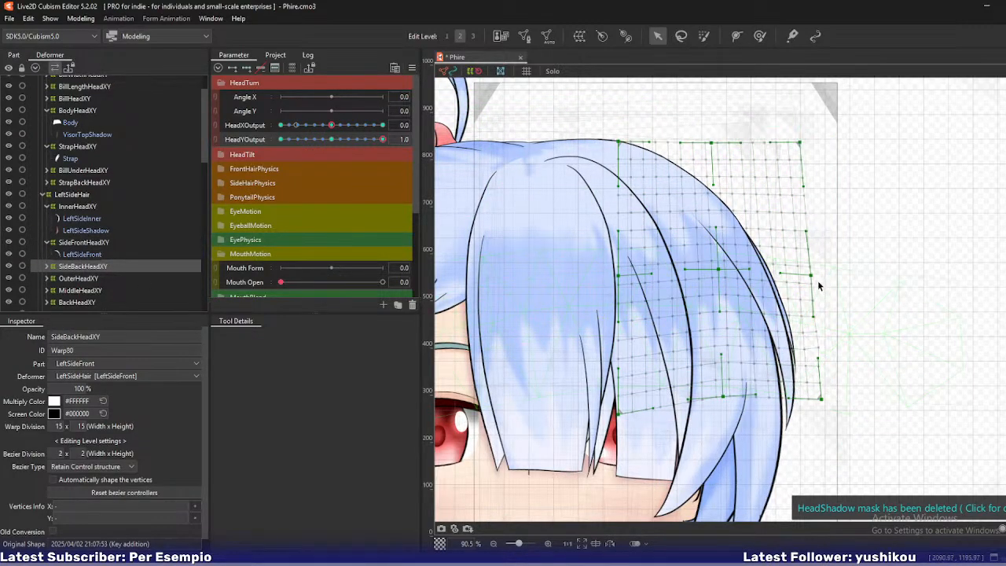
drag(815, 277, 816, 267)
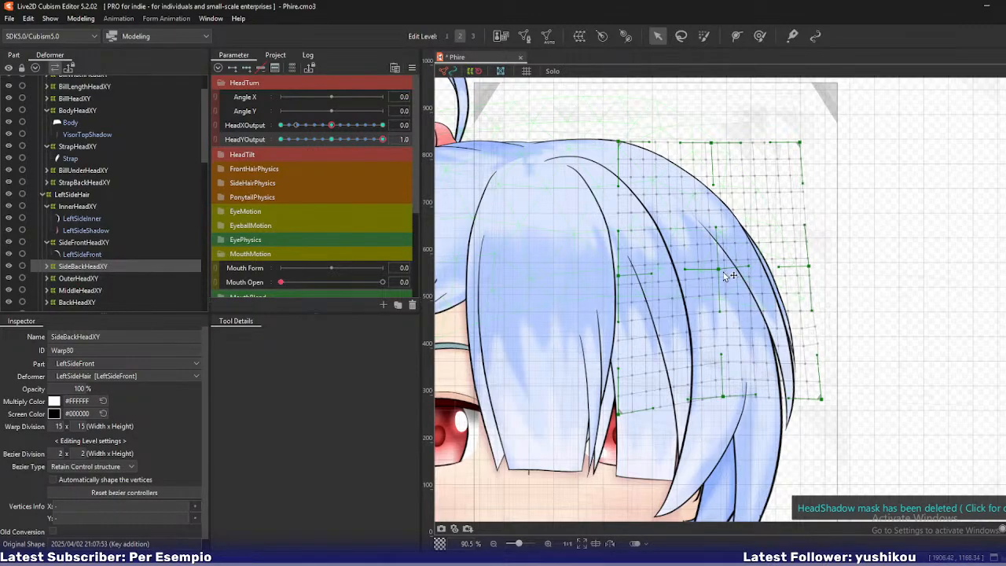
drag(720, 270, 718, 269)
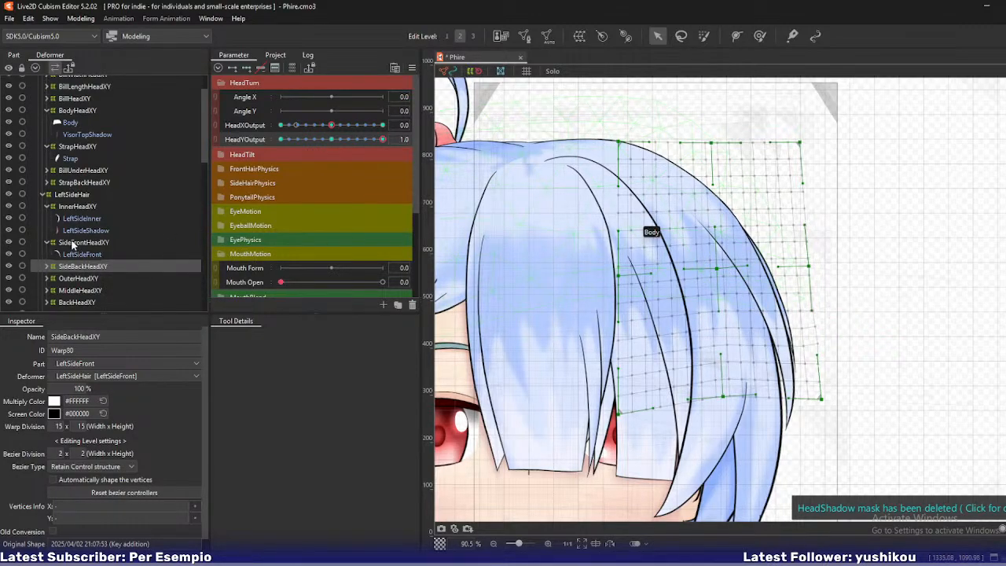
mouse_move(370, 139)
mouse_down()
mouse_move(357, 143)
mouse_move(382, 139)
mouse_up()
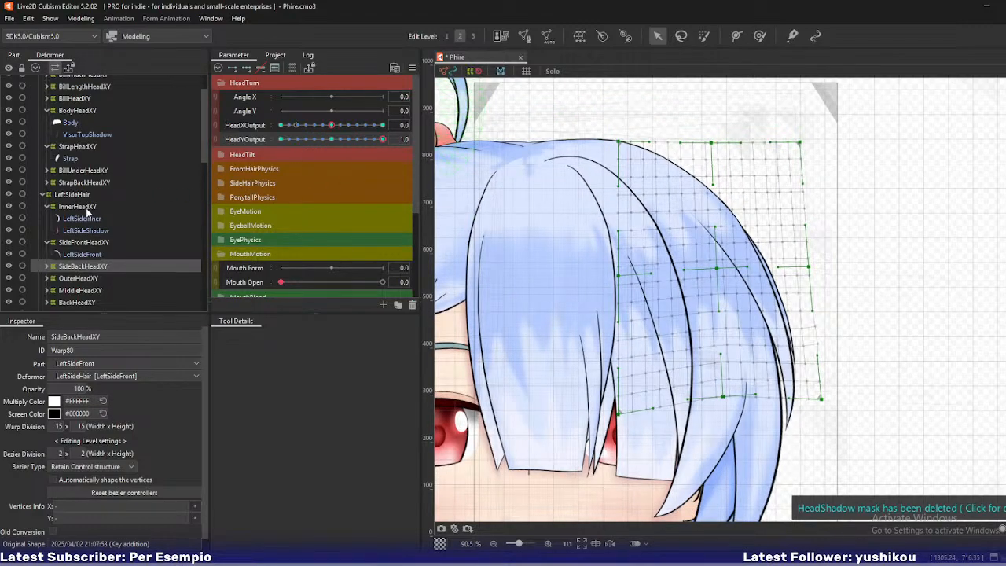
click(84, 243)
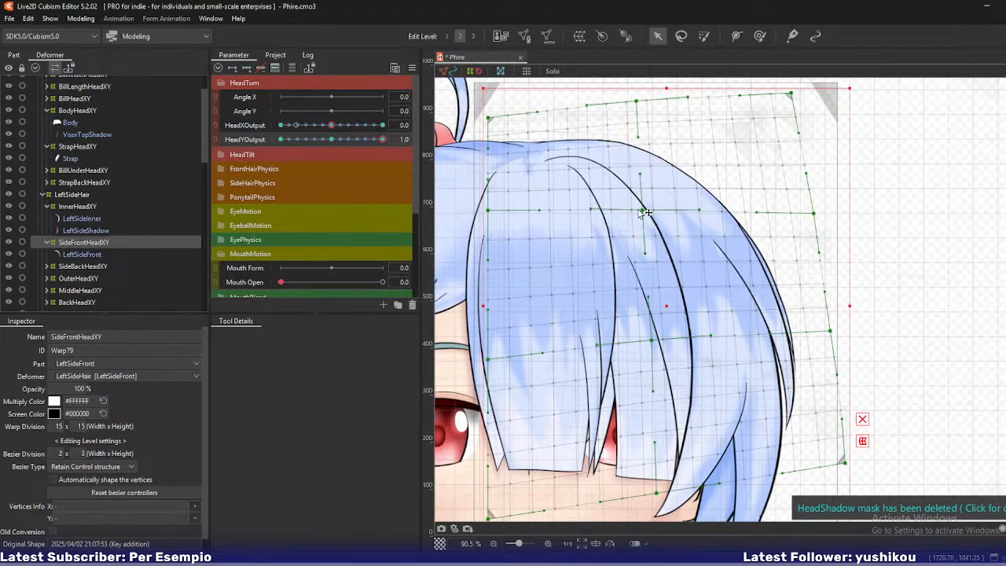
Isolate the OuterHeadXY strand, shift the deformer's upper-centre point slightly left and raise its upper-right and lower-right points for HeadYOutput 1.0.
click(71, 279)
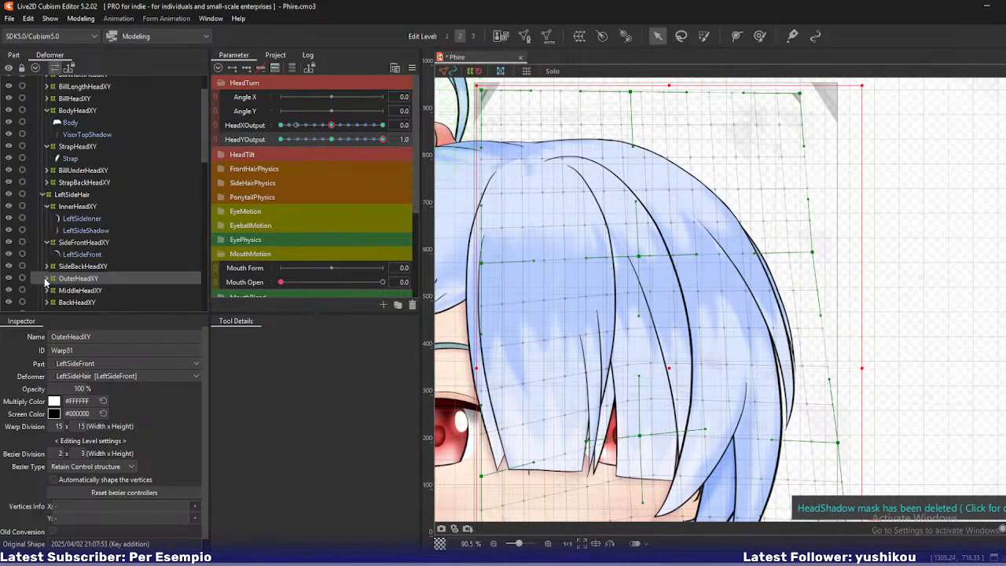
click(46, 279)
click(69, 280)
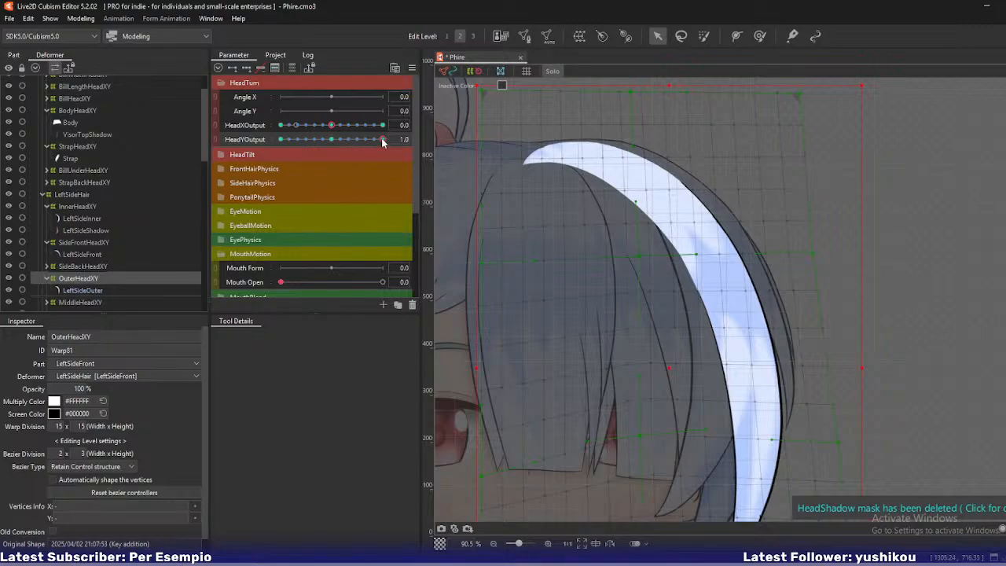
mouse_move(383, 142)
mouse_down()
mouse_move(349, 142)
mouse_move(383, 142)
mouse_up()
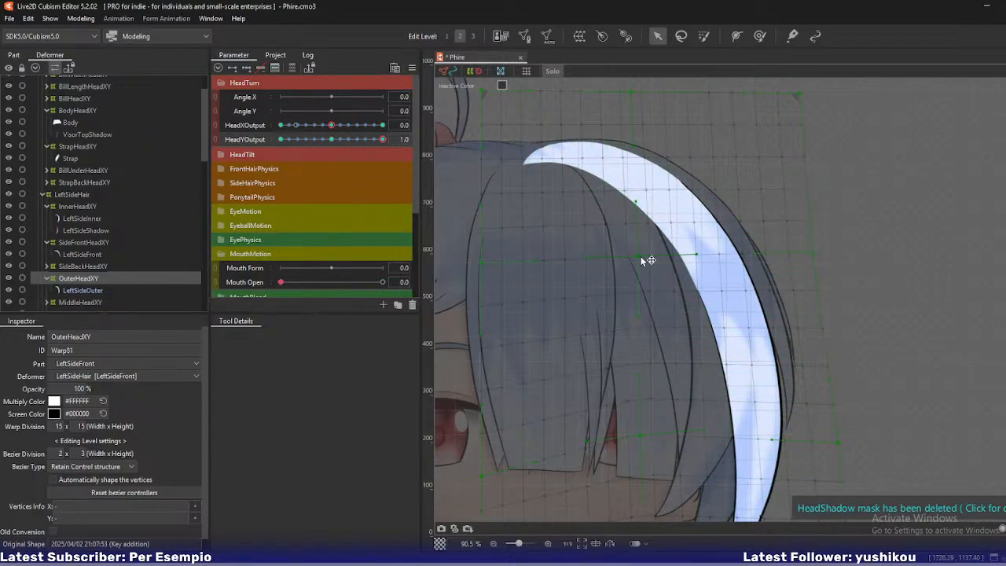
drag(383, 140, 404, 159)
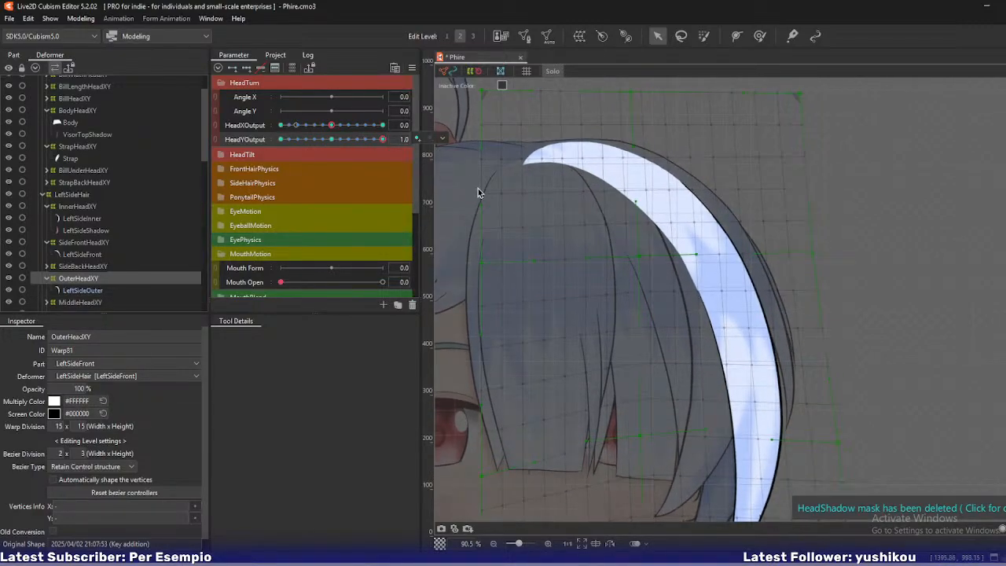
drag(639, 257, 632, 255)
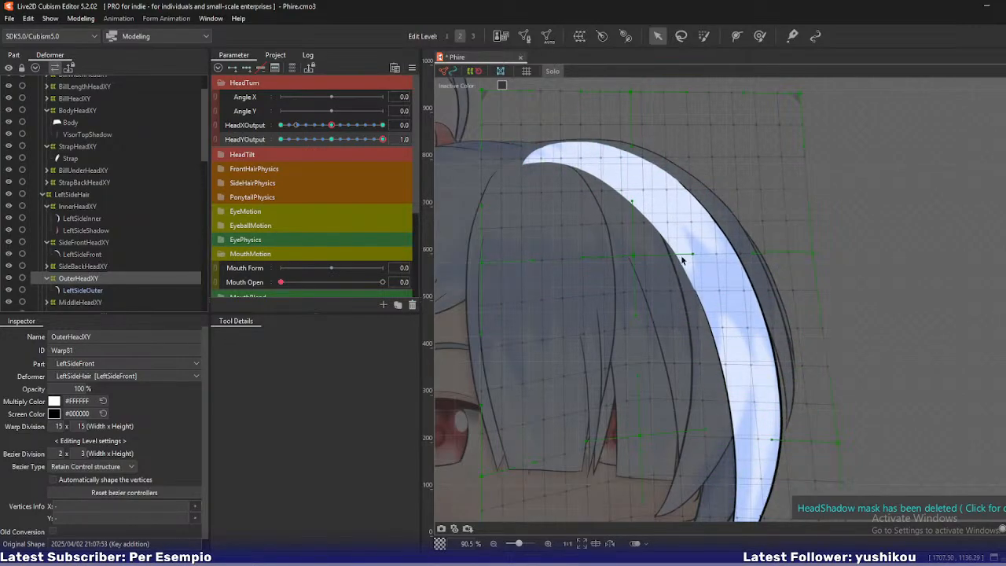
drag(817, 254, 814, 238)
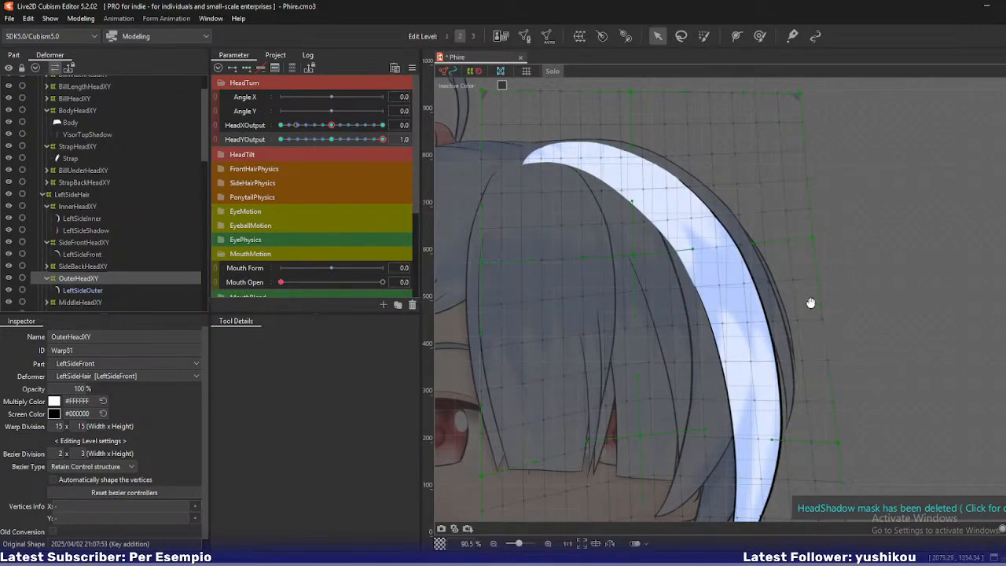
drag(810, 303, 793, 207)
drag(826, 346, 824, 326)
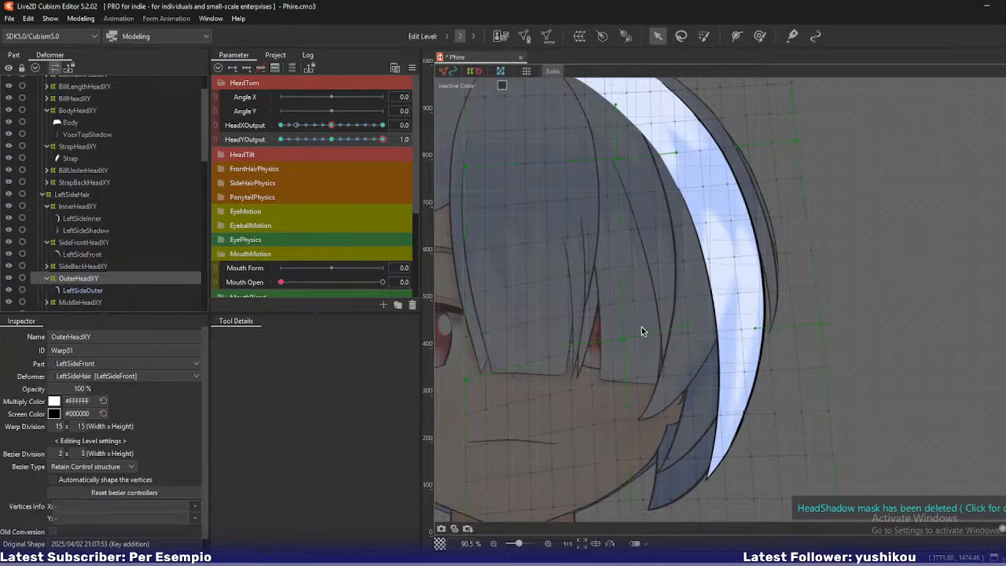
Raise OuterHeadXY's bottom-right corner slightly and shift its bottom-middle point slightly left, comparing the motion up to HeadYOutput 1.0.
scroll(624, 244, down, 3)
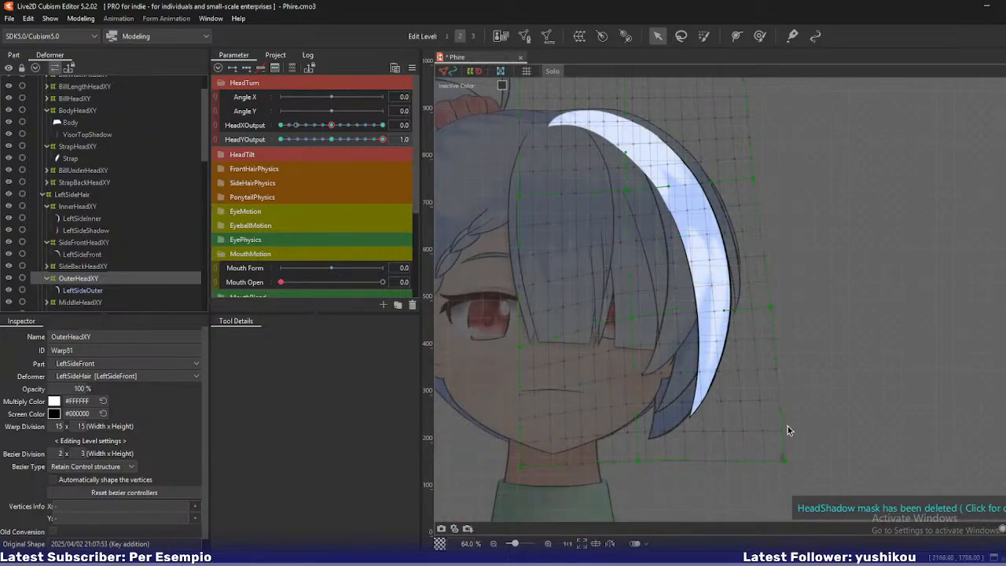
drag(785, 463, 788, 458)
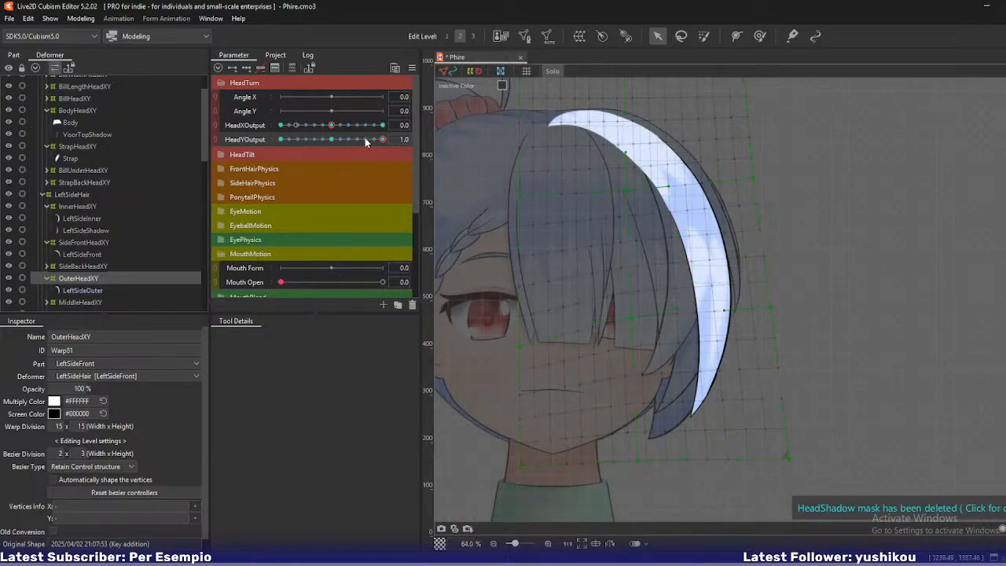
drag(382, 140, 402, 169)
drag(788, 455, 785, 455)
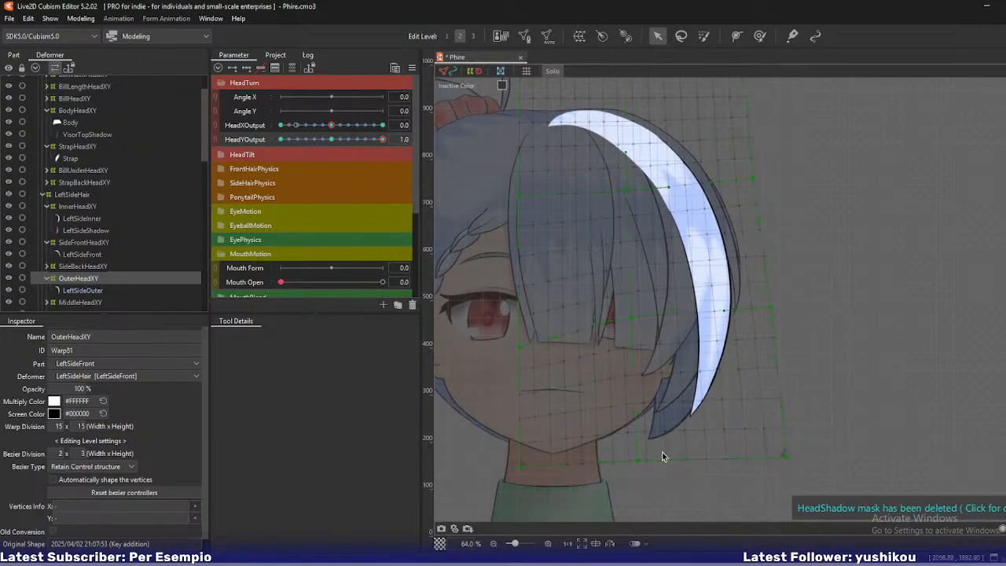
drag(637, 461, 634, 460)
drag(364, 141, 422, 168)
Show all the hair again and pose the head at HeadXOutput 1.0 with HeadYOutput 1.0.
click(553, 71)
drag(667, 200, 624, 262)
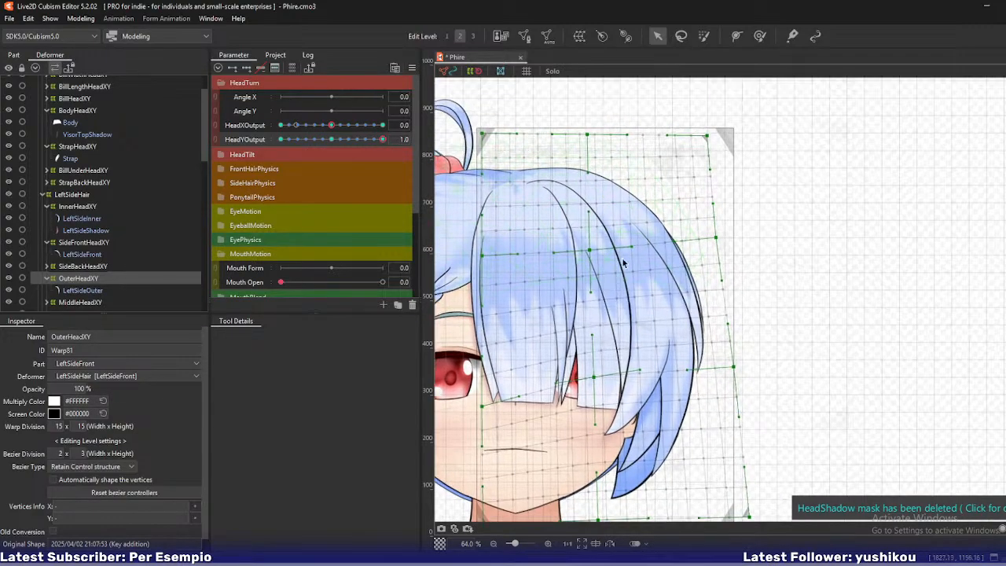
drag(383, 140, 393, 166)
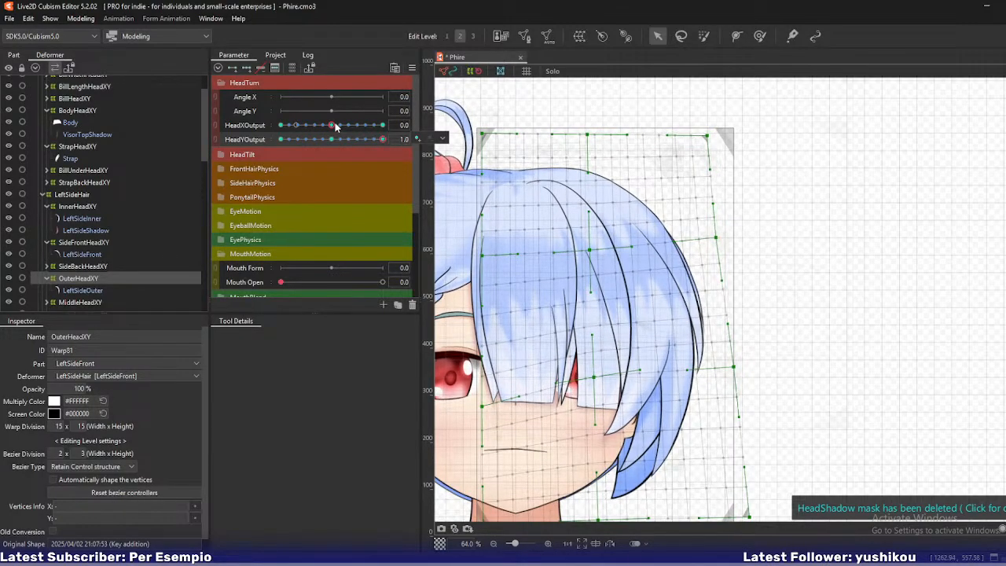
drag(330, 125, 386, 137)
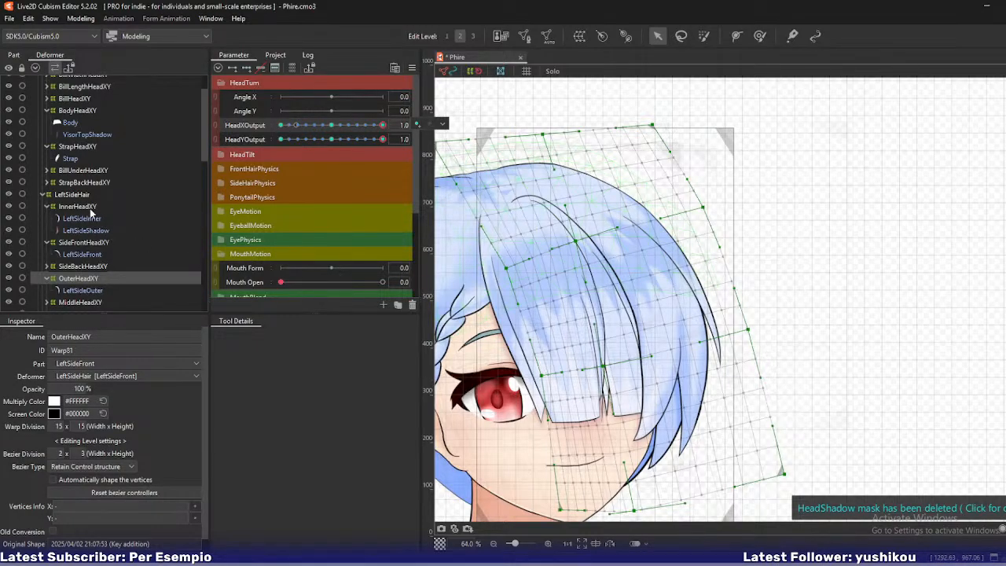
Select InnerHeadXY and nudge its upper-centre point slightly right and its lower-centre point slightly down in the diagonal pose.
click(88, 207)
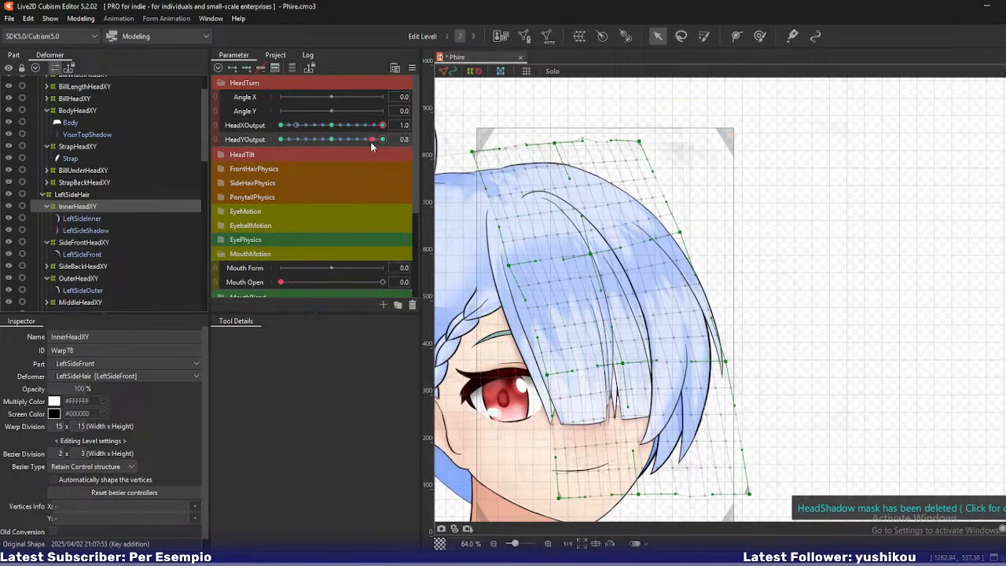
drag(583, 254, 585, 254)
scroll(652, 353, up, 3)
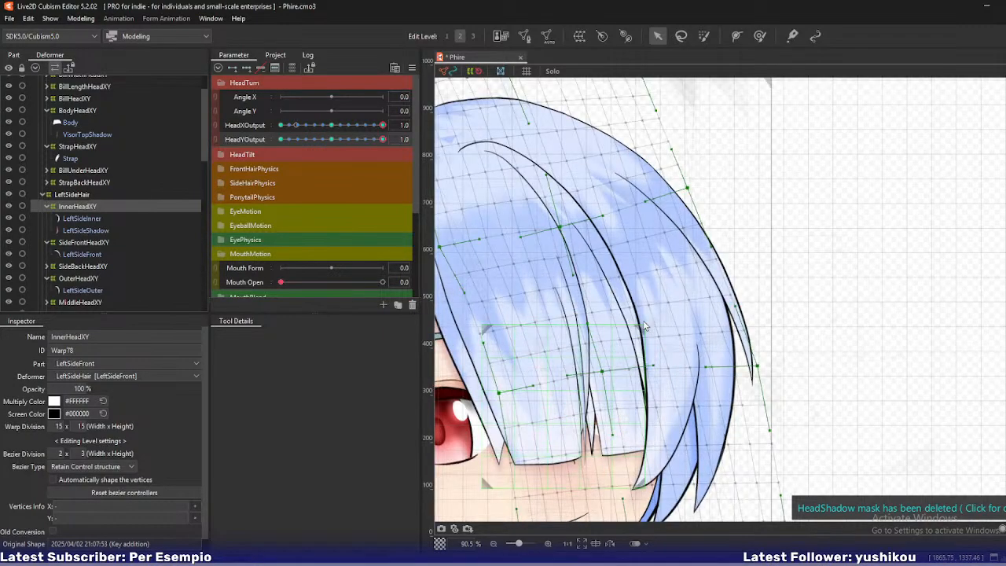
drag(590, 394, 590, 395)
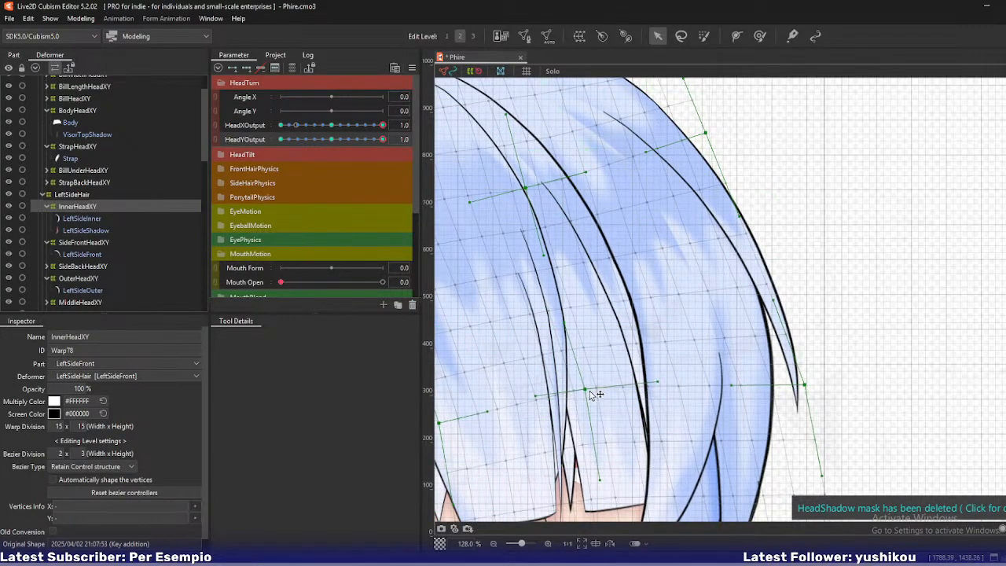
drag(805, 387, 791, 340)
Lower InnerHeadXY's lower-right and lower-centre points slightly for HeadXOutput 1.0 and HeadYOutput 1.0.
scroll(808, 365, down, 2)
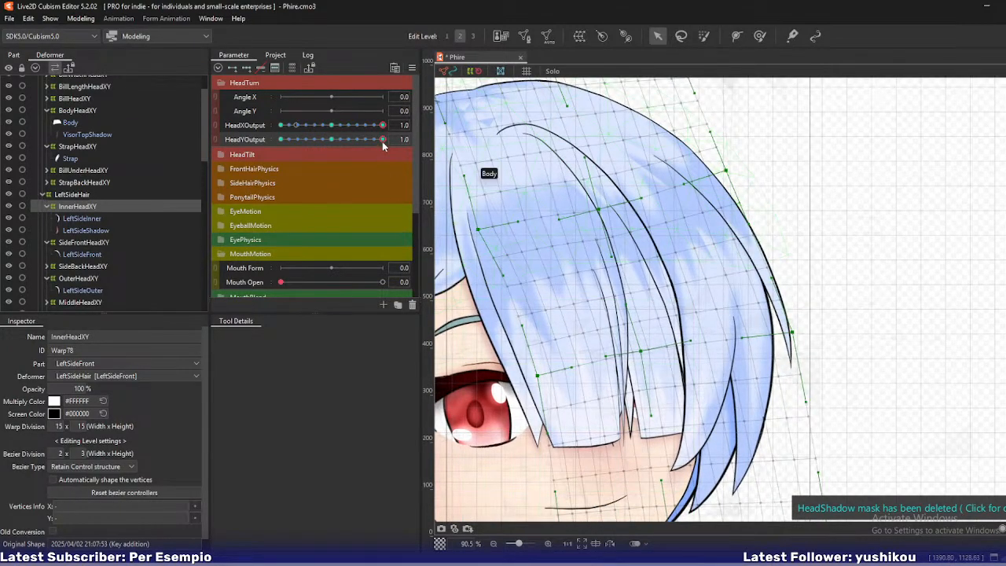
mouse_move(383, 140)
mouse_down()
mouse_move(366, 143)
mouse_move(384, 142)
mouse_up()
drag(793, 333, 796, 340)
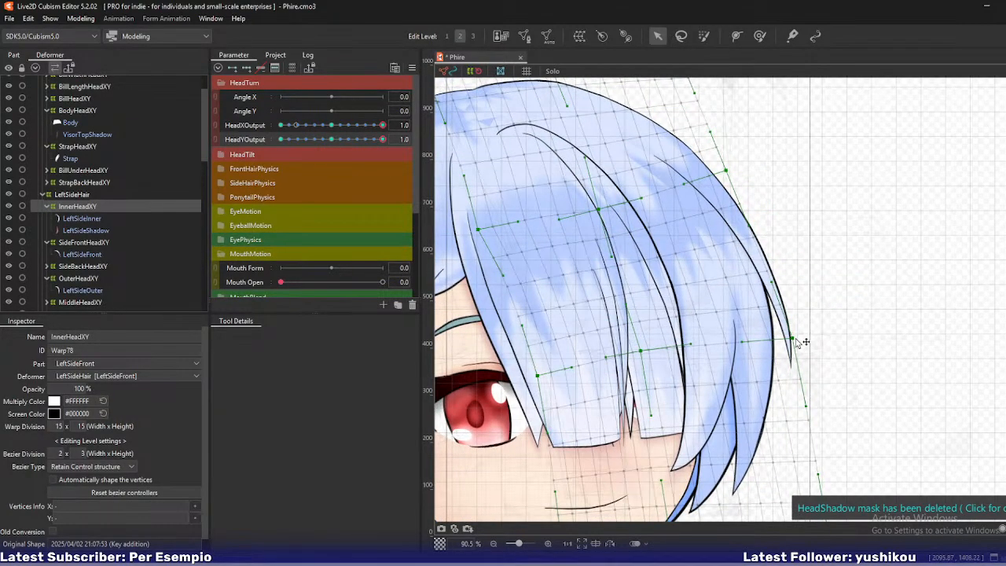
drag(650, 355, 644, 361)
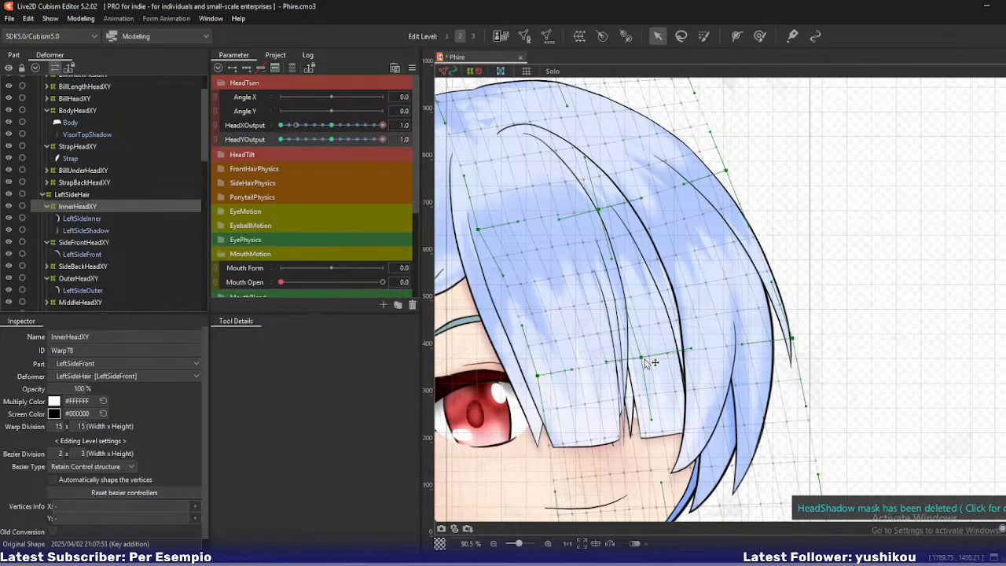
scroll(652, 312, down, 3)
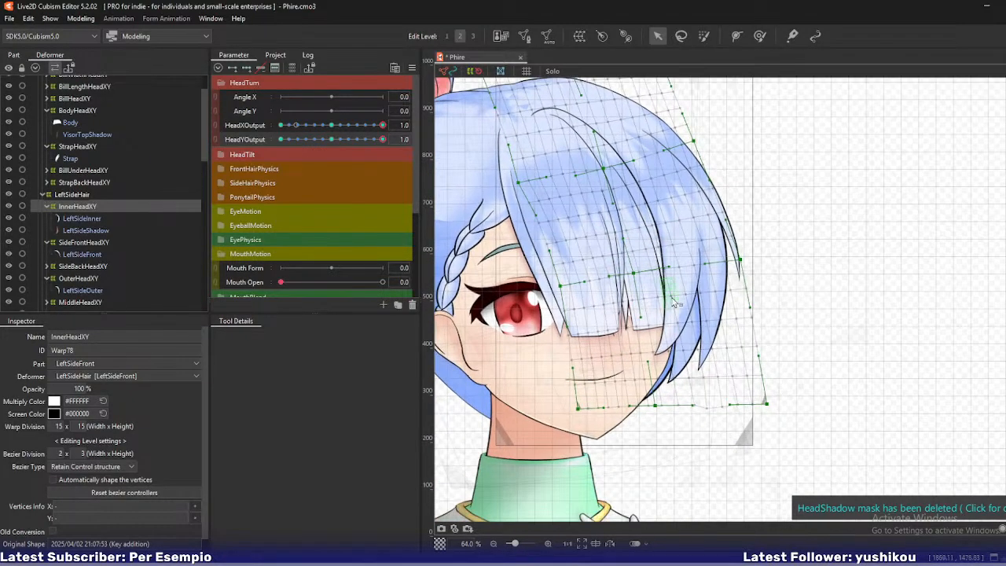
drag(678, 313, 770, 365)
drag(697, 274, 701, 273)
Set HeadYOutput to -1.0 with HeadXOutput at 1.0, and isolate the strand and shadow under CenterFlatHeadXY.
drag(370, 139, 246, 151)
drag(691, 292, 599, 262)
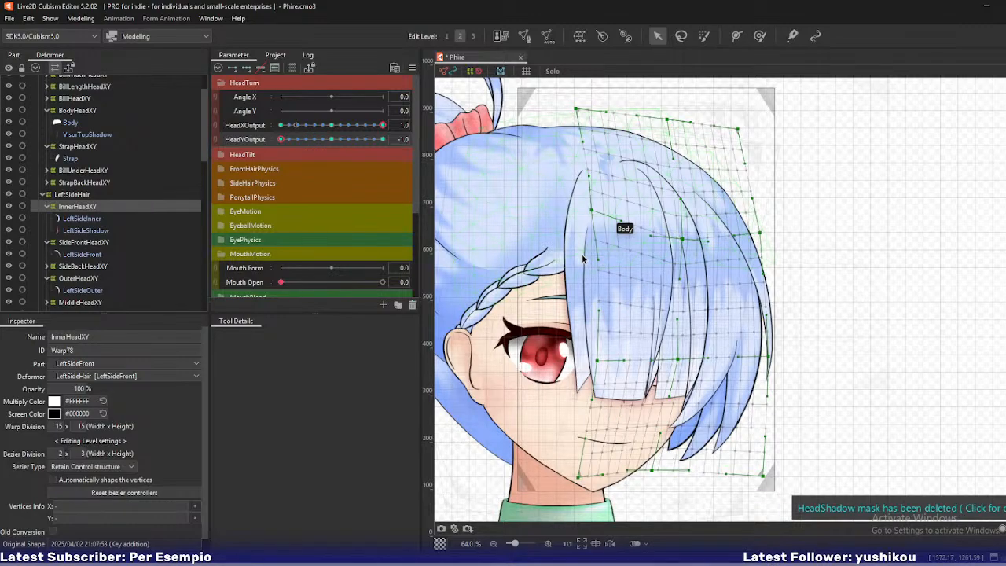
mouse_move(277, 140)
mouse_down()
mouse_move(317, 146)
mouse_move(276, 151)
mouse_up()
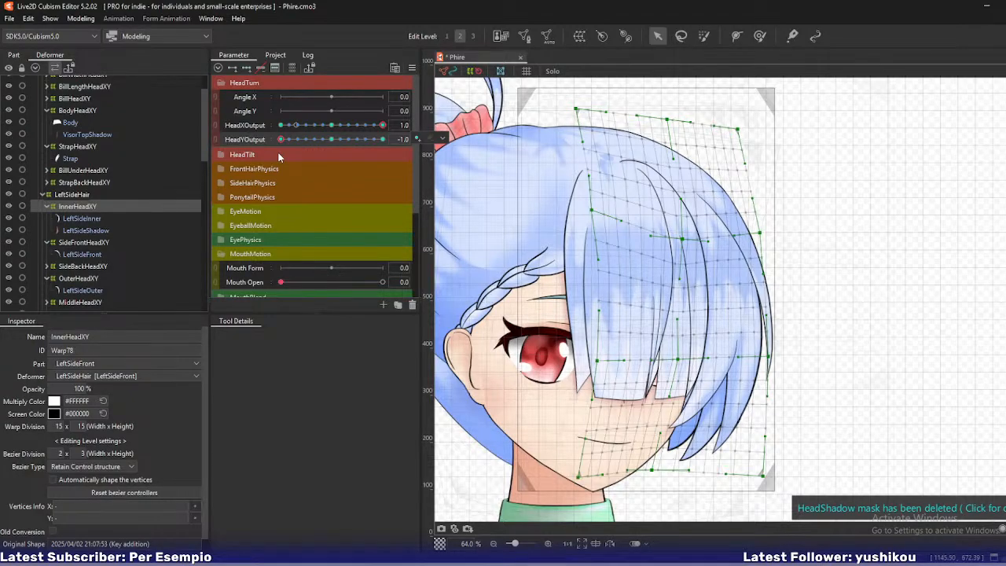
mouse_move(279, 141)
mouse_down()
mouse_move(298, 143)
mouse_move(280, 142)
mouse_up()
scroll(85, 213, down, 3)
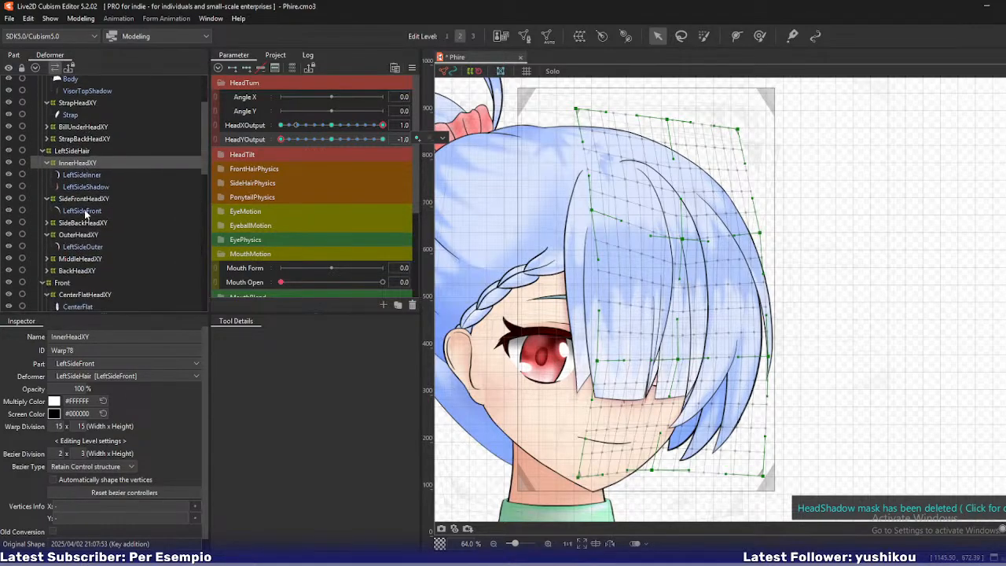
click(84, 207)
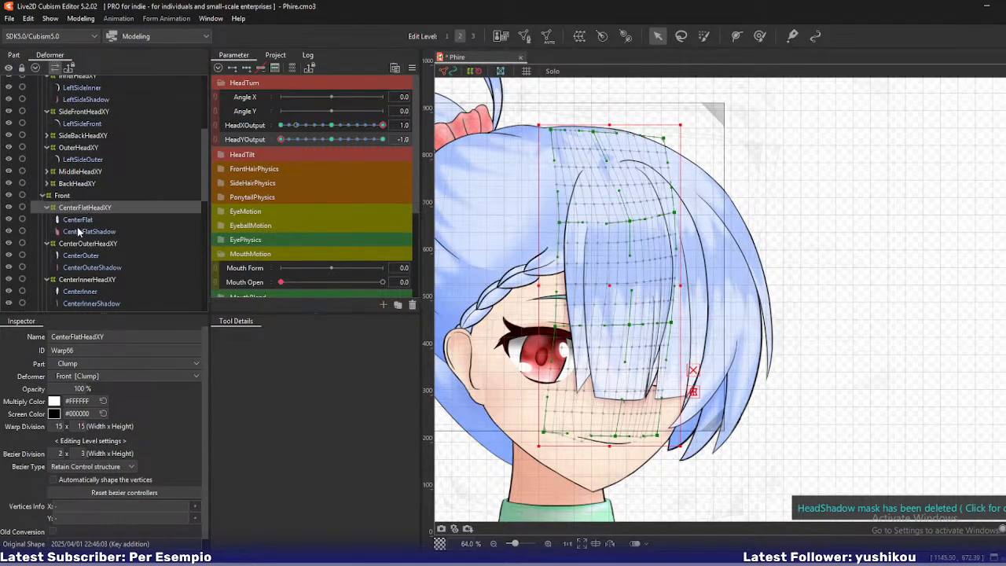
click(78, 231)
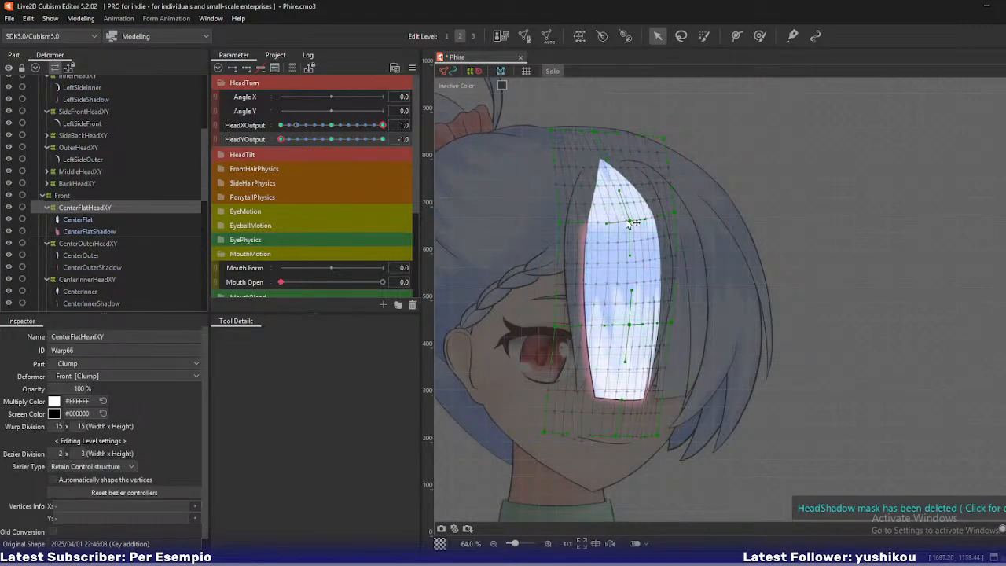
Shift CenterFlatHeadXY's upper-centre, bottom-middle and lower-centre points slightly left for HeadXOutput 1.0 and HeadYOutput -1.0.
click(618, 220)
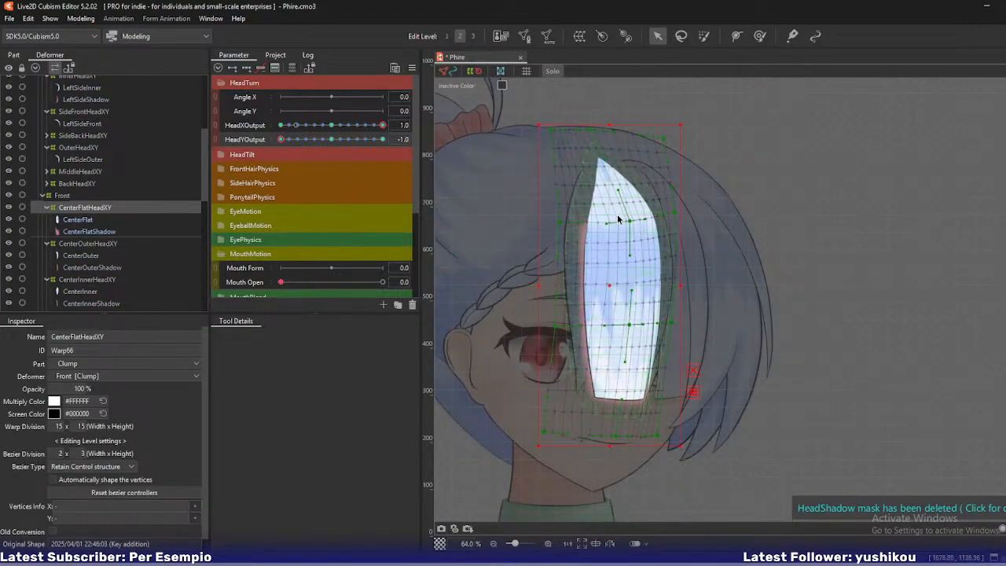
drag(619, 220, 669, 223)
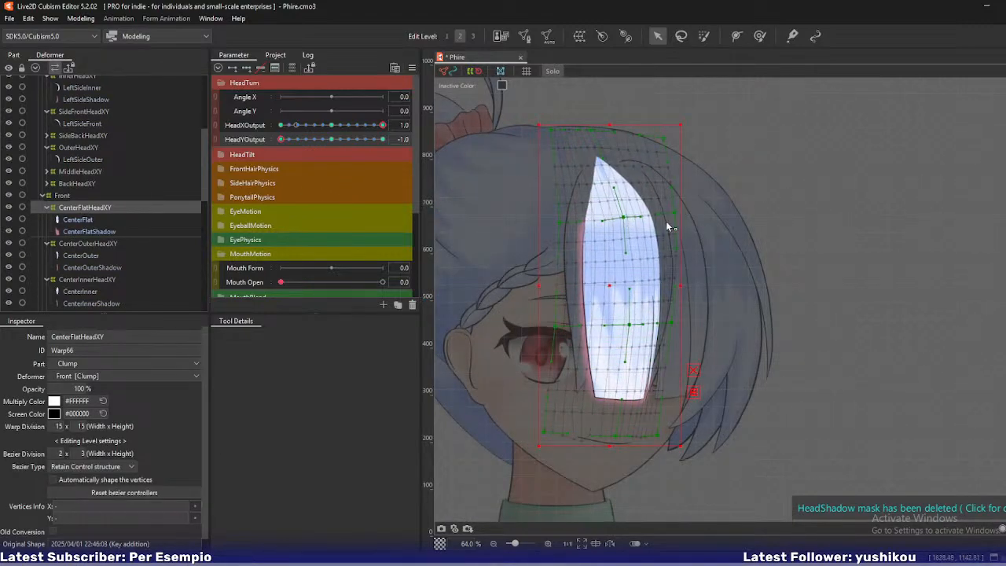
drag(616, 434, 609, 432)
scroll(612, 417, up, 1)
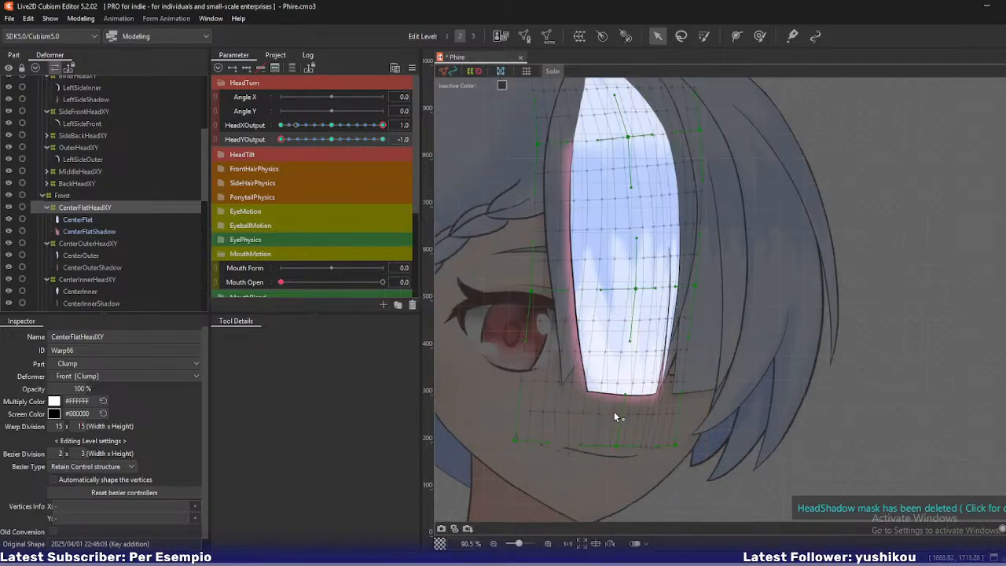
mouse_move(281, 139)
mouse_down()
mouse_move(308, 142)
mouse_move(281, 142)
mouse_up()
drag(637, 290, 632, 288)
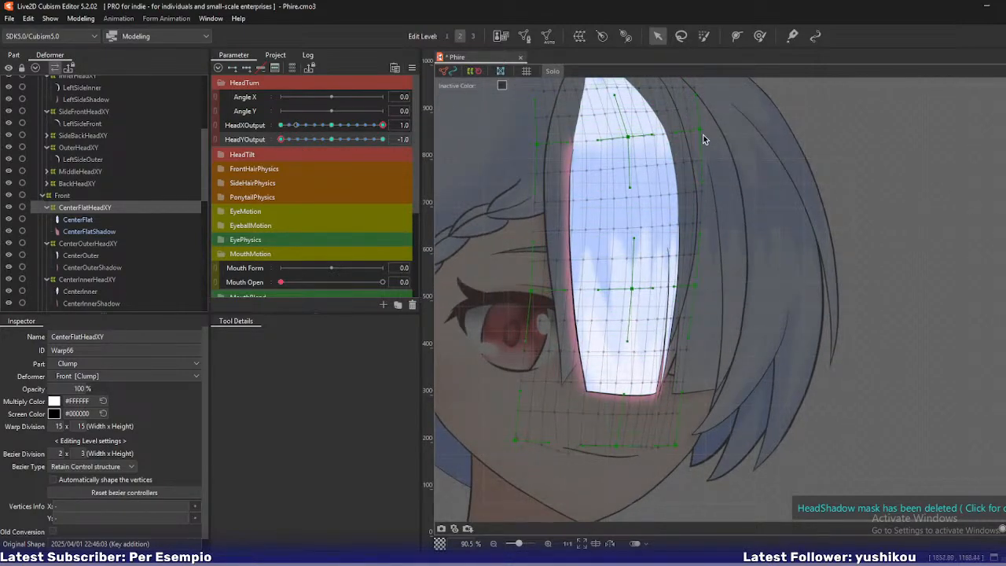
Lower CenterFlatHeadXY's upper-right and upper-centre points slightly, and shift its top-middle, upper-left and lower-left points slightly left.
drag(699, 131, 702, 149)
drag(628, 139, 623, 295)
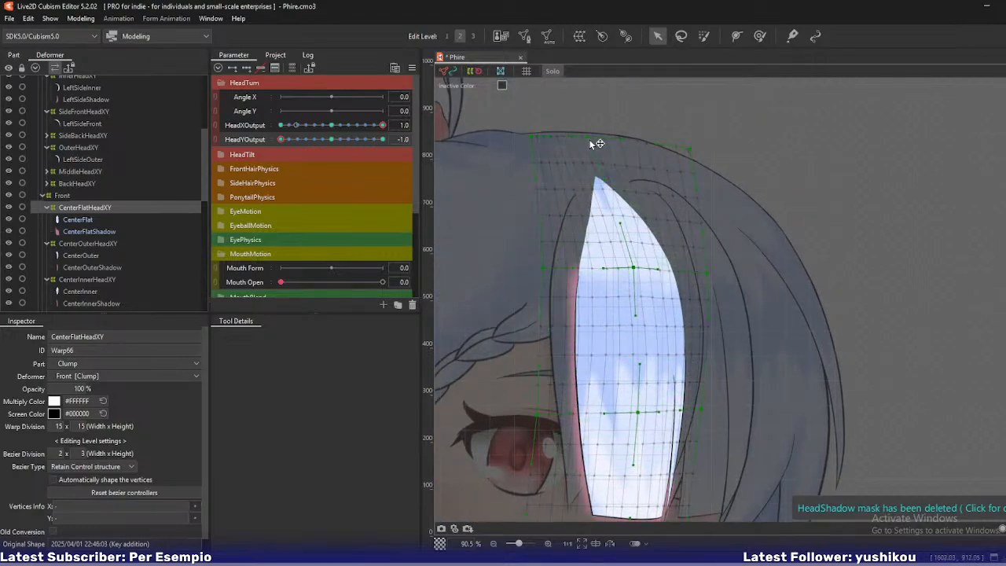
drag(590, 139, 585, 135)
drag(543, 268, 538, 261)
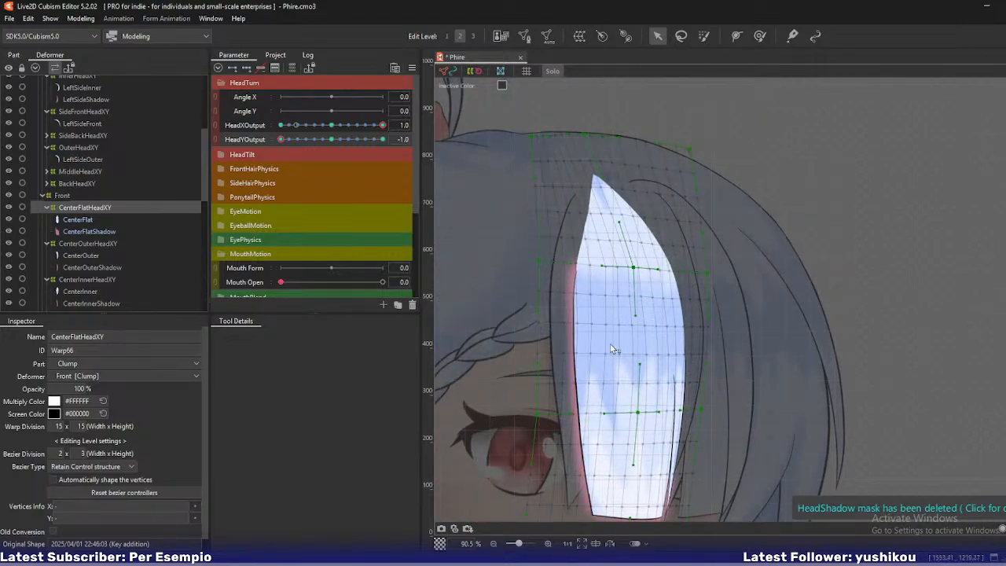
drag(613, 380, 592, 271)
drag(519, 306, 514, 307)
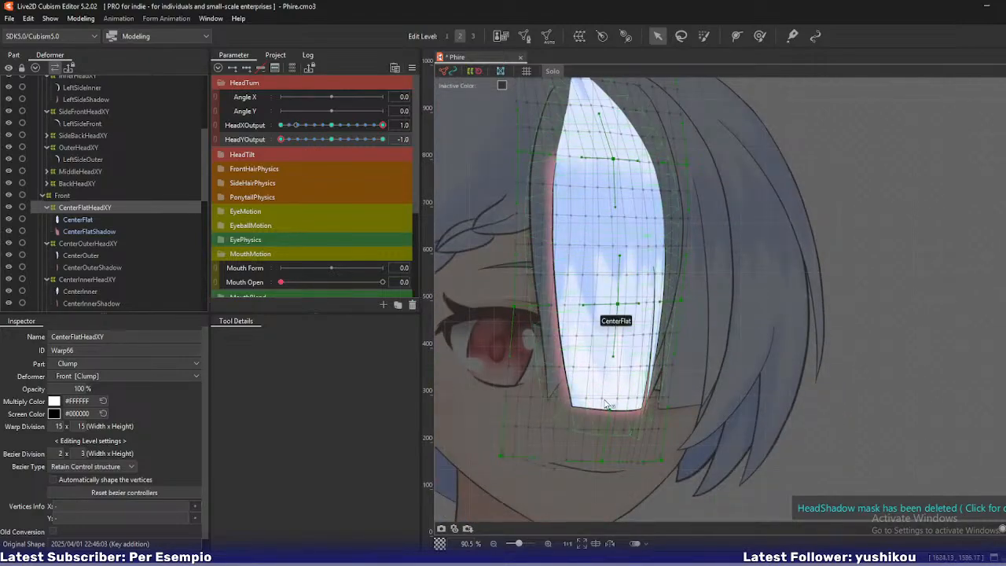
Shift CenterFlatHeadXY's bottom-middle point left and lower its upper-right point slightly, undoing a trial move of its bottom-right corner.
drag(603, 464, 594, 462)
drag(666, 458, 659, 459)
key(ctrl+z)
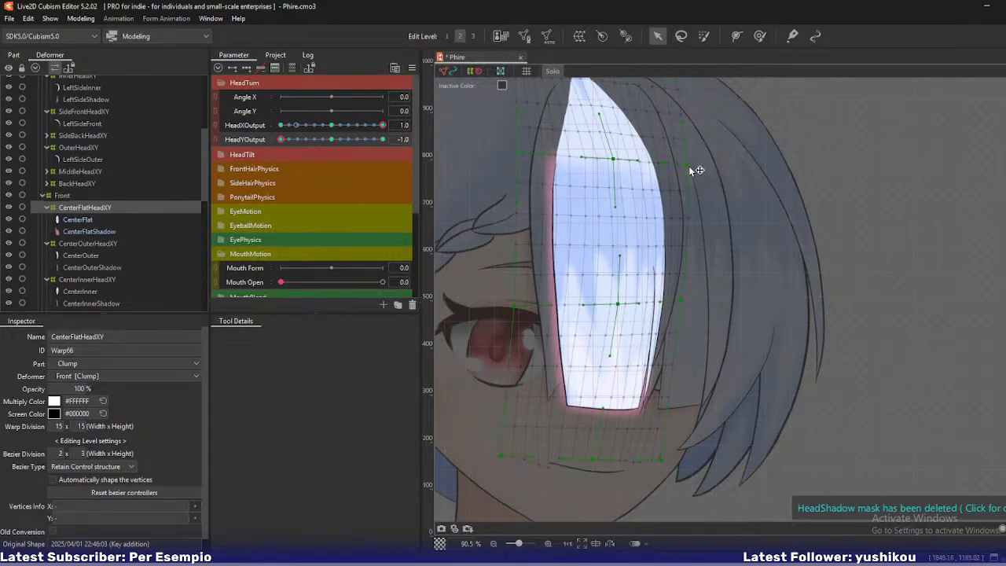
drag(688, 166, 689, 168)
drag(683, 301, 679, 303)
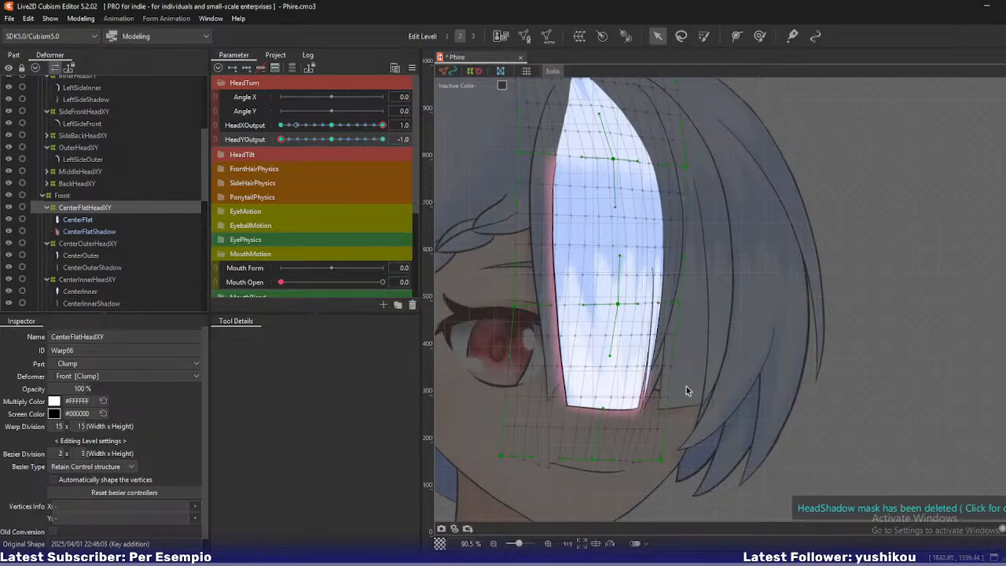
Shift CenterFlatHeadXY's bottom-right corner, bottom-middle point and bottom-left corner slightly left.
drag(664, 461, 660, 465)
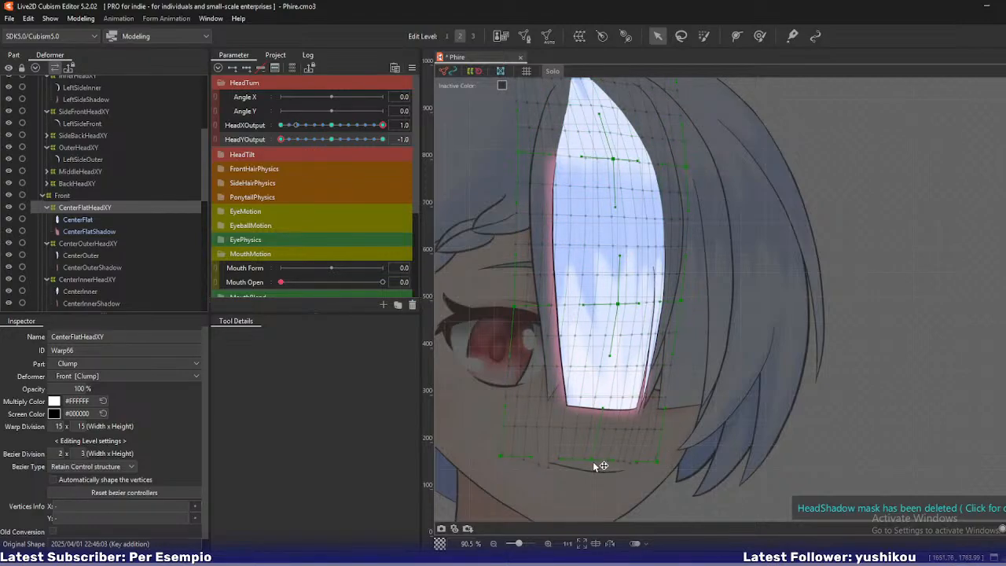
drag(597, 465, 592, 464)
click(505, 454)
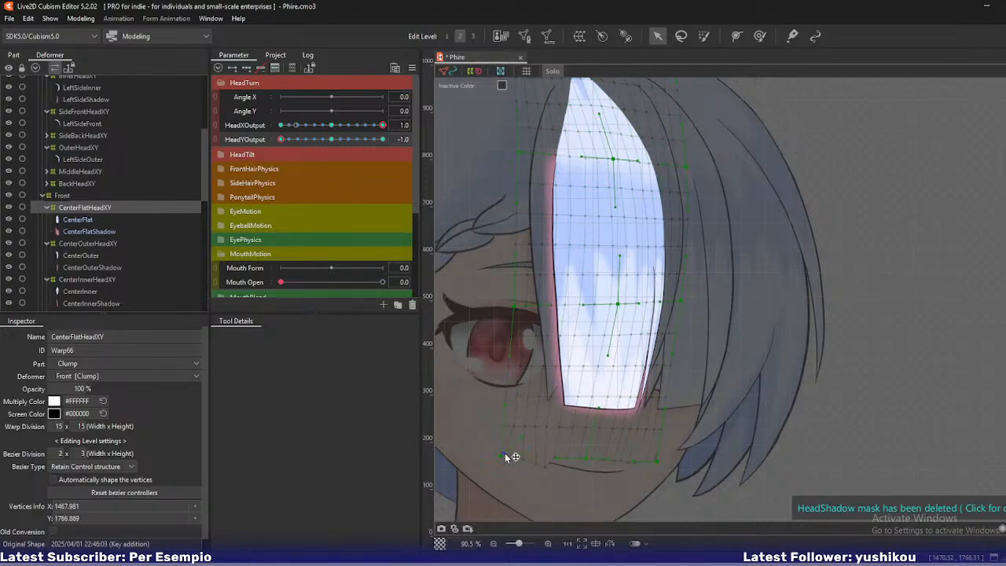
drag(503, 456, 496, 455)
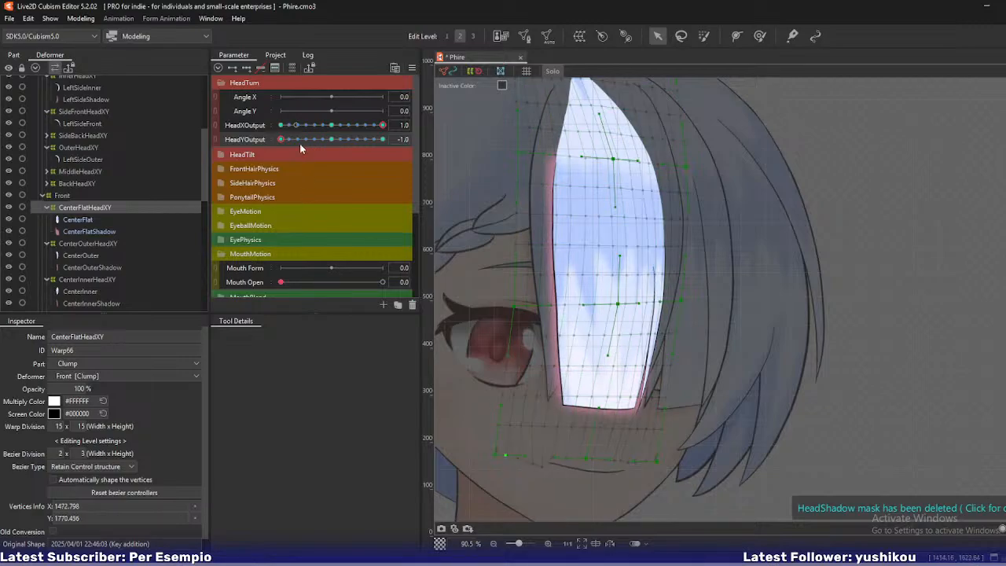
Adjust CenterFlatHeadXY's upper-right point and lower its upper-centre point slightly, checking the motion down to HeadYOutput -1.0.
drag(299, 144, 268, 143)
drag(606, 170, 608, 211)
drag(681, 231, 684, 222)
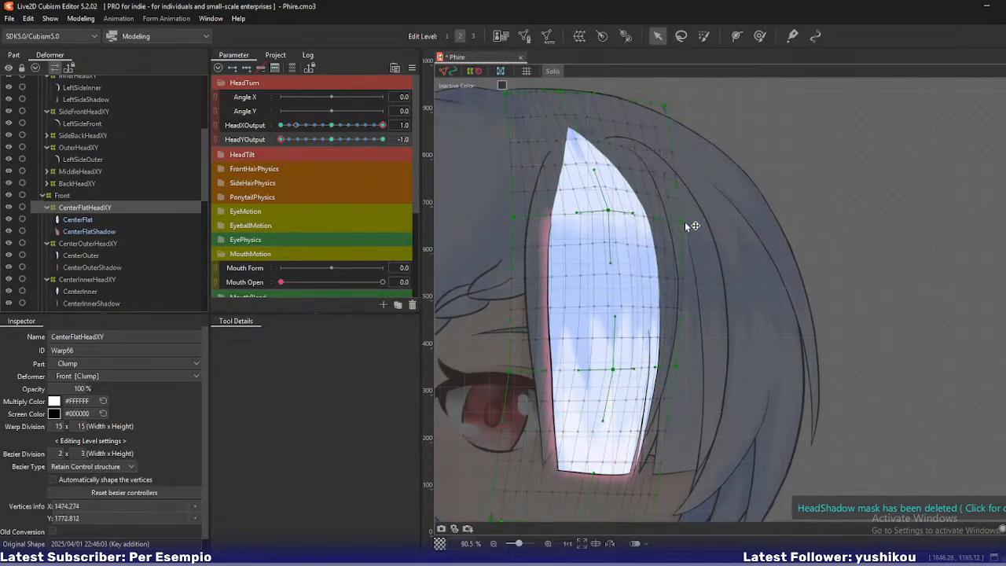
drag(306, 139, 277, 139)
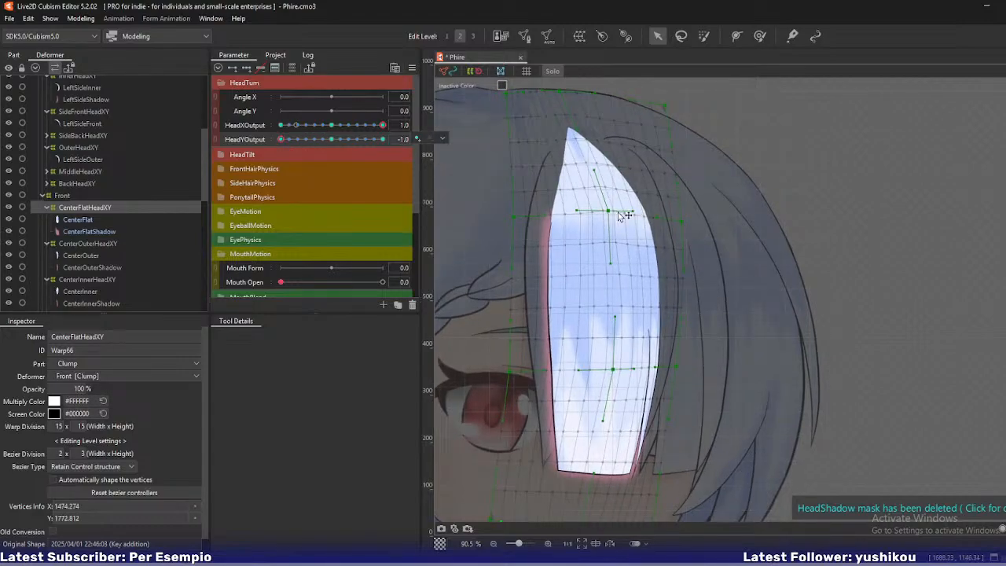
drag(621, 215, 628, 221)
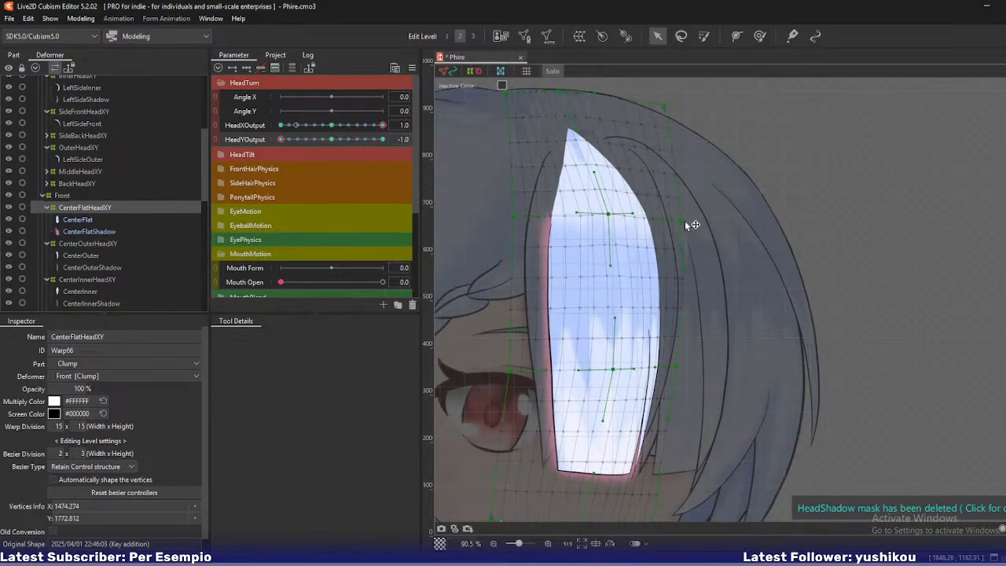
Lower CenterFlatHeadXY's lower-right point slightly after undoing a trial move, raise its top-middle point and shift its top-left corner left.
drag(677, 367, 676, 386)
key(ctrl+z)
drag(635, 368, 675, 376)
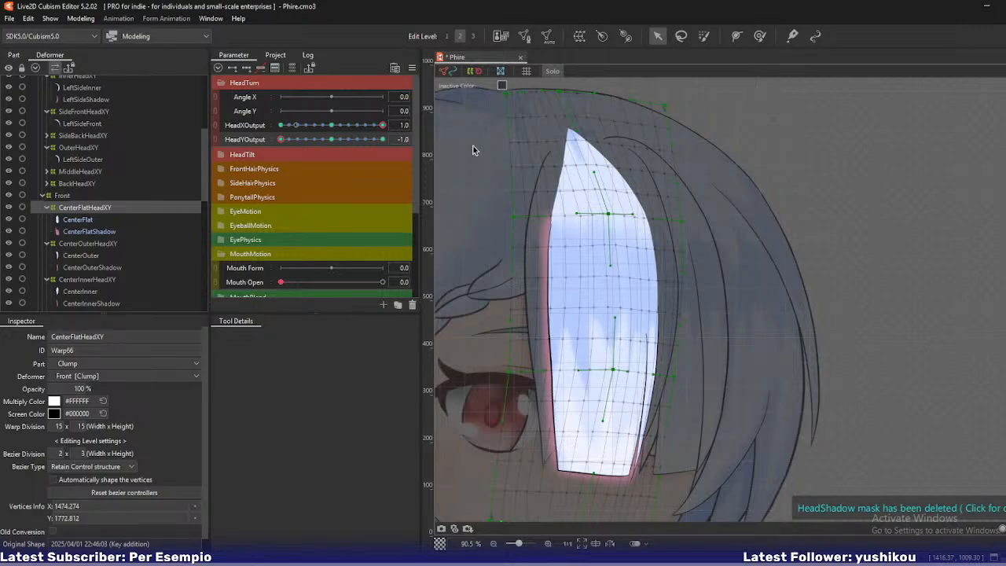
mouse_move(286, 139)
mouse_down()
mouse_move(305, 137)
mouse_move(282, 139)
mouse_up()
drag(570, 104, 507, 143)
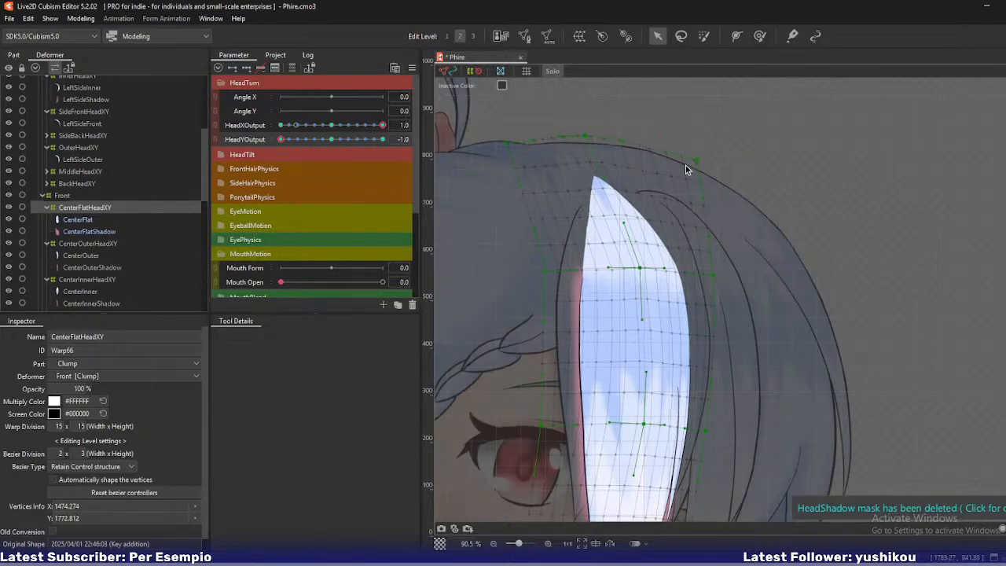
Raise CenterFlatHeadXY's top-right corner, upper-right and top-middle points, shift its top-left corner left, and check the motion down to HeadYOutput -1.0.
drag(697, 160, 690, 140)
drag(713, 274, 713, 266)
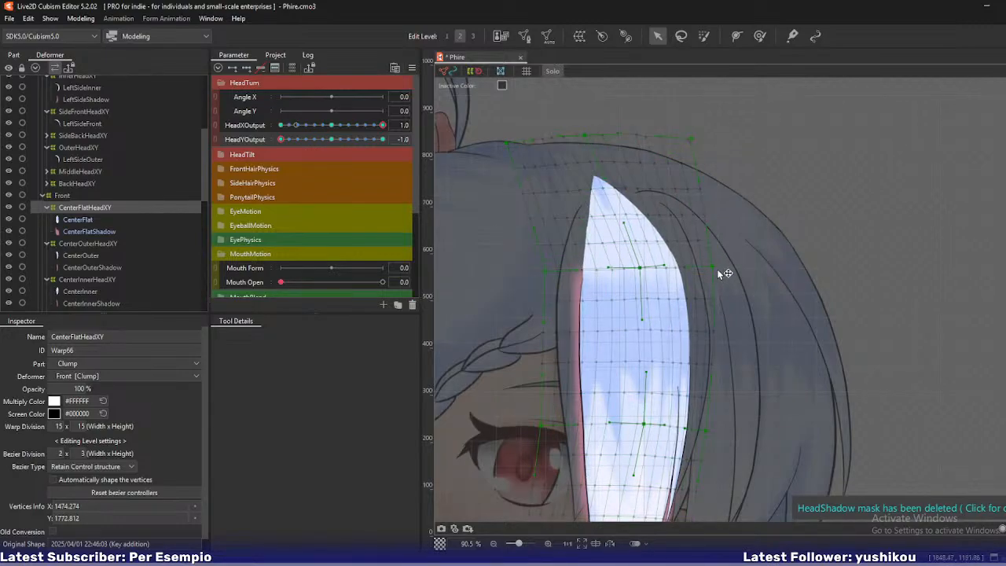
drag(641, 269, 642, 268)
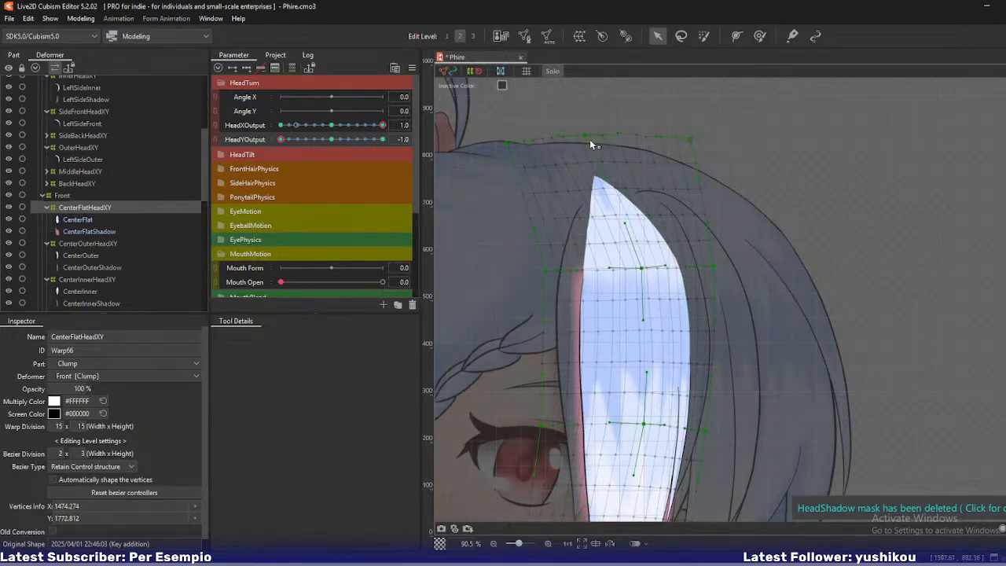
drag(585, 135, 578, 132)
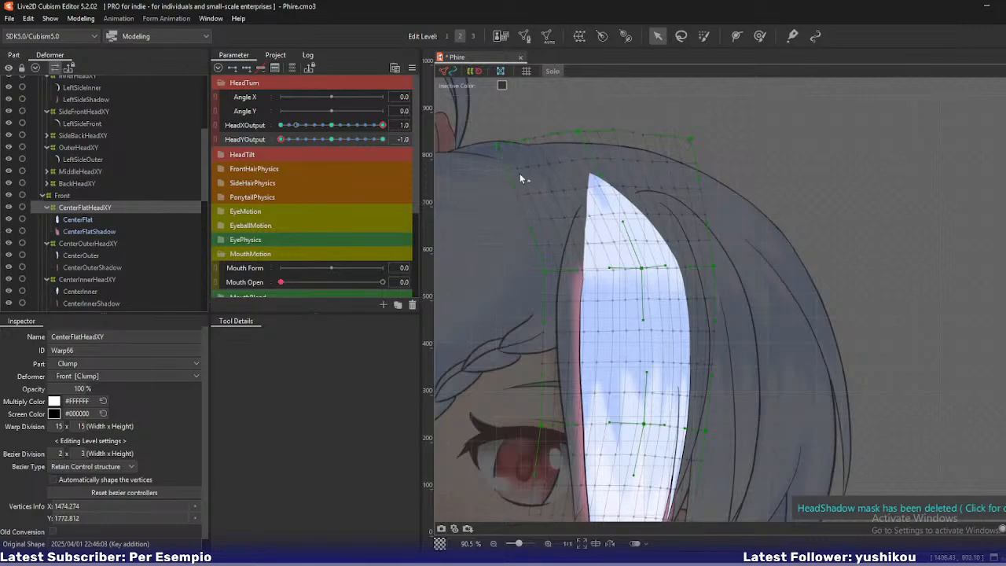
drag(281, 139, 255, 144)
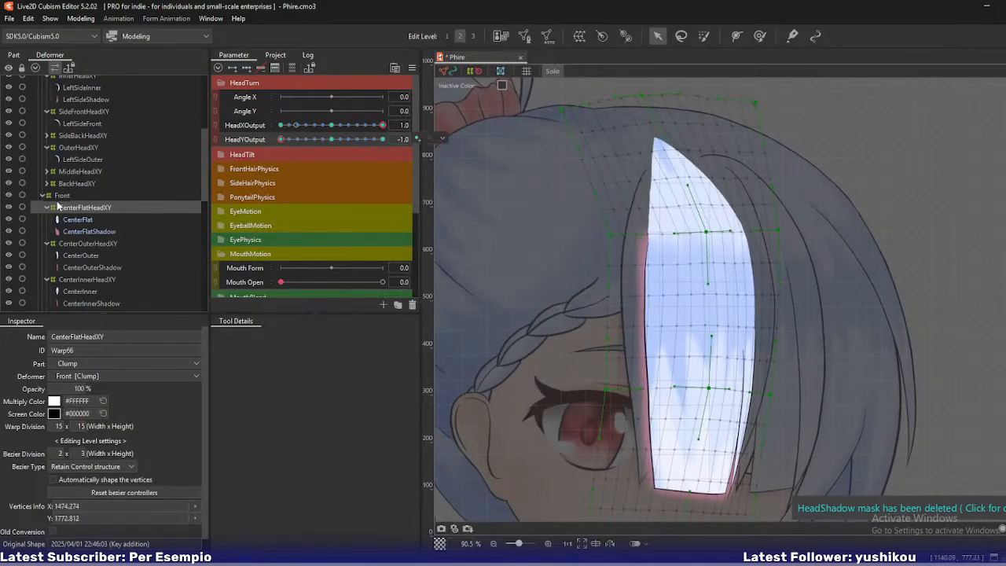
On CenterInnerHeadXY at HeadYOutput -1.0, shift the upper-centre and upper-left points slightly right.
click(86, 243)
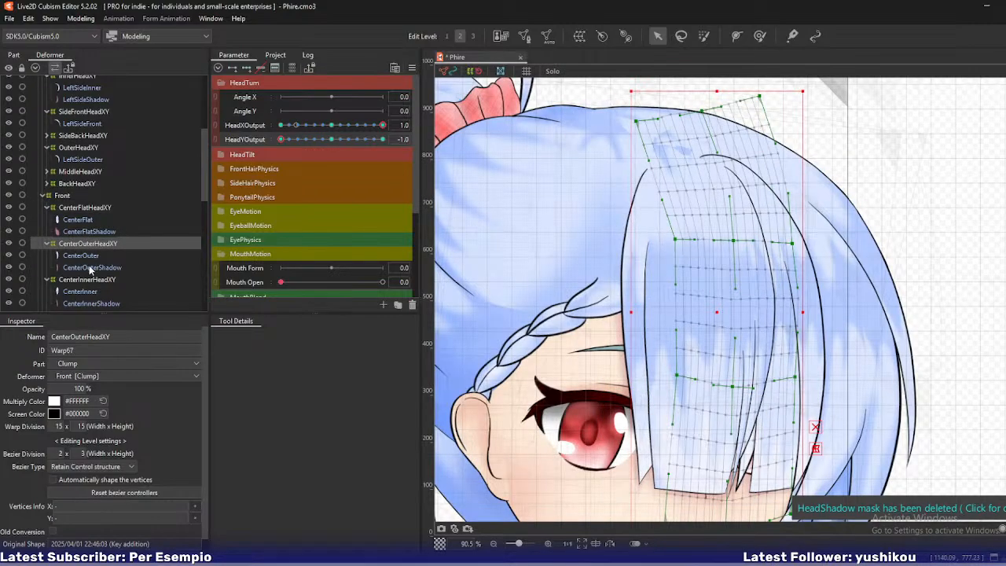
click(87, 279)
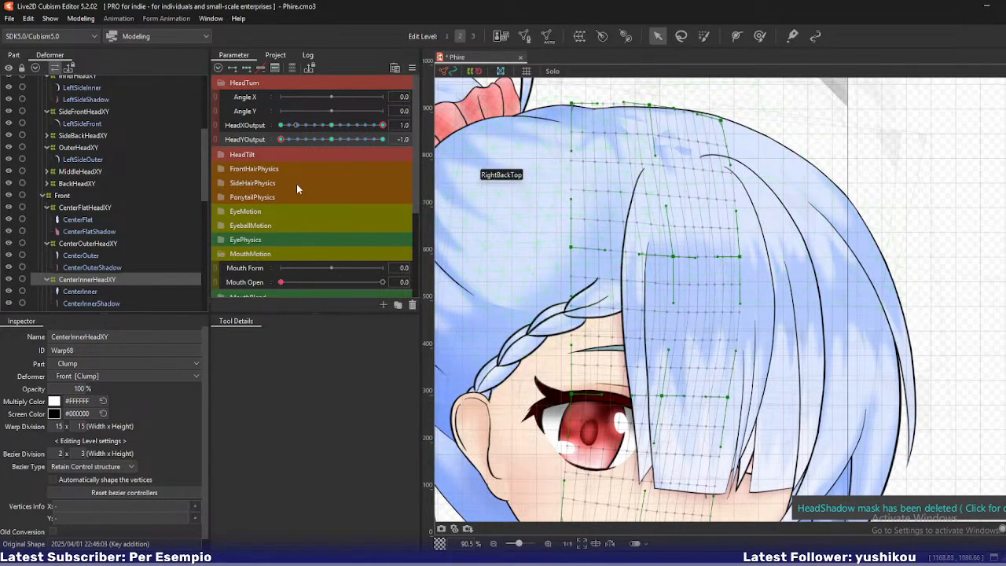
mouse_move(290, 139)
mouse_down()
mouse_move(304, 139)
mouse_move(279, 140)
mouse_up()
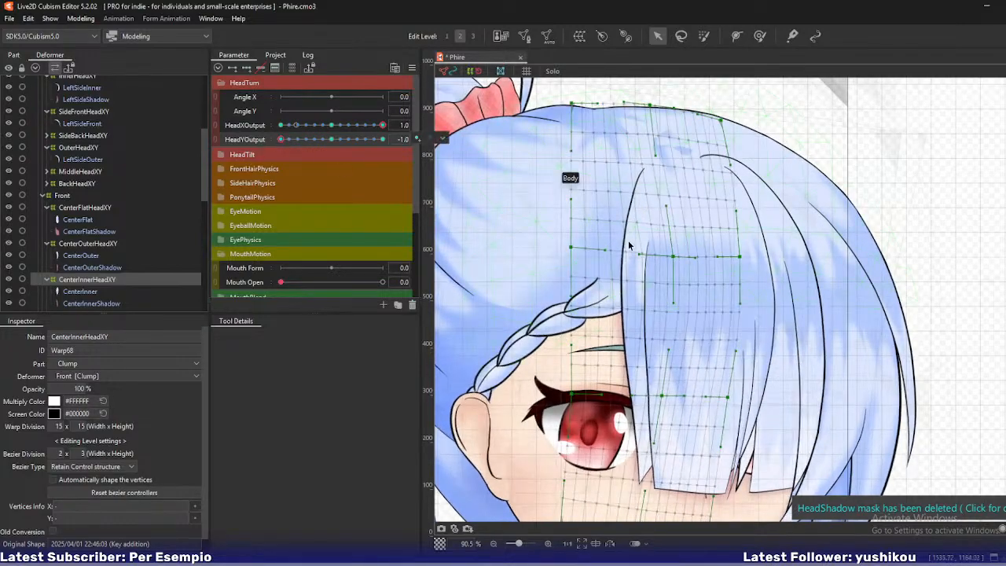
drag(673, 260, 678, 260)
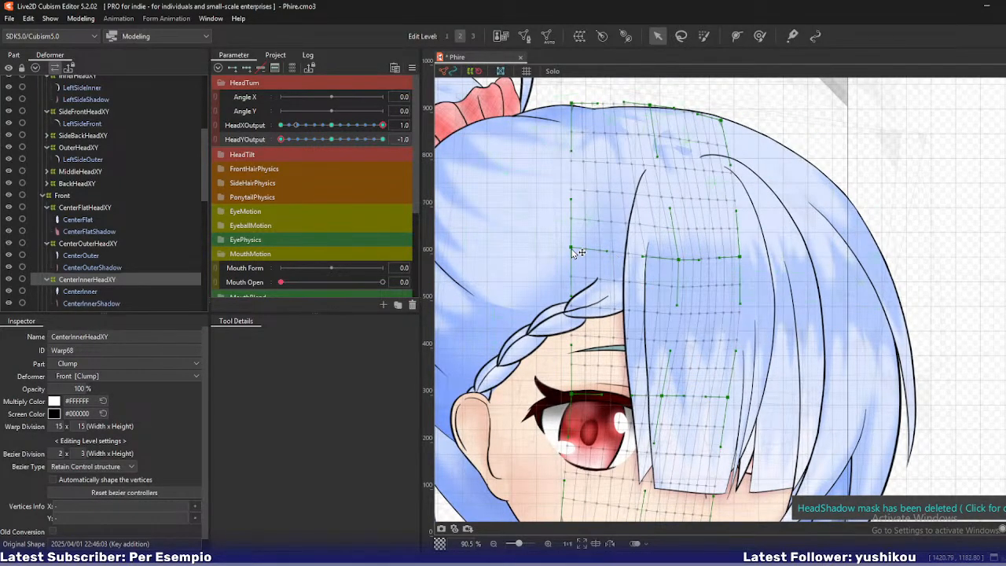
drag(578, 252, 579, 253)
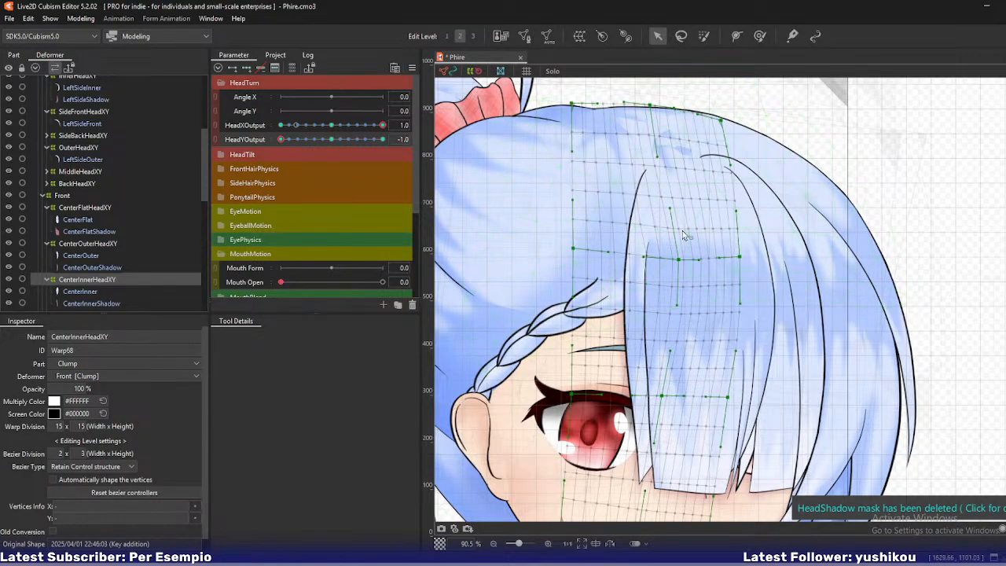
drag(682, 265, 680, 262)
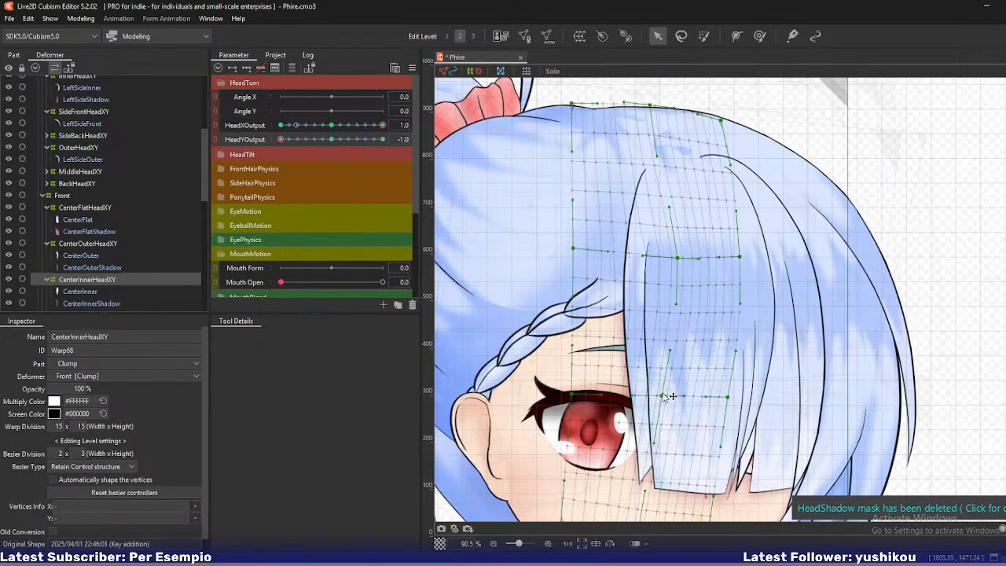
Shift CenterInnerHeadXY's lower-centre point right, lower its lower-right point, and fine-tune the upper-left point and its handle.
drag(663, 395, 667, 397)
scroll(731, 403, down, 2)
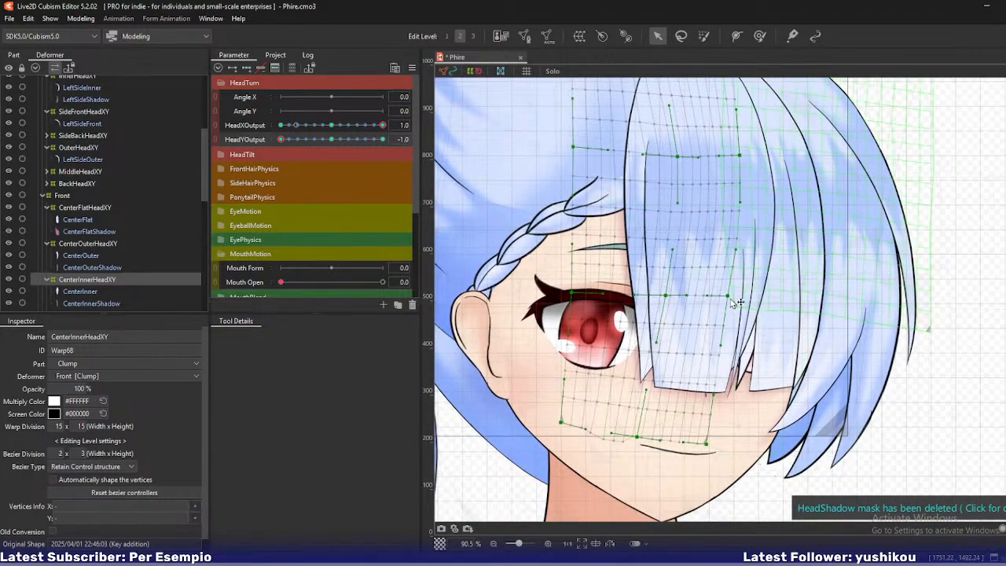
drag(730, 298, 728, 307)
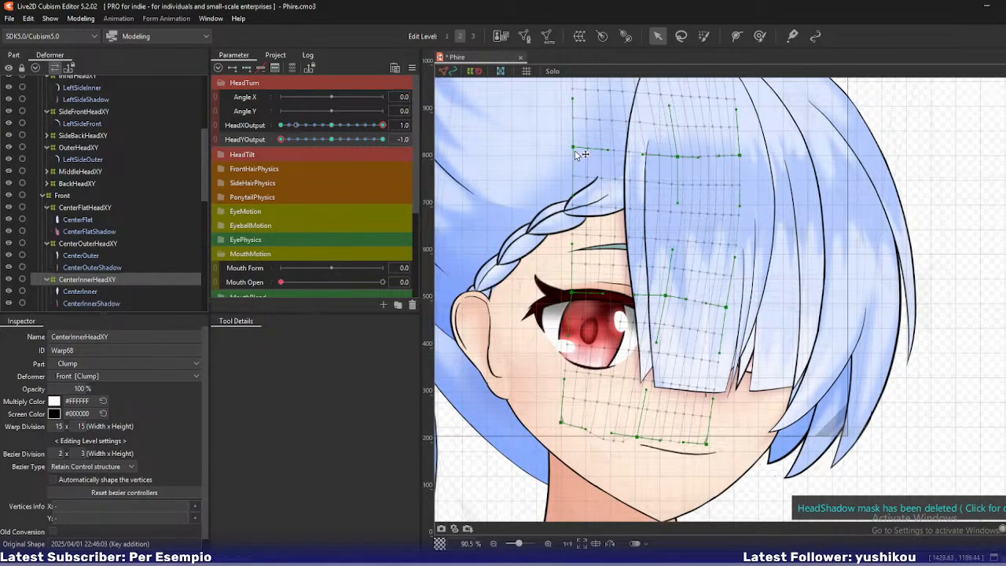
drag(576, 150, 577, 151)
drag(680, 160, 669, 249)
drag(600, 243, 594, 242)
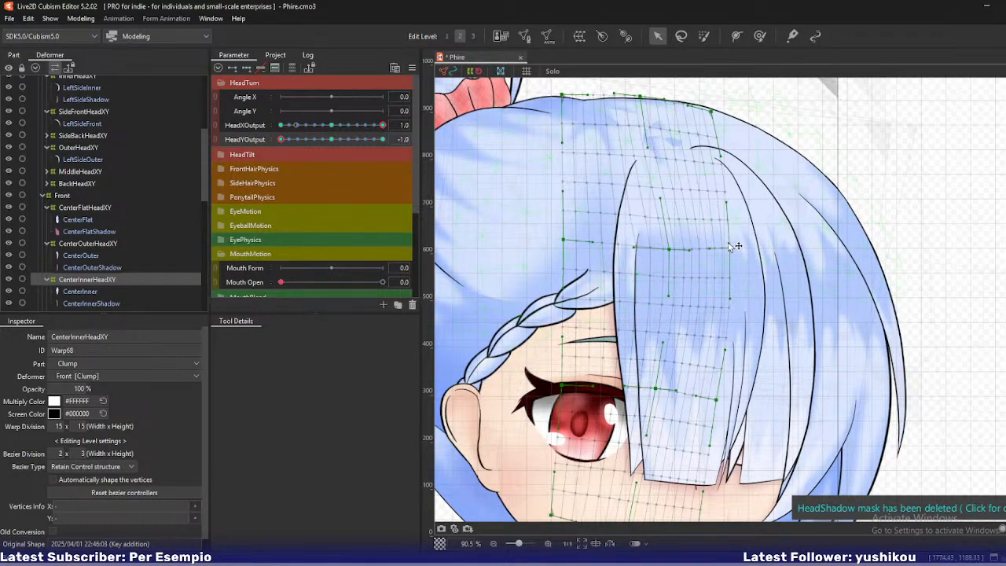
Lower CenterInnerHeadXY's upper-right point and top-right corner, shifting its top-middle point slightly left and its top-left corner slightly right.
drag(730, 249, 731, 256)
drag(711, 111, 715, 112)
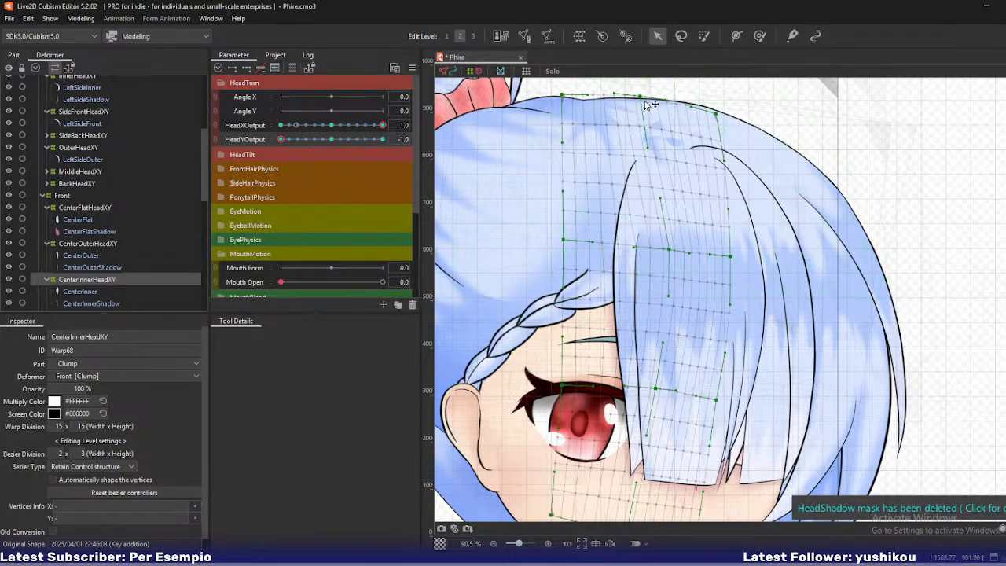
mouse_move(642, 98)
mouse_down()
mouse_move(652, 102)
mouse_move(639, 99)
mouse_up()
key(ctrl+z)
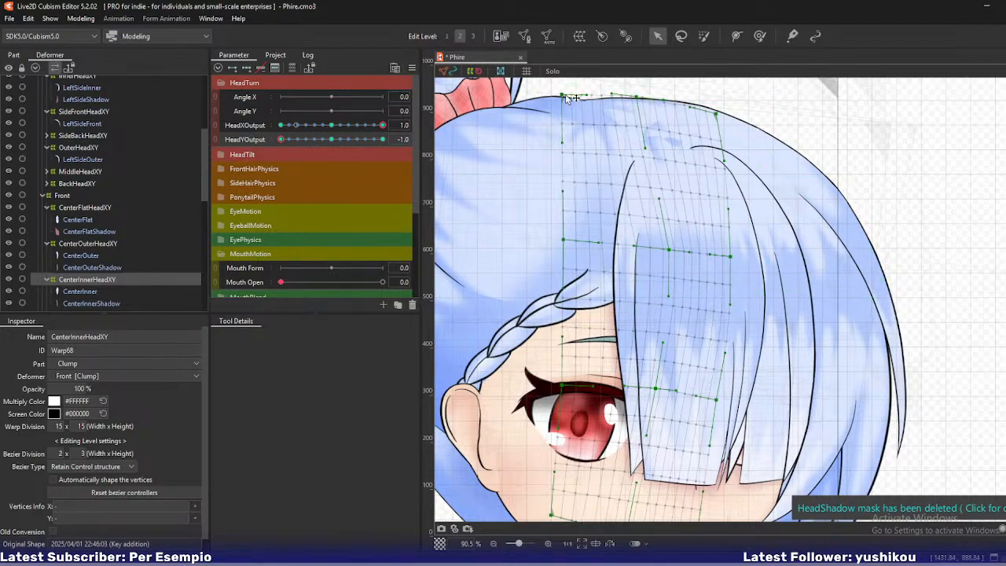
drag(564, 95, 569, 97)
drag(637, 97, 614, 98)
Level CenterInnerHeadXY's lower-right and lower-centre points, raise its bottom-right corner and bottom-middle point slightly, and save the model.
scroll(605, 196, down, 3)
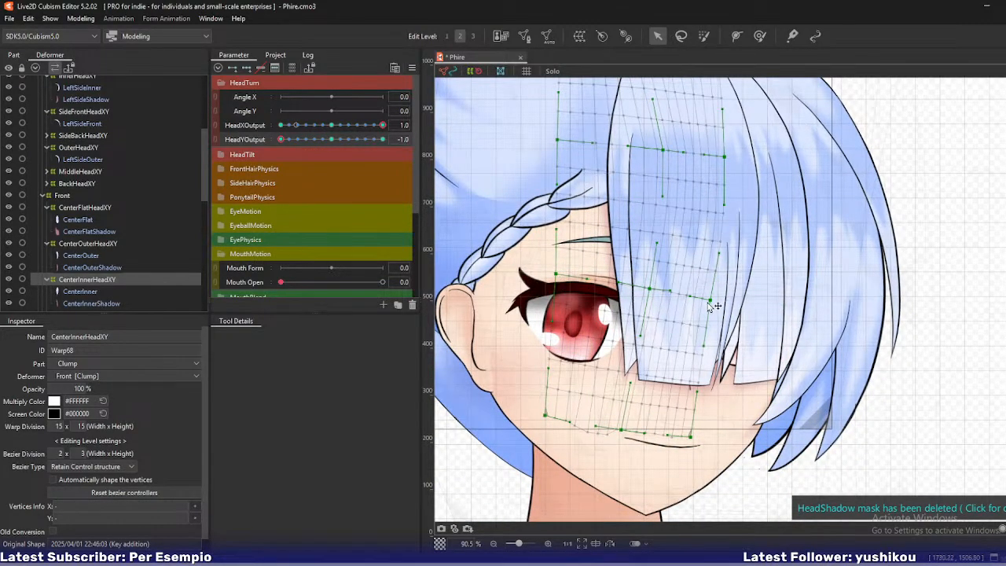
drag(711, 302, 652, 294)
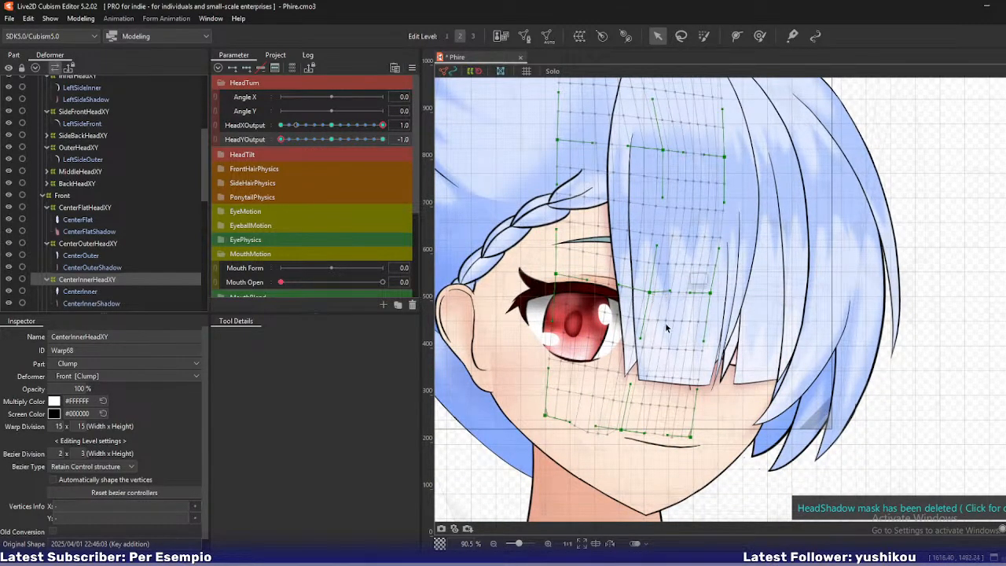
drag(692, 438, 692, 436)
drag(621, 432, 621, 430)
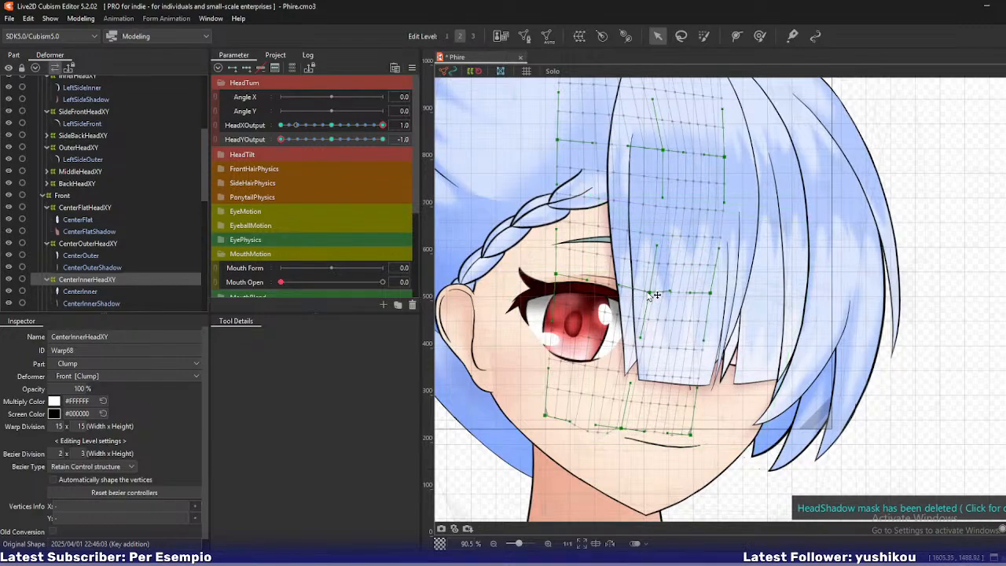
key(ctrl+s)
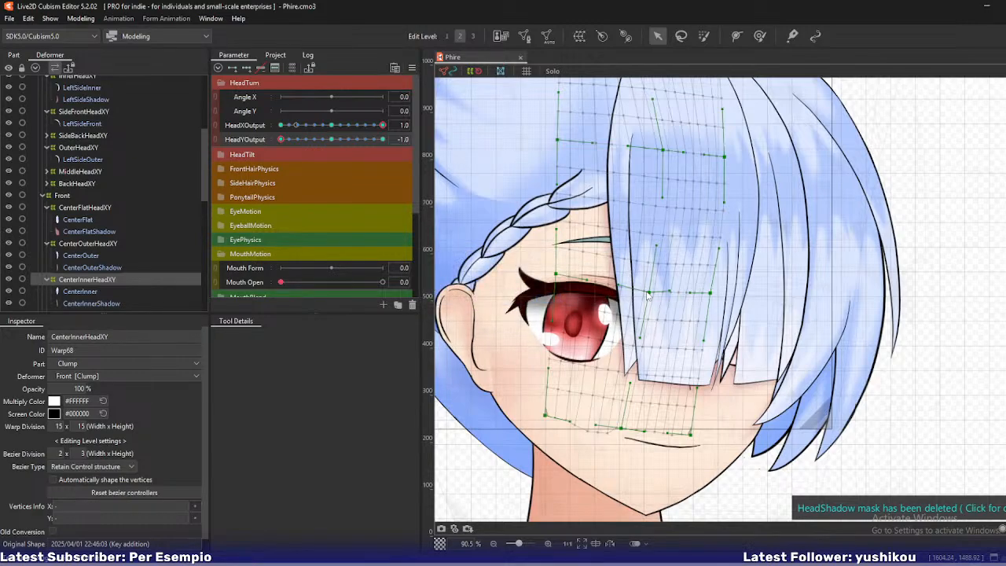
Examine the front hair and braid deformers' motion by sweeping HeadYOutput down to -1.0 with HeadXOutput at 1.0.
drag(744, 279, 727, 377)
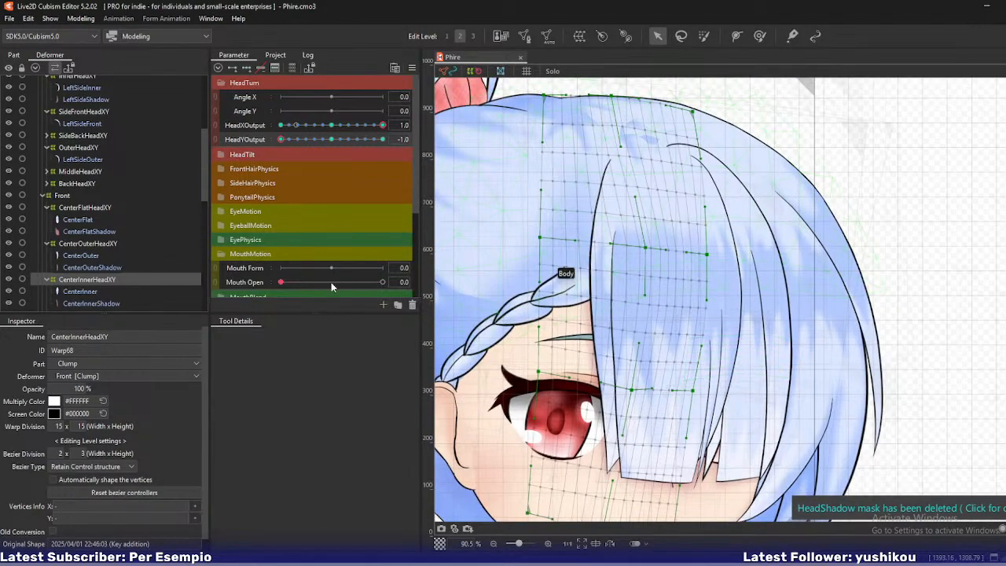
drag(301, 139, 277, 169)
scroll(129, 235, down, 5)
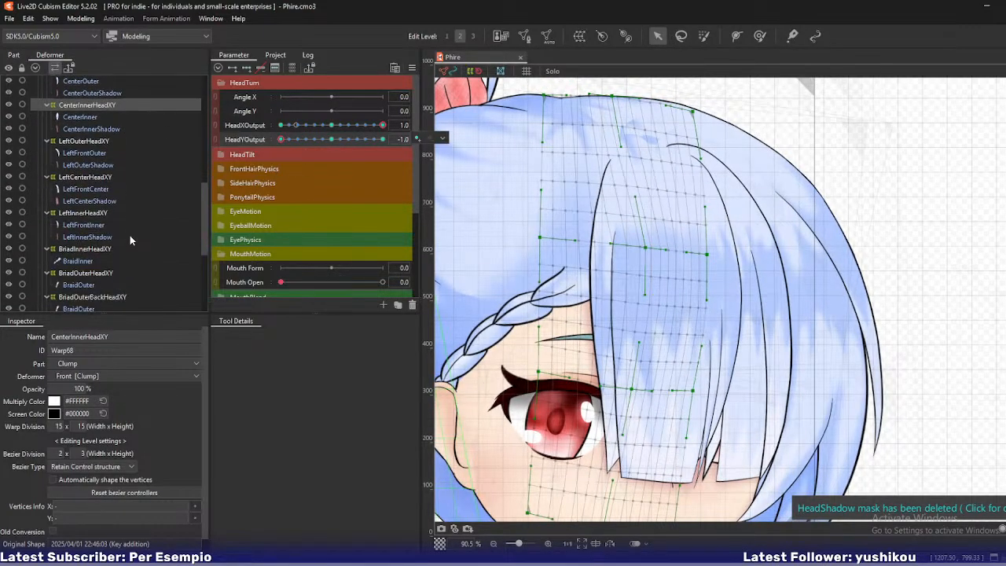
click(92, 249)
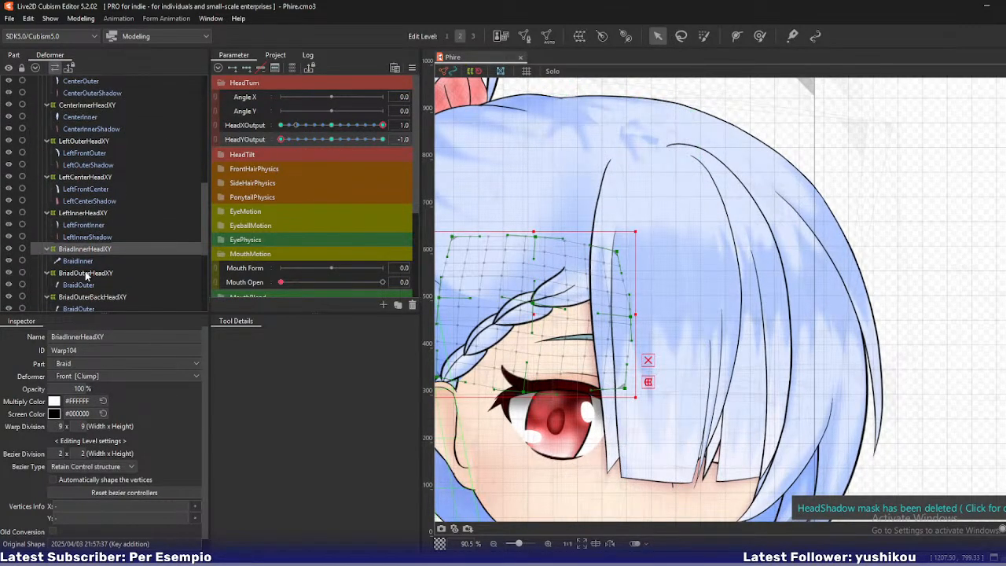
click(86, 273)
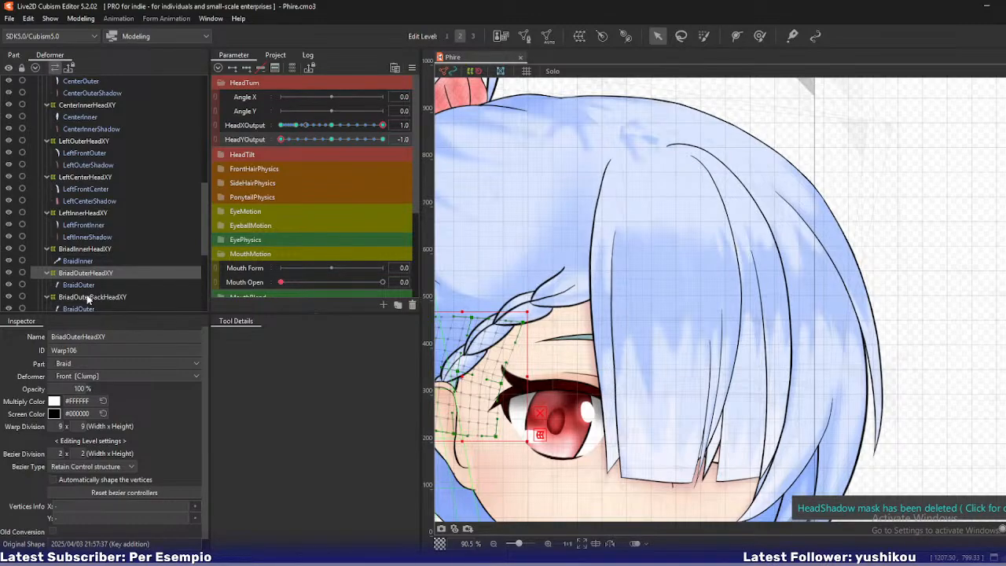
click(88, 299)
click(99, 275)
mouse_move(282, 139)
mouse_down()
mouse_move(308, 141)
mouse_move(273, 148)
mouse_up()
mouse_move(284, 149)
mouse_down()
mouse_move(305, 151)
mouse_move(273, 155)
mouse_up()
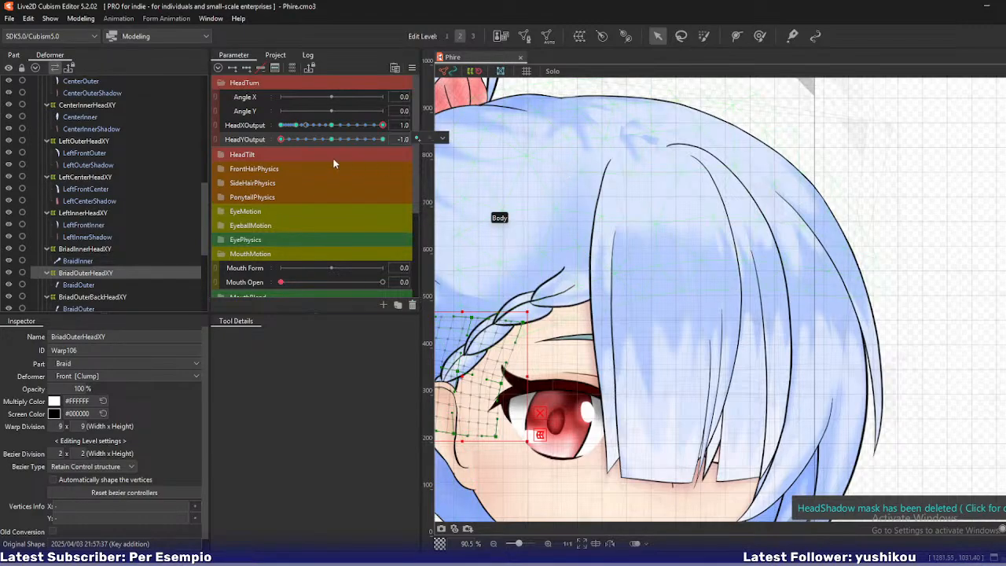
mouse_move(282, 140)
mouse_down()
mouse_move(305, 141)
mouse_move(273, 139)
mouse_move(290, 142)
mouse_move(274, 148)
mouse_up()
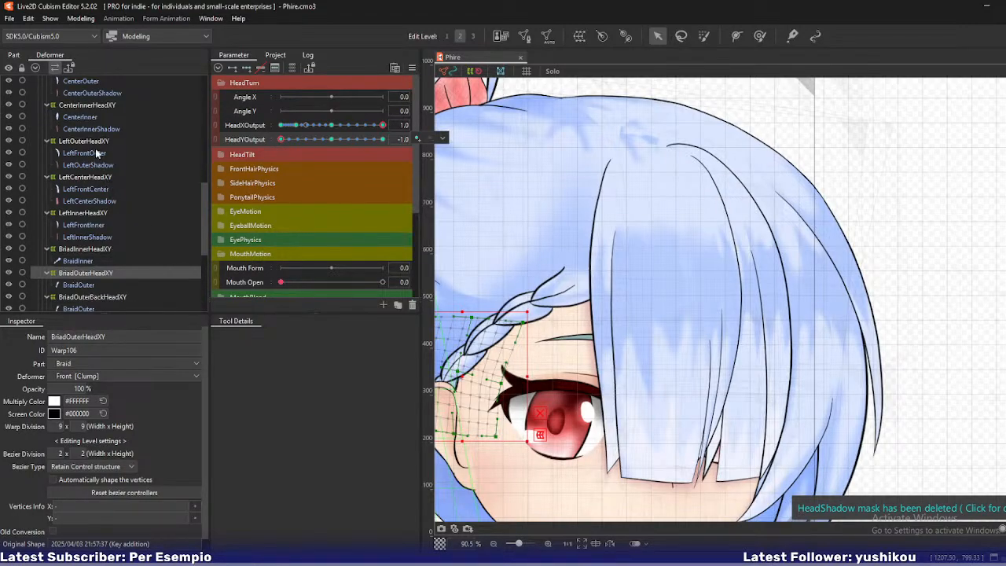
Shift CenterInnerHeadXY's lower-centre, bottom-middle and lower-left points and its bottom-right corner slightly left.
scroll(96, 150, up, 3)
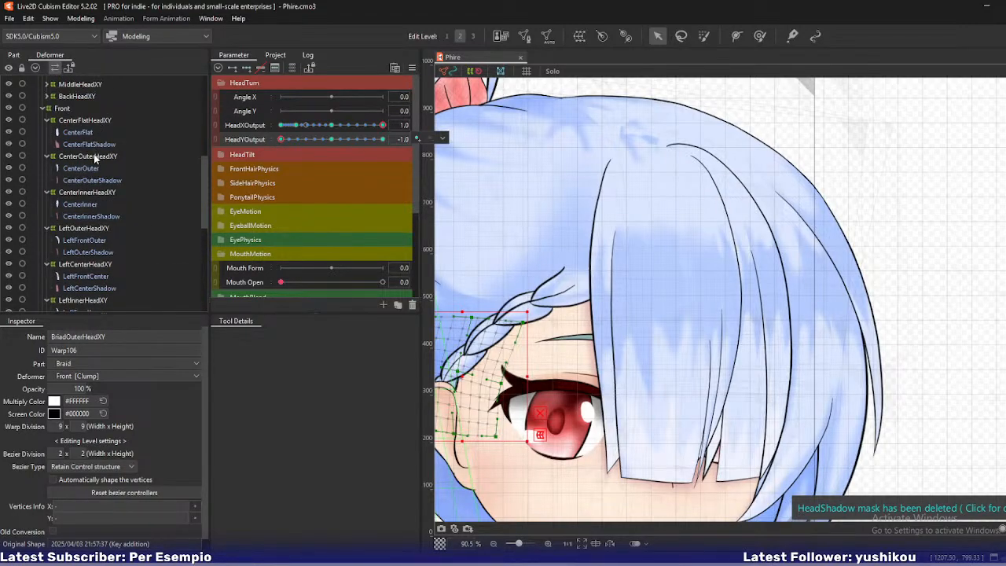
click(93, 154)
click(99, 194)
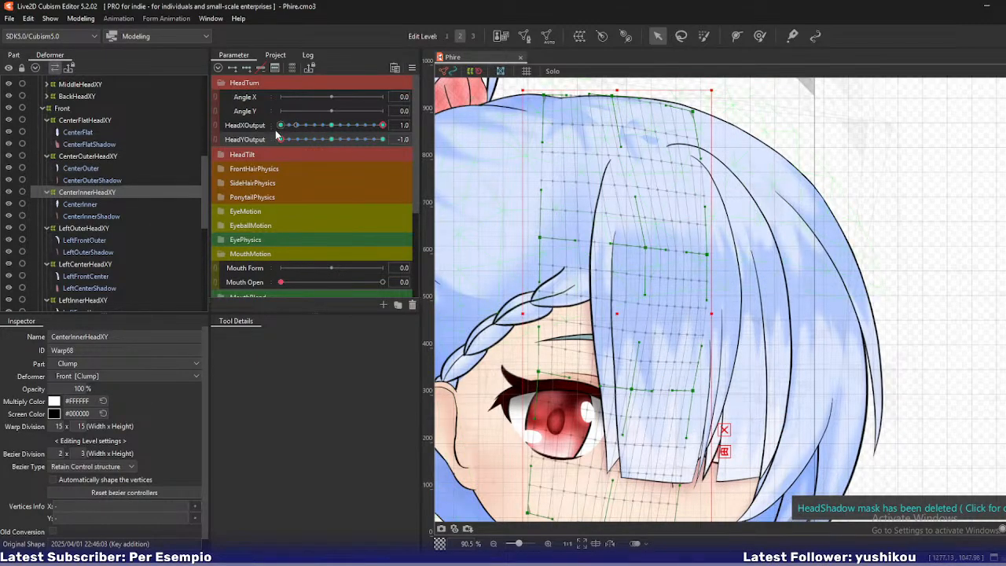
mouse_move(281, 139)
mouse_down()
mouse_move(293, 144)
mouse_move(282, 145)
mouse_up()
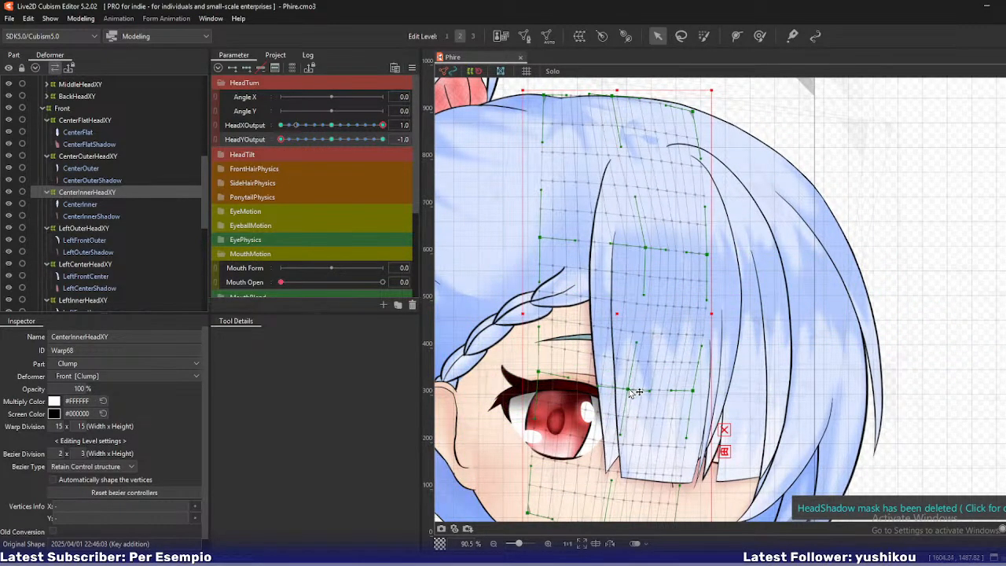
scroll(628, 421, down, 2)
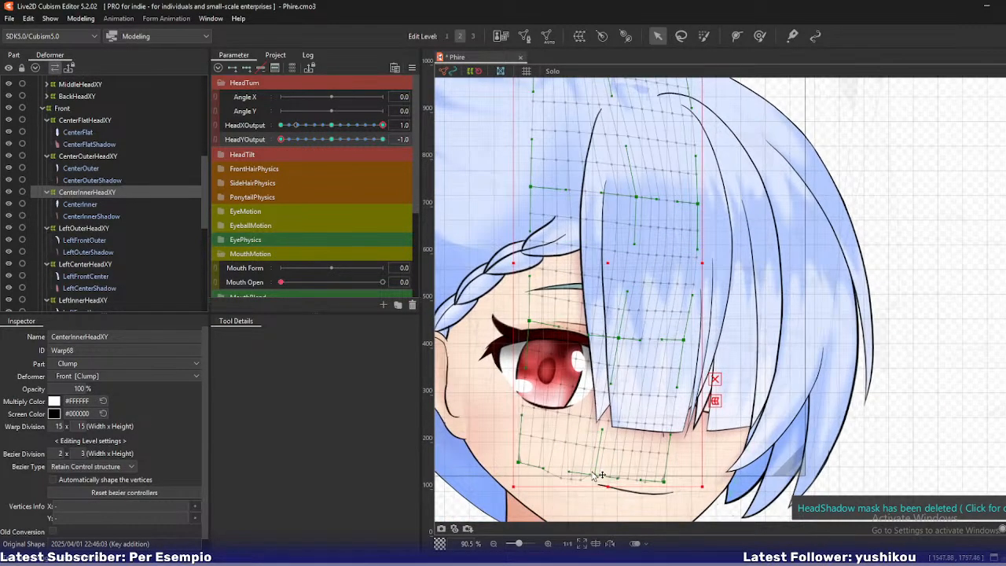
drag(593, 474, 589, 473)
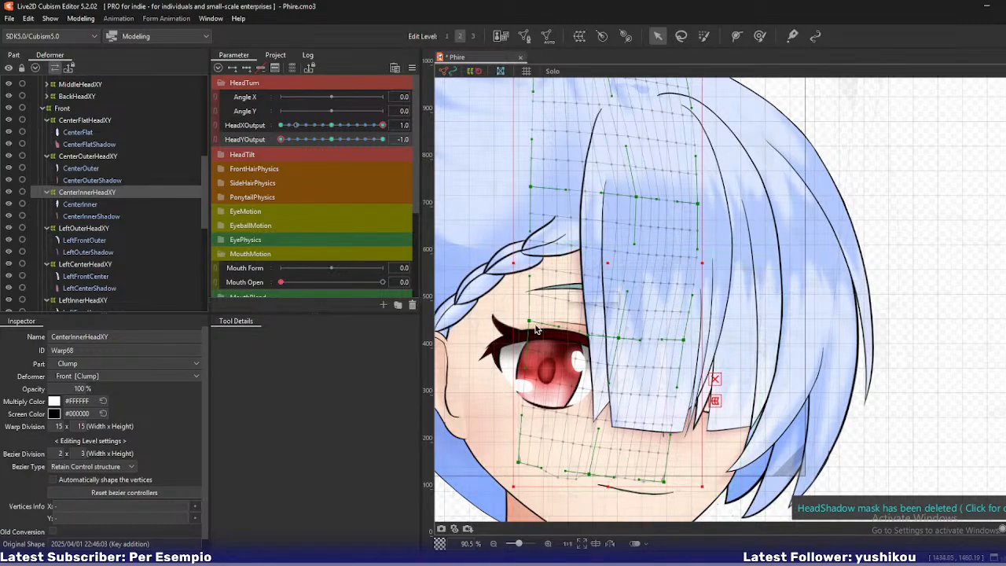
drag(529, 322, 525, 321)
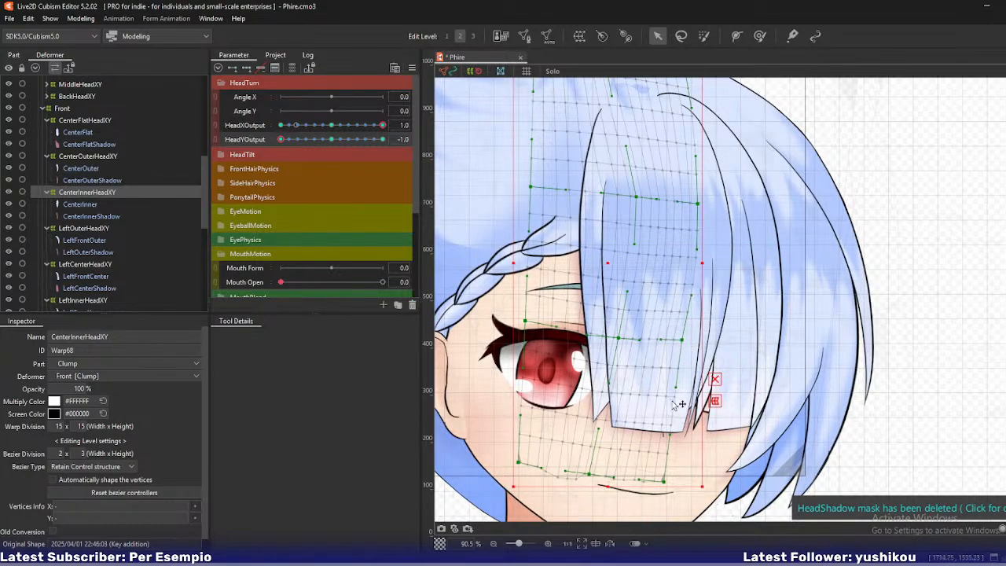
drag(664, 481, 662, 481)
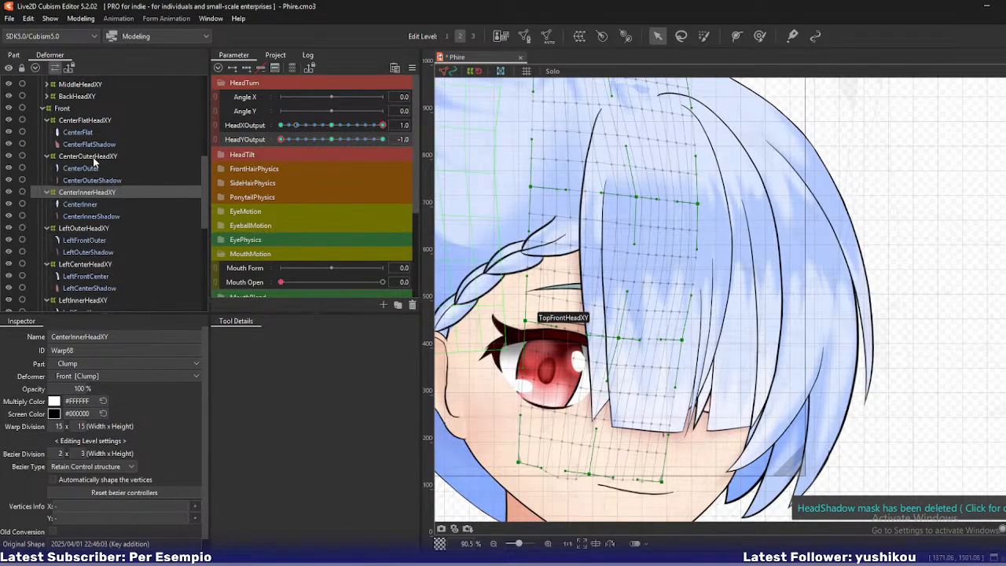
Shift CenterFlatHeadXY's lower-centre point and lower-left point slightly left.
click(91, 120)
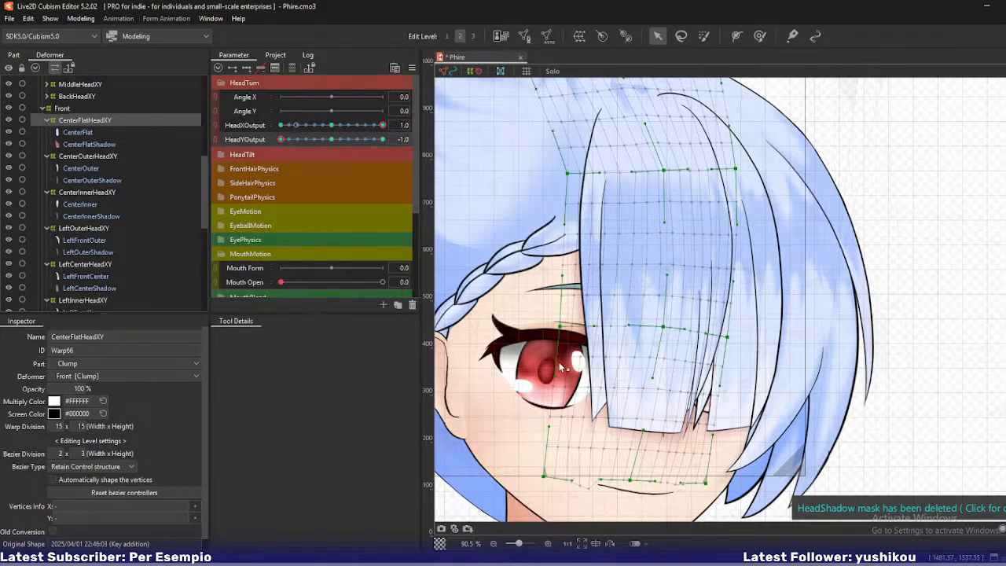
drag(602, 288, 604, 302)
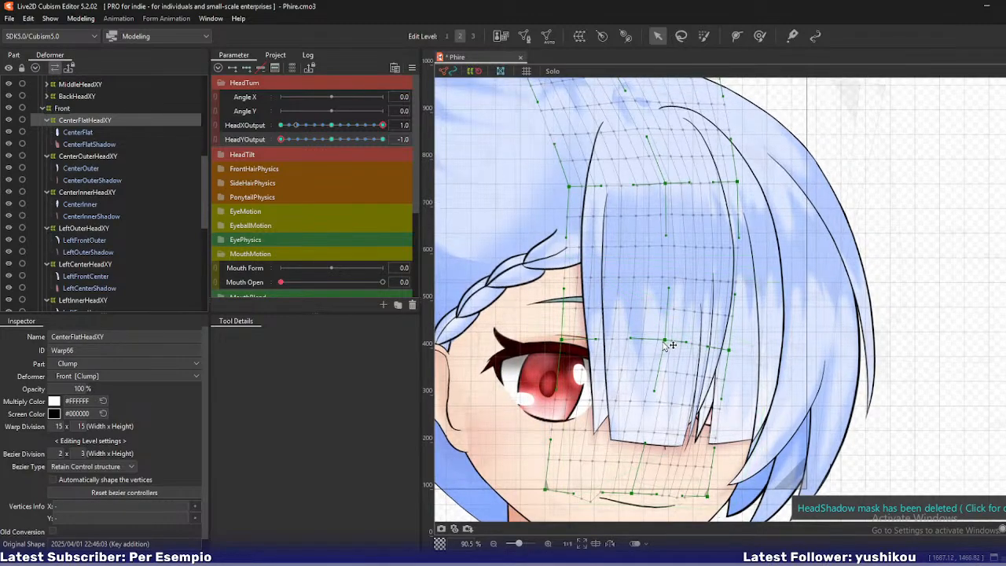
drag(666, 343, 663, 345)
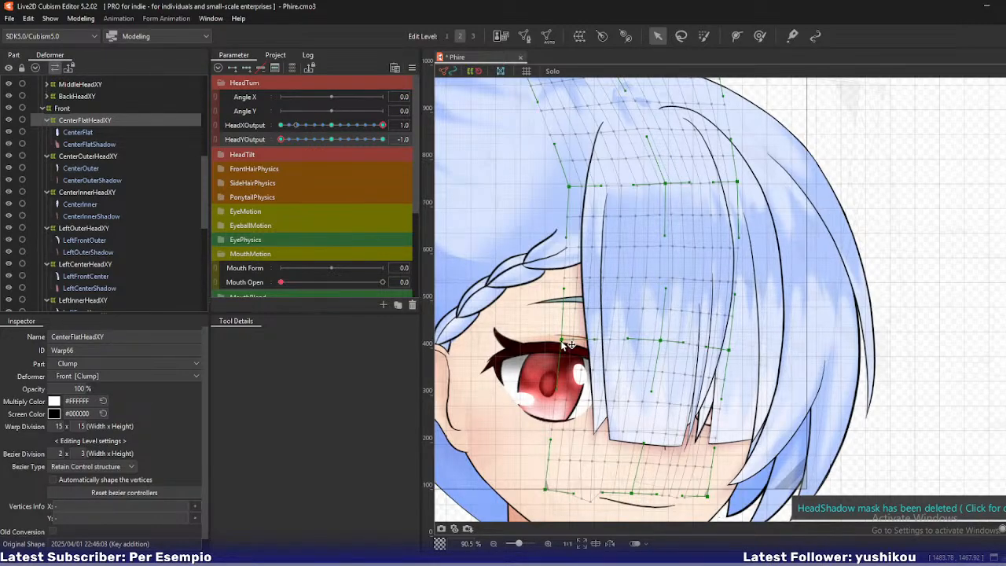
drag(561, 342, 560, 341)
drag(590, 268, 569, 336)
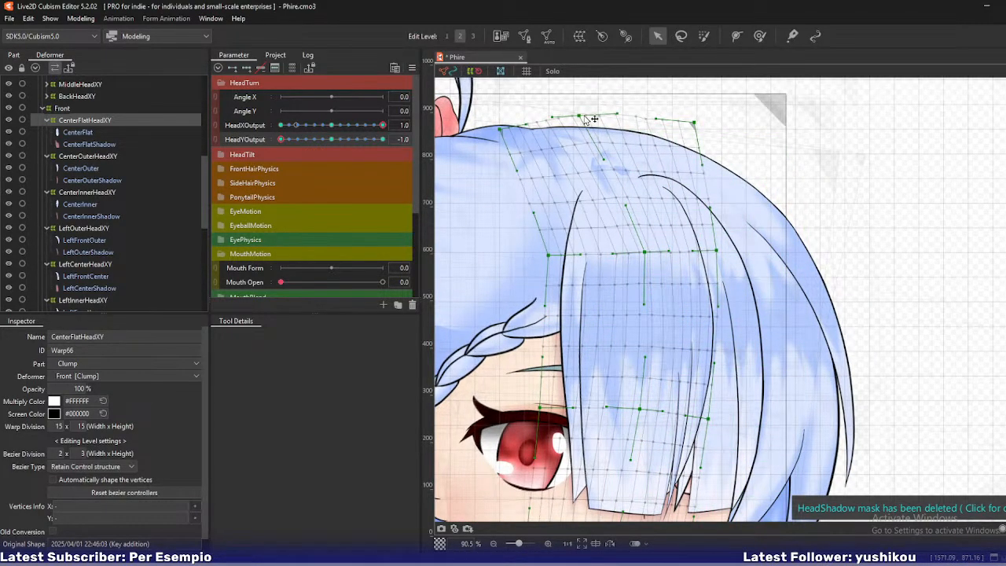
Lower CenterFlatHeadXY's upper-right point slightly and check the motion by sweeping HeadYOutput near -1.0.
drag(645, 253, 649, 259)
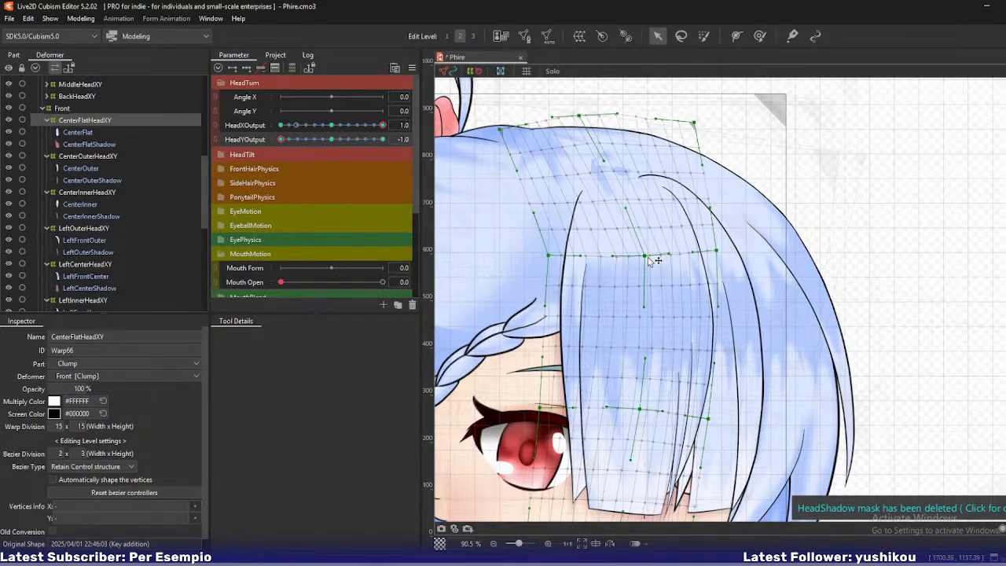
key(ctrl+z)
mouse_move(291, 144)
mouse_down()
mouse_move(320, 146)
mouse_move(280, 148)
mouse_up()
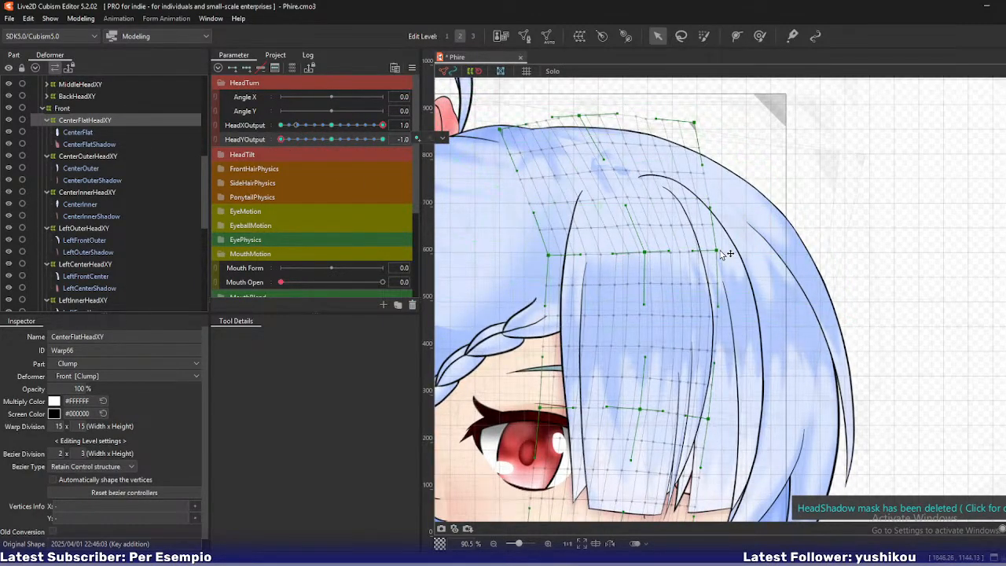
drag(717, 251, 716, 256)
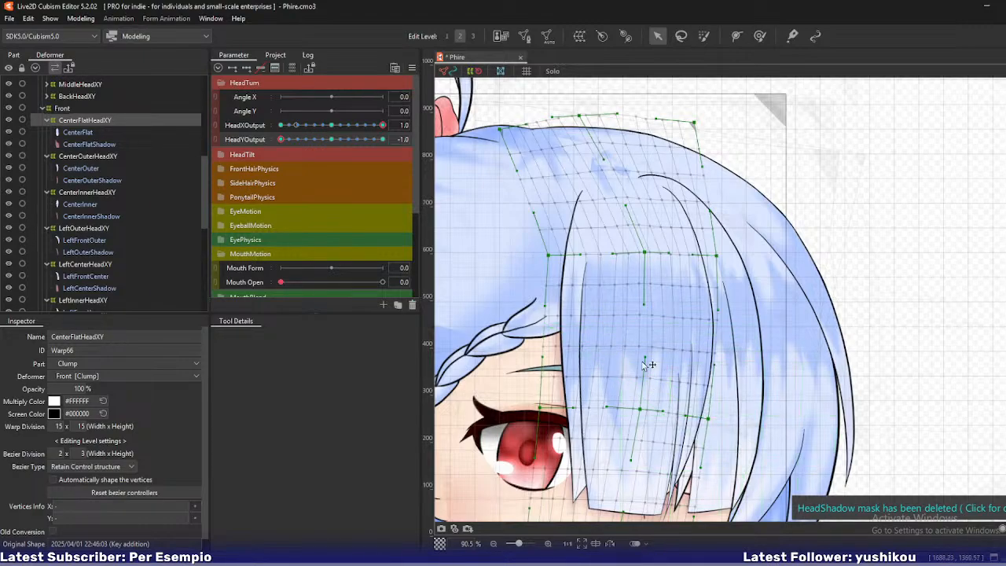
mouse_move(282, 141)
mouse_down()
mouse_move(301, 141)
mouse_move(265, 151)
mouse_up()
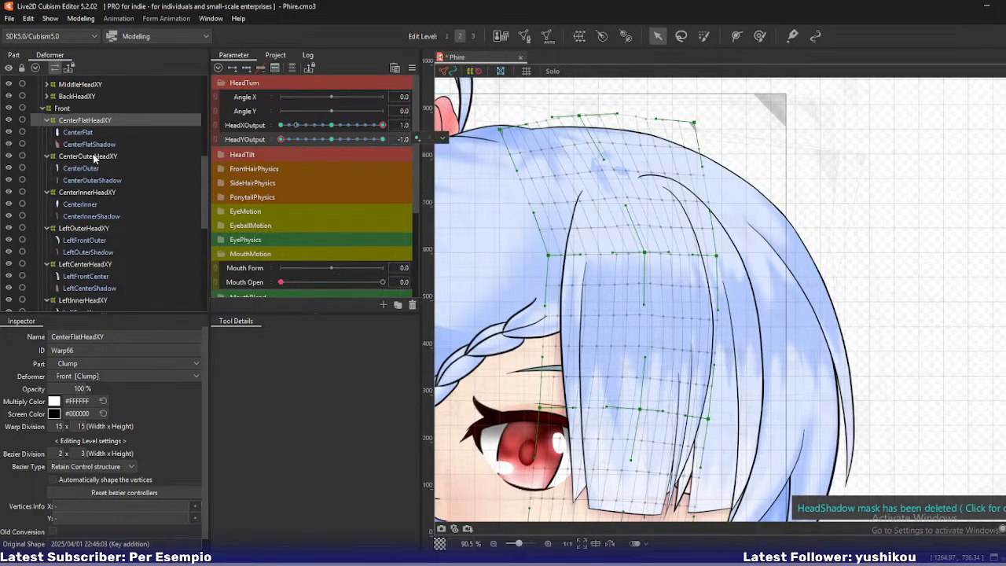
mouse_move(281, 140)
mouse_down()
mouse_move(292, 141)
mouse_move(273, 147)
mouse_move(318, 148)
mouse_move(270, 144)
mouse_up()
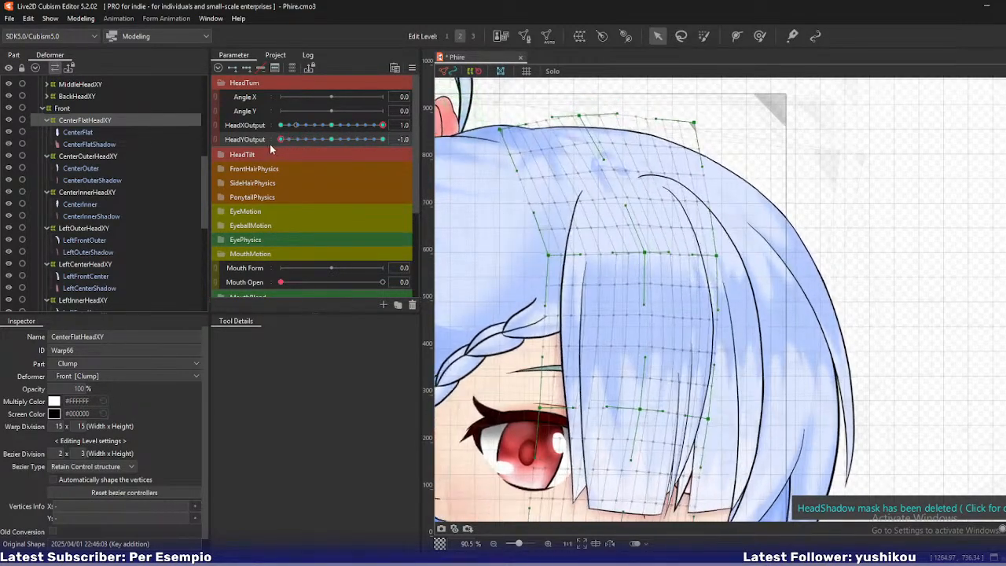
Raise CenterInnerHeadXY's upper-centre point slightly.
click(103, 157)
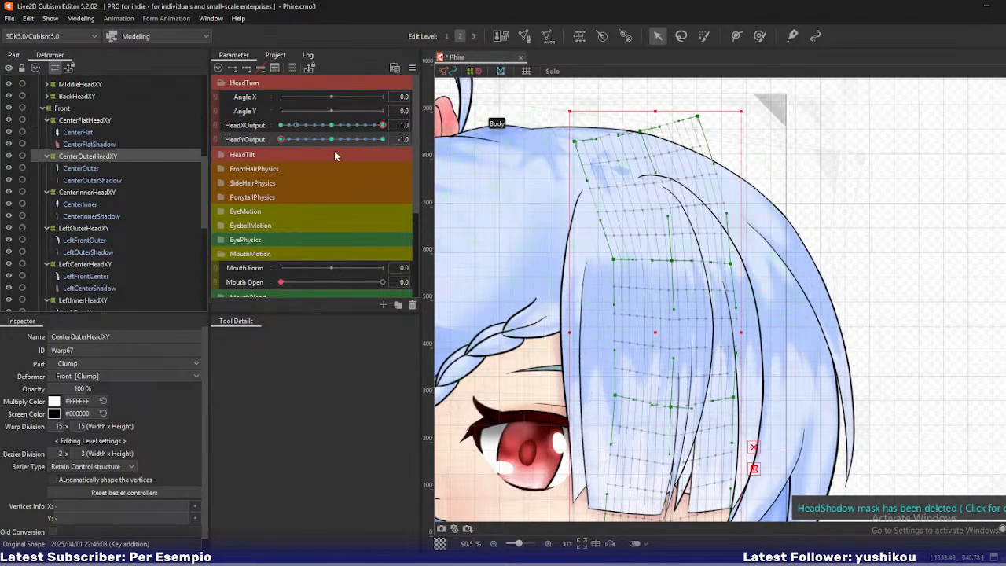
click(102, 193)
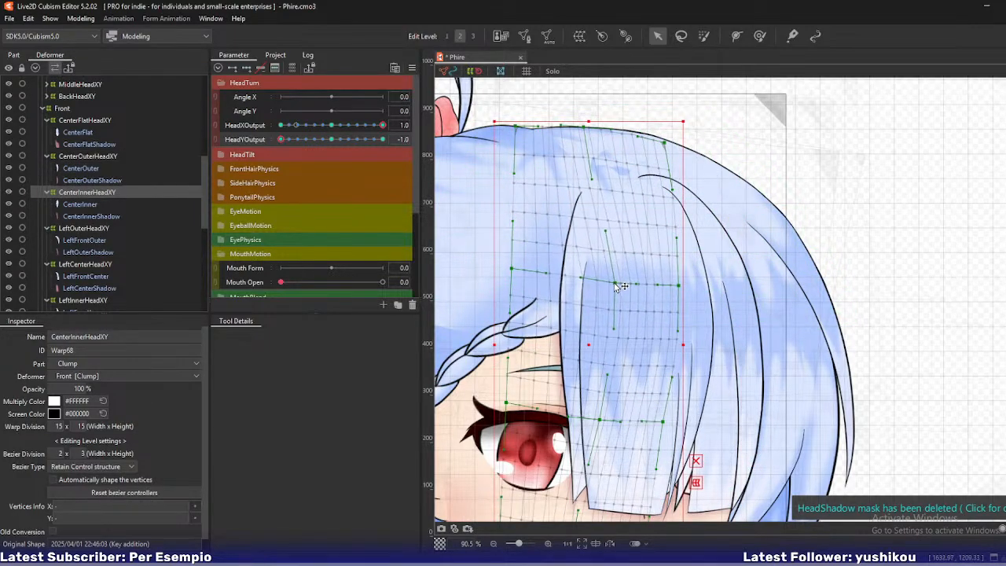
drag(616, 284, 618, 279)
drag(584, 128, 586, 138)
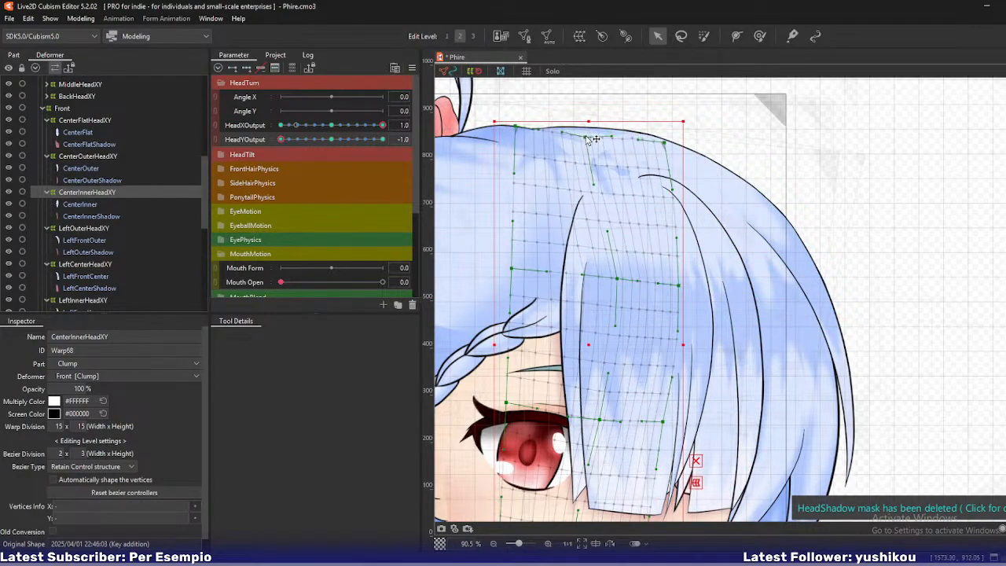
key(ctrl+z)
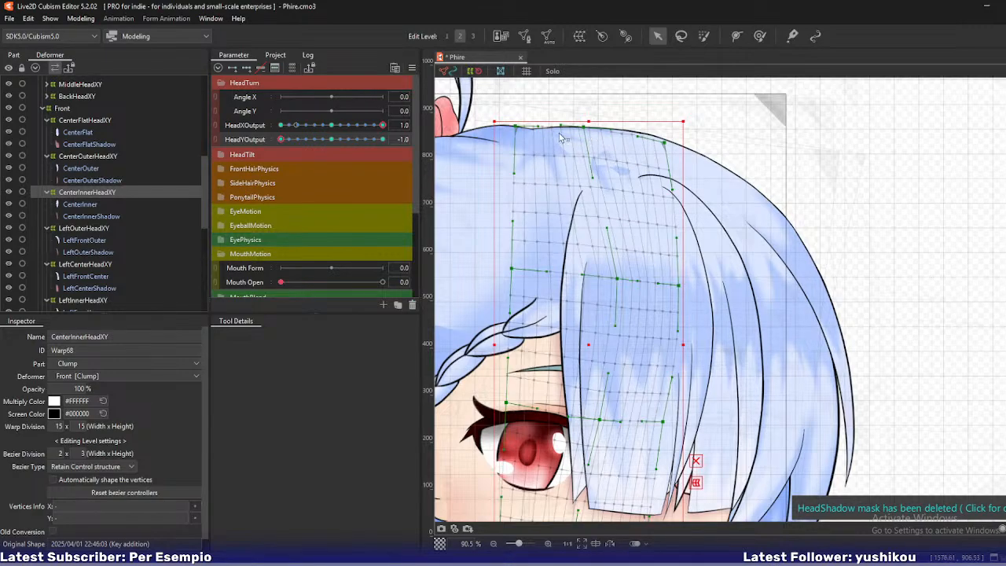
mouse_move(281, 140)
mouse_down()
mouse_move(305, 142)
mouse_move(281, 140)
mouse_up()
drag(587, 129, 582, 128)
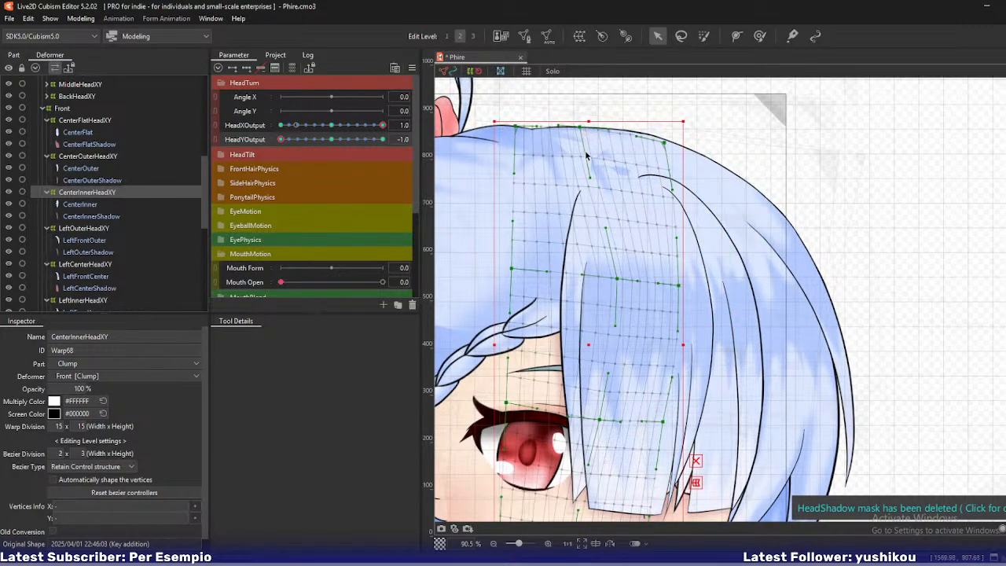
key(ctrl+z)
Nudge CenterInnerHeadXY's upper-centre point slightly left, and shift its top-left corner and top-middle point slightly right.
drag(619, 278, 617, 277)
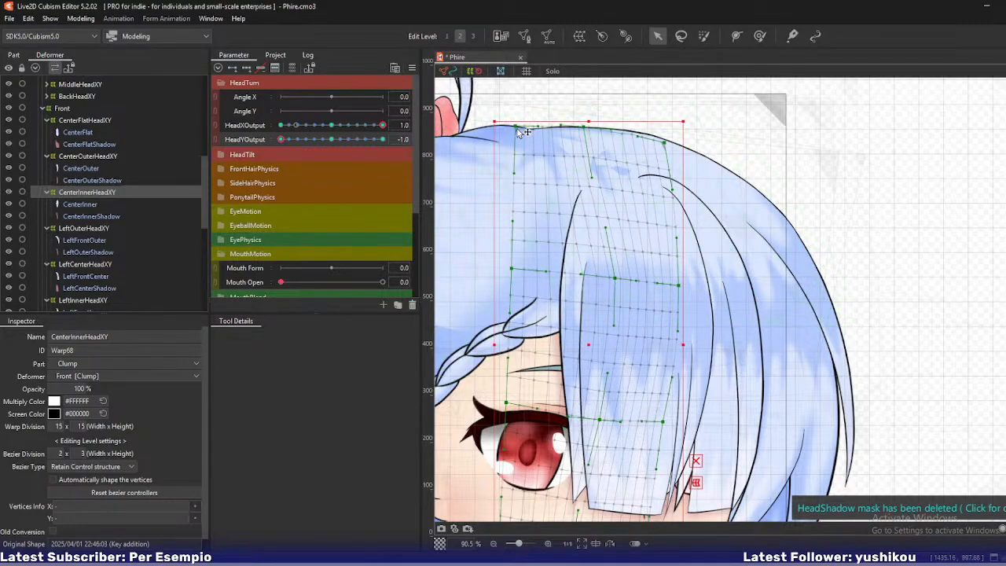
drag(516, 126, 522, 126)
drag(588, 125, 594, 131)
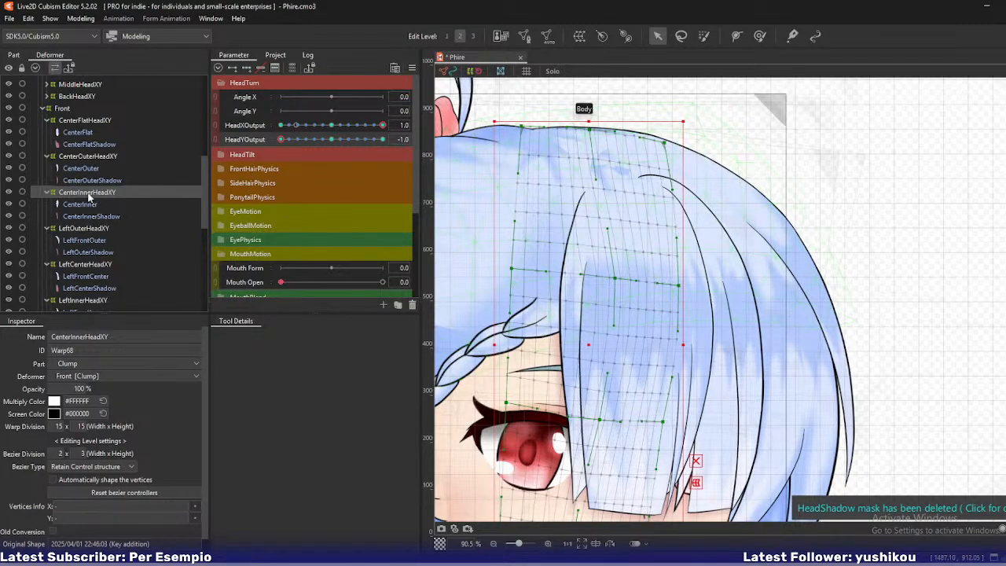
Isolate CenterOuterHeadXY with its CenterOuter and CenterOuterShadow meshes in solo view, and keep only the deformer selected.
click(87, 156)
drag(646, 251, 622, 208)
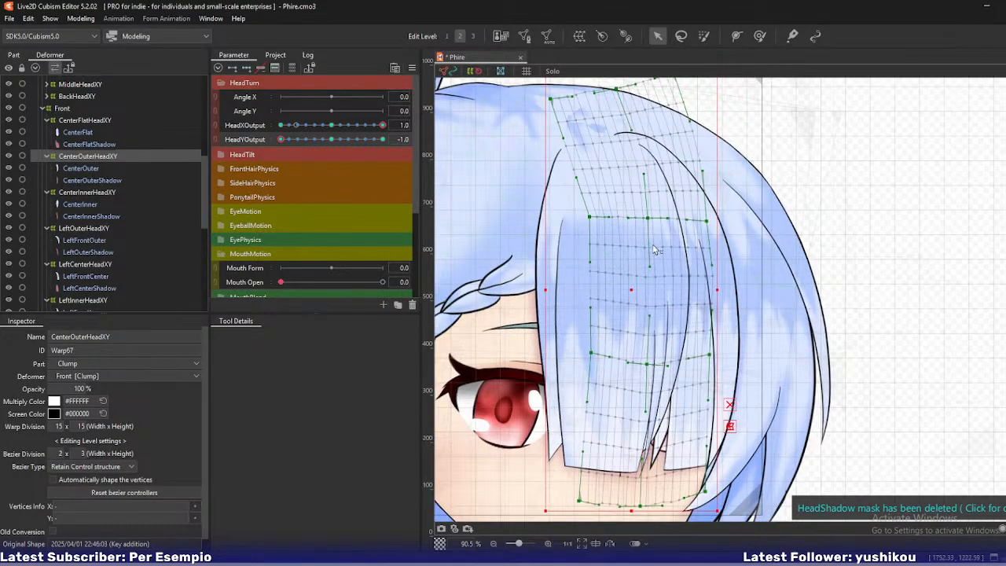
click(681, 224)
shift+click(85, 181)
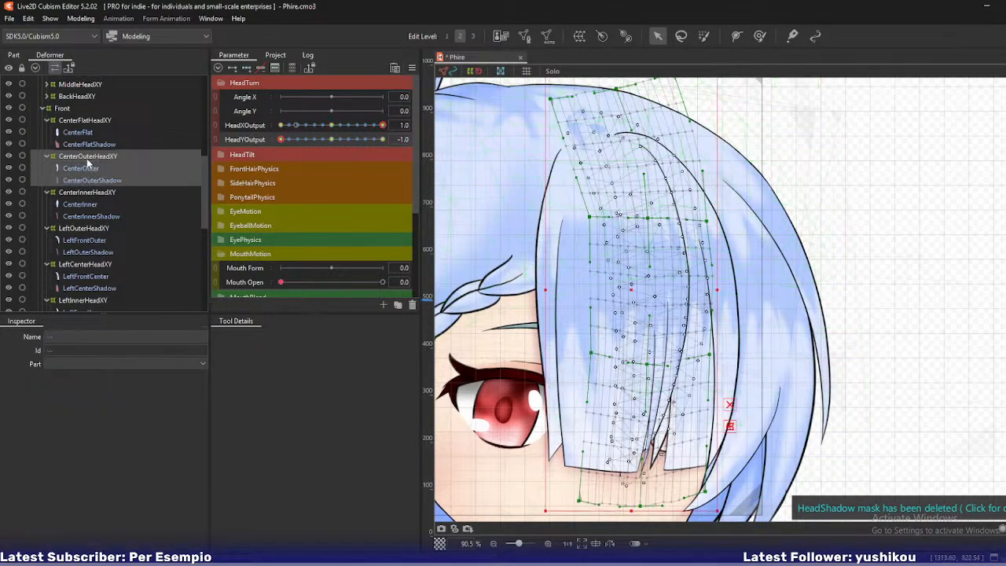
key(s)
click(87, 158)
drag(627, 133, 635, 171)
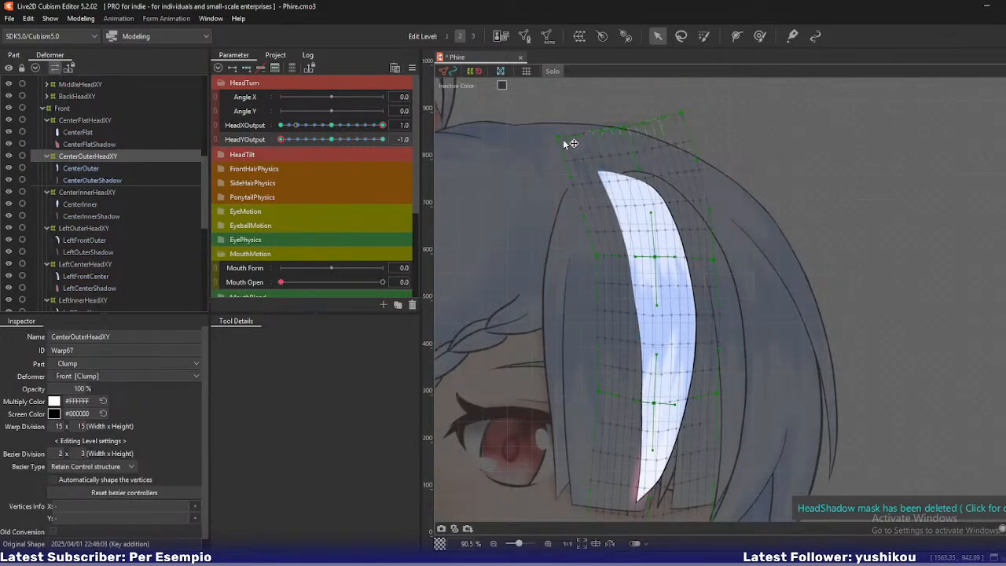
Shift CenterOuterHeadXY's top-row points slightly right, raise the top-left corner and top-middle point, and lower the upper-right and lower-right points.
drag(559, 137, 569, 127)
drag(644, 123, 693, 114)
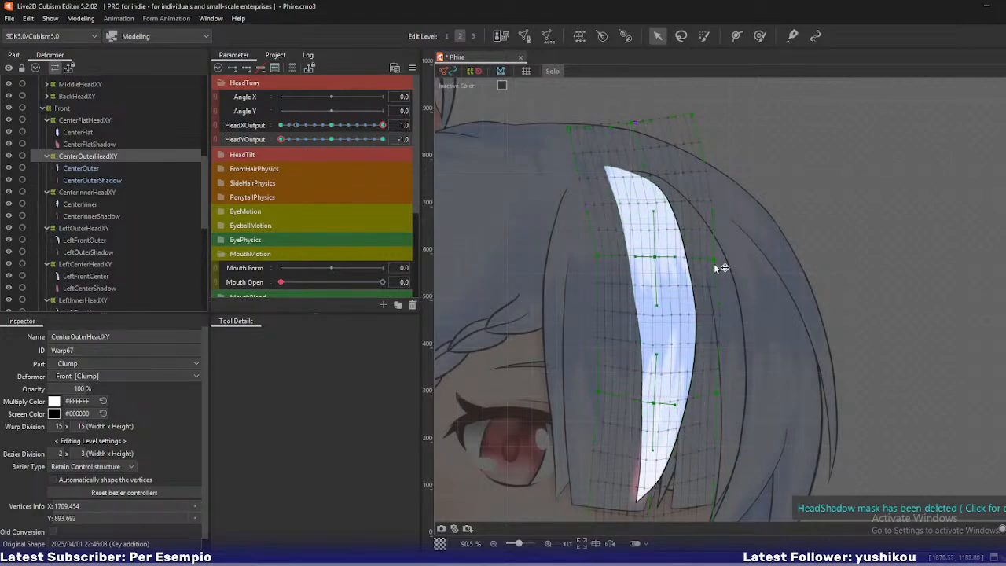
drag(714, 264, 713, 323)
scroll(722, 385, down, 3)
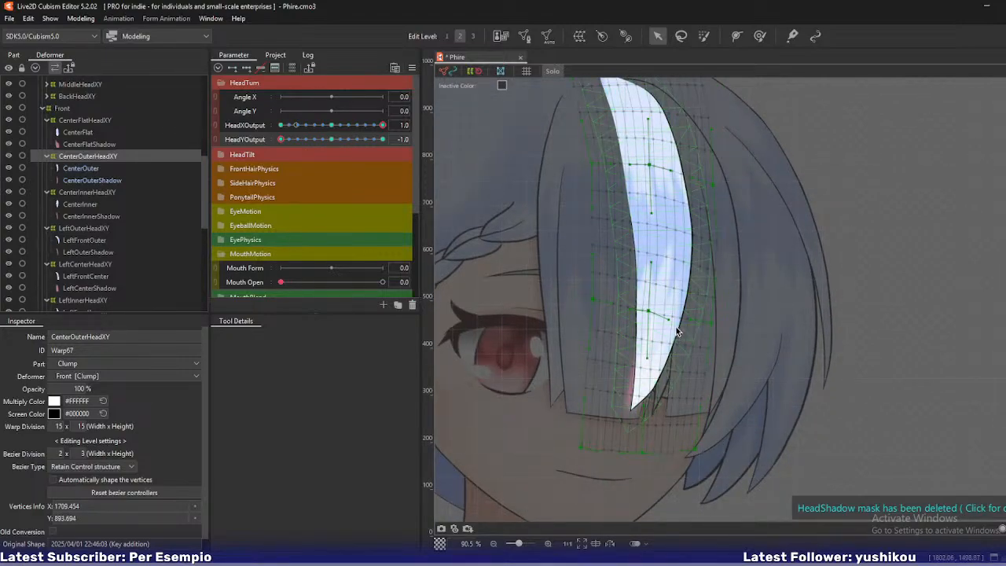
Move CenterOuterHeadXY's lower-left and bottom-middle points down and left, and nudge its lower-centre and upper-centre points slightly down and right.
drag(649, 311, 652, 313)
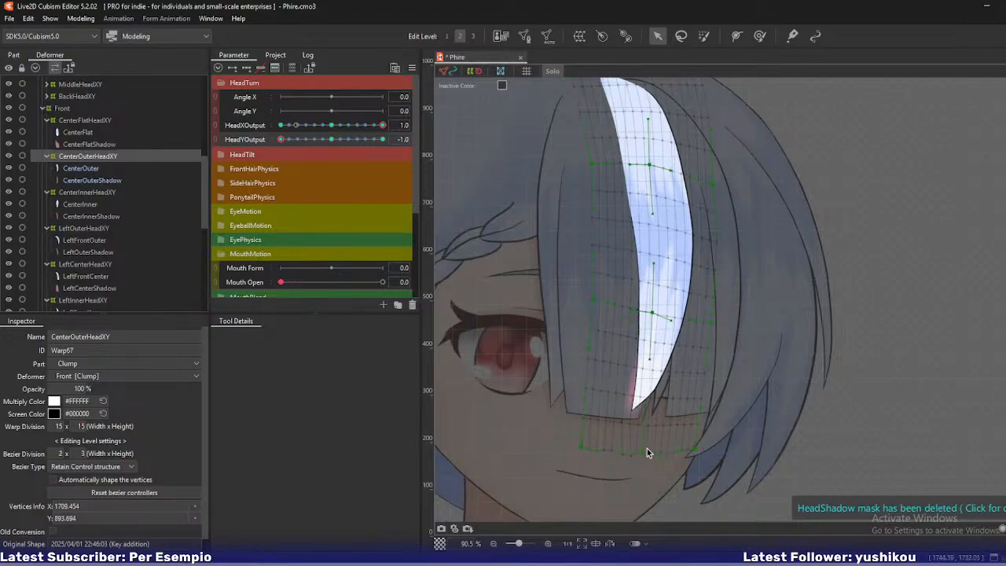
drag(645, 452, 640, 462)
drag(593, 300, 586, 309)
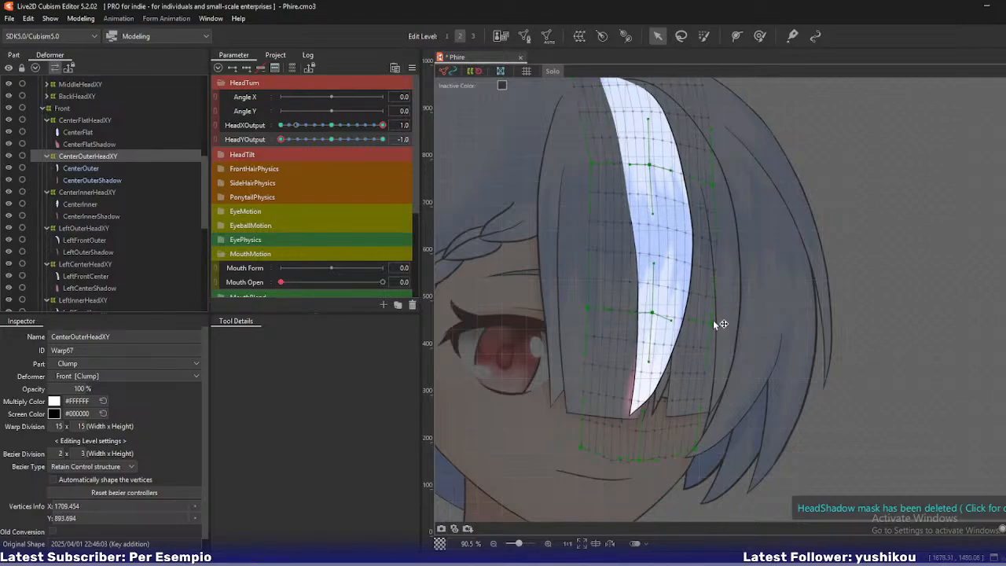
drag(655, 312, 653, 315)
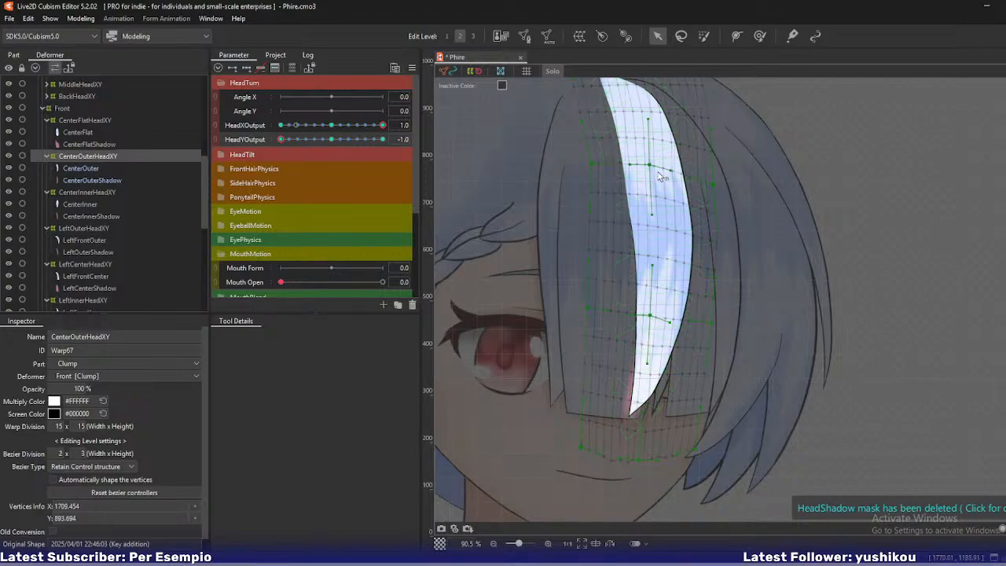
drag(652, 164, 628, 270)
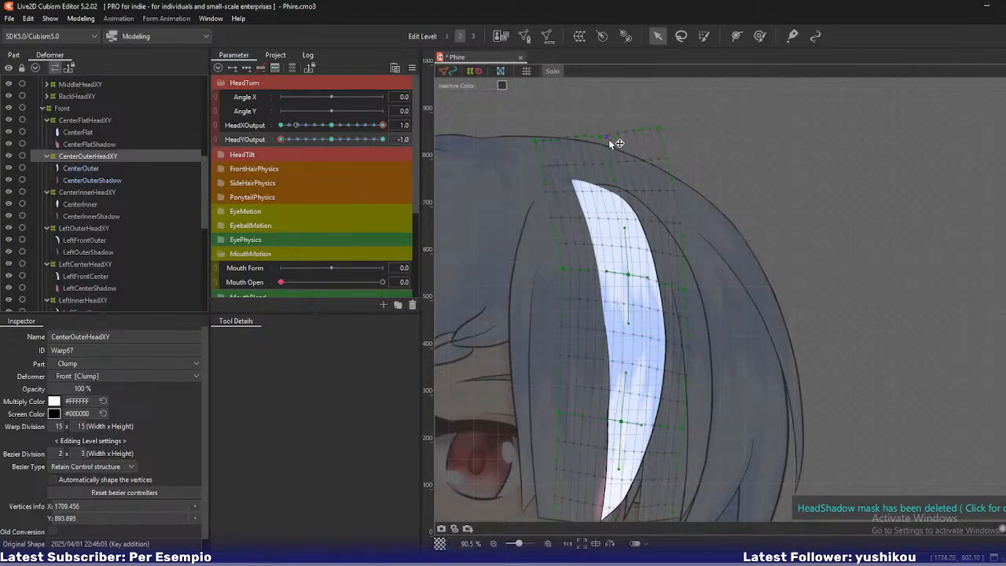
Turn off solo view and shift CenterOuterHeadXY's top-middle point and top-left corner left.
drag(608, 139, 601, 136)
key(s)
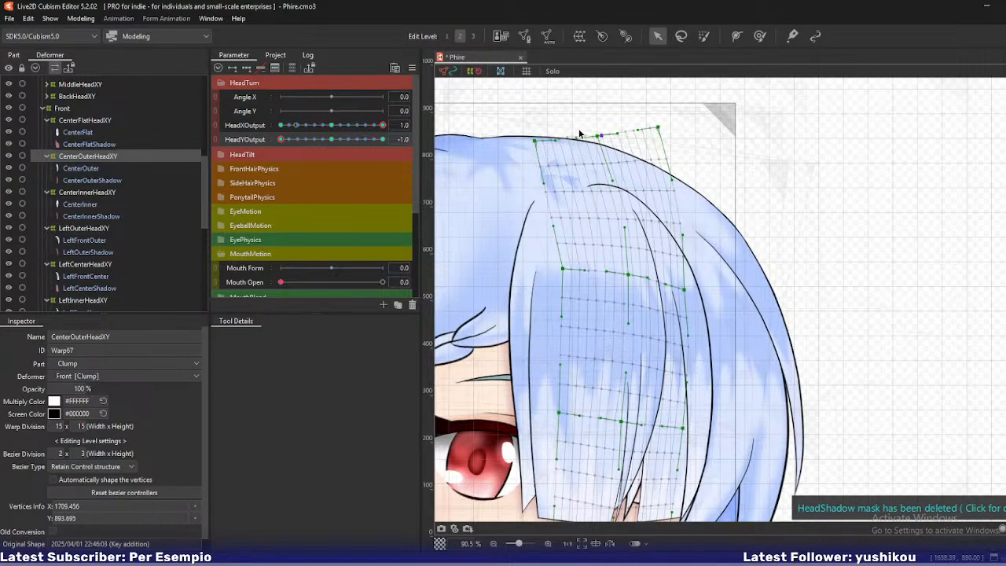
drag(535, 142, 505, 130)
key(ctrl+z)
drag(599, 137, 525, 137)
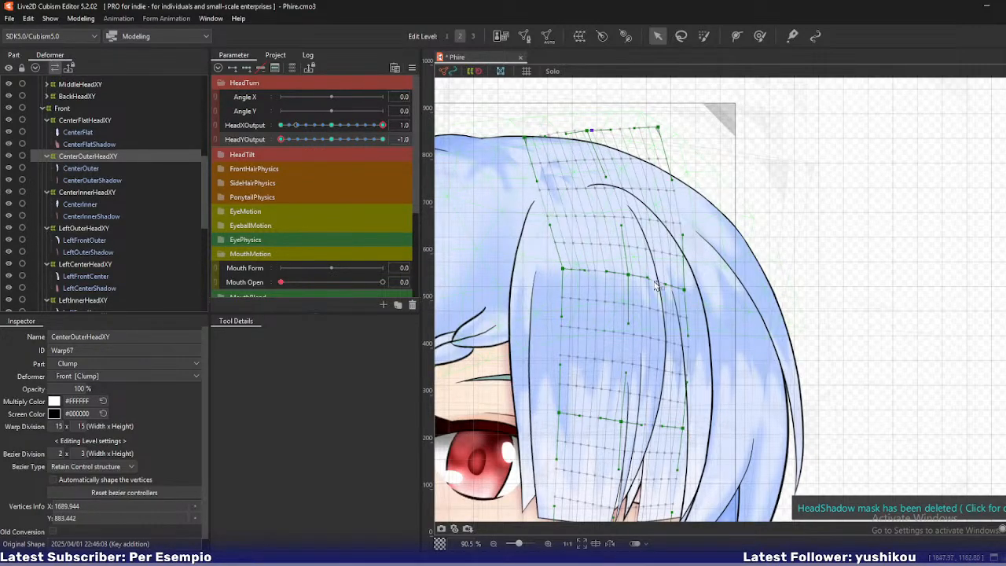
Shift CenterOuterHeadXY's upper-centre point left, and lower its top-middle point and top-right corner onto the head's outline.
drag(627, 274, 612, 273)
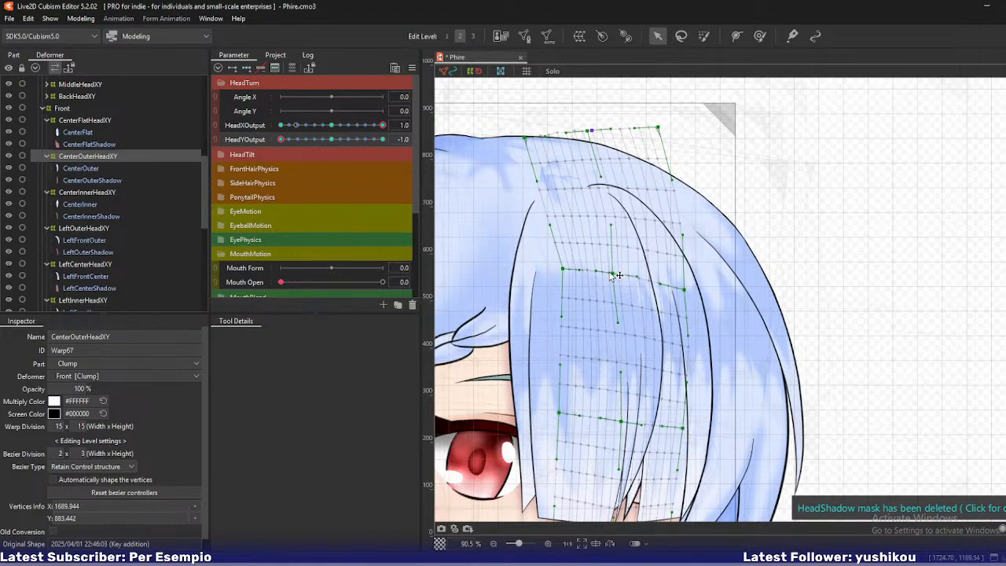
drag(590, 130, 585, 136)
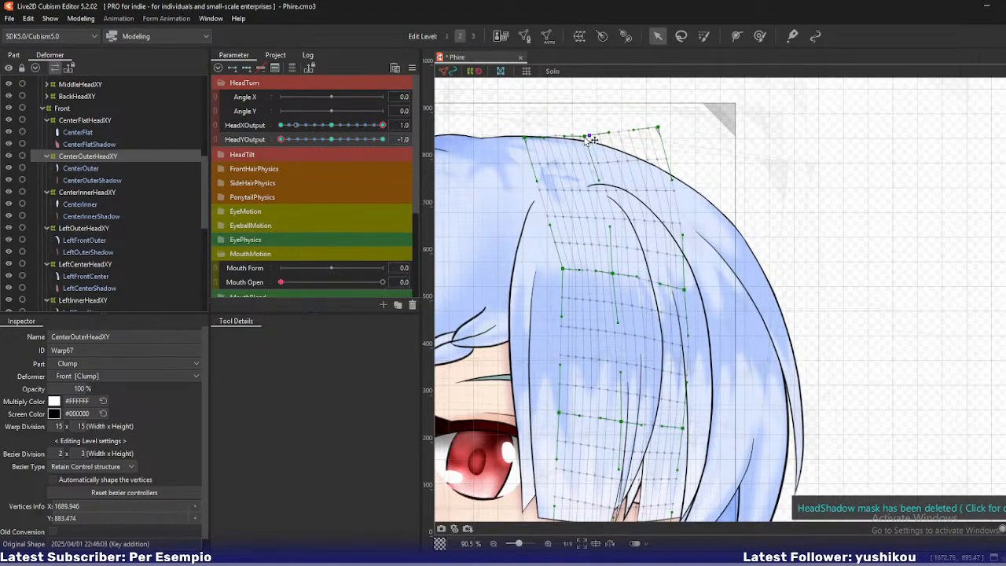
drag(659, 128, 666, 144)
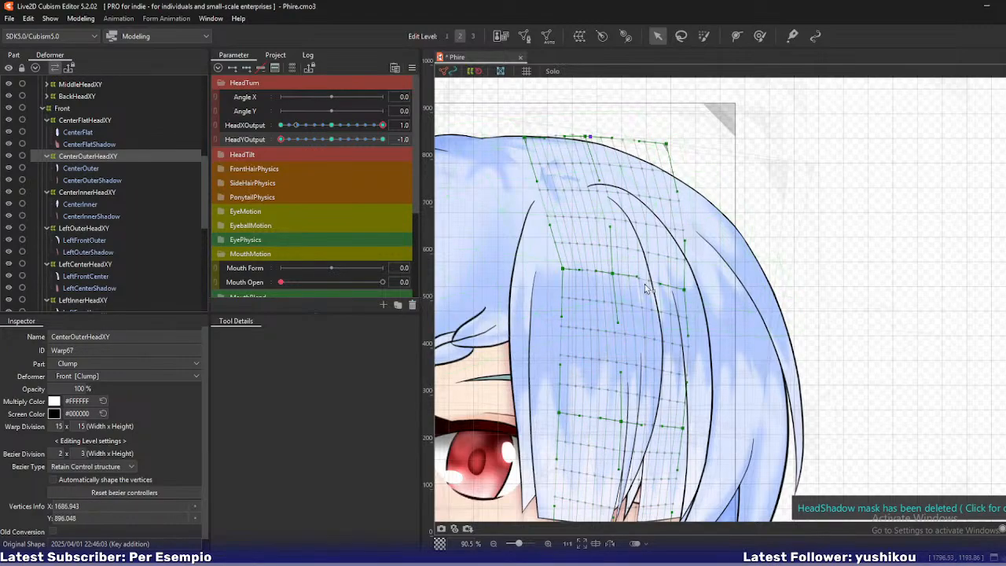
Shift CenterOuterHeadXY's lower-centre, lower-right and bottom-middle points and bottom-right corner left, and check the motion by sweeping HeadYOutput near -1.0.
drag(621, 422, 613, 420)
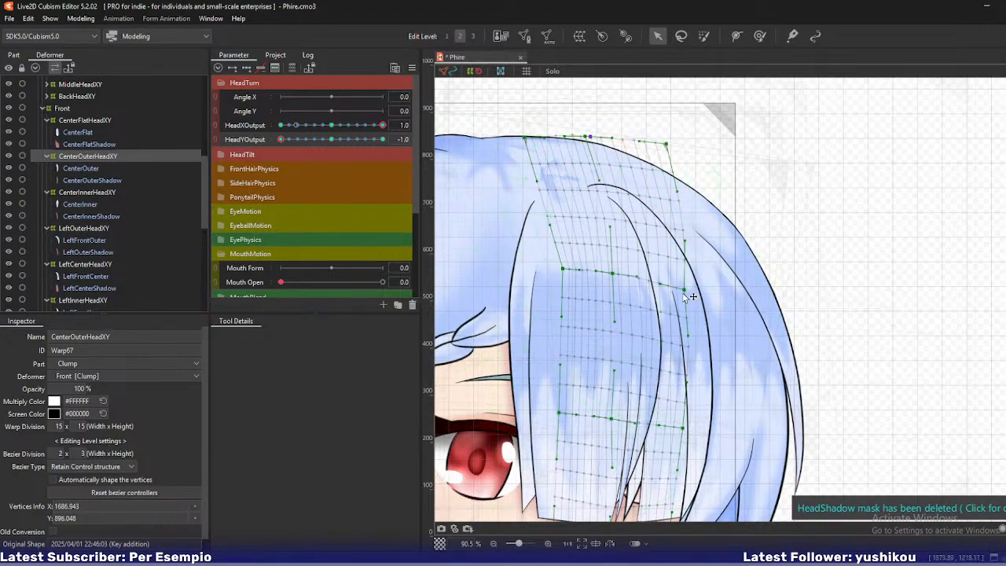
drag(683, 425, 605, 432)
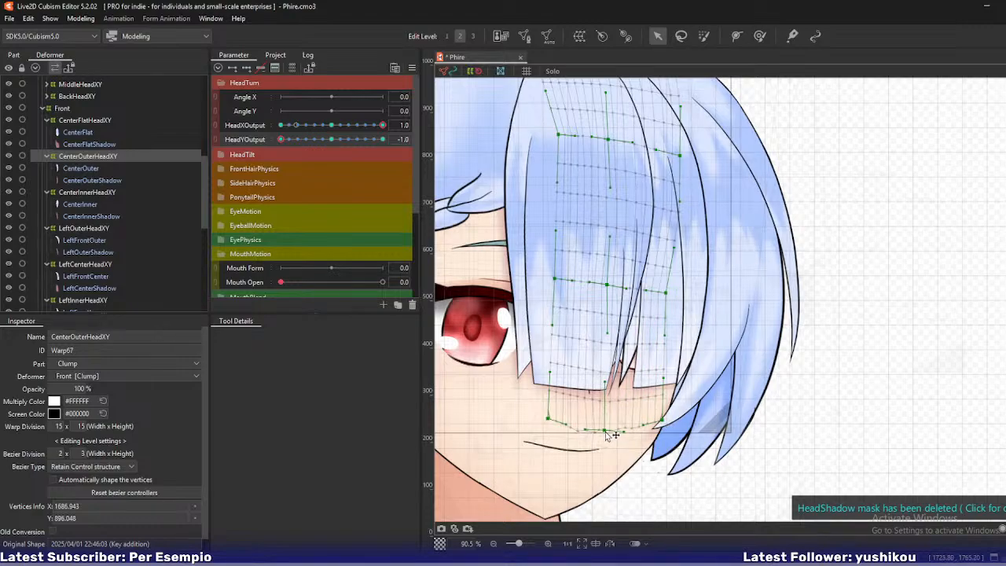
mouse_move(608, 283)
mouse_down()
mouse_move(618, 286)
mouse_move(610, 283)
mouse_up()
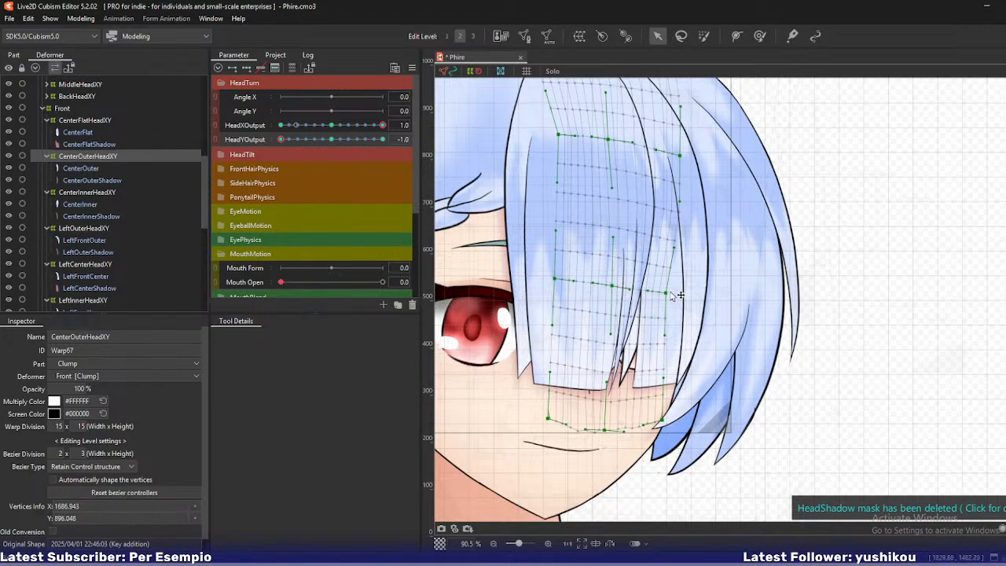
drag(662, 418, 604, 431)
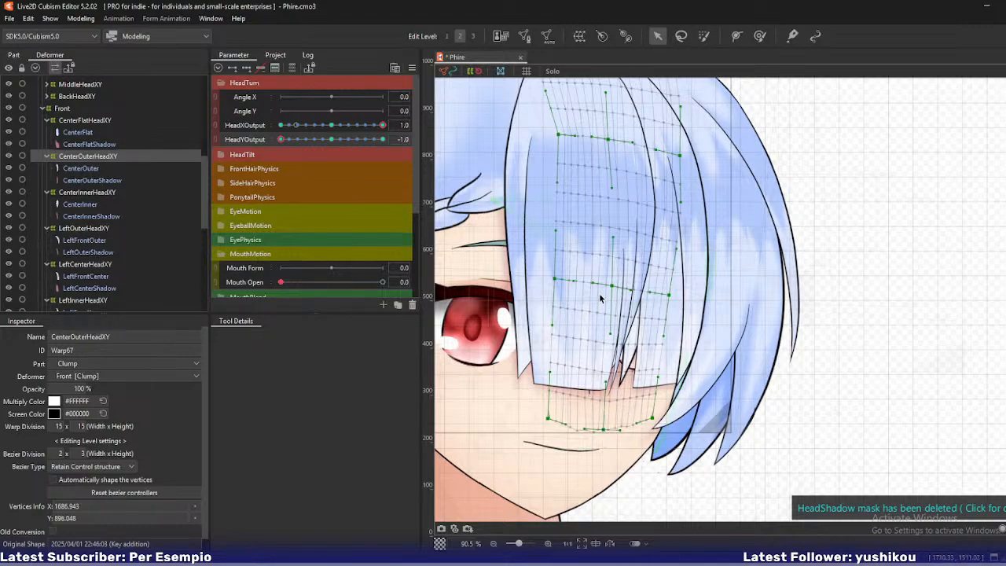
drag(585, 219, 578, 289)
drag(290, 139, 267, 154)
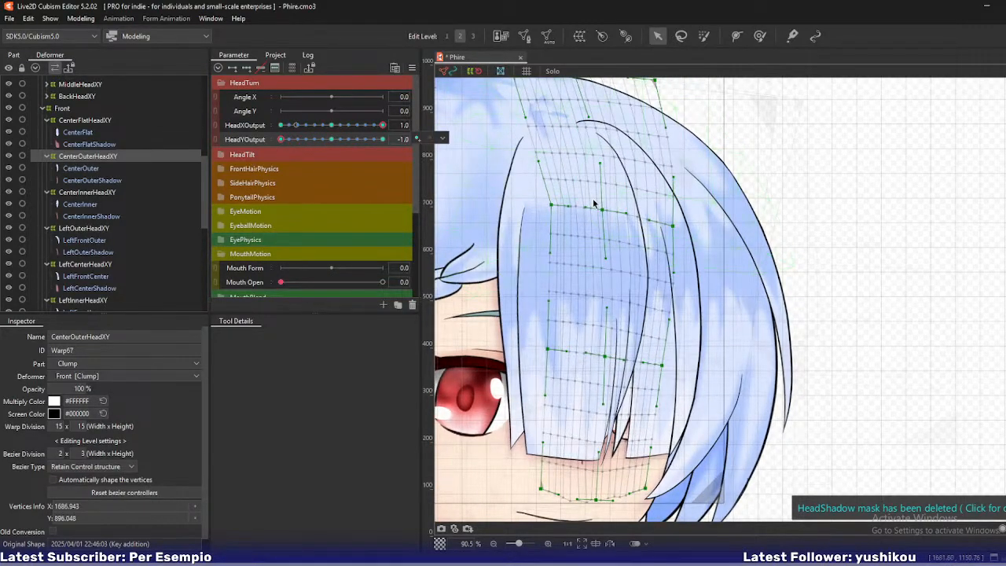
Check the motion near HeadYOutput -1.0, shift CenterFlatHeadXY's upper-right point left, and nudge its lower-right point slightly left.
drag(658, 282, 679, 319)
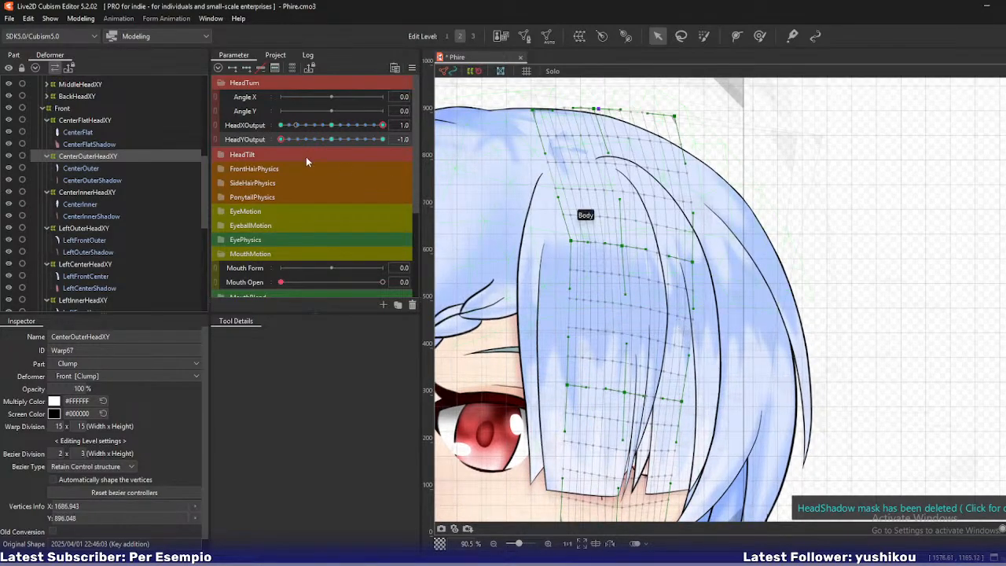
mouse_move(282, 139)
mouse_down()
mouse_move(299, 139)
mouse_move(278, 141)
mouse_up()
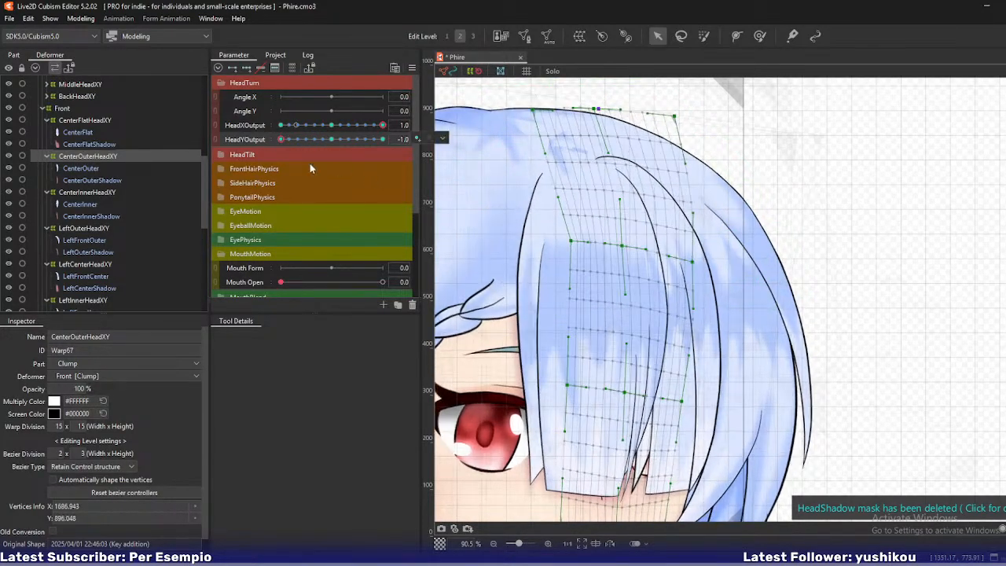
click(72, 121)
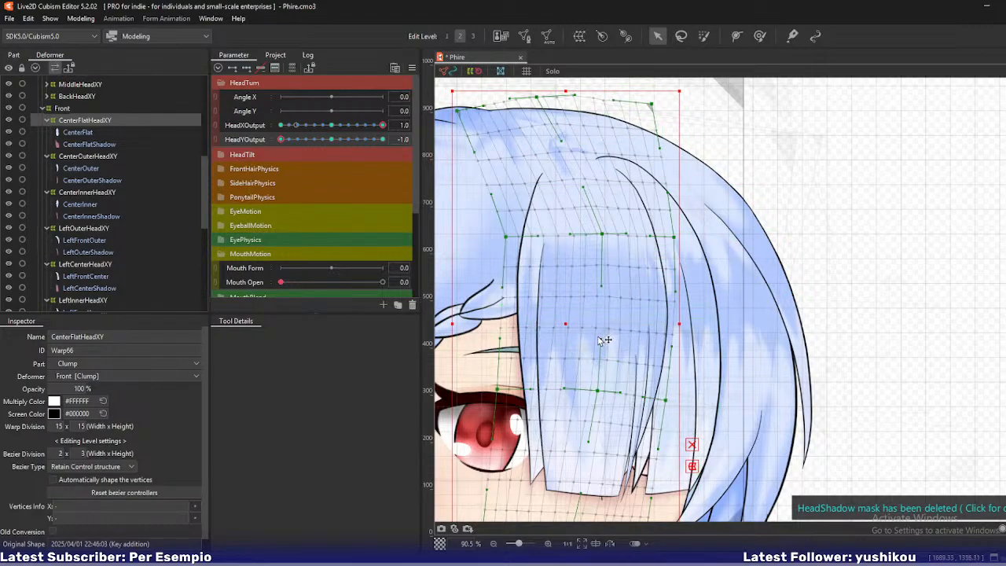
key(ctrl+z)
drag(674, 238, 661, 238)
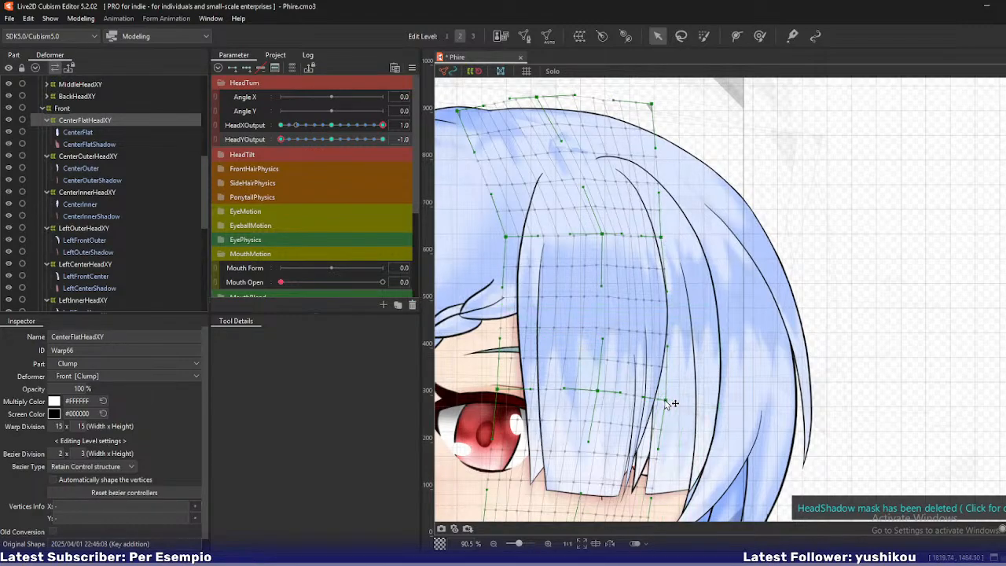
drag(665, 402, 664, 401)
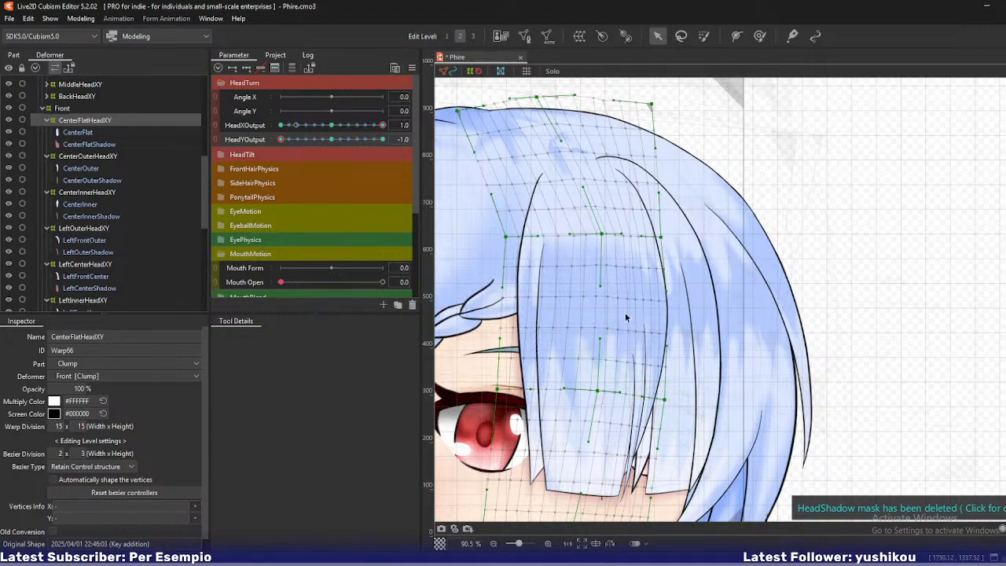
Shift CenterOuterHeadXY's lower-centre point slightly left.
click(93, 157)
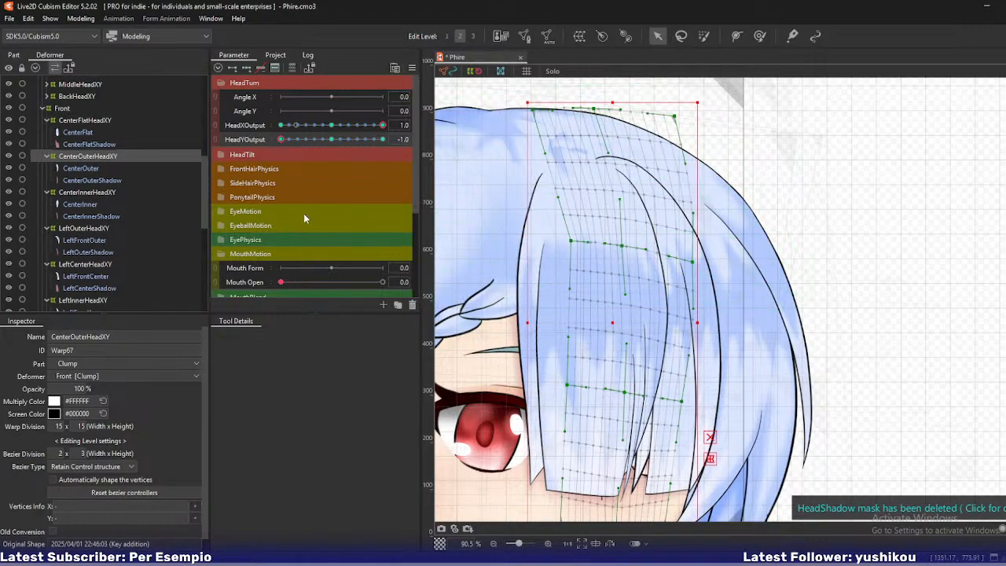
click(660, 254)
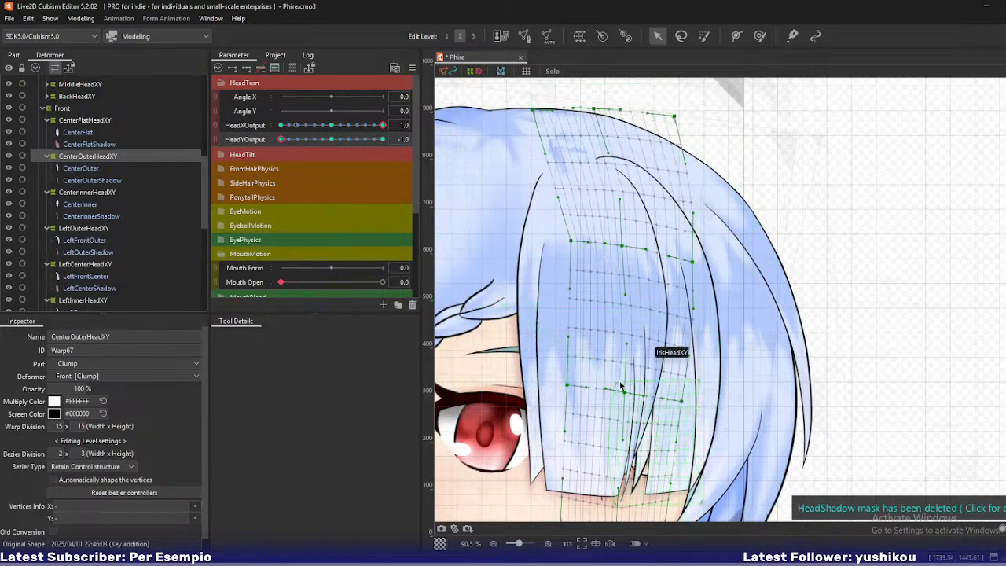
drag(626, 393, 621, 392)
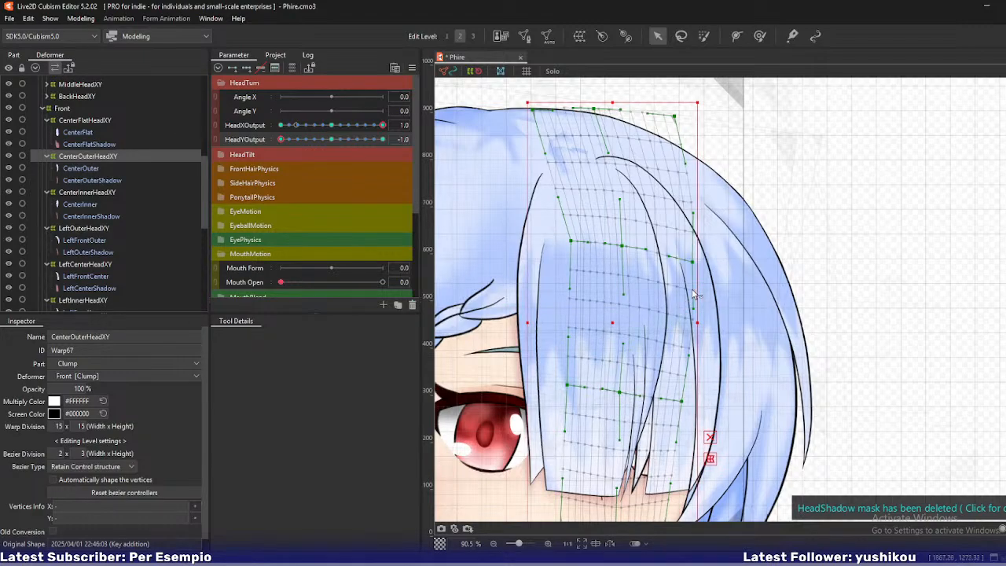
Try to shift CenterOuterHeadXY's upper-right and lower-right points left.
drag(693, 259, 683, 262)
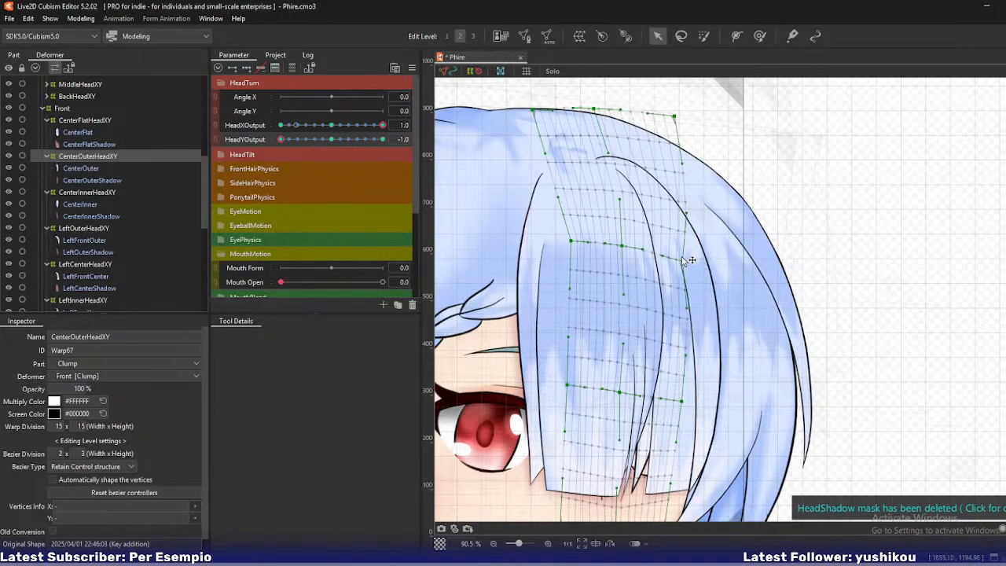
drag(682, 403, 670, 401)
key(ctrl+z)
key(ctrl+z)
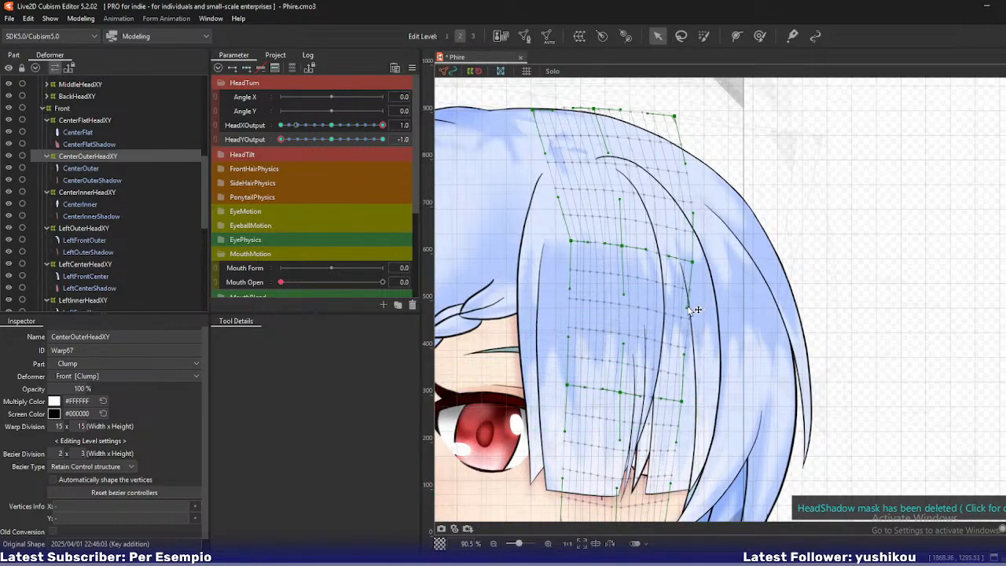
Isolate the CenterOuter strand in solo view and move CenterOuterHeadXY's top-middle point right and down and its top-right corner down to the head's outline.
scroll(693, 314, down, 2)
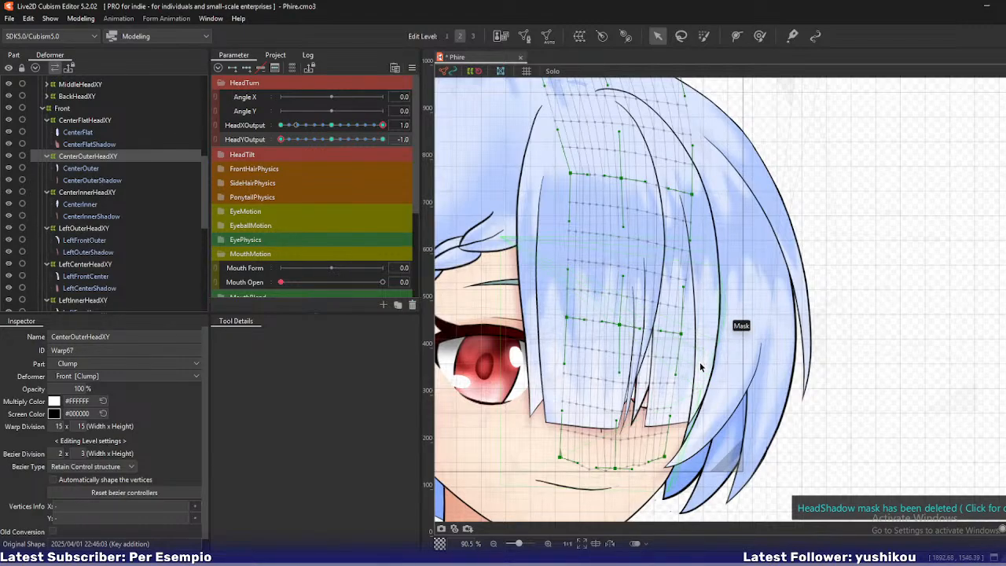
drag(660, 247, 675, 312)
drag(282, 139, 257, 140)
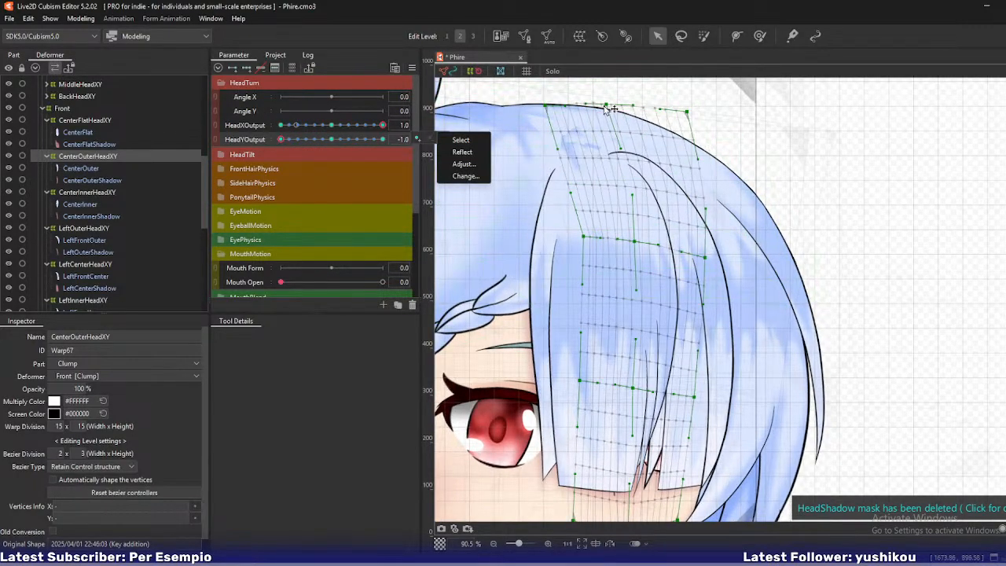
shift+click(92, 182)
key(s)
click(92, 158)
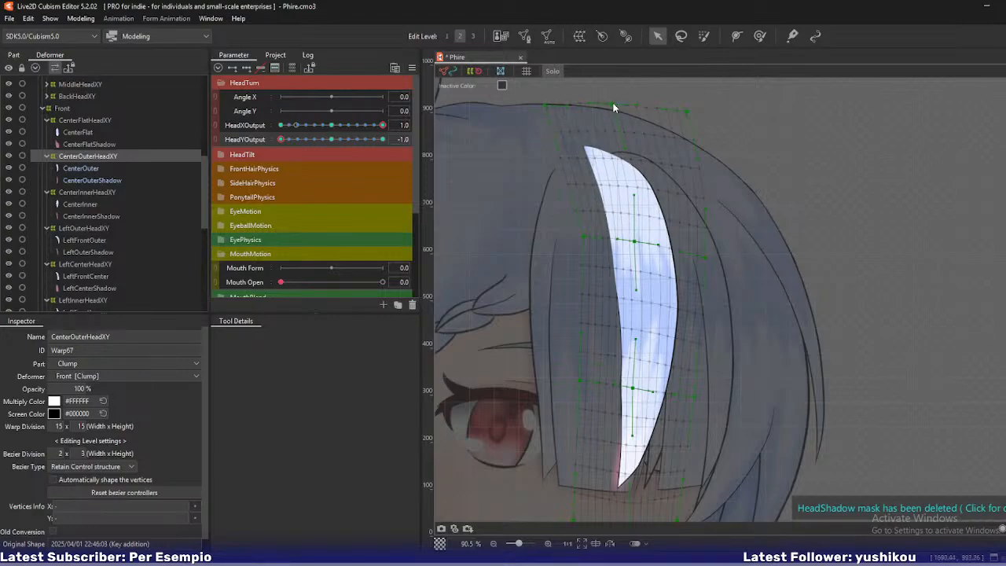
drag(614, 108, 627, 115)
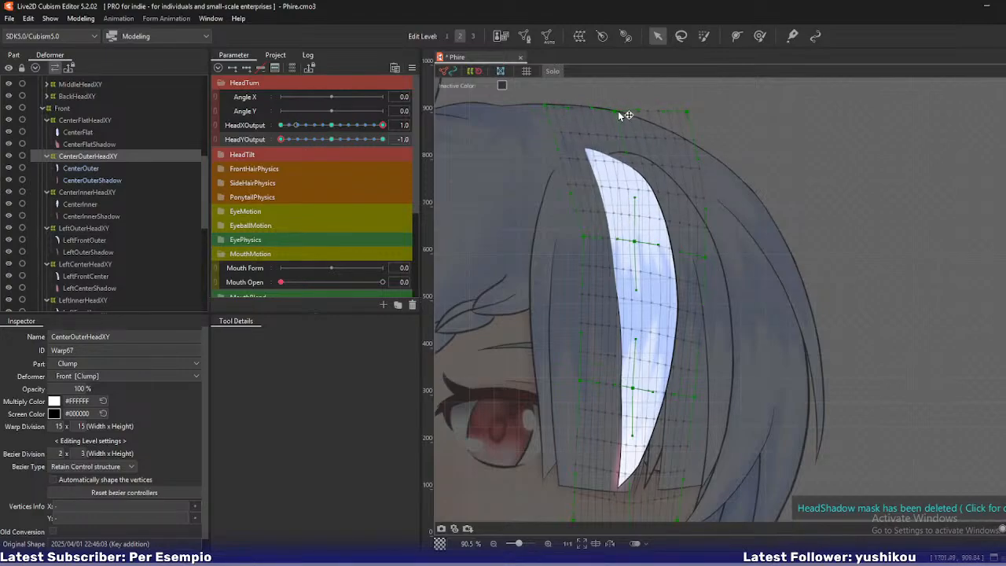
drag(689, 113, 691, 130)
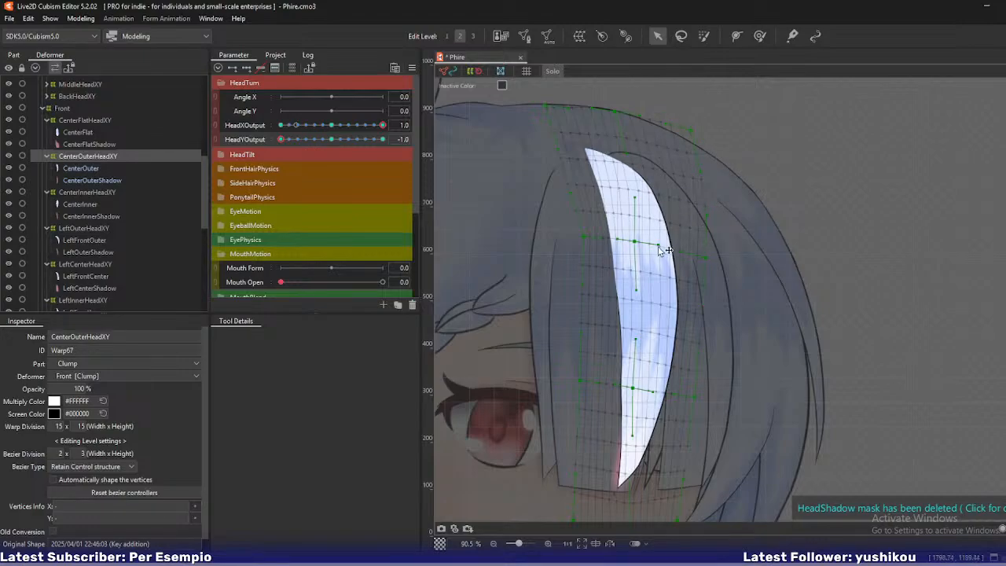
Raise CenterOuterHeadXY's upper-left and upper-centre points slightly, nudge its upper-right and bottom-middle points left, and turn off solo view.
drag(584, 235, 635, 239)
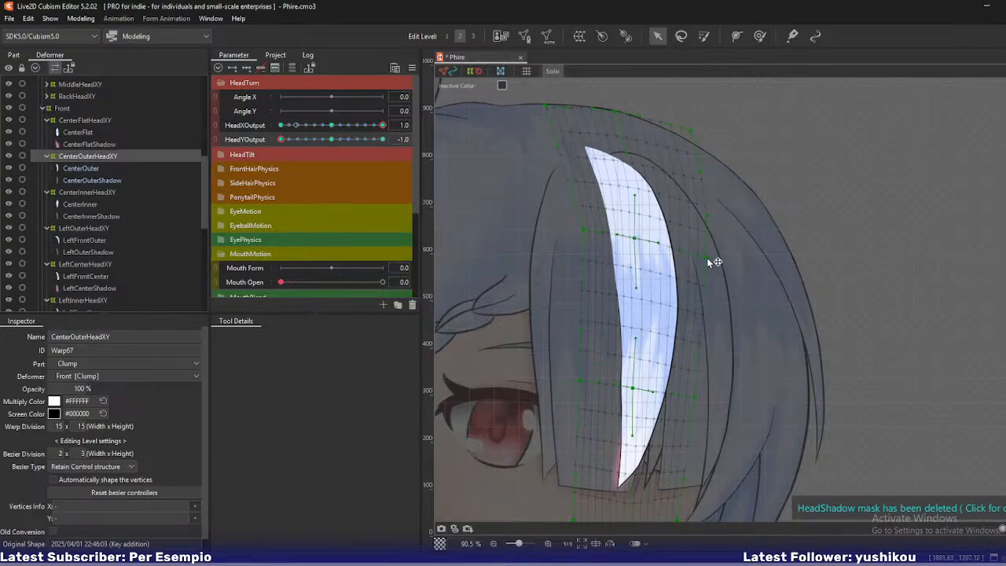
drag(708, 262, 705, 270)
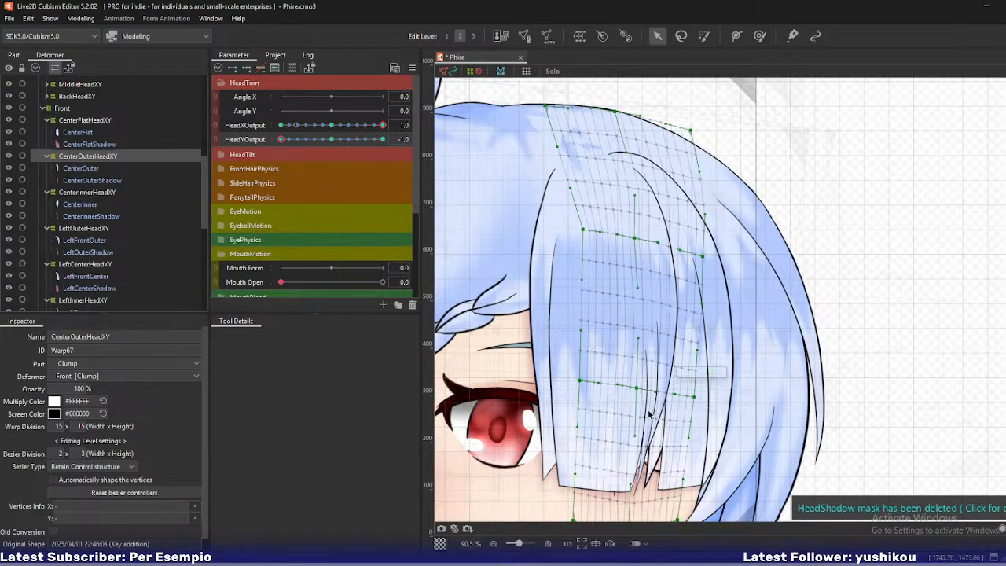
scroll(649, 355, down, 3)
drag(634, 428, 633, 429)
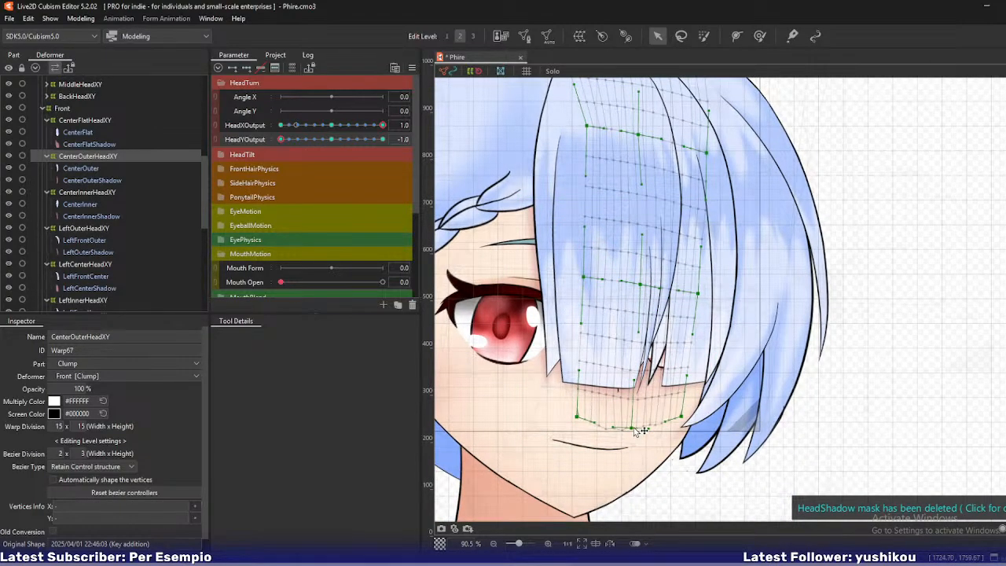
drag(599, 338, 629, 389)
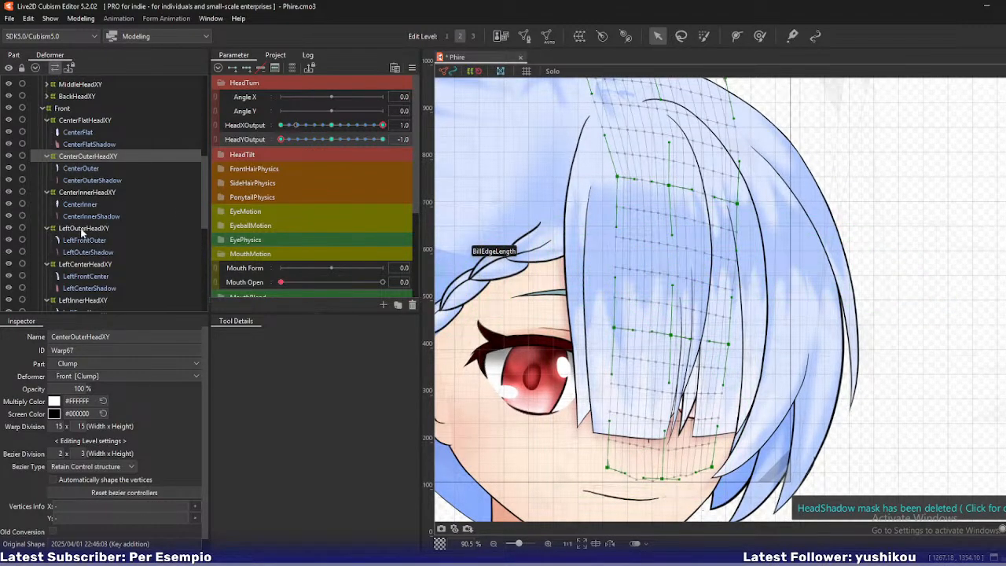
Isolate LeftOuterHeadXY's strand in solo view, move its top-left corner, upper-left and upper-centre points left, and raise its top-middle point.
click(81, 228)
drag(552, 203, 434, 292)
drag(575, 254, 639, 217)
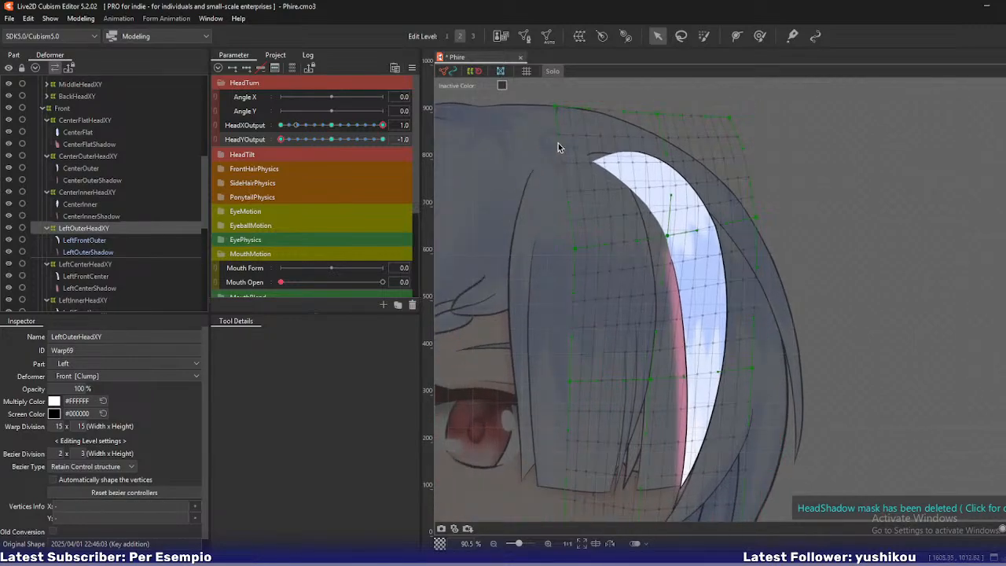
drag(557, 110, 541, 95)
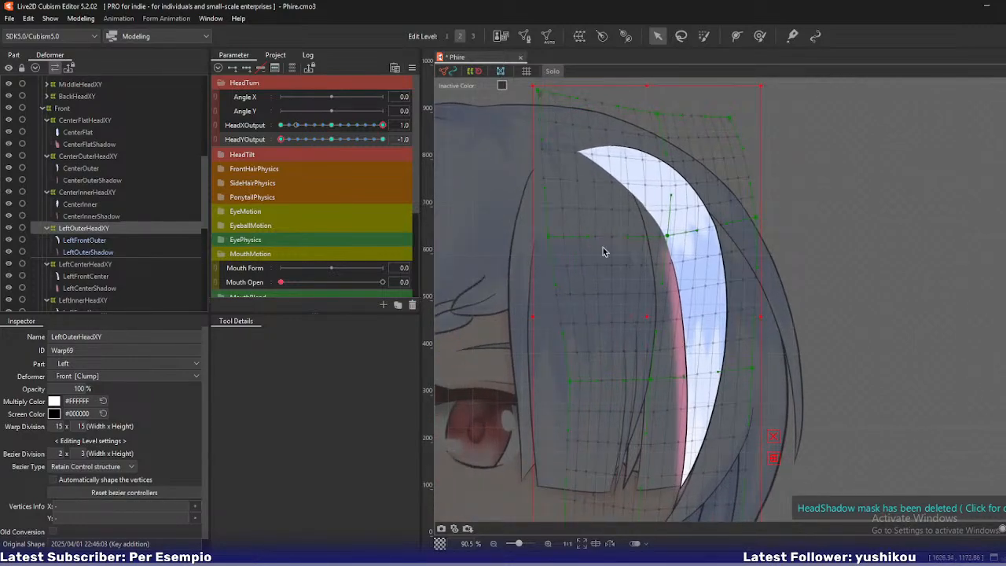
drag(668, 235, 644, 233)
drag(662, 122, 662, 107)
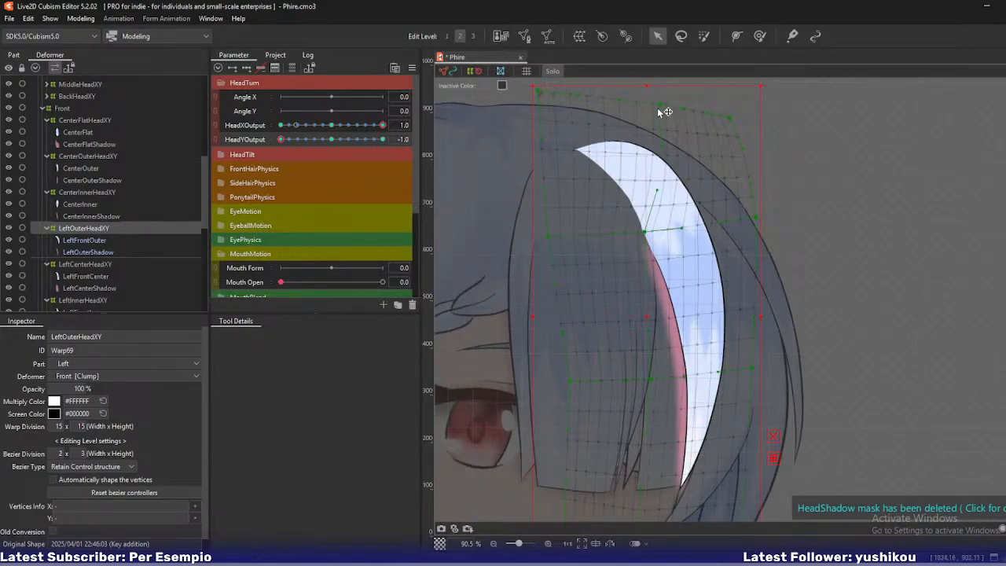
Shift LeftOuterHeadXY's lower-centre point left, its upper-centre point up and right, and its top-right corner, upper-right and lower-right points down.
drag(651, 378, 640, 378)
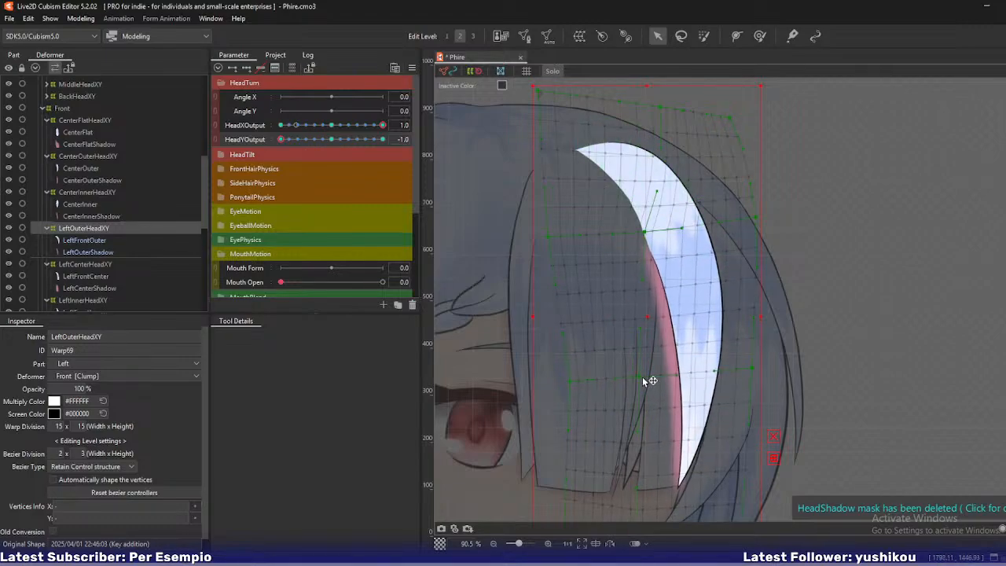
drag(645, 234, 654, 224)
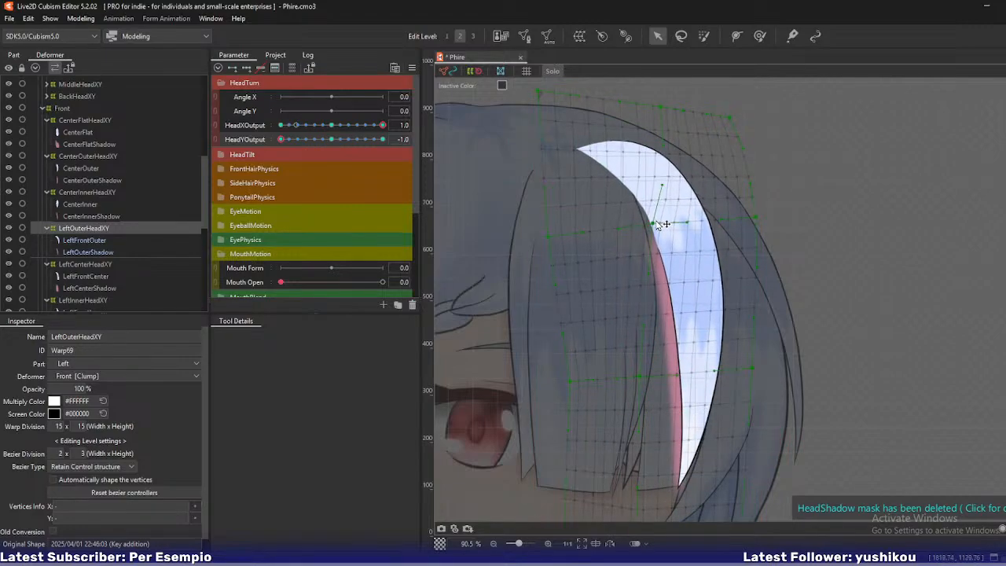
drag(735, 119, 746, 126)
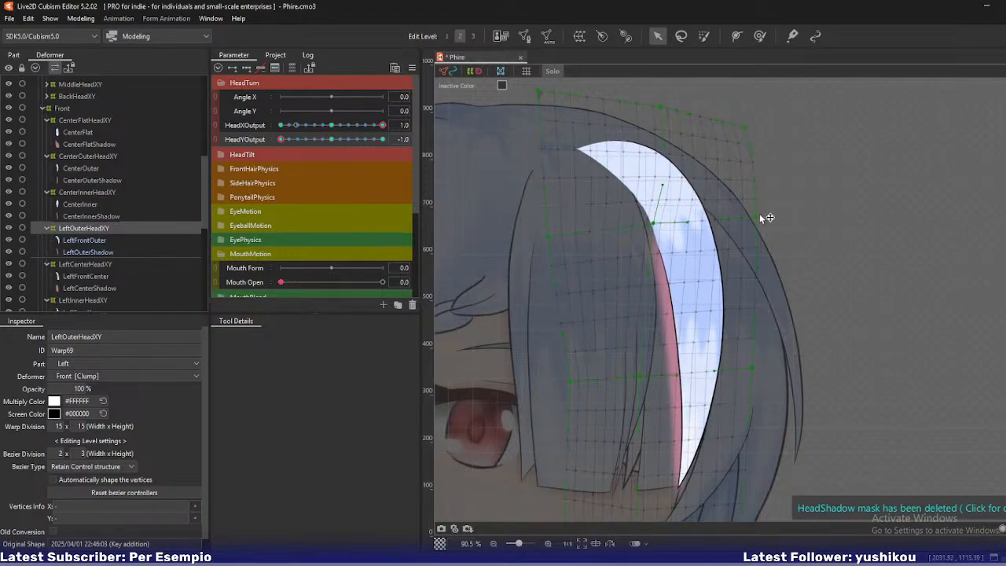
drag(757, 216, 756, 250)
drag(752, 368, 699, 352)
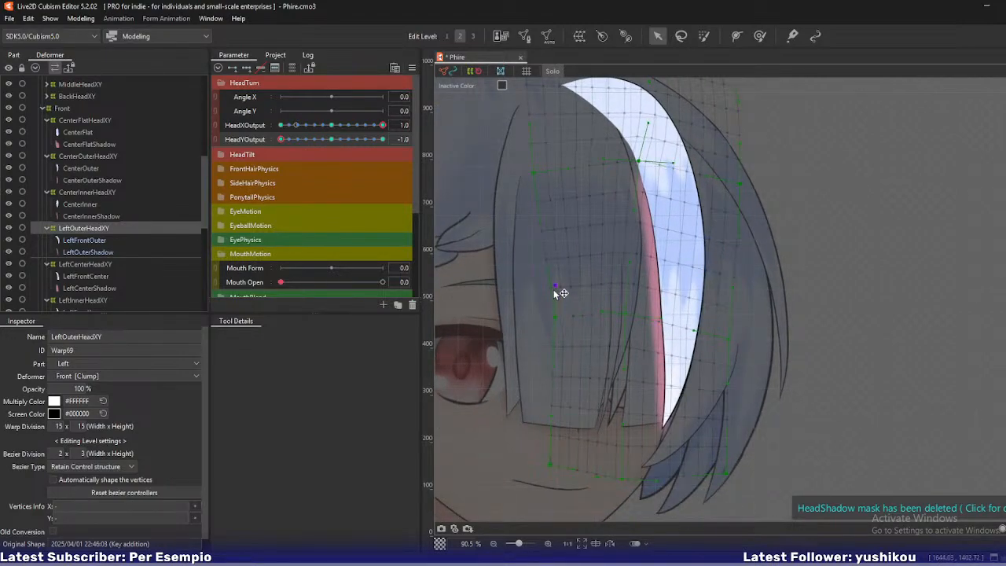
Move LeftOuterHeadXY's lower-left point and bottom-left corner up and left, and shift its upper-right and lower-right points and bottom-right corner right.
click(558, 318)
drag(544, 291, 545, 290)
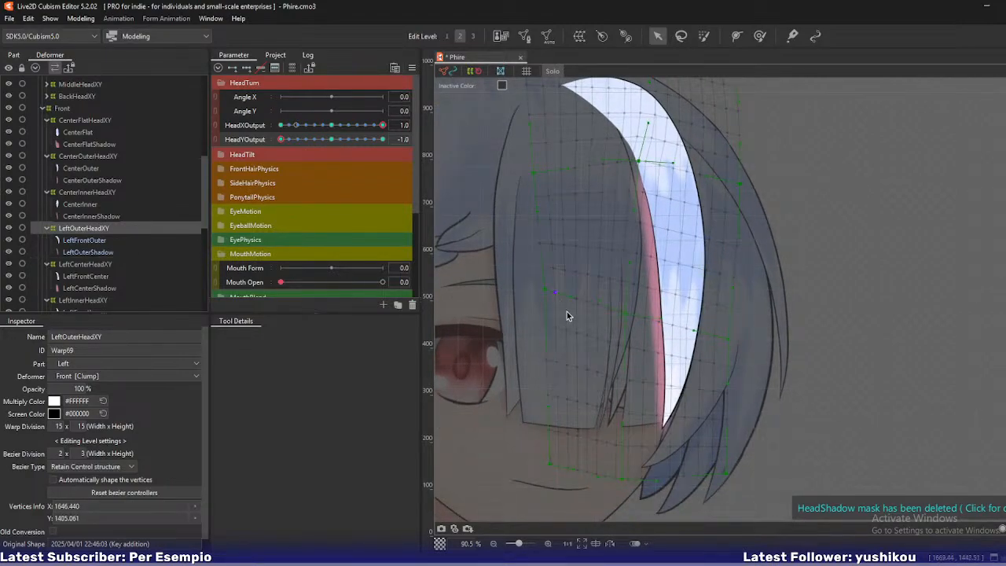
click(549, 464)
drag(548, 466, 536, 456)
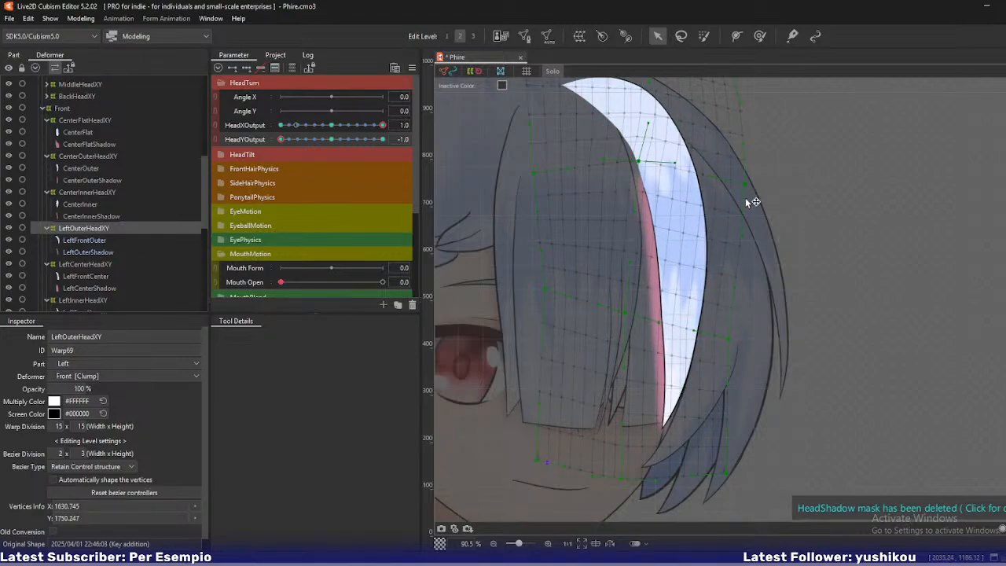
drag(731, 344, 745, 343)
drag(721, 471, 733, 472)
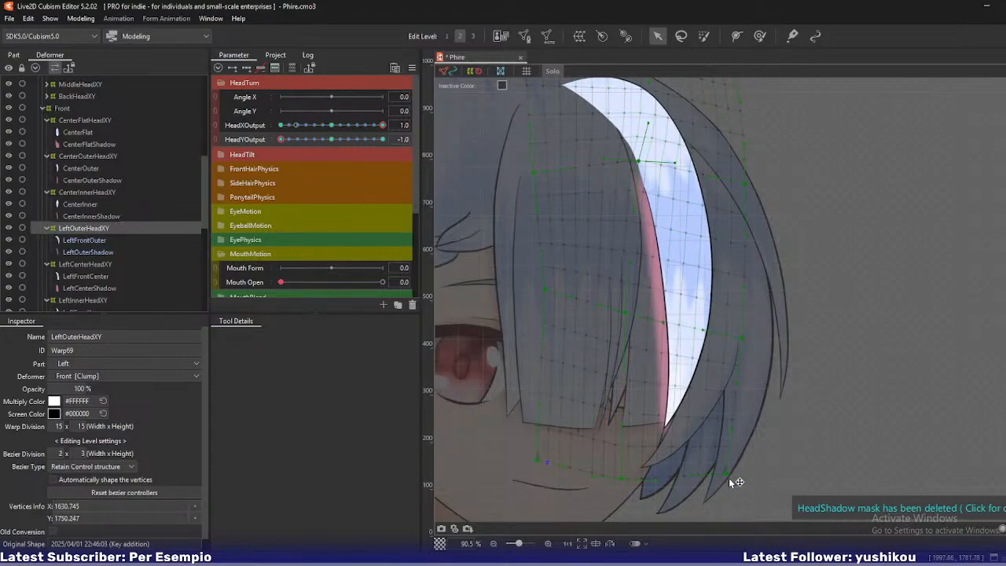
Shift LeftOuterHeadXY's bottom-middle point left and up and lower-centre point slightly right, then check the motion near HeadYOutput -1.0 without solo view.
drag(622, 482, 612, 477)
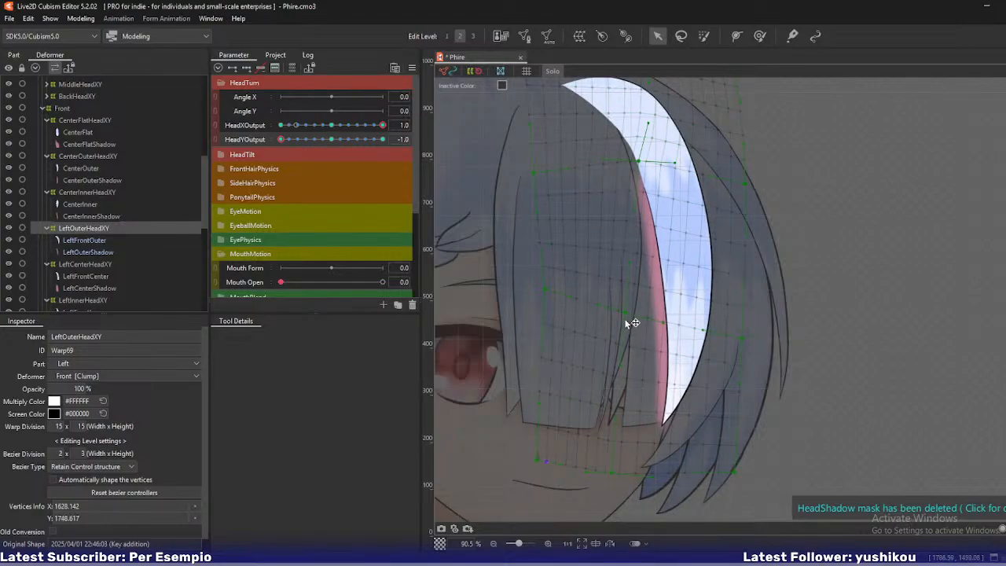
drag(625, 316, 632, 317)
key(s)
drag(685, 291, 702, 313)
mouse_move(282, 139)
mouse_down()
mouse_move(305, 142)
mouse_move(279, 142)
mouse_up()
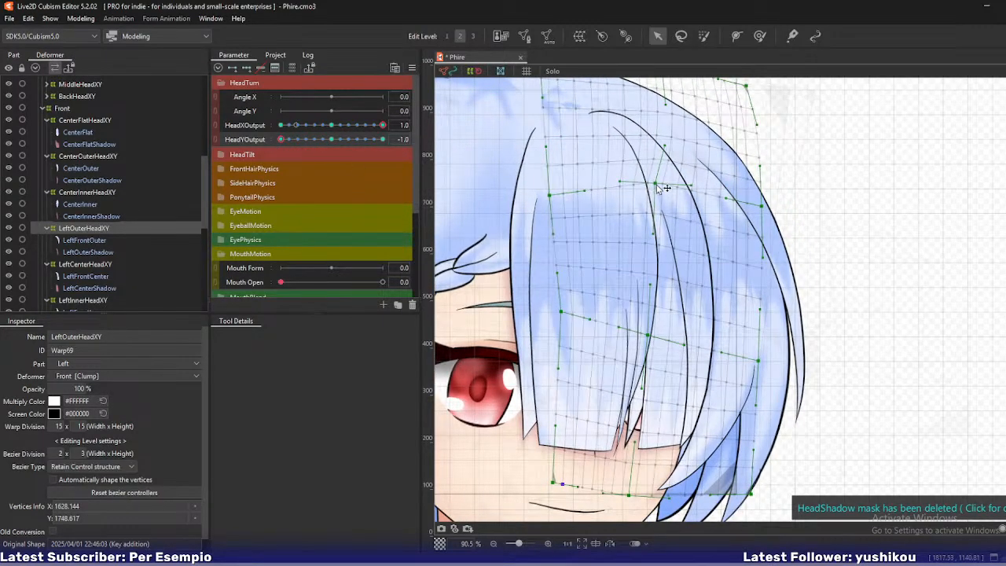
Move LeftOuterHeadXY's upper-centre point down and right and lower its upper-right point slightly, checking the motion near HeadYOutput -1.0.
drag(655, 184, 658, 184)
key(ctrl+z)
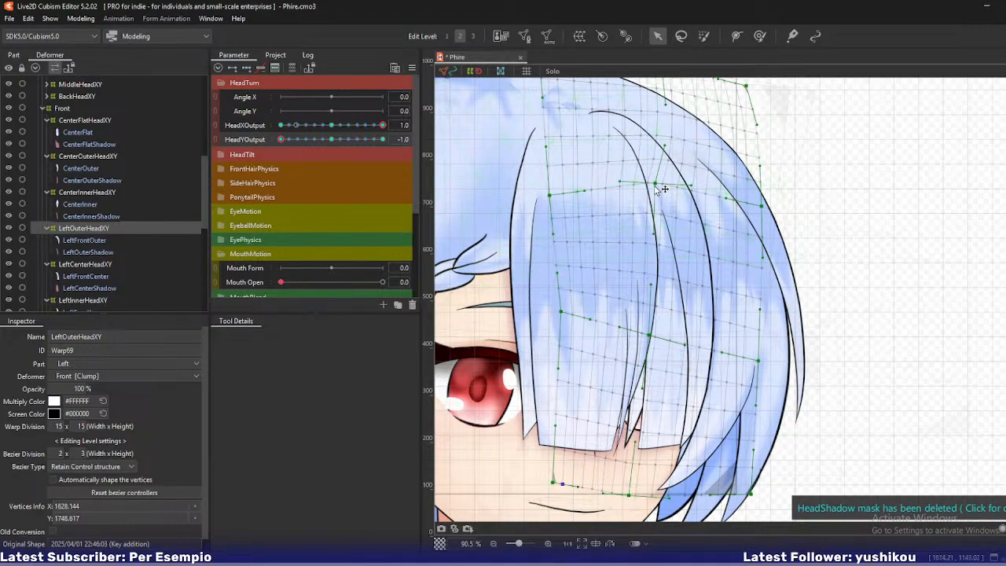
drag(656, 187, 658, 188)
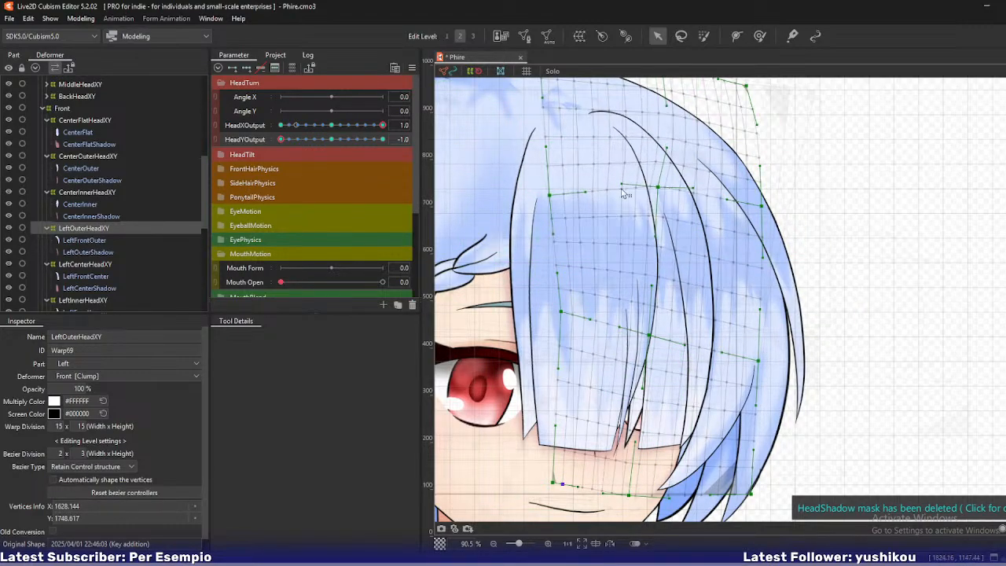
drag(280, 140, 260, 145)
drag(658, 188, 670, 207)
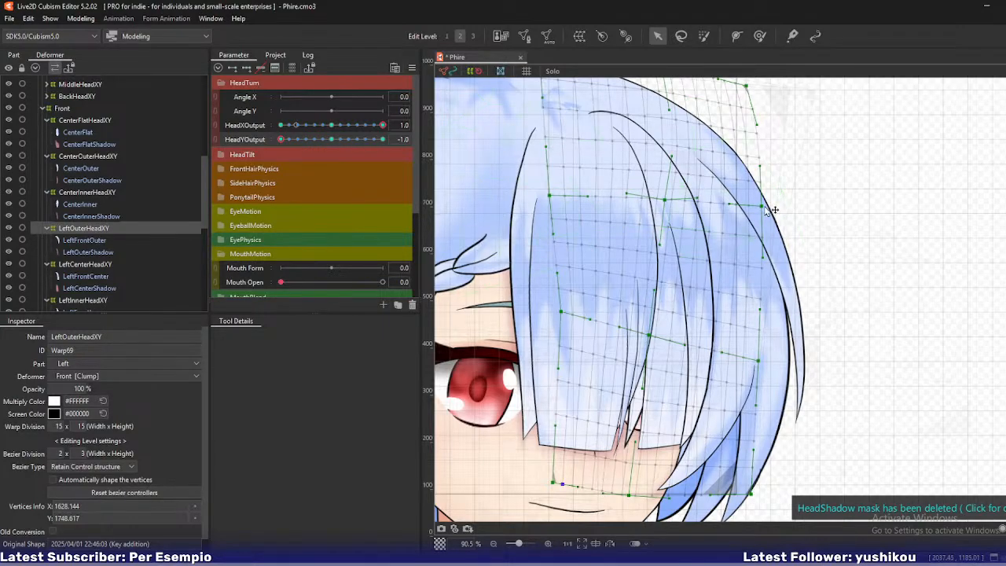
drag(767, 208, 768, 215)
drag(665, 202, 665, 208)
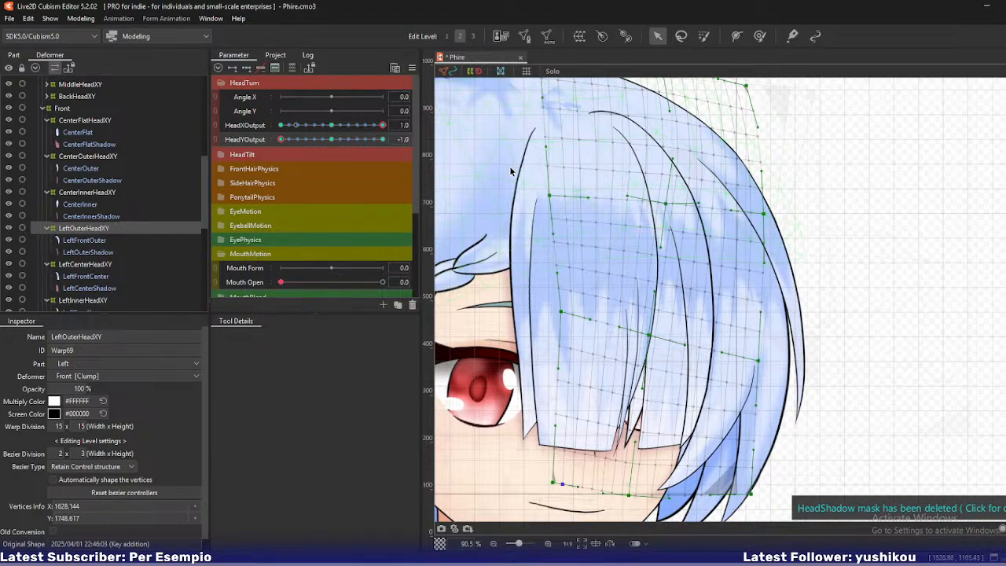
Isolate LeftOuterHeadXY and its meshes in solo view, check the motion near HeadYOutput -1.0, and move its top-right corner right and down.
mouse_move(281, 139)
mouse_down()
mouse_move(305, 144)
mouse_move(281, 139)
mouse_up()
click(93, 229)
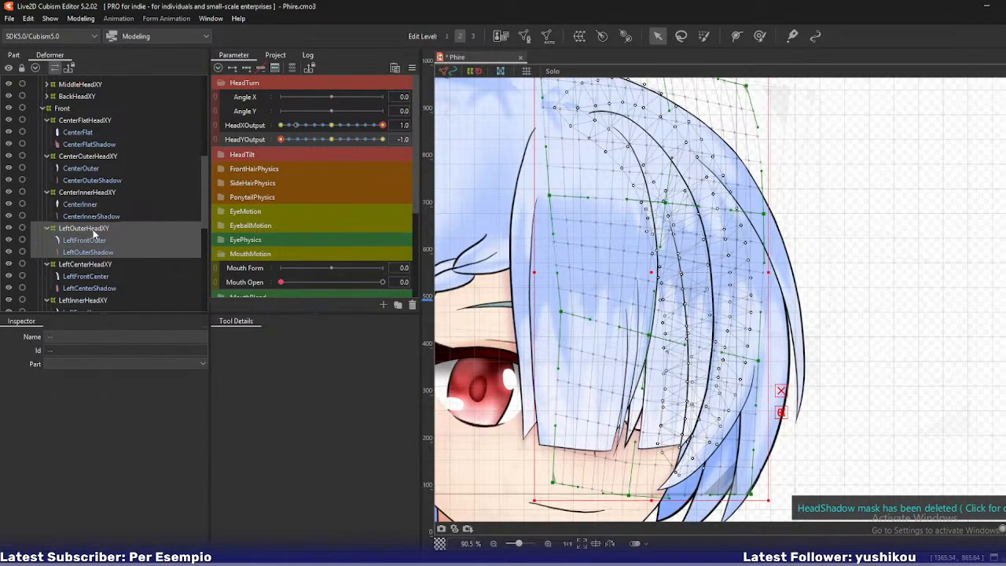
drag(673, 128, 648, 191)
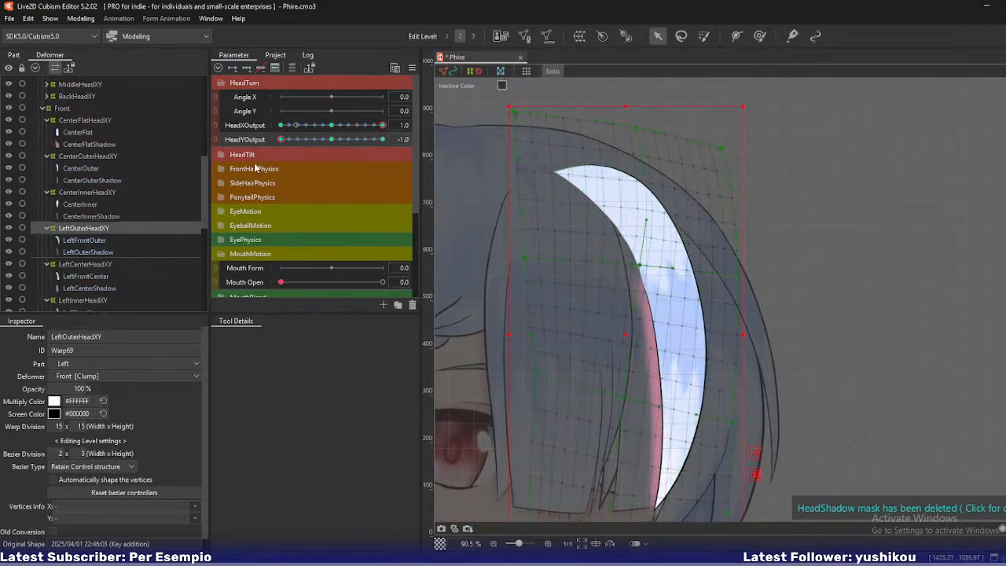
mouse_move(286, 140)
mouse_down()
mouse_move(303, 144)
mouse_move(281, 141)
mouse_up()
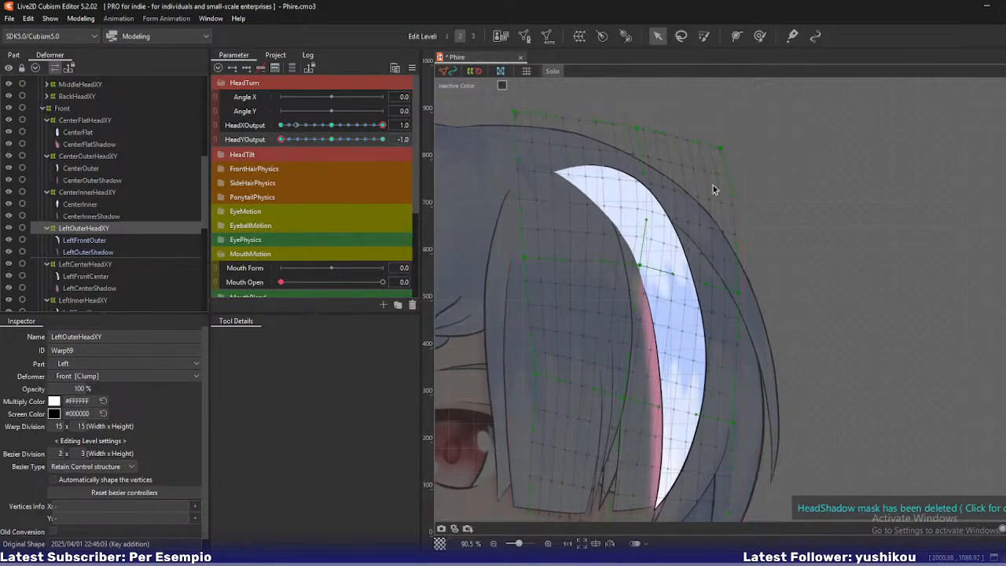
drag(720, 146, 741, 160)
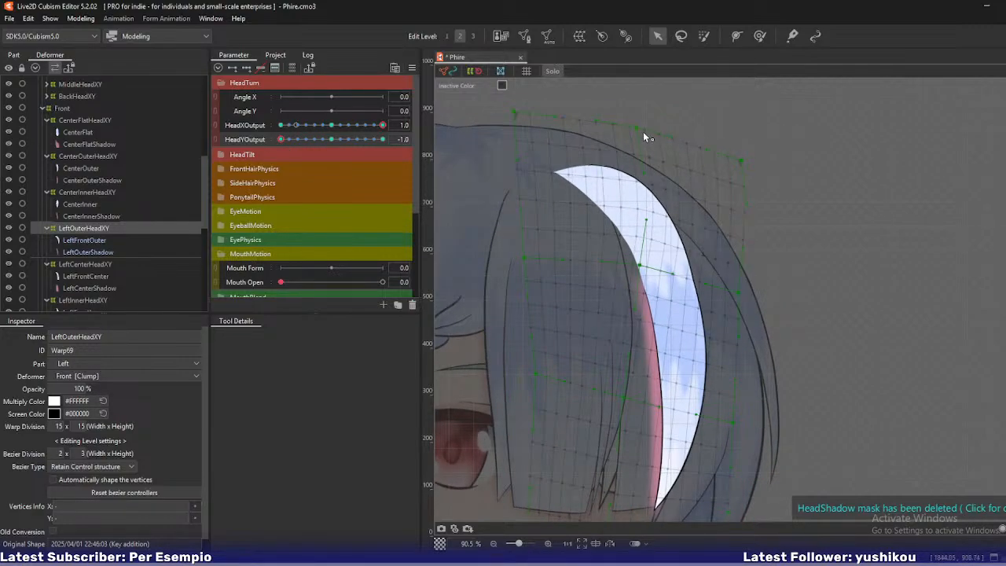
click(645, 134)
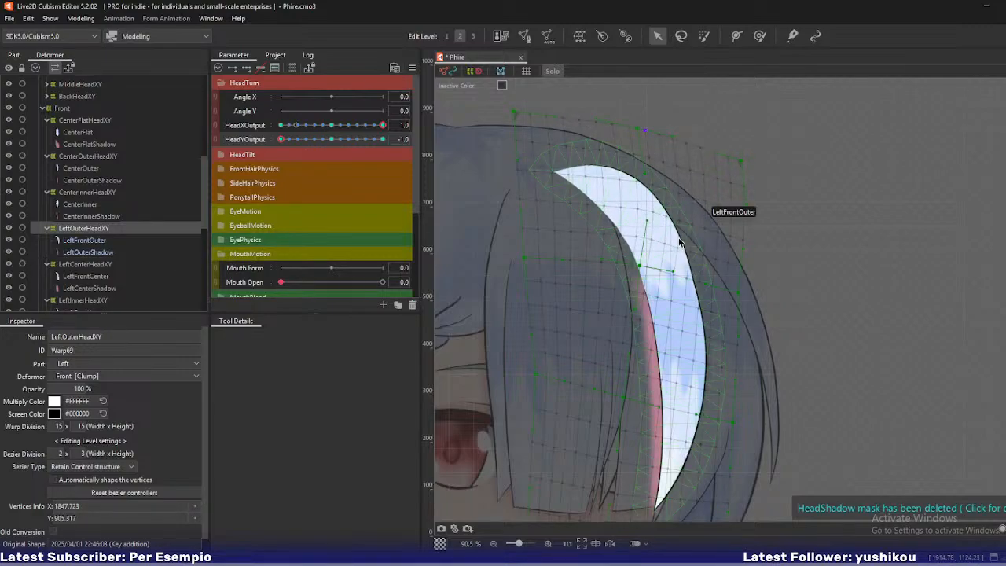
Shift LeftOuterHeadXY's upper-centre and upper-right points right, its top-middle point slightly down and right, and its upper-left point up, checking the motion.
drag(640, 266, 646, 269)
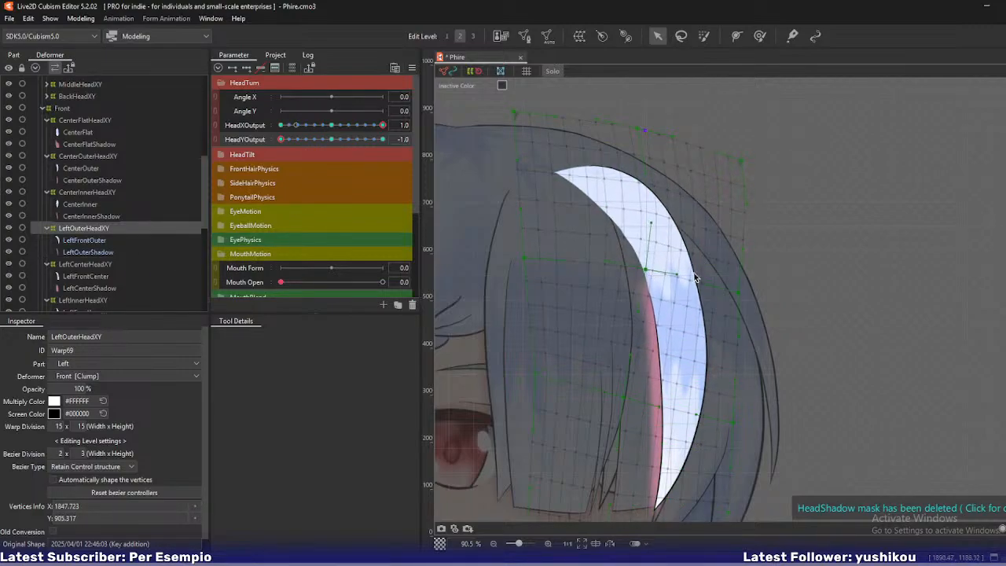
drag(735, 290, 747, 291)
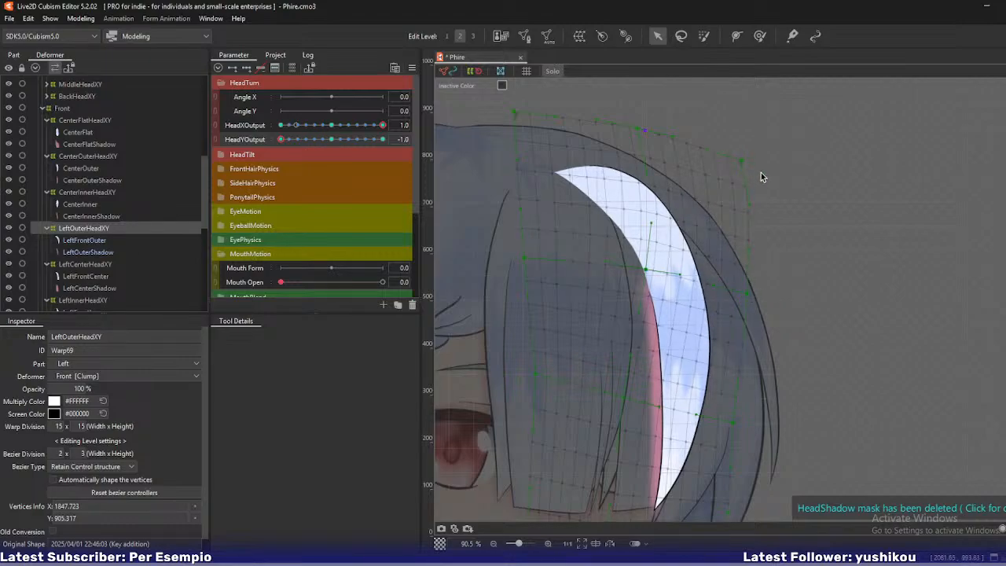
drag(645, 130, 649, 134)
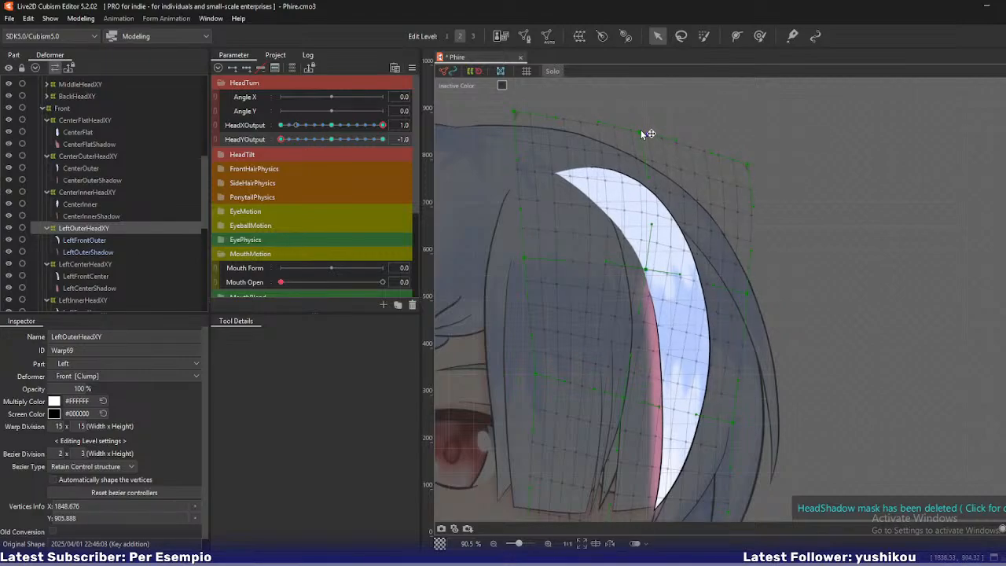
drag(527, 258, 529, 247)
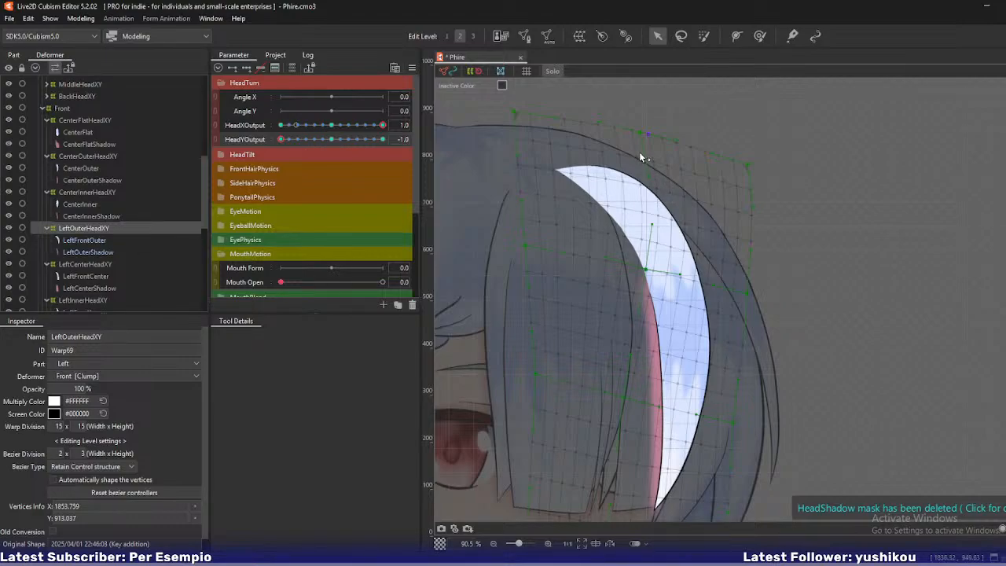
mouse_move(283, 142)
mouse_down()
mouse_move(307, 148)
mouse_move(272, 157)
mouse_up()
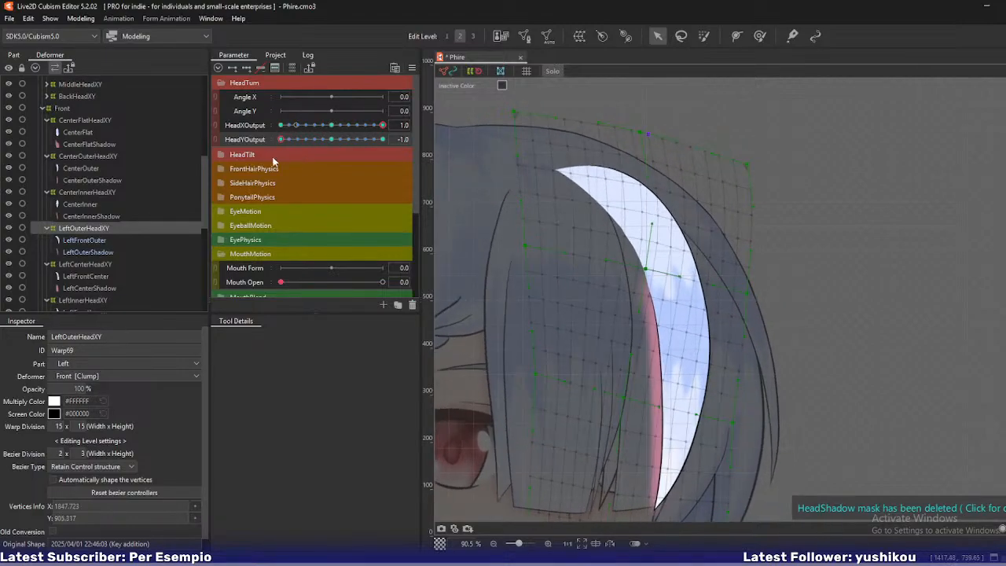
Switch the solo view to LeftCenterHeadXY with its LeftFrontCenter and LeftCenterShadow meshes, leaving only the deformer selected.
key(y)
drag(591, 299, 602, 209)
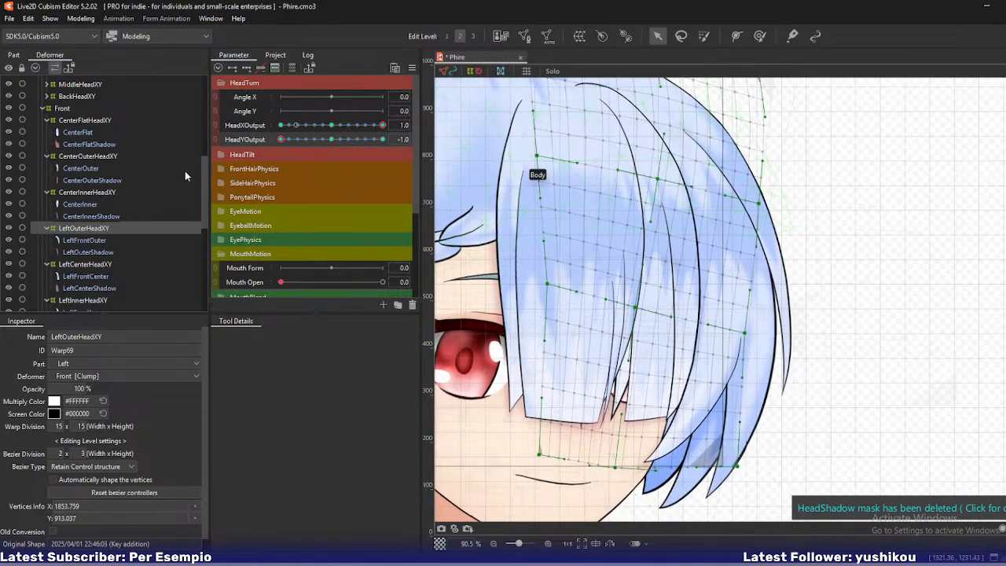
click(85, 264)
shift+click(89, 287)
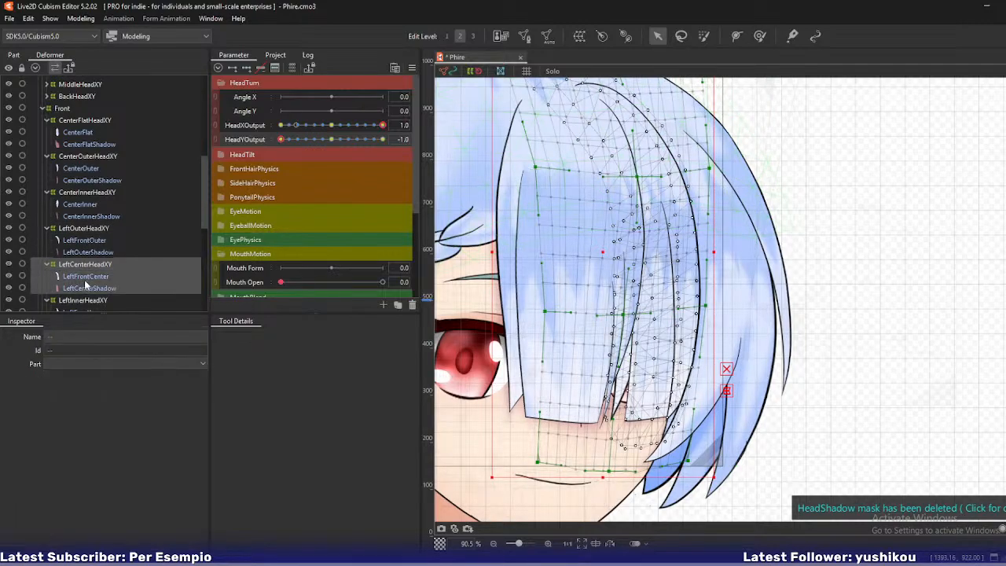
key(y)
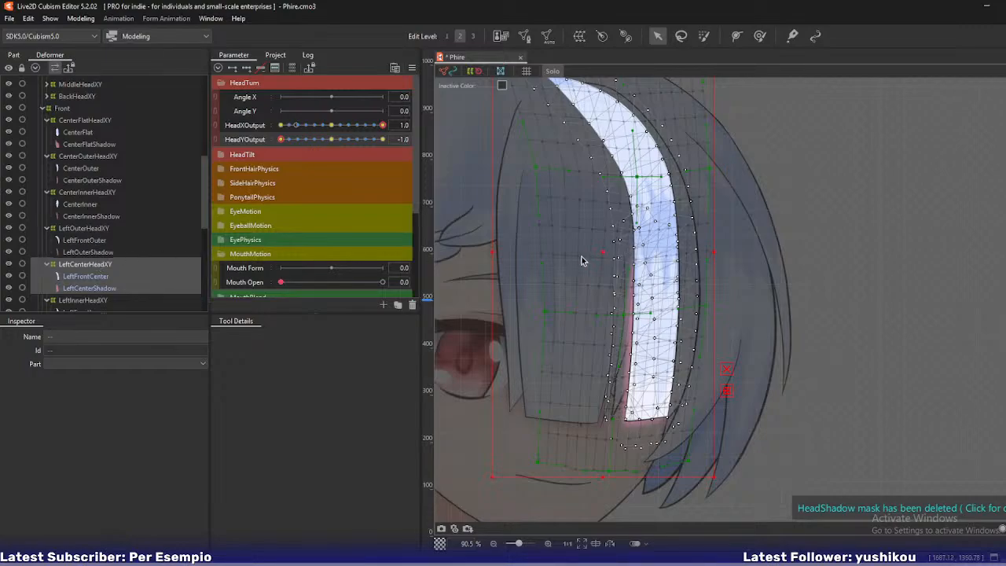
drag(582, 259, 552, 303)
click(143, 265)
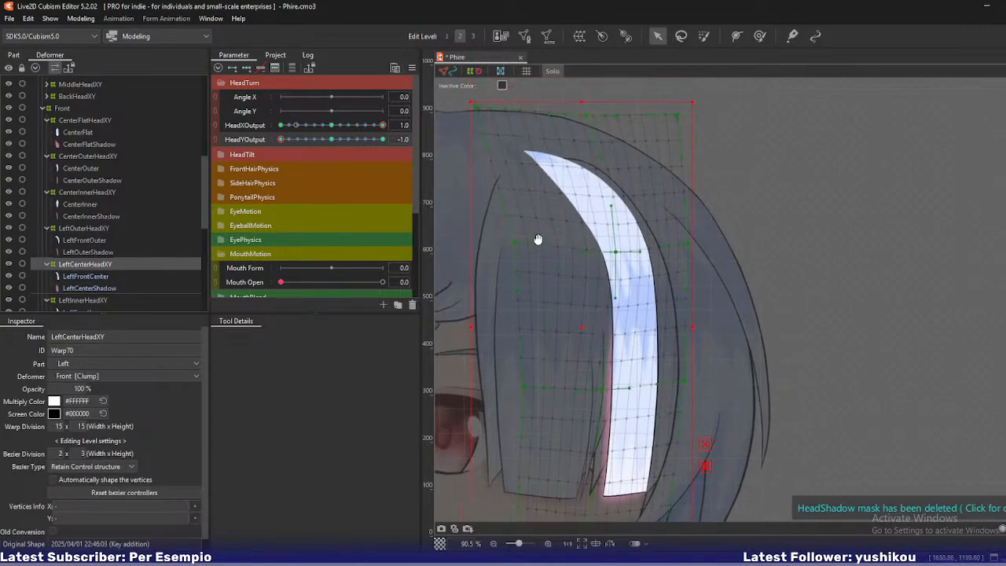
Shift LeftCenterHeadXY's top-left corner and top-middle point right, and its top-right corner, upper-centre and upper-right points right and down.
drag(475, 108, 479, 106)
drag(587, 116, 598, 118)
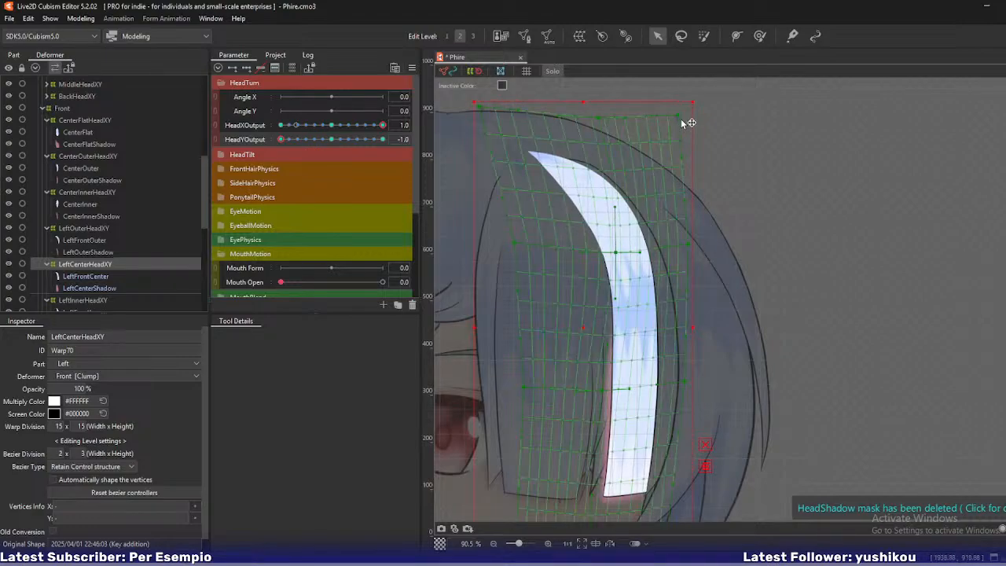
drag(679, 116, 696, 129)
drag(616, 253, 621, 257)
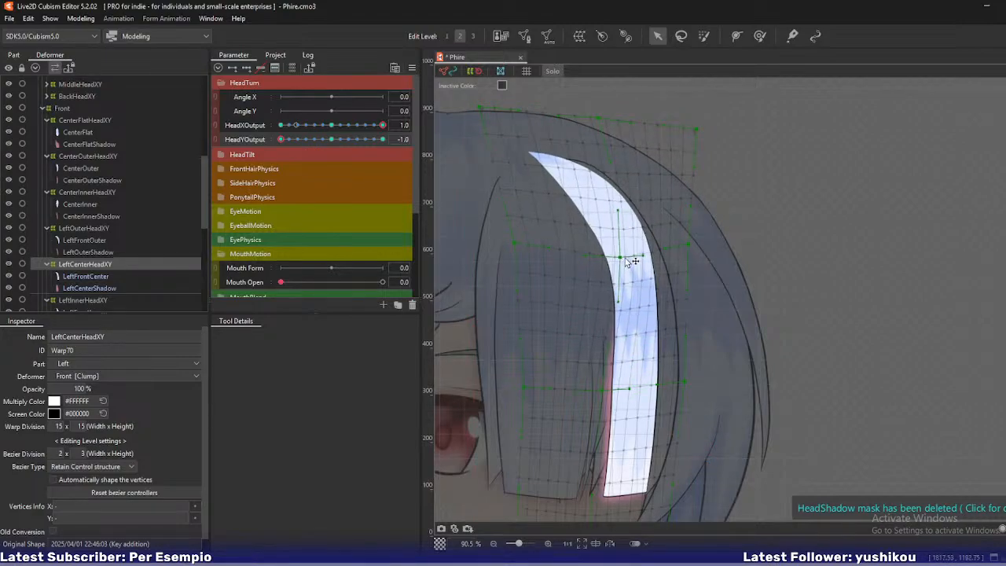
drag(688, 244, 699, 264)
Nudge LeftCenterHeadXY's lower-centre and upper-centre points right, move its bottom-middle point left, and its bottom-right corner and lower-right point right.
drag(667, 370, 730, 360)
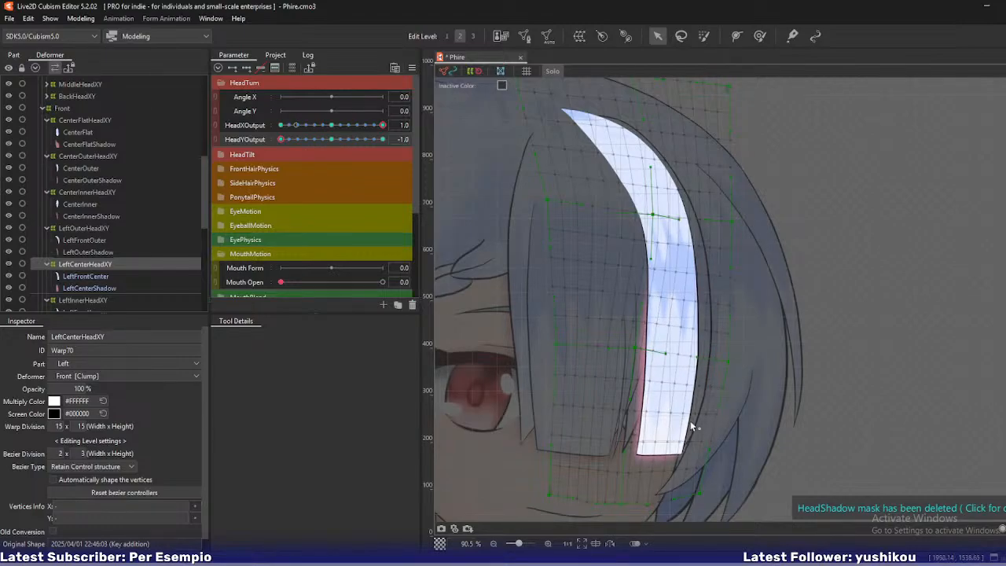
drag(638, 349, 640, 353)
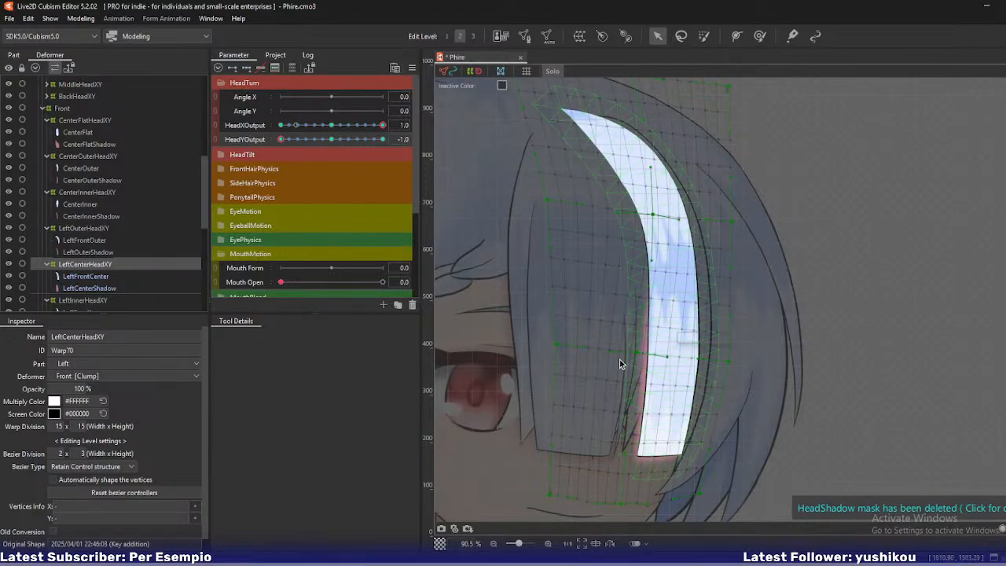
drag(654, 214, 656, 215)
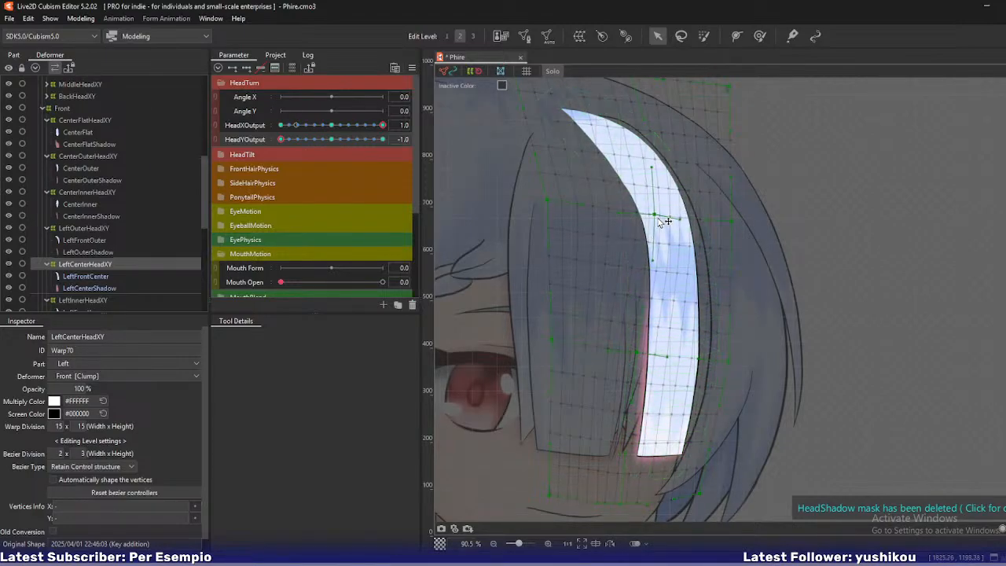
drag(689, 374, 688, 308)
drag(624, 436, 614, 436)
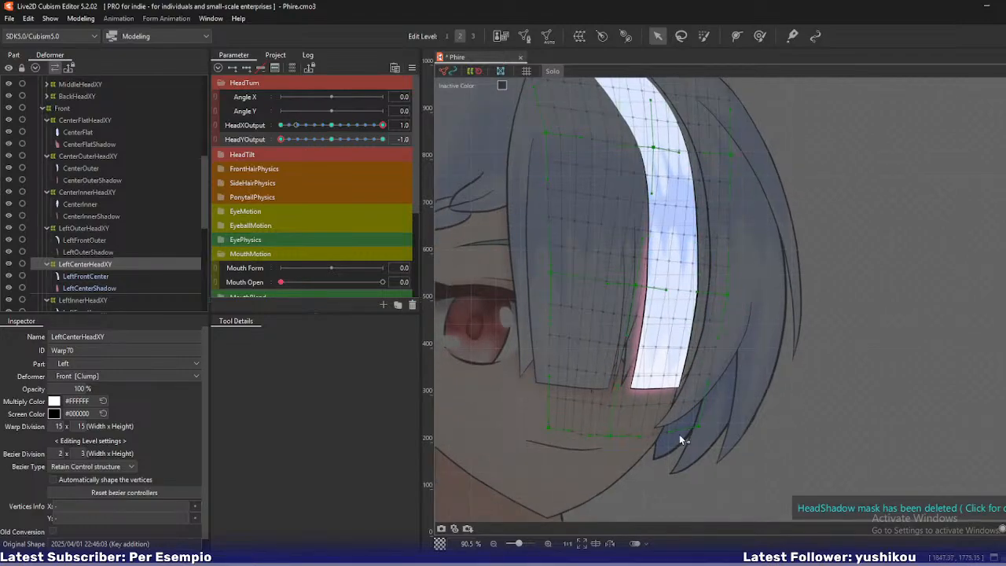
drag(699, 426, 711, 428)
drag(728, 295, 731, 295)
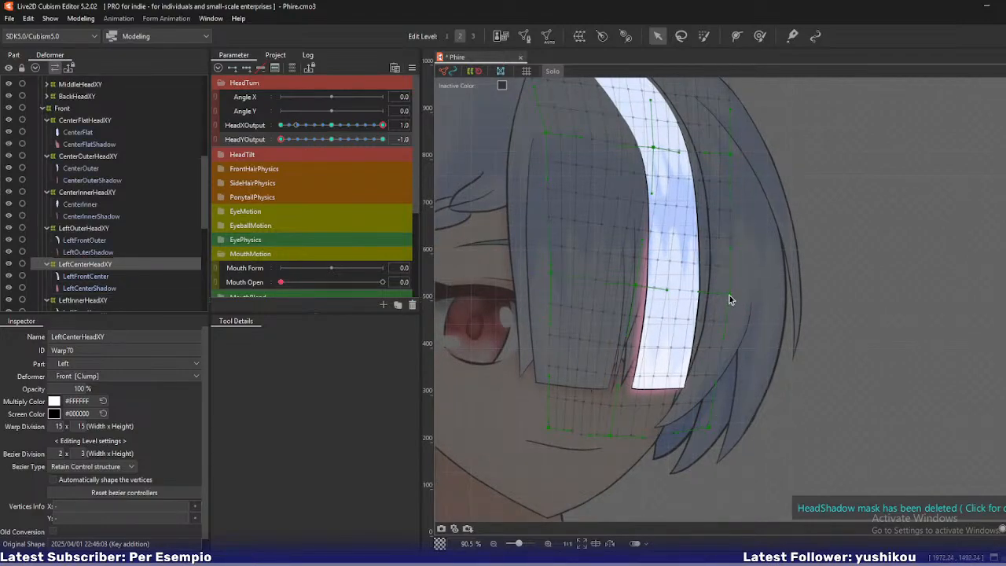
Leave solo view, check the motion near HeadYOutput -1.0, and nudge LeftCenterHeadXY's upper-centre point slightly right.
key(alt+s)
mouse_move(730, 183)
mouse_down()
mouse_move(717, 228)
mouse_move(723, 200)
mouse_up()
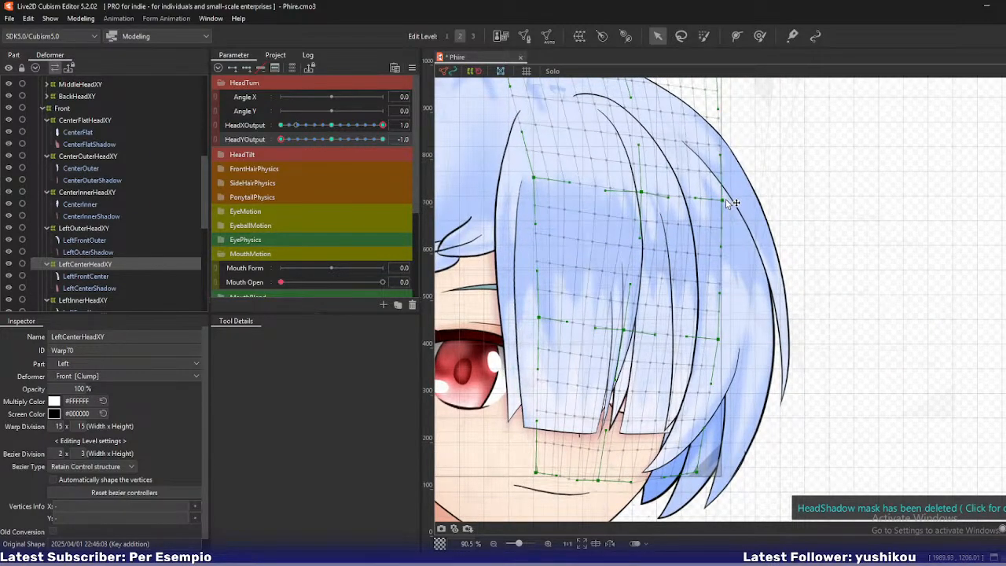
drag(283, 140, 250, 141)
drag(642, 191, 643, 191)
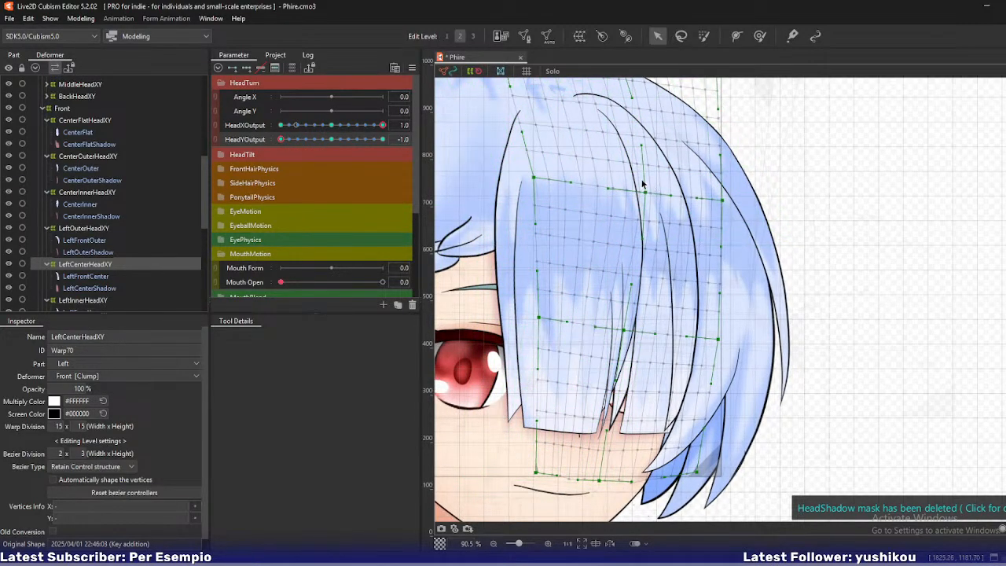
drag(631, 126, 613, 195)
drag(601, 122, 614, 125)
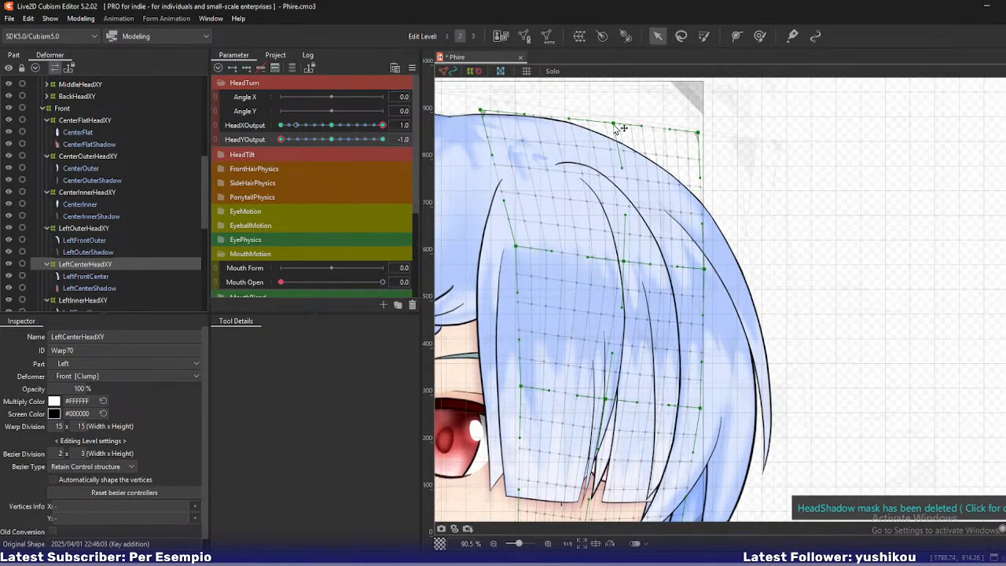
key(ctrl+z)
drag(706, 268, 707, 269)
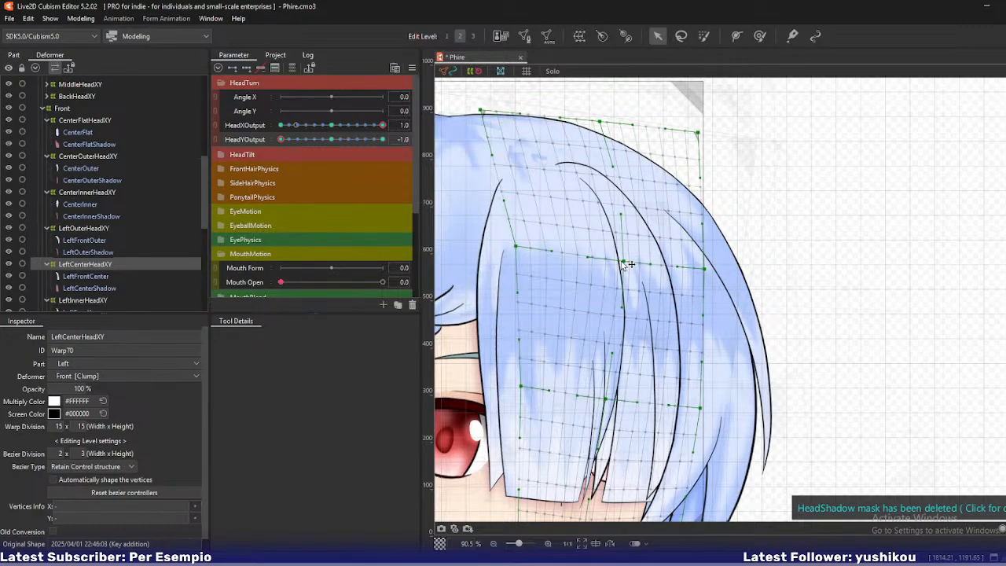
drag(624, 262, 627, 262)
Move LeftCenterHeadXY's bottom-left corner left and up, then check the motion near HeadYOutput -1.0.
scroll(682, 275, down, 3)
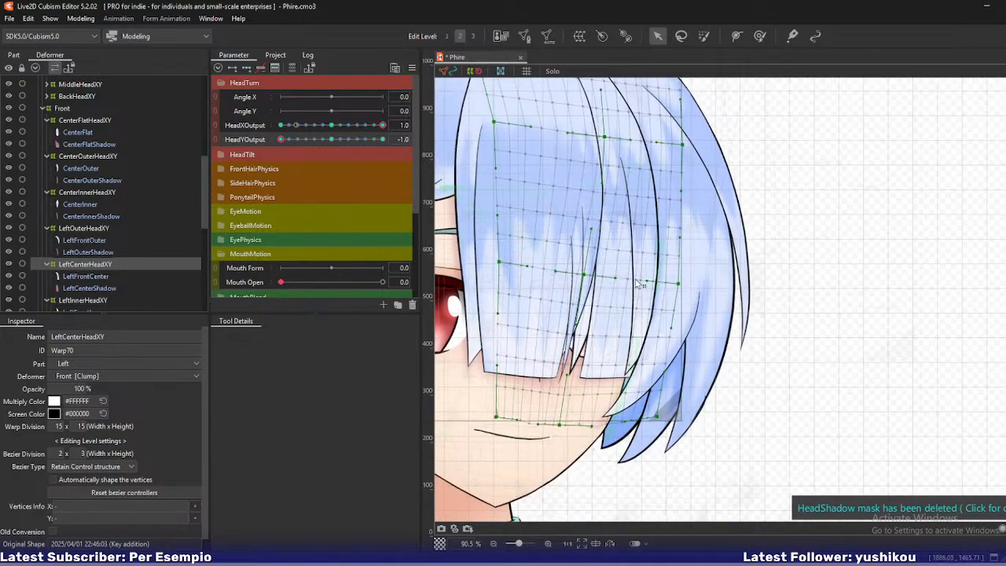
drag(496, 417, 482, 411)
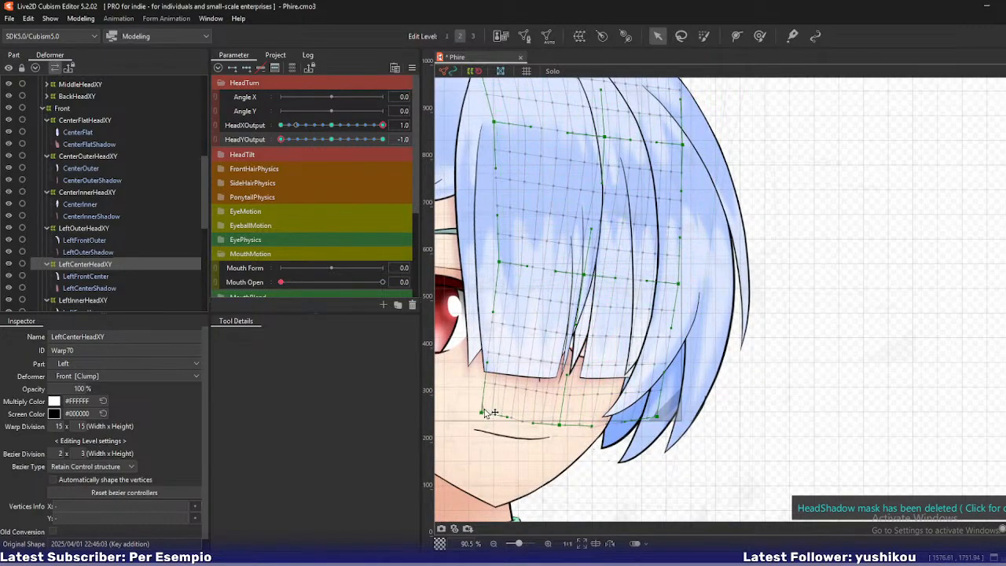
drag(591, 281, 588, 279)
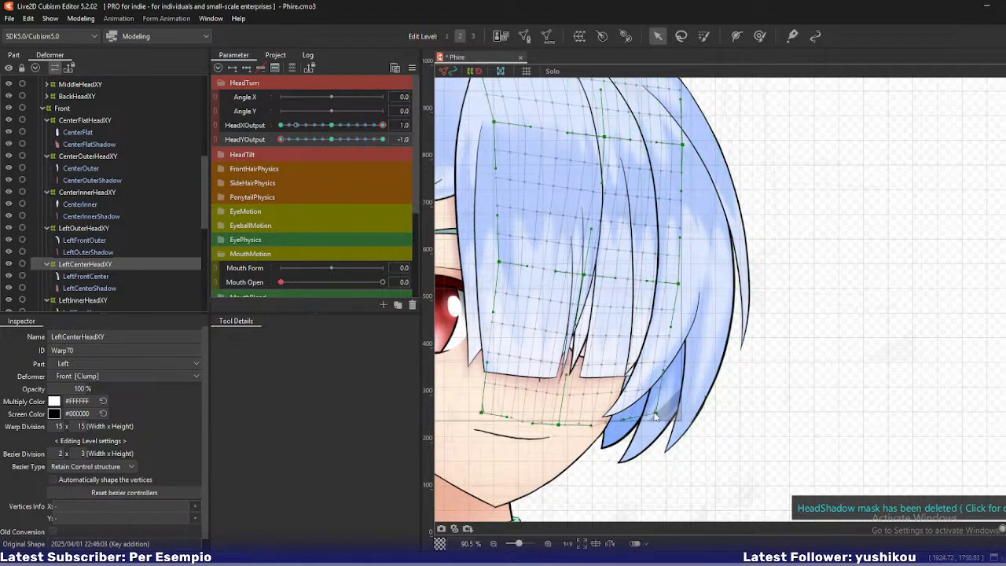
mouse_move(281, 139)
mouse_down()
mouse_move(307, 143)
mouse_move(281, 140)
mouse_up()
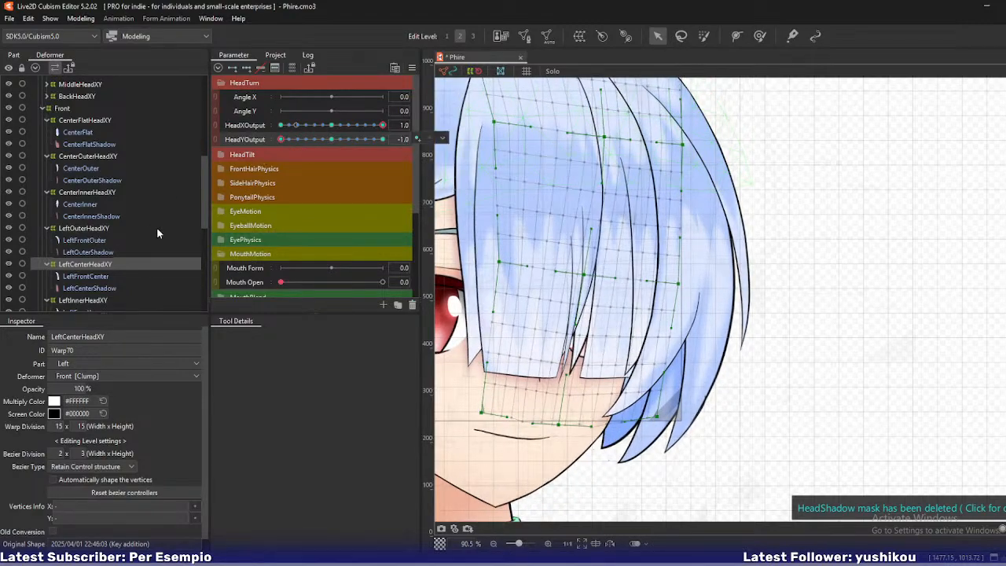
Shift LeftOuterHeadXY's lower-right point and bottom-right corner right and its bottom-middle point slightly left.
click(90, 227)
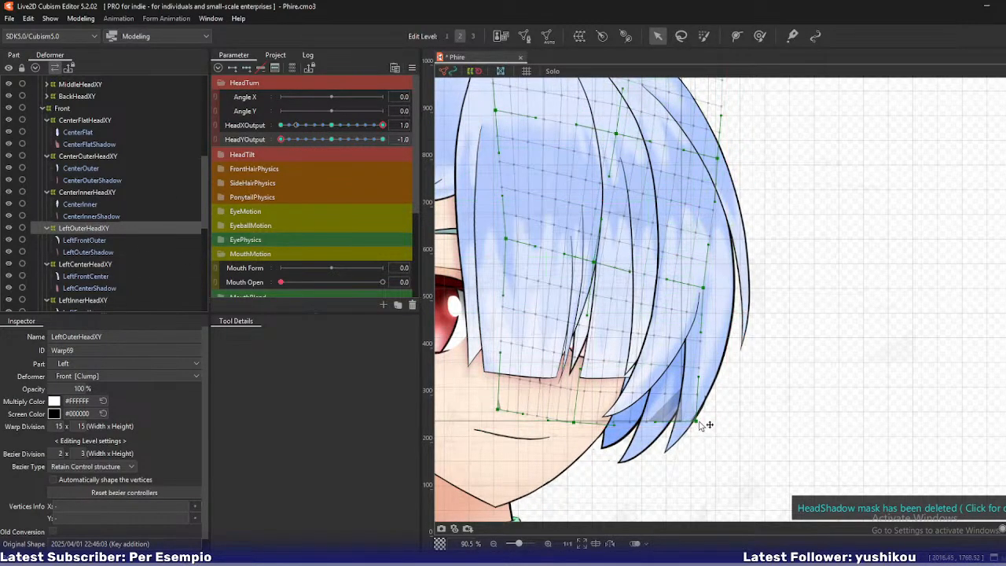
drag(704, 288, 716, 288)
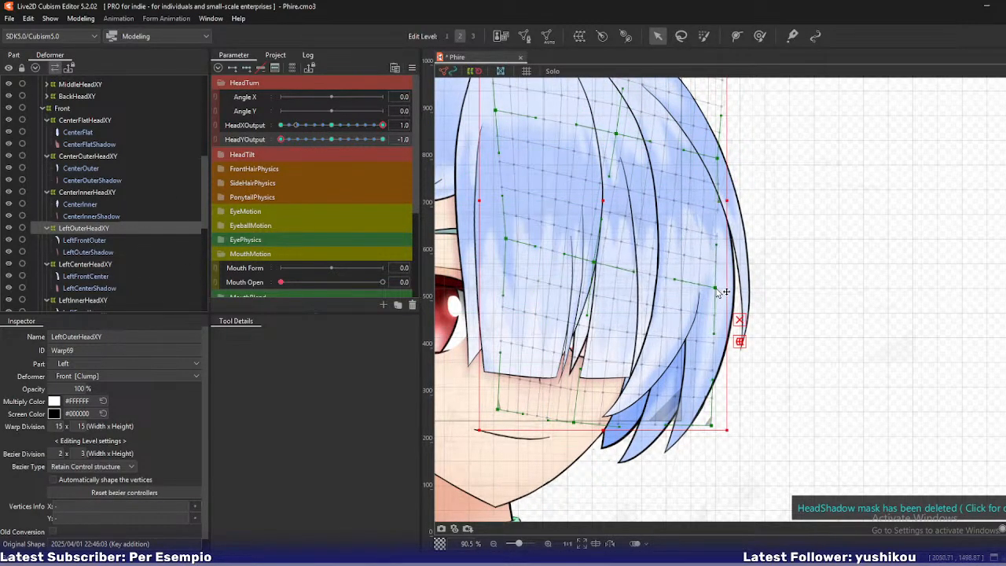
drag(574, 422, 571, 422)
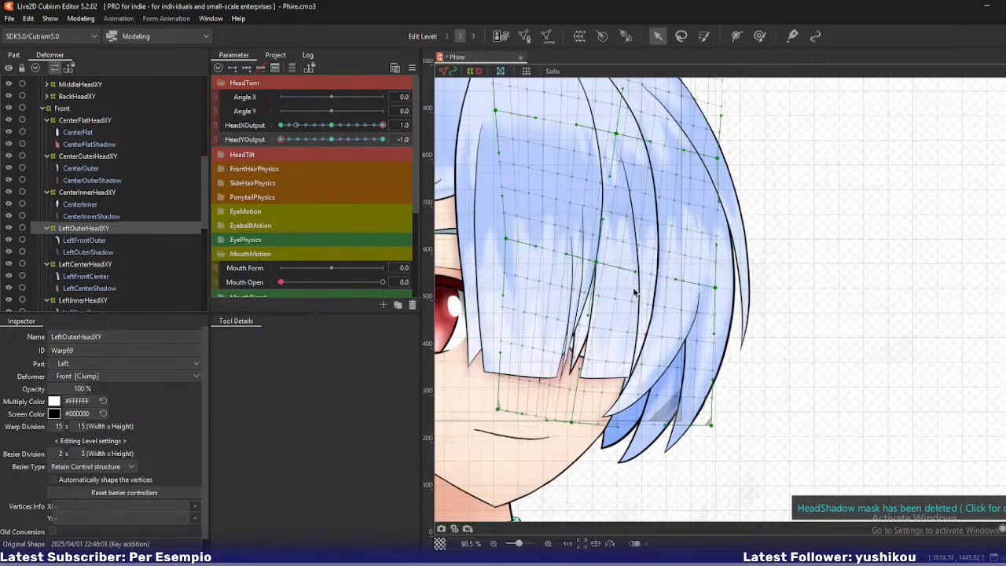
drag(712, 426, 715, 426)
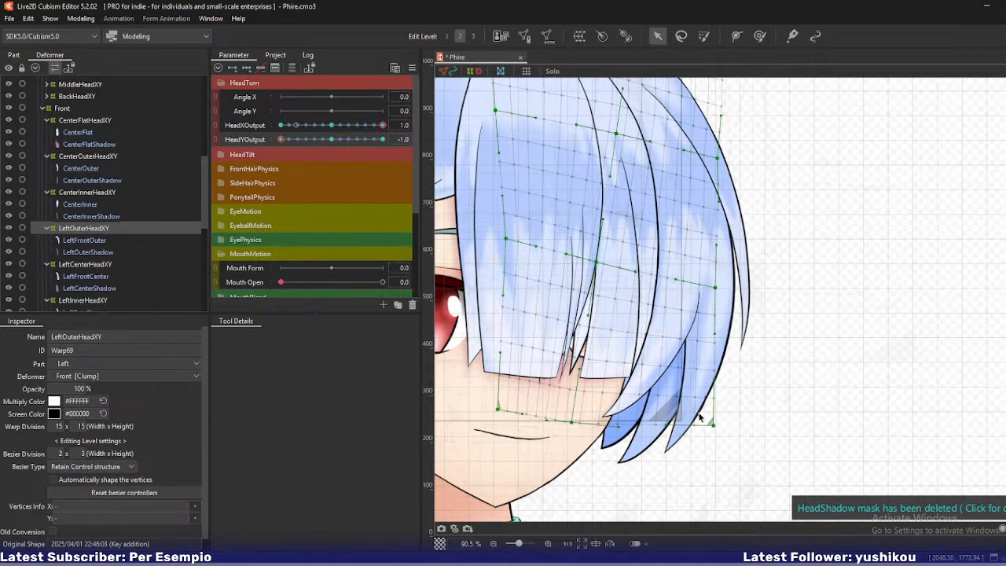
Isolate LeftInnerHeadXY with its LeftFrontInner and LeftInnerShadow meshes in solo view, leaving only the deformer selected.
drag(654, 383, 735, 427)
scroll(78, 301, down, 1)
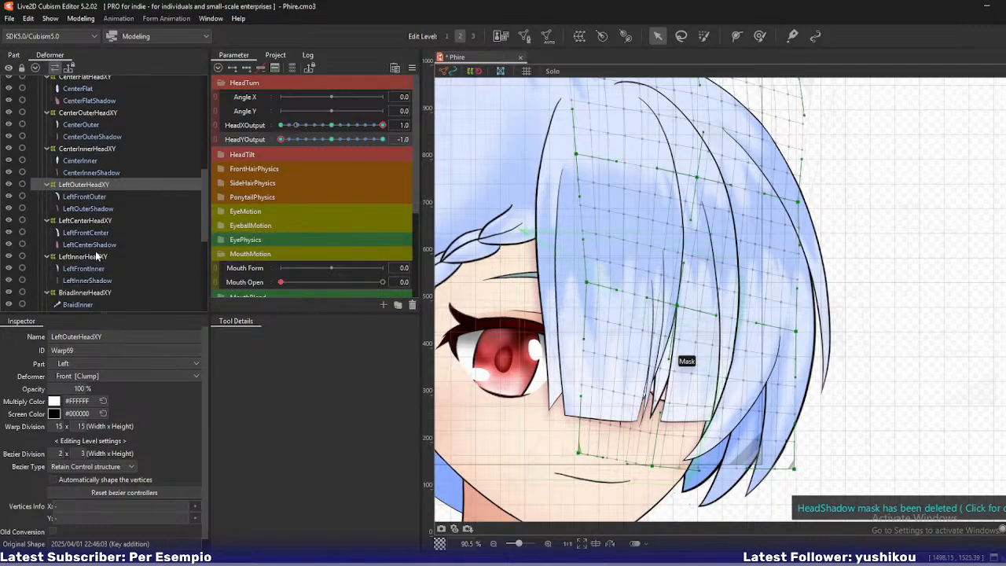
click(96, 256)
shift+click(89, 281)
key(y)
click(90, 258)
drag(721, 279, 673, 348)
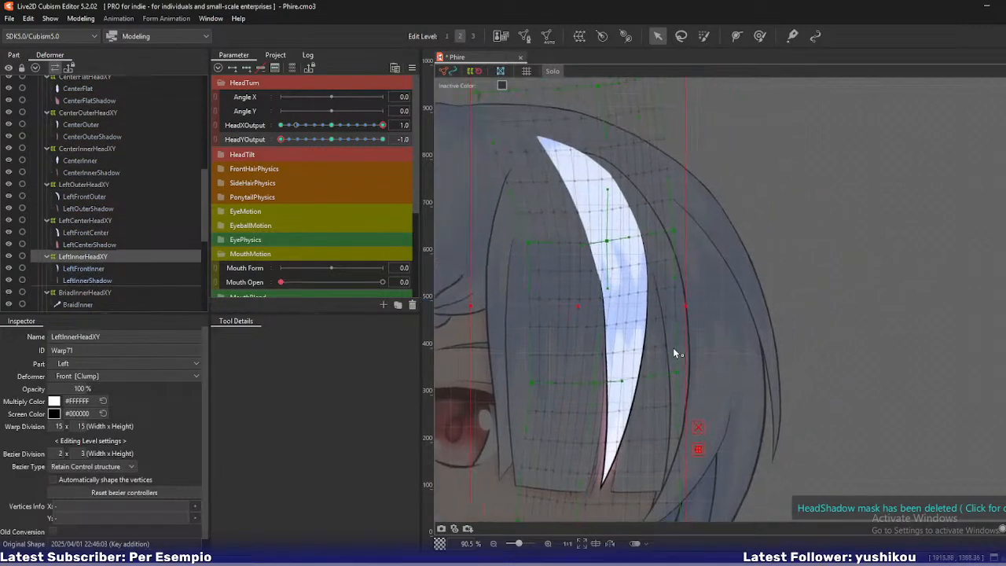
Shift LeftInnerHeadXY's top-middle, upper-centre and lower-centre points slightly right and its upper-right point slightly right and down.
drag(559, 155, 575, 199)
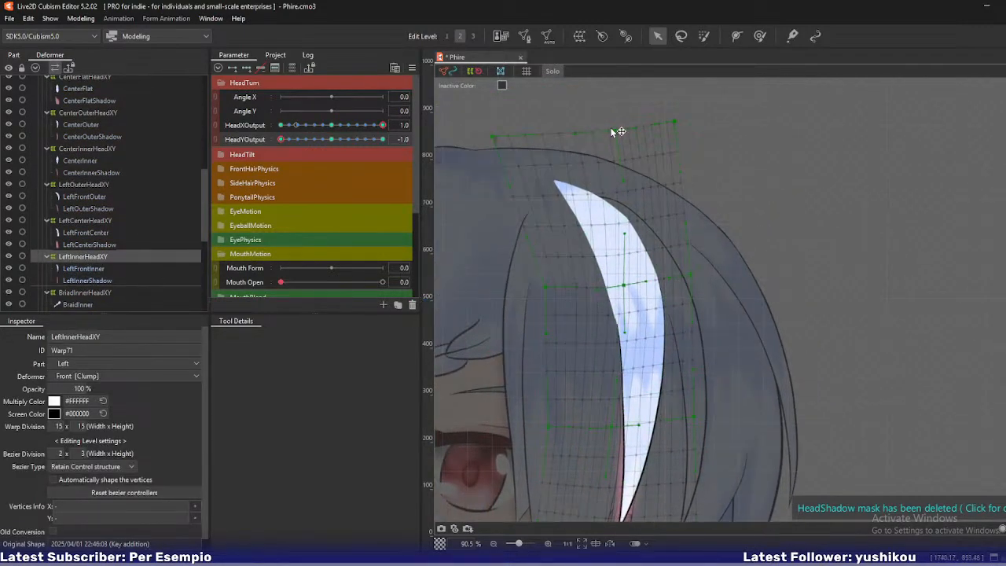
drag(612, 129, 620, 135)
drag(624, 285, 629, 284)
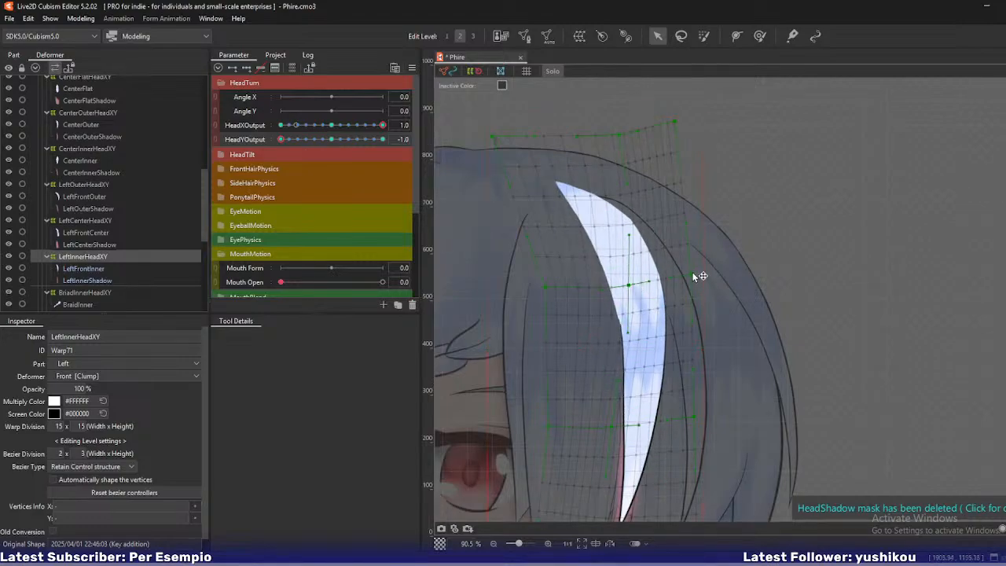
drag(693, 273, 698, 281)
drag(614, 426, 620, 430)
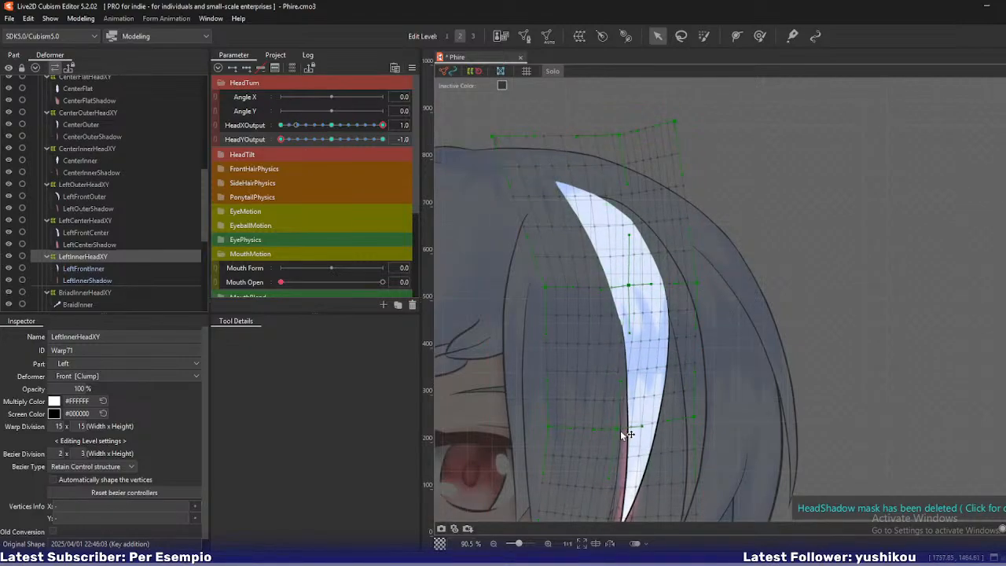
Adjust LeftInnerHeadXY's bottom-right corner, move its bottom-middle point left, and undo an extra nudge of the lower-centre point.
drag(683, 439, 689, 299)
drag(686, 449, 689, 463)
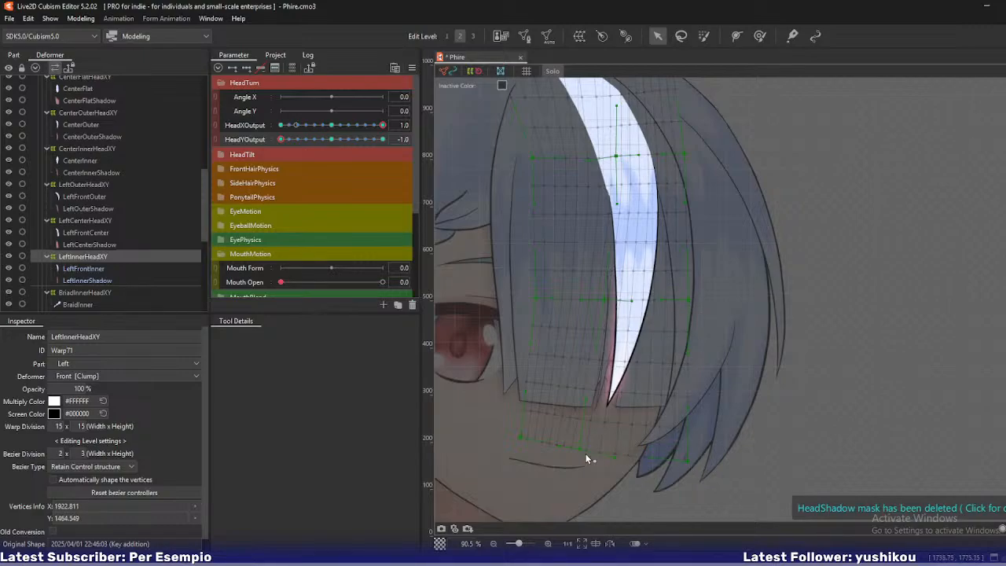
drag(586, 454, 579, 433)
drag(604, 302, 606, 303)
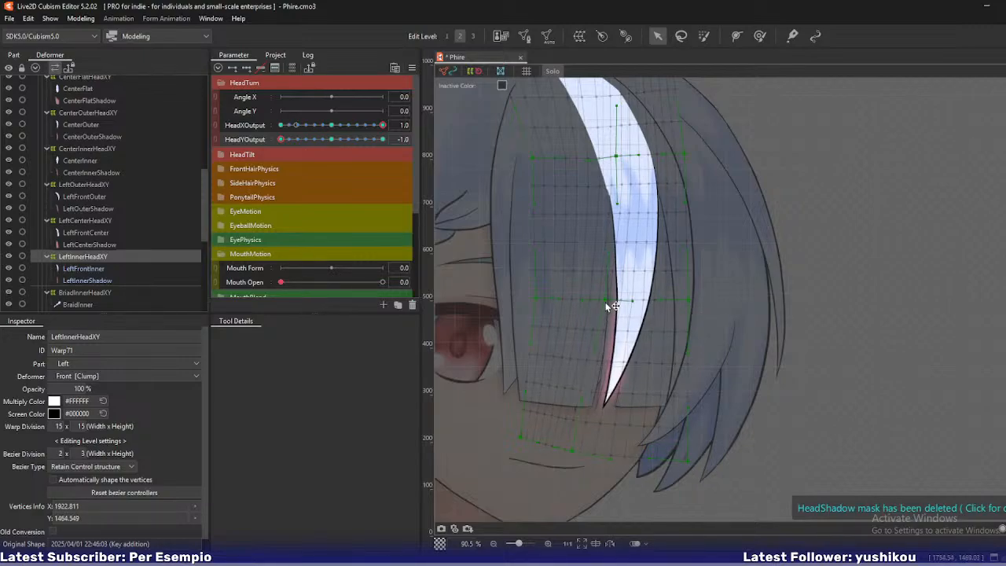
key(ctrl+z)
Lower LeftInnerHeadXY's top-right corner and top-middle point, and shift its upper-left point slightly up and left.
drag(618, 189, 617, 213)
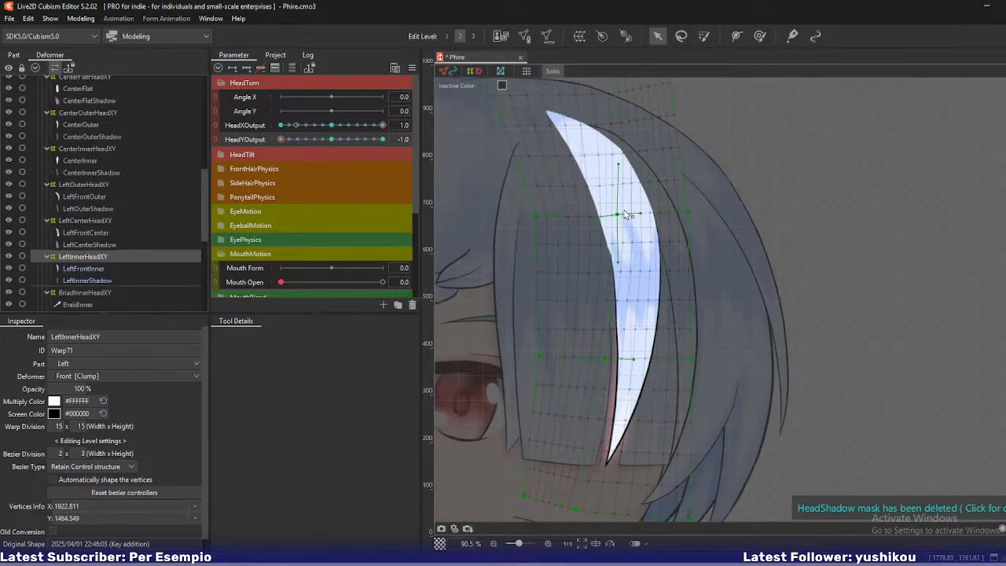
drag(623, 97, 623, 168)
drag(669, 124, 683, 159)
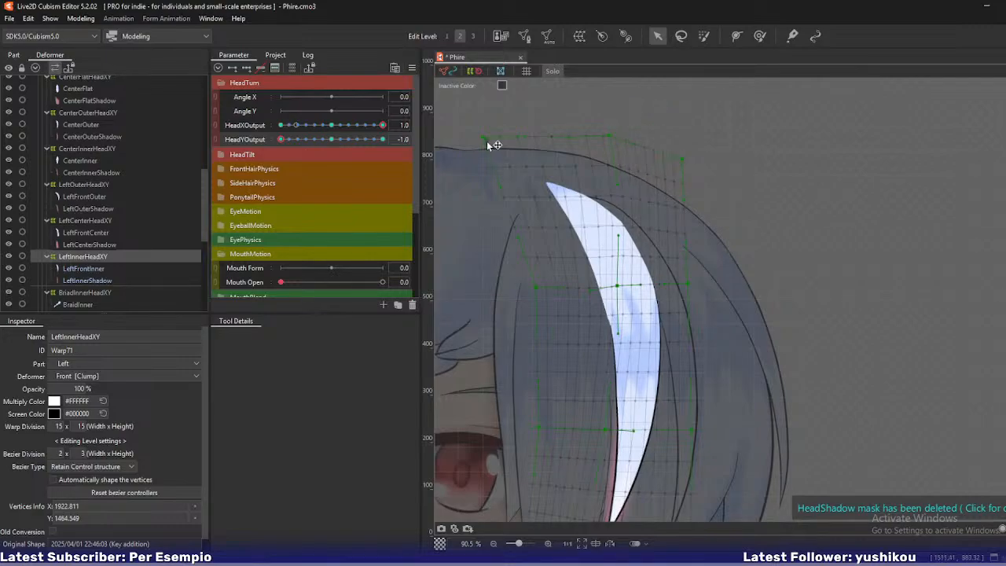
drag(608, 135, 608, 141)
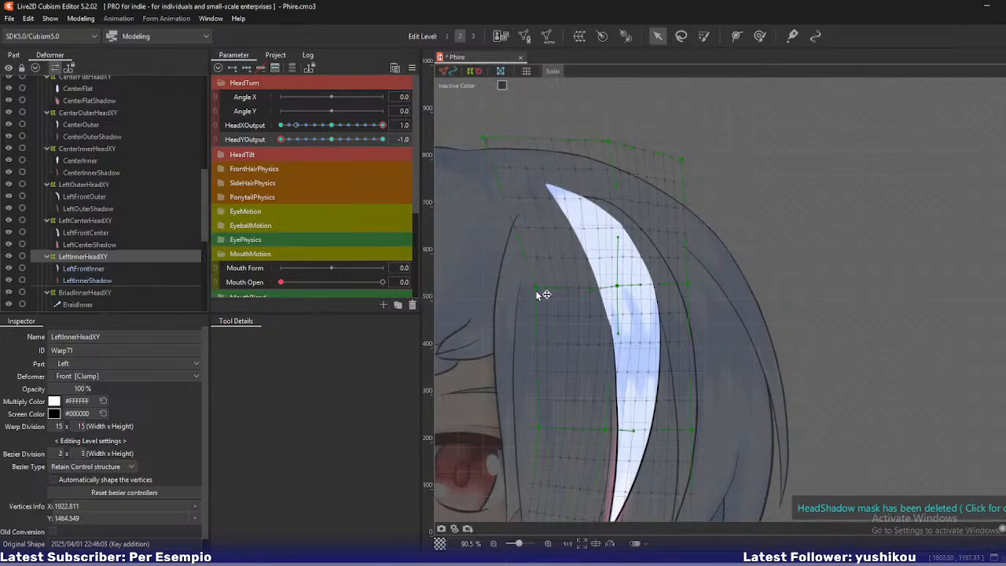
drag(536, 291, 532, 286)
drag(609, 142, 611, 142)
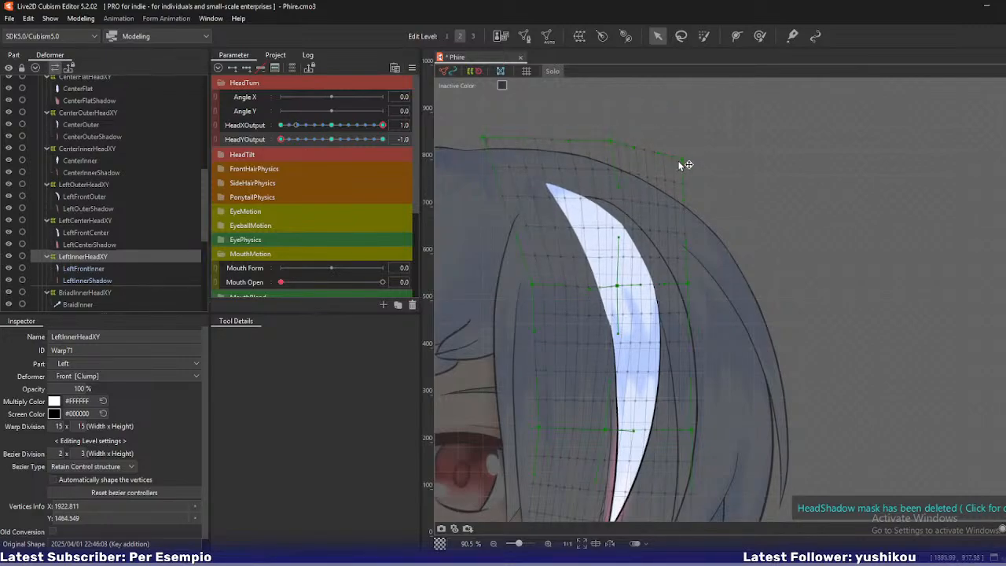
drag(679, 163, 685, 155)
Raise LeftInnerHeadXY's lower-left point, lower its lower-right point, then leave solo view and check the motion near HeadYOutput -1.0.
drag(677, 302, 696, 221)
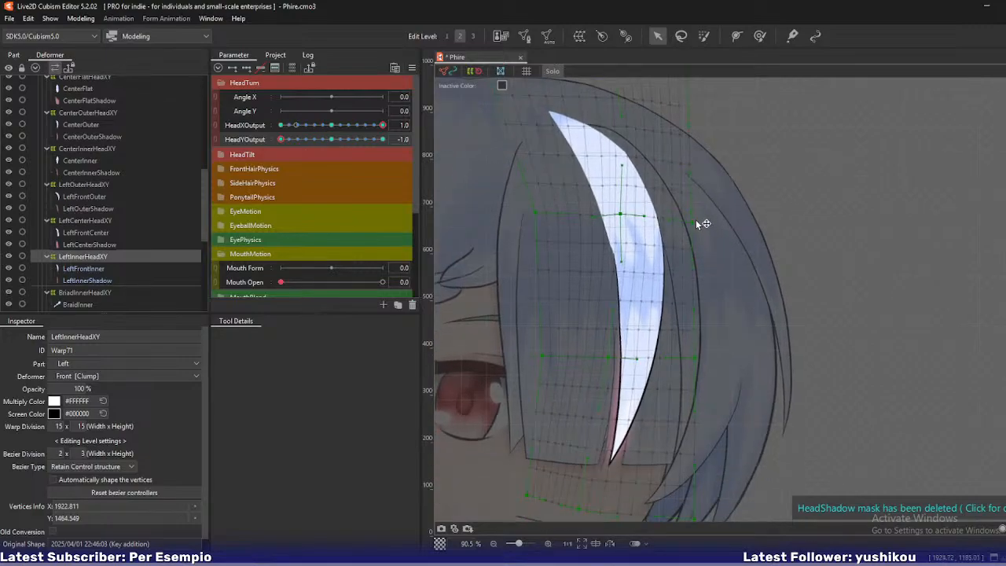
drag(541, 356, 537, 347)
drag(693, 357, 693, 367)
key(s)
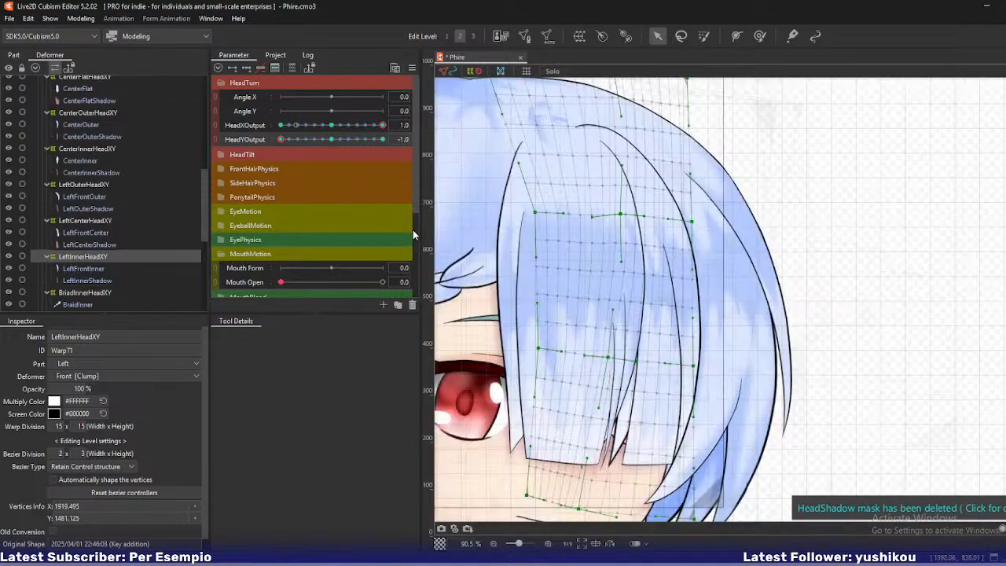
drag(292, 144, 255, 158)
Move LeftInnerHeadXY's lower-right point and bottom-right corner left and its lower-centre and bottom-middle points slightly right, then check the motion.
drag(614, 331, 606, 282)
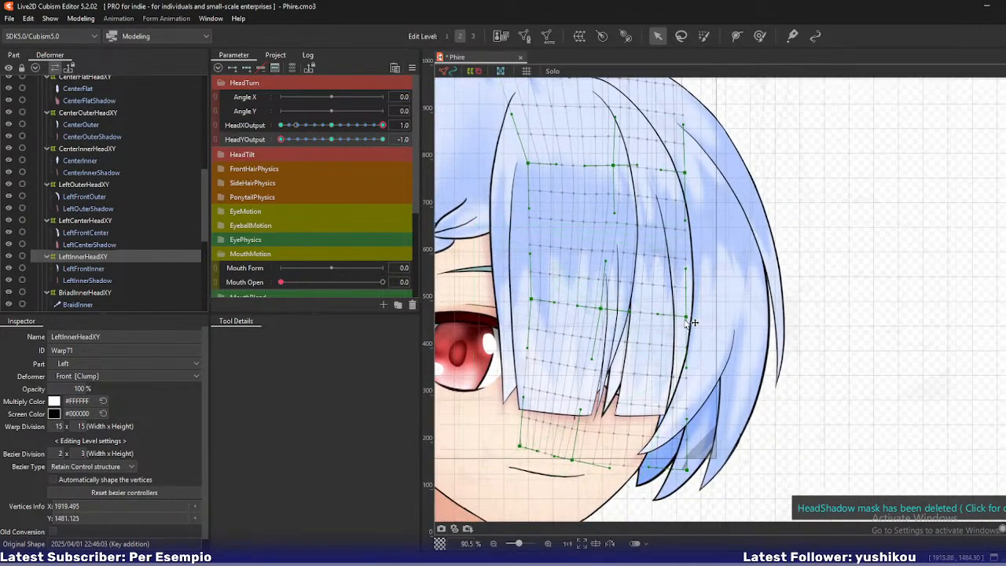
drag(686, 316, 674, 315)
drag(602, 312, 609, 311)
drag(695, 473, 672, 469)
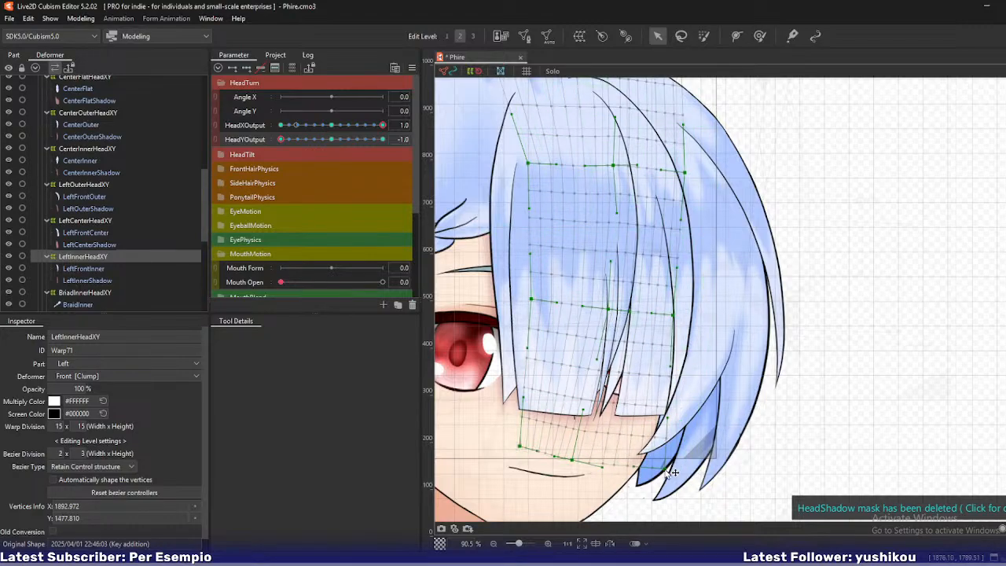
drag(579, 463, 592, 463)
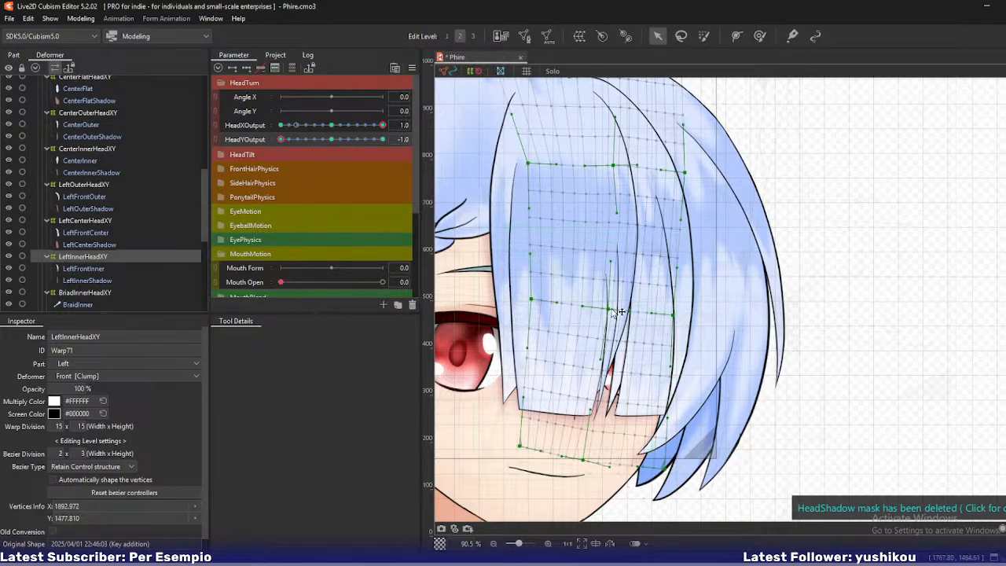
drag(610, 310, 607, 310)
mouse_move(282, 139)
mouse_down()
mouse_move(312, 142)
mouse_move(277, 144)
mouse_up()
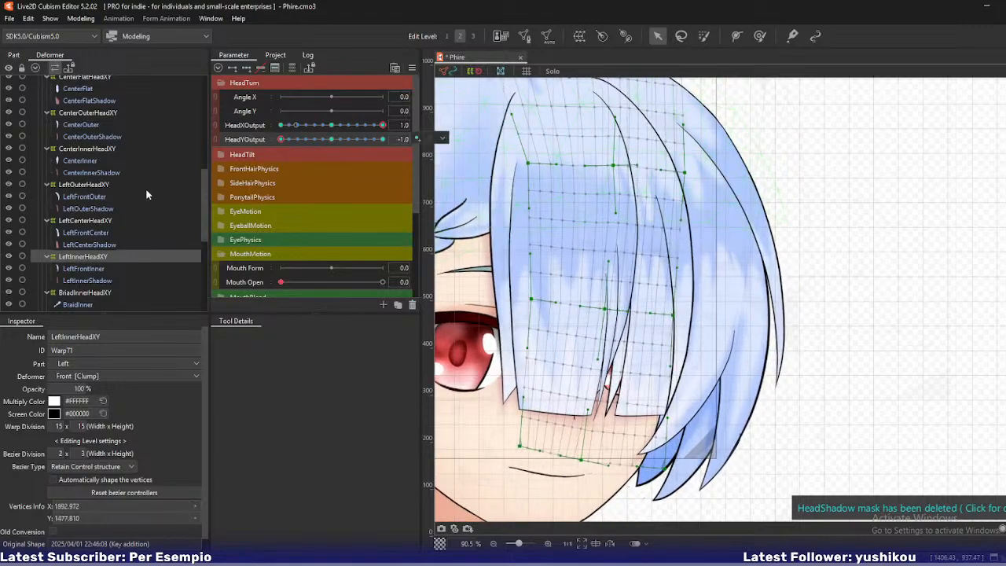
Compare the inner strand in and out of solo view, then slightly lower LeftInnerHeadXY's lower-centre and lower-right points.
click(98, 280)
drag(556, 320, 544, 337)
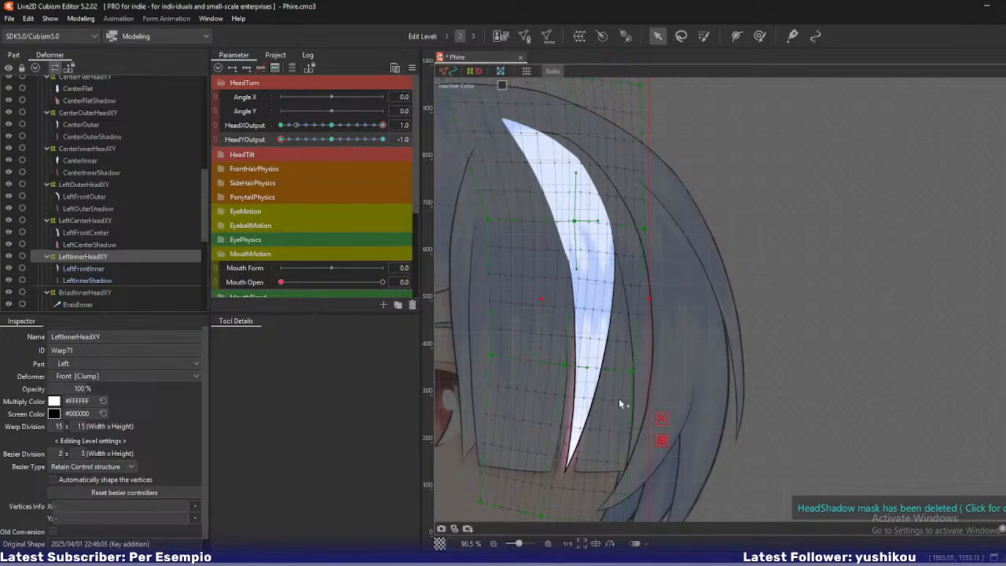
drag(629, 385, 661, 340)
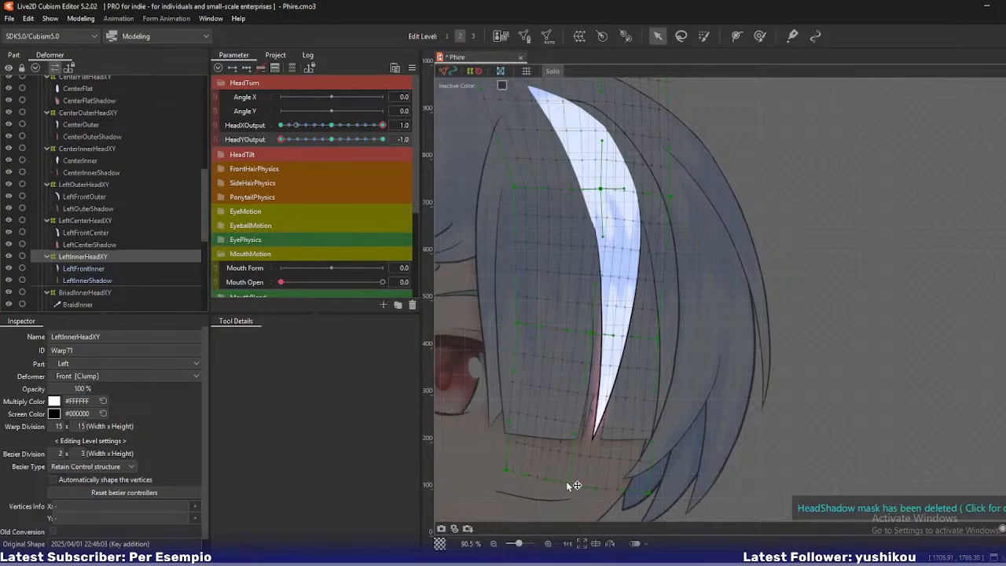
key(alt+s)
key(alt+s)
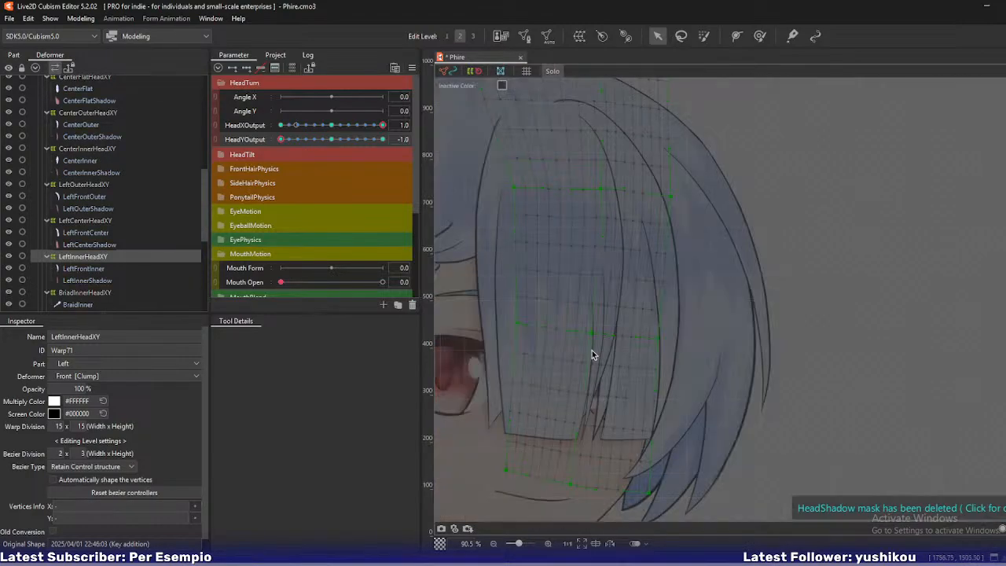
key(alt+s)
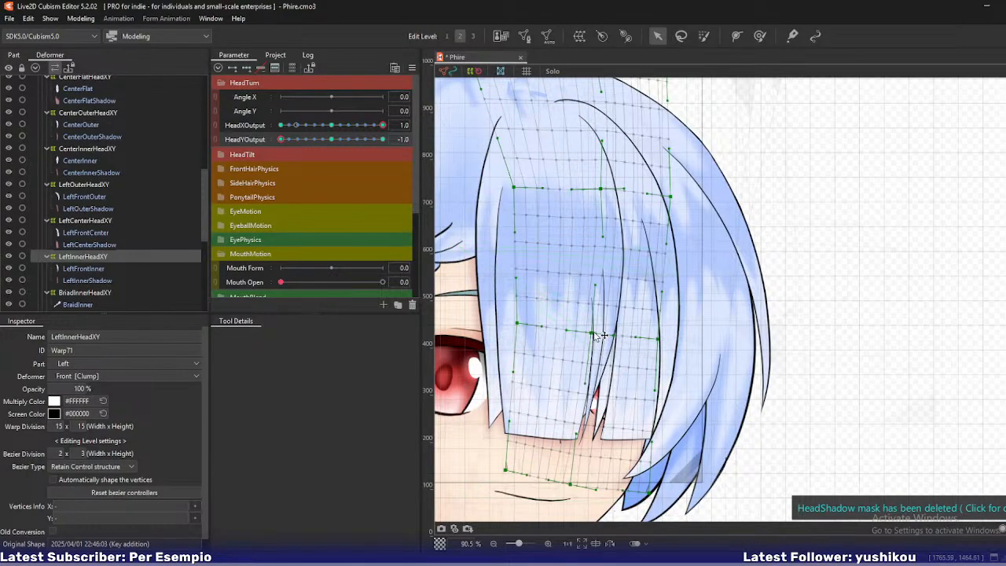
drag(668, 339, 671, 345)
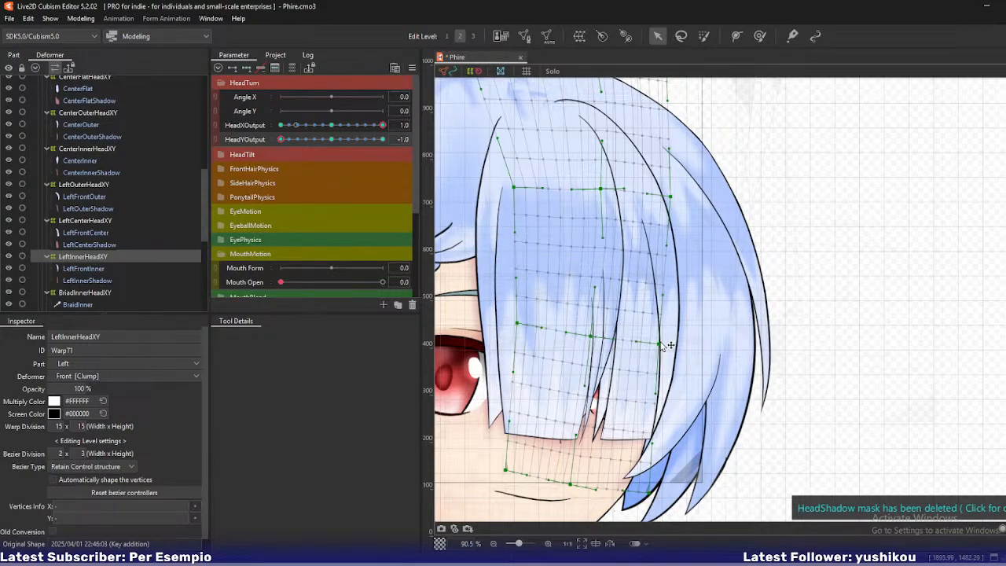
Select BriadInnerHeadXY, check its motion near HeadYOutput -1.0, and lower its right-middle, centre and left-middle points.
drag(602, 348, 713, 400)
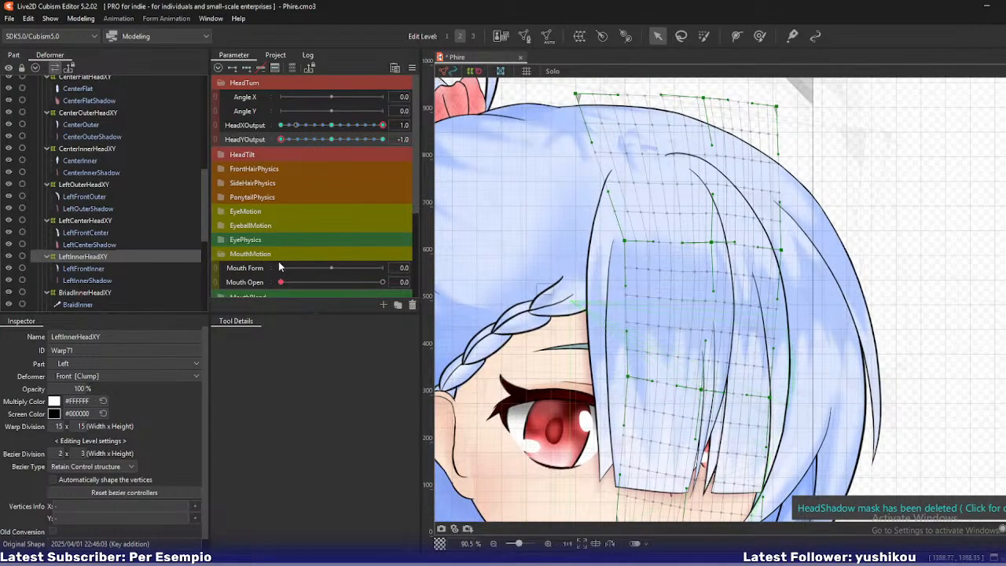
scroll(122, 251, down, 3)
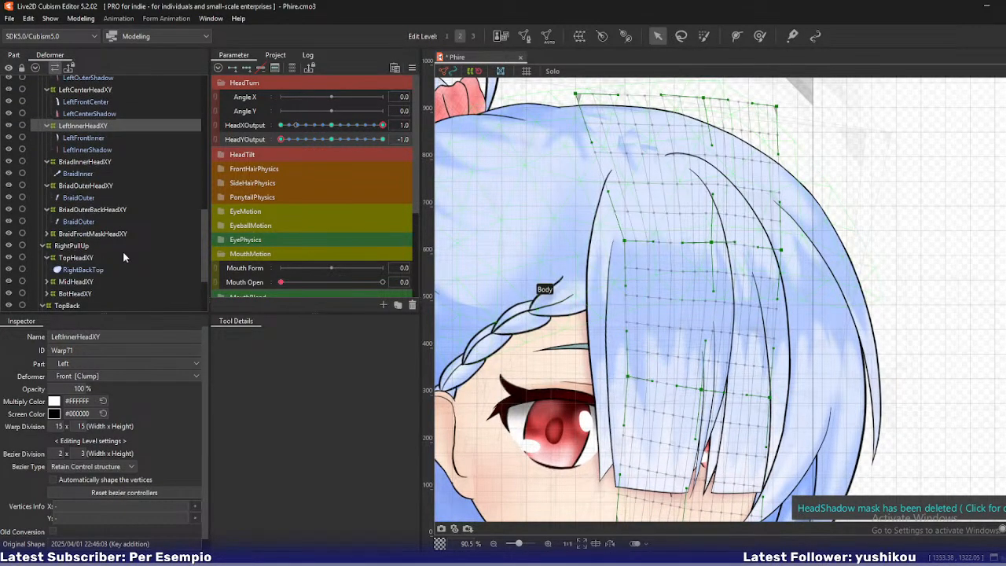
click(98, 162)
mouse_move(280, 139)
mouse_down()
mouse_move(309, 144)
mouse_move(280, 140)
mouse_up()
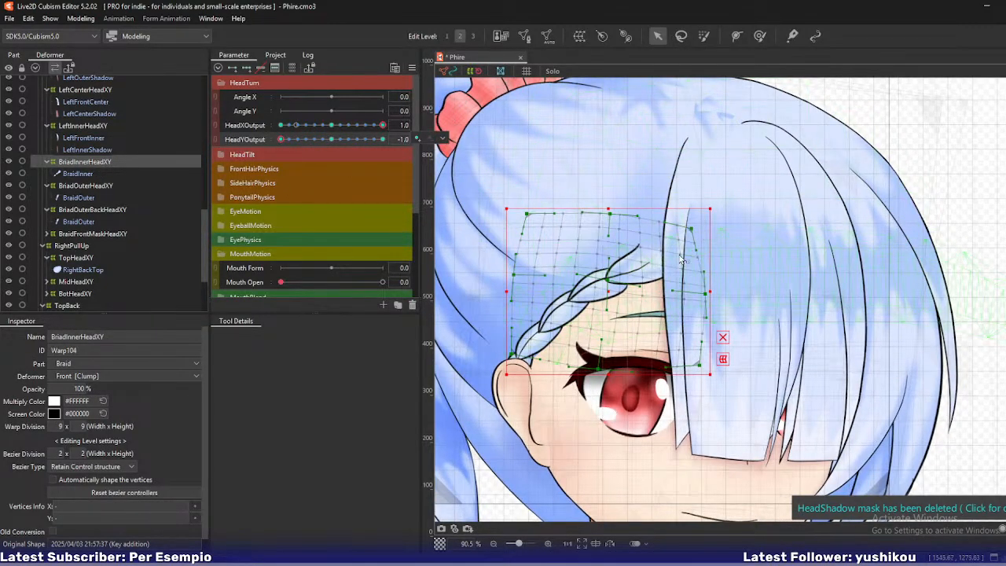
click(692, 233)
drag(705, 295, 706, 306)
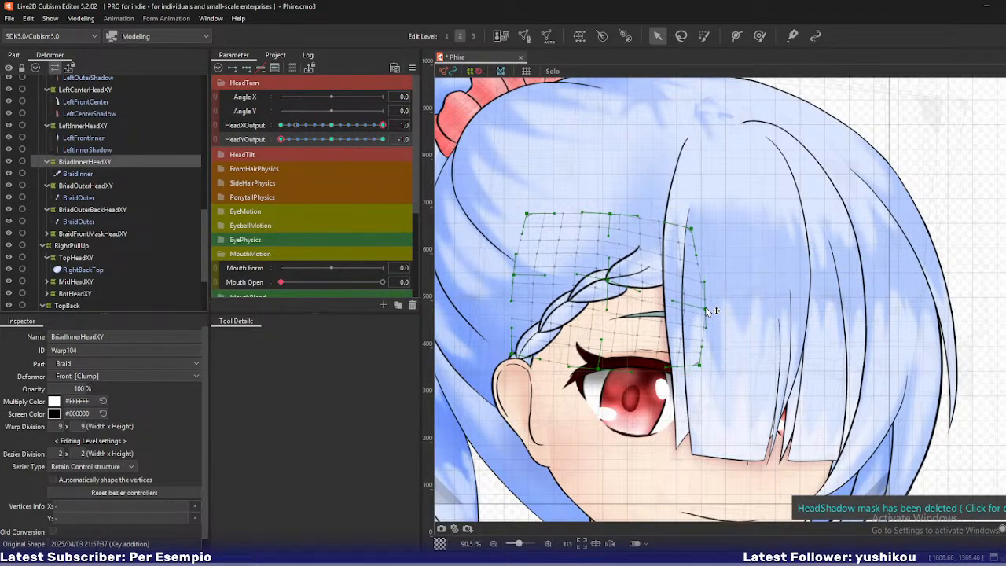
drag(606, 276, 607, 286)
drag(514, 275, 516, 283)
Lower BriadInnerHeadXY's top-left corner and top-middle point, nudge its right-middle point left, and recheck the motion near HeadYOutput -1.0.
drag(527, 214, 534, 221)
drag(619, 216, 622, 224)
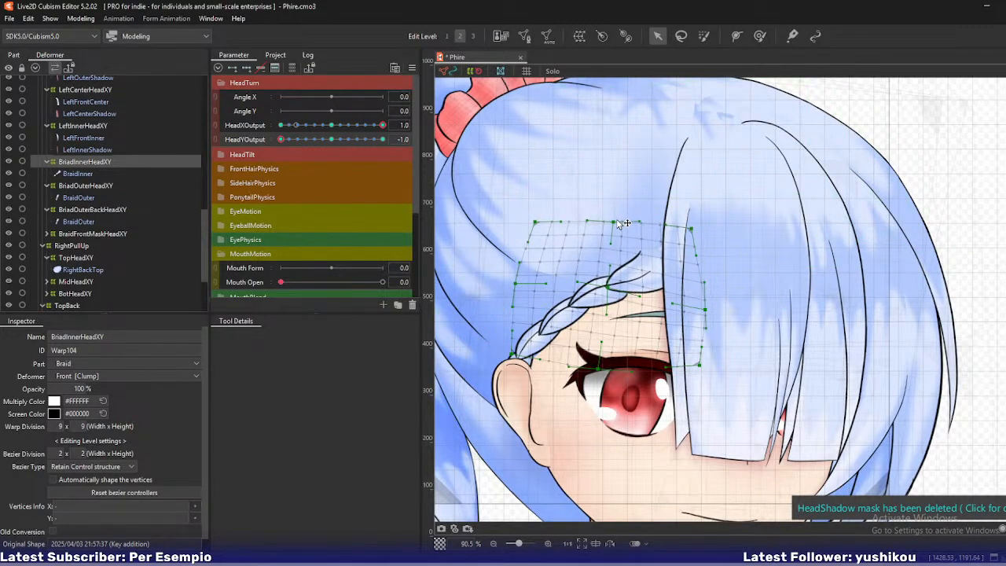
drag(708, 311, 705, 311)
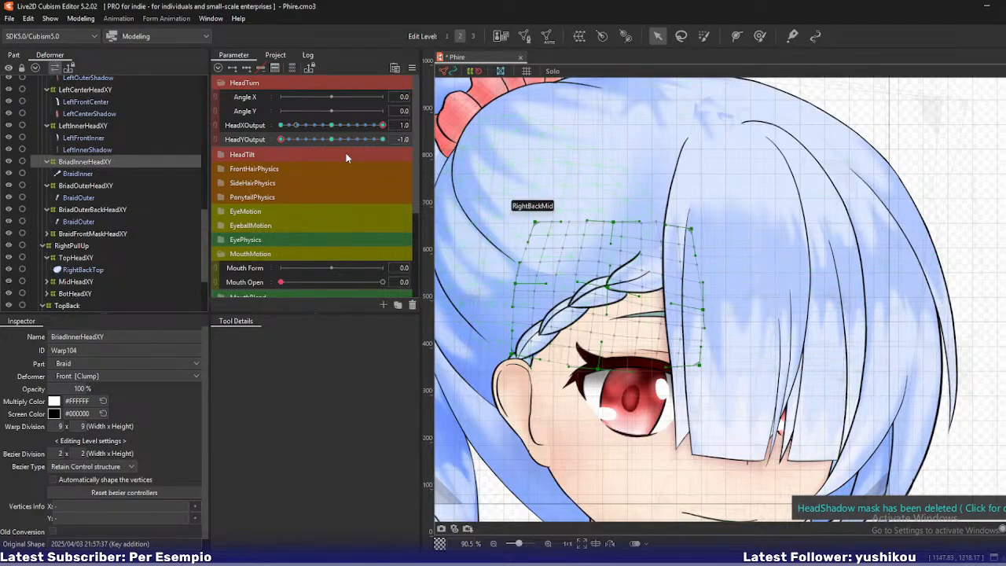
mouse_move(288, 141)
mouse_down()
mouse_move(310, 143)
mouse_move(279, 142)
mouse_up()
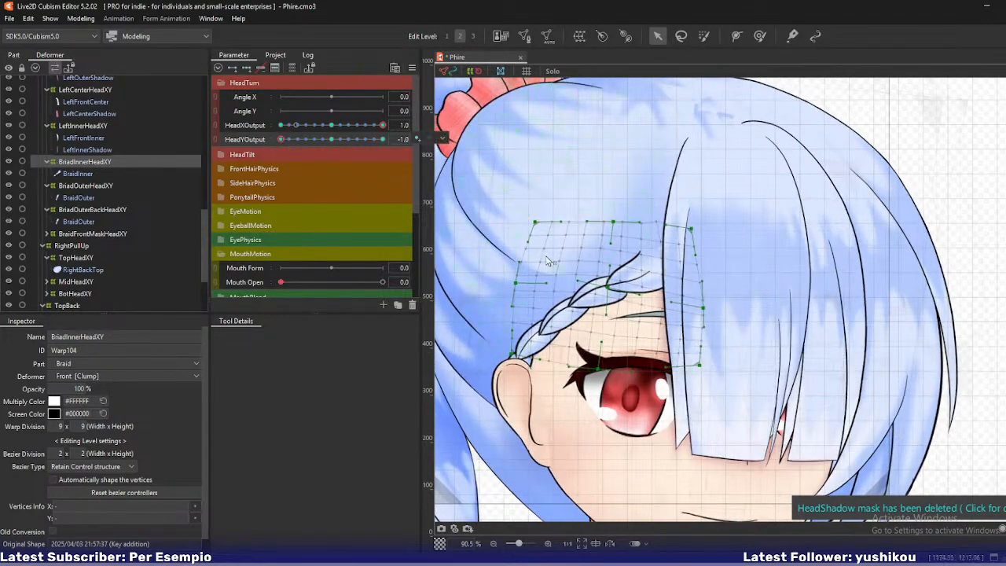
Nudge BriadInnerHeadXY's centre point right, raise its right-middle point, and lower its top-middle point and top-right corner.
drag(615, 288, 619, 288)
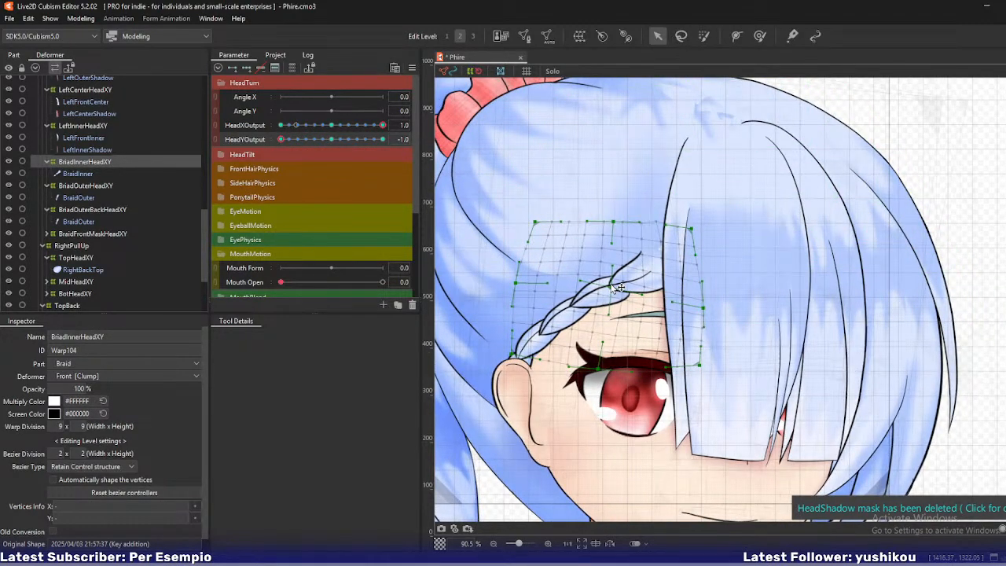
click(705, 306)
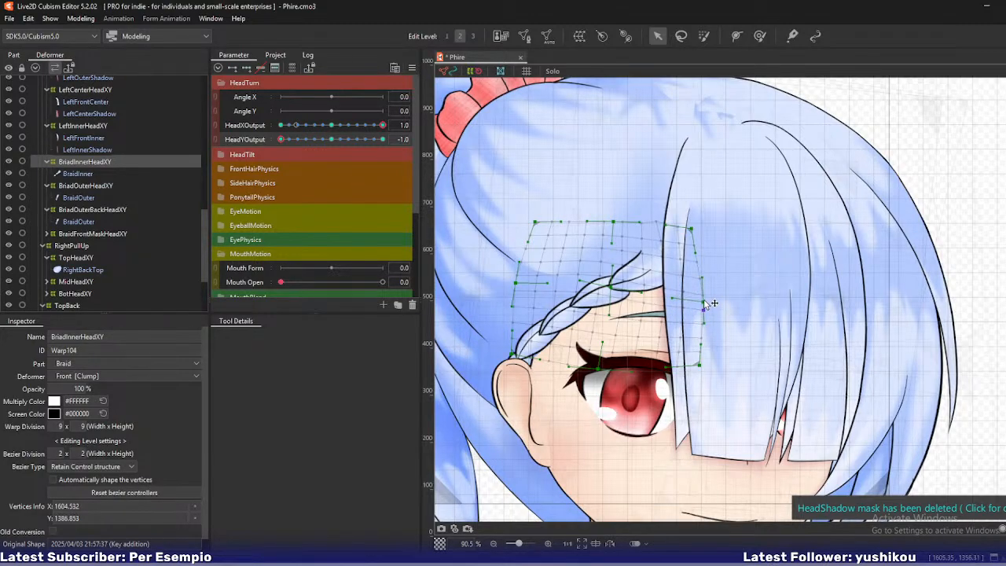
drag(705, 305, 703, 309)
drag(613, 222, 615, 229)
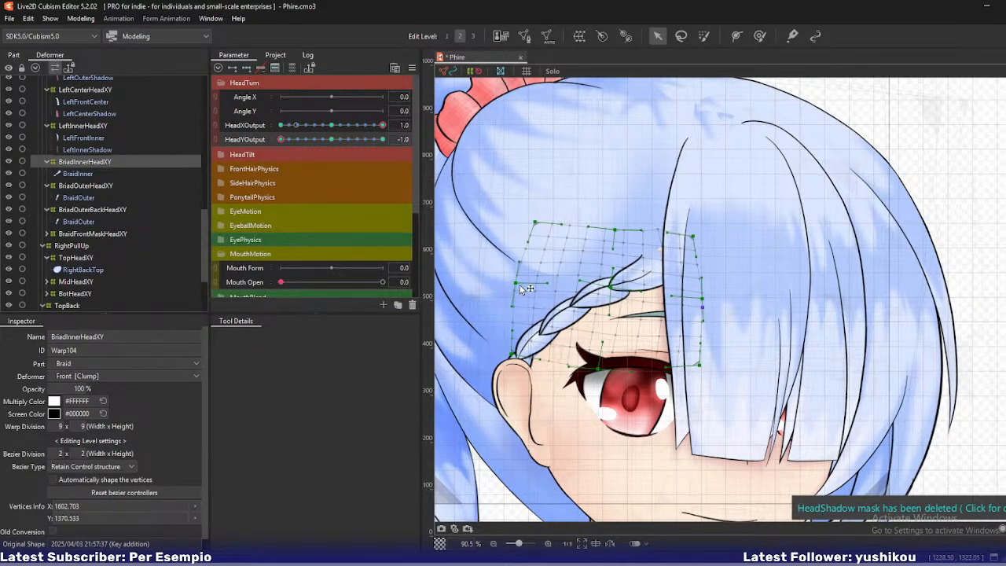
Check the inner braid's motion near HeadYOutput -1.0 up close and slightly raise BriadInnerHeadXY's centre and top-middle points.
scroll(525, 289, up, 3)
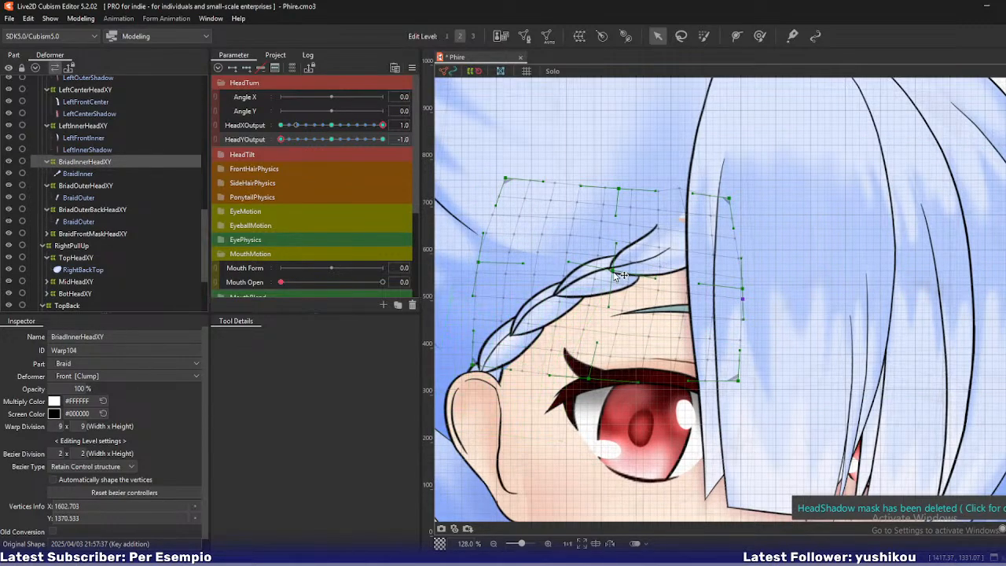
mouse_move(281, 140)
mouse_down()
mouse_move(308, 147)
mouse_move(275, 148)
mouse_up()
drag(618, 189, 623, 185)
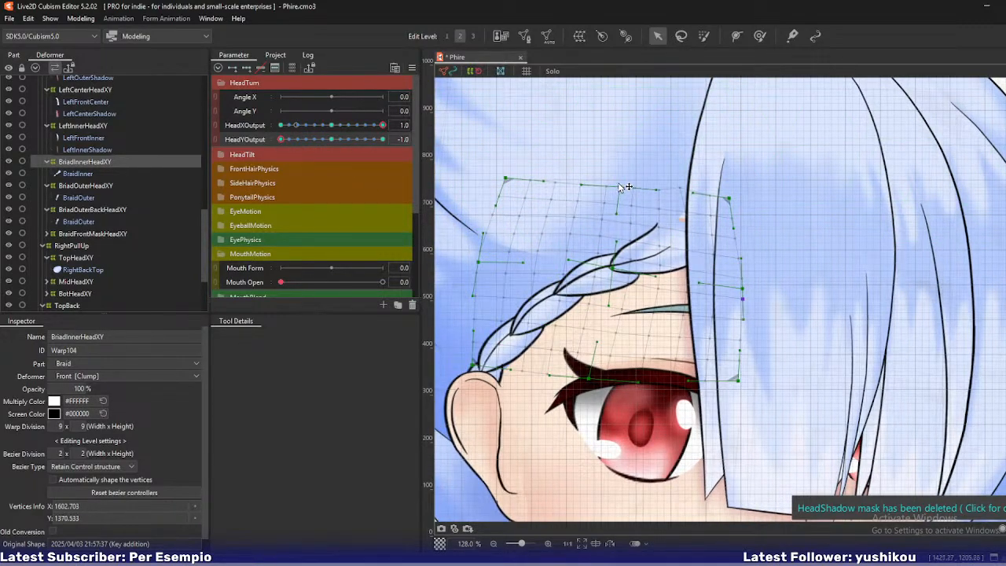
Select BriadOuterHeadXY and examine the outer braid's motion near HeadYOutput -1.0 up close.
click(76, 187)
scroll(511, 316, up, 3)
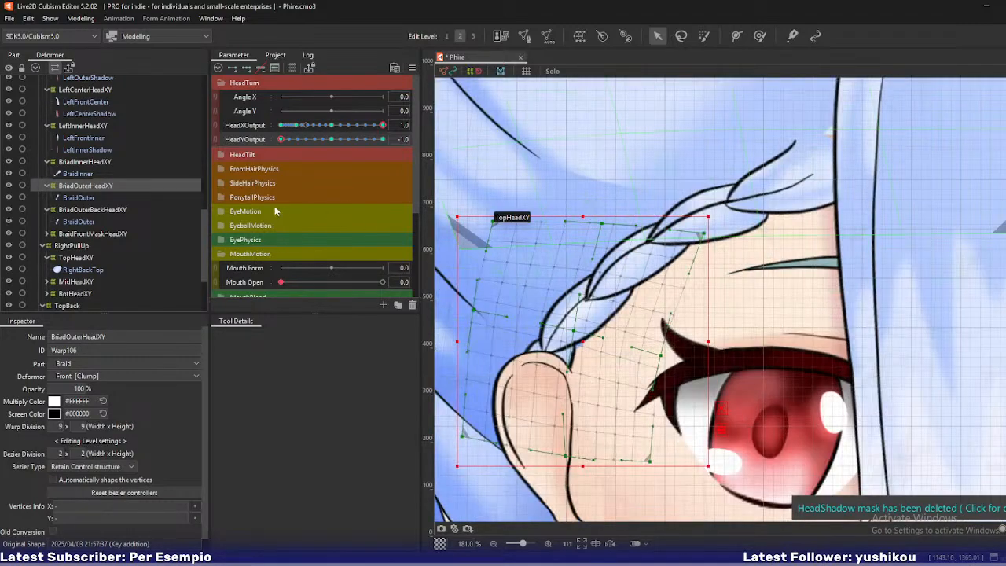
mouse_move(288, 141)
mouse_down()
mouse_move(305, 143)
mouse_move(280, 142)
mouse_up()
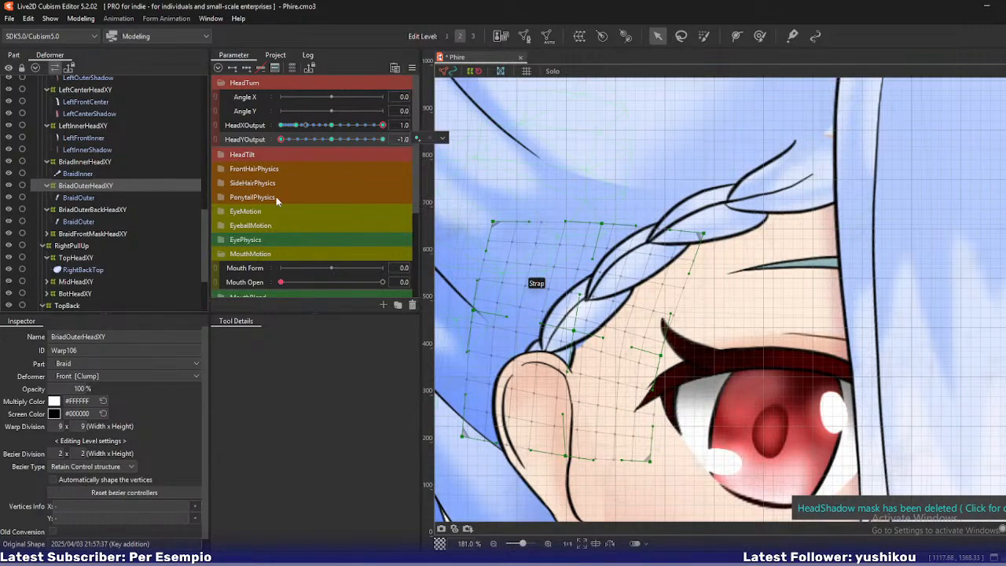
drag(291, 140, 273, 151)
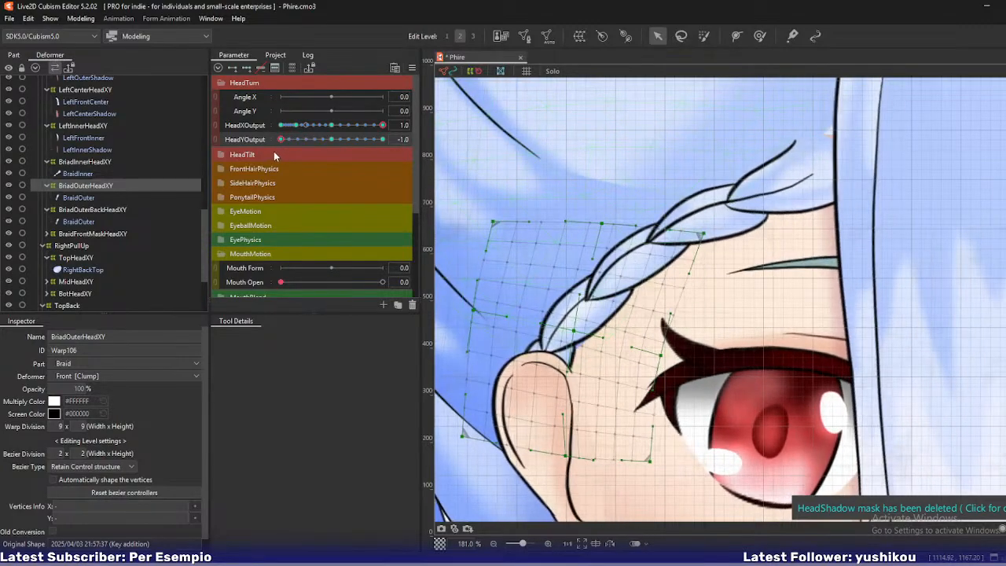
Select the TopHeadXY deformer under RightPullUp.
scroll(612, 223, down, 5)
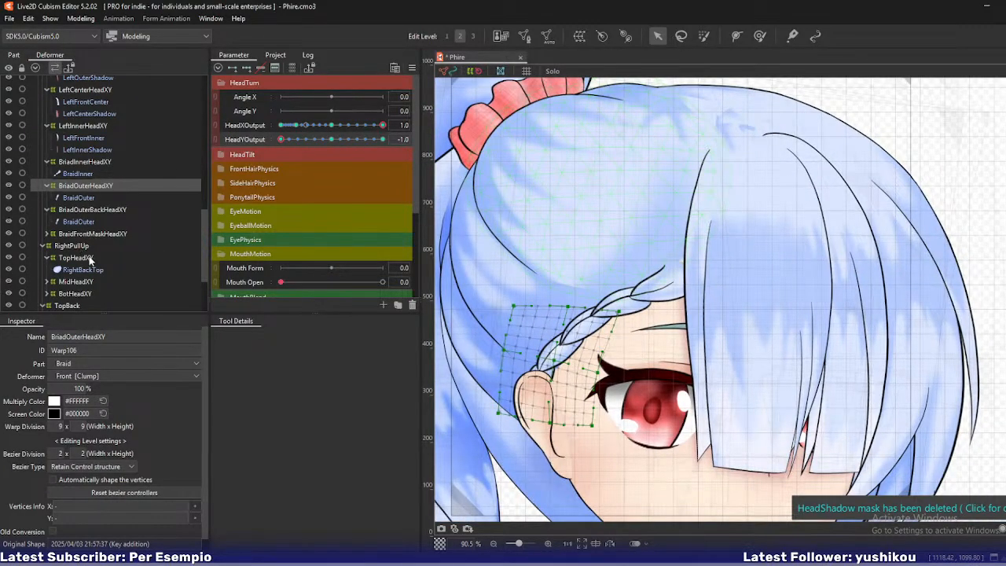
click(86, 259)
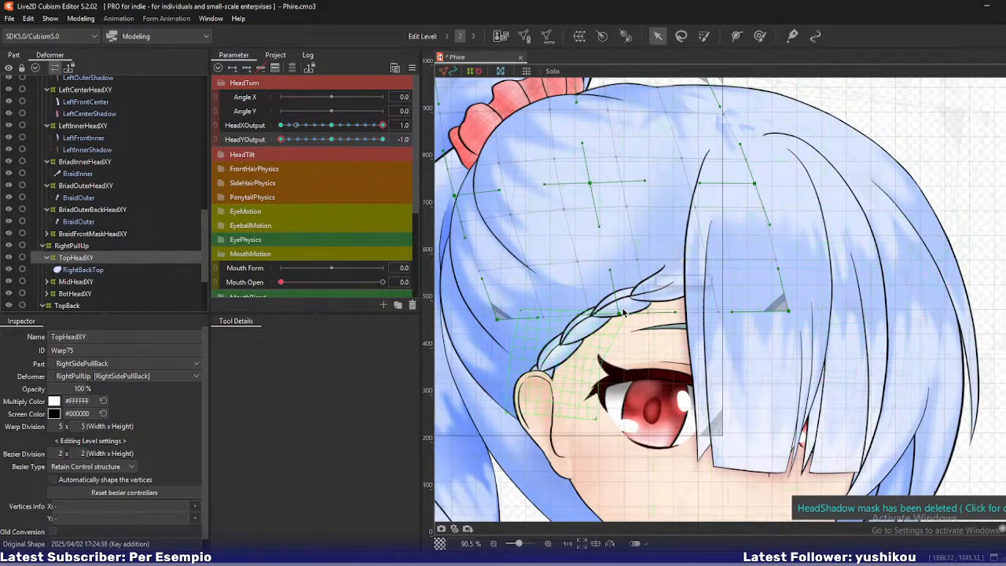
Isolate the TopHeadXY warp in Solo view and pull its right-middle and lower-right control points outward.
click(753, 184)
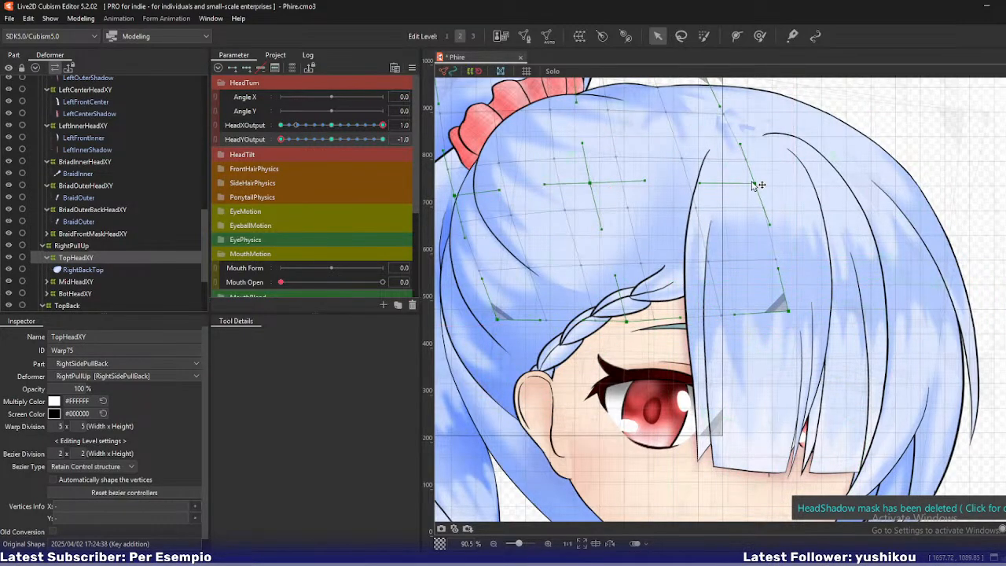
click(125, 271)
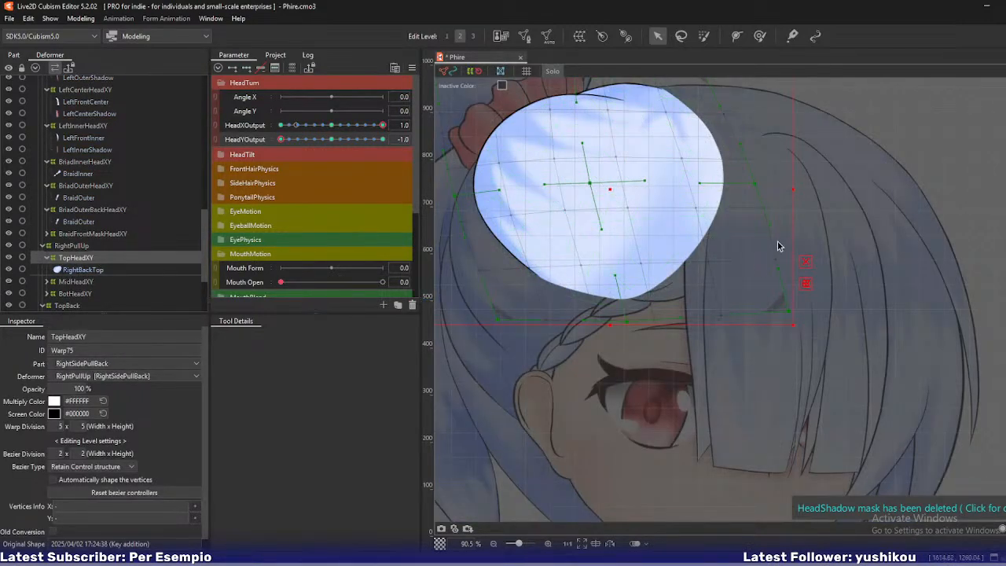
drag(766, 186, 774, 186)
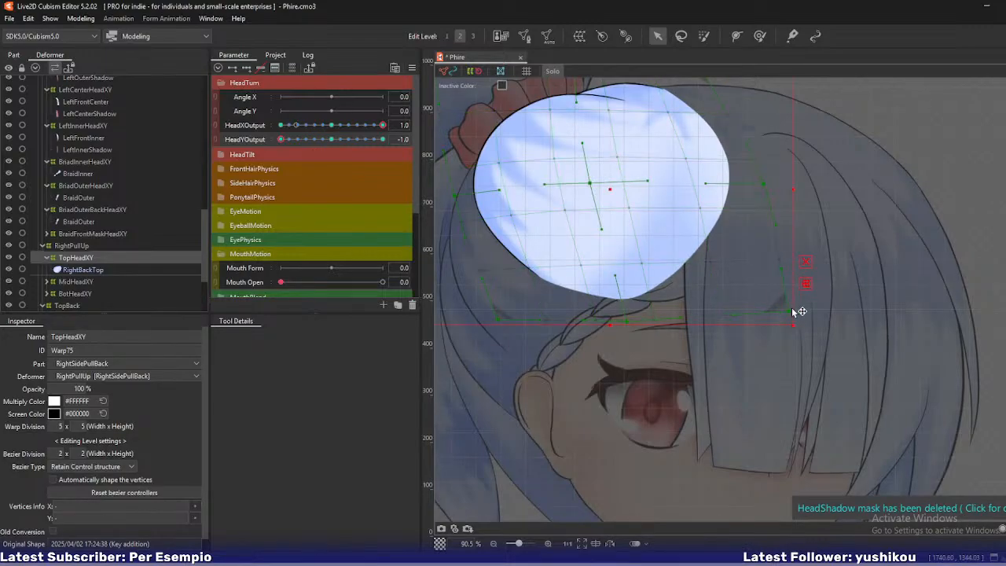
drag(792, 312, 807, 323)
Reshape the TopHeadXY warp's upper edge by shifting both top corners and the top-middle point inward or rightward, and lower its right-middle point.
drag(726, 286, 762, 385)
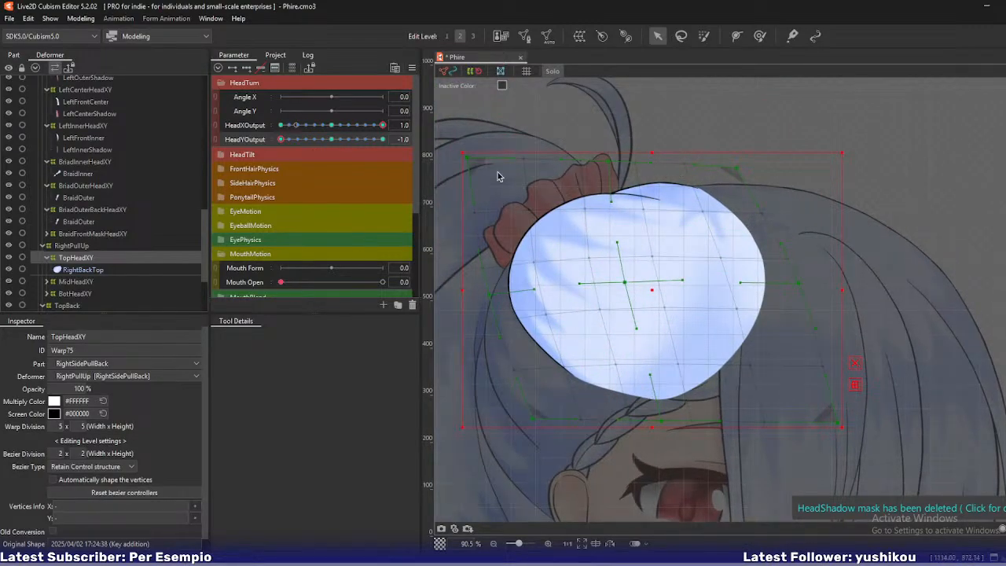
drag(476, 166, 504, 159)
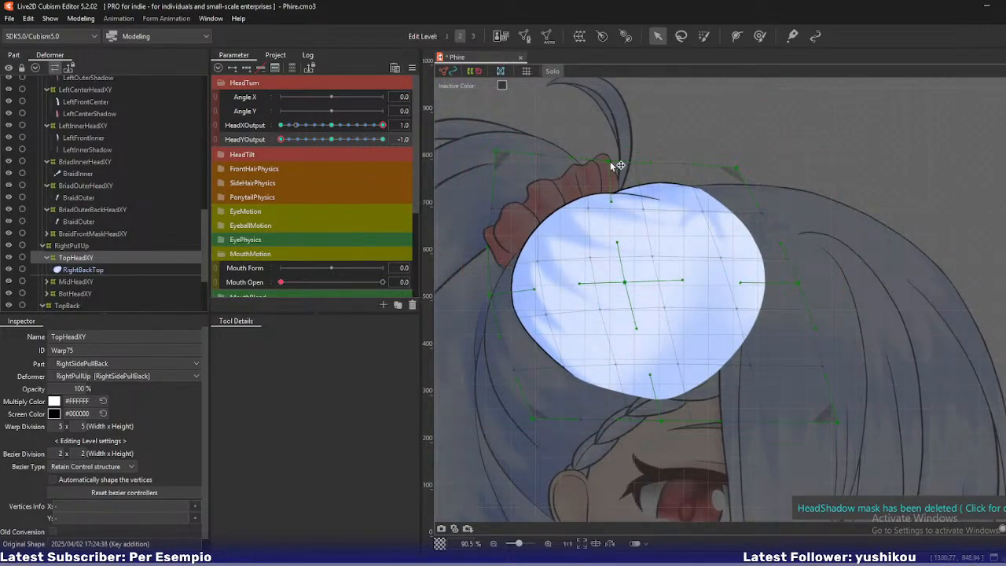
drag(611, 165, 664, 167)
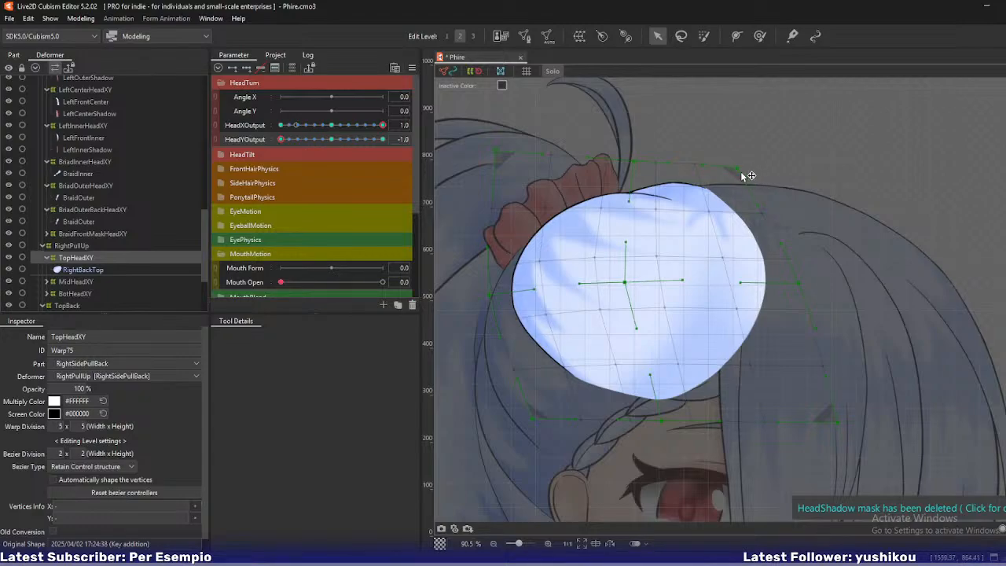
drag(742, 172, 752, 188)
drag(797, 281, 787, 307)
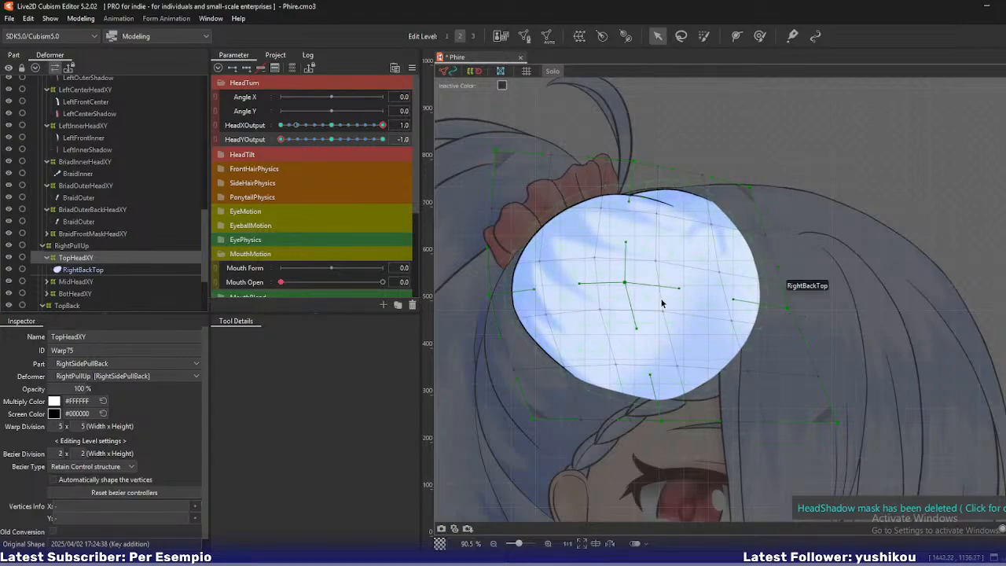
Nudge TopHeadXY's center point up-left, raise its top-middle point, and shift the left-middle and bottom-middle points slightly.
drag(634, 287, 629, 280)
drag(631, 172, 640, 158)
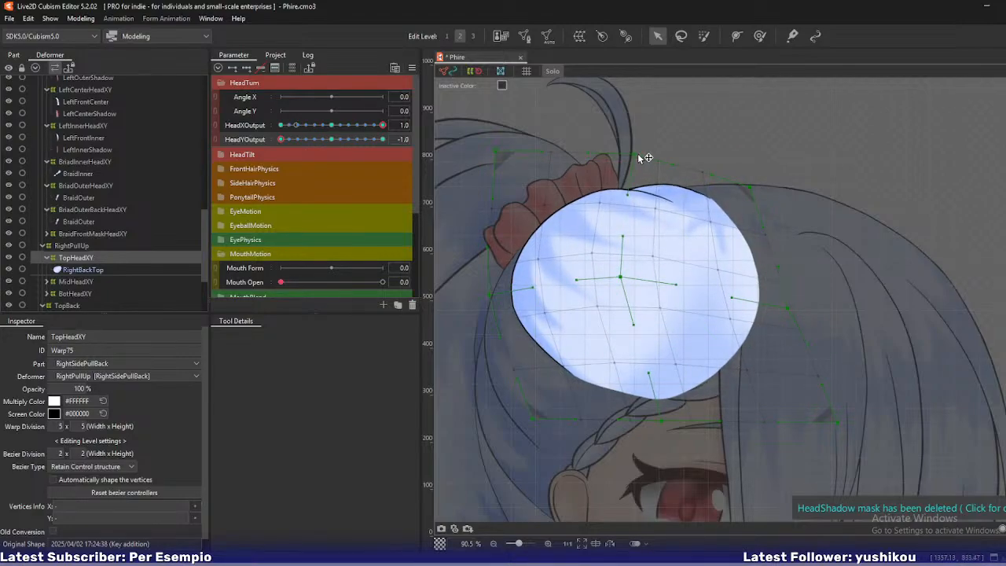
drag(487, 301, 491, 299)
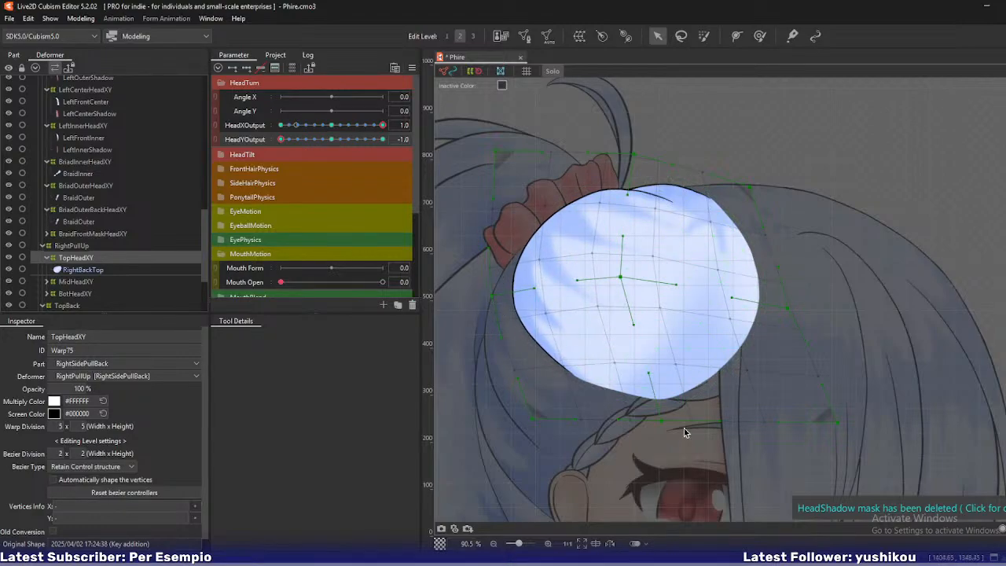
drag(669, 426, 654, 427)
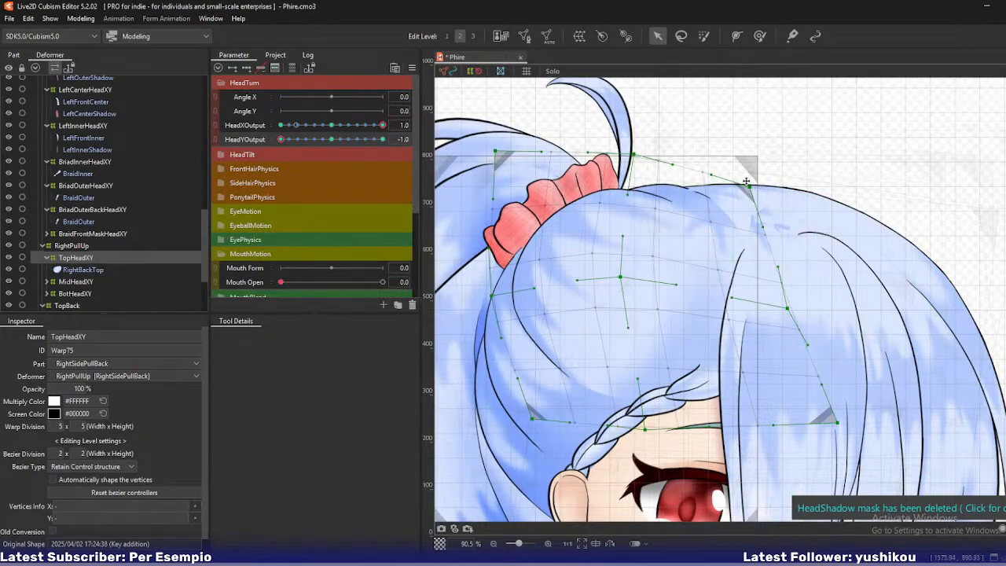
Pull TopHeadXY's upper-right and lower-right corners inward against the full hair, raise its right-middle point, and test HeadYOutput.
drag(752, 189, 744, 192)
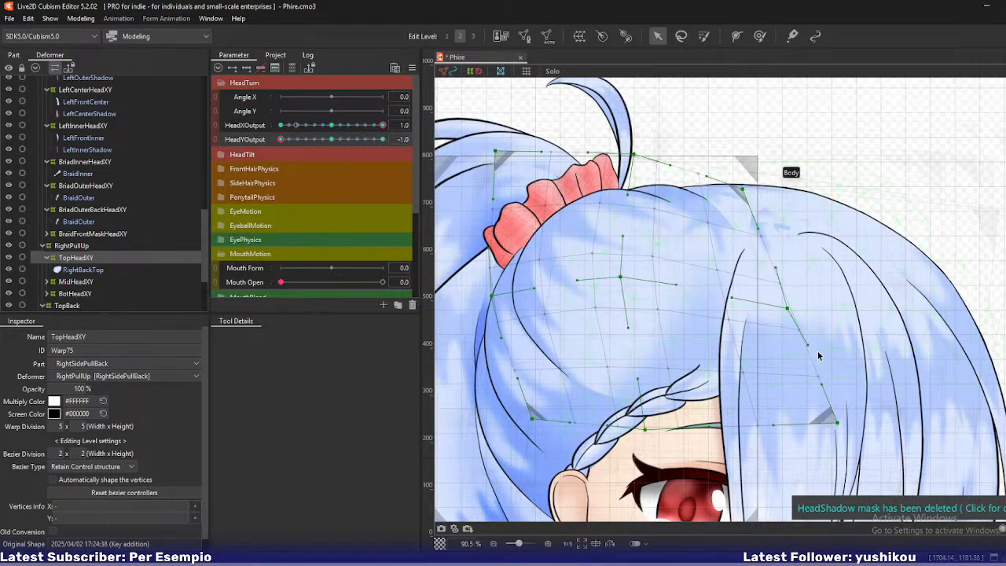
drag(841, 425, 814, 429)
drag(792, 310, 805, 289)
drag(281, 139, 266, 158)
Refine TopHeadXY's left-middle, center and bottom-middle points so RightBackTop curves inward, testing the HeadXOutput and HeadYOutput motion.
drag(495, 295, 497, 294)
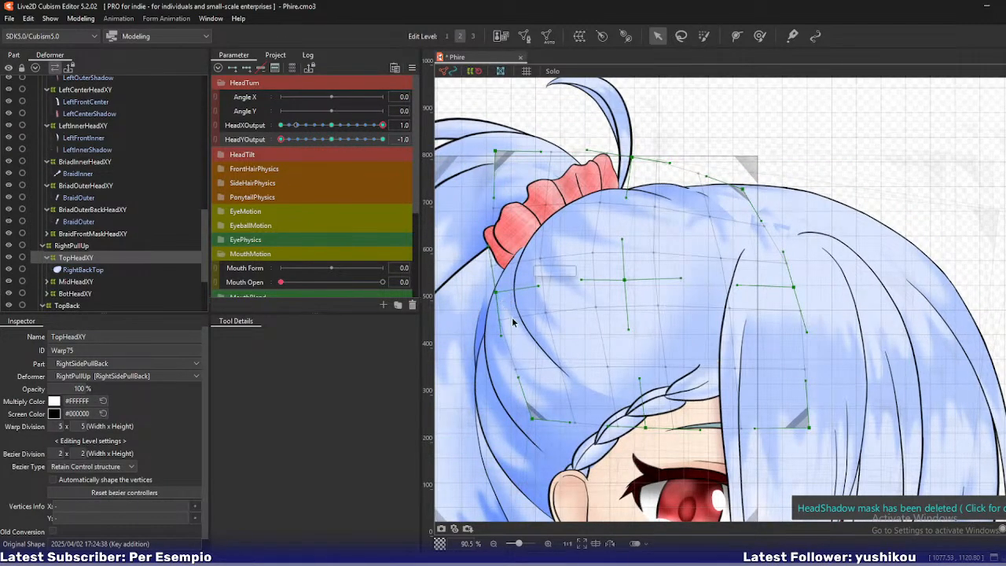
drag(626, 281, 630, 282)
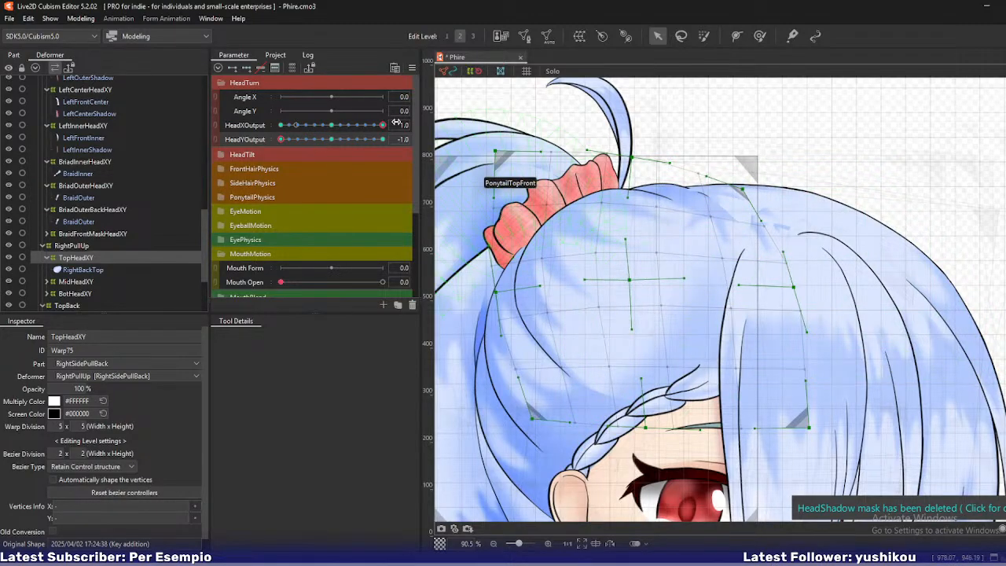
mouse_move(383, 125)
mouse_down()
mouse_move(355, 138)
mouse_move(385, 139)
mouse_up()
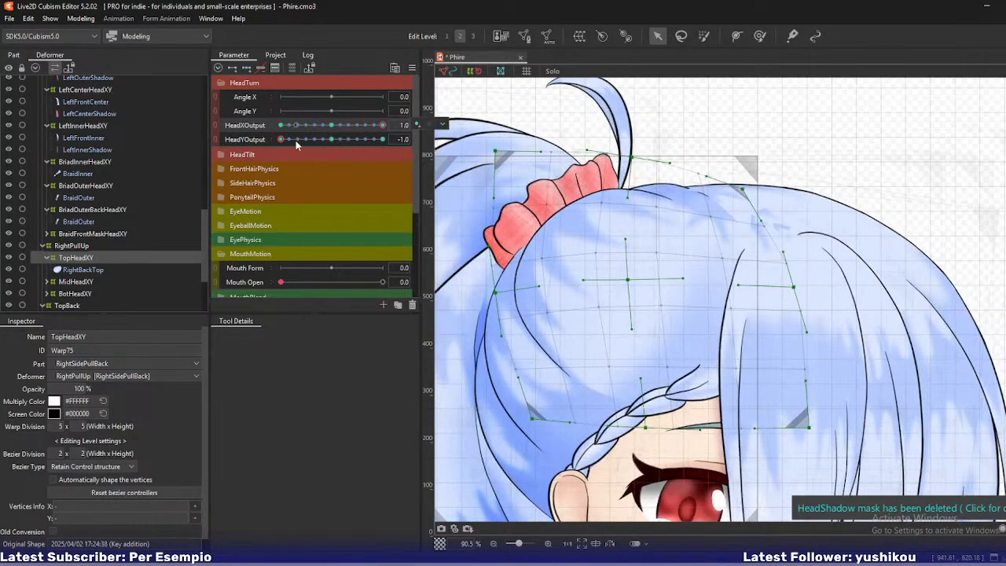
mouse_move(279, 139)
mouse_down()
mouse_move(313, 146)
mouse_move(277, 147)
mouse_move(314, 150)
mouse_move(274, 155)
mouse_up()
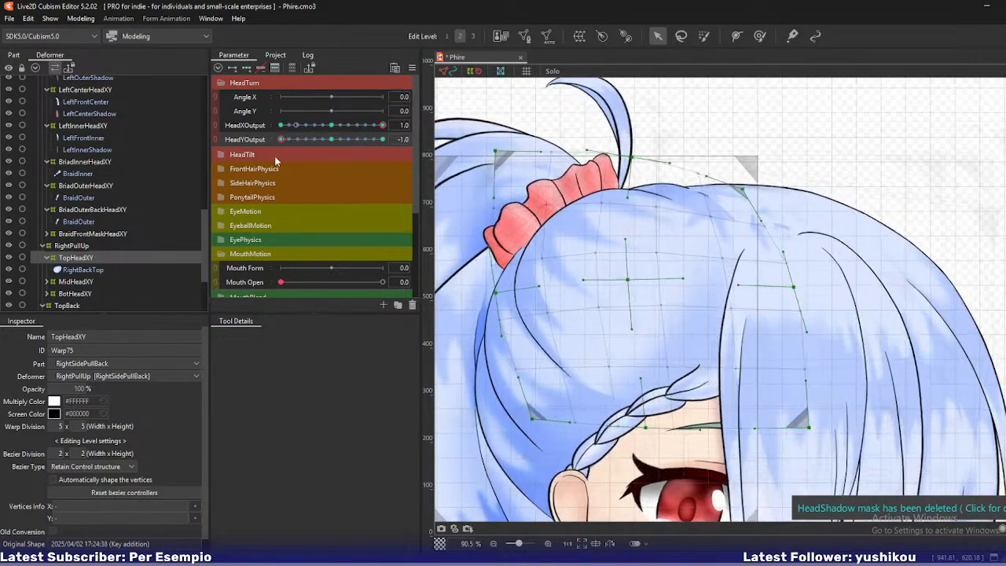
drag(495, 298, 509, 300)
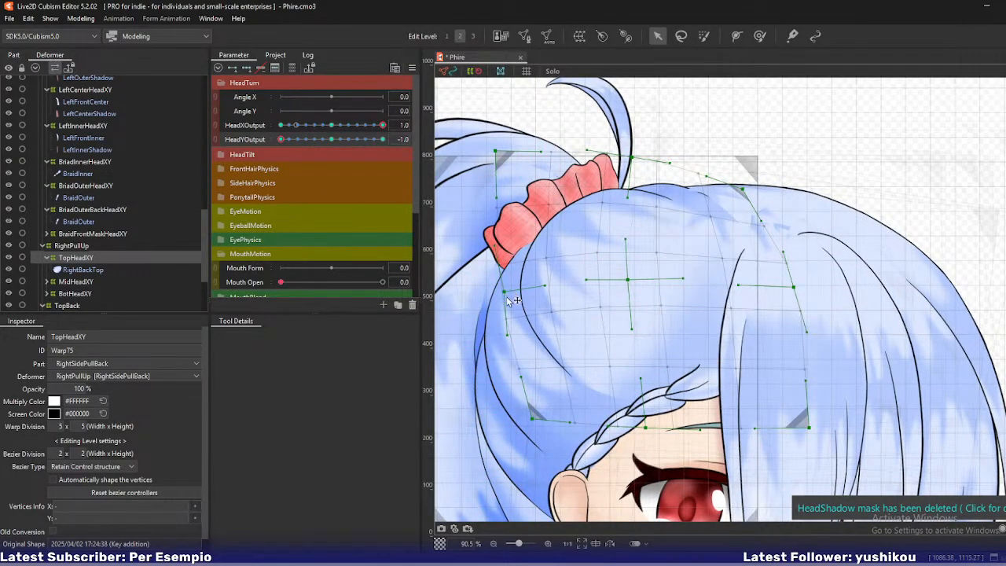
drag(646, 429, 643, 429)
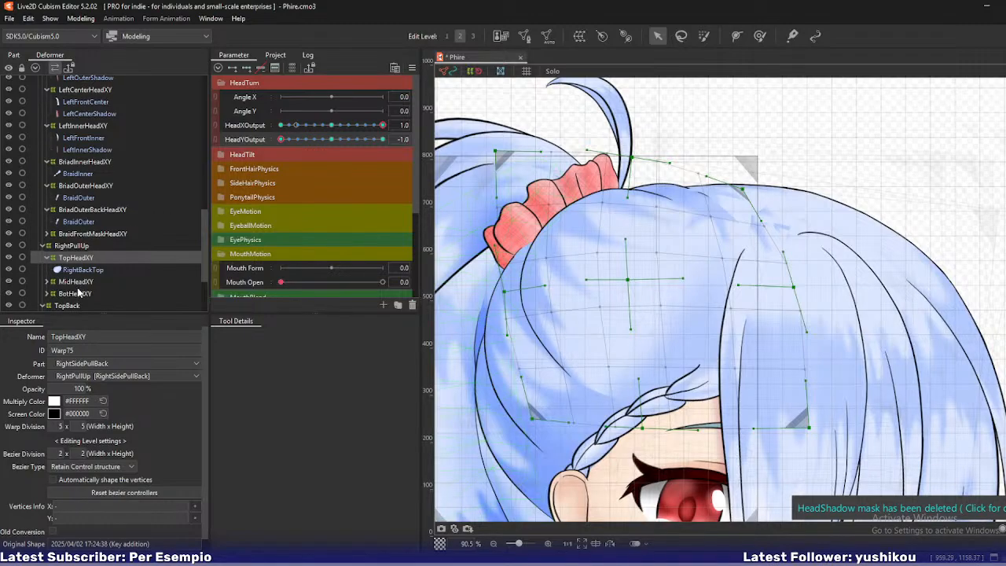
Isolate the MidHeadXY warp and shift its top-middle and upper-left control points slightly to the right.
click(76, 284)
click(47, 281)
ctrl+click(67, 293)
click(74, 282)
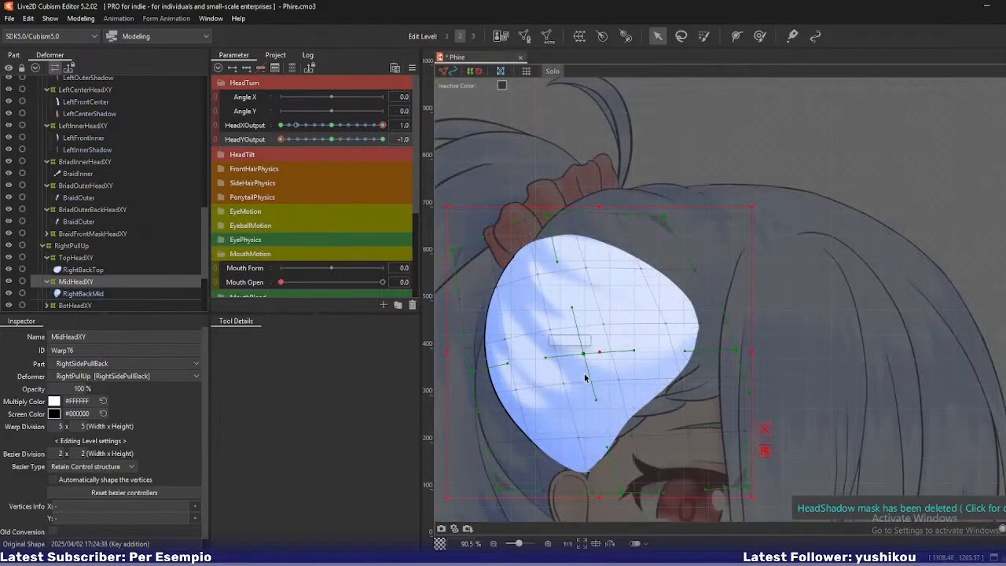
drag(566, 146, 580, 148)
drag(472, 180, 481, 172)
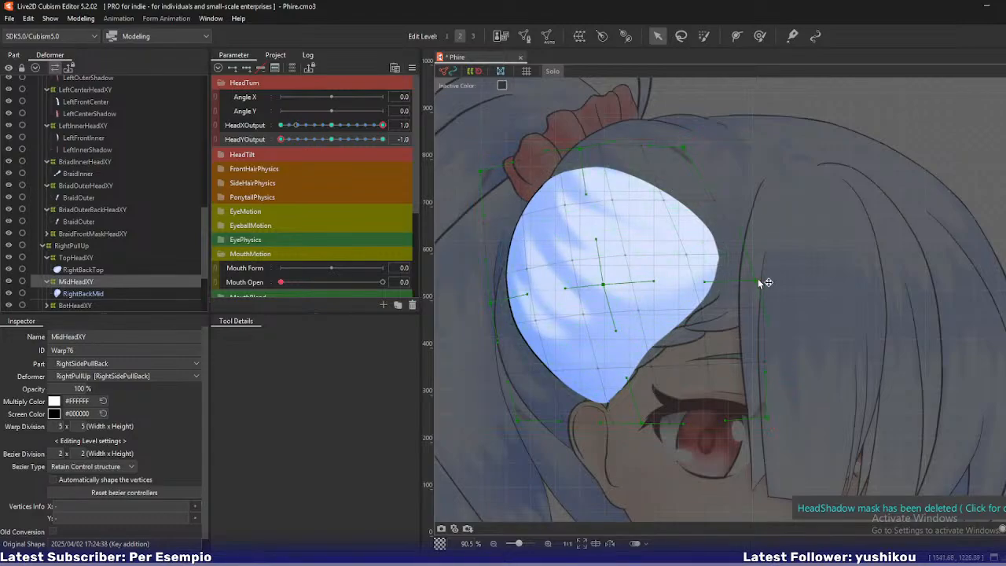
Lower MidHeadXY's right-middle and upper-right points and pull its lower-right and bottom-middle points left to round the RightBackMid hair.
drag(756, 280, 752, 300)
drag(760, 425, 732, 428)
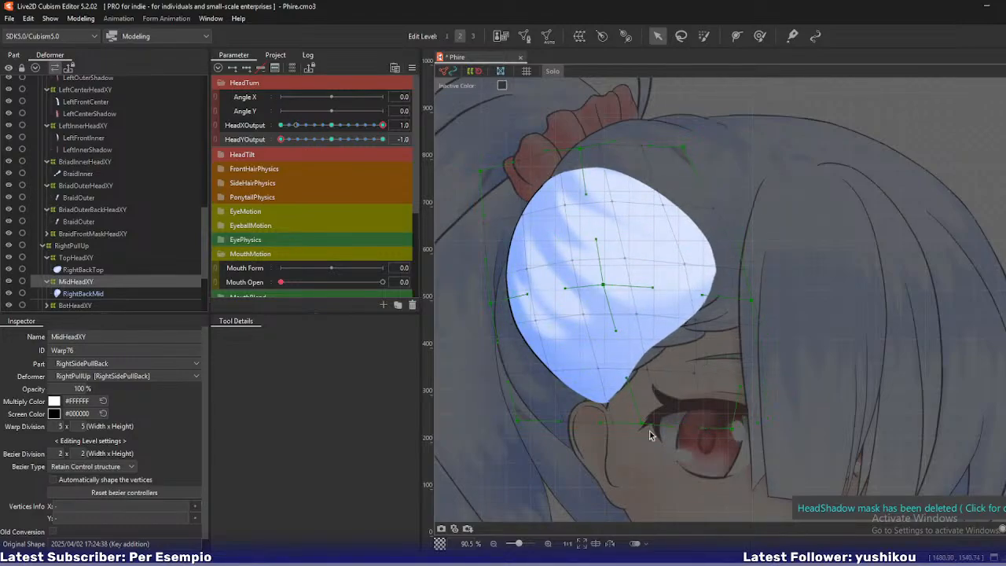
drag(641, 423, 616, 425)
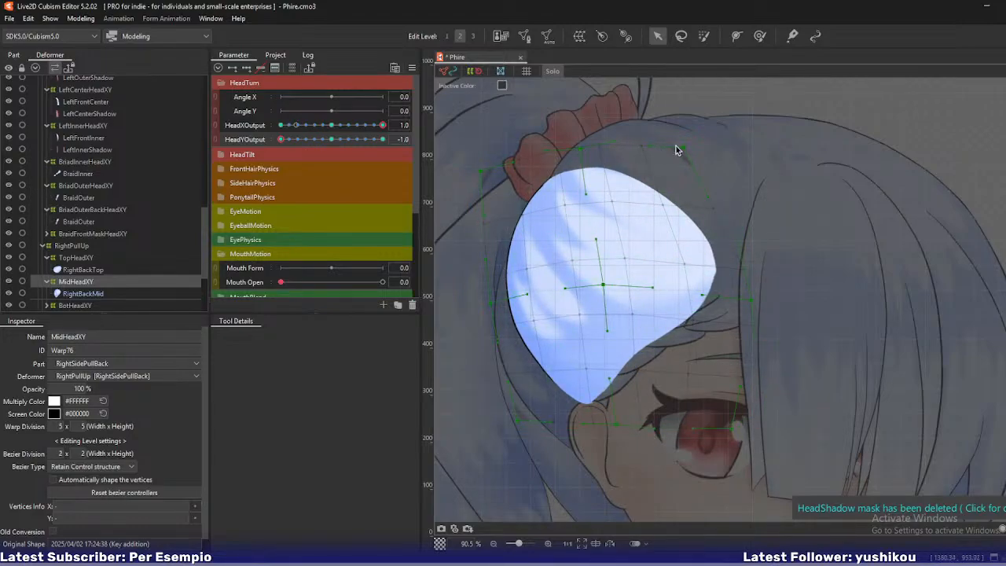
drag(689, 149, 699, 168)
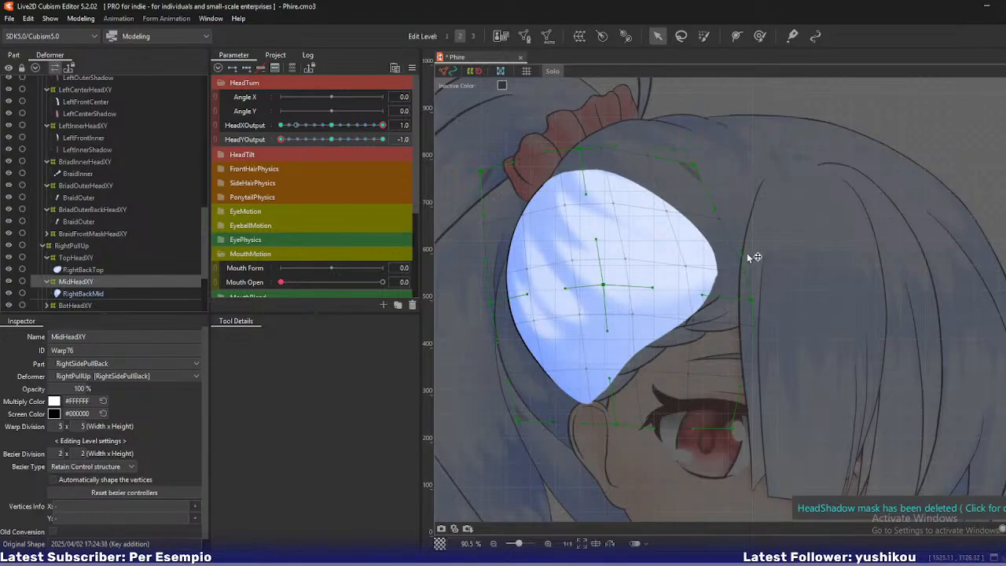
drag(748, 293, 739, 331)
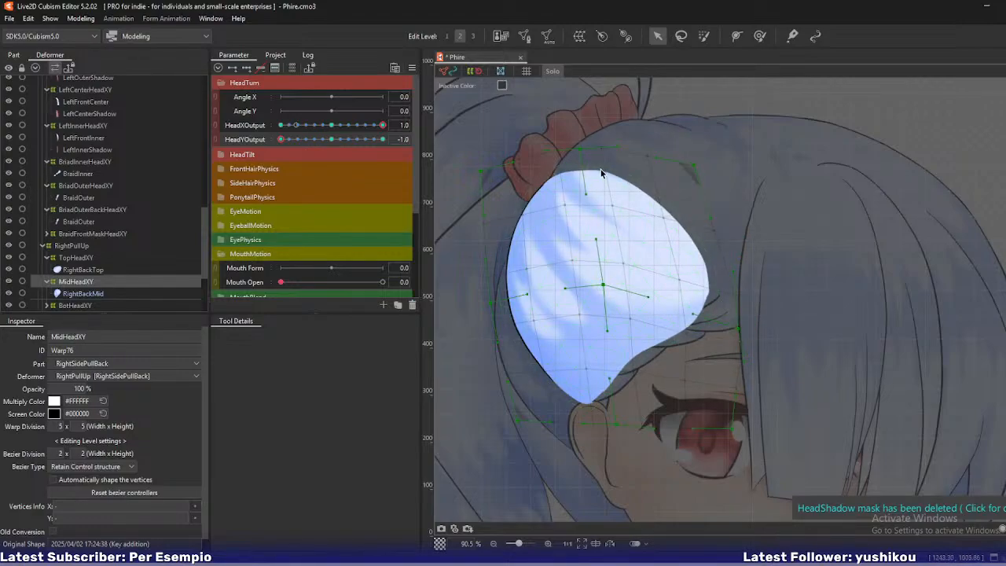
Raise MidHeadXY's left-middle point and shift its top-middle point right and slightly down.
drag(582, 148, 588, 148)
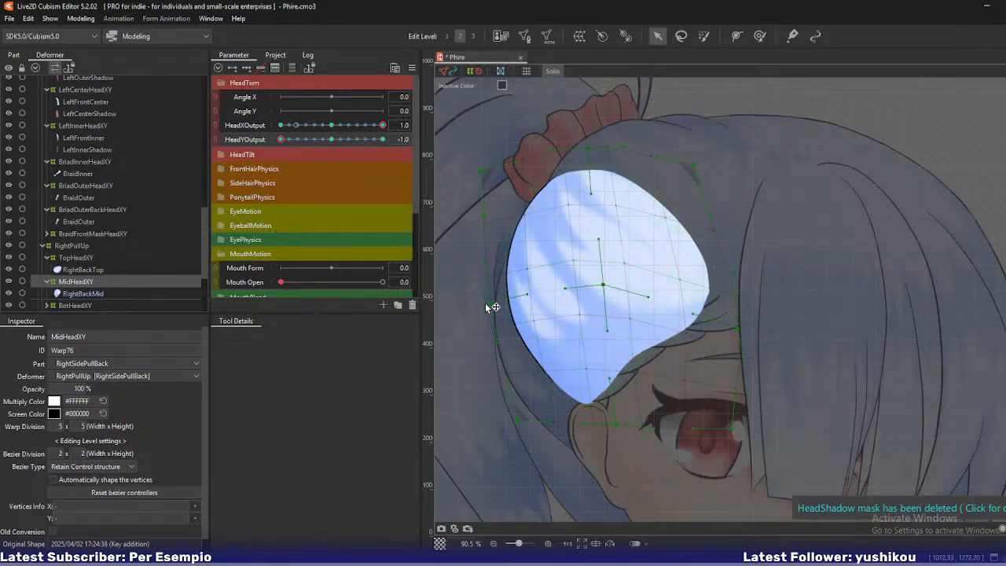
drag(486, 304, 483, 285)
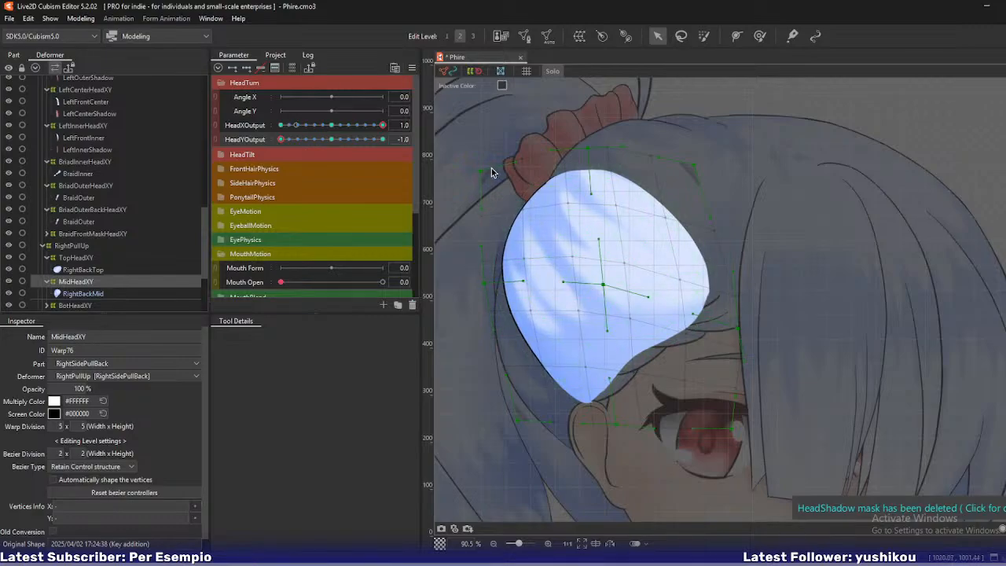
click(594, 148)
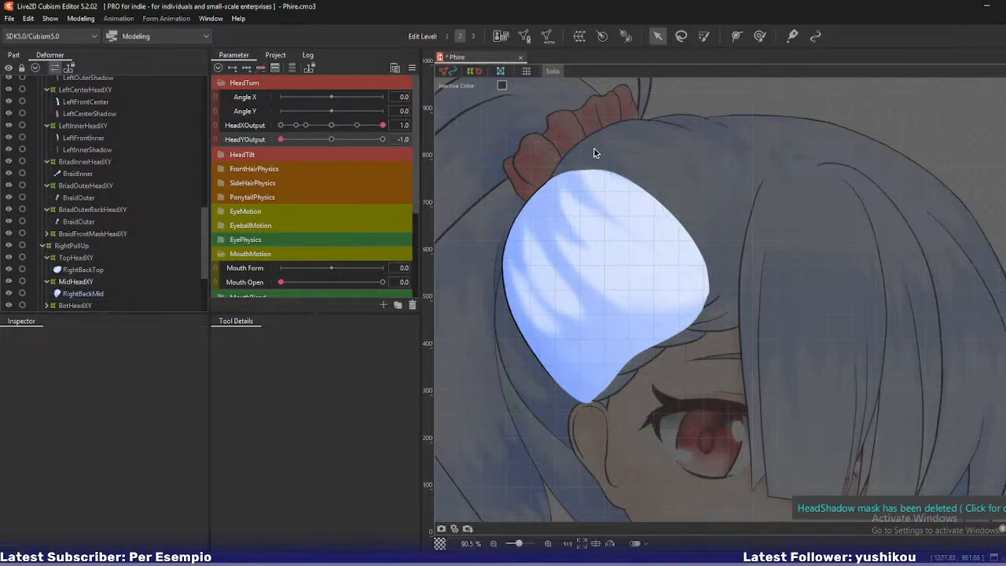
click(76, 281)
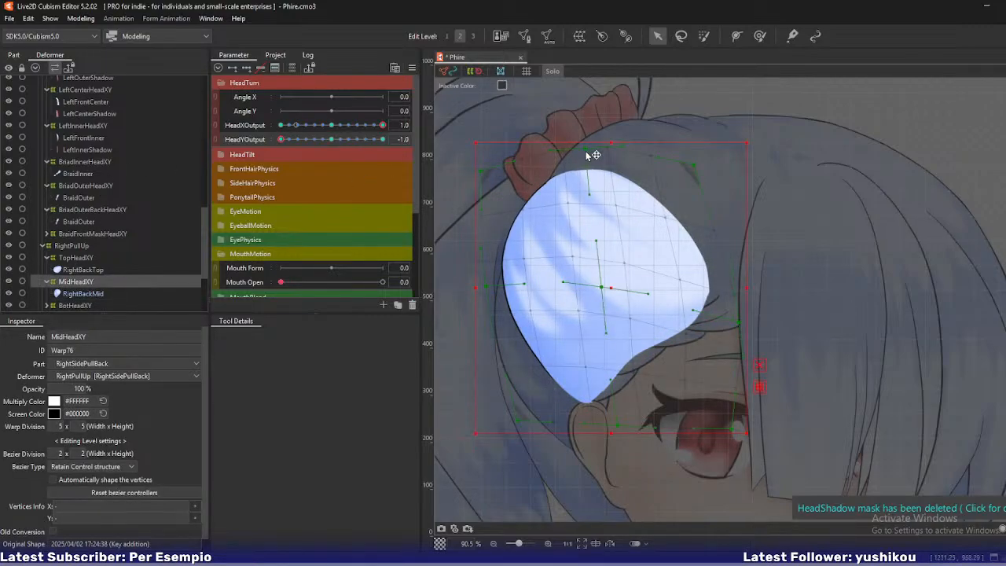
drag(586, 155, 600, 163)
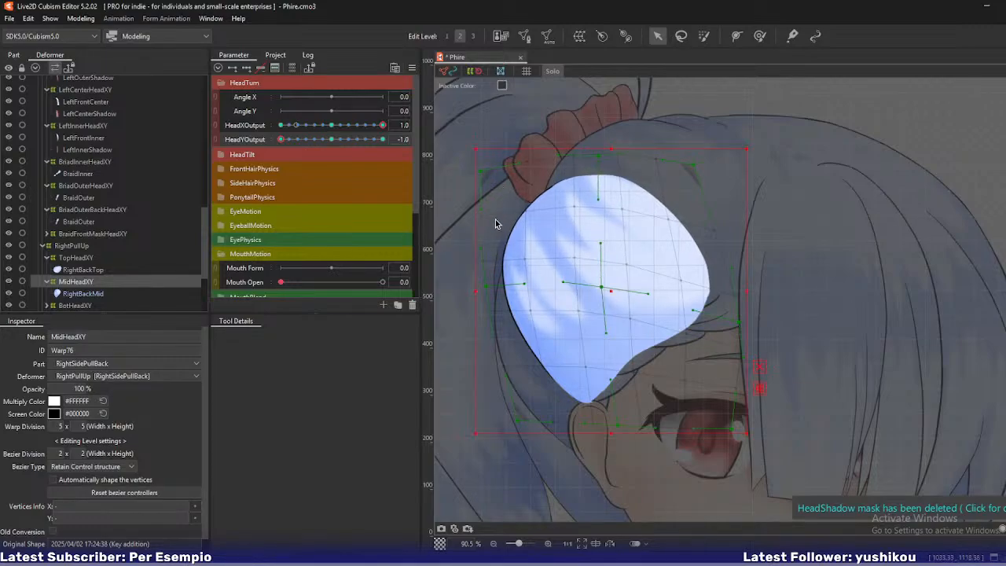
Turn off Solo view and refine MidHeadXY's top, left-middle and lower-left points against the full hair, testing HeadYOutput.
click(552, 71)
mouse_move(287, 141)
mouse_down()
mouse_move(300, 142)
mouse_move(278, 144)
mouse_move(313, 148)
mouse_move(280, 146)
mouse_up()
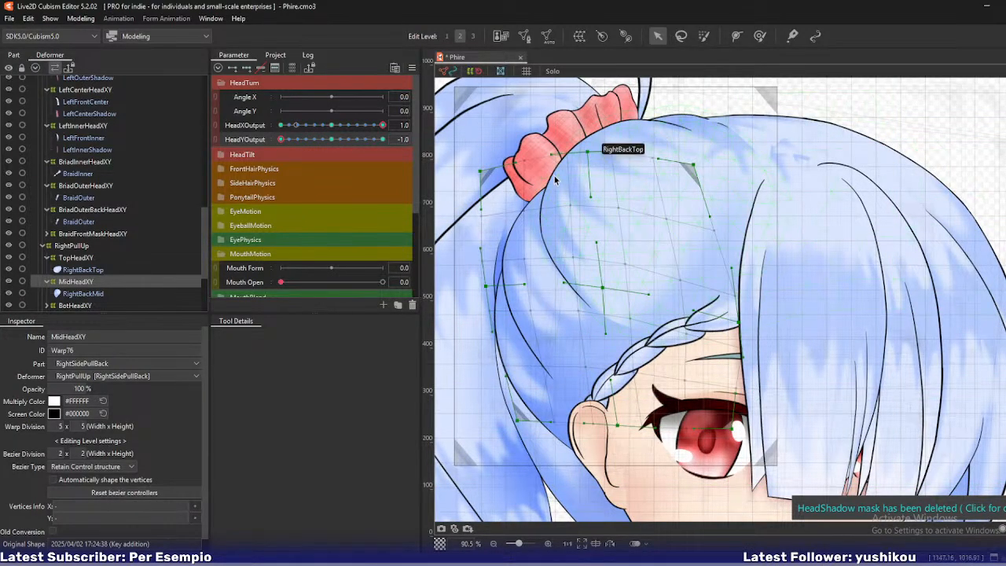
drag(596, 155, 582, 148)
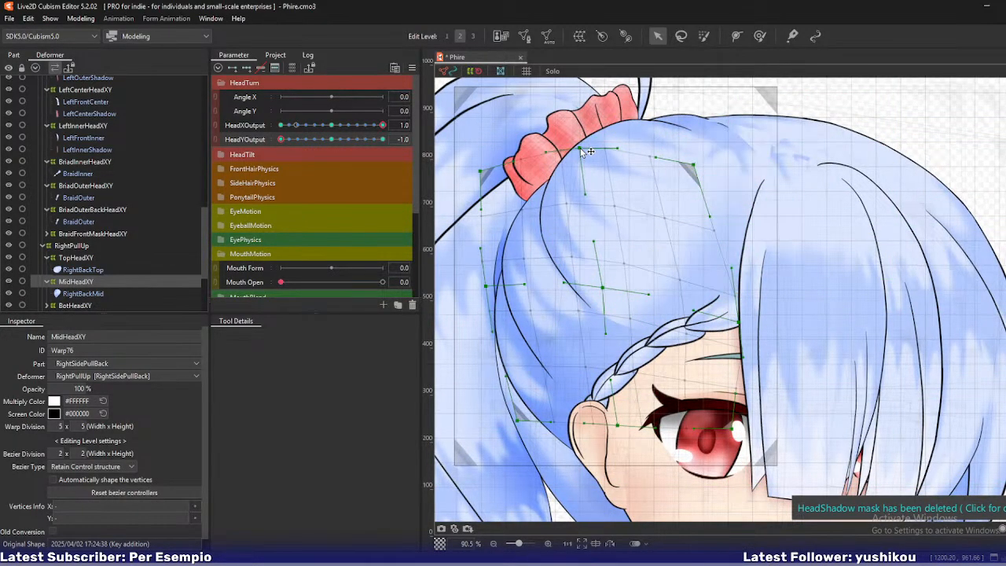
drag(694, 168, 691, 157)
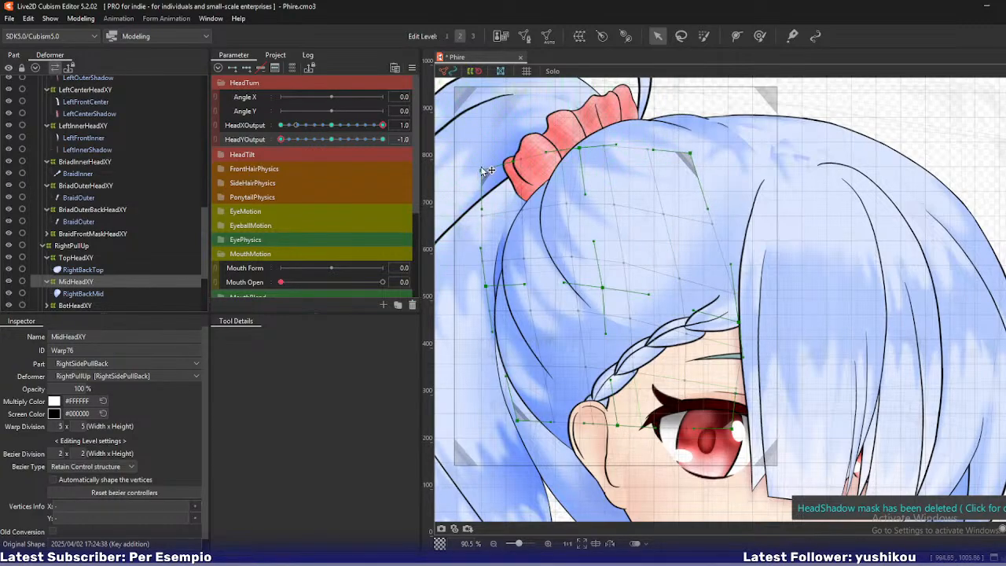
drag(487, 289, 487, 283)
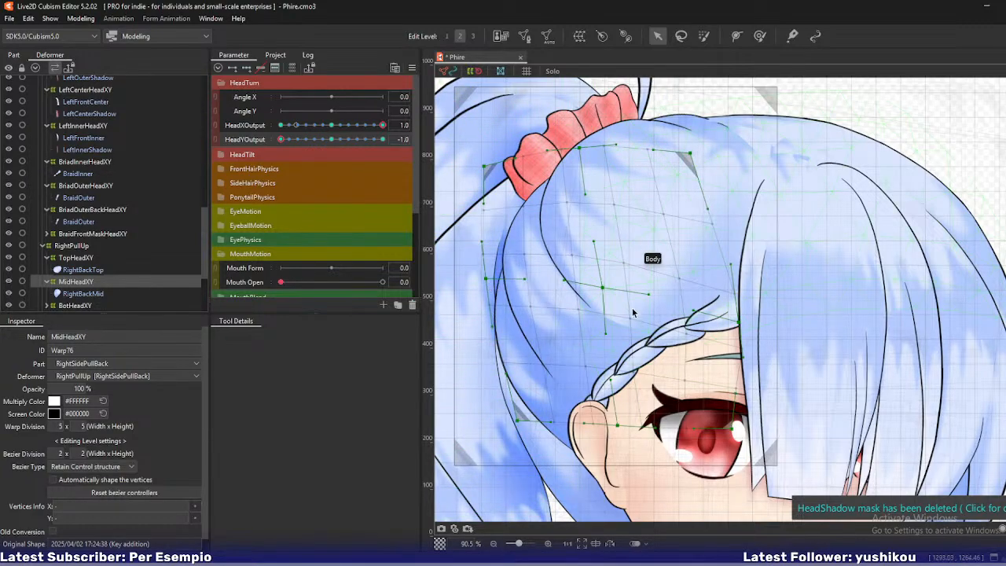
drag(518, 421, 499, 400)
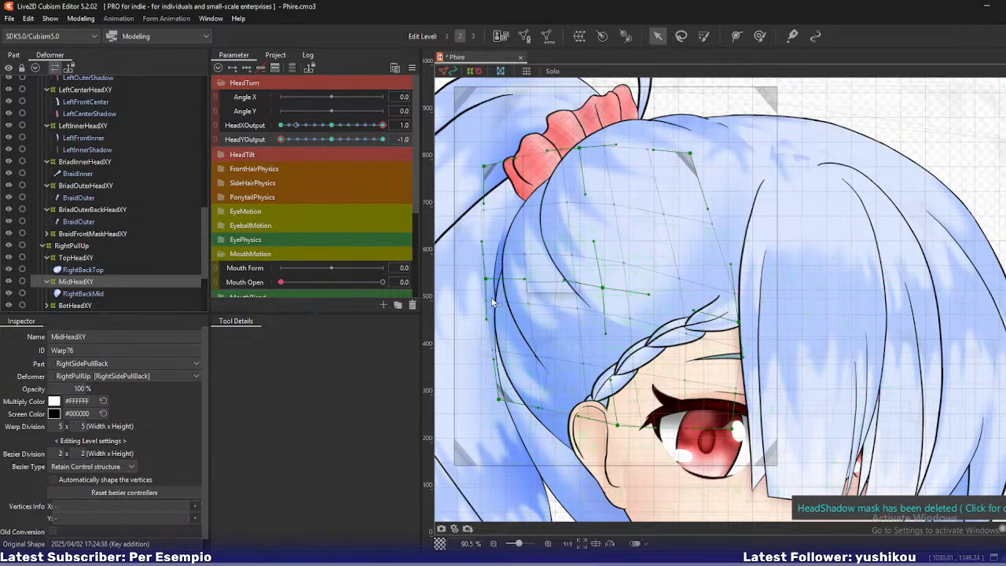
drag(280, 140, 275, 176)
Shift the TopHeadXY warp's bottom-middle, lower-left and left-middle control points to the right.
click(110, 257)
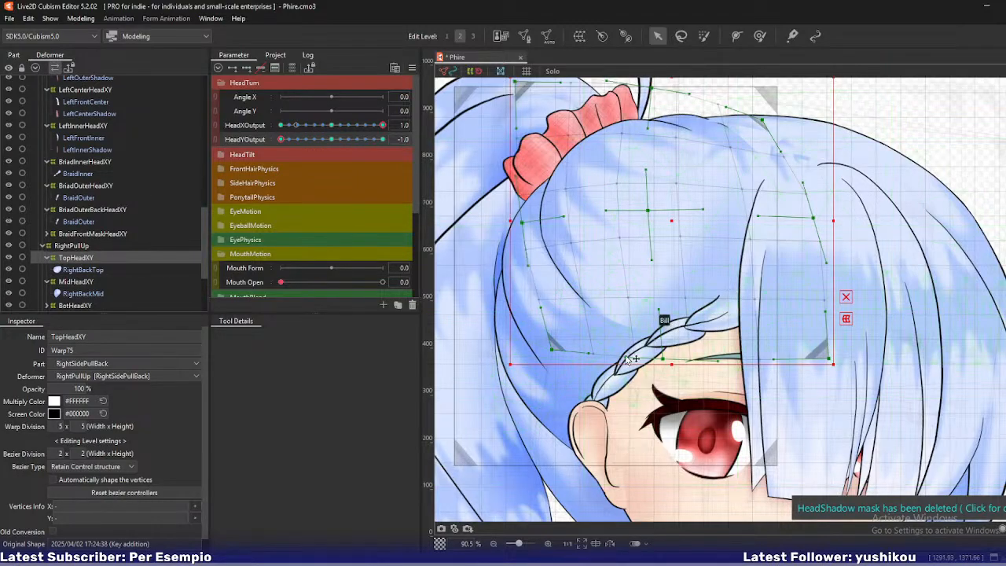
drag(658, 359, 565, 349)
drag(524, 225, 538, 224)
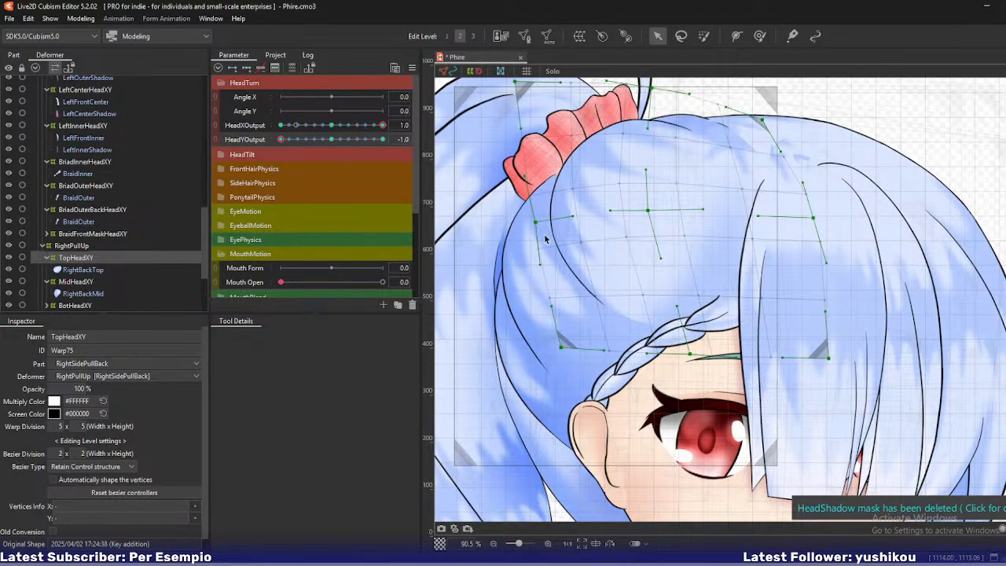
Raise MidHeadXY's right-middle and lower-right control points at HeadYOutput -1.0 and undo the last adjustment along its bottom edge.
mouse_move(284, 139)
mouse_down()
mouse_move(308, 145)
mouse_move(280, 148)
mouse_up()
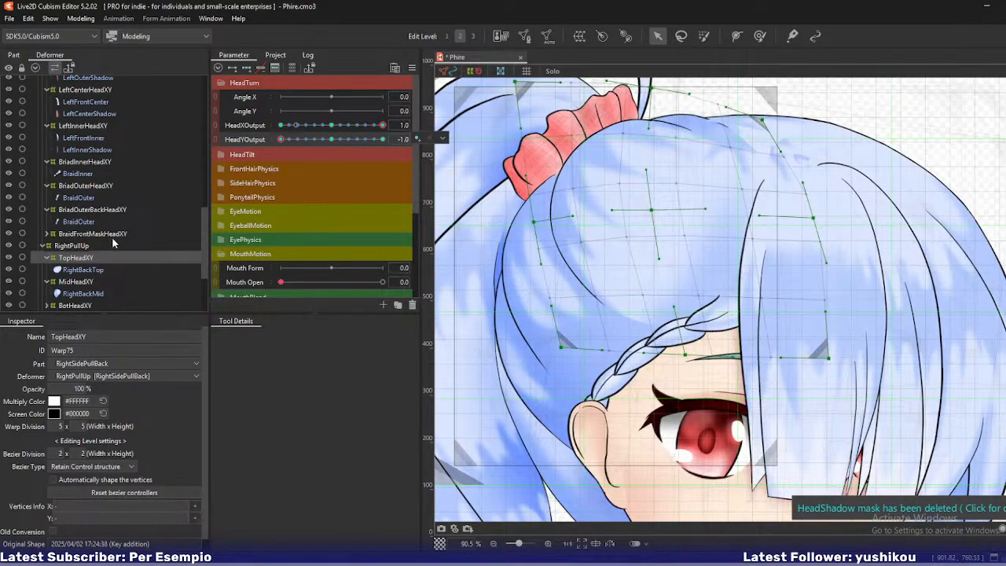
click(82, 285)
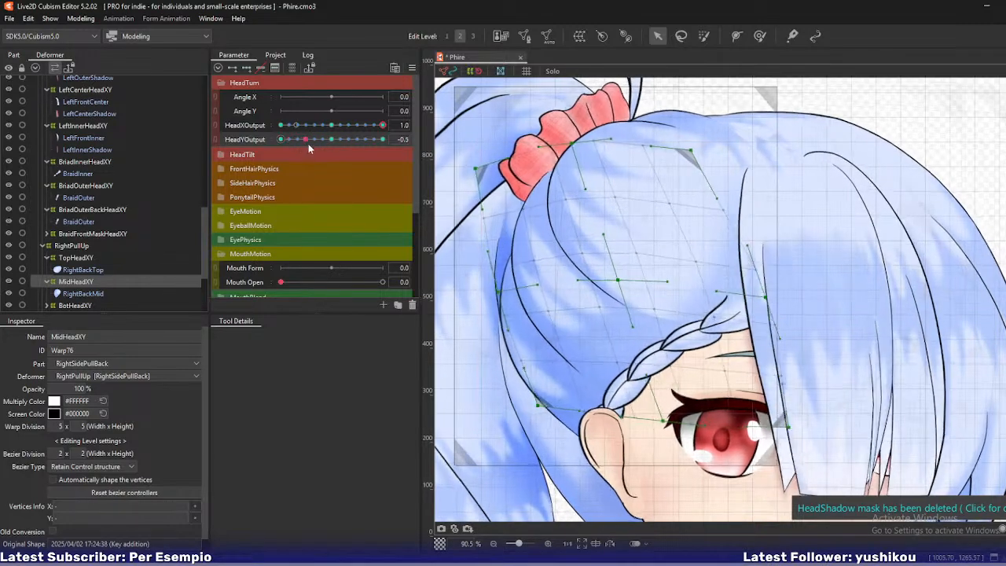
mouse_move(279, 140)
mouse_down()
mouse_move(339, 155)
mouse_move(385, 135)
mouse_move(269, 145)
mouse_up()
key(ctrl+d)
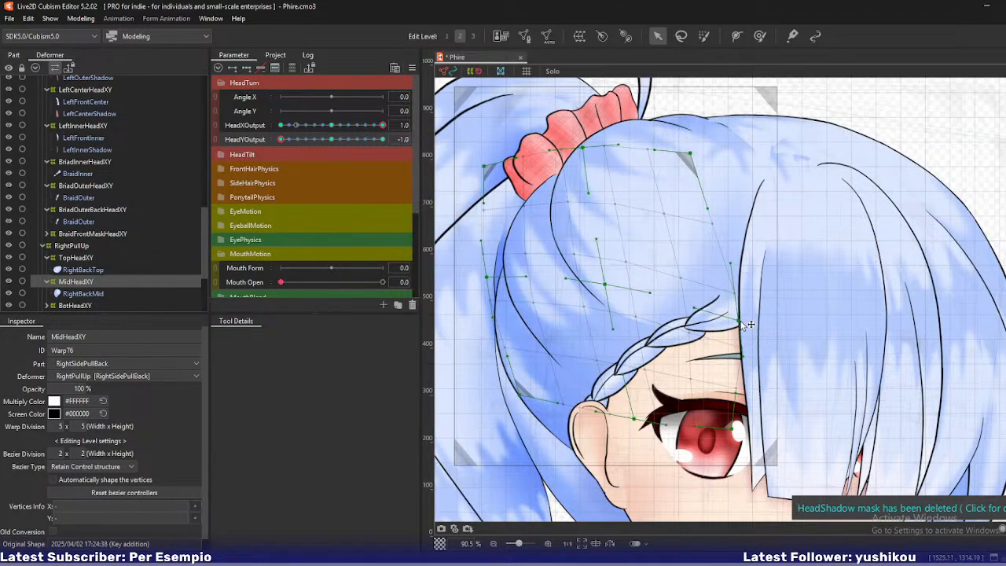
drag(739, 322, 740, 304)
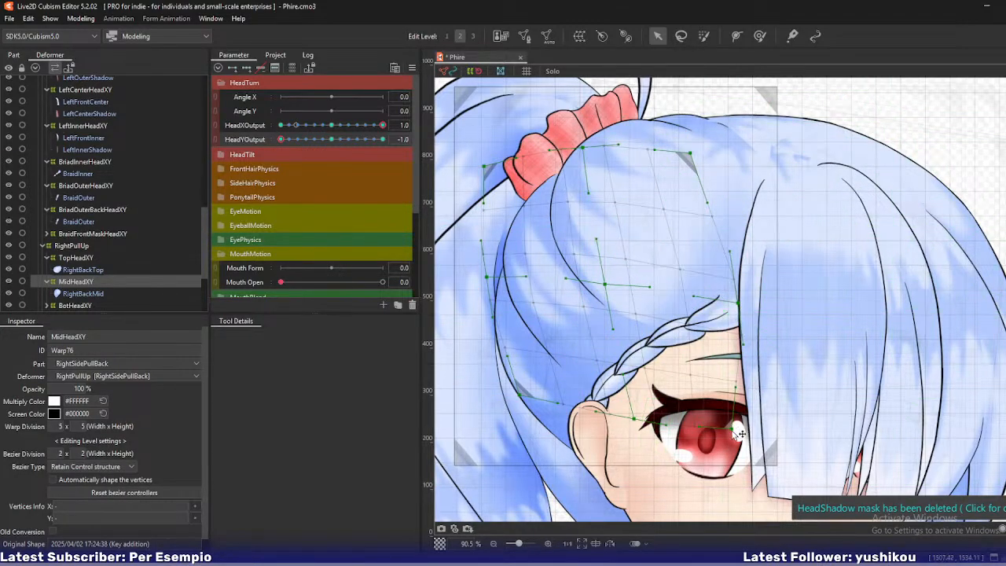
drag(732, 429, 733, 411)
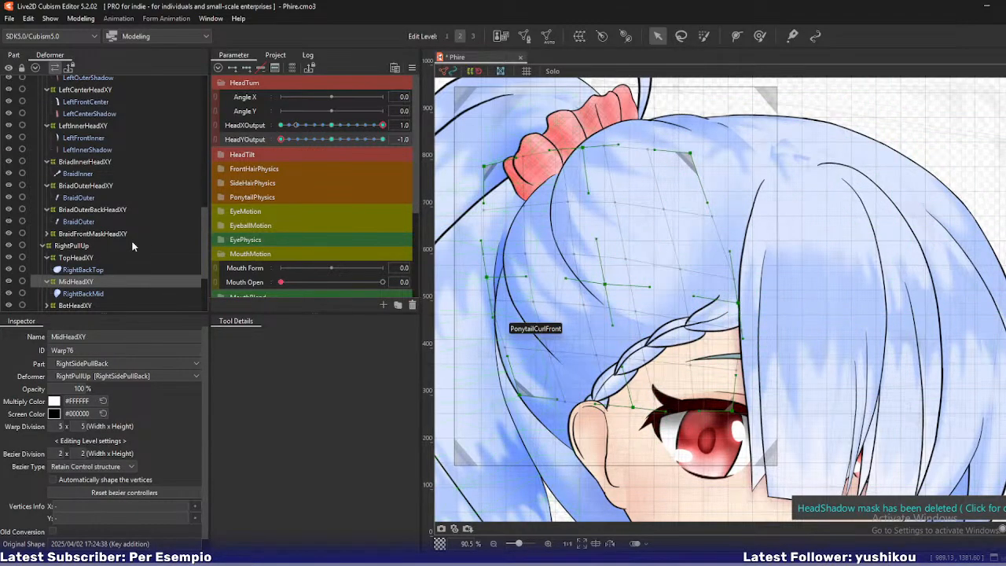
key(ctrl+z)
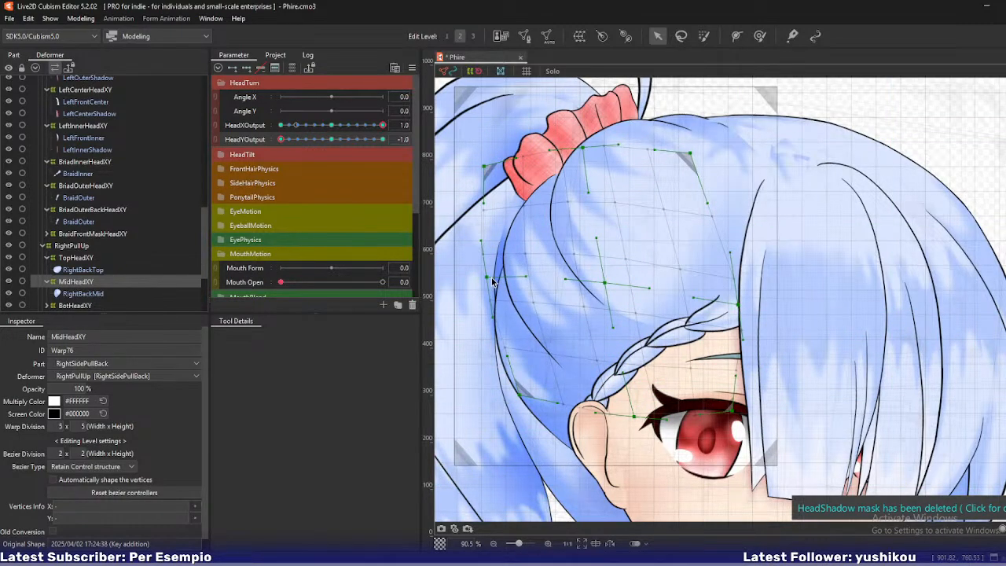
Raise TopHeadXY's bottom-middle and lower-right points and shift its left-middle point up and right, testing the pose with HeadYOutput.
click(75, 258)
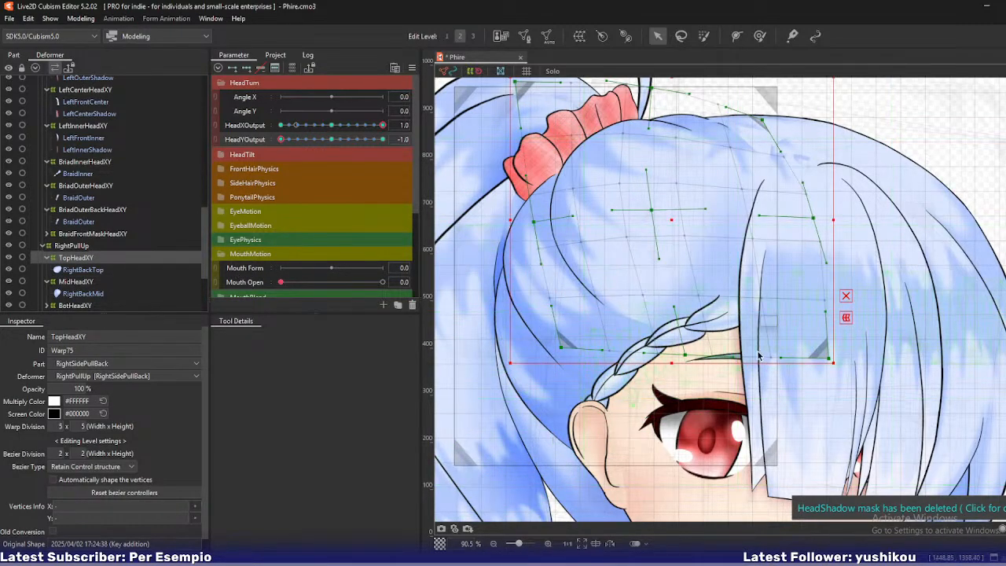
mouse_move(286, 139)
mouse_down()
mouse_move(307, 143)
mouse_move(281, 142)
mouse_up()
drag(687, 354, 690, 348)
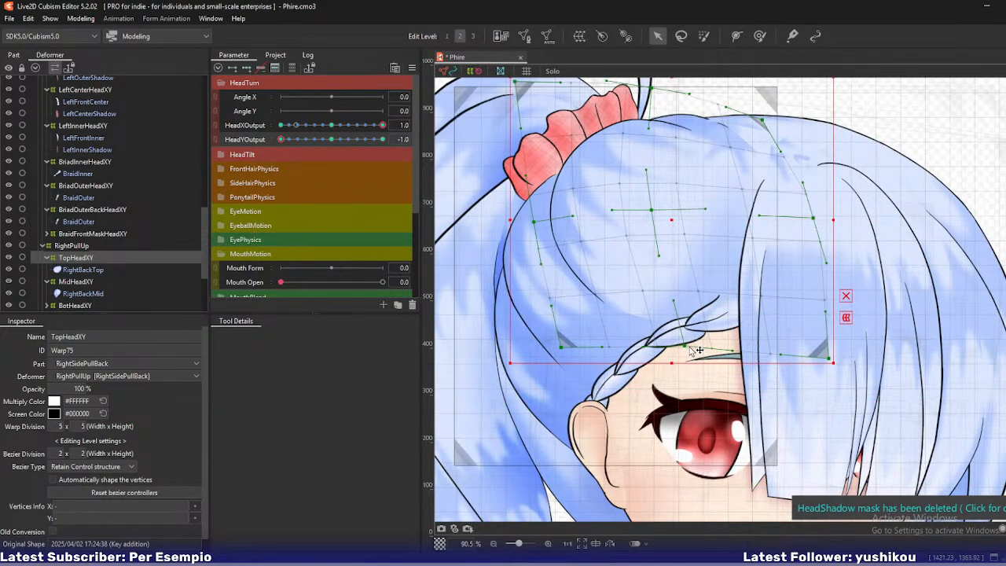
drag(831, 360, 833, 343)
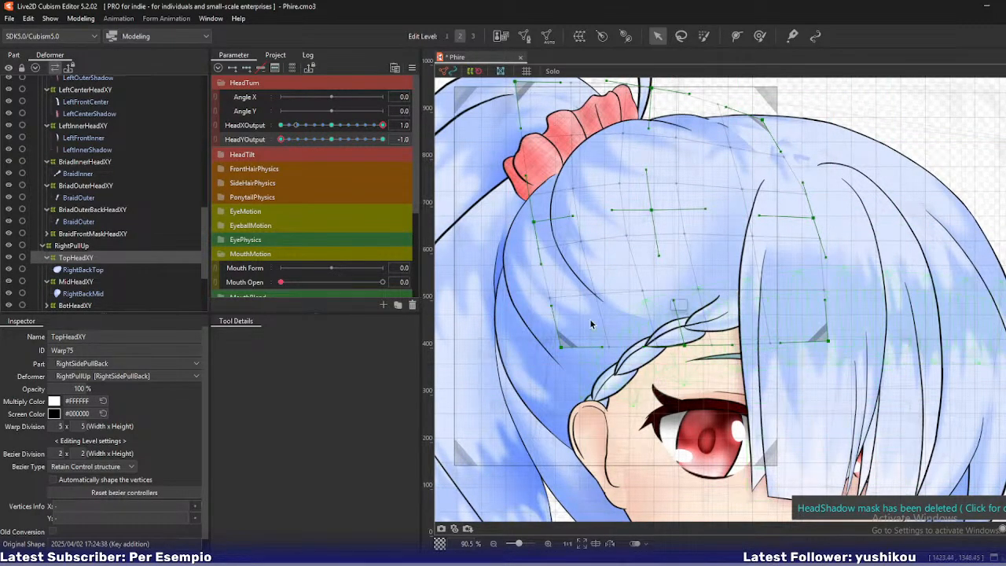
drag(532, 222, 540, 213)
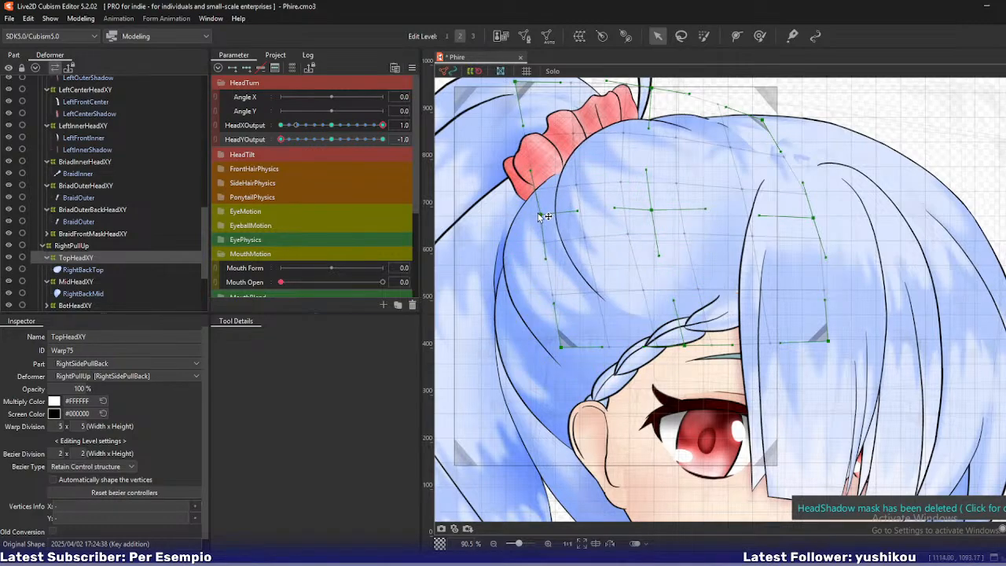
mouse_move(284, 140)
mouse_down()
mouse_move(312, 142)
mouse_move(281, 140)
mouse_up()
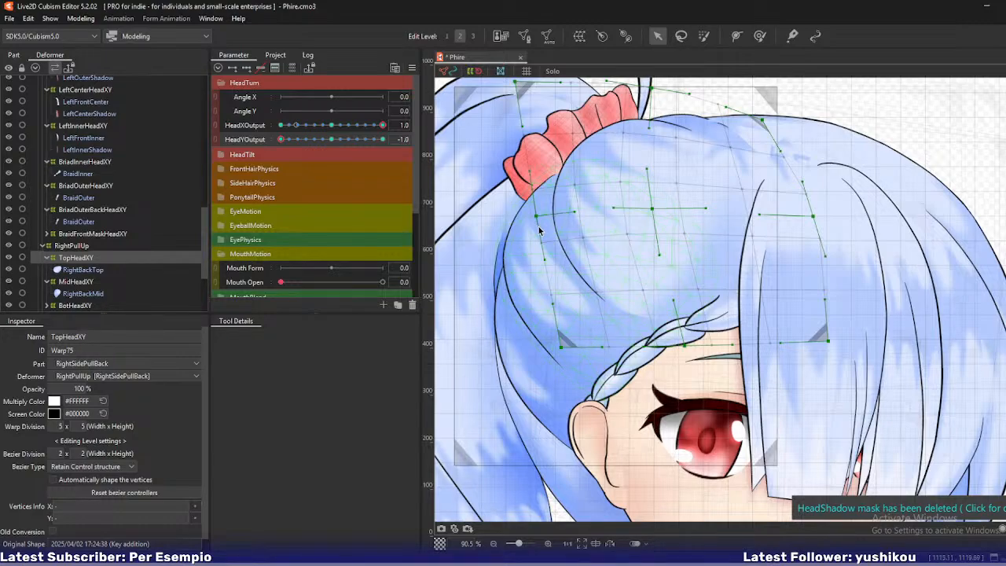
drag(290, 142, 271, 143)
Shift TopHeadXY's upper-left point right and slightly down, undo a top-middle nudge, and test HeadYOutput.
drag(771, 203, 742, 265)
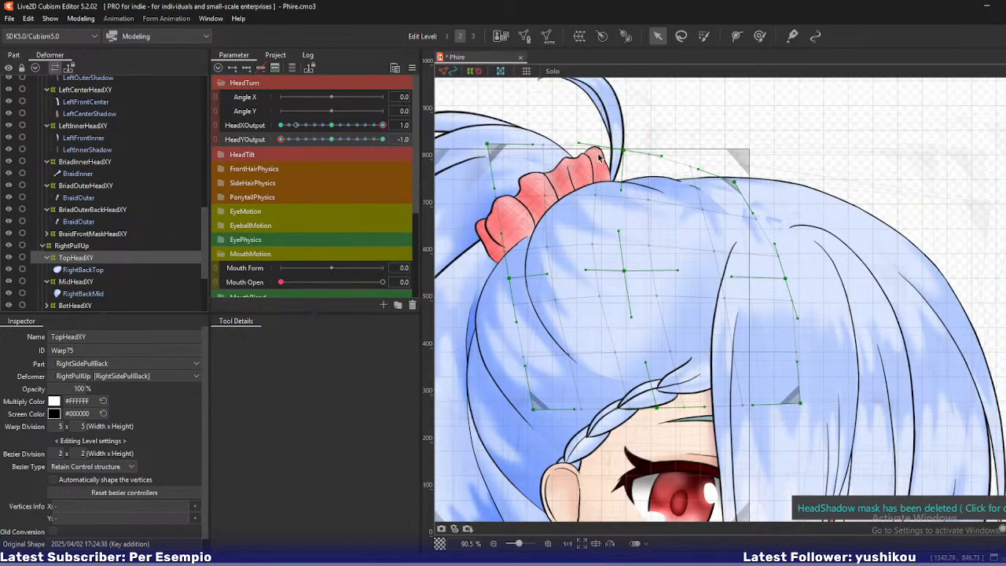
drag(494, 144, 507, 151)
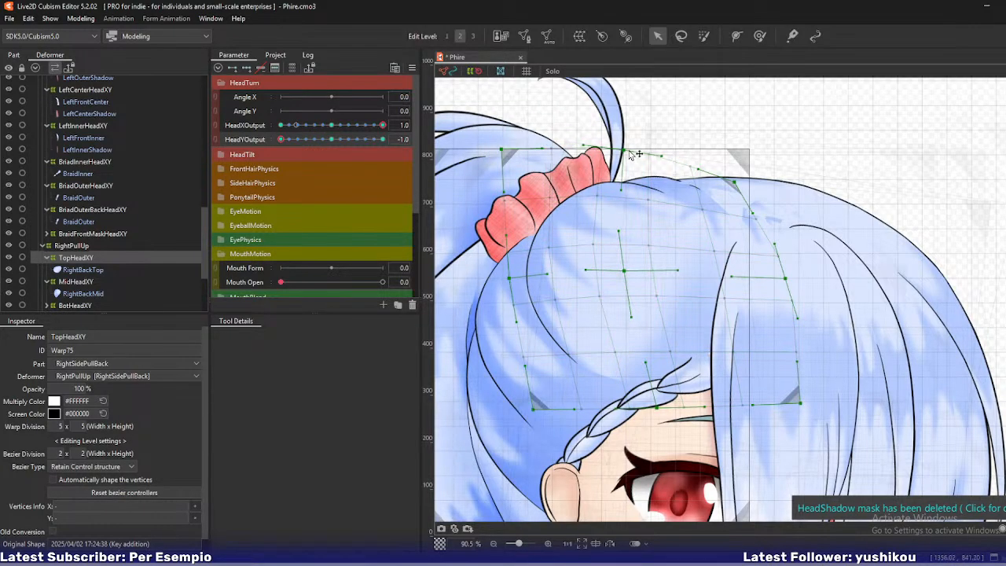
drag(629, 151, 635, 153)
key(ctrl+z)
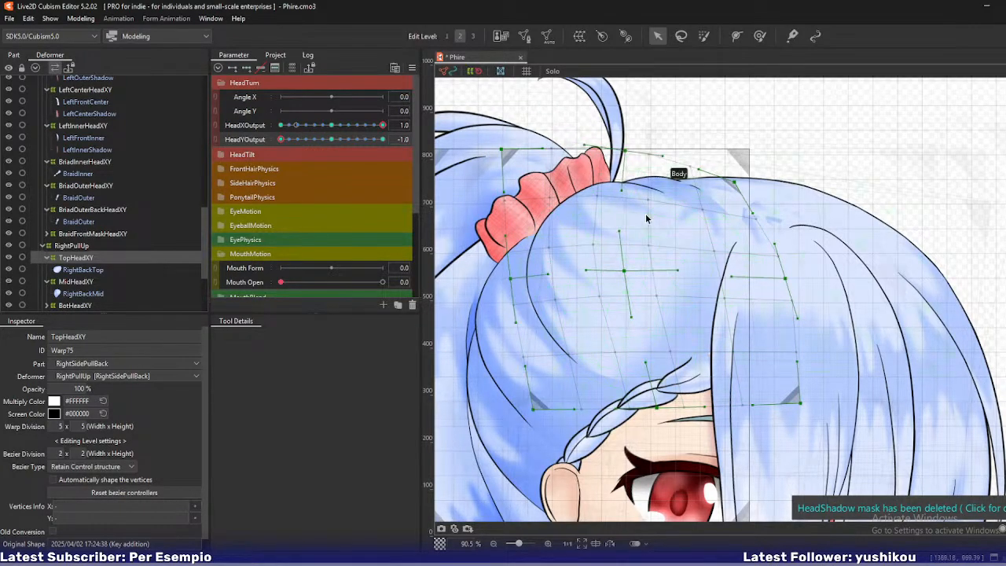
drag(285, 138, 267, 148)
Move MidHeadXY's left-middle and upper-left points up and right and its top-middle point right, checking the motion with HeadYOutput.
click(89, 280)
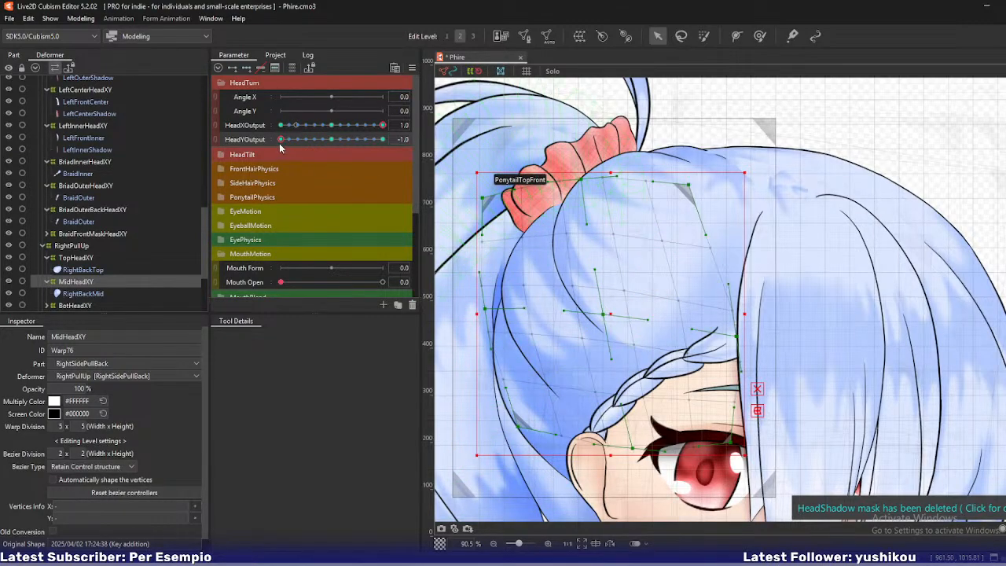
mouse_move(280, 139)
mouse_down()
mouse_move(305, 144)
mouse_move(277, 143)
mouse_up()
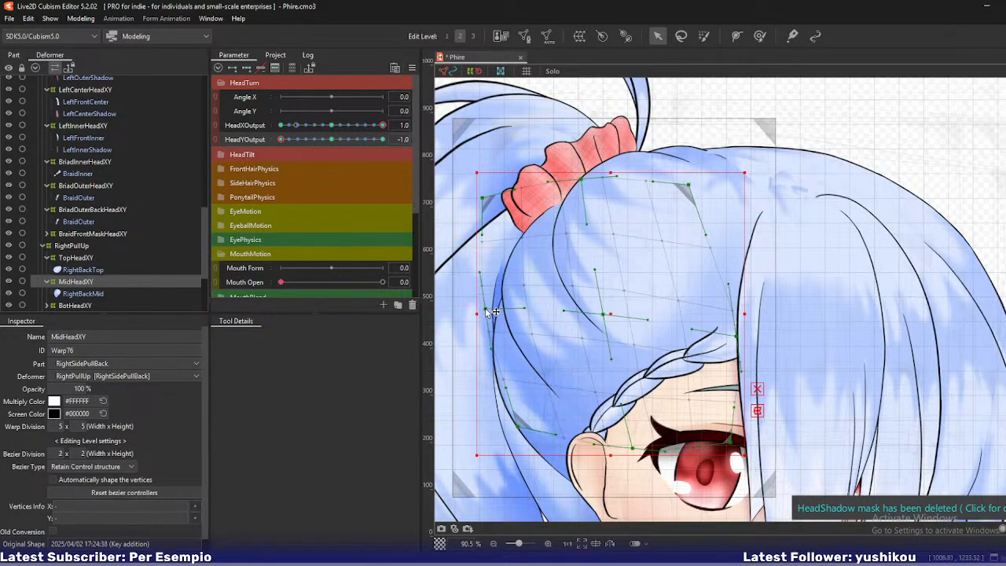
drag(484, 309, 491, 298)
drag(486, 201, 493, 193)
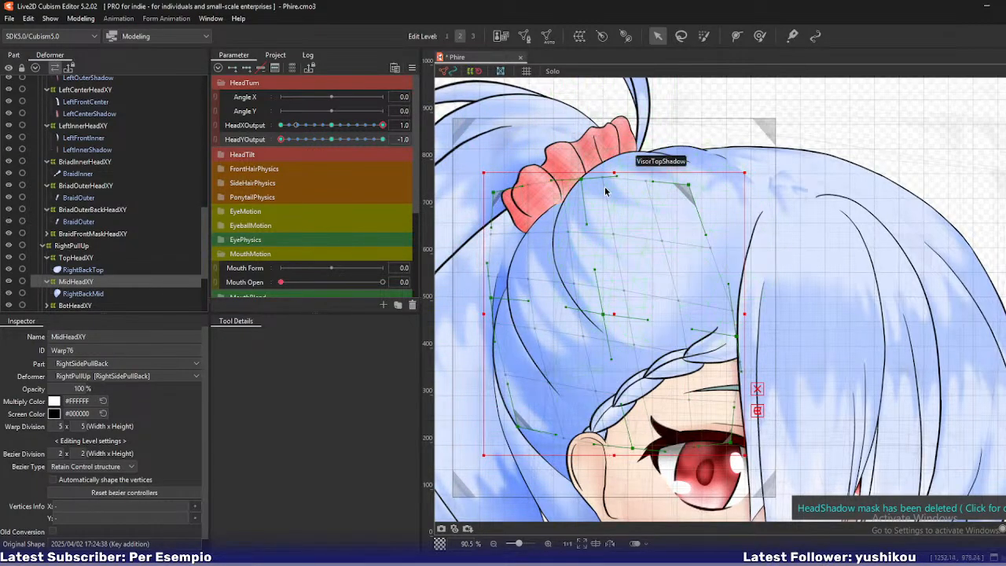
drag(582, 180, 603, 180)
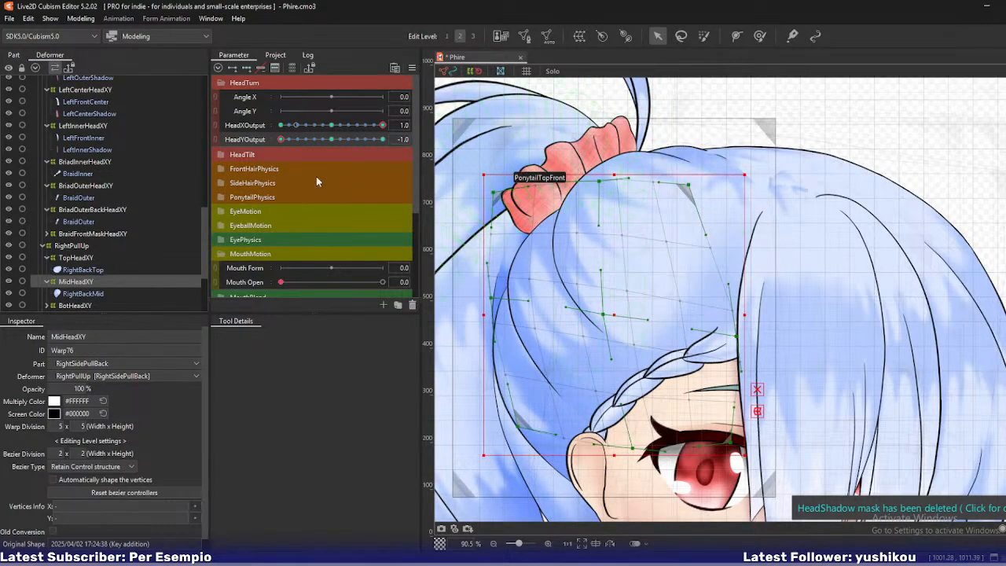
mouse_move(290, 142)
mouse_down()
mouse_move(305, 141)
mouse_move(276, 144)
mouse_up()
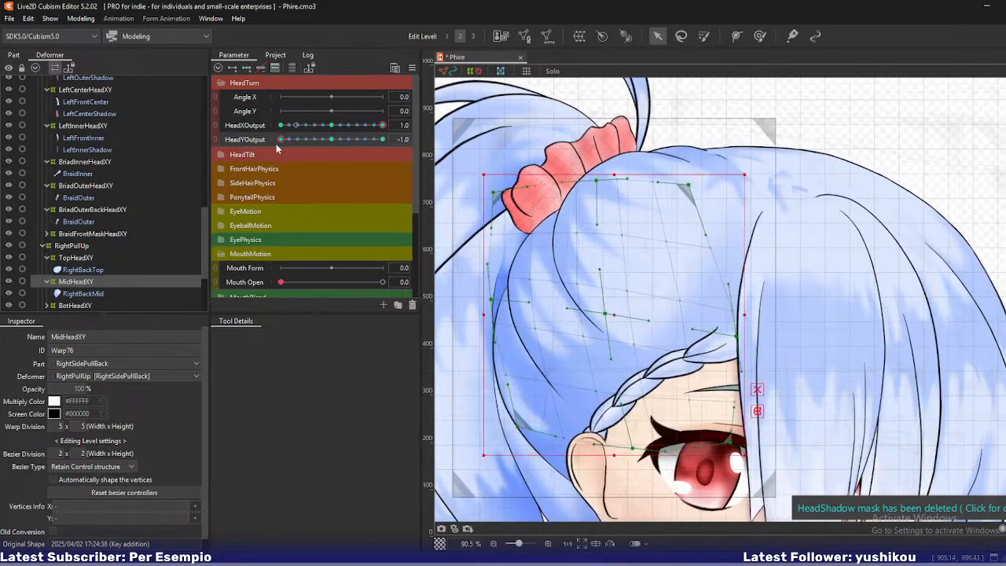
Raise MidHeadXY's top-middle and centre points slightly and pull its lower-left and bottom-middle points left, testing HeadYOutput.
drag(597, 181, 592, 175)
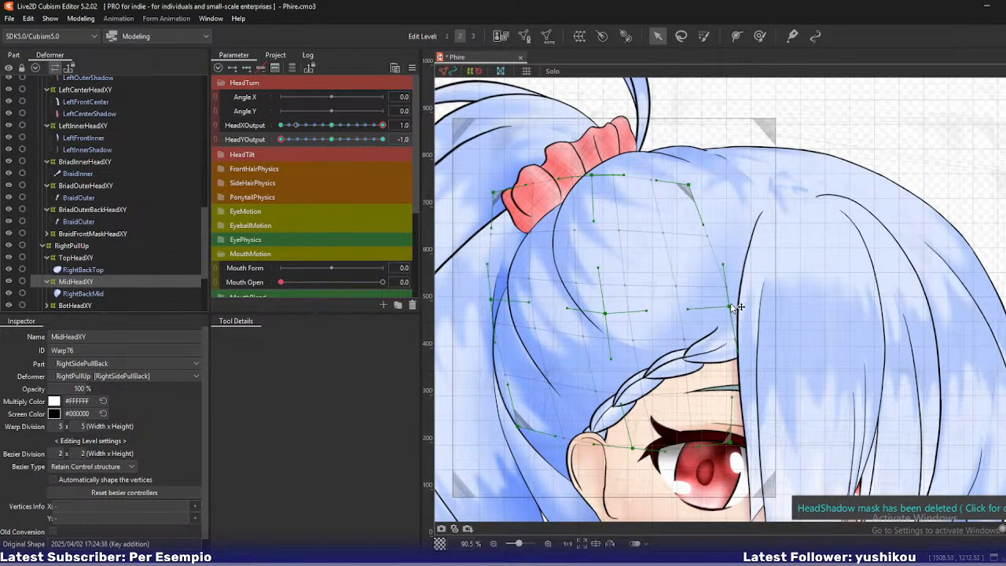
drag(616, 317, 623, 303)
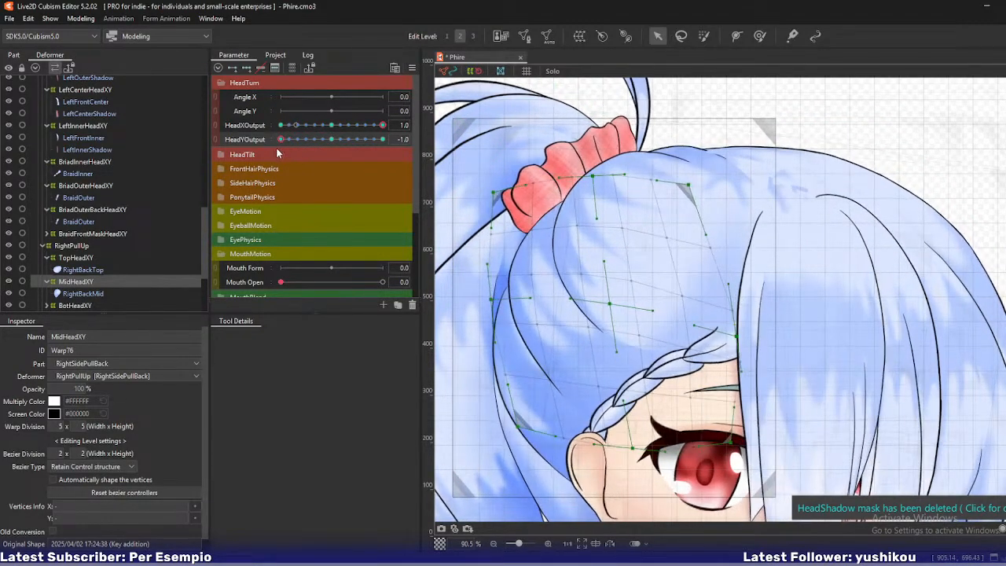
mouse_move(281, 139)
mouse_down()
mouse_move(312, 143)
mouse_move(279, 149)
mouse_up()
drag(517, 427, 506, 428)
drag(633, 448, 626, 447)
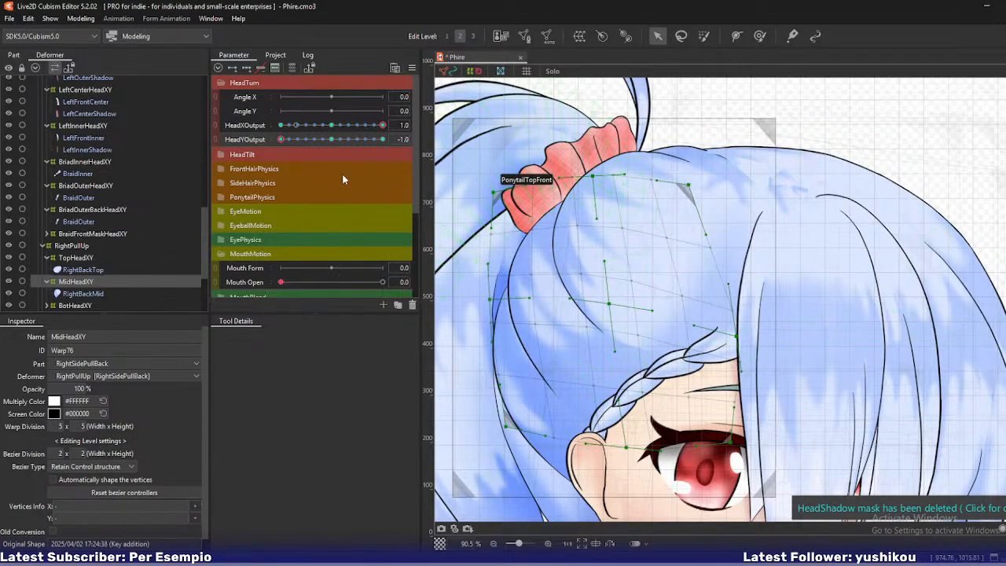
drag(289, 139, 279, 140)
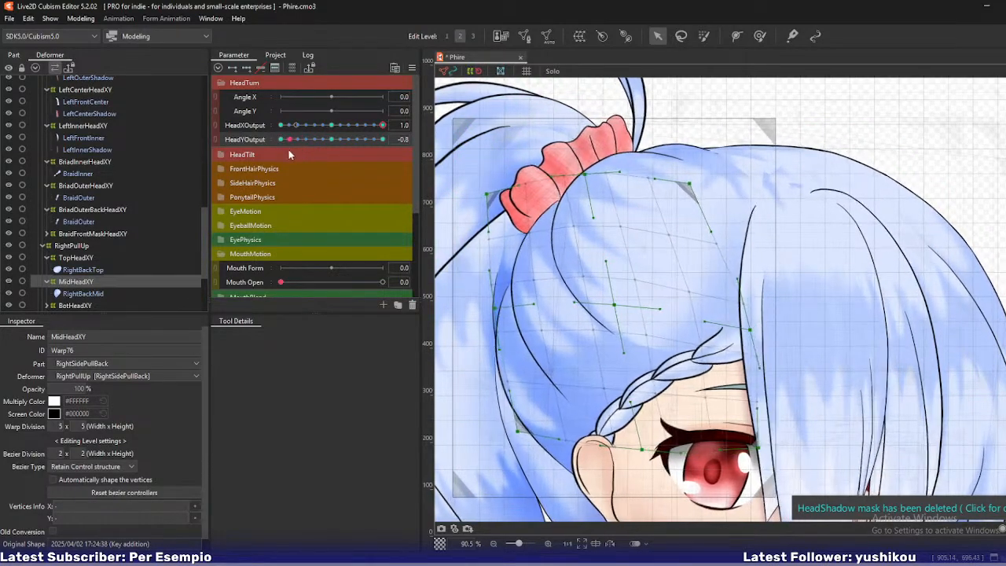
Copy the TopHeadXY and MidHeadXY forms from an intermediate HeadYOutput position, paste them at -1.0, and test the transition.
ctrl+click(77, 257)
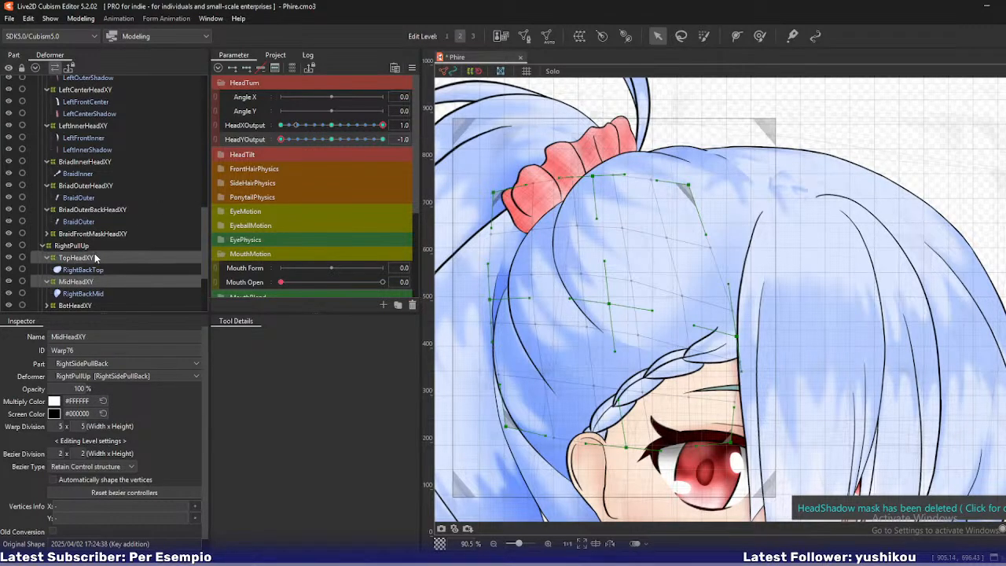
drag(281, 140, 255, 141)
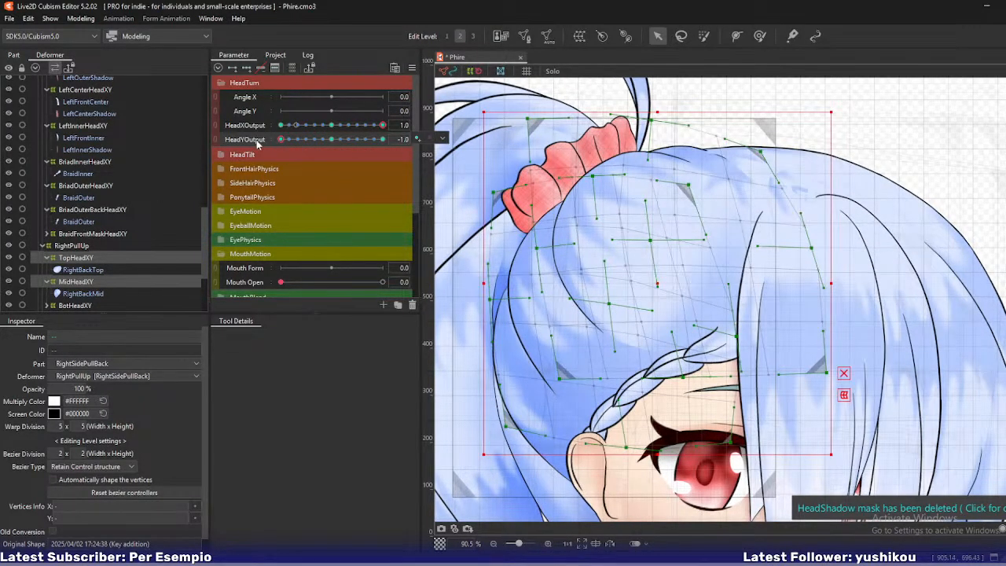
key(ctrl+v)
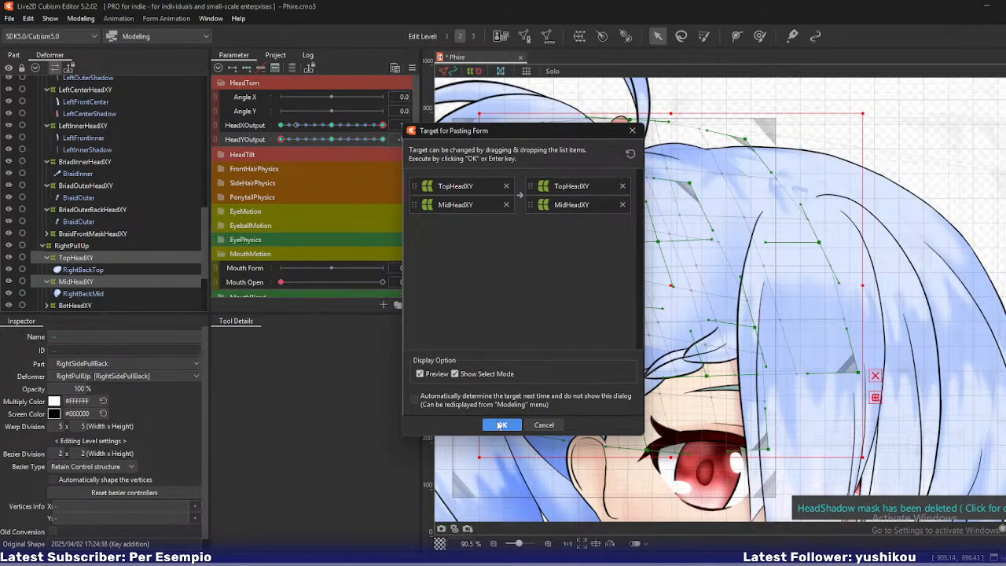
click(501, 425)
drag(303, 142, 279, 195)
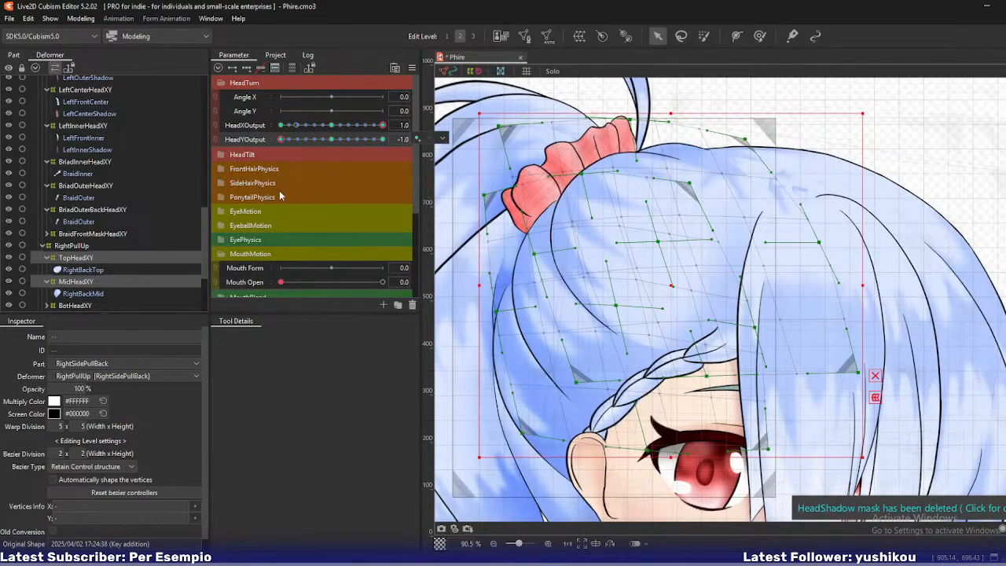
mouse_move(283, 145)
mouse_down()
mouse_move(300, 142)
mouse_move(271, 150)
mouse_up()
Select the BotHeadXY warp under RightPullUp and isolate its RightBackBot hair in Solo view.
scroll(83, 274, down, 1)
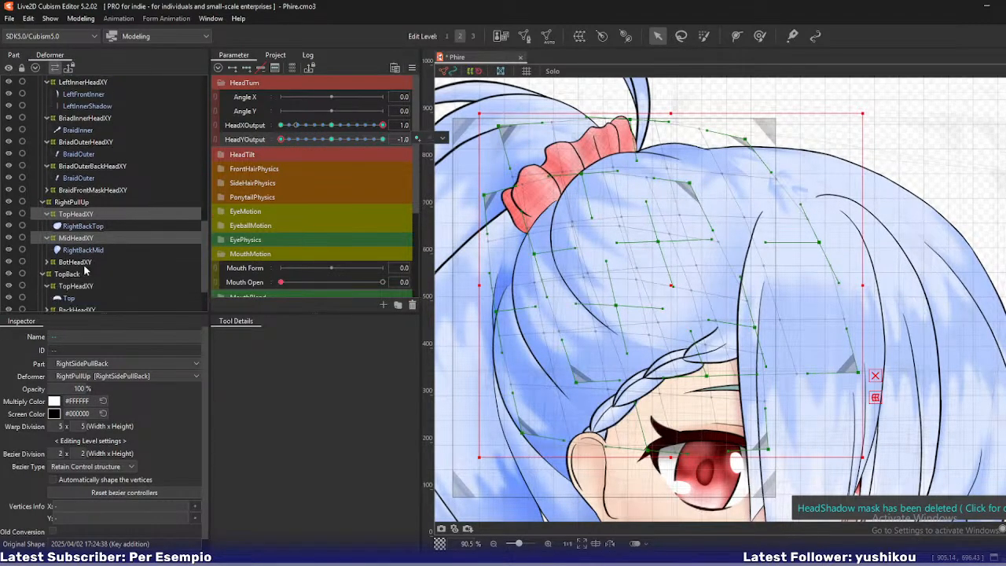
click(83, 264)
drag(555, 352, 567, 284)
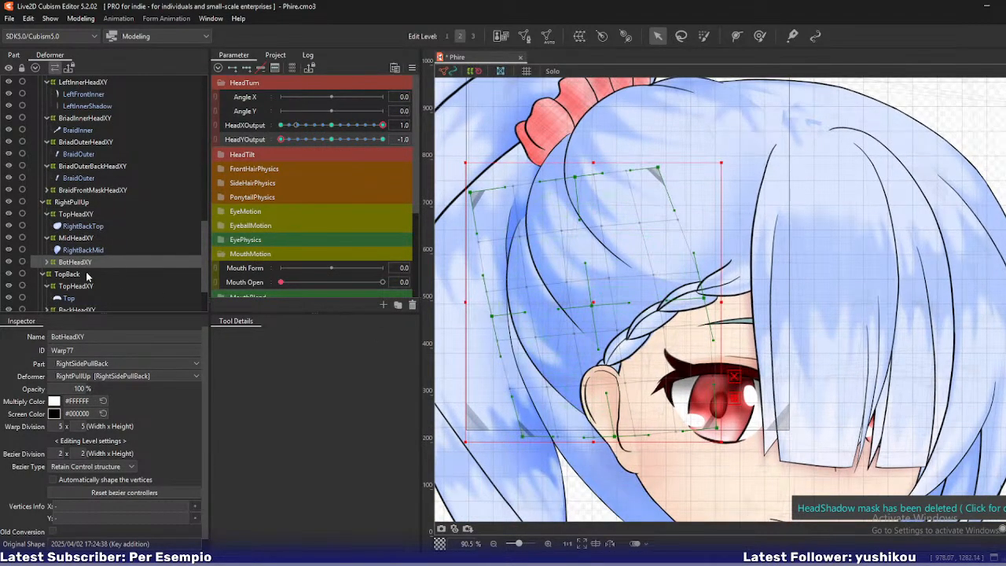
click(47, 262)
ctrl+click(65, 275)
key(shift+s)
click(68, 264)
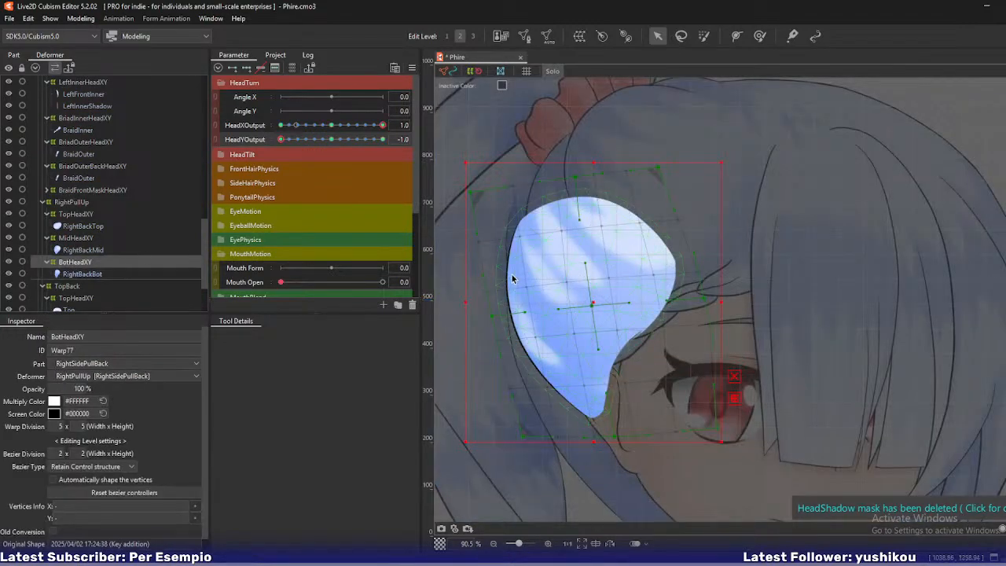
Shift BotHeadXY's upper-left, top-middle and upper-right points right and raise its left-middle point.
drag(471, 194, 484, 194)
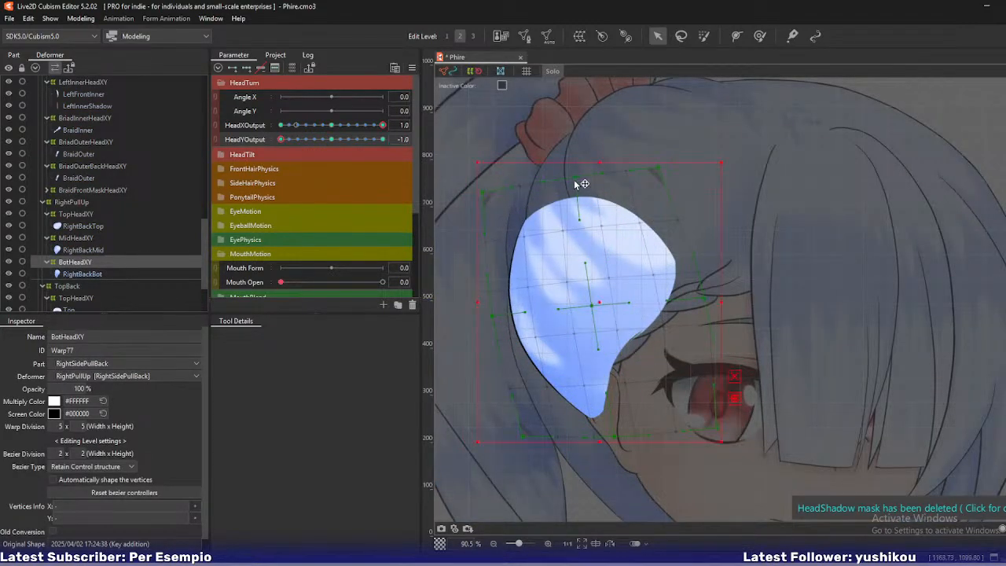
drag(576, 180, 588, 178)
drag(501, 323, 500, 304)
drag(656, 169, 688, 178)
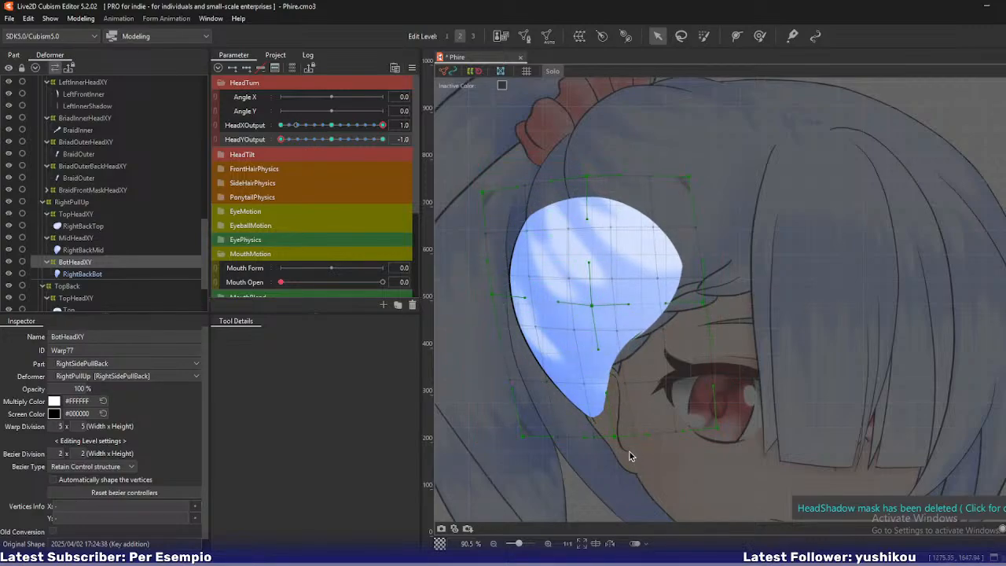
Raise BotHeadXY's bottom-middle and lower-left points and nudge its top-middle and centre points slightly right.
drag(614, 436, 618, 418)
drag(520, 430, 523, 405)
drag(587, 181, 591, 179)
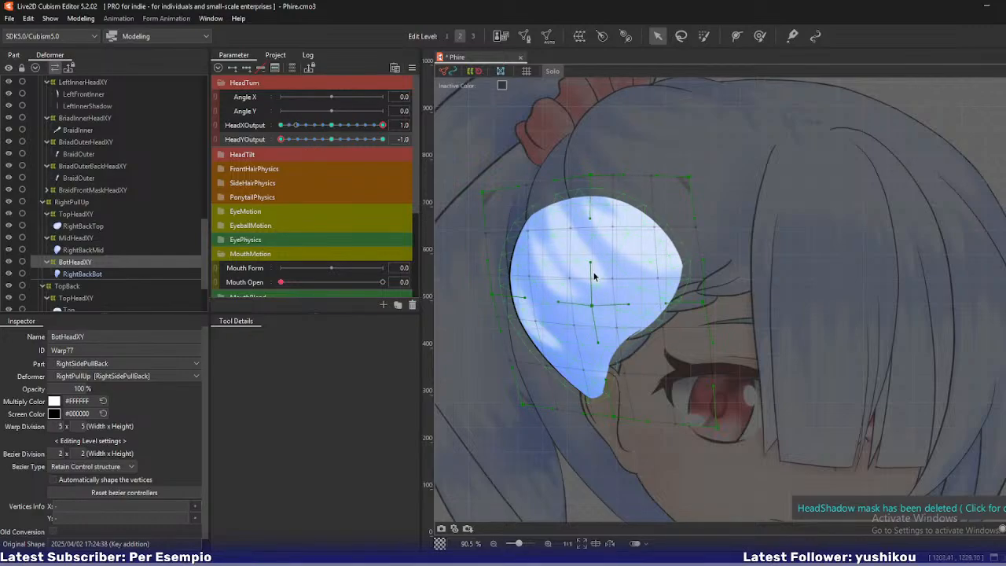
drag(595, 307, 601, 308)
Turn off Solo view, test HeadYOutput, and nudge BotHeadXY's left-middle point up and right against the full hair.
key(s)
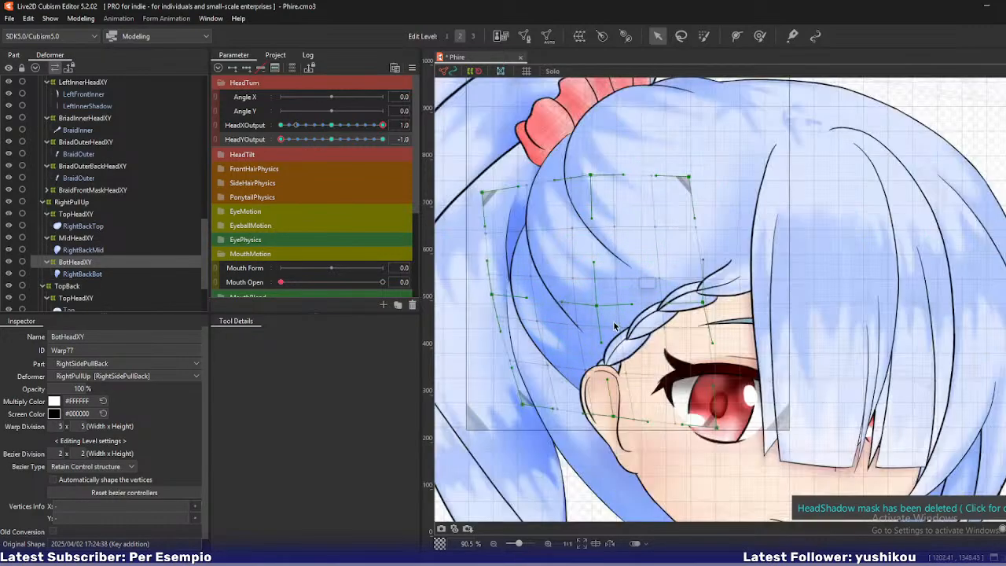
mouse_move(281, 141)
mouse_down()
mouse_move(313, 148)
mouse_move(279, 155)
mouse_up()
drag(493, 297, 498, 292)
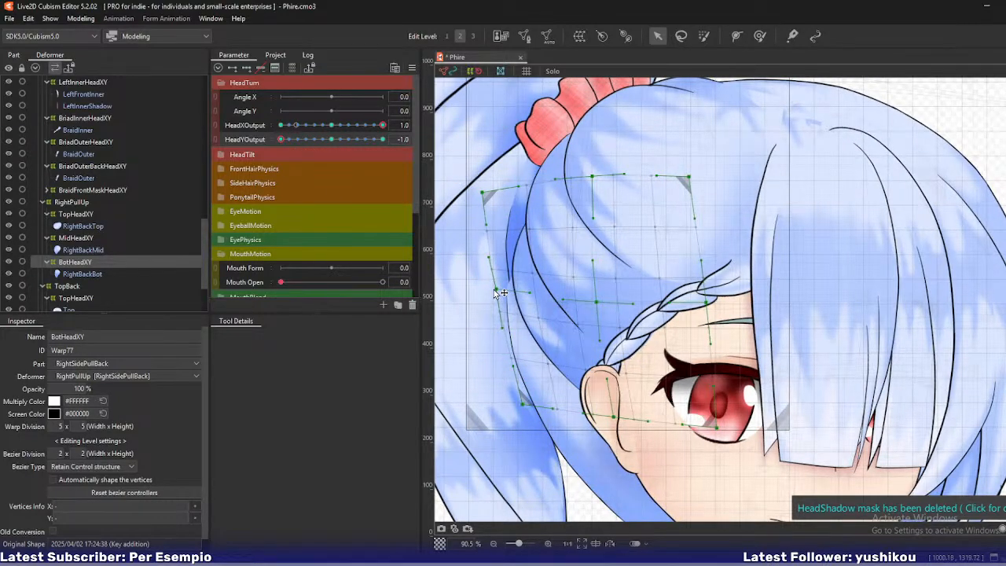
Shift BotHeadXY's top-middle and centre points slightly left and up, checking the hair motion by varying HeadYOutput near -1.0.
drag(292, 139, 265, 153)
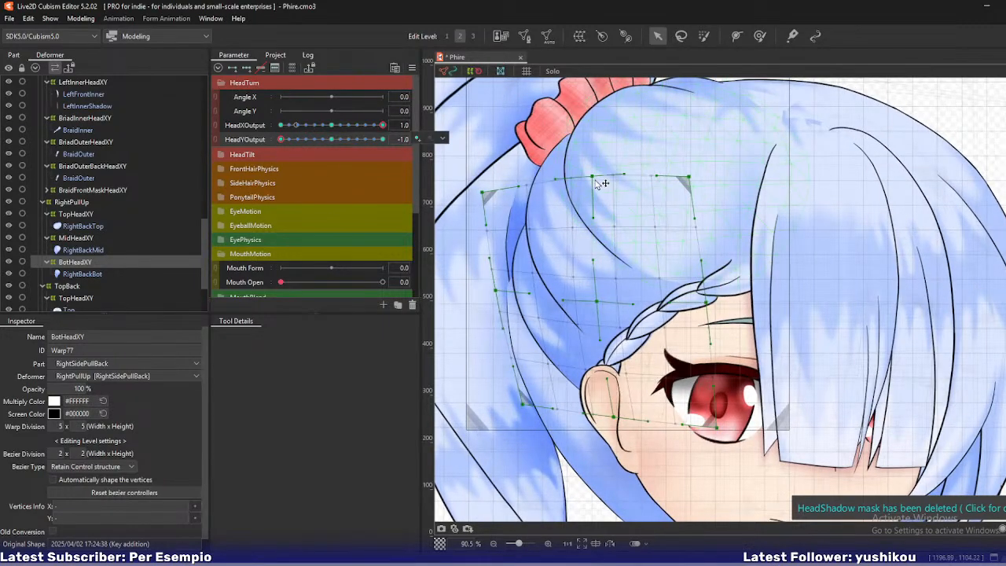
drag(592, 177, 583, 170)
drag(605, 305, 597, 296)
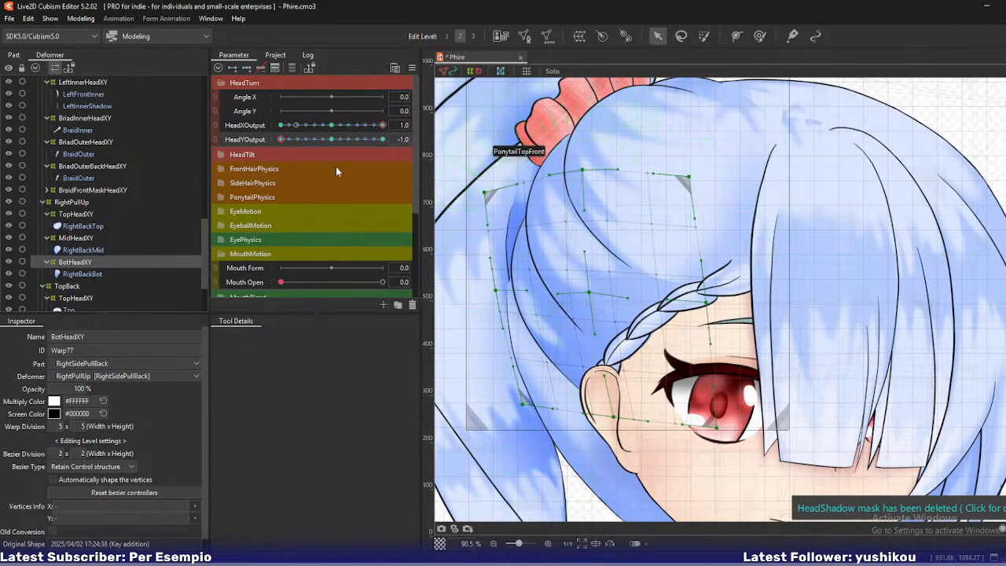
mouse_move(285, 140)
mouse_down()
mouse_move(306, 142)
mouse_move(270, 142)
mouse_up()
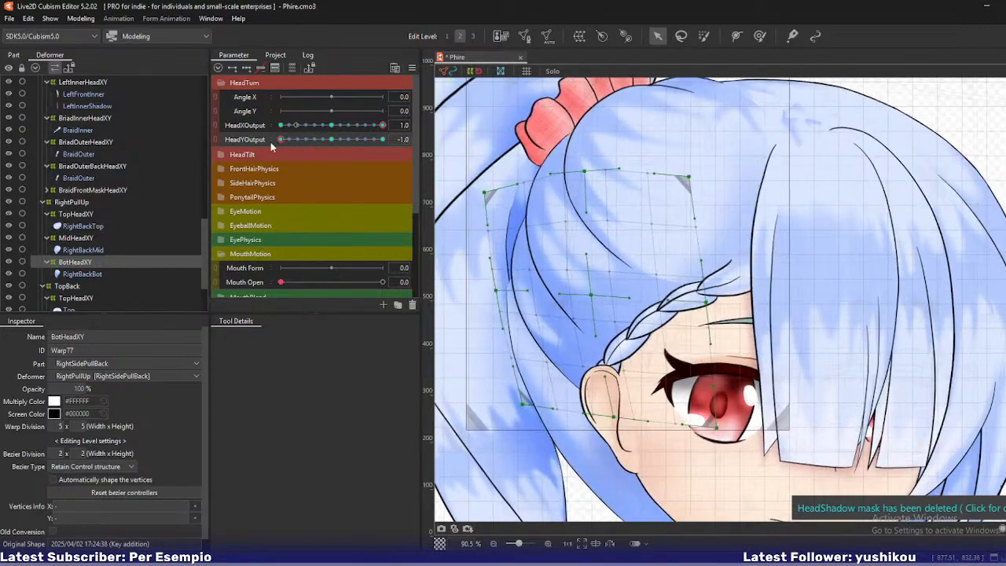
drag(589, 171, 586, 173)
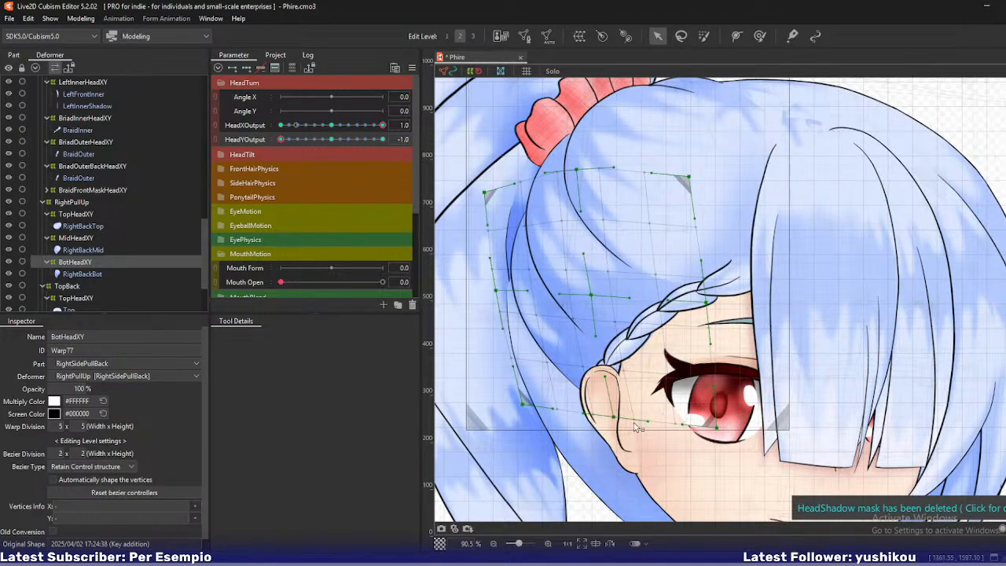
click(285, 140)
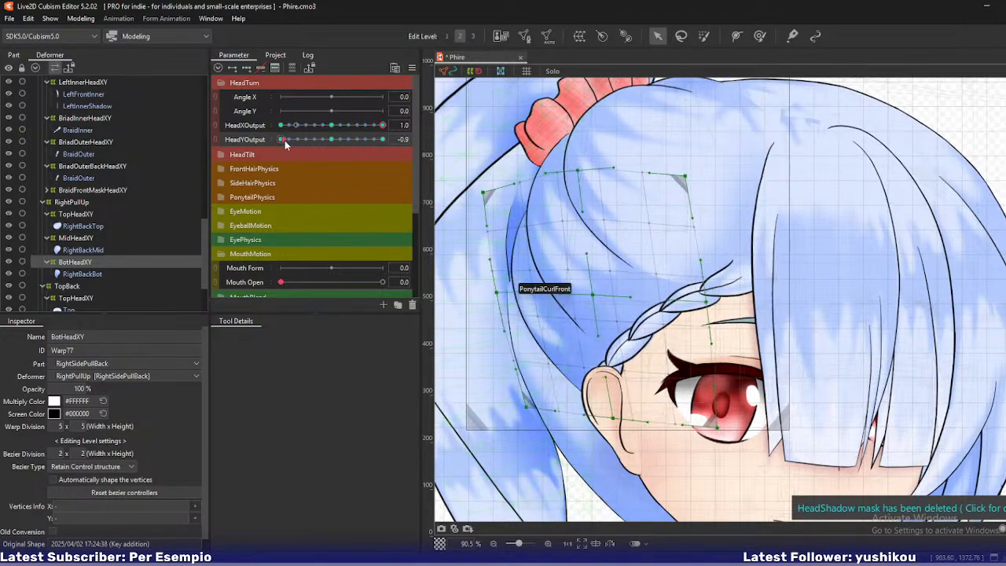
mouse_move(284, 140)
mouse_down()
mouse_move(306, 142)
mouse_move(269, 145)
mouse_up()
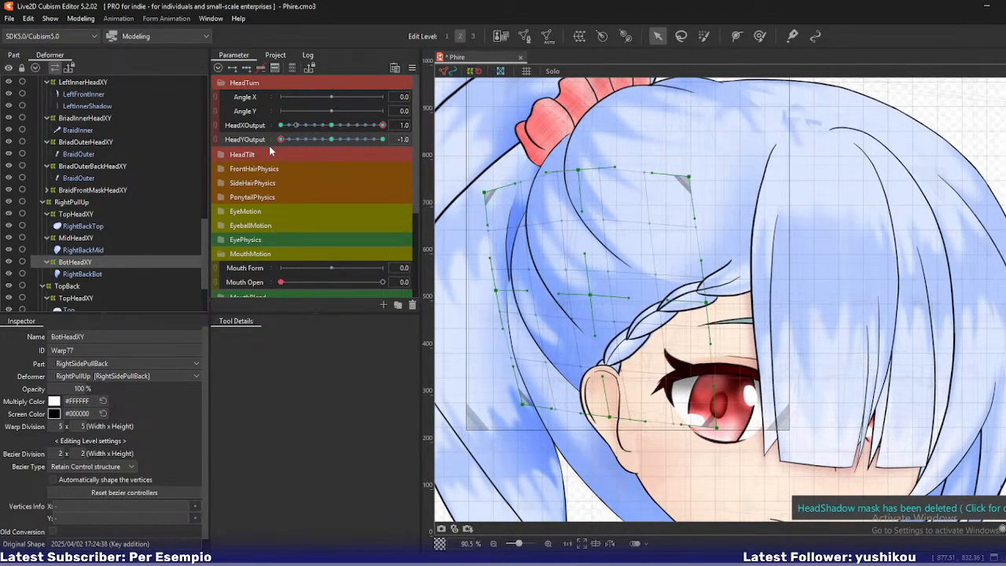
scroll(642, 344, down, 3)
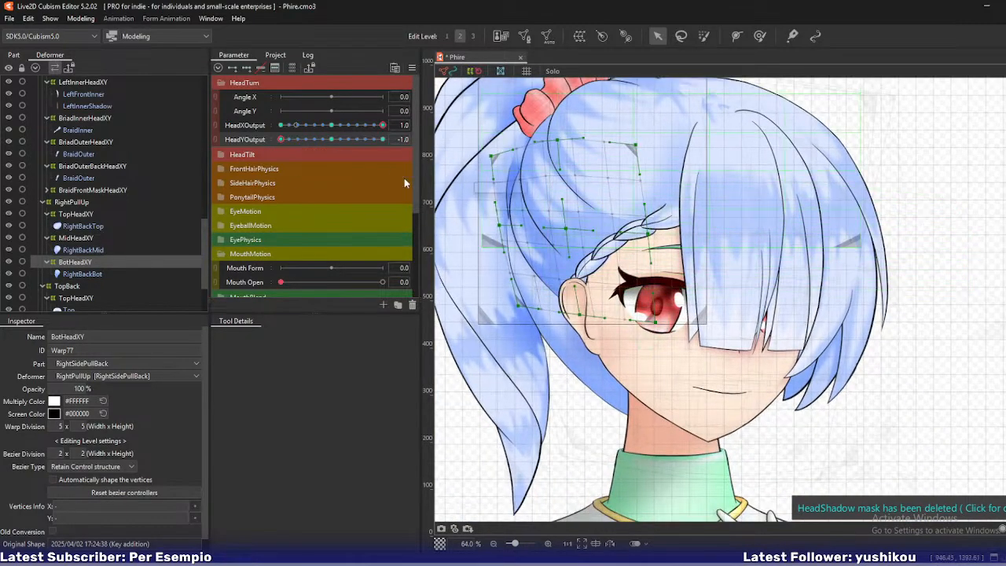
click(294, 139)
drag(294, 139, 260, 169)
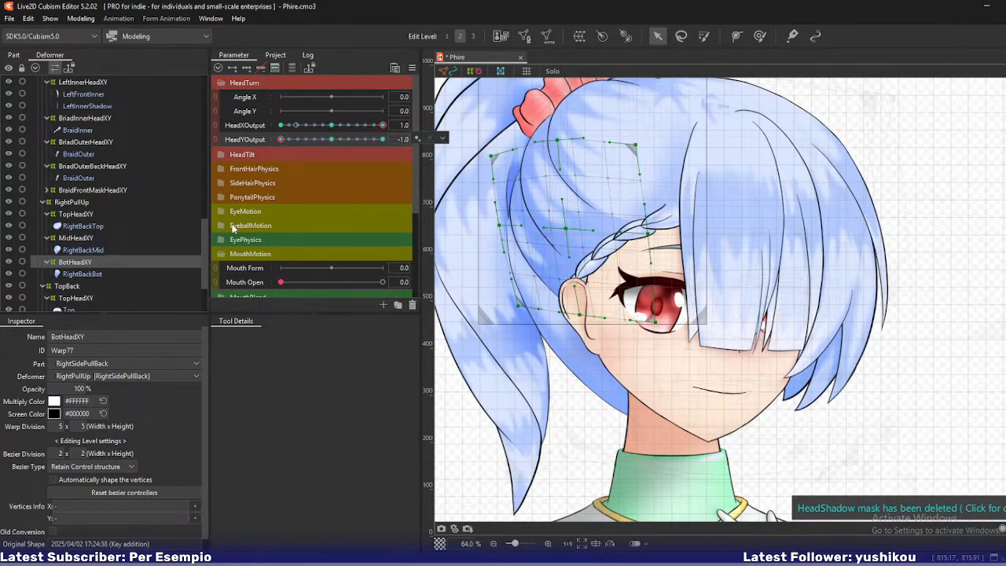
Sweep HeadYOutput between -1.0 and 1.0 on TopBack's BackHeadXY warp, and at -1.0 nudge its lower-left point right and slightly up.
right_click(560, 319)
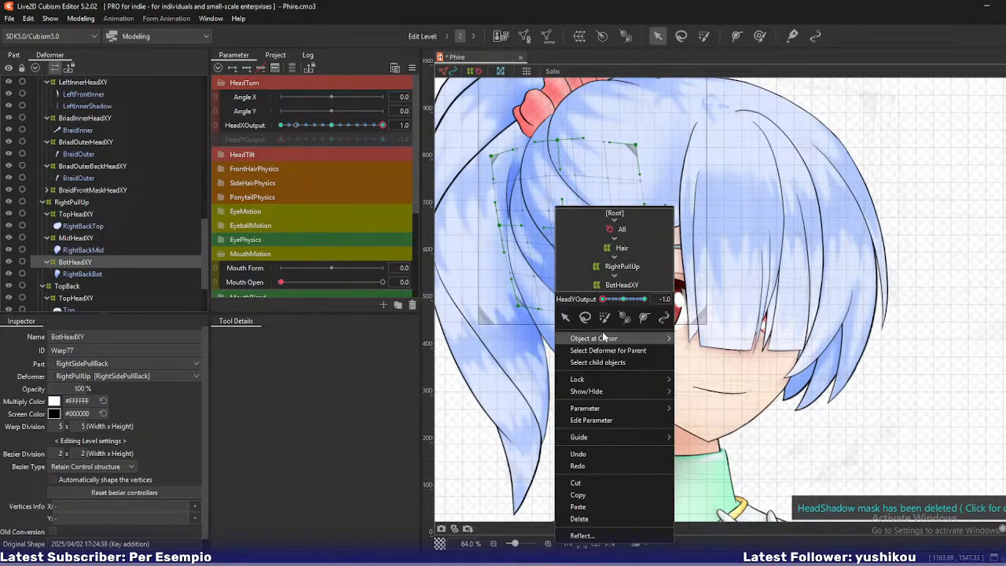
click(129, 262)
scroll(129, 261, down, 1)
click(77, 293)
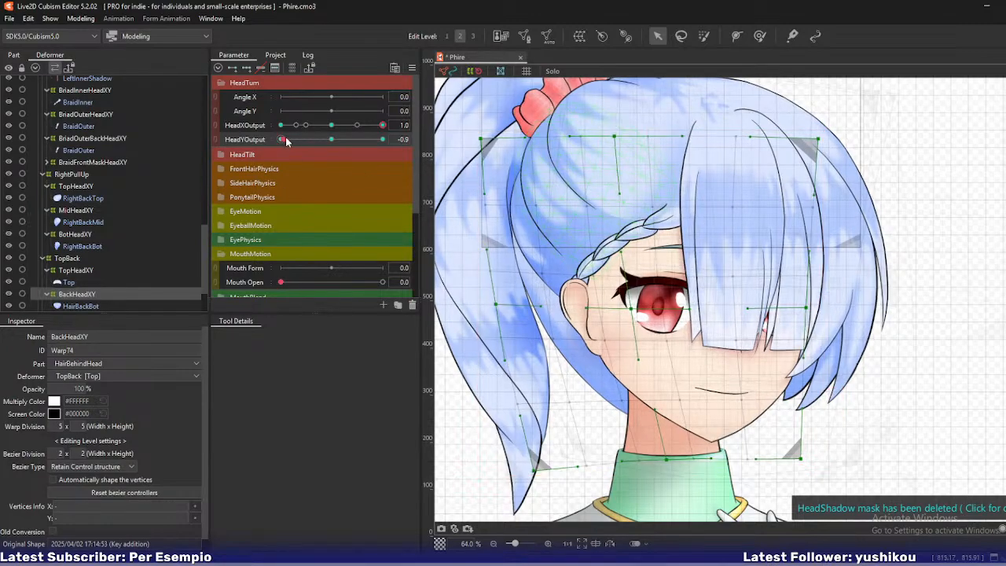
drag(282, 139, 411, 167)
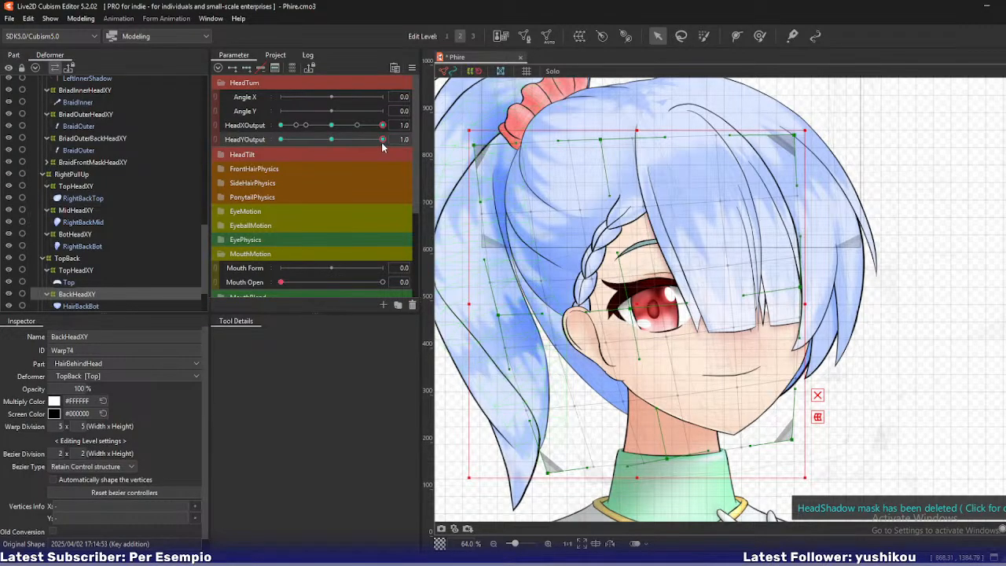
drag(382, 143, 275, 162)
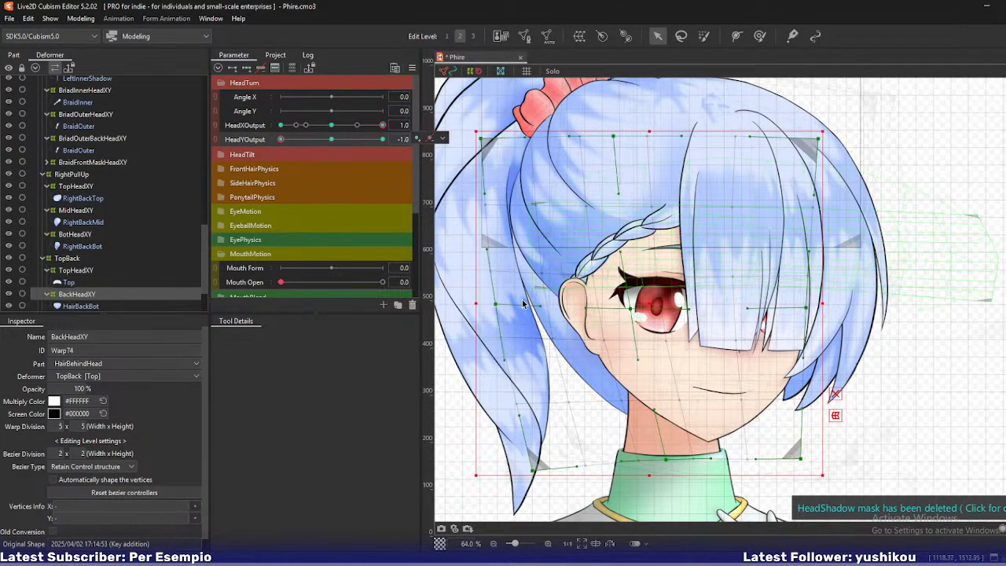
mouse_move(281, 140)
mouse_down()
mouse_move(305, 144)
mouse_move(281, 139)
mouse_up()
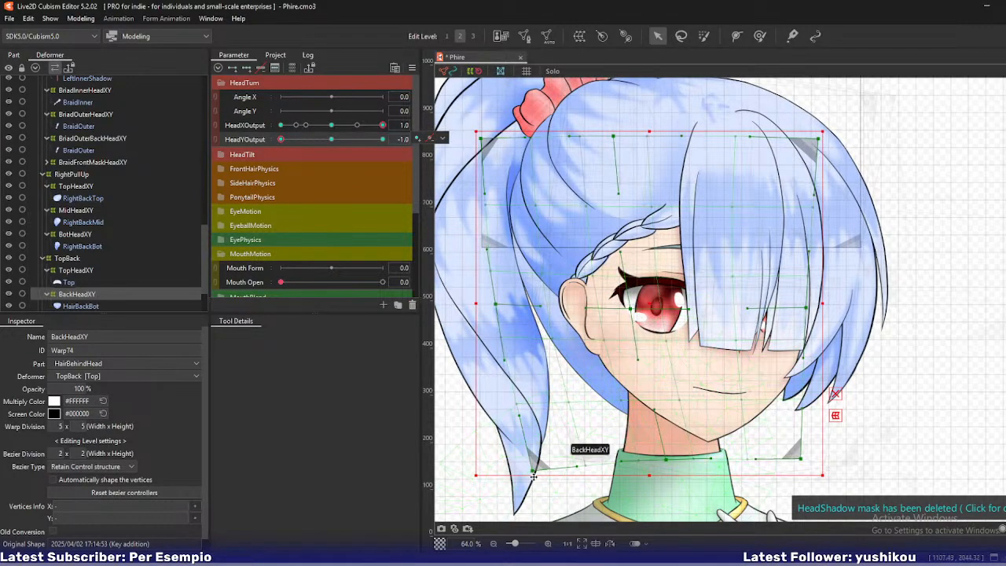
drag(548, 473, 583, 467)
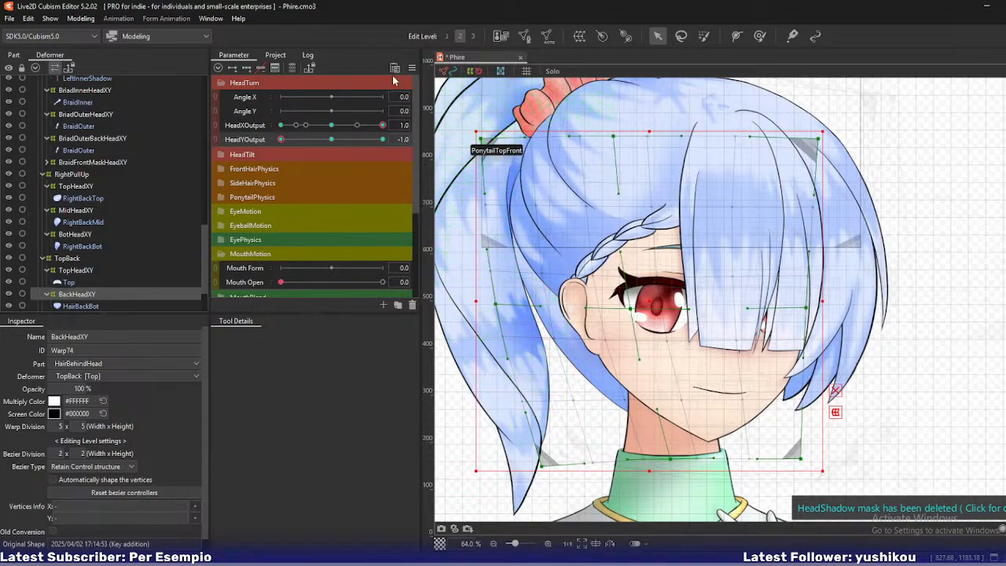
mouse_move(290, 140)
mouse_down()
mouse_move(268, 145)
mouse_move(315, 155)
mouse_move(280, 150)
mouse_up()
Find the InnerHeadXY warp under LeftSideHair through LeftSideInner and isolate its LeftSideInner and LeftSideShadow meshes in Solo view.
drag(670, 214, 591, 251)
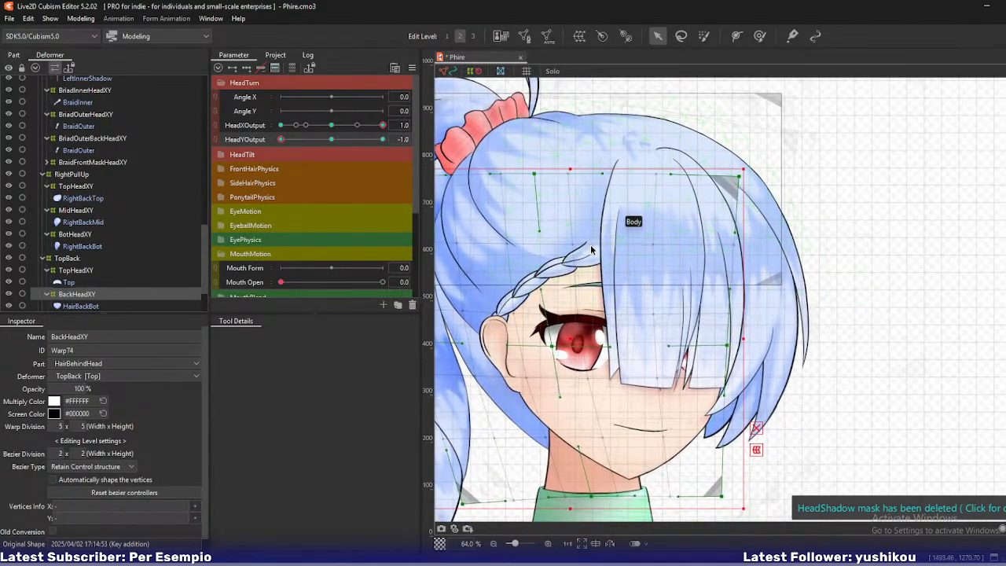
right_click(730, 237)
mouse_move(782, 266)
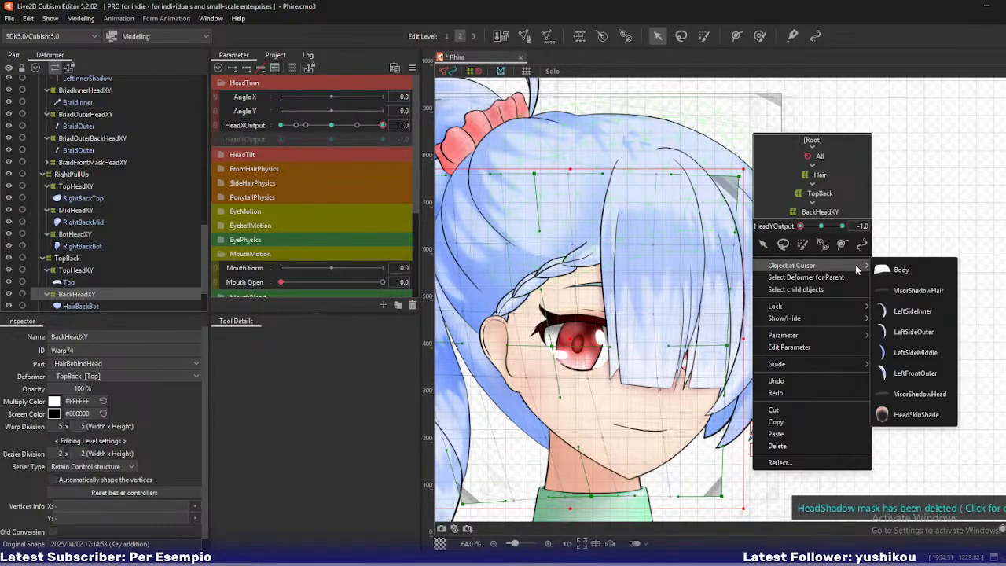
click(904, 312)
scroll(157, 204, up, 3)
click(82, 161)
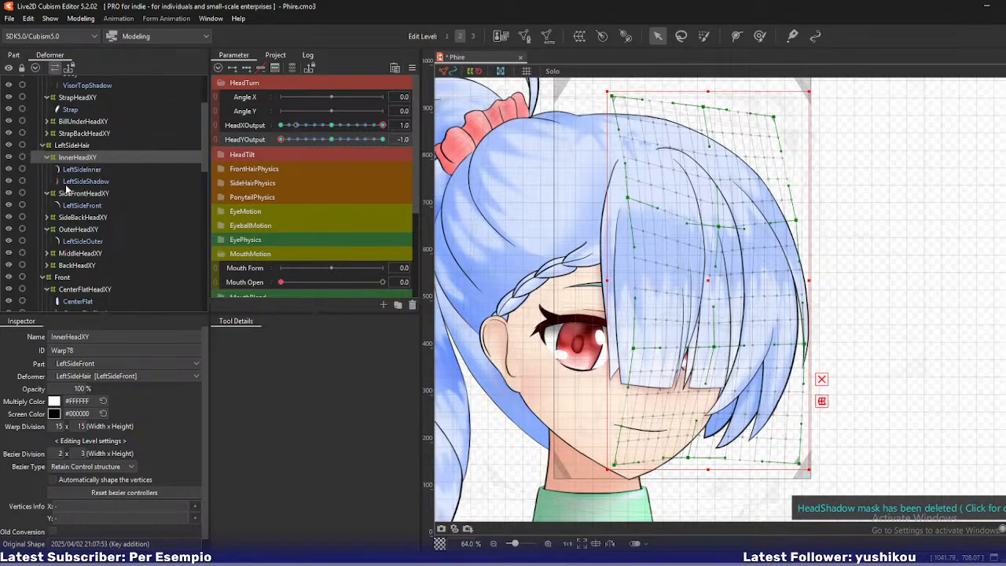
shift+click(88, 183)
click(87, 159)
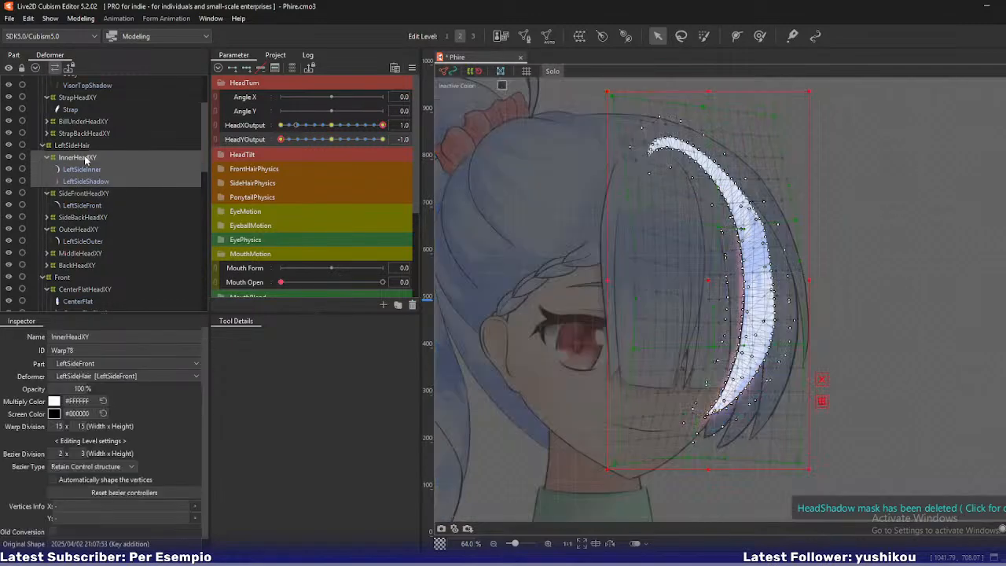
At HeadYOutput -1.0, pull InnerHeadXY's two inner centre points left and lower its right-edge points, moving the bottom-right corner down and left.
mouse_move(280, 140)
mouse_down()
mouse_move(301, 143)
mouse_move(273, 146)
mouse_move(303, 136)
mouse_move(268, 143)
mouse_up()
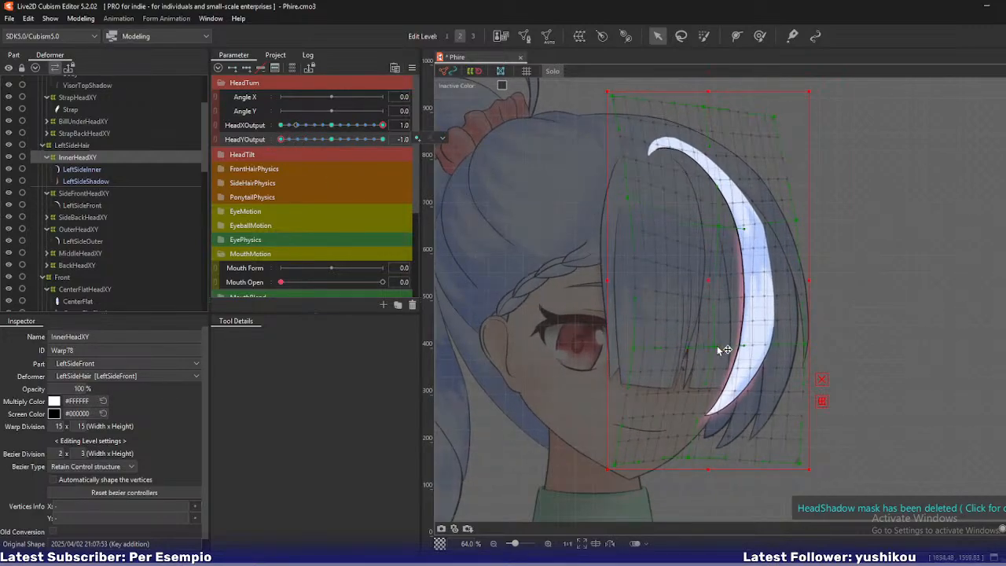
drag(715, 347, 706, 346)
drag(718, 230, 706, 233)
drag(775, 119, 779, 129)
drag(796, 221, 797, 240)
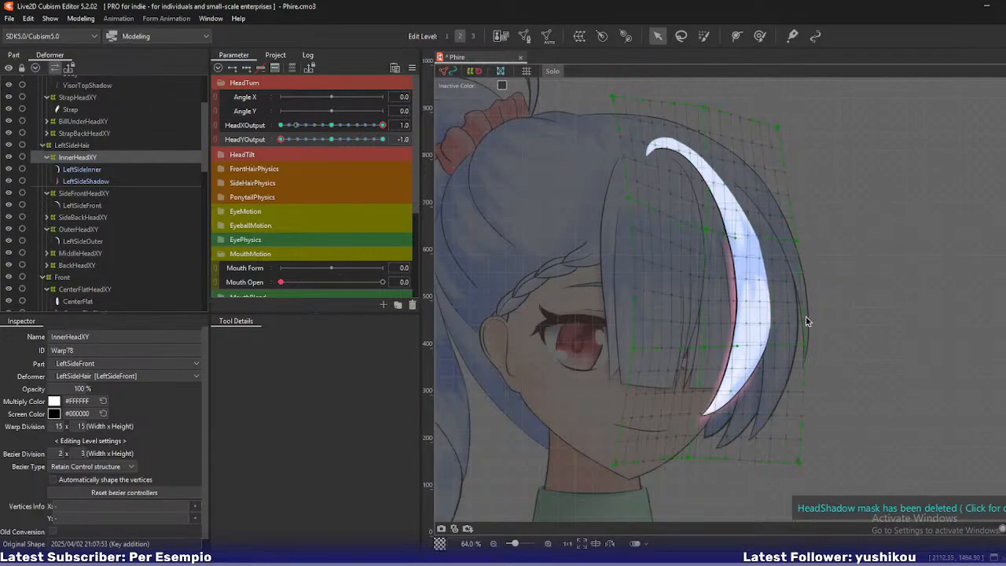
drag(804, 346, 799, 365)
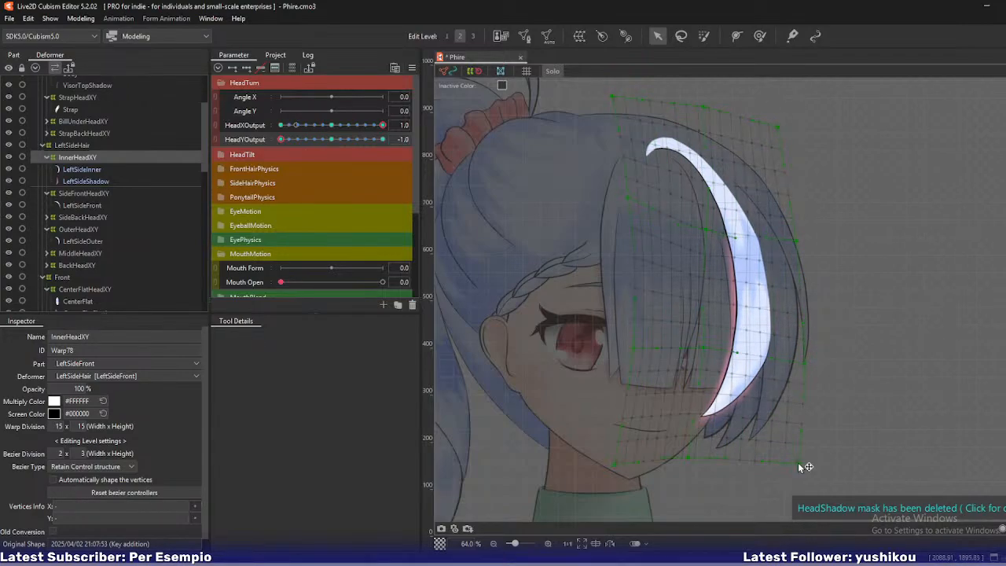
drag(798, 467, 782, 485)
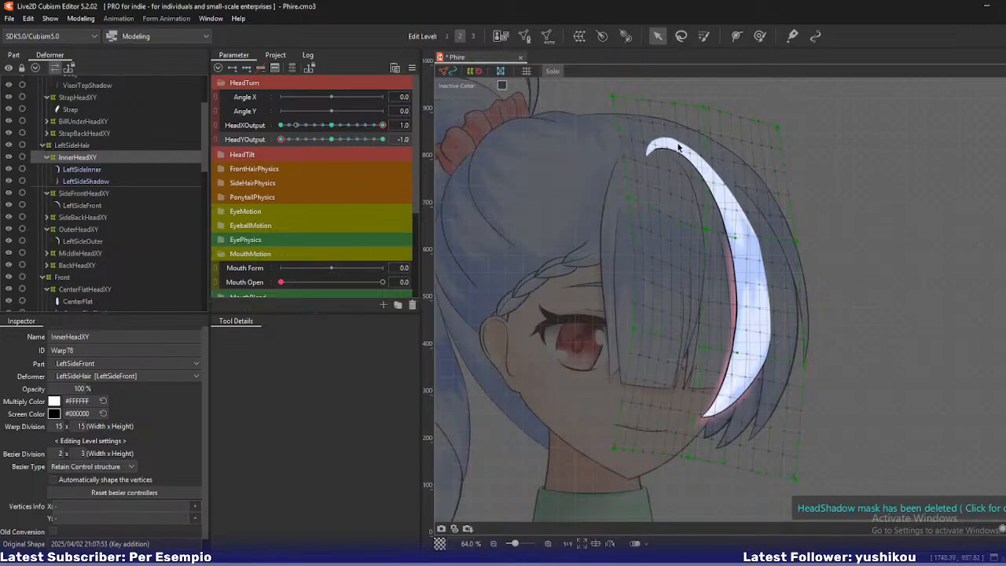
Shift InnerHeadXY's top-middle and upper centre points right, test HeadYOutput, and move the top-right corner right and down.
drag(705, 107, 719, 111)
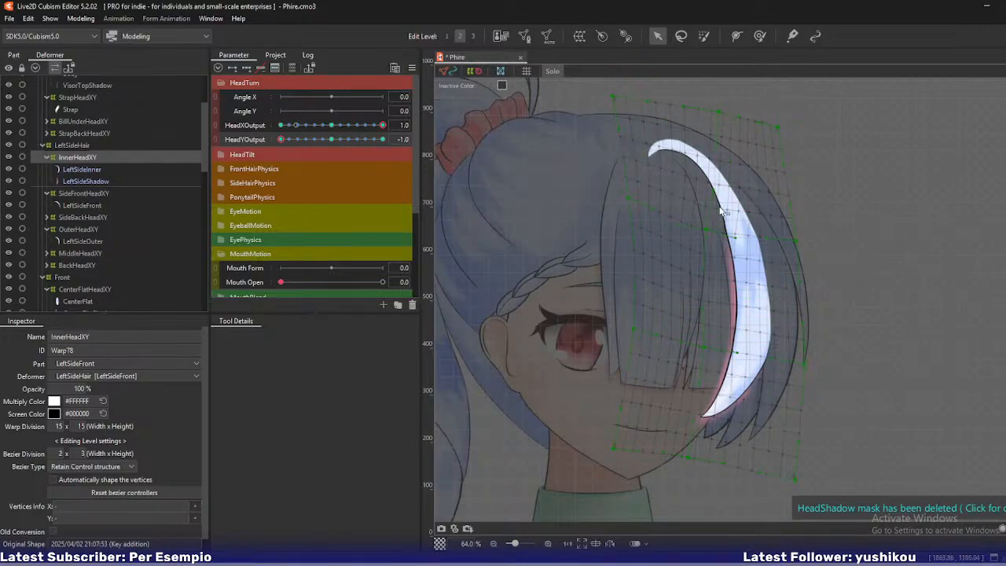
drag(709, 230, 715, 230)
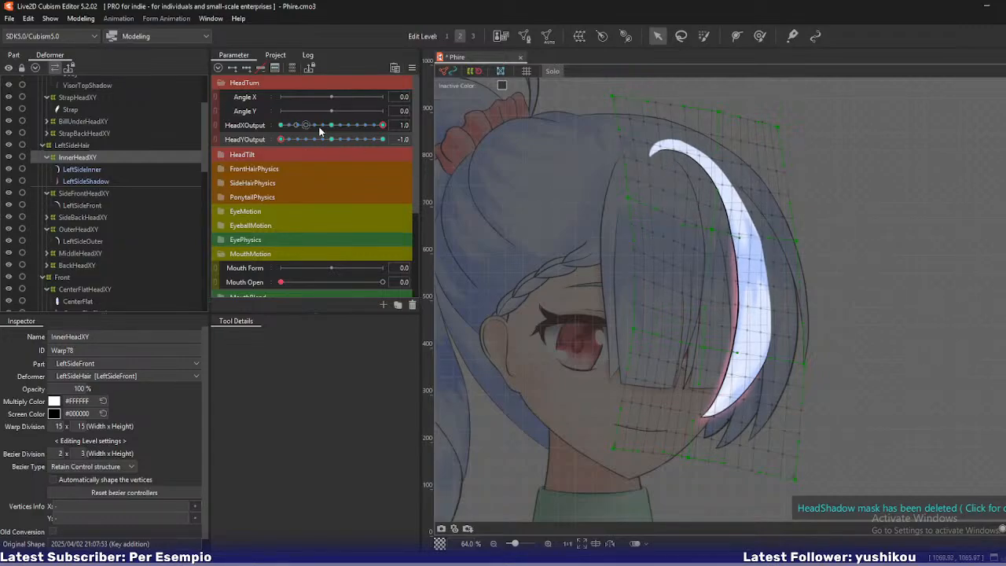
mouse_move(289, 141)
mouse_down()
mouse_move(303, 142)
mouse_move(277, 143)
mouse_up()
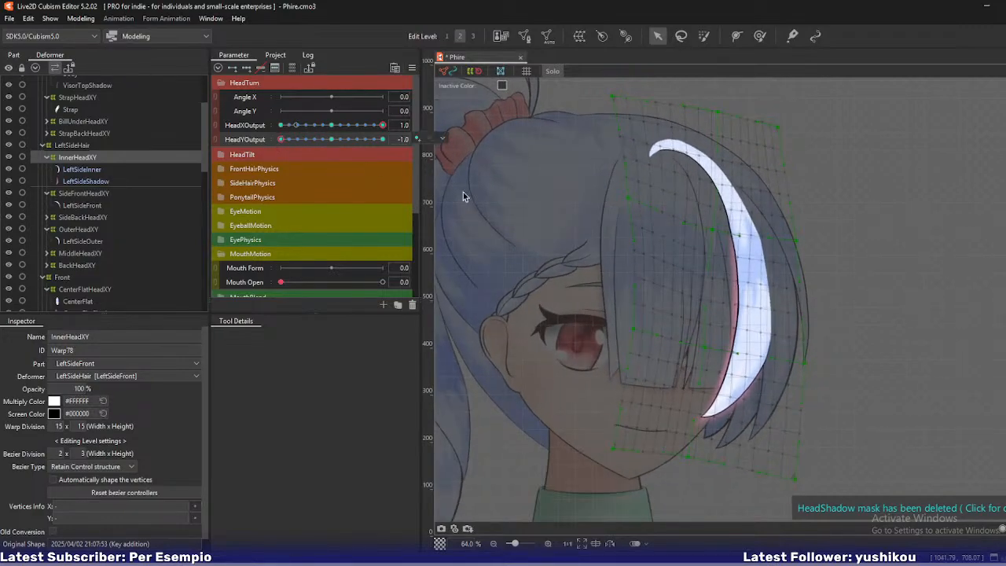
drag(799, 242, 801, 240)
drag(779, 127, 796, 139)
Turn off Solo view, recheck HeadYOutput at -1.0, and nudge InnerHeadXY's lower left-edge point left against the full hair.
scroll(752, 140, up, 3)
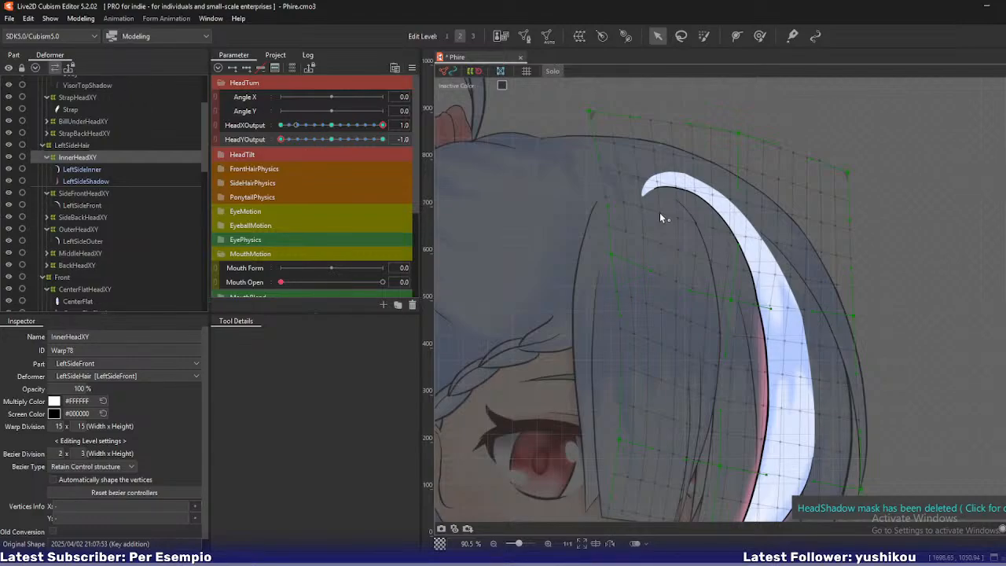
key(shift+s)
drag(876, 272, 851, 206)
mouse_move(281, 140)
mouse_down()
mouse_move(294, 140)
mouse_move(265, 143)
mouse_up()
drag(652, 226, 622, 264)
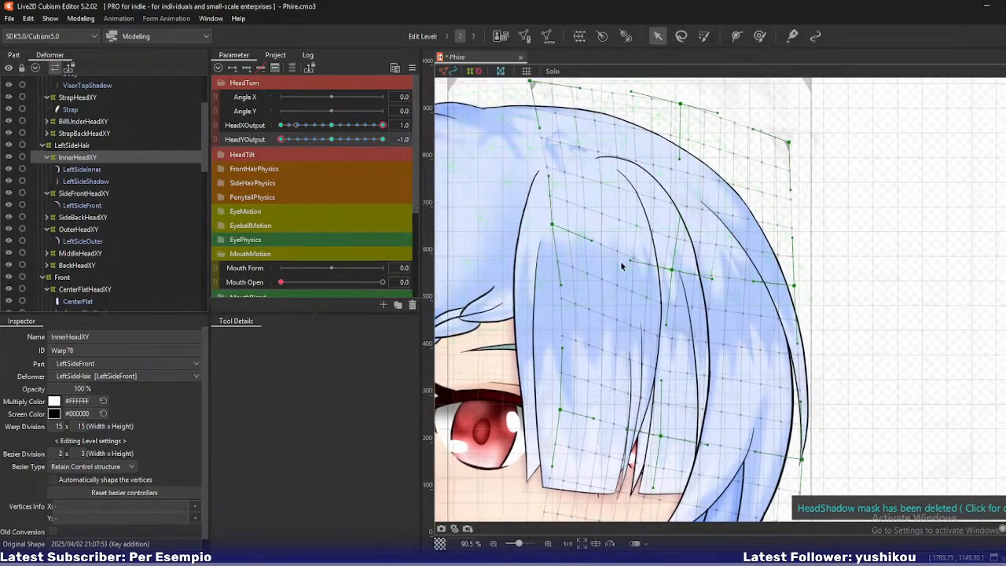
drag(566, 412, 559, 409)
Raise InnerHeadXY's upper left-edge point, lower its top-middle and top-right points, and nudge its upper centre point right.
drag(597, 262, 561, 307)
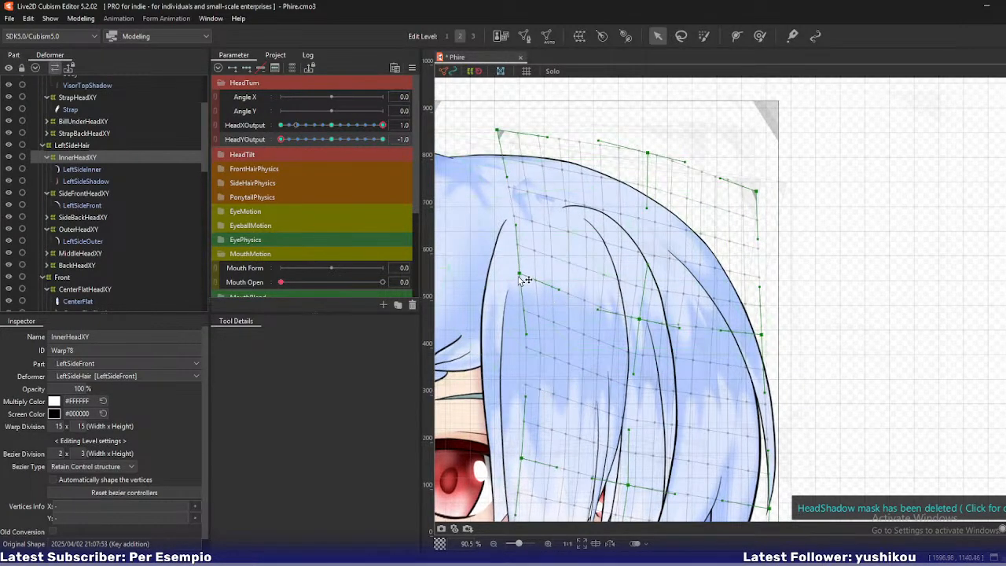
drag(648, 152, 653, 163)
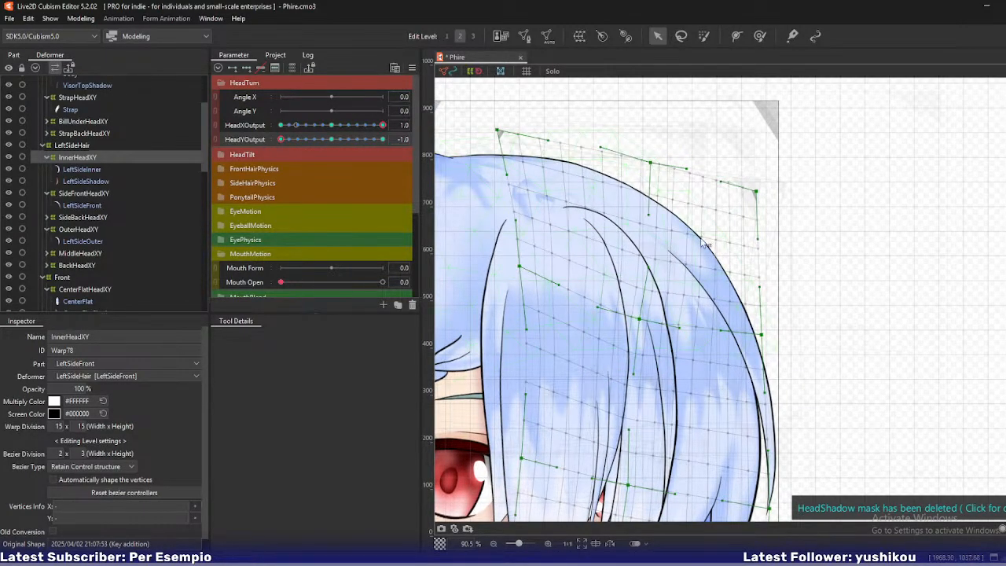
drag(640, 320, 653, 322)
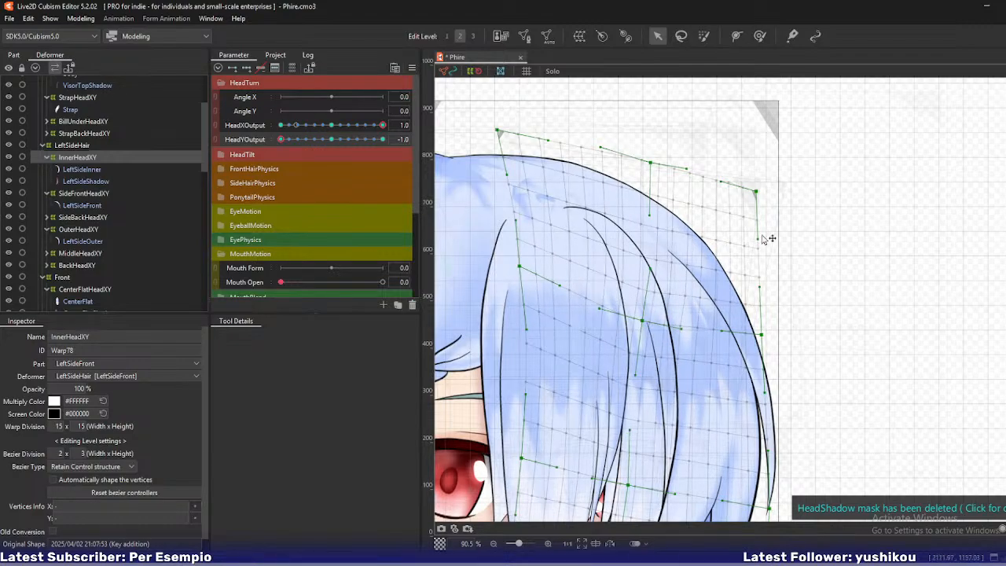
drag(757, 191, 759, 202)
Lower InnerHeadXY's upper and lower right-edge points and pull its bottom-right corner down and left.
drag(666, 329, 654, 229)
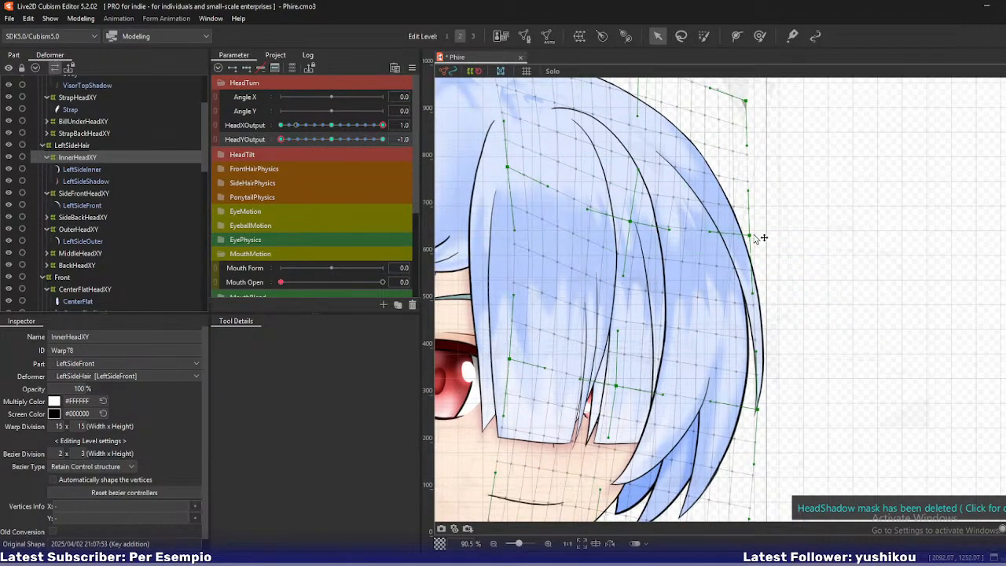
drag(752, 235, 753, 252)
drag(622, 387, 621, 387)
drag(757, 410, 746, 330)
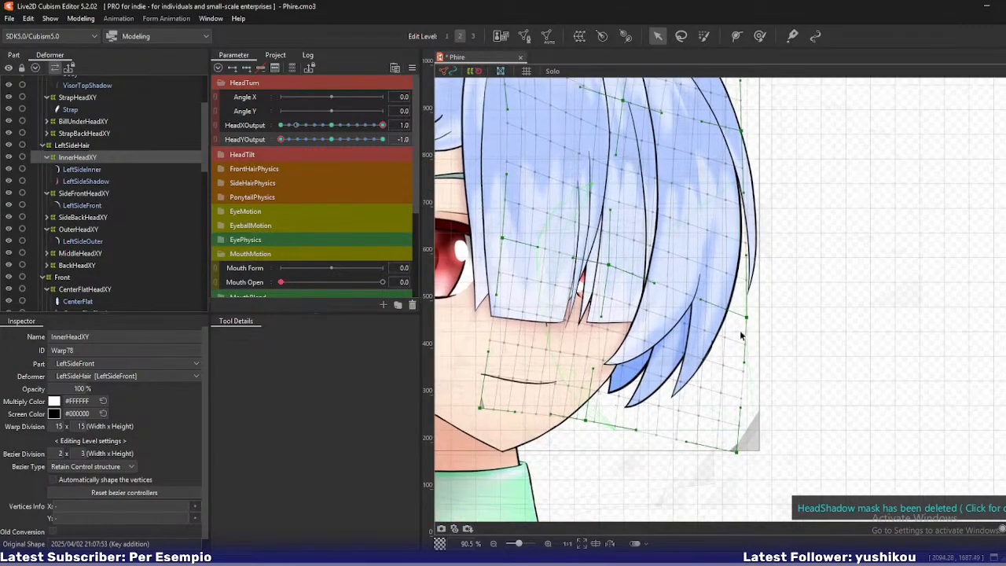
drag(588, 424, 584, 422)
drag(744, 447, 721, 470)
Nudge InnerHeadXY's upper right-edge point slightly right and down, and inspect the hair lines around its upper centre up close.
drag(757, 176, 741, 281)
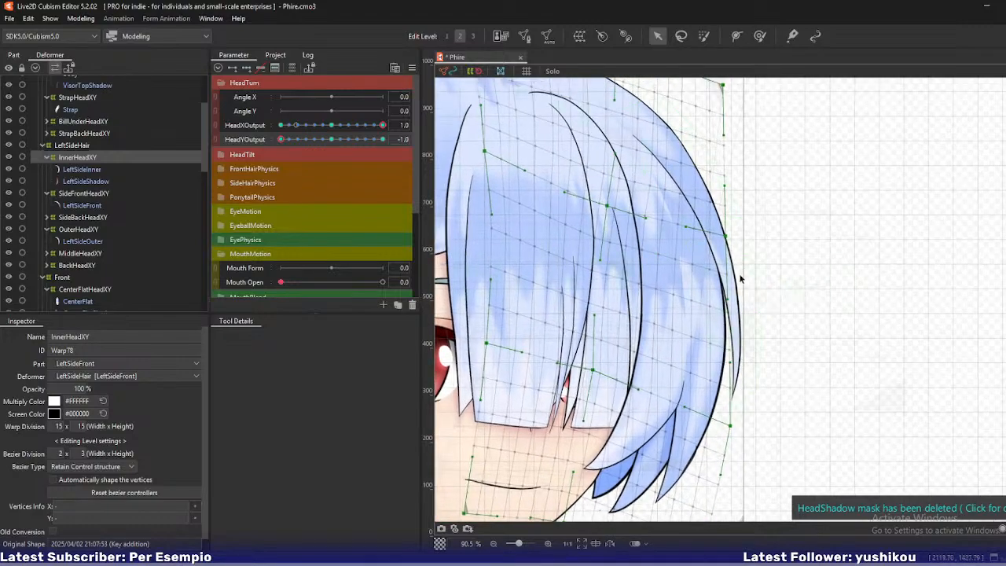
drag(725, 236, 727, 238)
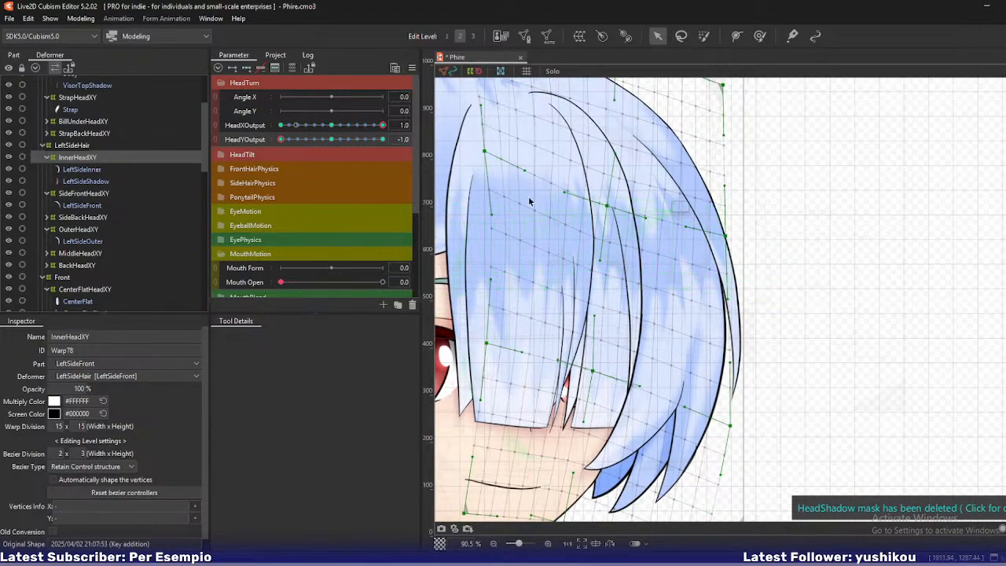
scroll(668, 208, up, 3)
drag(650, 232, 642, 267)
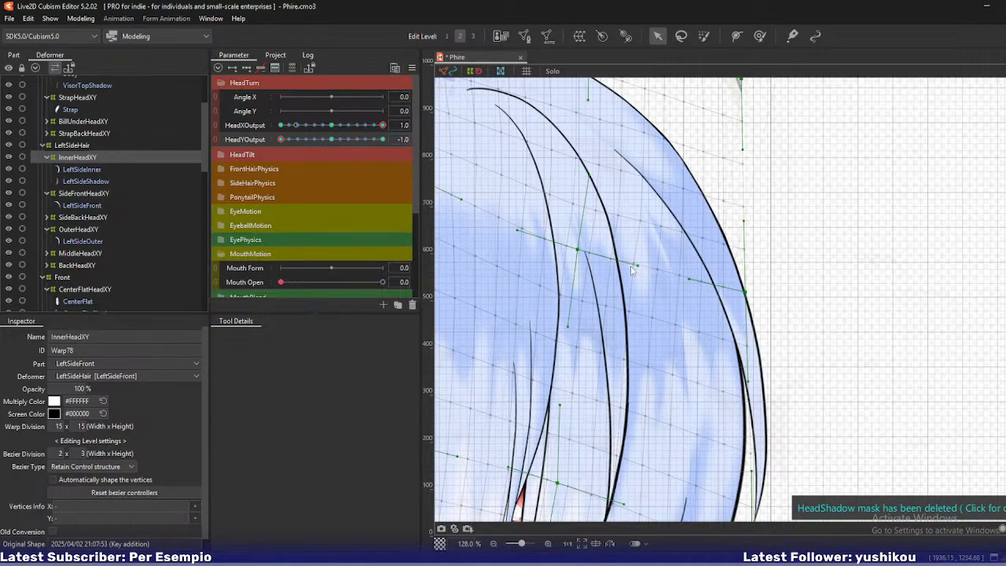
key(1)
scroll(620, 267, up, 6)
click(599, 253)
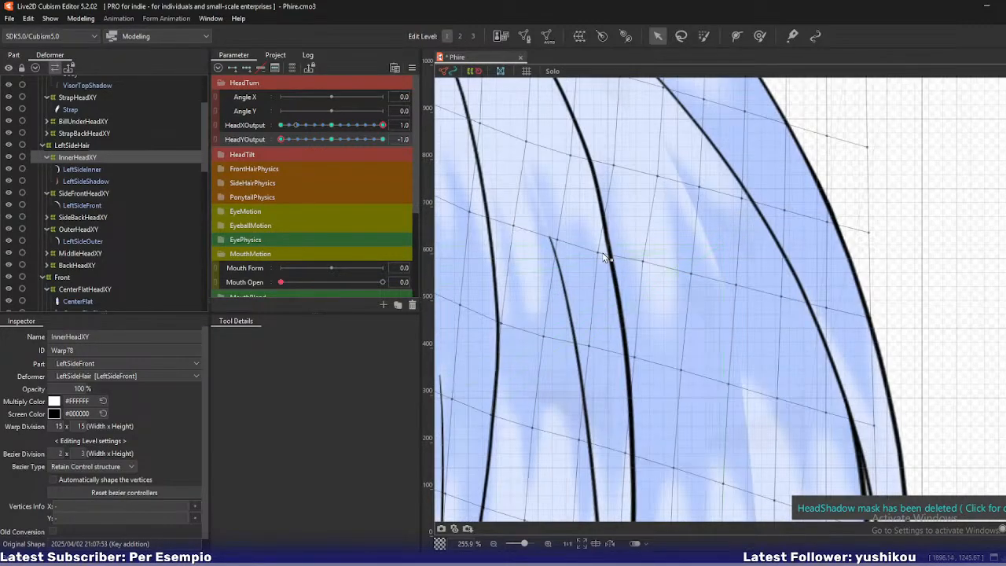
scroll(616, 308, down, 3)
scroll(615, 308, down, 9)
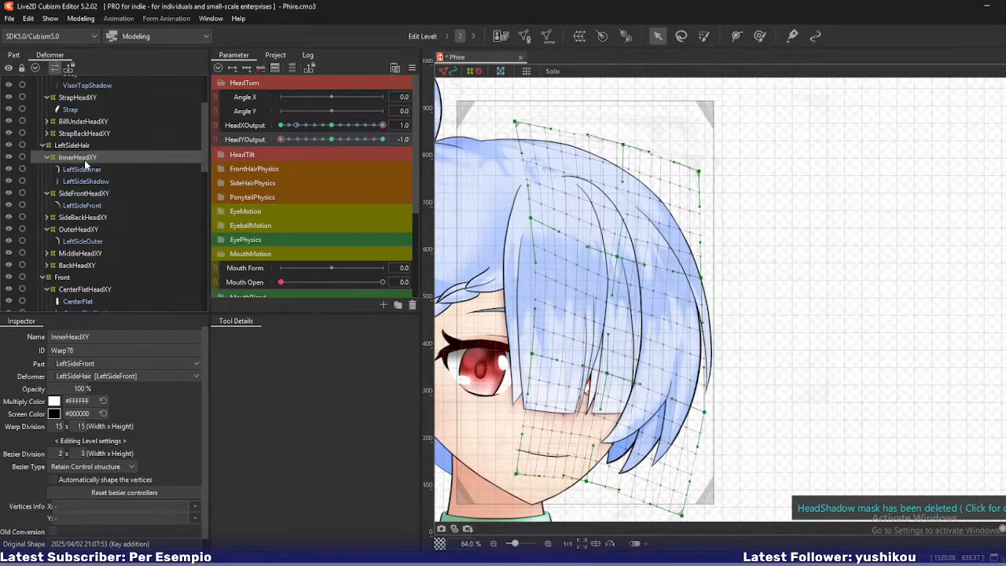
Test HeadYOutput back to -1.0, raise InnerHeadXY's top-left and top-middle points, and shift its lower left-edge point up and left.
key(2)
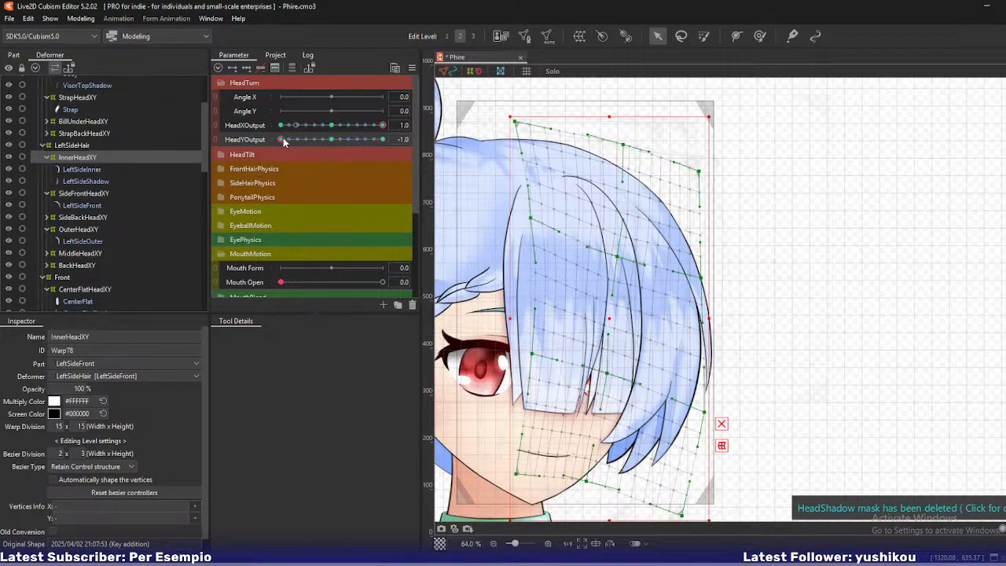
drag(283, 139, 275, 160)
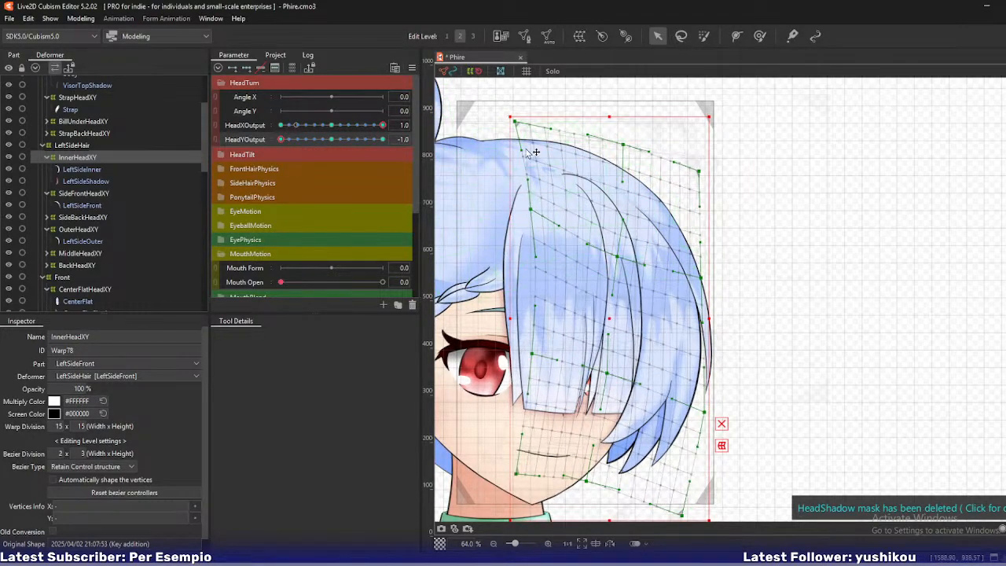
drag(516, 122, 517, 117)
drag(626, 144, 630, 141)
drag(531, 356, 527, 350)
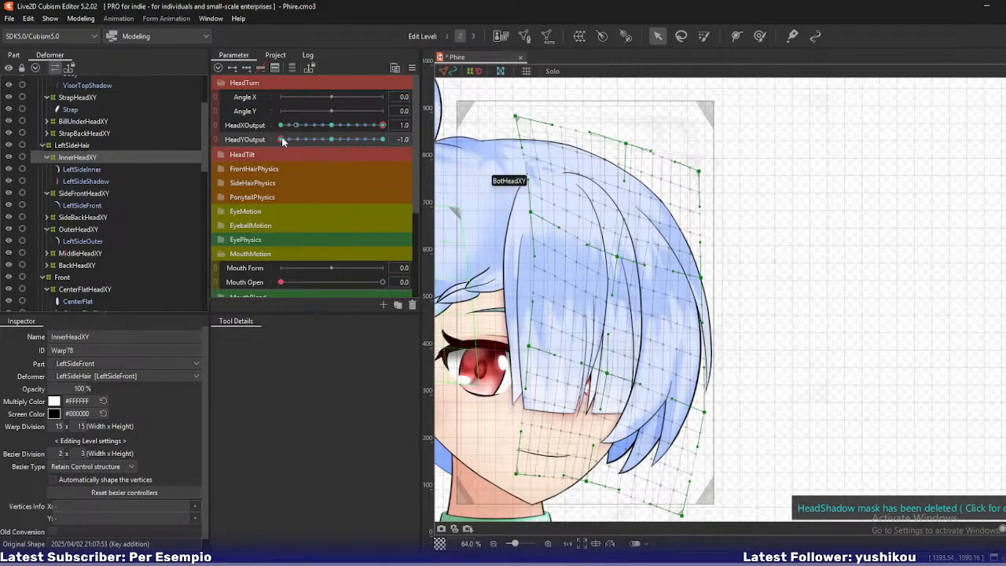
Move InnerHeadXY's top-right corner right and down, lower both right-edge points slightly, and recheck HeadYOutput at -1.0.
mouse_move(281, 139)
mouse_down()
mouse_move(299, 141)
mouse_move(280, 142)
mouse_up()
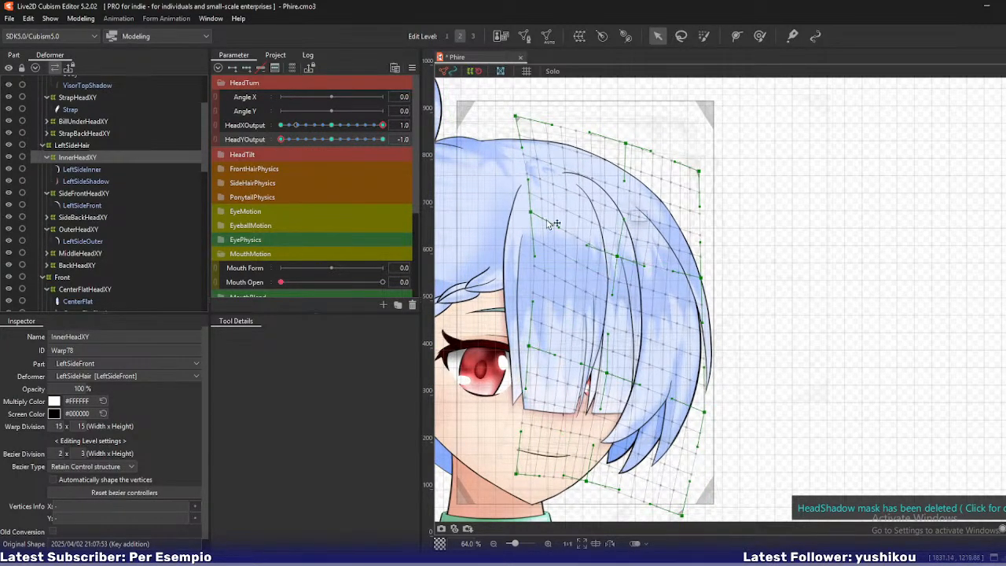
mouse_move(280, 139)
mouse_down()
mouse_move(297, 145)
mouse_move(281, 143)
mouse_up()
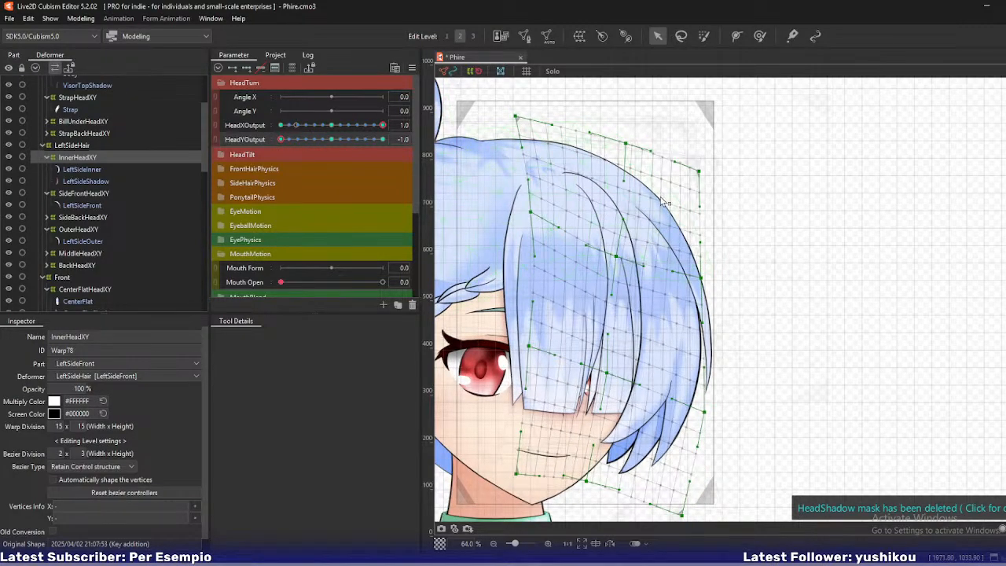
drag(700, 171, 702, 176)
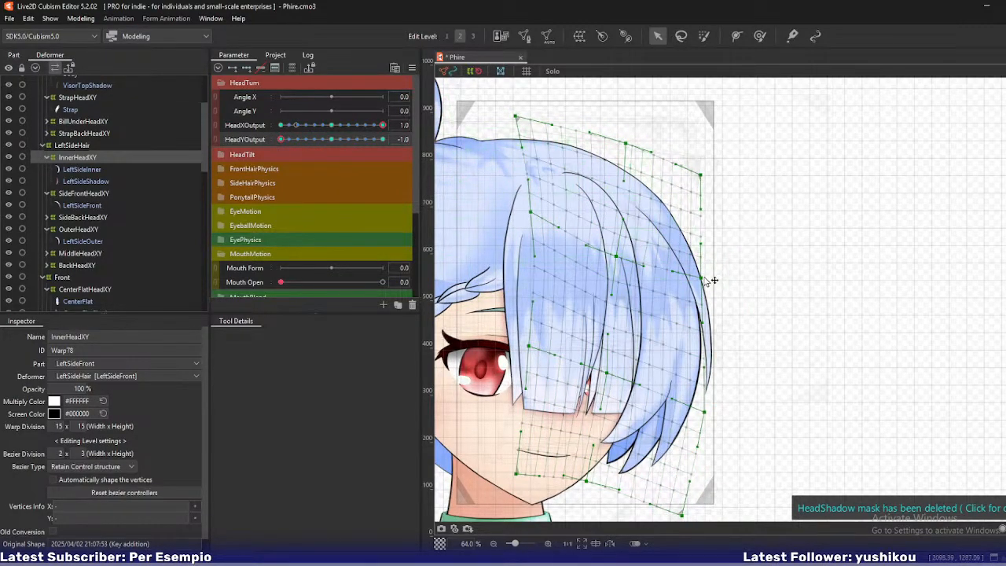
drag(703, 279, 702, 280)
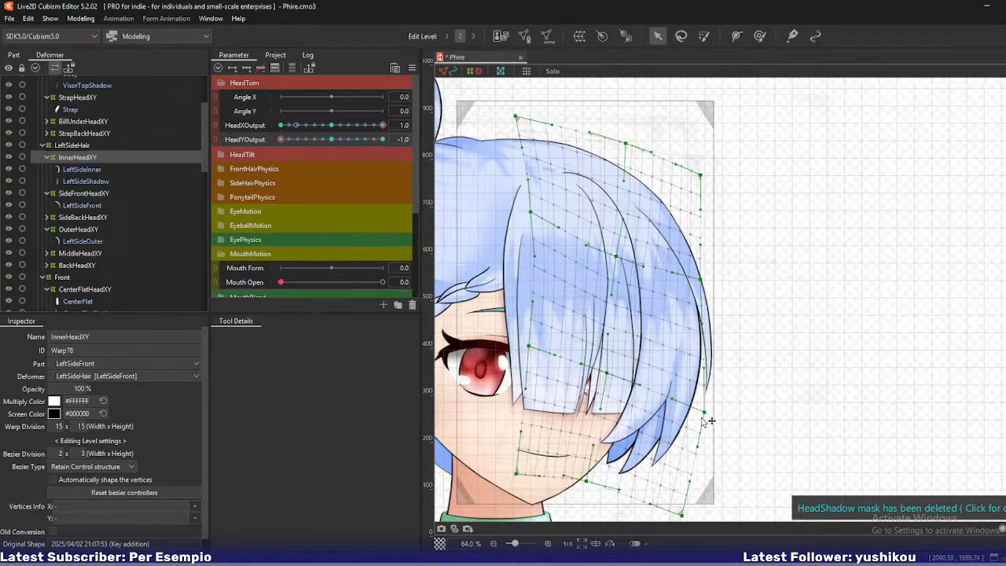
drag(704, 412, 703, 414)
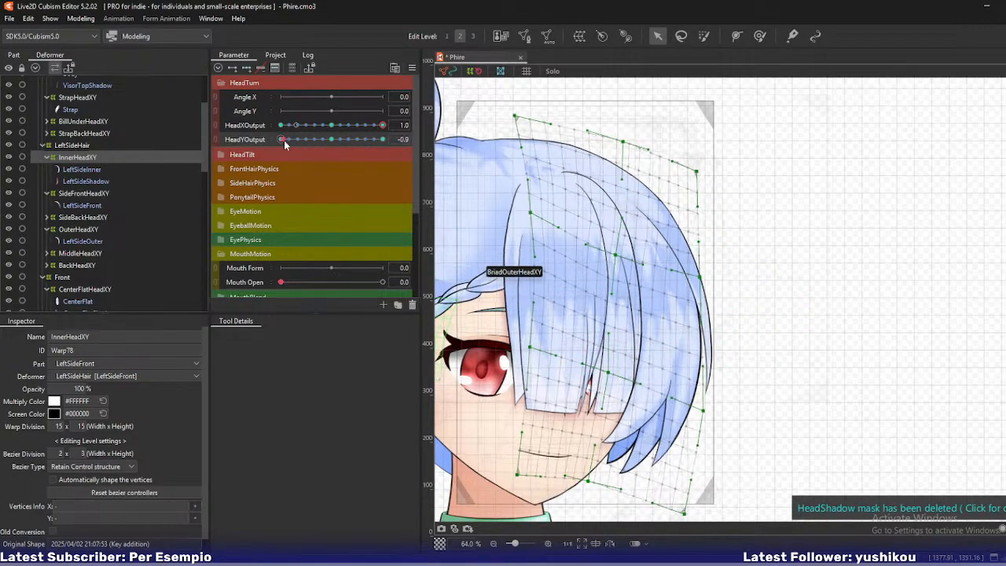
drag(284, 140, 277, 171)
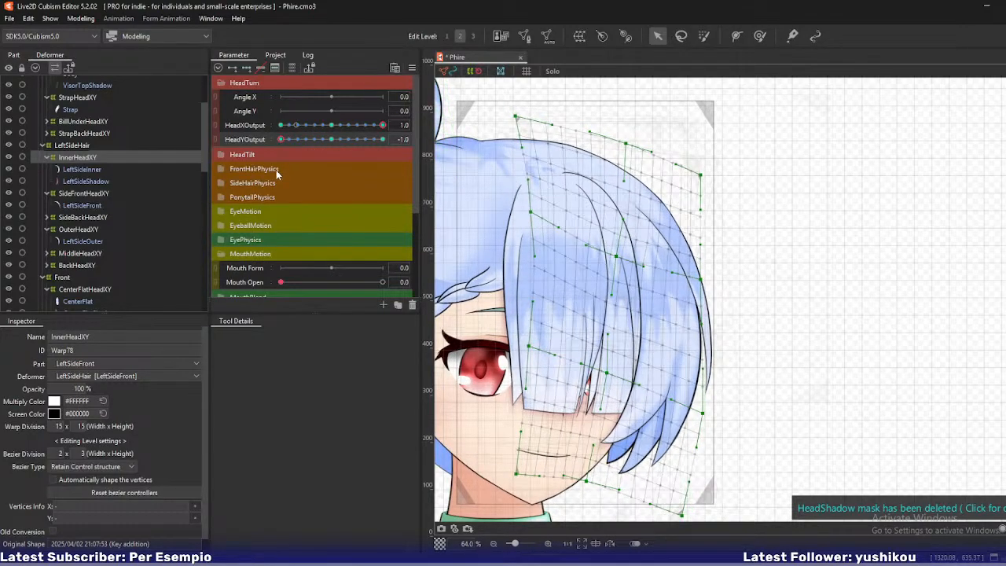
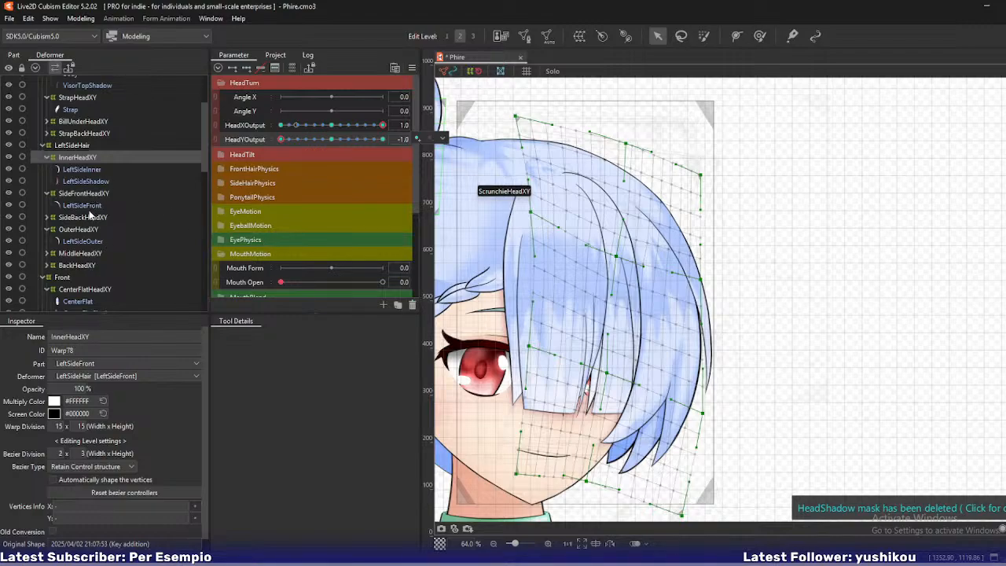
Isolate OuterHeadXY in Solo view, shift its top-left and upper centre points right, and lower its top-right and upper right-edge points.
click(75, 242)
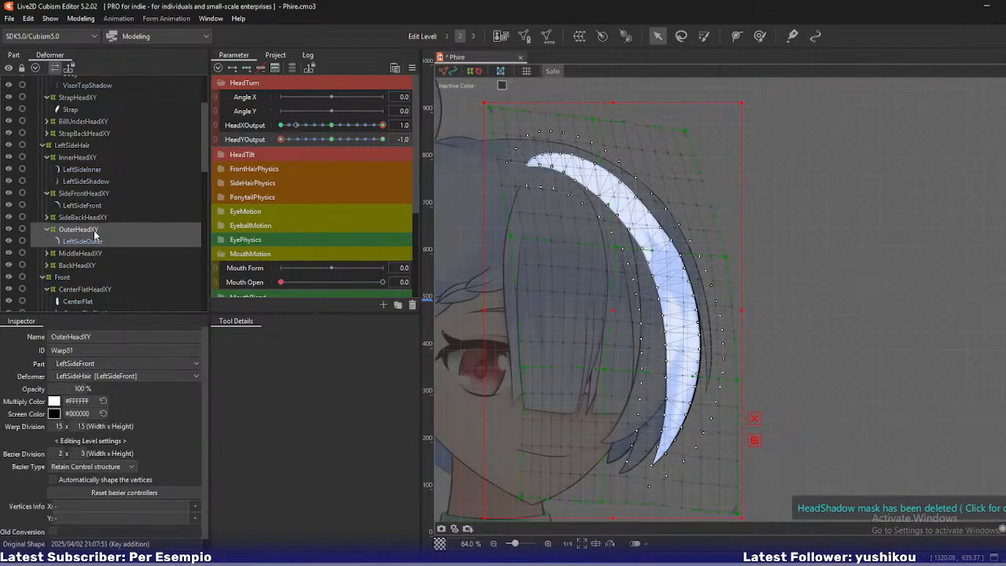
drag(493, 116, 514, 108)
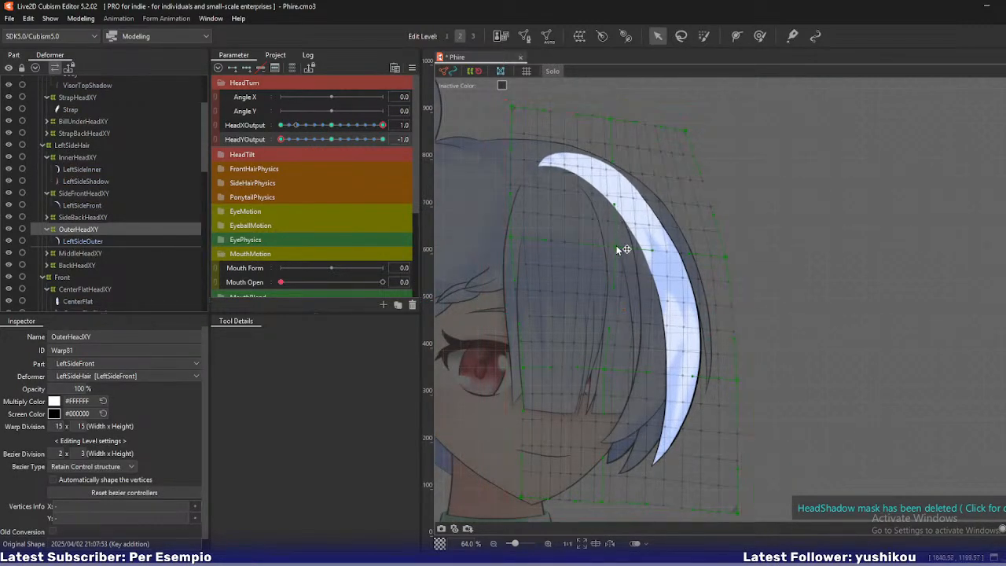
drag(616, 247, 624, 247)
drag(686, 131, 692, 140)
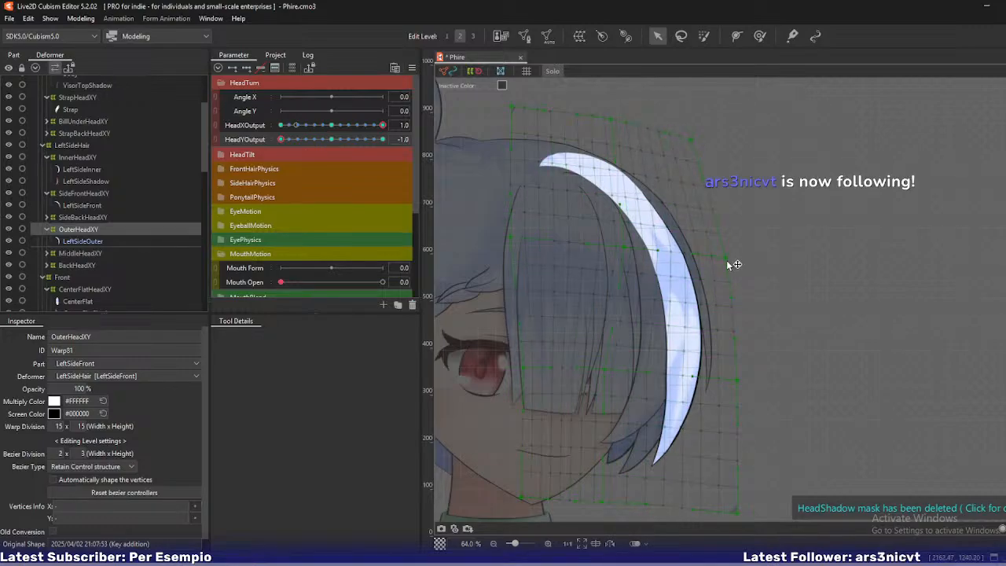
drag(726, 256, 727, 272)
drag(627, 250, 627, 252)
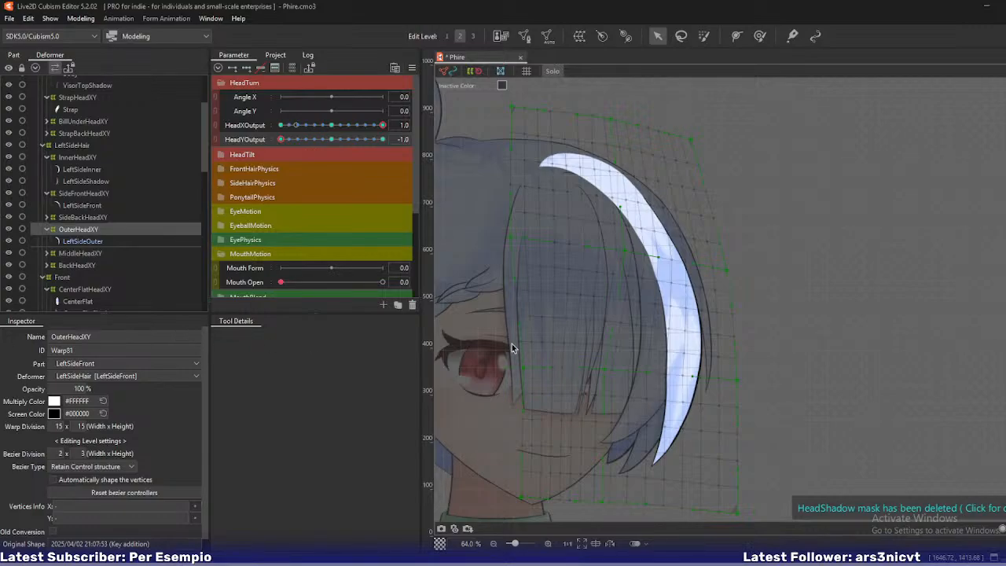
Move OuterHeadXY's bottom-middle point left and up, lower its lower right-edge point, and test HeadYOutput back to -1.0.
scroll(551, 369, down, 2)
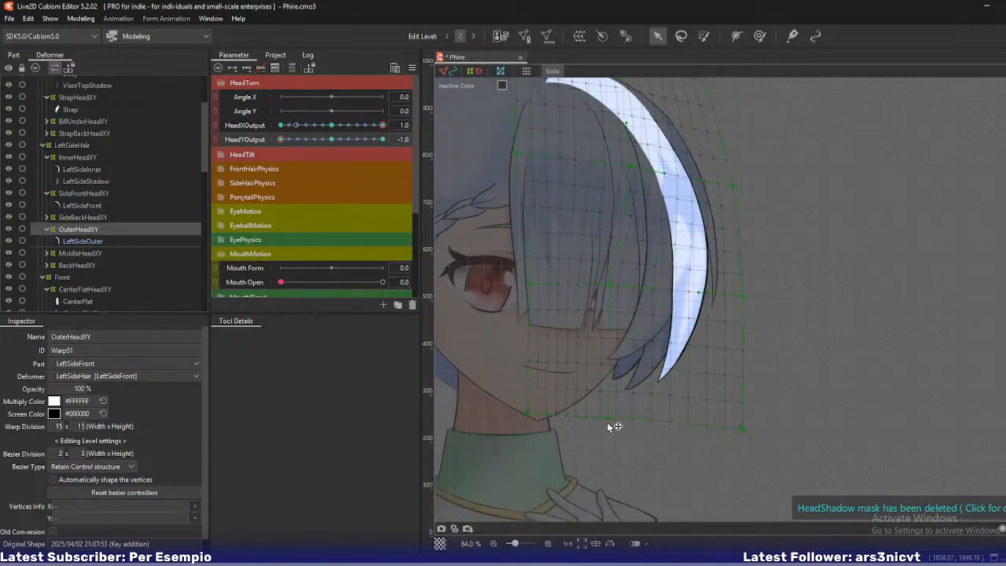
drag(607, 417, 596, 412)
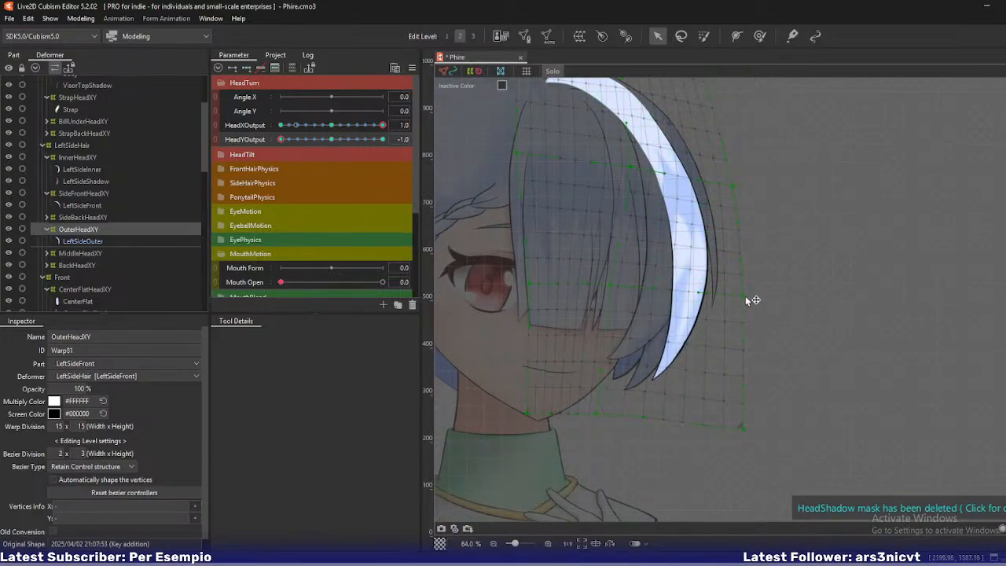
drag(746, 298, 743, 304)
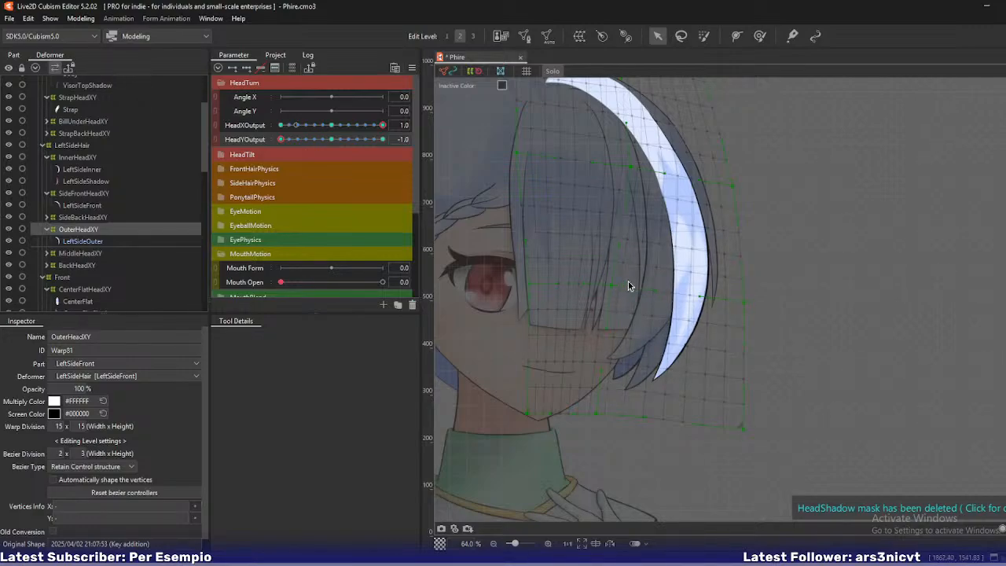
drag(628, 281, 635, 330)
drag(281, 140, 250, 157)
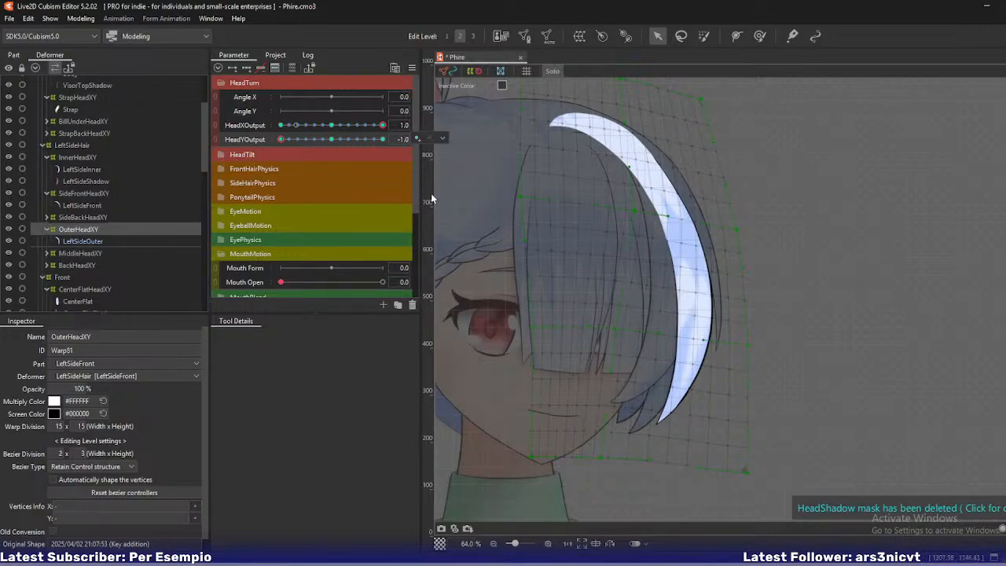
Shift OuterHeadXY's top-right corner right and recheck the outer strand with HeadYOutput returned to -1.0.
drag(661, 169, 653, 216)
drag(702, 150, 711, 152)
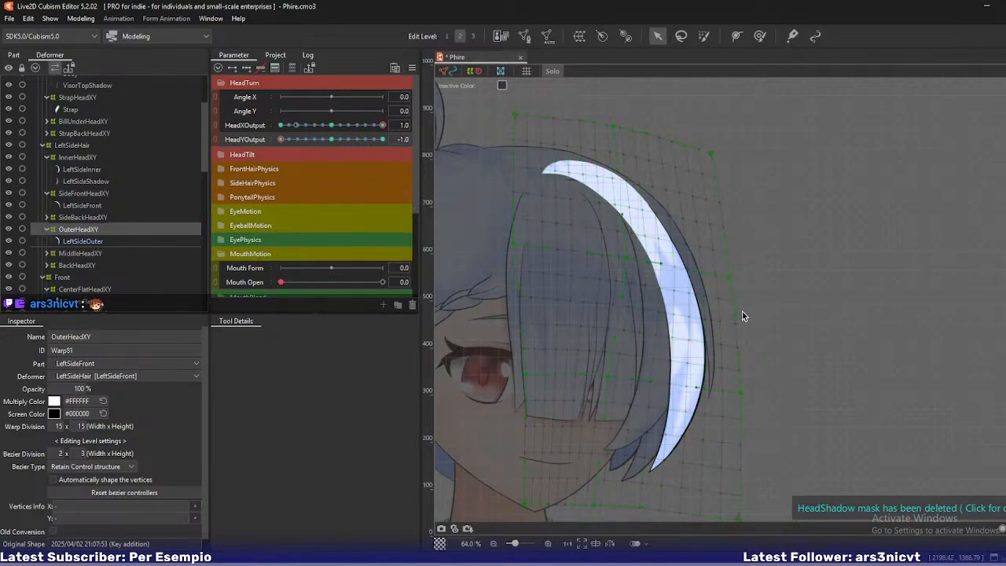
drag(740, 354, 755, 295)
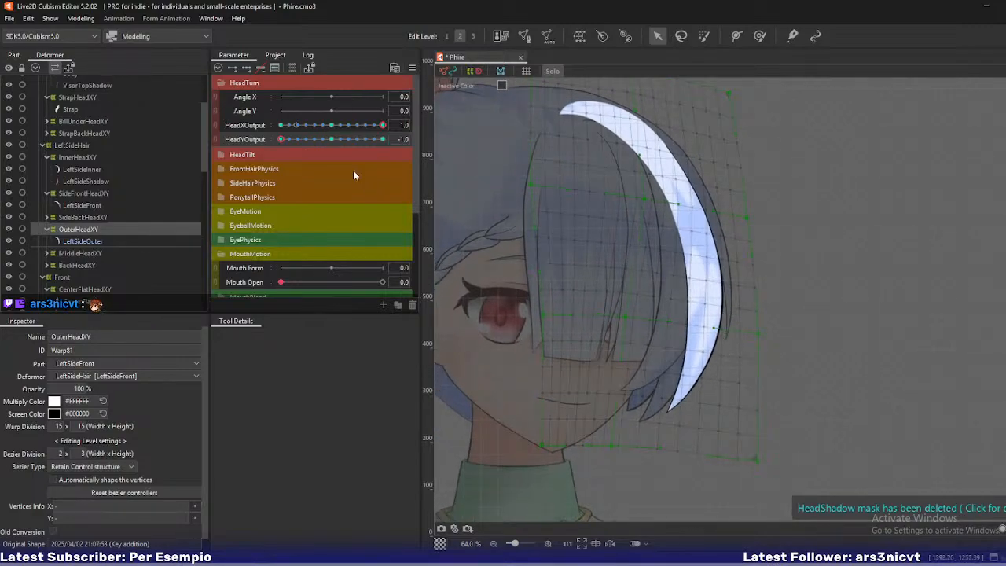
mouse_move(285, 140)
mouse_down()
mouse_move(330, 141)
mouse_move(272, 143)
mouse_up()
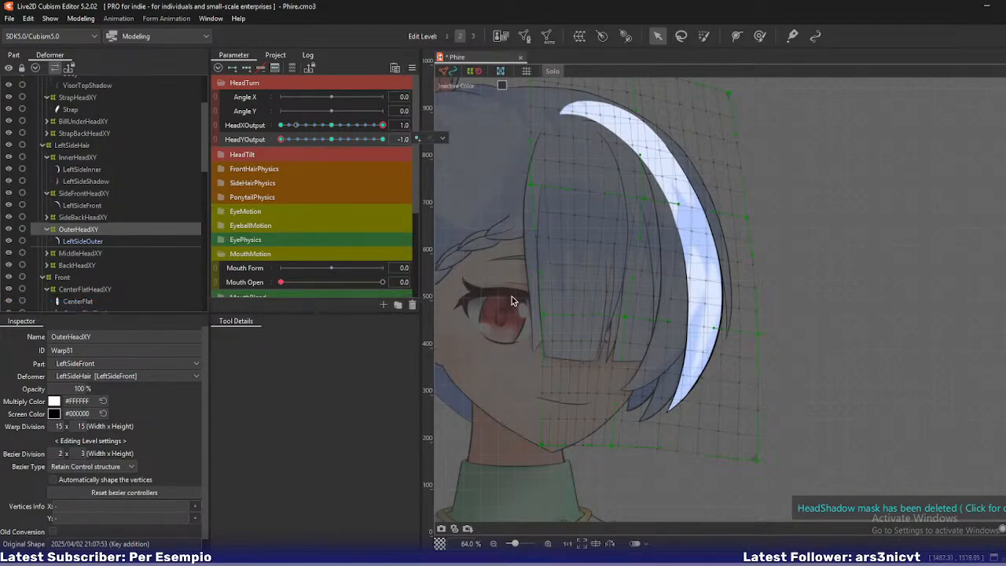
mouse_move(280, 139)
mouse_down()
mouse_move(309, 146)
mouse_move(276, 156)
mouse_up()
Pull OuterHeadXY's lower centre and bottom-middle points left and down, and push its bottom-right corner and lower right-edge point outward.
drag(626, 316, 620, 321)
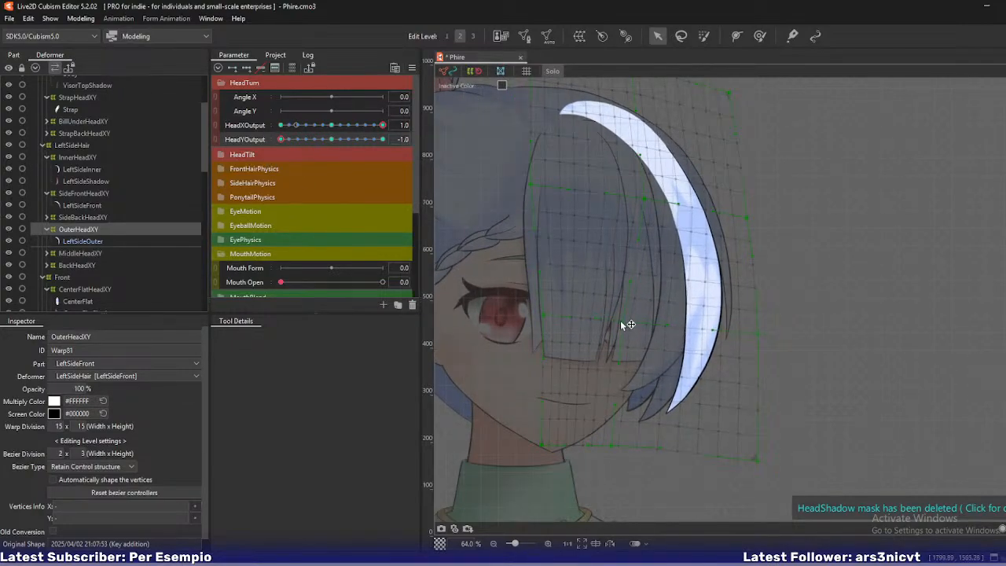
drag(618, 448, 614, 456)
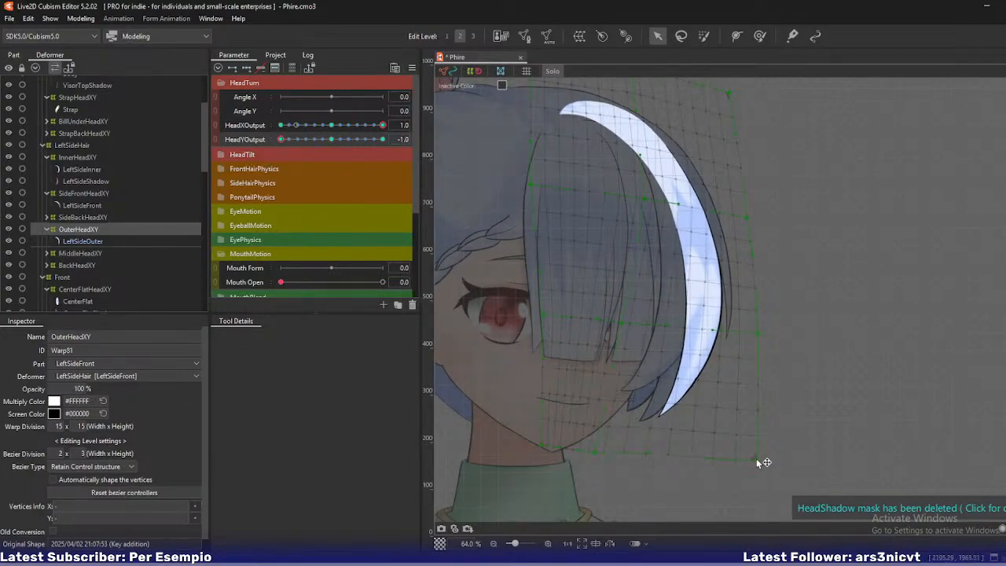
drag(757, 461, 766, 482)
drag(759, 338, 767, 337)
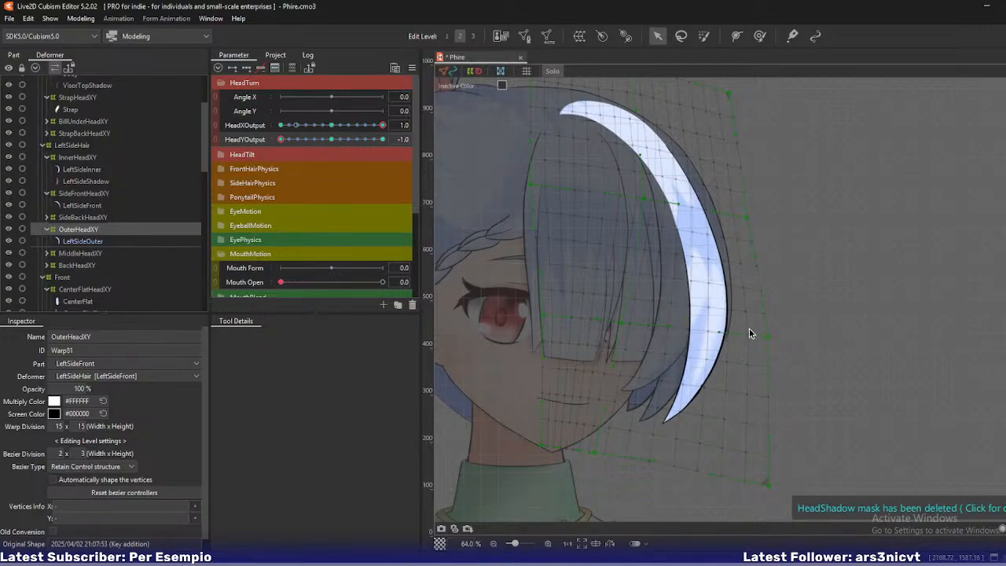
Shift OuterHeadXY's upper right-edge point right, nudge its lower right-edge and lower centre points left, and recheck HeadYOutput at -1.0.
drag(751, 221, 755, 221)
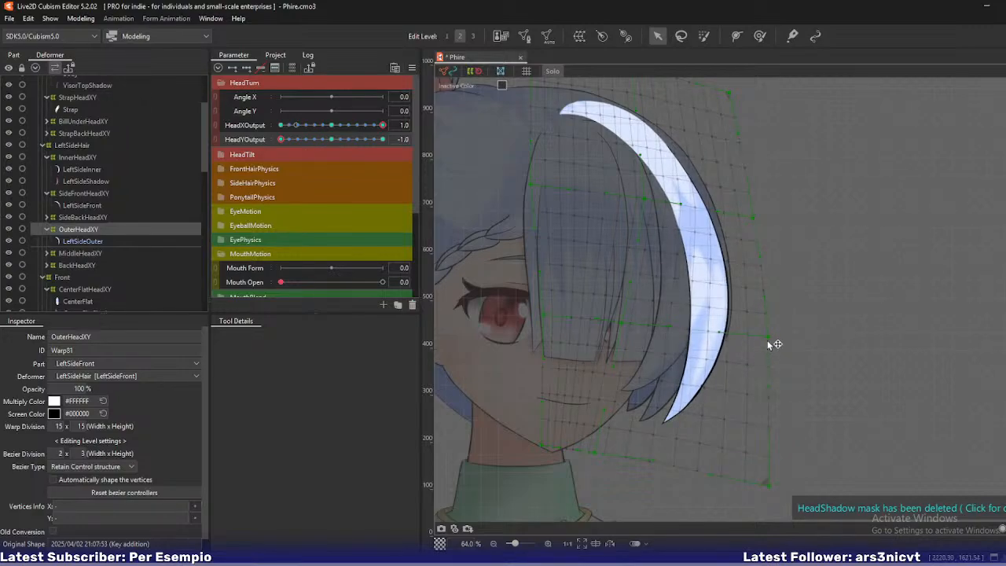
drag(768, 339, 764, 340)
drag(621, 324, 617, 325)
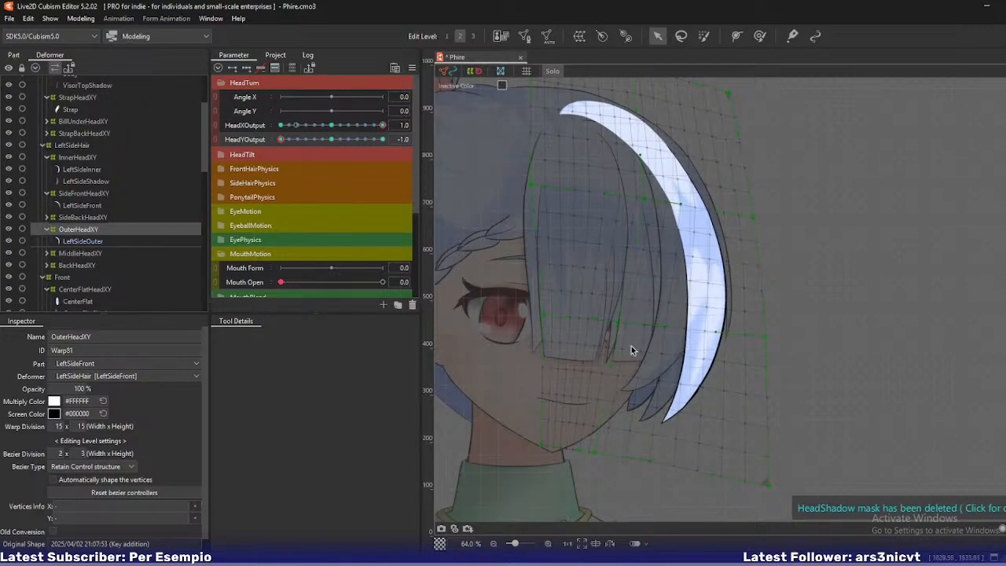
mouse_move(283, 138)
mouse_down()
mouse_move(308, 138)
mouse_move(269, 144)
mouse_move(325, 143)
mouse_move(276, 151)
mouse_up()
drag(290, 144, 269, 151)
Pull OuterHeadXY's bottom-middle and bottom-right points left and up, and nudge its lower right-edge point left and down.
drag(597, 452, 581, 446)
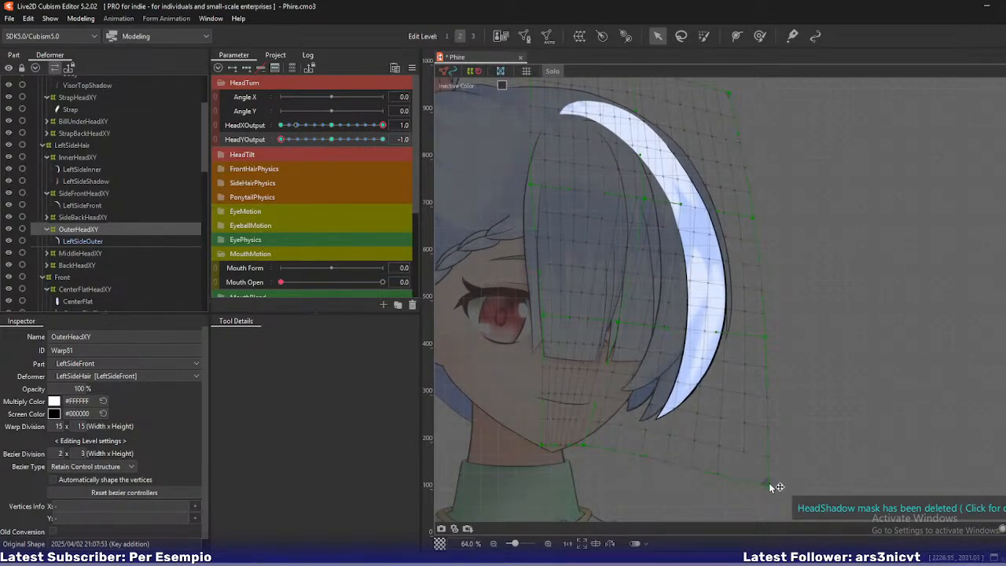
drag(769, 482, 747, 477)
drag(766, 336, 763, 339)
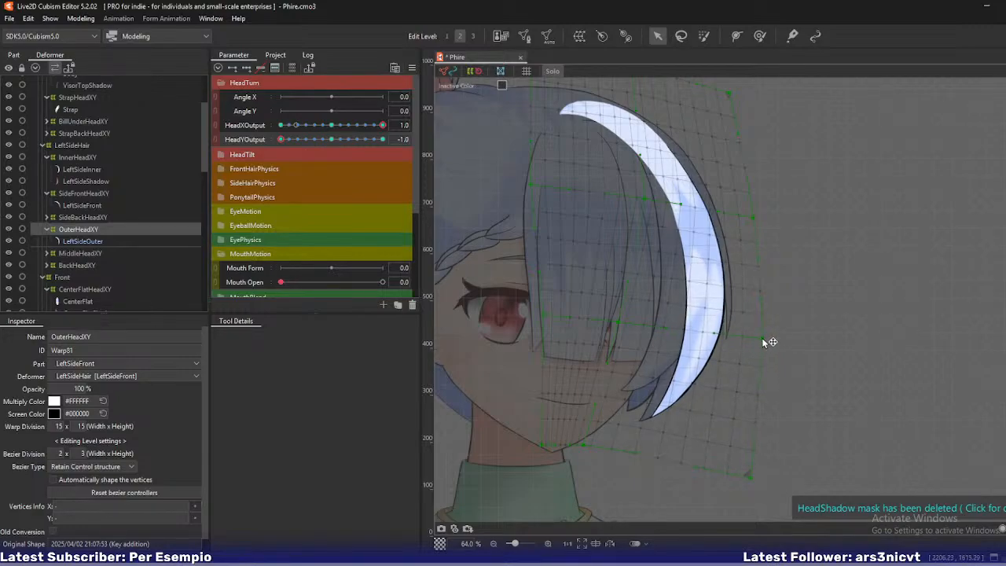
Undo a trial inward shift of OuterHeadXY's upper right-edge point, raise its lower centre point slightly, and turn off Solo view.
drag(753, 217, 701, 213)
key(ctrl+z)
drag(623, 305, 625, 298)
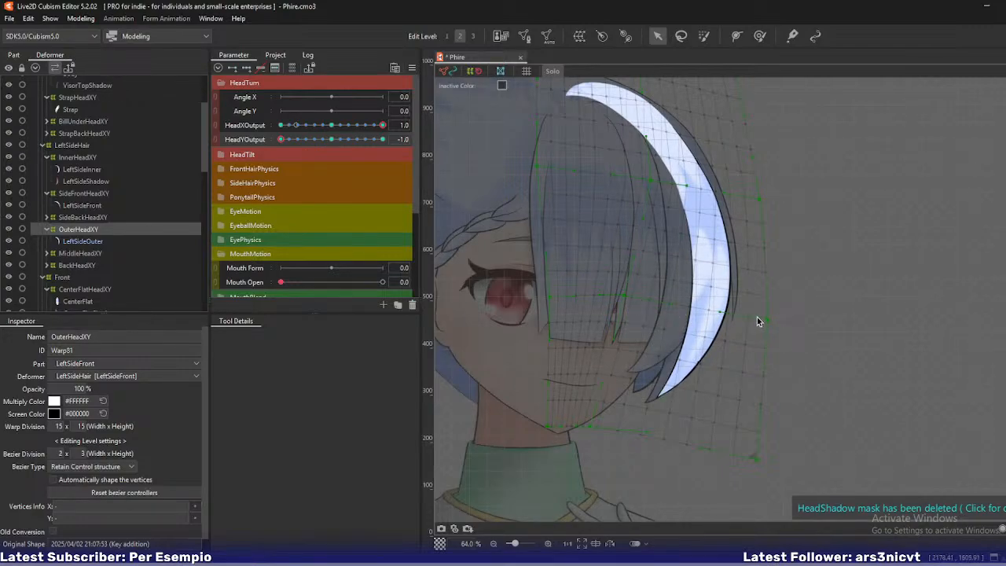
key(3)
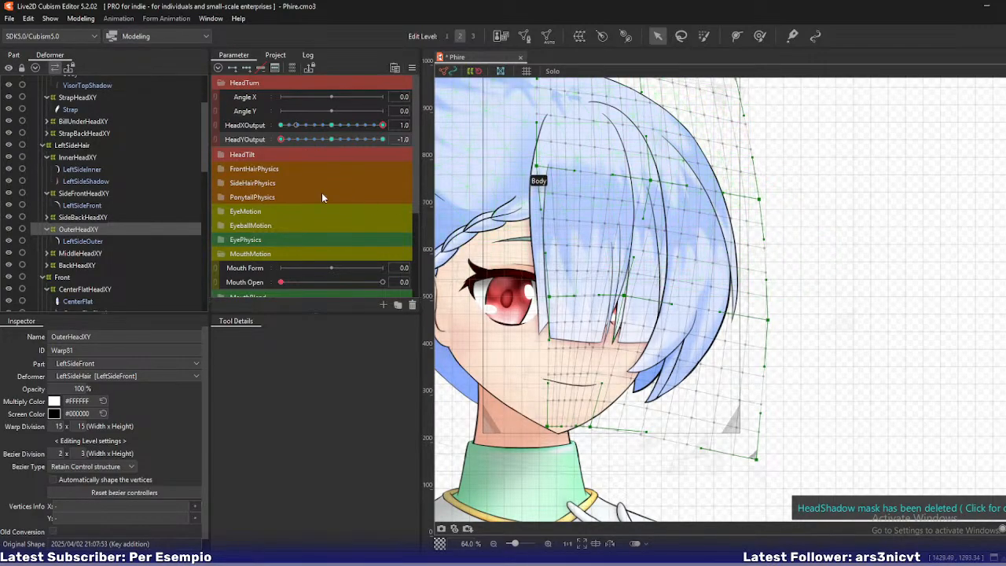
Shift OuterHeadXY's upper centre, lower left-edge and bottom-left points left, nudge its bottom-right corner right, and recheck HeadYOutput near -1.0.
mouse_move(286, 142)
mouse_down()
mouse_move(308, 144)
mouse_move(285, 151)
mouse_up()
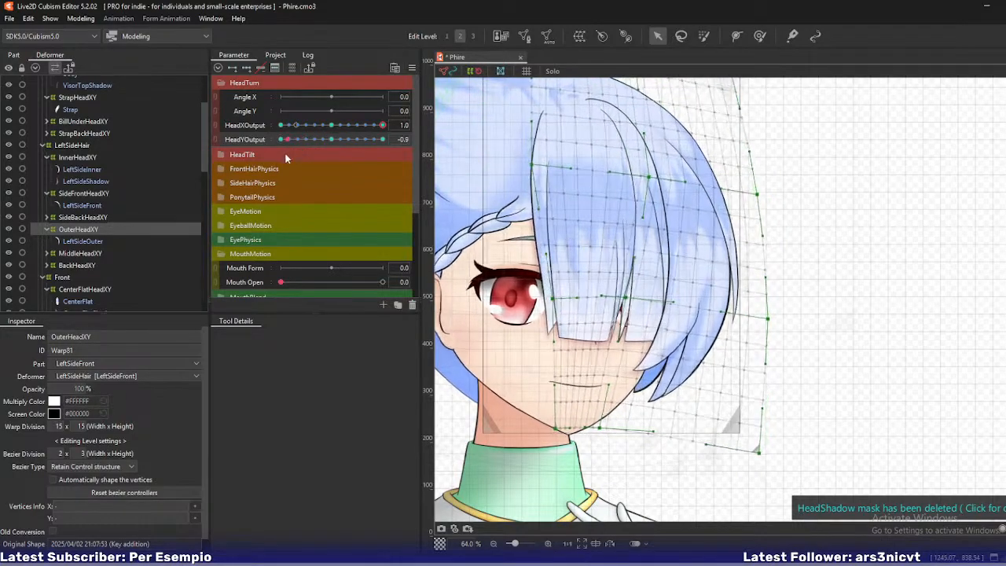
drag(649, 180, 644, 181)
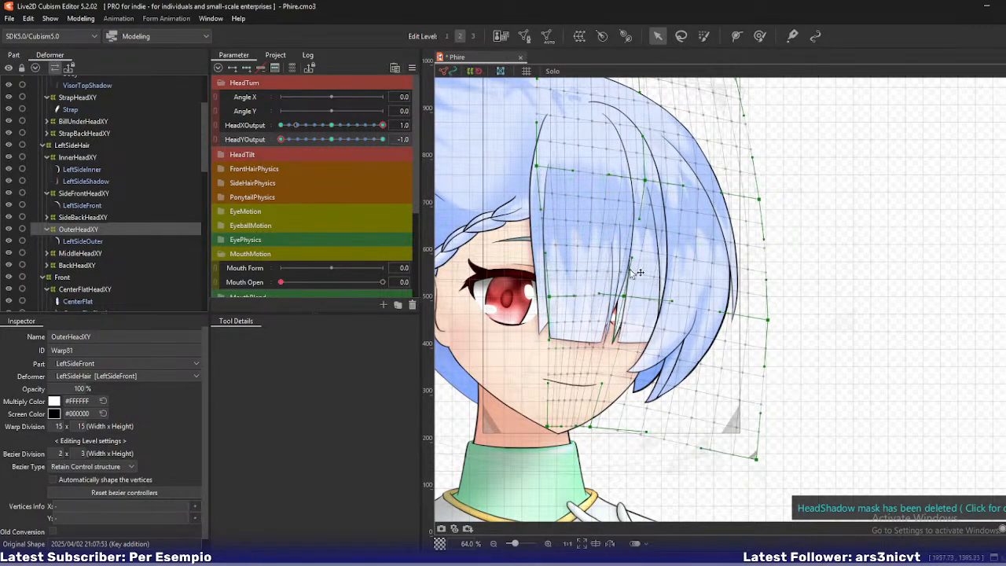
drag(548, 427, 528, 420)
drag(549, 296, 540, 293)
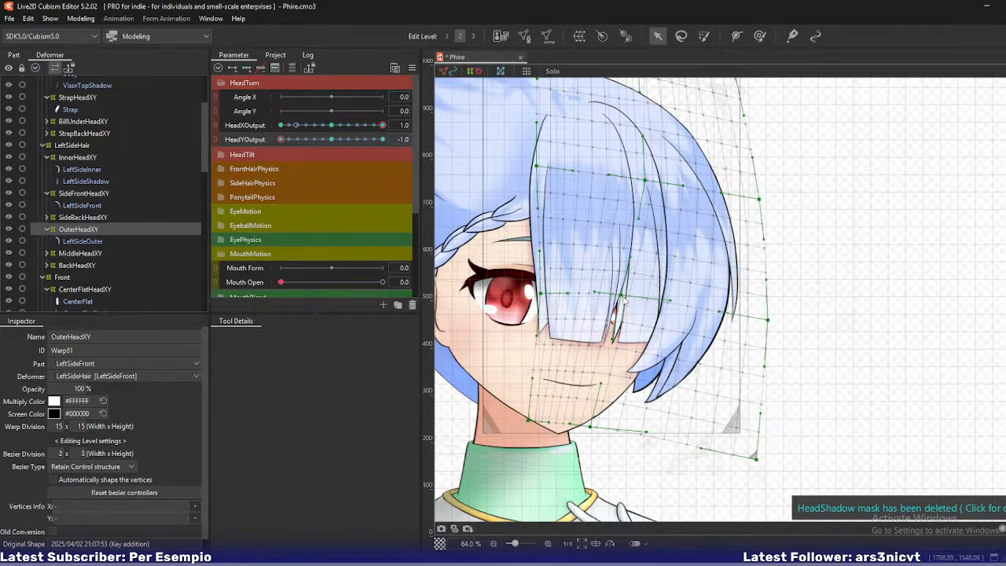
drag(281, 139, 270, 161)
drag(757, 460, 759, 460)
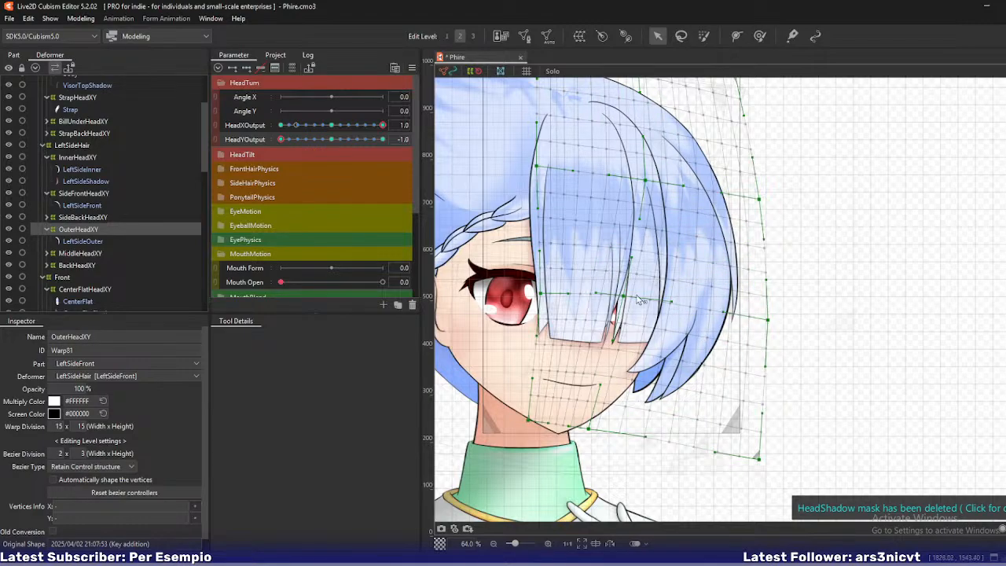
drag(281, 139, 295, 169)
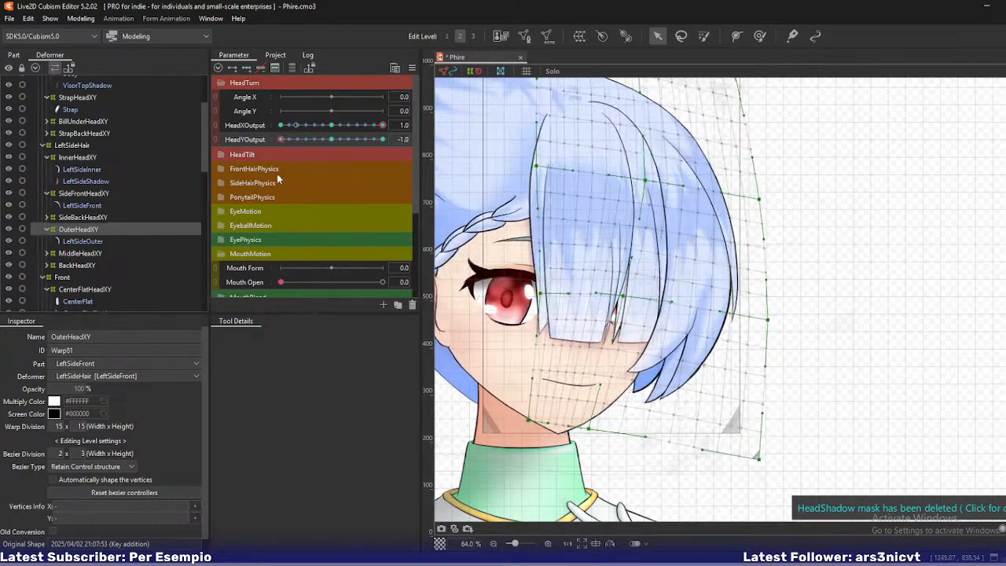
Select the CenterOuter strand's CenterOuterHeadXY deformer and shift its top-middle and upper centre points slightly right and down.
right_click(613, 141)
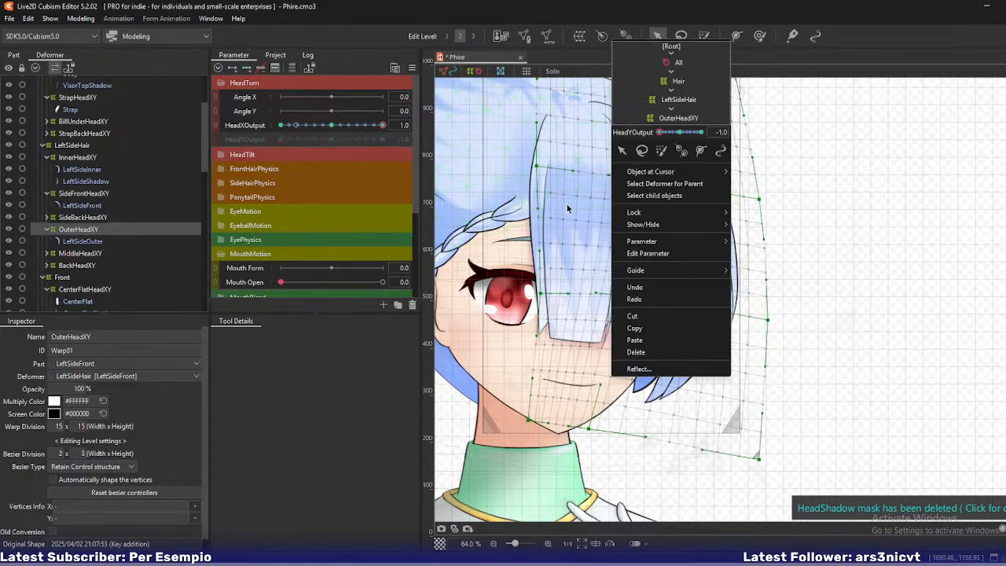
mouse_move(698, 176)
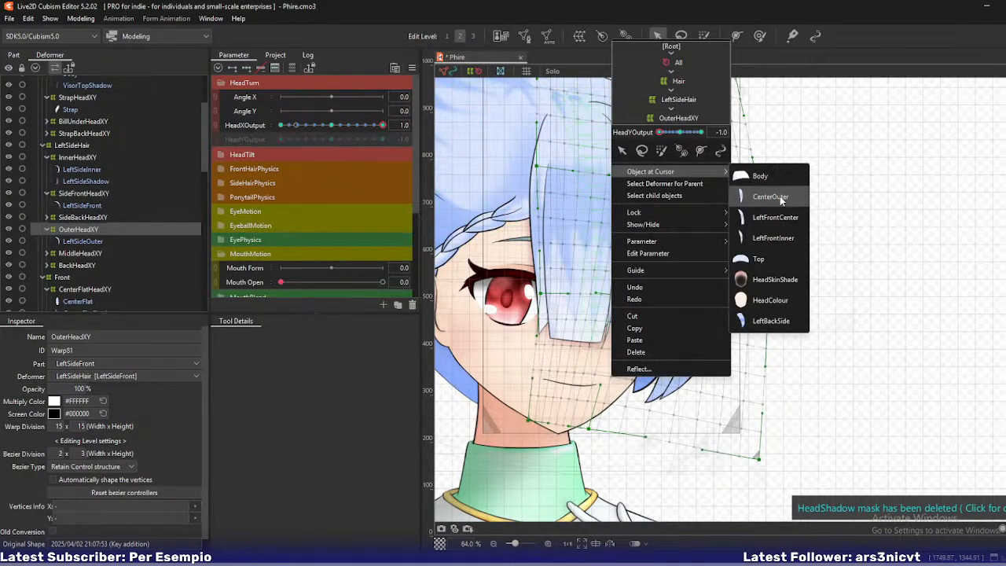
click(780, 195)
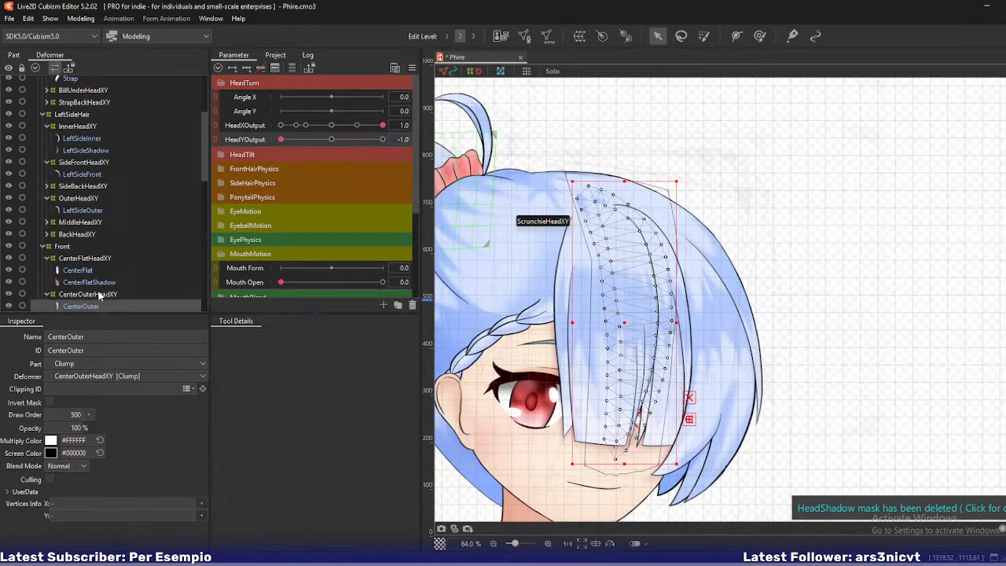
click(99, 294)
scroll(613, 171, up, 2)
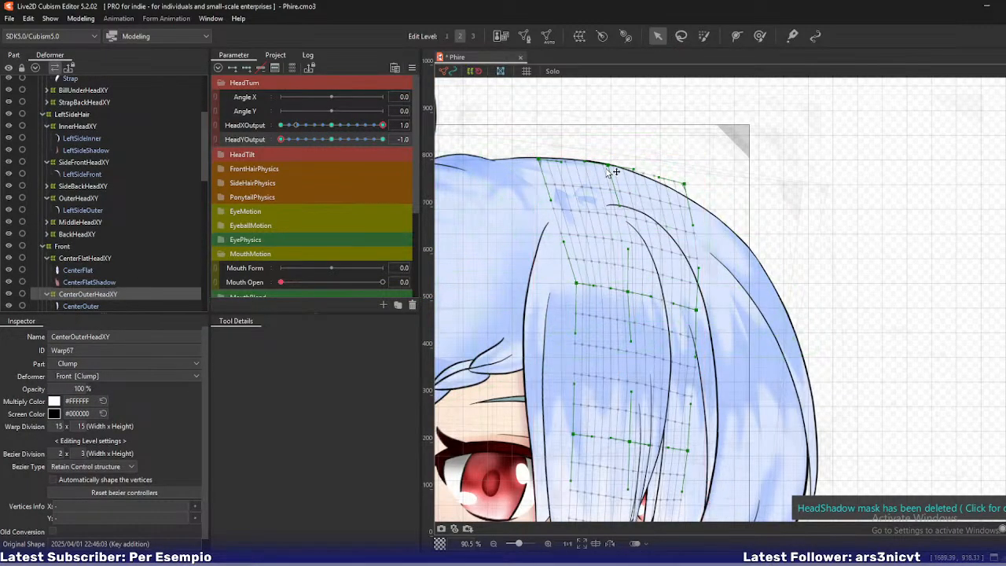
click(640, 297)
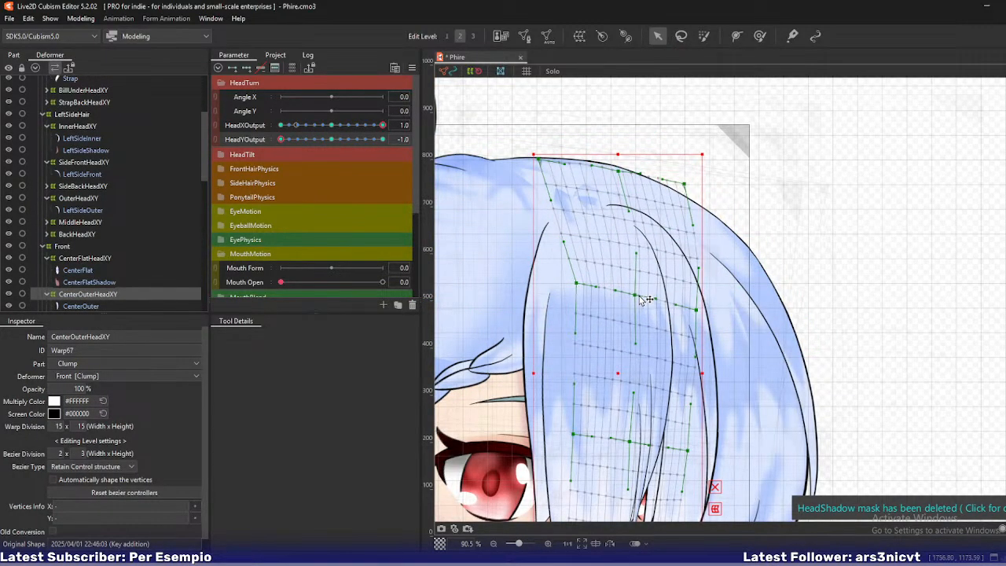
drag(640, 296, 641, 297)
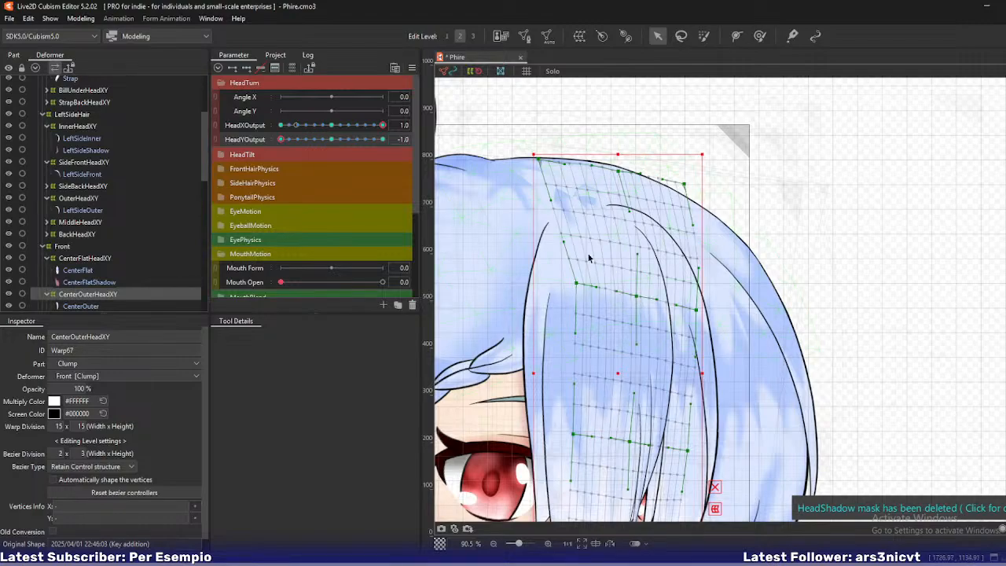
Inspect the CenterOuter strand in Solo view with CenterOuterHeadXY selected, and turn Solo off.
double_click(72, 296)
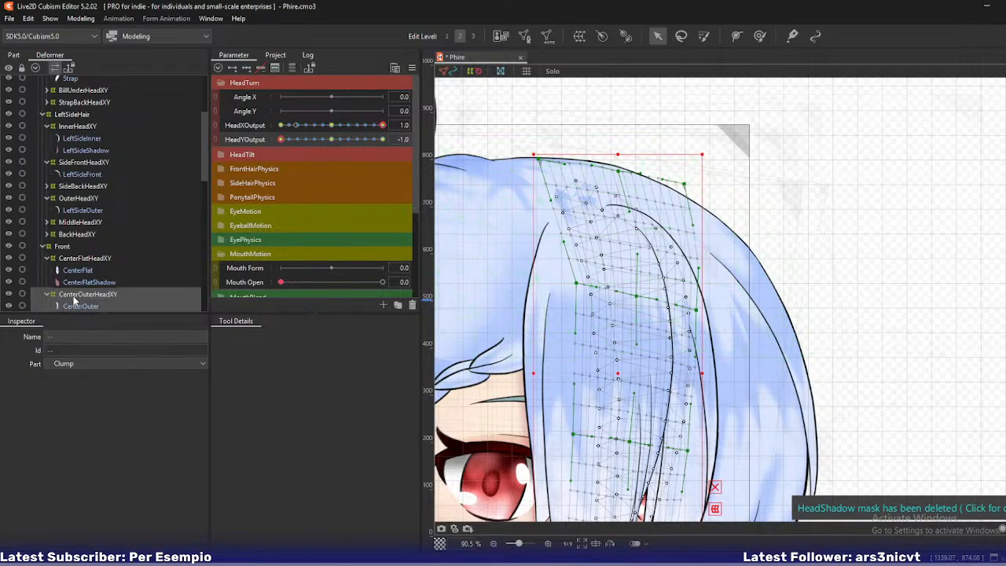
key(s)
click(73, 297)
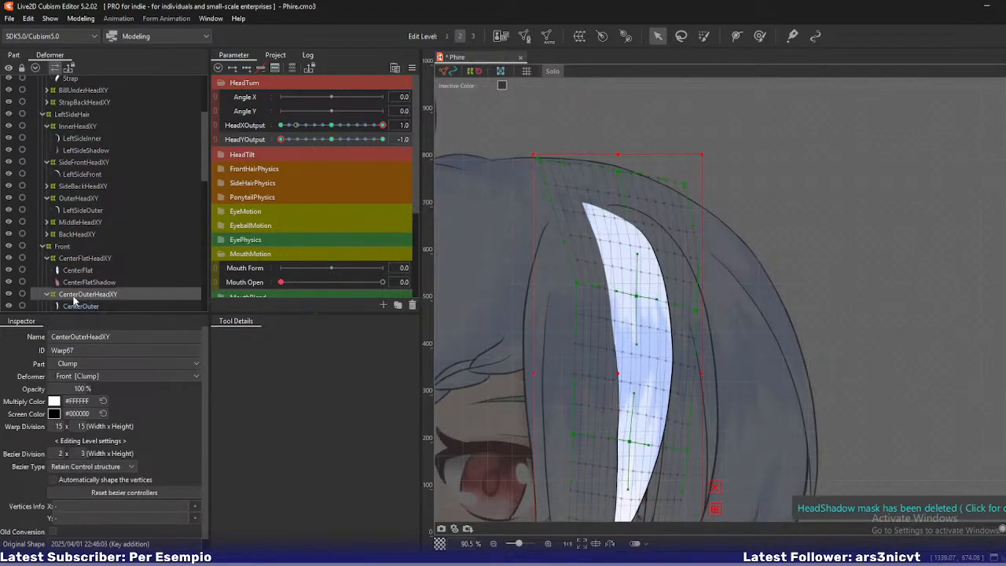
key(s)
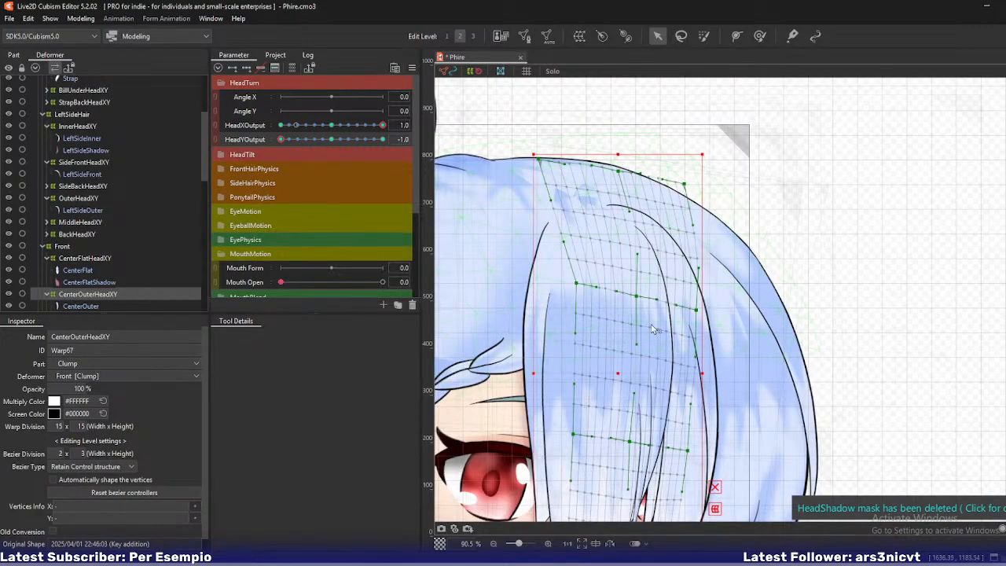
Select the LeftSideMiddle strand's MiddleHeadXY deformer and isolate the strand in Solo view.
scroll(734, 245, down, 3)
right_click(713, 225)
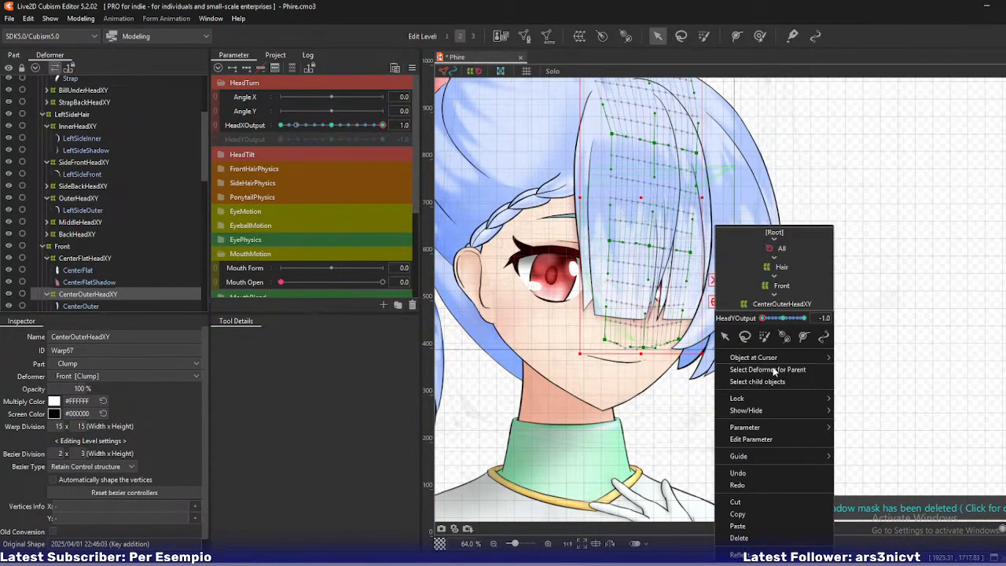
click(789, 368)
key(ctrl+z)
right_click(712, 336)
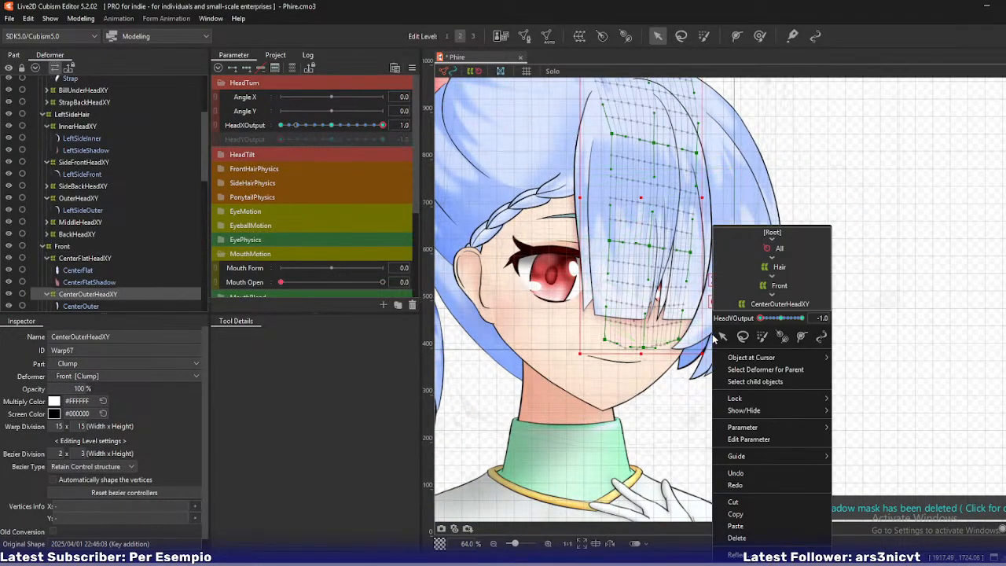
mouse_move(756, 357)
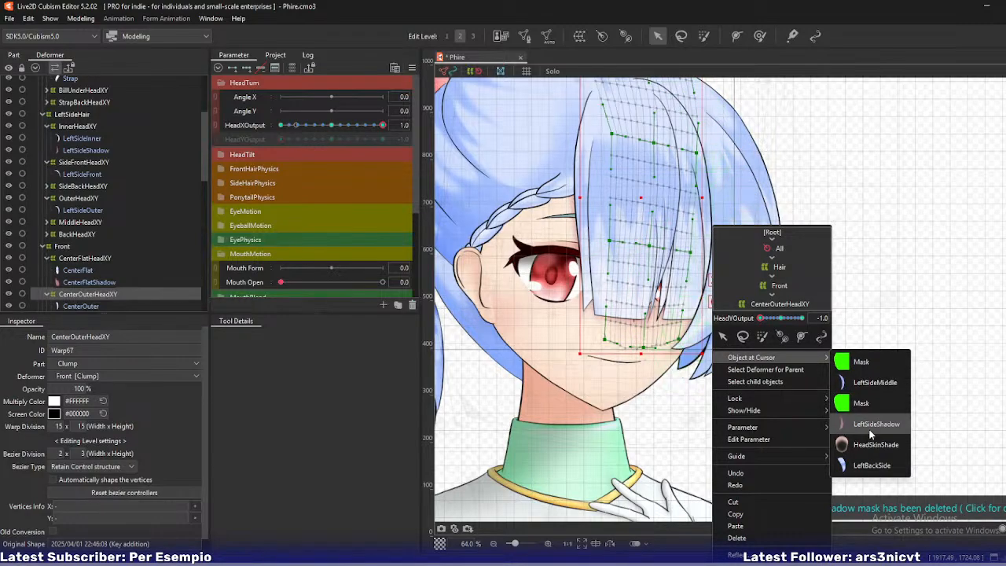
click(869, 383)
click(98, 224)
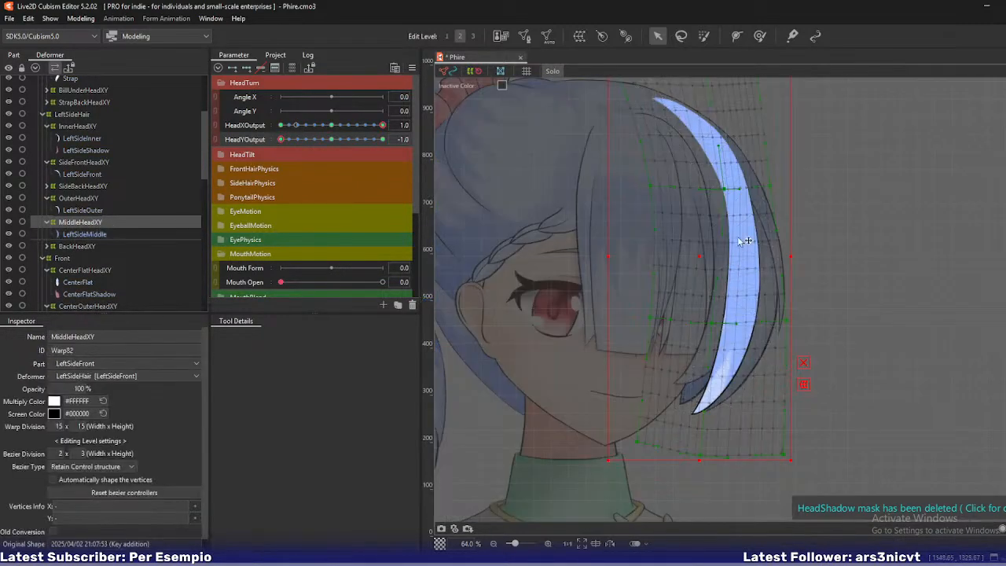
Reshape MiddleHeadXY's upper part by moving its top-right corner right and down and its upper left-edge point left.
drag(815, 243, 806, 301)
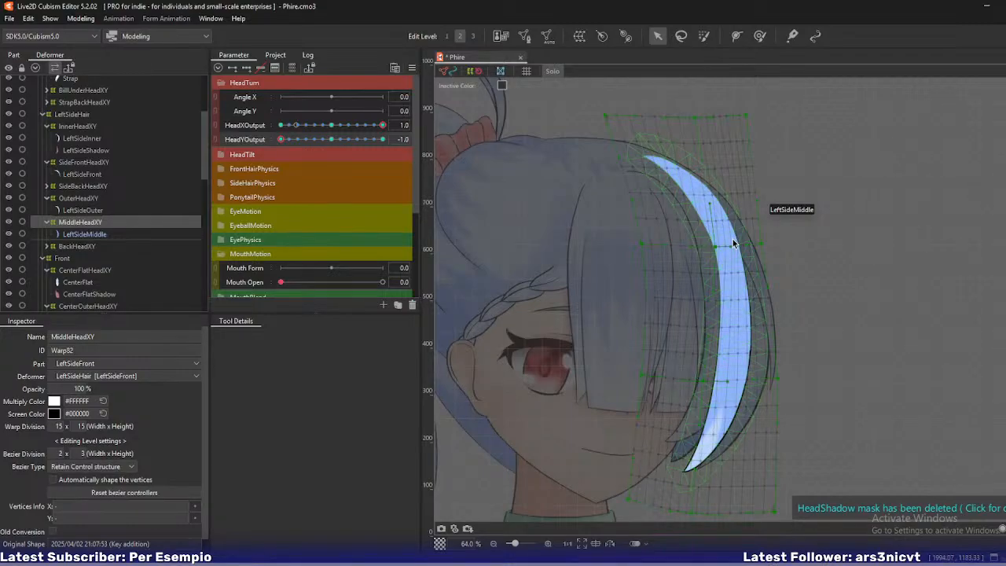
click(700, 122)
click(647, 245)
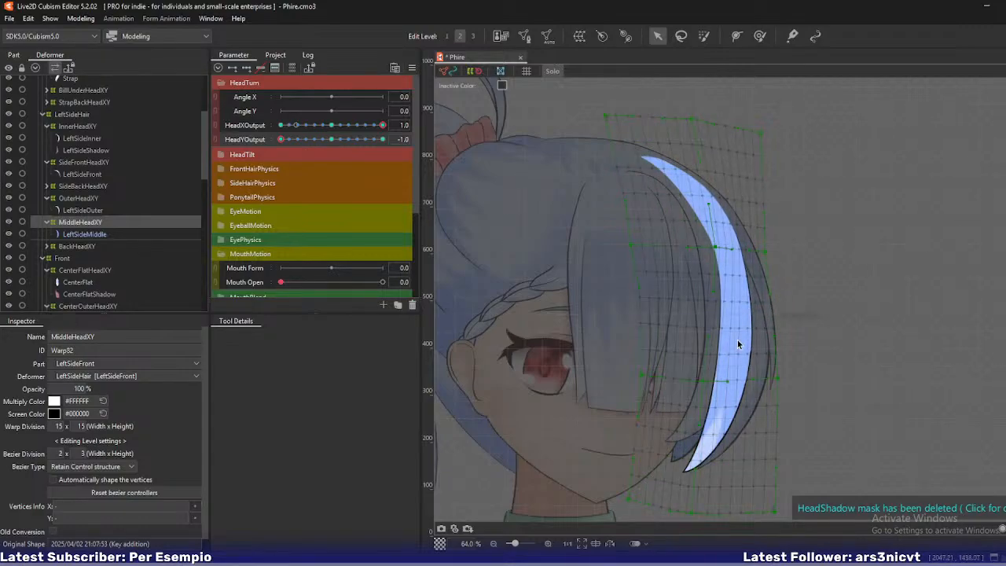
Pull MiddleHeadXY's bottom-middle point left and up and its bottom-right corner down, and undo a trial shift of the lower right-edge point.
scroll(731, 401, down, 3)
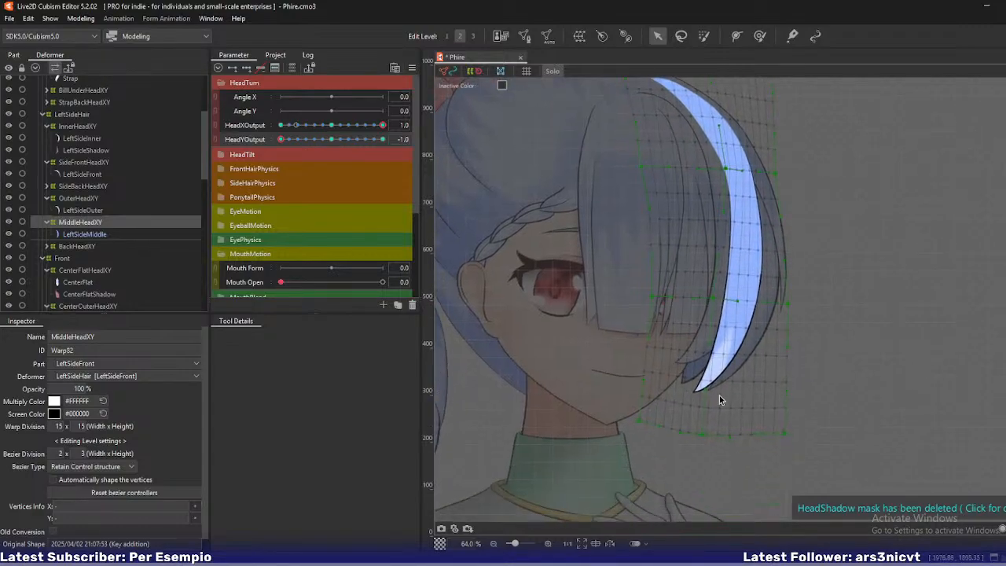
drag(702, 434, 691, 425)
drag(787, 434, 781, 446)
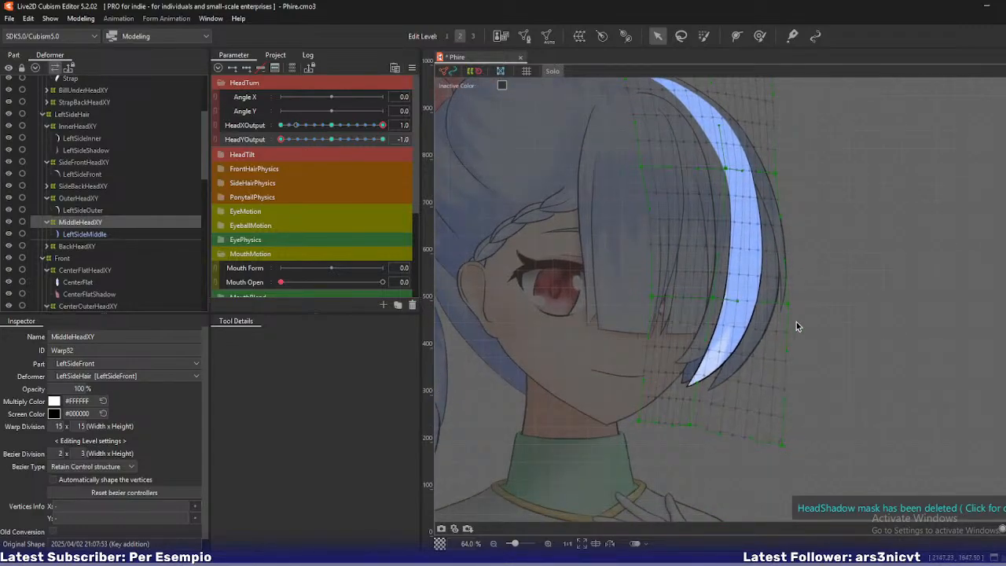
drag(788, 305, 793, 311)
key(ctrl+z)
Lower MiddleHeadXY's bottom-middle point, push its lower right-edge and bottom-left points outward, and turn off Solo after rechecking the head parameters.
mouse_move(380, 126)
mouse_down()
mouse_move(352, 127)
mouse_move(390, 131)
mouse_up()
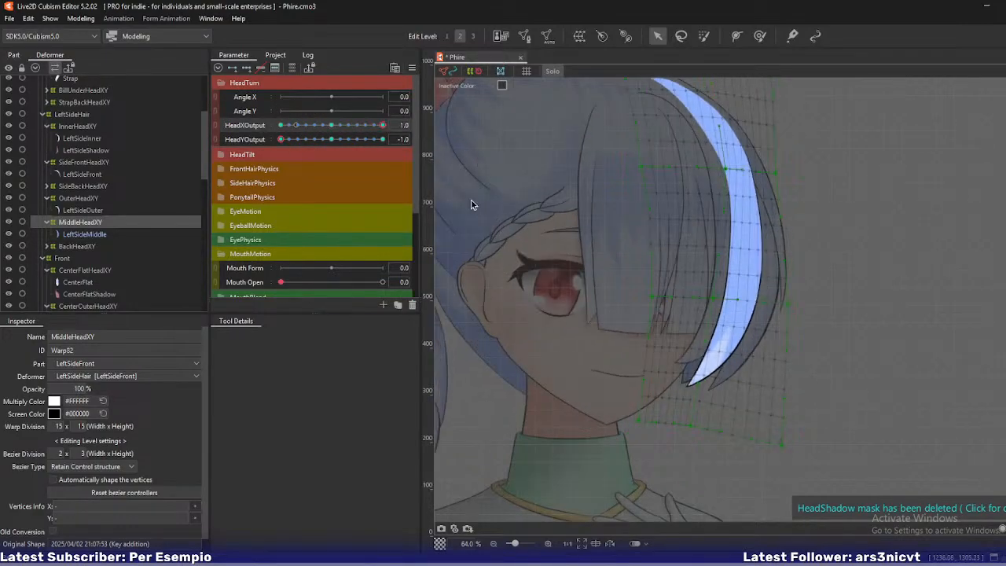
drag(691, 425, 691, 431)
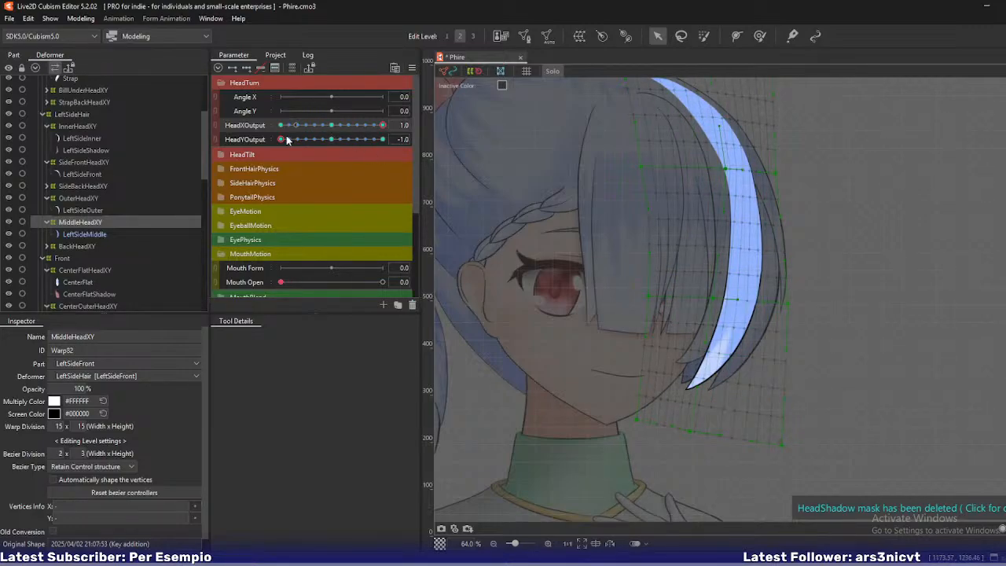
mouse_move(287, 139)
mouse_down()
mouse_move(310, 142)
mouse_move(264, 141)
mouse_move(336, 149)
mouse_move(281, 142)
mouse_up()
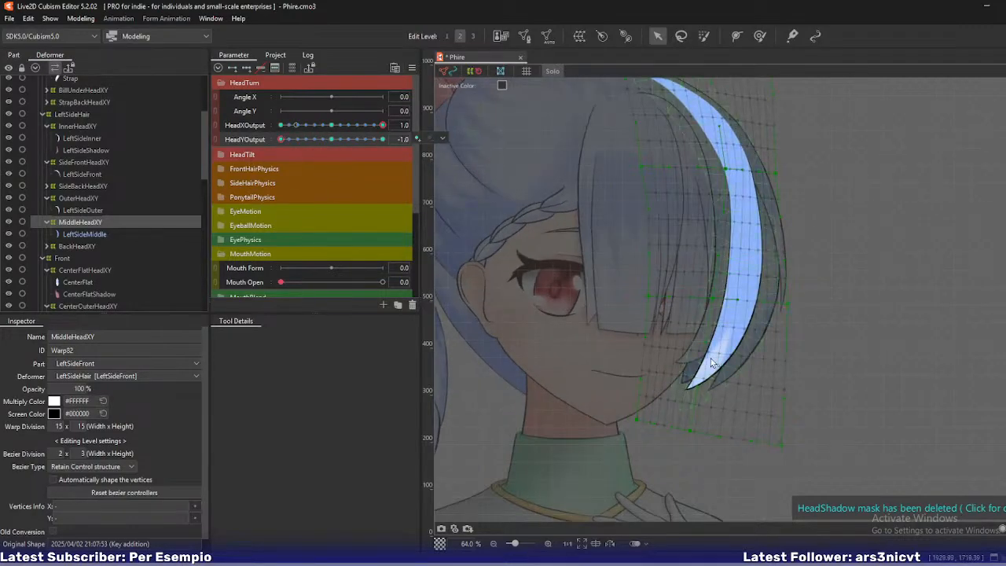
drag(691, 432, 686, 443)
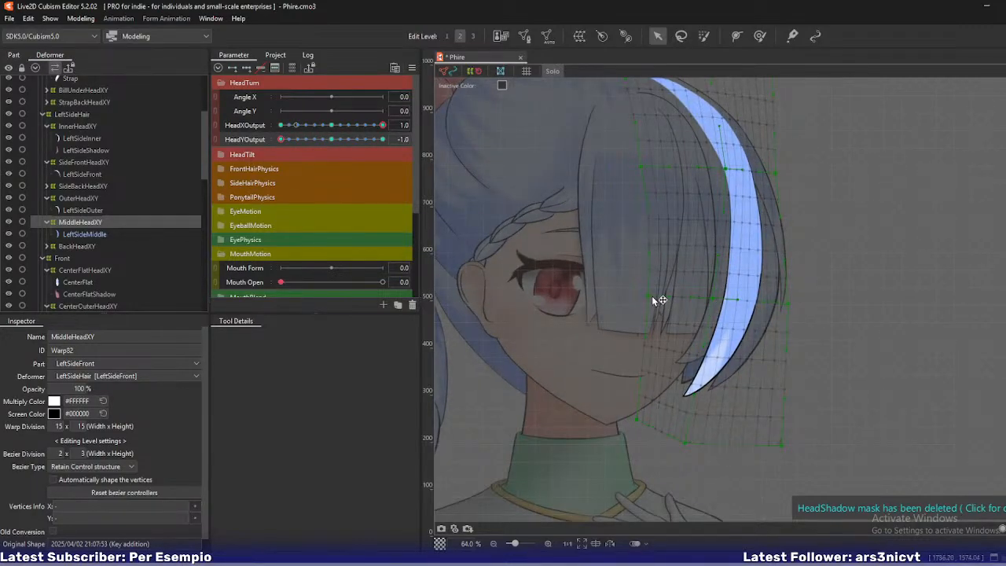
drag(788, 304, 794, 313)
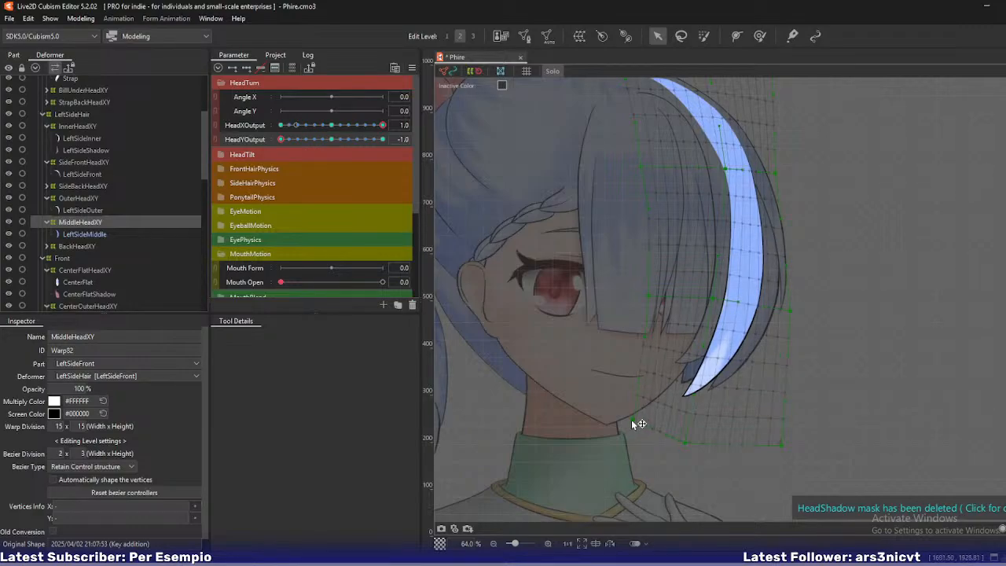
drag(633, 421, 626, 418)
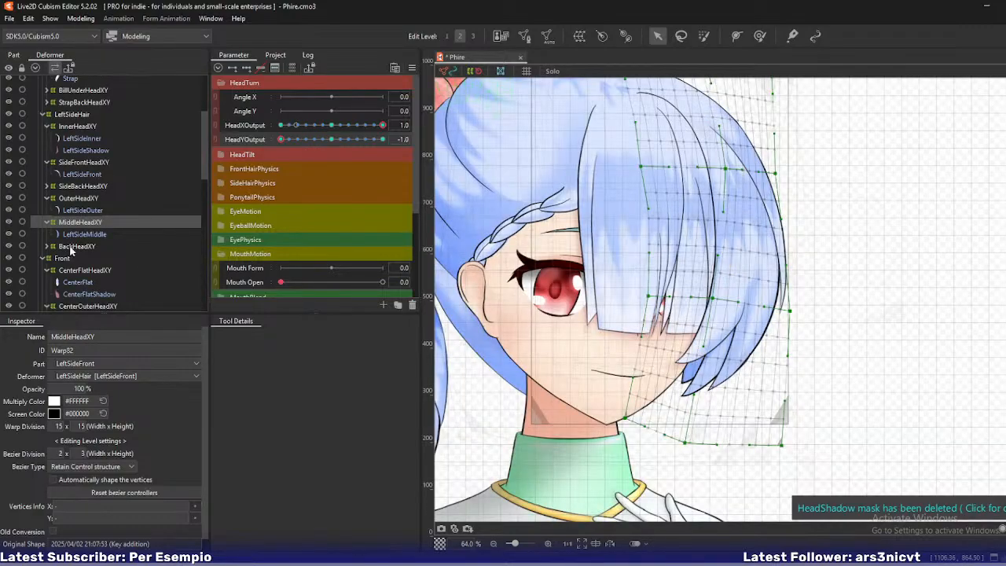
Isolate OuterHeadXY's LeftSideOuter strand in Solo view, move the deformer's bottom-middle point right and down, and nudge its lower right-edge point right.
click(73, 198)
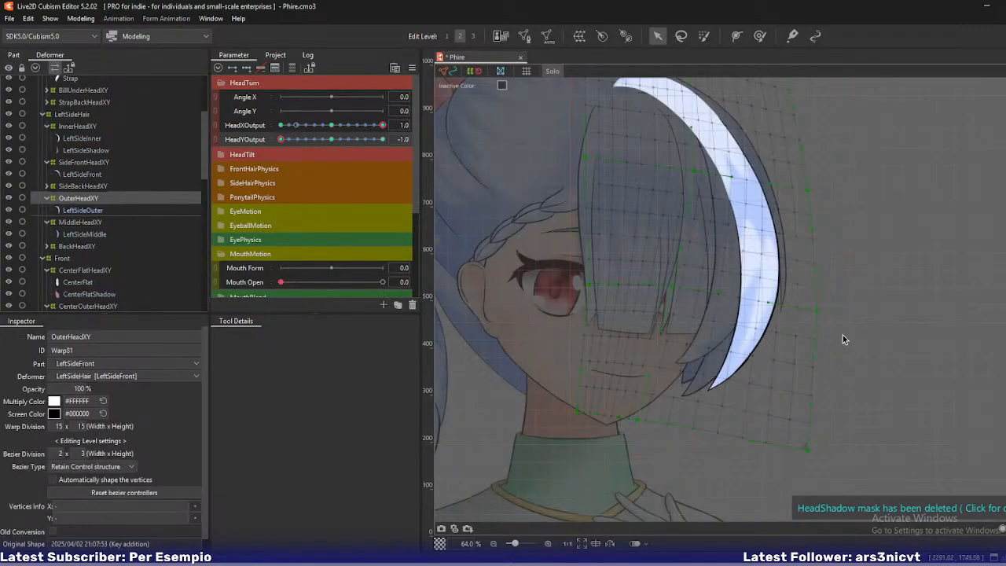
click(724, 395)
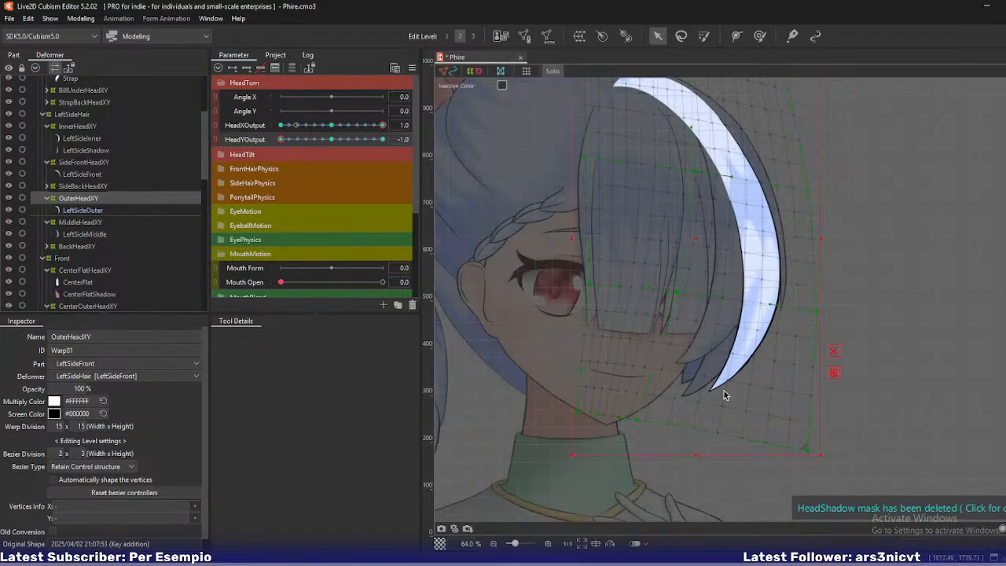
drag(641, 421, 658, 429)
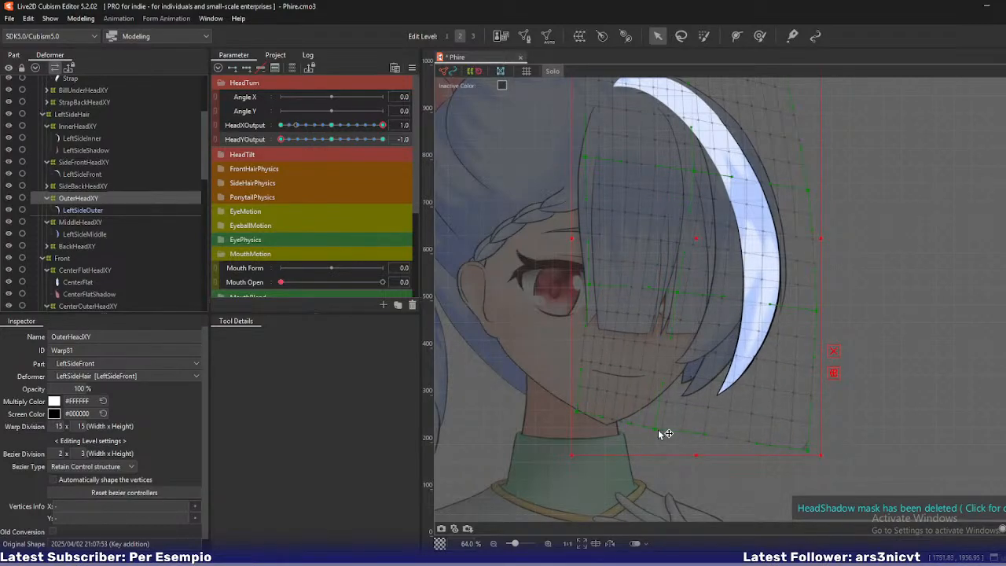
drag(816, 311, 819, 310)
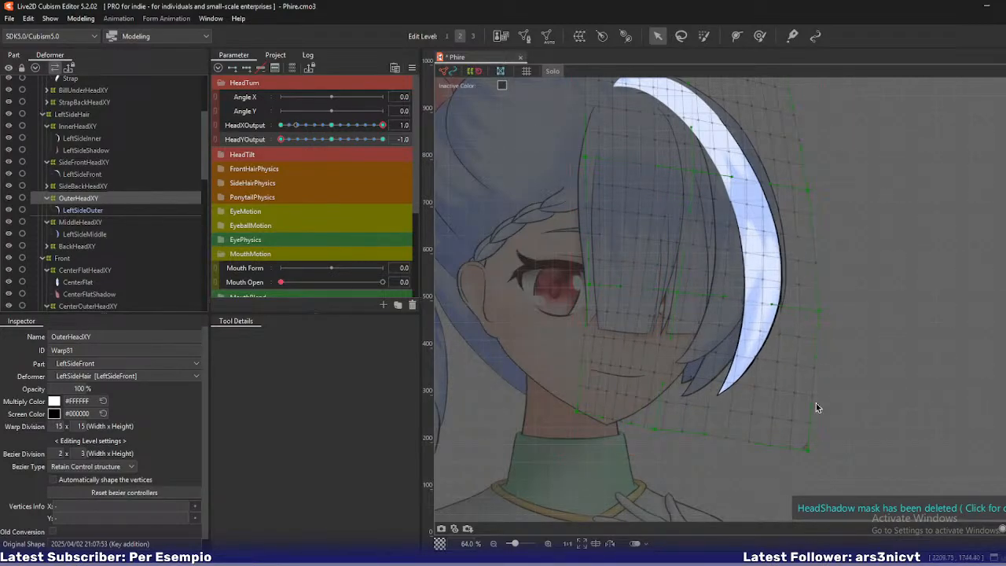
Undo a trial shift of OuterHeadXY's bottom-right horizontal handle, and bow the lower right edge outward with its two vertical handles.
drag(757, 445, 770, 447)
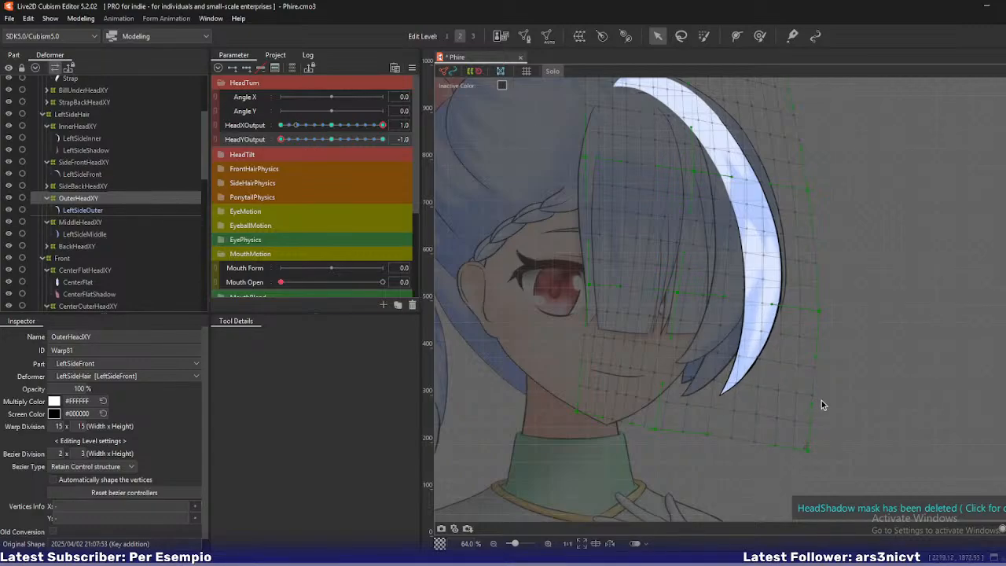
key(ctrl+z)
drag(811, 402, 819, 403)
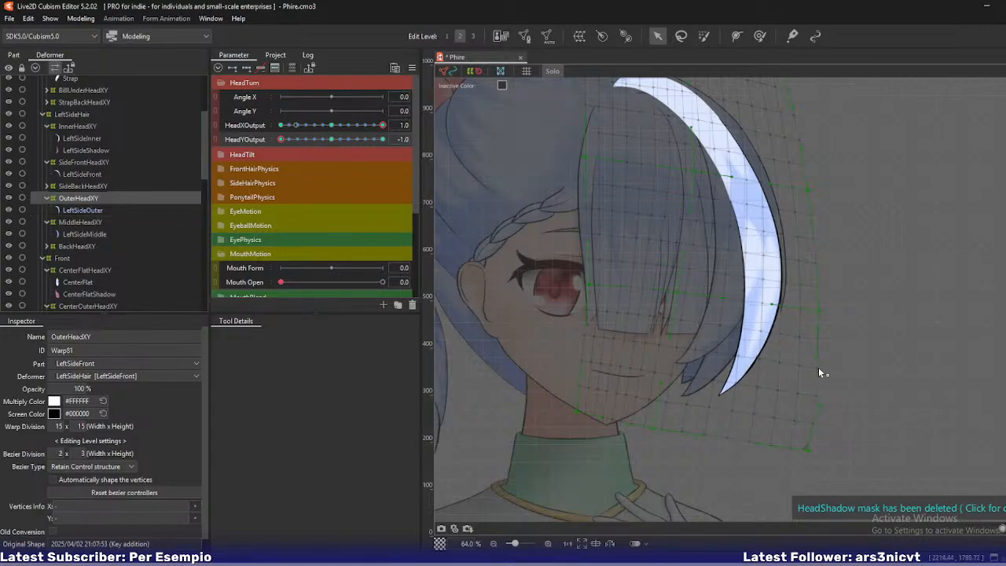
drag(819, 361, 824, 361)
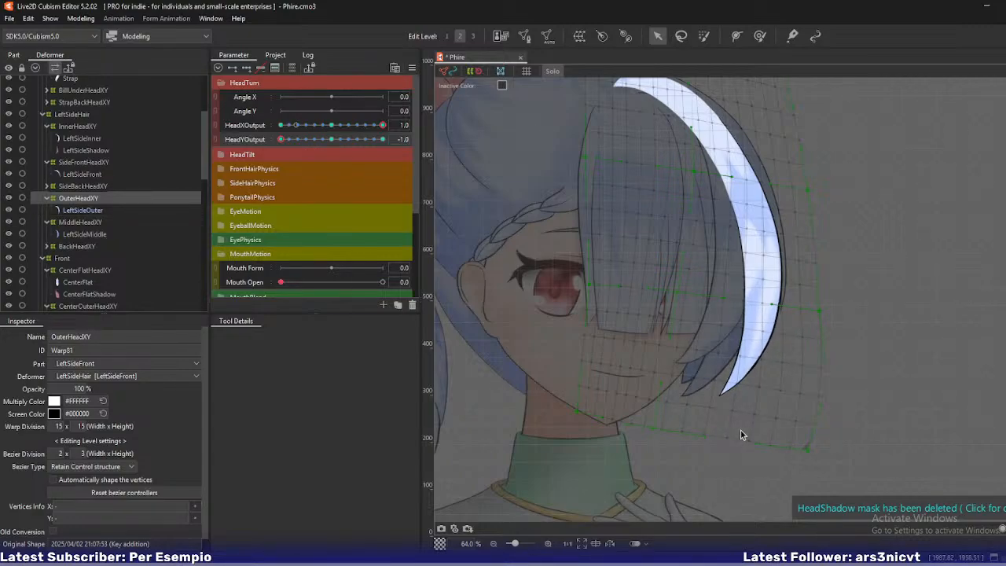
Nudge the inner horizontal handle of OuterHeadXY's lower right-edge point to the right and turn off Solo view.
scroll(740, 430, up, 2)
drag(770, 279, 773, 279)
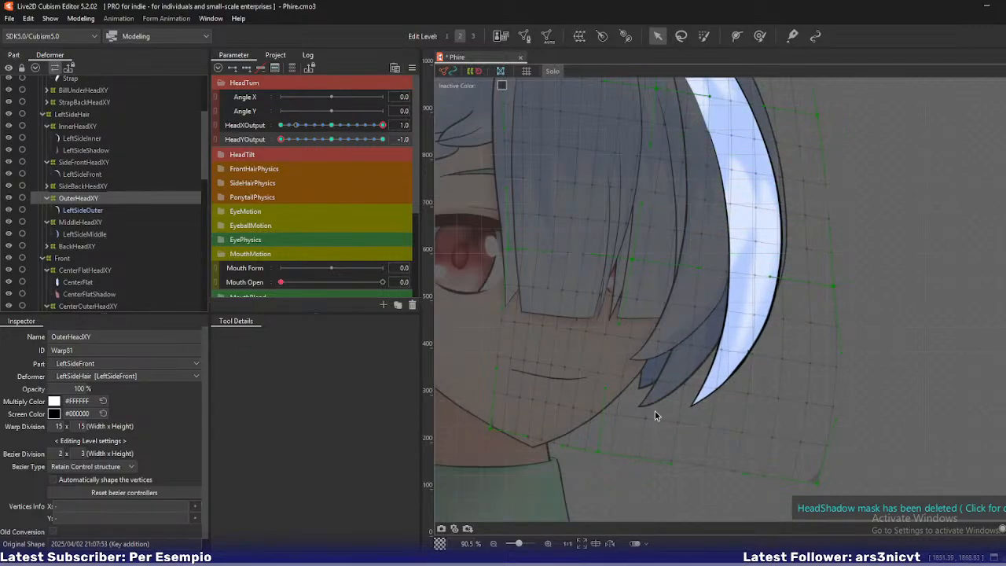
key(s)
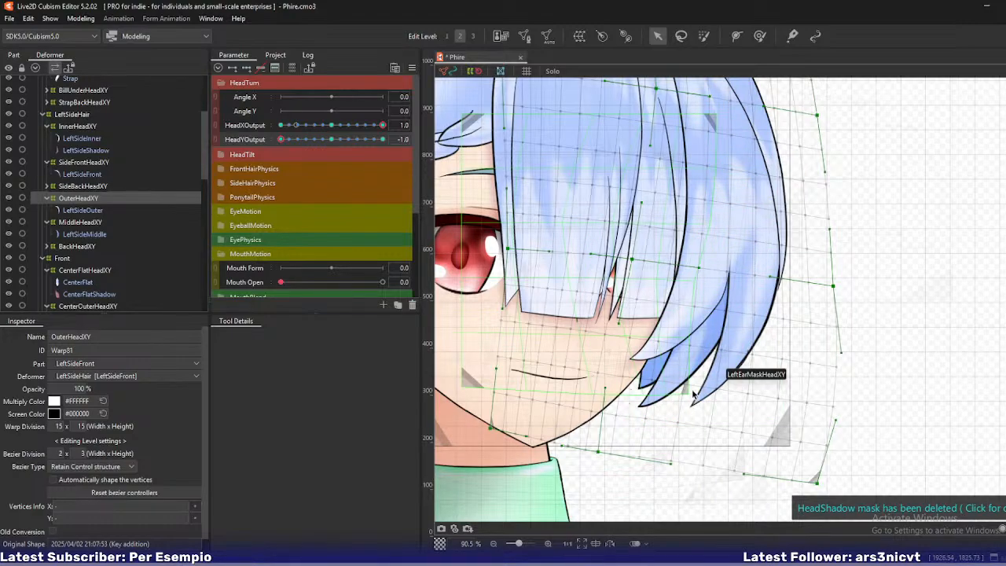
Check the LeftSideOuter mesh in mesh edit mode, leave the mode, and save the model.
click(83, 210)
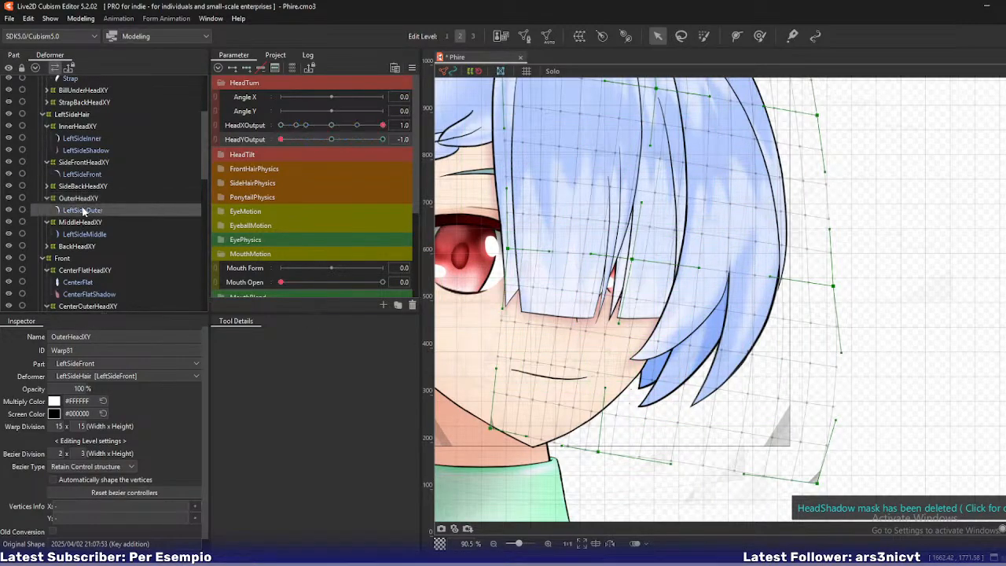
key(ctrl+e)
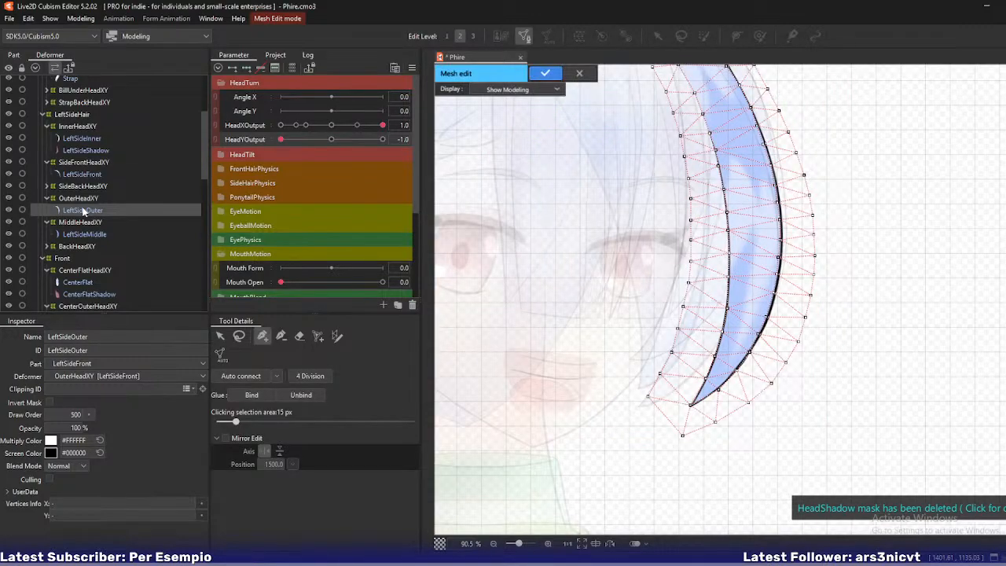
key(Return)
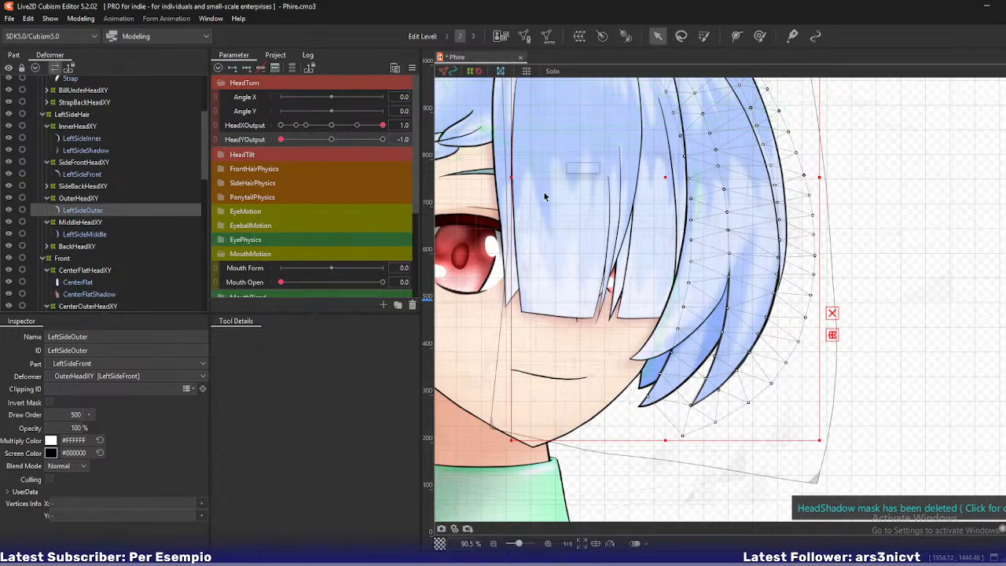
drag(545, 204, 575, 291)
drag(622, 259, 596, 253)
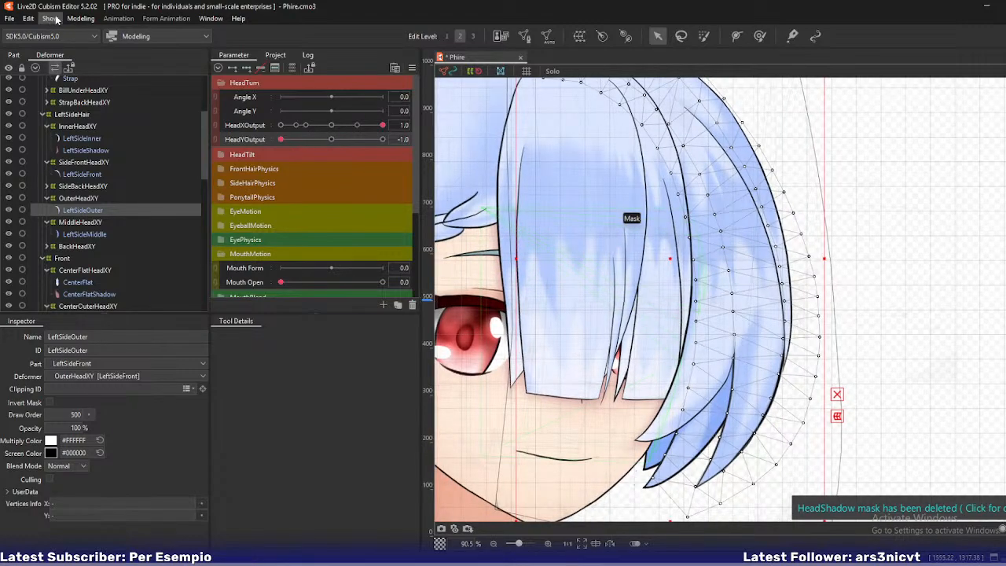
click(84, 21)
click(102, 33)
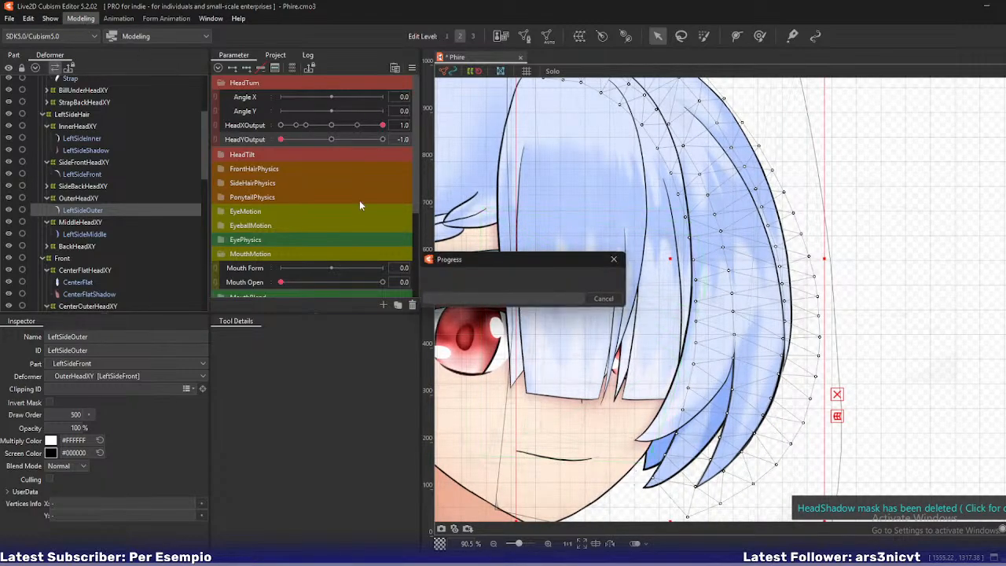
Open Physics Settings, preview the model turning its head to the lower-right extreme, and return to the modeling view.
click(81, 20)
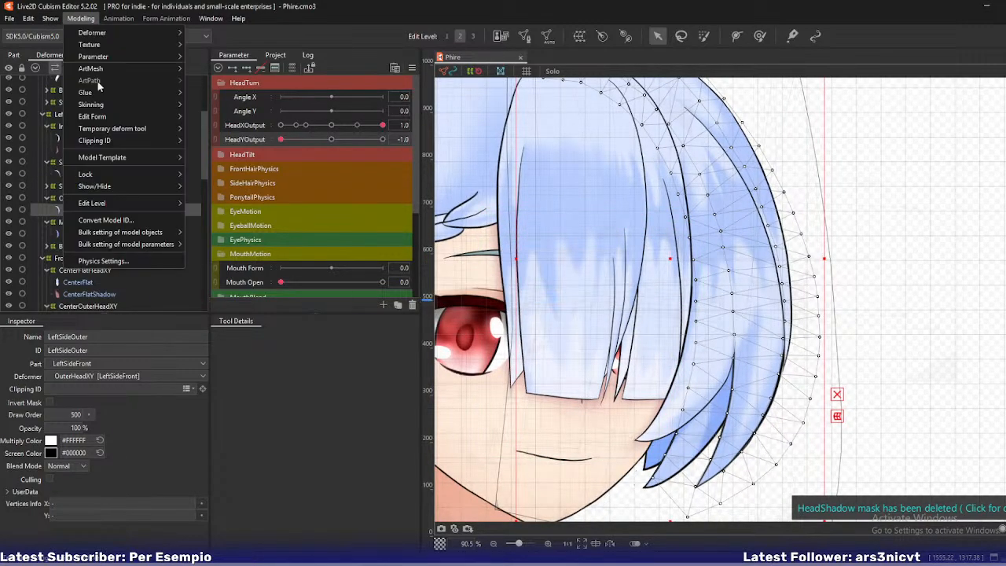
click(99, 265)
scroll(855, 178, up, 5)
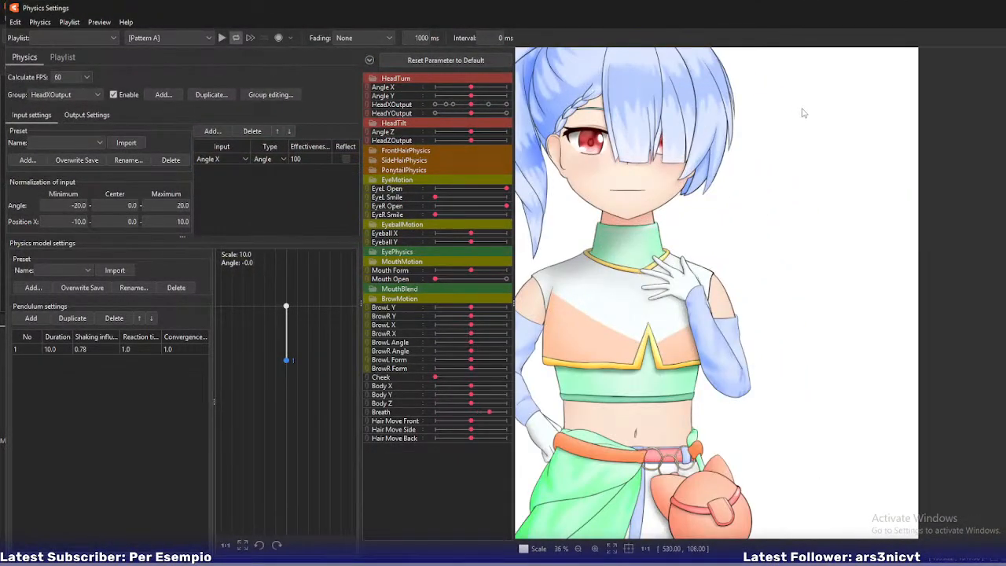
drag(802, 110, 855, 239)
drag(774, 271, 1002, 555)
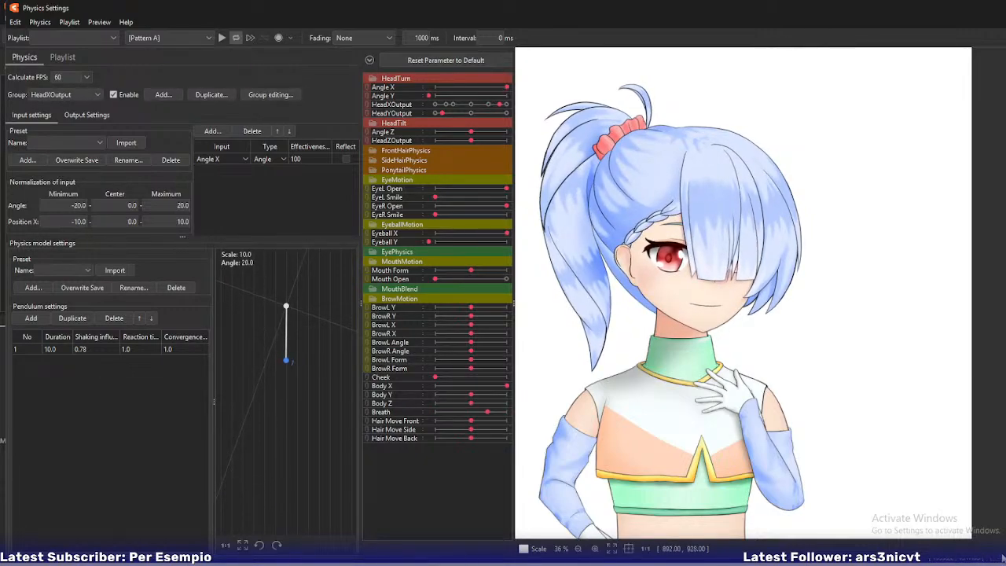
drag(1002, 556, 1002, 556)
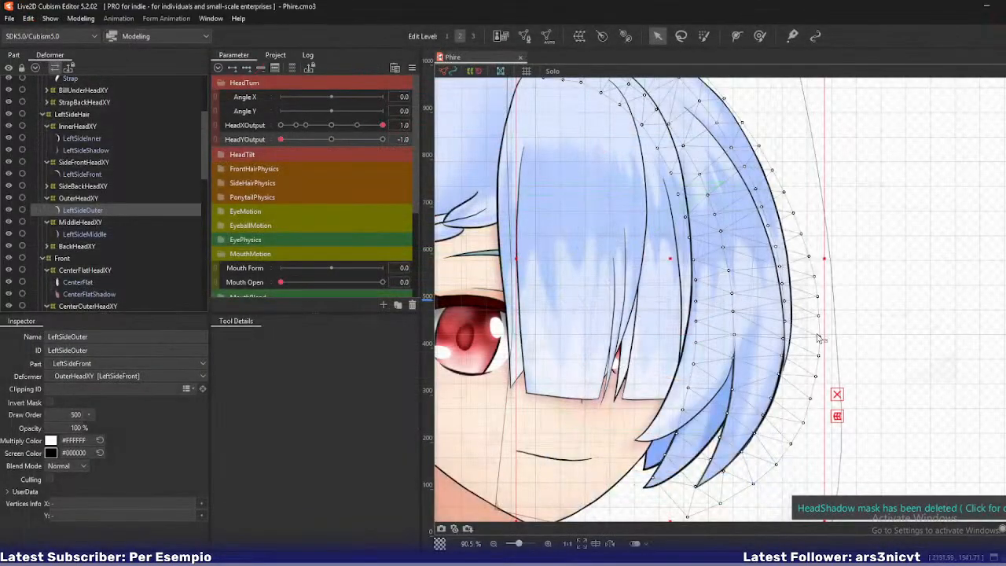
Isolate OuterHeadXY's LeftSideOuter strand in Solo view and shift the two vertical handles between the deformer's inner middle points left.
scroll(431, 226, down, 3)
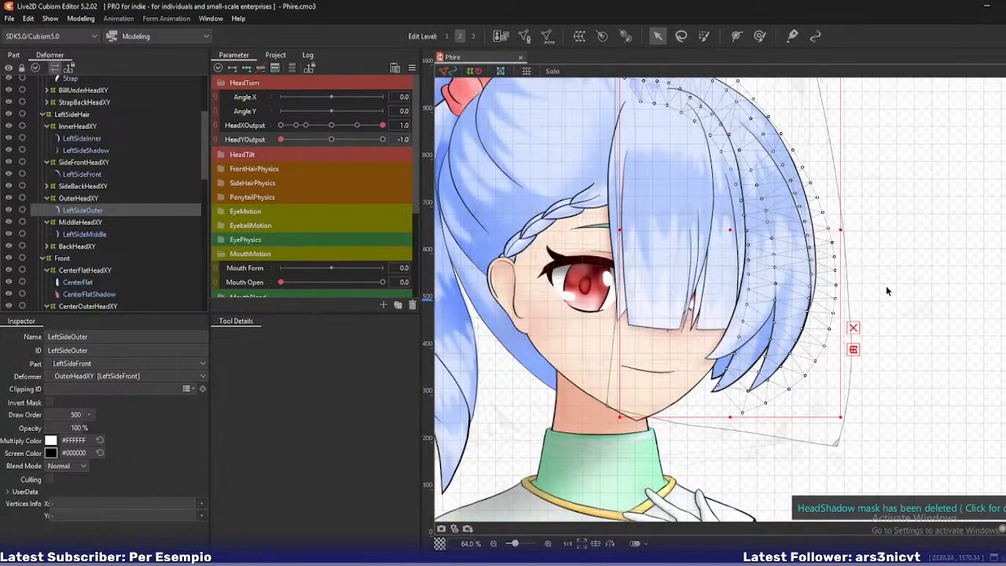
click(78, 200)
scroll(729, 250, up, 1)
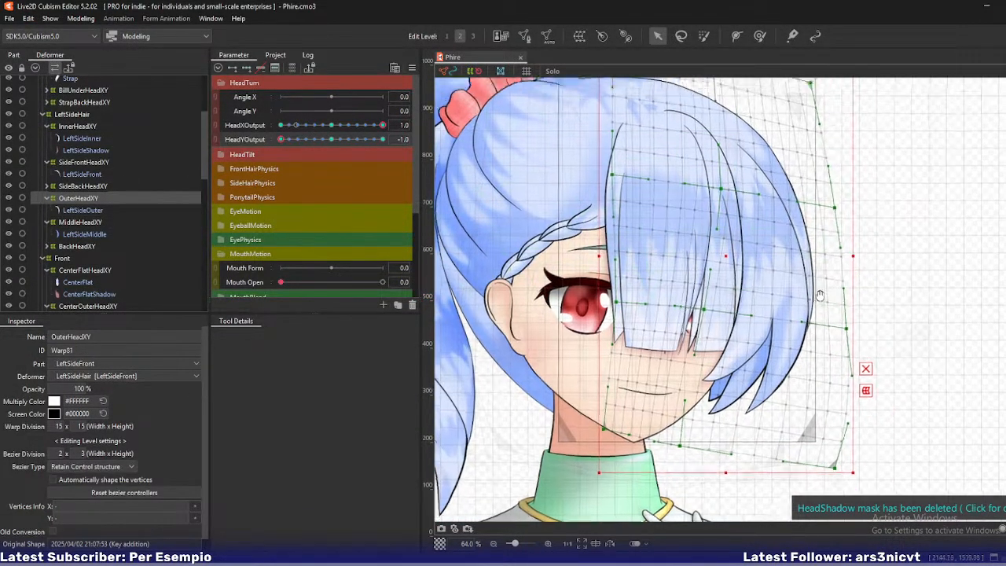
scroll(794, 275, up, 2)
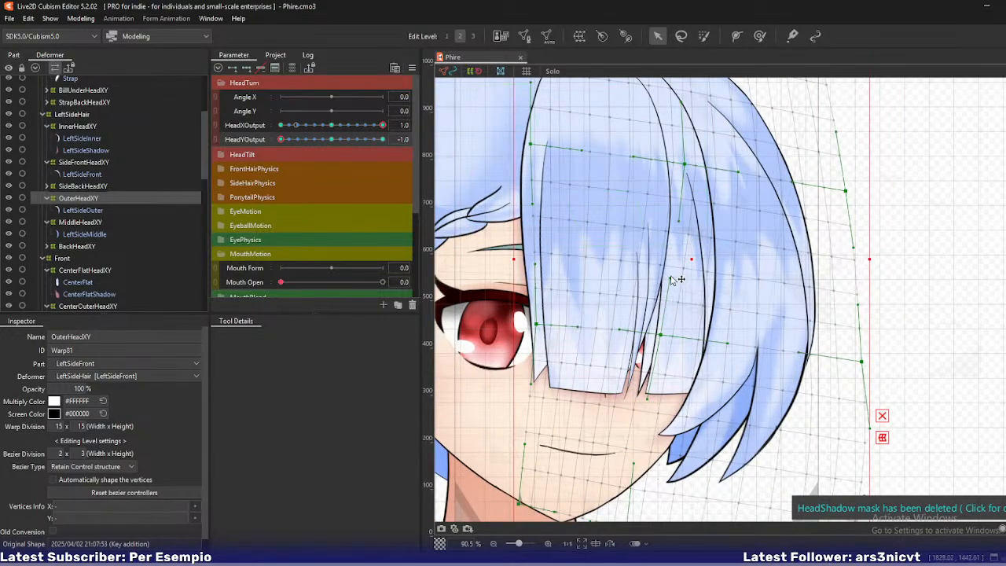
drag(669, 281, 656, 281)
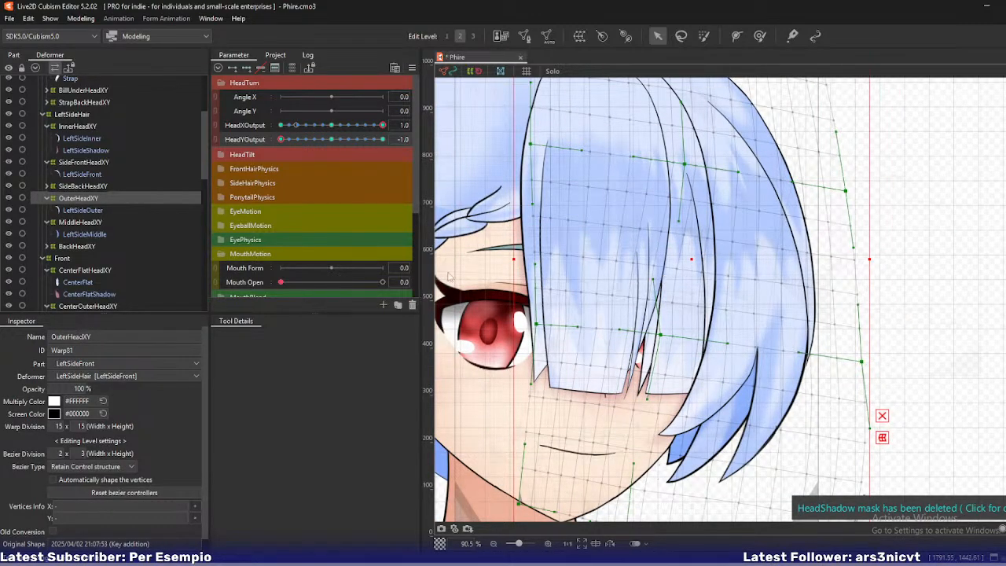
click(83, 210)
mouse_move(672, 286)
mouse_down()
mouse_move(649, 280)
mouse_move(658, 279)
mouse_up()
drag(678, 221, 671, 220)
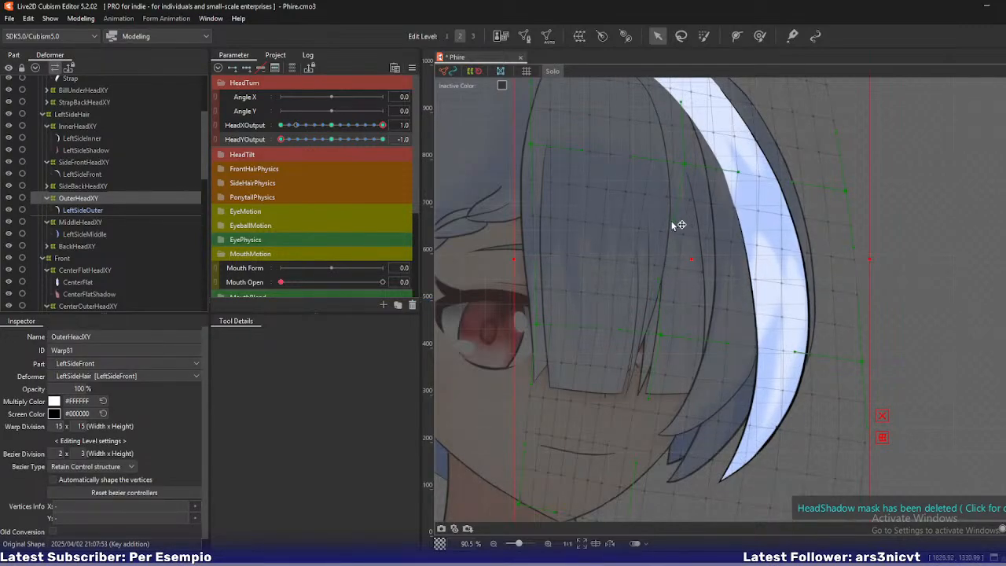
Compare LeftSideOuter at HeadXOutput and HeadYOutput 0.0 with the 1.0 and -1.0 corner pose, and reselect OuterHeadXY.
click(784, 317)
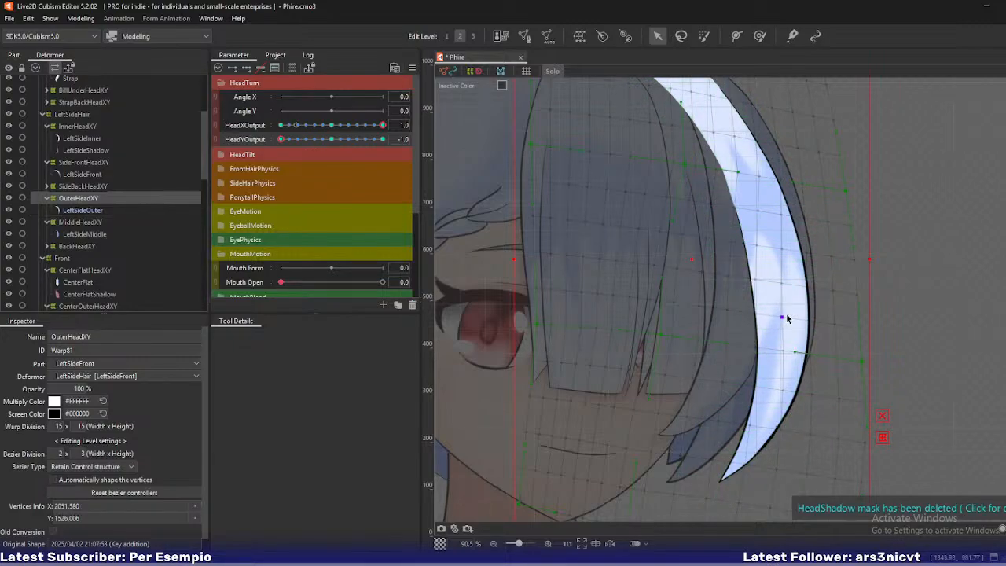
click(86, 211)
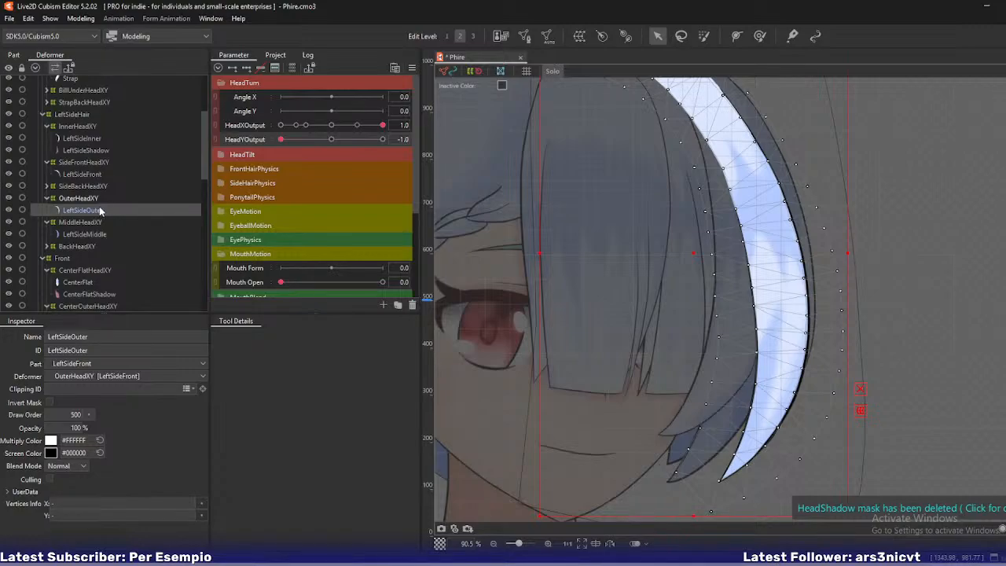
key(ctrl+d)
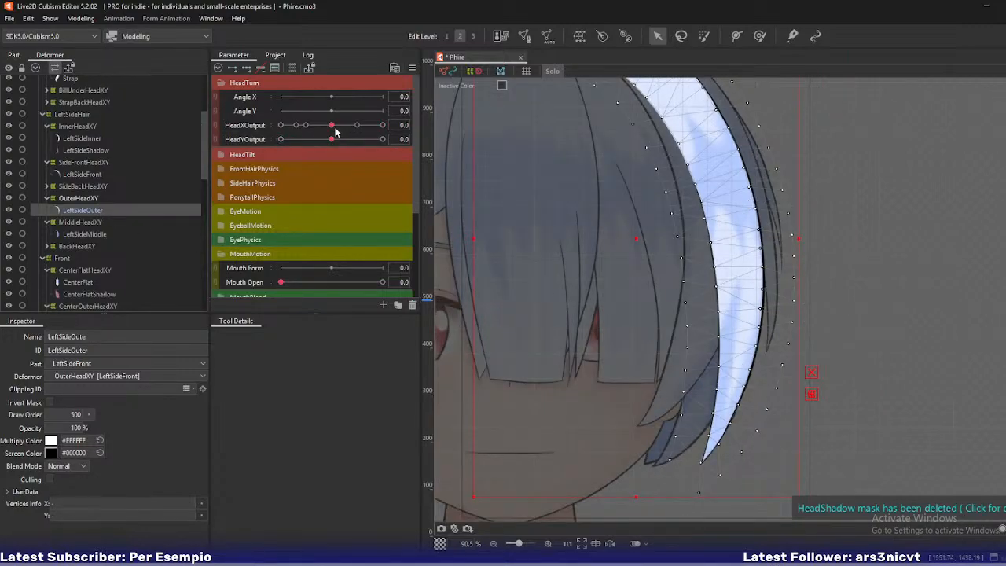
drag(334, 127, 235, 148)
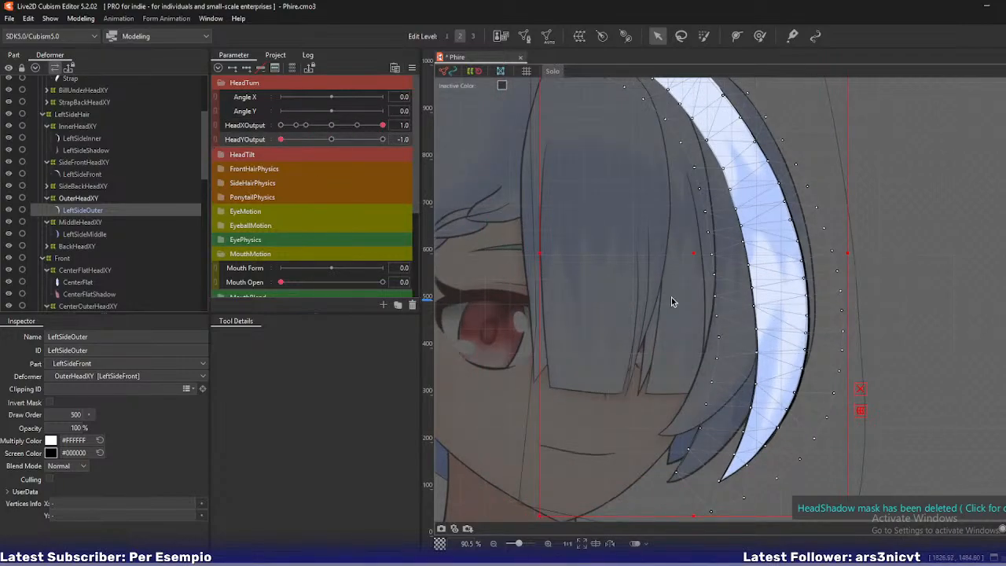
click(158, 198)
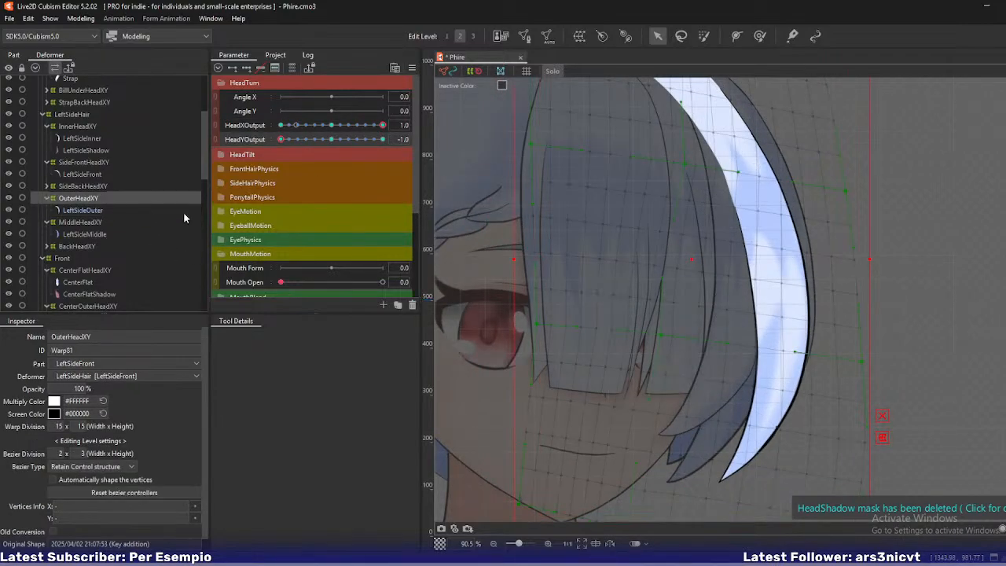
Pull OuterHeadXY's bottom-right corner down and left, shift its lower middle point's outer horizontal handle left, and turn off Solo.
scroll(703, 247, down, 3)
scroll(710, 297, down, 2)
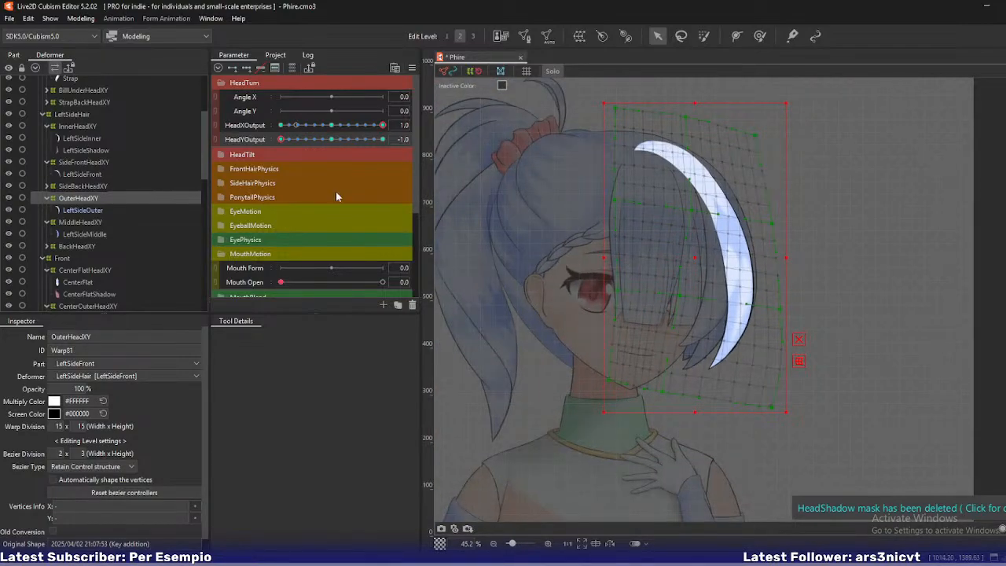
mouse_move(290, 140)
mouse_down()
mouse_move(310, 143)
mouse_move(274, 147)
mouse_up()
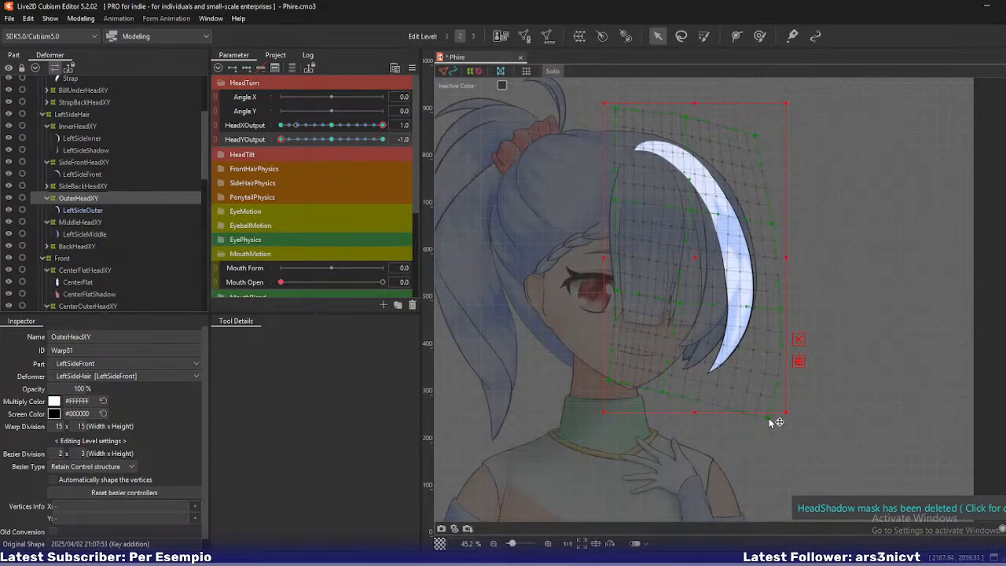
drag(770, 422, 769, 431)
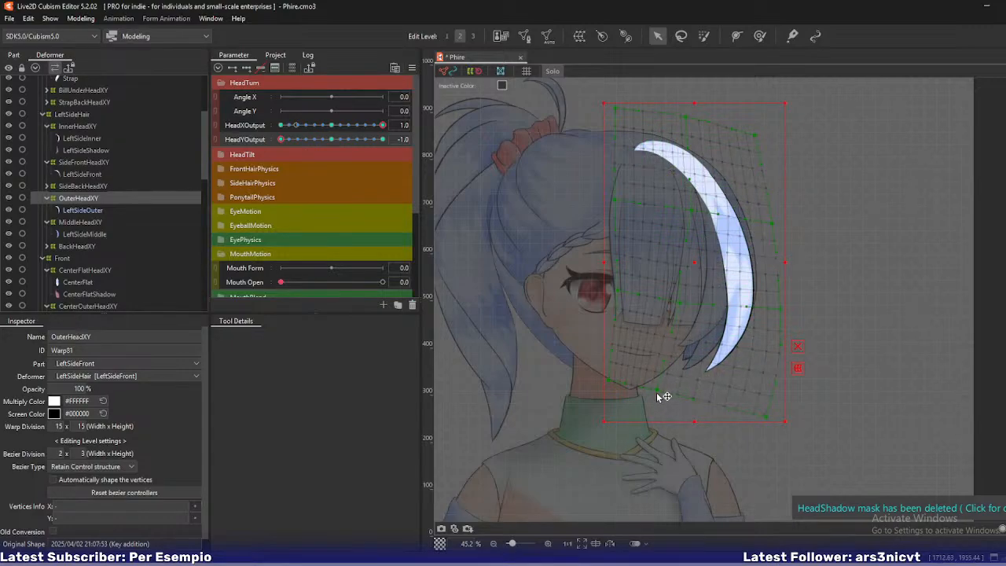
drag(717, 307, 711, 307)
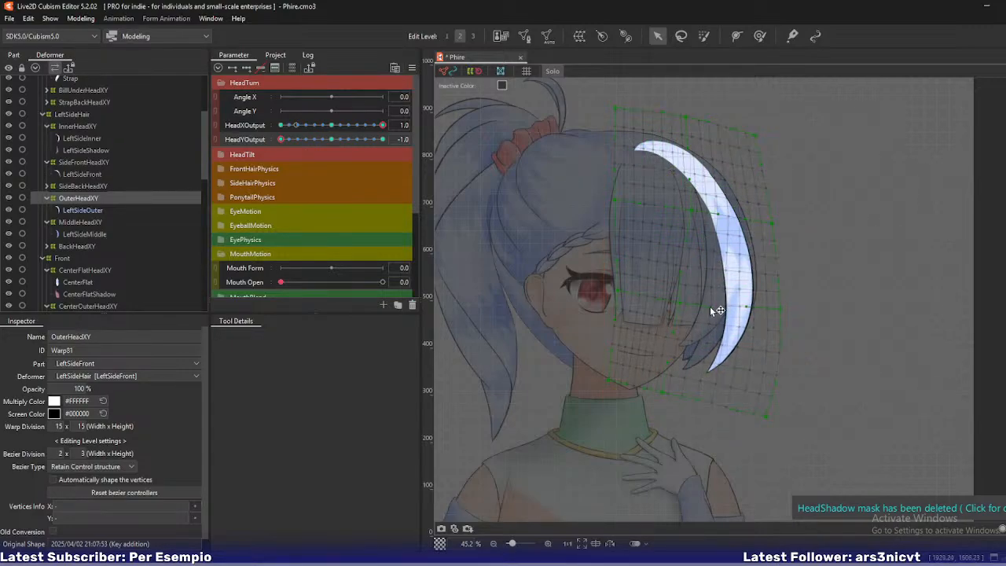
key(s)
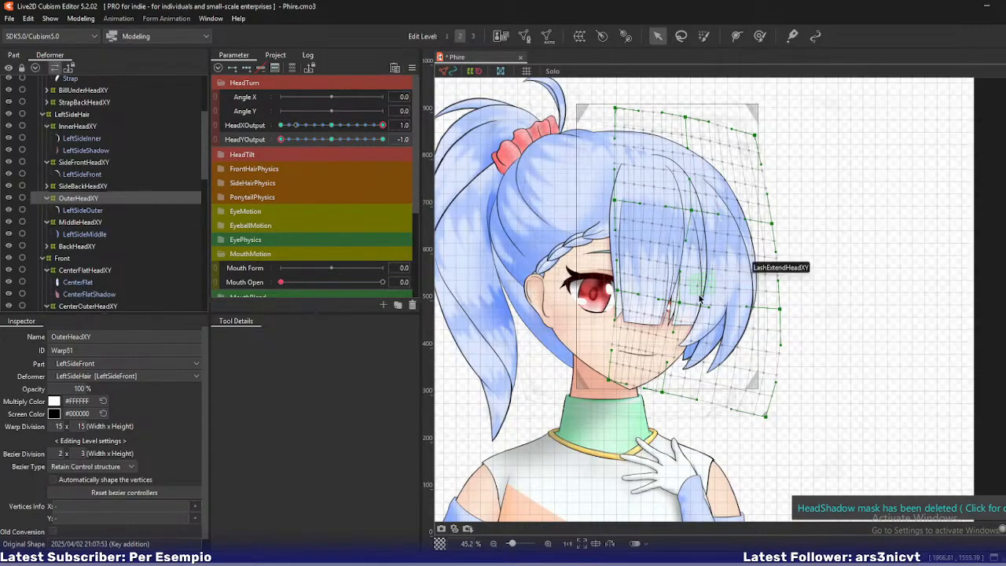
Shift MiddleHeadXY's lower right-edge point, bottom-right corner and bottom-middle point slightly right, and recheck the pose with HeadYOutput.
scroll(675, 298, up, 5)
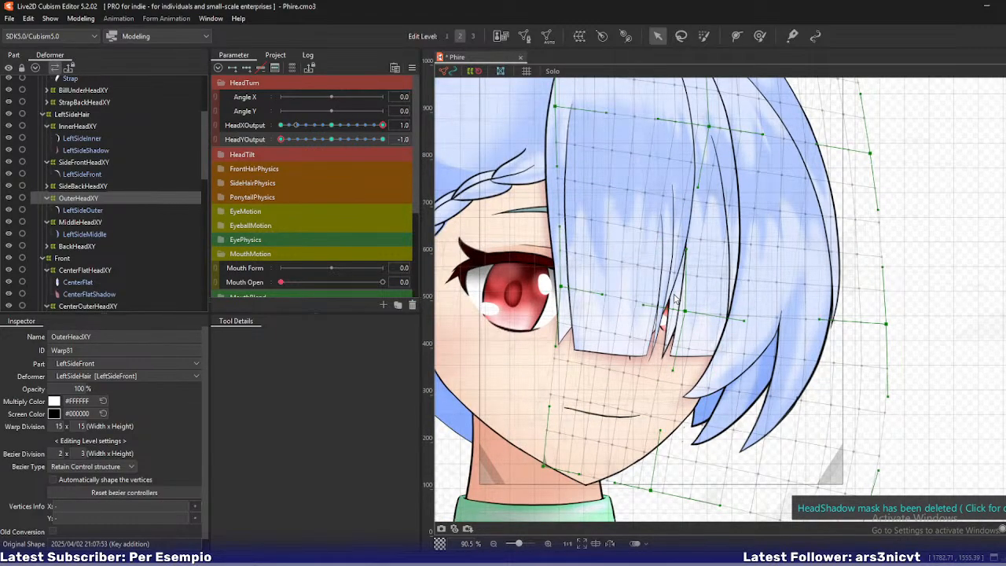
mouse_move(281, 140)
mouse_down()
mouse_move(309, 143)
mouse_move(271, 147)
mouse_up()
drag(792, 319, 762, 233)
click(82, 222)
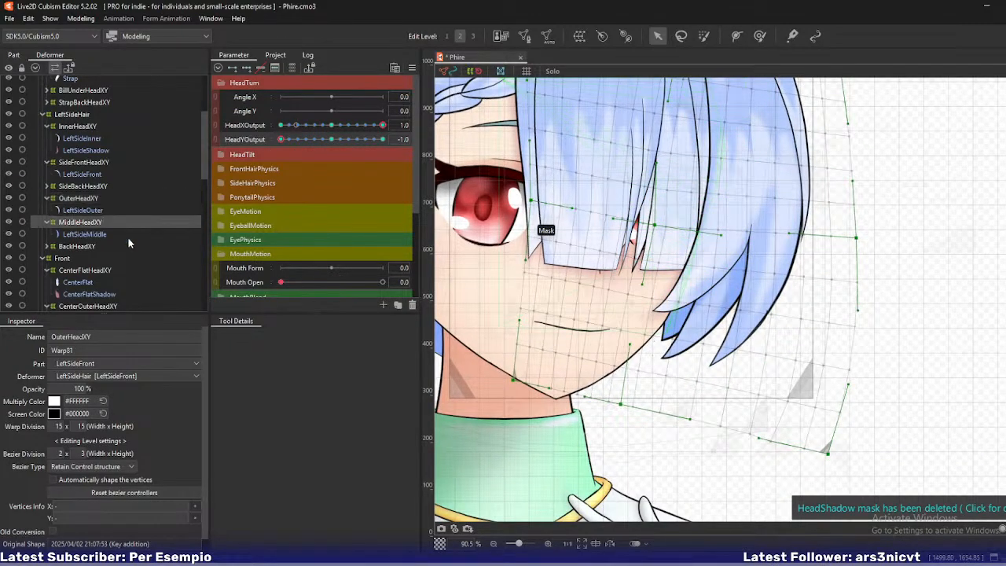
drag(710, 223, 712, 226)
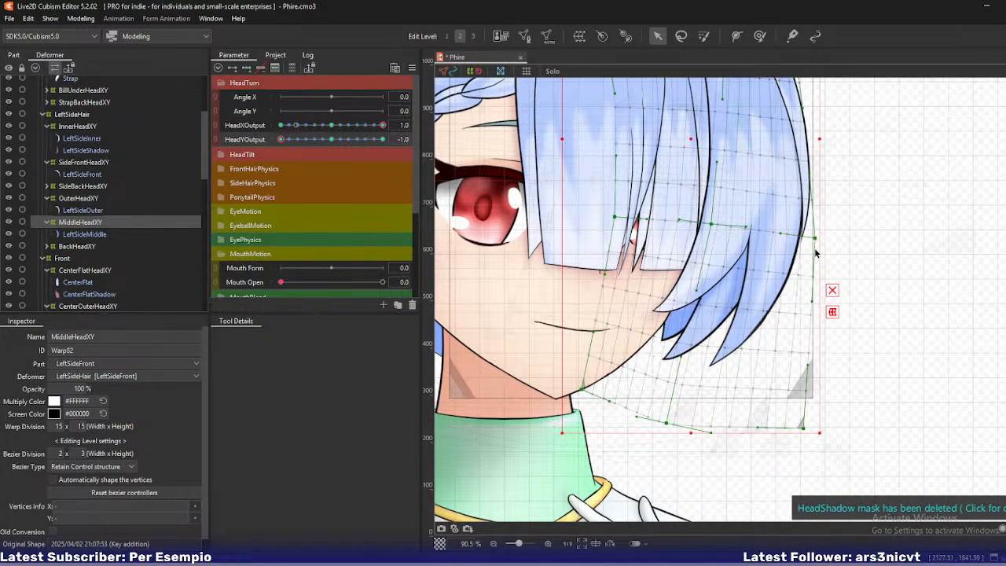
drag(816, 239, 821, 238)
drag(802, 429, 807, 427)
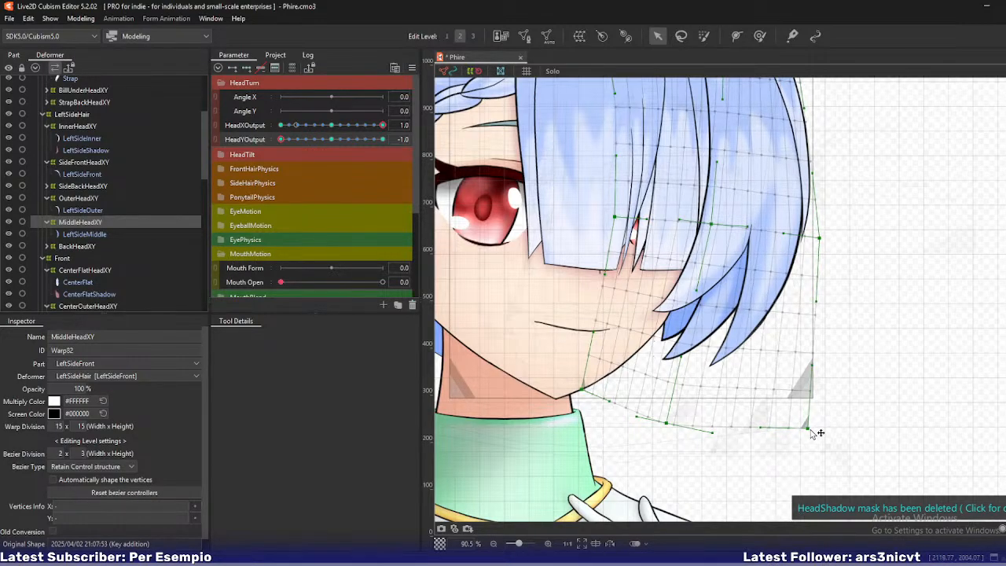
drag(668, 427, 673, 427)
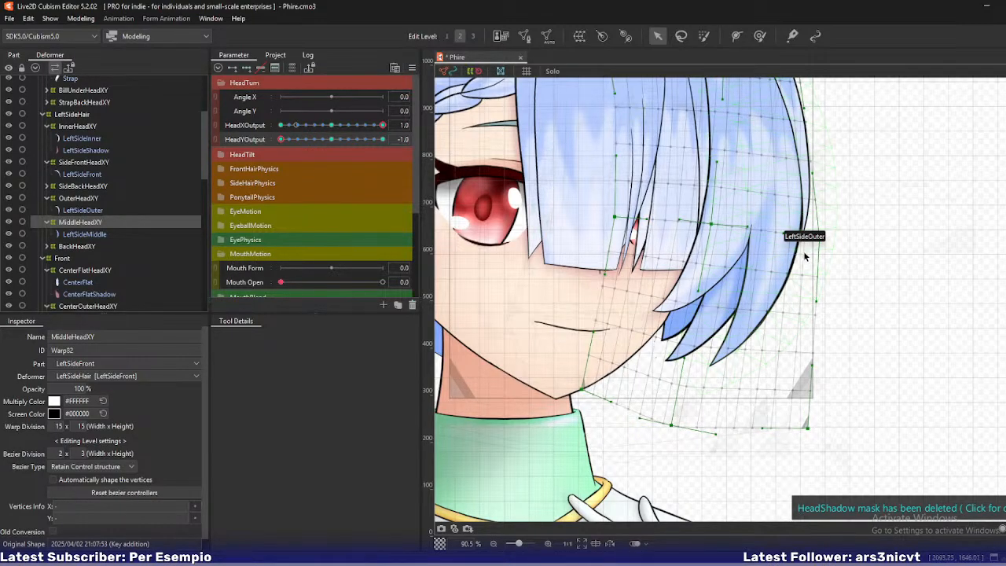
drag(291, 141, 252, 154)
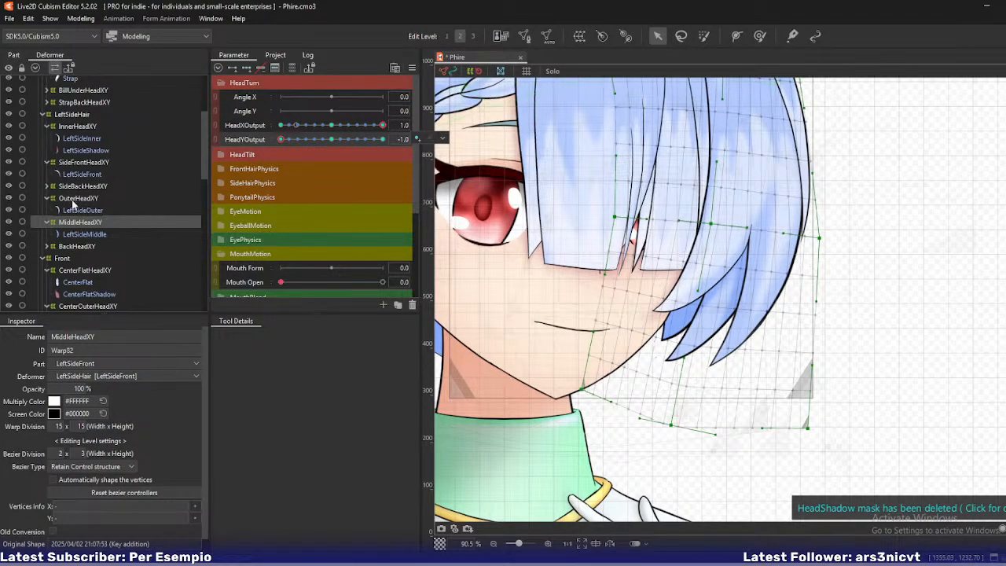
Move InnerHeadXY's lower right-edge point up and right, and nudge its bottom-right corner right.
click(78, 127)
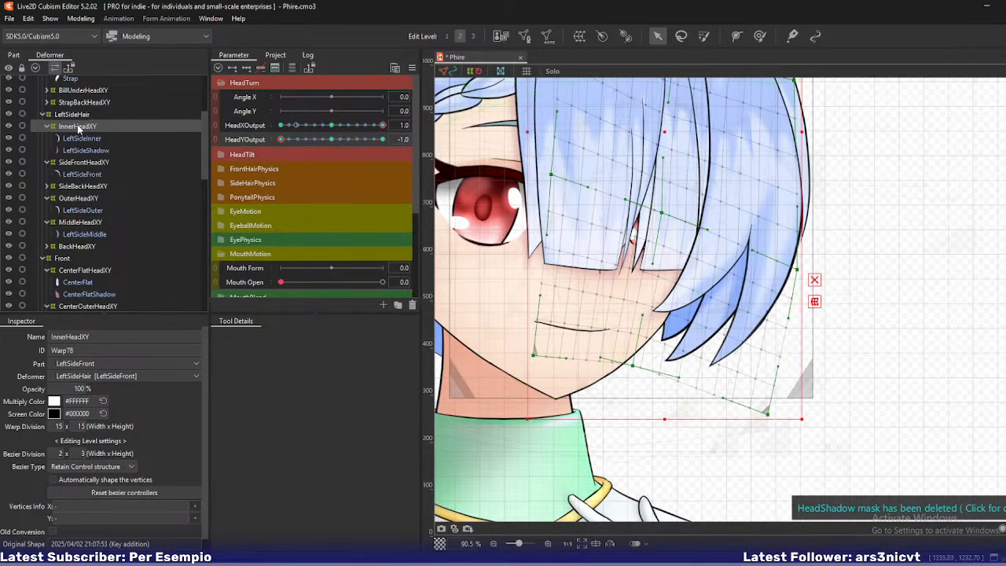
drag(739, 214, 732, 284)
drag(797, 340, 805, 303)
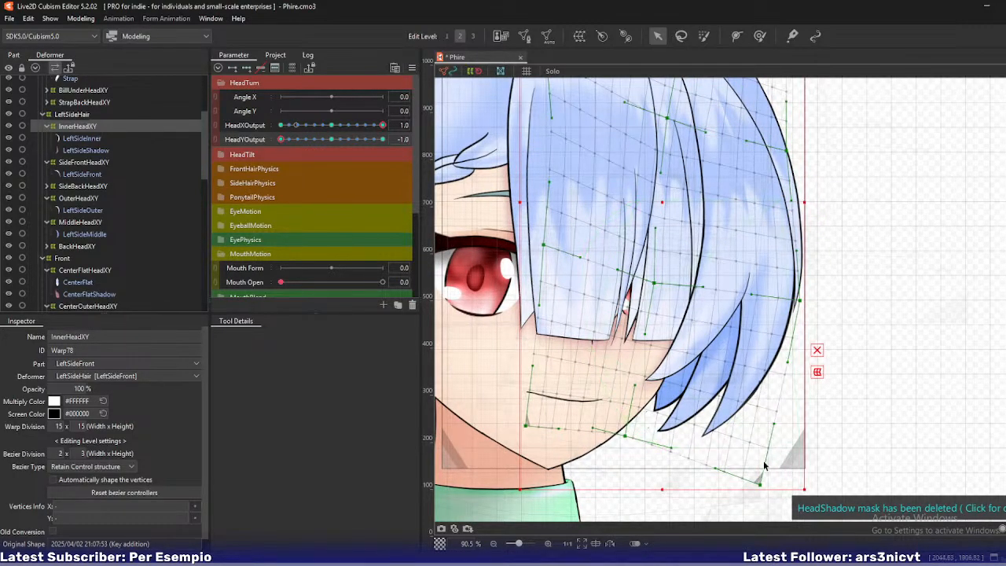
drag(761, 487, 764, 486)
Undo a trial shift of InnerHeadXY's bottom-middle point and save the model.
drag(626, 437, 621, 441)
key(ctrl+z)
key(ctrl+s)
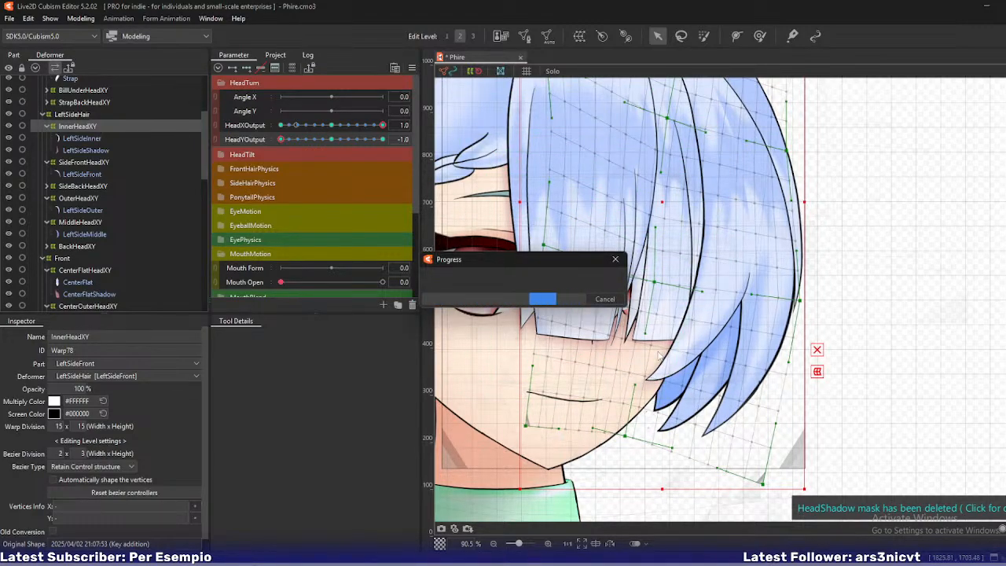
Select SideFrontHeadXY and isolate its LeftSideFront strand with Solo, keeping only the deformer selected.
drag(719, 241, 731, 397)
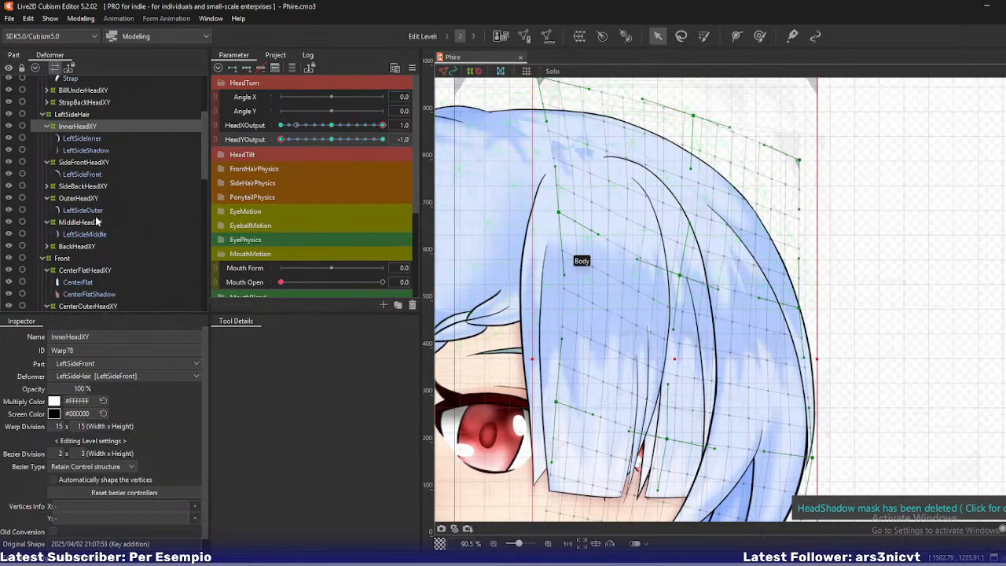
click(94, 162)
ctrl+click(88, 177)
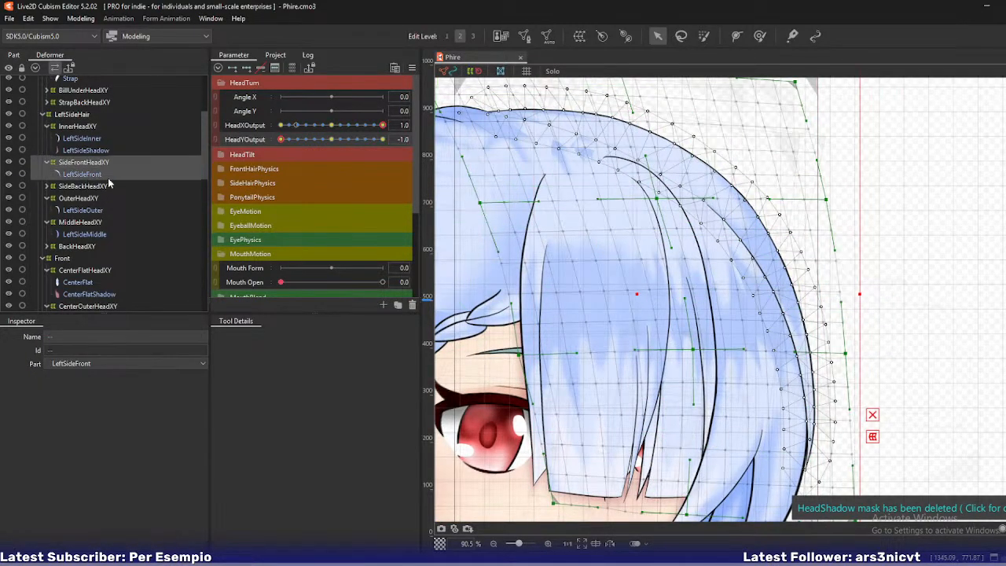
key(s)
ctrl+click(108, 176)
drag(538, 176, 606, 240)
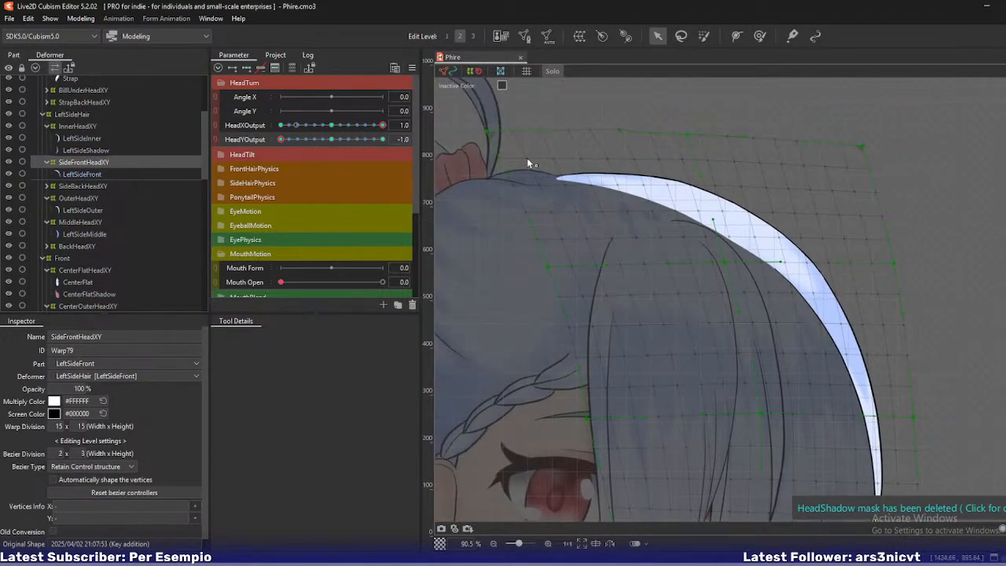
Pull SideFrontHeadXY's top-left corner and upper middle point right and down, and shift its top-middle and upper left-edge points right.
drag(488, 133, 608, 174)
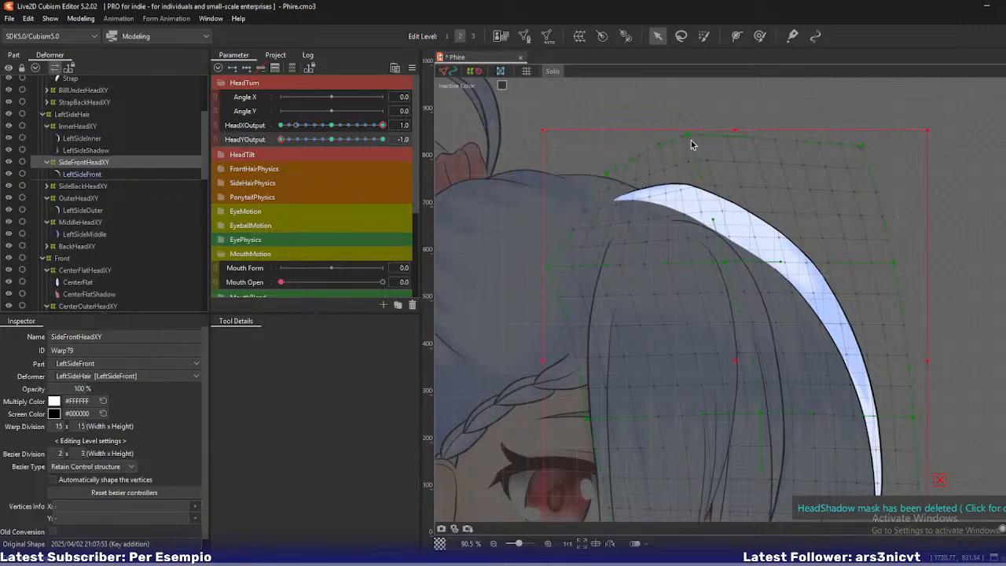
drag(689, 135, 728, 134)
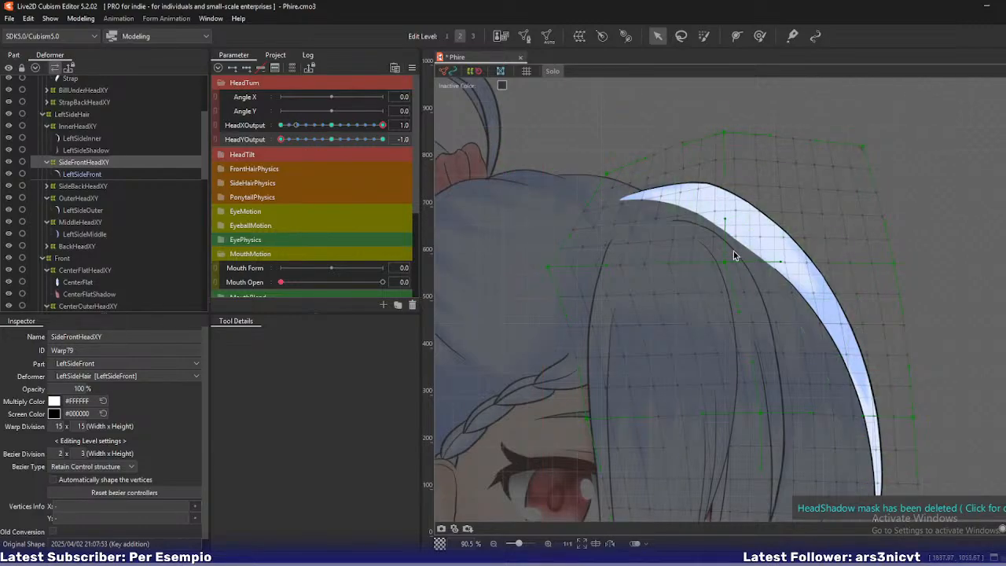
drag(725, 261, 762, 282)
drag(550, 265, 587, 272)
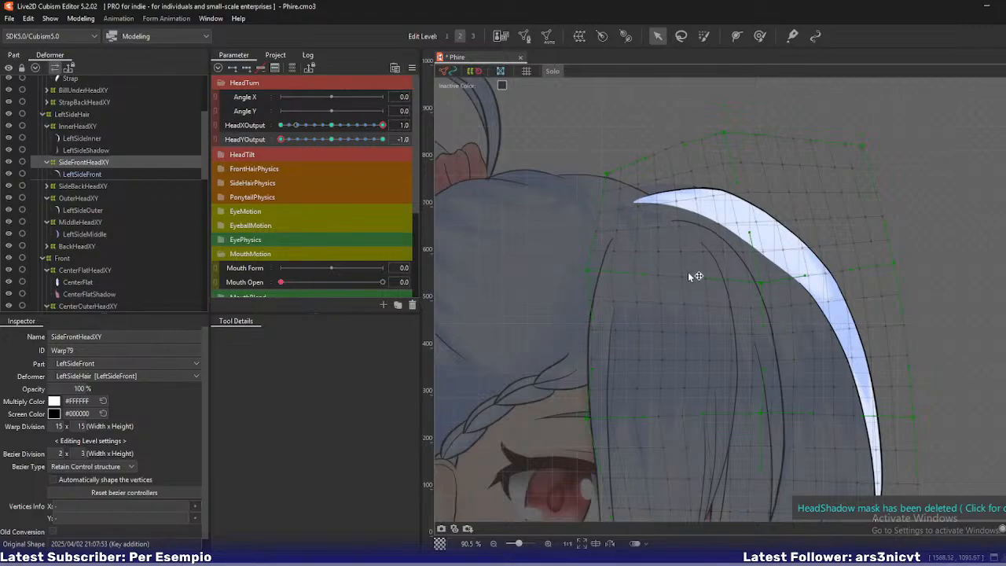
Refine SideFrontHeadXY's upper part by raising the top-left corner and moving the upper middle point and top-right corner slightly right and down.
drag(733, 139, 726, 138)
drag(610, 174, 610, 166)
drag(760, 274, 779, 280)
drag(854, 144, 870, 155)
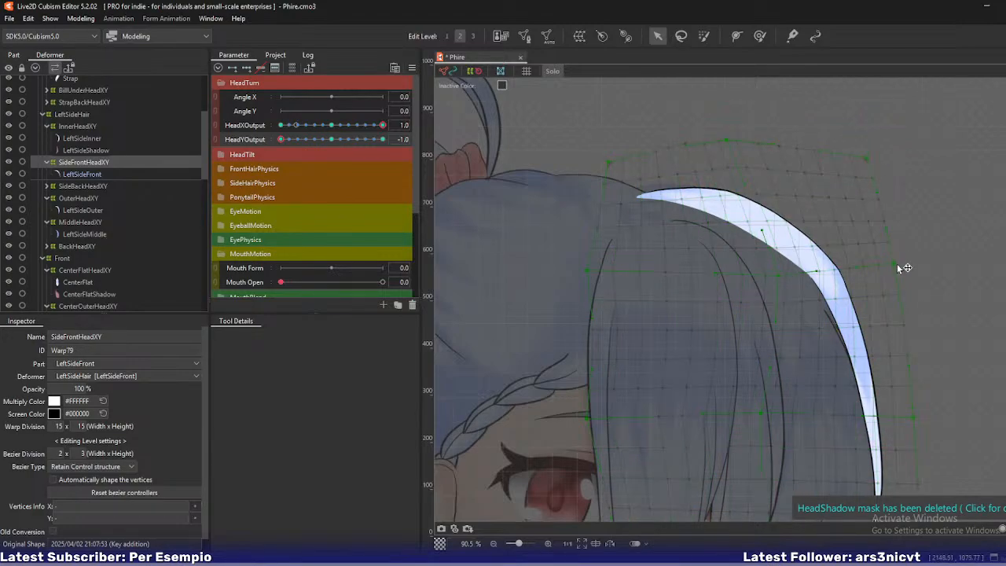
Move SideFrontHeadXY's top-left corner up and left, shift its lower middle point right, and recheck the pose with HeadXOutput and HeadYOutput.
scroll(896, 307, down, 4)
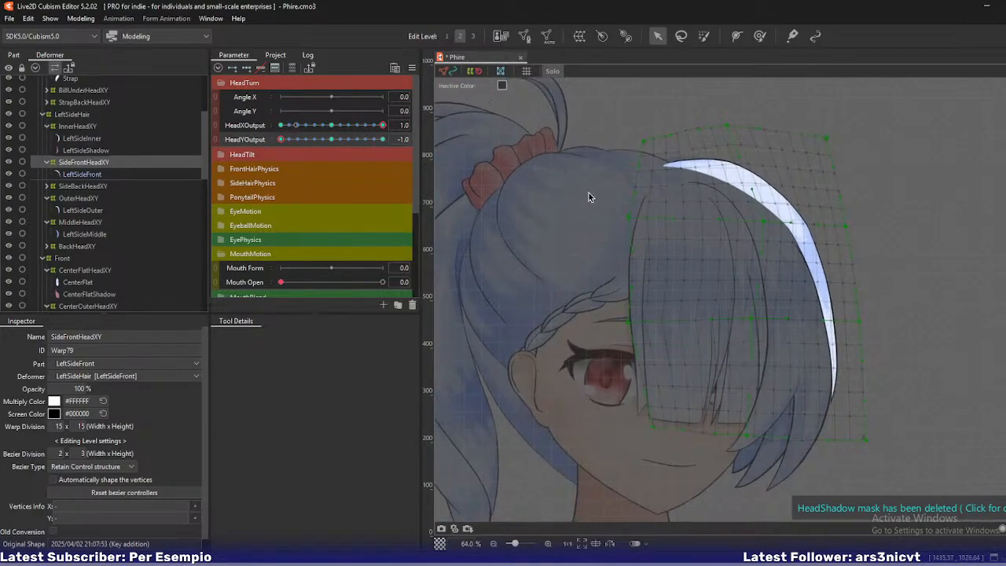
mouse_move(298, 142)
mouse_down()
mouse_move(309, 141)
mouse_move(278, 140)
mouse_up()
drag(643, 141, 631, 134)
drag(629, 217, 631, 223)
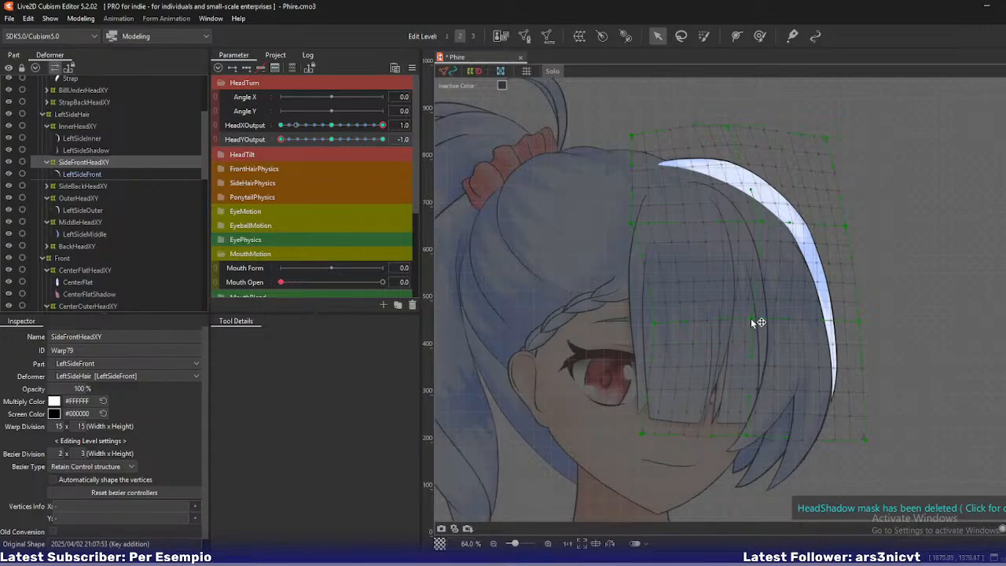
drag(753, 322, 771, 321)
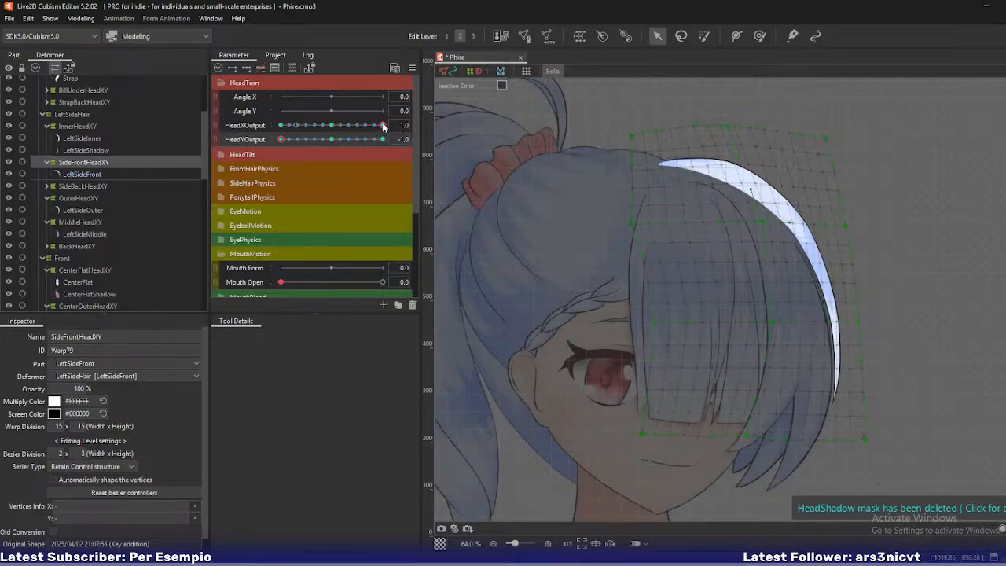
drag(383, 125, 404, 136)
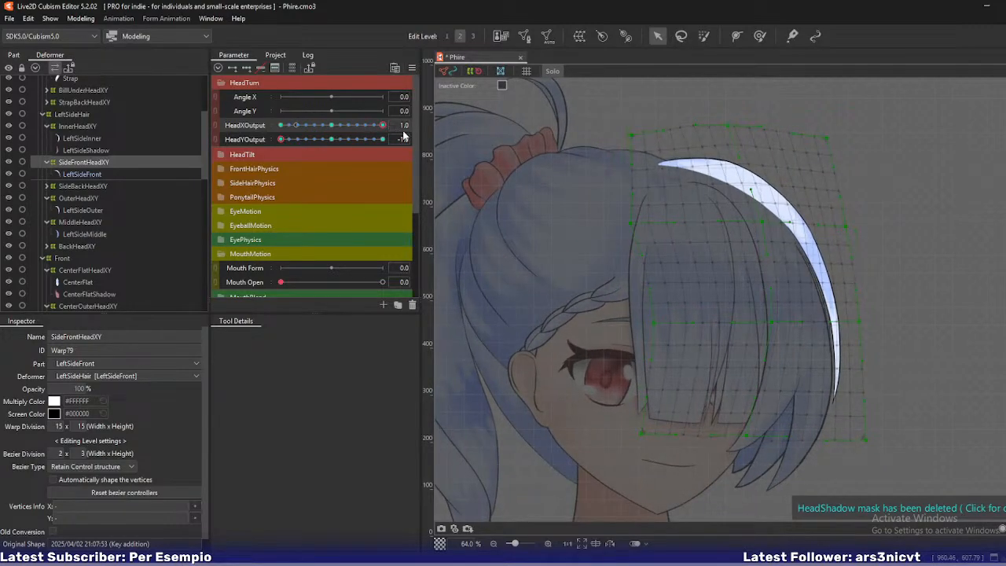
mouse_move(287, 140)
mouse_down()
mouse_move(314, 143)
mouse_move(276, 153)
mouse_up()
Shift SideFrontHeadXY's middle, bottom-middle and lower right-edge points left, lower its upper right-edge point, and recheck the pose with both head outputs.
drag(765, 218, 756, 227)
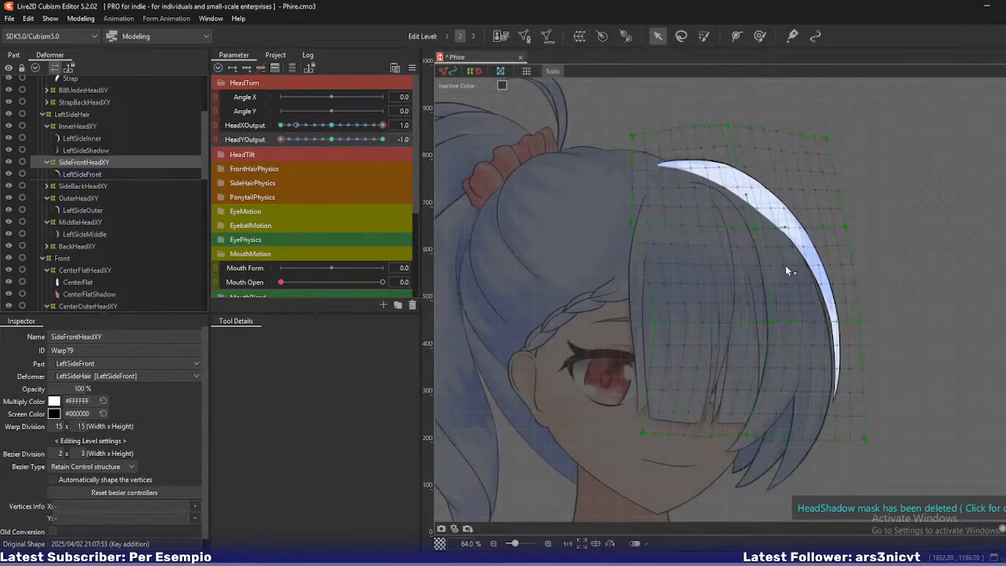
drag(774, 325, 757, 334)
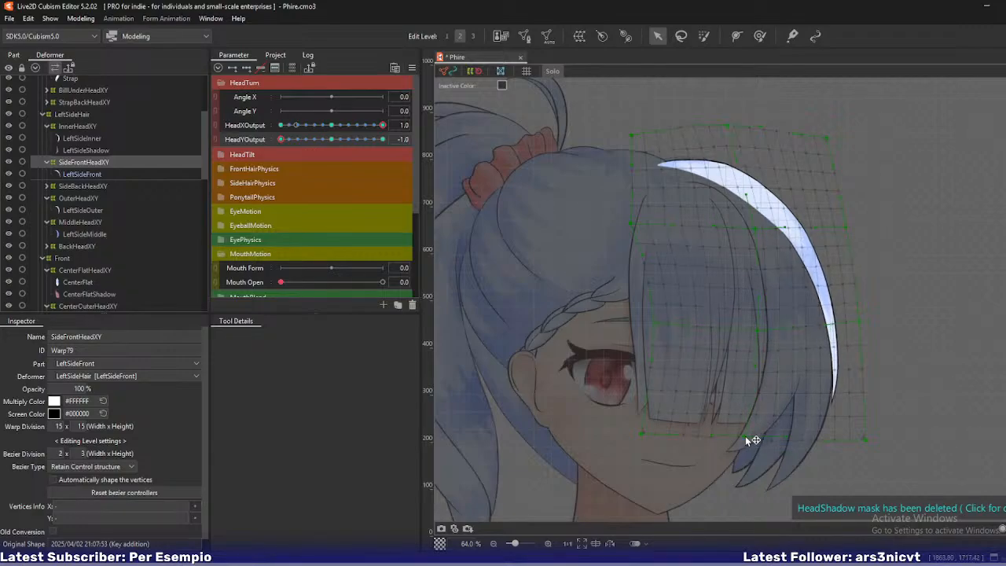
drag(746, 437, 721, 442)
drag(862, 322, 856, 326)
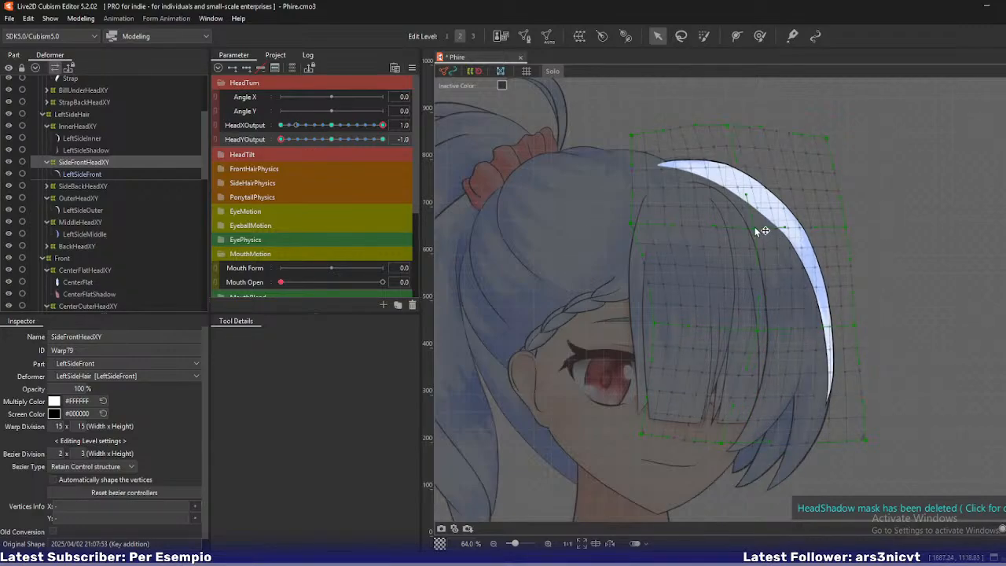
drag(757, 230, 752, 231)
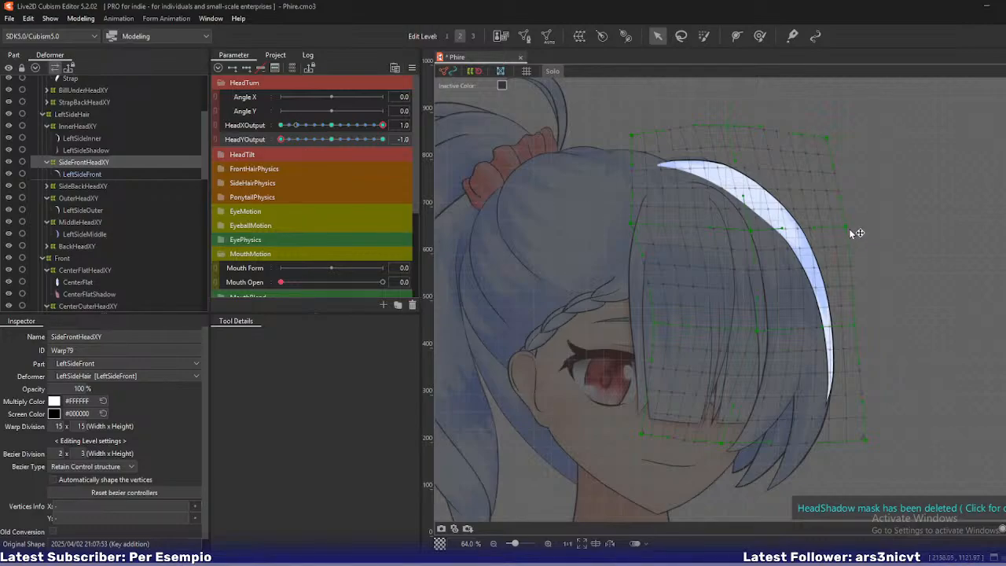
drag(848, 229, 846, 239)
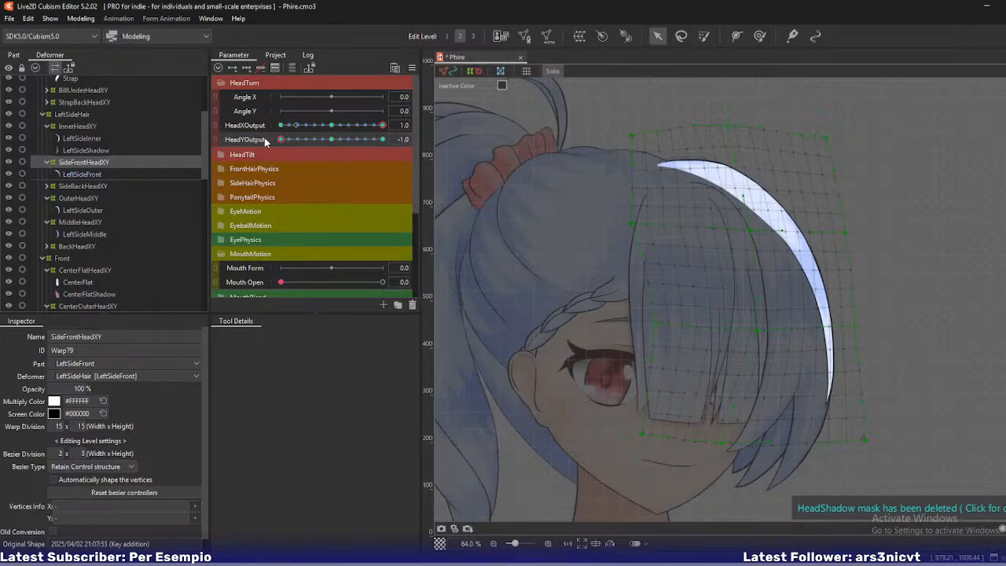
drag(281, 139, 268, 161)
drag(383, 126, 414, 138)
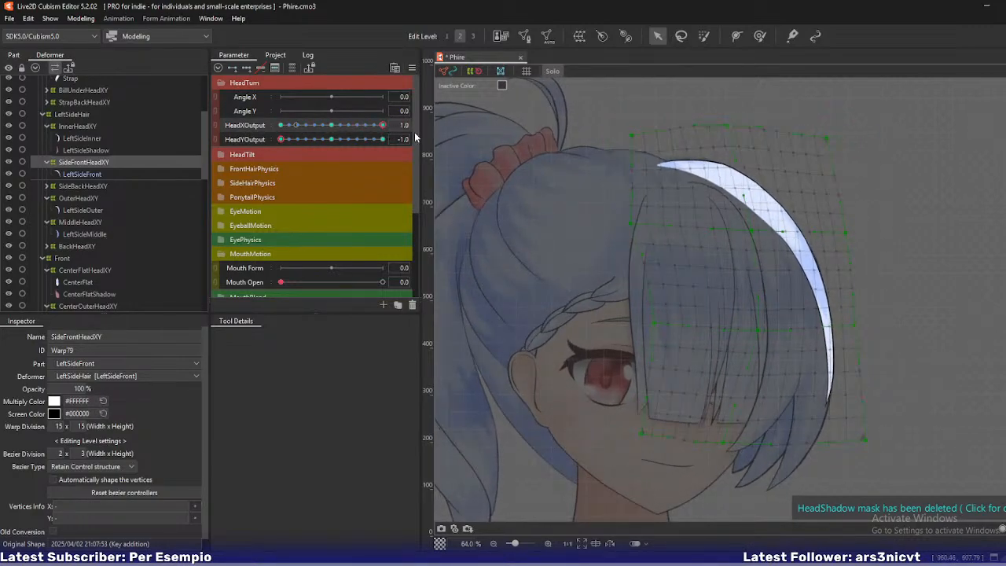
drag(290, 139, 254, 141)
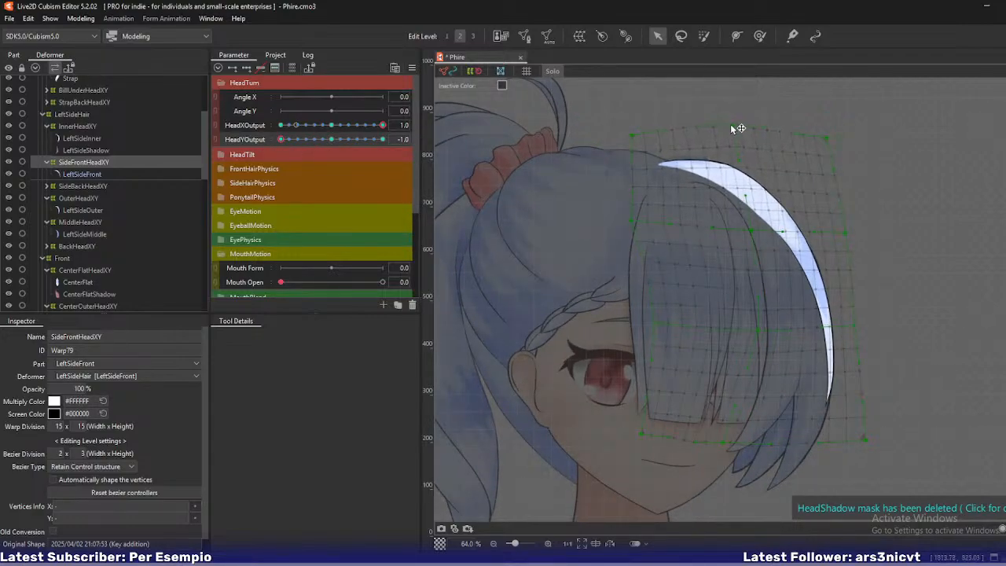
Move SideFrontHeadXY's top-right corner right and down, lower its upper middle and right-edge points, and pull its bottom-right corner down and left.
drag(831, 139, 844, 148)
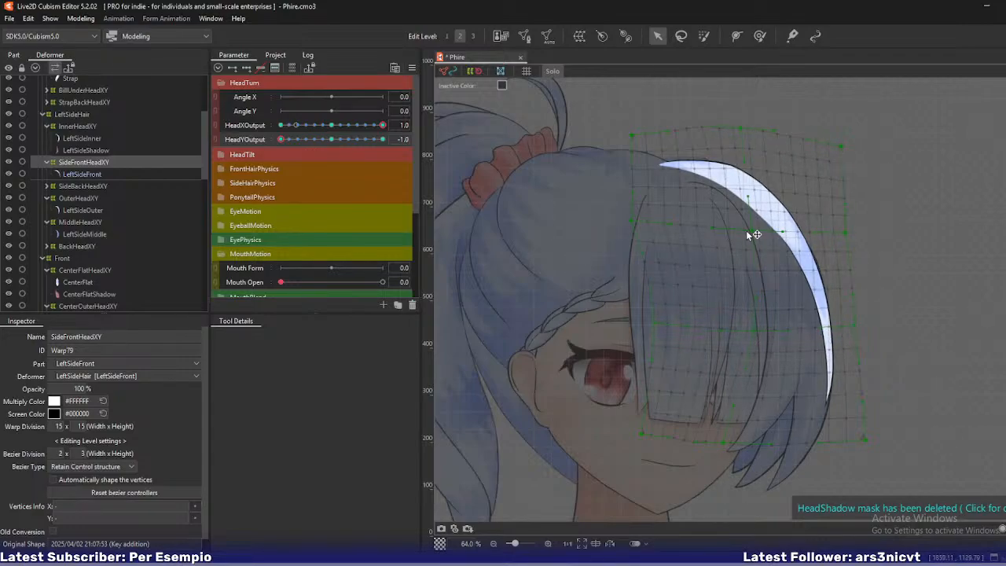
drag(753, 234, 756, 244)
drag(844, 236, 849, 248)
drag(855, 328, 856, 337)
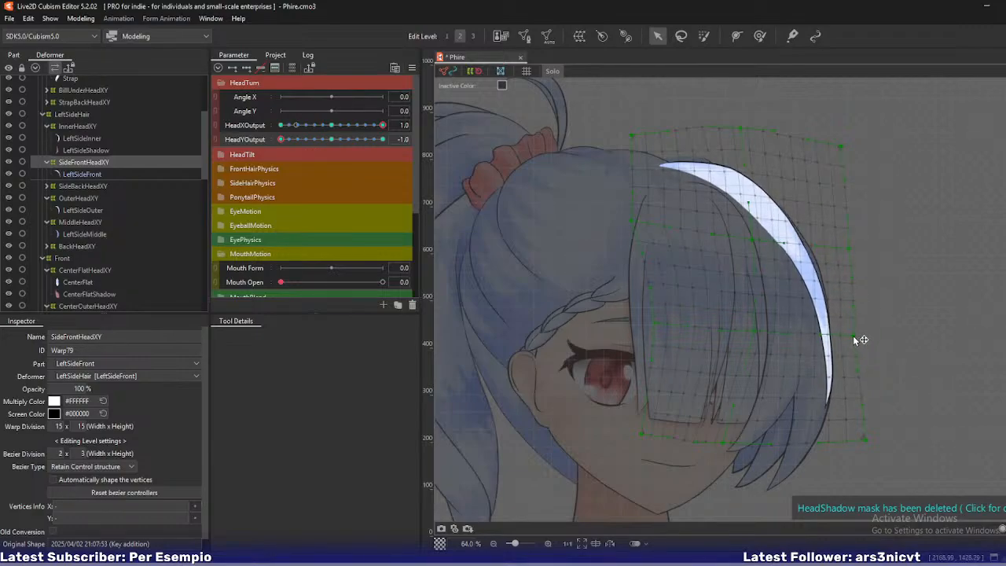
drag(864, 440, 852, 461)
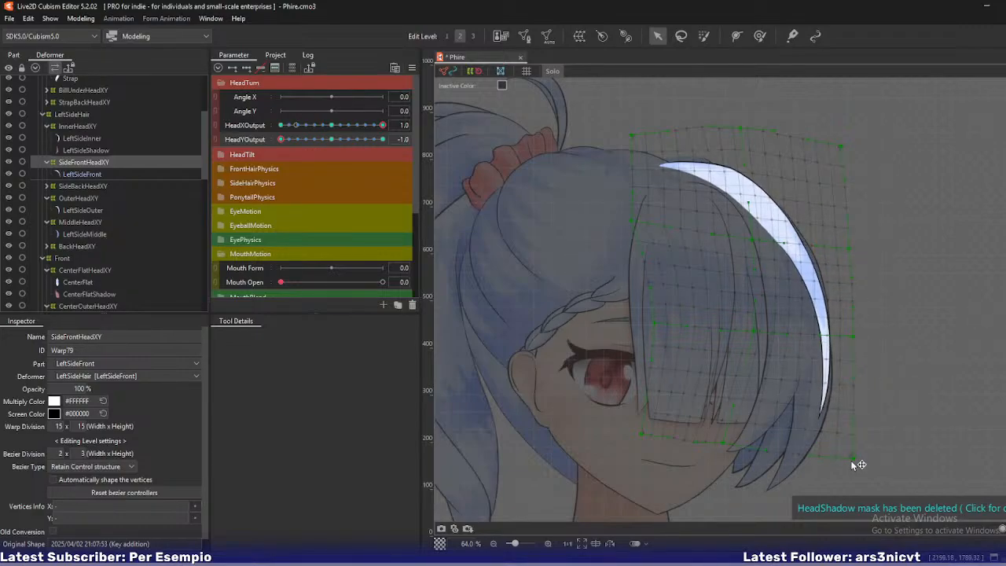
Fine-tune SideFrontHeadXY's lower middle point, nudging the bottom-middle point left and the lower right-edge point right while checking HeadYOutput.
mouse_move(281, 140)
mouse_down()
mouse_move(322, 141)
mouse_move(281, 140)
mouse_up()
drag(723, 444, 716, 445)
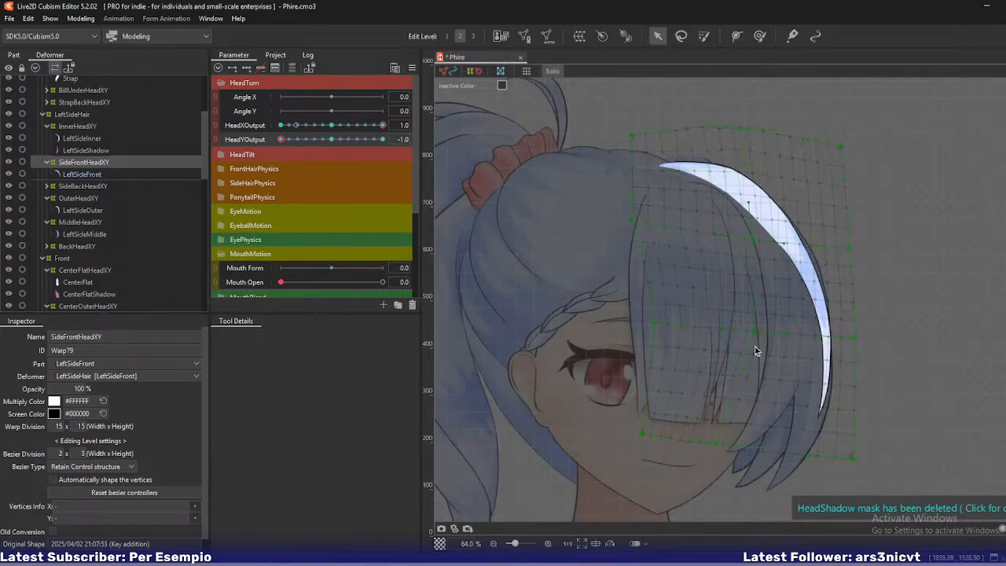
drag(756, 332, 751, 332)
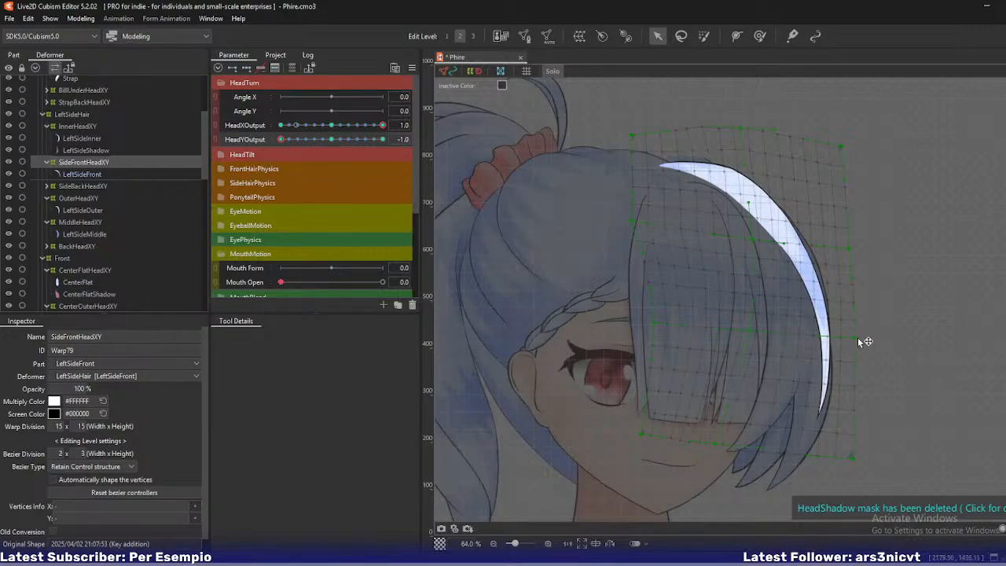
drag(857, 338, 860, 337)
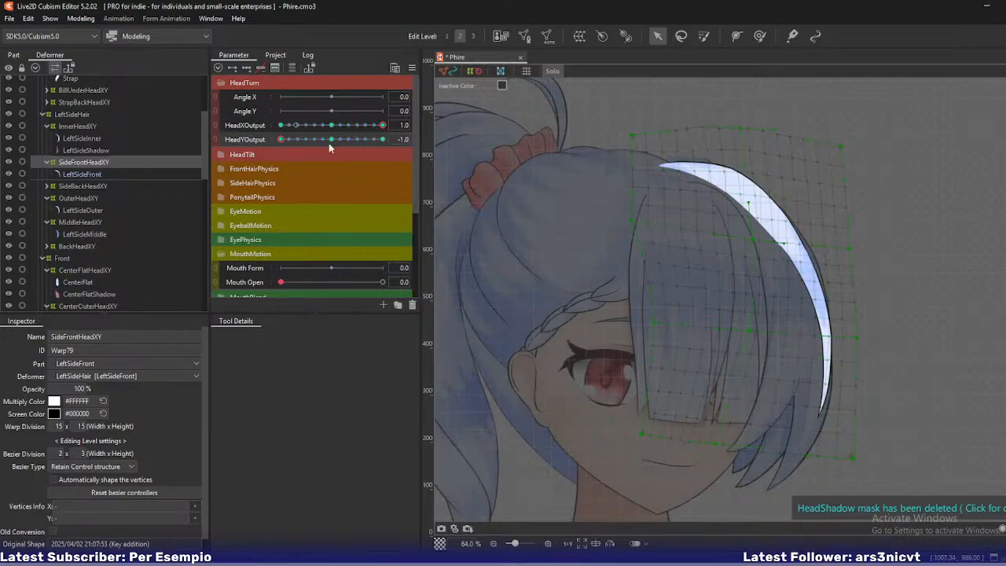
drag(288, 141, 261, 153)
drag(750, 330, 752, 334)
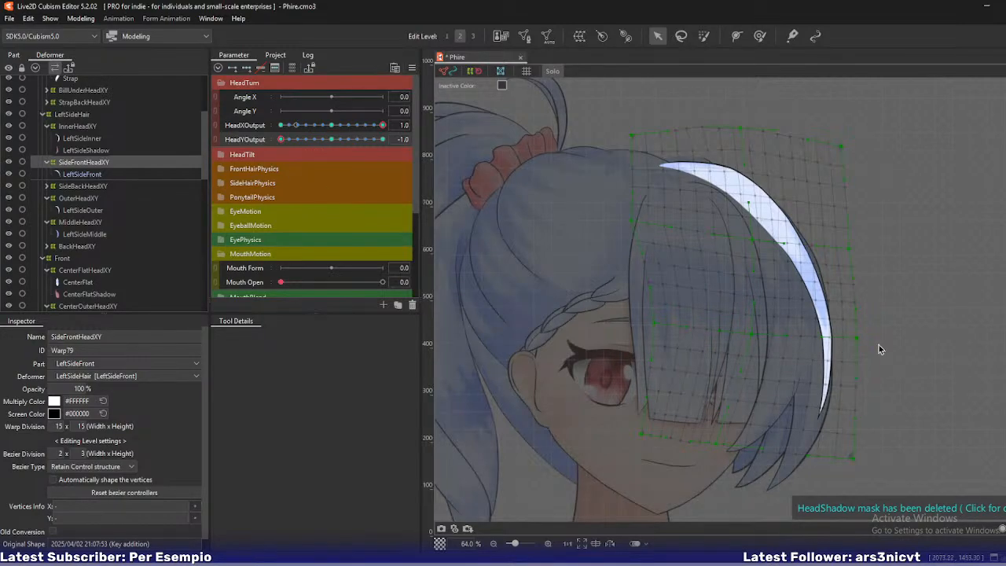
drag(863, 338, 864, 339)
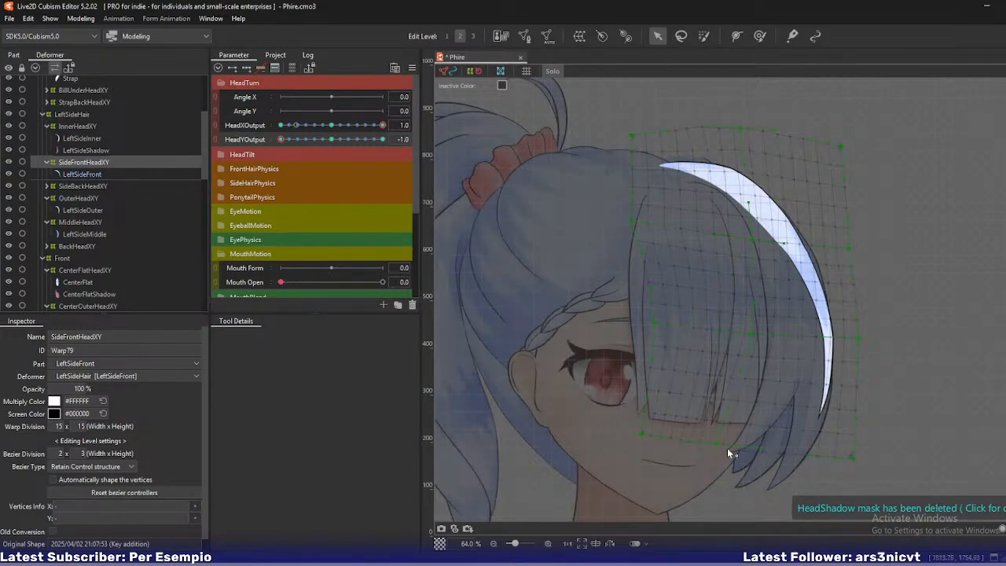
Shift SideFrontHeadXY's bottom-middle point, bottom-right corner and lower right-edge point right, and turn off Solo.
drag(718, 444, 746, 449)
drag(855, 461, 862, 460)
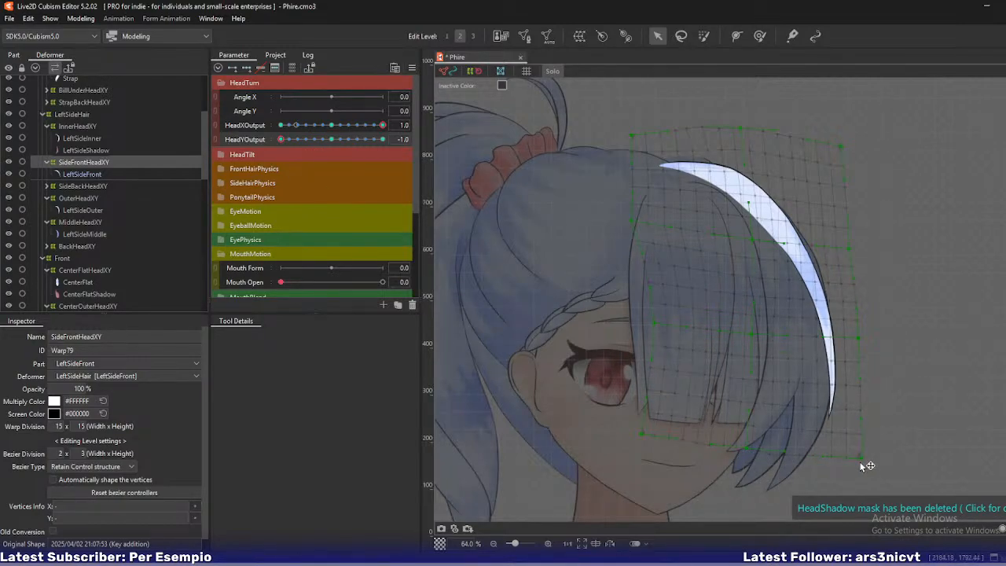
drag(858, 340, 862, 339)
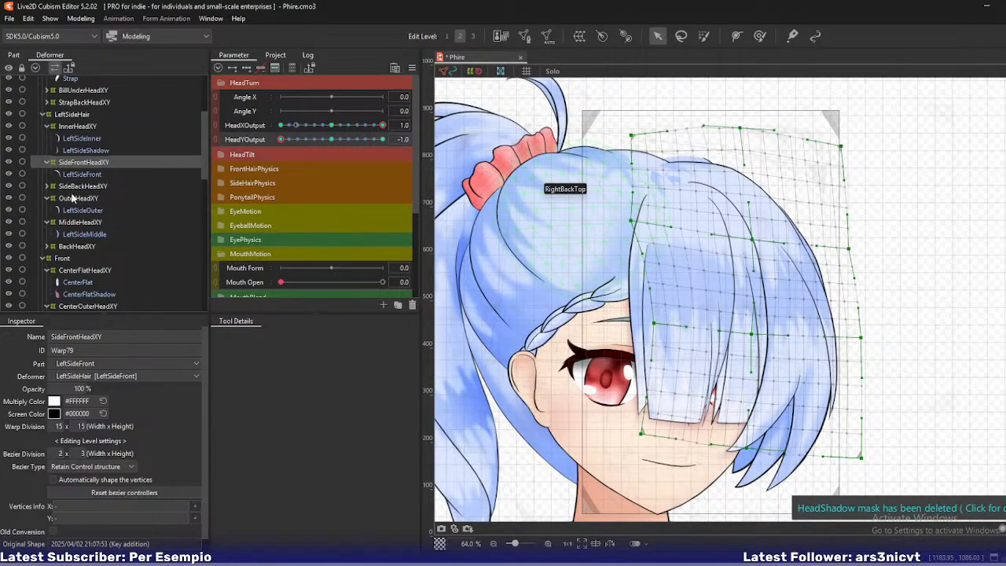
Expand and select SideBackHeadXY, check its motion with HeadYOutput, and isolate its LeftSideBack strand with Solo.
click(72, 198)
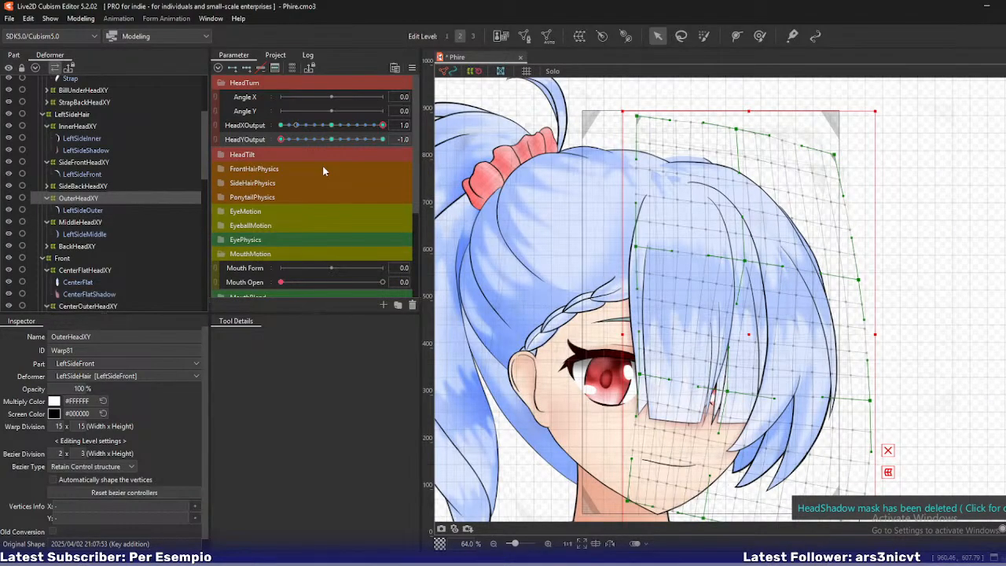
click(48, 186)
click(79, 186)
click(78, 186)
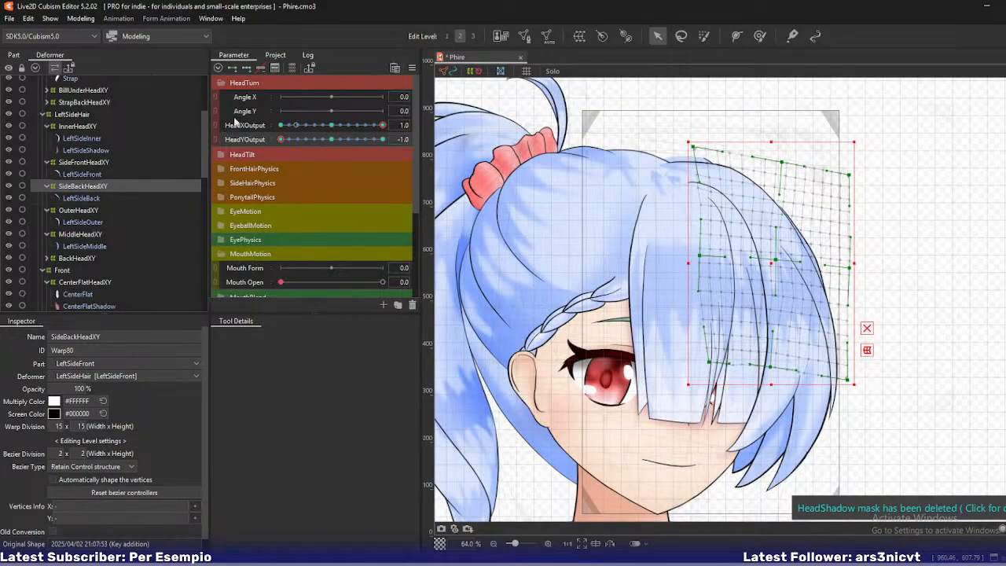
mouse_move(281, 139)
mouse_down()
mouse_move(309, 139)
mouse_move(267, 140)
mouse_up()
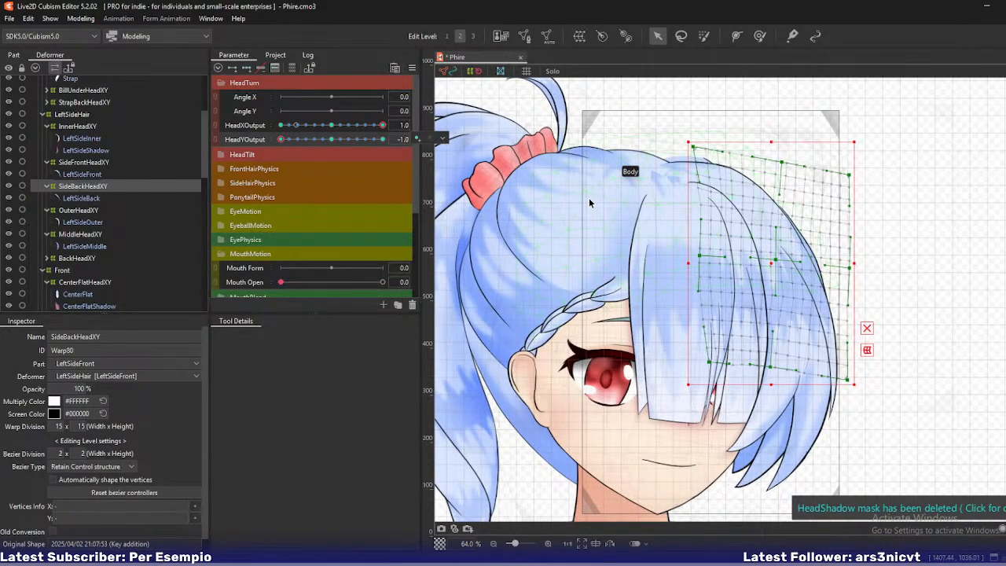
ctrl+click(87, 198)
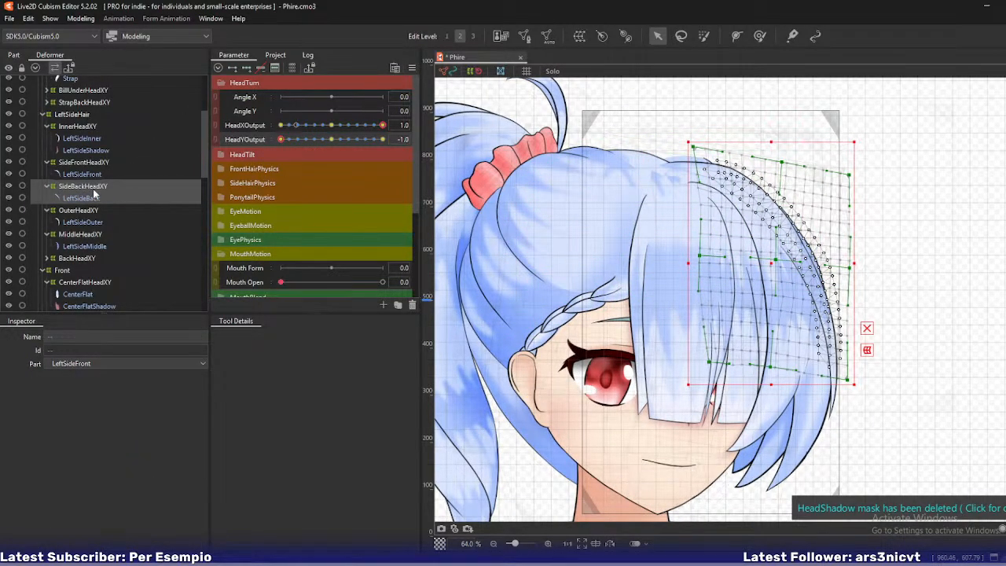
click(93, 187)
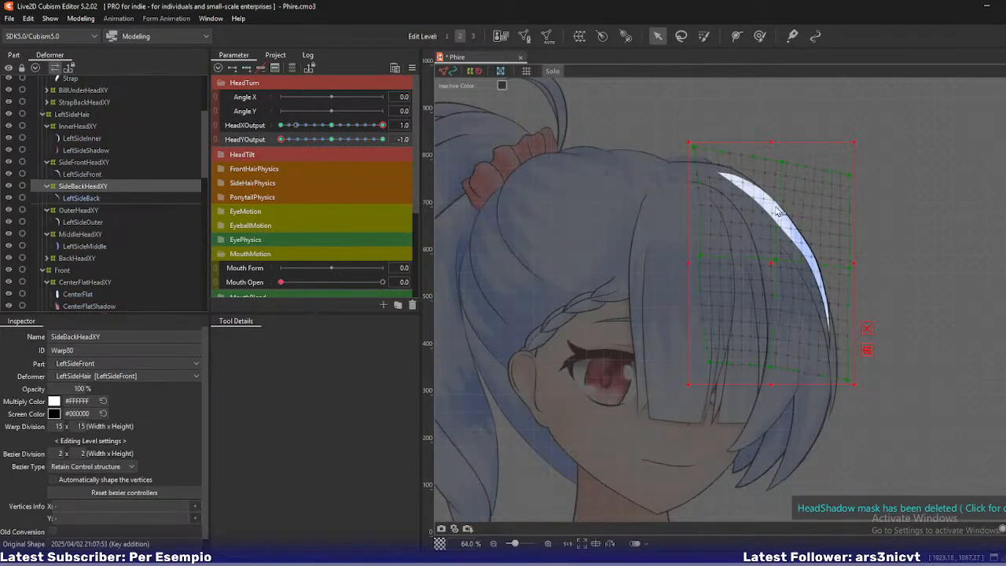
Reshape SideBackHeadXY's top edge: move the top-left corner right and down, and lower the top-middle point and top-right corner.
scroll(778, 210, up, 3)
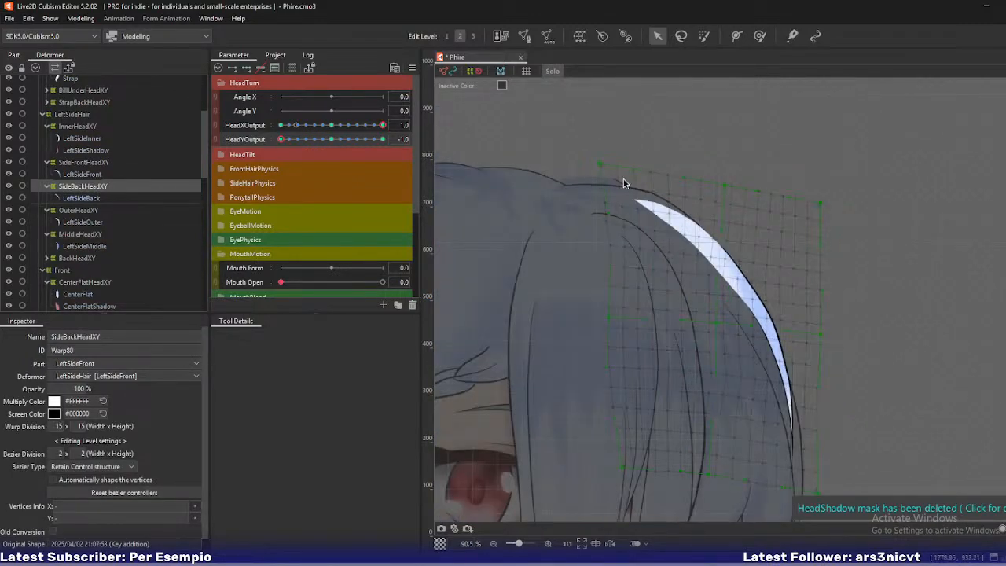
drag(602, 164, 637, 176)
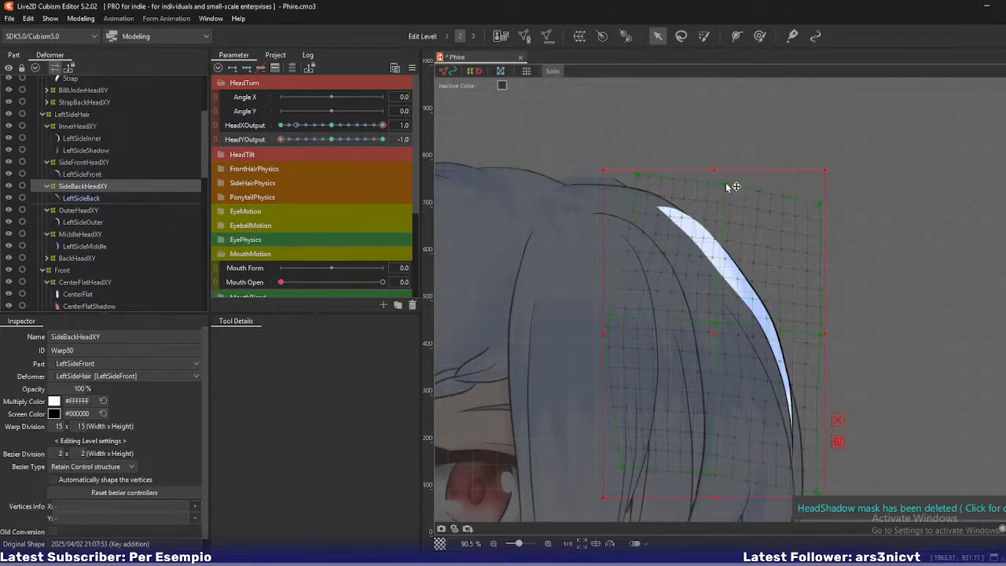
drag(728, 186, 734, 202)
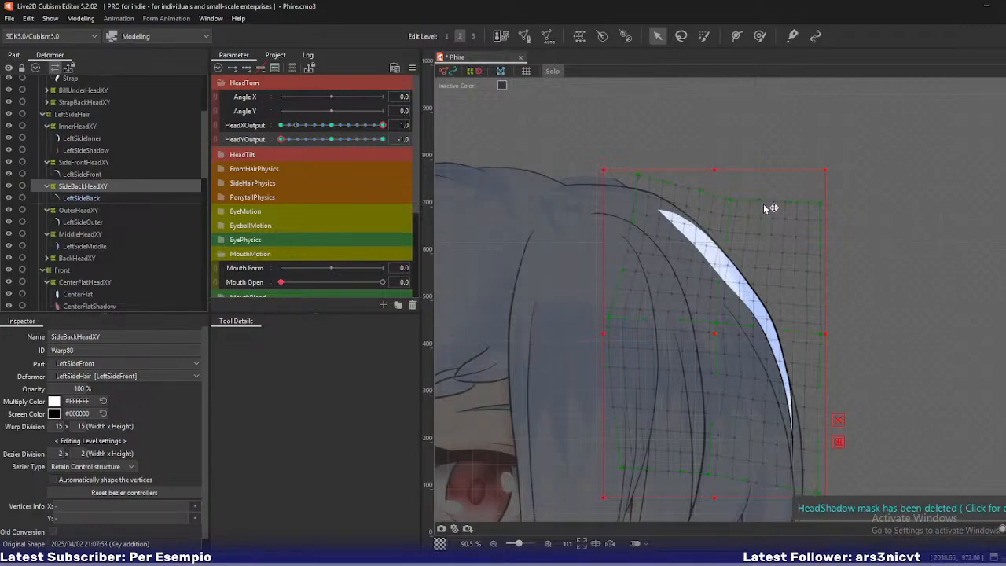
drag(821, 203, 818, 220)
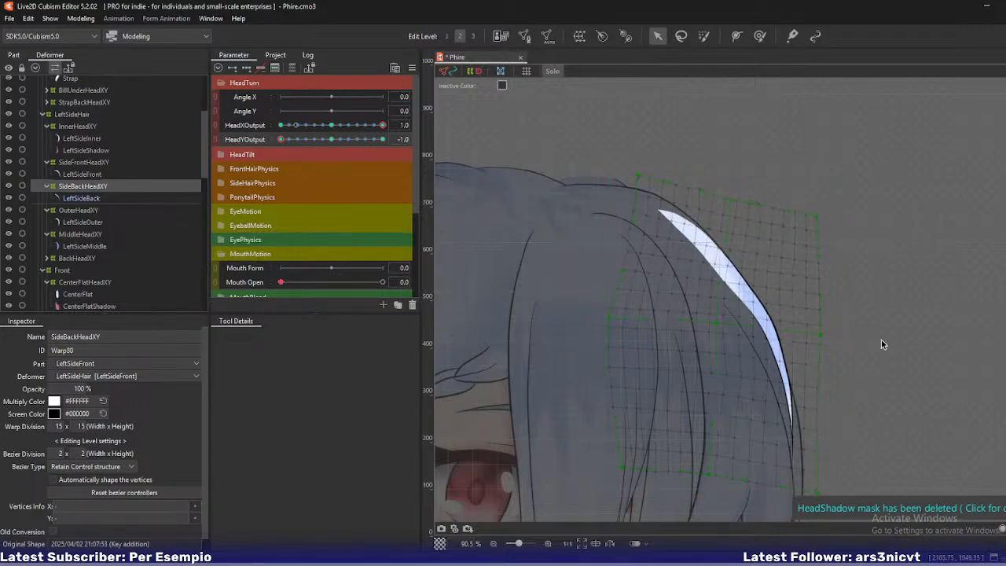
Move SideBackHeadXY's left-middle and centre points right, its right-middle point down and left, and its bottom-right corner down and left.
drag(787, 383, 790, 292)
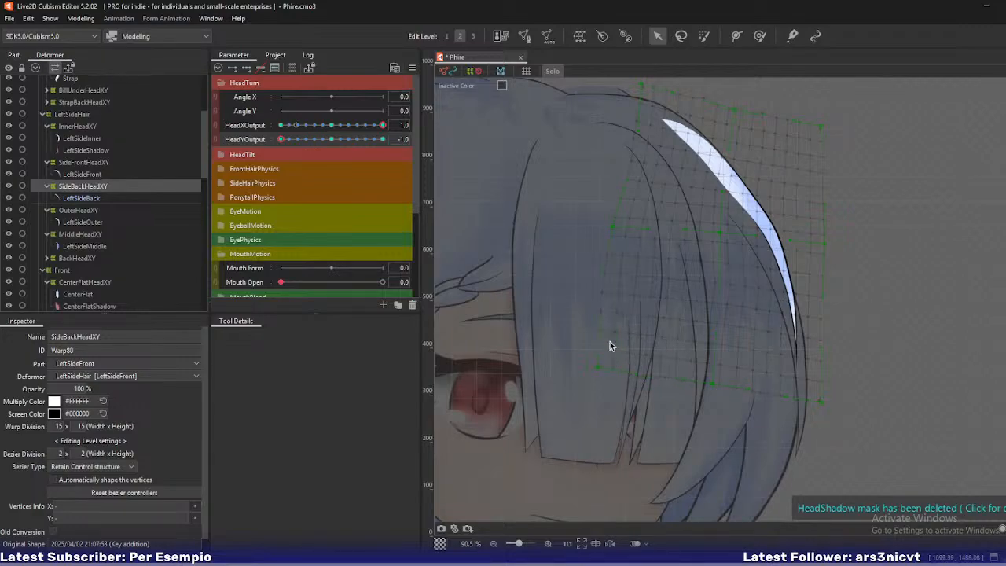
drag(613, 230, 629, 227)
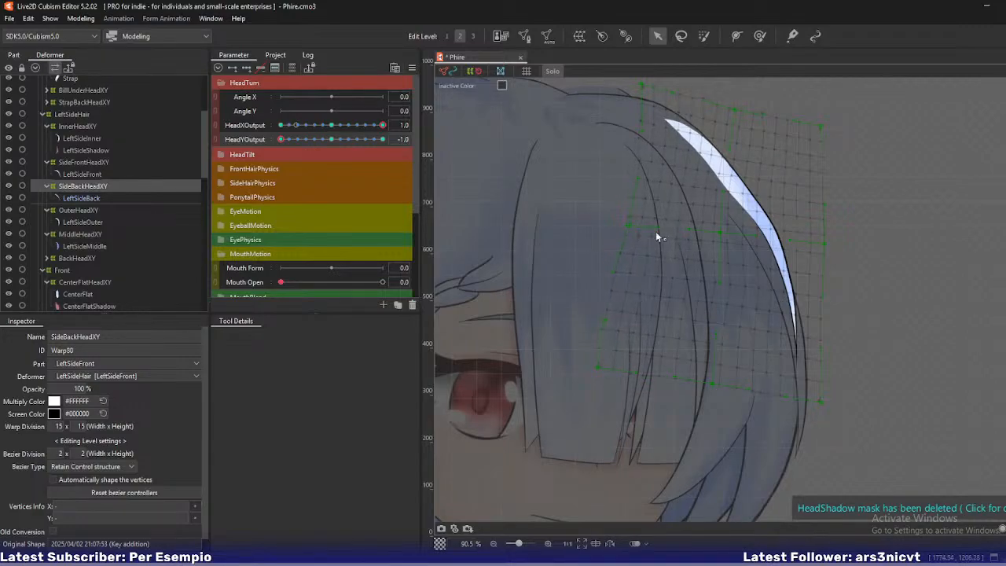
click(739, 226)
drag(730, 233, 728, 233)
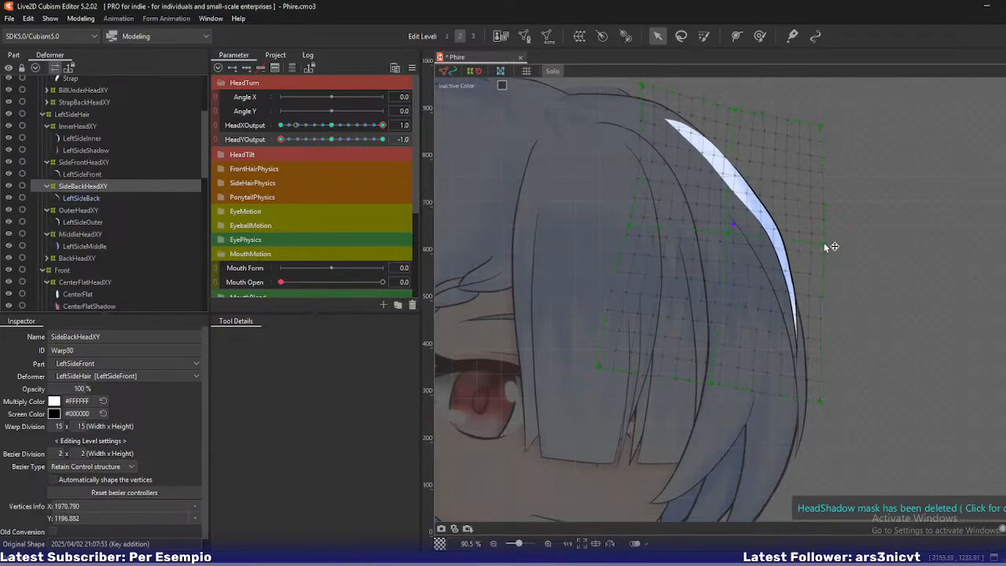
drag(825, 245, 822, 264)
drag(825, 406, 811, 412)
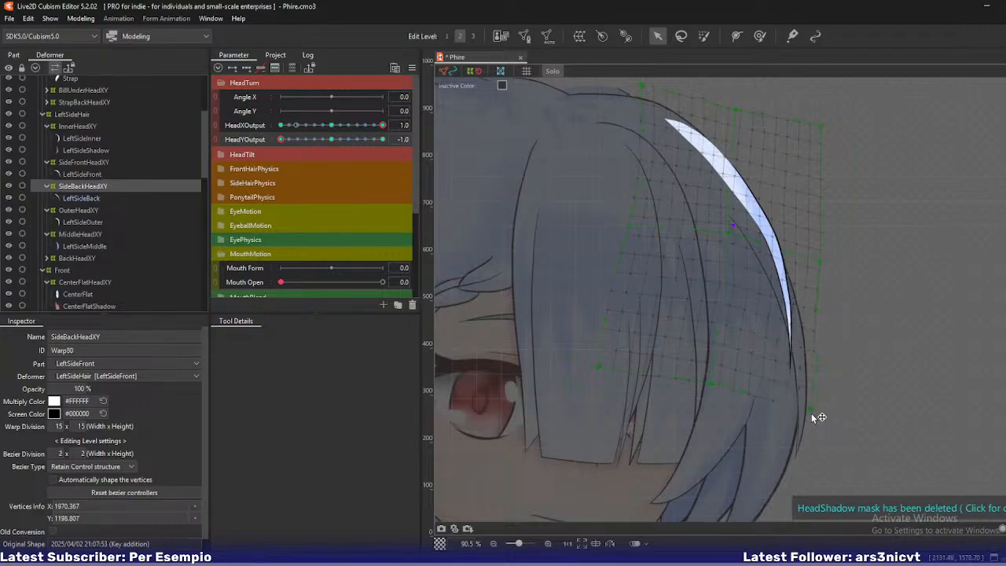
drag(825, 268, 816, 265)
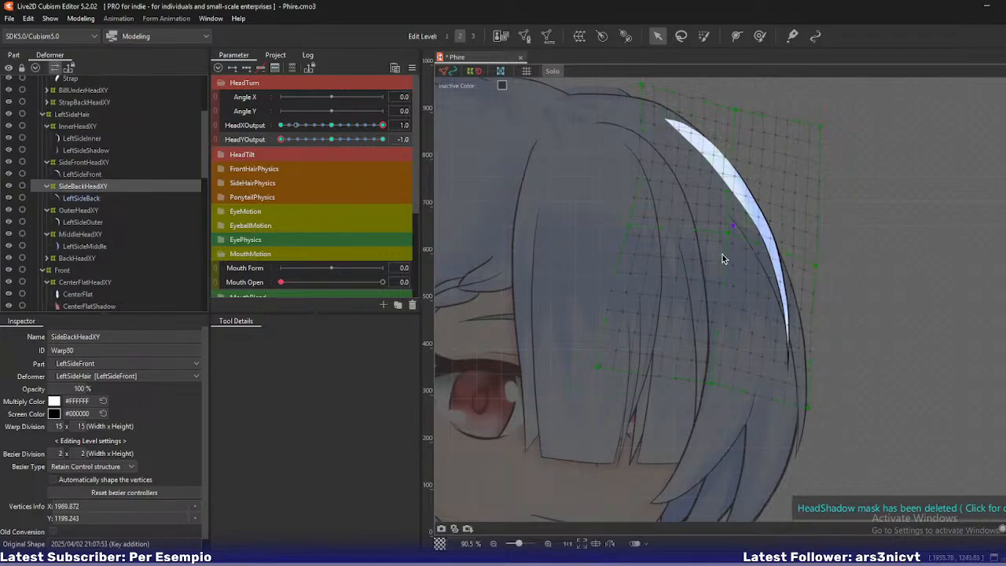
Check SideBackHeadXY with HeadYOutput, nudge its centre point left and down, and move its right-middle point and bottom-right corner right.
mouse_move(287, 140)
mouse_down()
mouse_move(323, 139)
mouse_move(283, 142)
mouse_up()
drag(725, 233, 722, 238)
drag(817, 265, 820, 266)
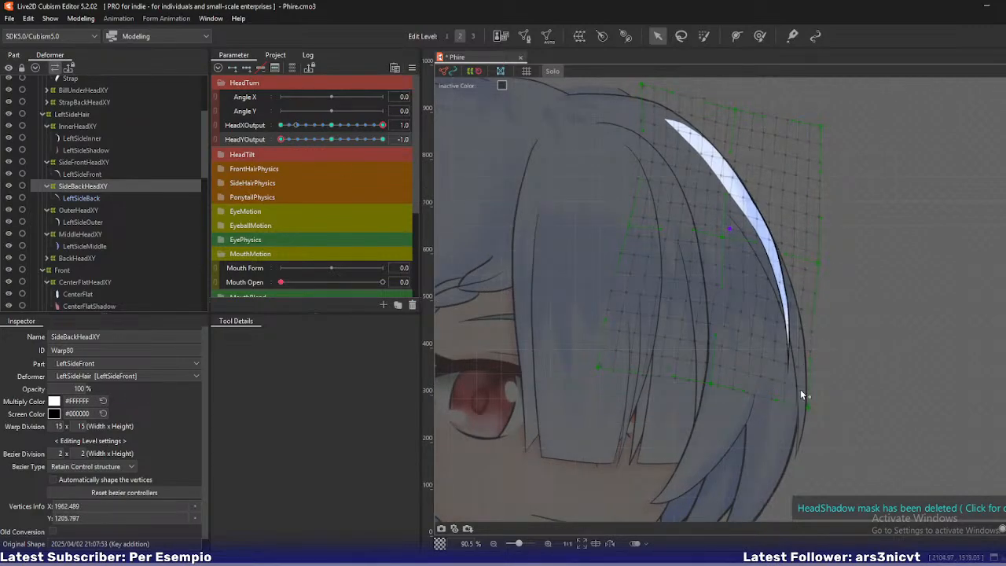
drag(815, 405, 828, 403)
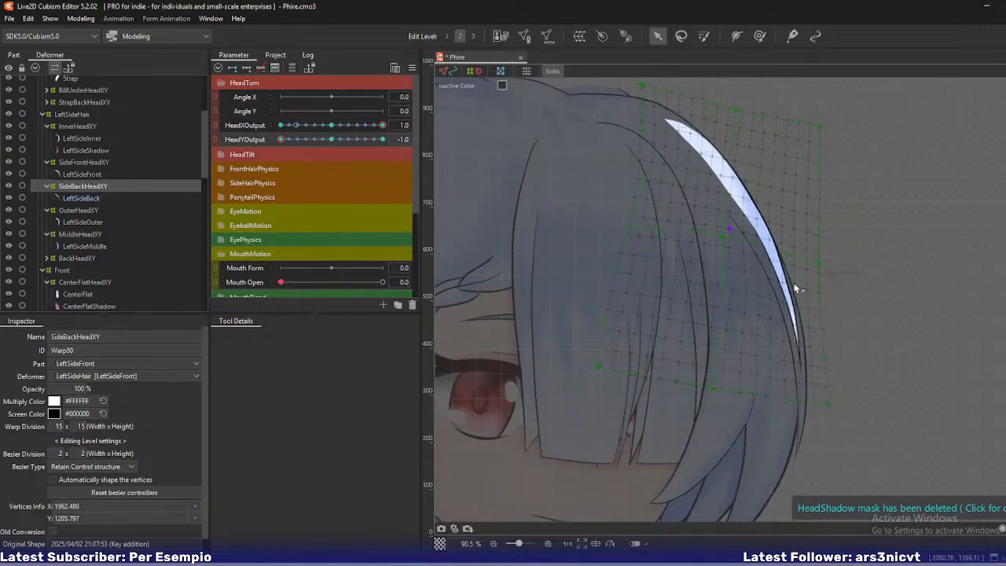
drag(821, 268, 827, 256)
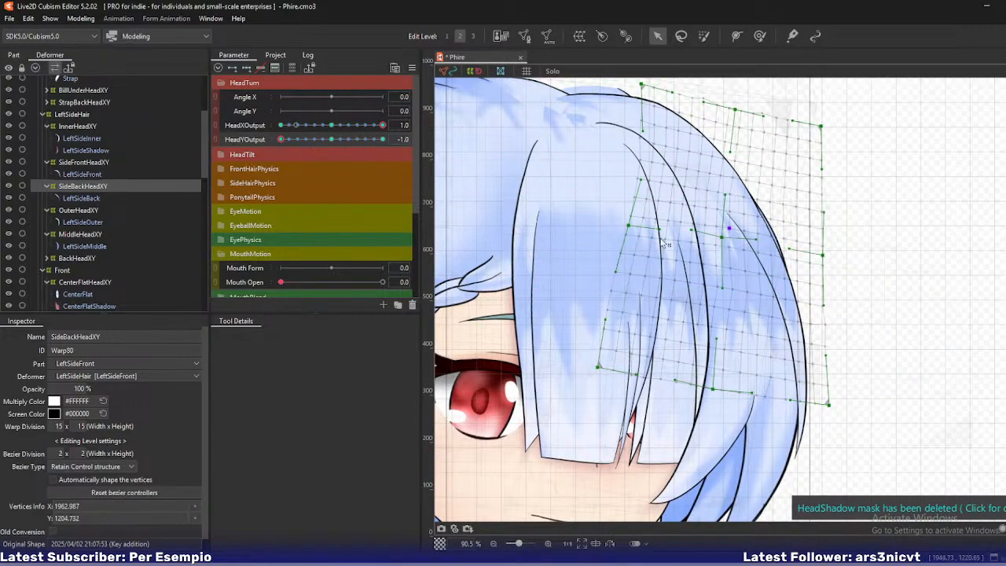
With Solo off, lower SideBackHeadXY's left-middle, right-side and corner points, shift its bottom-middle point left, and check the motion with HeadYOutput.
drag(628, 226, 624, 233)
drag(821, 126, 821, 141)
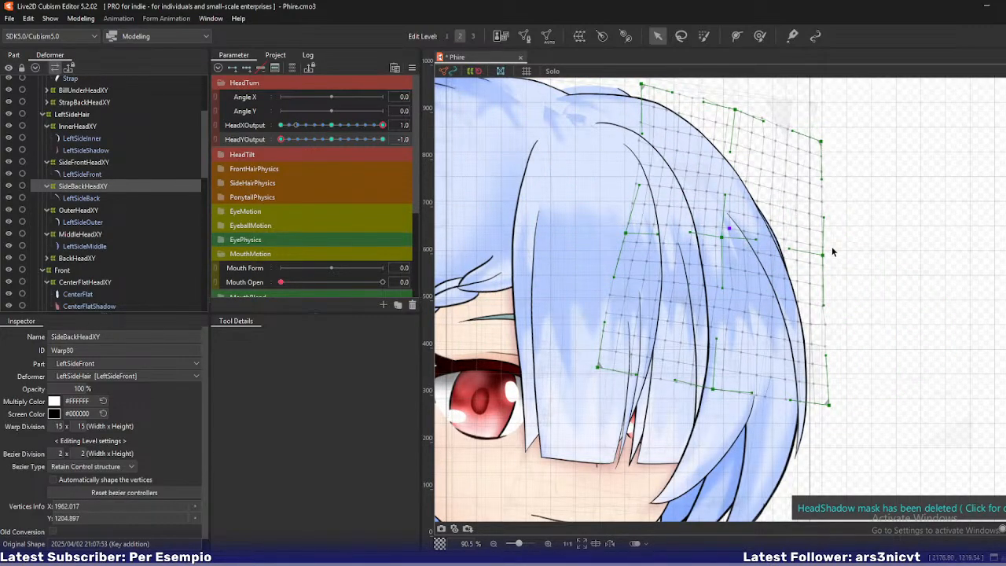
drag(823, 255, 818, 266)
drag(828, 404, 817, 411)
drag(714, 393, 707, 390)
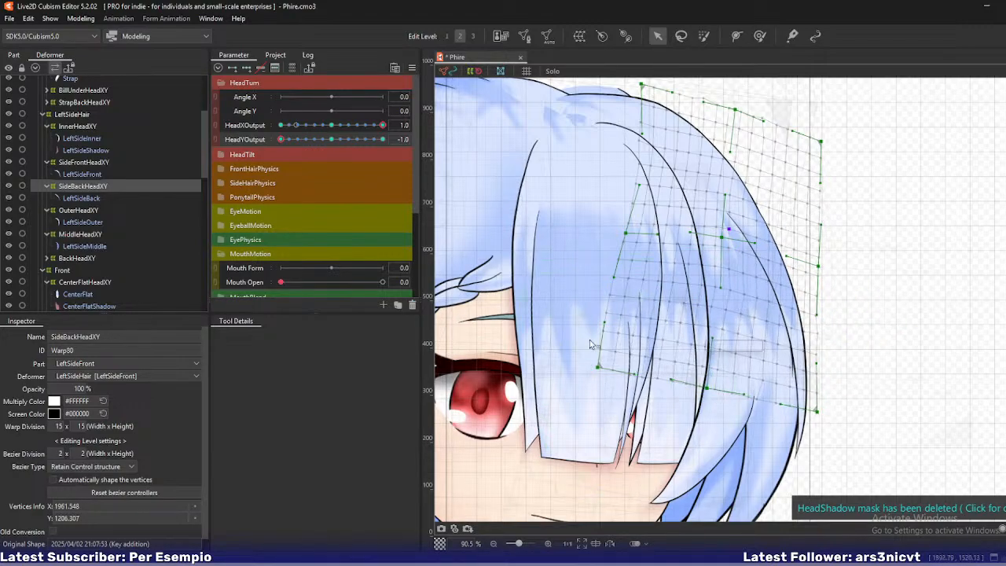
click(106, 187)
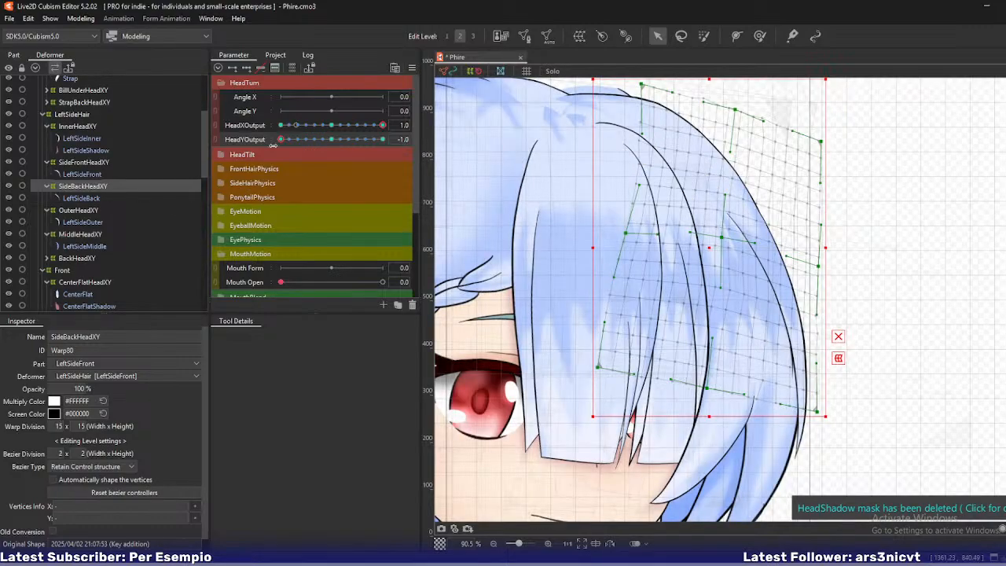
mouse_move(280, 139)
mouse_down()
mouse_move(305, 141)
mouse_move(271, 142)
mouse_move(295, 145)
mouse_move(281, 140)
mouse_up()
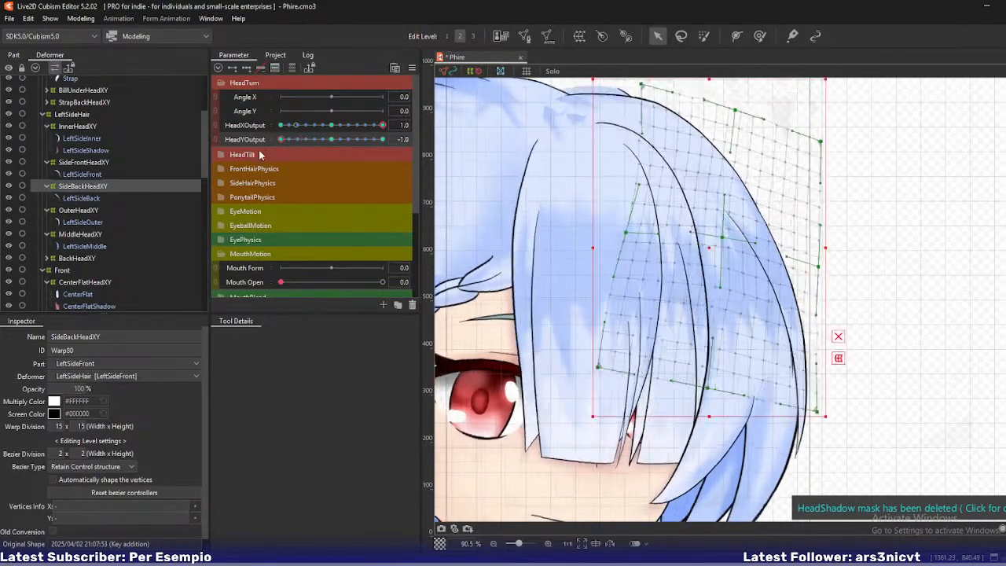
Select OuterHeadXY, shift its lower right-edge point slightly left, and check the motion with HeadYOutput.
click(79, 211)
scroll(892, 338, down, 3)
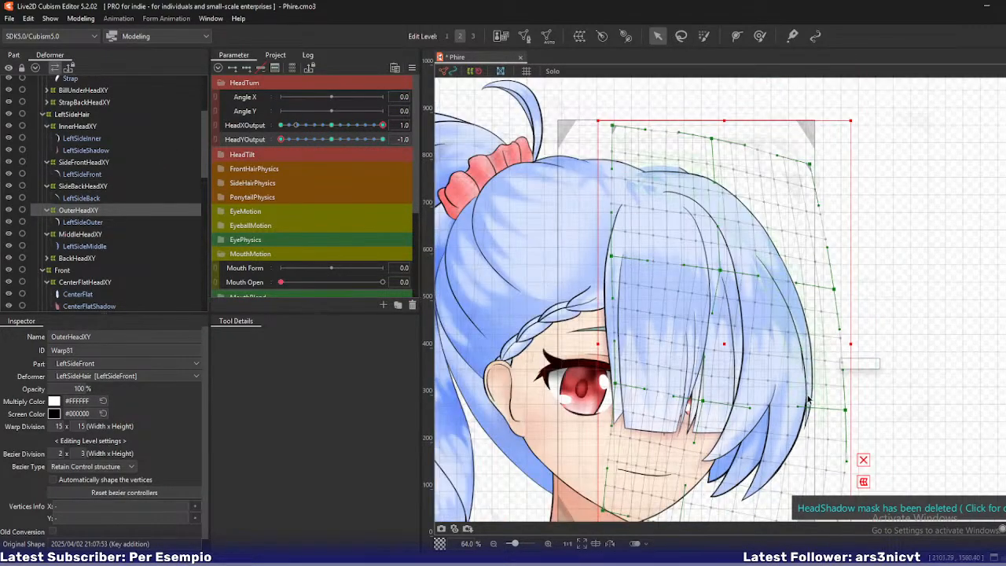
drag(832, 334, 822, 334)
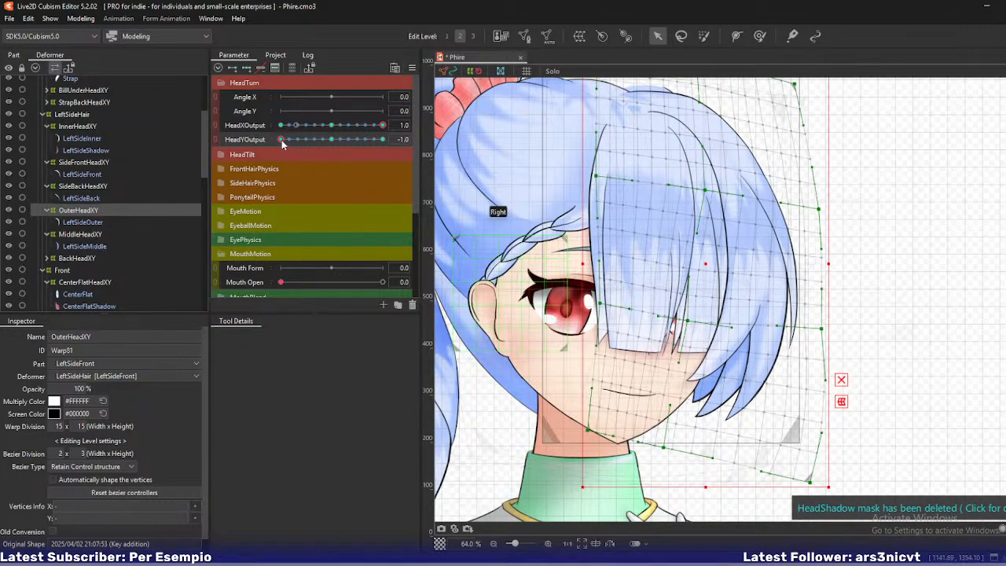
drag(282, 140, 262, 156)
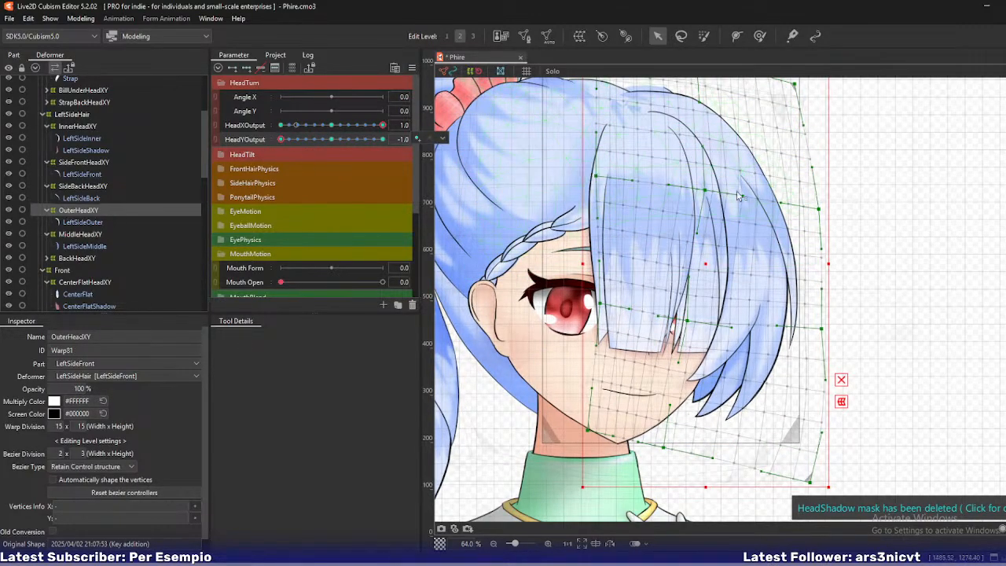
key(ctrl+z)
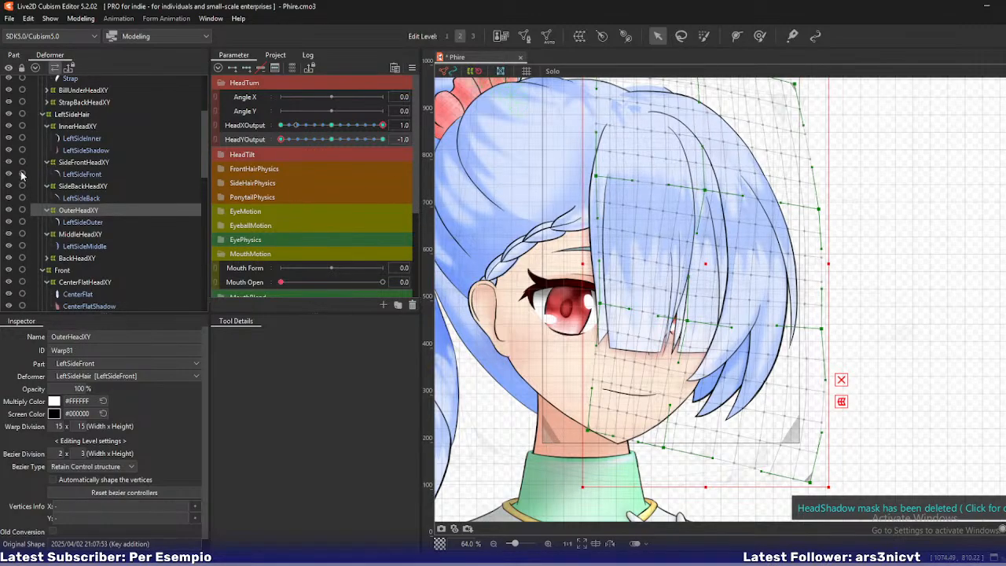
Select InnerHeadXY, fine-tune its upper right-edge point, and check the hair's motion with HeadYOutput.
click(79, 126)
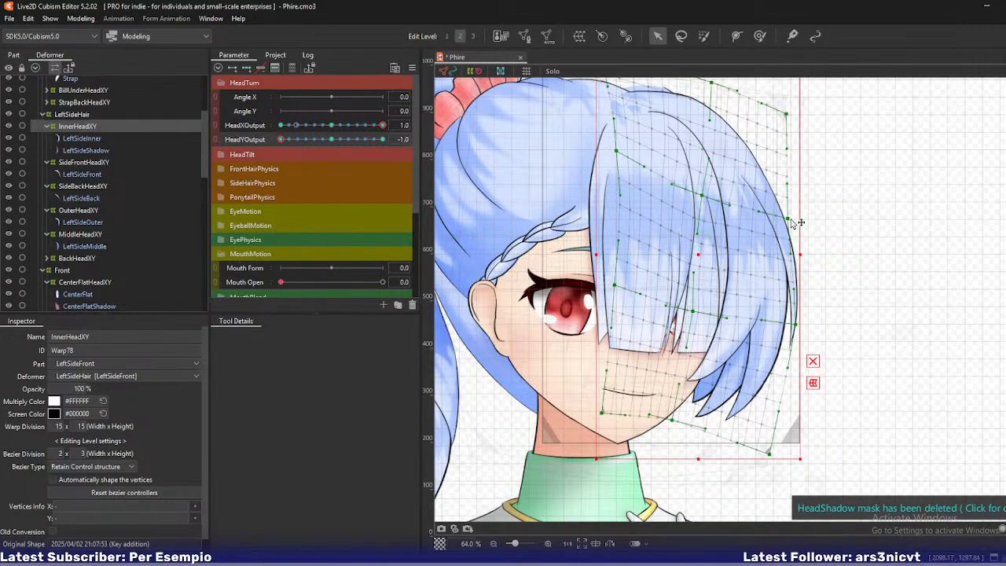
drag(792, 222, 789, 221)
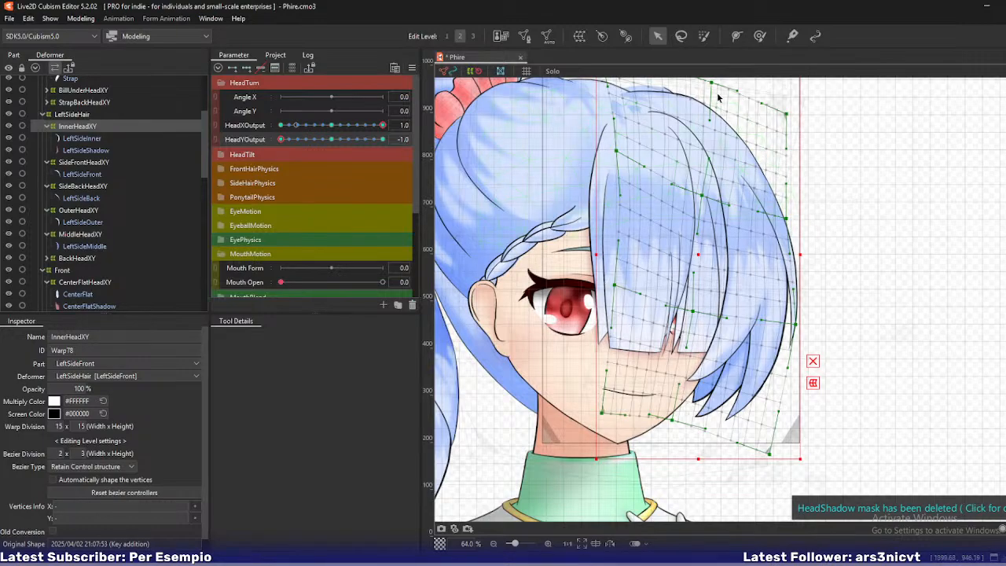
drag(714, 83, 719, 83)
drag(702, 143, 709, 182)
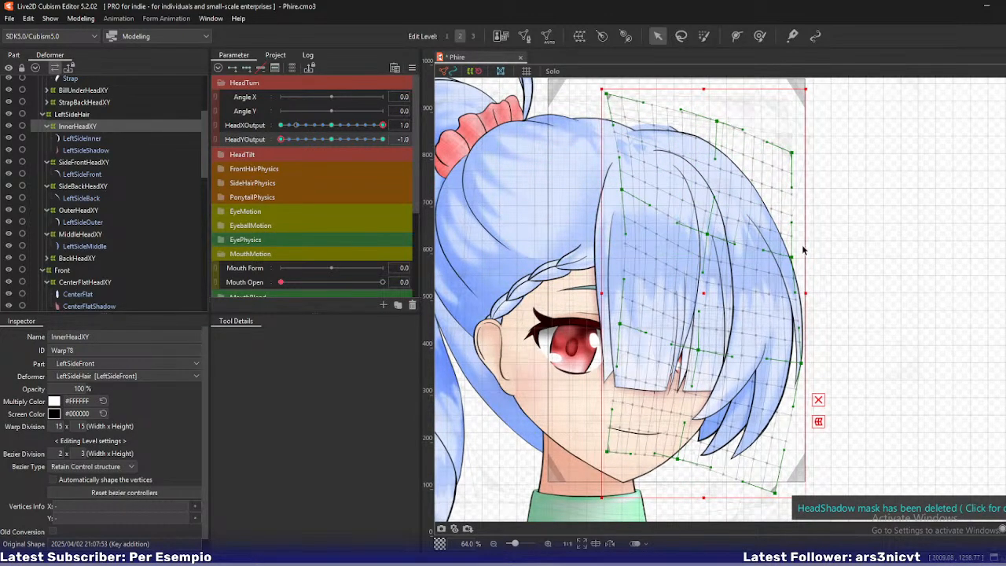
drag(793, 256, 793, 257)
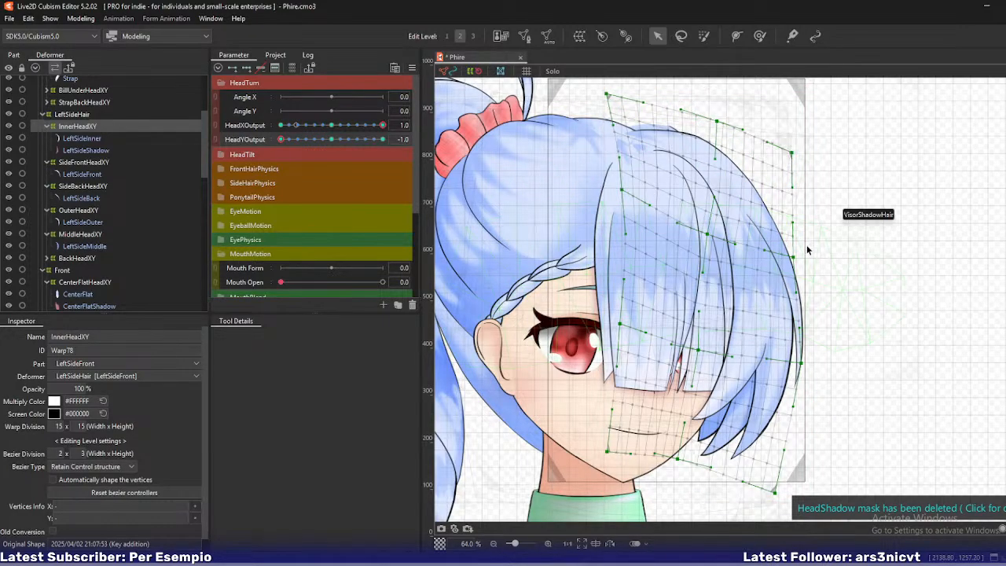
drag(851, 313, 877, 307)
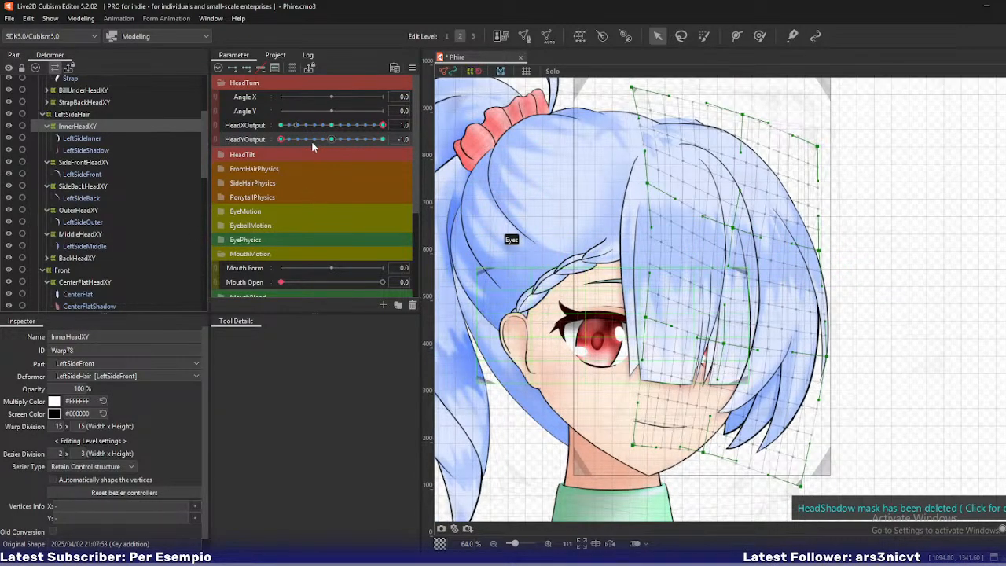
mouse_move(281, 139)
mouse_down()
mouse_move(306, 140)
mouse_move(272, 149)
mouse_up()
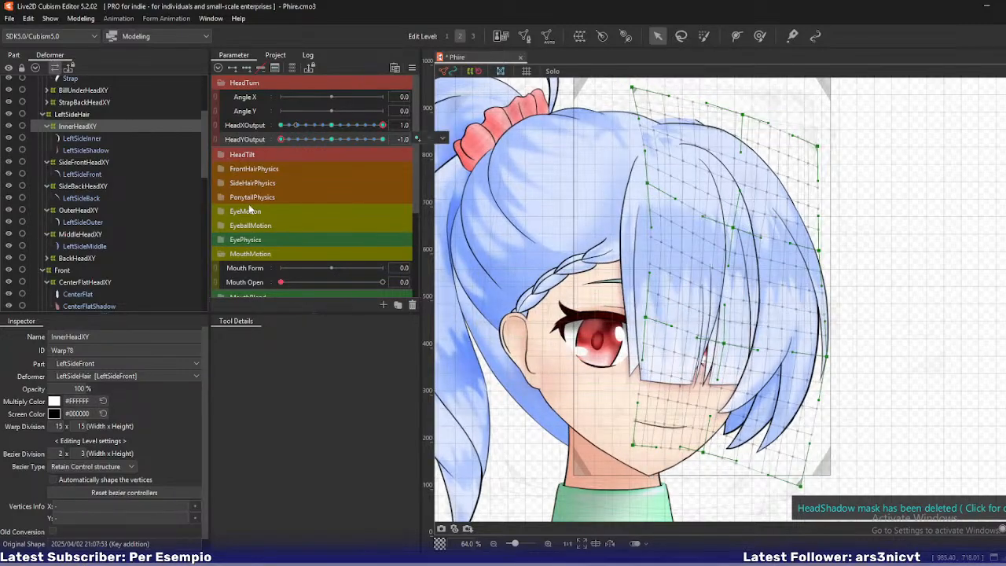
Expand and select BackHeadXY, isolate its LeftBackSide strand with Solo, and check its motion with HeadYOutput.
click(74, 258)
click(48, 258)
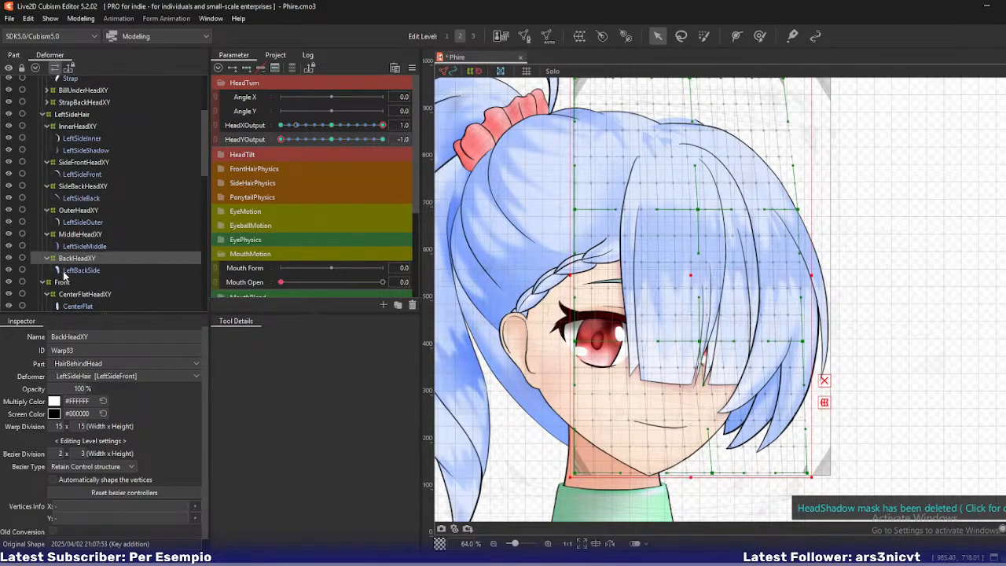
shift+click(66, 272)
click(67, 260)
key(shift+s)
drag(281, 137, 258, 155)
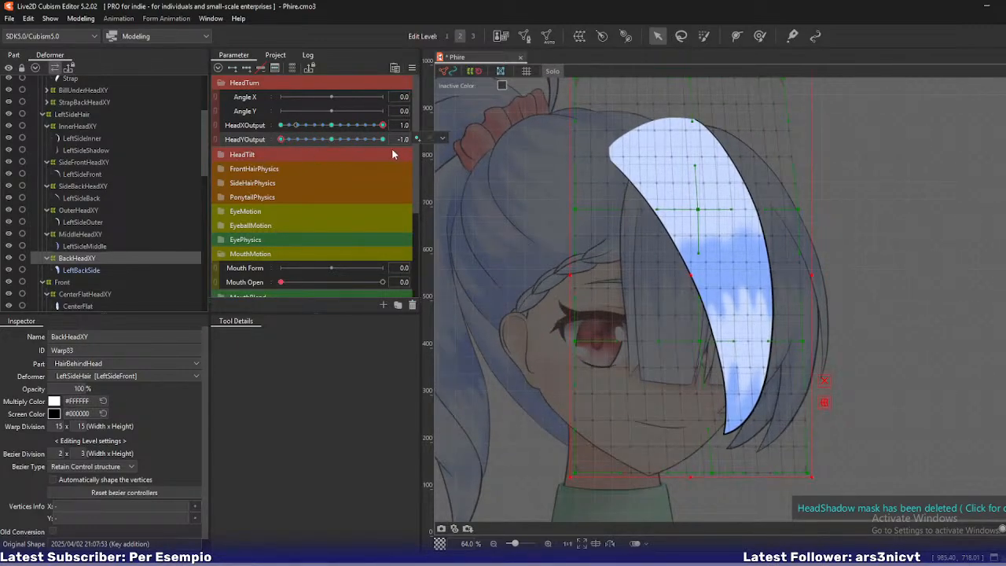
Shift BackHeadXY's top edge and upper row of points right, lowering the top-middle, top-right and upper right-edge points.
drag(689, 139, 685, 177)
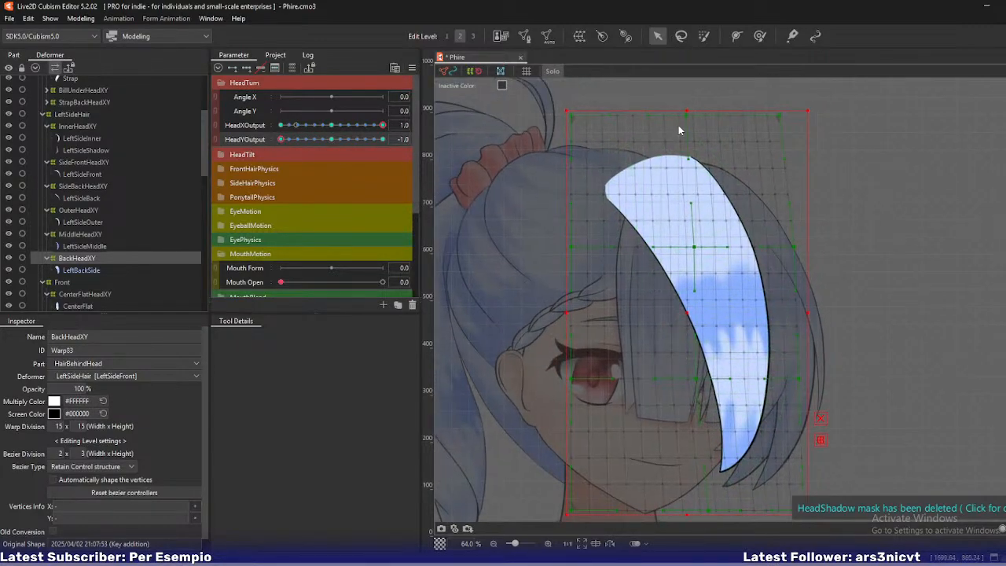
drag(686, 117, 707, 127)
drag(572, 117, 613, 120)
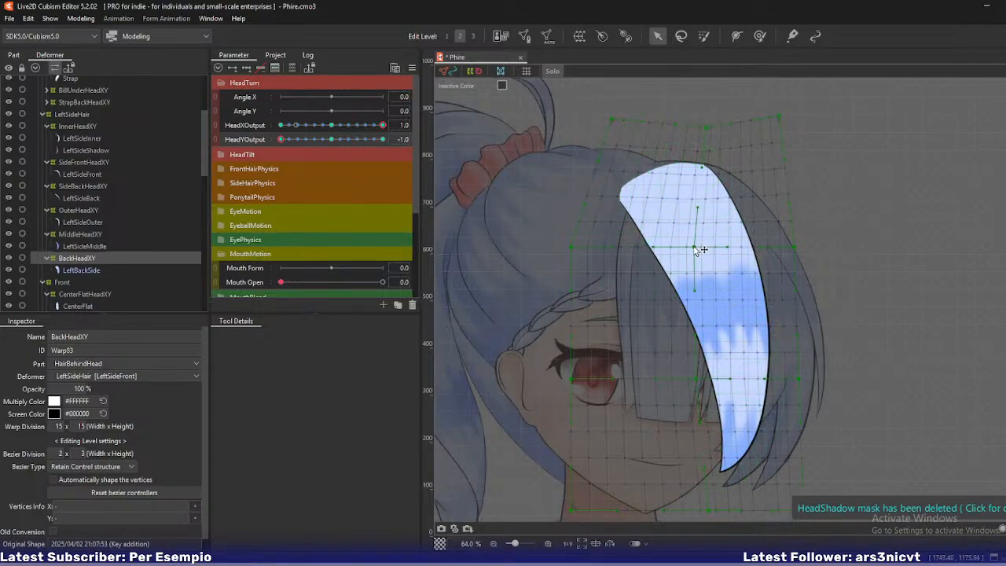
drag(694, 246, 715, 247)
drag(784, 116, 796, 126)
drag(572, 247, 614, 246)
drag(794, 246, 819, 262)
Shape BackHeadXY's lower half: move the lower left-edge point right, the lower right-edge and bottom-right points down, and the bottom-middle point left.
drag(701, 378, 713, 376)
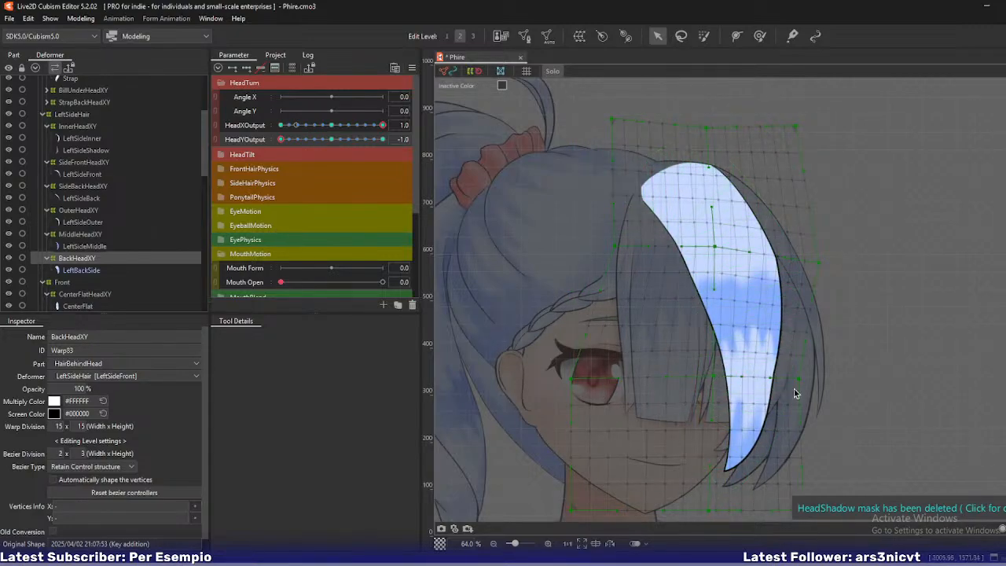
drag(799, 379, 810, 379)
drag(752, 417, 762, 375)
drag(719, 470, 677, 471)
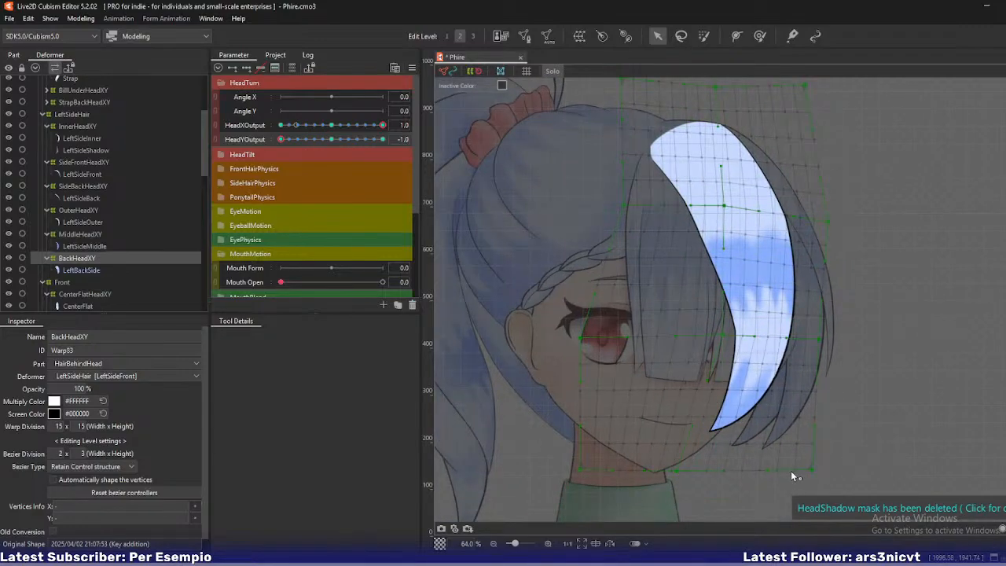
drag(813, 469, 807, 484)
drag(818, 339, 820, 358)
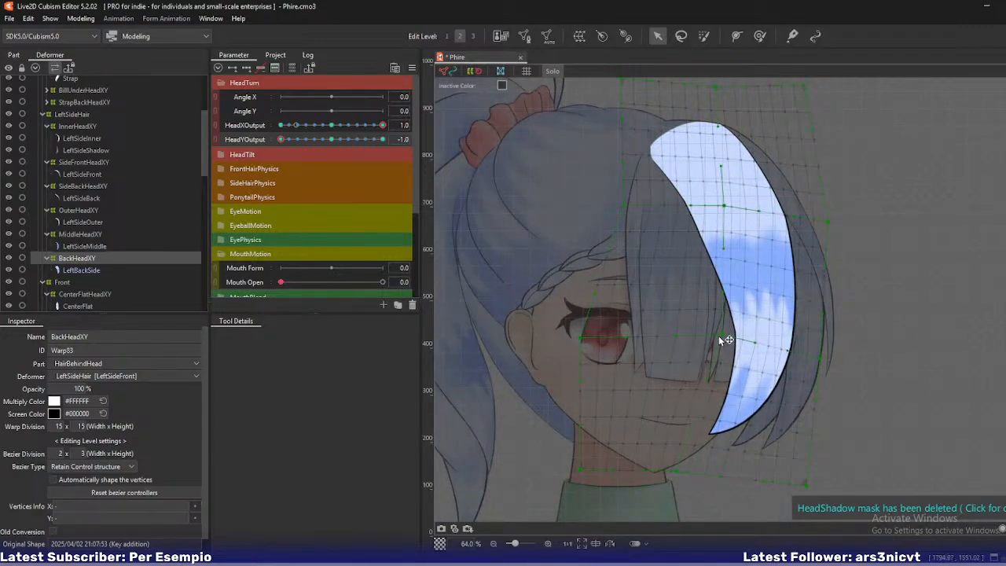
drag(720, 338, 710, 337)
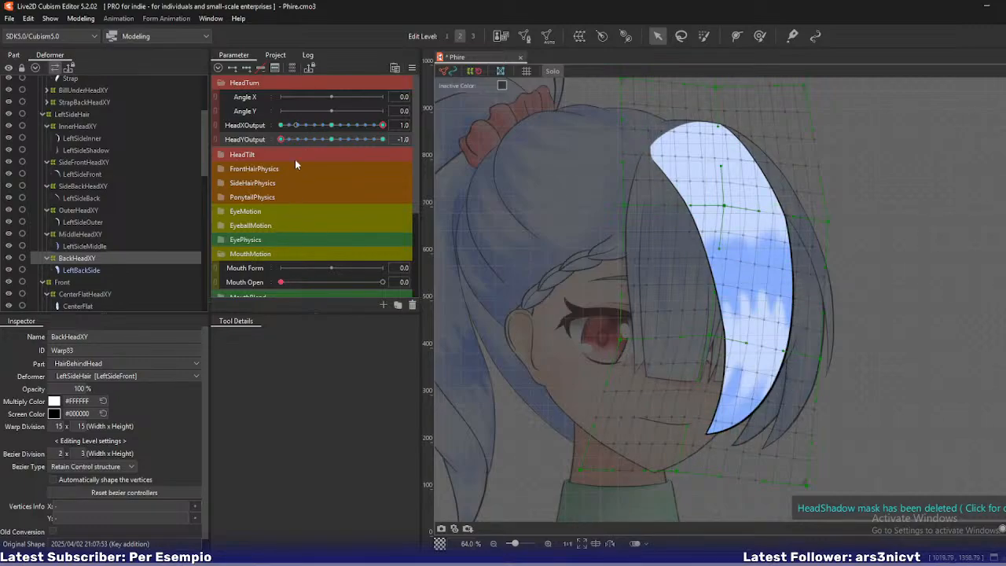
Check BackHeadXY with HeadYOutput, turn off Solo, and move its bottom-middle point right and down.
drag(283, 140, 250, 152)
key(s)
drag(676, 475, 686, 485)
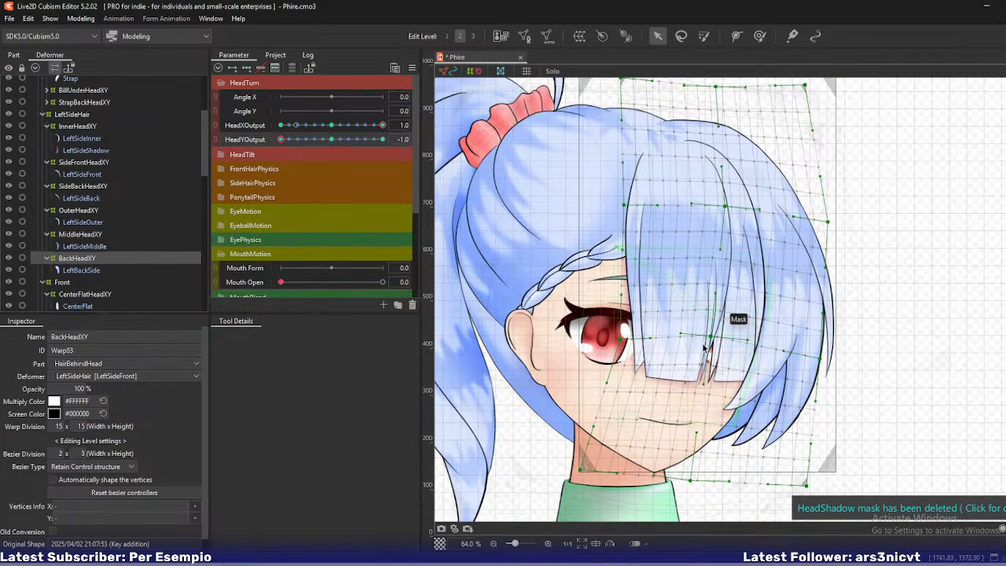
Check BackHeadXY with HeadYOutput, isolate LeftBackSide with Solo, lower the warp's top-right, top-middle and upper center points, and turn off Solo.
mouse_move(288, 146)
mouse_down()
mouse_move(309, 145)
mouse_move(263, 166)
mouse_move(308, 169)
mouse_move(264, 170)
mouse_move(308, 146)
mouse_move(272, 152)
mouse_up()
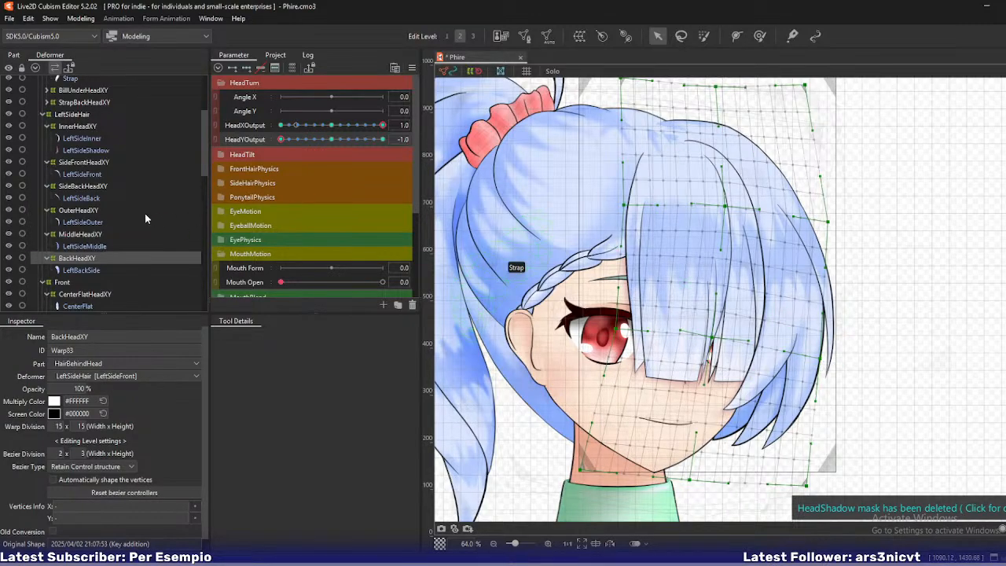
click(89, 272)
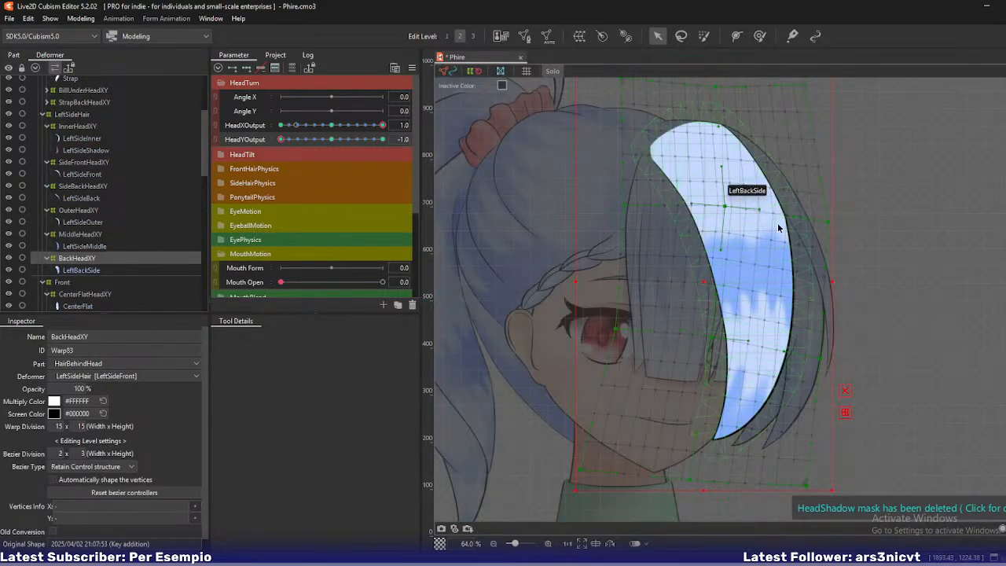
drag(282, 140, 262, 147)
drag(657, 122, 637, 189)
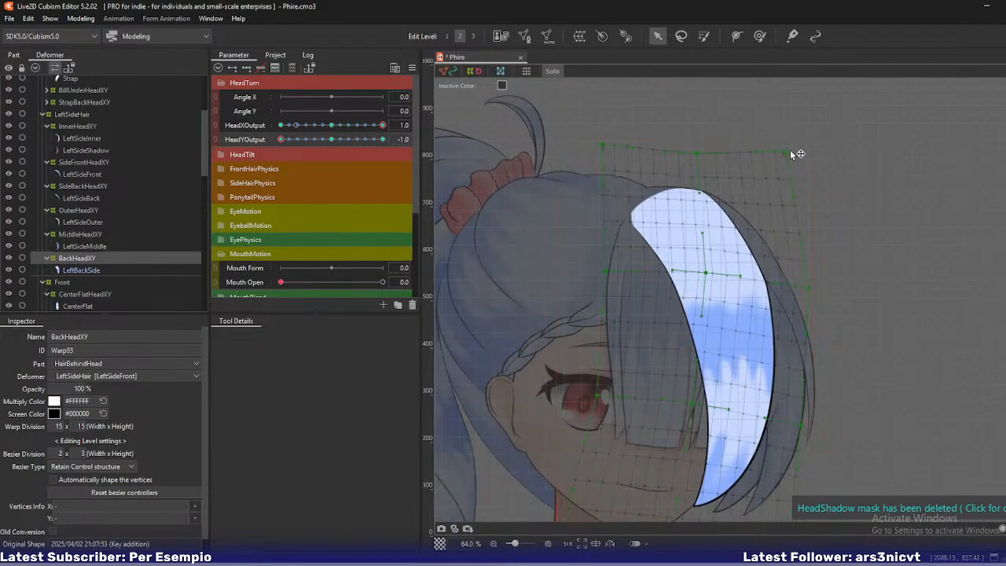
drag(788, 152, 788, 161)
drag(653, 155, 696, 164)
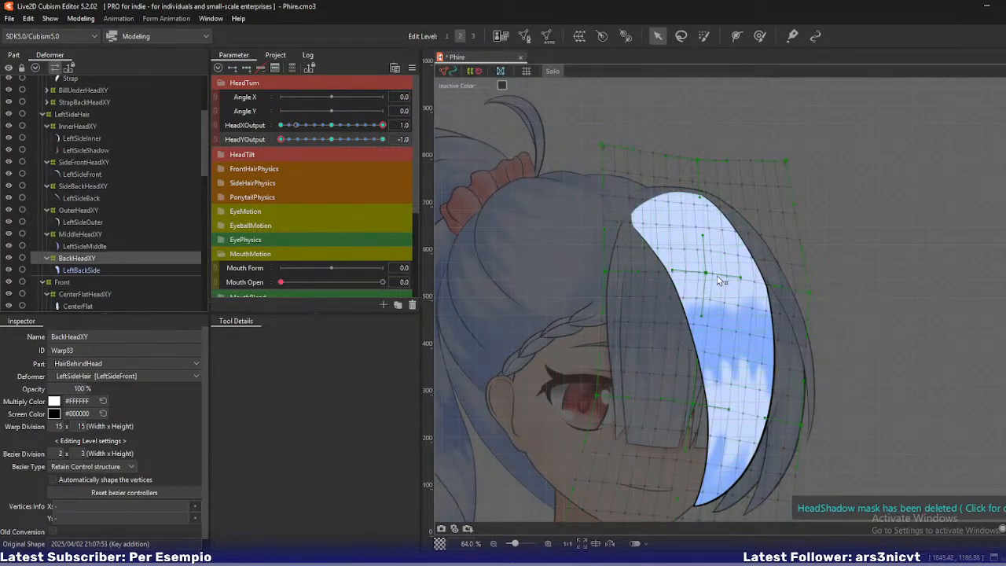
drag(707, 273, 708, 279)
key(s)
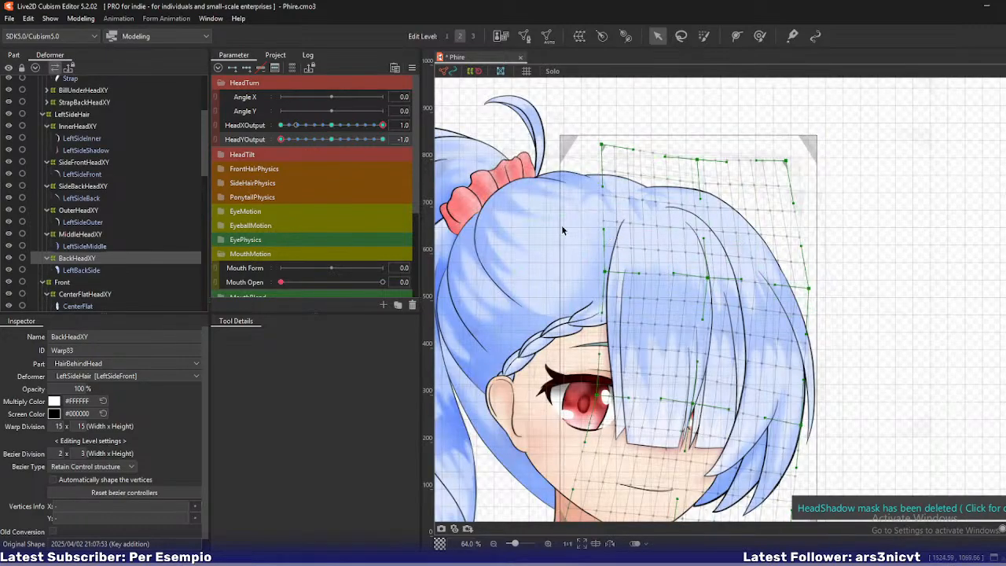
Check BackHeadXY's motion with HeadYOutput, set HeadXOutput to -1.0, and check the hair's HeadYOutput motion on that side.
drag(628, 280, 655, 207)
mouse_move(282, 140)
mouse_down()
mouse_move(297, 140)
mouse_move(267, 147)
mouse_up()
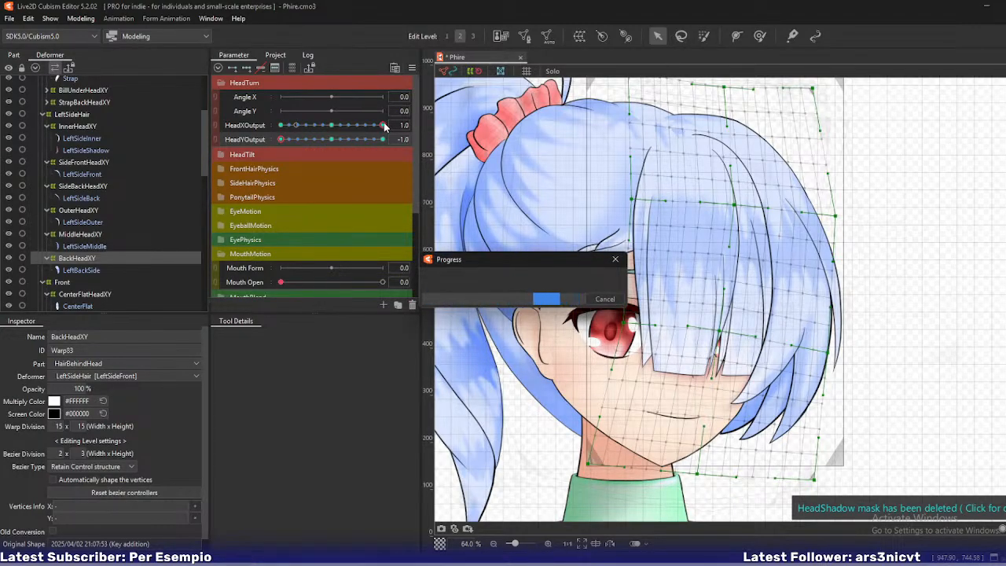
drag(384, 125, 281, 126)
drag(538, 181, 564, 193)
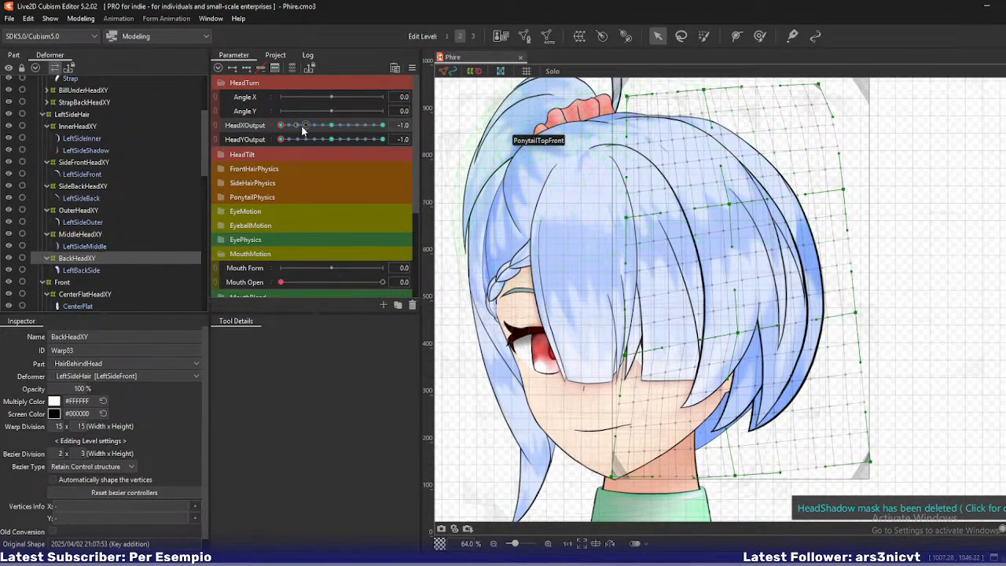
mouse_move(281, 139)
mouse_down()
mouse_move(304, 144)
mouse_move(268, 152)
mouse_move(308, 157)
mouse_move(271, 155)
mouse_up()
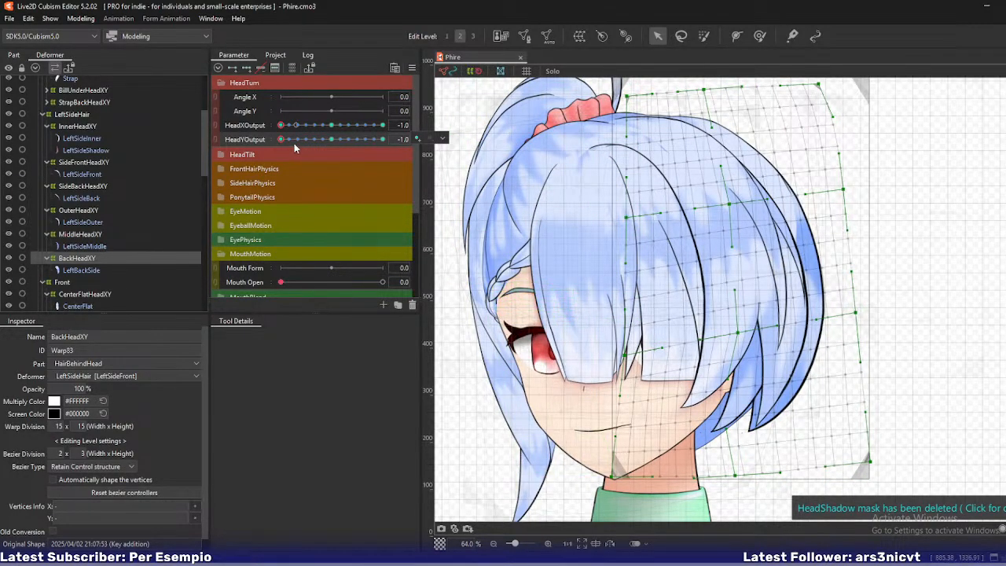
drag(294, 143, 277, 153)
Select BriadInnerHeadXY, check it with HeadYOutput, and move its top-right corner and center point left.
scroll(523, 270, up, 2)
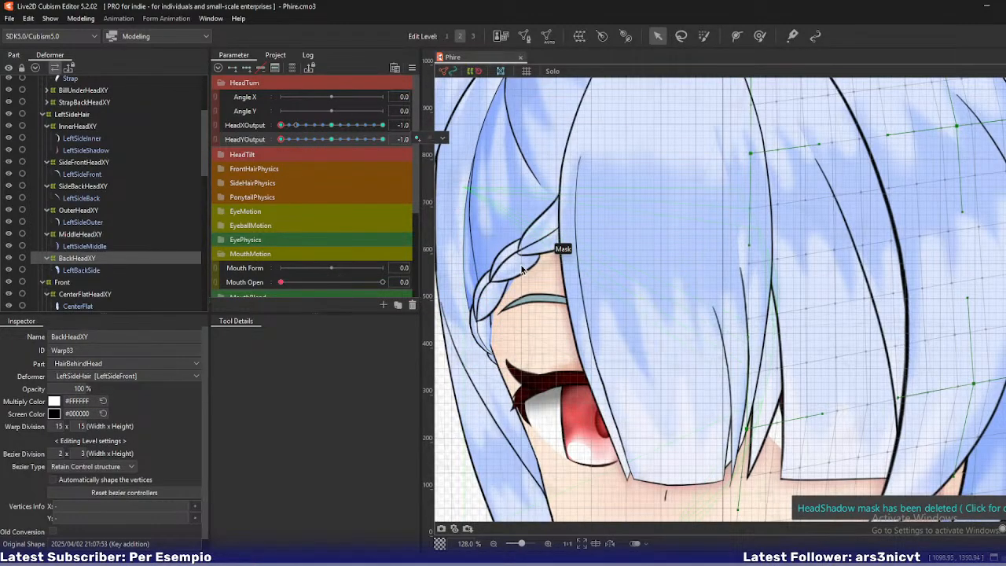
scroll(91, 243, down, 2)
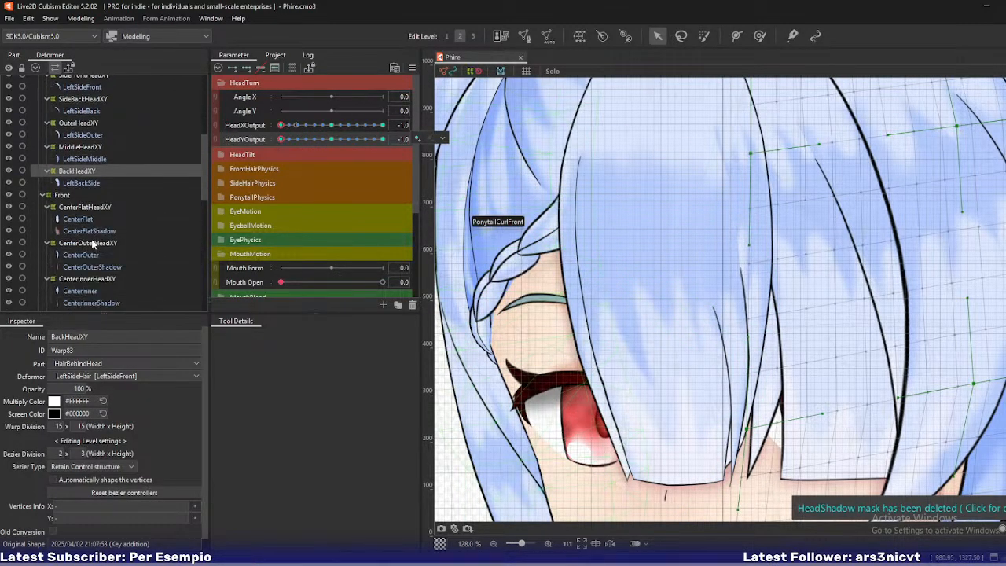
scroll(92, 244, down, 4)
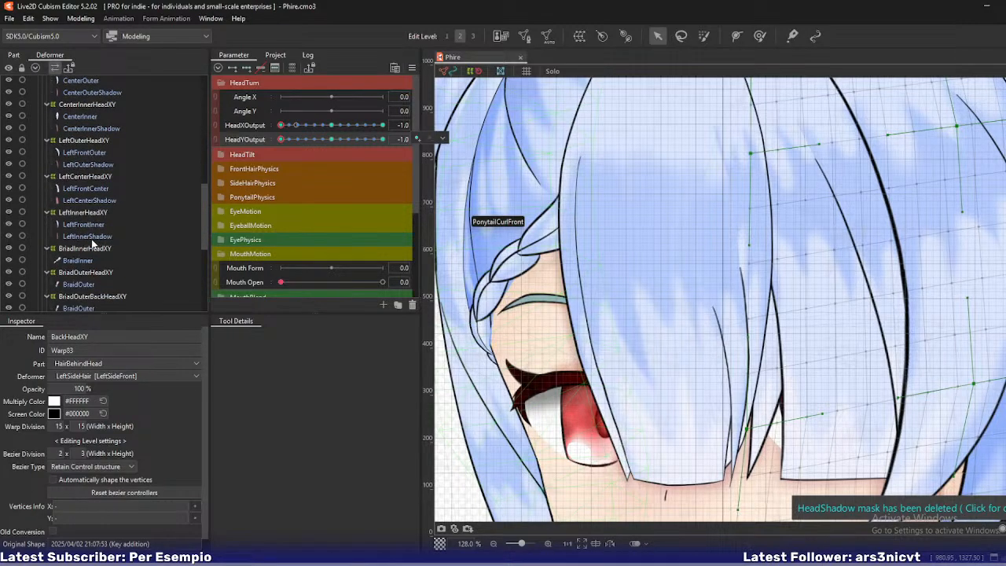
click(92, 248)
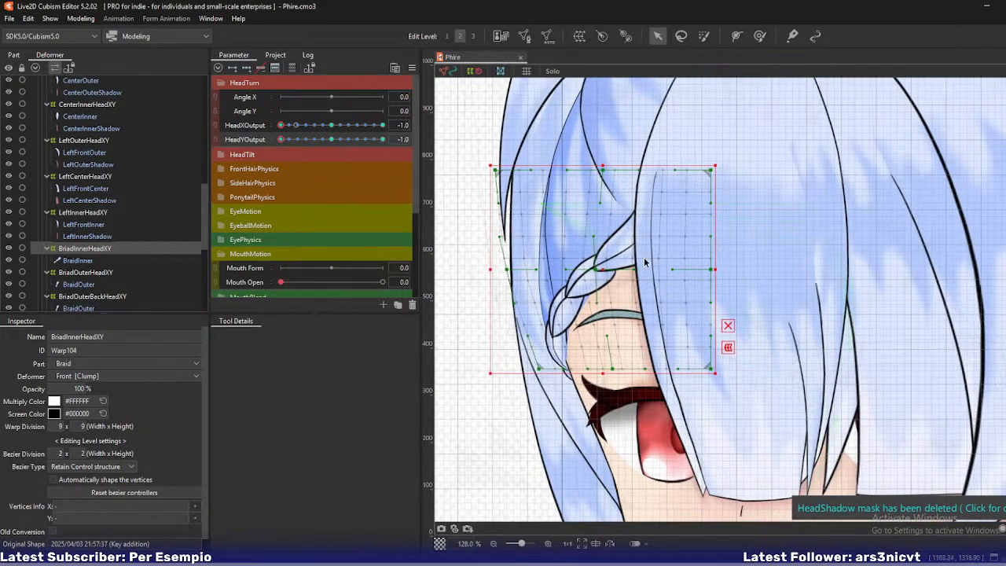
click(681, 252)
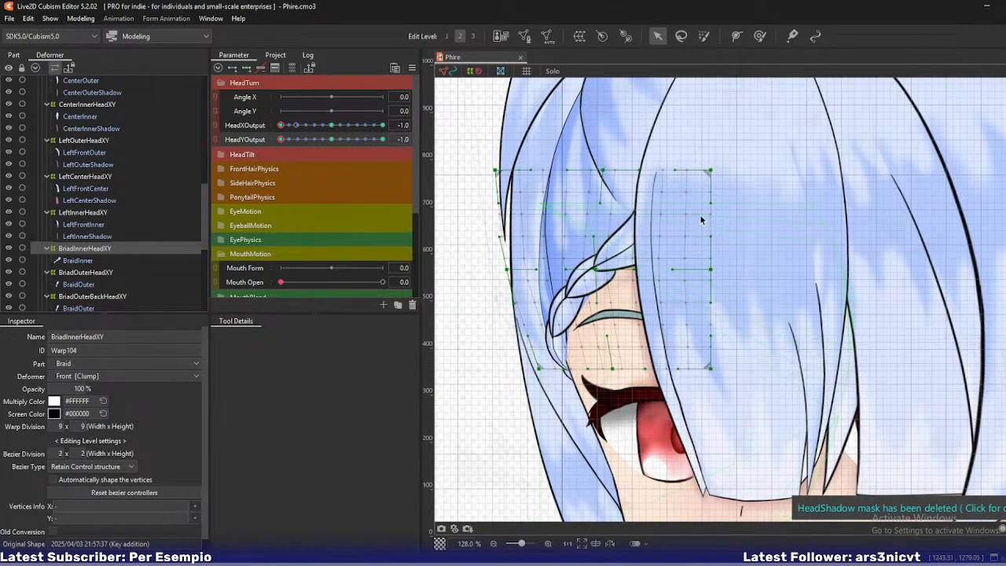
mouse_move(283, 140)
mouse_down()
mouse_move(301, 140)
mouse_move(281, 139)
mouse_up()
drag(710, 183, 684, 184)
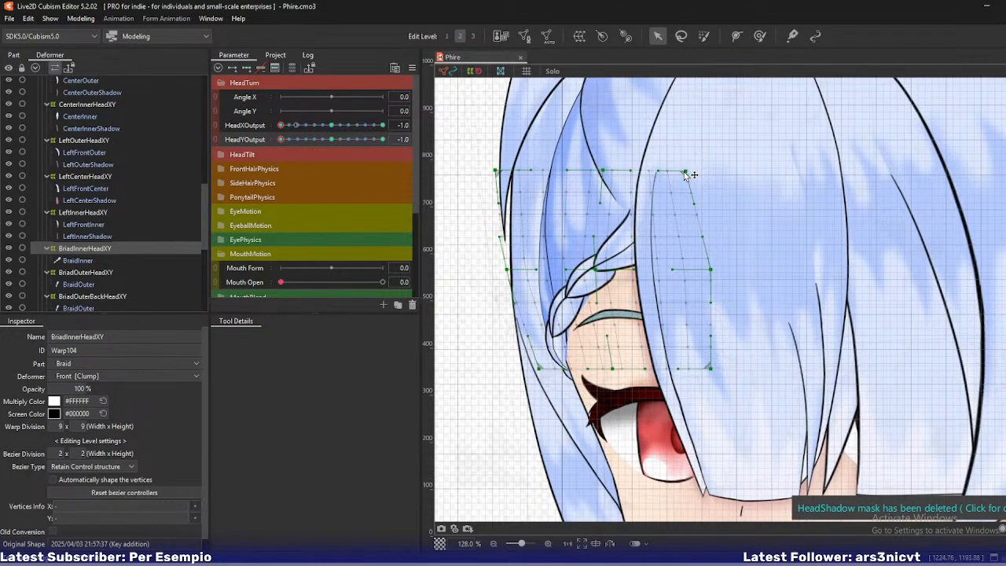
drag(591, 270, 577, 271)
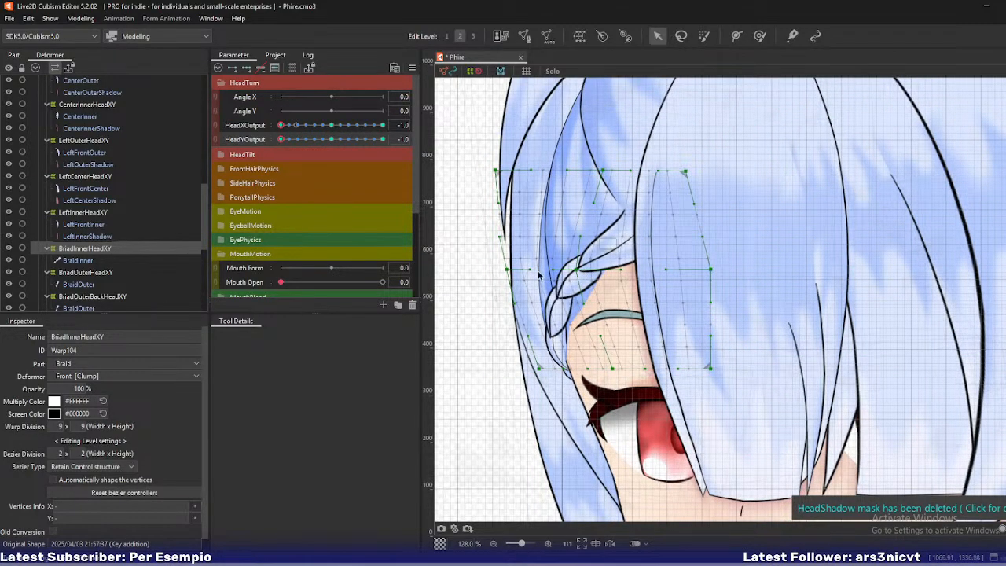
Lower BriadInnerHeadXY's left-edge, bottom-middle and bottom-left points, nudge the center point, and check the motion with HeadYOutput.
drag(507, 269, 510, 278)
drag(613, 370, 614, 380)
drag(539, 371, 543, 385)
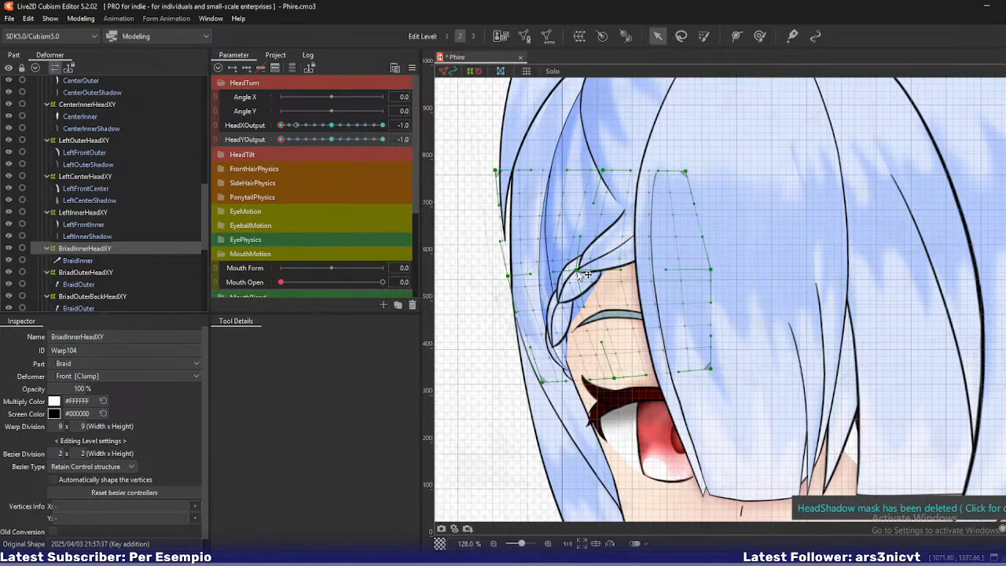
drag(579, 274, 577, 274)
mouse_move(282, 140)
mouse_down()
mouse_move(308, 142)
mouse_move(279, 141)
mouse_up()
Move BriadInnerHeadXY's top-middle and right-edge points left, fine-tune its center and left-edge points, and recheck with HeadYOutput.
drag(602, 171, 585, 172)
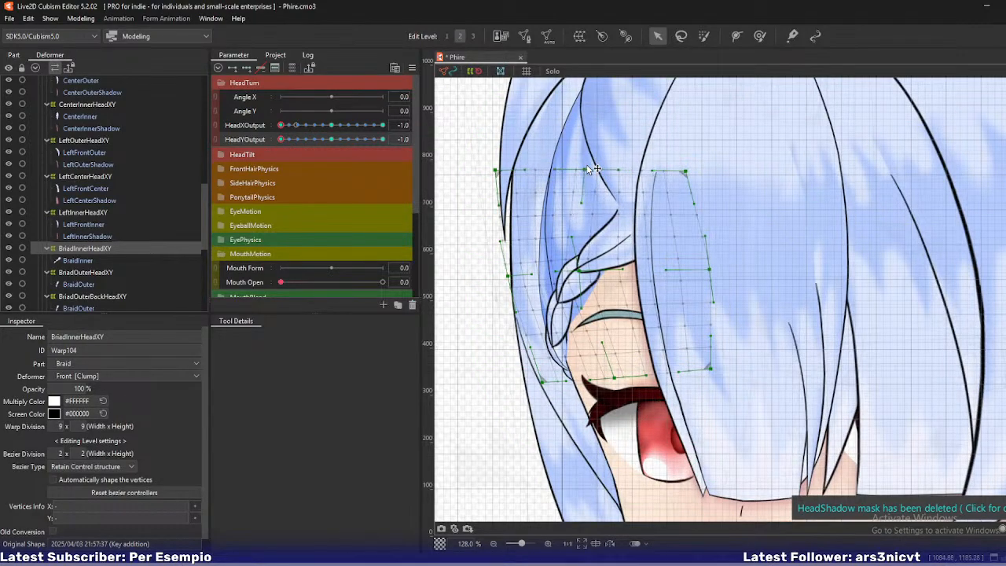
drag(710, 272, 698, 268)
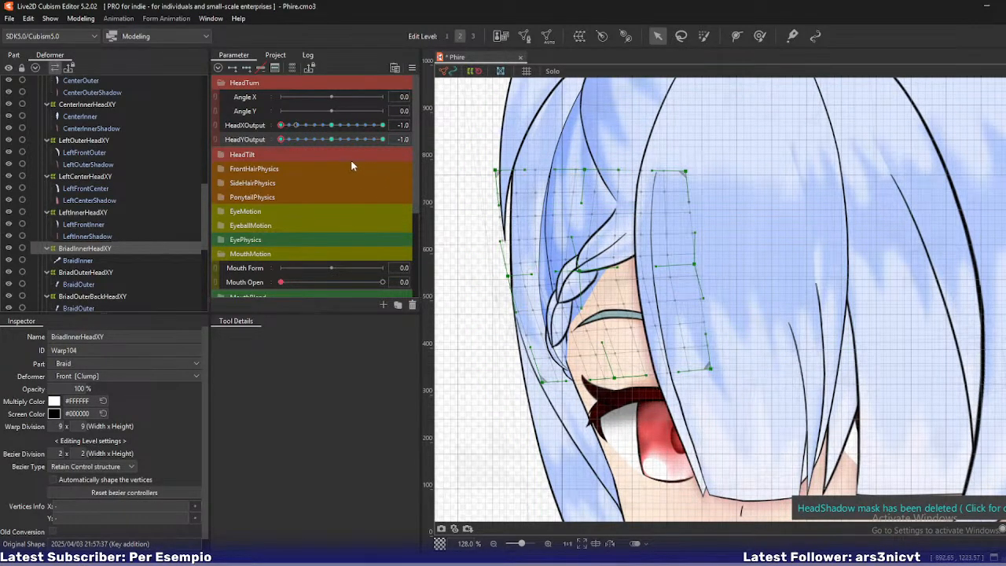
drag(581, 270, 581, 272)
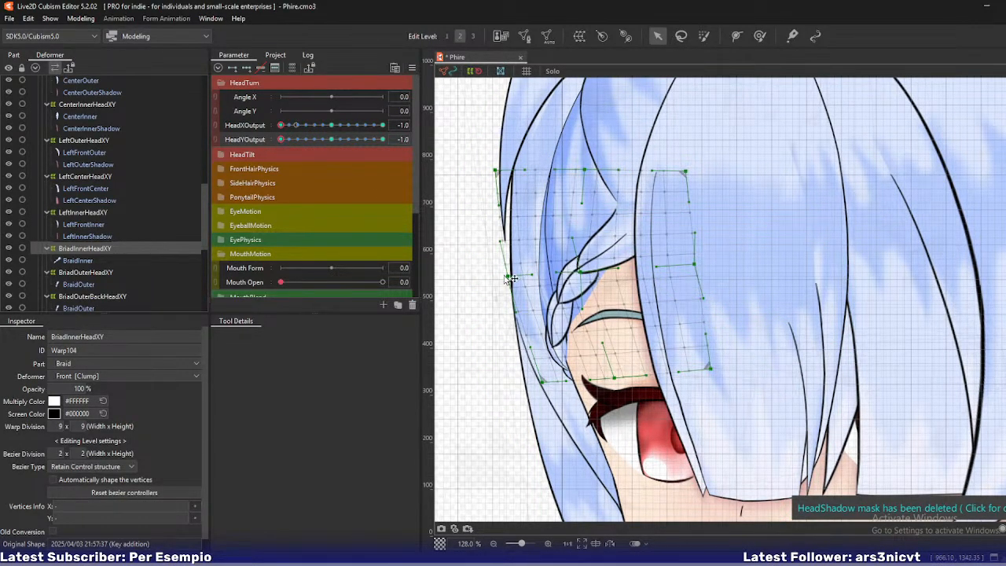
drag(509, 277, 510, 278)
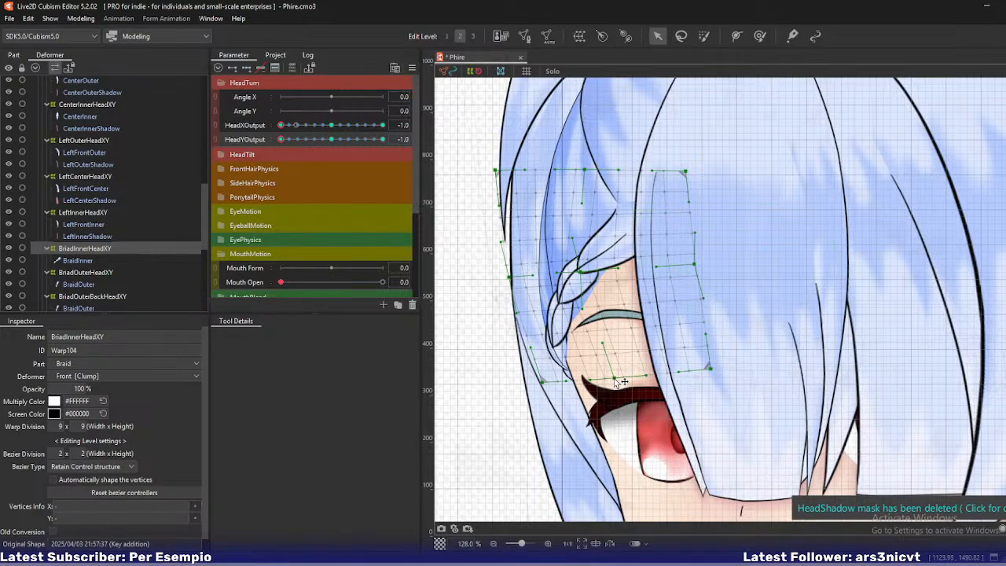
drag(579, 278, 582, 275)
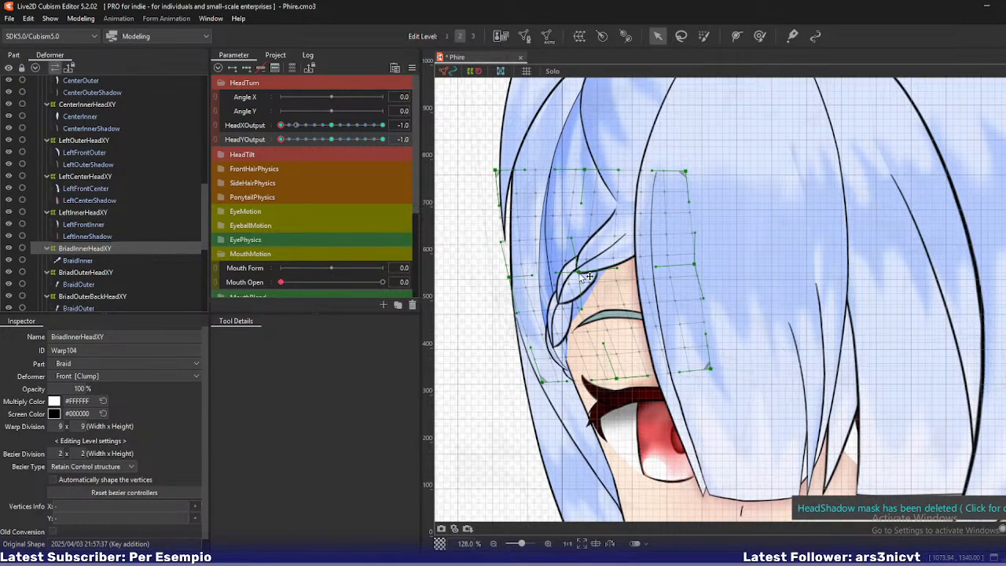
mouse_move(272, 157)
mouse_down()
mouse_move(313, 144)
mouse_move(277, 151)
mouse_up()
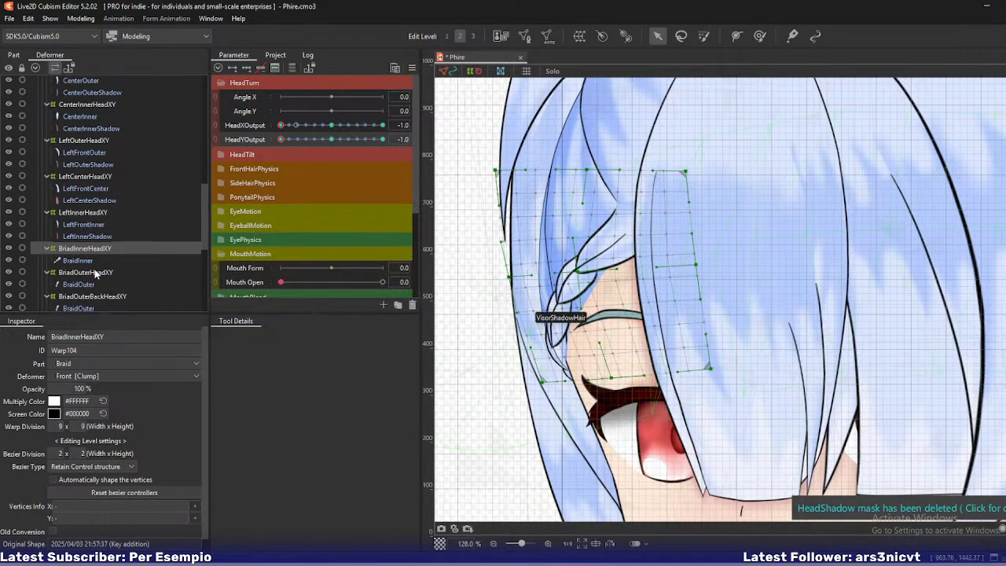
Select BriadOuterBackHeadXY, isolate its BraidOuter strand with Solo, move the whole deformer down, and check it with HeadYOutput.
click(79, 296)
scroll(90, 275, down, 2)
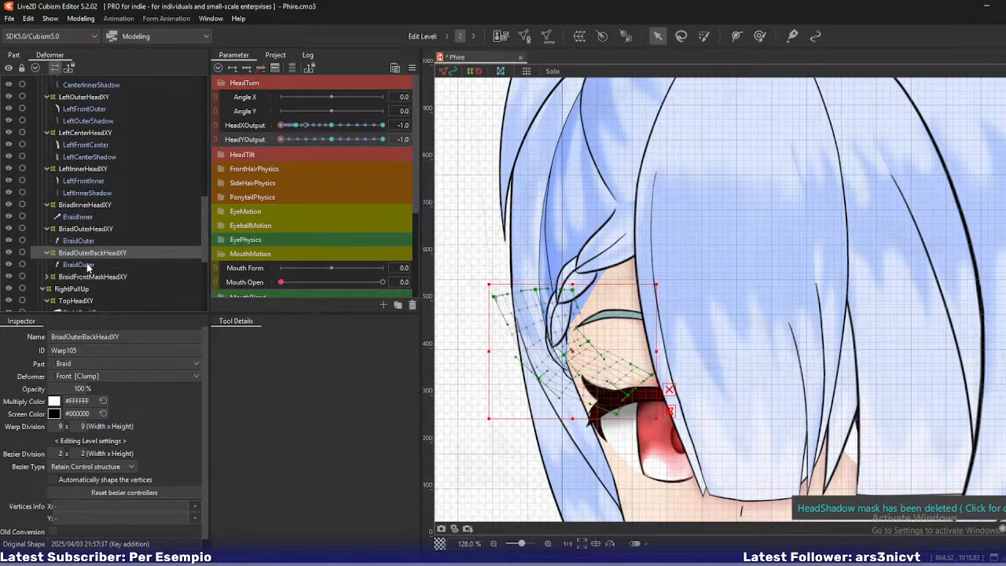
ctrl+click(88, 265)
key(shift+s)
click(88, 254)
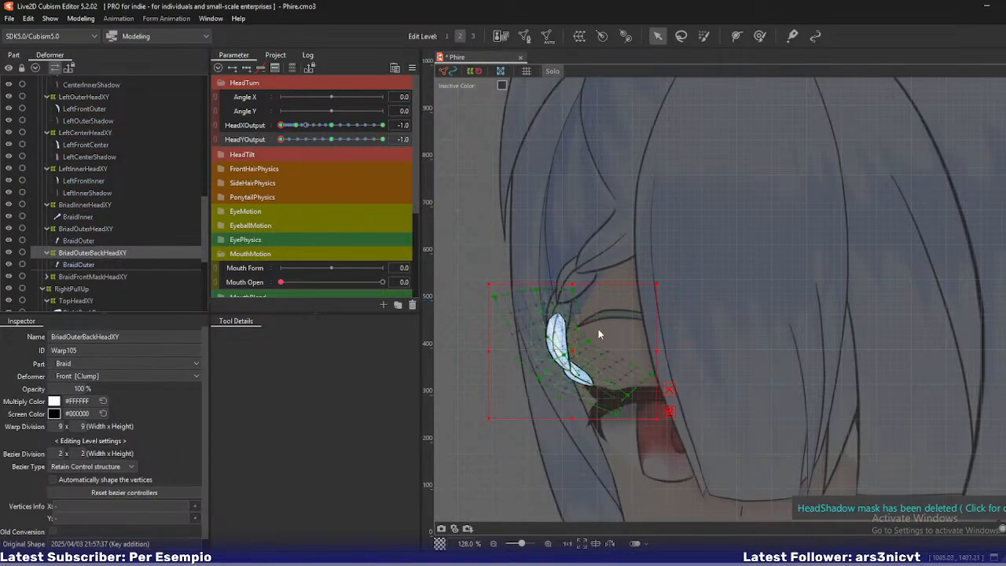
scroll(608, 341, up, 4)
drag(627, 302, 643, 231)
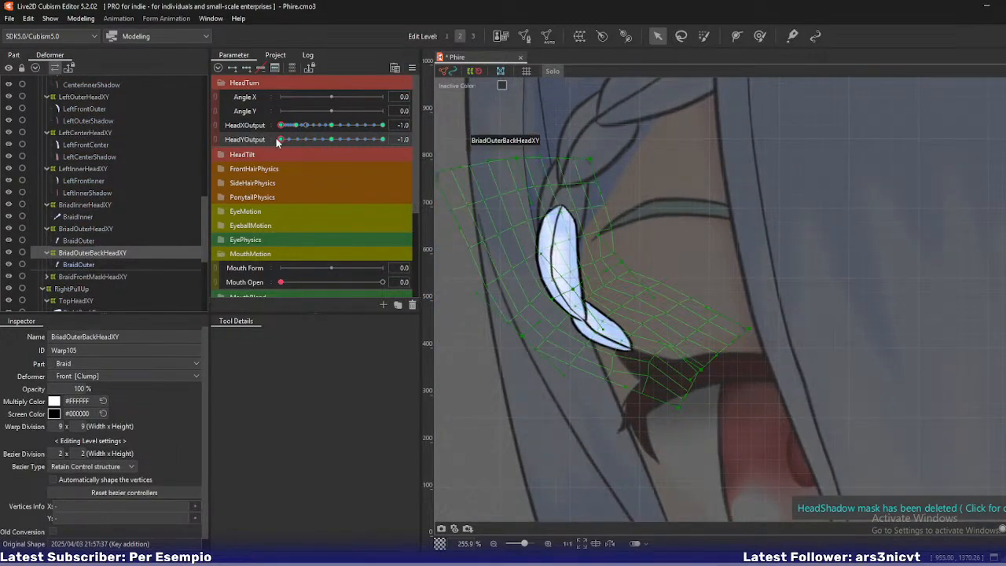
drag(281, 139, 267, 169)
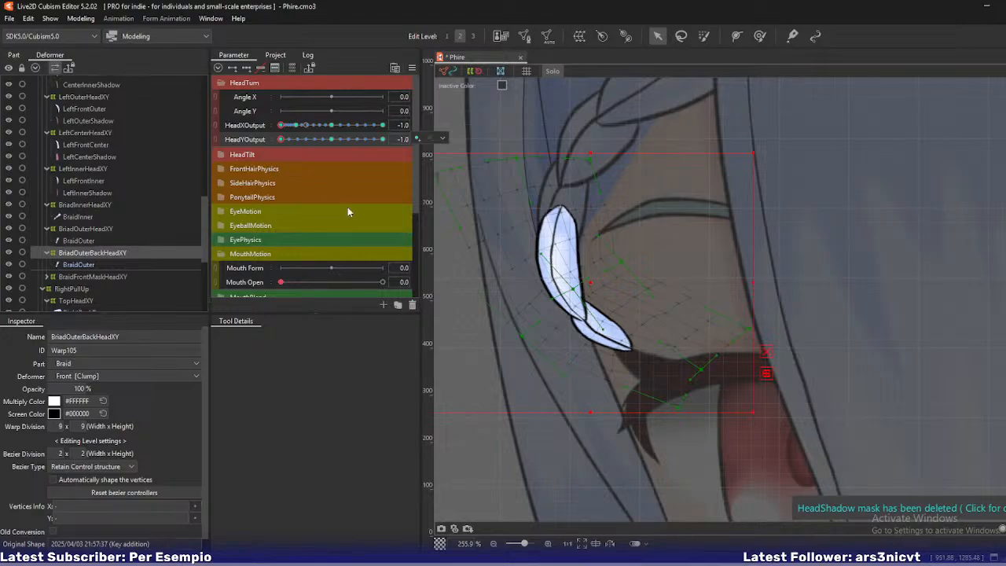
drag(592, 281, 593, 348)
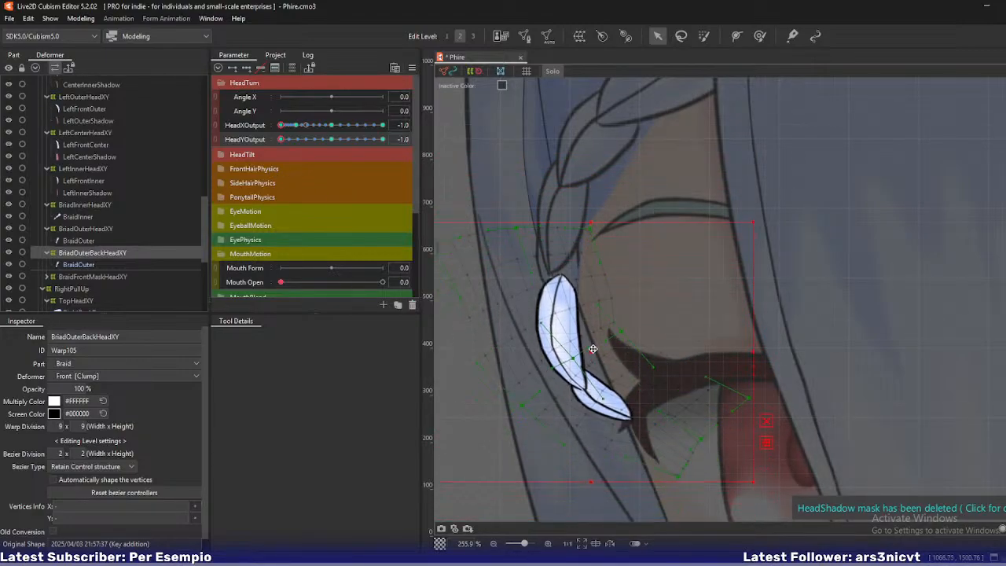
scroll(592, 348, down, 3)
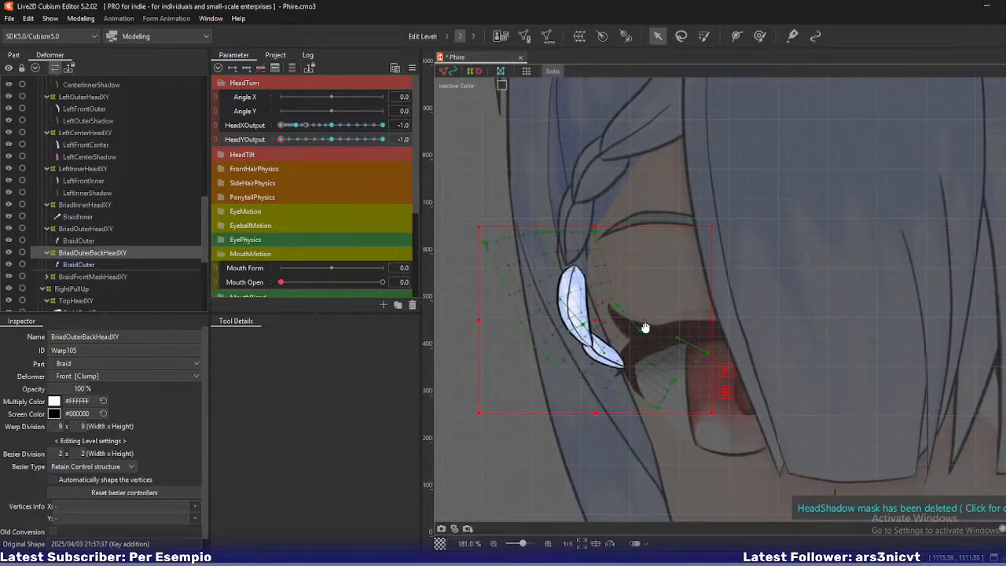
drag(322, 139, 277, 149)
Move BriadOuterBackHeadXY's center point right and up, then try shifting its lower-left edge point inward and undo that shift.
drag(594, 329, 629, 307)
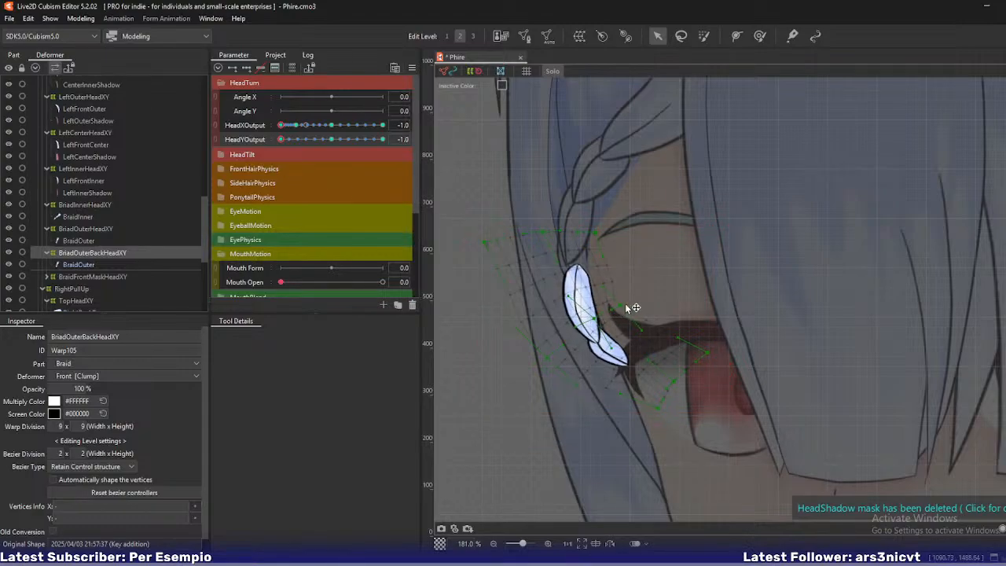
drag(547, 358, 562, 349)
key(ctrl+z)
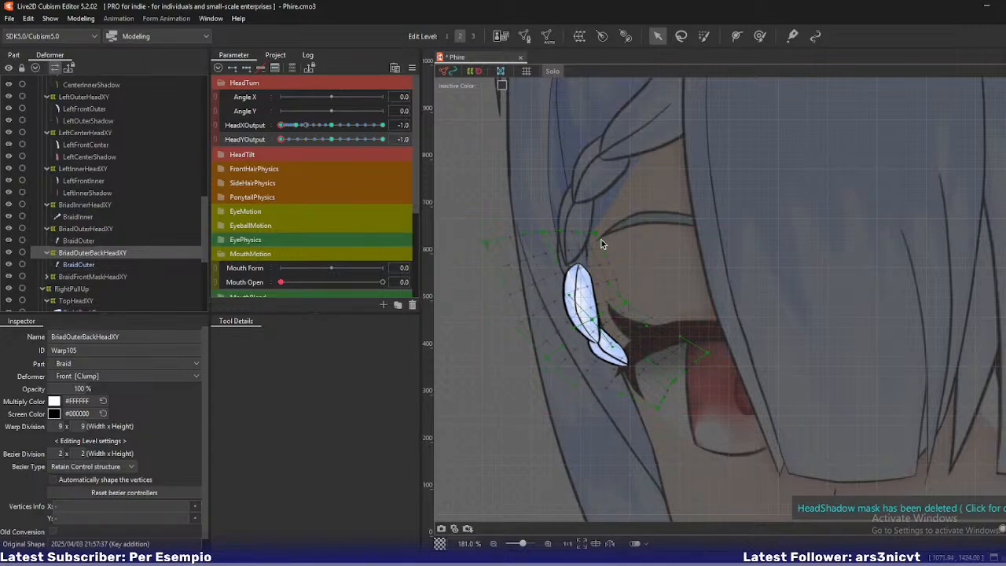
Move BriadOuterBackHeadXY's top-middle point left and lower-right edge point up and right, nudge its center, turn off Solo, and check with HeadYOutput.
drag(554, 233, 540, 232)
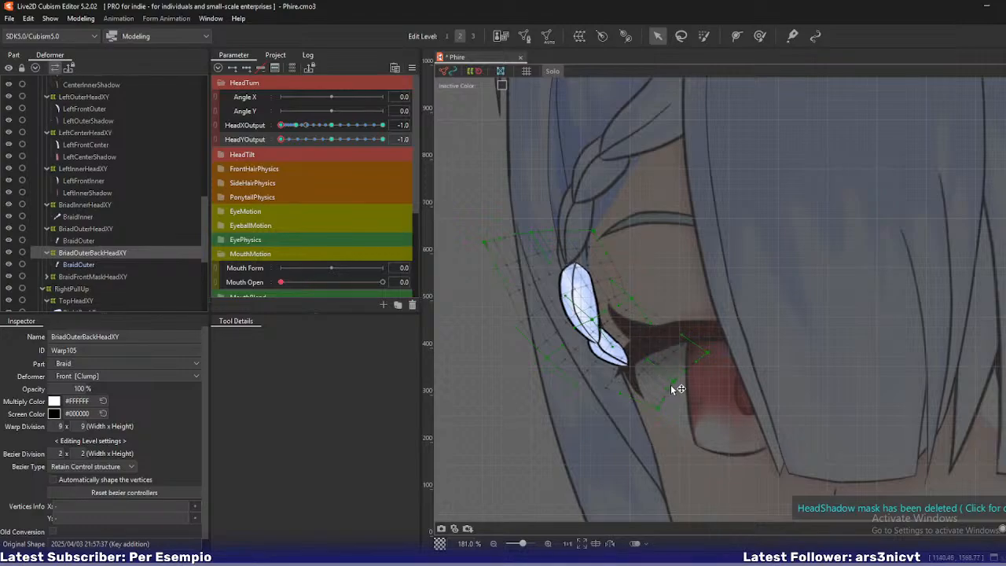
drag(674, 383, 685, 371)
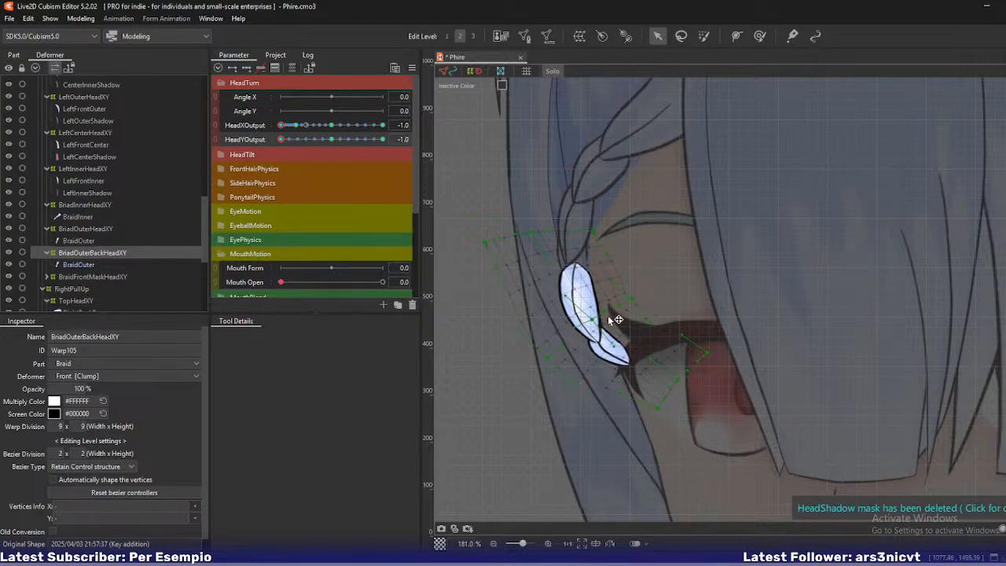
drag(604, 320, 608, 316)
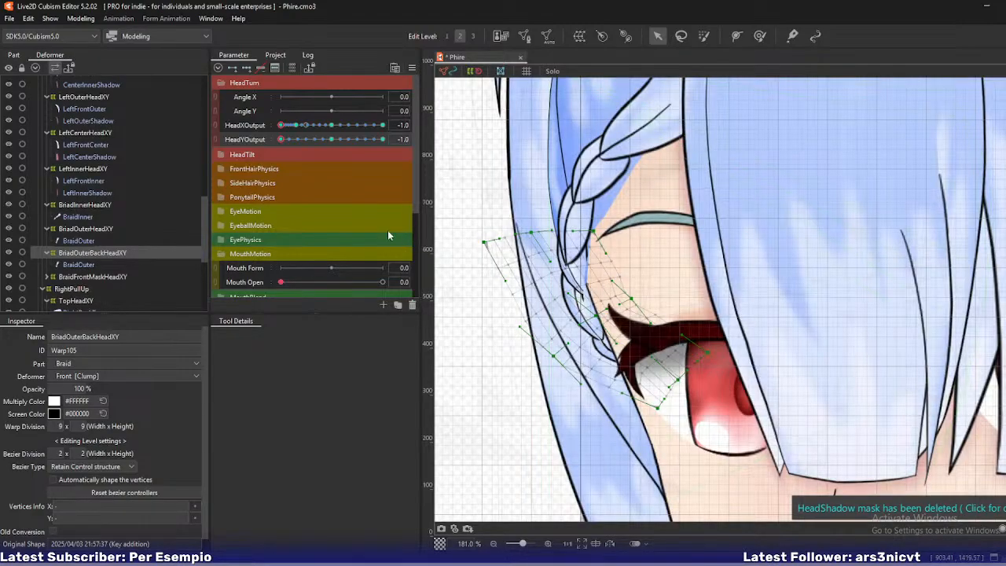
drag(302, 139, 279, 155)
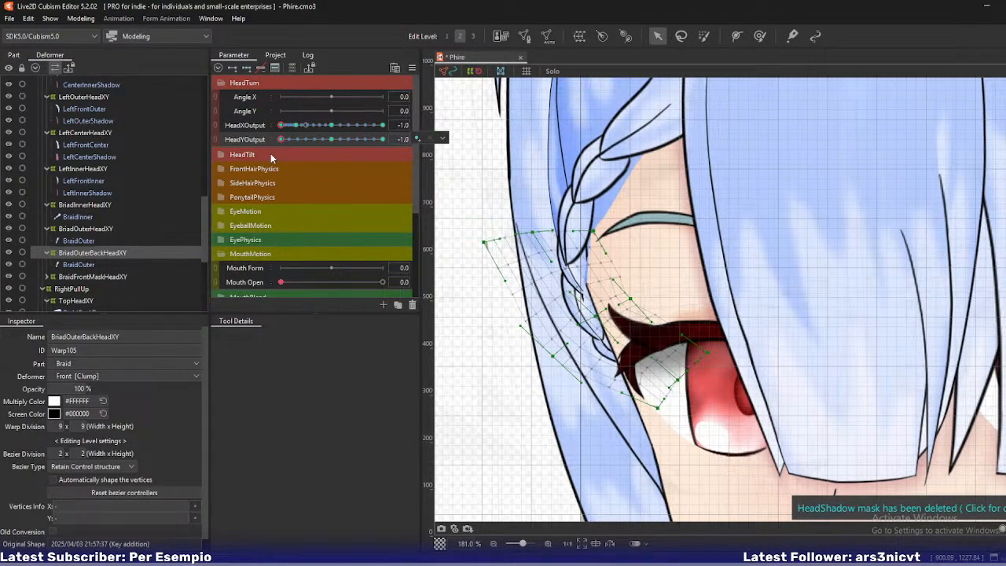
mouse_move(285, 133)
mouse_down()
mouse_move(331, 146)
mouse_move(282, 143)
mouse_up()
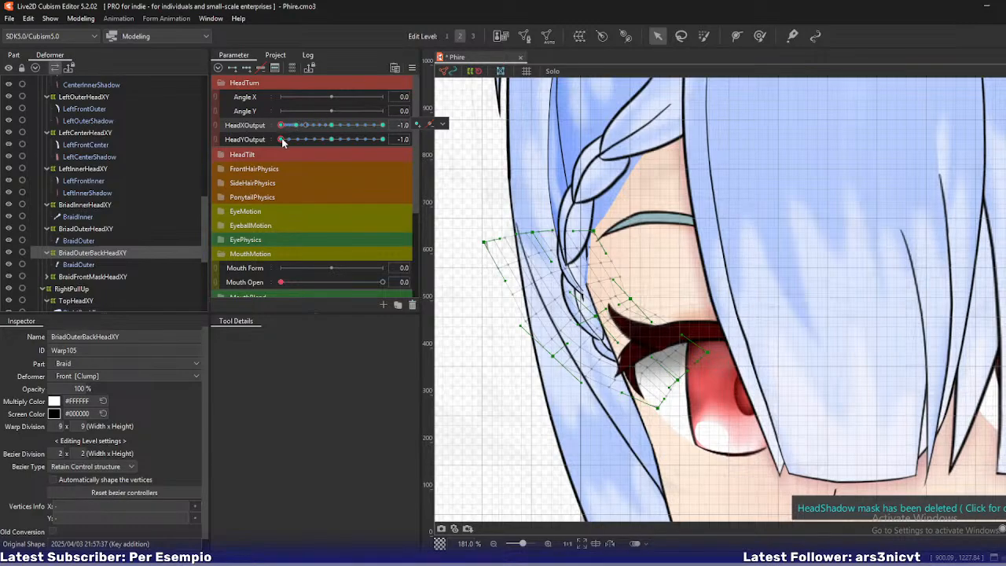
Check the braid deformers by sweeping HeadXOutput and HeadYOutput near -1.0, and reset both parameters to 0.0.
mouse_move(282, 140)
mouse_down()
mouse_move(309, 143)
mouse_move(279, 143)
mouse_up()
scroll(750, 275, down, 5)
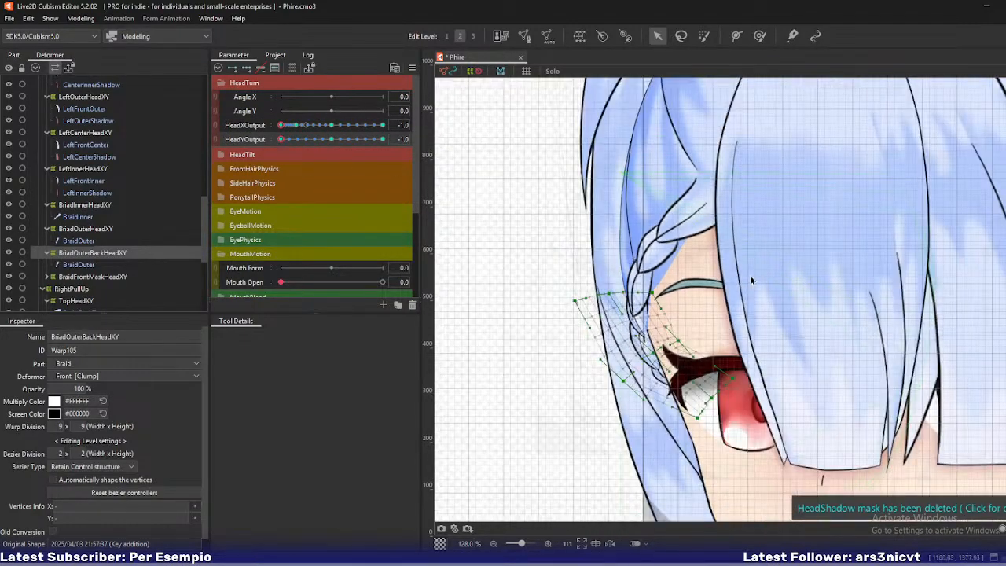
mouse_move(282, 141)
mouse_down()
mouse_move(309, 143)
mouse_move(281, 143)
mouse_up()
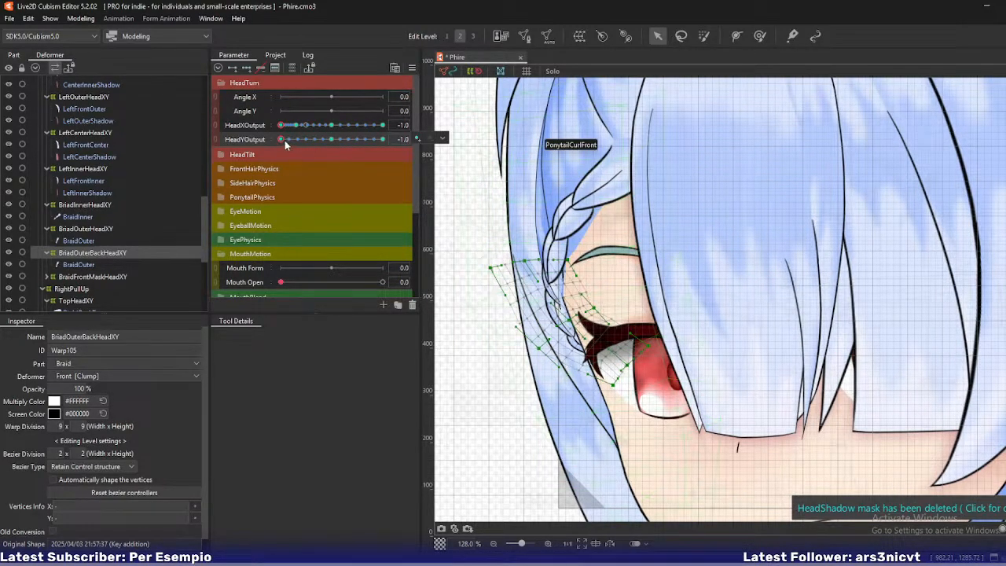
drag(285, 140, 273, 160)
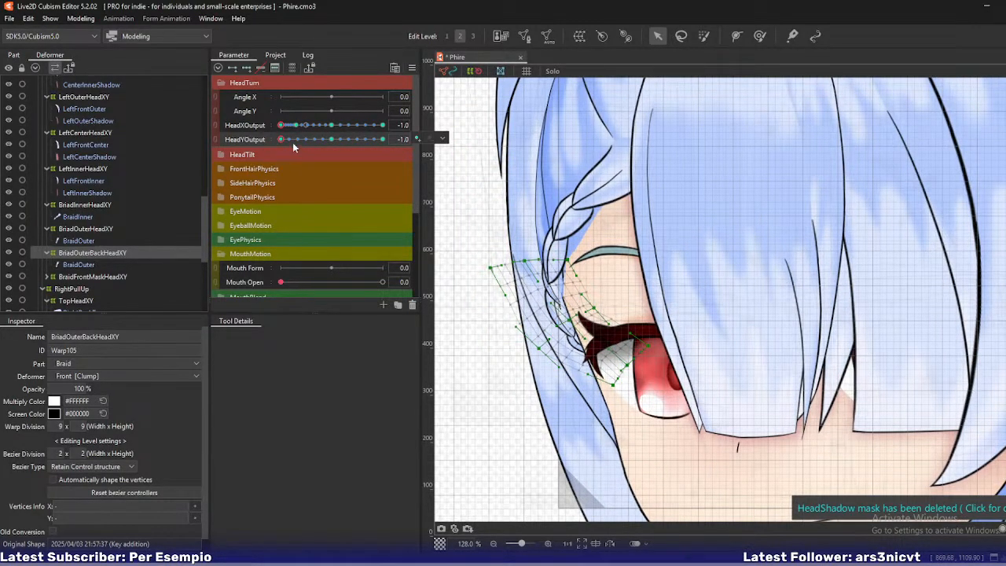
drag(283, 126, 273, 155)
drag(280, 142, 305, 140)
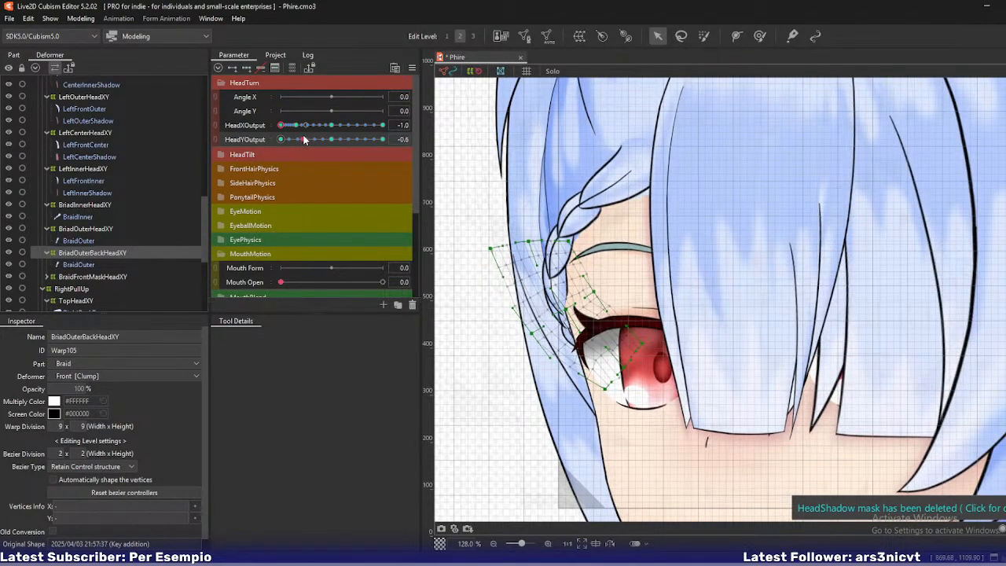
key(ctrl+d)
scroll(704, 237, down, 2)
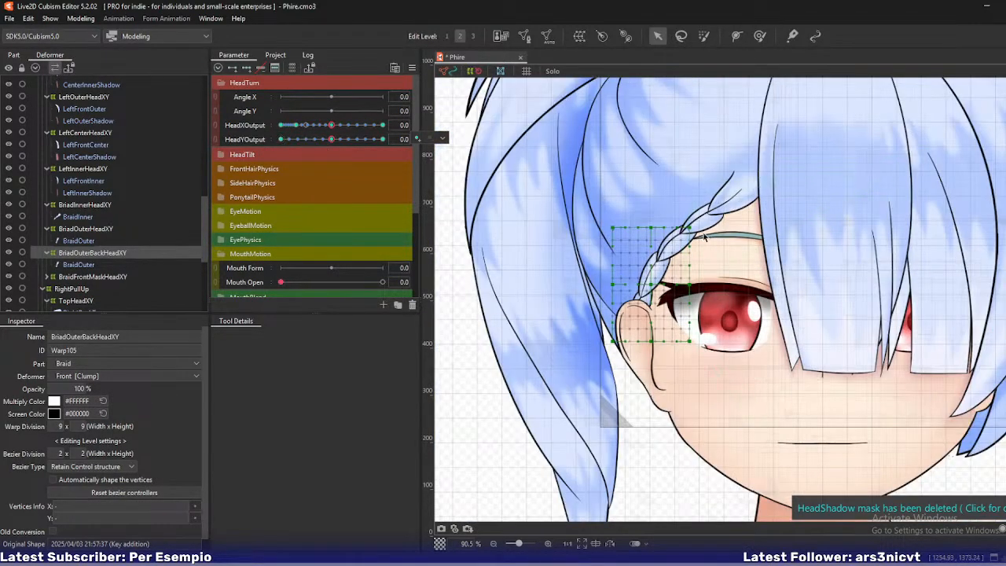
scroll(705, 237, down, 1)
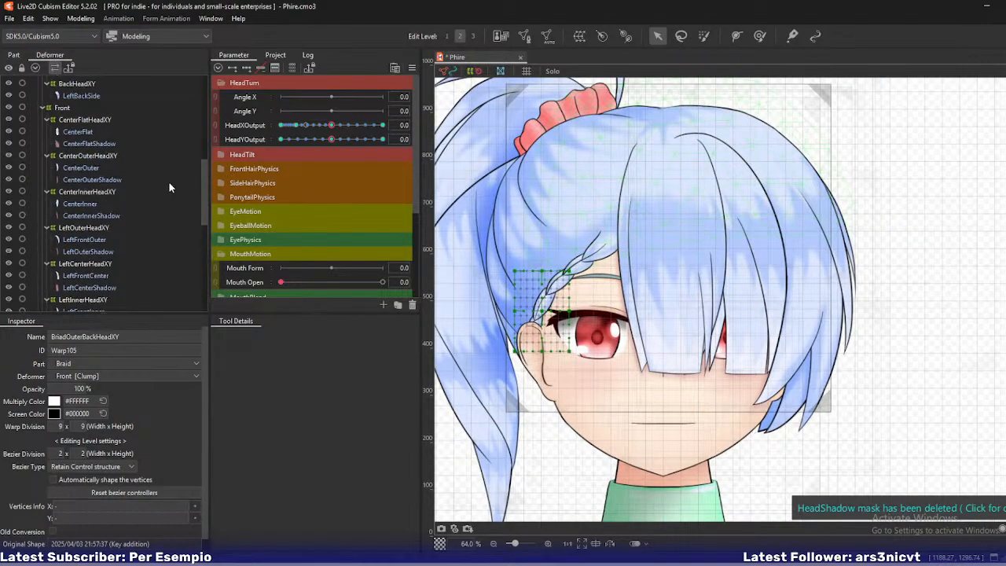
Collapse the Hair hierarchy, select the Hair deformer, and lower its opacity to 46%.
scroll(168, 180, up, 5)
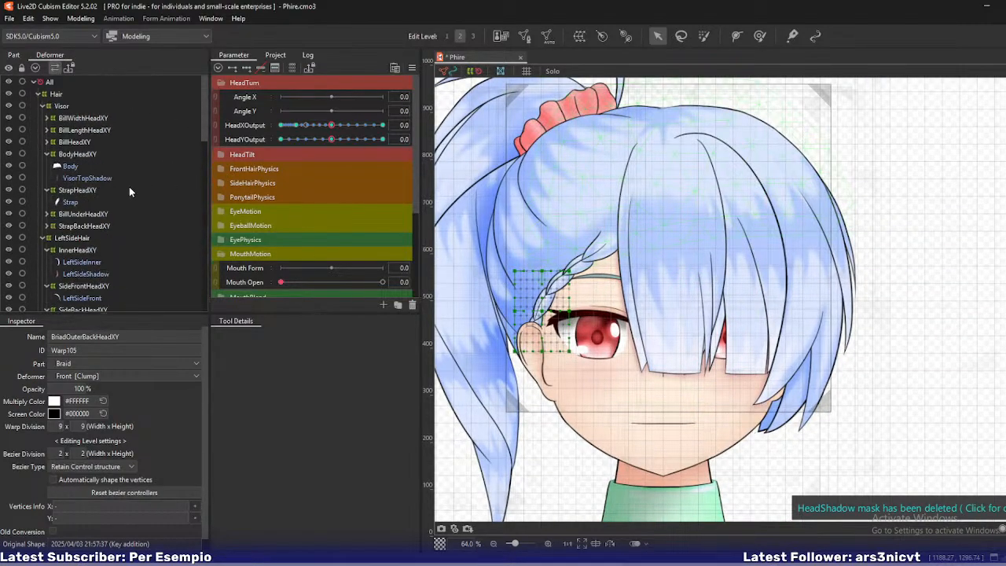
click(37, 94)
click(50, 95)
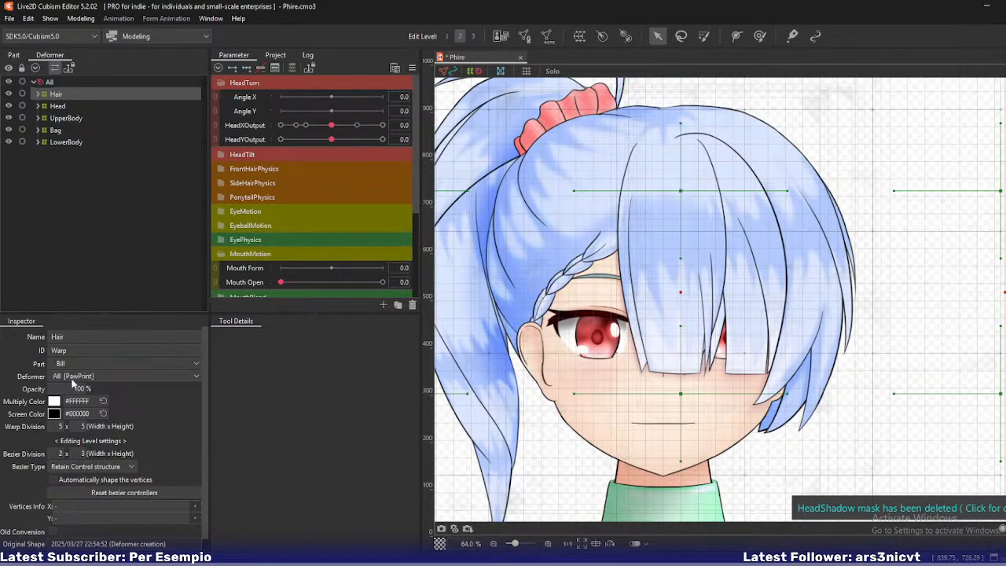
drag(81, 388, 50, 388)
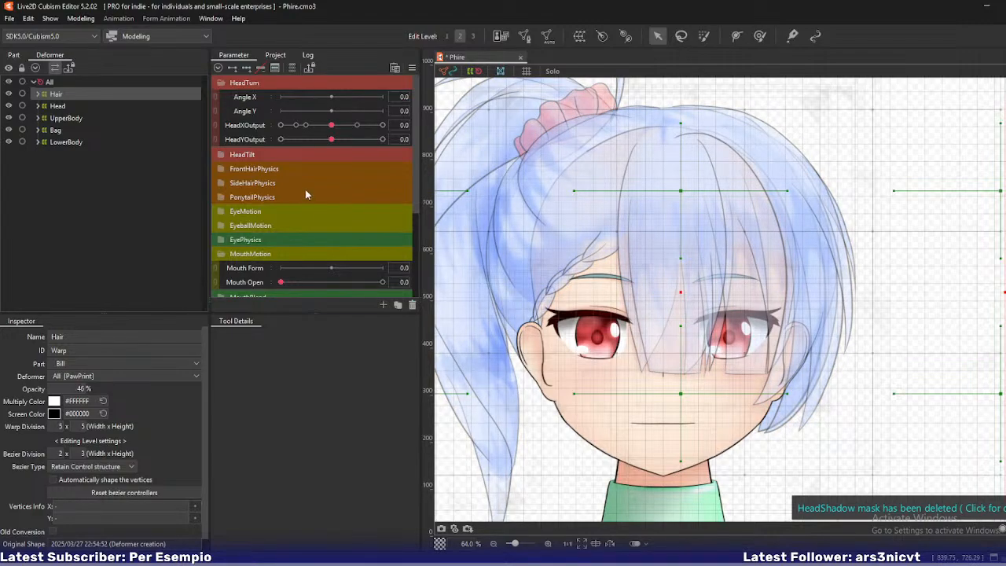
Examine the face through the translucent hair at the HeadXOutput -1.0 and 1.0 poses with HeadYOutput swept near -1.0.
drag(331, 139, 262, 156)
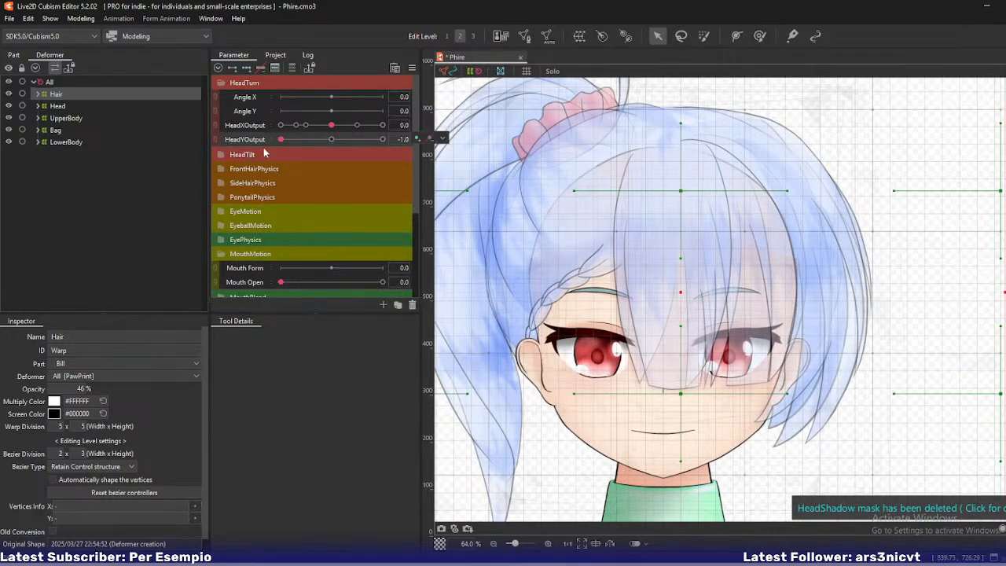
drag(331, 125, 270, 138)
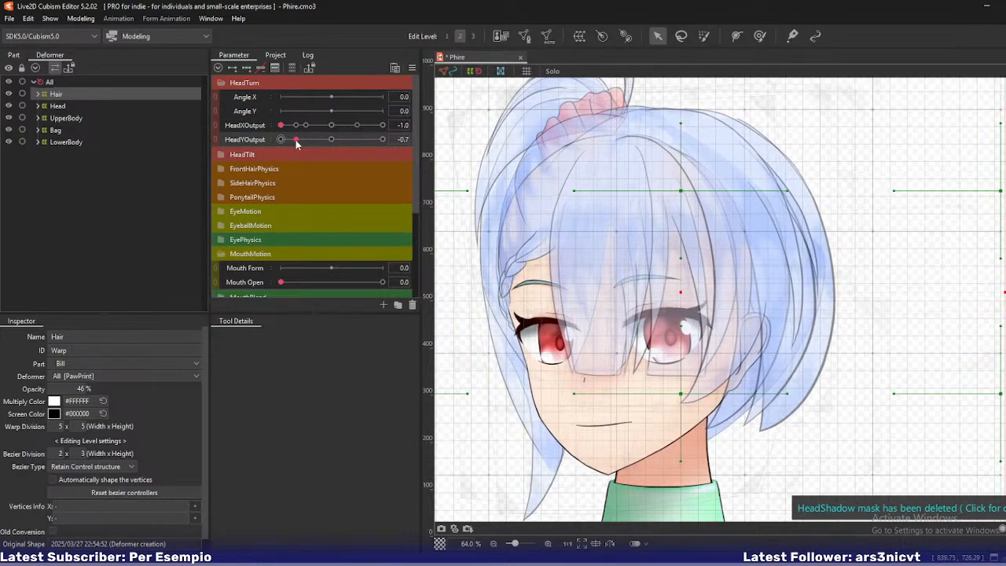
drag(281, 126, 402, 126)
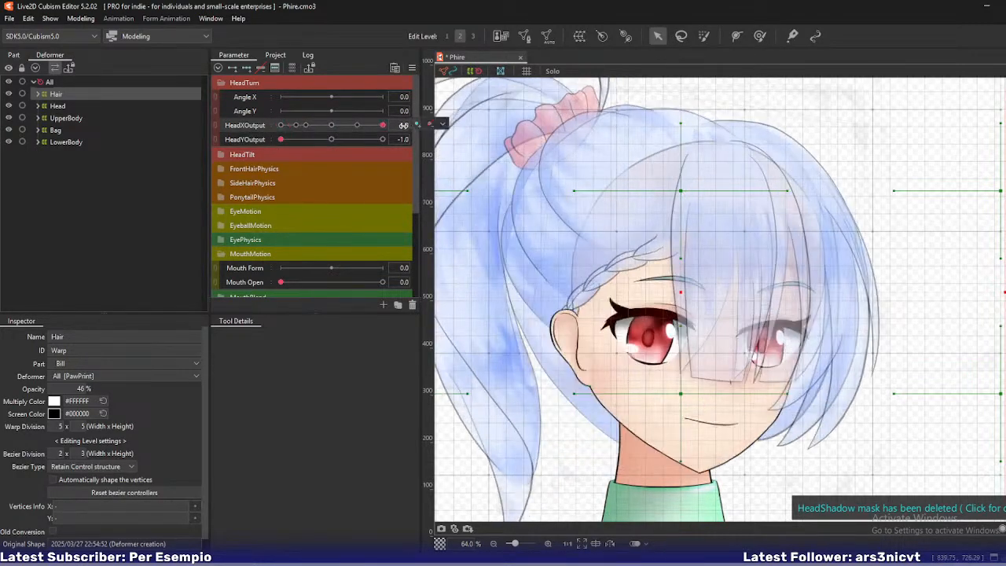
drag(283, 140, 262, 151)
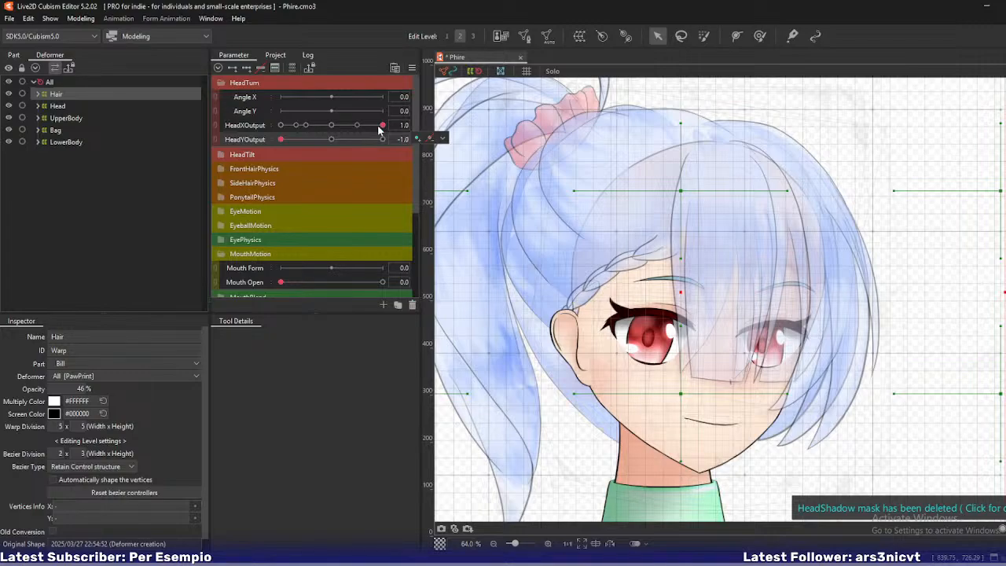
drag(379, 131, 404, 136)
scroll(823, 227, up, 5)
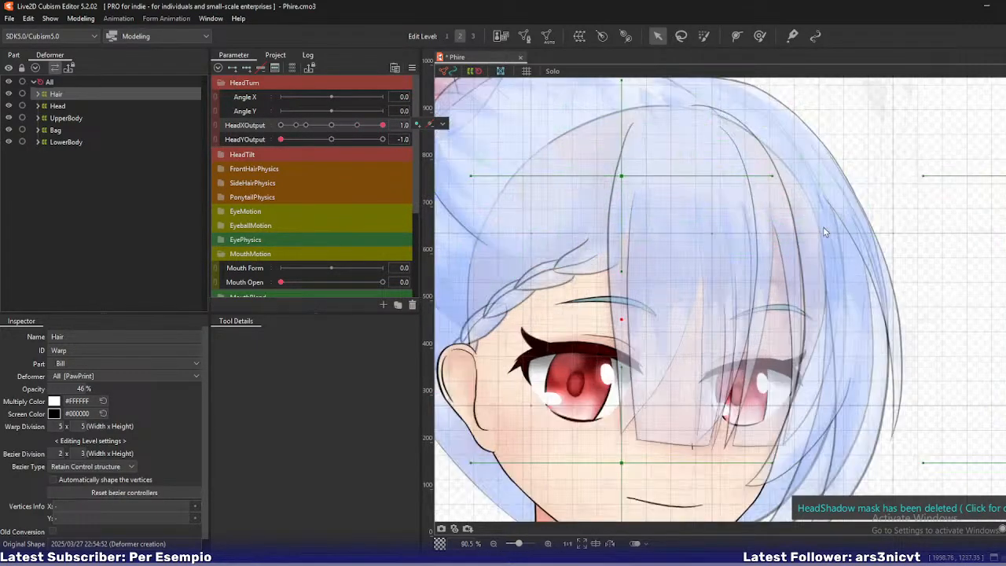
scroll(843, 210, down, 2)
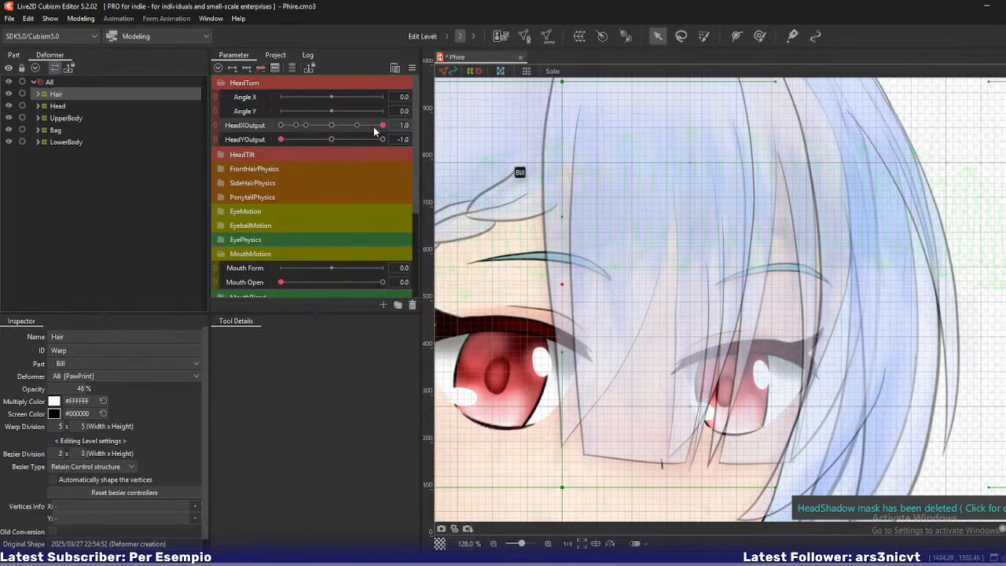
Set HeadXOutput and HeadYOutput to -1.0 and select the Right eye group's BrowHeadXY deformer.
drag(381, 126, 191, 124)
drag(585, 204, 778, 213)
drag(668, 204, 769, 211)
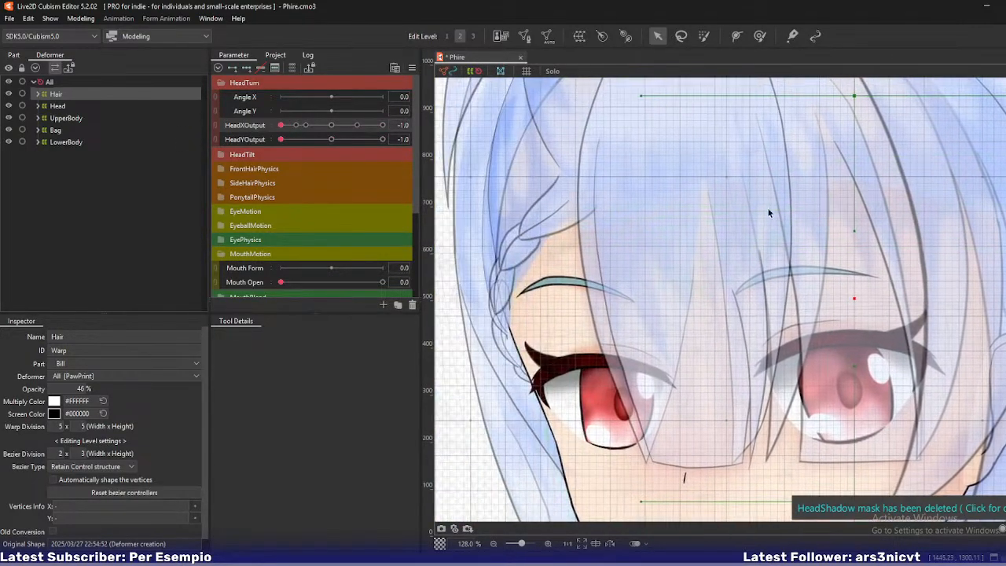
drag(282, 140, 257, 155)
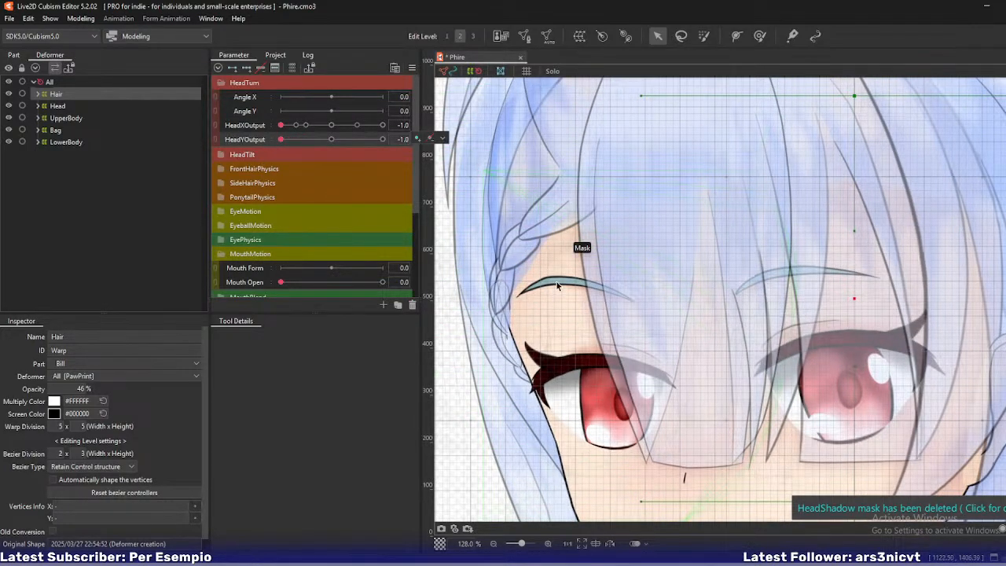
right_click(558, 222)
mouse_move(621, 315)
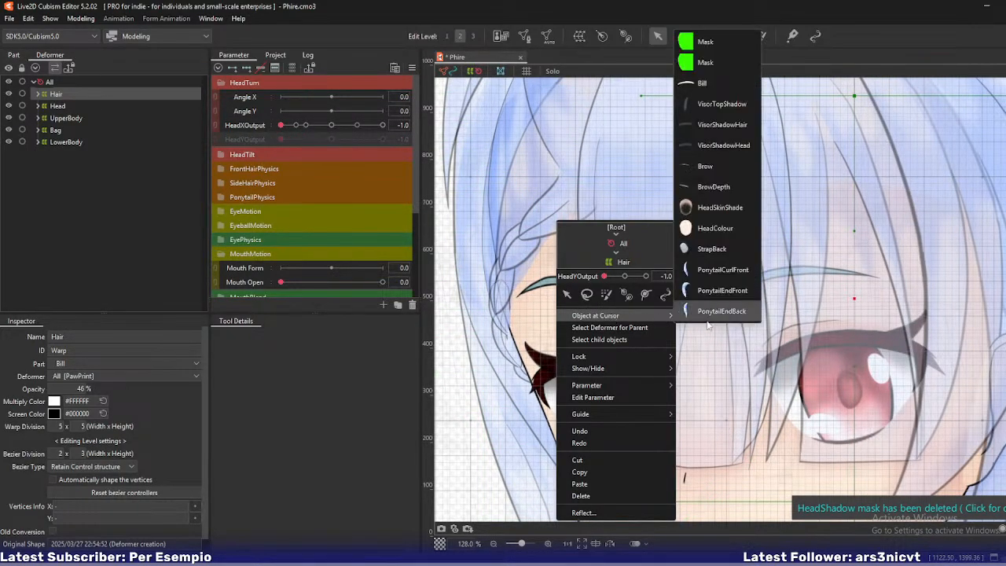
click(704, 167)
click(79, 202)
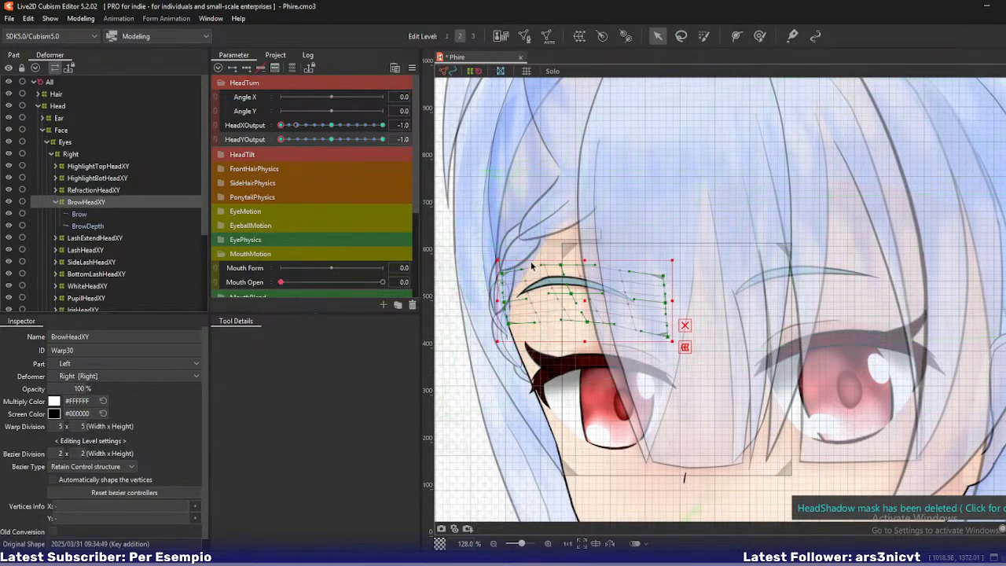
Reshape the right BrowHeadXY by moving its top-middle and upper-left points down and its lower-left point down and right.
drag(558, 272, 518, 312)
scroll(530, 271, up, 2)
drag(606, 292, 607, 298)
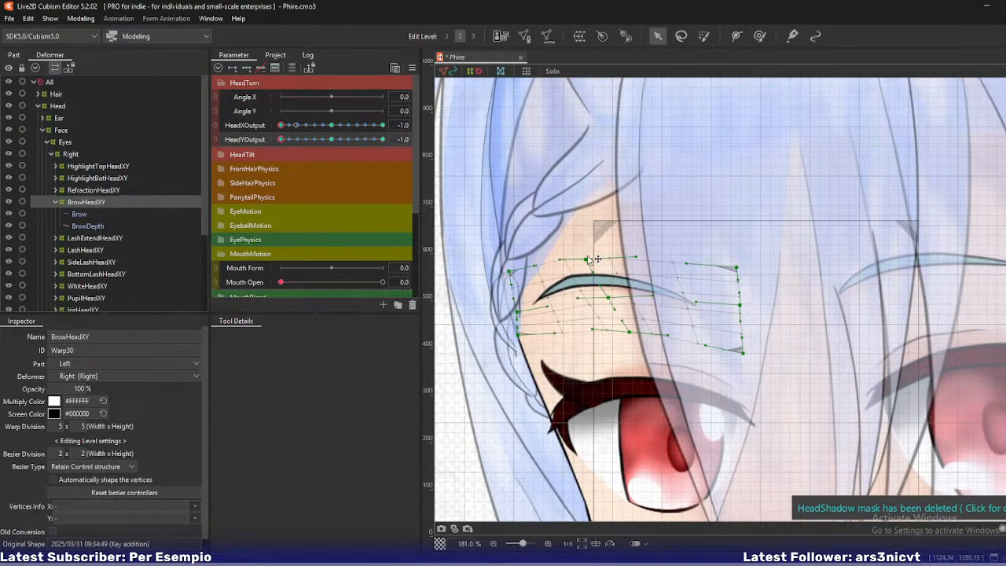
drag(586, 260, 580, 266)
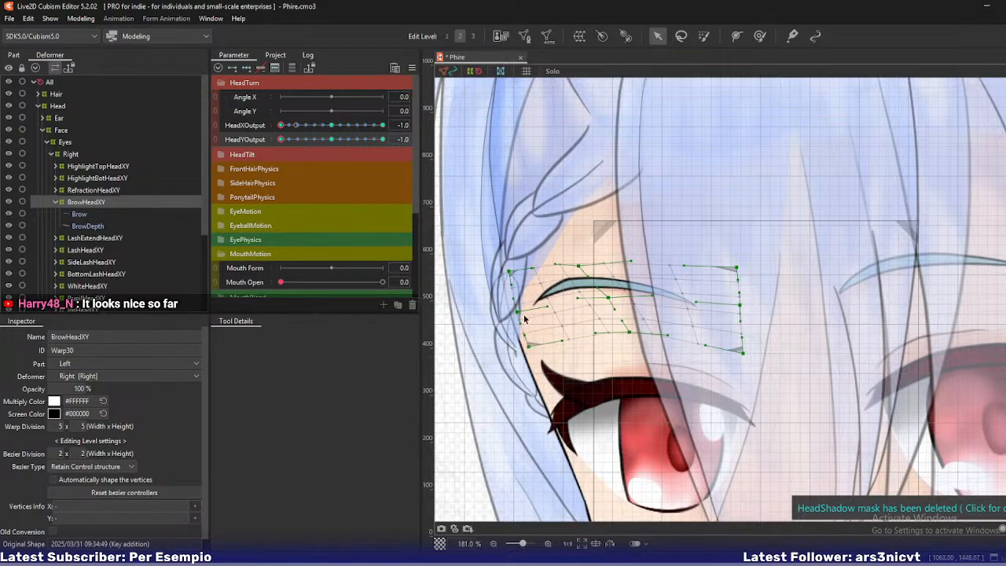
drag(510, 272, 508, 277)
drag(581, 264, 583, 267)
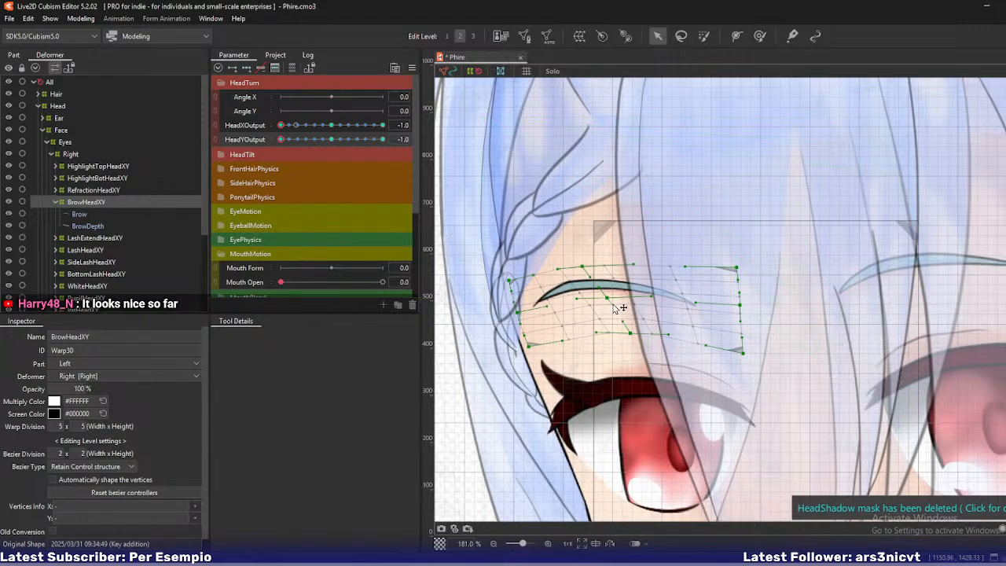
Raise the right BrowHeadXY's right-edge point slightly, check with HeadYOutput, and shift its center point down and left.
drag(741, 304, 740, 300)
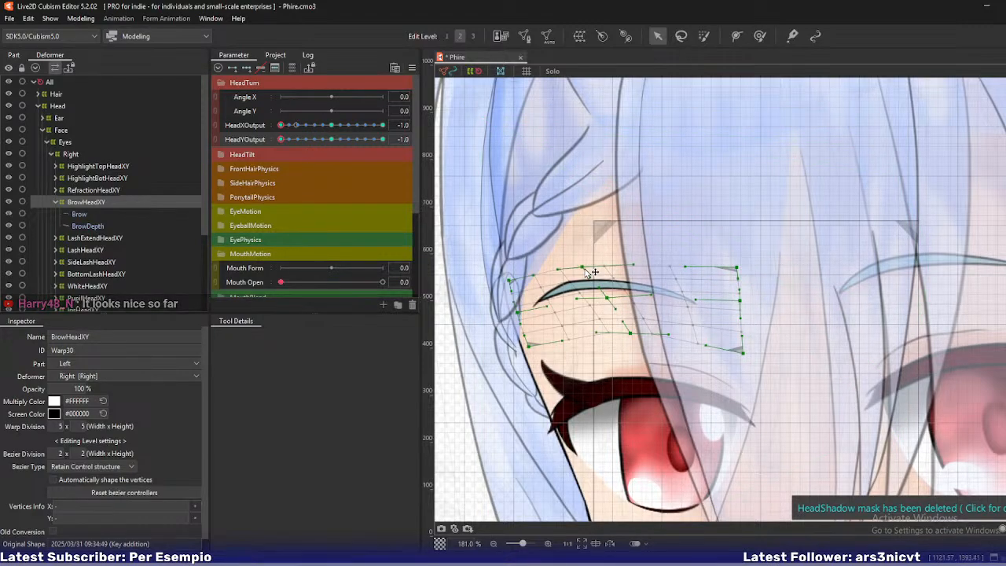
mouse_move(280, 140)
mouse_down()
mouse_move(305, 143)
mouse_move(273, 151)
mouse_up()
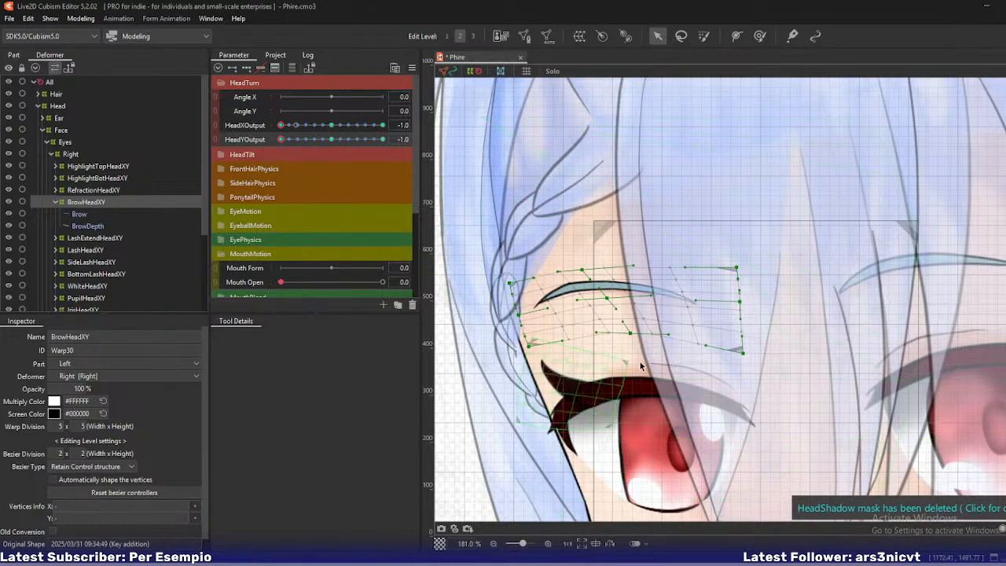
drag(612, 299, 613, 307)
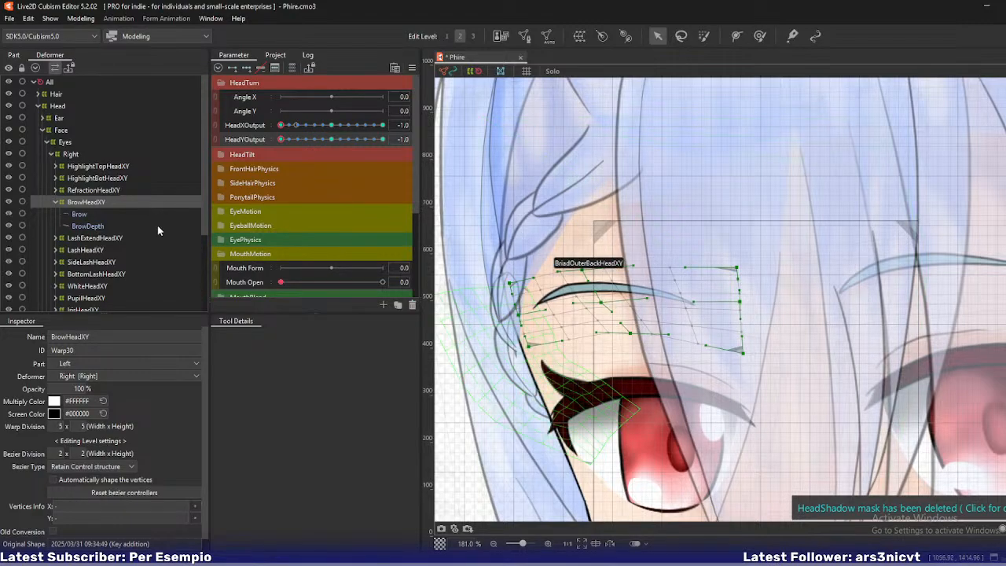
Open the Paste Form Special options for warp deformers and set HeadXOutput to 1.0 and HeadYOutput to -1.0.
click(395, 68)
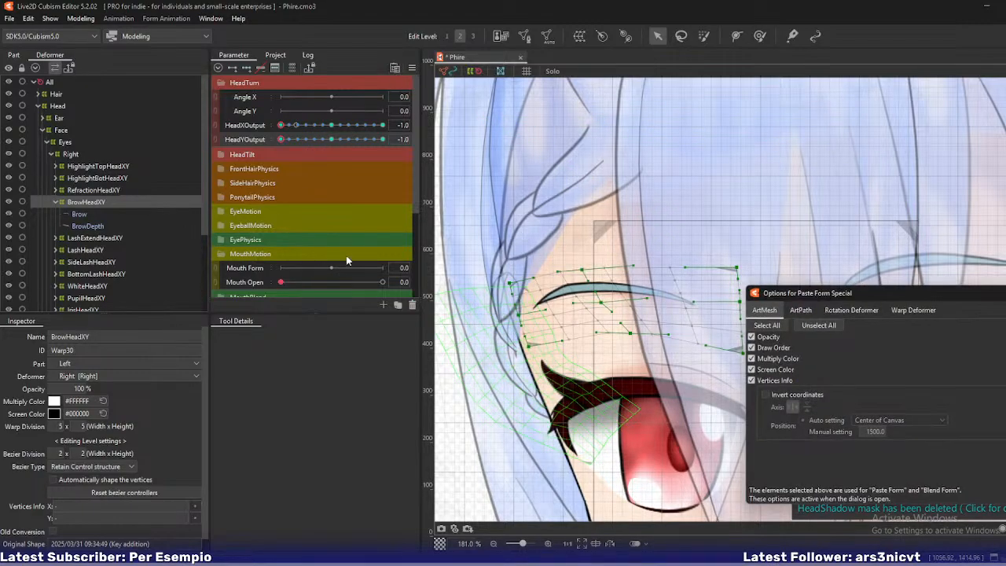
click(906, 310)
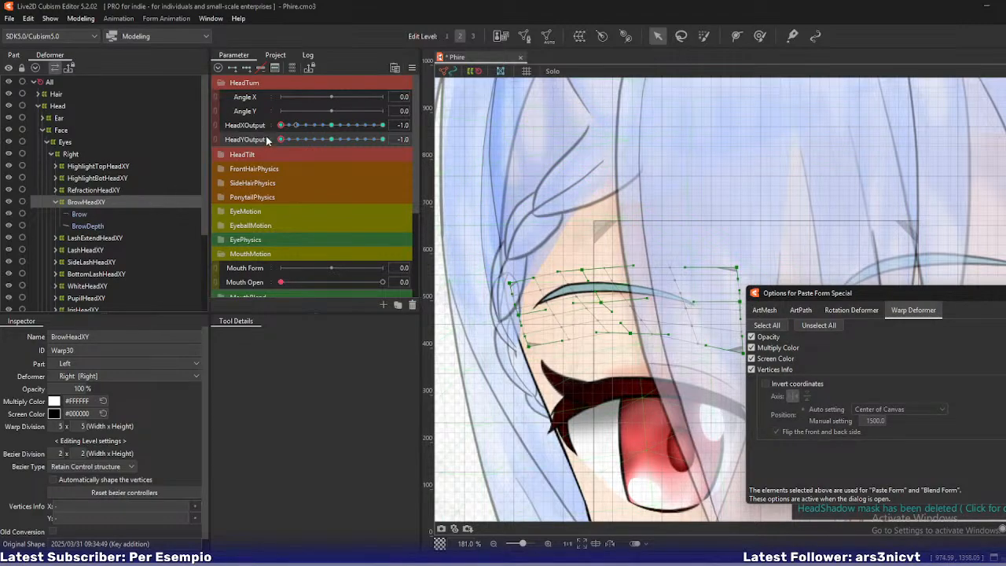
drag(281, 126, 472, 135)
drag(281, 140, 409, 139)
drag(827, 203, 502, 165)
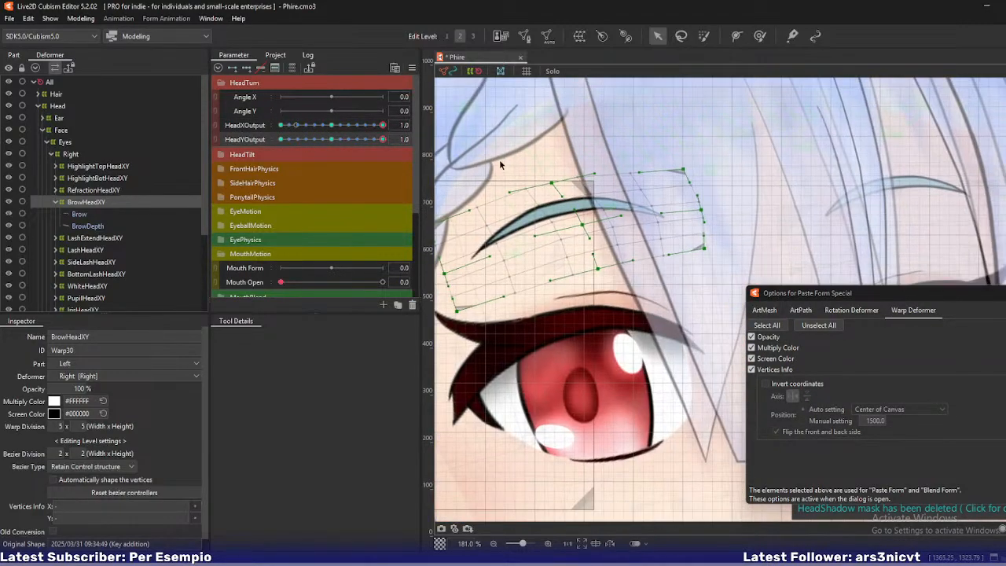
drag(382, 139, 192, 140)
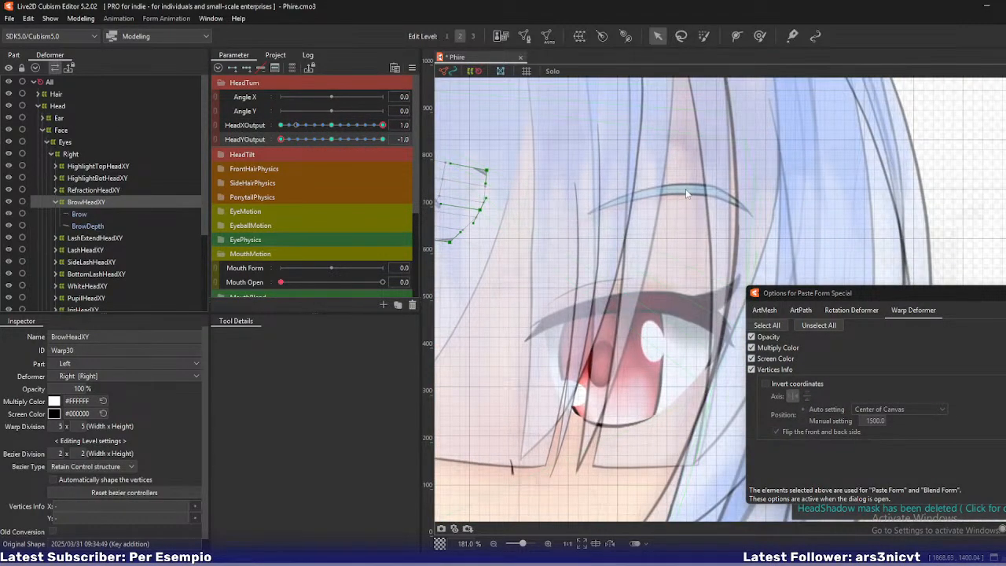
Select the Left eye group's BrowHeadXY deformer by way of its Brow mesh on the canvas.
right_click(685, 189)
mouse_move(727, 224)
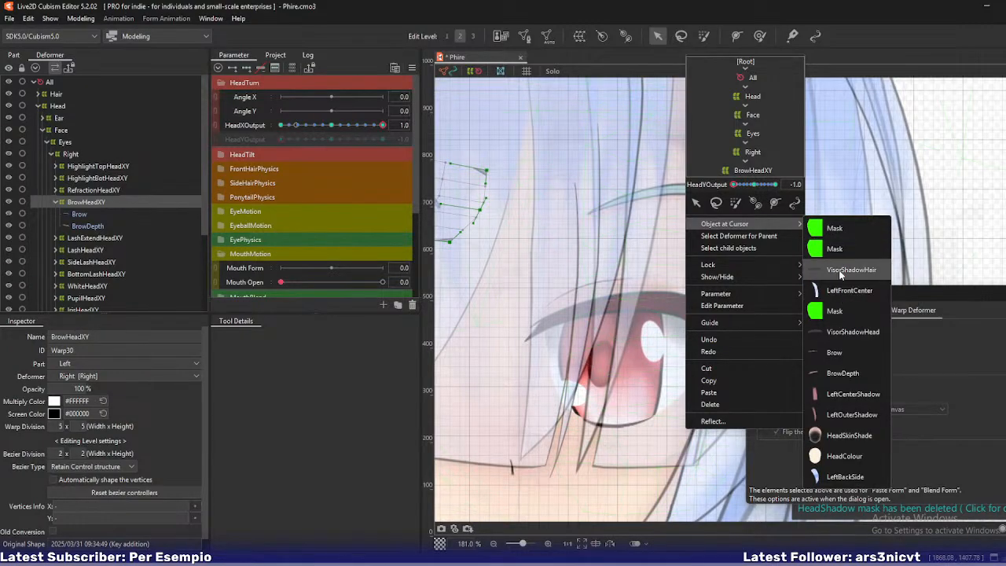
click(835, 352)
click(100, 295)
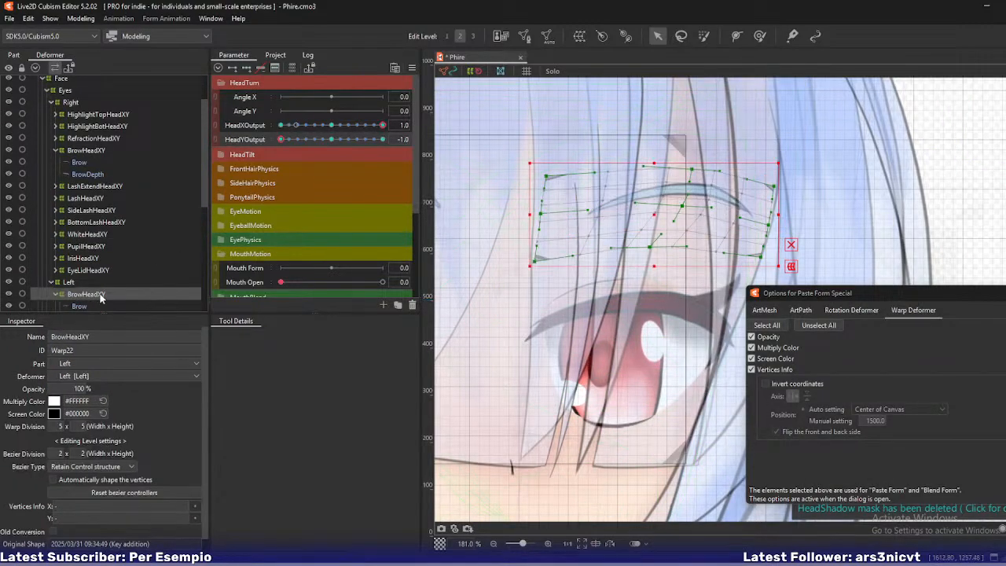
Try pasting the right brow's form onto the left BrowHeadXY without inverted coordinates, and undo the paste.
key(ctrl+f)
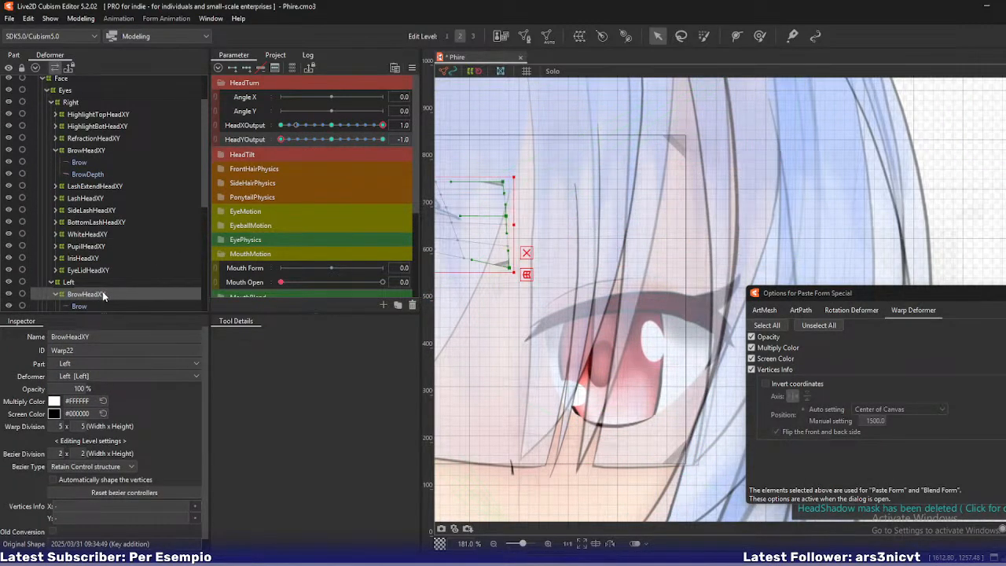
scroll(581, 201, down, 2)
key(ctrl+z)
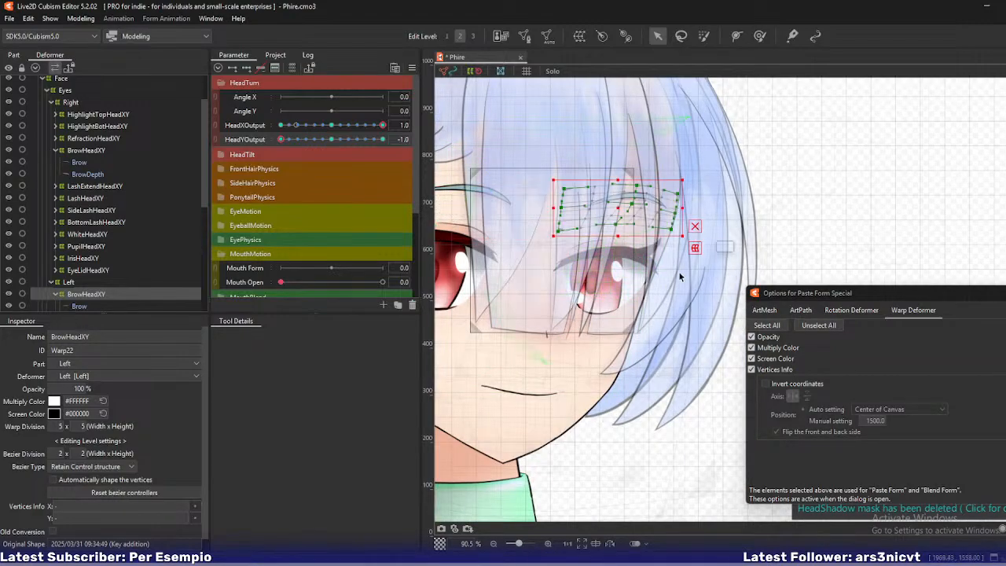
Enable Invert coordinates about the center of the canvas and paste the right brow's form onto the left BrowHeadXY.
click(765, 383)
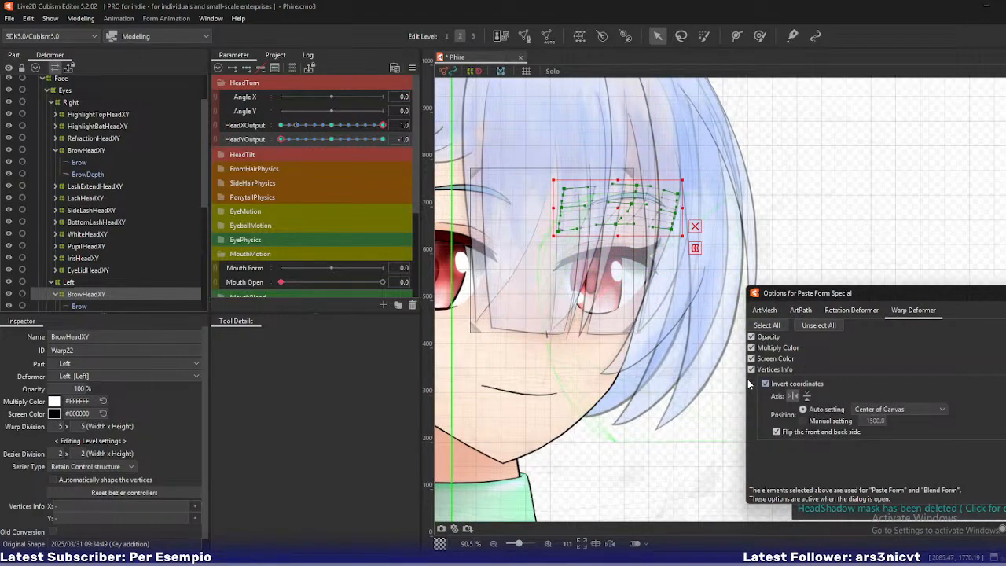
key(ctrl+shift+v)
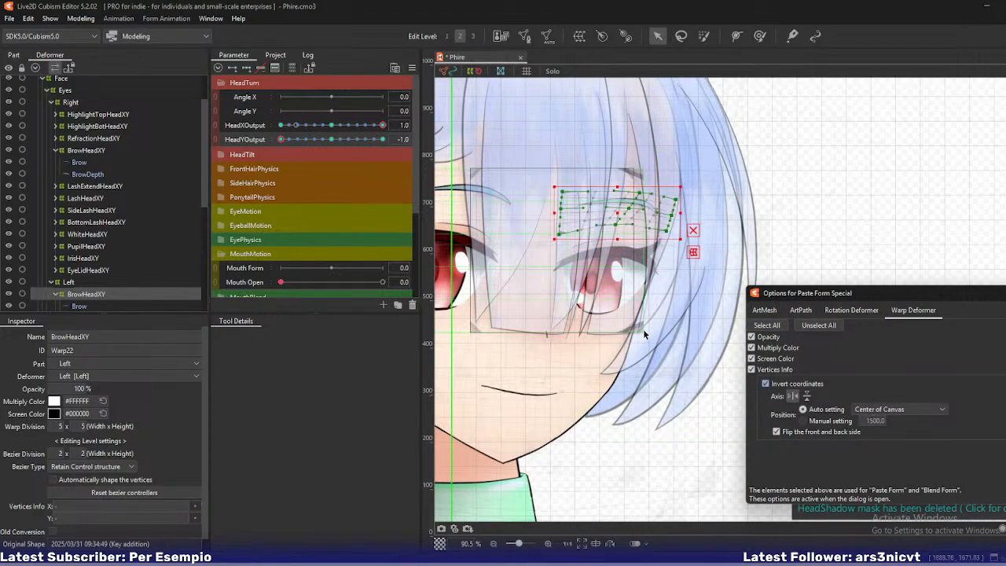
Undo the inverted paste on the left BrowHeadXY and check the brows at HeadXOutput -1.0.
drag(479, 212, 551, 261)
drag(380, 126, 346, 134)
key(ctrl+z)
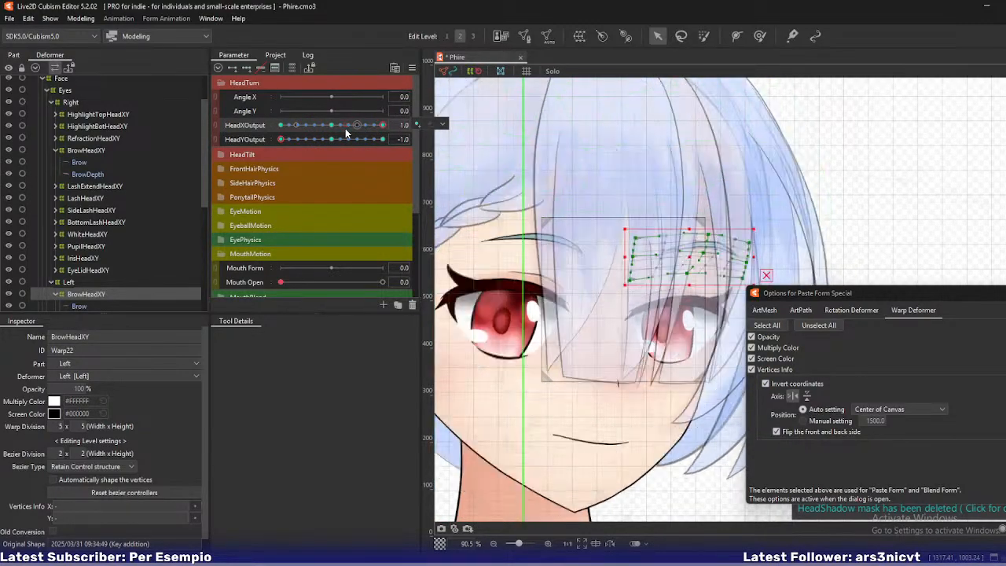
drag(379, 126, 83, 171)
drag(553, 178, 699, 195)
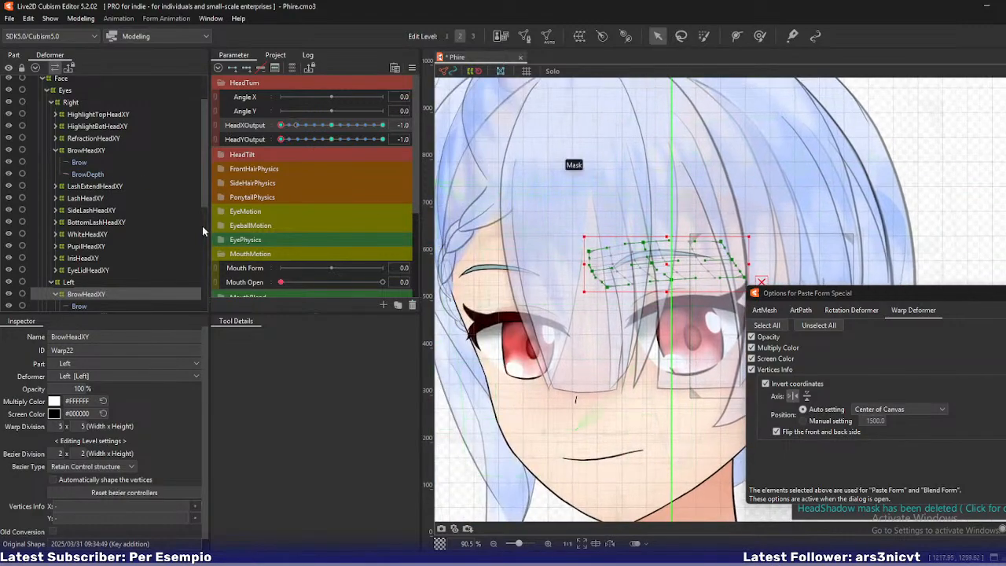
Try pasting the right BrowHeadXY's HeadXOutput -1.0 form with inverted coordinates onto the left BrowHeadXY at HeadXOutput 1.0, and undo it.
click(94, 151)
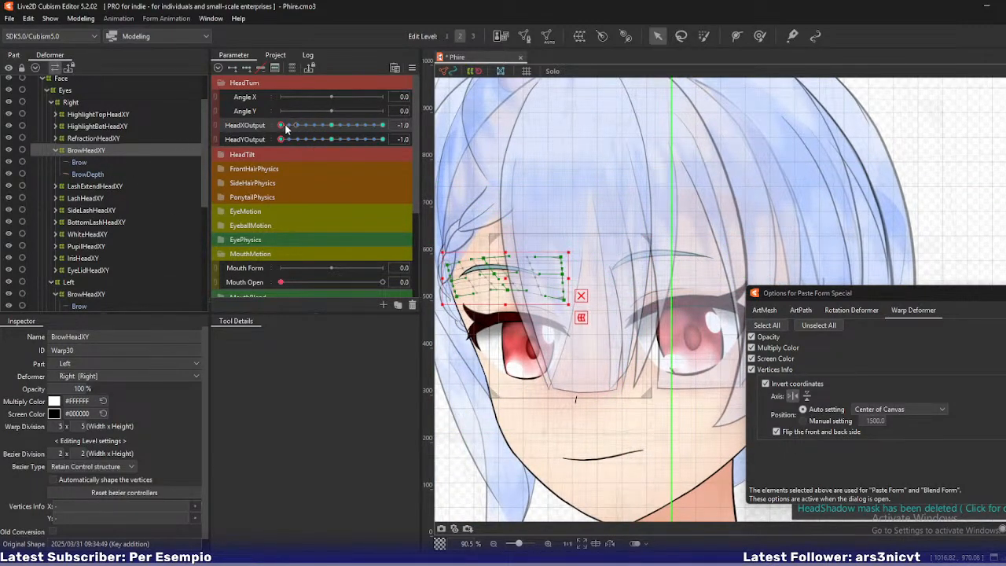
key(ctrl+z)
click(87, 294)
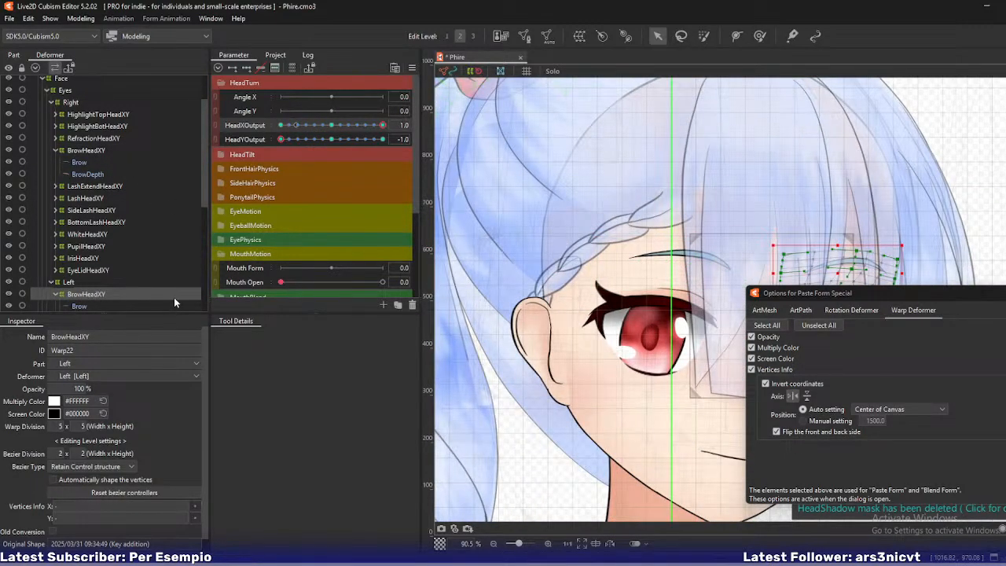
click(360, 130)
drag(361, 130, 405, 138)
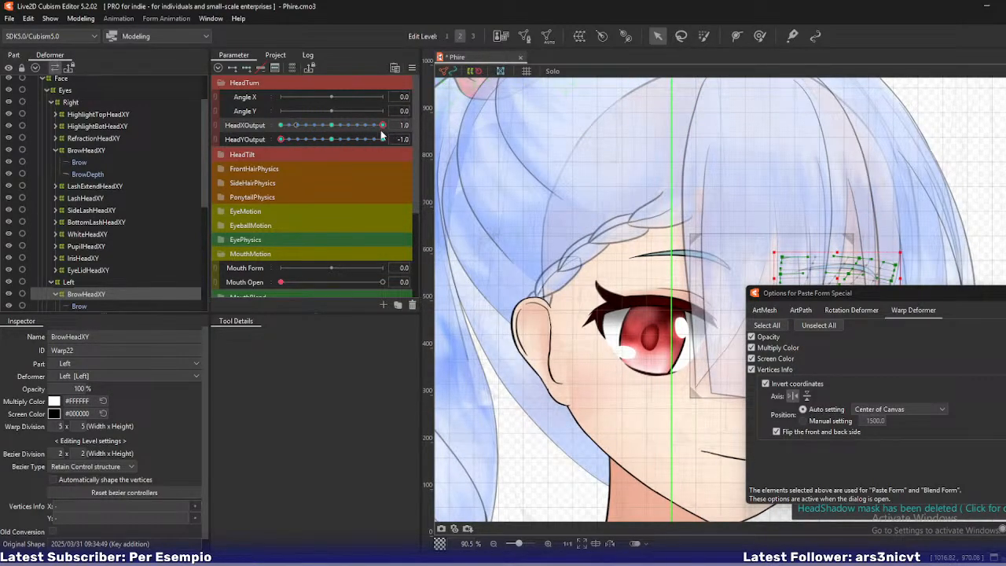
drag(383, 136, 422, 144)
Disable Invert coordinates, try pasting the right brow's HeadXOutput -1.0 form onto the left BrowHeadXY at 1.0, and undo the paste.
click(765, 384)
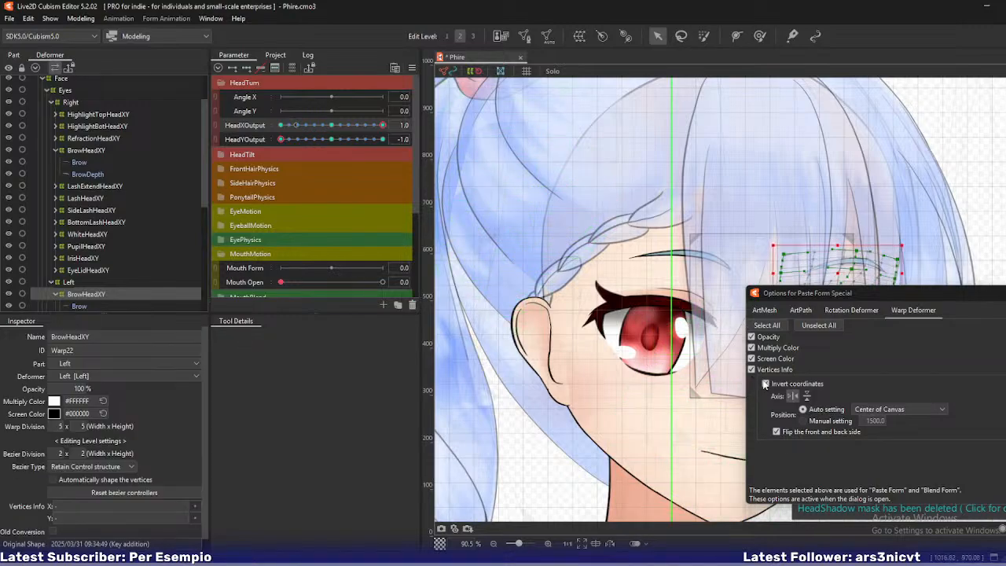
click(766, 384)
click(108, 149)
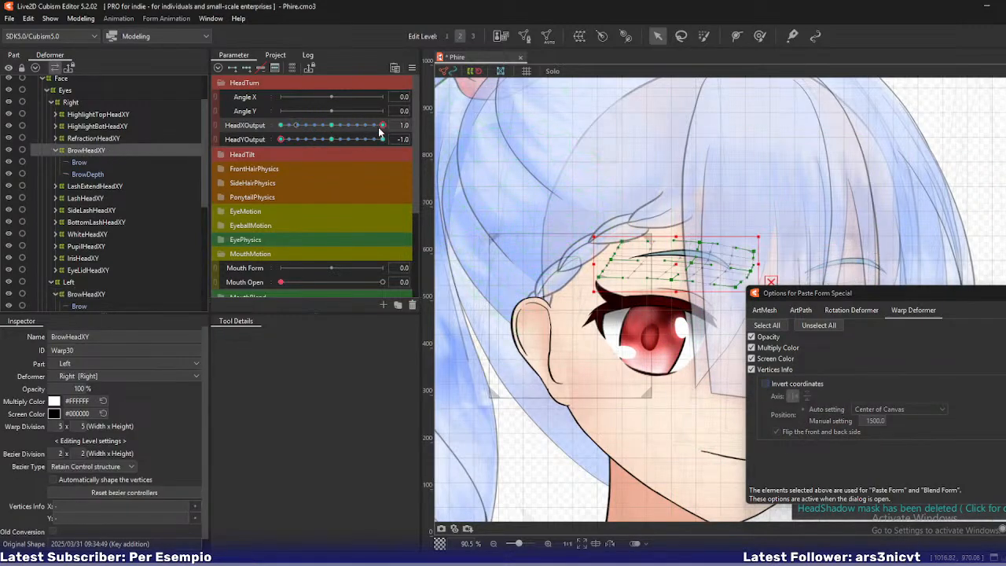
drag(286, 125, 383, 125)
click(86, 294)
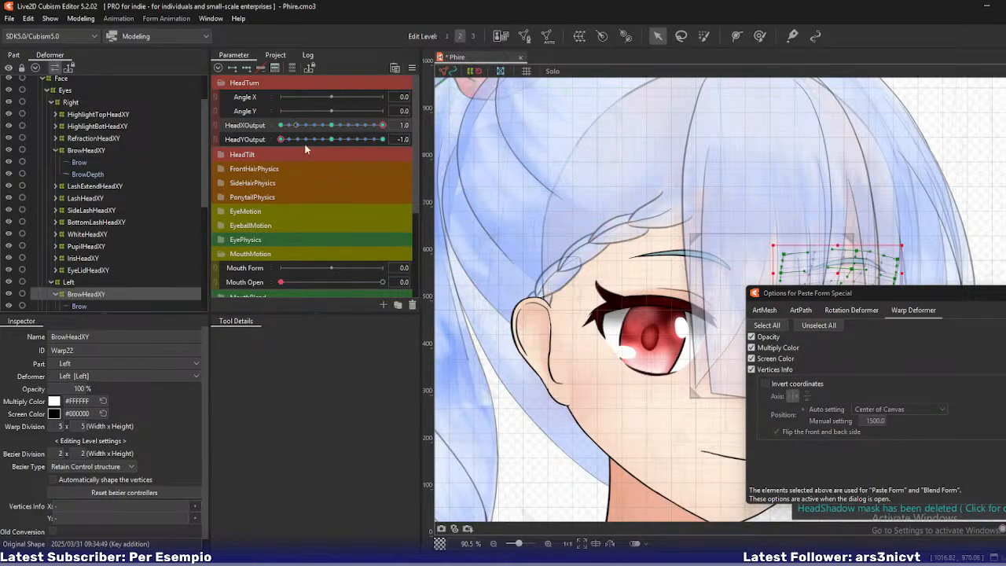
key(ctrl+shift+v)
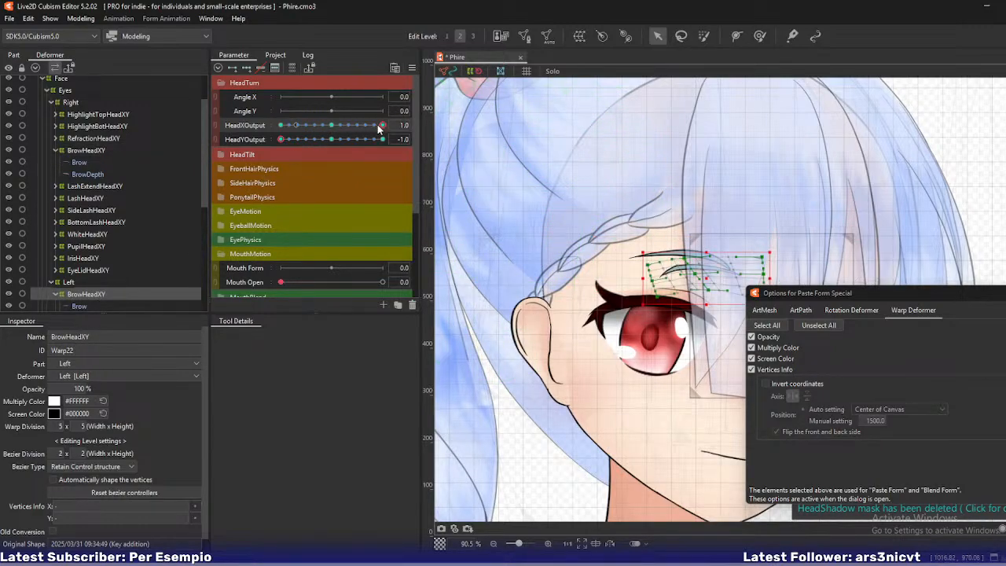
key(ctrl+z)
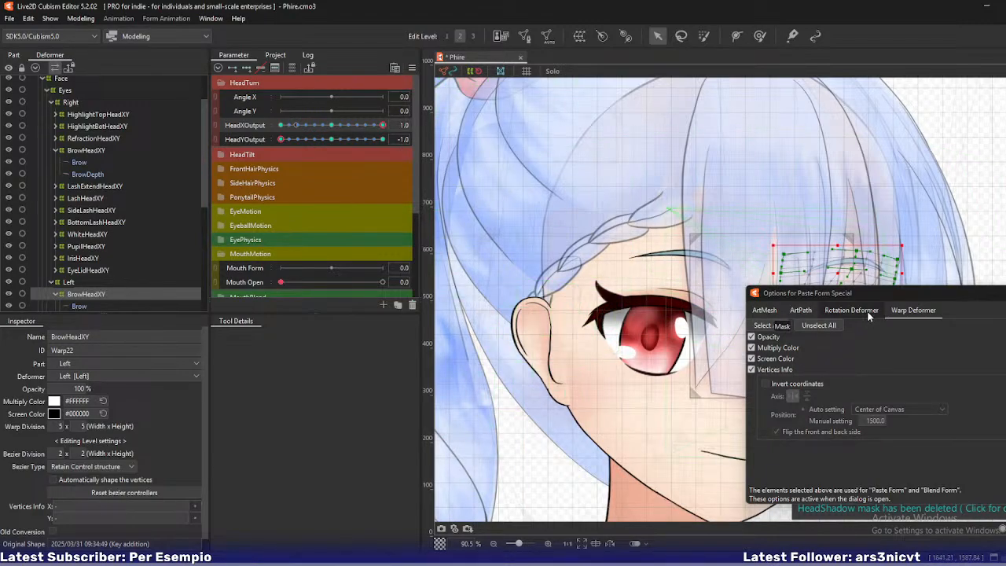
Move the Paste Form Special options clear of the face and select both the right and left BrowHeadXY deformers.
drag(884, 293, 398, 307)
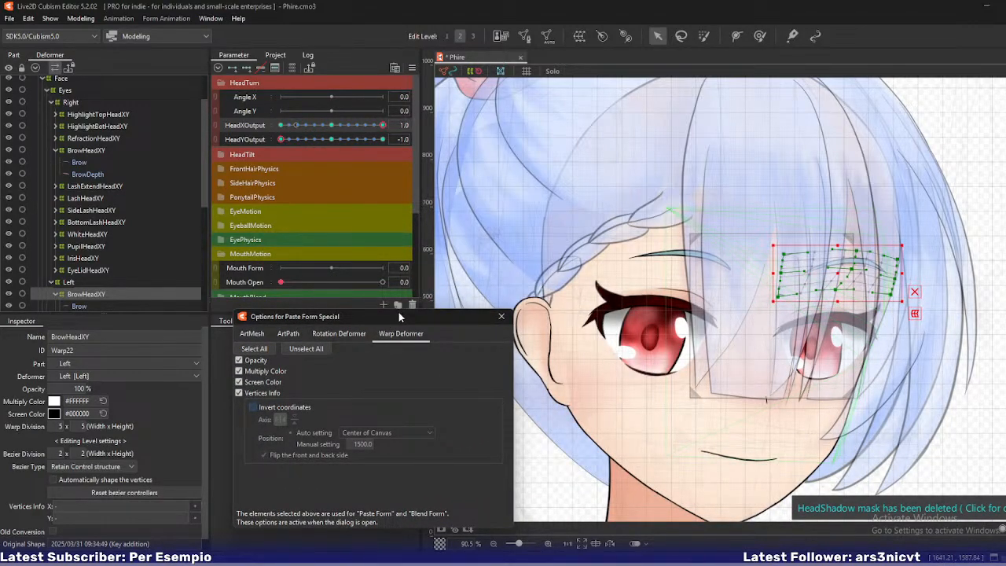
click(86, 151)
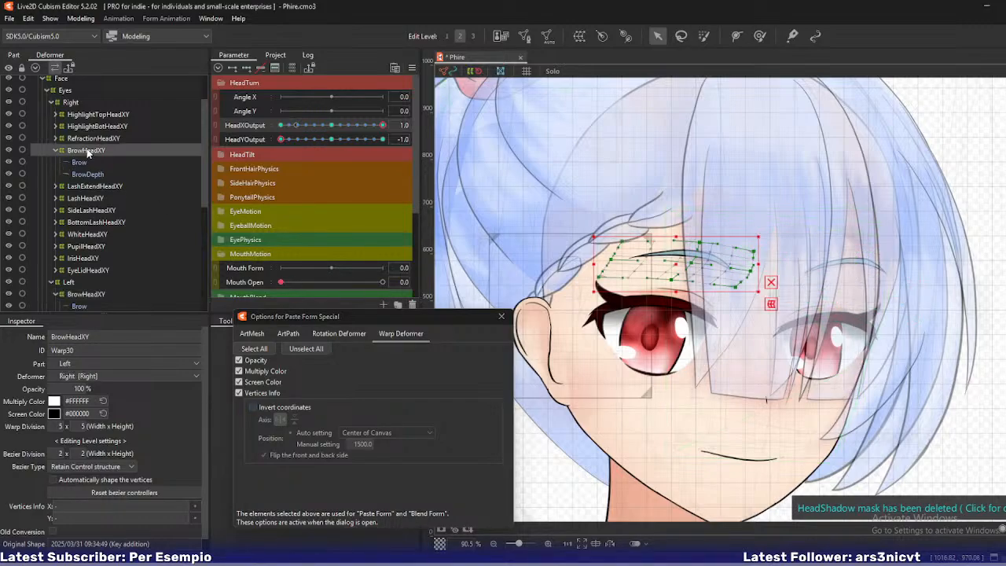
drag(381, 130, 410, 153)
key(ctrl+z)
ctrl+click(87, 294)
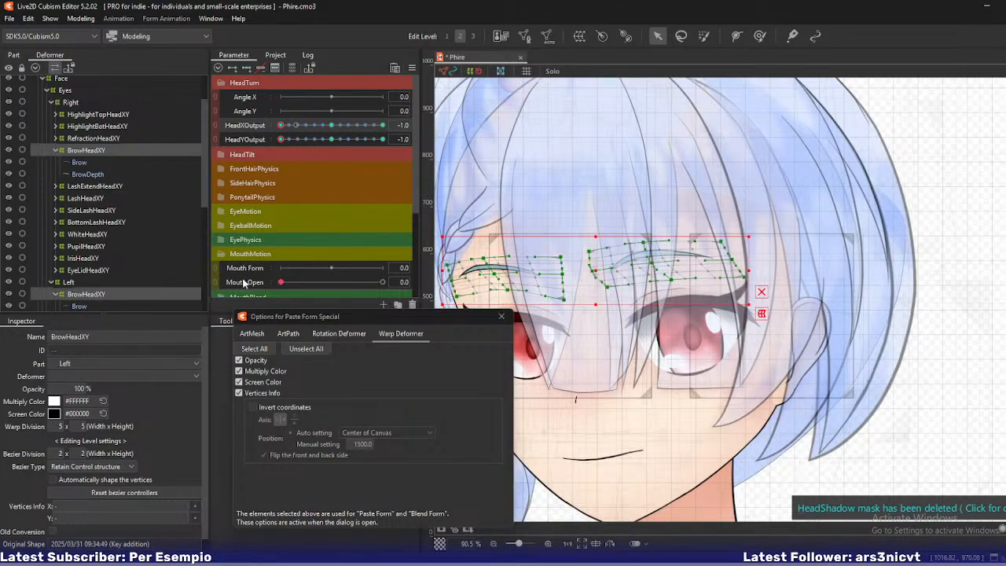
At HeadXOutput 1.0, lower the left BrowHeadXY's outer and central control points, comparing the brows with the HeadXOutput -1.0 pose.
drag(282, 126, 391, 127)
scroll(842, 286, up, 2)
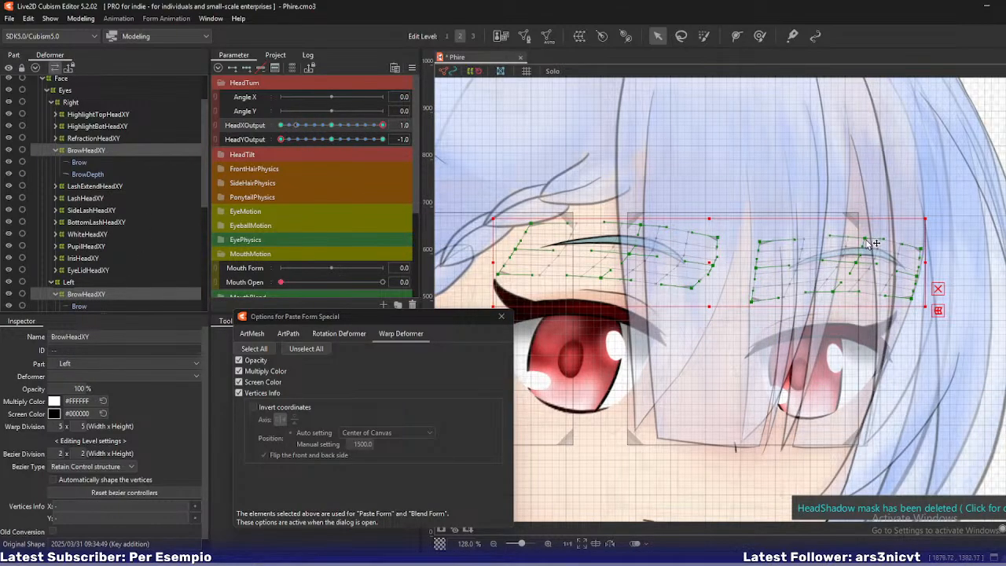
drag(917, 286, 915, 289)
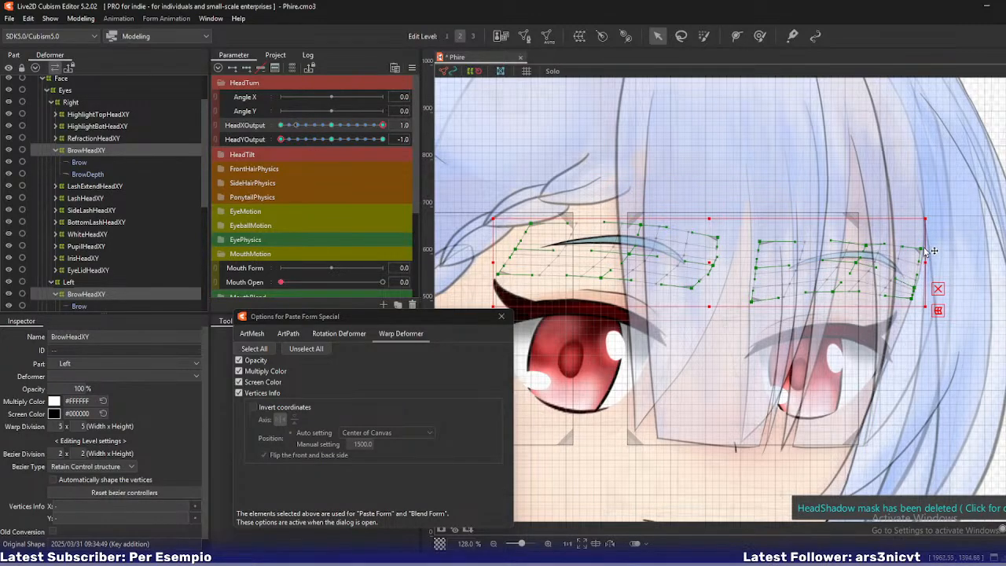
drag(921, 250, 918, 259)
drag(856, 262, 856, 269)
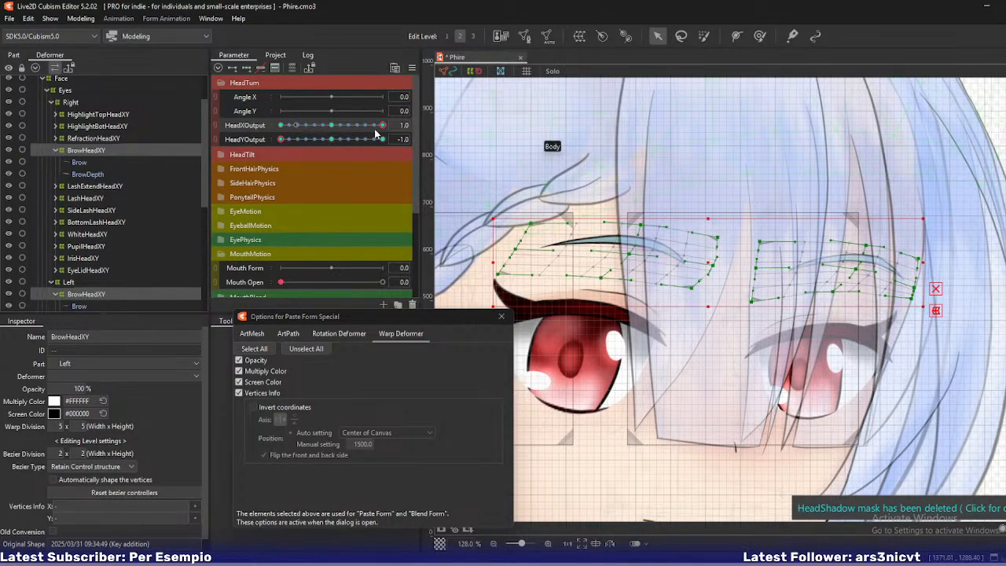
drag(384, 125, 175, 125)
drag(666, 184, 840, 186)
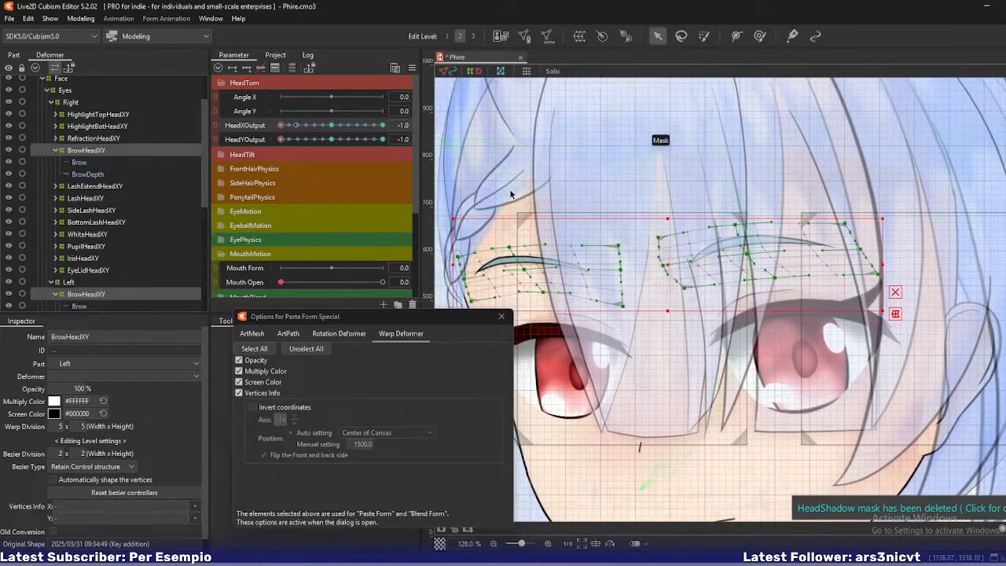
drag(294, 124, 440, 125)
scroll(743, 171, down, 2)
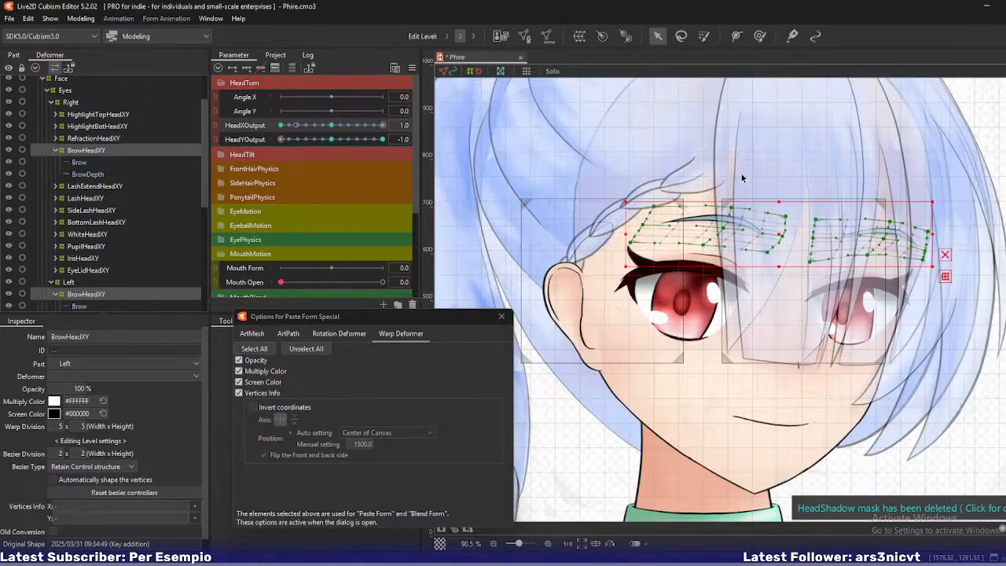
click(908, 257)
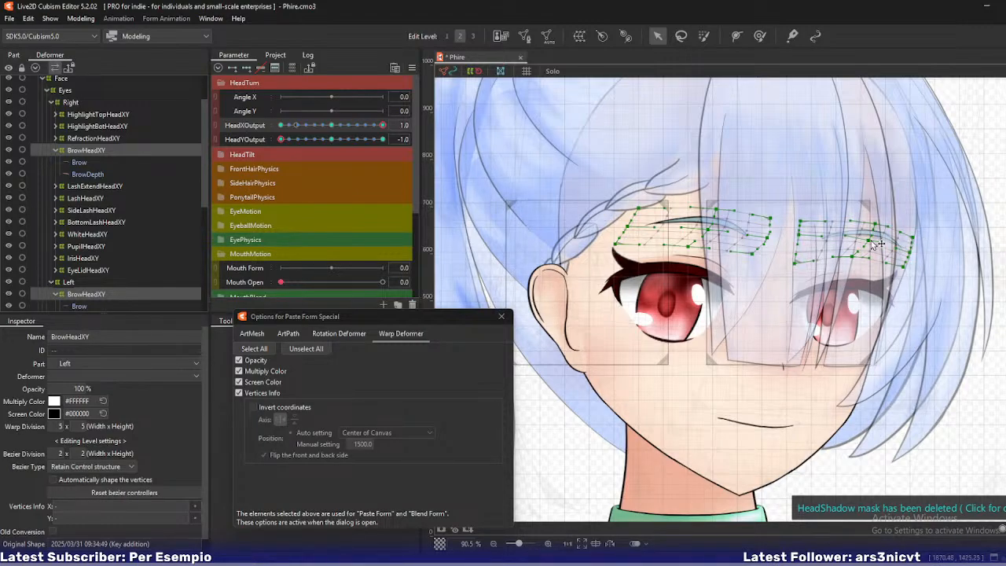
Compare both brows between HeadXOutput 1.0 and -1.0, and close the Paste Form Special options.
drag(381, 126, 576, 157)
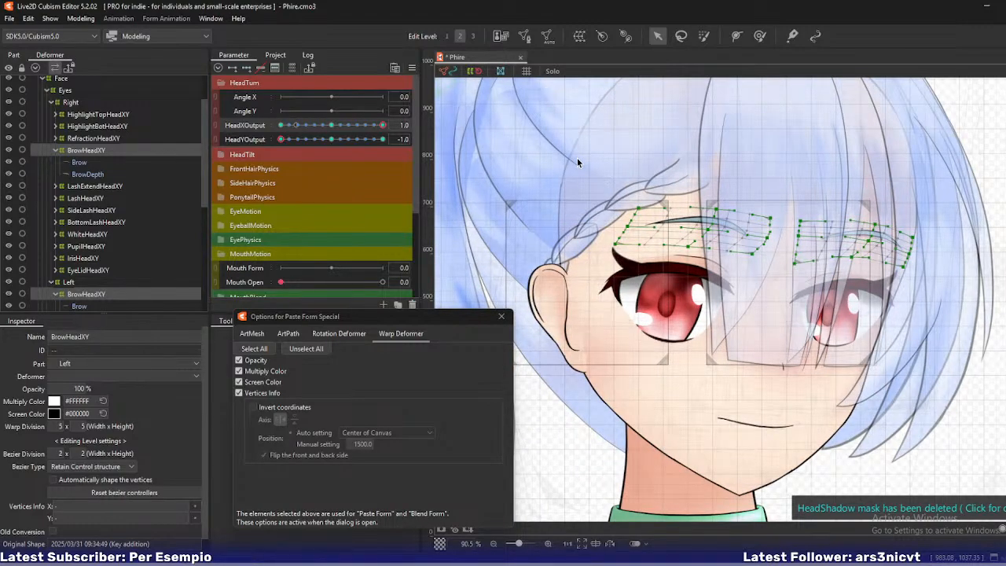
drag(382, 125, 167, 127)
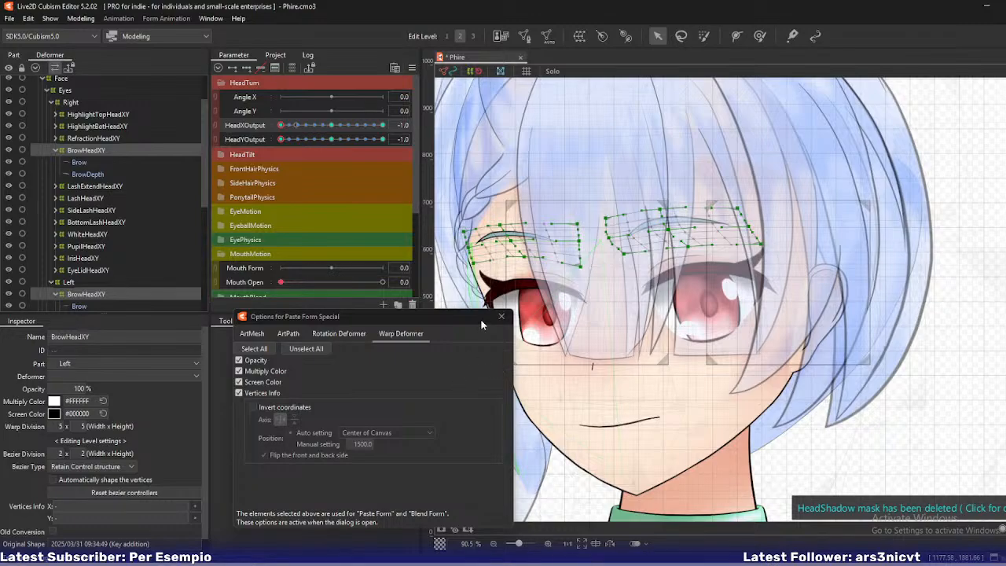
click(501, 316)
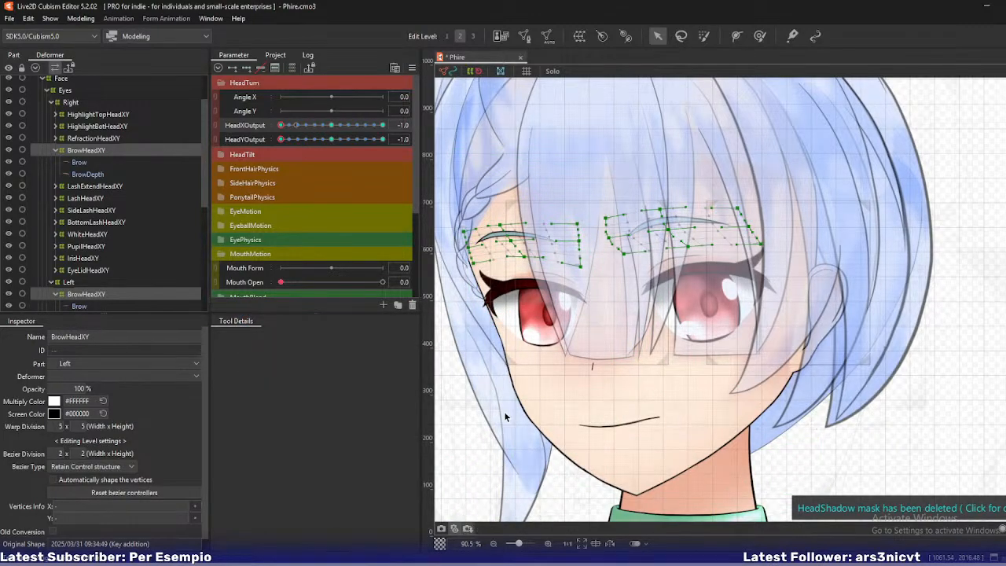
Take a guide snapshot of the model at HeadXOutput -1.0 and HeadYOutput -1.0, and reflect it horizontally.
click(627, 303)
right_click(626, 302)
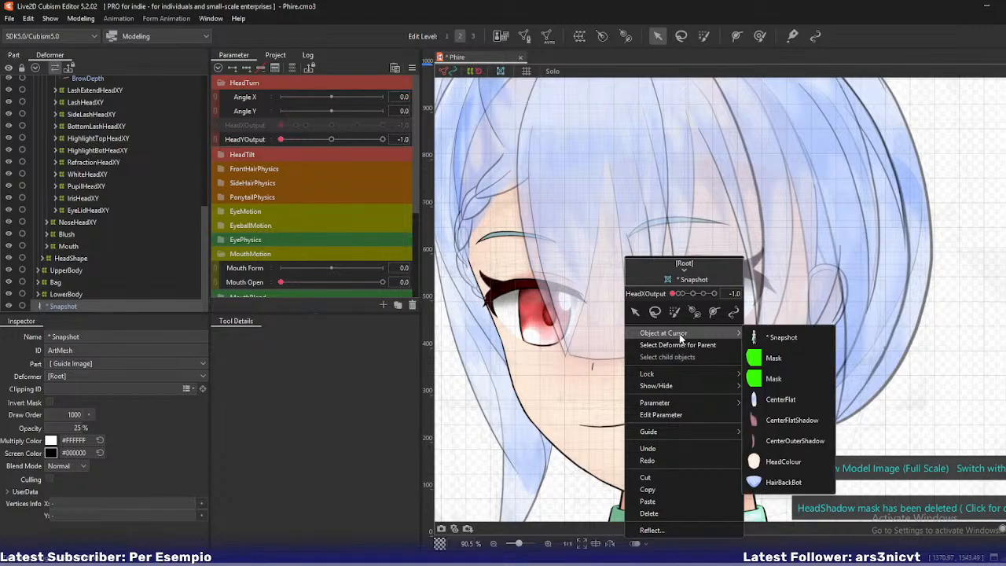
click(664, 530)
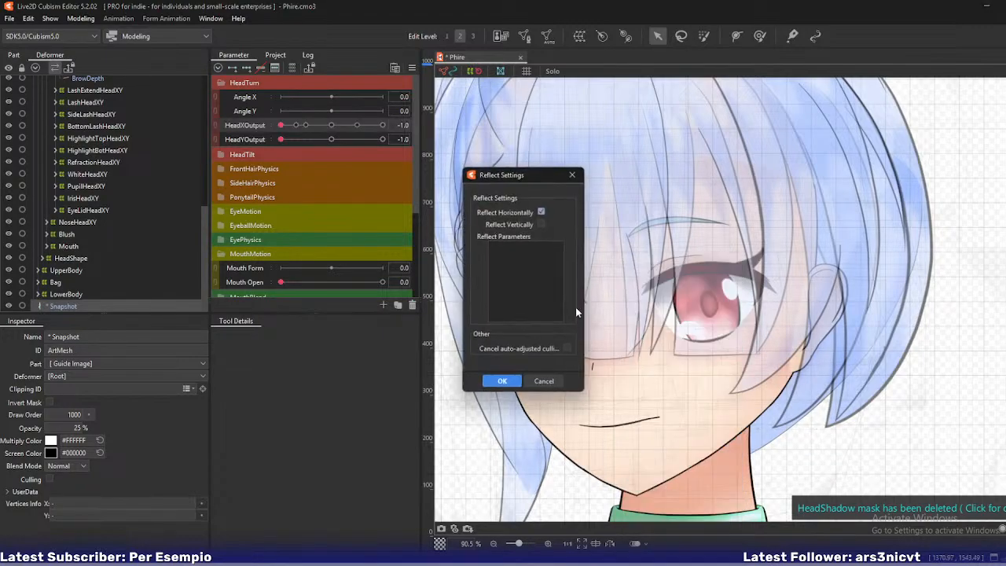
click(502, 379)
Set HeadXOutput to 1.0 and select the left BrowHeadXY deformer by way of its Brow mesh on the canvas.
drag(281, 125, 397, 134)
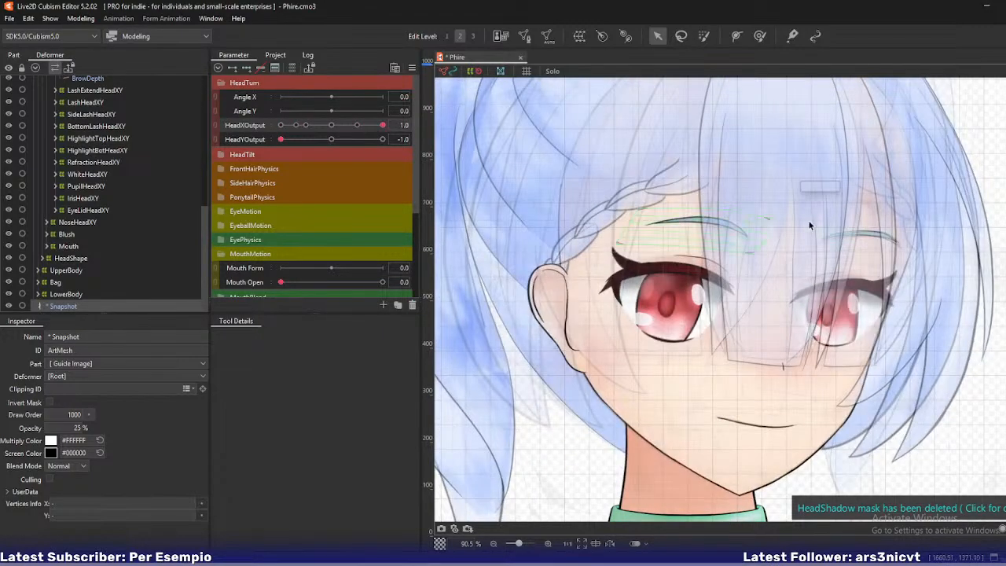
scroll(913, 237, up, 3)
scroll(146, 269, up, 4)
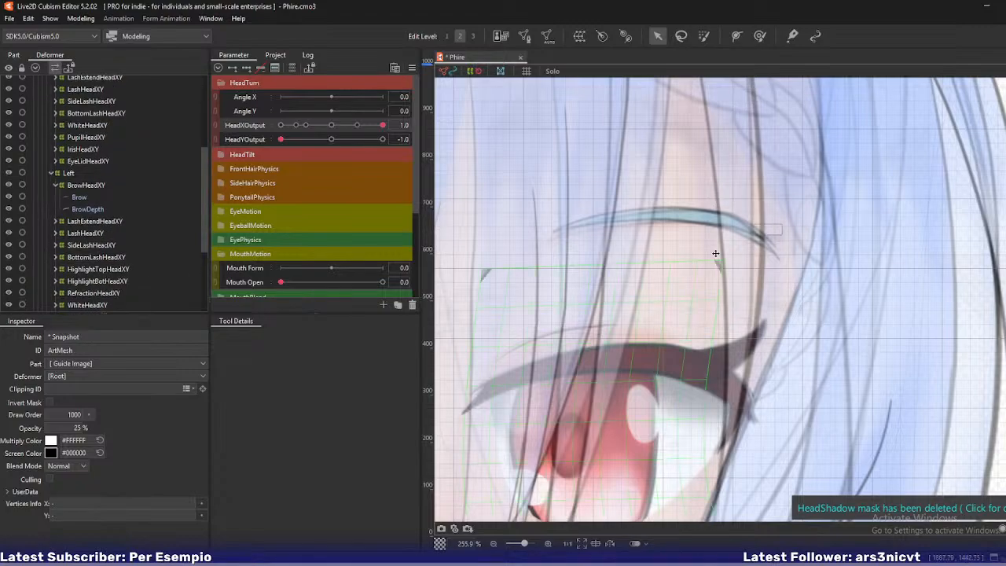
right_click(713, 230)
mouse_move(780, 257)
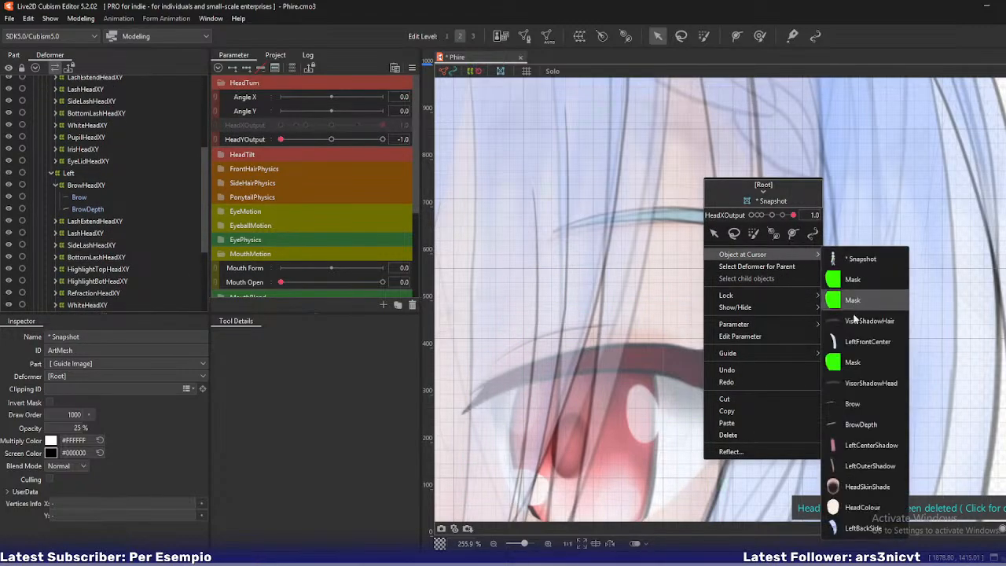
click(860, 403)
click(105, 186)
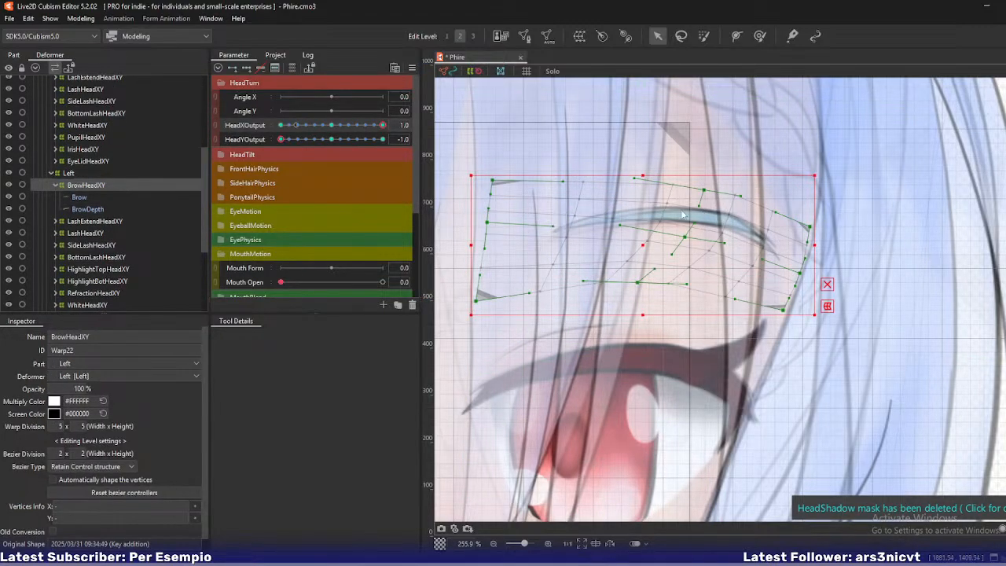
Reshape the left BrowHeadXY's inner, central and outer control points so the brow matches the mirrored snapshot.
click(681, 236)
drag(680, 235, 687, 237)
drag(488, 224, 493, 240)
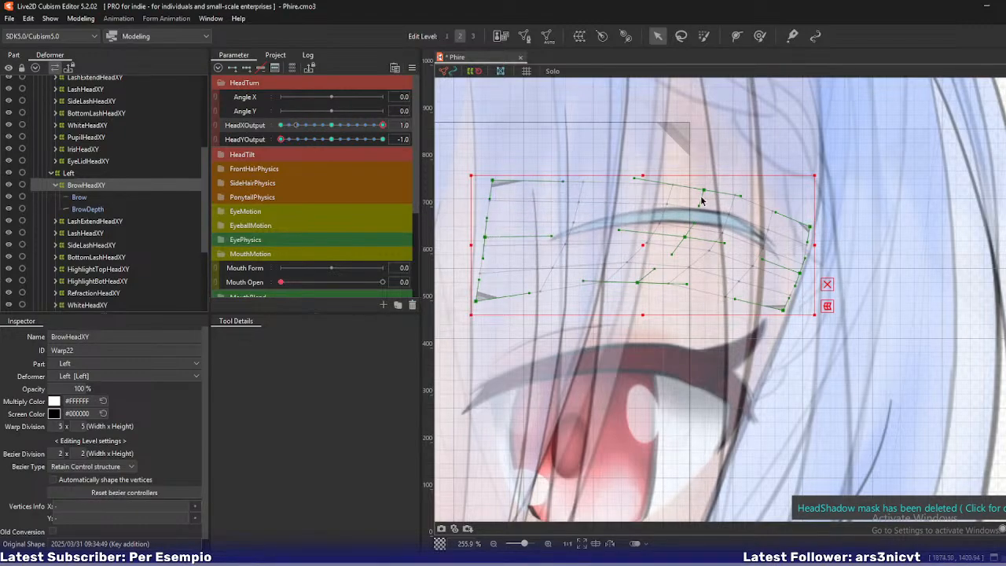
click(799, 272)
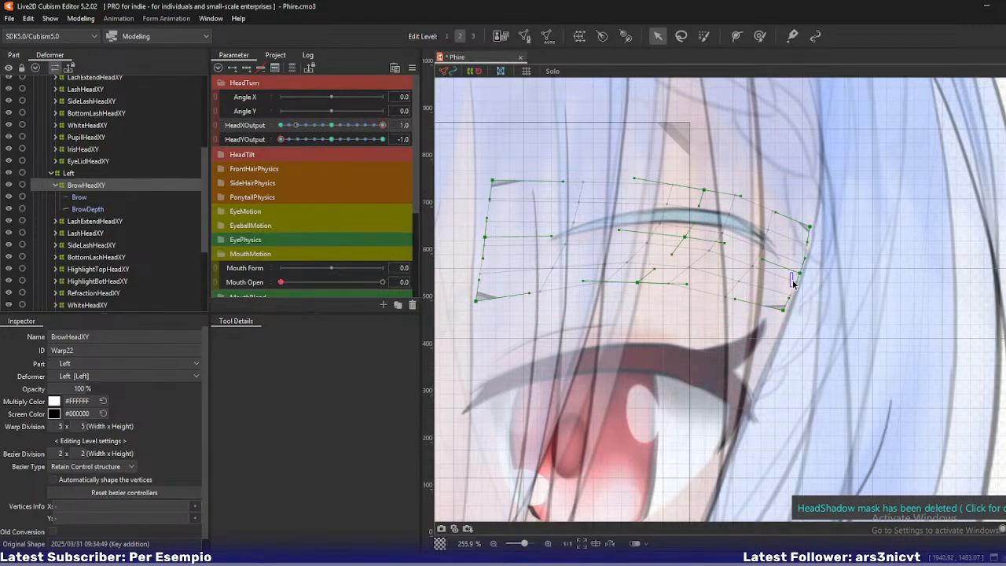
mouse_move(799, 272)
mouse_down()
mouse_move(797, 280)
mouse_move(794, 256)
mouse_up()
drag(685, 241, 684, 242)
drag(704, 191, 704, 193)
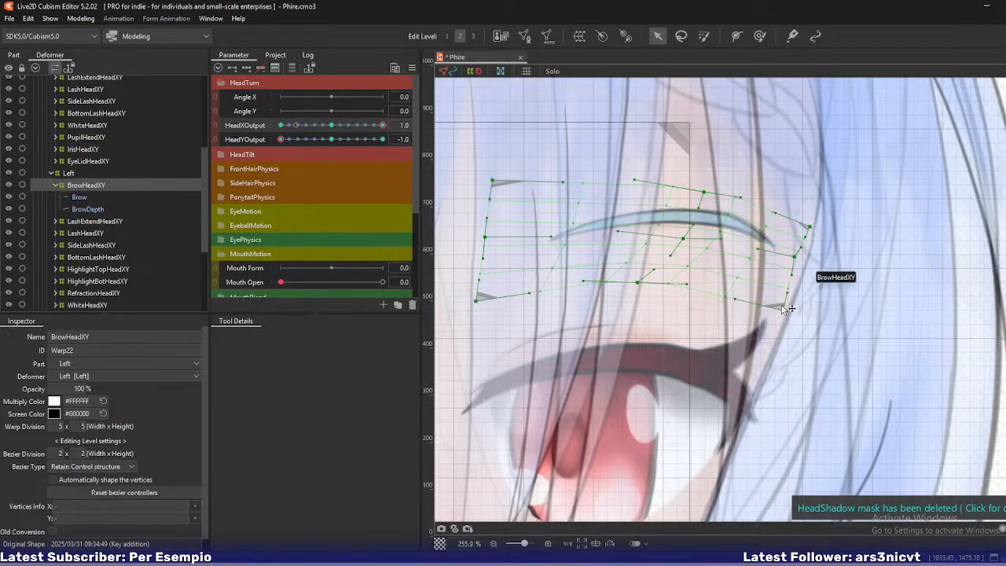
drag(783, 310, 761, 302)
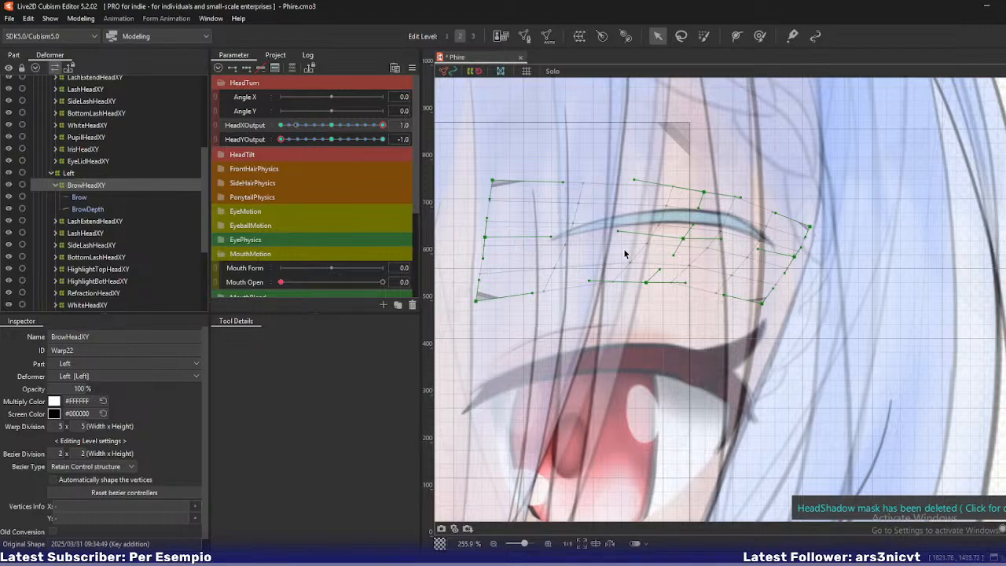
Delete the Snapshot guide image.
scroll(625, 252, down, 5)
scroll(106, 262, down, 4)
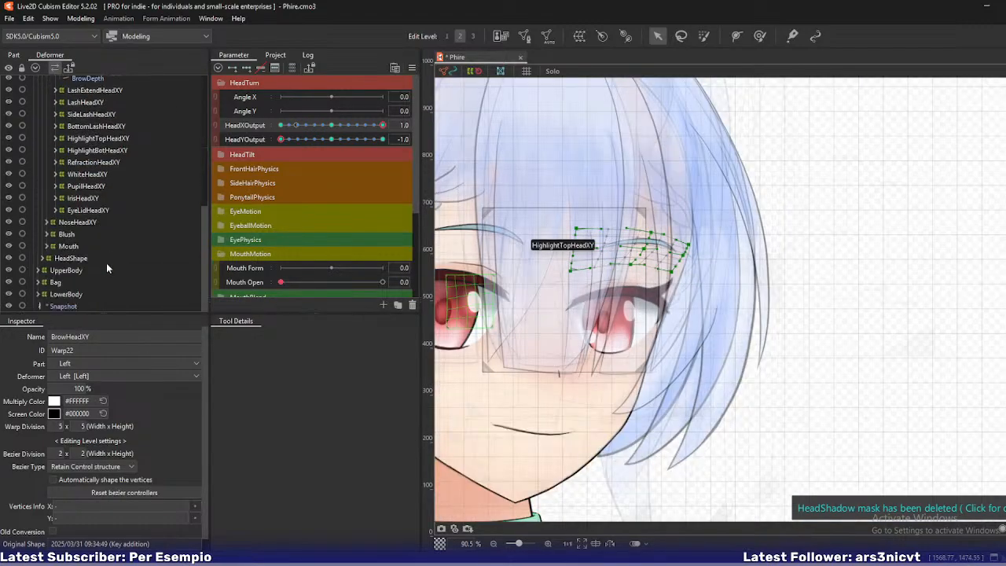
click(55, 306)
key(Delete)
Set the Hair deformer's opacity to 100%.
scroll(124, 235, up, 8)
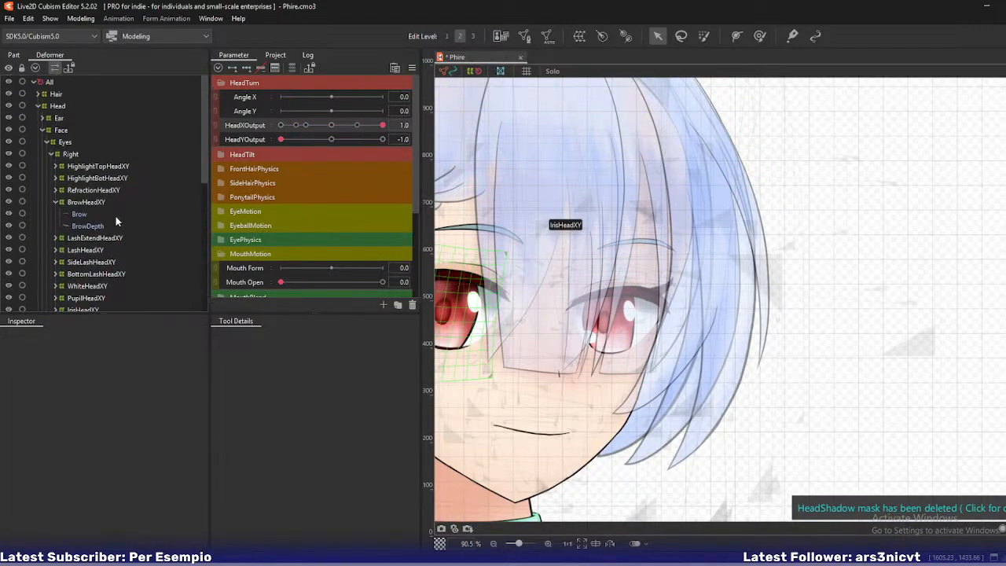
click(58, 94)
drag(84, 390, 89, 387)
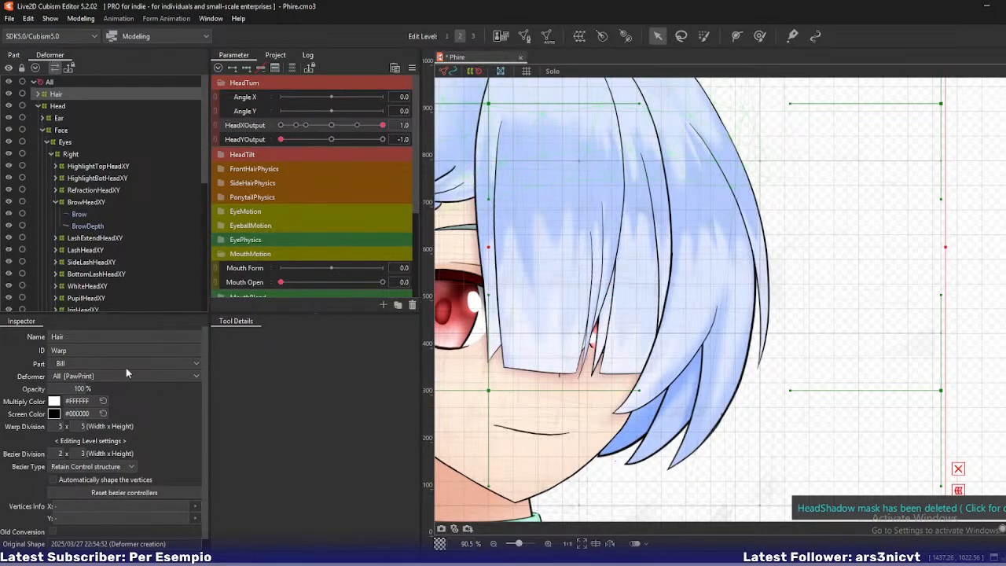
Reset the parameters to their default values and save the model.
key(ctrl+d)
drag(682, 268, 954, 346)
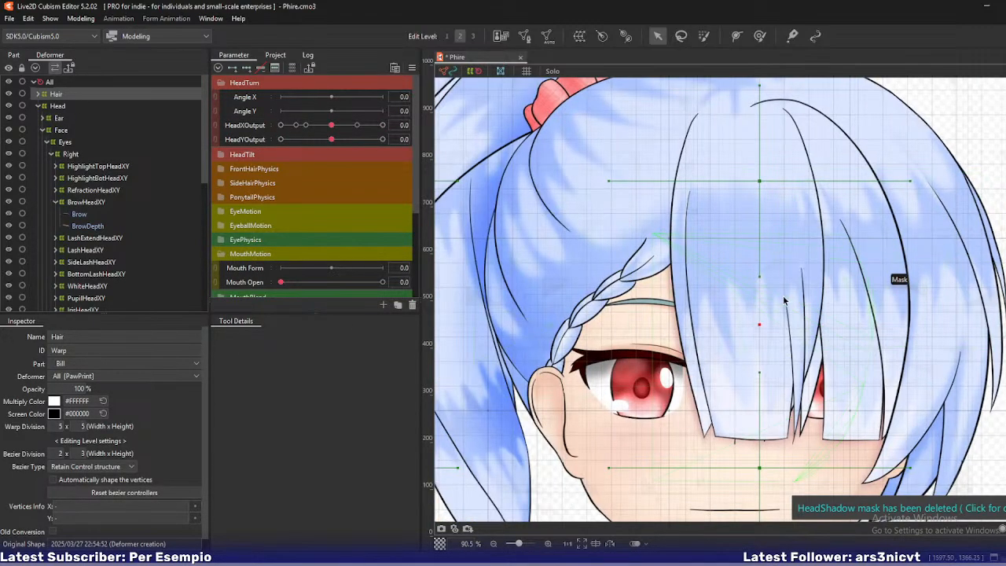
key(ctrl+s)
Select the Ear group's LeftHeadXY deformer at HeadXOutput and HeadYOutput -1.0, and return the parameters to their defaults.
drag(330, 125, 110, 139)
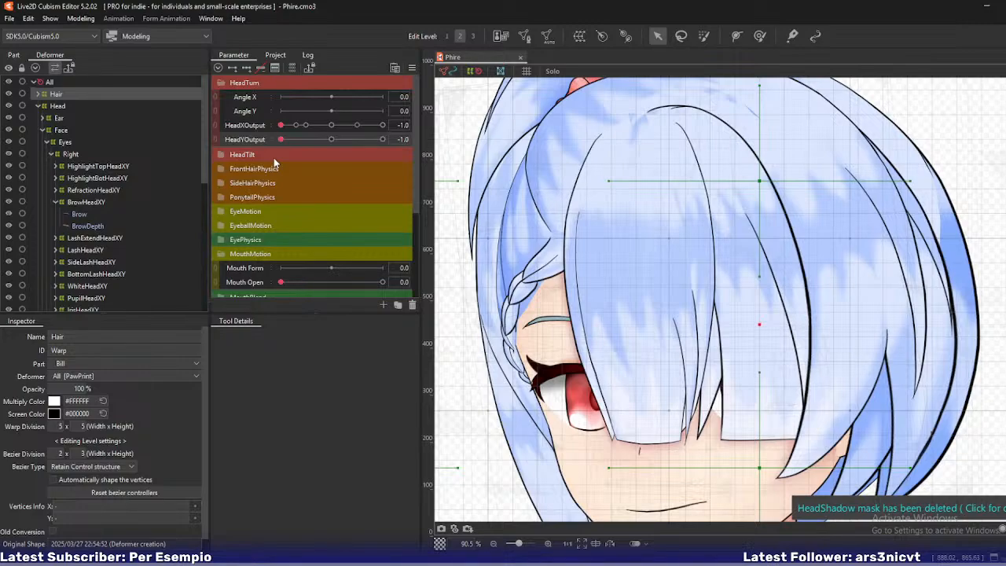
scroll(79, 149, down, 2)
scroll(77, 150, up, 2)
click(43, 117)
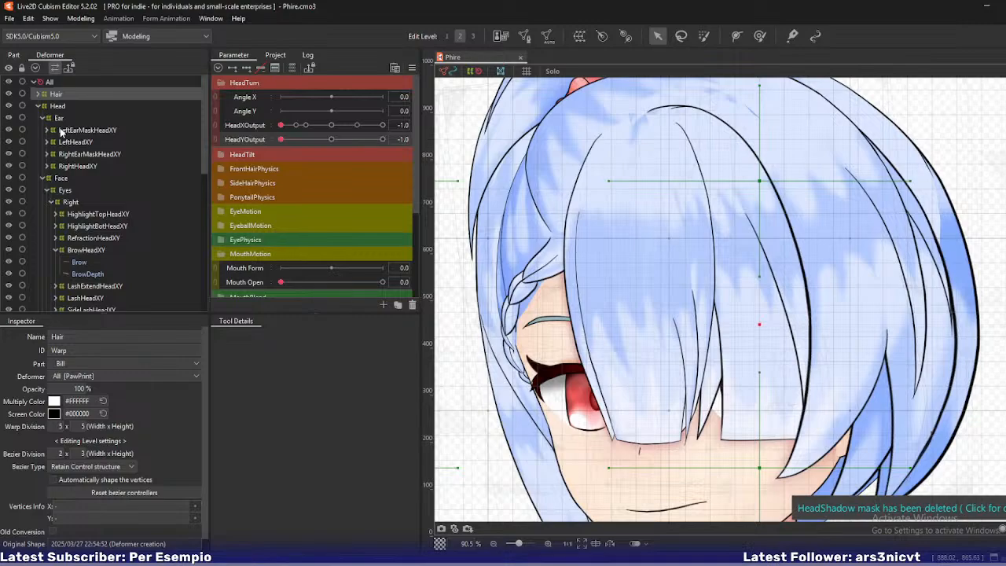
click(66, 142)
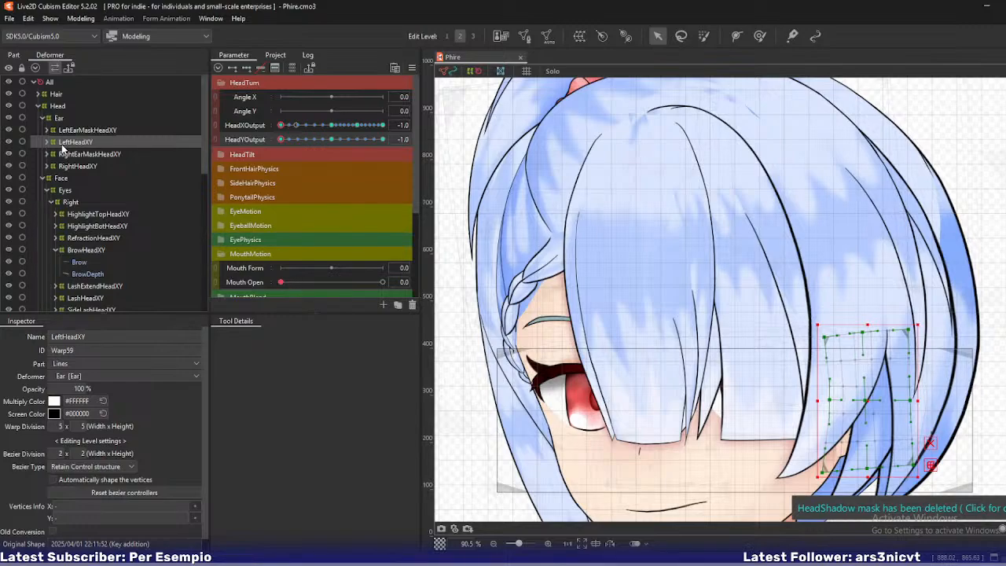
key(ctrl+s)
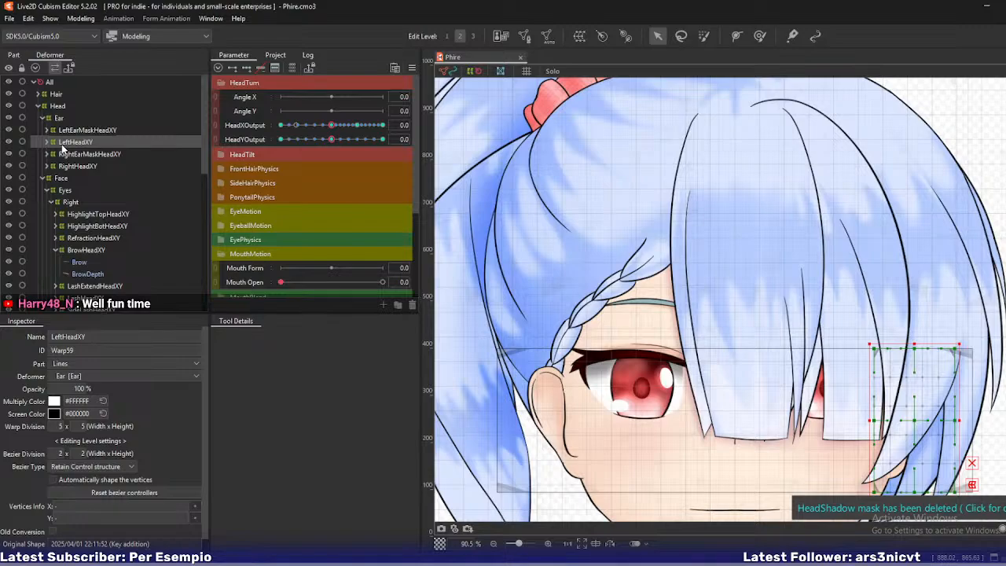